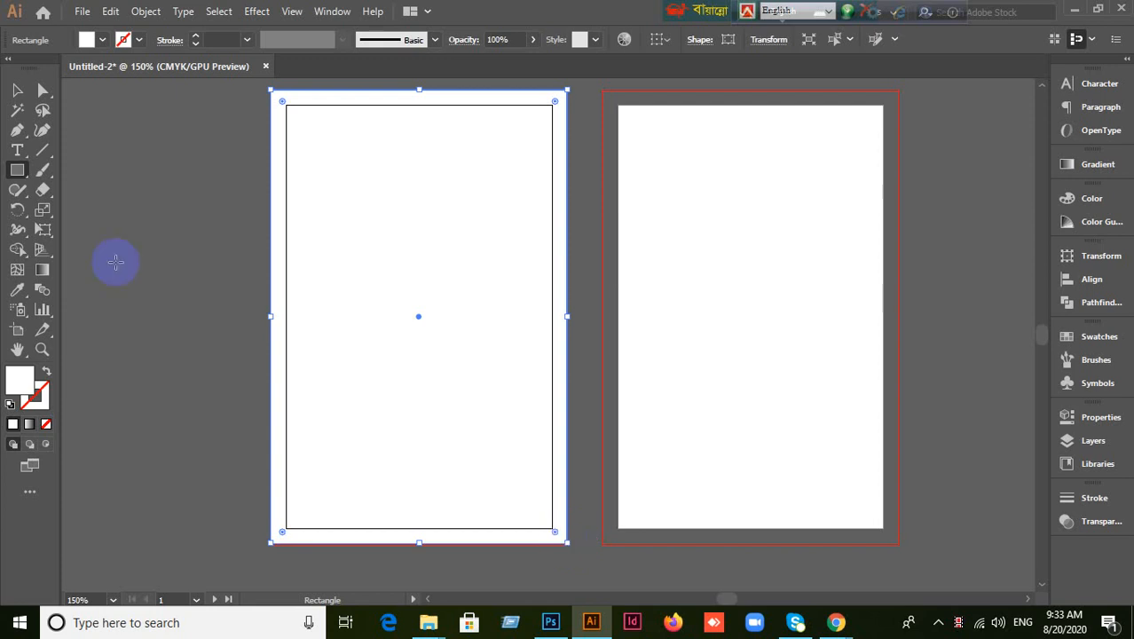
# Check the video meeting window, then return to Illustrator and deselect the existing rectangle.
pyautogui.click(17, 91)
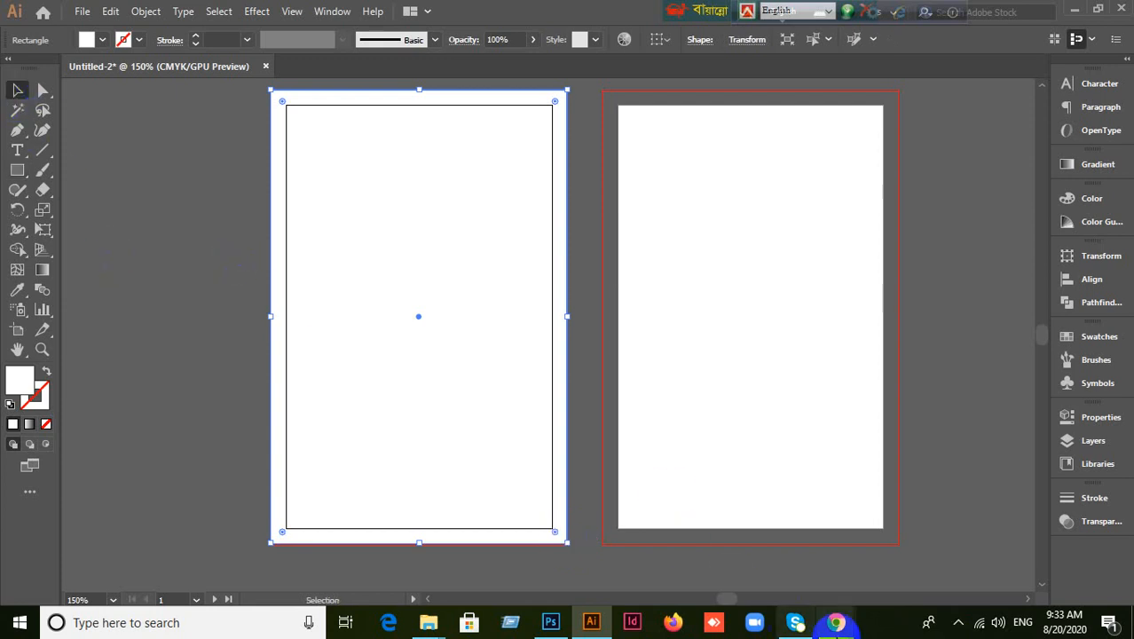
pyautogui.moveTo(835, 622)
pyautogui.click(715, 540)
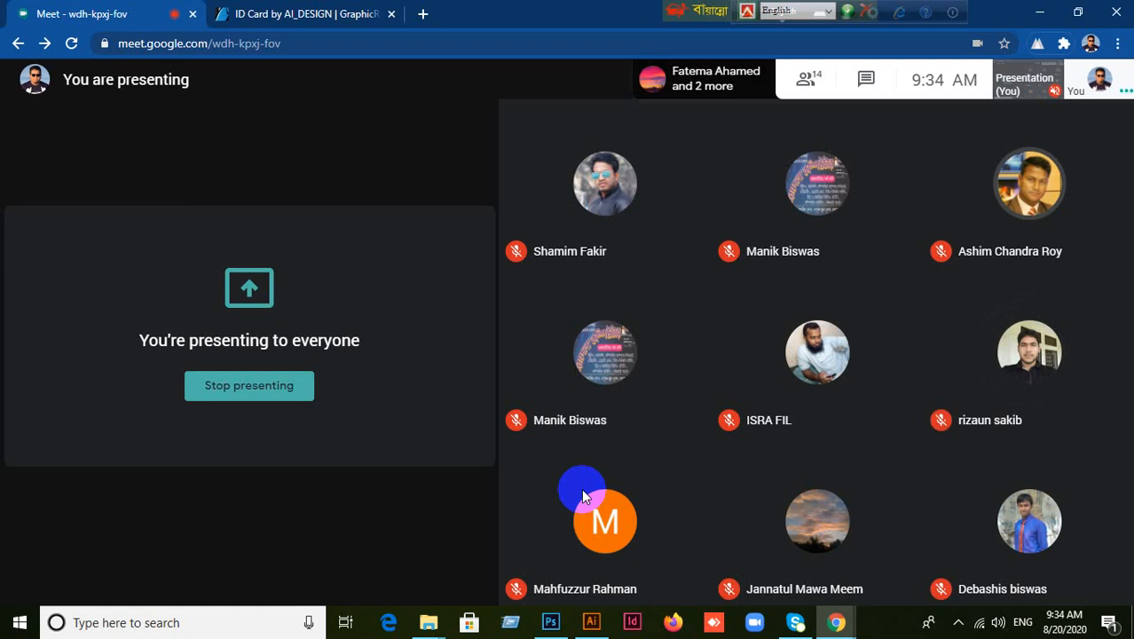
pyautogui.click(591, 622)
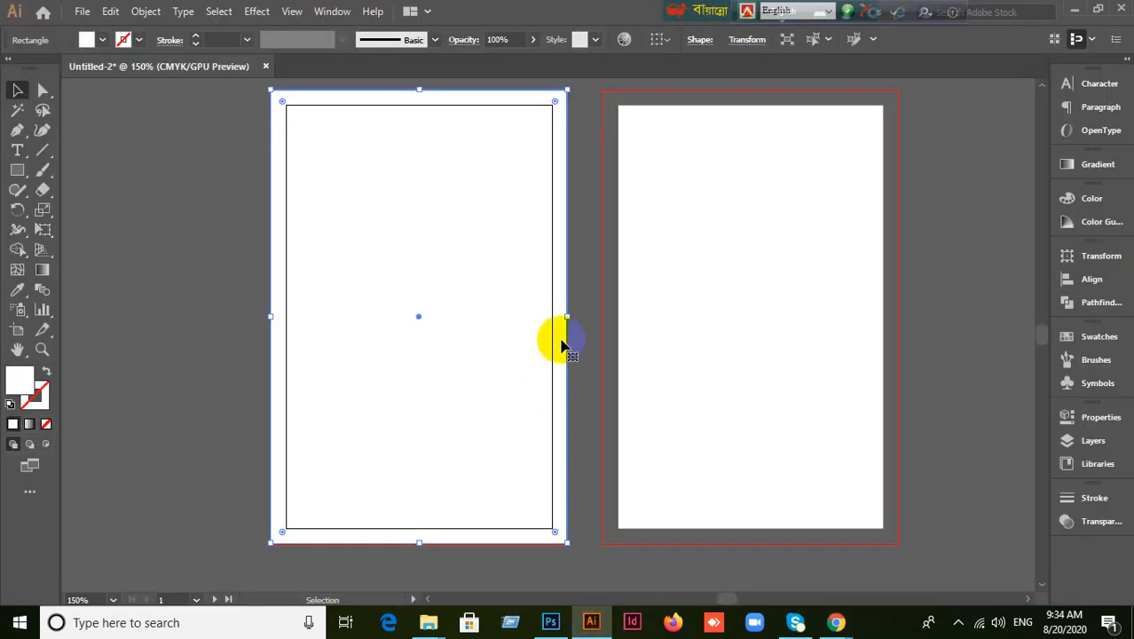
pyautogui.click(42, 289)
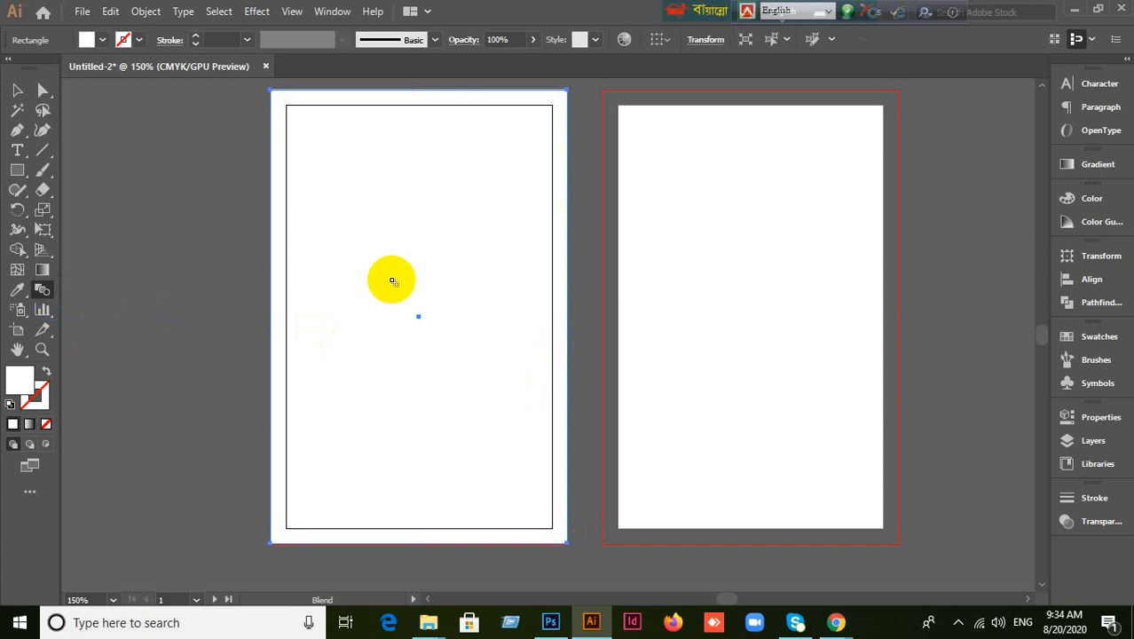
pyautogui.click(393, 281)
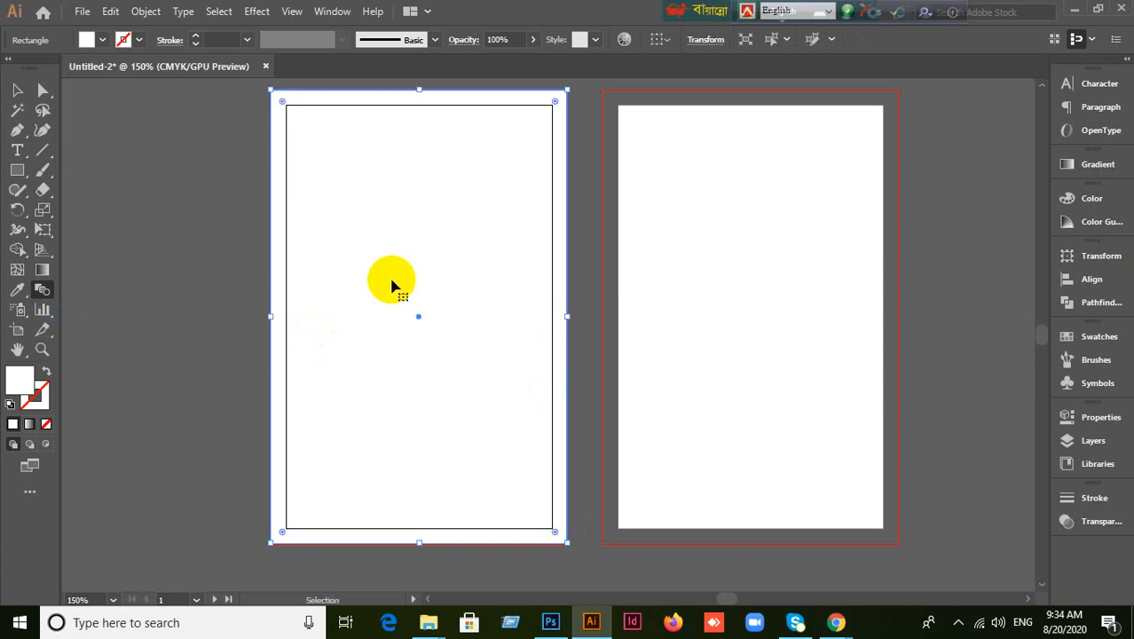
# Draw a rectangle of about 2.38 × 3.67 in over the left artboard to its bleed, then reselect it.
pyautogui.click(22, 172)
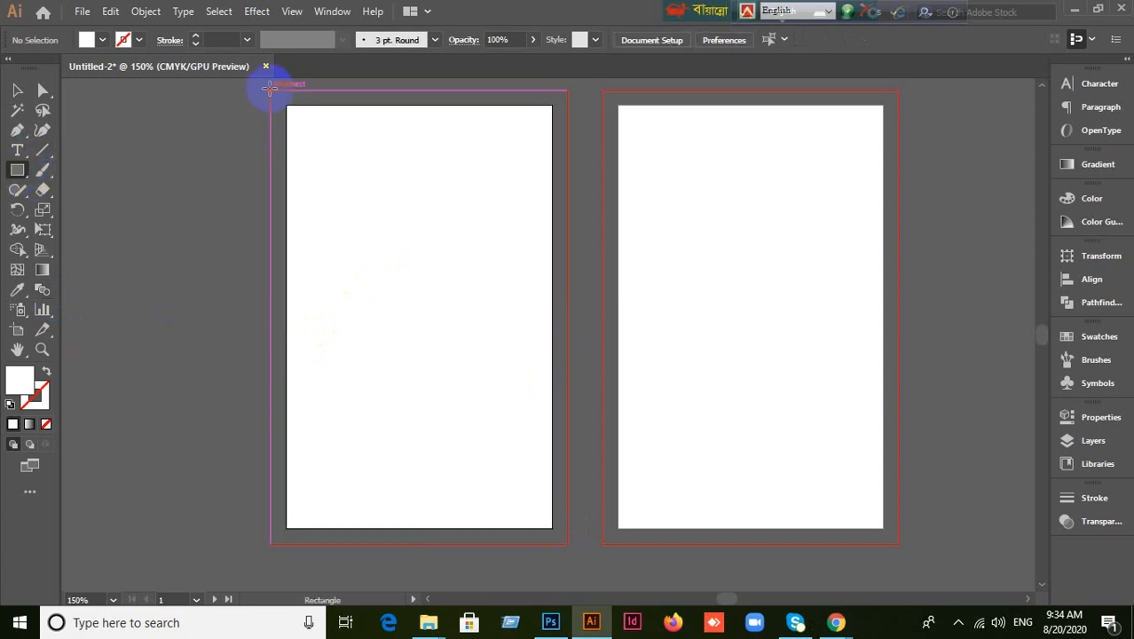
pyautogui.moveTo(270, 89); pyautogui.dragTo(569, 542)
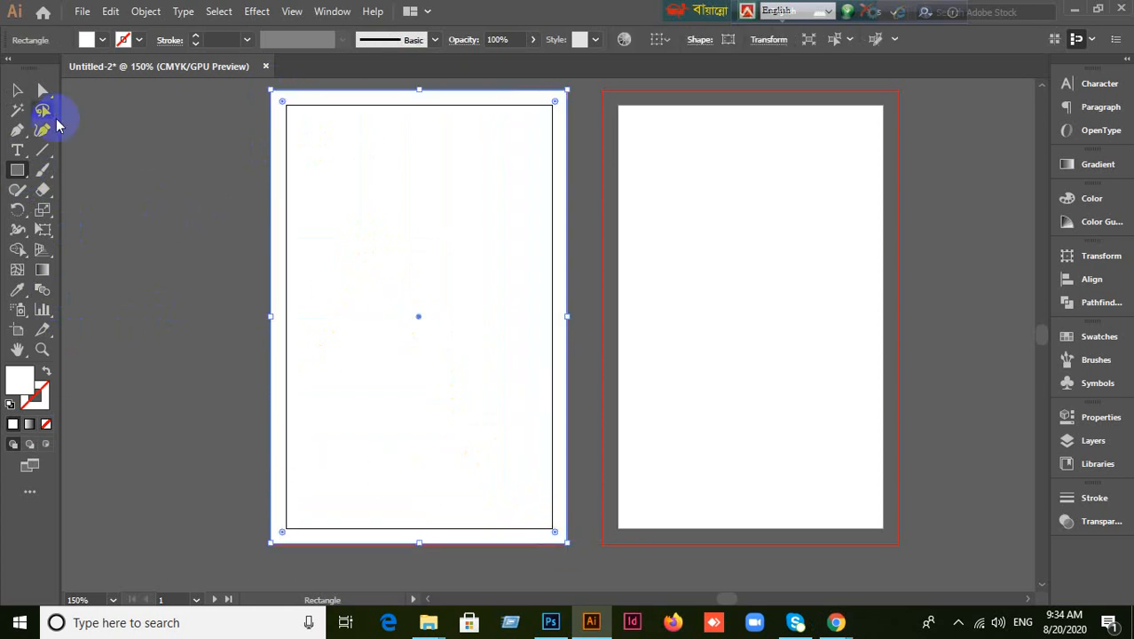
pyautogui.click(18, 90)
pyautogui.click(167, 271)
pyautogui.click(310, 274)
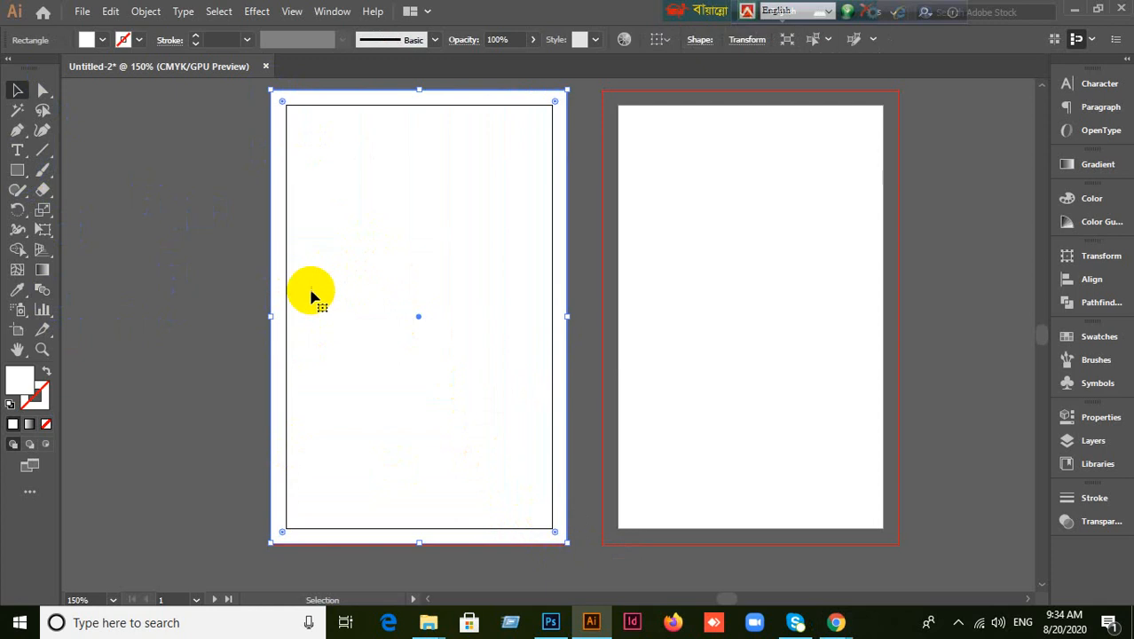
pyautogui.click(147, 11)
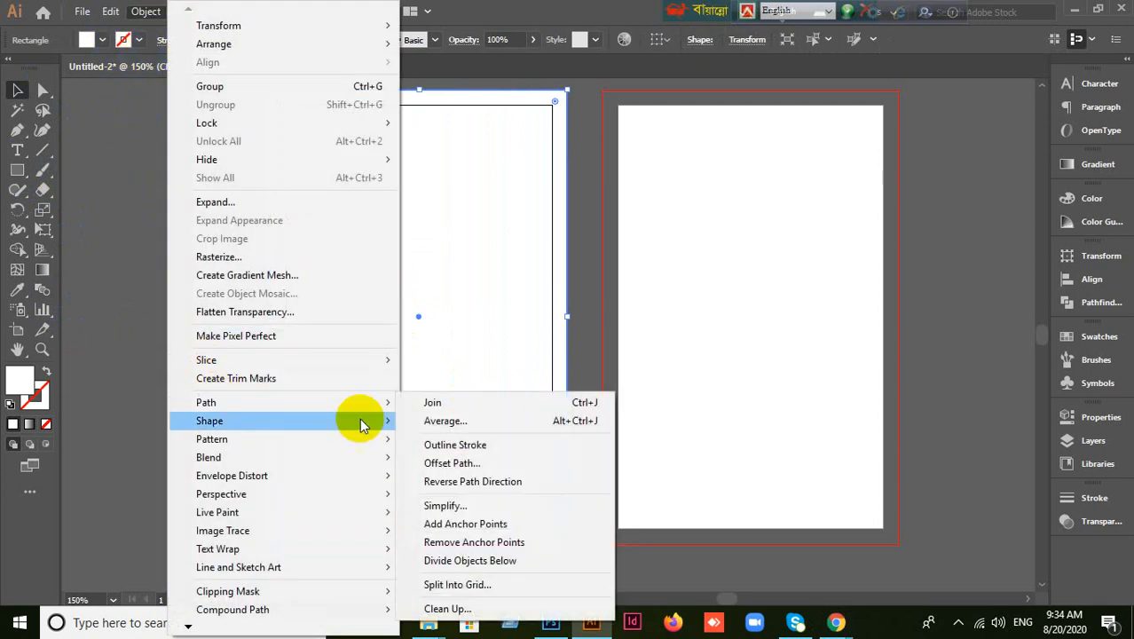
# Create a -0.125 in inset offset path of the rectangle, undoing an accidental move of it.
pyautogui.click(457, 464)
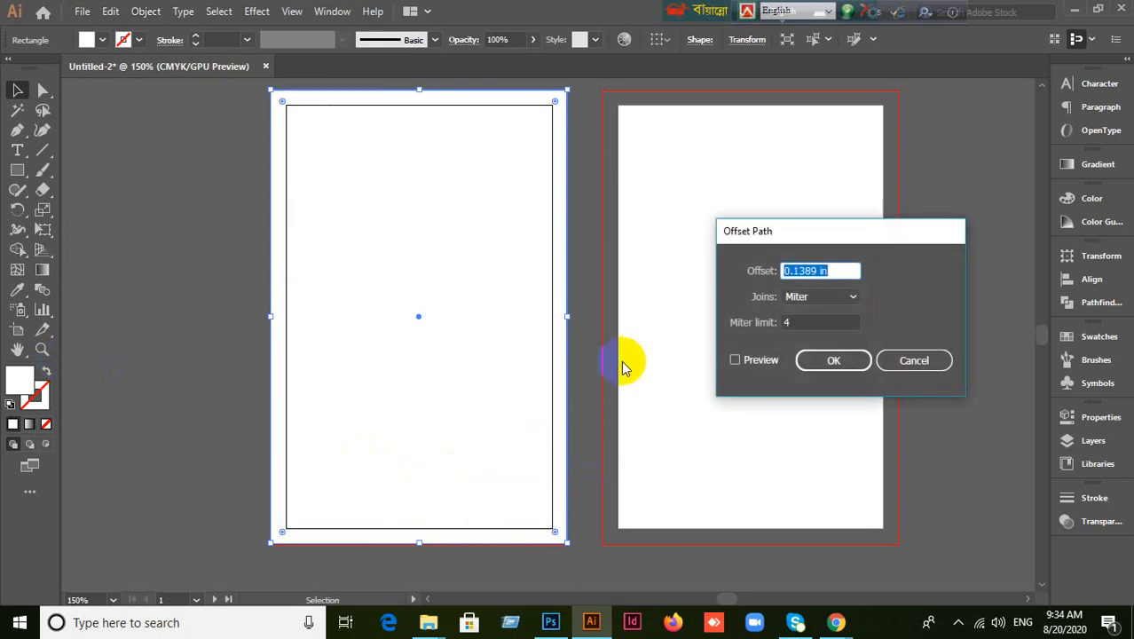
pyautogui.write('-0.125')
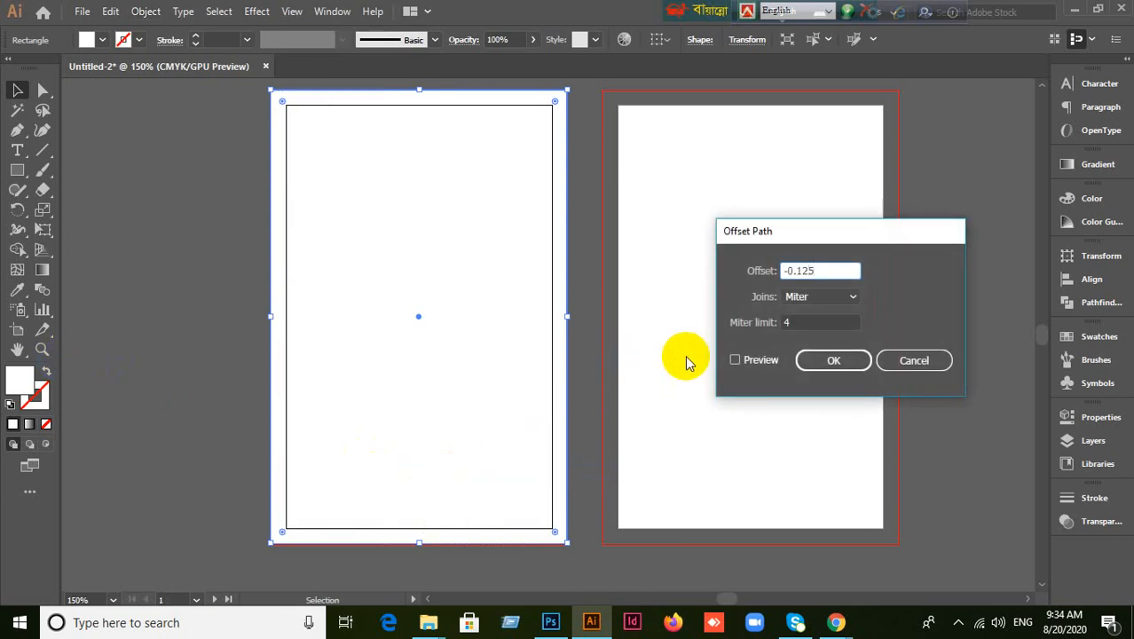
pyautogui.click(734, 359)
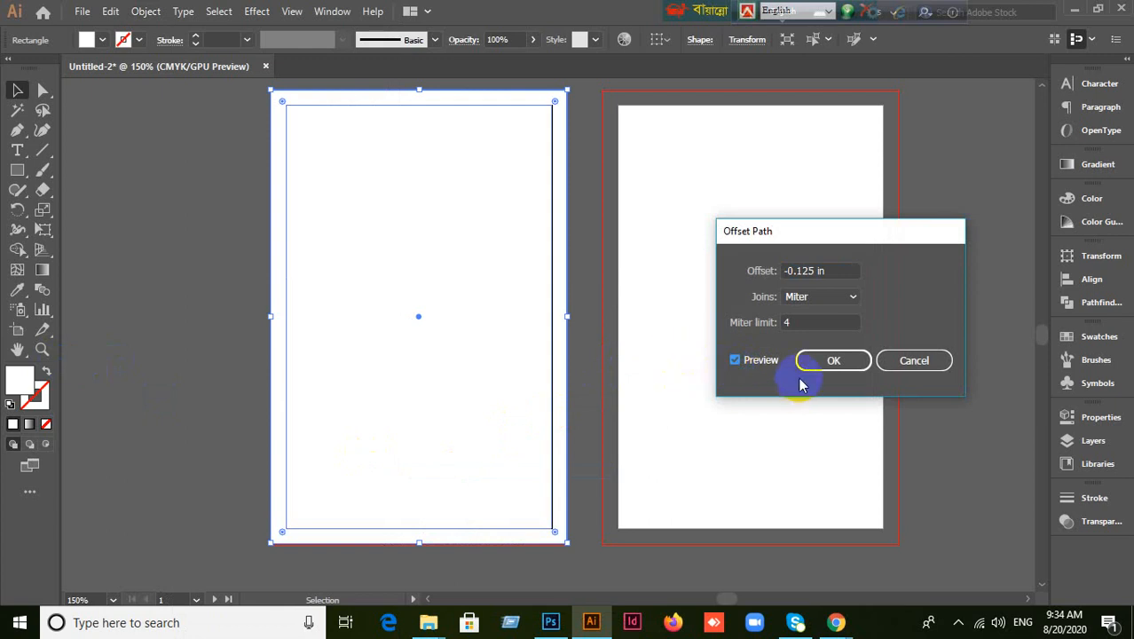
pyautogui.click(824, 365)
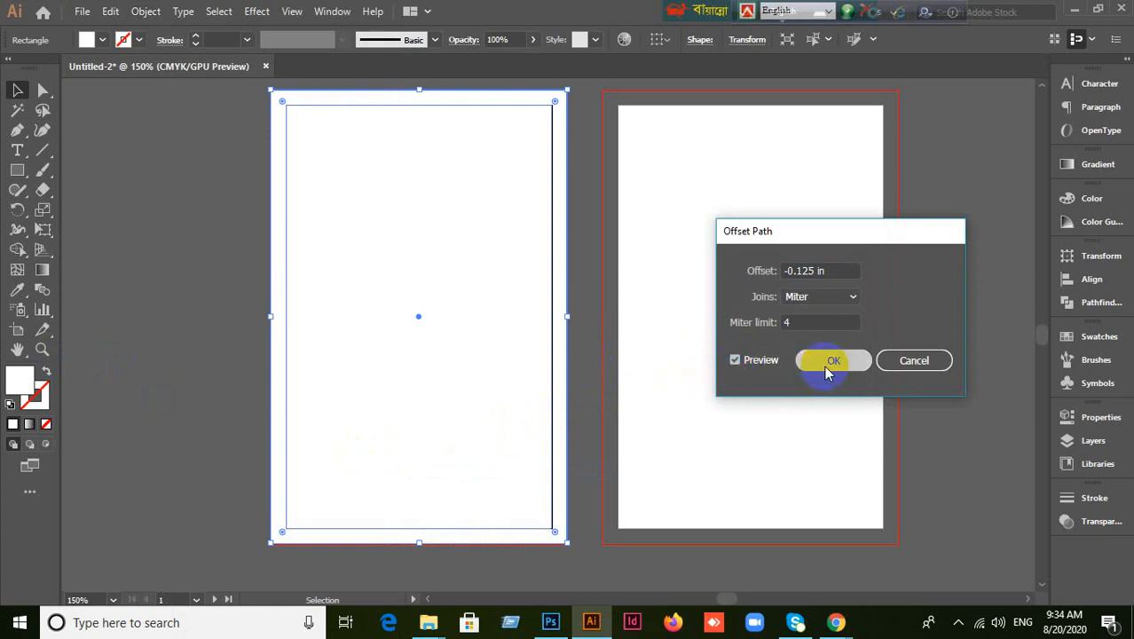
pyautogui.moveTo(458, 318); pyautogui.dragTo(697, 318)
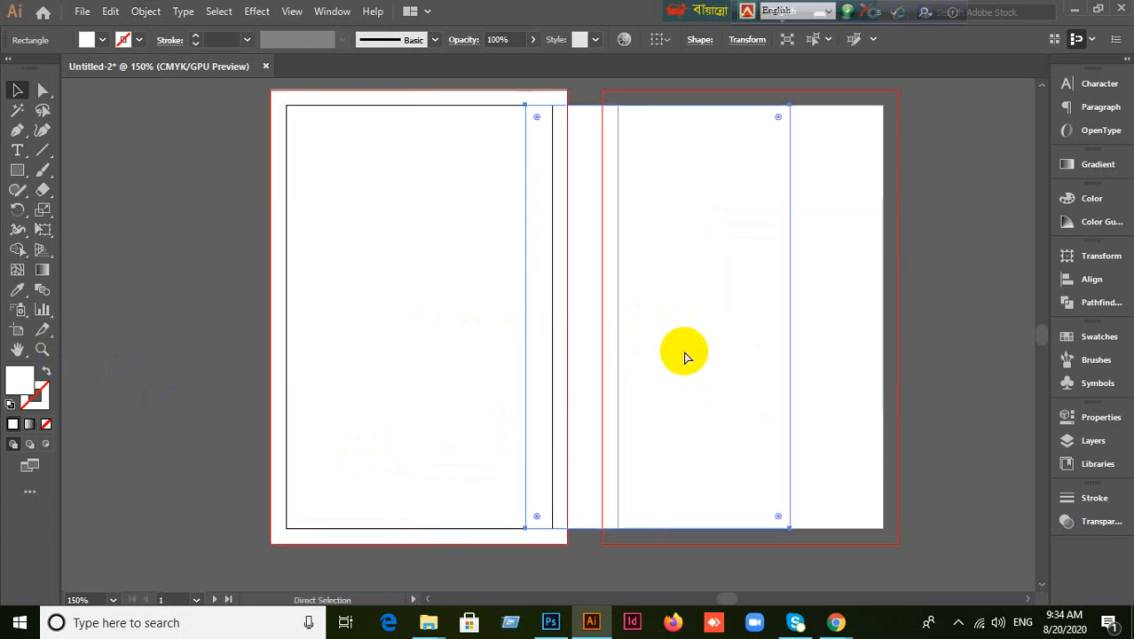
pyautogui.hotkey('ctrl', 'z')
pyautogui.click(365, 295)
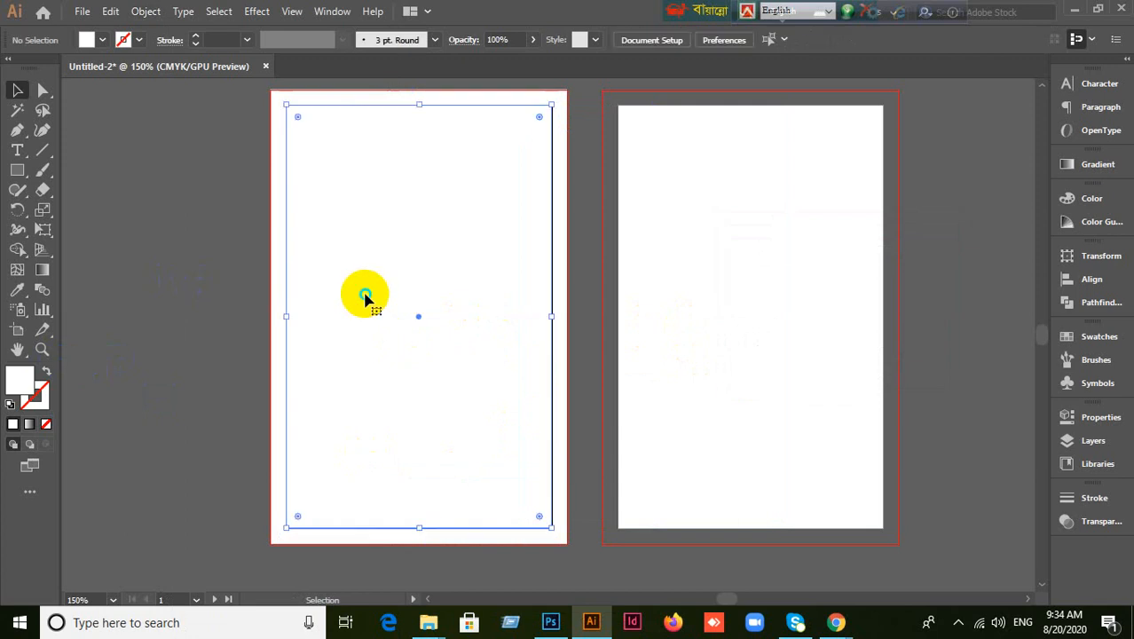
# Open and dismiss context menus on the inset rectangle, leaving nothing selected.
pyautogui.rightClick(364, 296)
pyautogui.click(188, 304)
pyautogui.rightClick(382, 273)
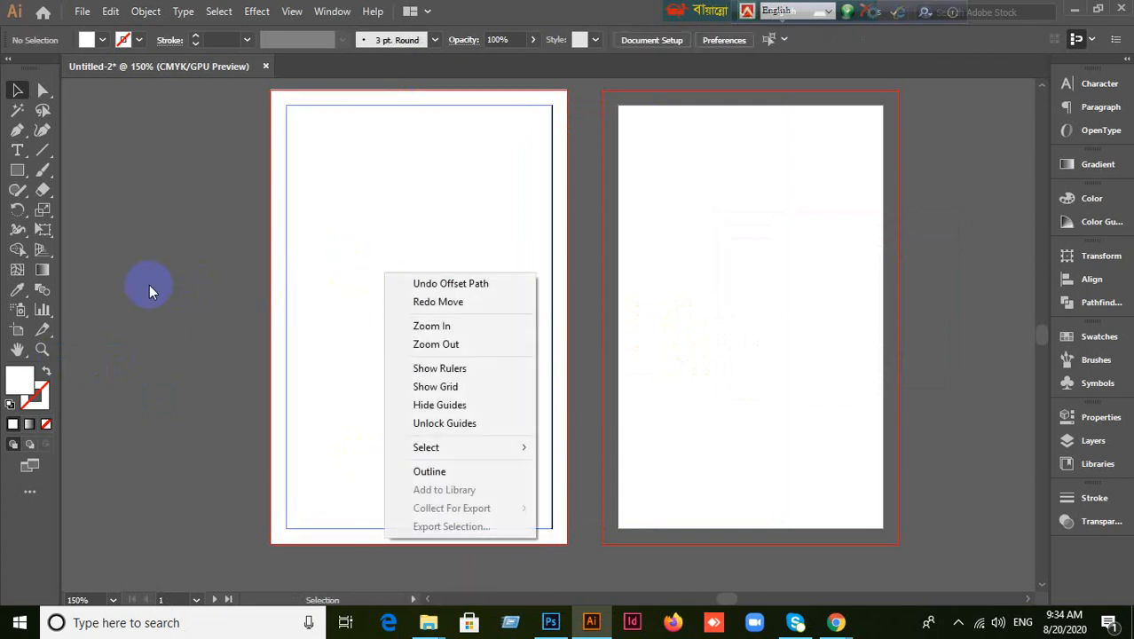
pyautogui.click(150, 285)
pyautogui.click(405, 266)
pyautogui.rightClick(404, 272)
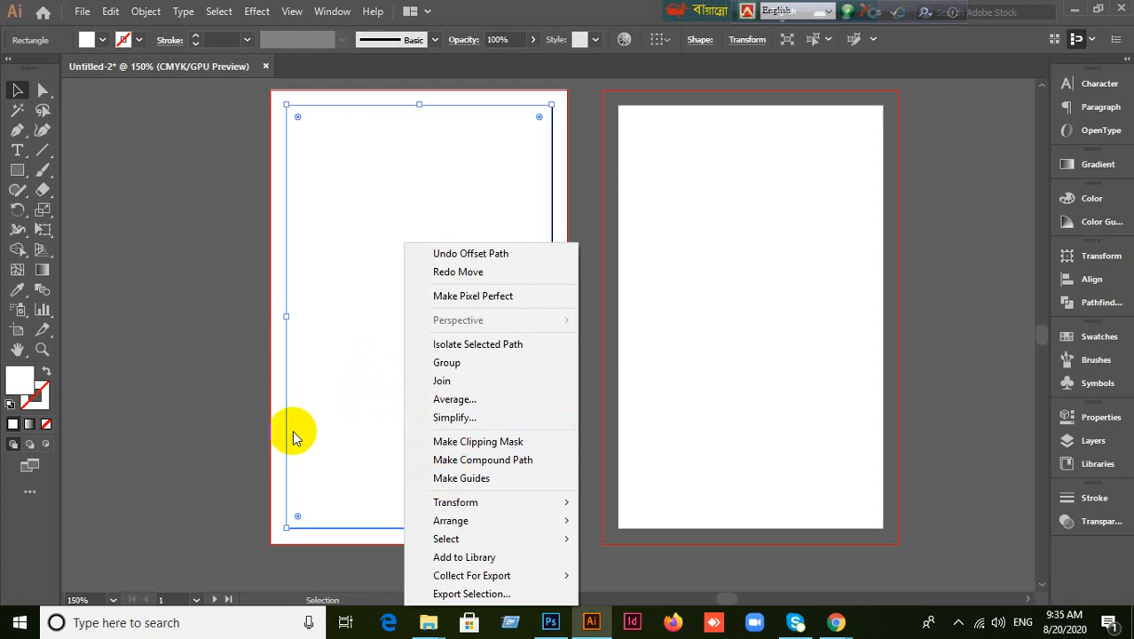
pyautogui.click(214, 374)
# Draw a square on the empty pasteboard left of the artboards and make it a guide.
pyautogui.press('space')
pyautogui.moveTo(173, 267); pyautogui.dragTo(554, 307)
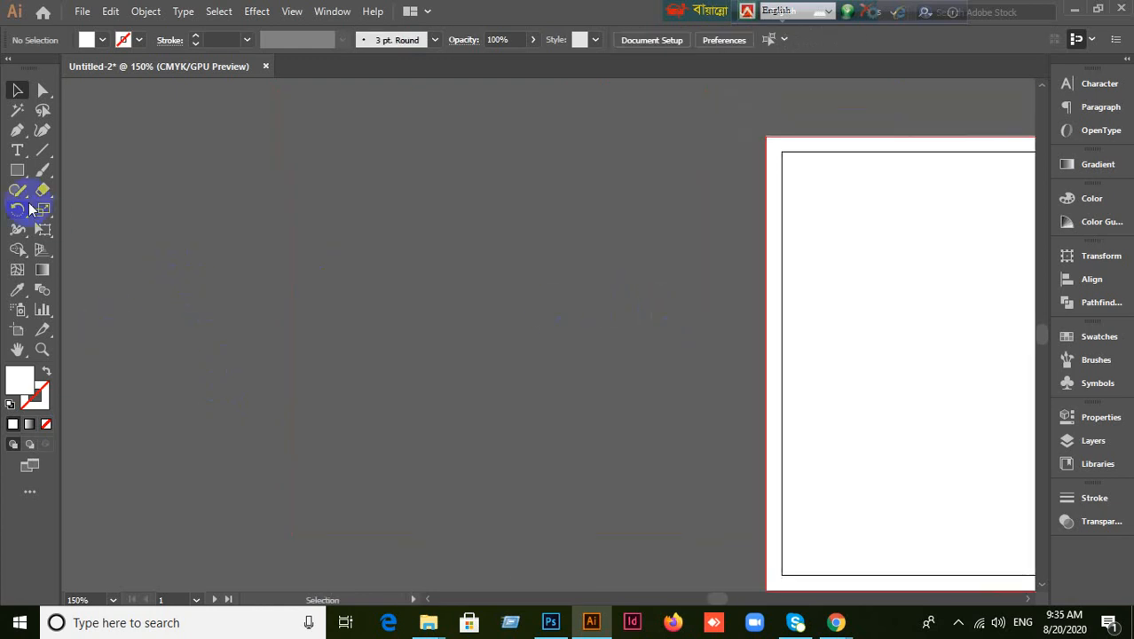
pyautogui.moveTo(17, 171); pyautogui.dragTo(74, 174)
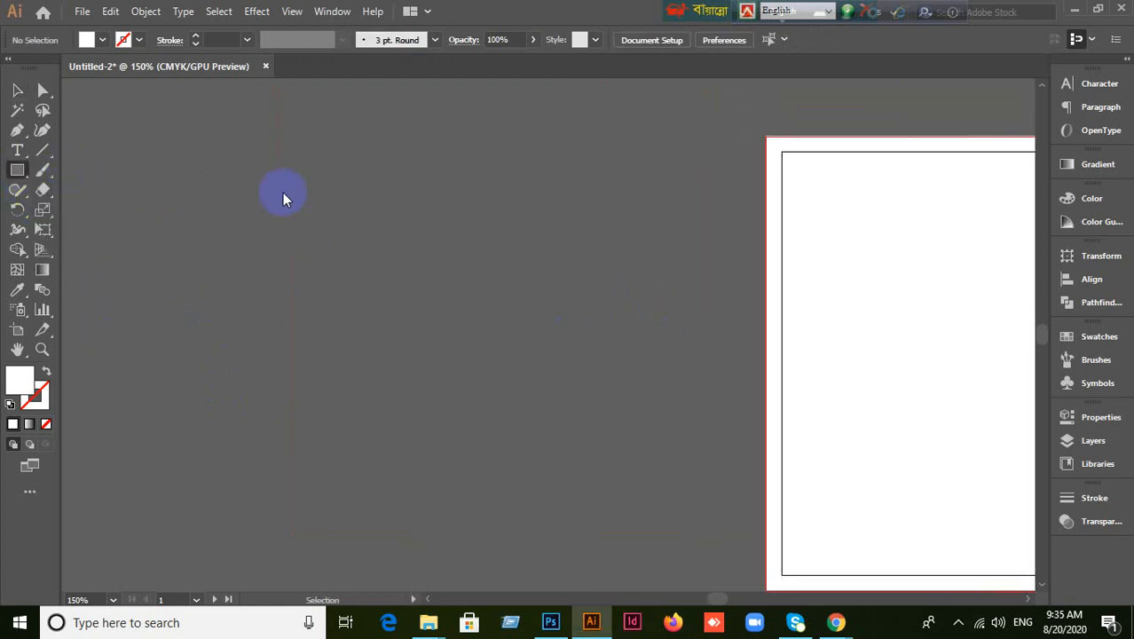
pyautogui.moveTo(265, 172); pyautogui.dragTo(513, 433)
pyautogui.click(15, 92)
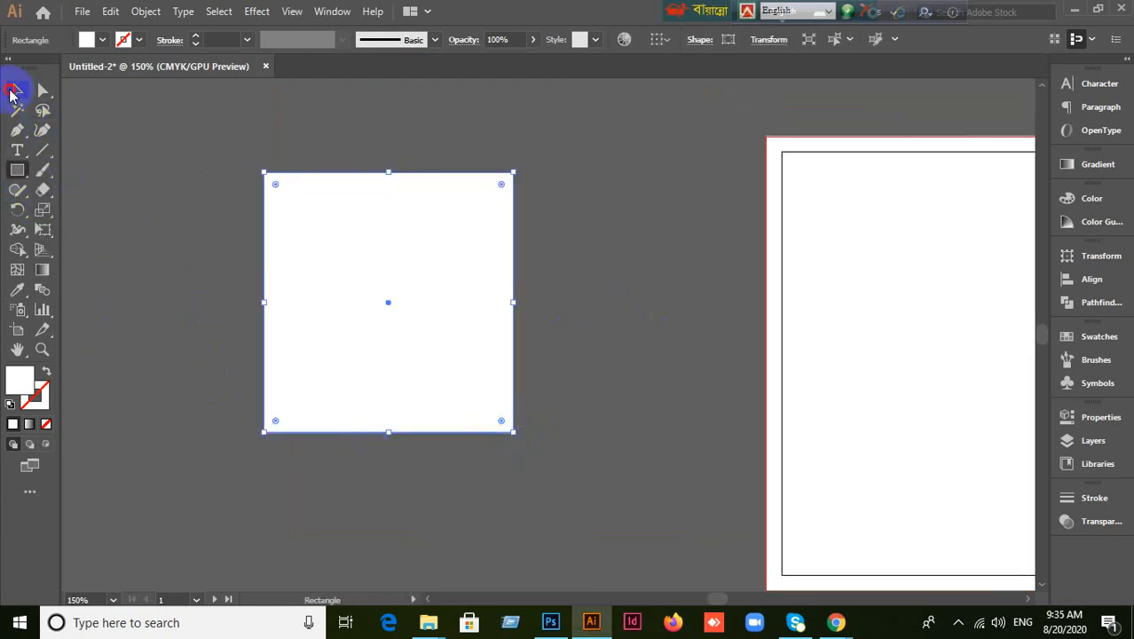
pyautogui.rightClick(343, 270)
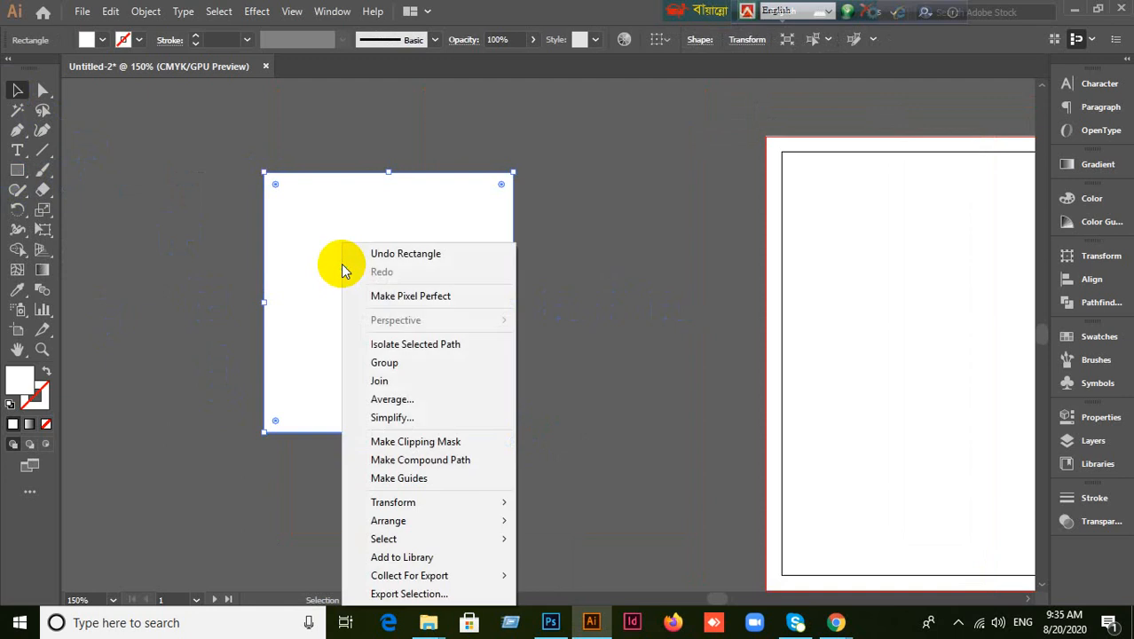
pyautogui.click(412, 477)
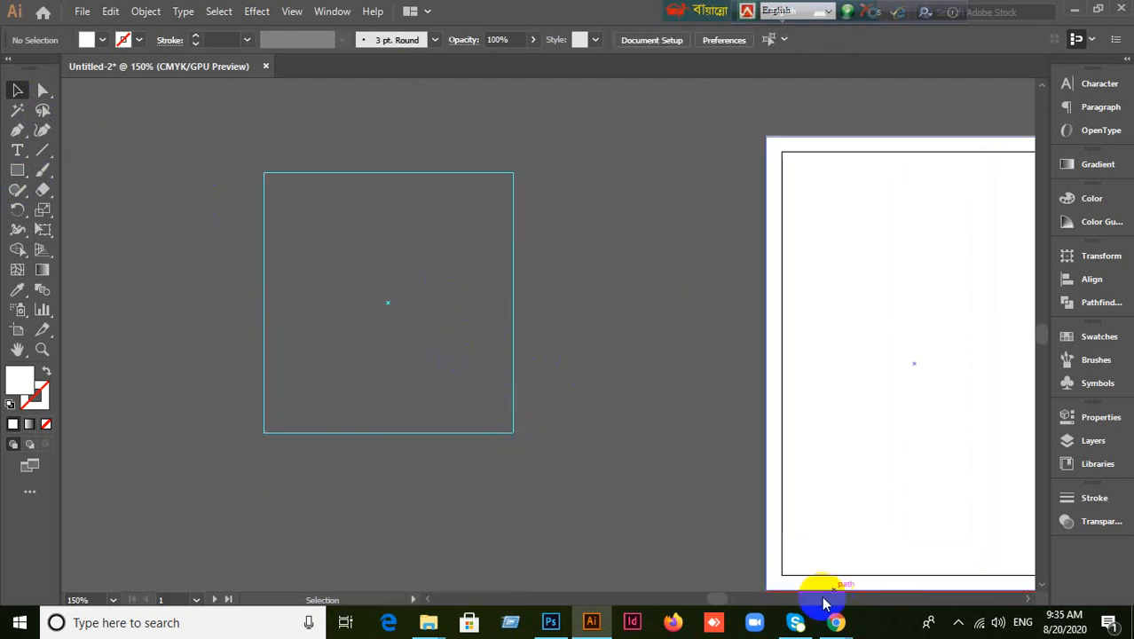
# Admit the waiting participant in the video meeting, then return to Illustrator.
pyautogui.click(836, 622)
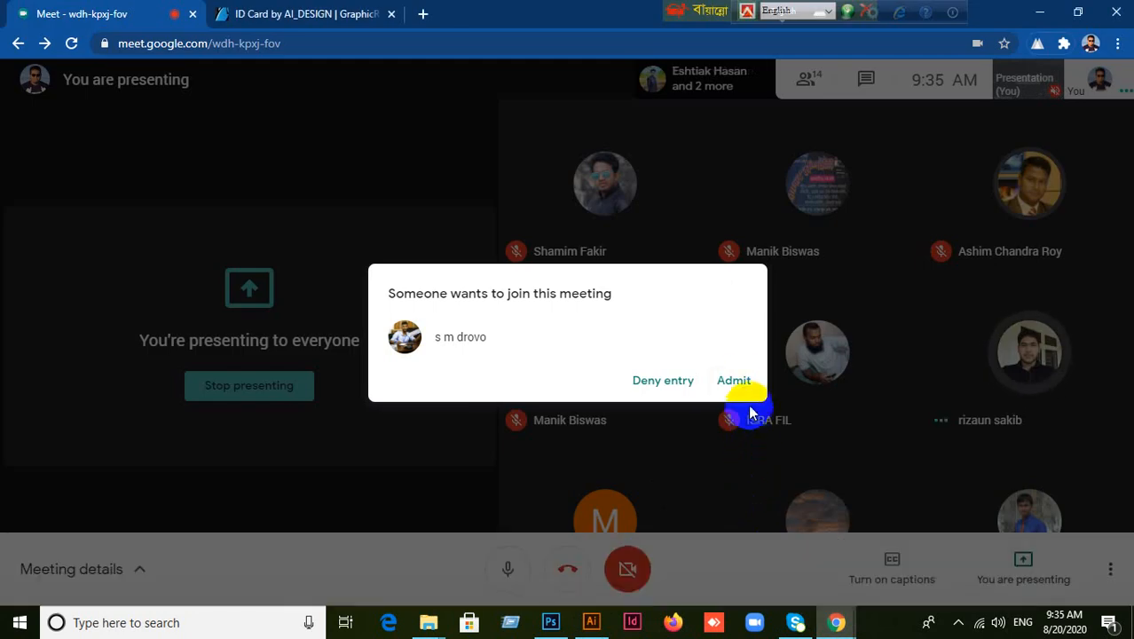
pyautogui.click(734, 380)
pyautogui.click(591, 622)
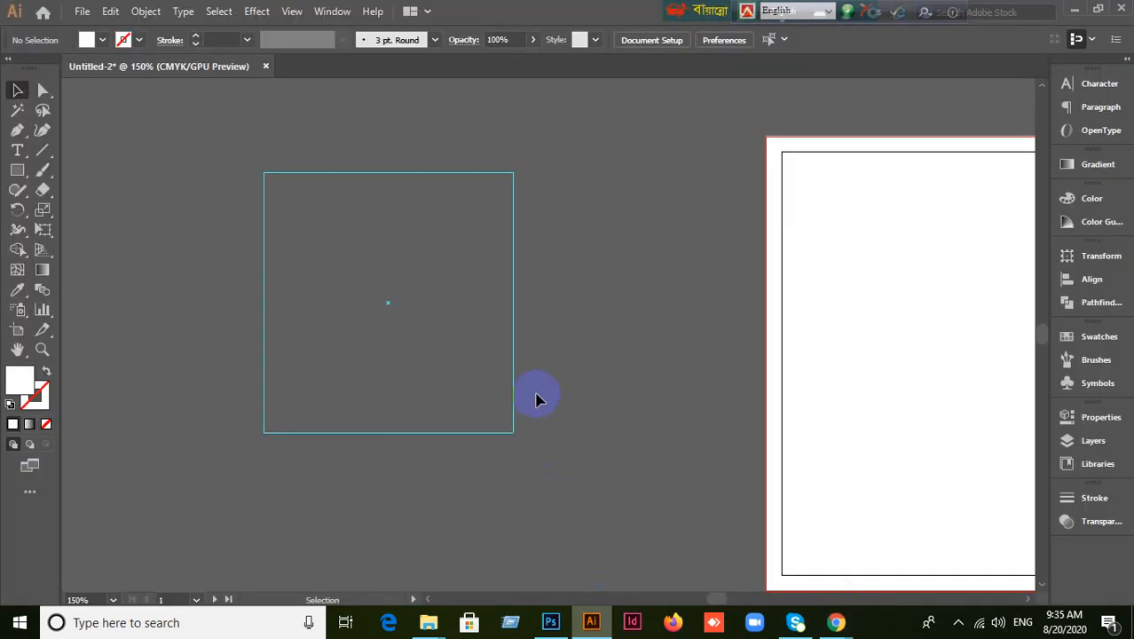
# Zoom out to 100%, unlock the guides, nudge the guide square down, and delete the inner white rectangle.
pyautogui.hotkey('ctrl', '-')
pyautogui.moveTo(871, 404); pyautogui.dragTo(745, 354)
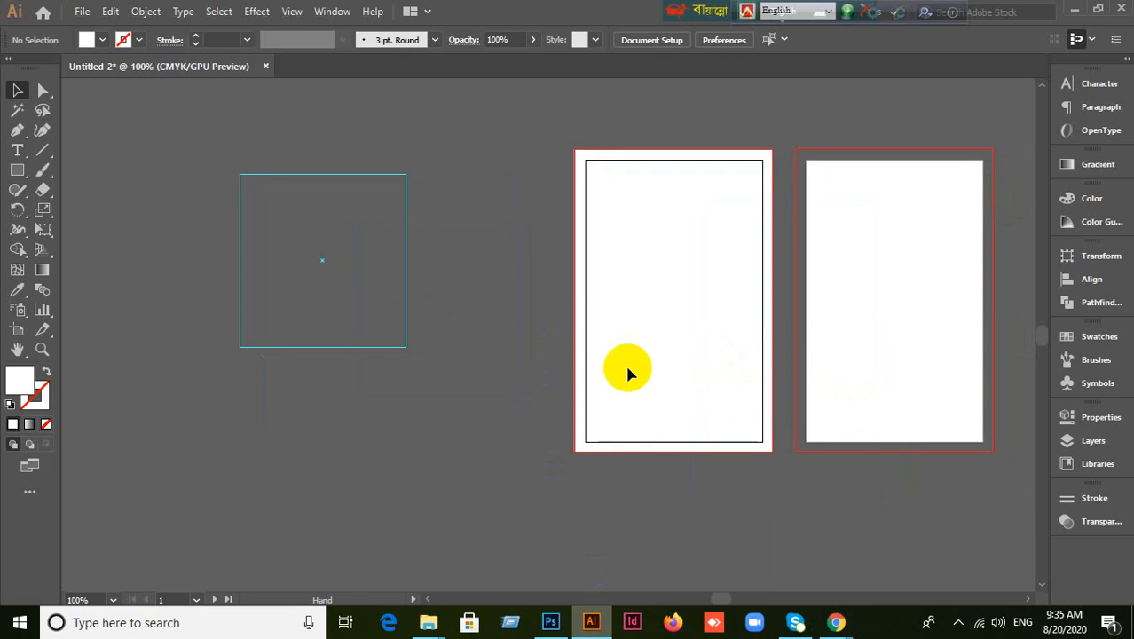
pyautogui.rightClick(346, 318)
pyautogui.click(395, 468)
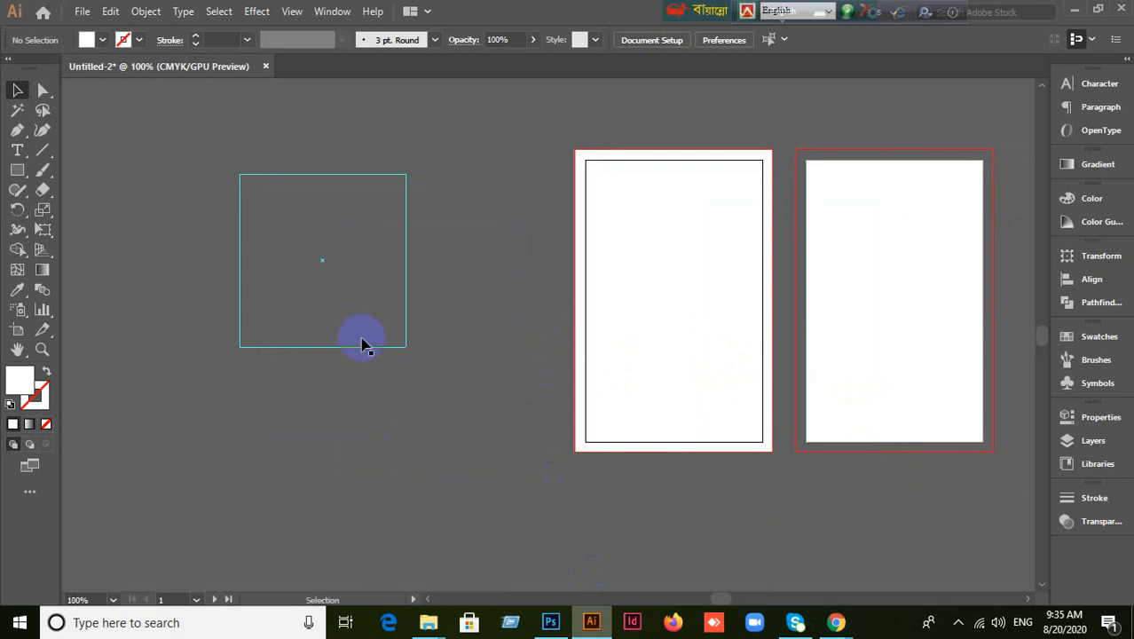
pyautogui.moveTo(363, 352); pyautogui.dragTo(368, 387)
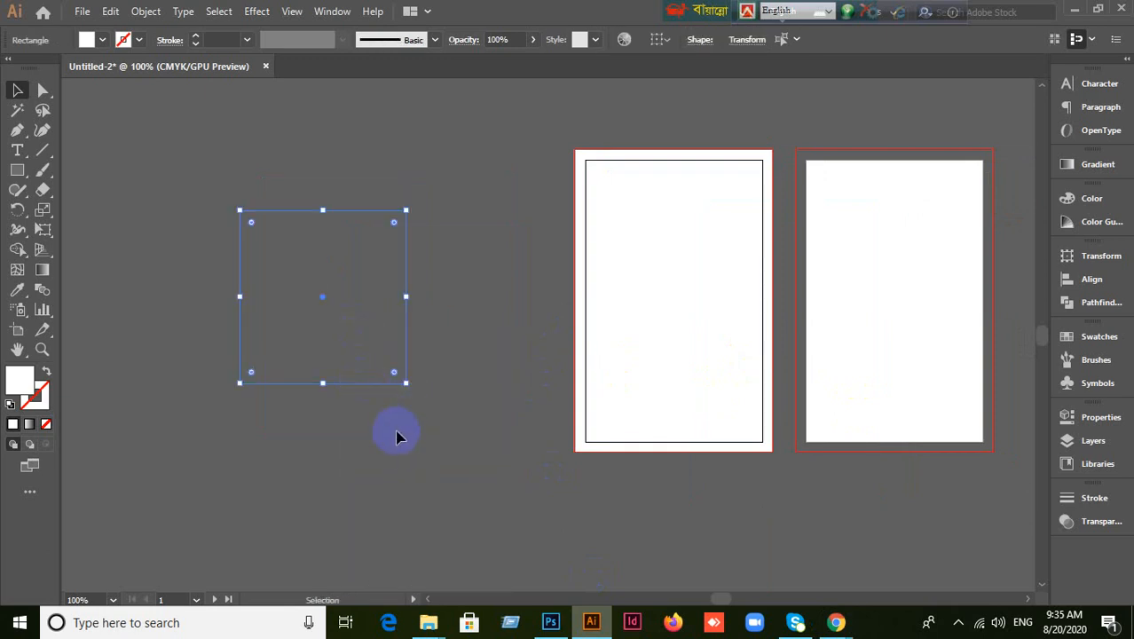
pyautogui.click(460, 455)
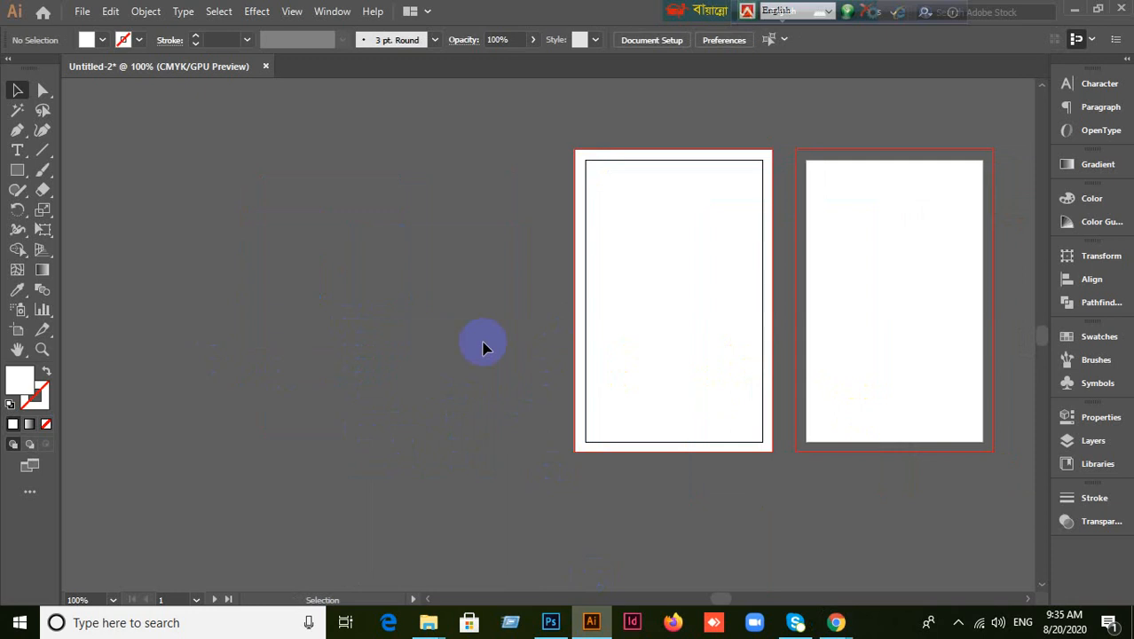
pyautogui.moveTo(654, 328); pyautogui.dragTo(417, 330)
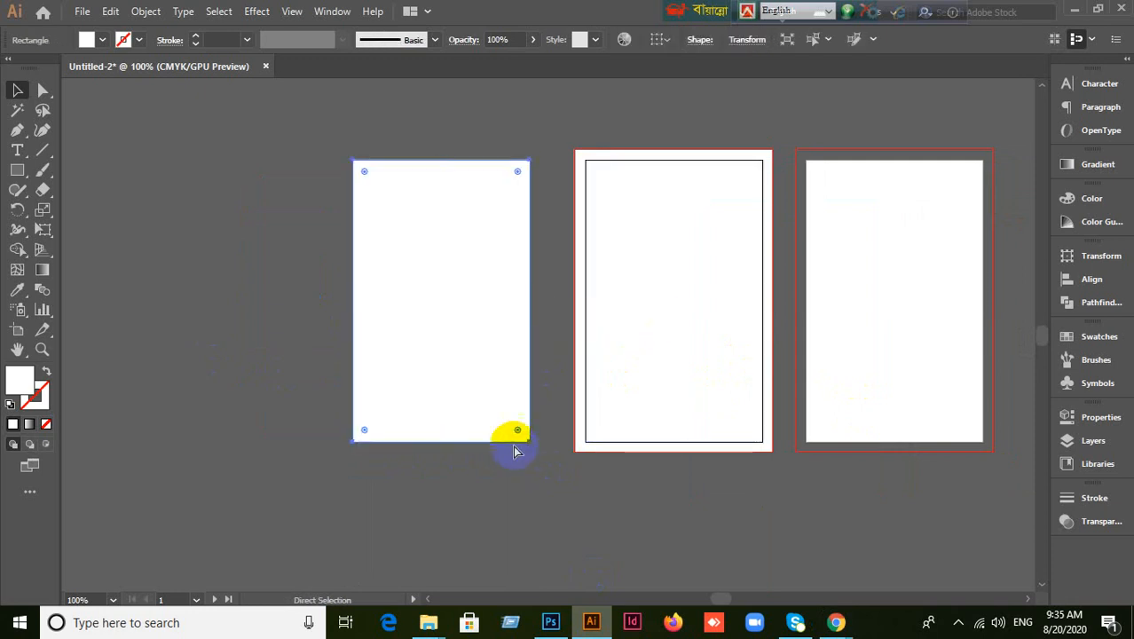
pyautogui.press('Delete')
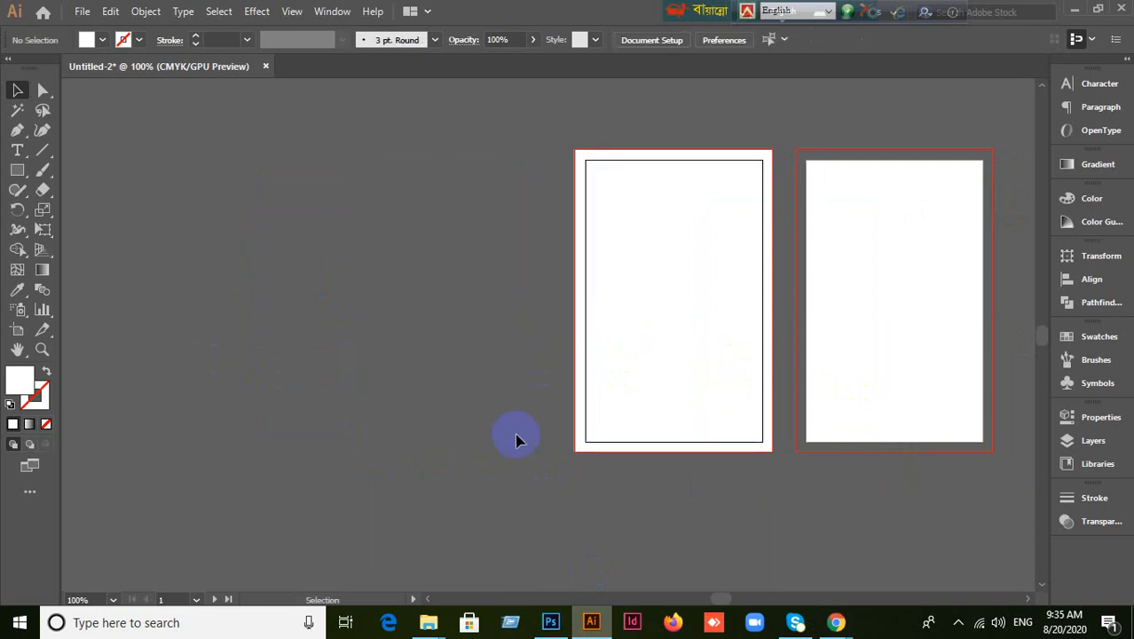
# Zoom in on the left artboard and select its large bleed rectangle.
pyautogui.scroll(2, 516, 438)
pyautogui.moveTo(549, 413); pyautogui.dragTo(389, 405)
pyautogui.click(838, 623)
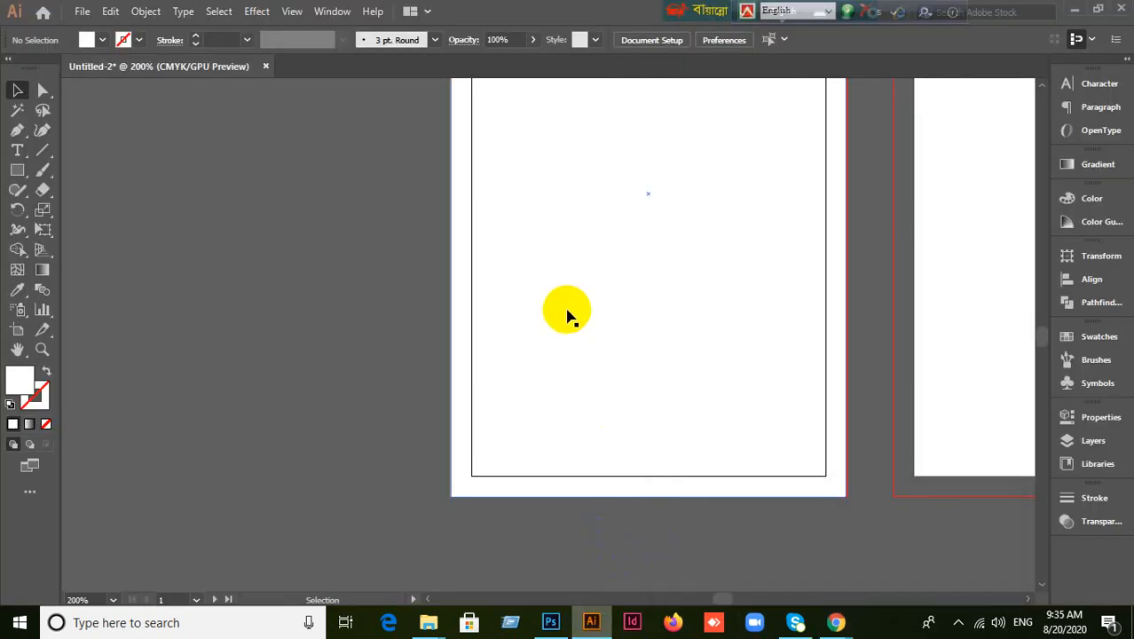
pyautogui.click(567, 314)
pyautogui.scroll(5, 568, 319)
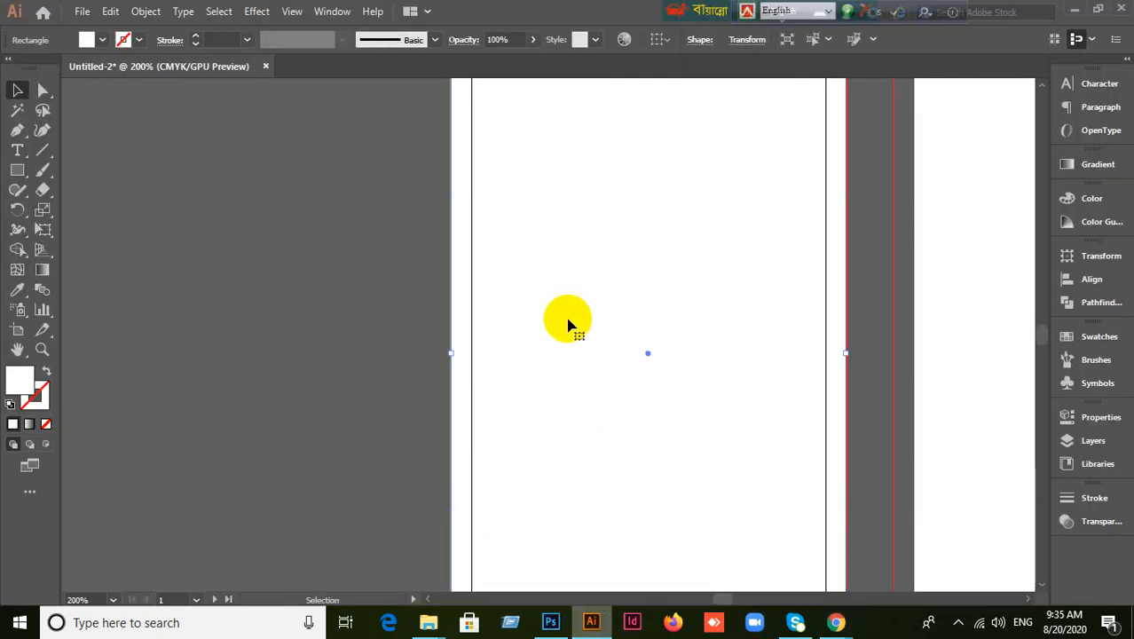
pyautogui.scroll(-1, 568, 324)
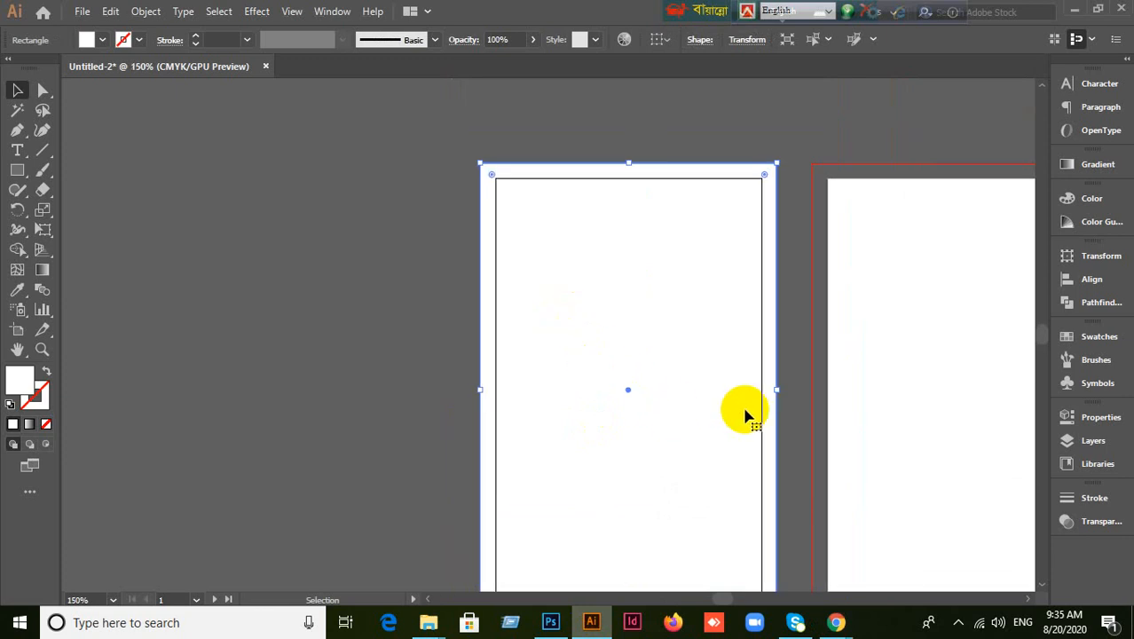
pyautogui.moveTo(747, 410); pyautogui.dragTo(658, 321)
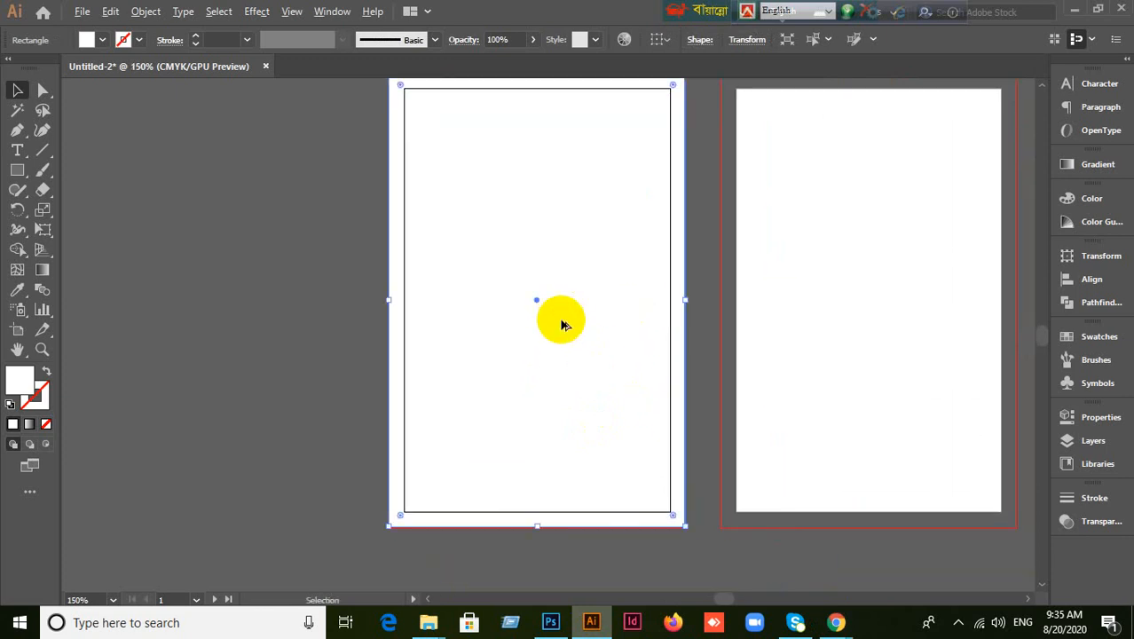
pyautogui.scroll(-1, 561, 325)
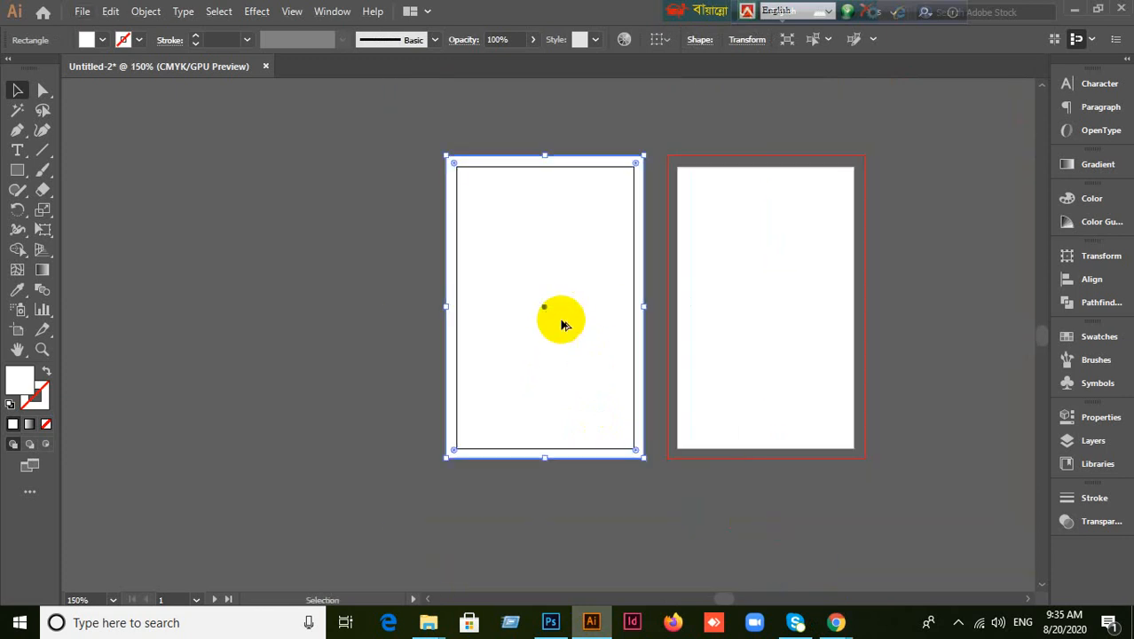
# Offset the selected card rectangle's path by -0.125 in with Miter joins.
pyautogui.click(145, 10)
pyautogui.moveTo(297, 404)
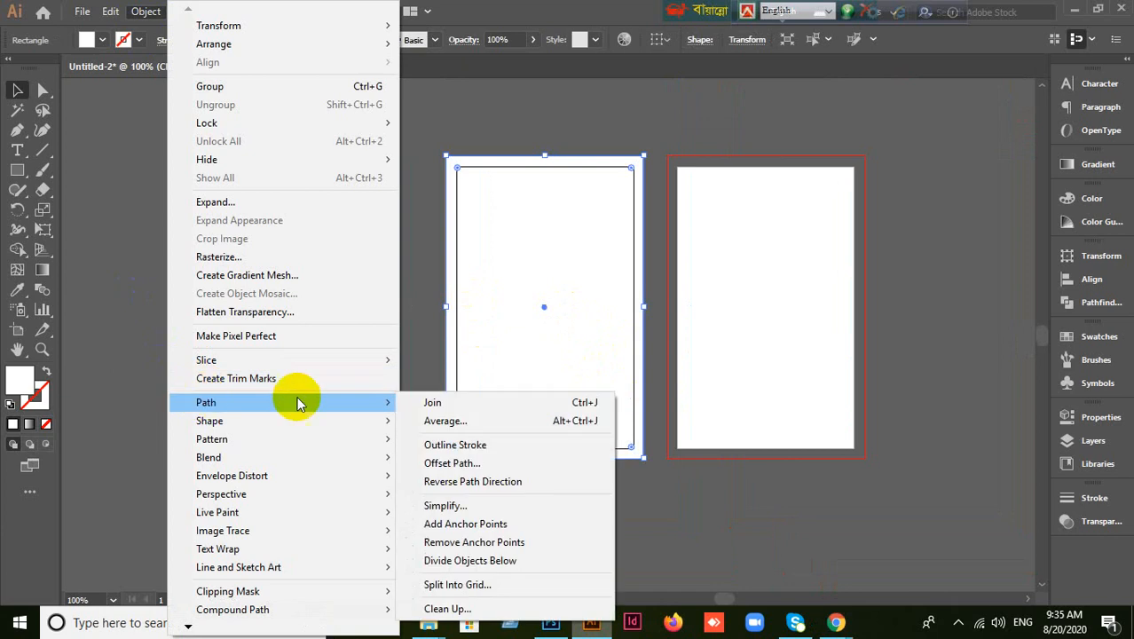
pyautogui.click(450, 462)
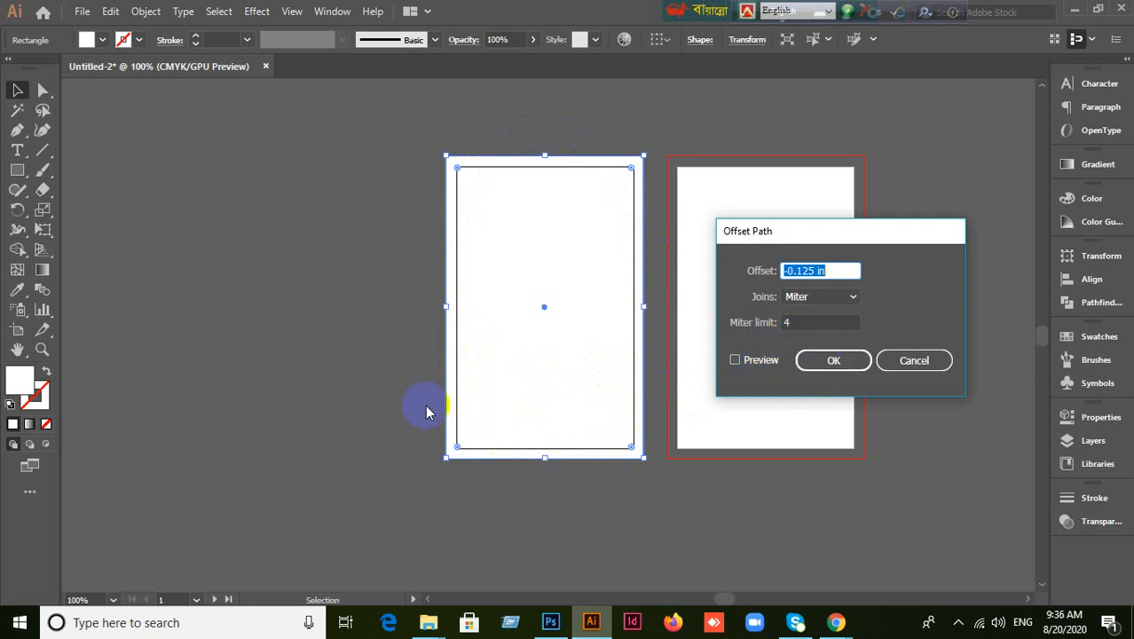
pyautogui.click(836, 363)
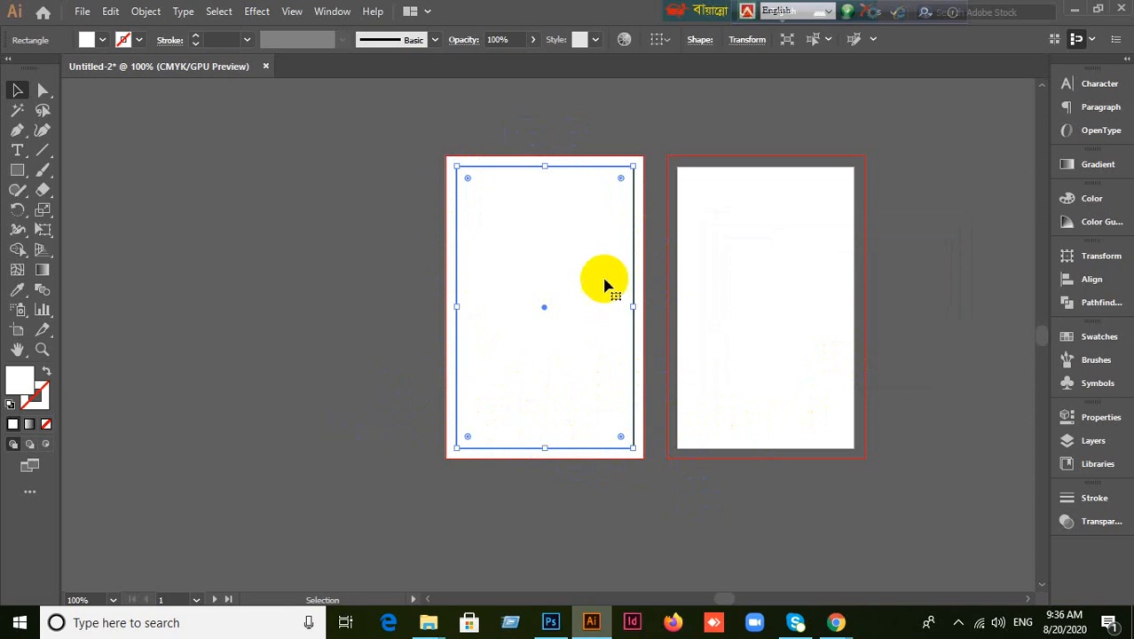
# Delete the full-size outer rectangle, keeping the inset outline, and recenter both artboards.
pyautogui.scroll(1, 576, 310)
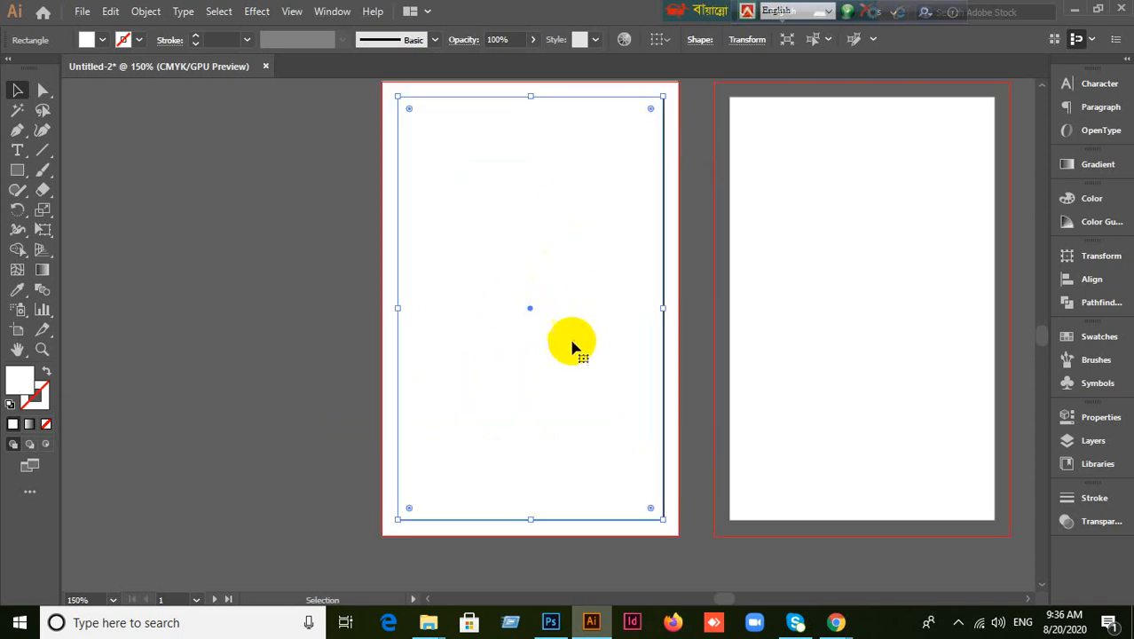
pyautogui.click(290, 442)
pyautogui.click(436, 304)
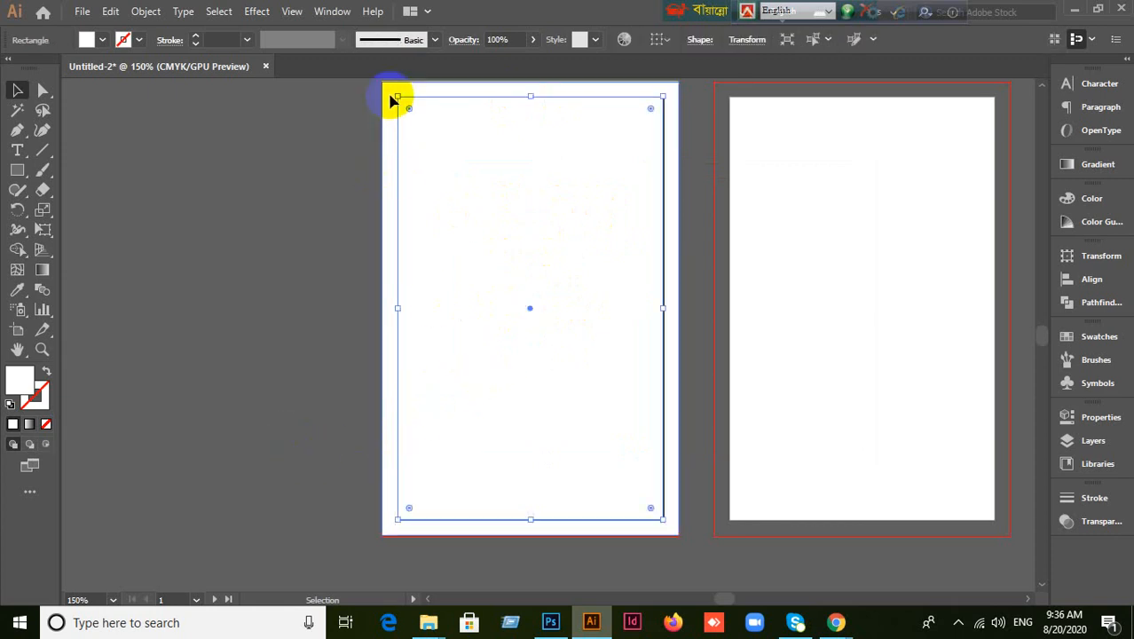
pyautogui.moveTo(442, 172); pyautogui.dragTo(89, 198)
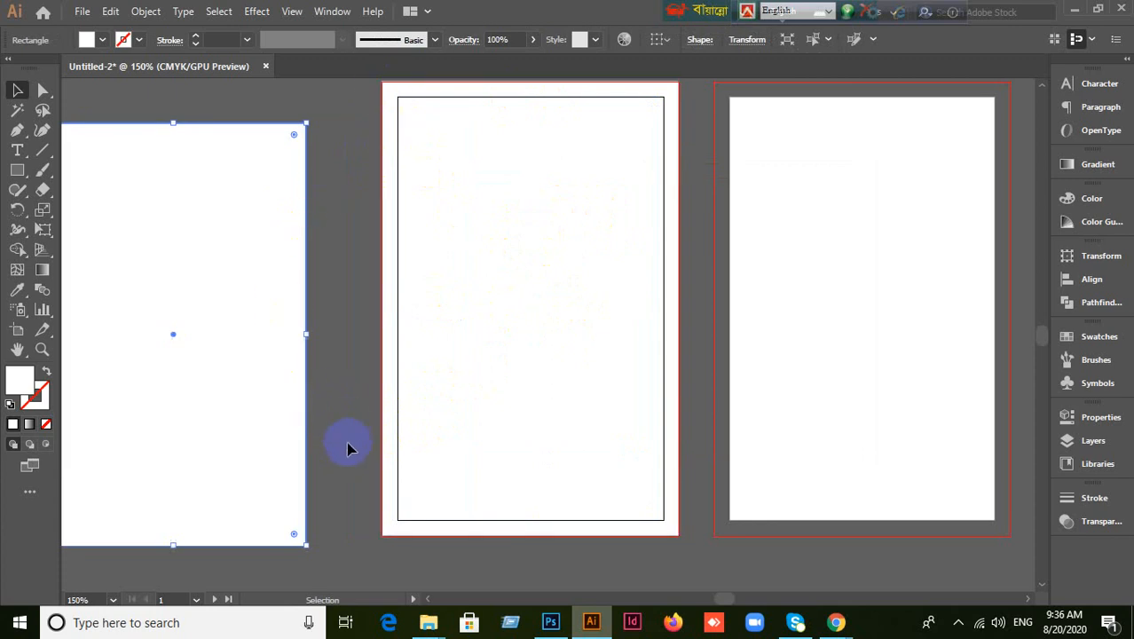
pyautogui.press('Delete')
pyautogui.hotkey('ctrl', 'z')
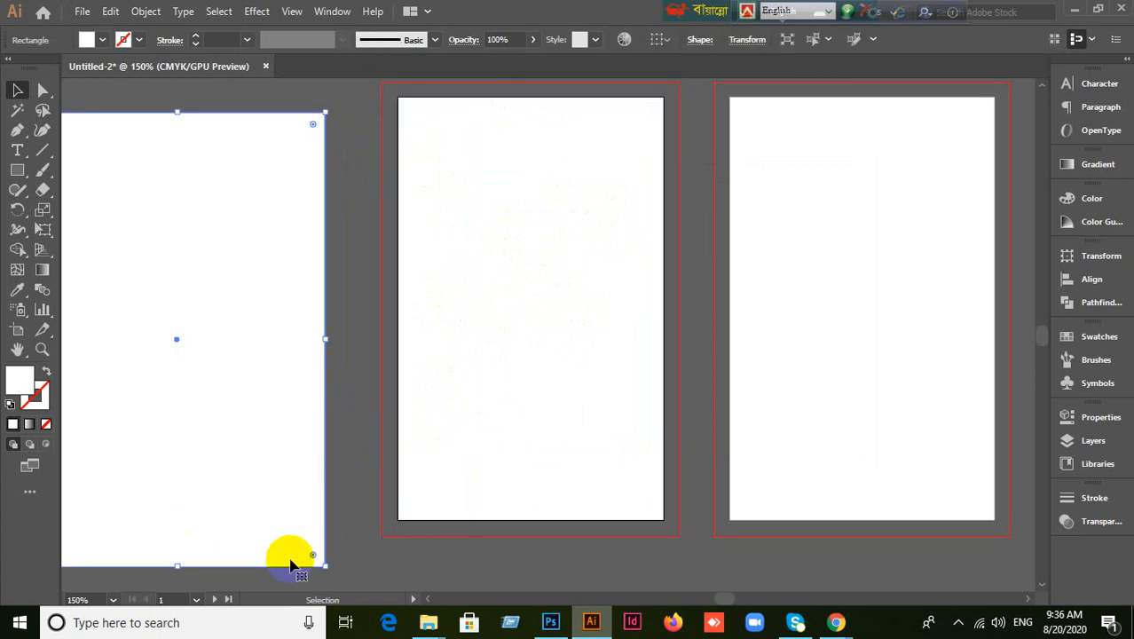
pyautogui.press('Delete')
pyautogui.click(293, 565)
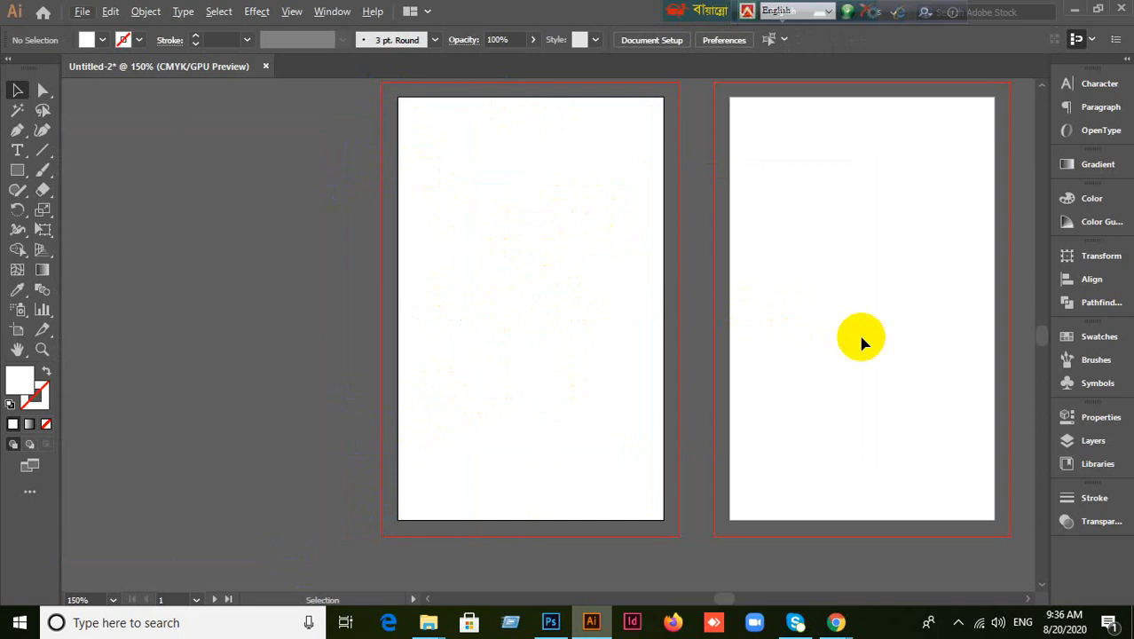
pyautogui.scroll(-1, 857, 331)
pyautogui.moveTo(852, 354); pyautogui.dragTo(723, 373)
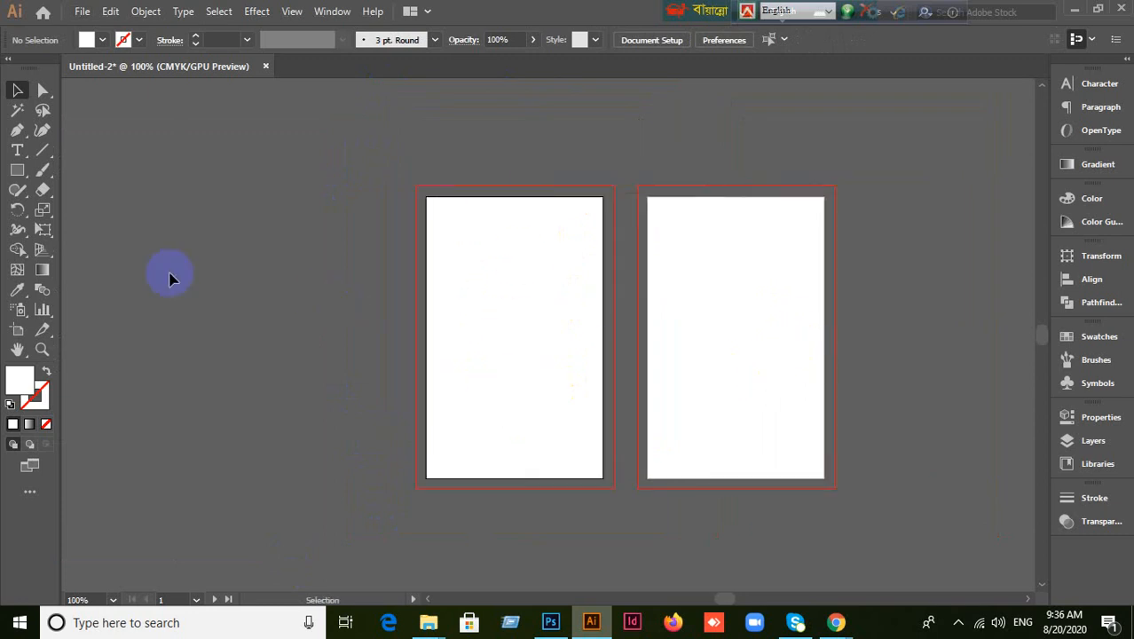
# Draw a white rectangle of about 2.47 × 3.64 in from bleed corner to bleed corner.
pyautogui.click(17, 170)
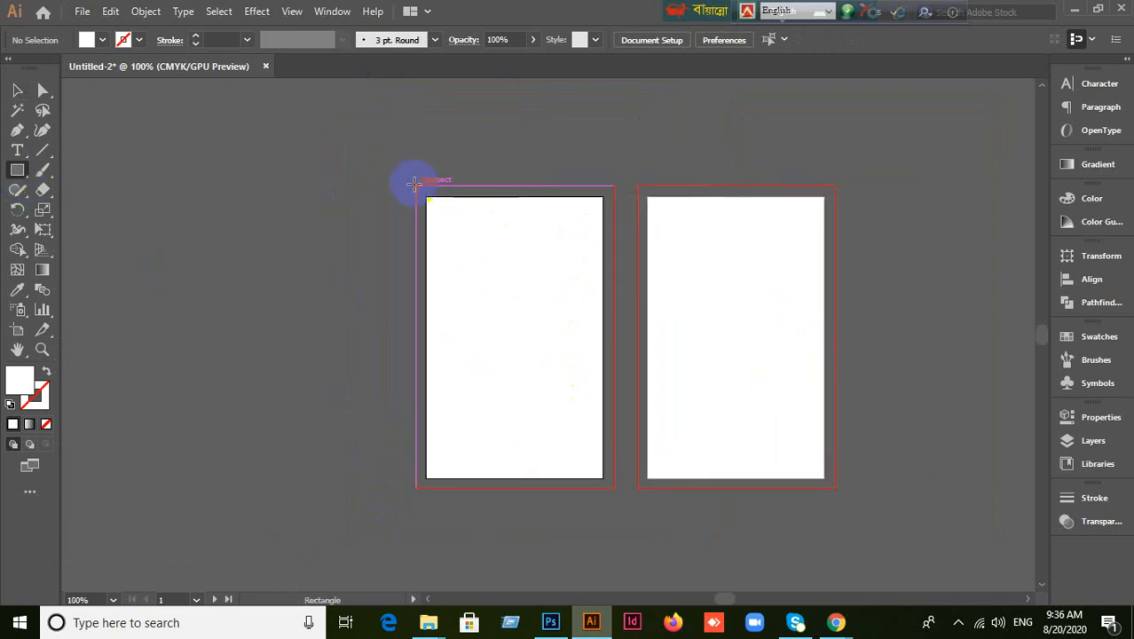
pyautogui.moveTo(415, 186); pyautogui.dragTo(614, 487)
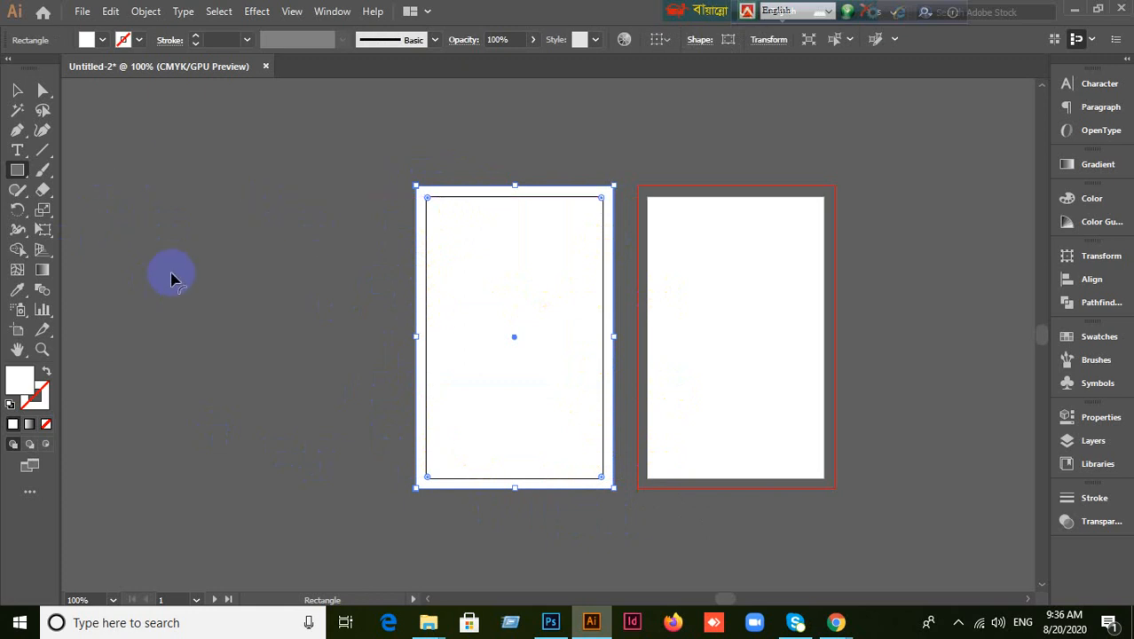
# Offset the new rectangle by -0.125 in and convert the inset path into a guide.
pyautogui.click(142, 14)
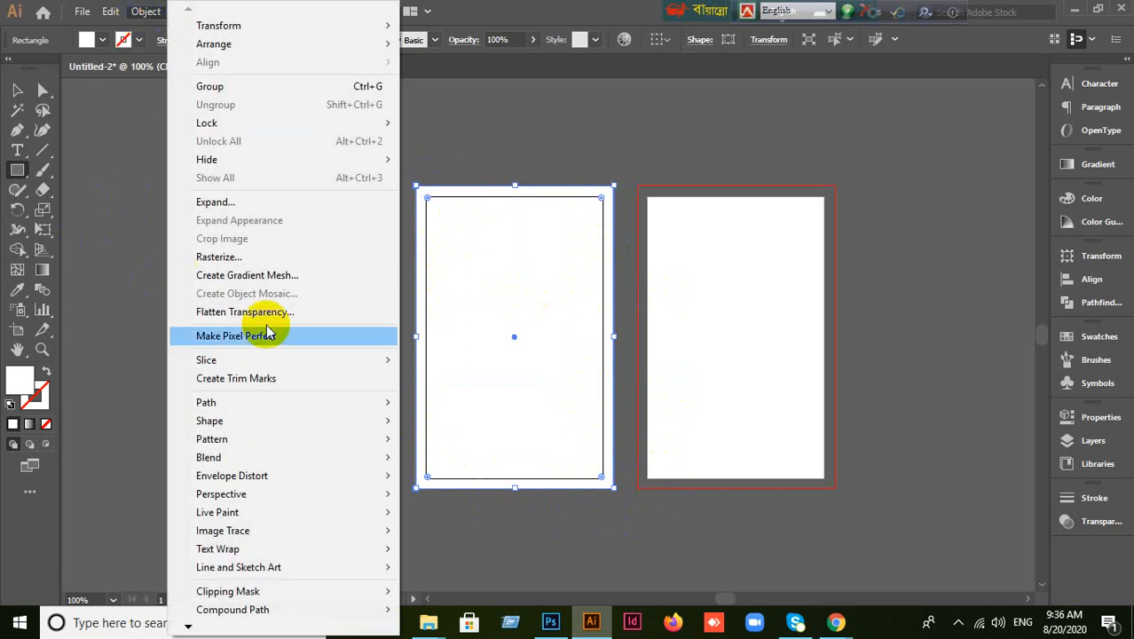
pyautogui.moveTo(255, 406)
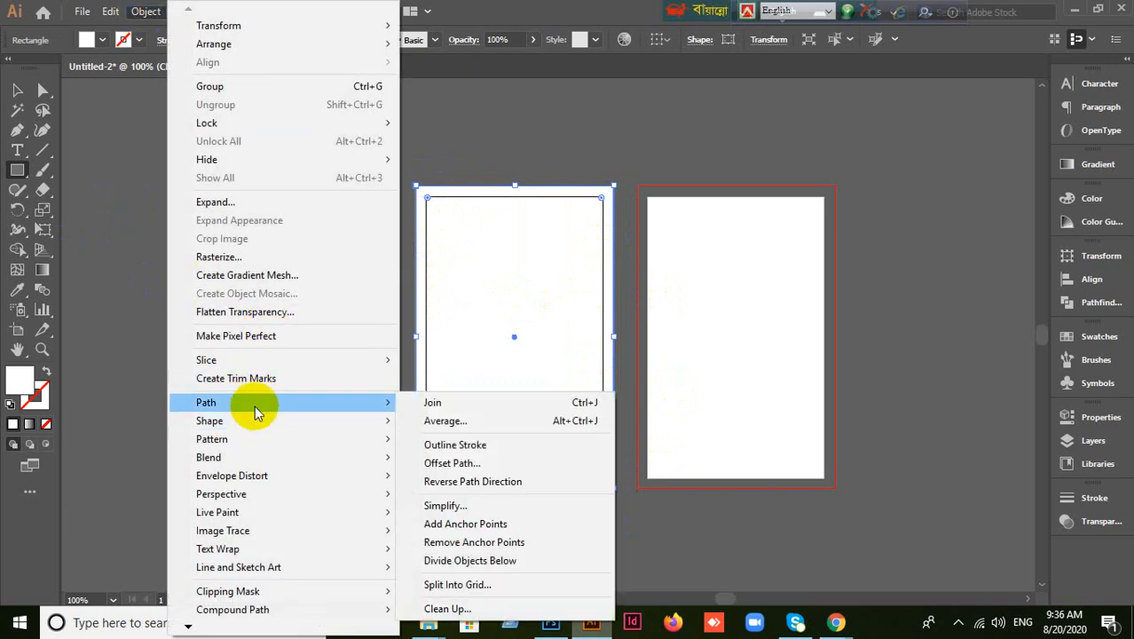
pyautogui.click(441, 463)
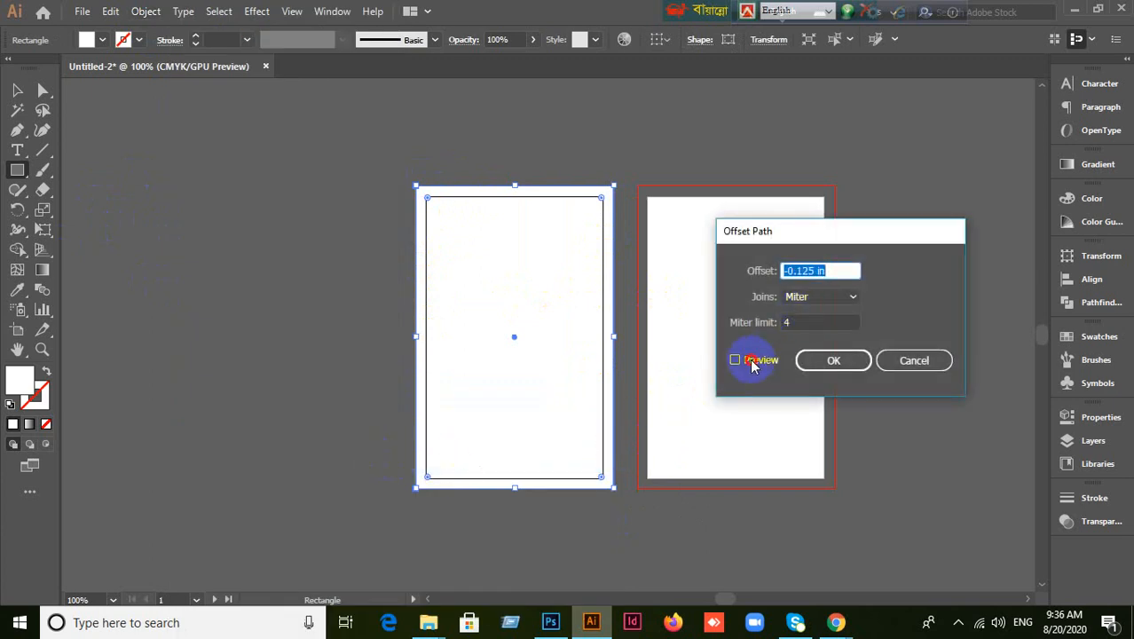
pyautogui.click(752, 362)
pyautogui.click(832, 360)
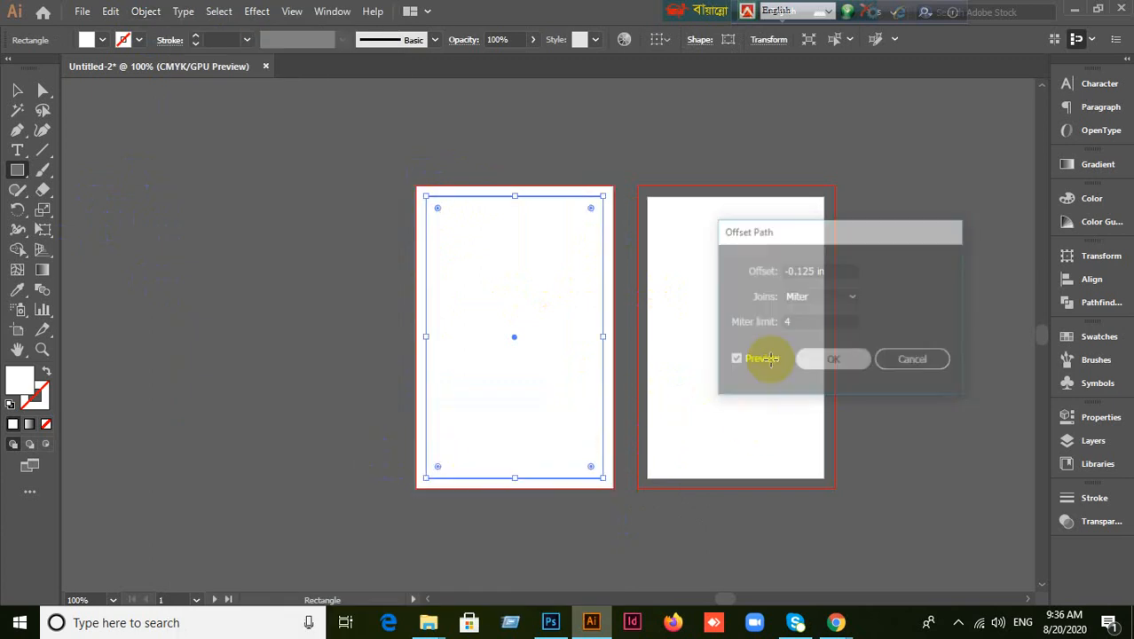
pyautogui.click(16, 90)
pyautogui.rightClick(527, 273)
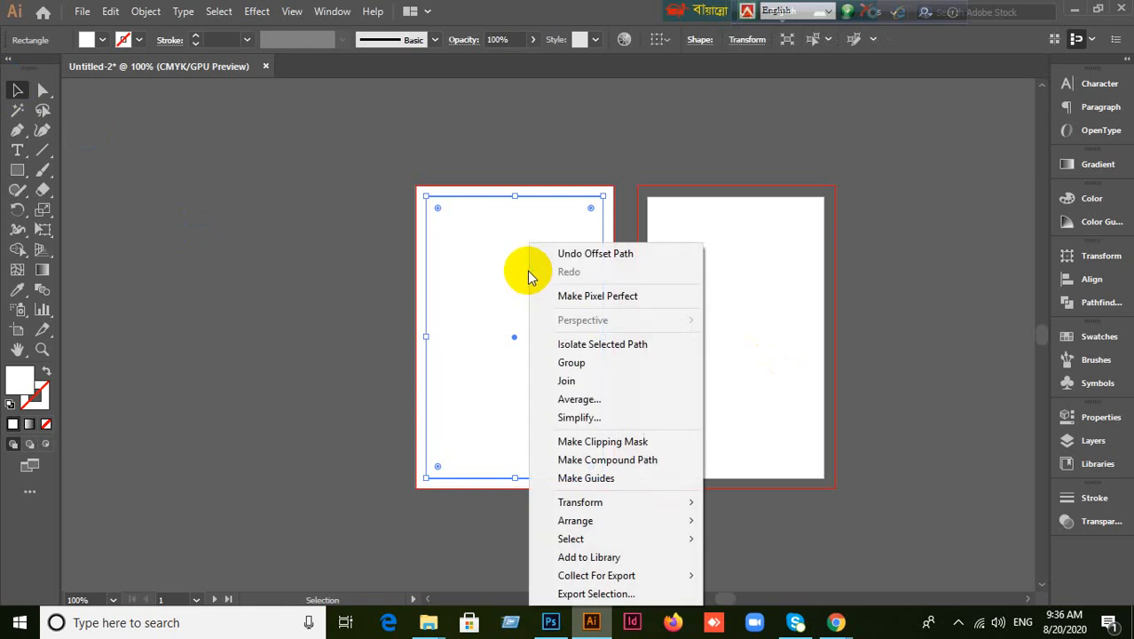
pyautogui.click(586, 480)
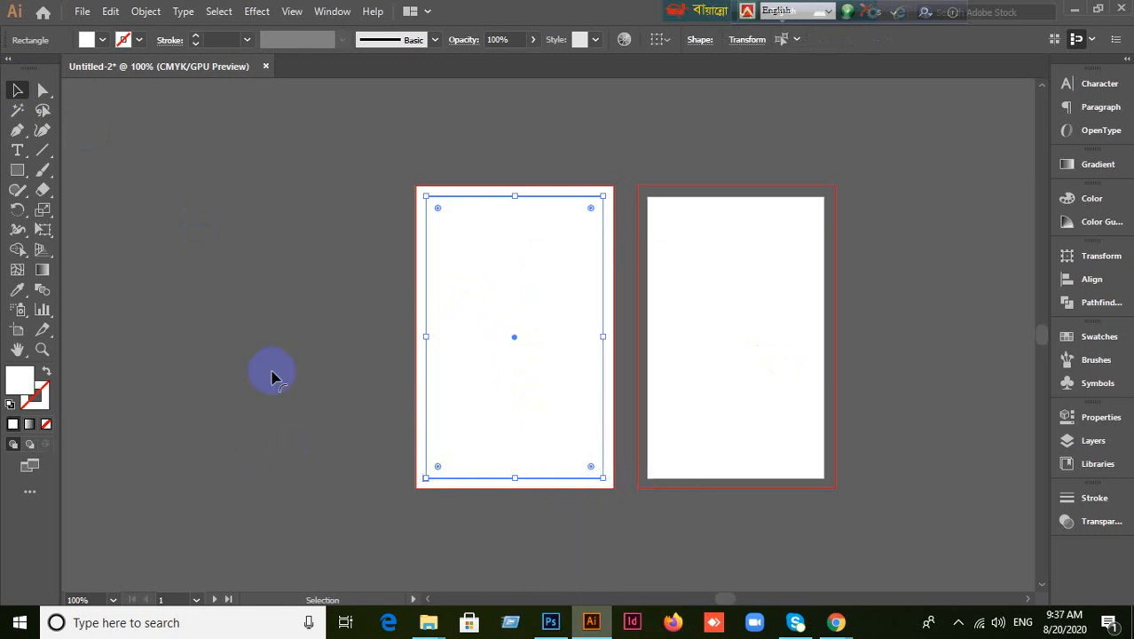
# Lock the guides, then lock the white bleed rectangle with Ctrl+2.
pyautogui.click(228, 348)
pyautogui.click(471, 300)
pyautogui.rightClick(471, 300)
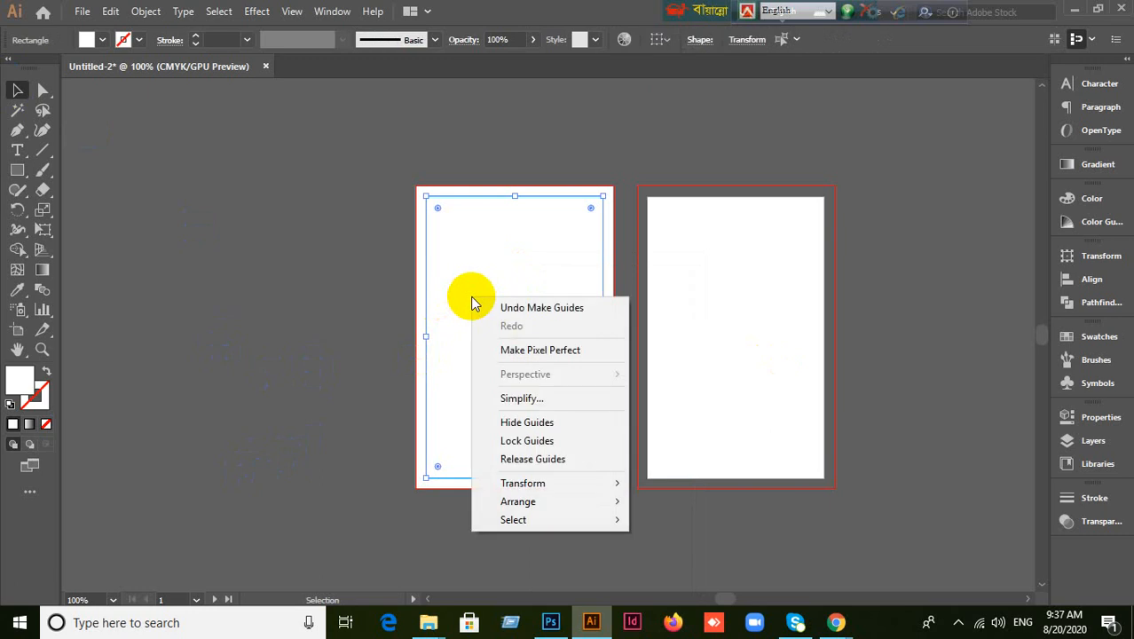
pyautogui.click(519, 442)
pyautogui.click(286, 398)
pyautogui.moveTo(499, 312); pyautogui.dragTo(264, 347)
pyautogui.hotkey('ctrl', 'z')
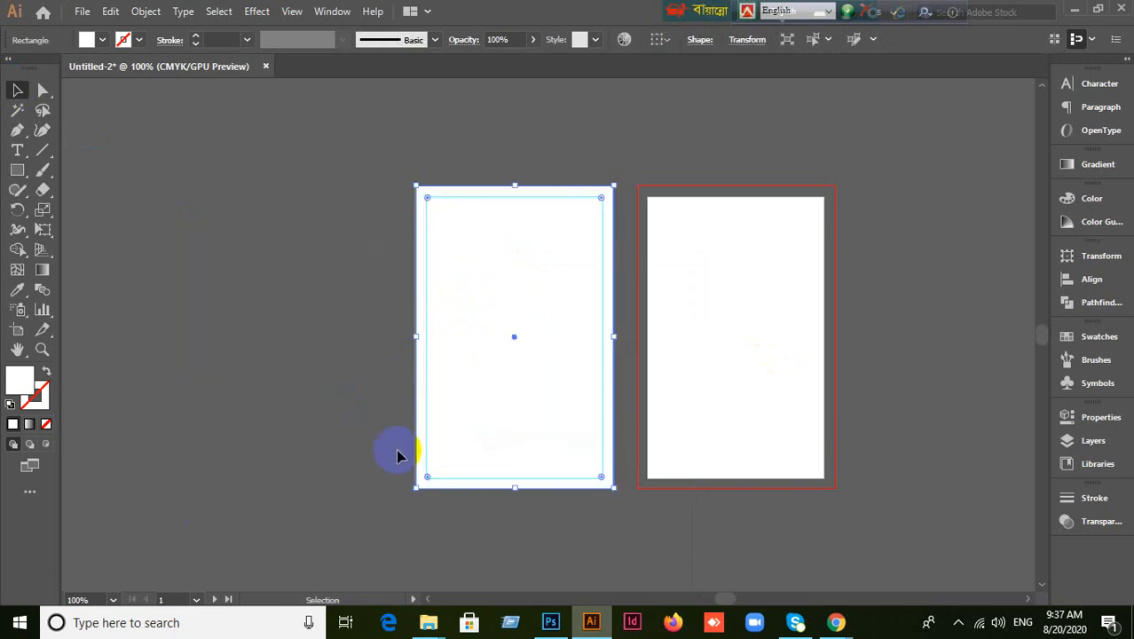
pyautogui.scroll(2, 398, 453)
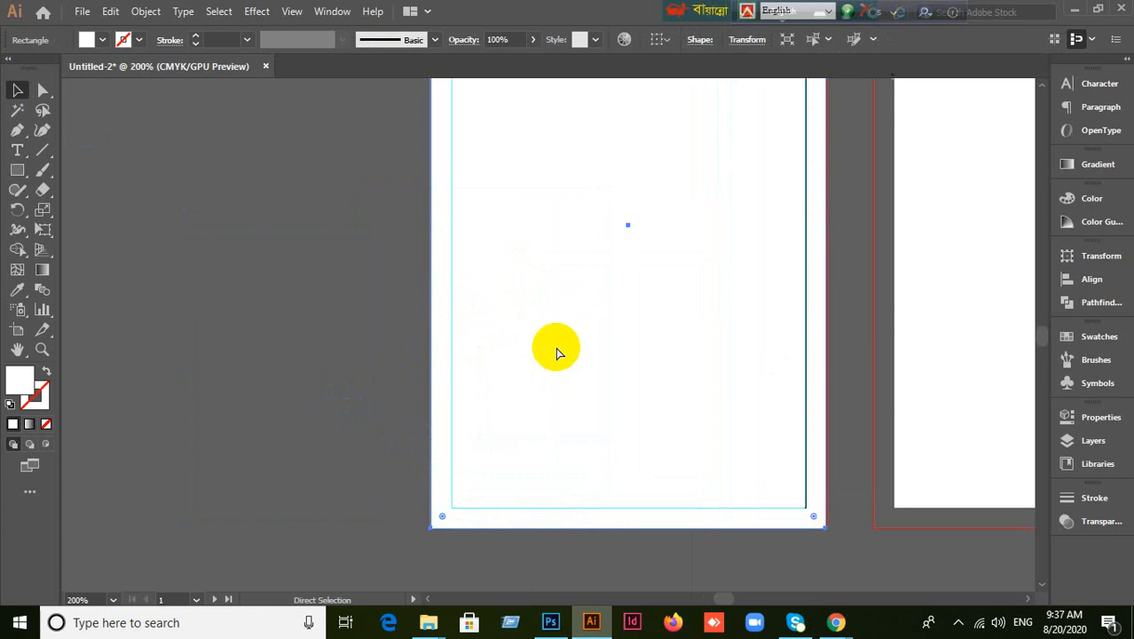
pyautogui.hotkey('ctrl', '2')
pyautogui.scroll(-1, 556, 347)
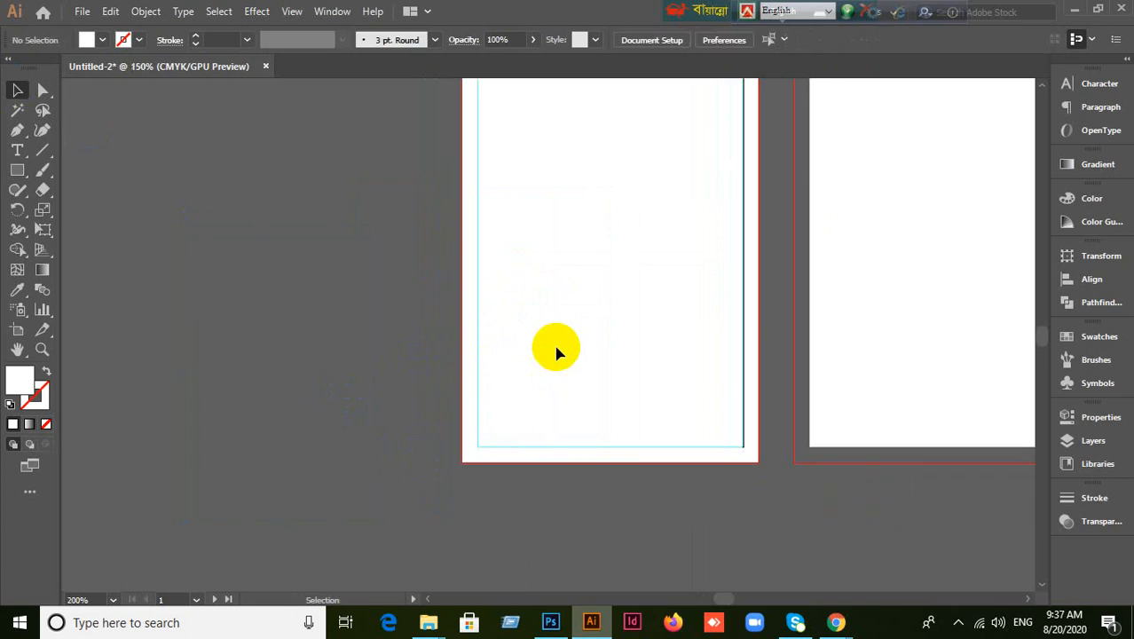
pyautogui.moveTo(575, 319); pyautogui.dragTo(484, 349)
pyautogui.moveTo(628, 302); pyautogui.dragTo(445, 407)
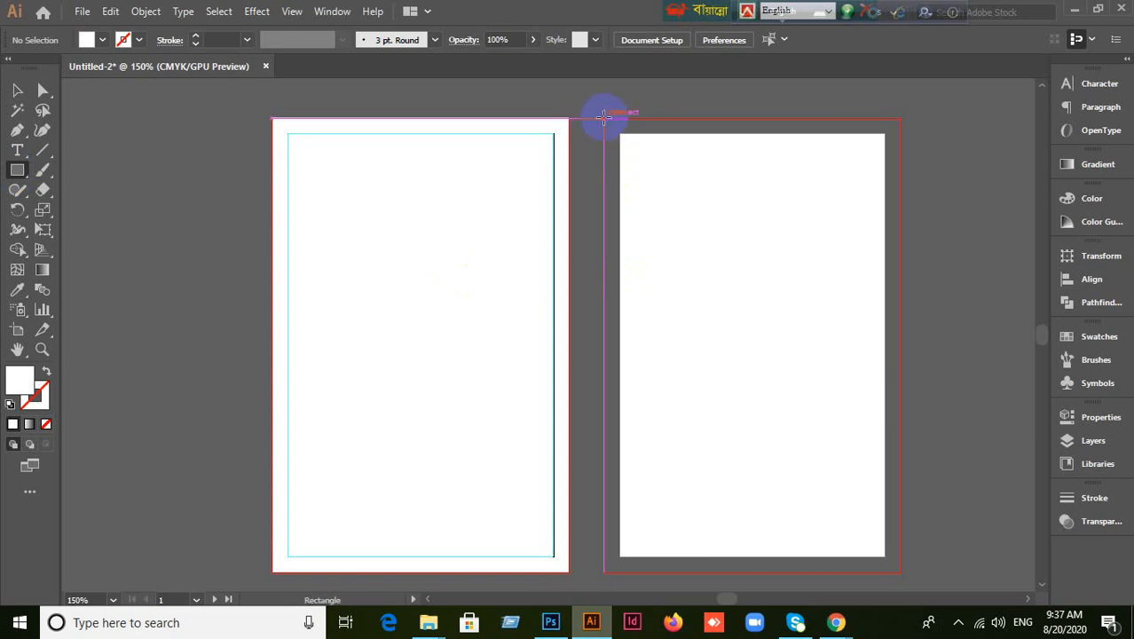
# Draw a white bleed rectangle over the second artboard, redrawing it after one misdrawn attempt.
pyautogui.moveTo(603, 117); pyautogui.dragTo(905, 491)
pyautogui.scroll(2, 914, 475)
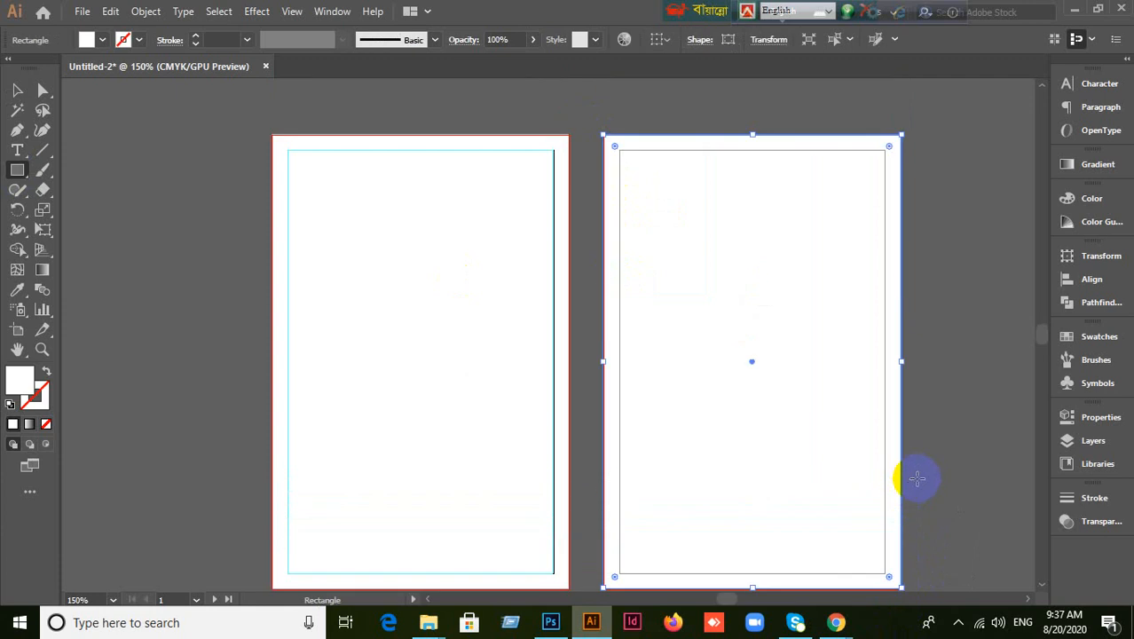
pyautogui.hotkey('ctrl', 'z')
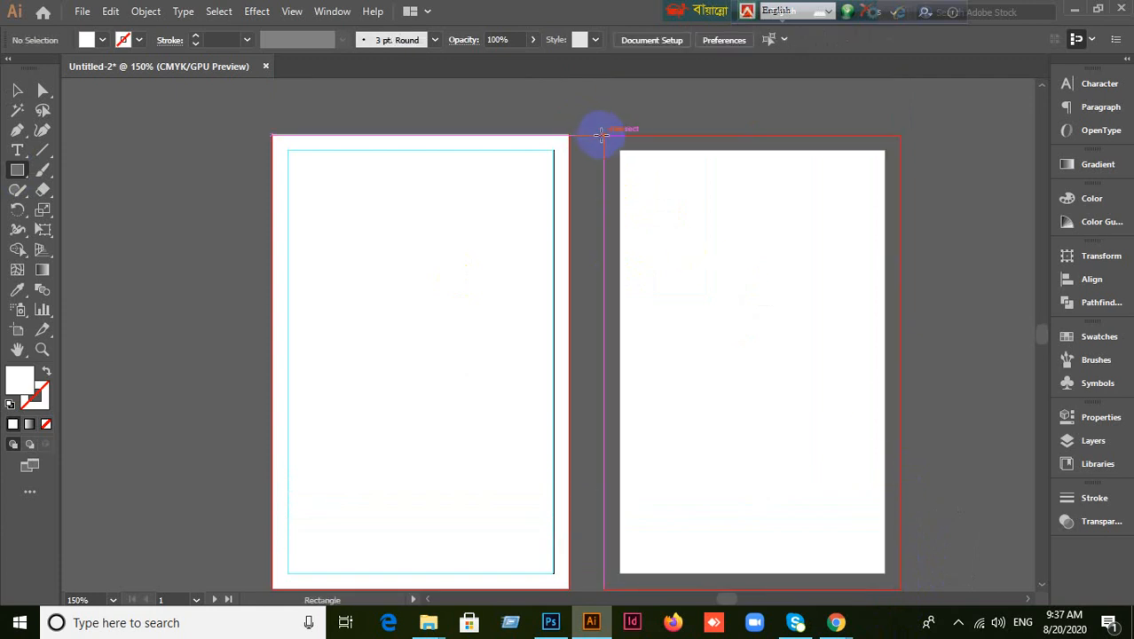
pyautogui.moveTo(601, 133); pyautogui.dragTo(902, 448)
pyautogui.scroll(4, 891, 454)
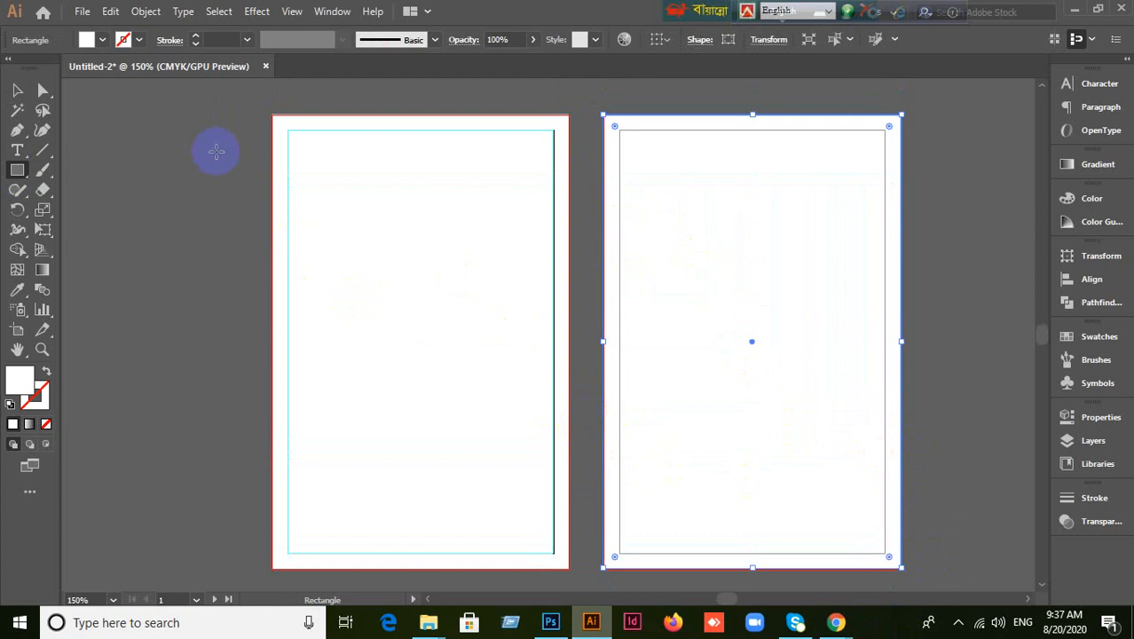
# Offset the right rectangle by -0.125 in and convert the inset path into a guide.
pyautogui.click(146, 13)
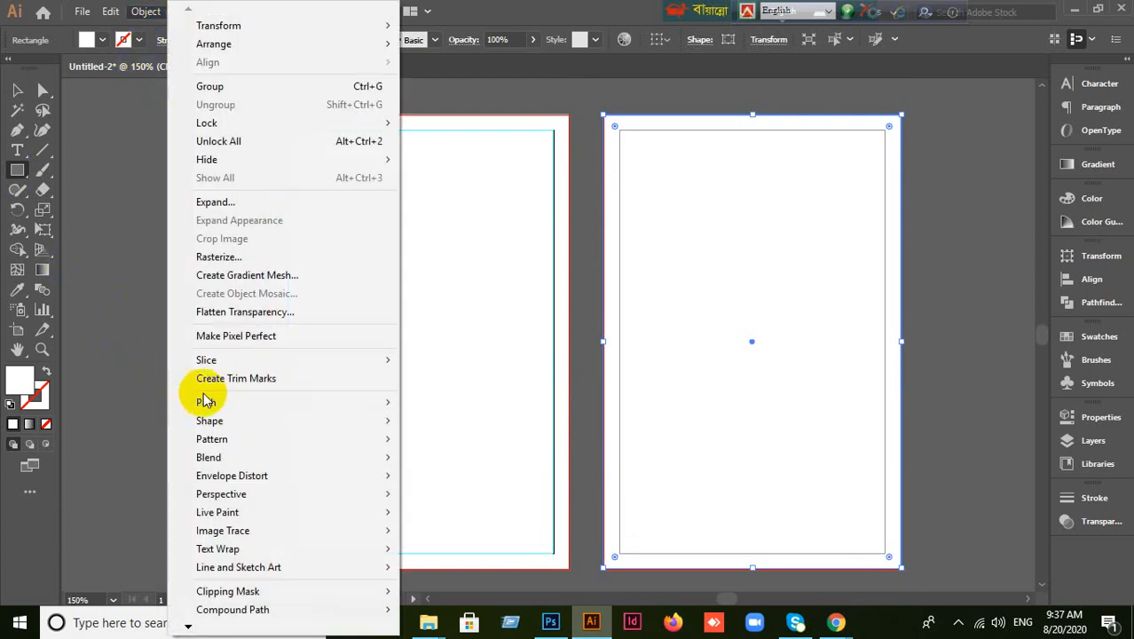
pyautogui.moveTo(215, 401)
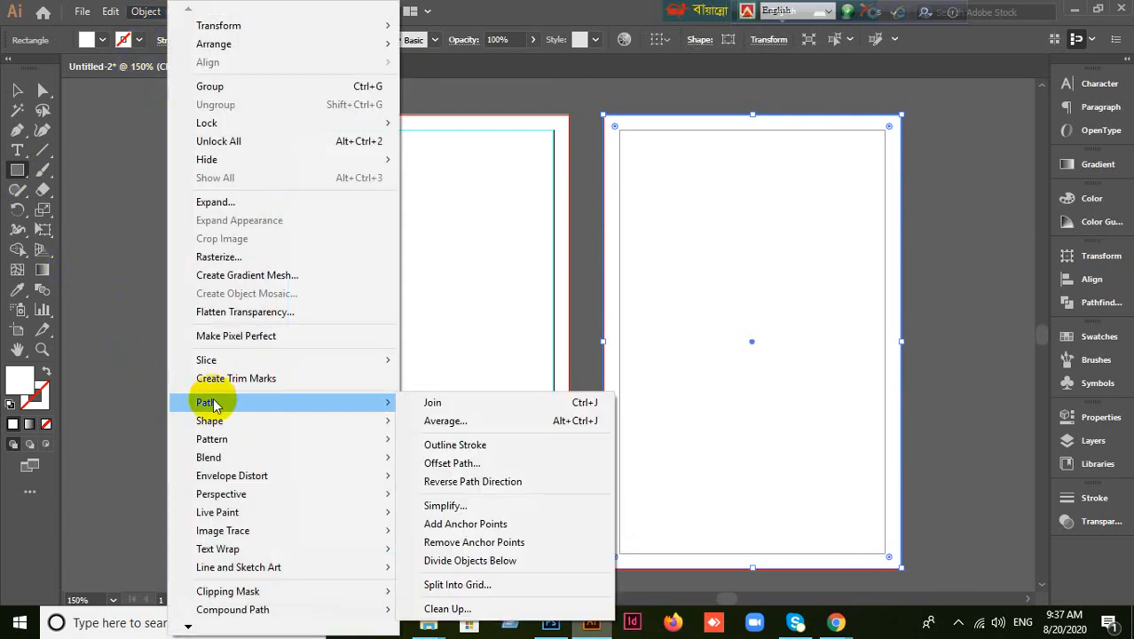
pyautogui.click(454, 462)
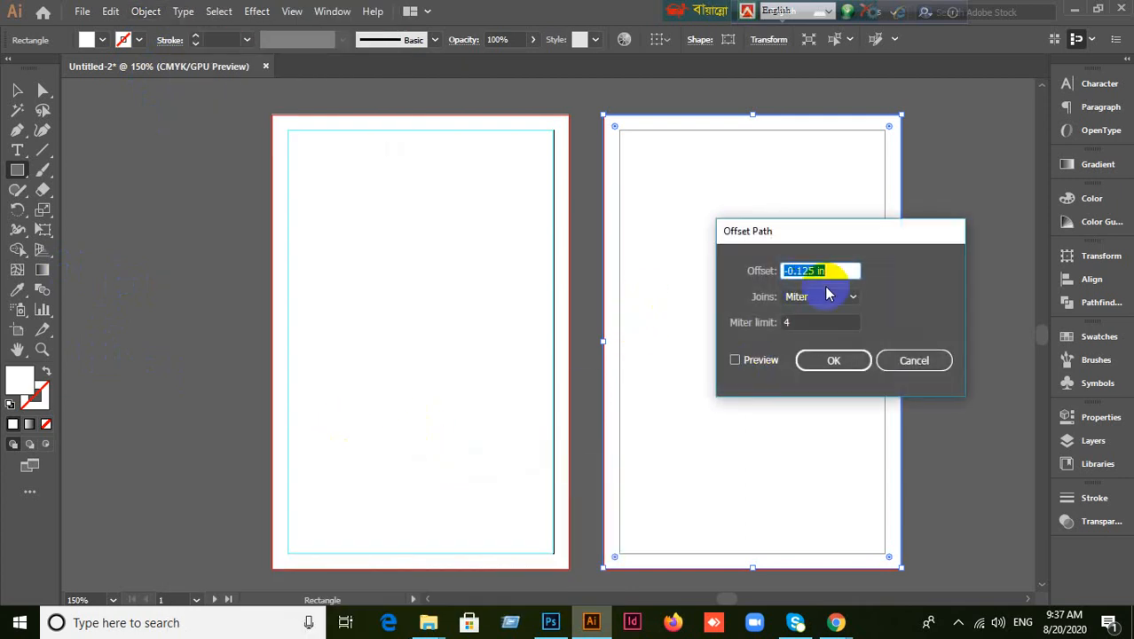
pyautogui.click(762, 362)
pyautogui.click(833, 360)
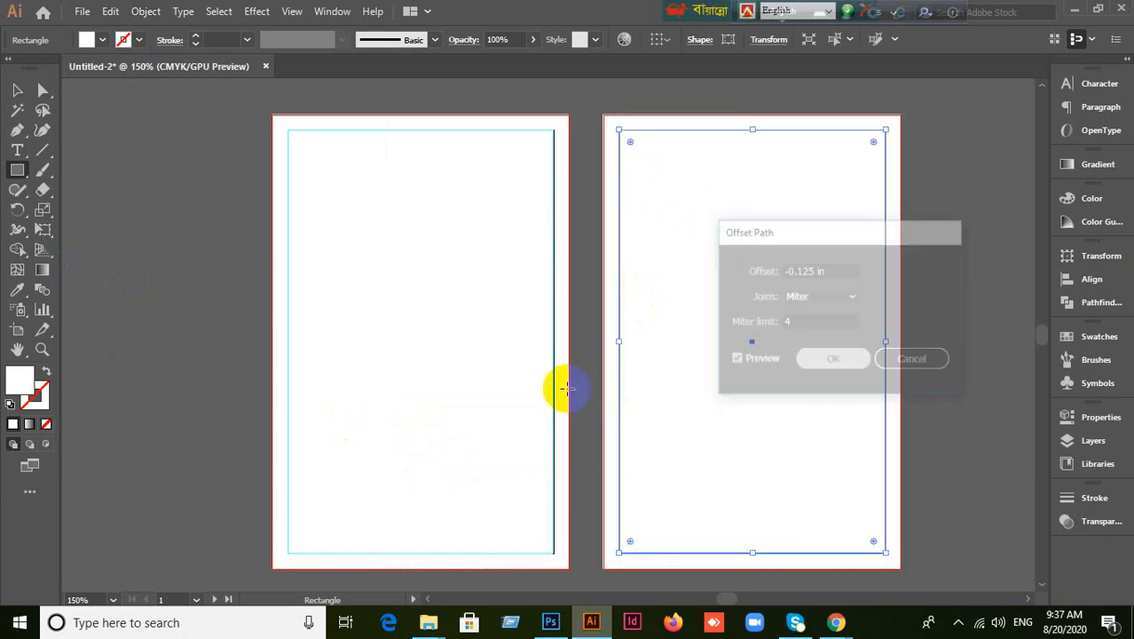
pyautogui.click(19, 90)
pyautogui.rightClick(709, 253)
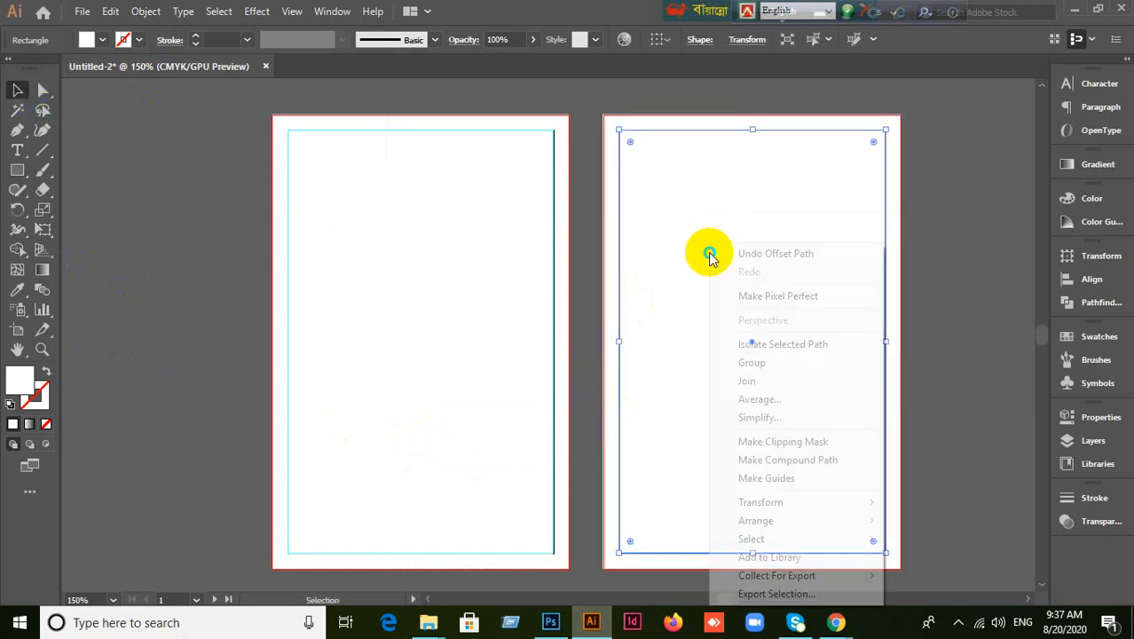
pyautogui.click(784, 478)
# Select the right card's rectangle, undo an accidental move, and scroll the artboards back into view.
pyautogui.click(284, 313)
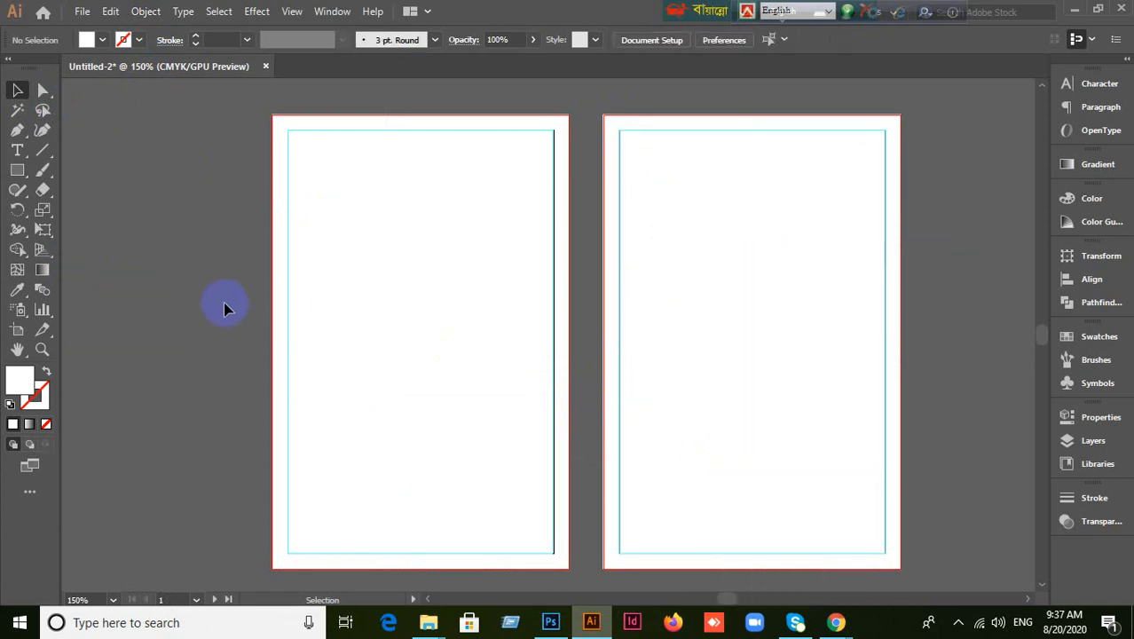
pyautogui.rightClick(416, 330)
pyautogui.click(705, 401)
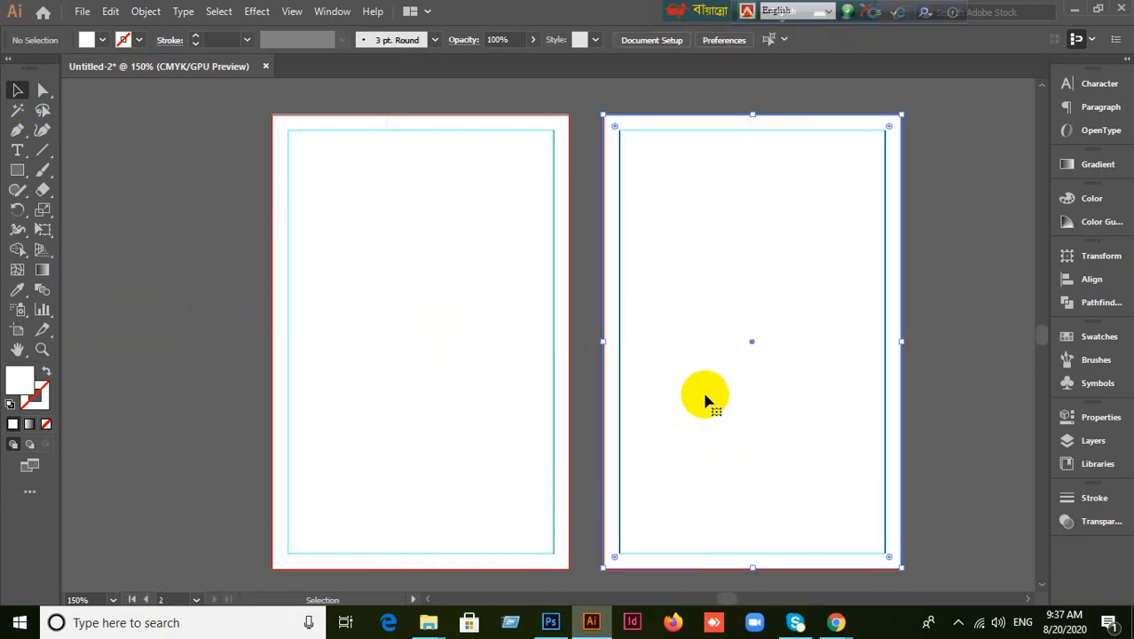
pyautogui.moveTo(802, 384); pyautogui.dragTo(896, 448)
pyautogui.hotkey('ctrl', 'z')
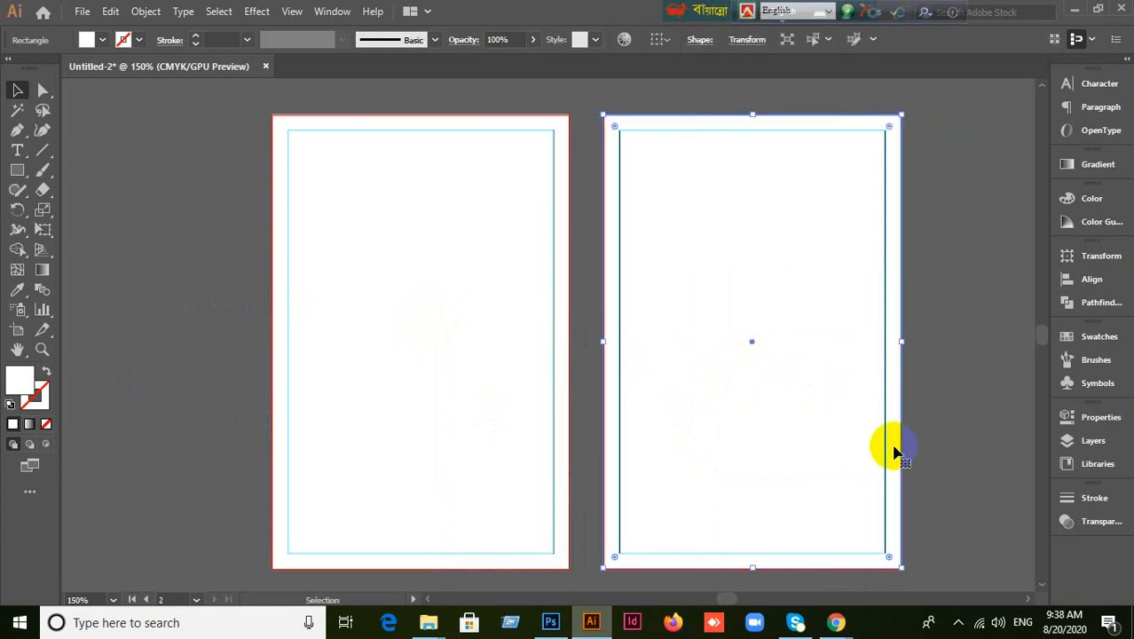
pyautogui.click(957, 372)
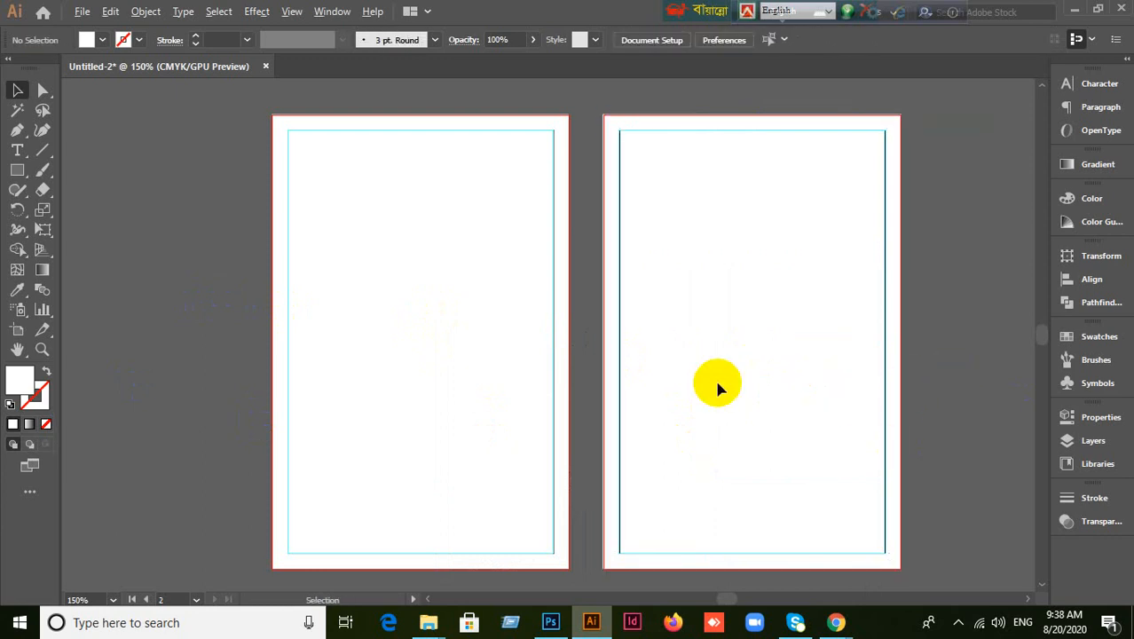
pyautogui.scroll(-1, 718, 387)
pyautogui.moveTo(693, 475); pyautogui.dragTo(698, 388)
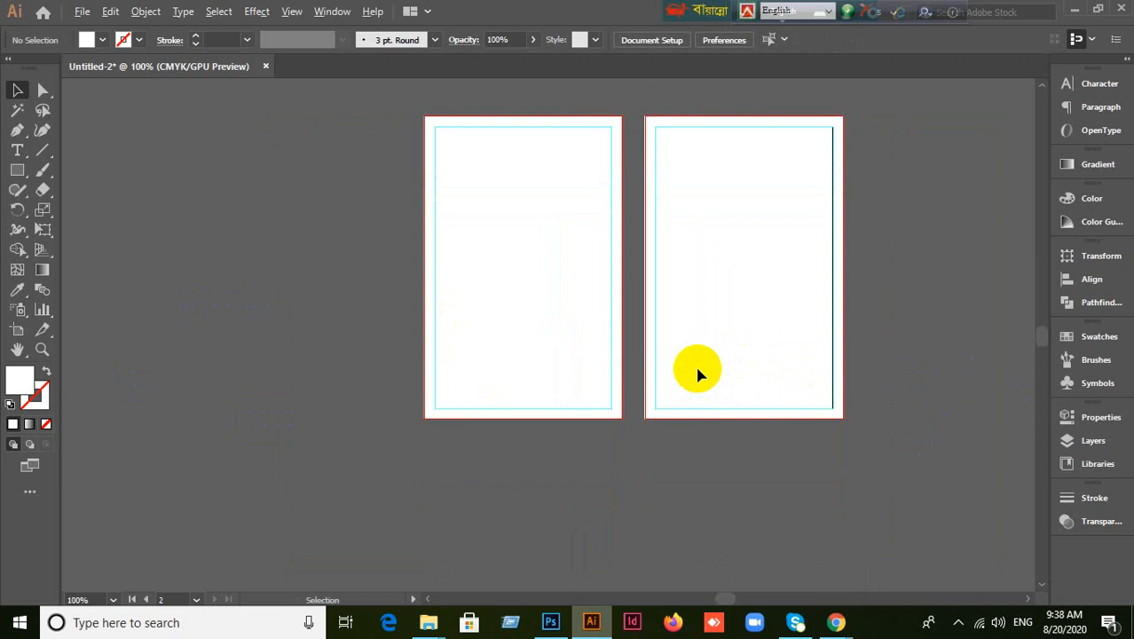
pyautogui.scroll(1, 698, 373)
pyautogui.scroll(2, 602, 354)
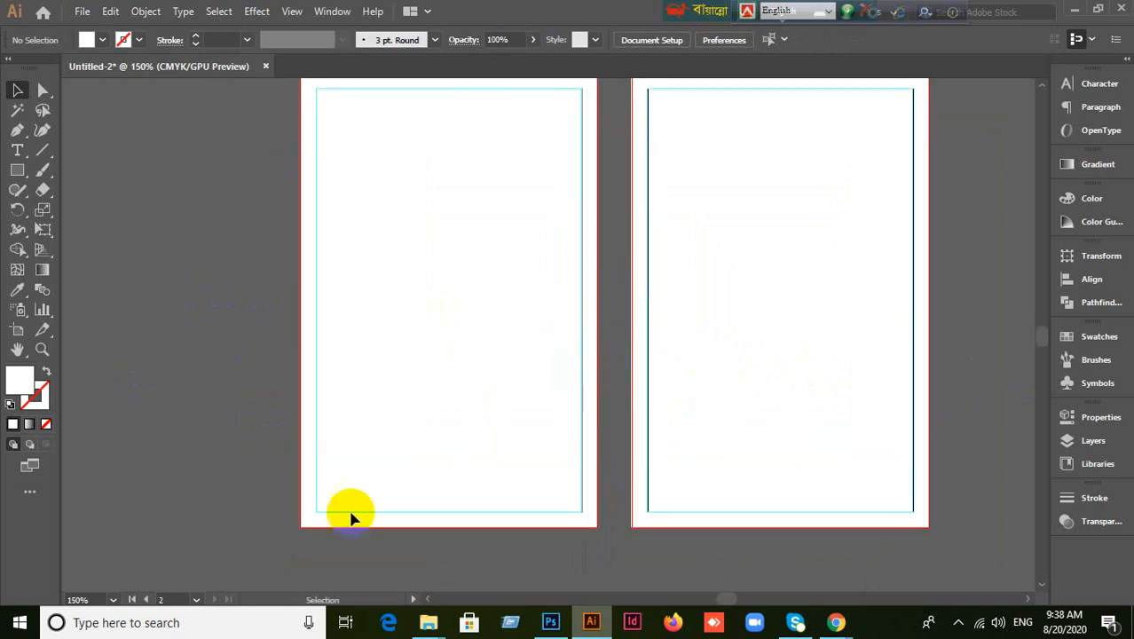
pyautogui.scroll(2, 544, 458)
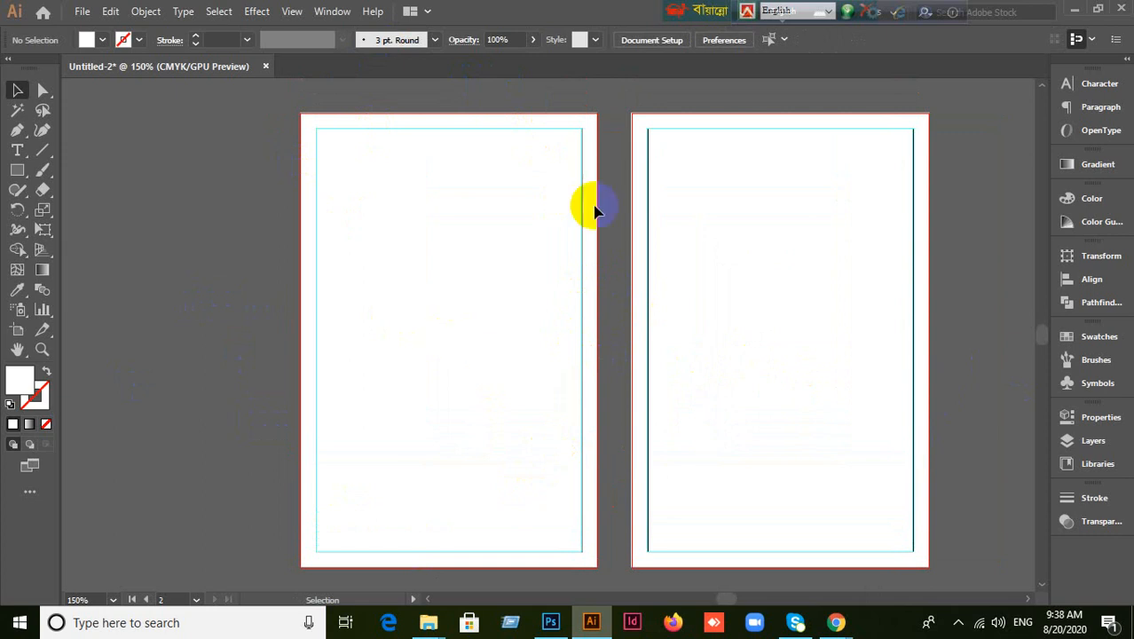
# Minimize Illustrator and the browser, then drag the a222 image onto Illustrator's taskbar button to open it.
pyautogui.click(1074, 11)
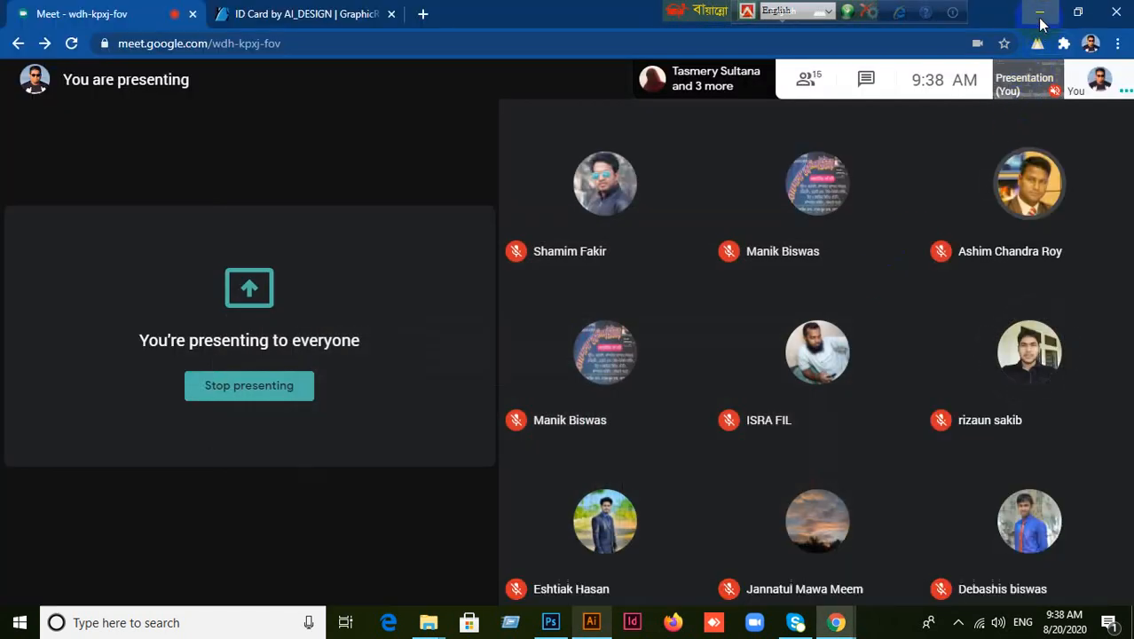
pyautogui.click(1040, 17)
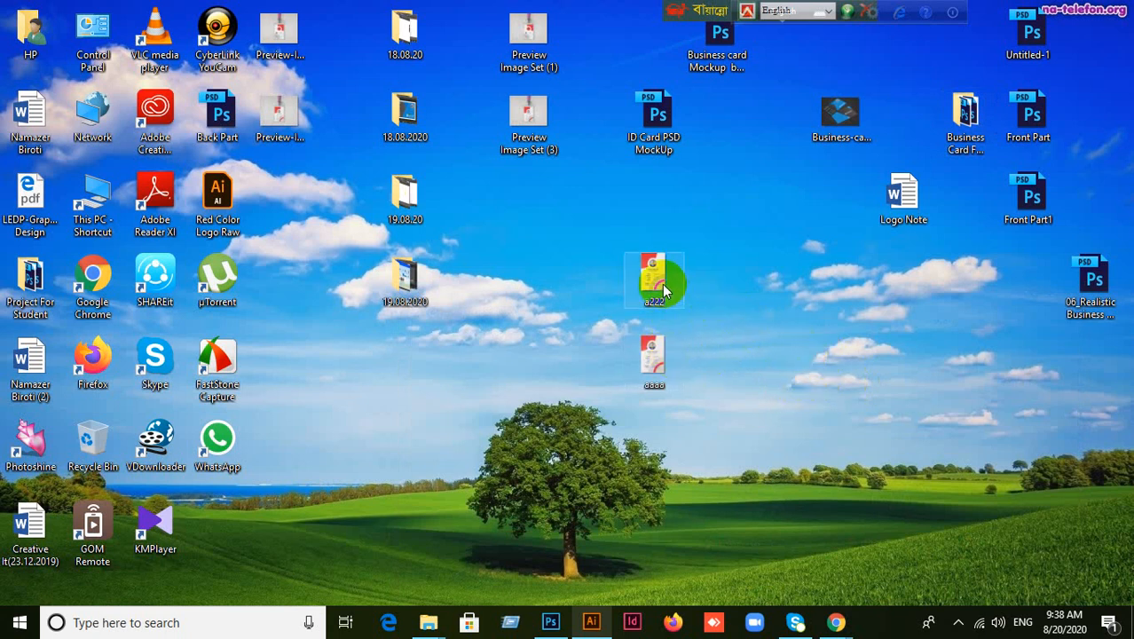
pyautogui.moveTo(662, 284); pyautogui.dragTo(552, 20)
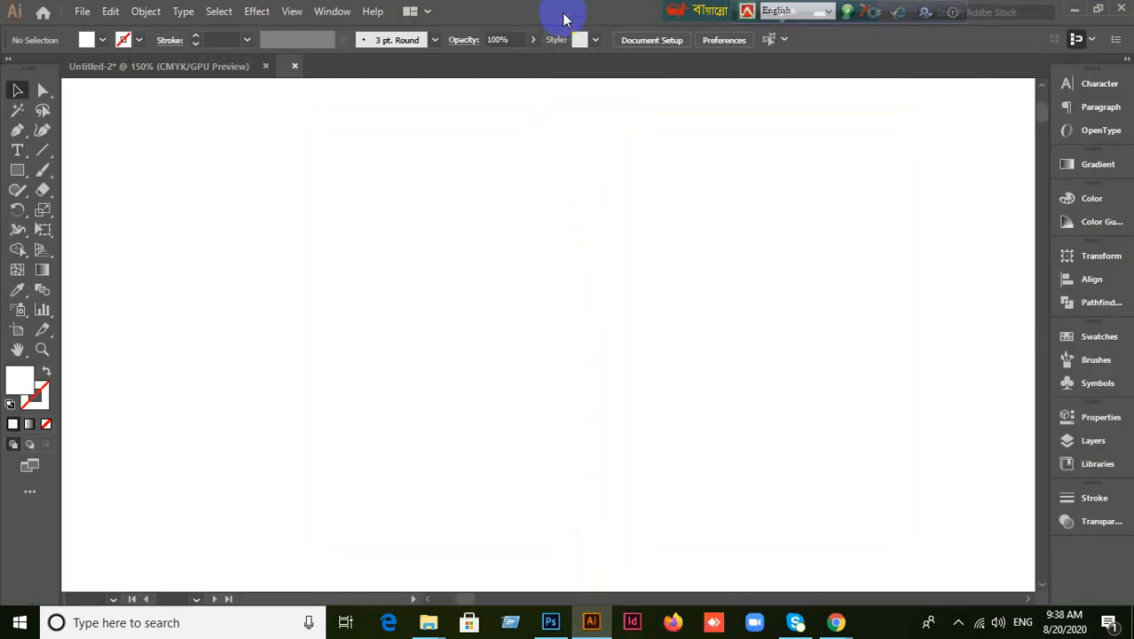
# Copy the a222 sample card image and paste it into the Untitled-2 layout.
pyautogui.scroll(-1, 454, 232)
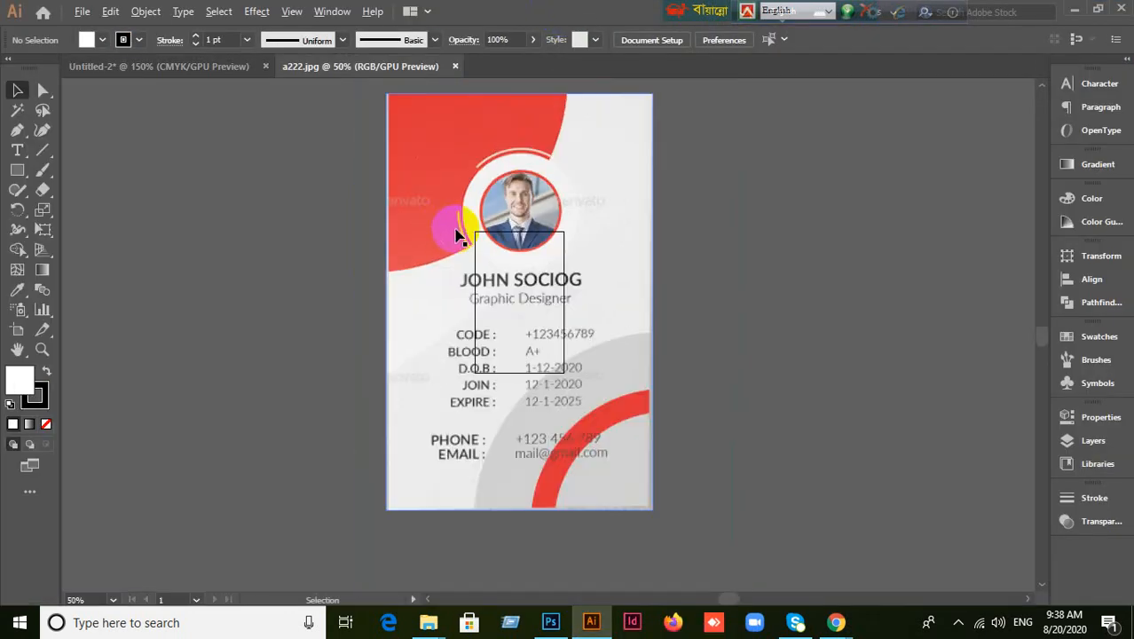
pyautogui.click(522, 229)
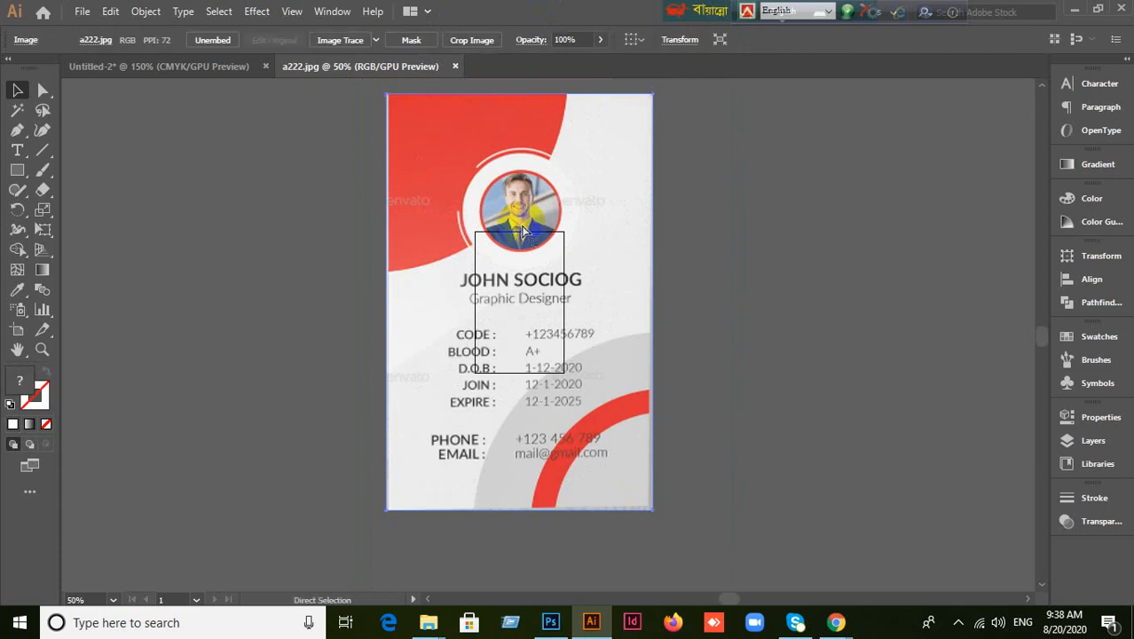
pyautogui.click(164, 67)
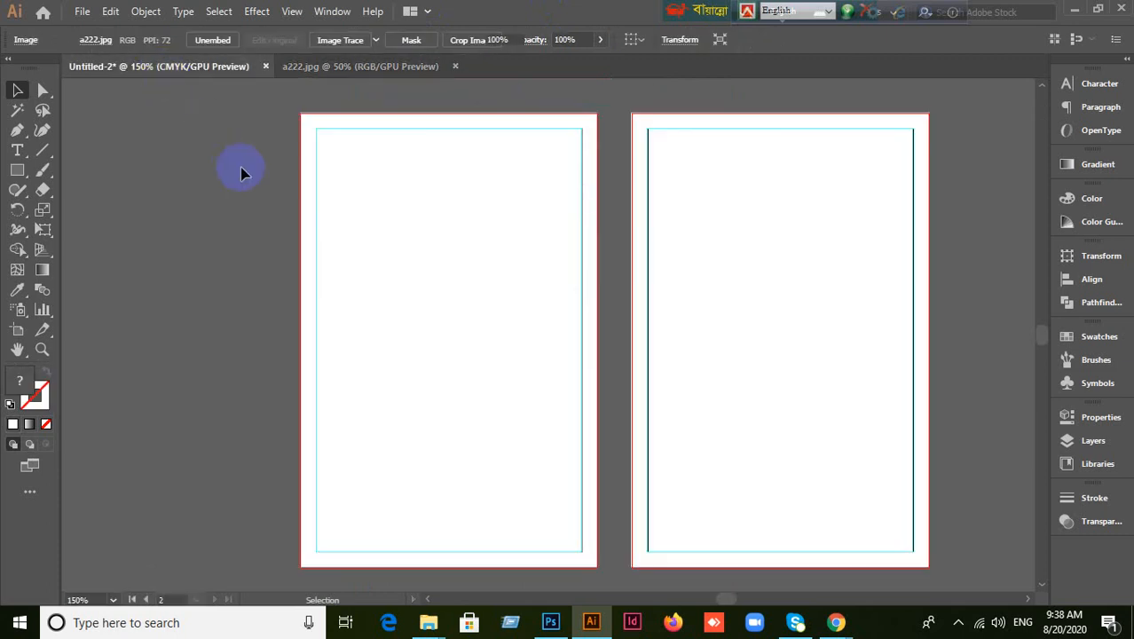
pyautogui.hotkey('ctrl', 'v')
# Scale and move the pasted card image to fill the left artboard's margin guides.
pyautogui.scroll(-2, 489, 376)
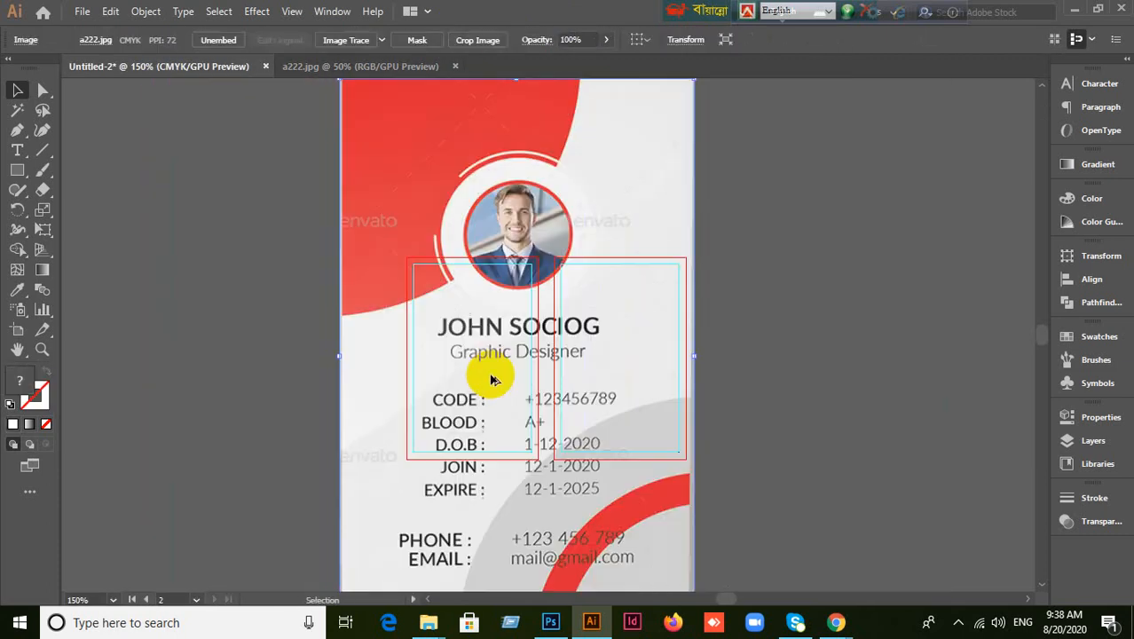
pyautogui.scroll(-2, 494, 380)
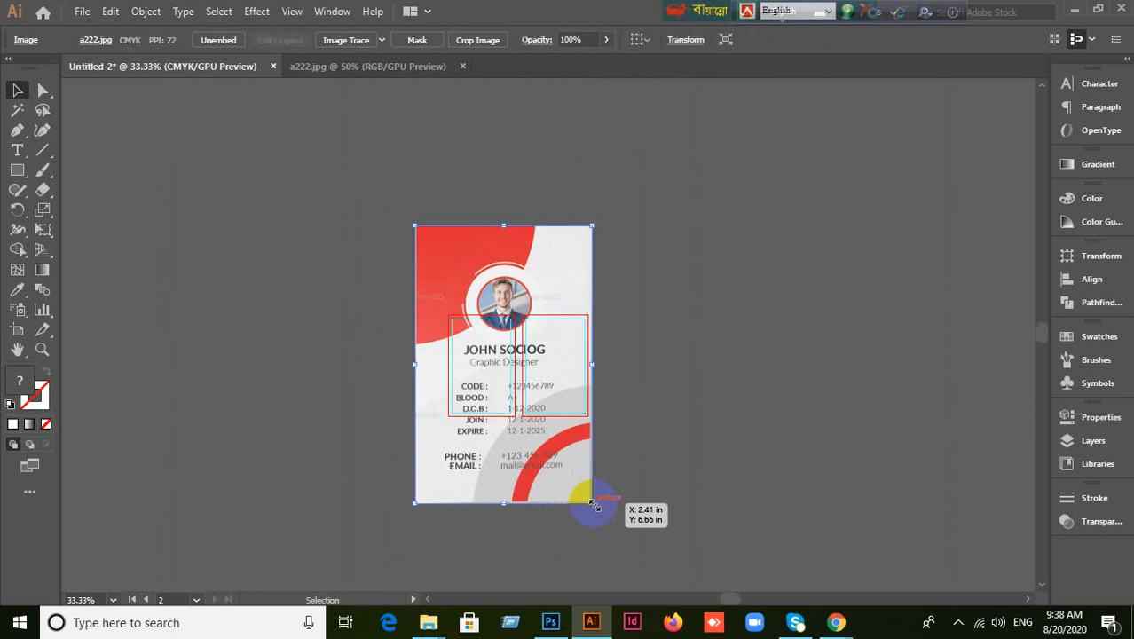
pyautogui.moveTo(592, 504); pyautogui.dragTo(479, 366)
pyautogui.scroll(1, 486, 363)
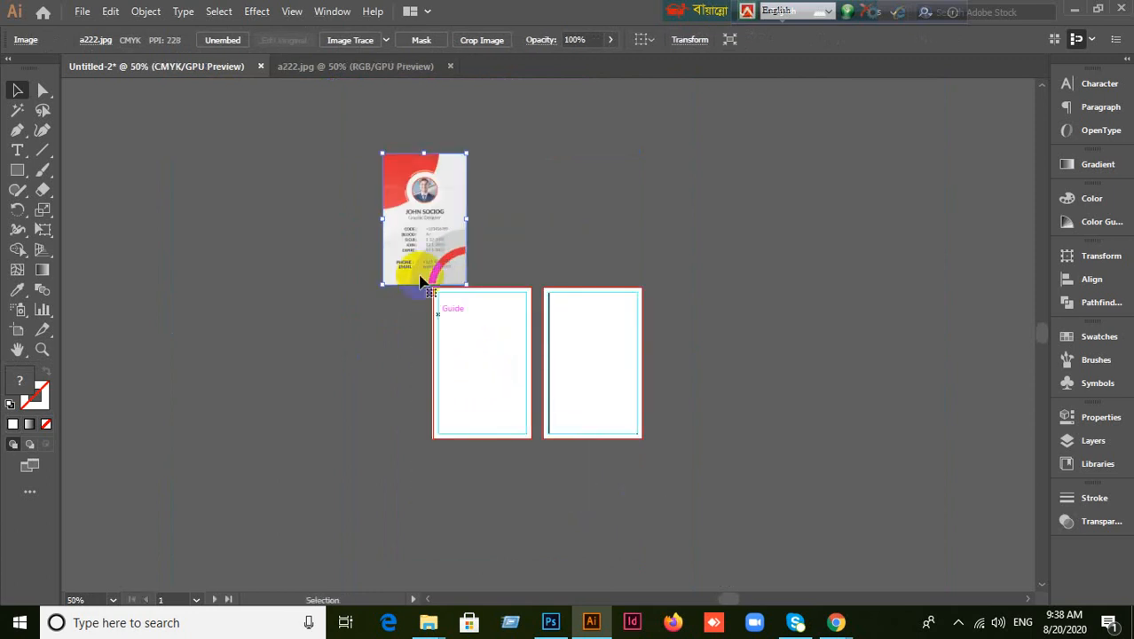
pyautogui.moveTo(423, 280); pyautogui.dragTo(483, 406)
pyautogui.scroll(3, 488, 412)
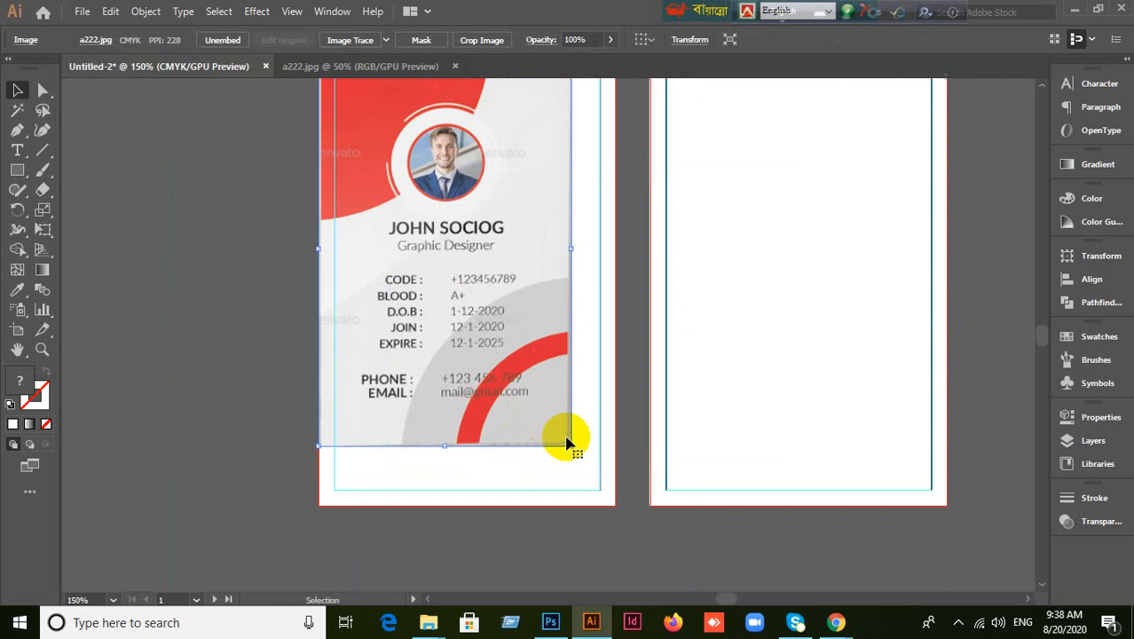
pyautogui.moveTo(566, 441); pyautogui.dragTo(630, 515)
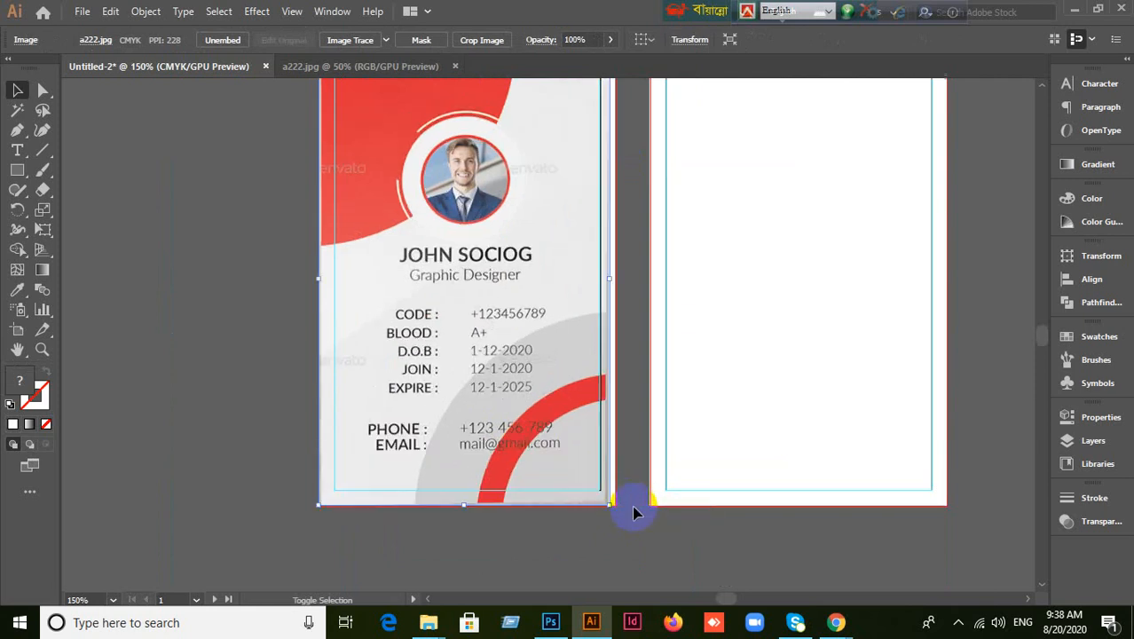
pyautogui.scroll(1, 630, 479)
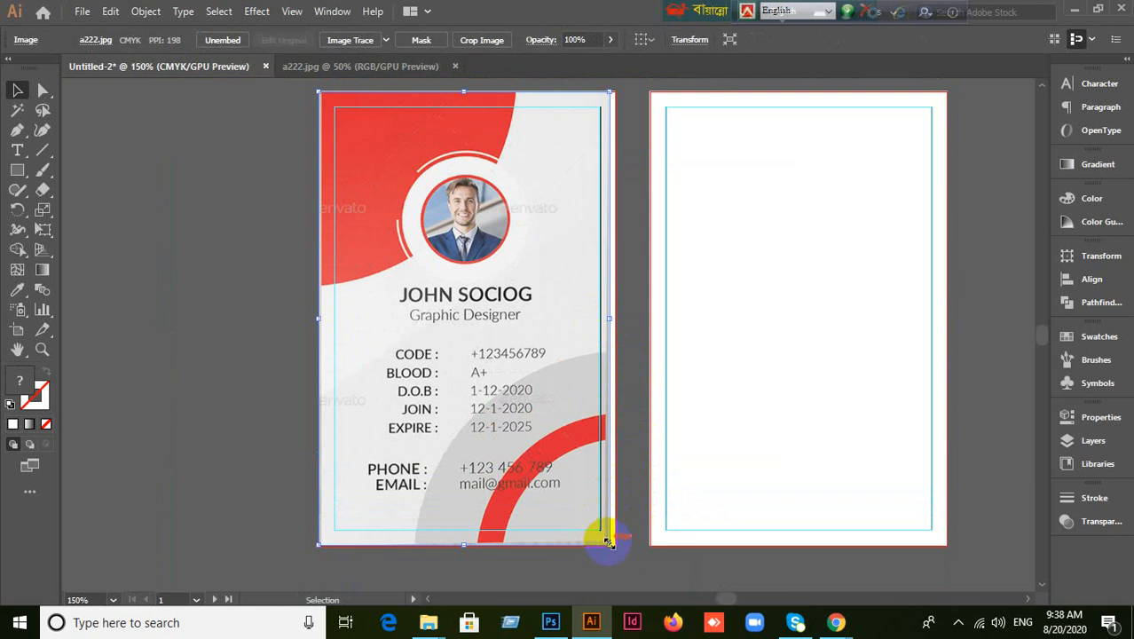
pyautogui.moveTo(609, 542); pyautogui.dragTo(593, 518)
pyautogui.moveTo(500, 369)
pyautogui.mouseDown()
pyautogui.moveTo(539, 375)
pyautogui.moveTo(497, 354)
pyautogui.mouseUp()
pyautogui.moveTo(590, 511); pyautogui.dragTo(600, 521)
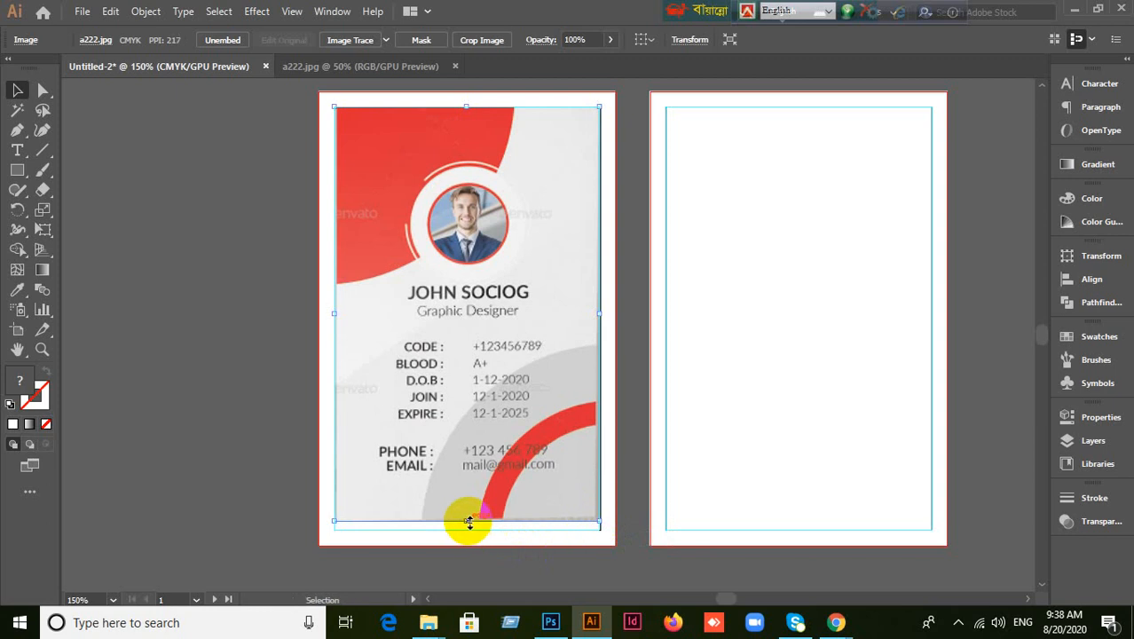
pyautogui.moveTo(469, 524); pyautogui.dragTo(465, 530)
# Lock the card image in place with Ctrl+2.
pyautogui.scroll(1, 695, 506)
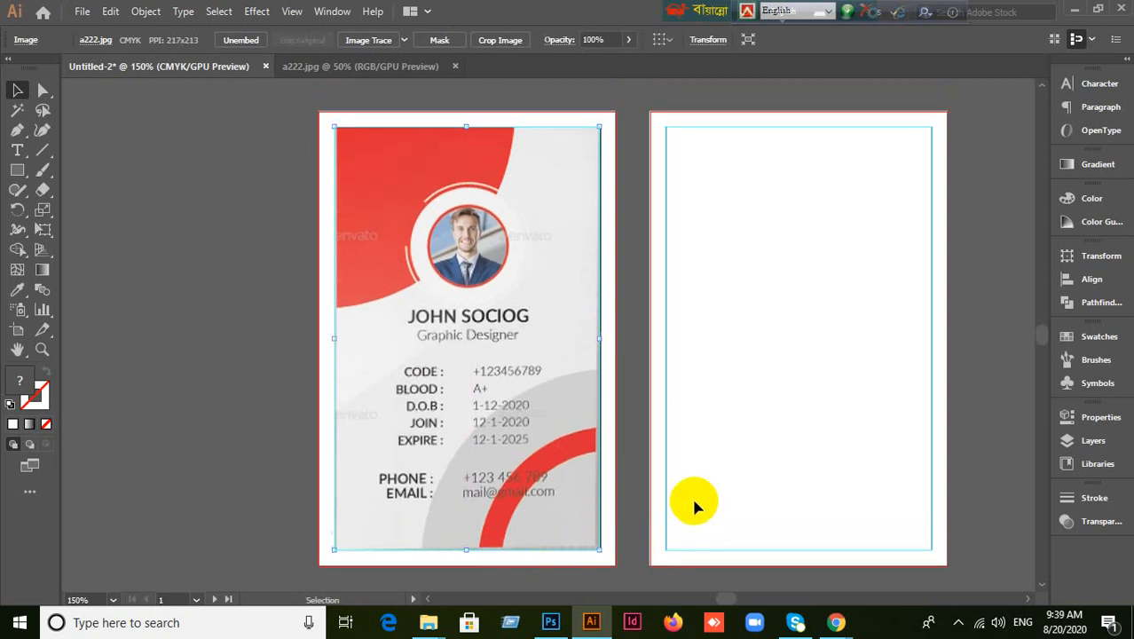
pyautogui.click(116, 294)
pyautogui.click(503, 336)
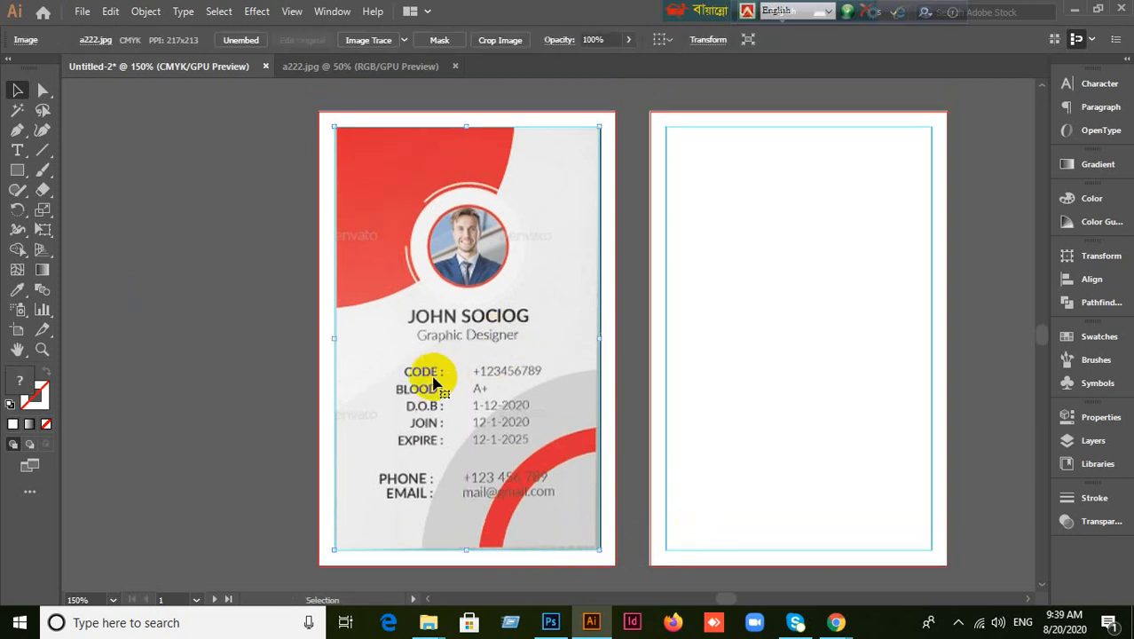
pyautogui.hotkey('ctrl', '2')
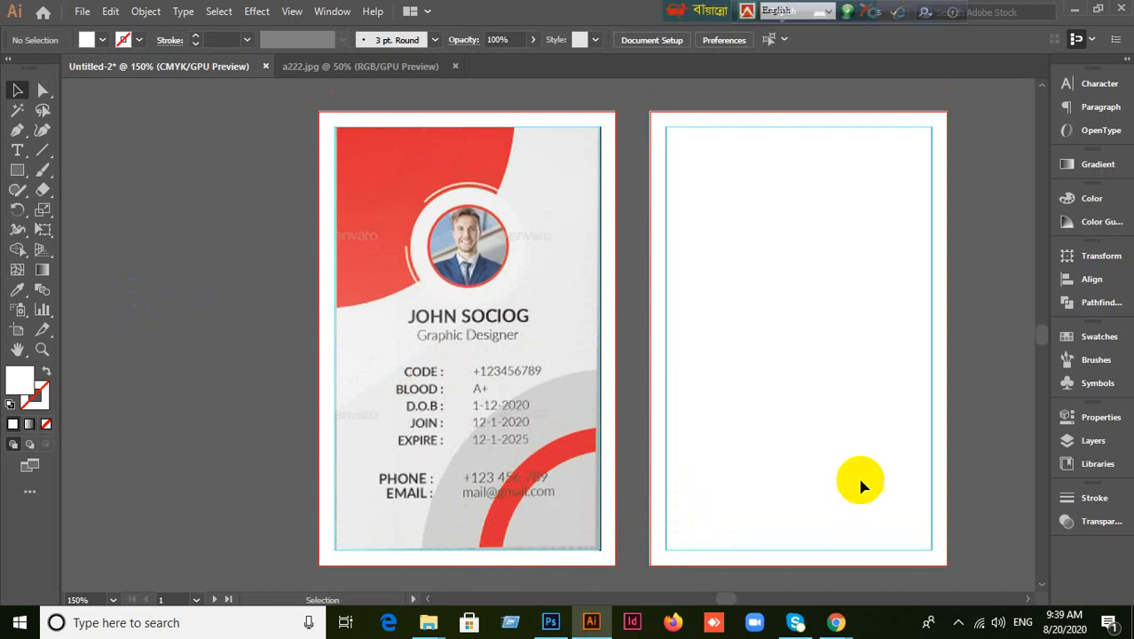
# Return to Untitled-2, open File > Place, and cancel without importing a file.
pyautogui.click(433, 67)
pyautogui.click(158, 69)
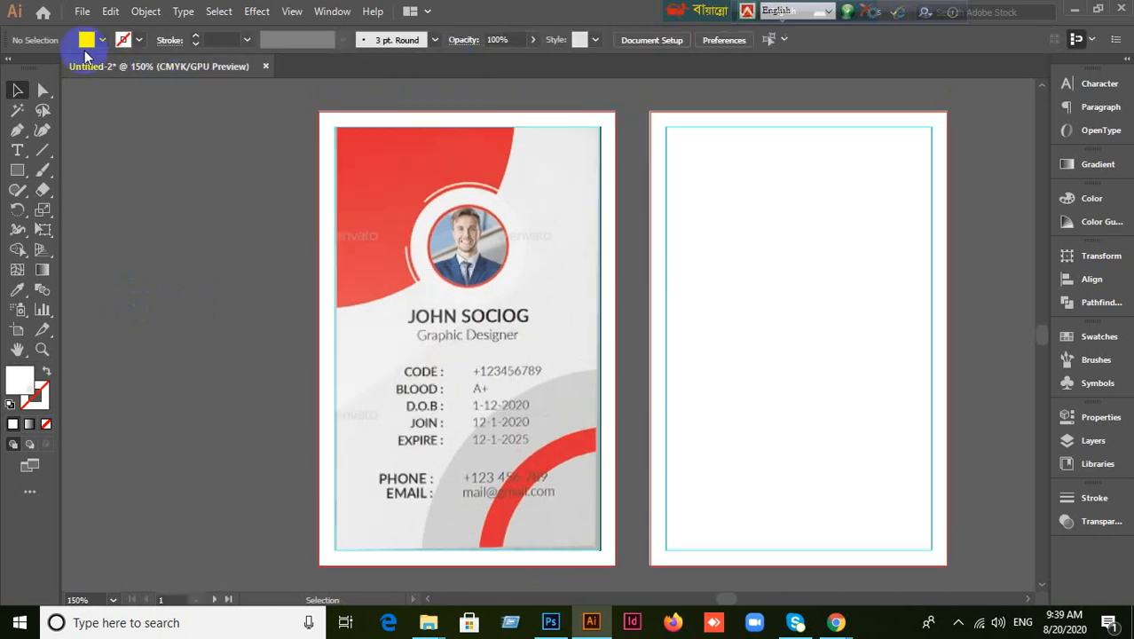
pyautogui.click(81, 11)
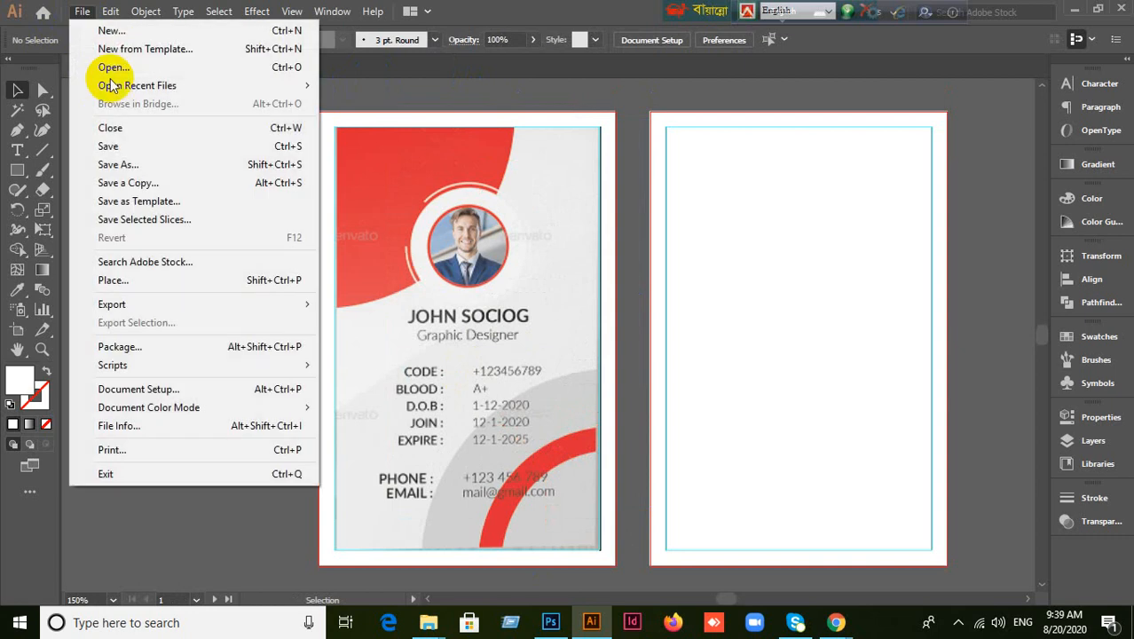
pyautogui.click(132, 284)
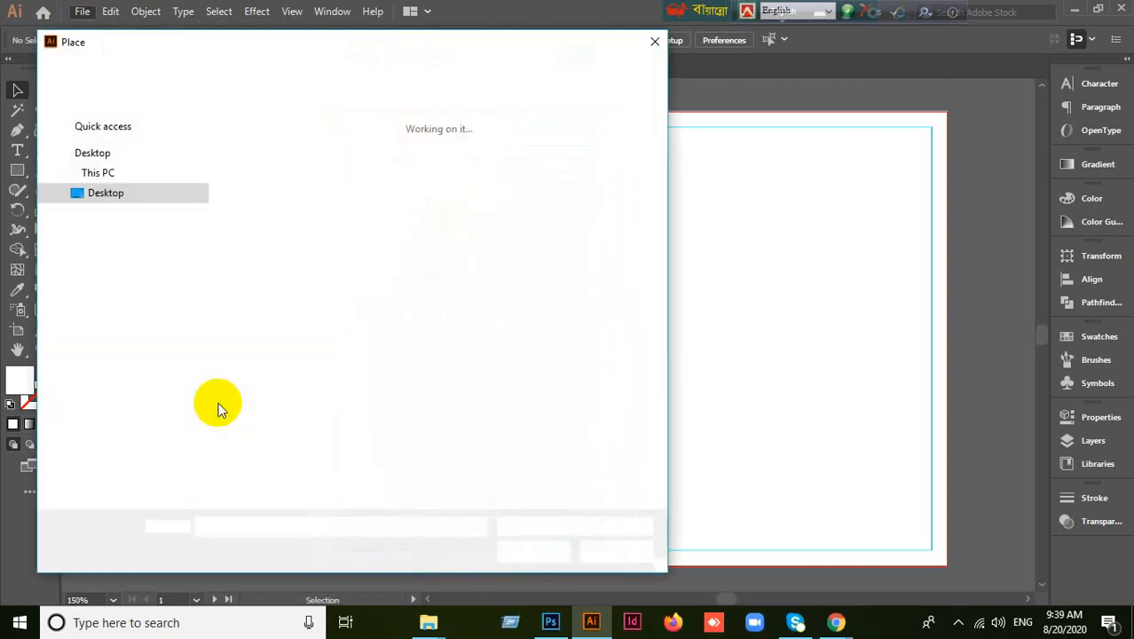
pyautogui.scroll(6, 142, 302)
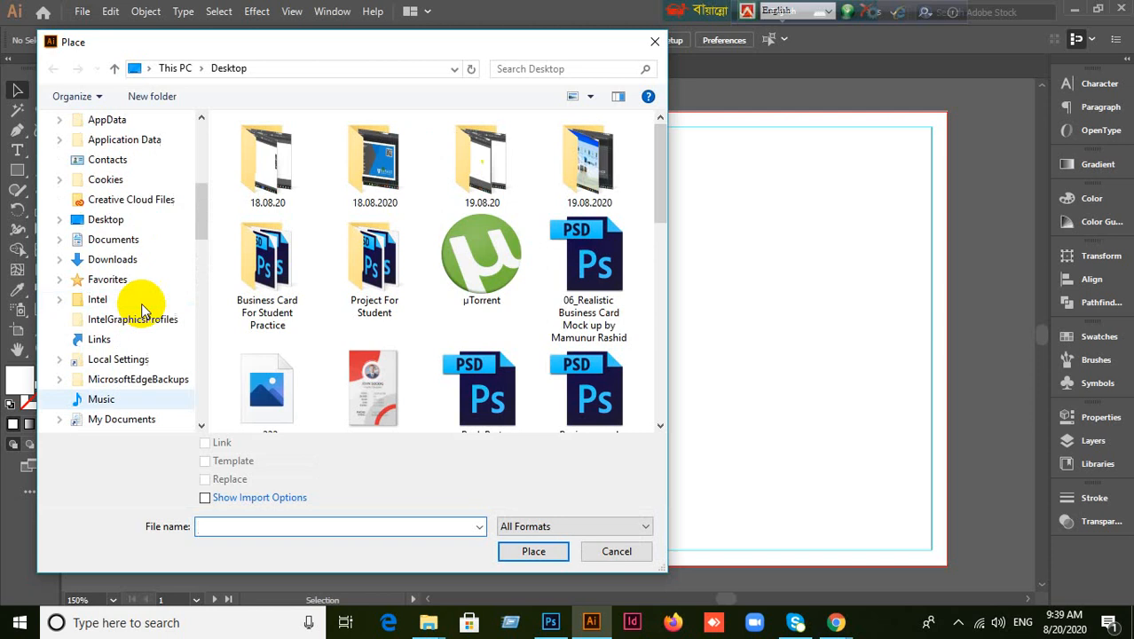
pyautogui.scroll(-5, 385, 377)
pyautogui.scroll(2, 395, 369)
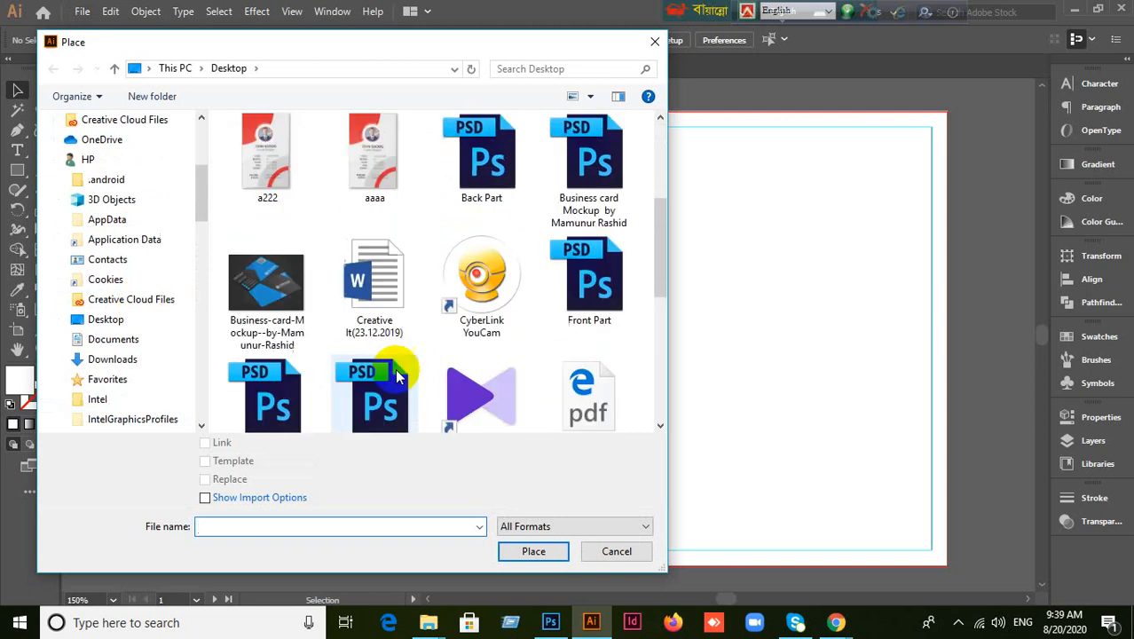
pyautogui.scroll(3, 395, 368)
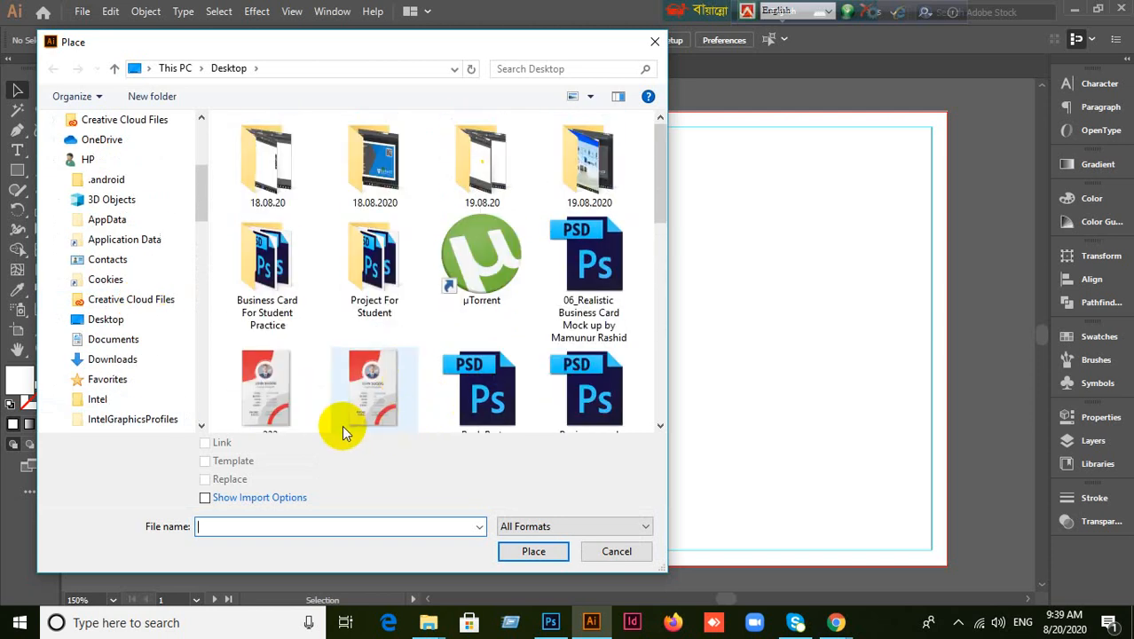
pyautogui.click(619, 551)
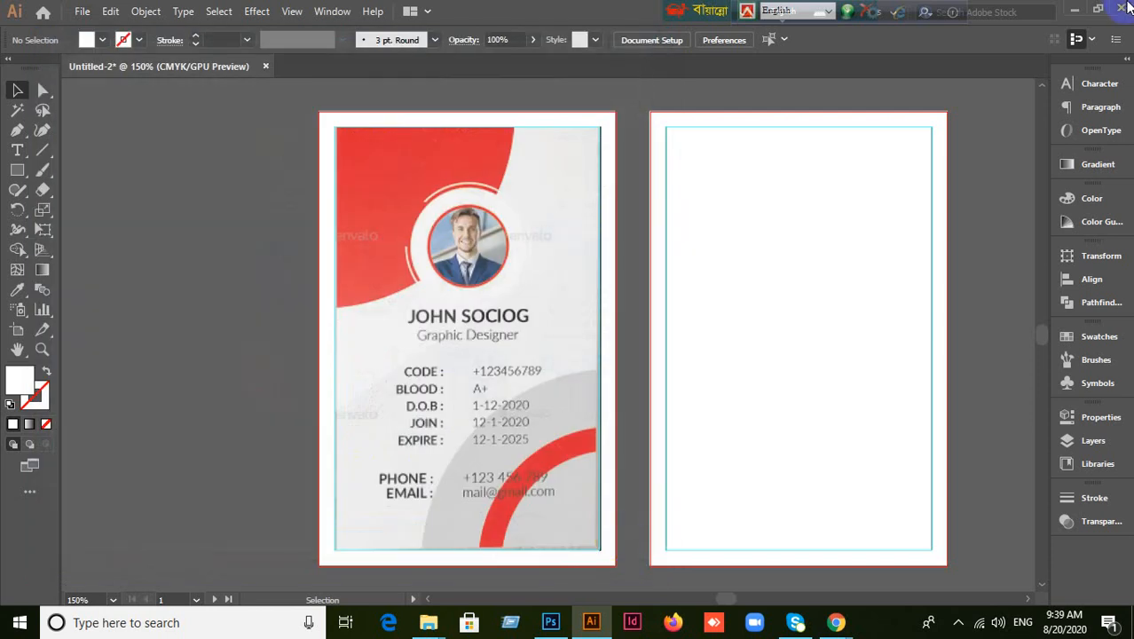
# Minimize Illustrator and drag Preview-Image-Set-(3) from the desktop onto Photoshop's taskbar icon.
pyautogui.click(1076, 12)
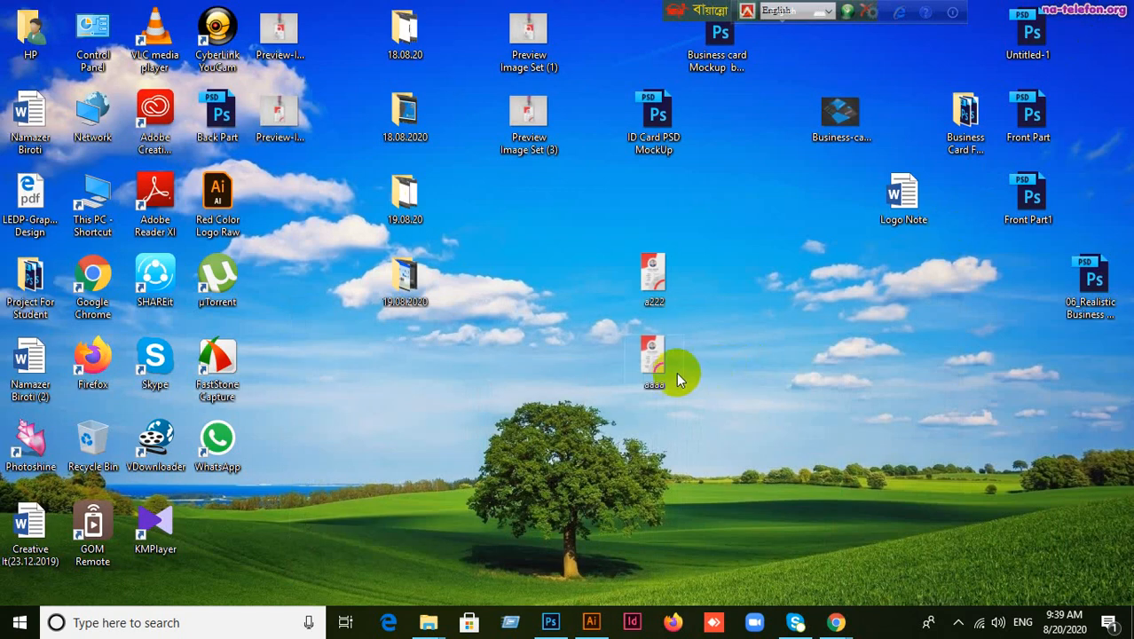
pyautogui.click(653, 290)
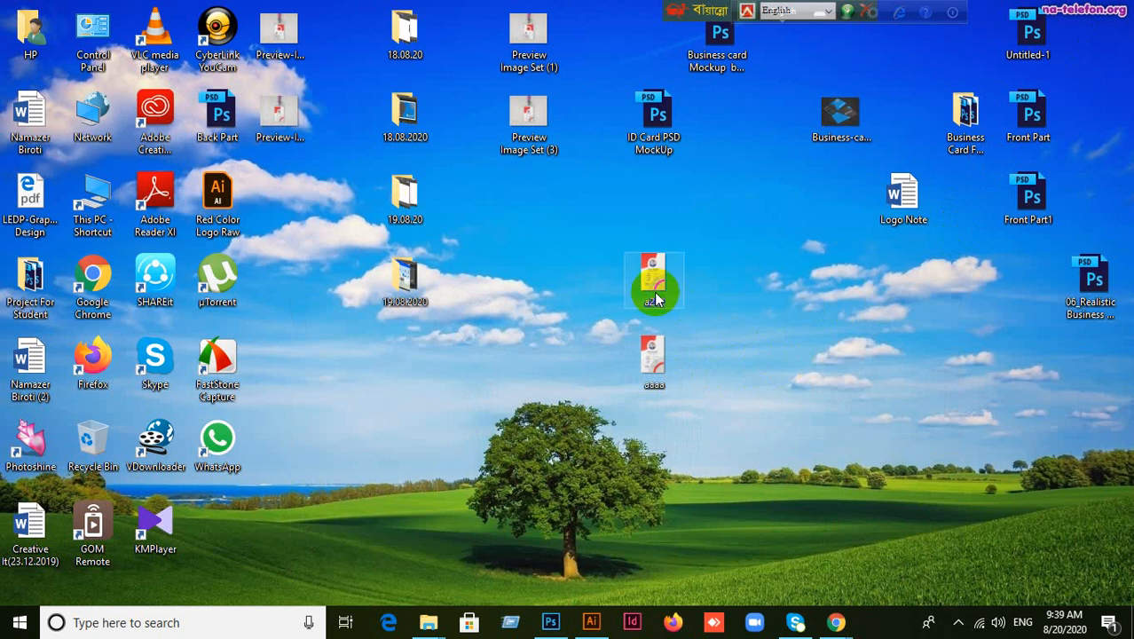
pyautogui.click(785, 378)
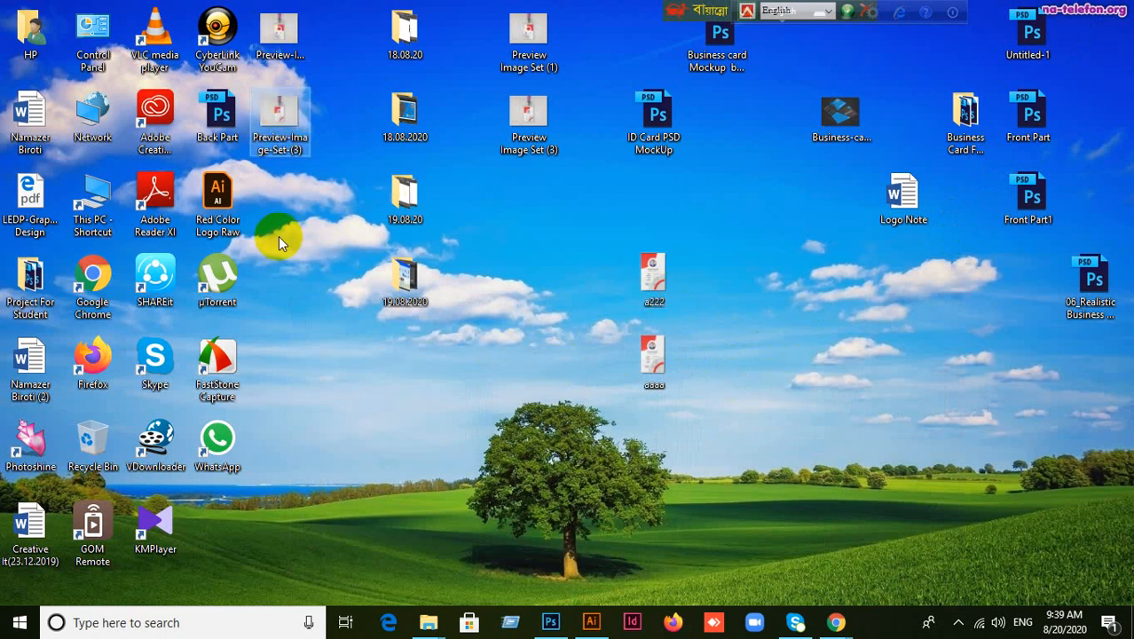
pyautogui.click(281, 149)
pyautogui.moveTo(280, 129); pyautogui.dragTo(552, 7)
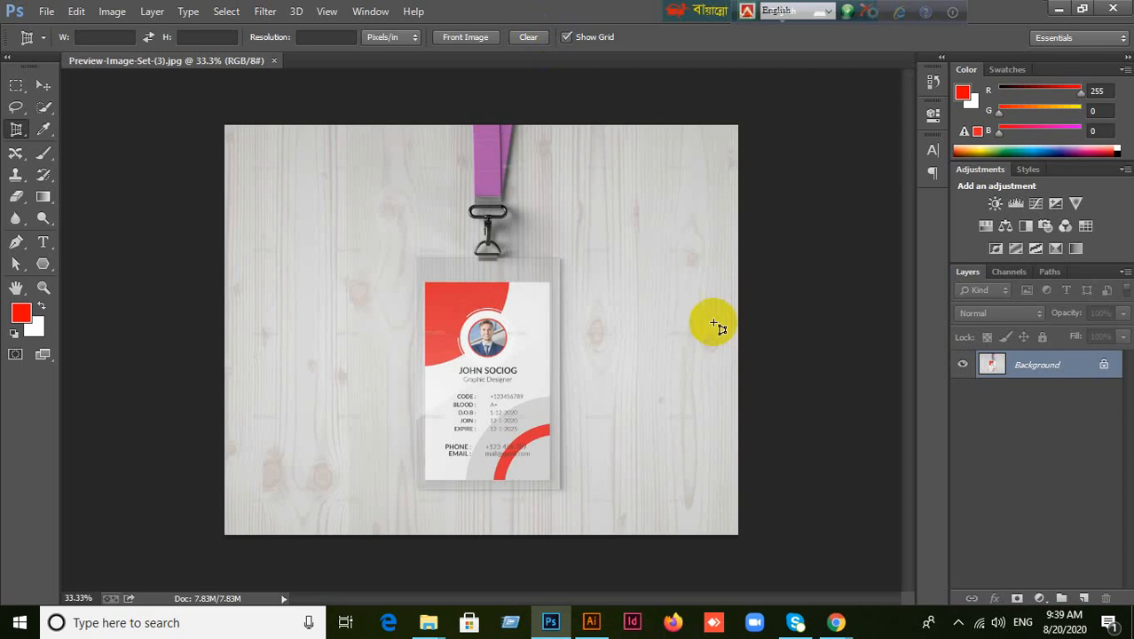
# Open Preview-Image-Set-(1) in Photoshop and close the Preview-Image-Set-(3) document.
pyautogui.moveTo(835, 618)
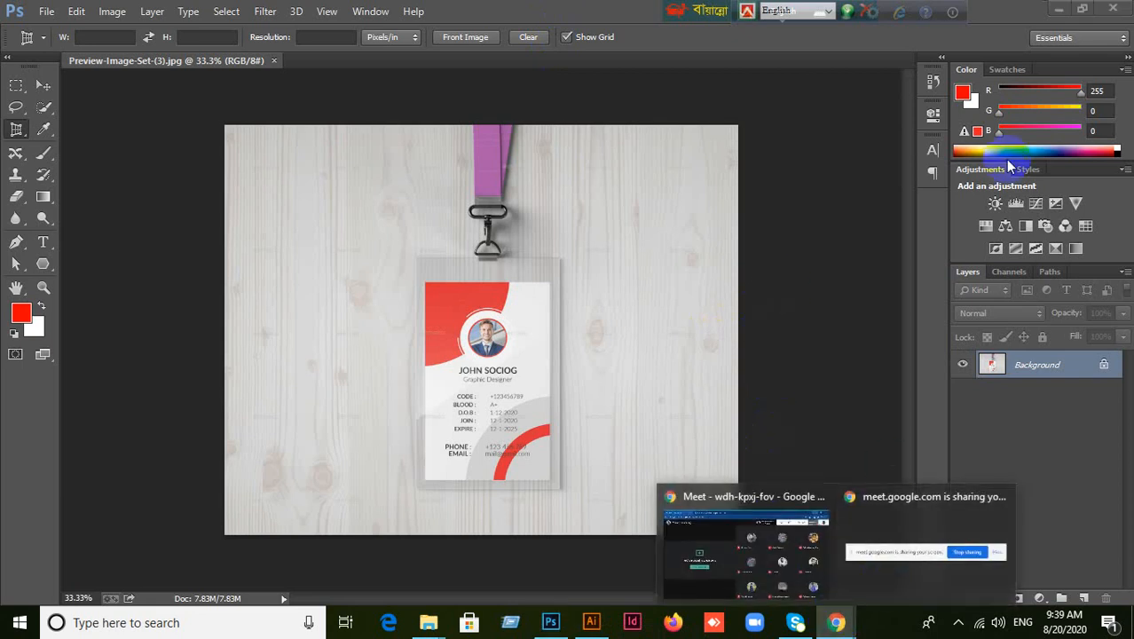
pyautogui.click(1059, 9)
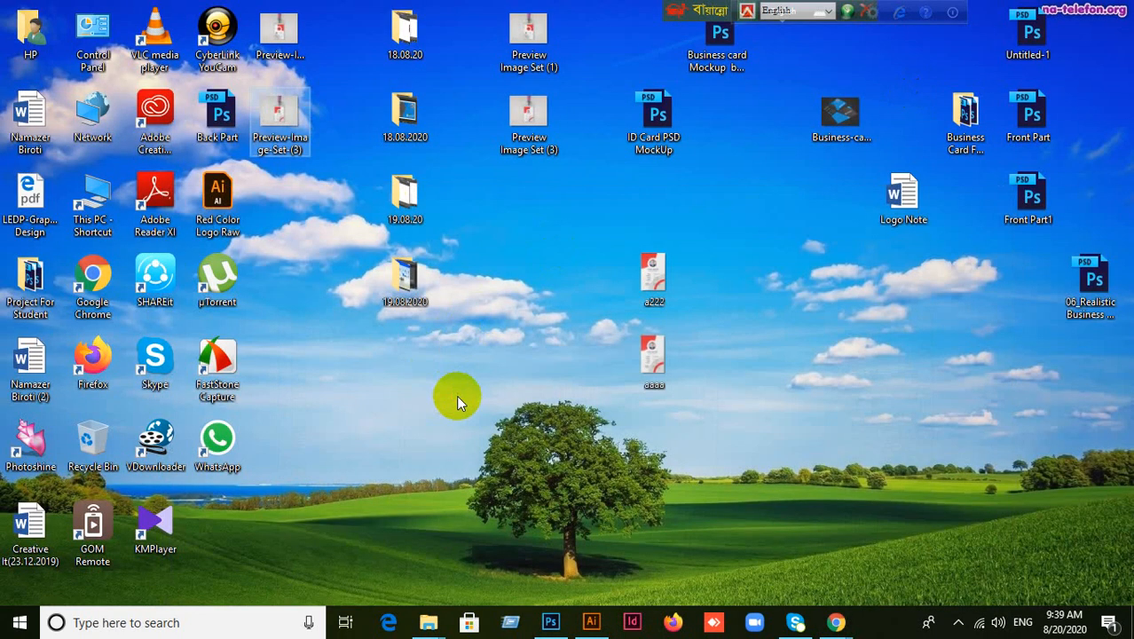
pyautogui.moveTo(286, 40); pyautogui.dragTo(547, 11)
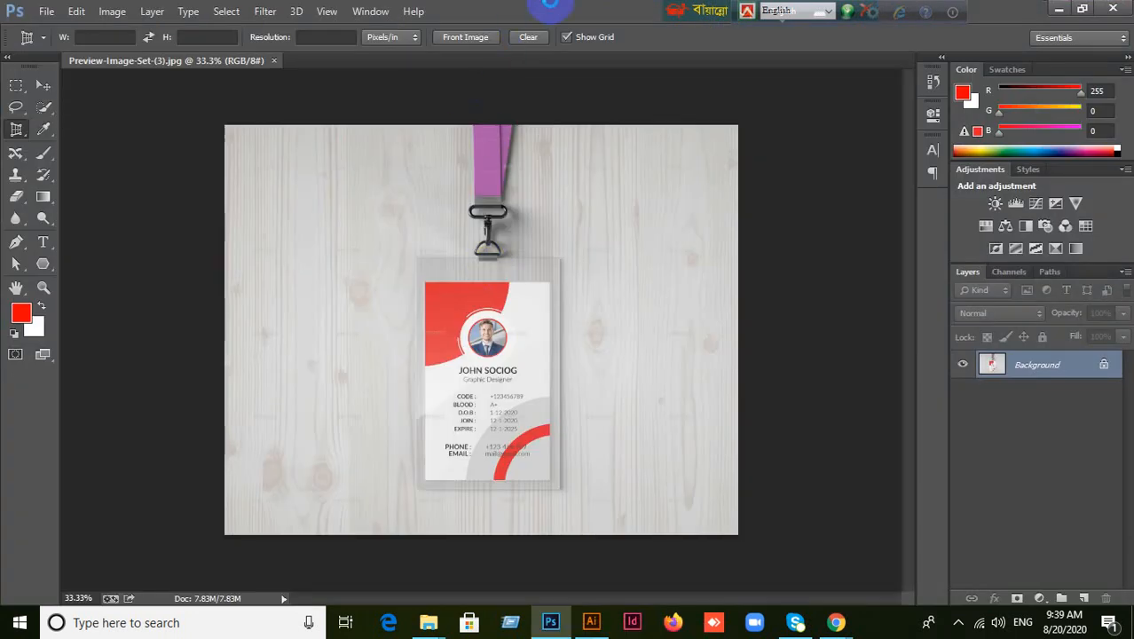
pyautogui.click(274, 61)
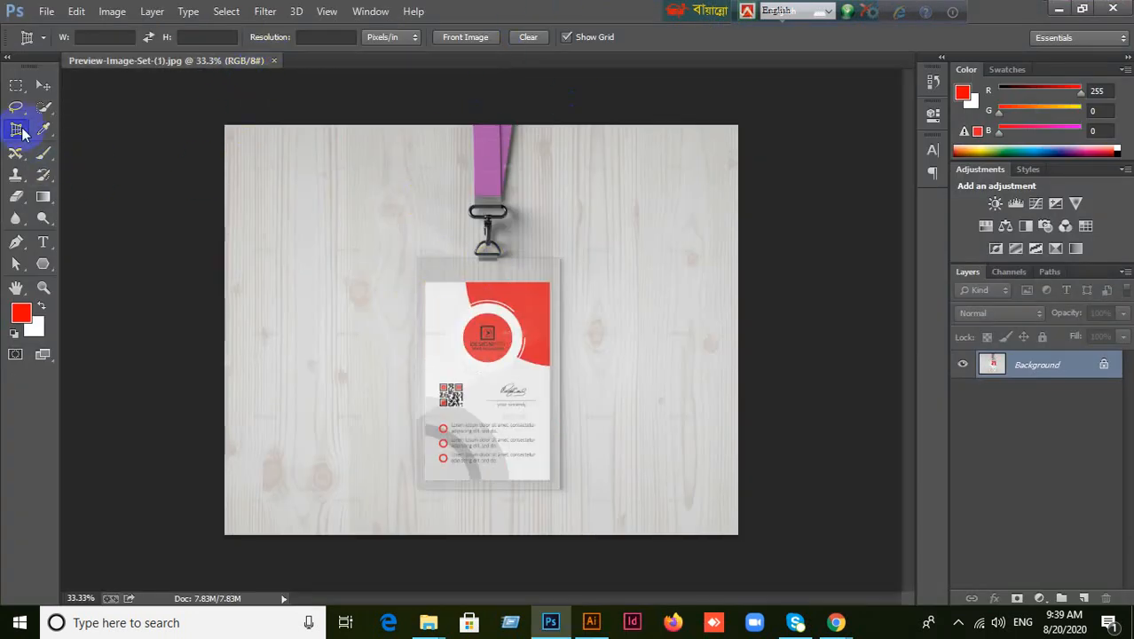
# Perspective-crop the mockup to the card's four corners, redoing it once, leaving only the flat card.
pyautogui.click(424, 282)
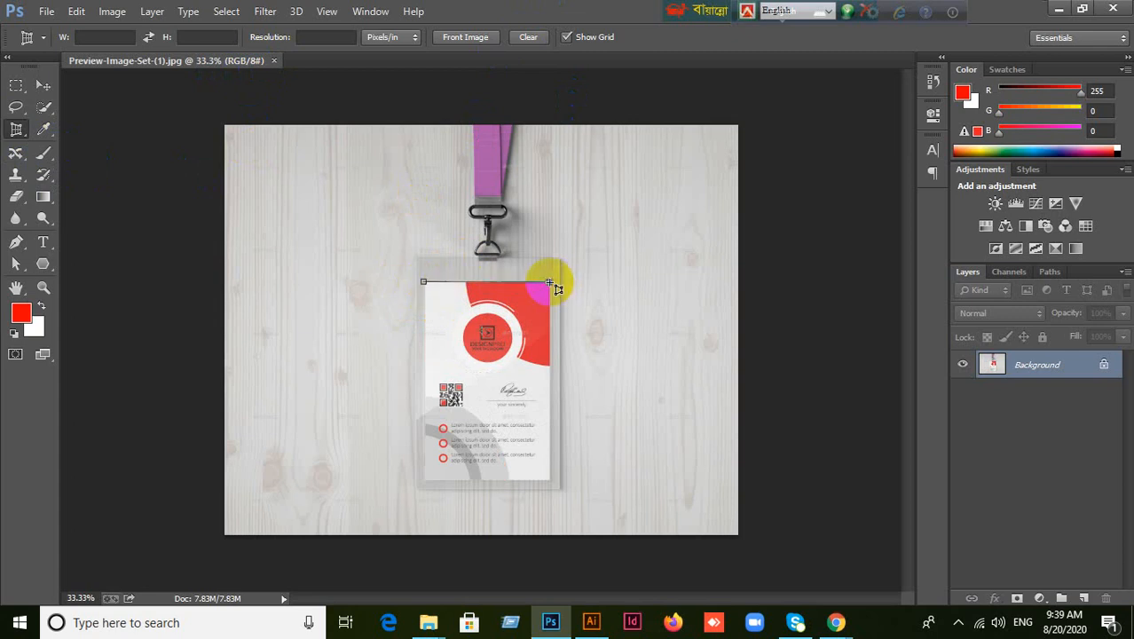
pyautogui.click(550, 283)
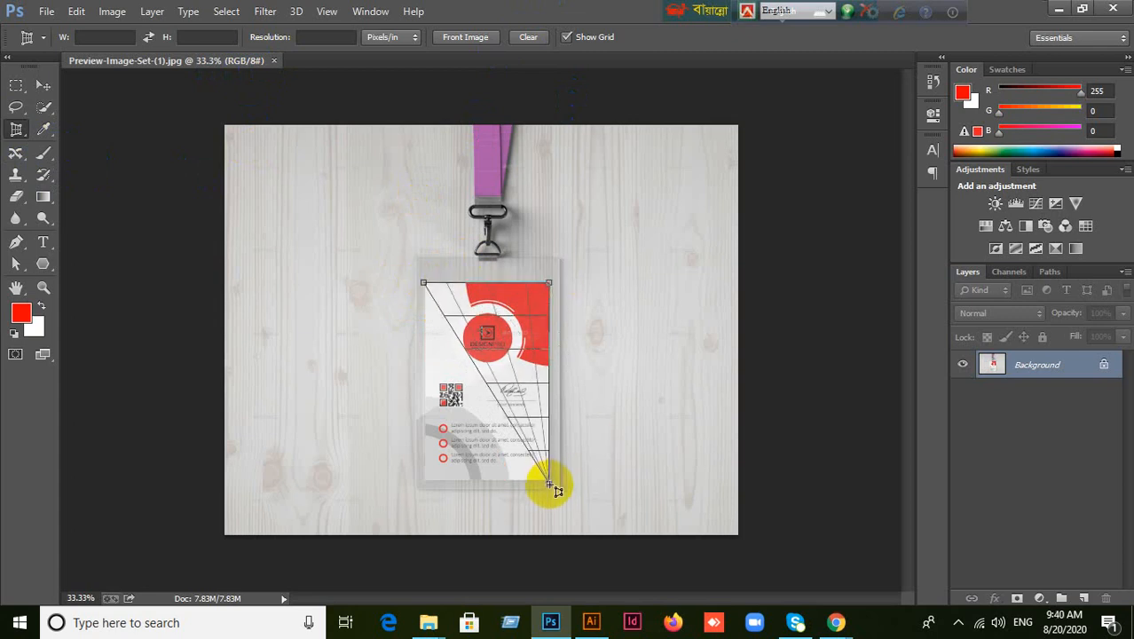
pyautogui.click(551, 482)
pyautogui.moveTo(496, 487); pyautogui.dragTo(426, 482)
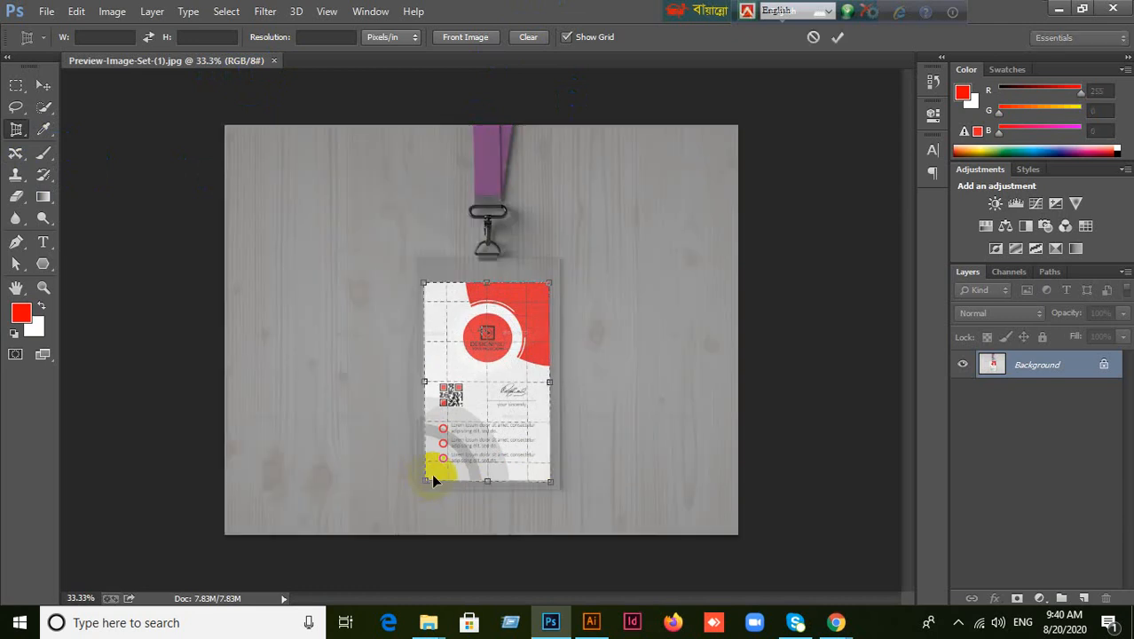
pyautogui.click(837, 37)
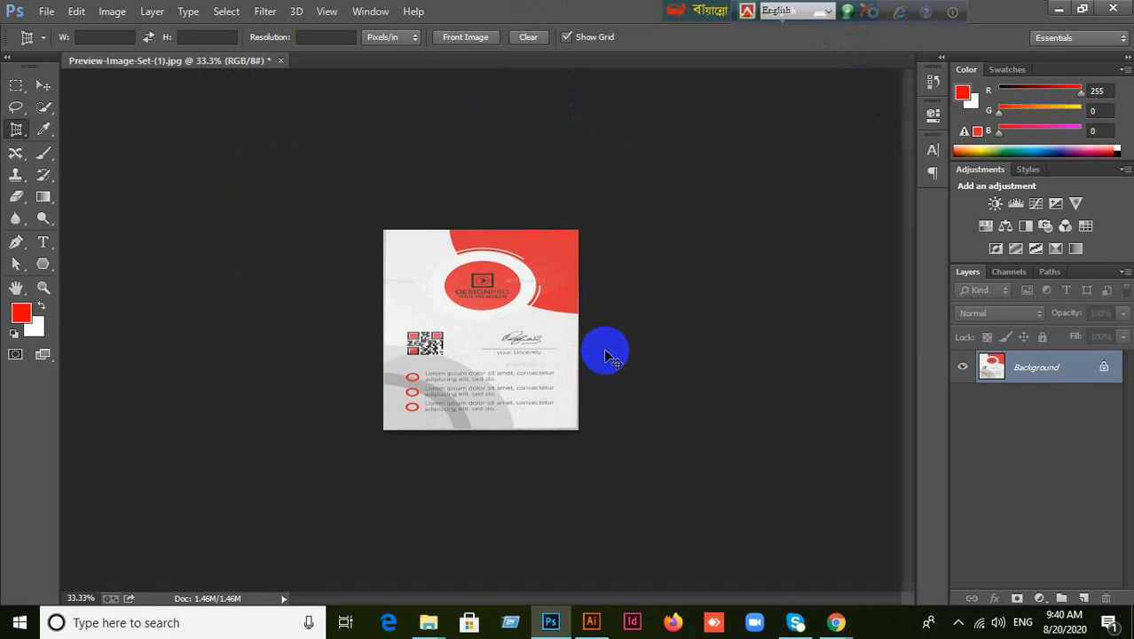
pyautogui.hotkey('ctrl', 'z')
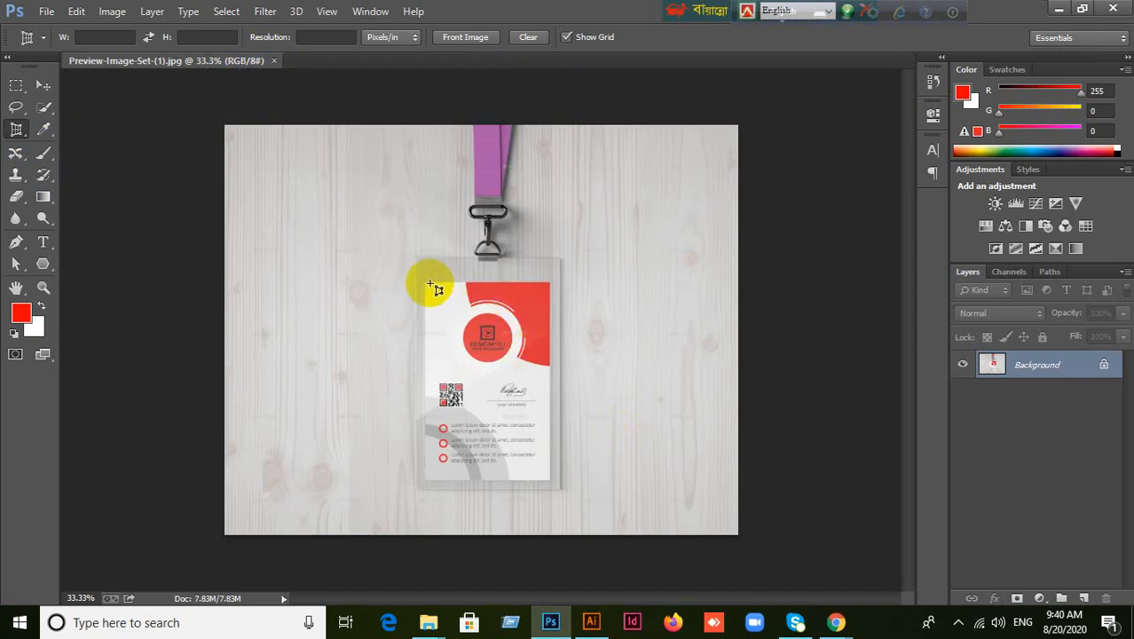
pyautogui.click(425, 284)
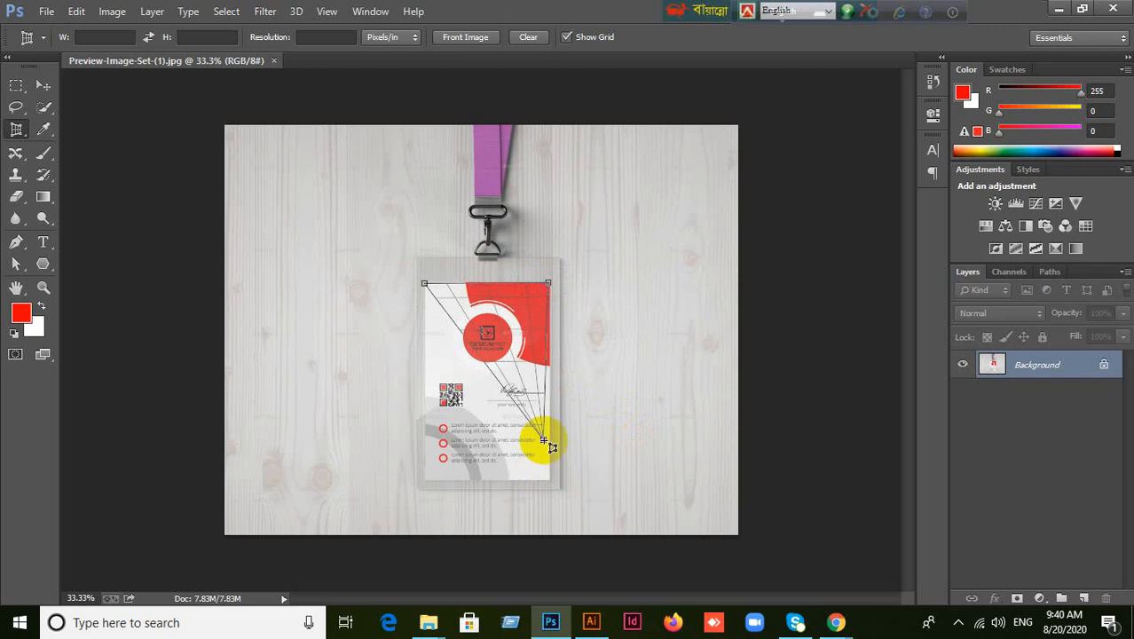
pyautogui.click(550, 482)
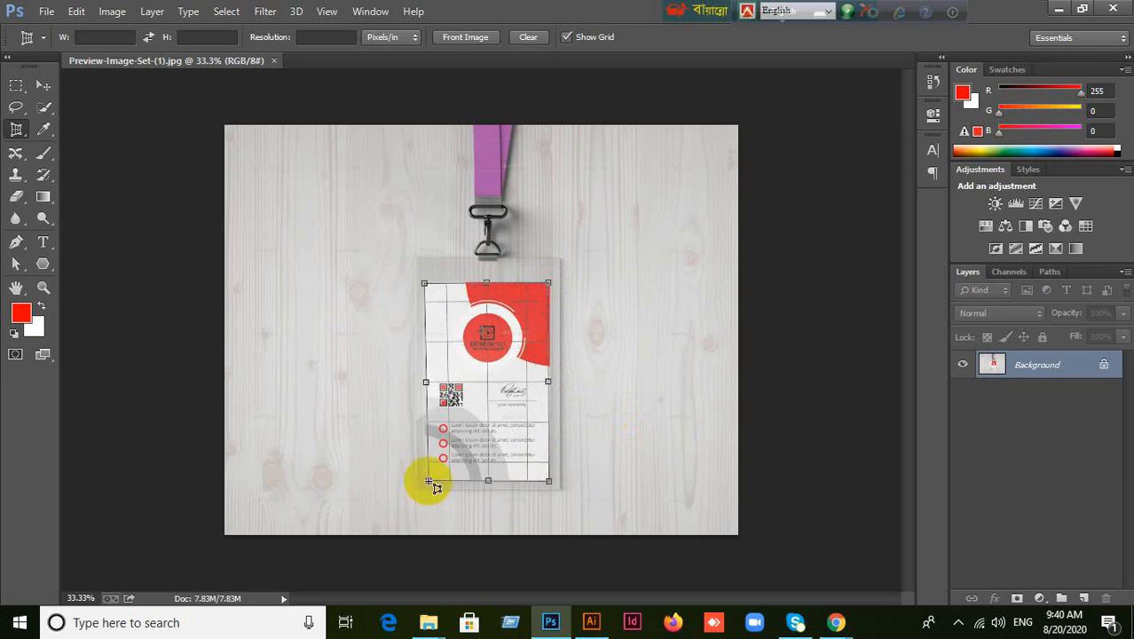
pyautogui.click(425, 480)
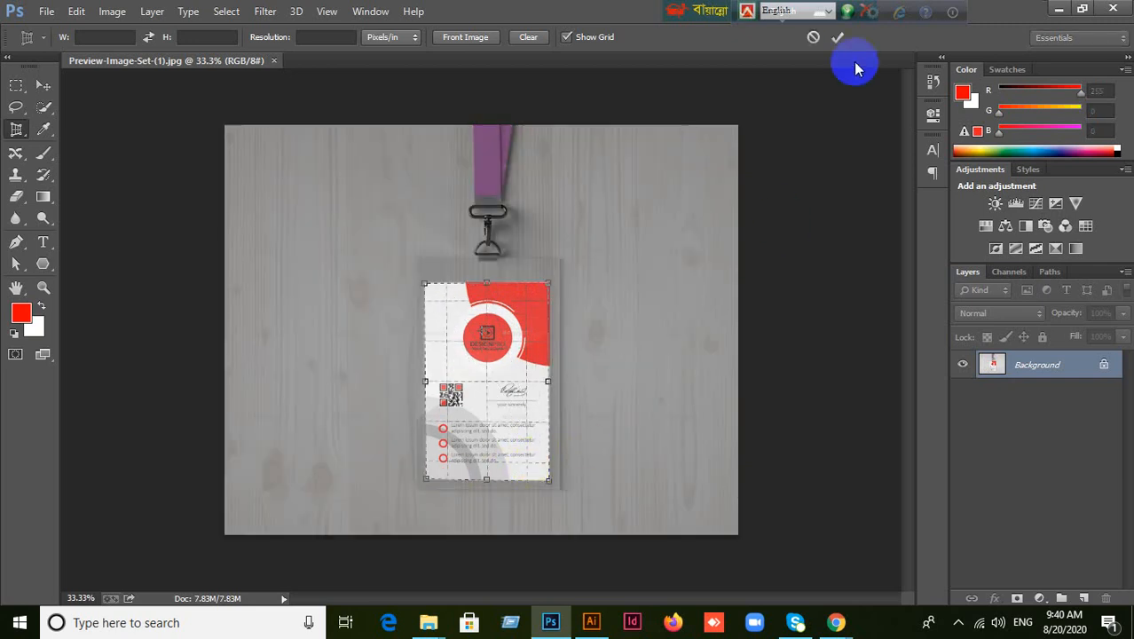
pyautogui.click(834, 38)
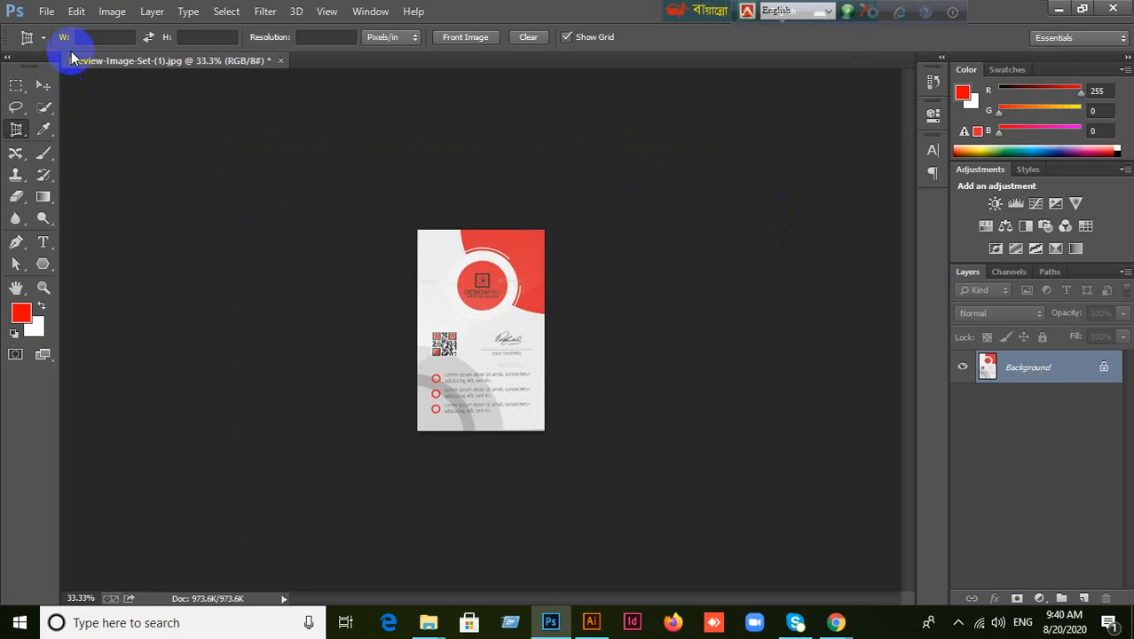
# Export the cropped card with Save for Web as a JPEG named qqqqq on the Desktop.
pyautogui.click(47, 11)
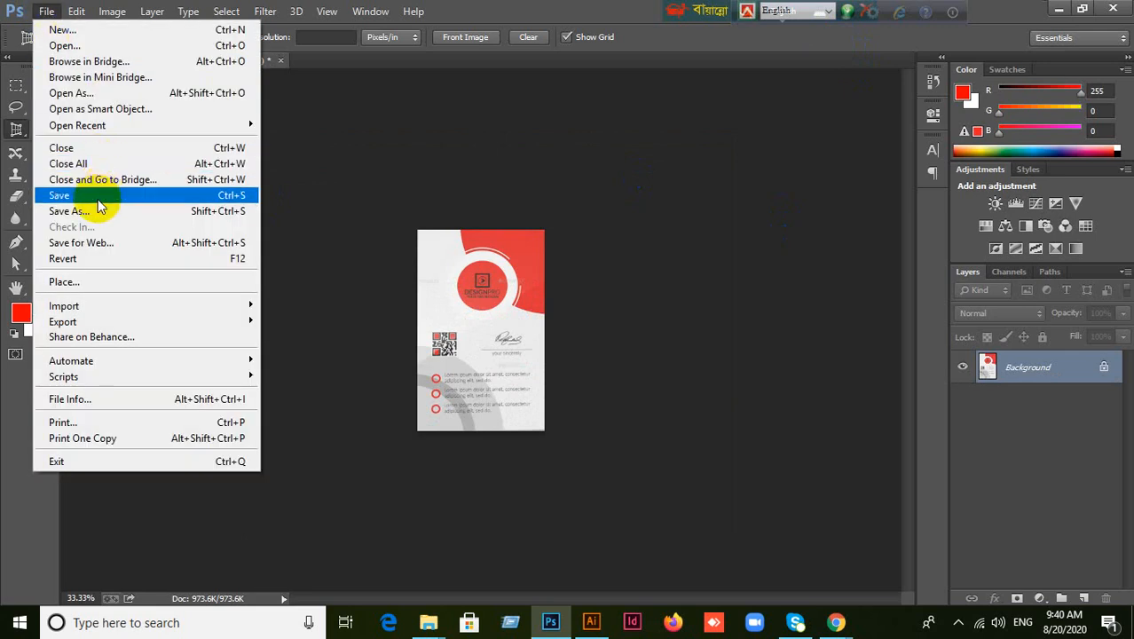
pyautogui.click(96, 243)
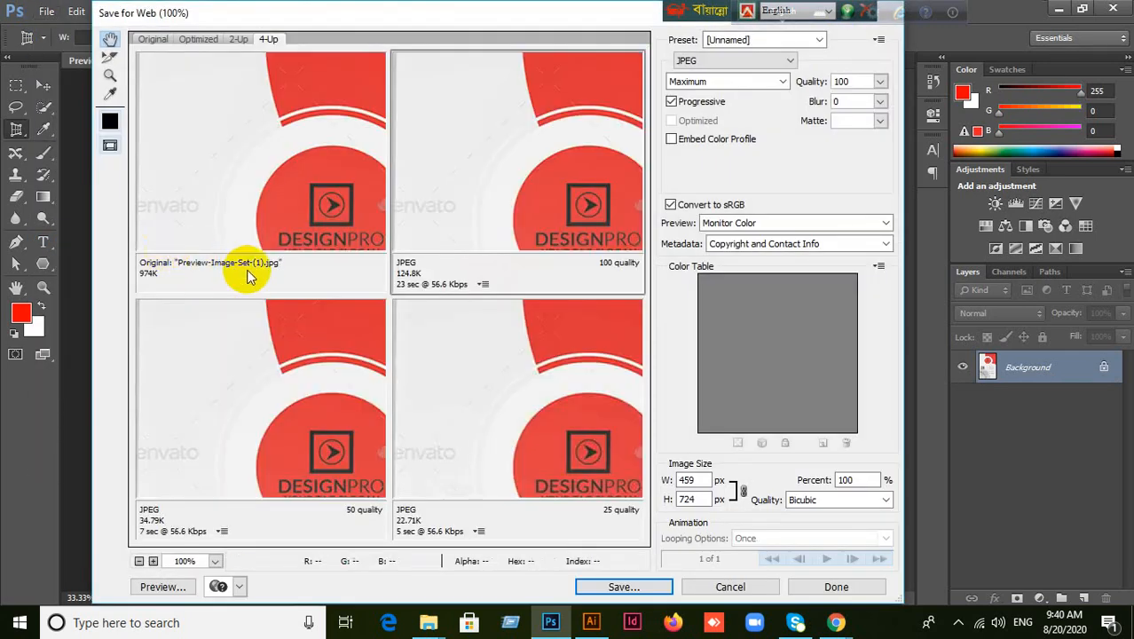
pyautogui.click(622, 586)
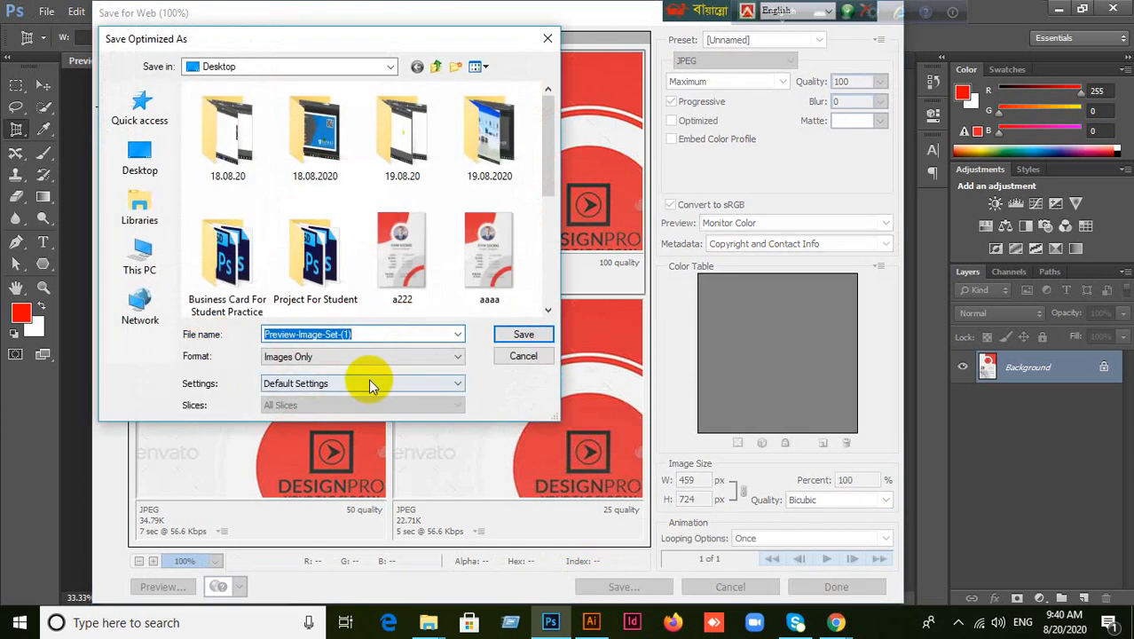
pyautogui.click(162, 154)
pyautogui.write('qqqqq')
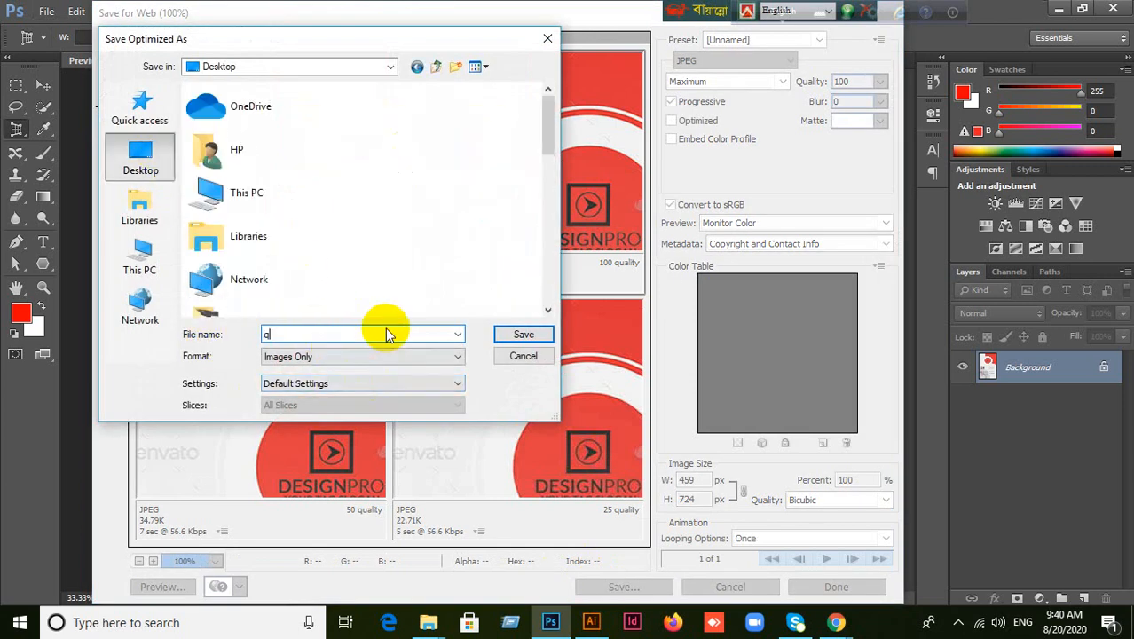
pyautogui.click(520, 335)
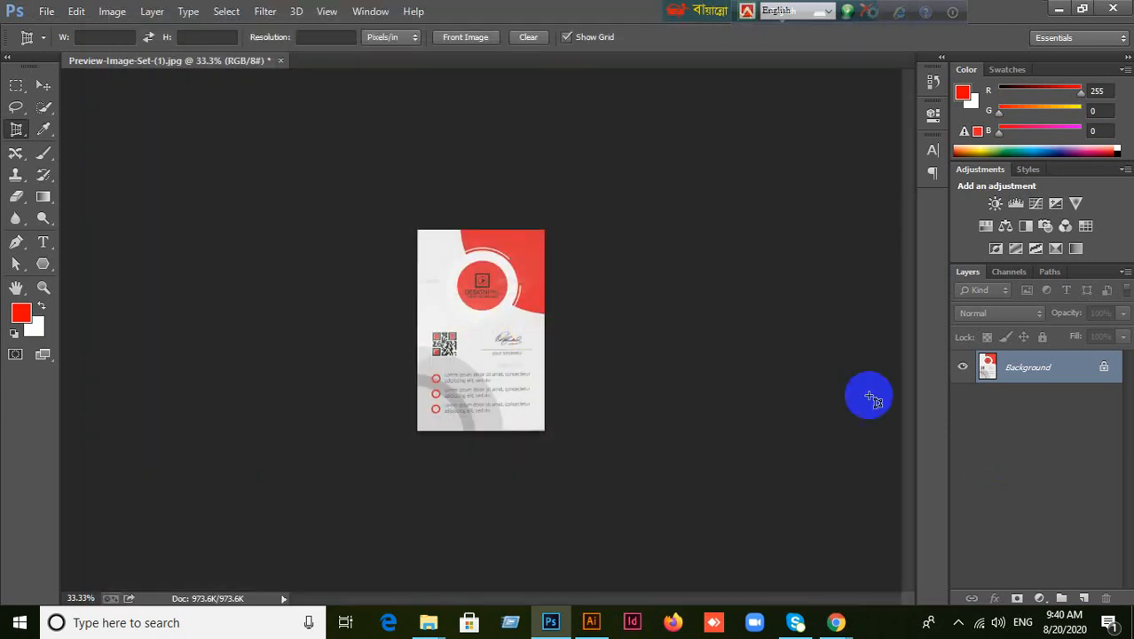
# Close the Preview-Image-Set-(1) document without saving and minimize Photoshop.
pyautogui.click(281, 60)
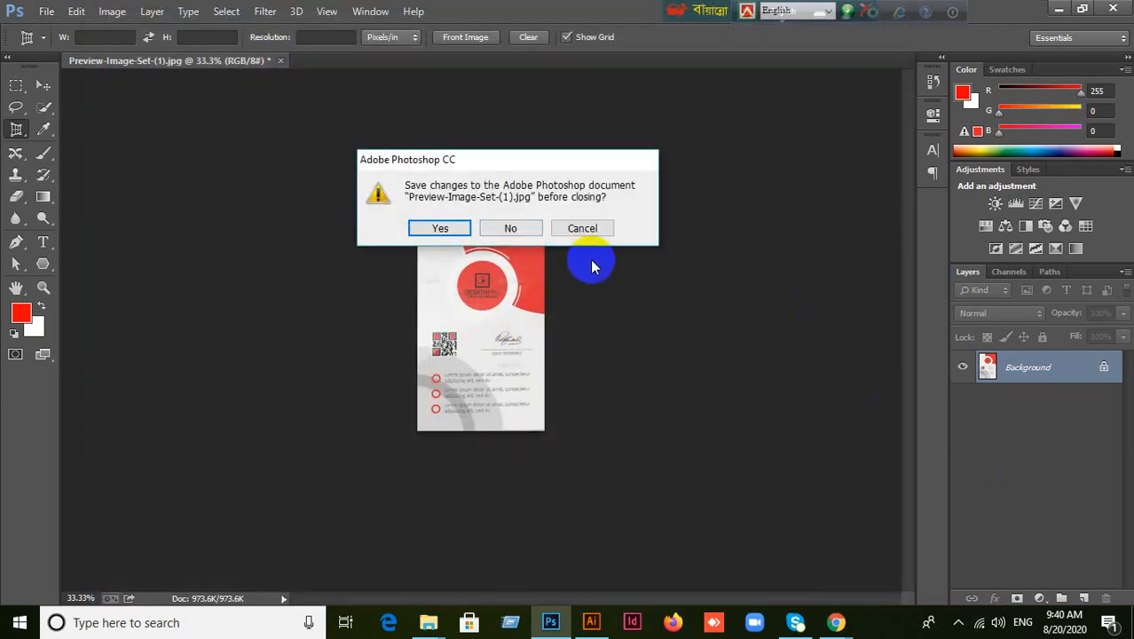
pyautogui.click(520, 228)
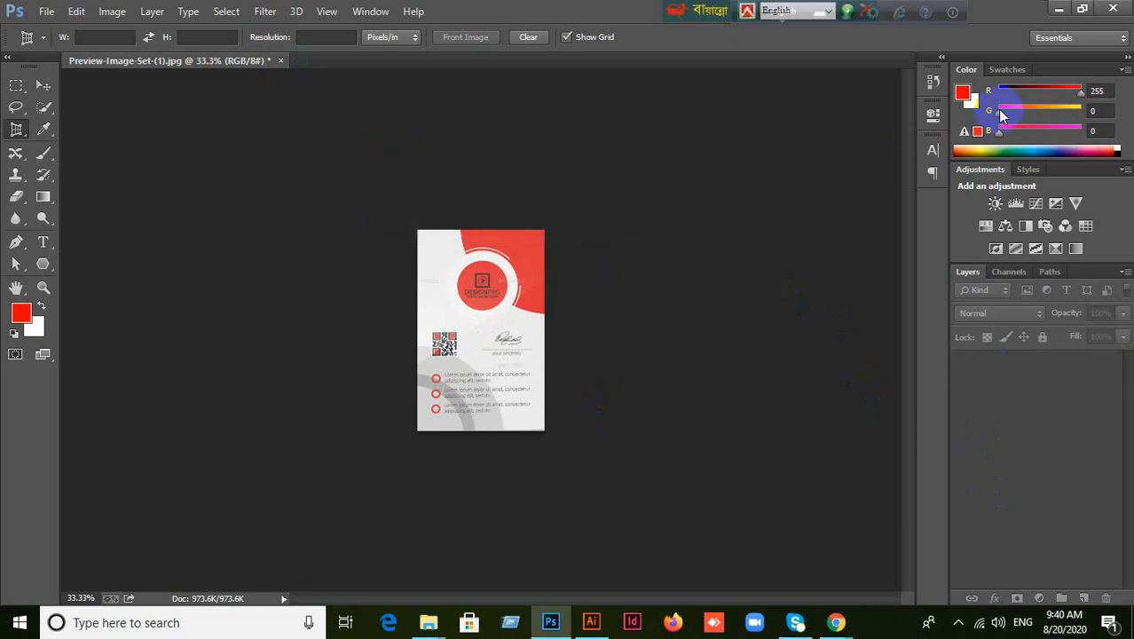
pyautogui.click(1057, 12)
pyautogui.moveTo(603, 626)
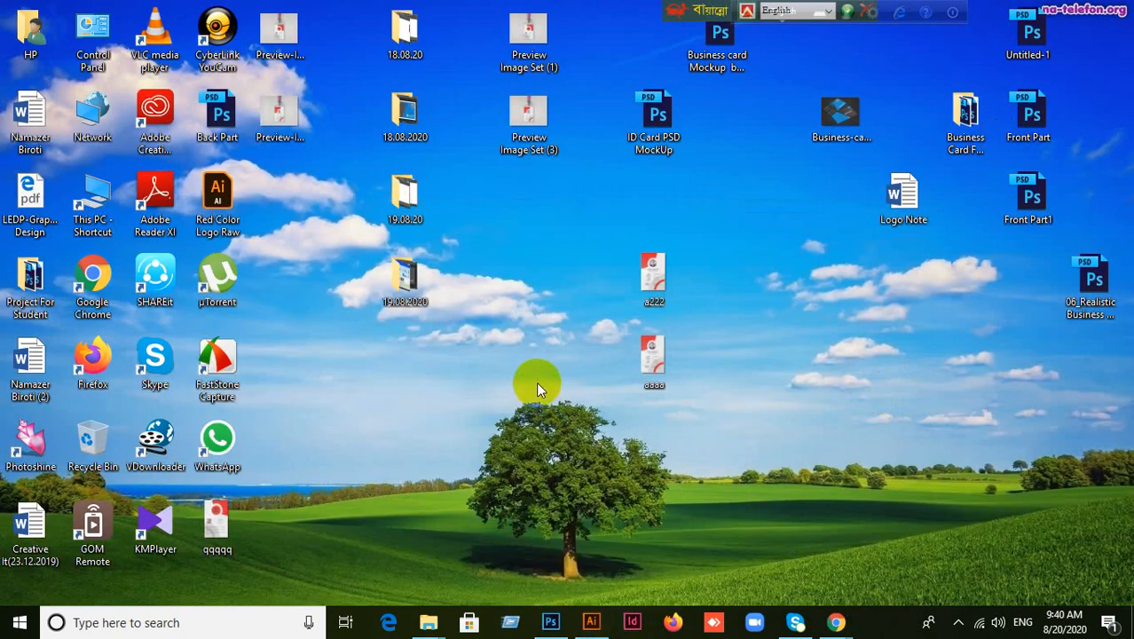
# In Illustrator, place the qqqqq image via File > Place and drop it on the right artboard.
pyautogui.click(597, 621)
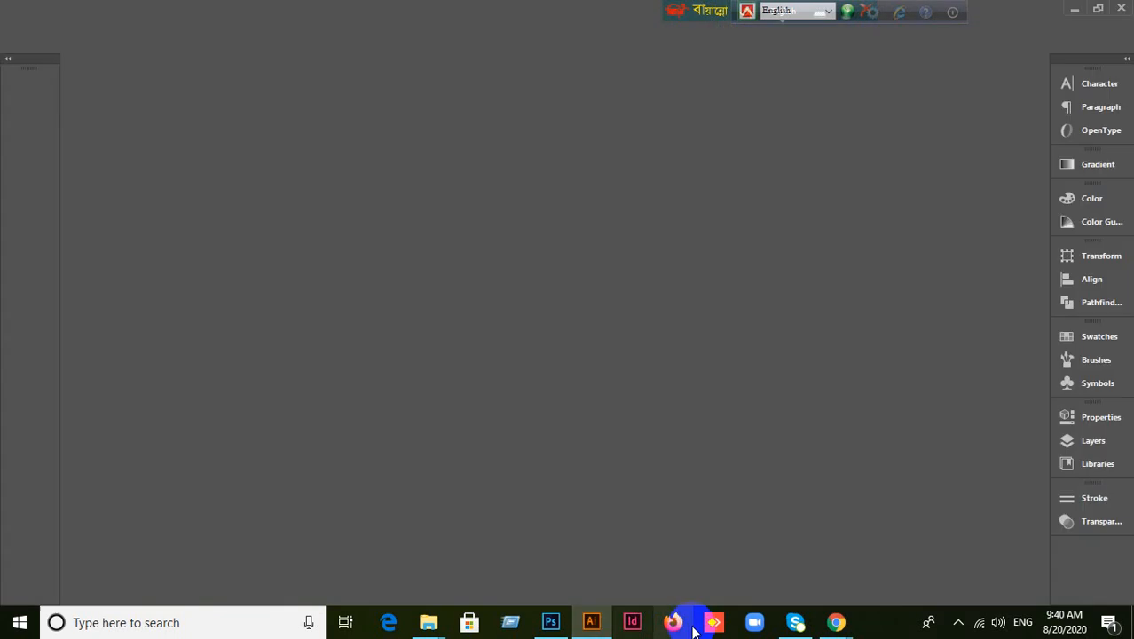
pyautogui.click(81, 11)
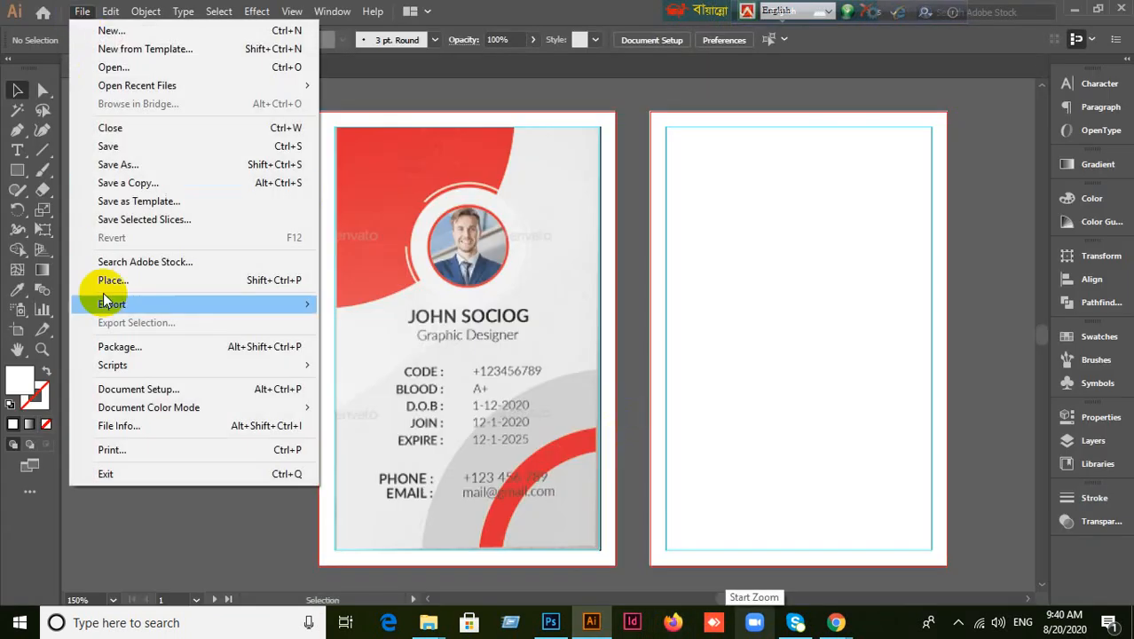
pyautogui.click(110, 280)
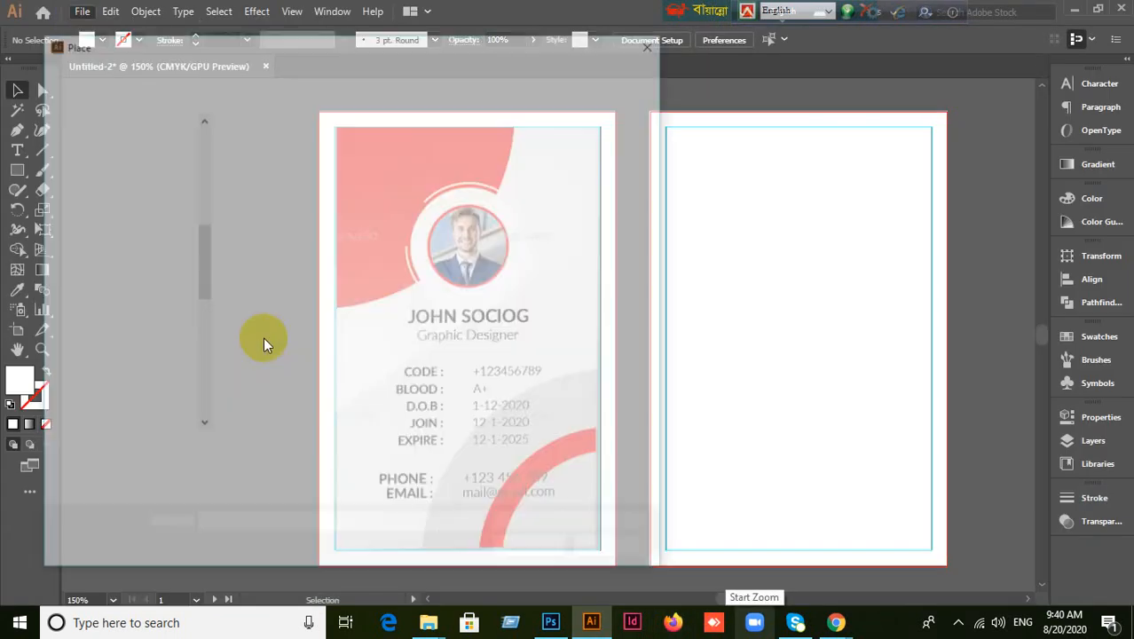
pyautogui.scroll(-2, 510, 332)
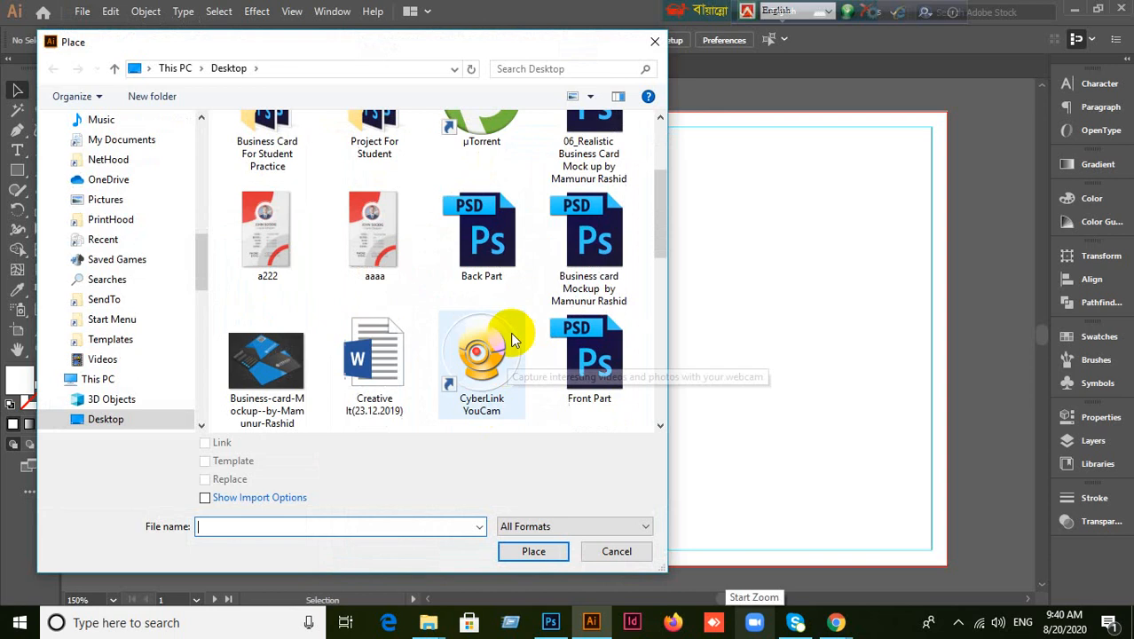
pyautogui.scroll(-8, 512, 330)
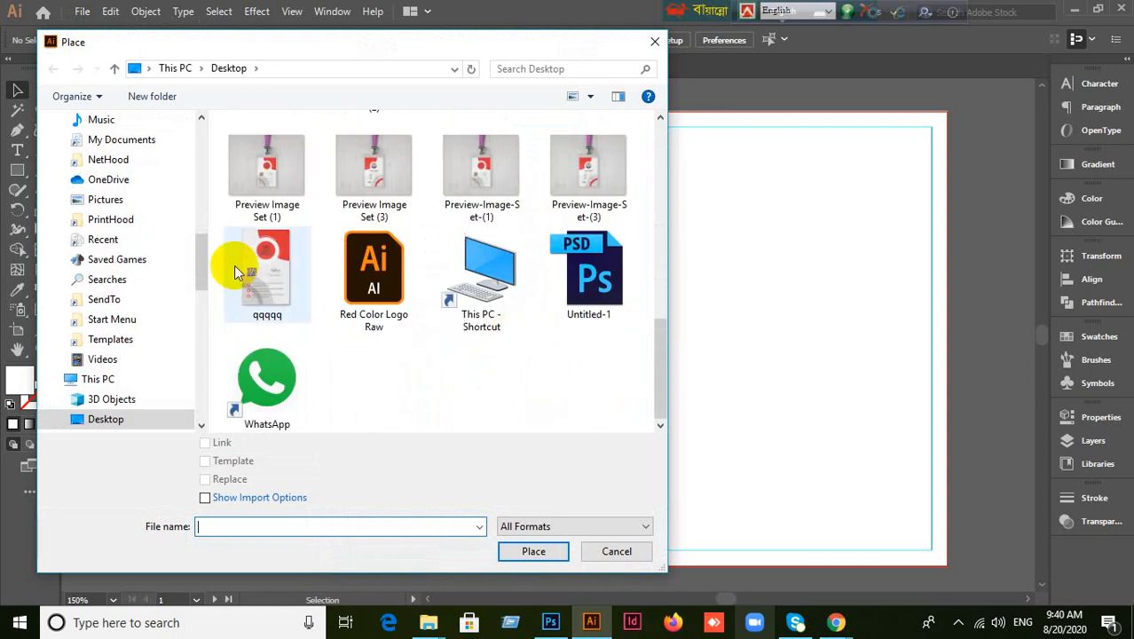
pyautogui.click(246, 268)
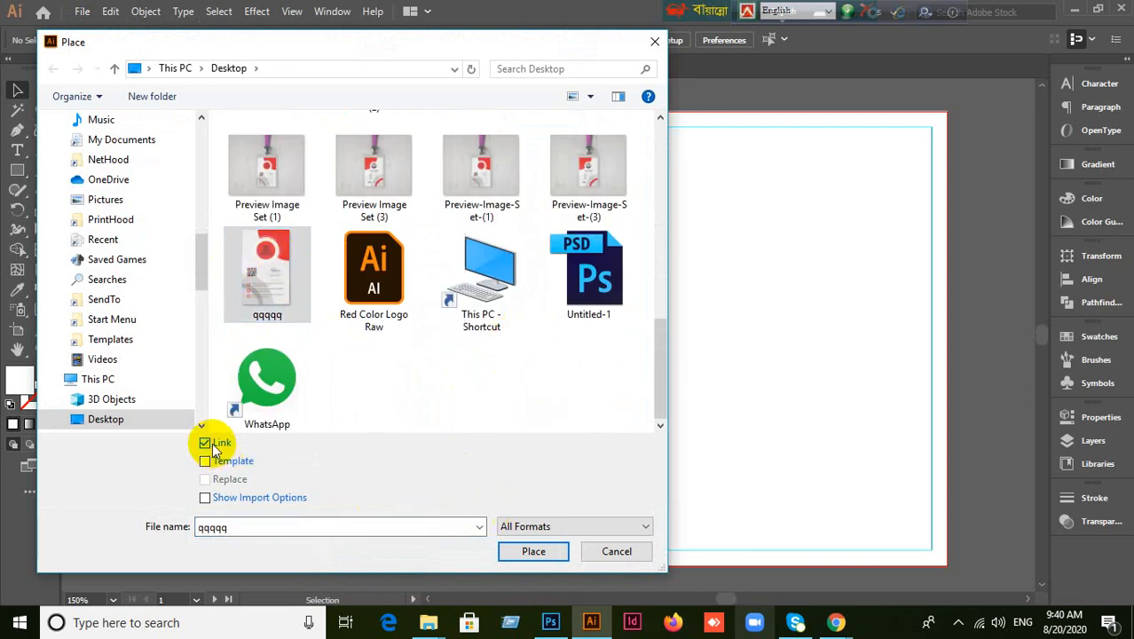
pyautogui.click(528, 551)
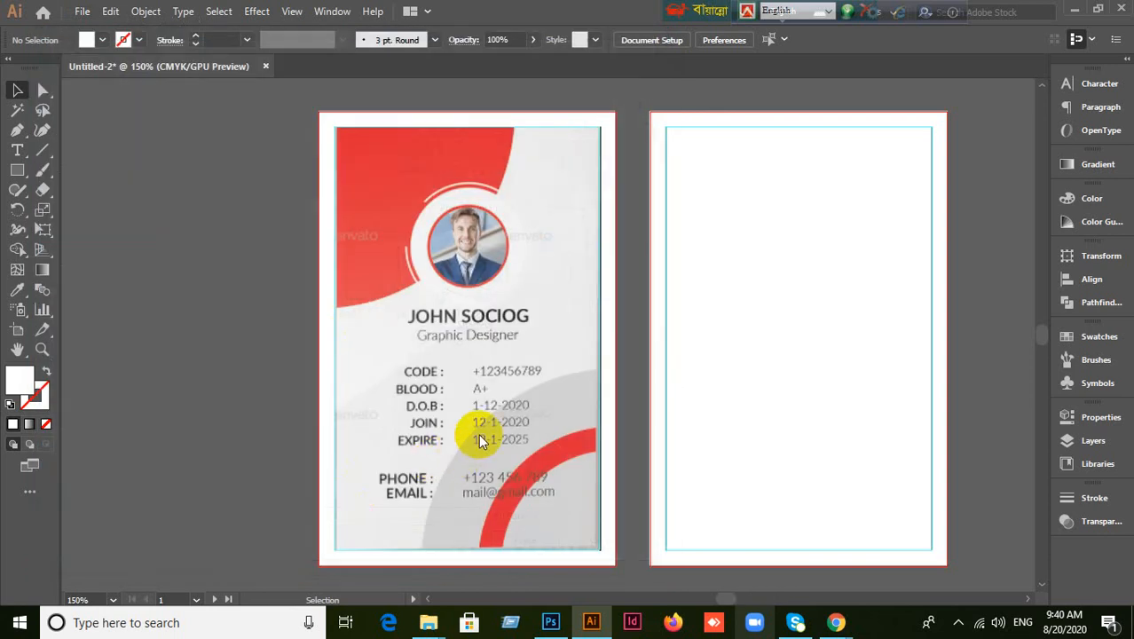
pyautogui.click(701, 152)
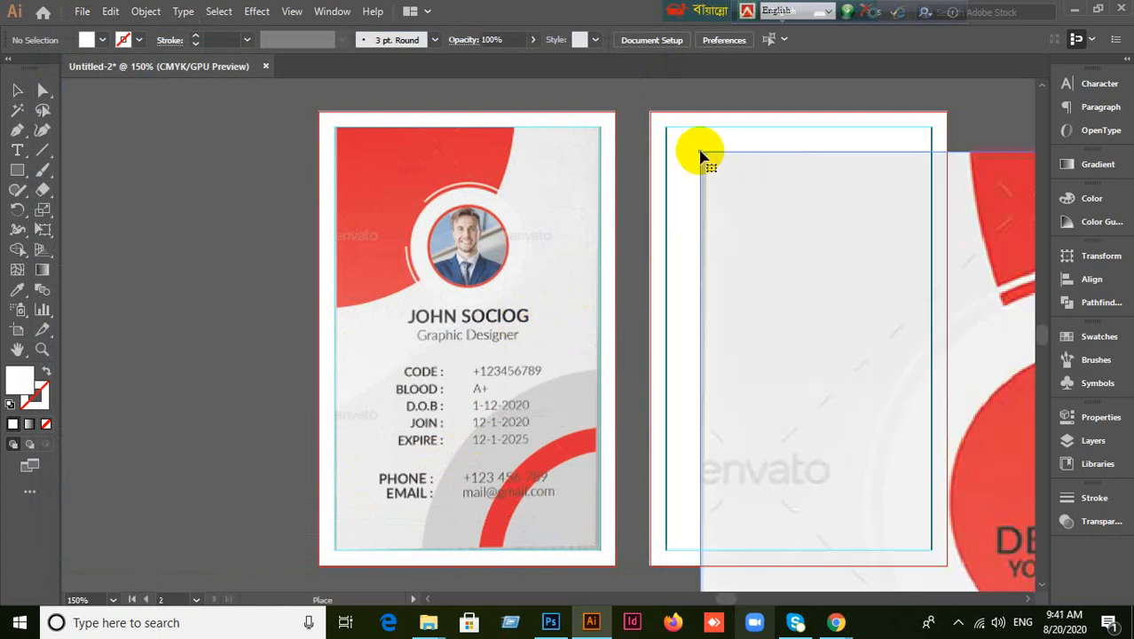
# Shrink and move the qqqqq back-card image until it fills the right artboard.
pyautogui.scroll(-4, 874, 349)
pyautogui.moveTo(907, 405); pyautogui.dragTo(866, 345)
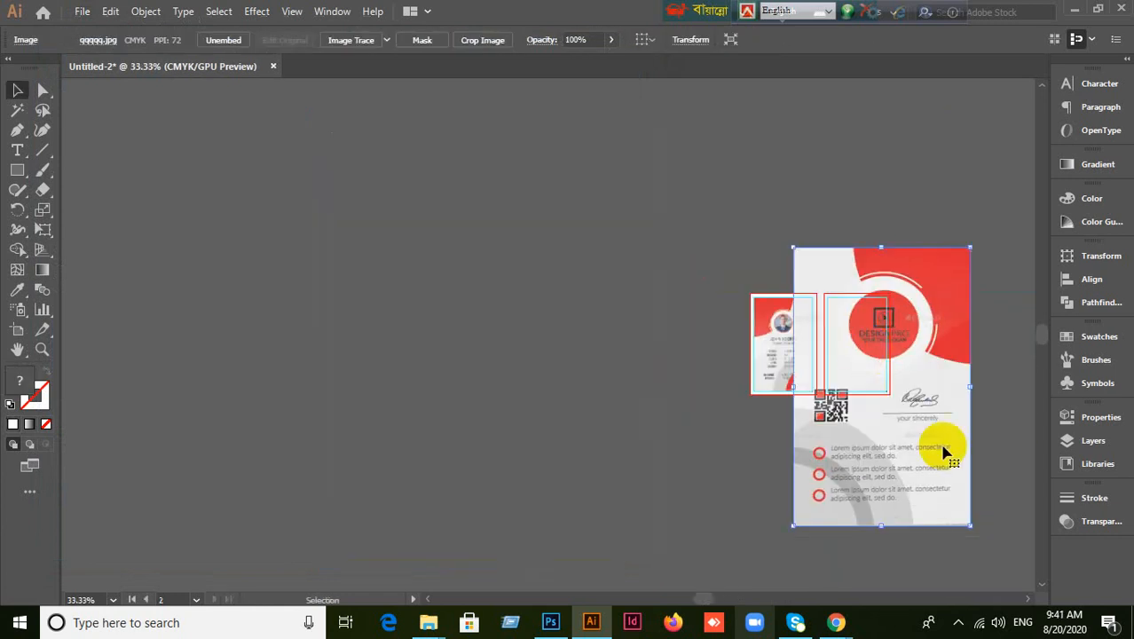
pyautogui.moveTo(970, 526); pyautogui.dragTo(858, 348)
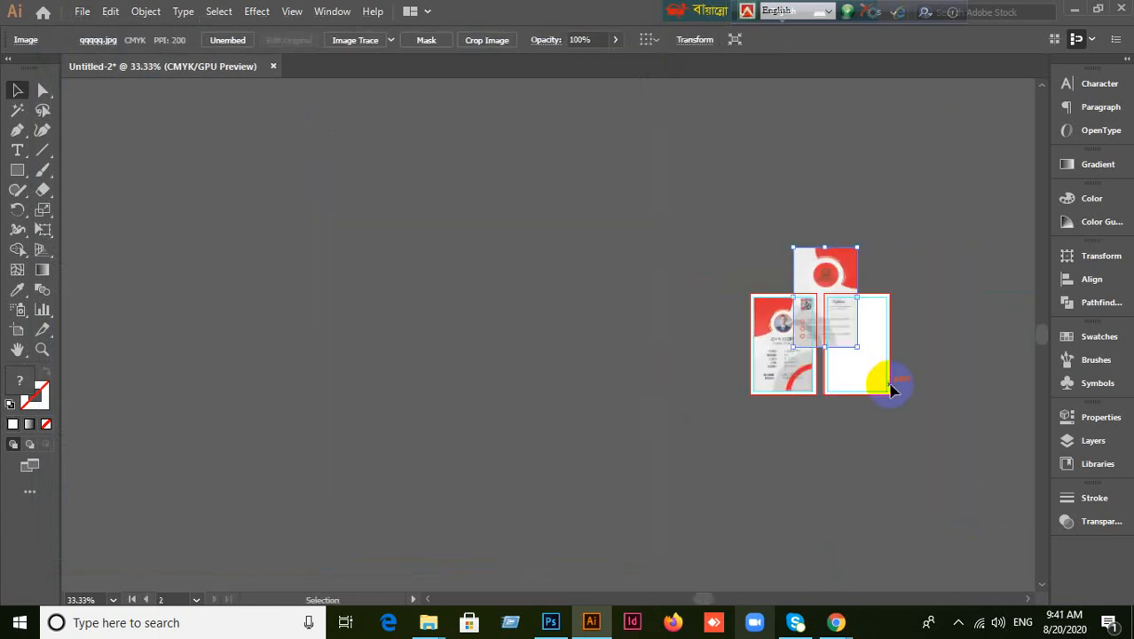
pyautogui.scroll(2, 890, 386)
pyautogui.moveTo(786, 224); pyautogui.dragTo(832, 317)
pyautogui.scroll(2, 898, 398)
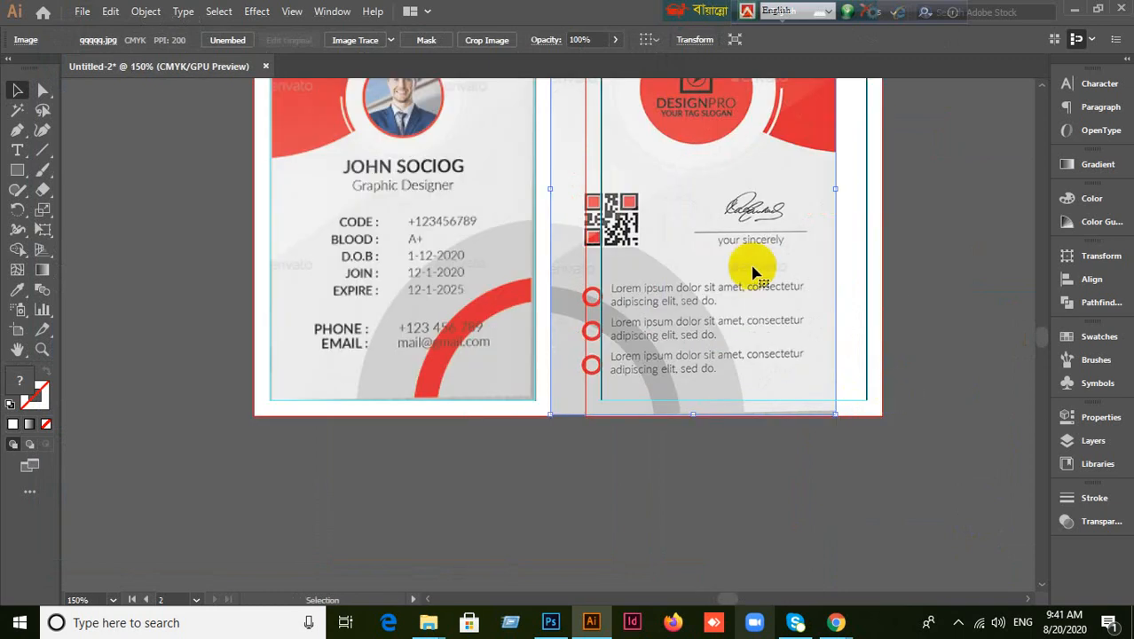
pyautogui.moveTo(753, 268); pyautogui.dragTo(798, 362)
pyautogui.scroll(1, 786, 339)
pyautogui.scroll(-1, 793, 344)
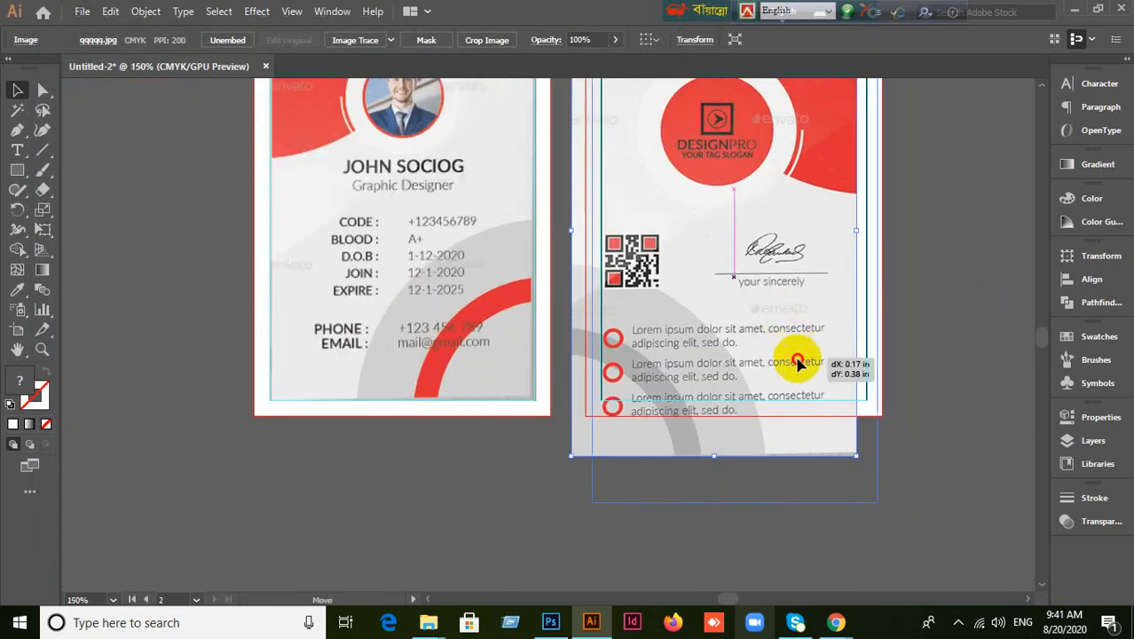
pyautogui.scroll(-1, 797, 362)
pyautogui.moveTo(849, 457); pyautogui.dragTo(841, 446)
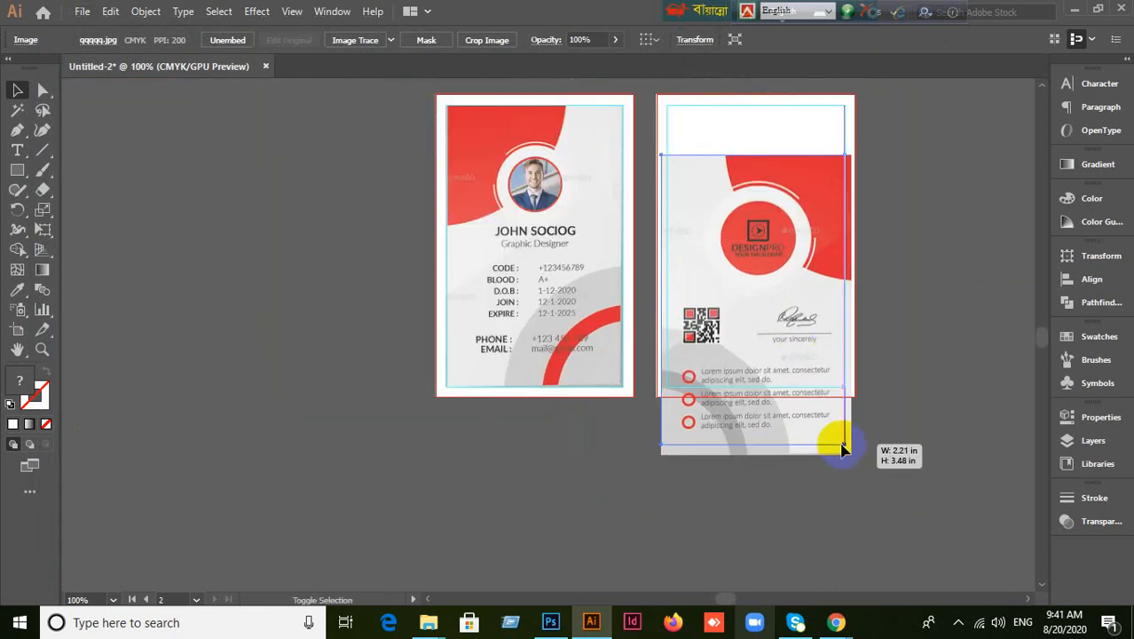
pyautogui.moveTo(804, 383); pyautogui.dragTo(808, 295)
pyautogui.moveTo(847, 395); pyautogui.dragTo(837, 386)
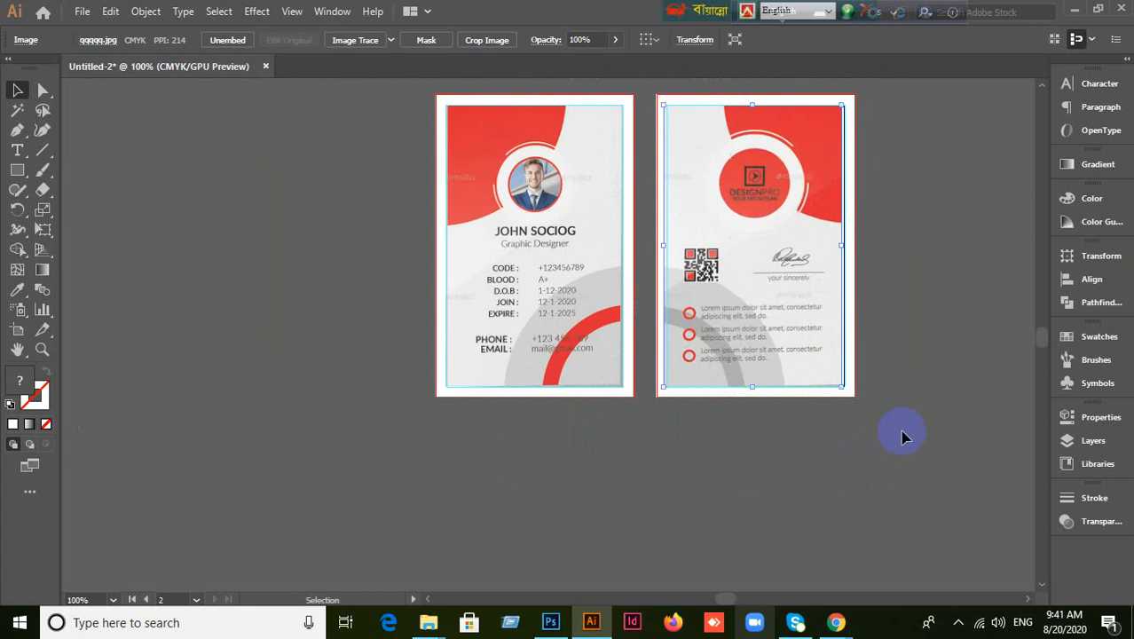
# Lock the back-card image with Ctrl+2, then pan to review both cards.
pyautogui.click(914, 426)
pyautogui.click(795, 286)
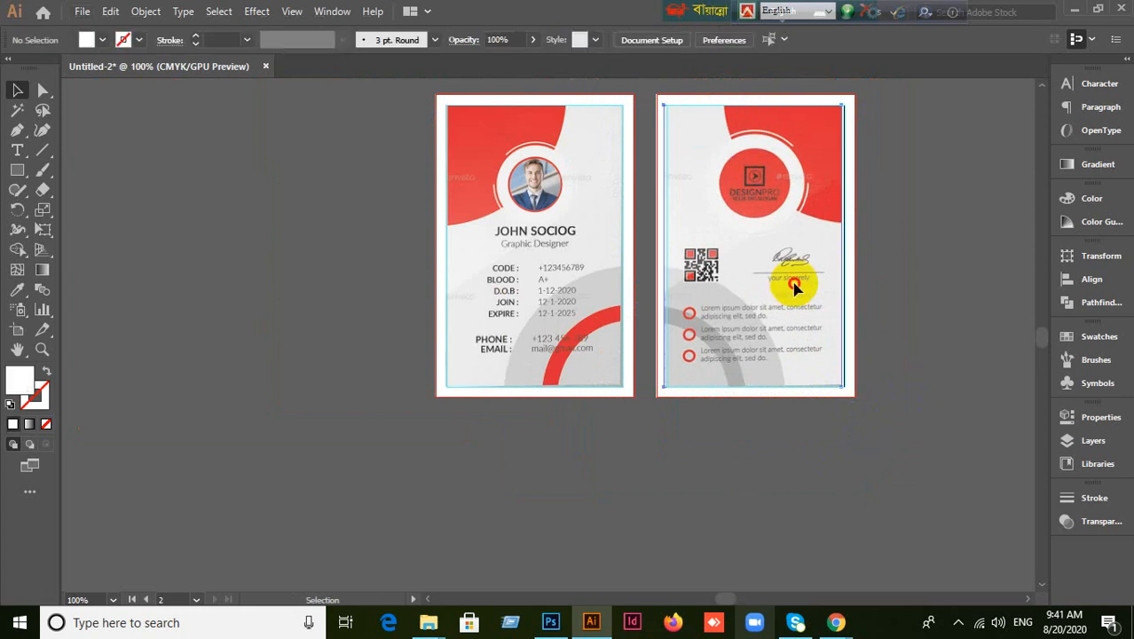
pyautogui.hotkey('ctrl', '2')
pyautogui.scroll(2, 596, 218)
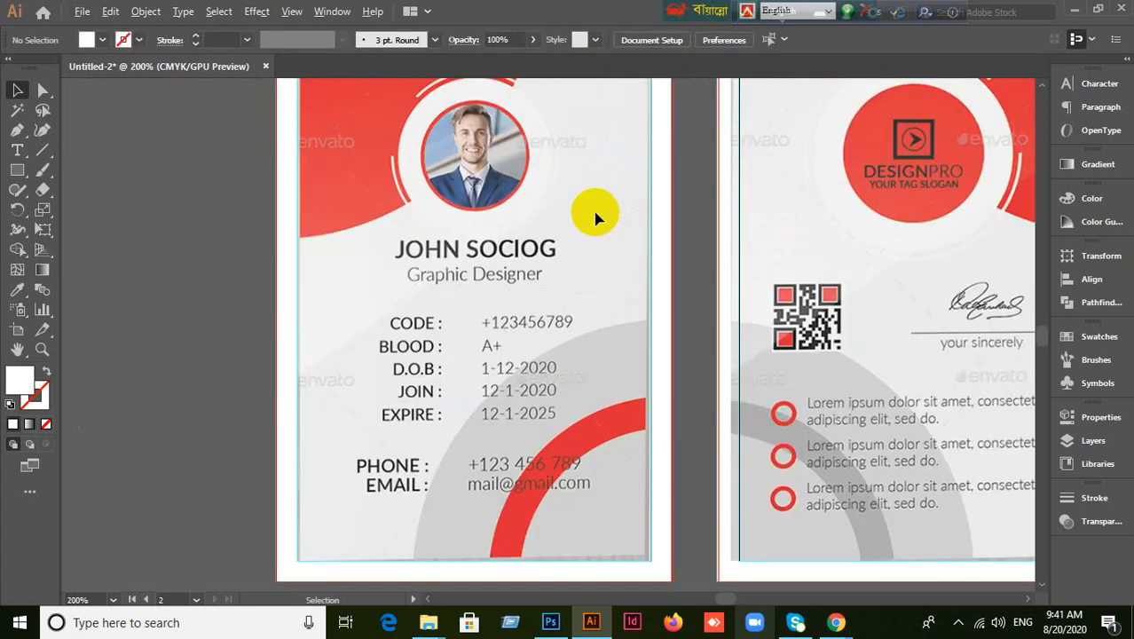
pyautogui.moveTo(571, 221); pyautogui.dragTo(620, 364)
pyautogui.scroll(-1, 579, 372)
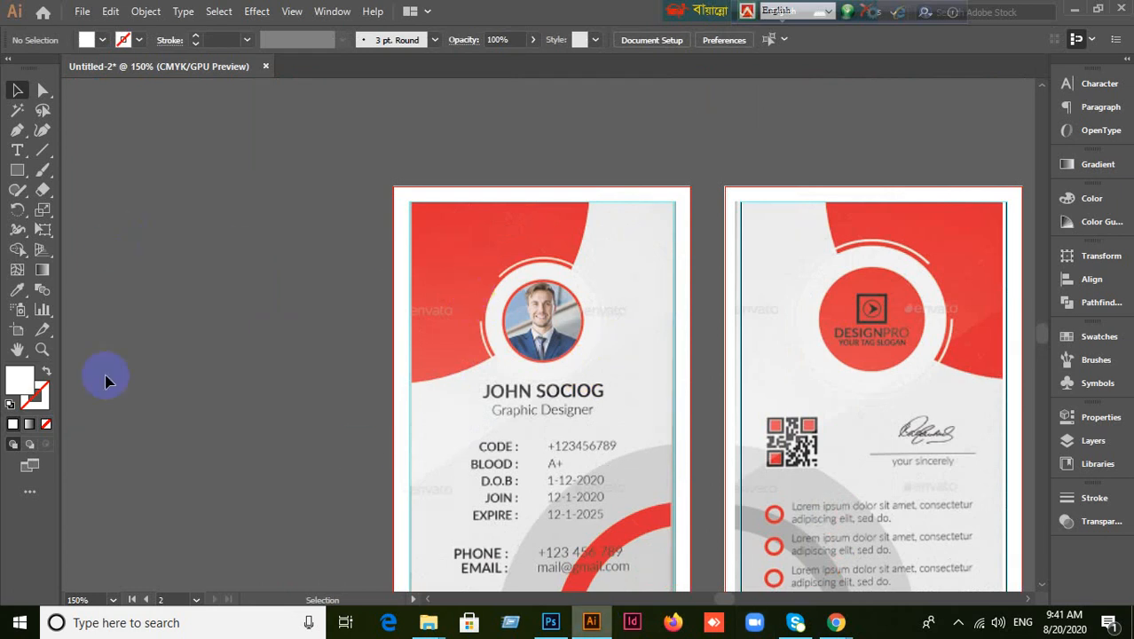
pyautogui.rightClick(21, 171)
pyautogui.click(94, 432)
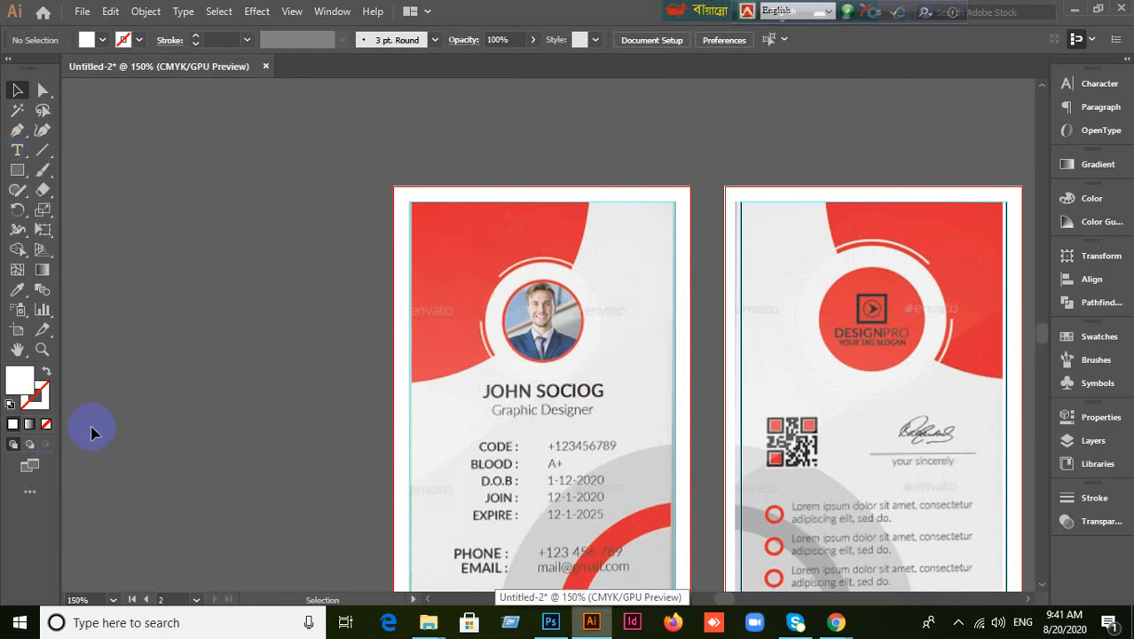
# Choose the Ellipse Tool and set the fill colour to red.
pyautogui.rightClick(17, 178)
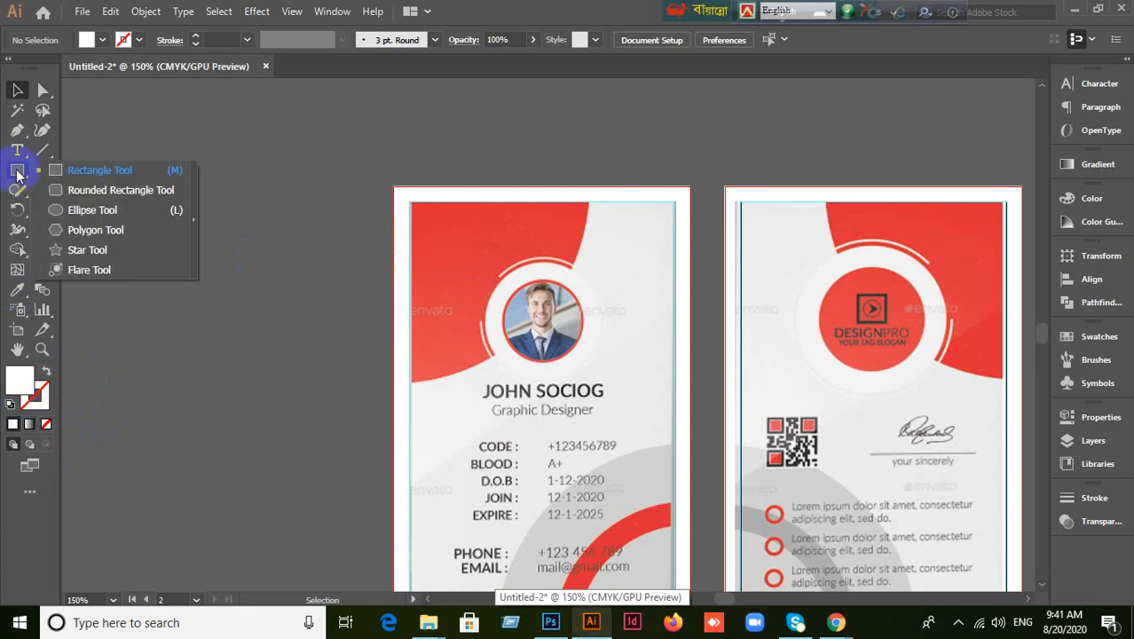
pyautogui.click(60, 209)
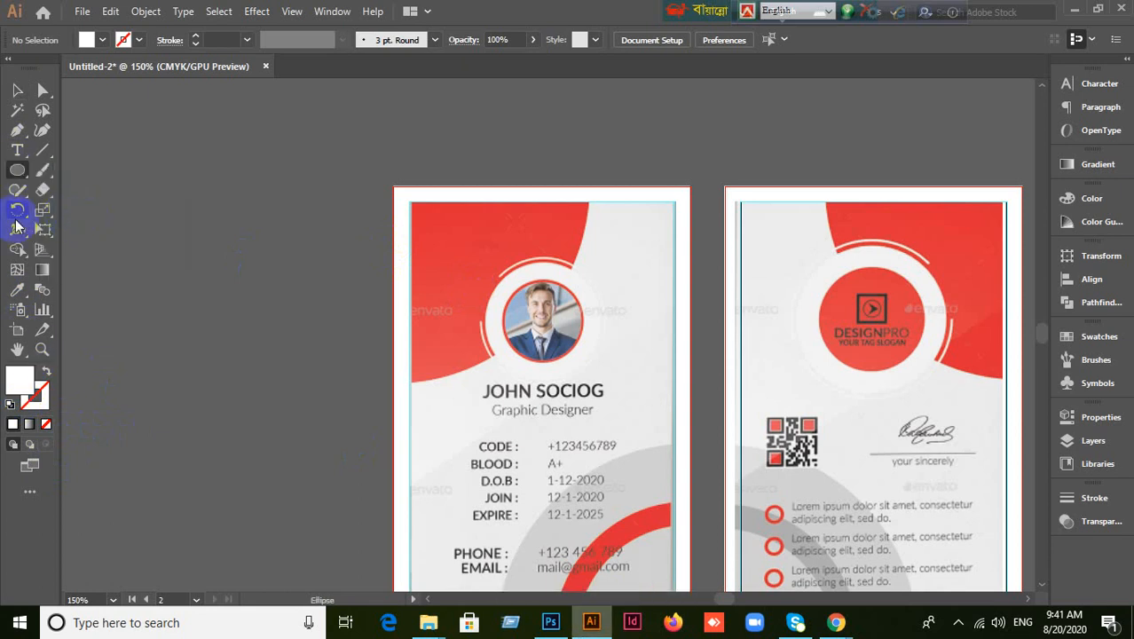
pyautogui.click(103, 41)
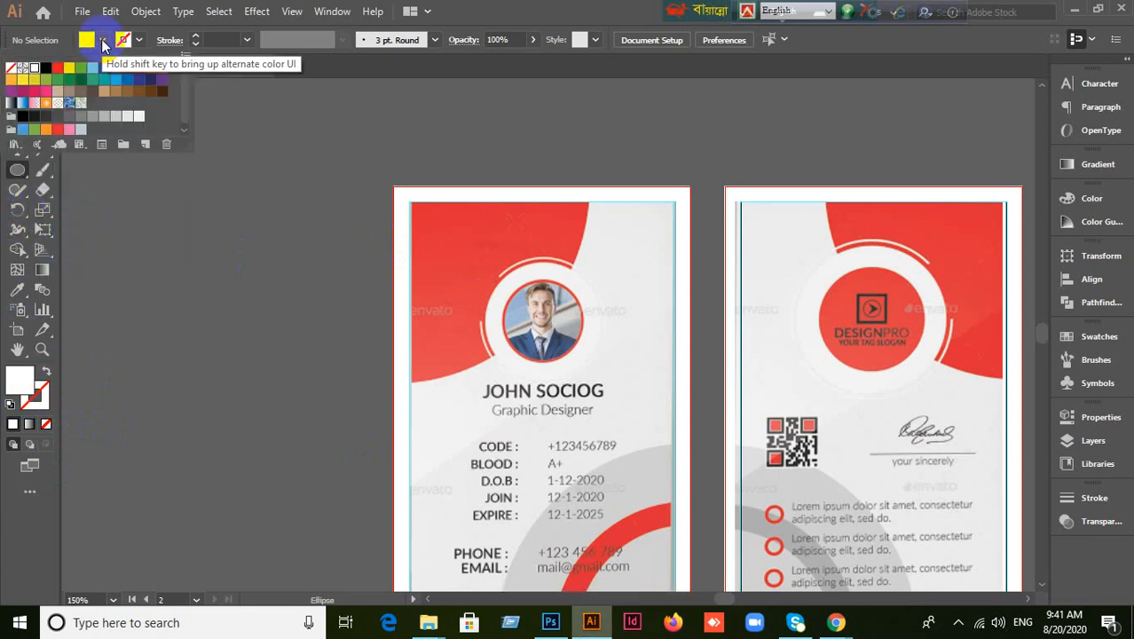
pyautogui.click(56, 68)
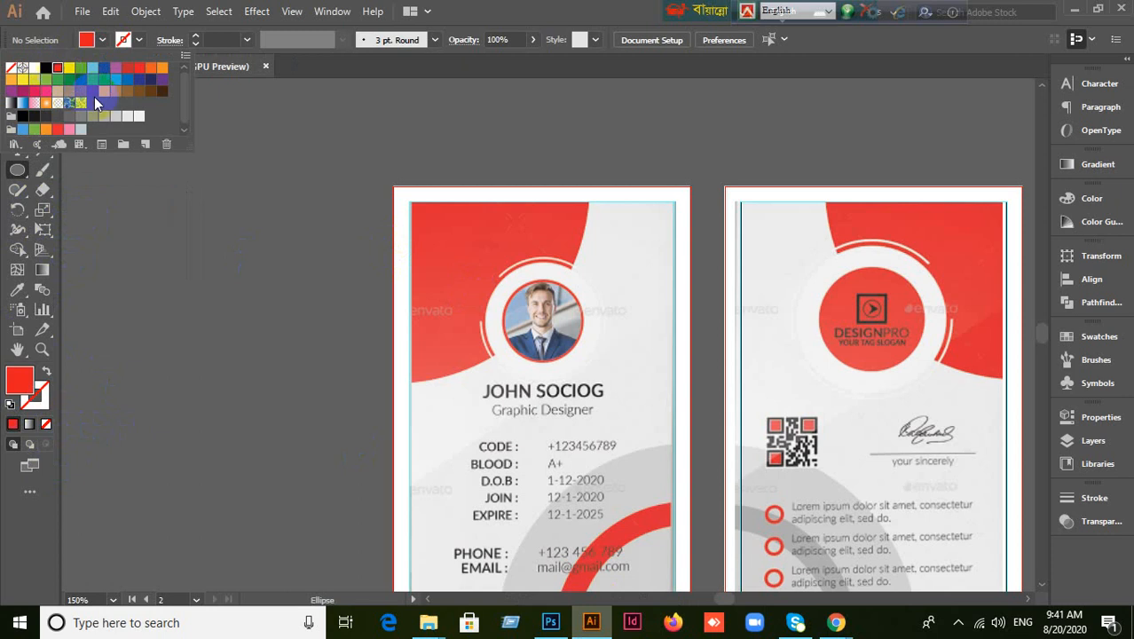
pyautogui.click(510, 8)
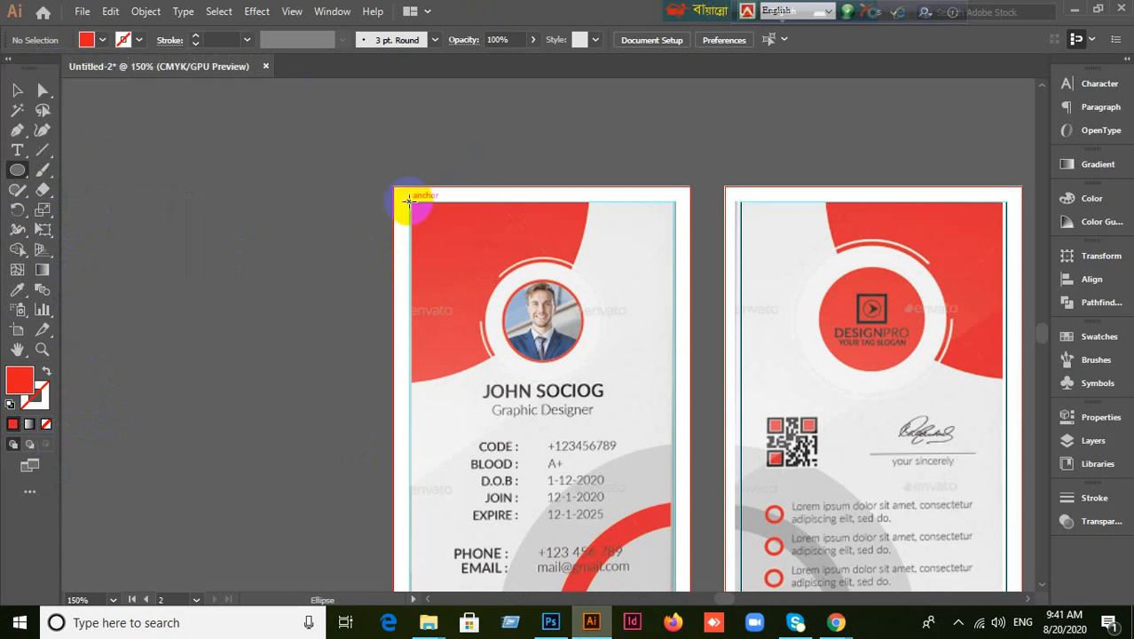
# Draw a circle about 2.04 in wide and move it onto empty canvas left of the cards.
pyautogui.moveTo(409, 201); pyautogui.dragTo(663, 429)
pyautogui.click(16, 89)
pyautogui.moveTo(550, 369); pyautogui.dragTo(303, 282)
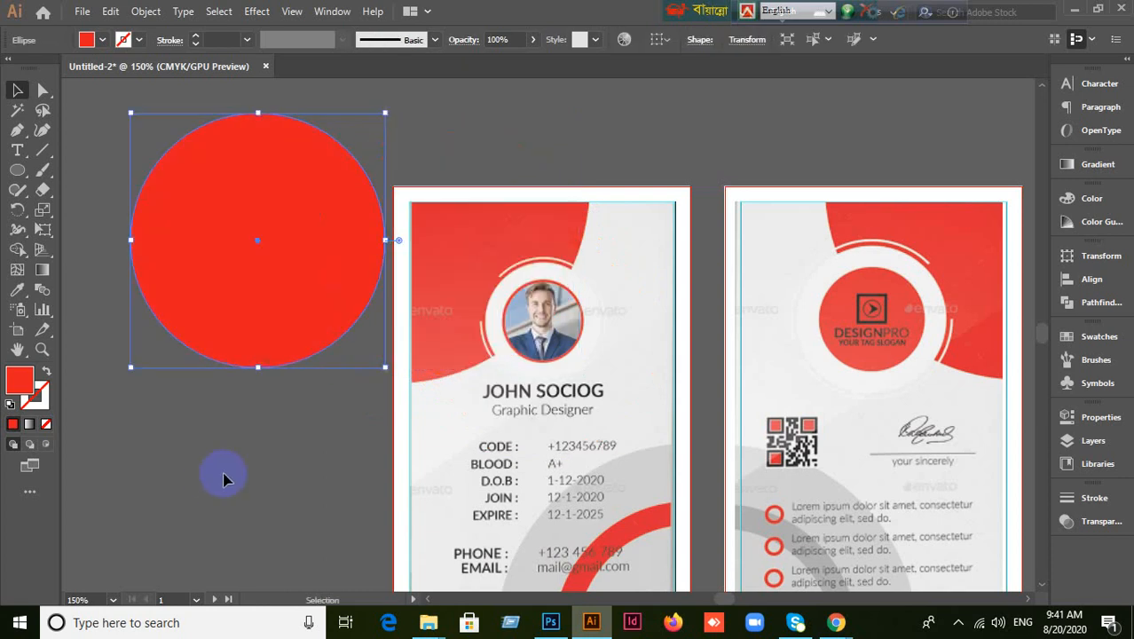
pyautogui.moveTo(274, 483); pyautogui.dragTo(425, 463)
pyautogui.moveTo(411, 330); pyautogui.dragTo(311, 369)
pyautogui.click(381, 510)
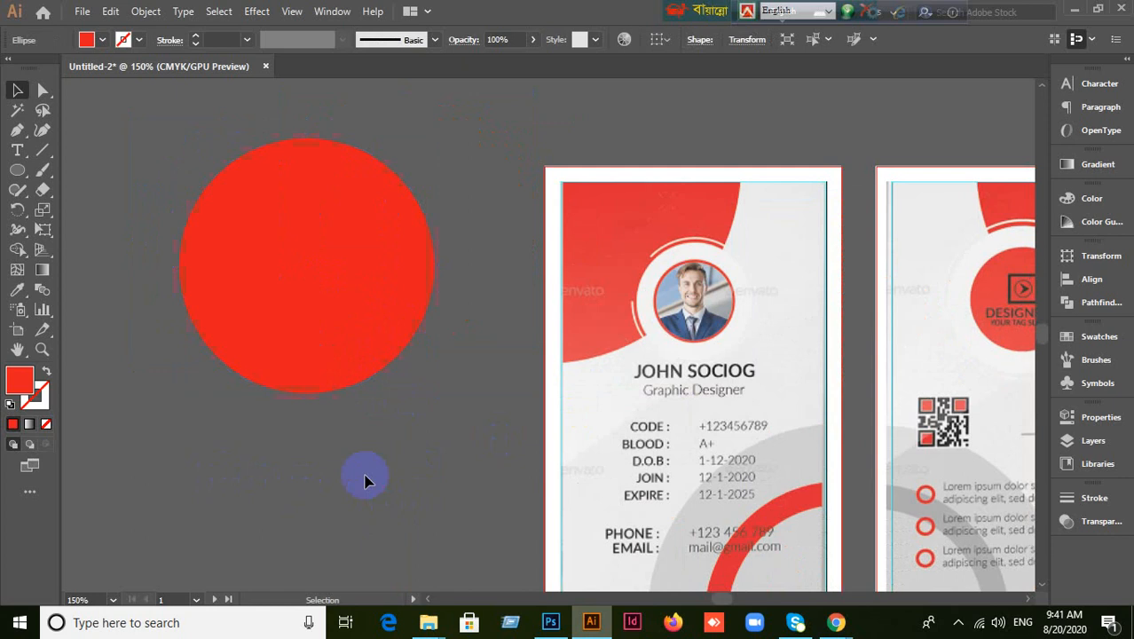
# Select the red circle, view its anchor points, and show rulers with Ctrl+R.
pyautogui.click(319, 382)
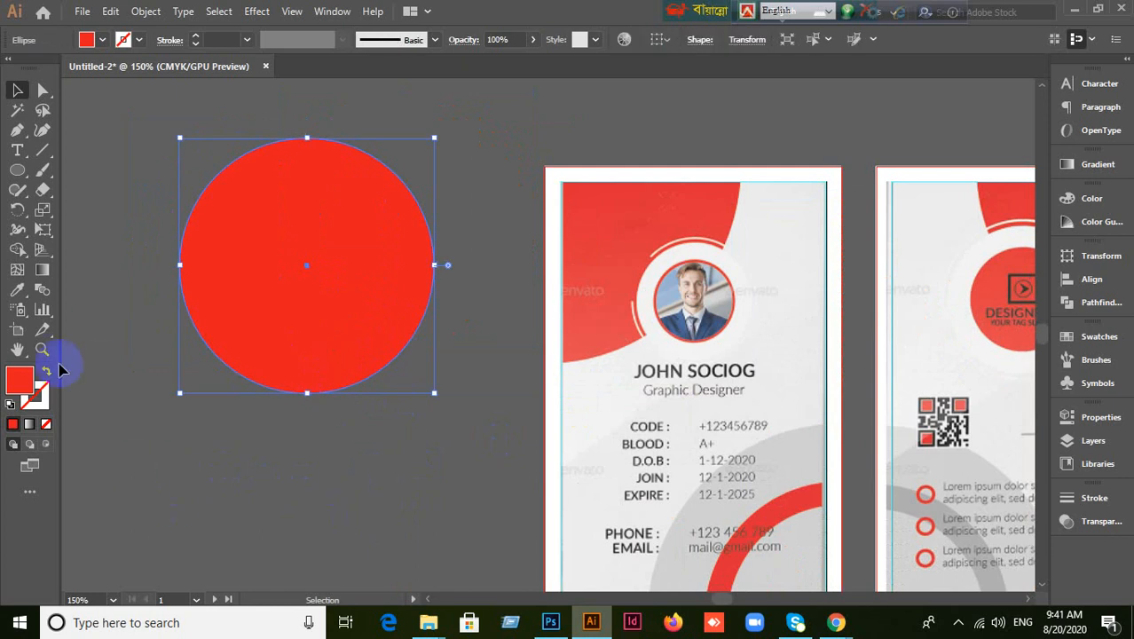
pyautogui.press('a')
pyautogui.hotkey('ctrl', 'r')
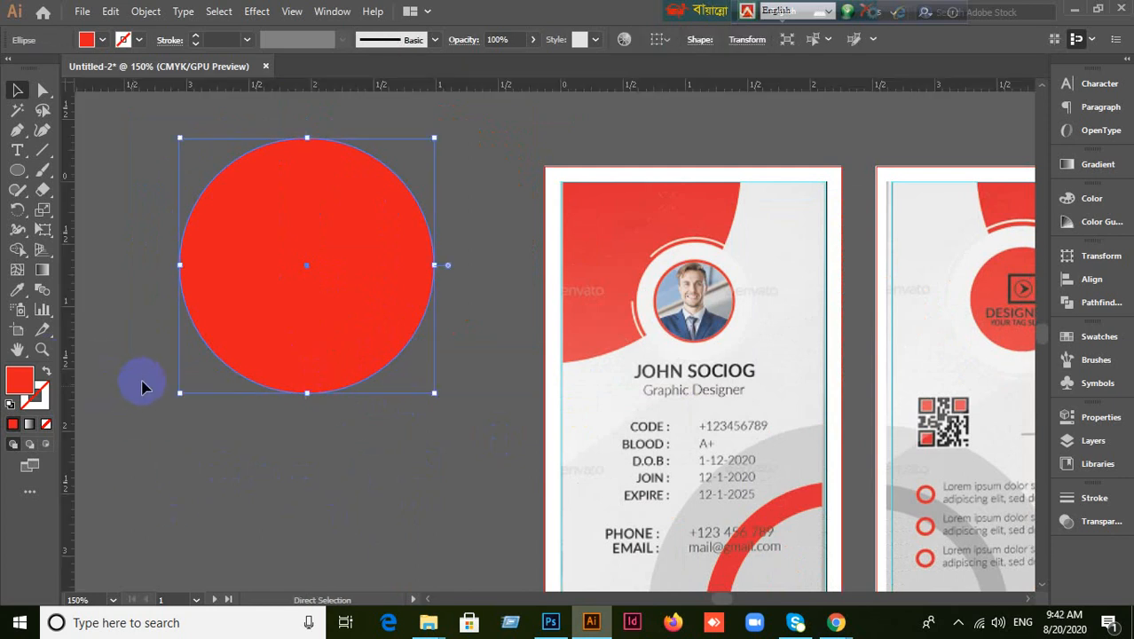
pyautogui.click(230, 368)
pyautogui.click(275, 318)
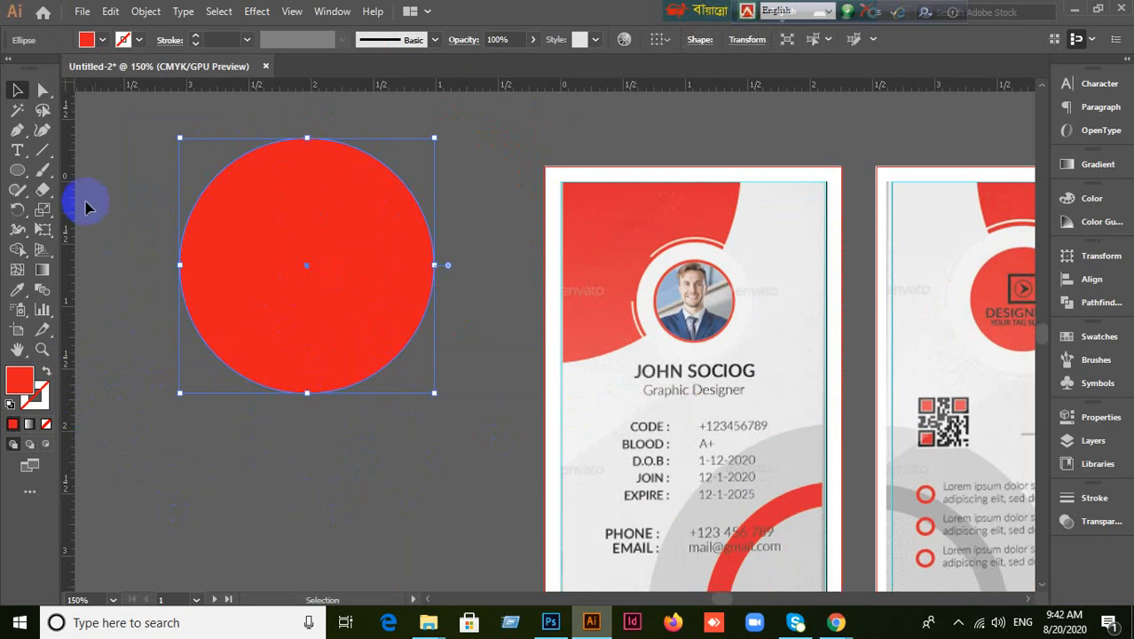
pyautogui.click(49, 151)
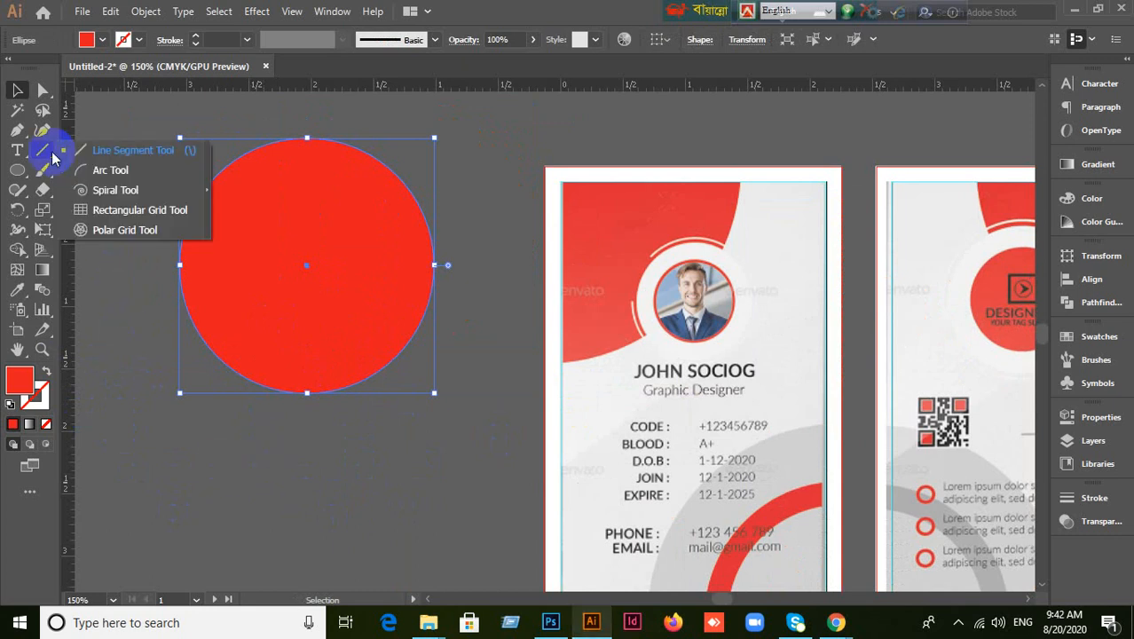
pyautogui.click(324, 527)
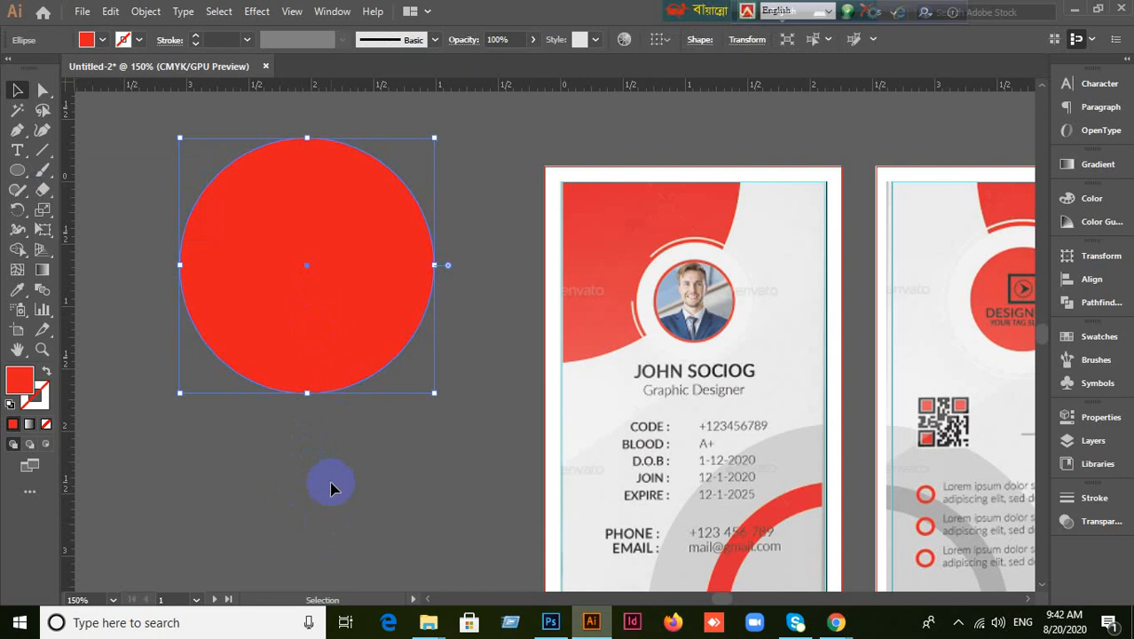
# Draw a vertical line down through the circle's centre with the Line Segment Tool.
pyautogui.moveTo(44, 163); pyautogui.dragTo(86, 158)
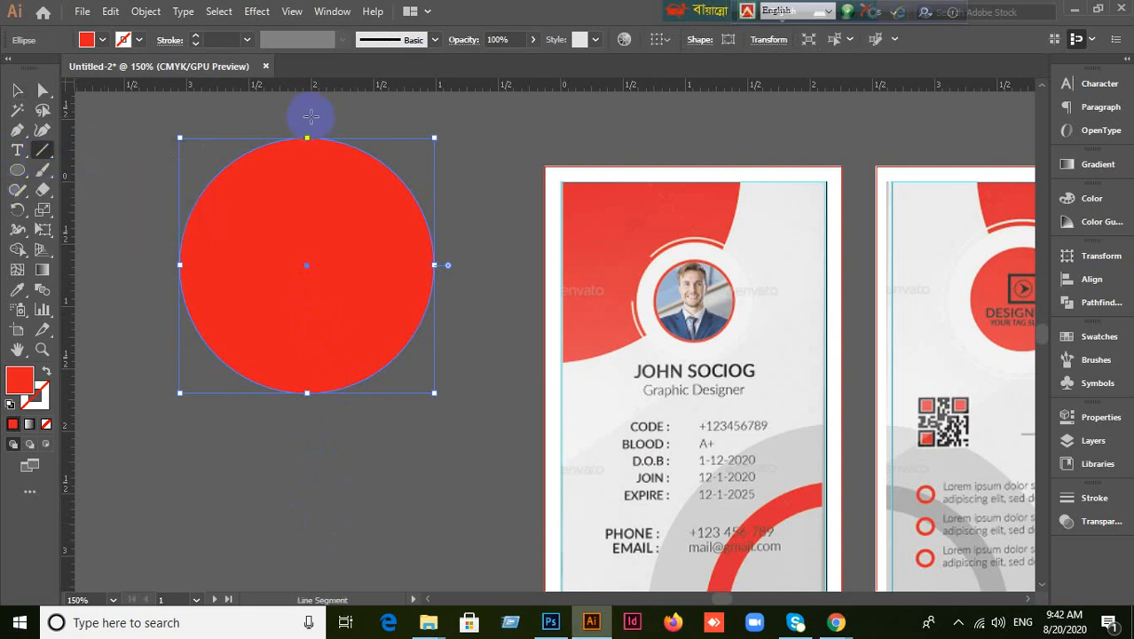
pyautogui.moveTo(306, 116); pyautogui.dragTo(307, 442)
pyautogui.click(17, 90)
# Draw a horizontal line across the circle's centre, then marquee-select the circle and both lines.
pyautogui.click(259, 253)
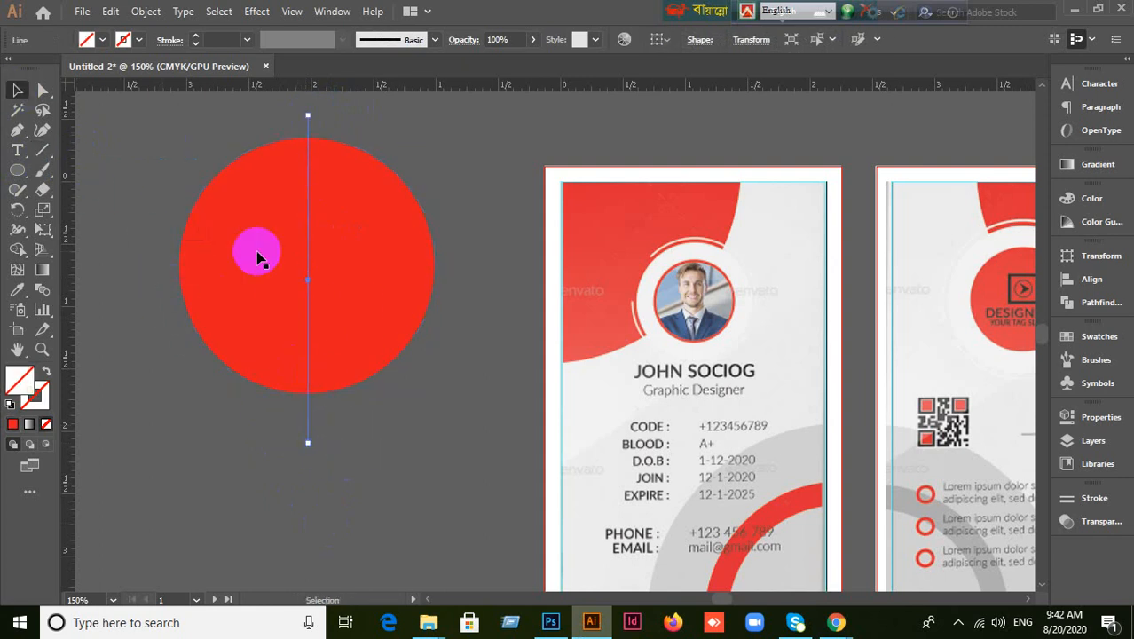
pyautogui.moveTo(50, 155); pyautogui.dragTo(97, 153)
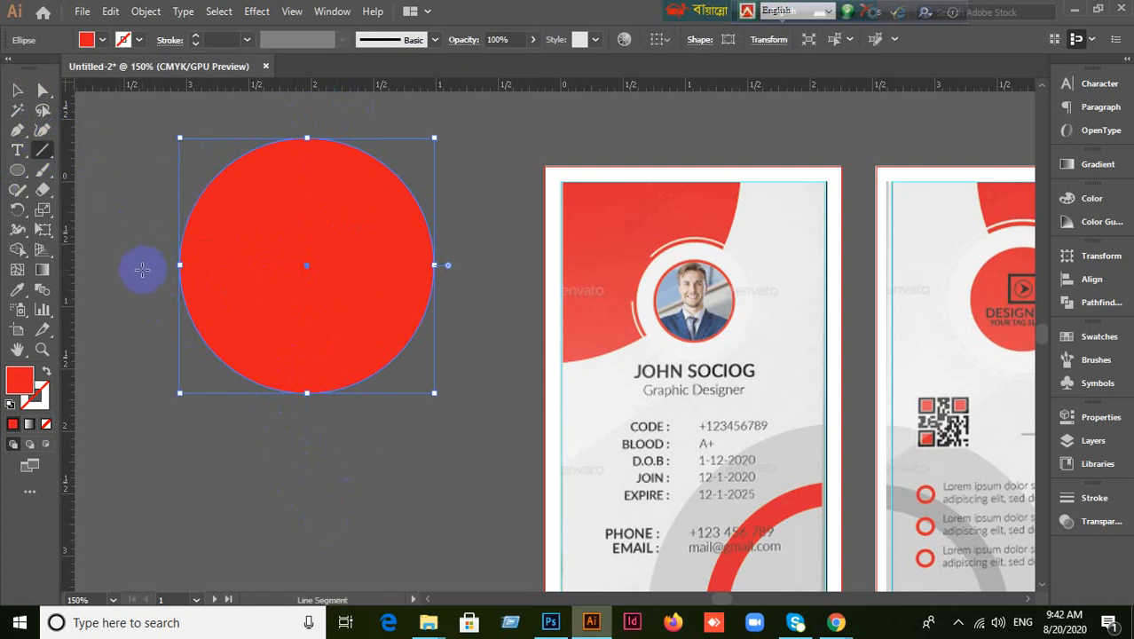
pyautogui.moveTo(140, 263); pyautogui.dragTo(479, 264)
pyautogui.click(16, 90)
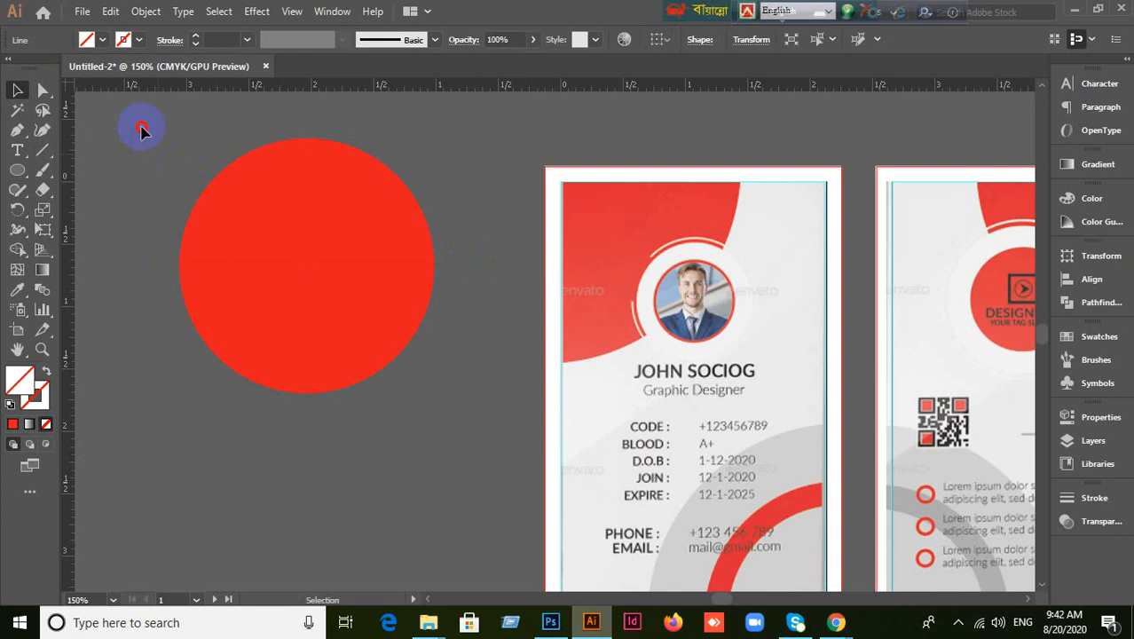
pyautogui.moveTo(142, 130); pyautogui.dragTo(384, 406)
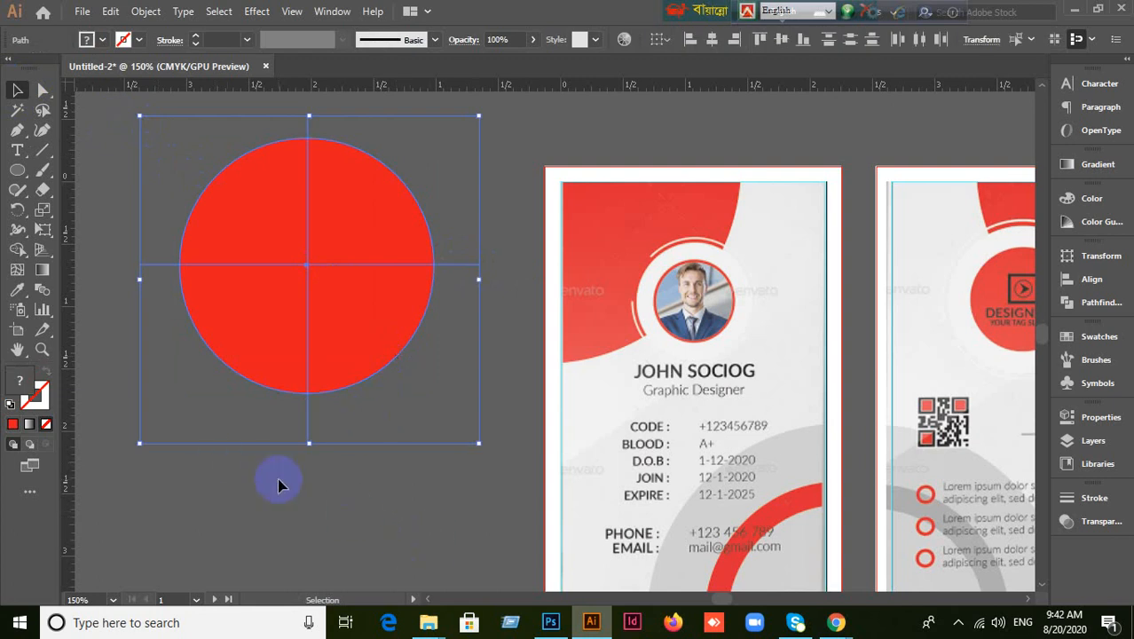
# With the Shape Builder tool, delete three quarters of the red circle, keeping only the lower-right quarter.
pyautogui.click(18, 233)
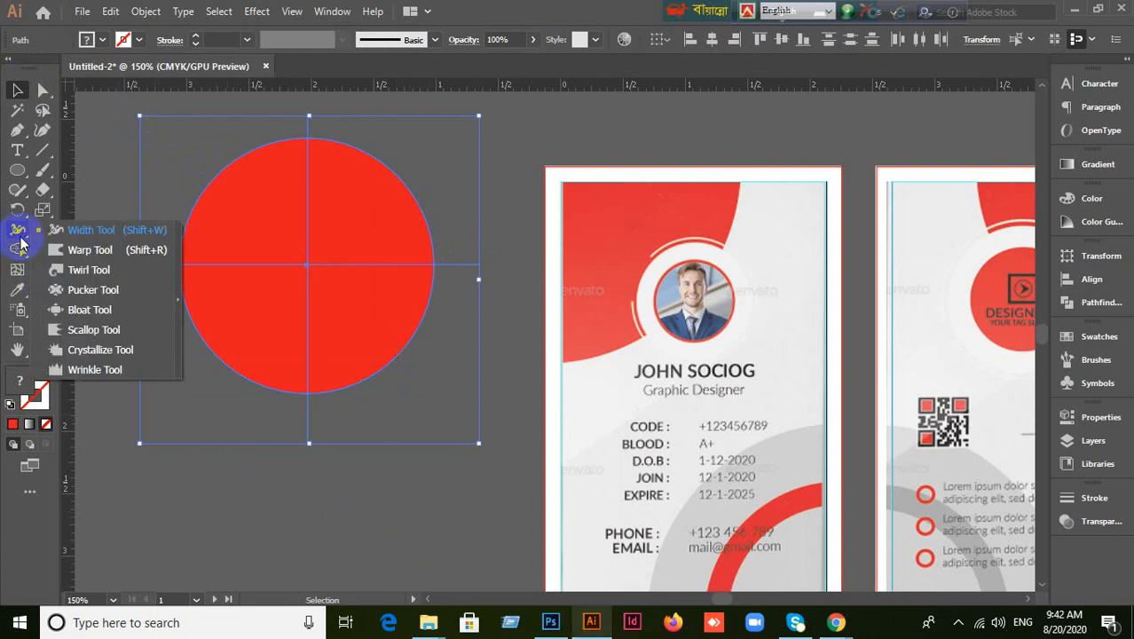
pyautogui.click(17, 249)
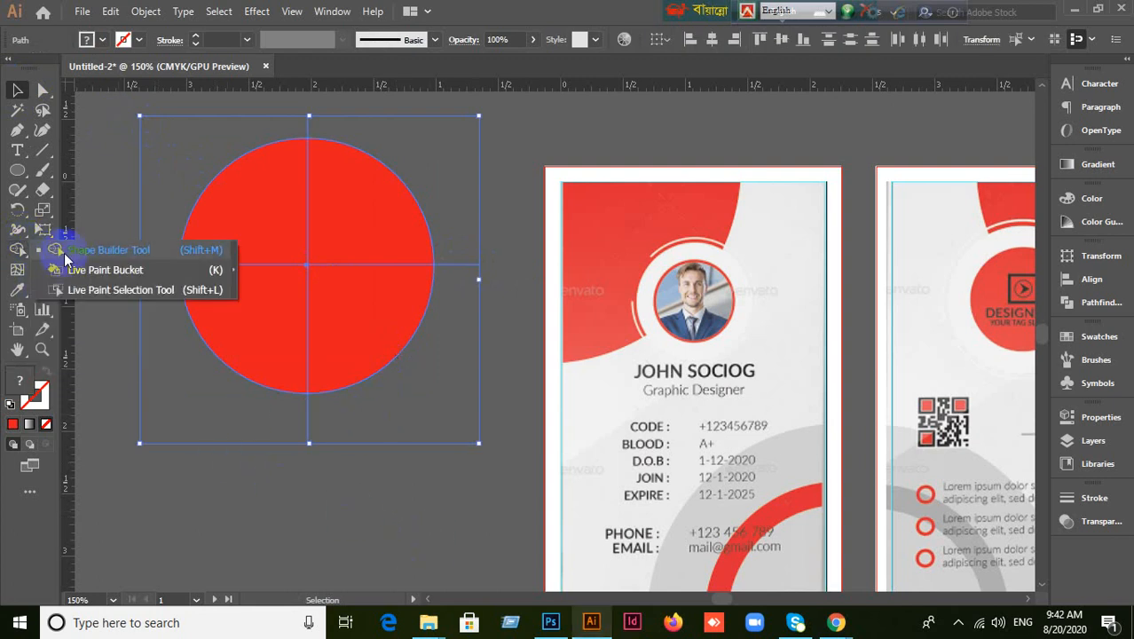
pyautogui.click(66, 251)
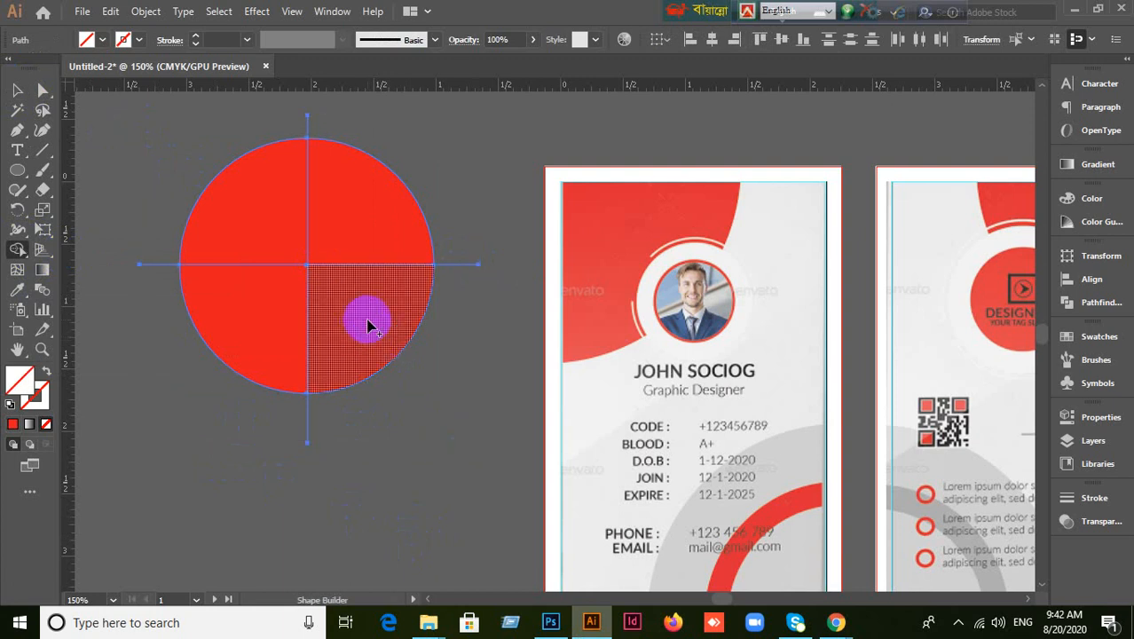
pyautogui.keyDown('alt'); pyautogui.click(367, 325); pyautogui.keyUp('alt')
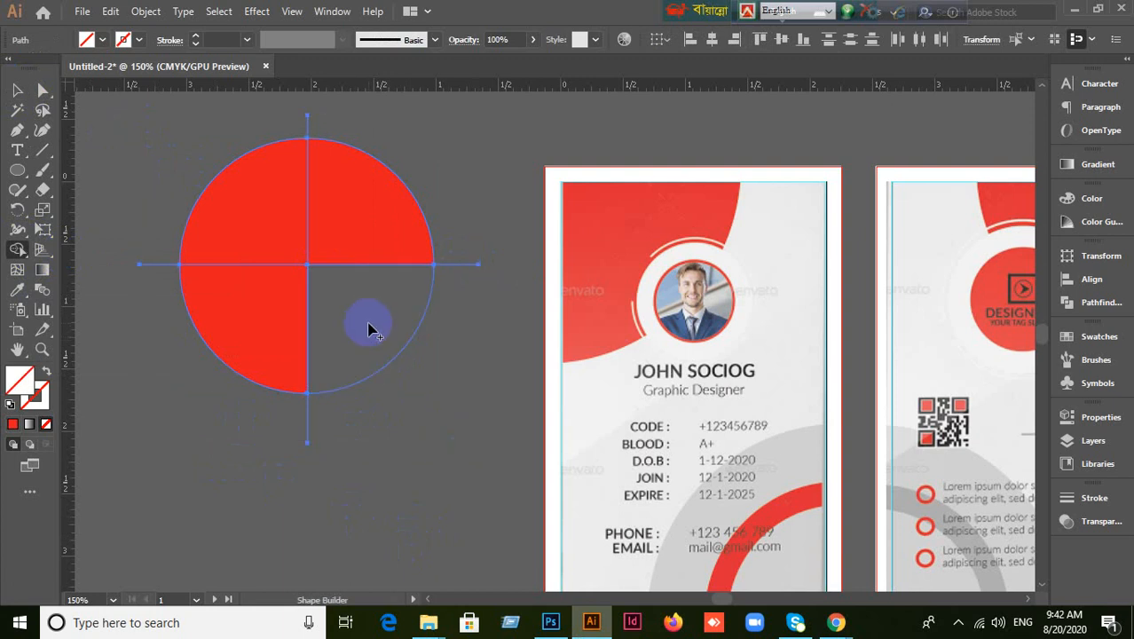
pyautogui.hotkey('ctrl', 'z')
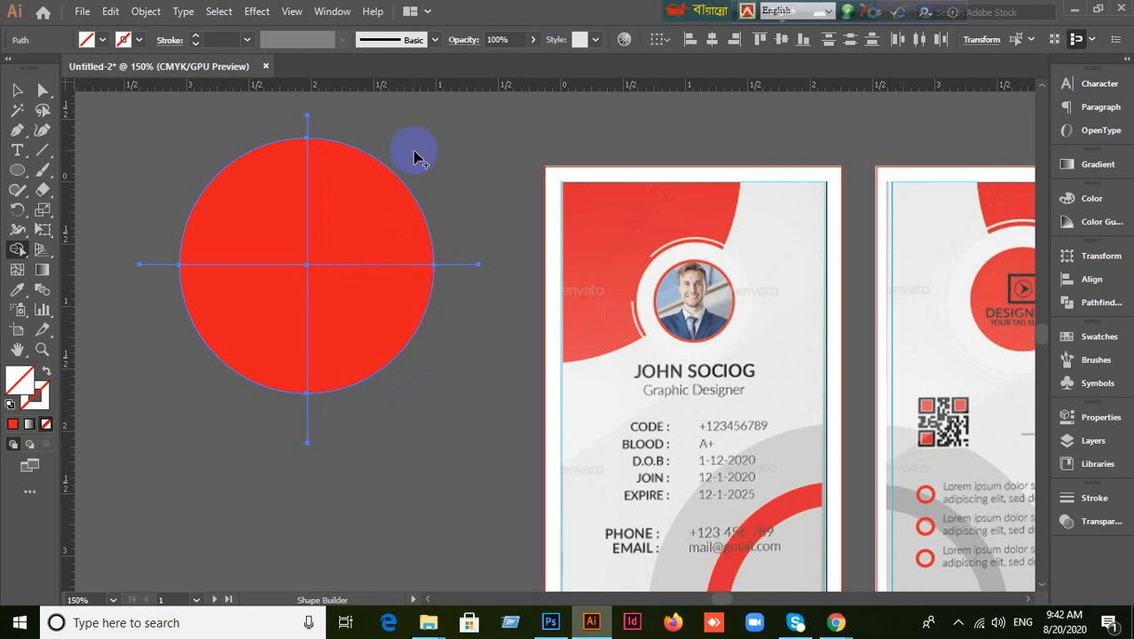
pyautogui.moveTo(403, 172)
pyautogui.mouseDown()
pyautogui.moveTo(303, 192)
pyautogui.moveTo(266, 230)
pyautogui.moveTo(244, 334)
pyautogui.mouseUp()
pyautogui.hotkey('ctrl', 'z')
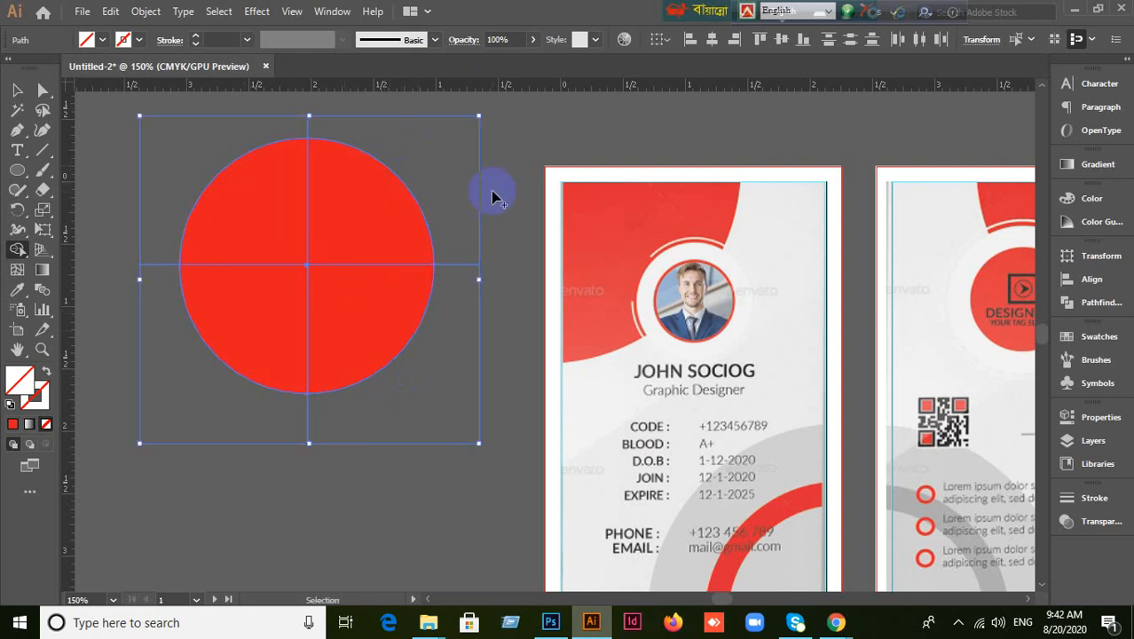
pyautogui.moveTo(432, 152)
pyautogui.mouseDown()
pyautogui.moveTo(278, 235)
pyautogui.moveTo(233, 309)
pyautogui.moveTo(194, 319)
pyautogui.mouseUp()
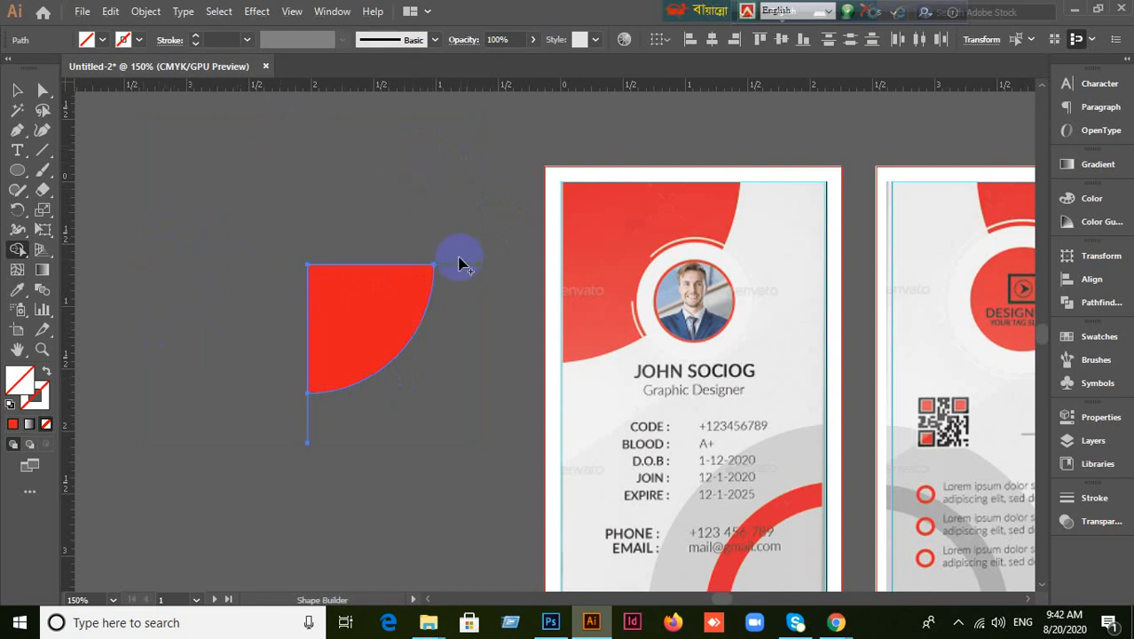
pyautogui.moveTo(371, 449); pyautogui.dragTo(373, 450)
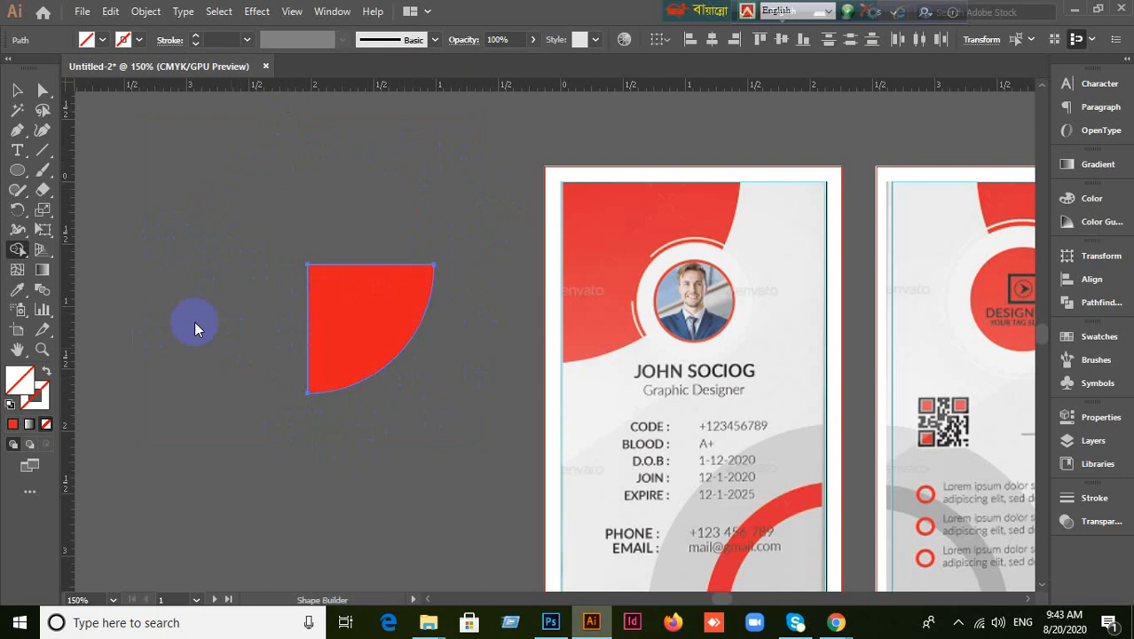
# Move the remaining quarter-circle onto the front card's top-left corner.
pyautogui.click(22, 92)
pyautogui.click(100, 241)
pyautogui.moveTo(355, 383); pyautogui.dragTo(620, 267)
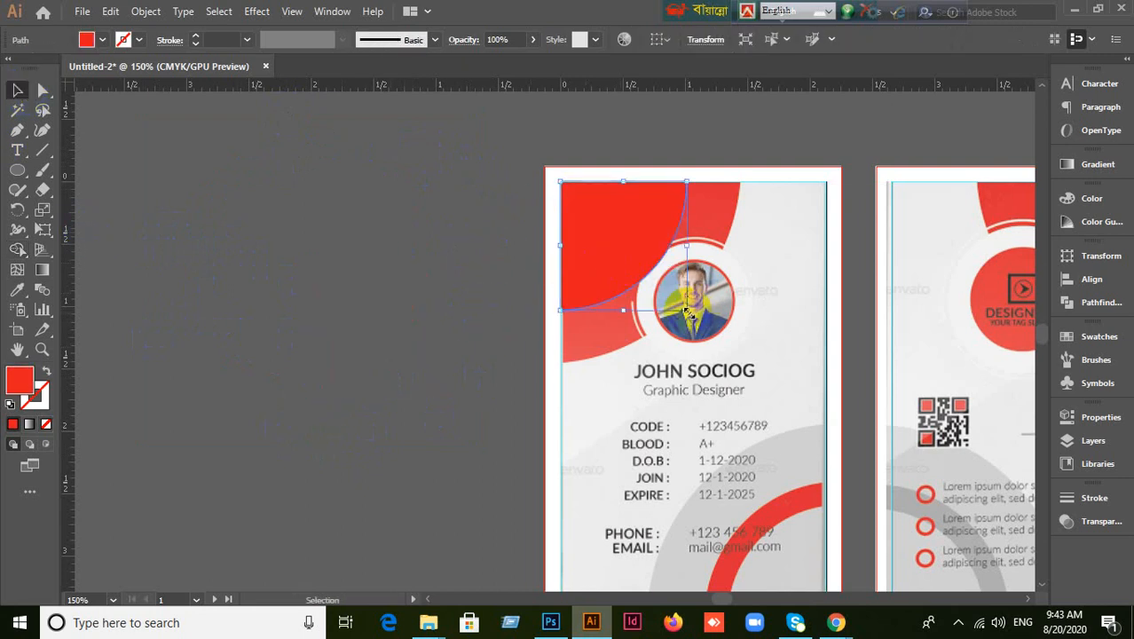
# Enlarge the quarter-circle to cover the front card's top-left corner.
pyautogui.moveTo(687, 311); pyautogui.dragTo(768, 360)
pyautogui.click(293, 291)
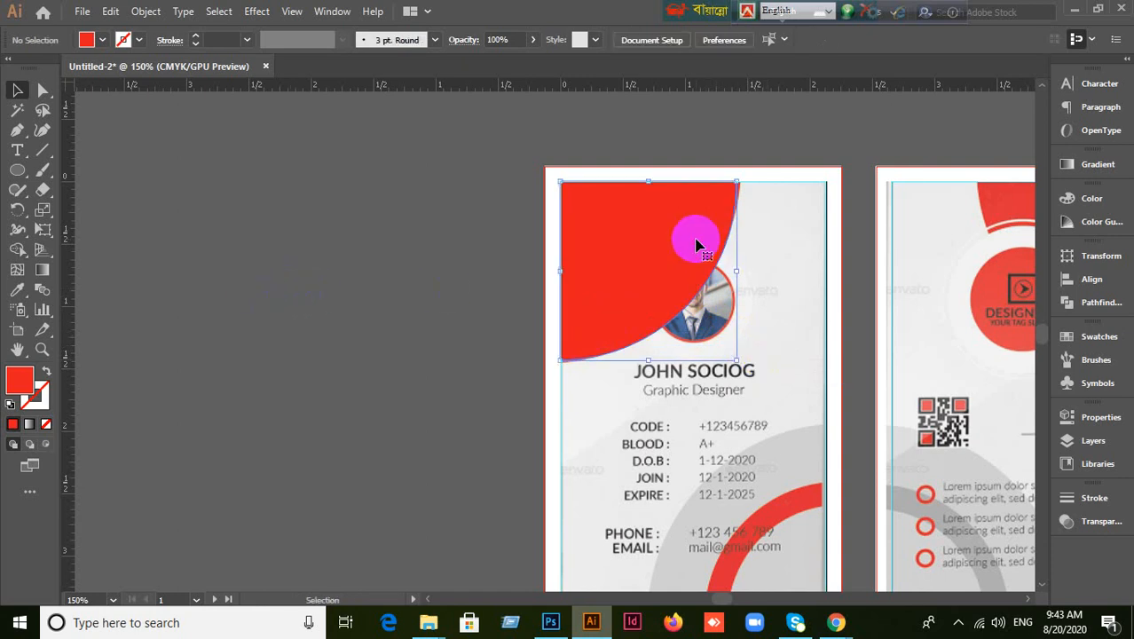
pyautogui.click(696, 242)
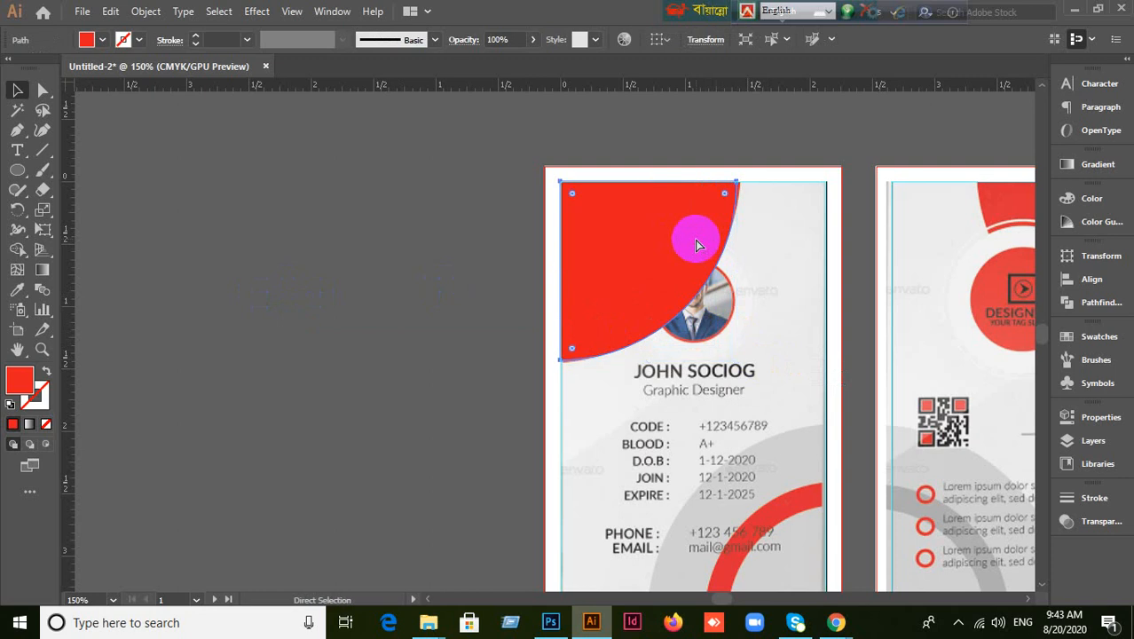
# Hide and show the quarter-circle to compare with the original, then remove it and zoom in.
pyautogui.hotkey('ctrl', '3')
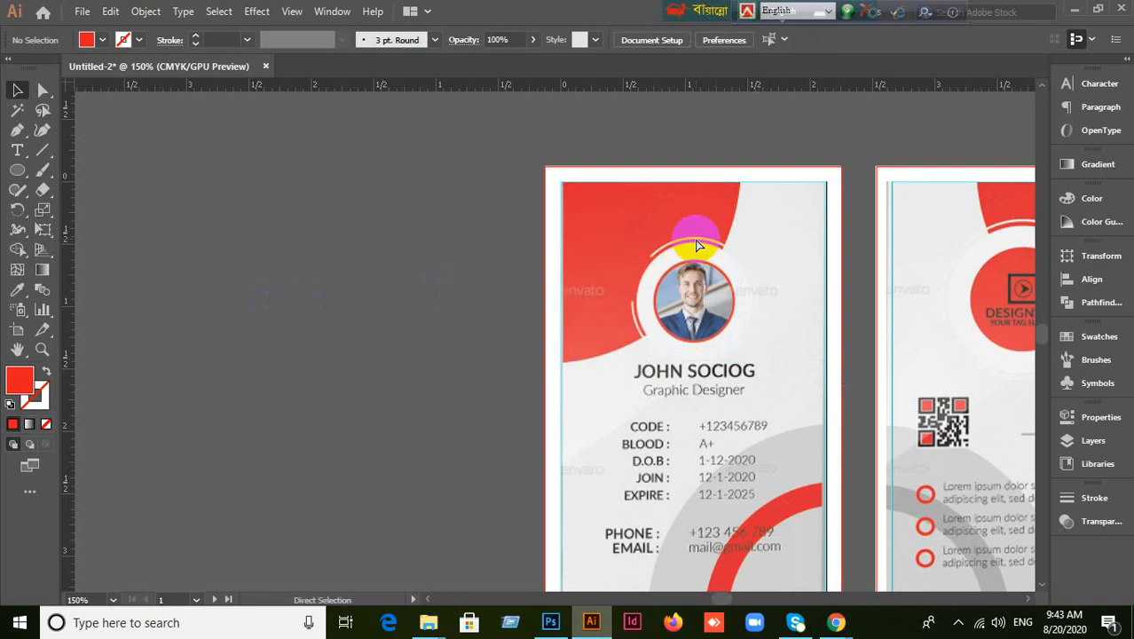
pyautogui.hotkey('ctrl', 'alt', '3')
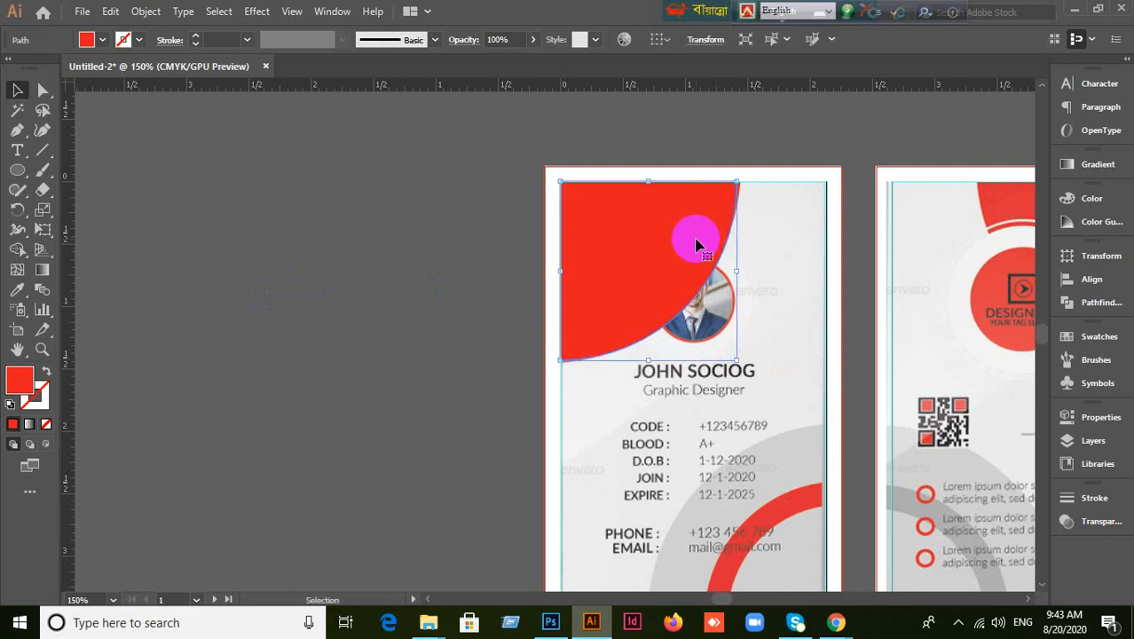
pyautogui.press('Delete')
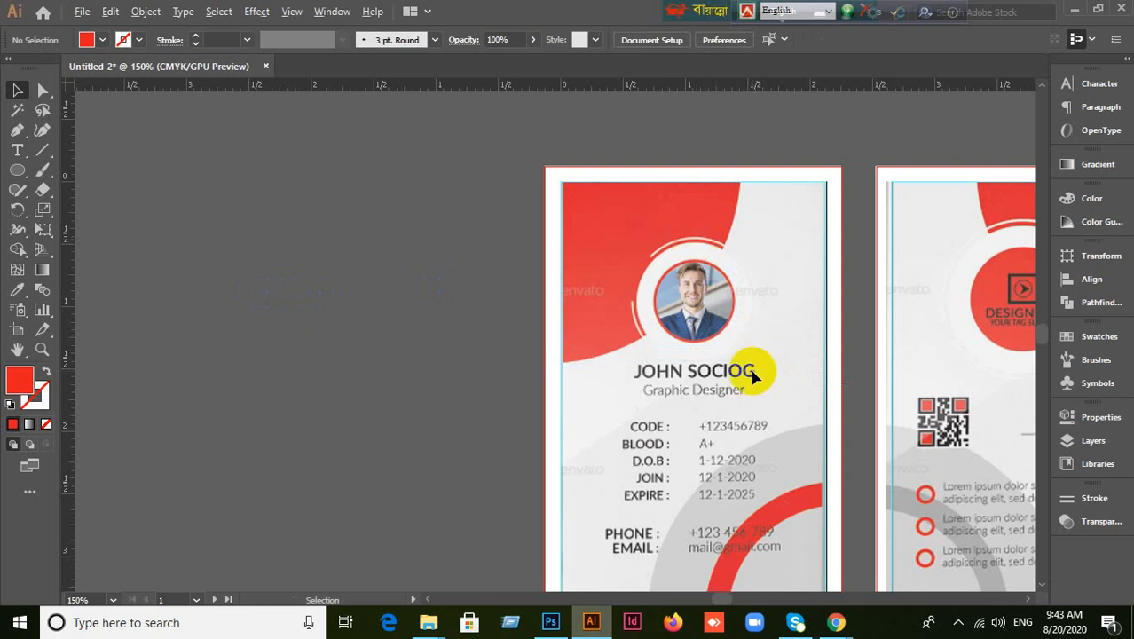
pyautogui.scroll(1, 754, 372)
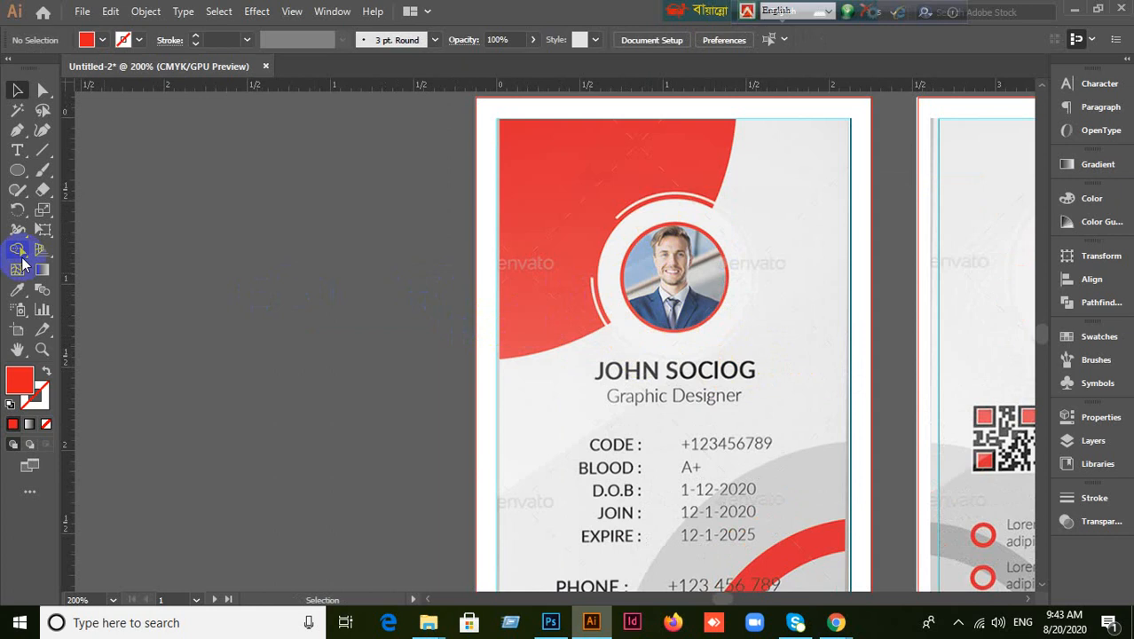
# Draw a red circle with the Ellipse tool matching the photo frame.
pyautogui.click(17, 169)
pyautogui.click(69, 211)
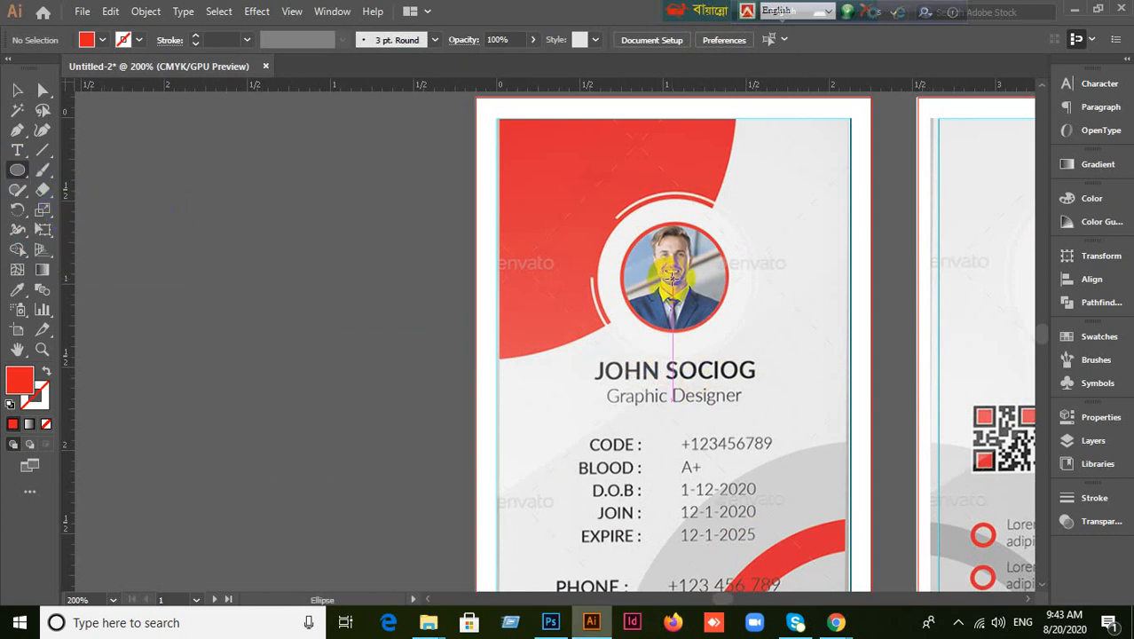
pyautogui.moveTo(674, 278); pyautogui.dragTo(759, 341)
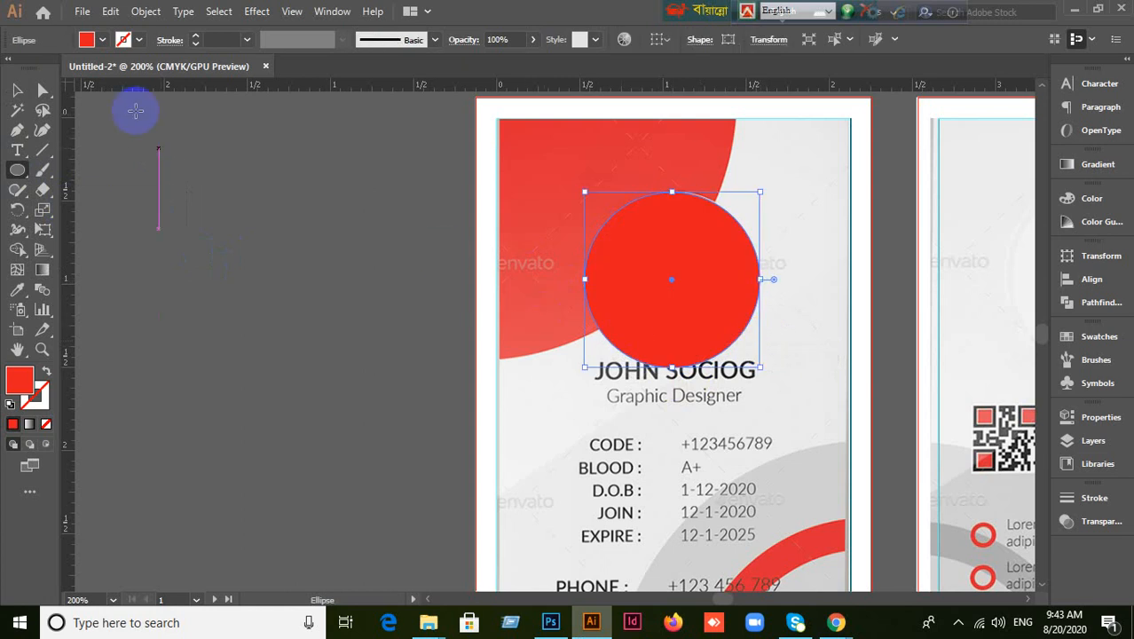
# Move the circle left of the cards and add a smaller 0.92 in concentric copy inside it.
pyautogui.click(16, 90)
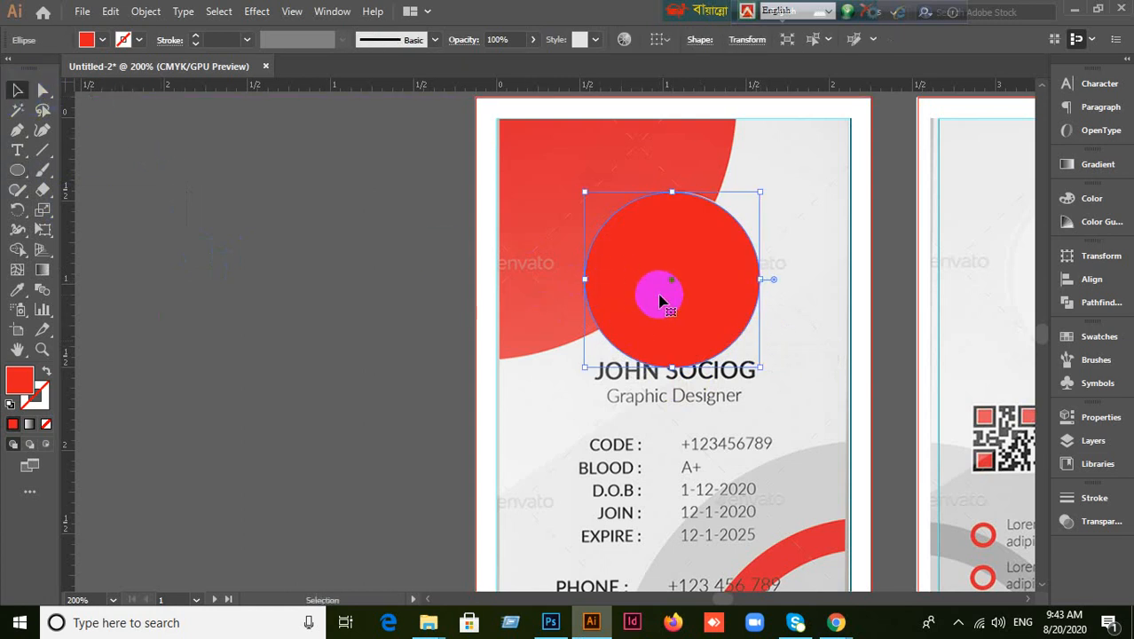
pyautogui.moveTo(659, 301); pyautogui.dragTo(417, 299)
pyautogui.press('ctrl')
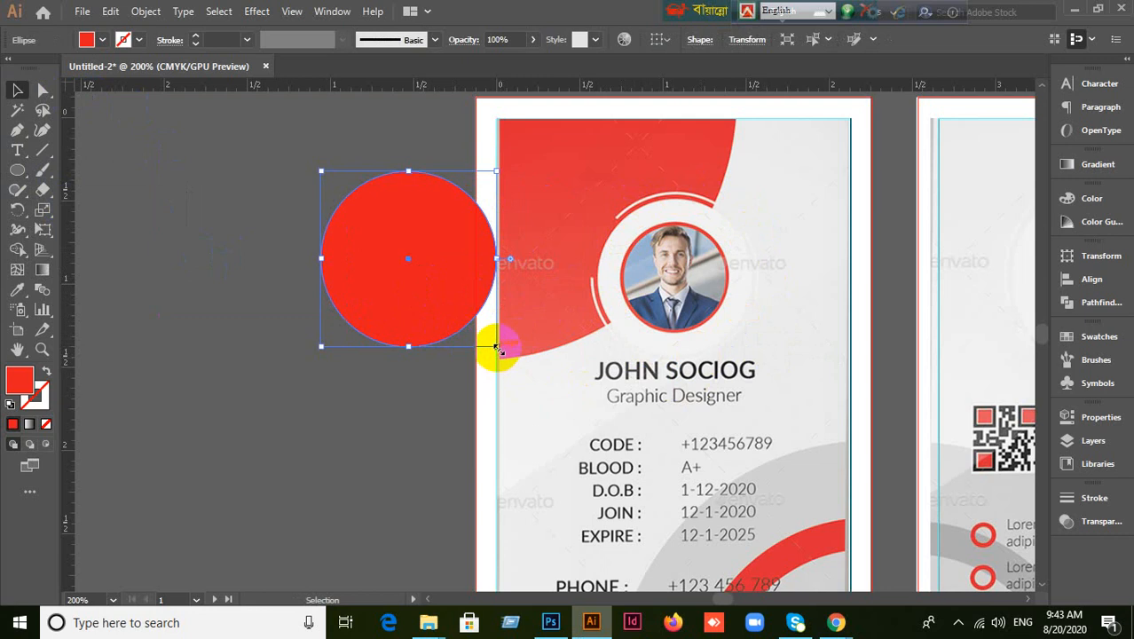
pyautogui.moveTo(497, 346)
pyautogui.mouseDown()
pyautogui.moveTo(493, 329)
pyautogui.moveTo(500, 339)
pyautogui.mouseUp()
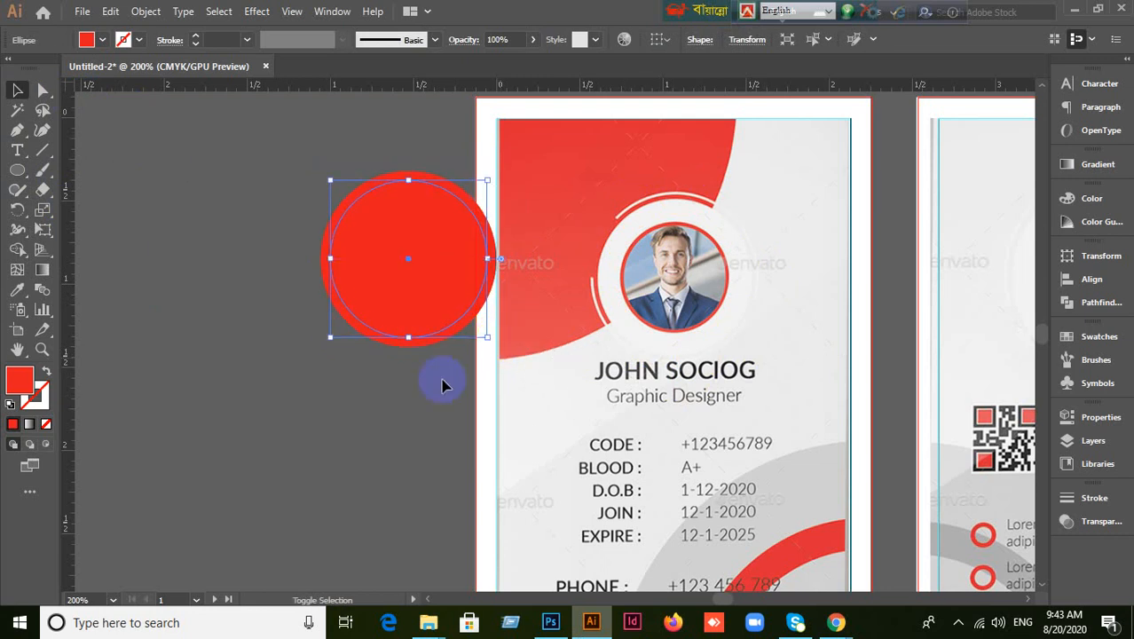
# Fill the inner circle with white from the Swatches panel, undoing an accidental white outline first.
pyautogui.moveTo(20, 380); pyautogui.dragTo(361, 251)
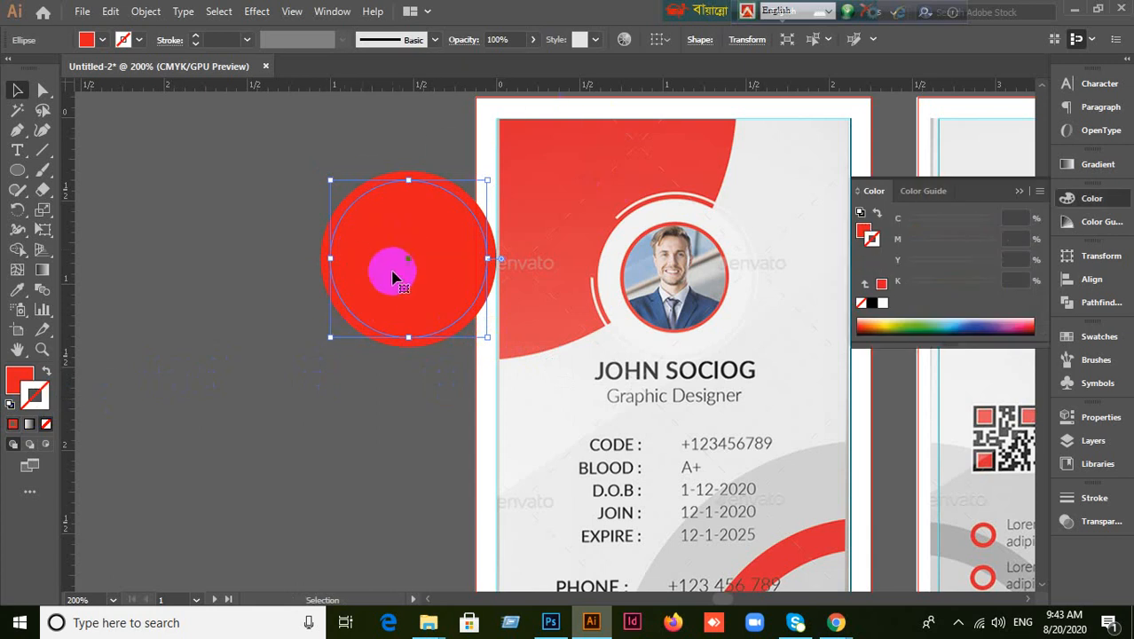
pyautogui.click(1094, 341)
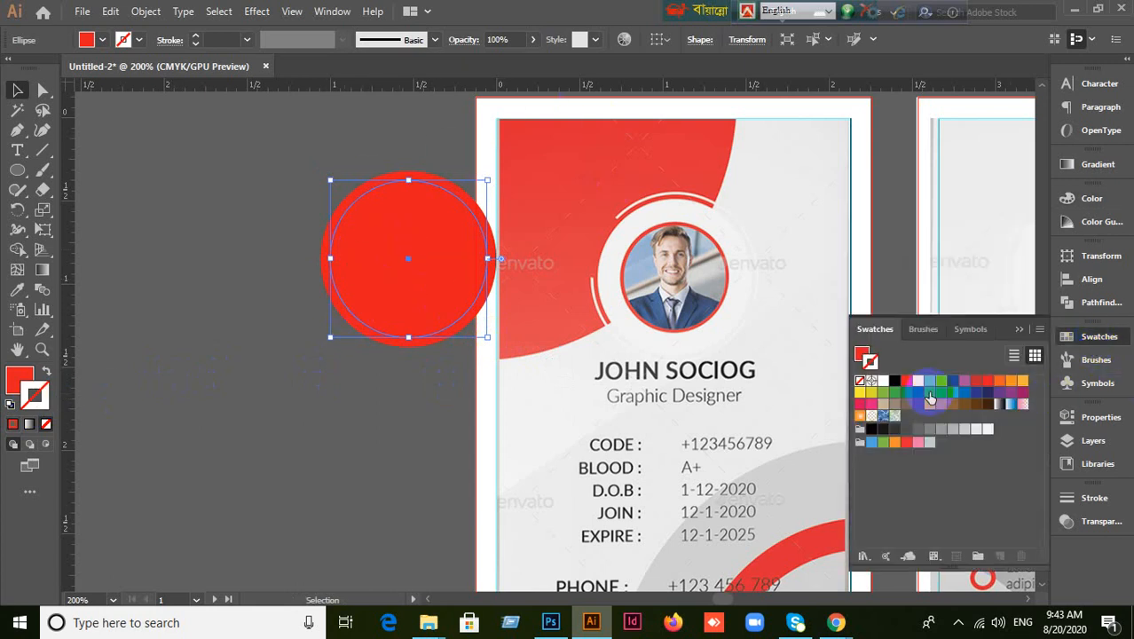
pyautogui.click(884, 381)
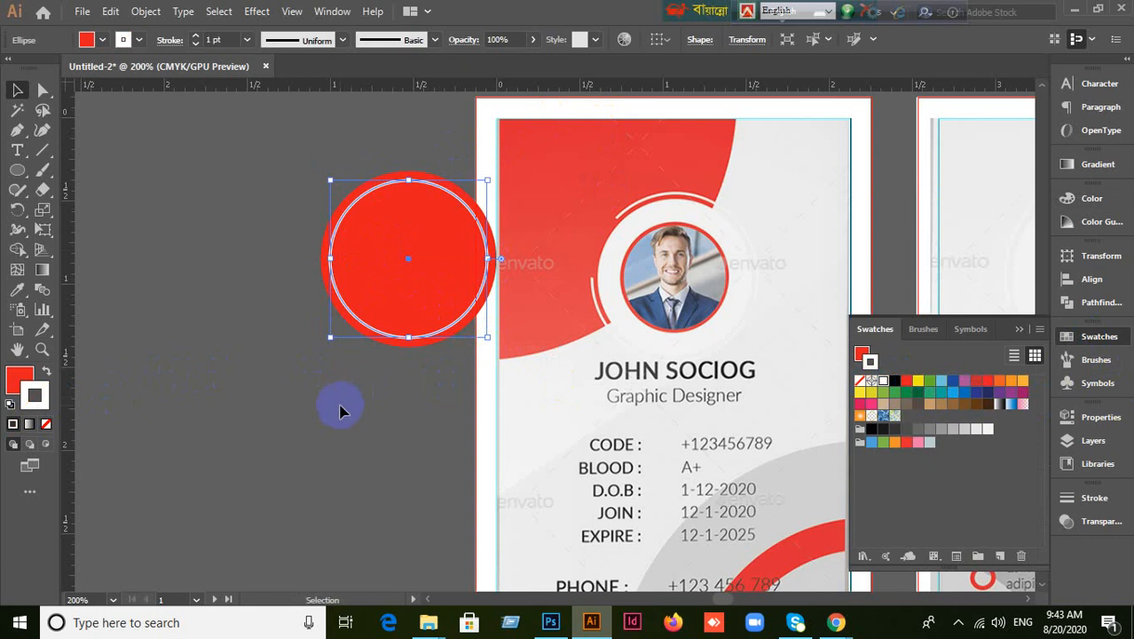
pyautogui.hotkey('ctrl', 'z')
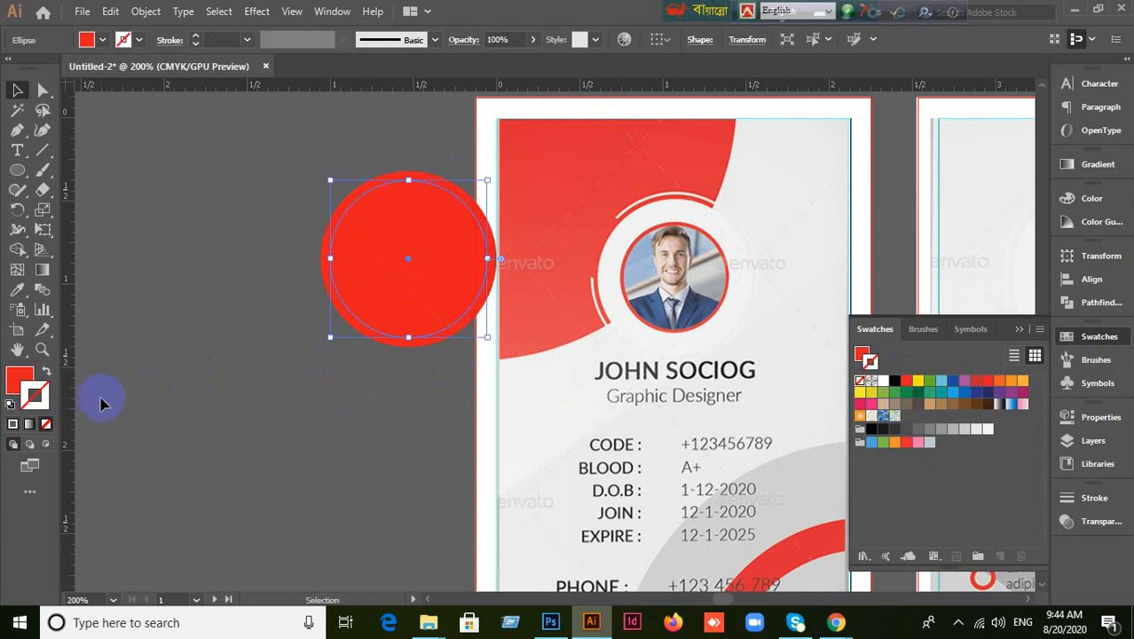
pyautogui.click(14, 374)
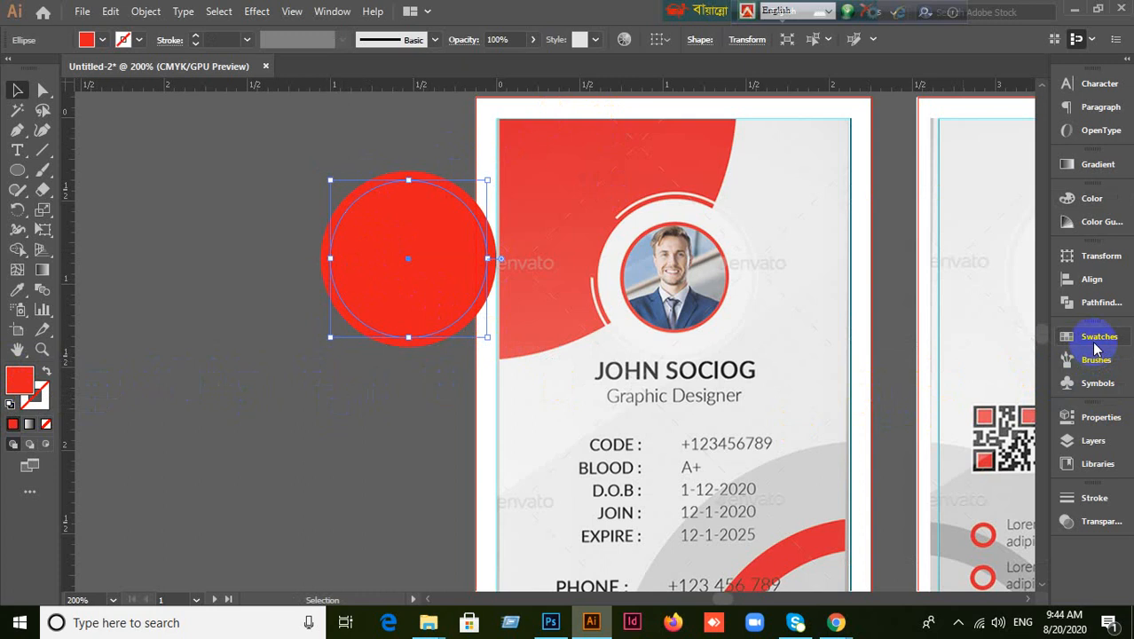
pyautogui.click(1090, 338)
pyautogui.click(883, 383)
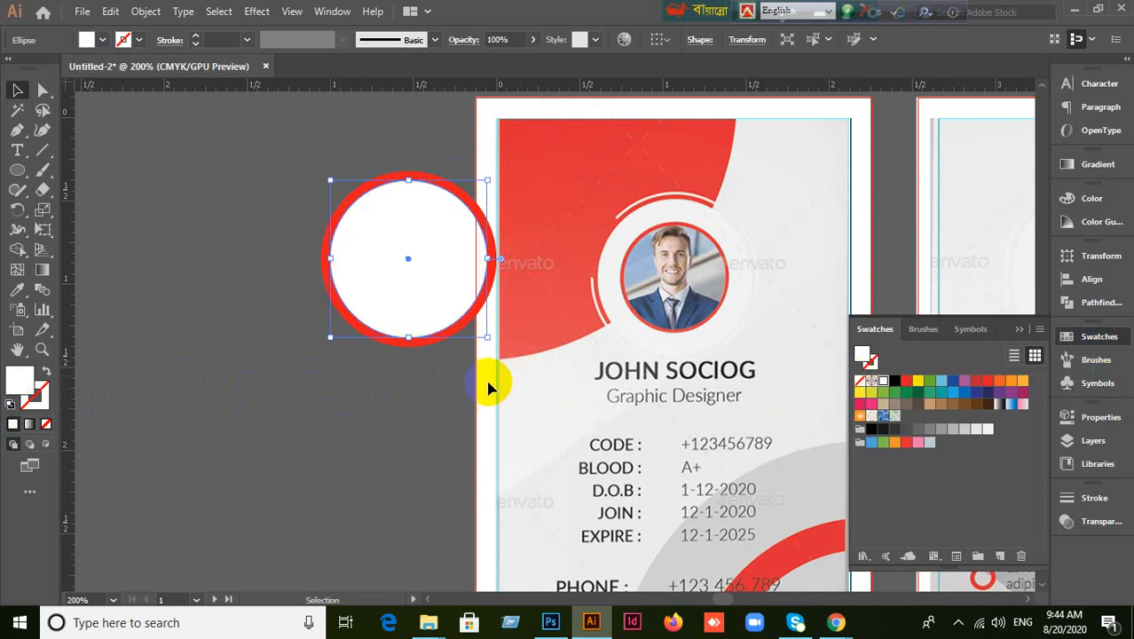
pyautogui.click(261, 398)
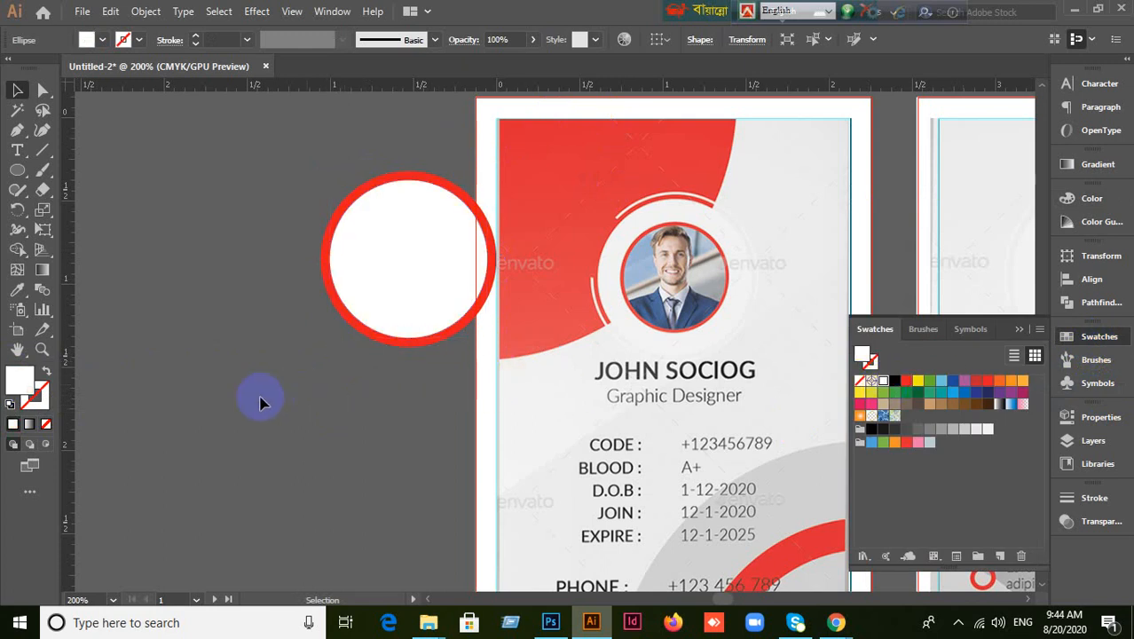
pyautogui.click(426, 344)
pyautogui.click(385, 395)
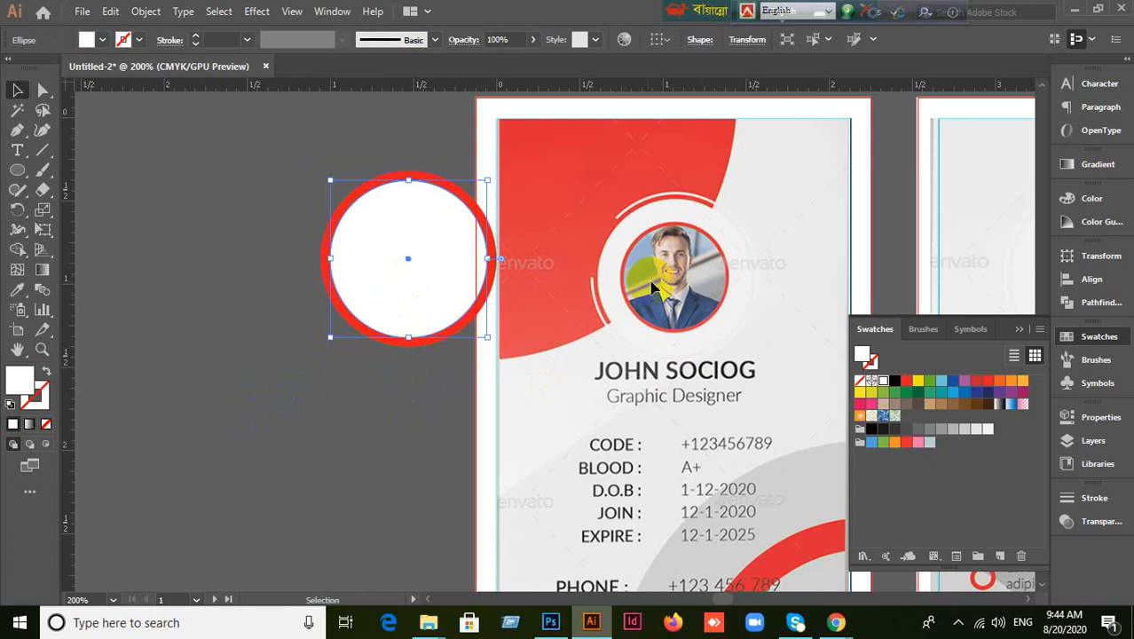
pyautogui.press('a')
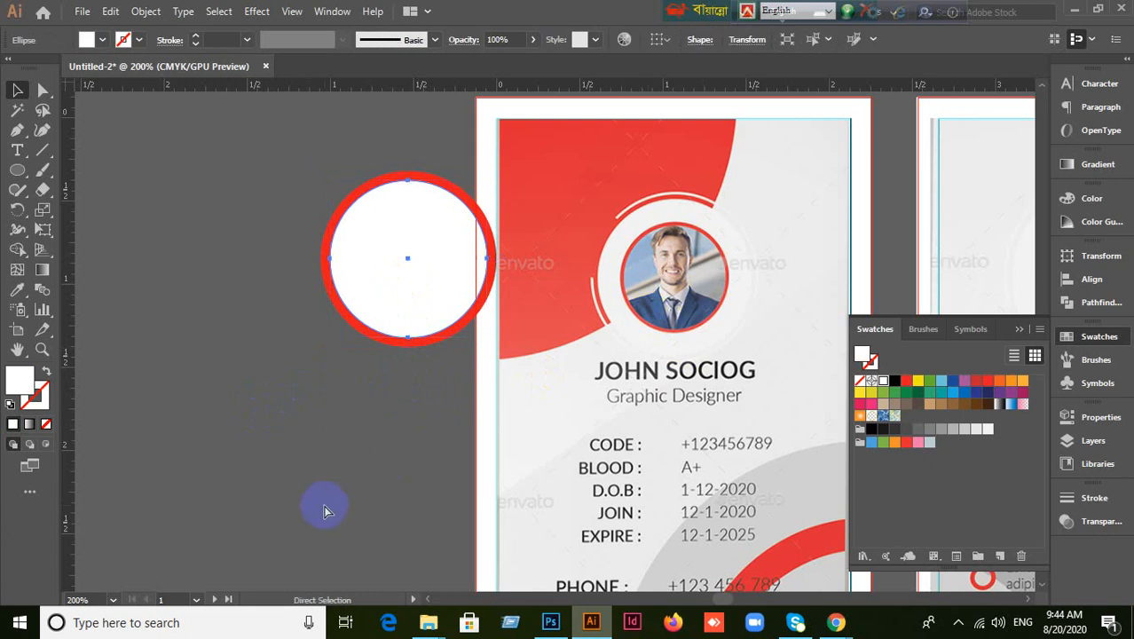
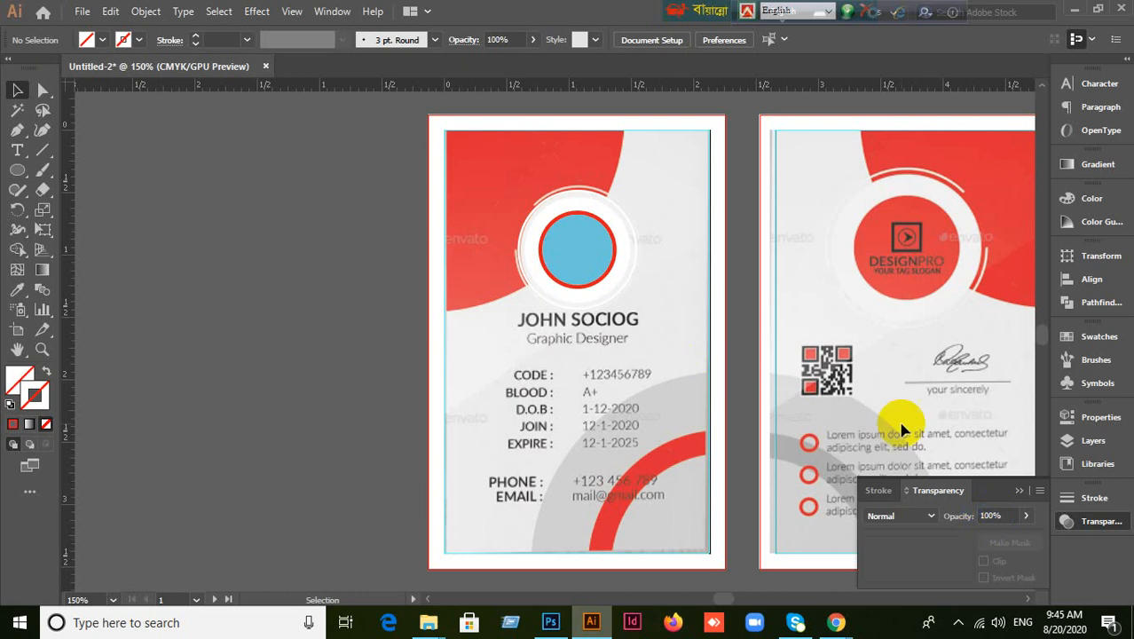
# Pick out the blue placeholder circle in the photo frame group so the portrait shows.
pyautogui.click(597, 277)
pyautogui.moveTo(597, 277); pyautogui.dragTo(617, 257)
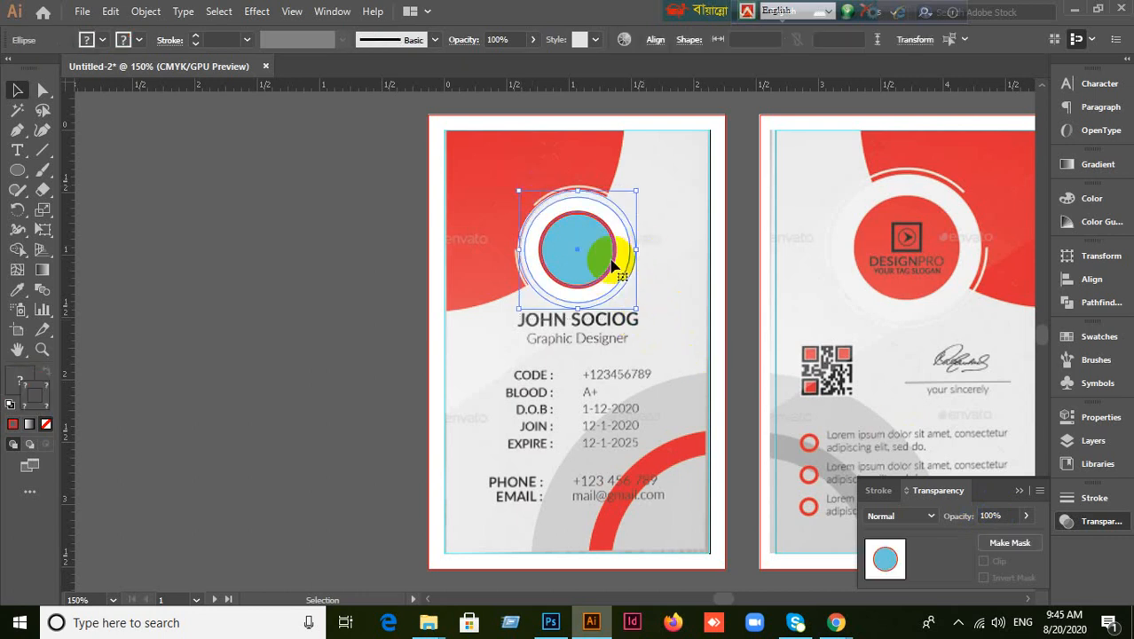
pyautogui.click(404, 312)
pyautogui.click(593, 251)
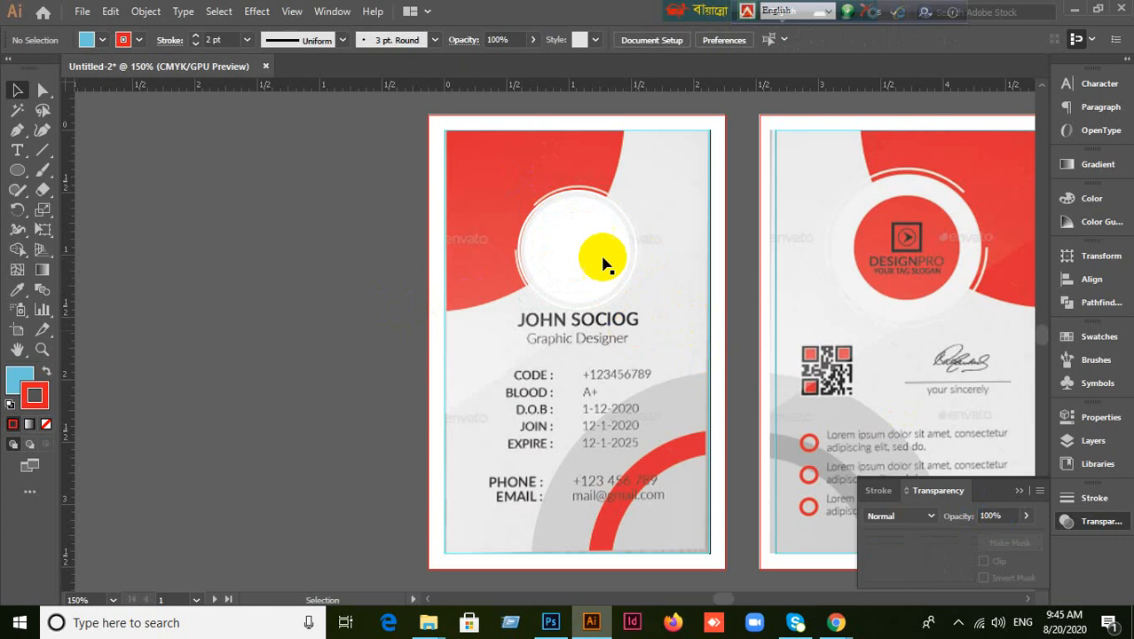
pyautogui.click(582, 239)
pyautogui.click(607, 359)
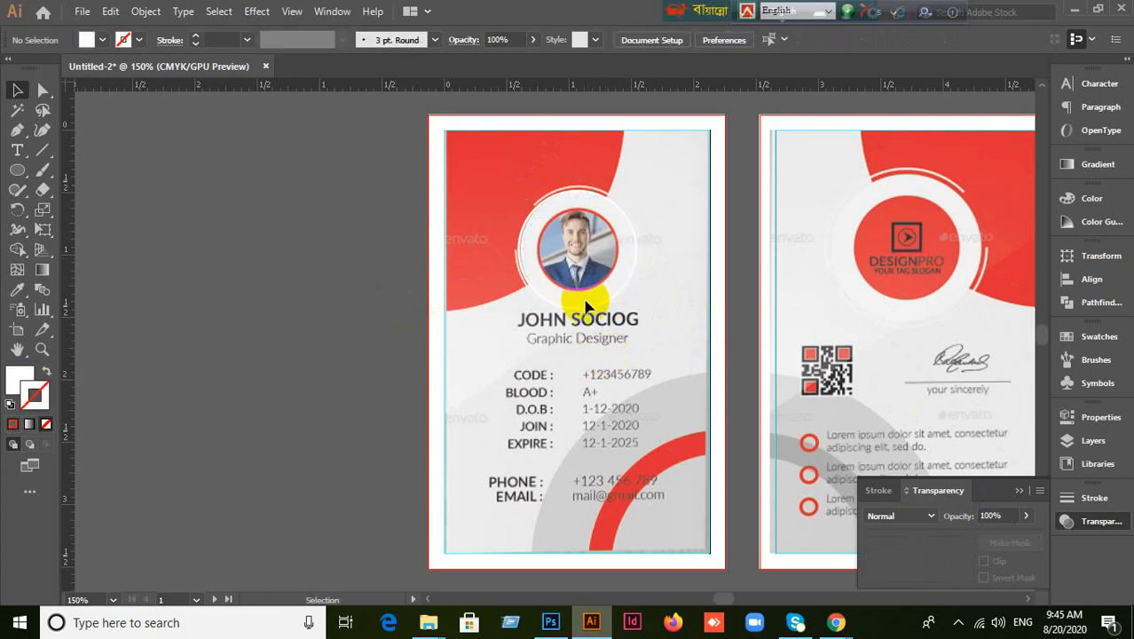
# Select the white ring around the portrait photo.
pyautogui.click(535, 209)
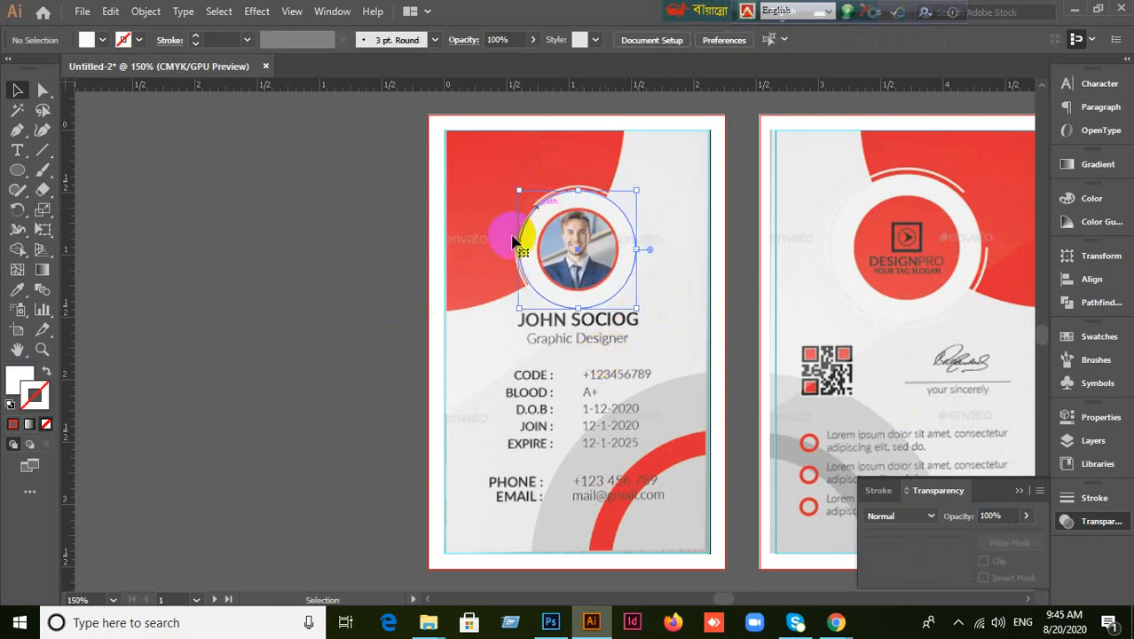
pyautogui.scroll(1, 479, 295)
pyautogui.scroll(1, 479, 300)
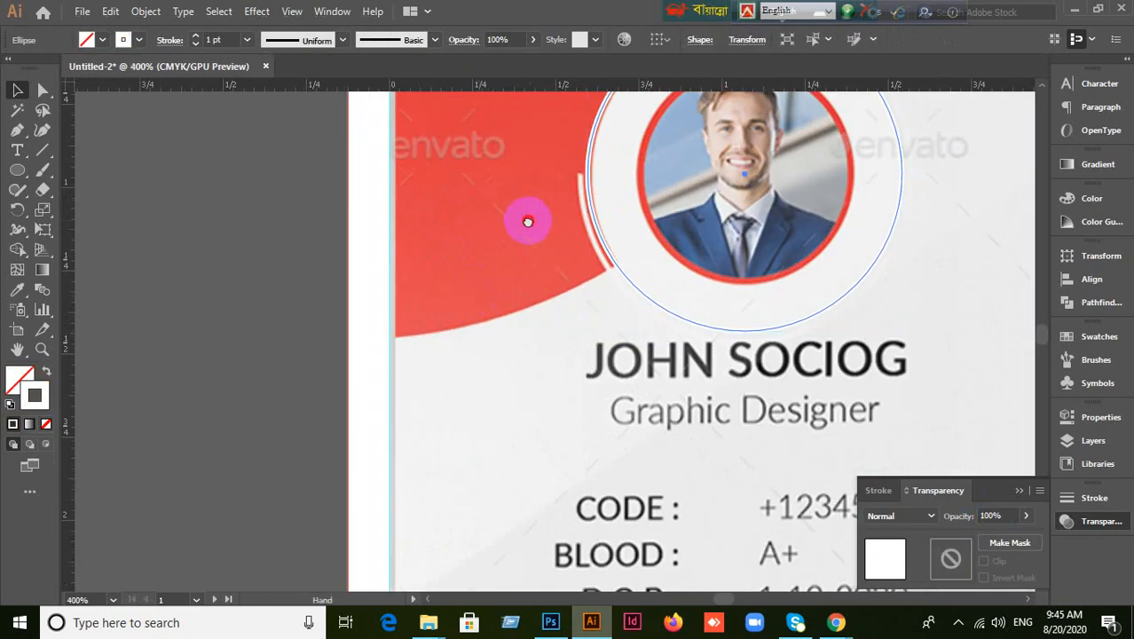
pyautogui.scroll(1, 532, 235)
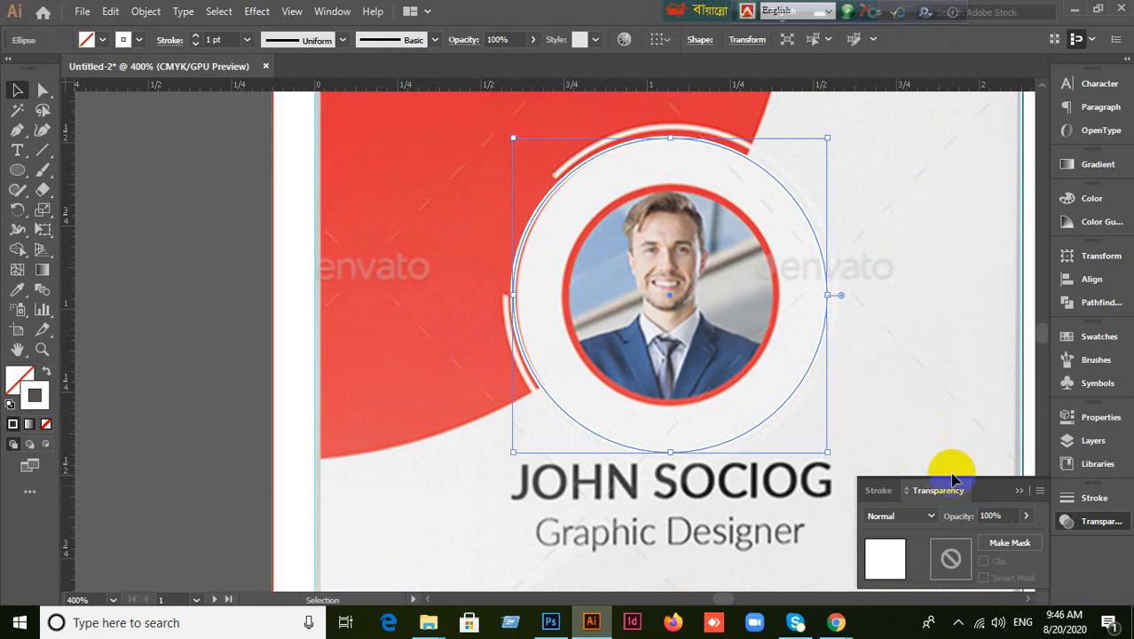
pyautogui.click(178, 334)
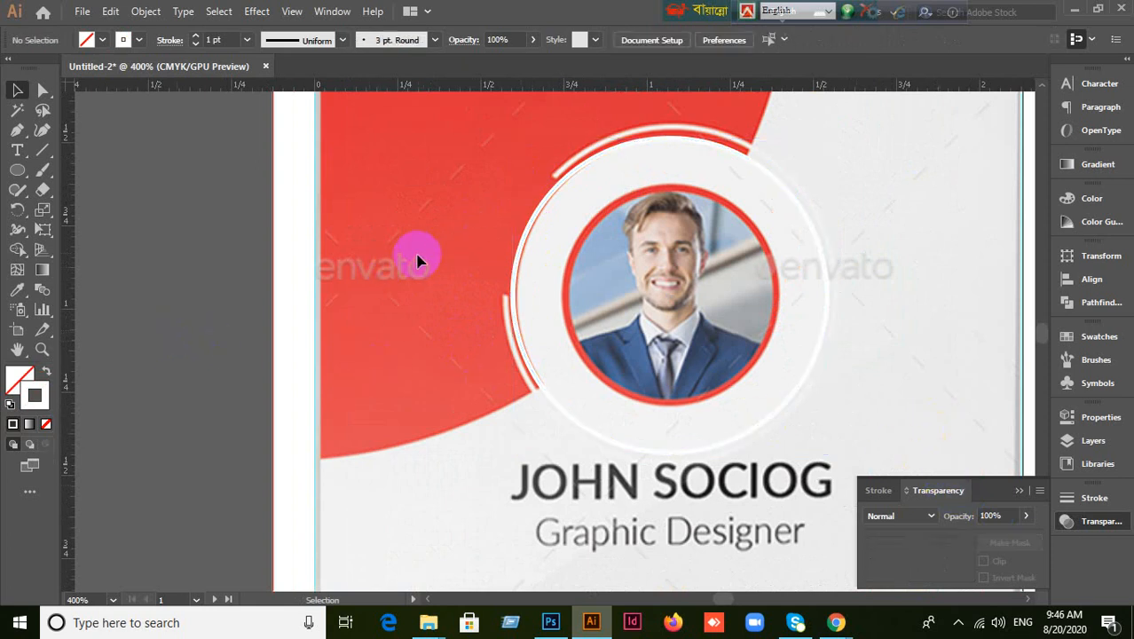
pyautogui.click(519, 236)
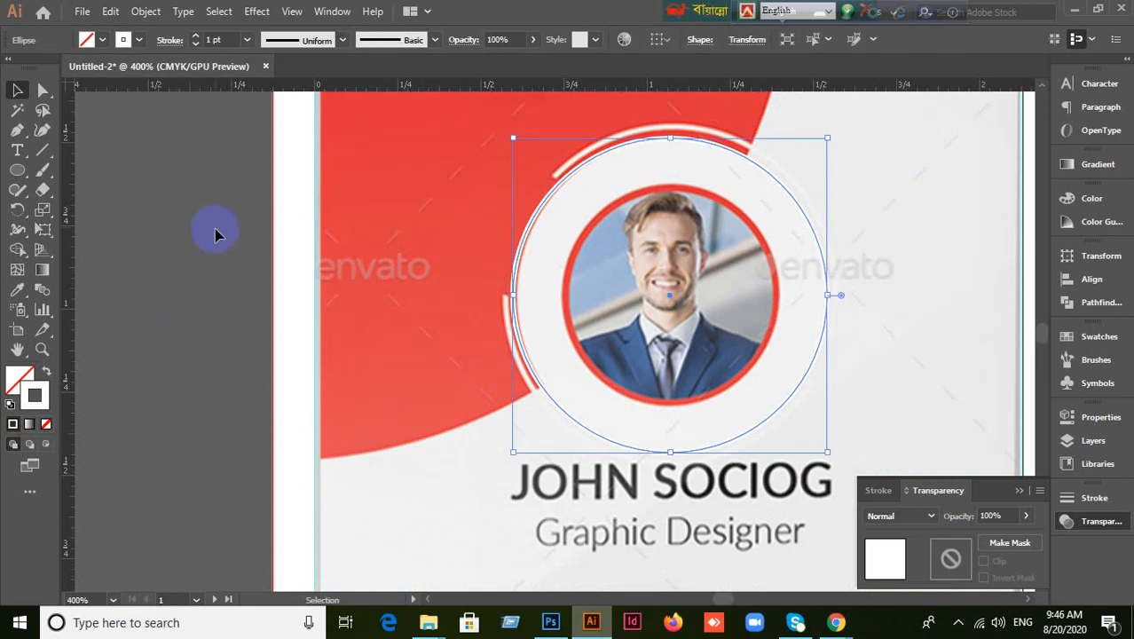
# Draw a horizontal line across the ring's upper left and copy it lower down.
pyautogui.moveTo(49, 162); pyautogui.dragTo(89, 152)
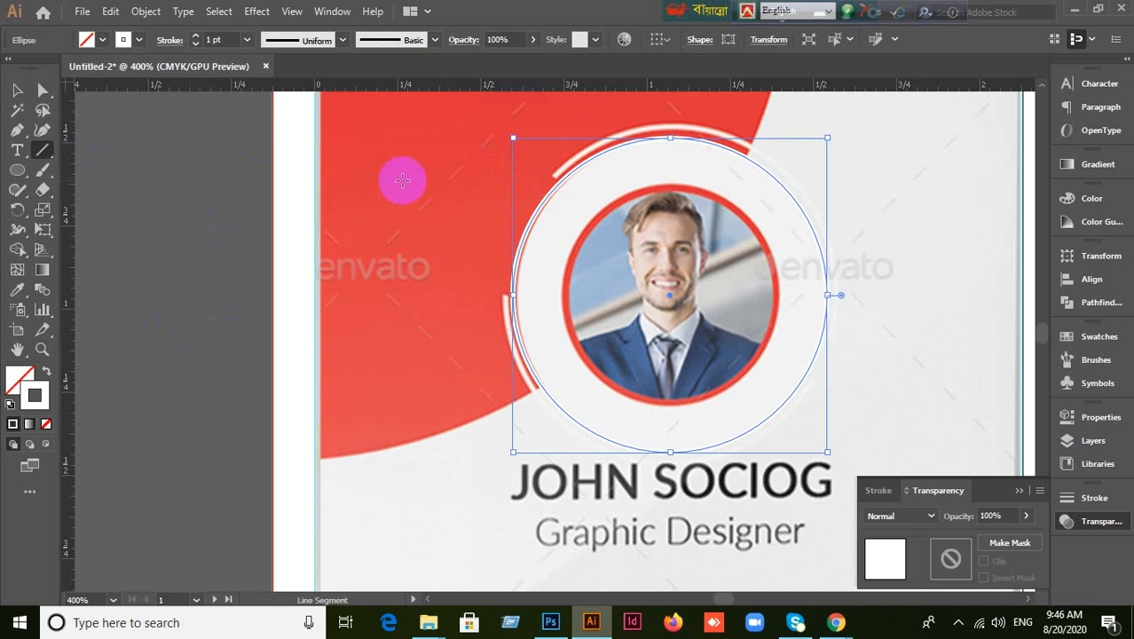
pyautogui.moveTo(370, 178)
pyautogui.mouseDown()
pyautogui.moveTo(578, 191)
pyautogui.moveTo(634, 181)
pyautogui.mouseUp()
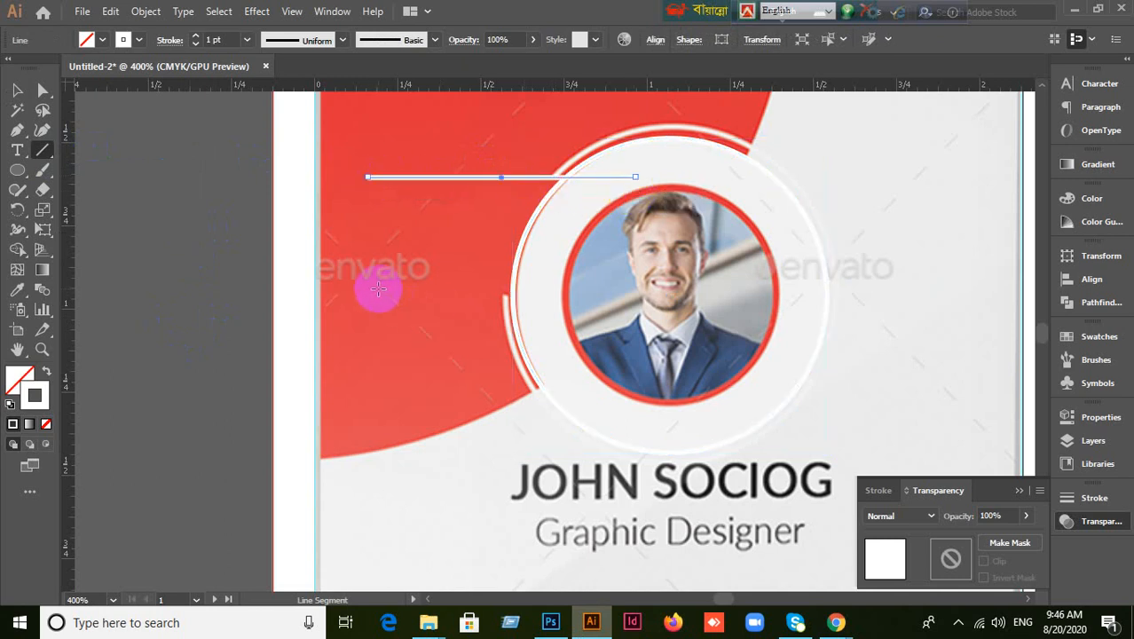
pyautogui.moveTo(377, 288); pyautogui.dragTo(567, 286)
pyautogui.hotkey('ctrl', 'z')
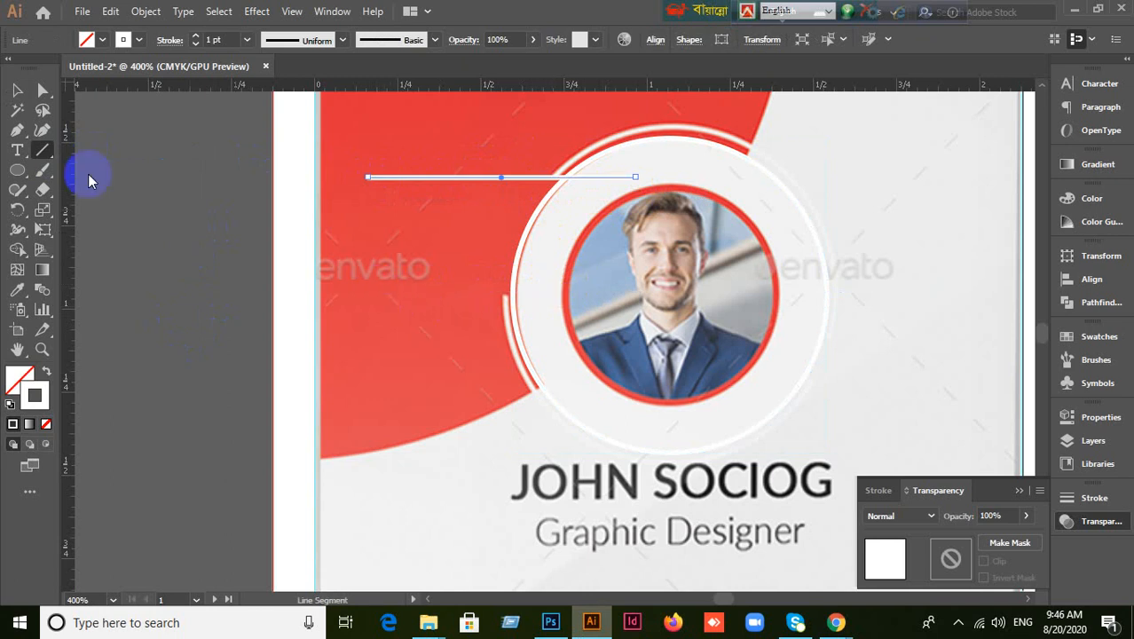
pyautogui.click(17, 91)
pyautogui.click(422, 177)
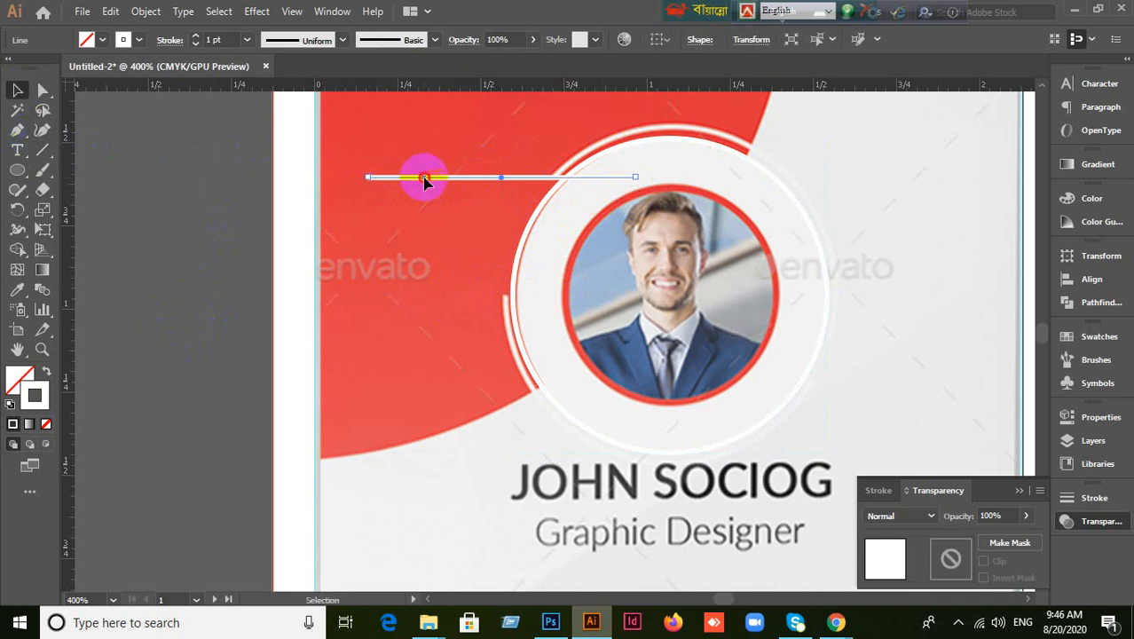
pyautogui.moveTo(424, 178); pyautogui.dragTo(427, 298)
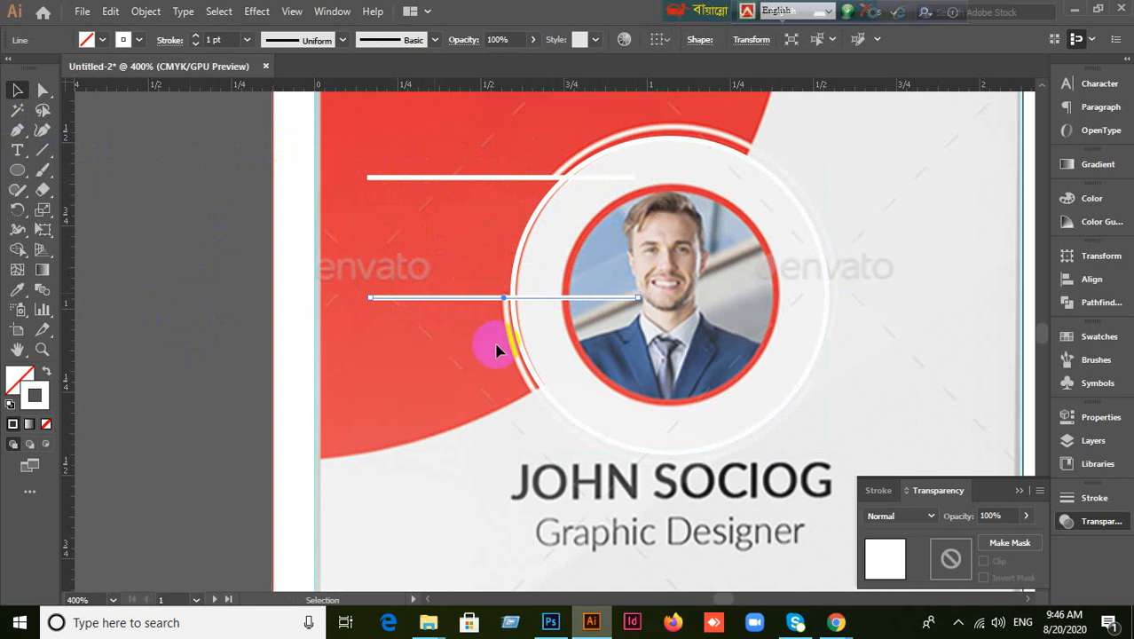
# Set both lines' stroke to None and marquee-select them together with the white ring.
pyautogui.click(392, 178)
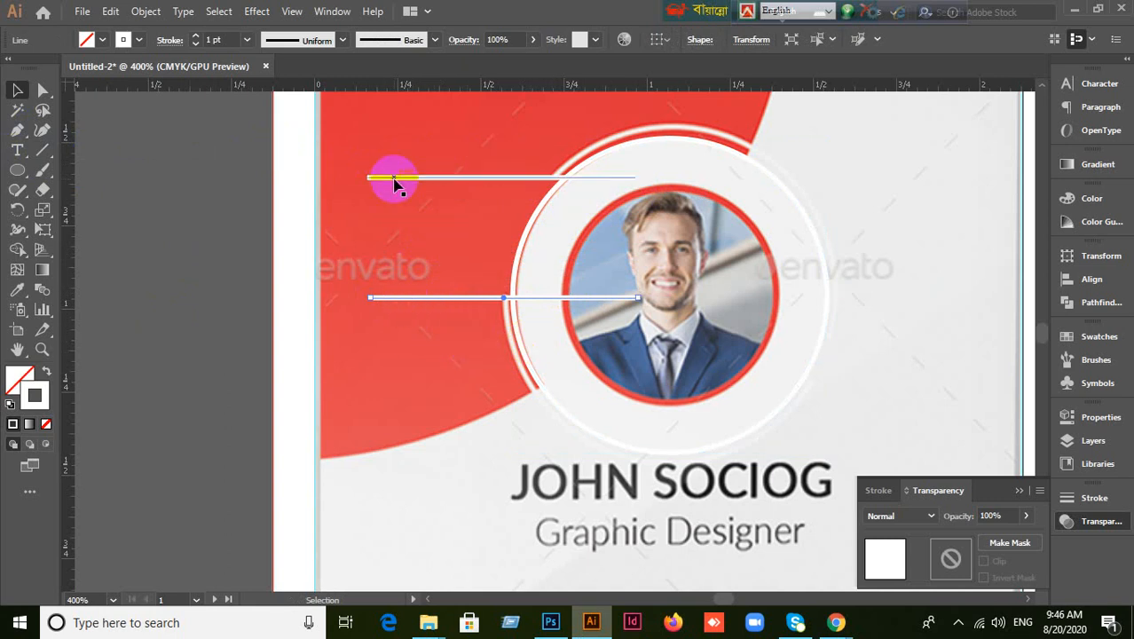
pyautogui.click(47, 425)
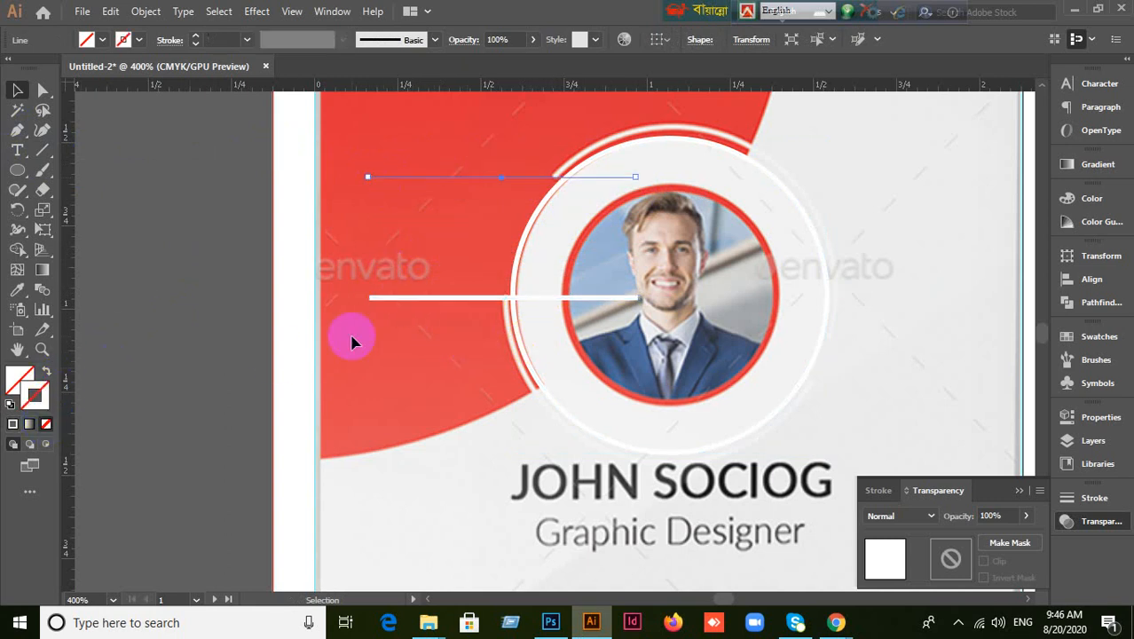
pyautogui.click(397, 303)
pyautogui.click(47, 424)
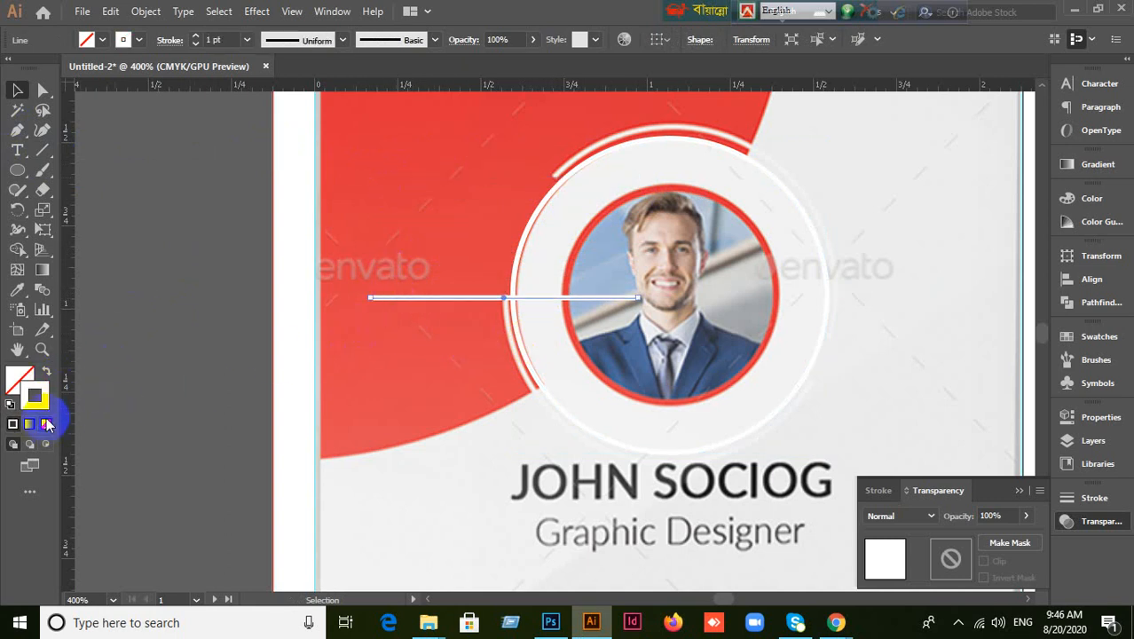
pyautogui.scroll(1, 351, 398)
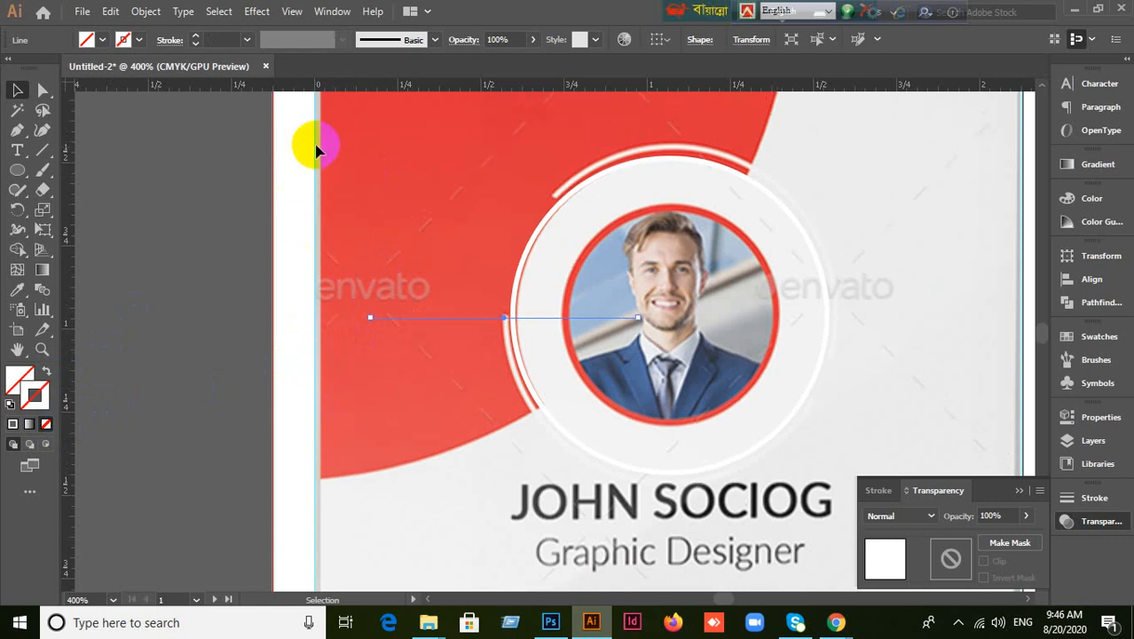
pyautogui.moveTo(321, 133); pyautogui.dragTo(598, 353)
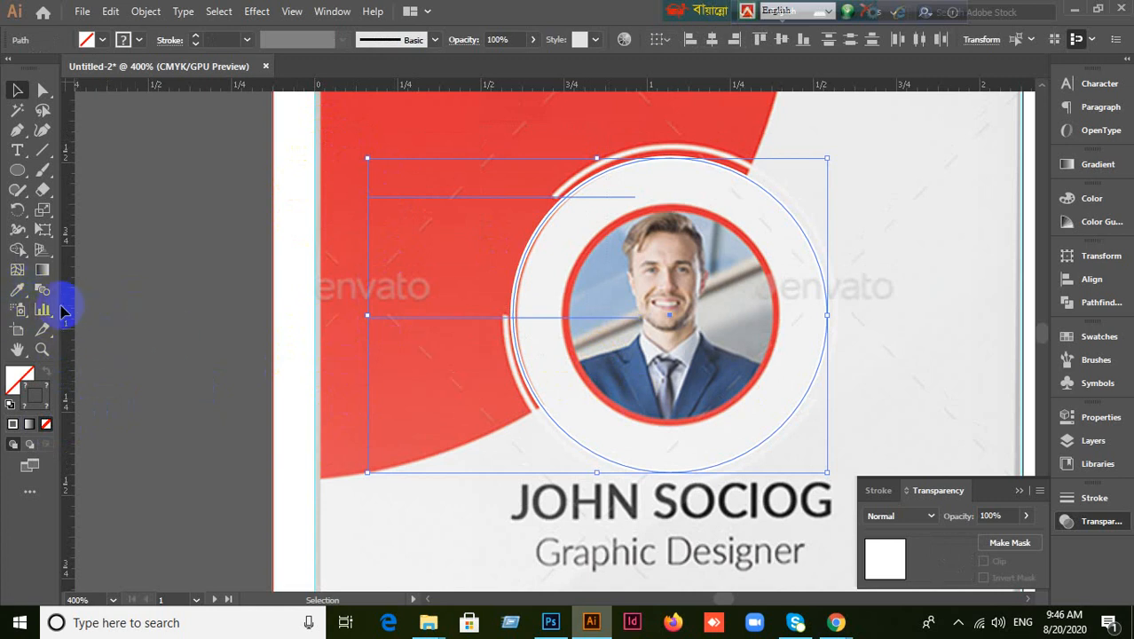
# Move the white ring off the card onto the pasteboard.
pyautogui.moveTo(19, 257); pyautogui.dragTo(82, 249)
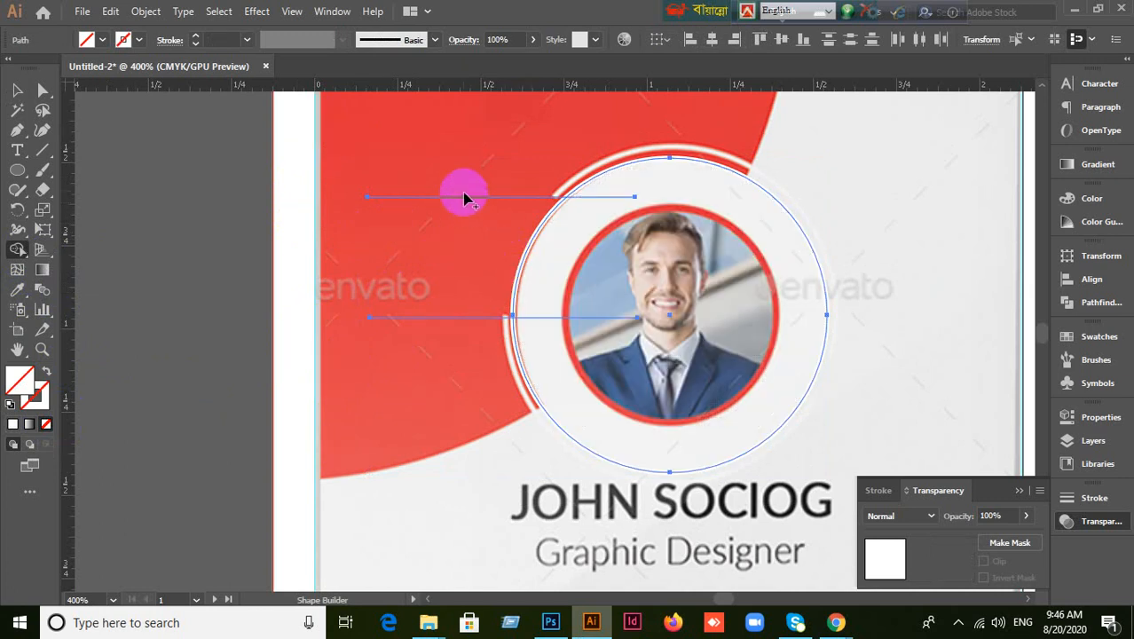
pyautogui.scroll(4, 559, 259)
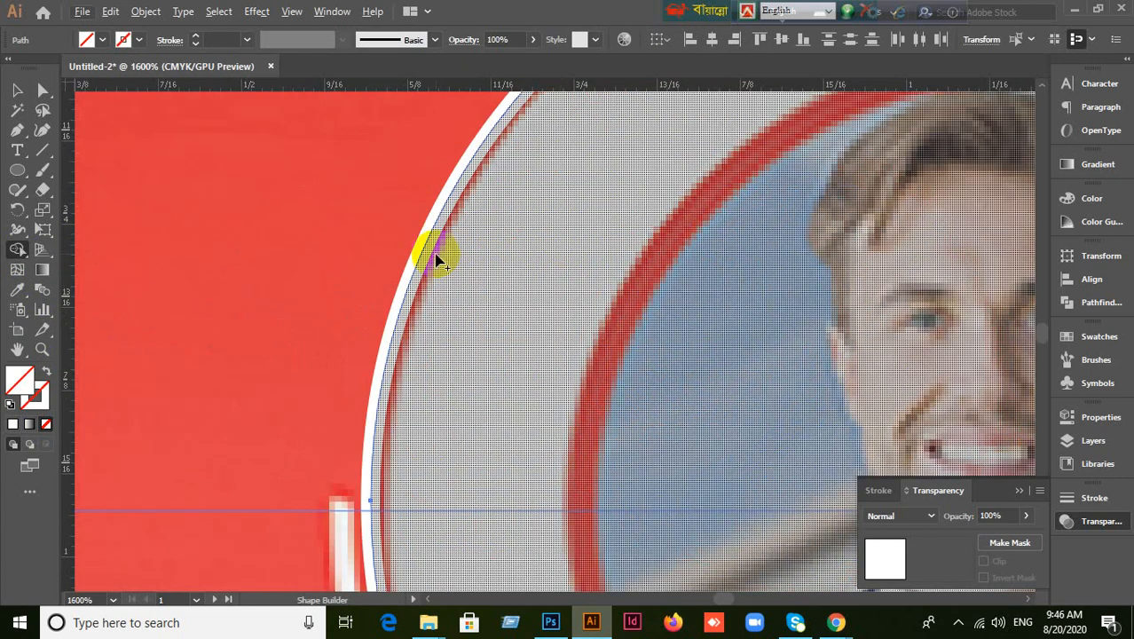
pyautogui.scroll(-5, 427, 260)
pyautogui.click(17, 90)
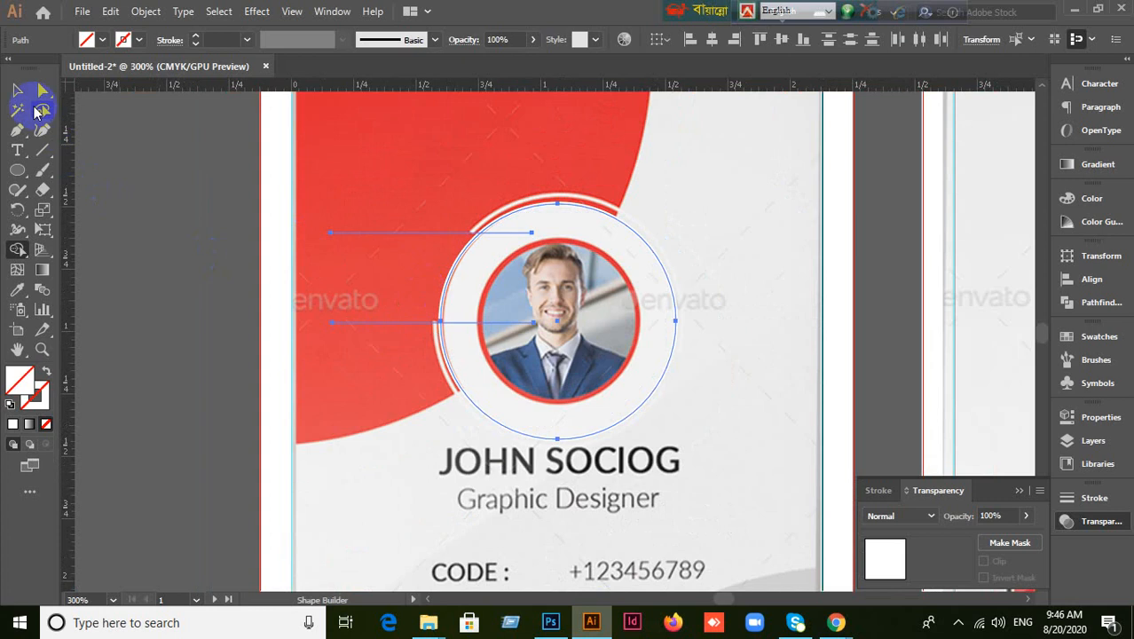
pyautogui.click(202, 311)
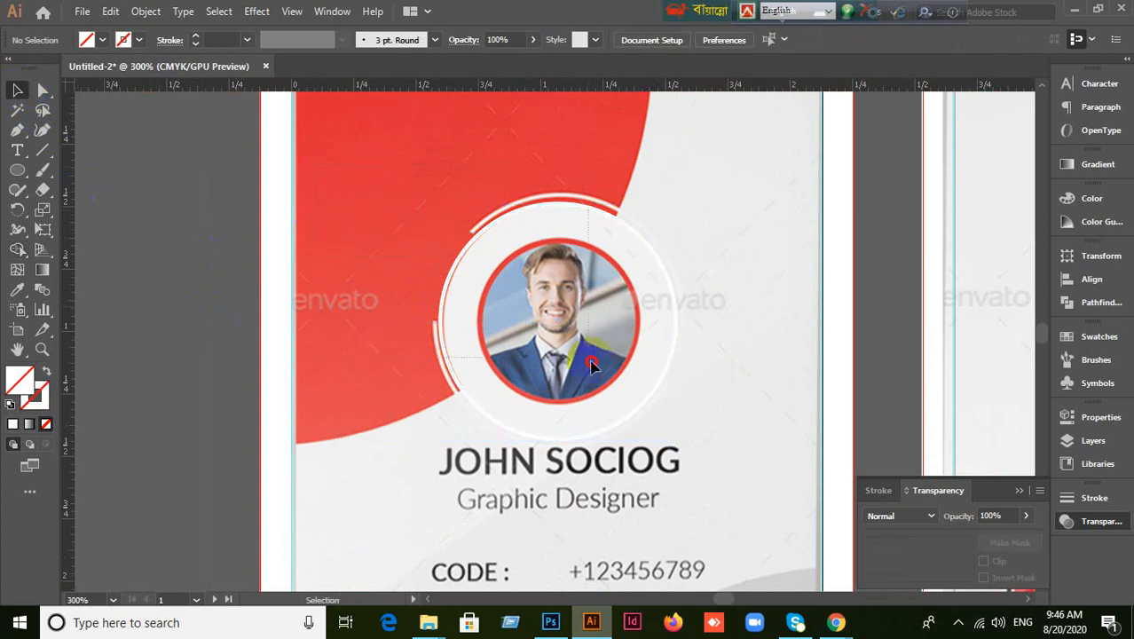
pyautogui.click(493, 357)
pyautogui.moveTo(443, 333); pyautogui.dragTo(213, 320)
pyautogui.moveTo(532, 397); pyautogui.dragTo(895, 435)
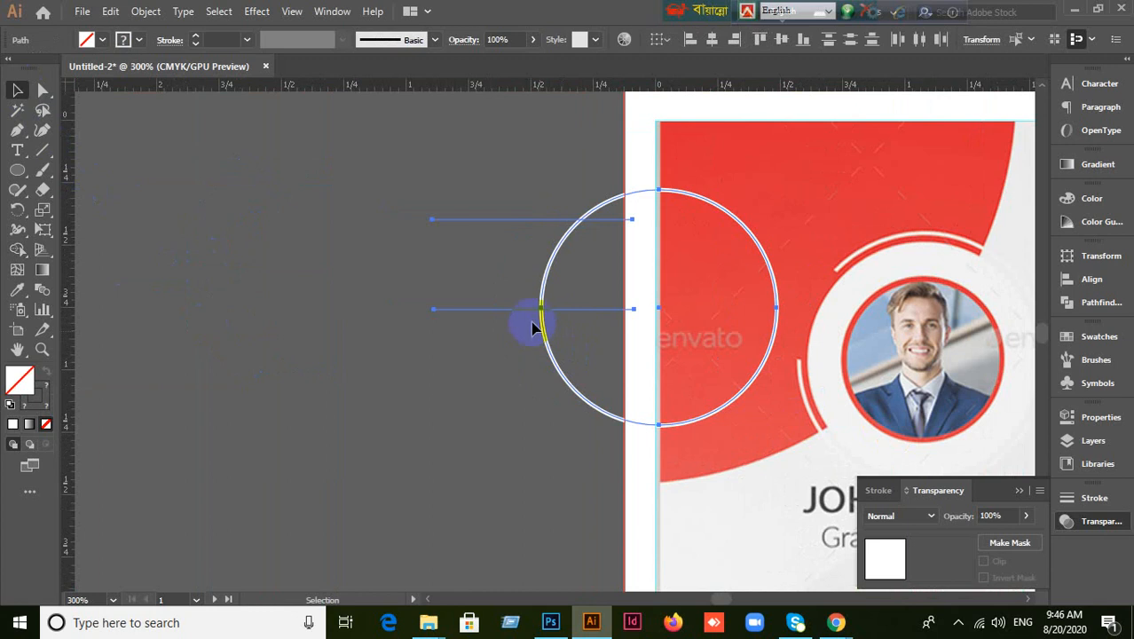
pyautogui.moveTo(542, 310); pyautogui.dragTo(358, 310)
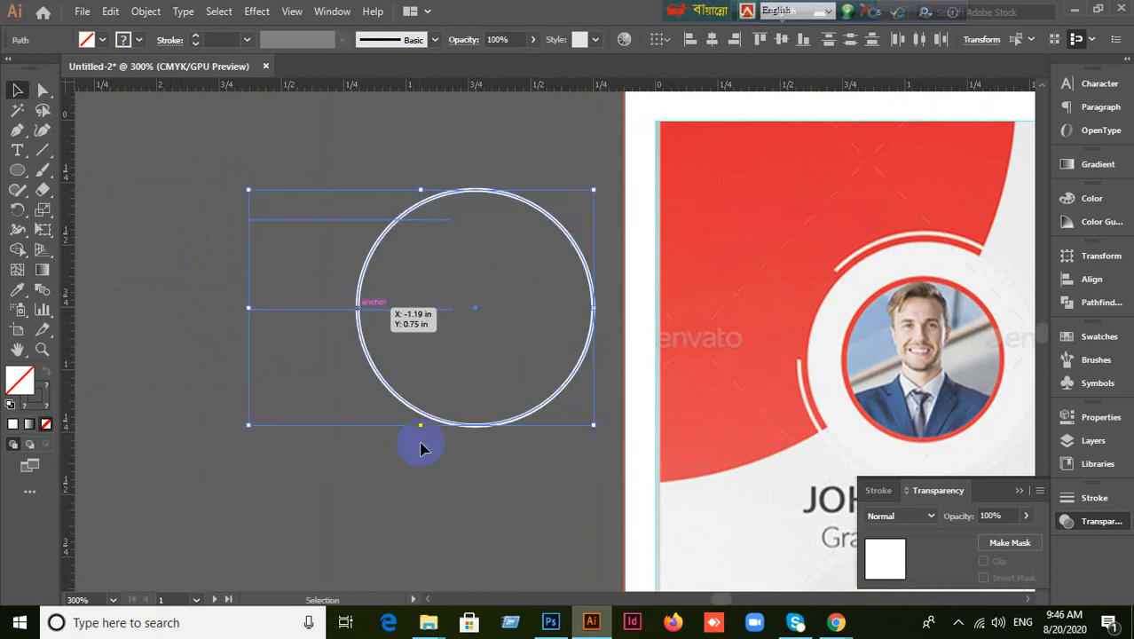
# Use Shape Builder to delete the ring's upper-left arc and both line pieces.
pyautogui.click(472, 568)
pyautogui.moveTo(273, 177); pyautogui.dragTo(515, 481)
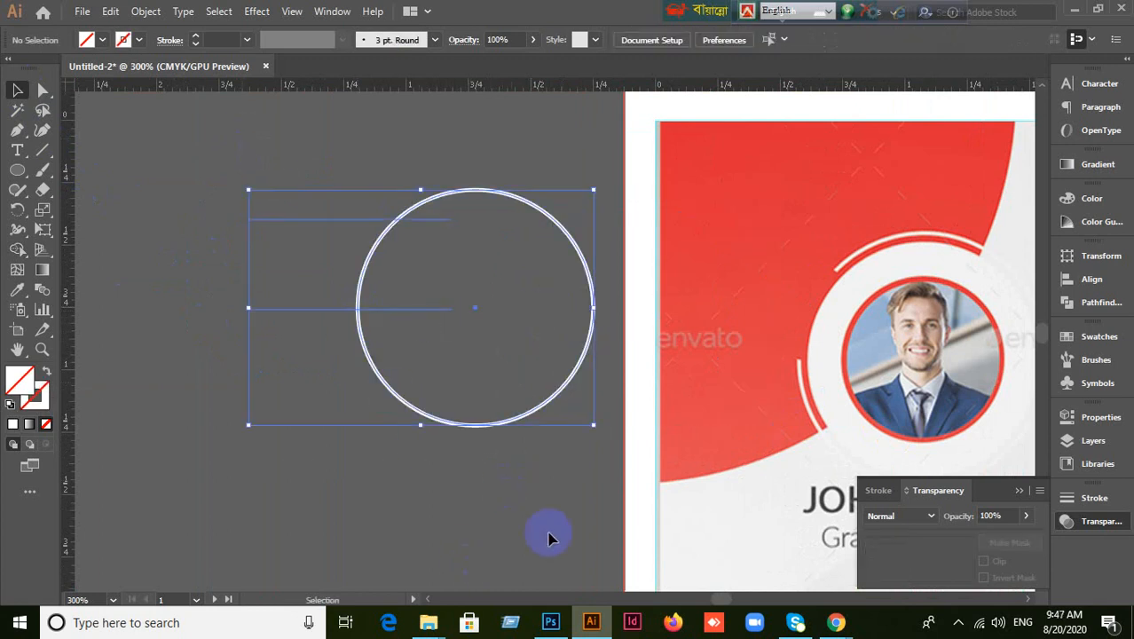
pyautogui.moveTo(19, 254); pyautogui.dragTo(71, 245)
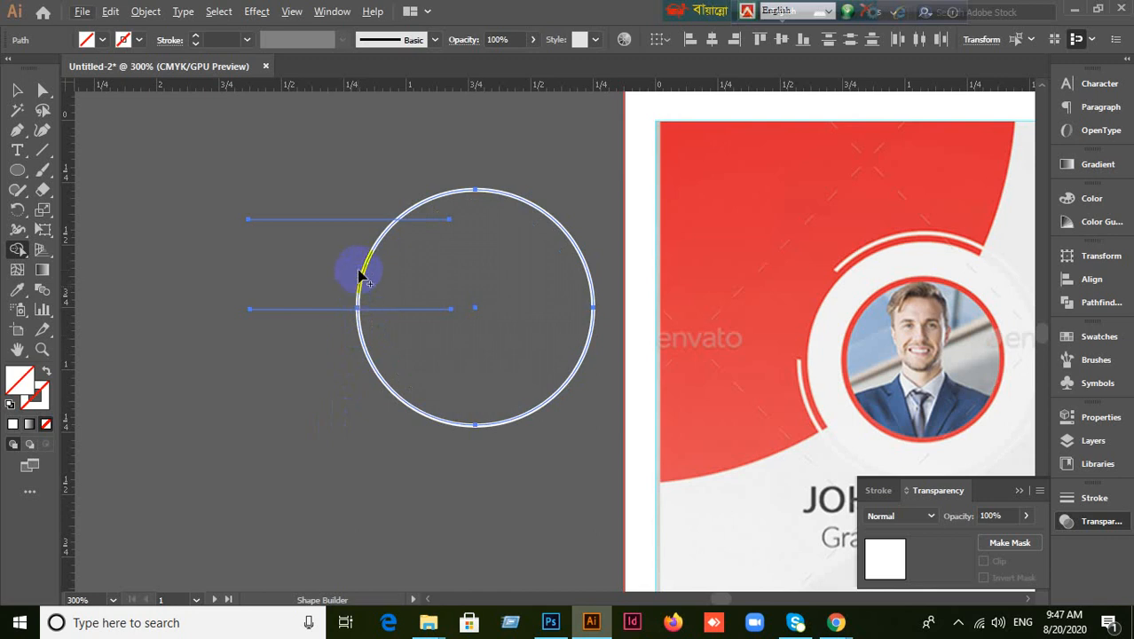
pyautogui.moveTo(17, 251); pyautogui.dragTo(96, 252)
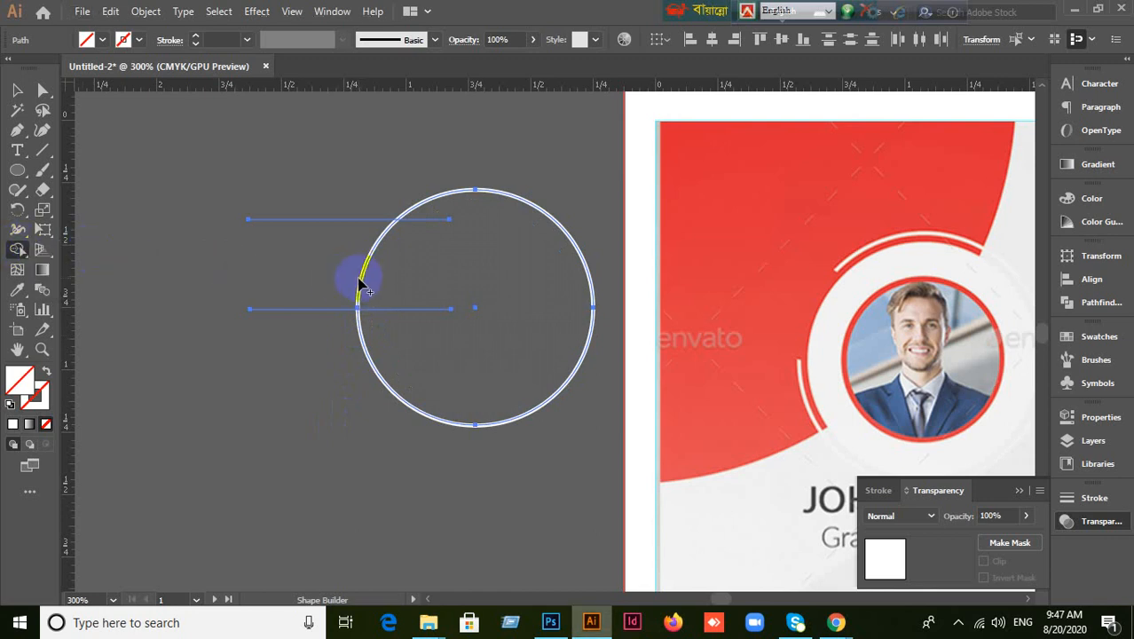
pyautogui.scroll(2, 388, 292)
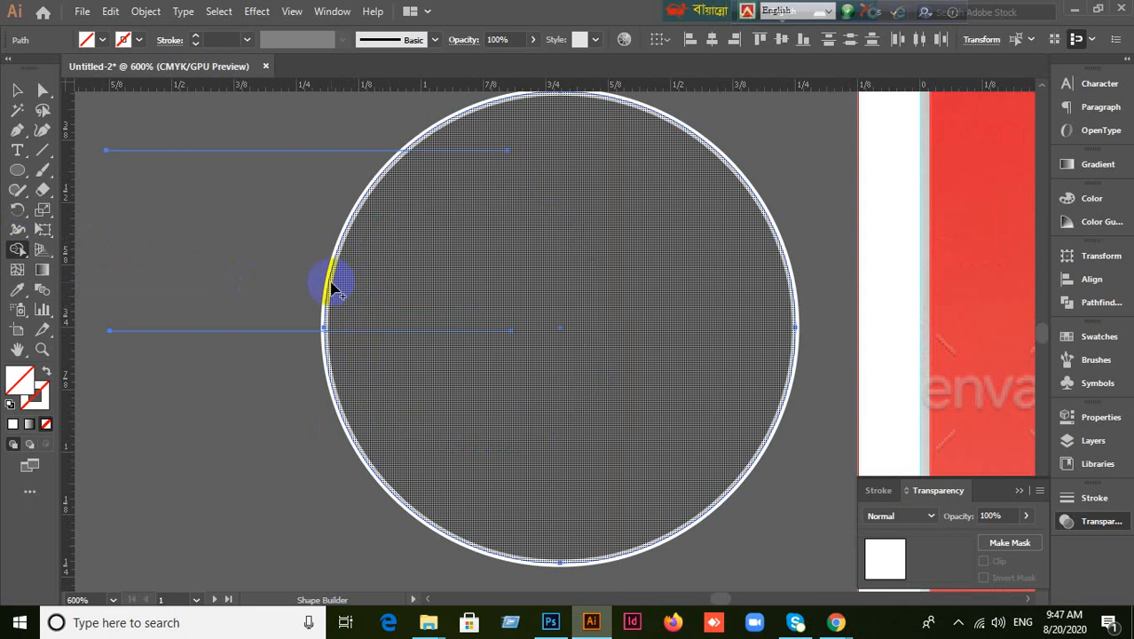
pyautogui.moveTo(328, 288); pyautogui.dragTo(290, 322)
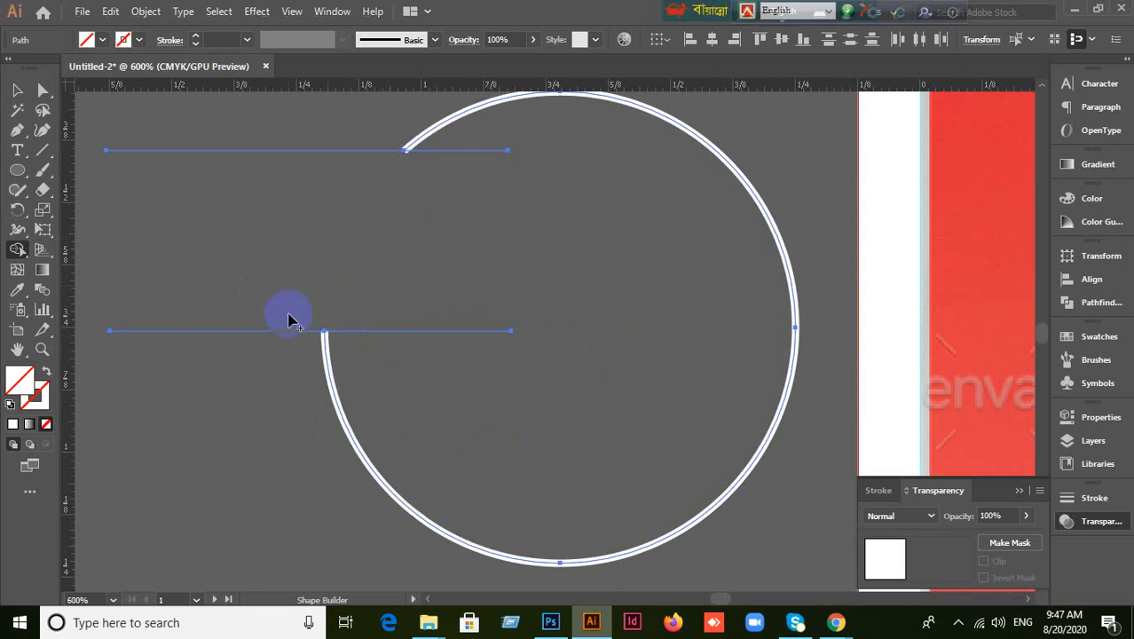
pyautogui.moveTo(224, 379); pyautogui.dragTo(223, 382)
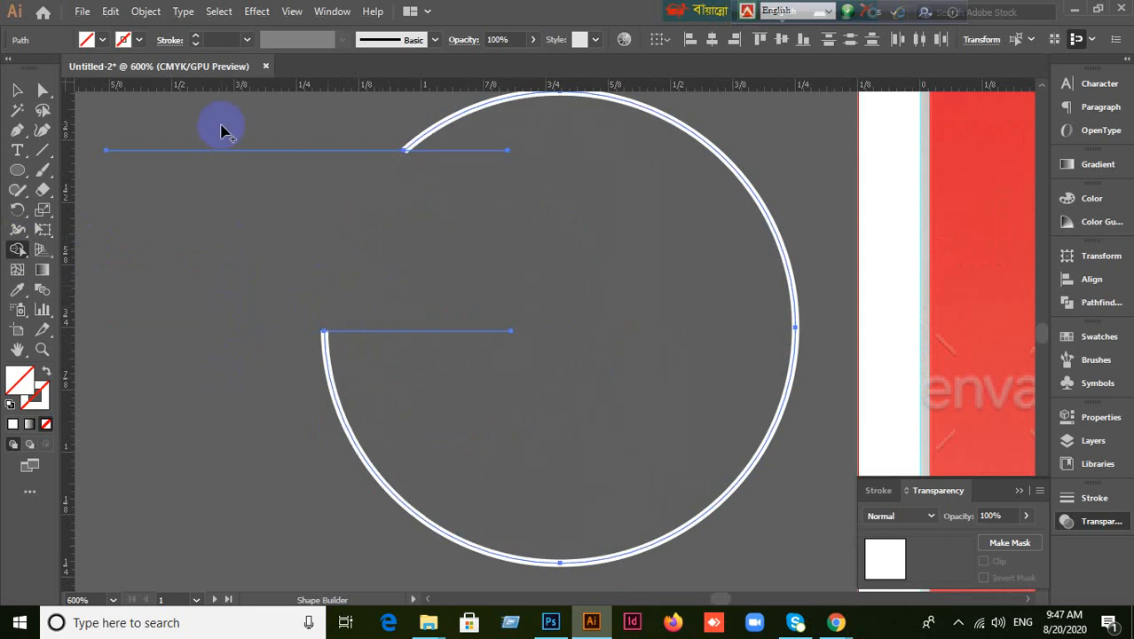
pyautogui.moveTo(223, 127); pyautogui.dragTo(234, 213)
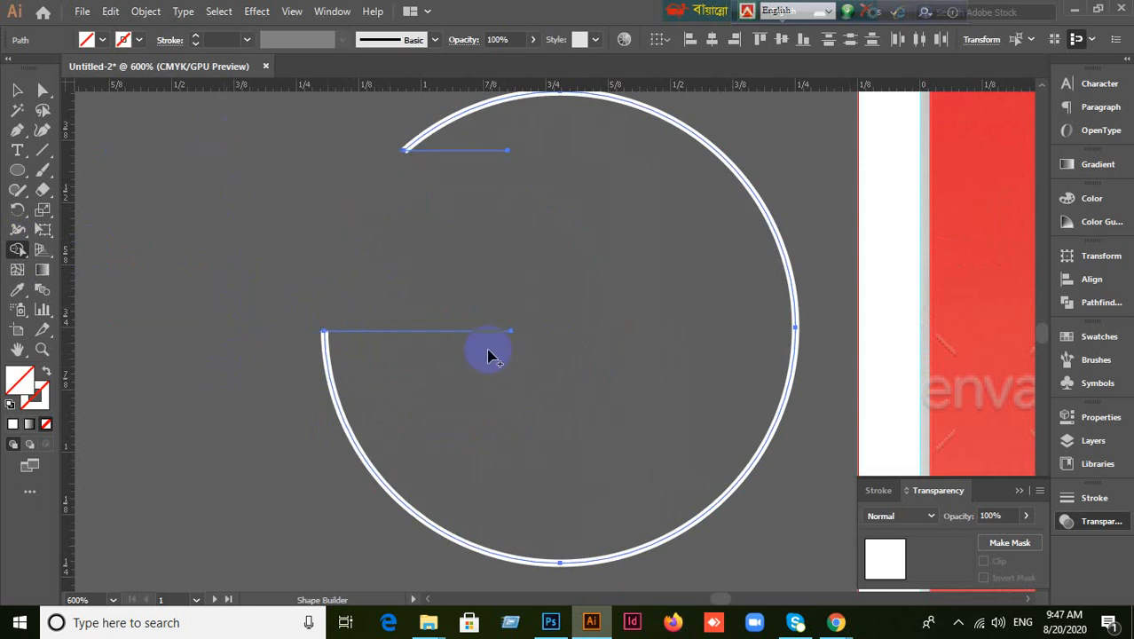
pyautogui.click(494, 147)
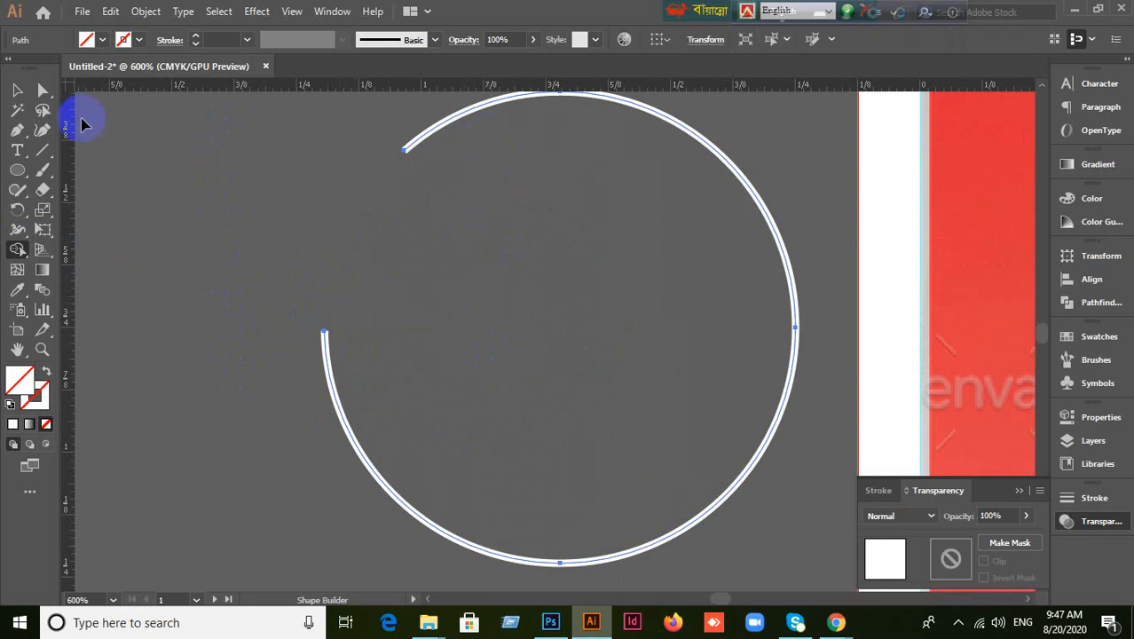
pyautogui.click(18, 90)
pyautogui.click(265, 297)
pyautogui.scroll(-2, 265, 297)
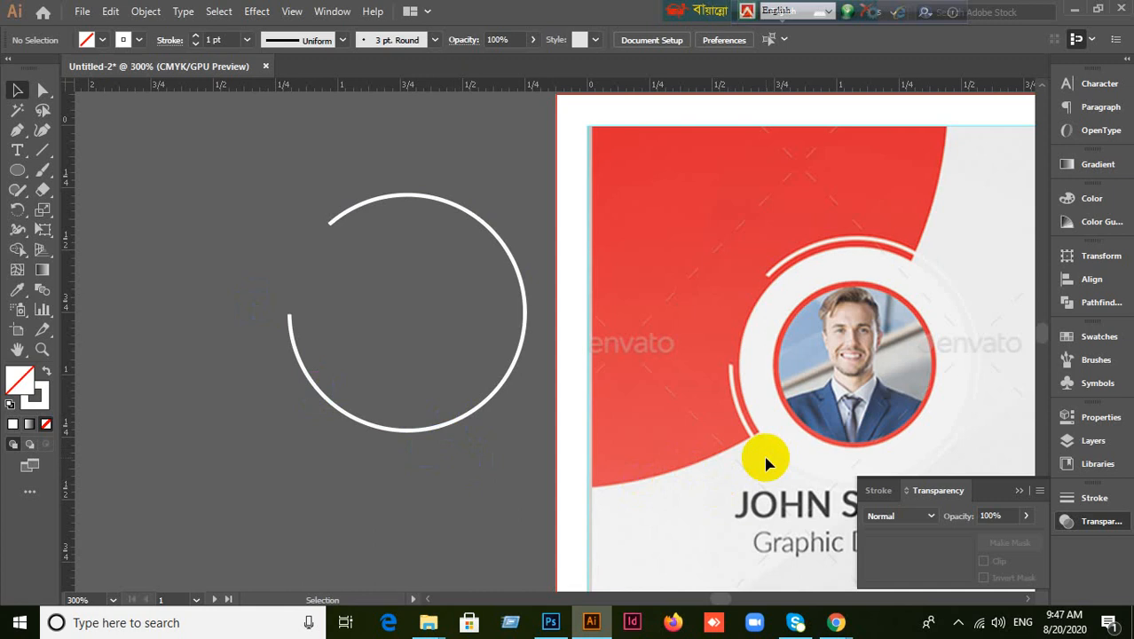
# Undo the cut, then merge the ring's edge slivers into the red shape with Shape Builder.
pyautogui.hotkey('ctrl', 'z')
pyautogui.hotkey('ctrl', 'z')
pyautogui.hotkey('ctrl', 'z')
pyautogui.hotkey('ctrl', 'z')
pyautogui.hotkey('ctrl', 'z')
pyautogui.hotkey('ctrl', 'z')
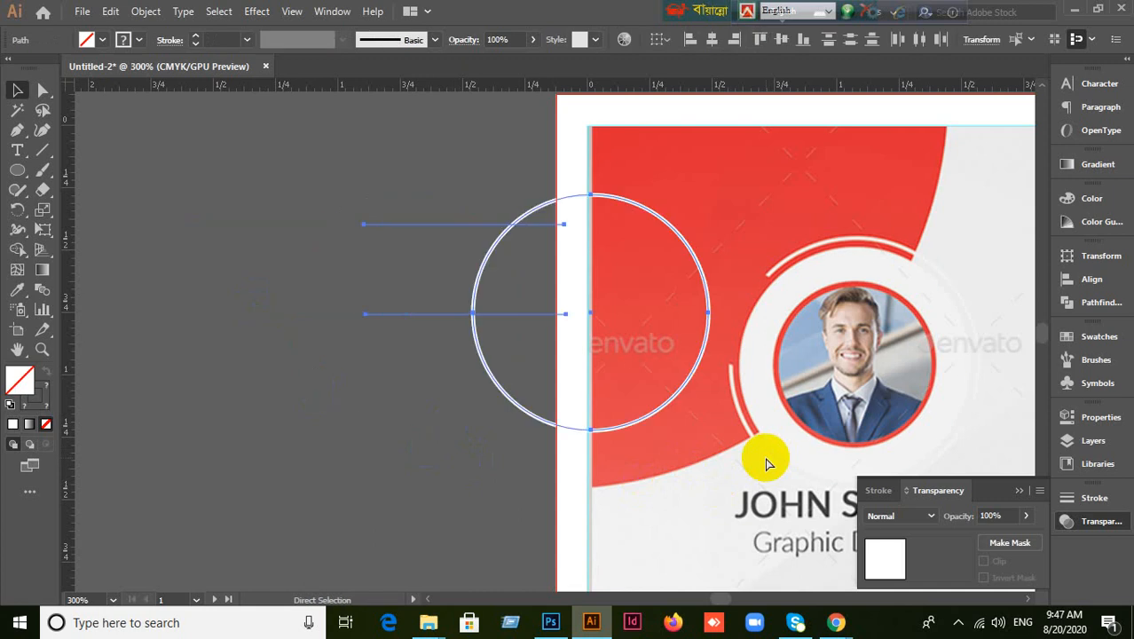
pyautogui.scroll(2, 798, 425)
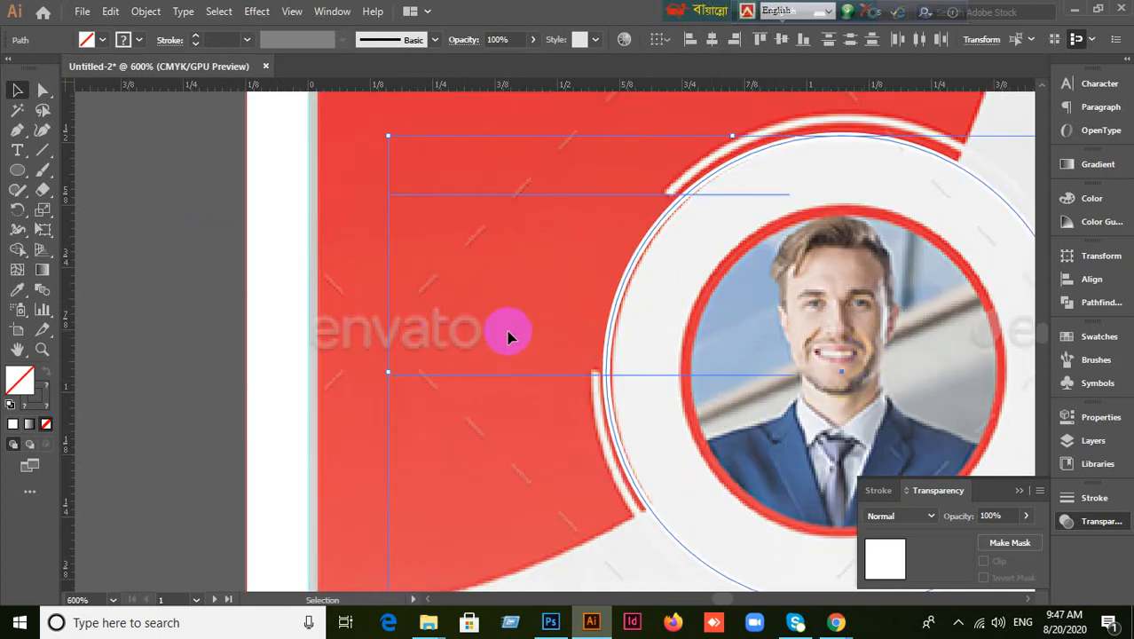
pyautogui.click(23, 255)
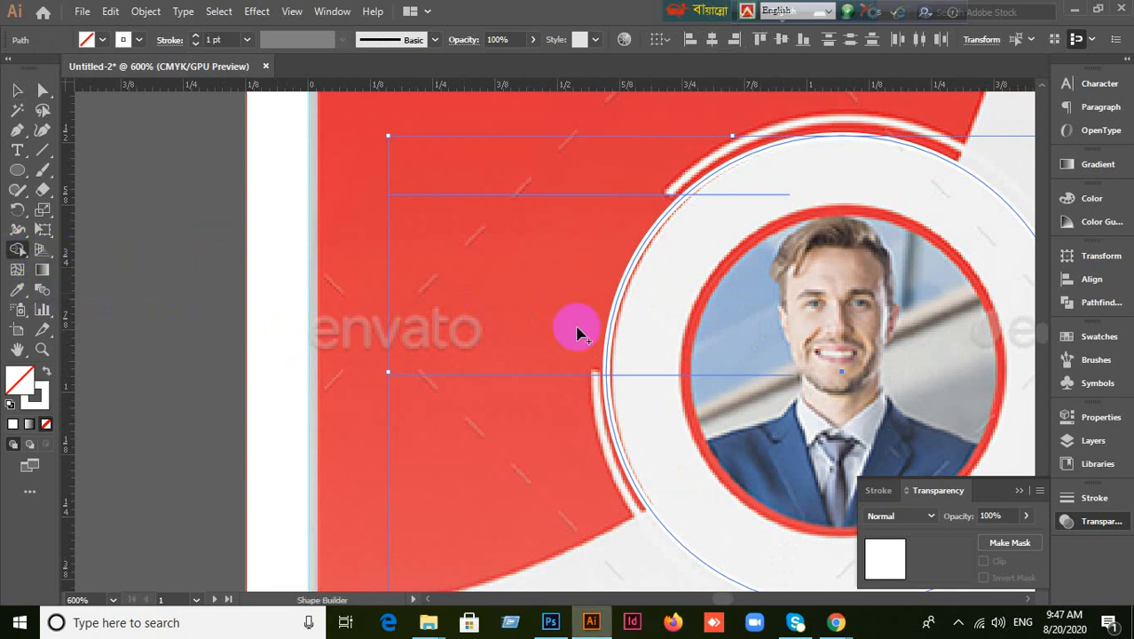
pyautogui.scroll(2, 625, 289)
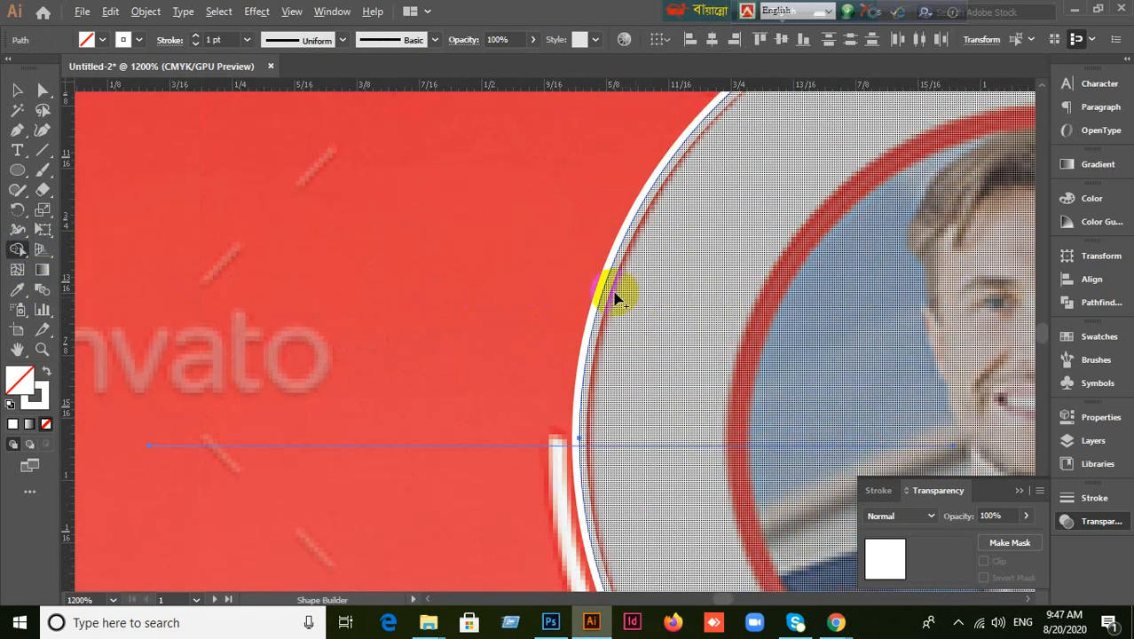
pyautogui.click(602, 303)
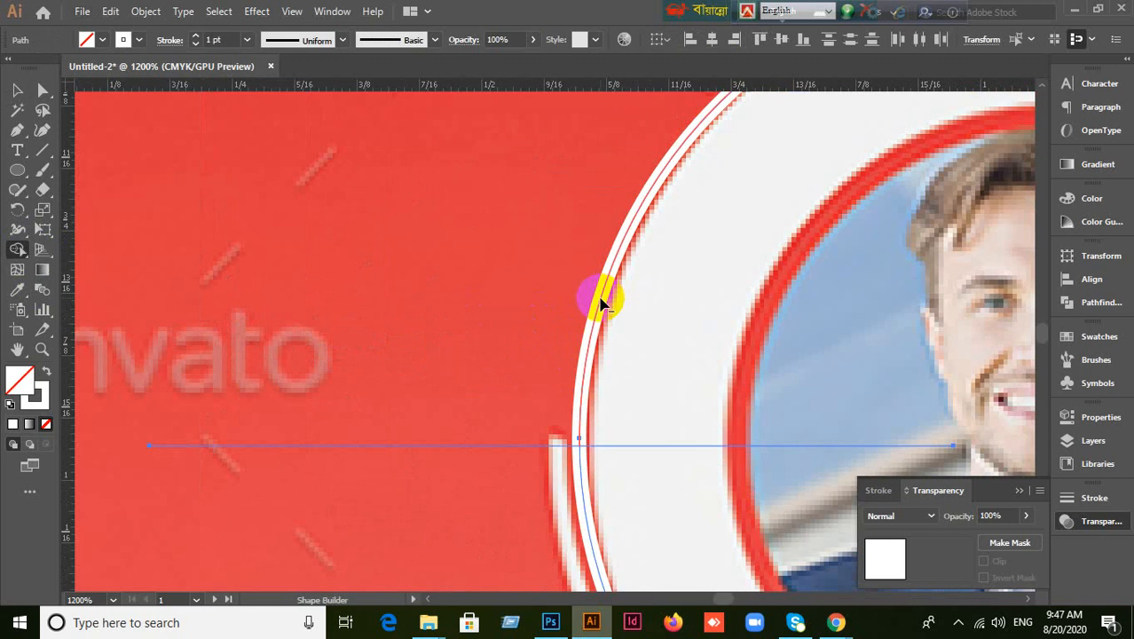
pyautogui.click(601, 304)
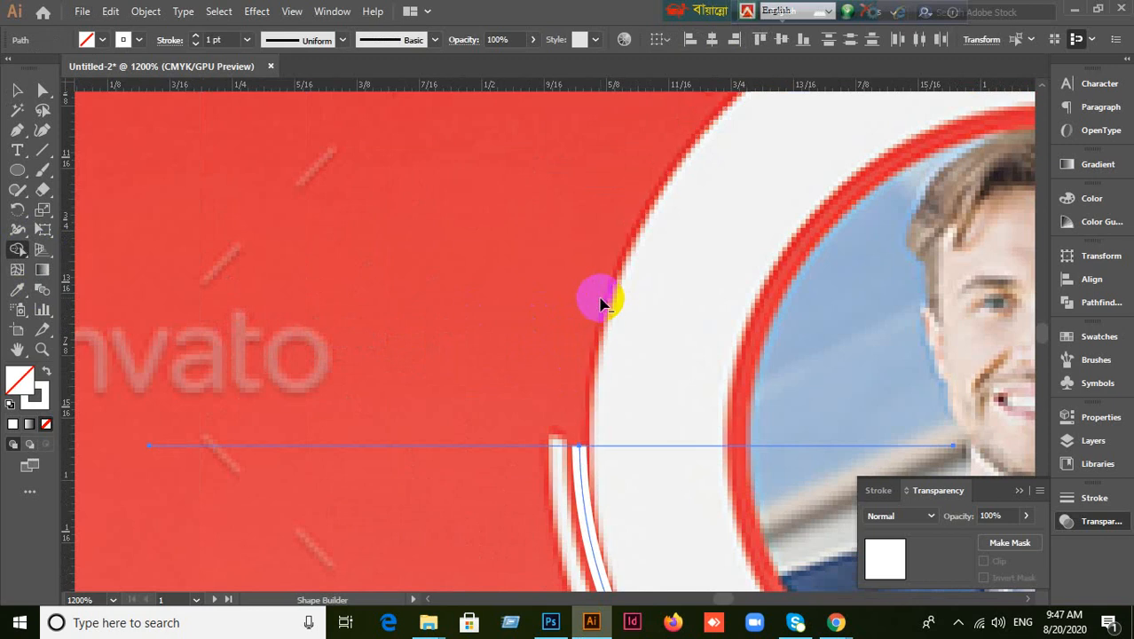
# Erase the leftover guide line pieces, show all hidden objects, and zoom out.
pyautogui.scroll(-3, 609, 310)
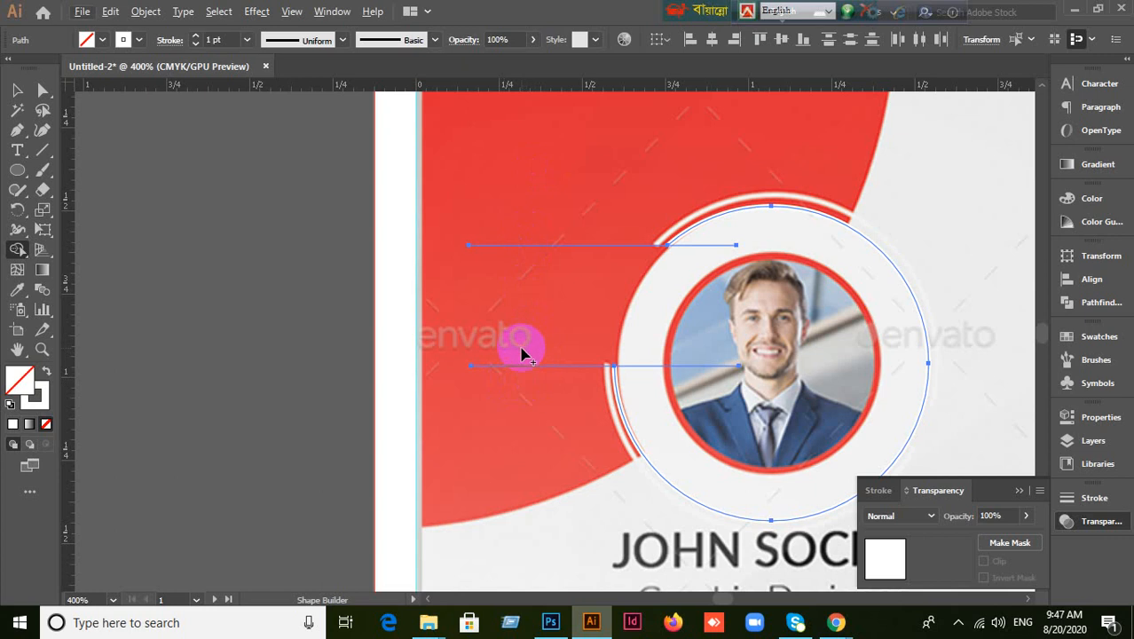
pyautogui.moveTo(521, 348); pyautogui.dragTo(527, 422)
pyautogui.moveTo(526, 232); pyautogui.dragTo(527, 271)
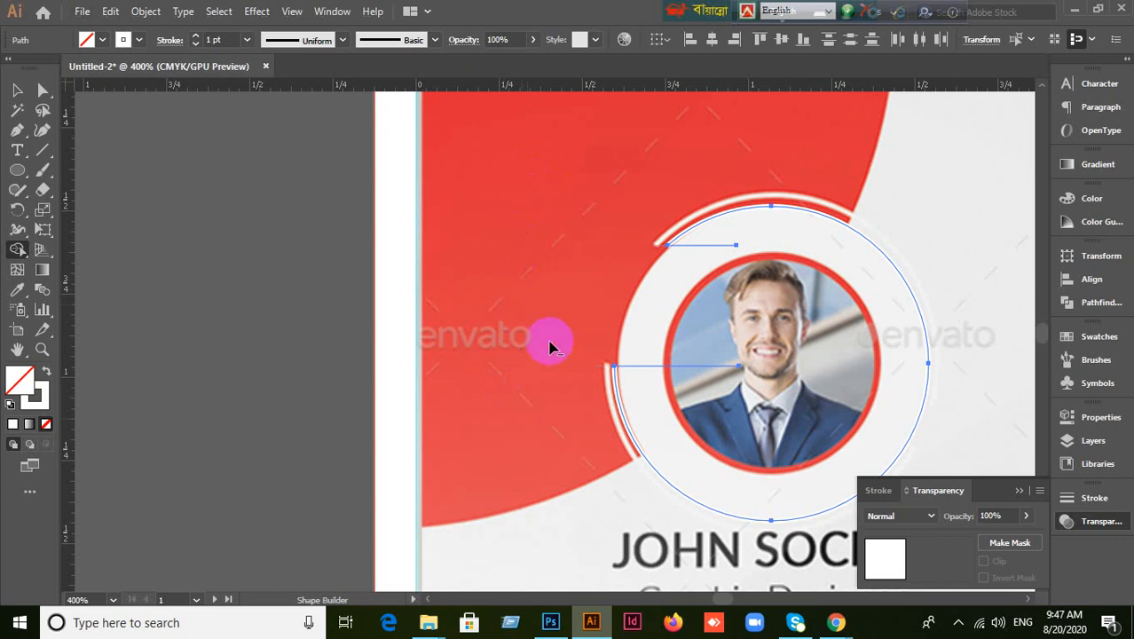
pyautogui.moveTo(654, 360); pyautogui.dragTo(654, 379)
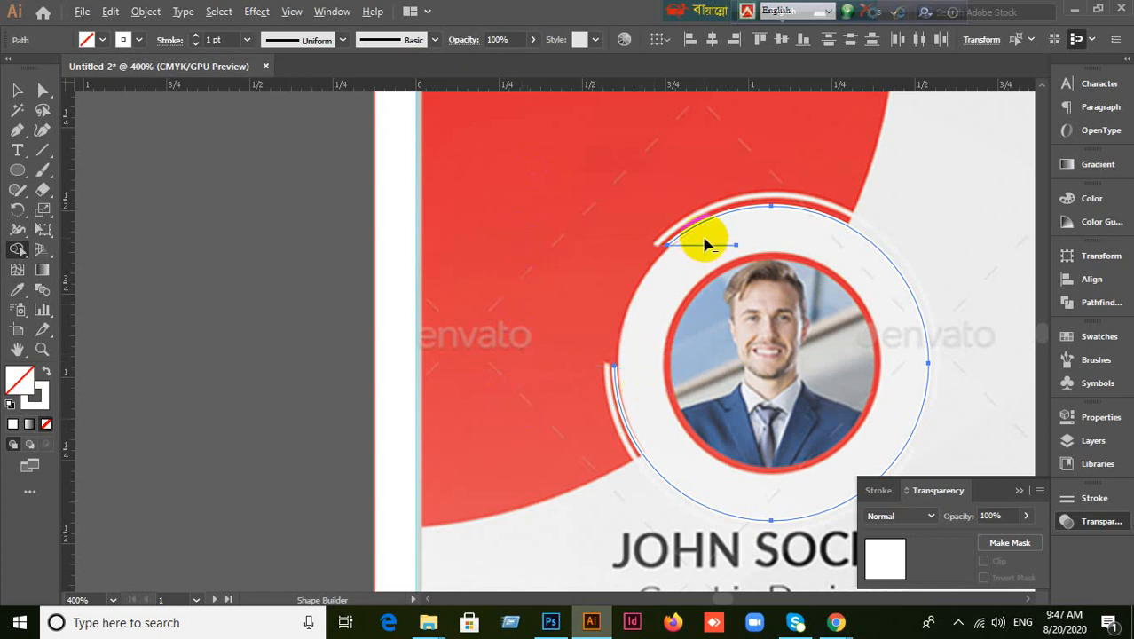
pyautogui.moveTo(705, 240); pyautogui.dragTo(699, 265)
pyautogui.click(17, 89)
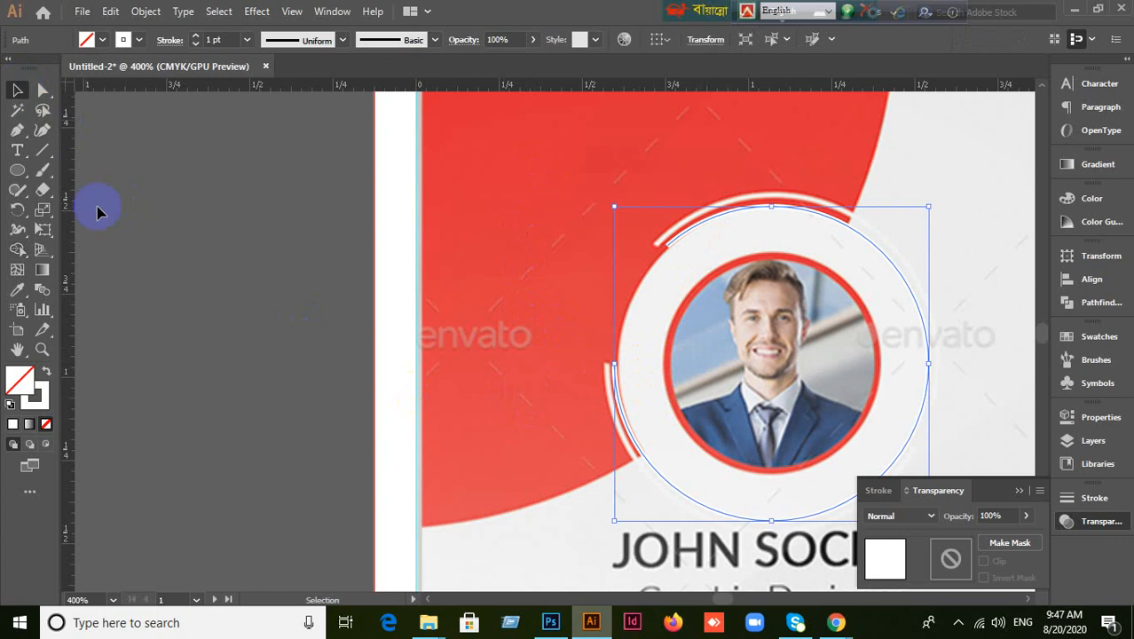
pyautogui.hotkey('ctrl', 'alt', '3')
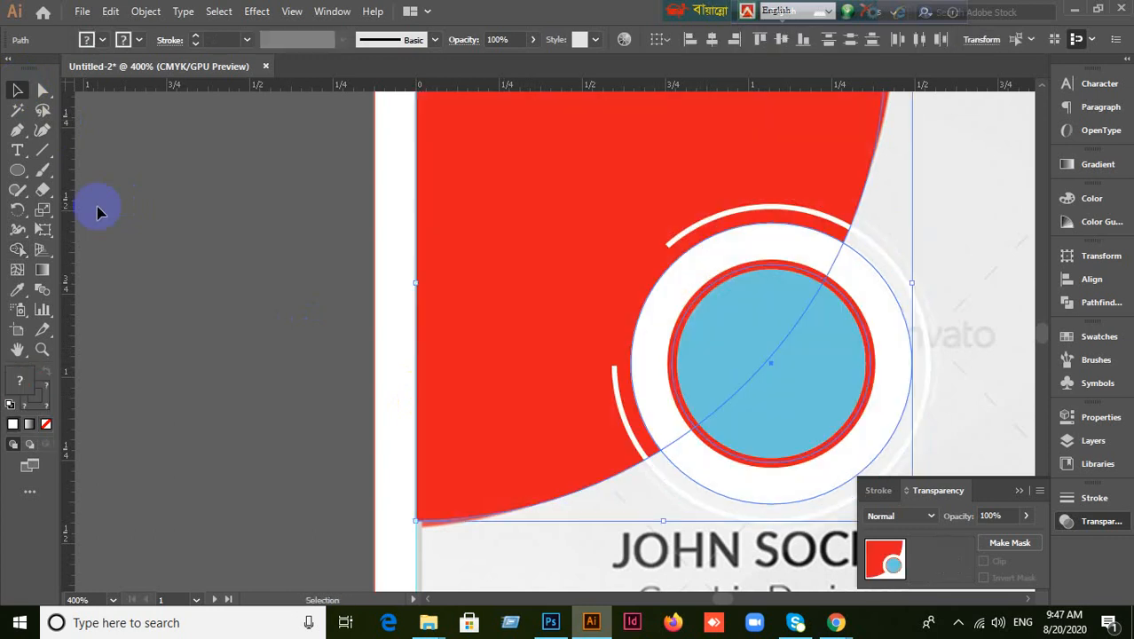
pyautogui.click(186, 221)
pyautogui.hotkey('ctrl', '-')
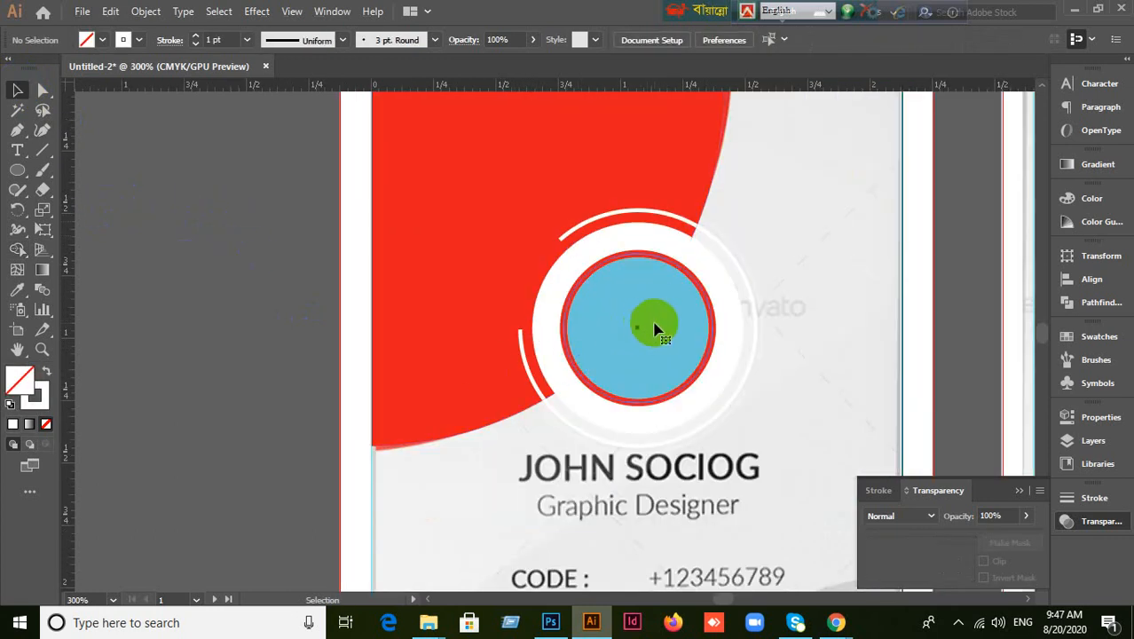
pyautogui.click(654, 330)
pyautogui.click(240, 360)
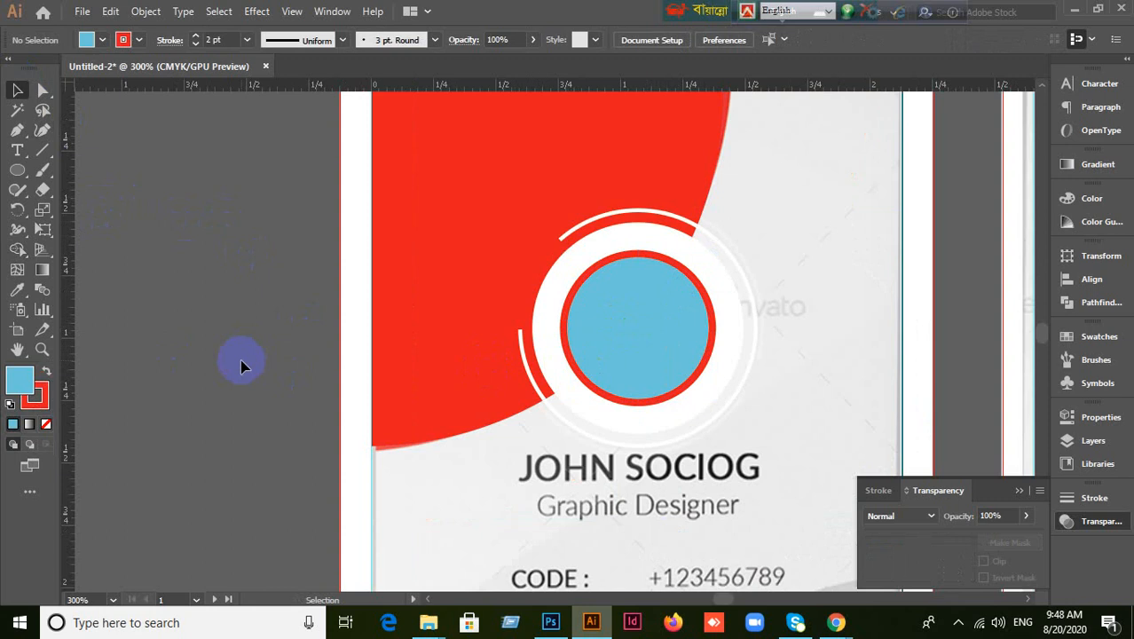
pyautogui.hotkey('ctrl', '-')
pyautogui.hotkey('ctrl', '-')
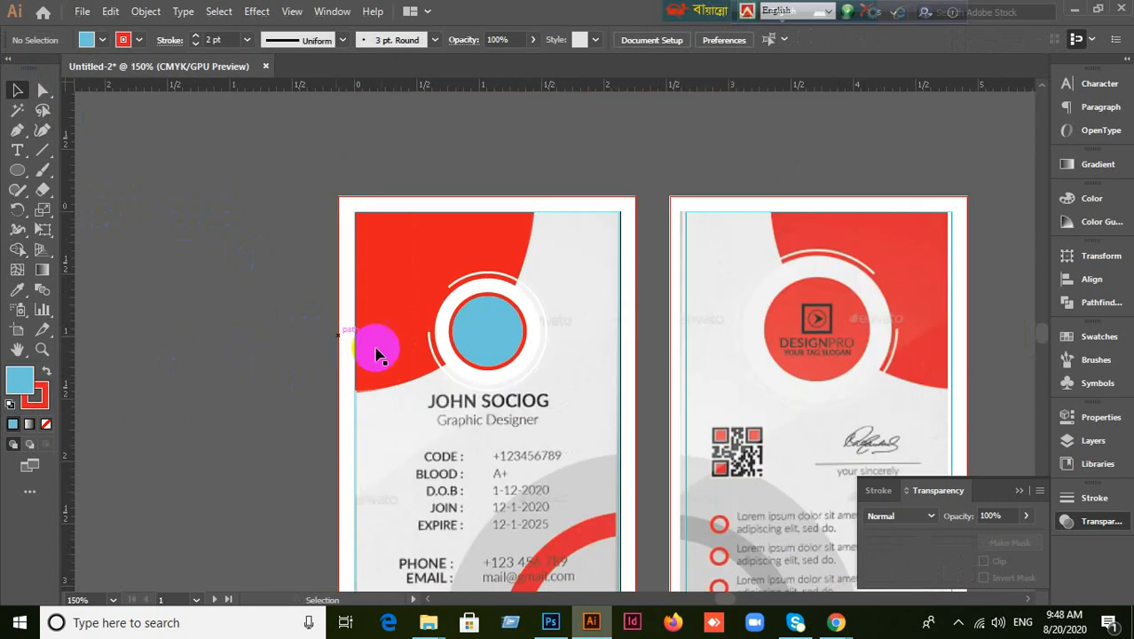
pyautogui.click(402, 307)
pyautogui.press('Delete')
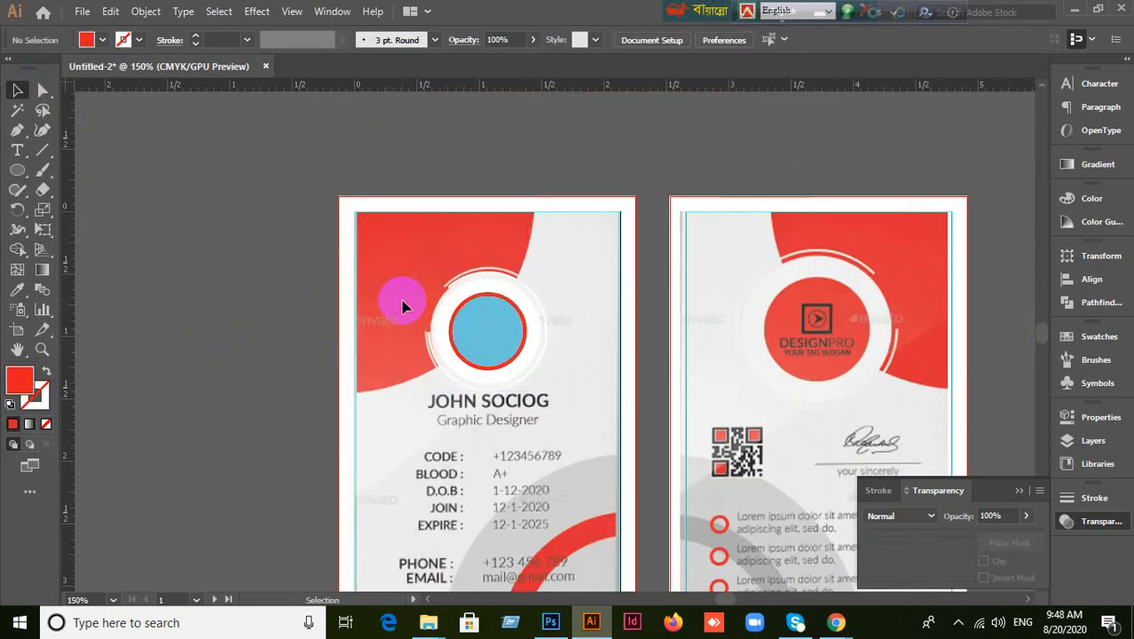
pyautogui.click(484, 346)
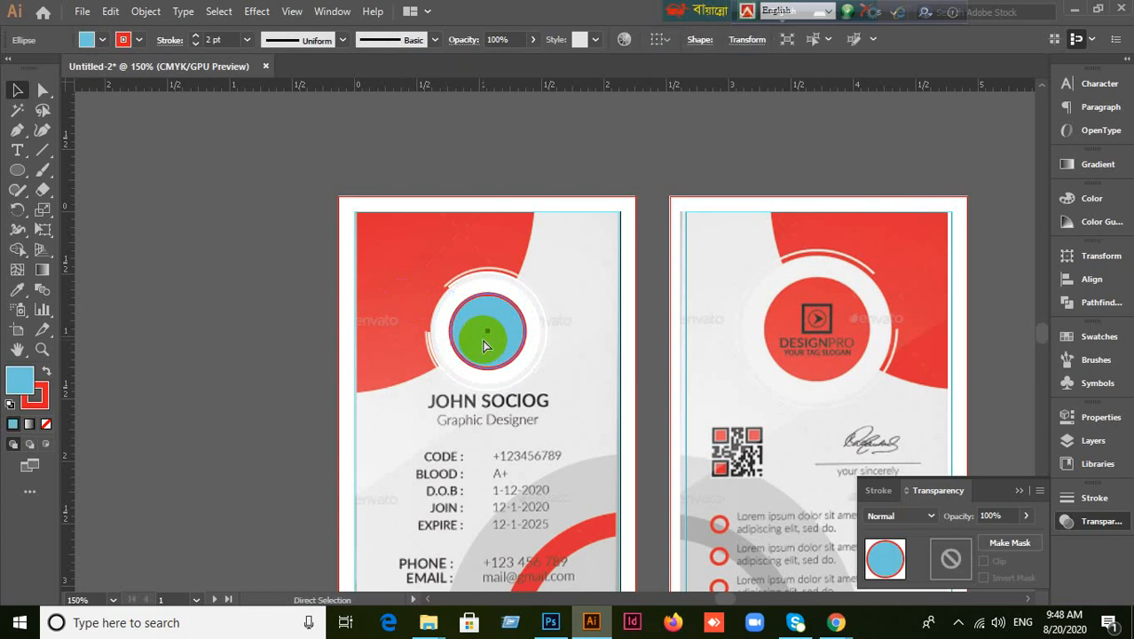
pyautogui.press('Delete')
pyautogui.click(484, 346)
pyautogui.press('Delete')
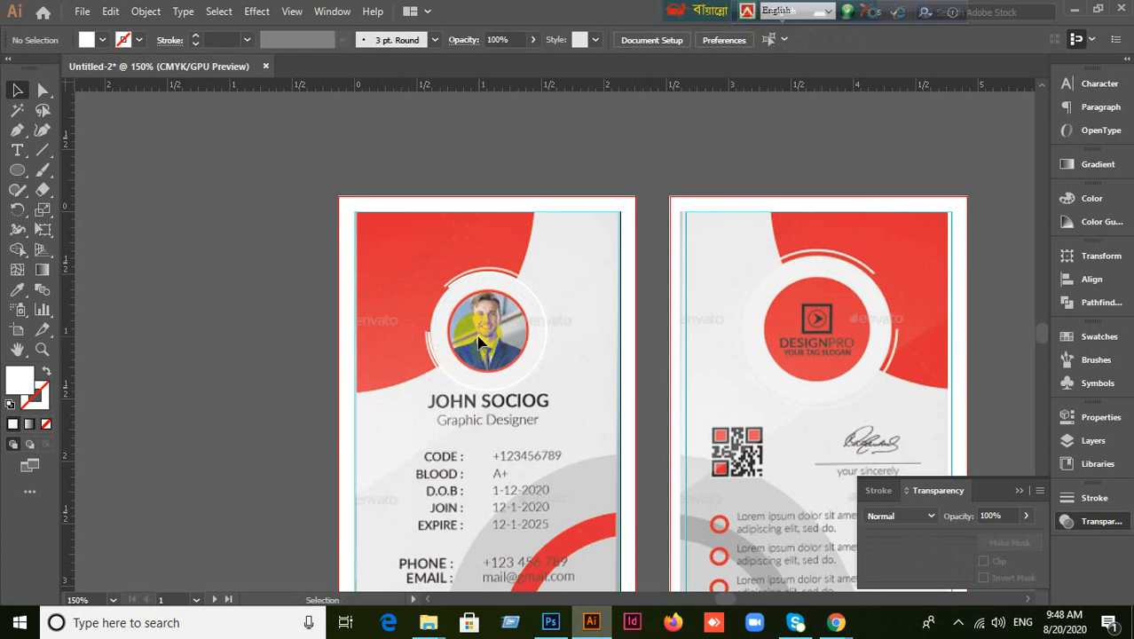
pyautogui.hotkey('ctrl', 'a')
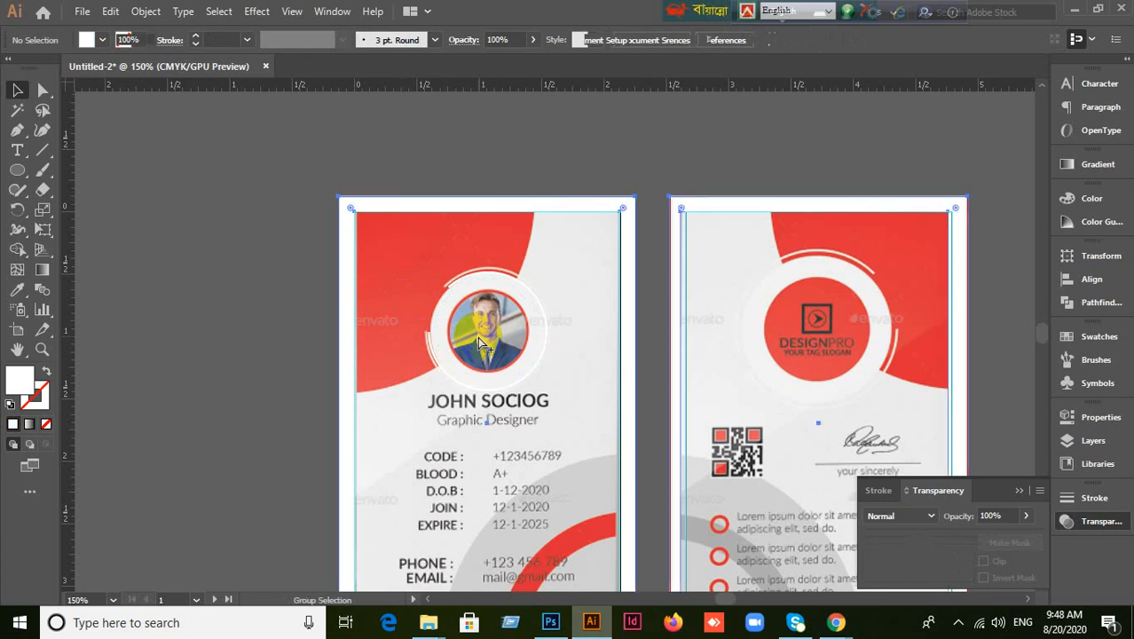
pyautogui.click(298, 349)
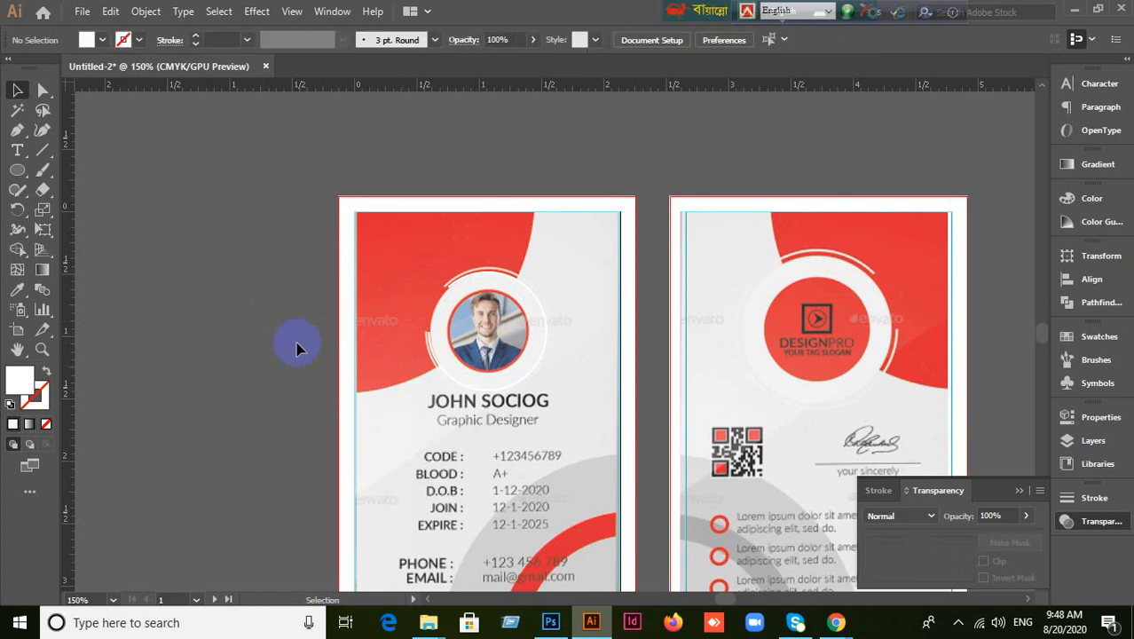
pyautogui.hotkey('ctrl', 'alt', '3')
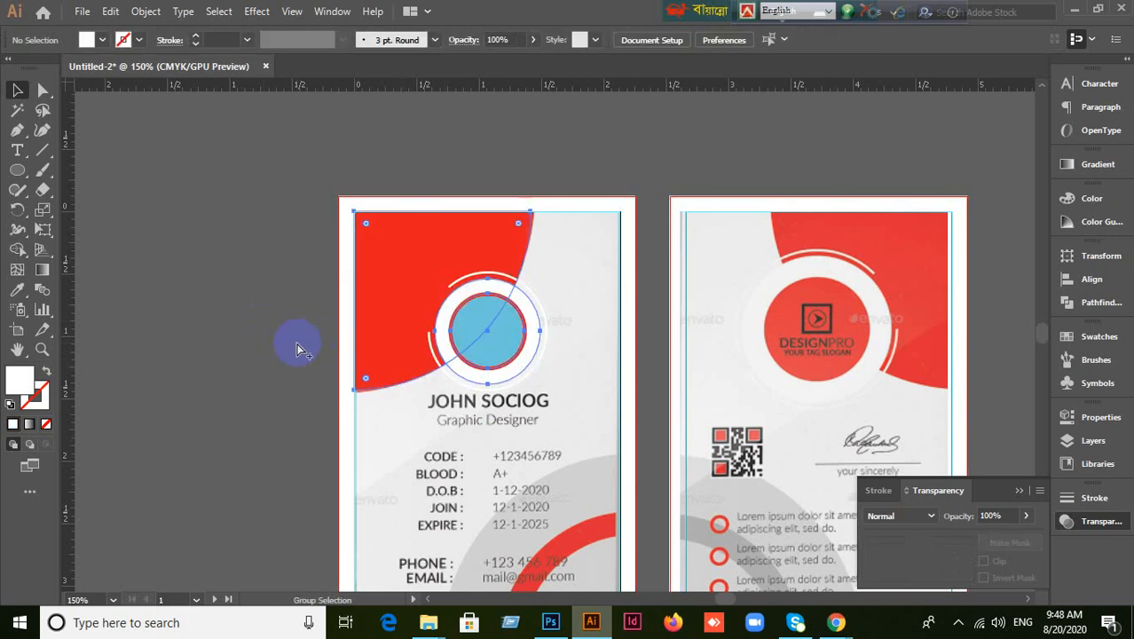
pyautogui.click(297, 346)
pyautogui.scroll(2, 533, 394)
pyautogui.scroll(-1, 533, 393)
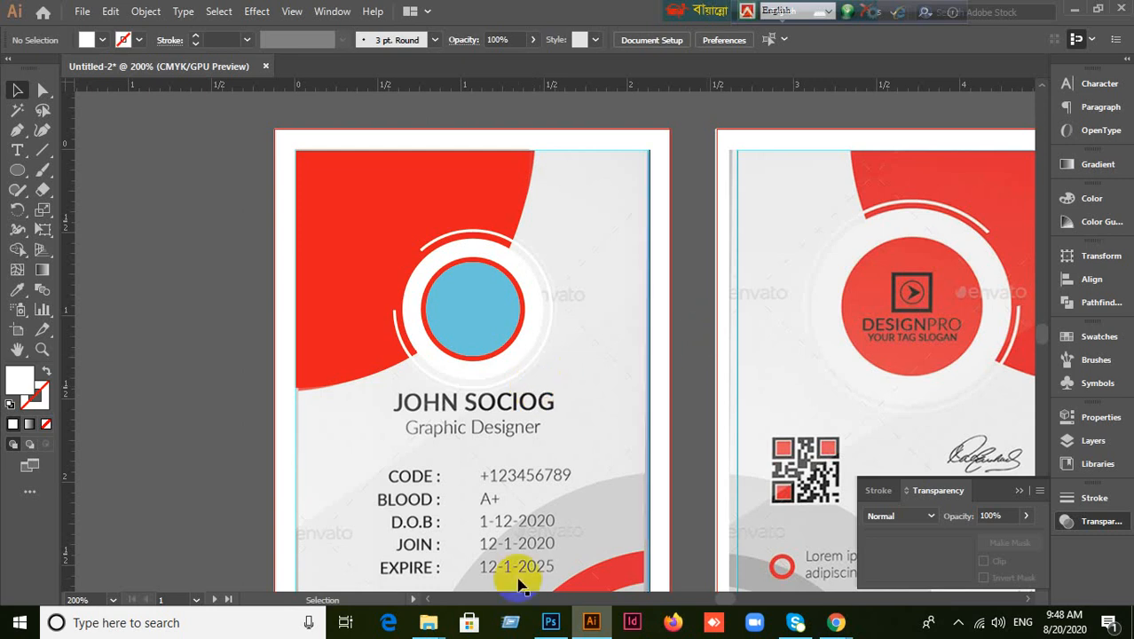
# Select the drawn red shape on the card front and cut it away.
pyautogui.click(332, 306)
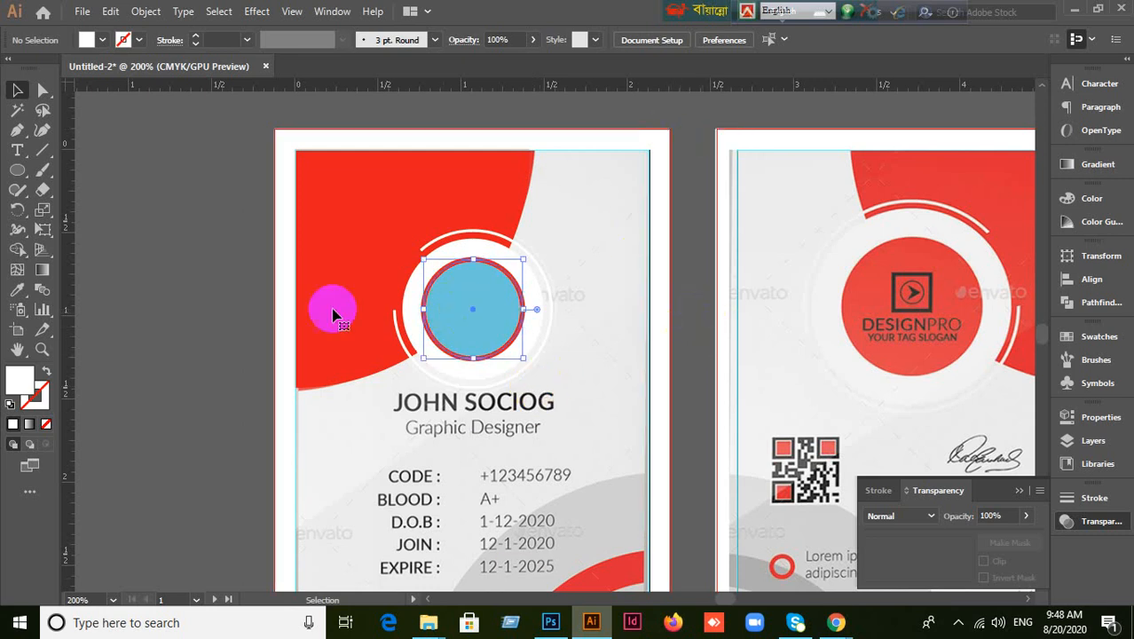
pyautogui.click(357, 239)
pyautogui.click(210, 284)
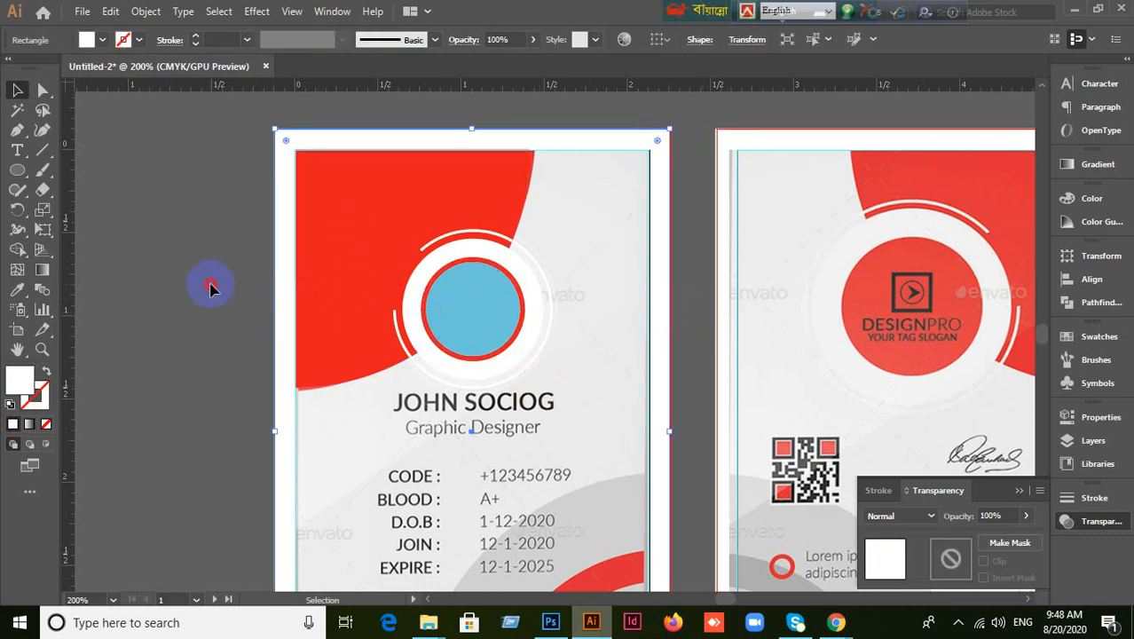
pyautogui.click(286, 158)
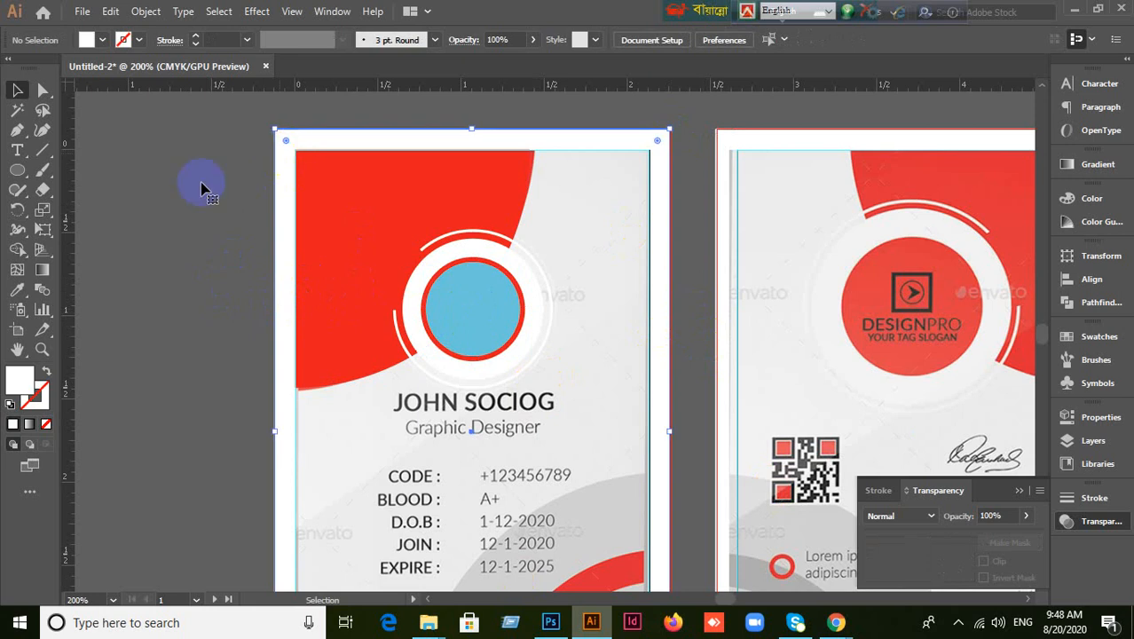
pyautogui.click(127, 203)
pyautogui.click(359, 229)
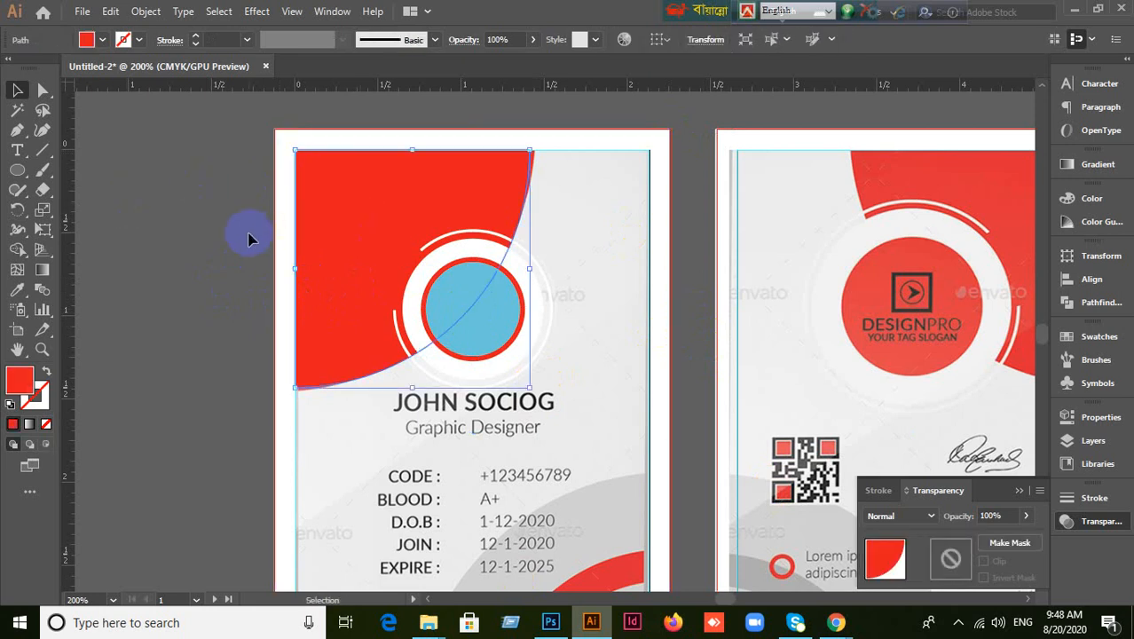
pyautogui.press('a')
pyautogui.press('v')
pyautogui.press('a')
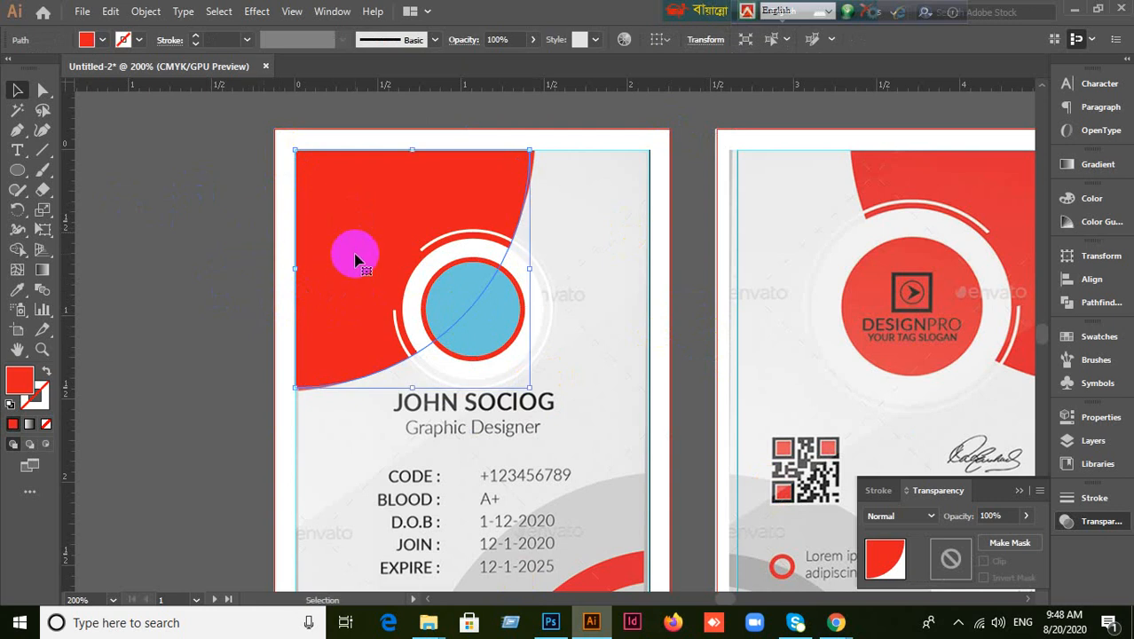
pyautogui.hotkey('ctrl', 'x')
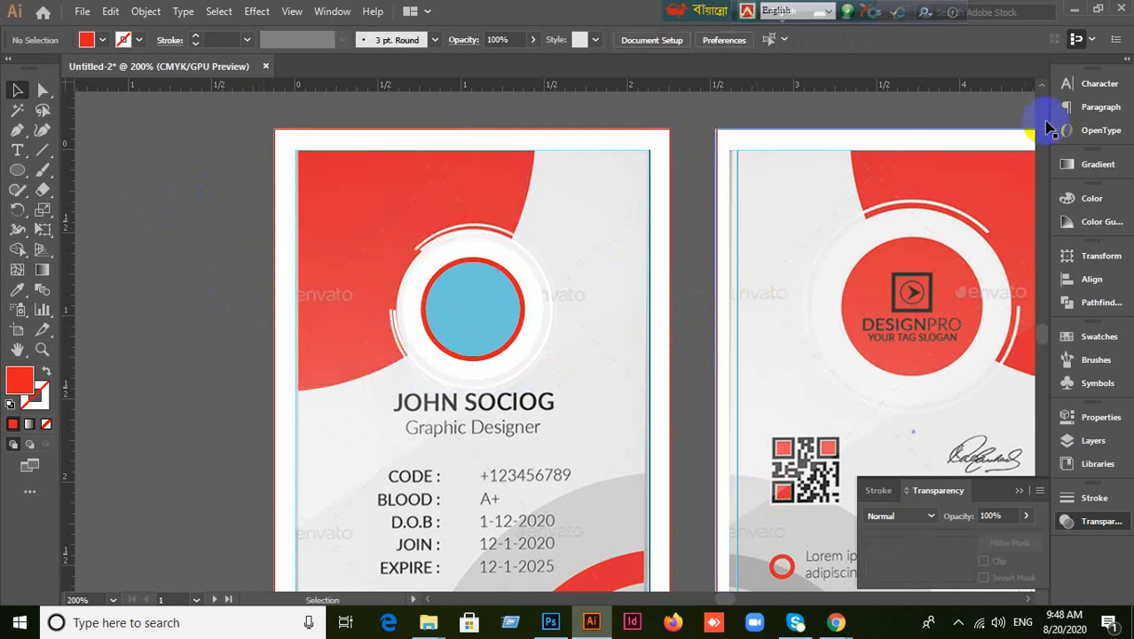
# Select the blue circle and image a222.jpg, minimize and restore Illustrator, then open File.
pyautogui.click(489, 326)
pyautogui.click(488, 321)
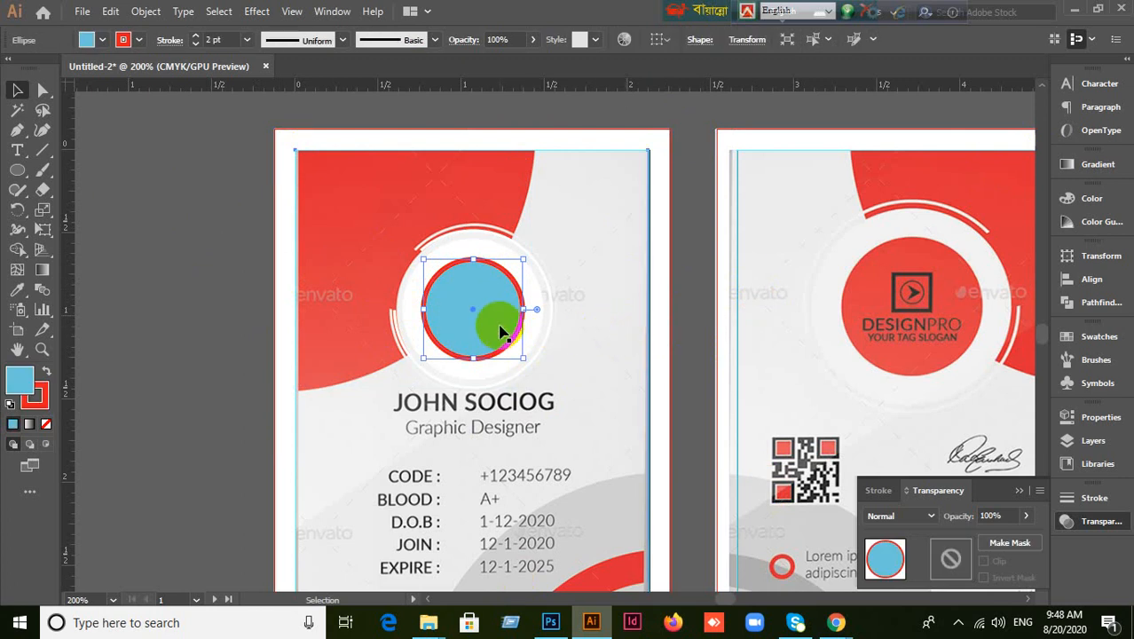
pyautogui.click(619, 323)
pyautogui.click(1073, 10)
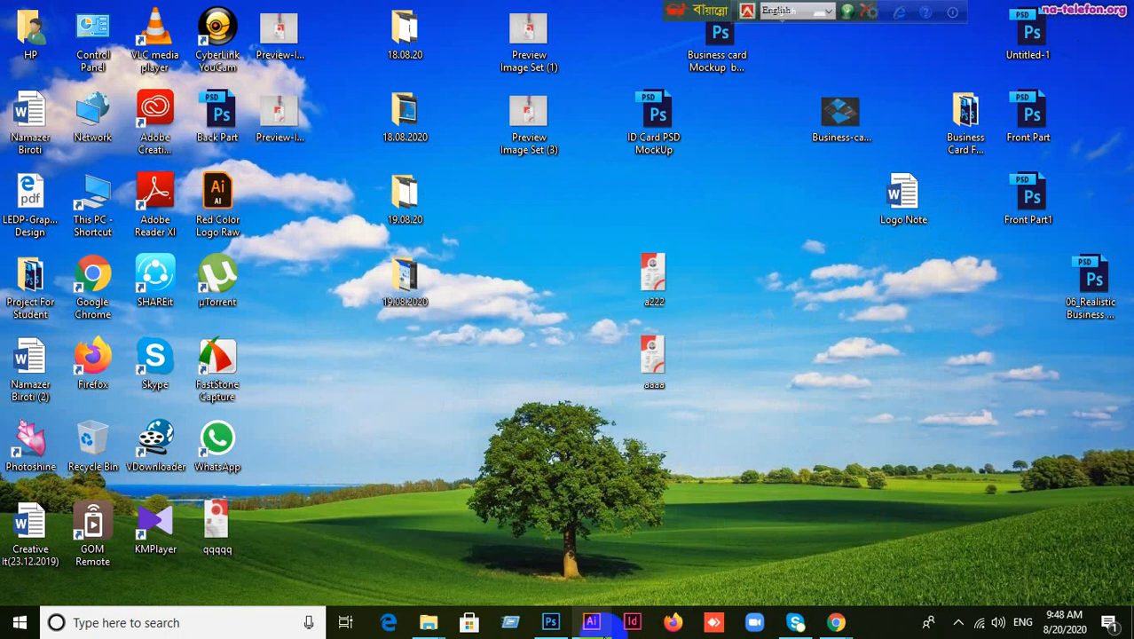
pyautogui.click(591, 622)
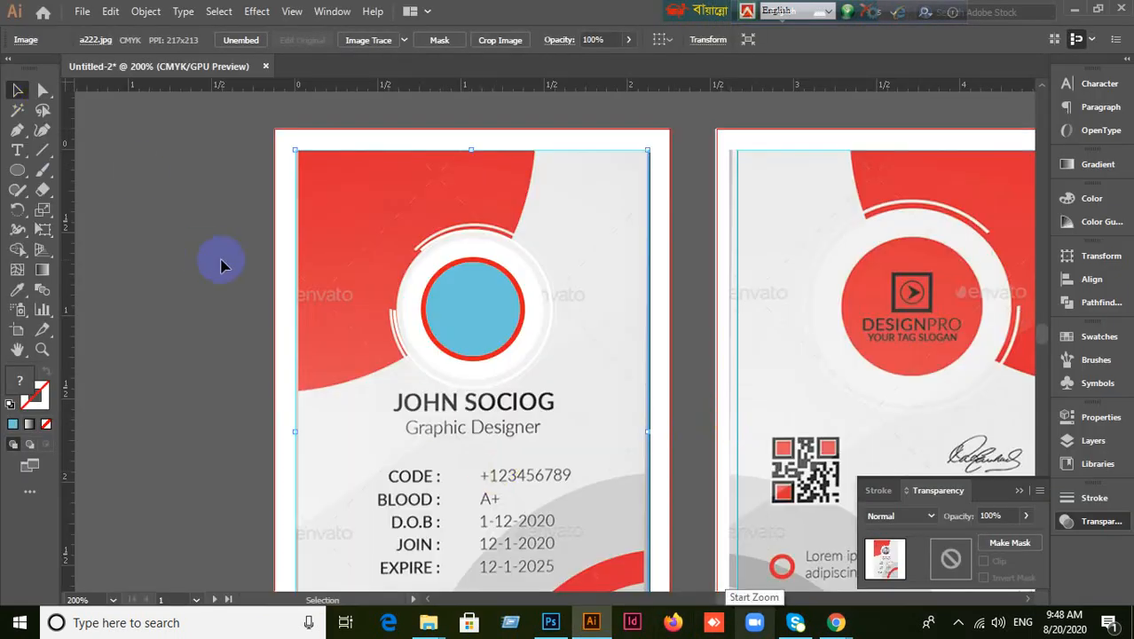
pyautogui.click(444, 294)
pyautogui.click(199, 280)
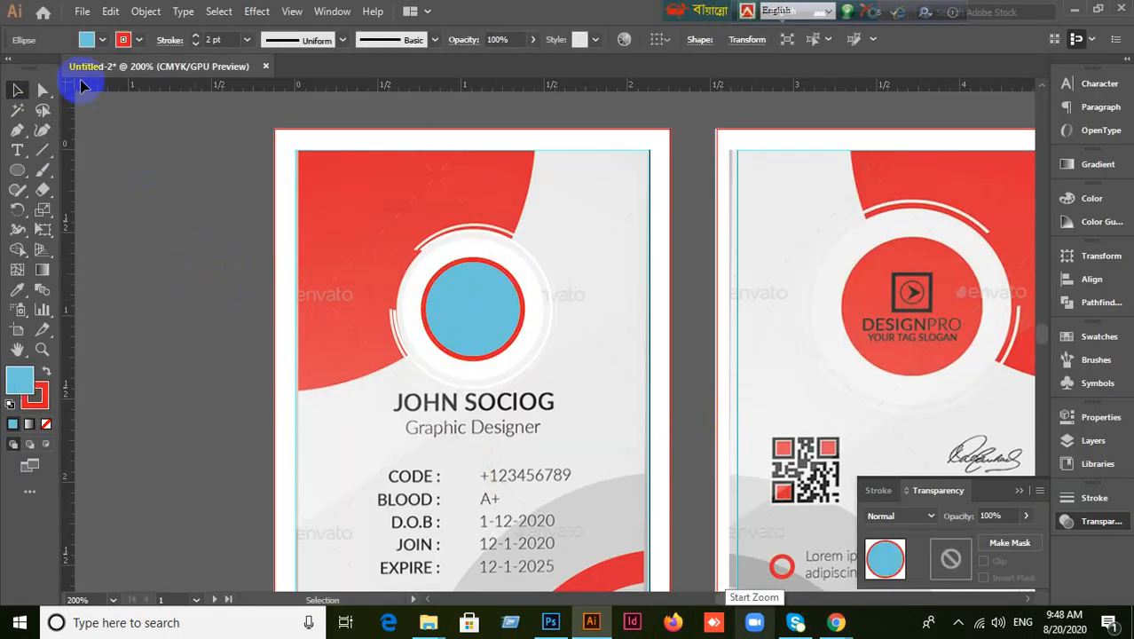
pyautogui.click(82, 11)
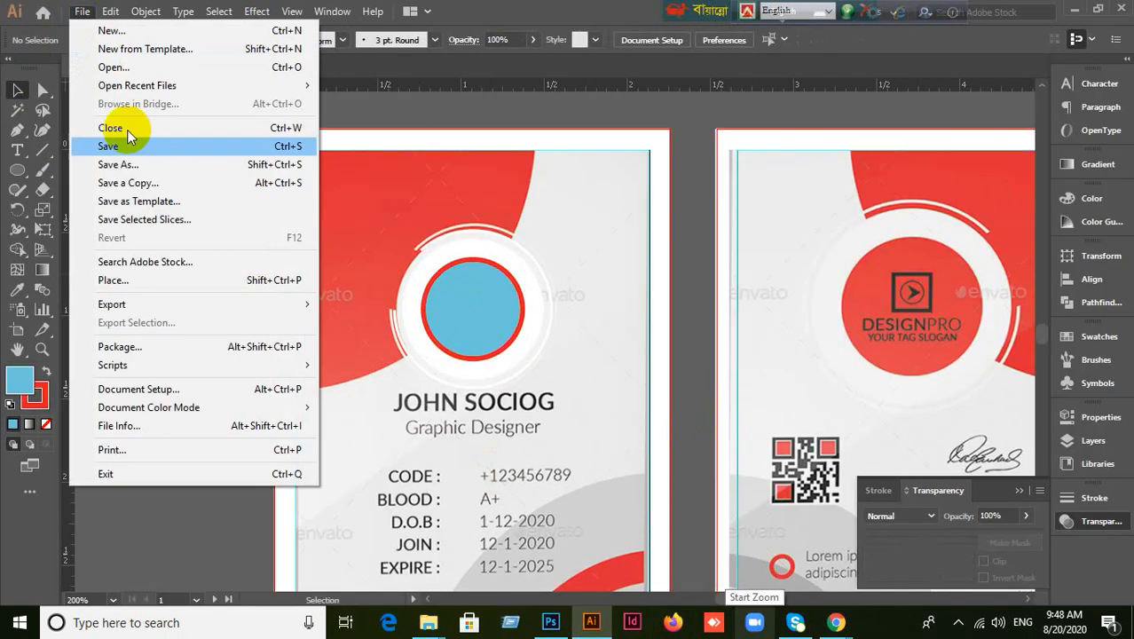
# In the Place dialog, go to Desktop > Project For Student > Sample Image.
pyautogui.click(114, 280)
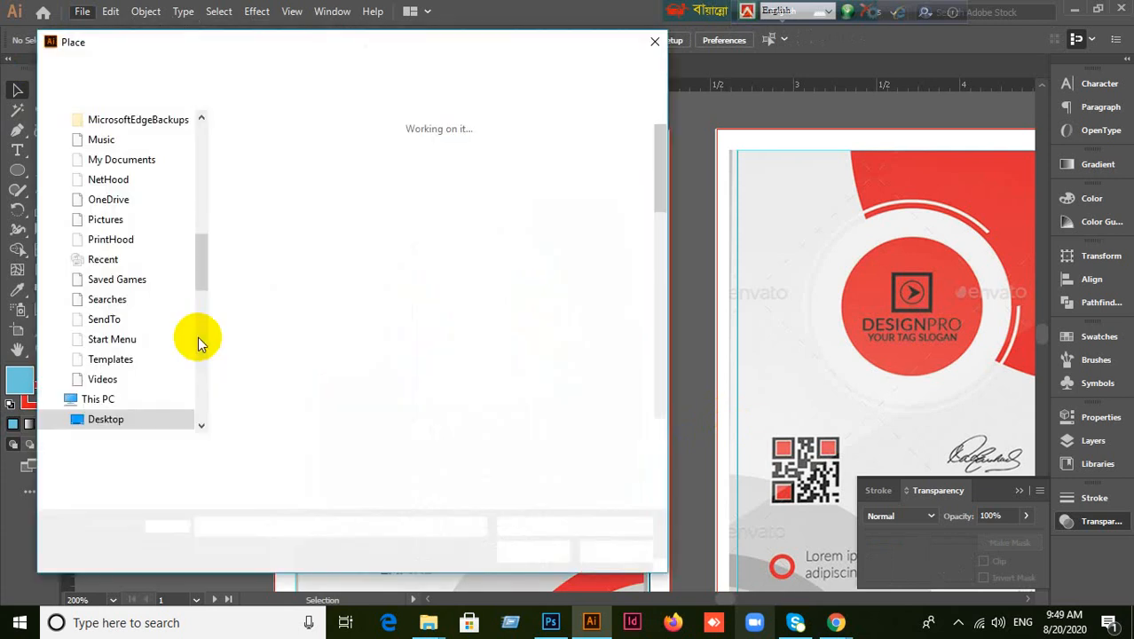
pyautogui.scroll(10, 119, 293)
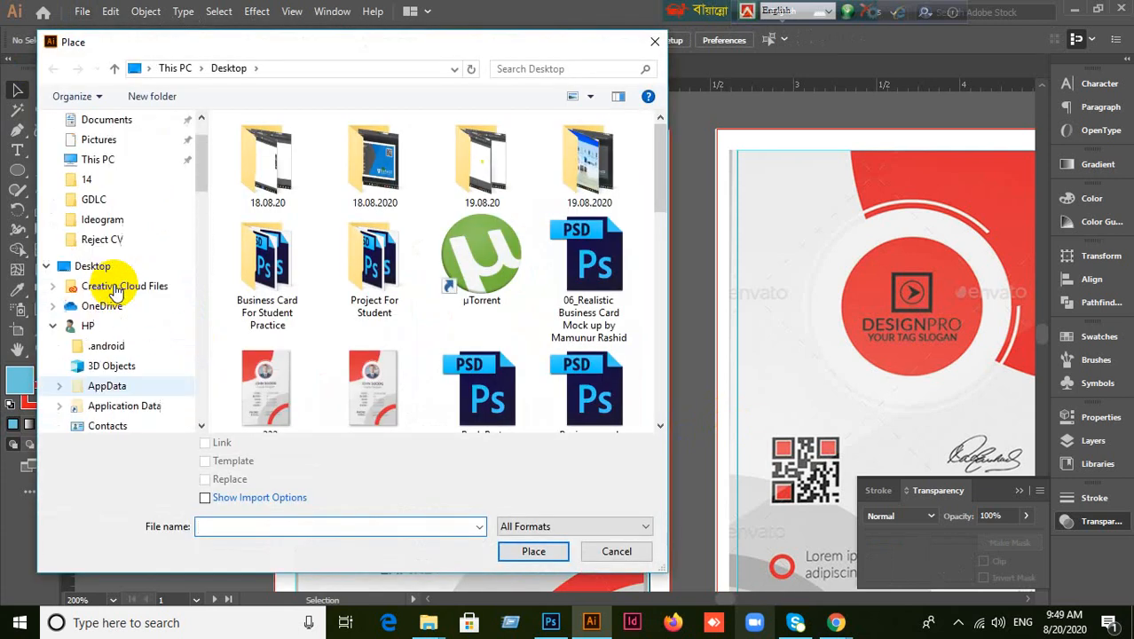
pyautogui.click(71, 147)
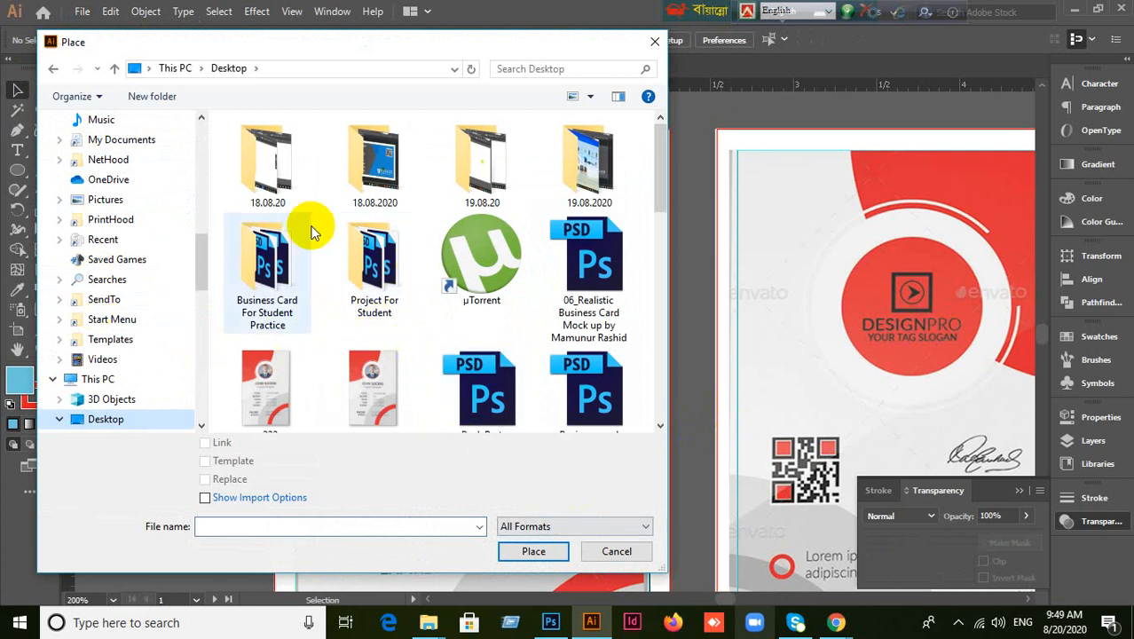
pyautogui.click(367, 272)
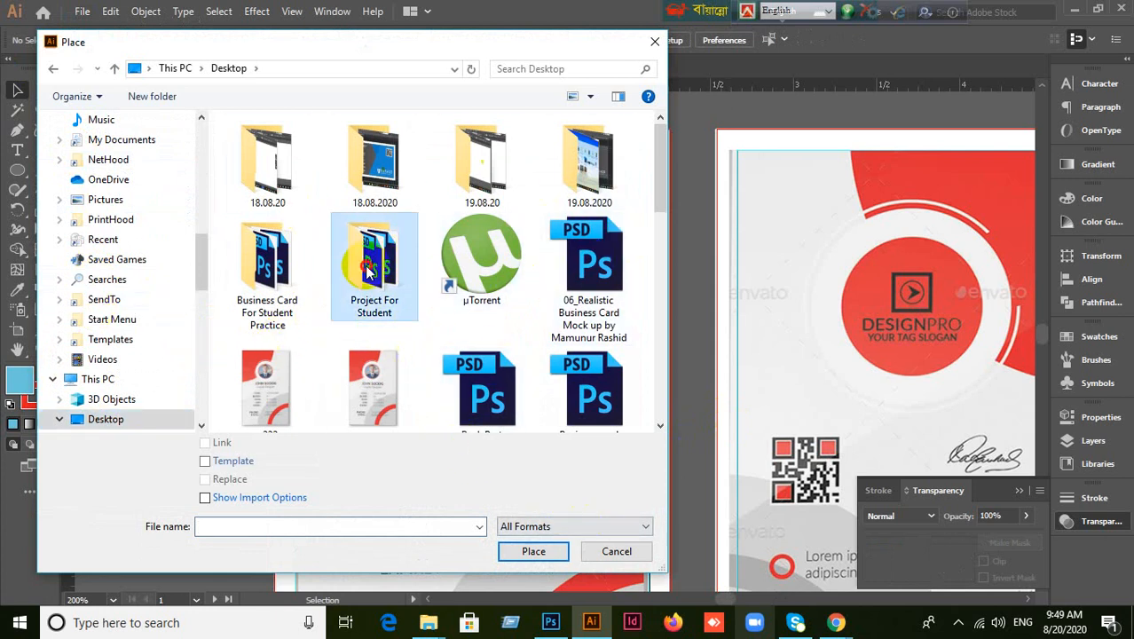
pyautogui.doubleClick(371, 268)
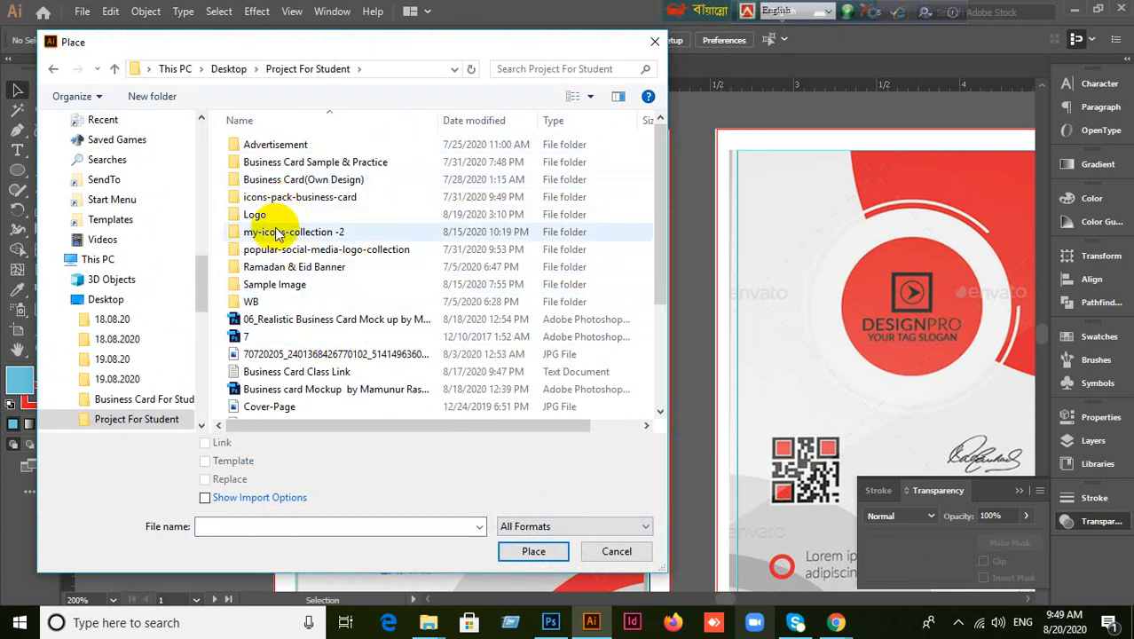
pyautogui.click(274, 285)
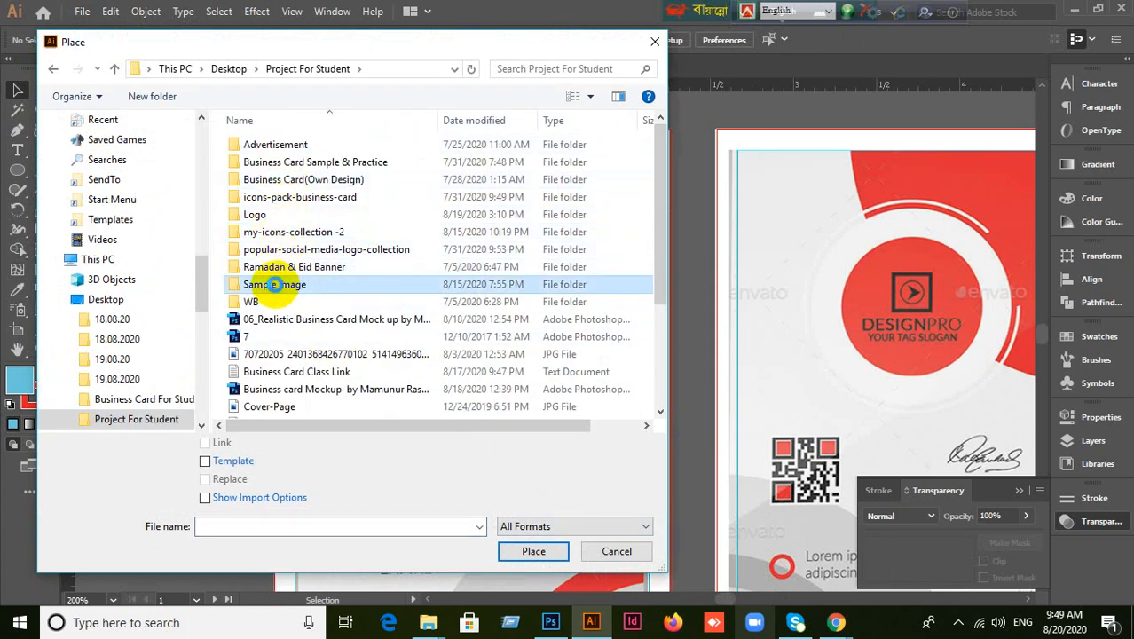
pyautogui.doubleClick(275, 285)
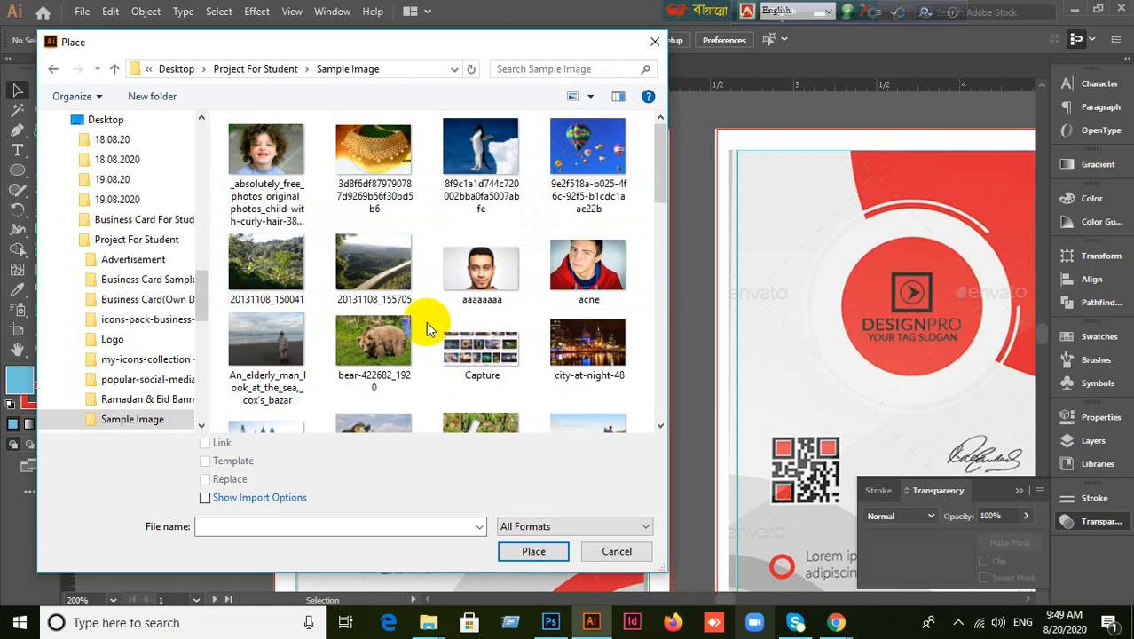
# Choose the aaaaaaa portrait photo and place it.
pyautogui.scroll(-10, 426, 321)
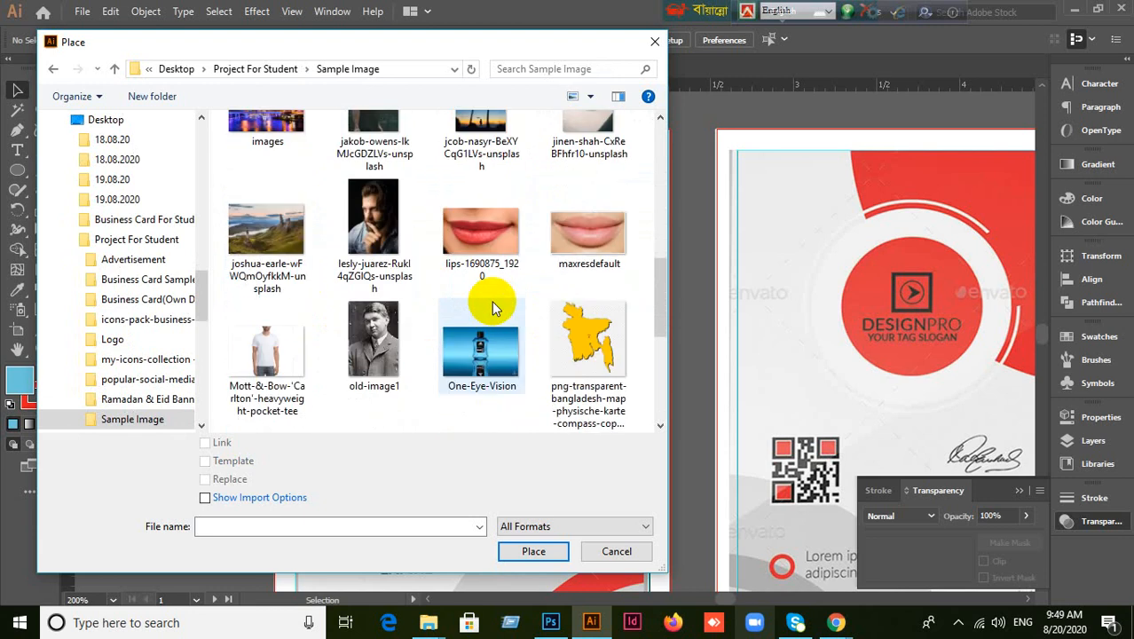
pyautogui.scroll(-2, 494, 306)
pyautogui.scroll(6, 494, 306)
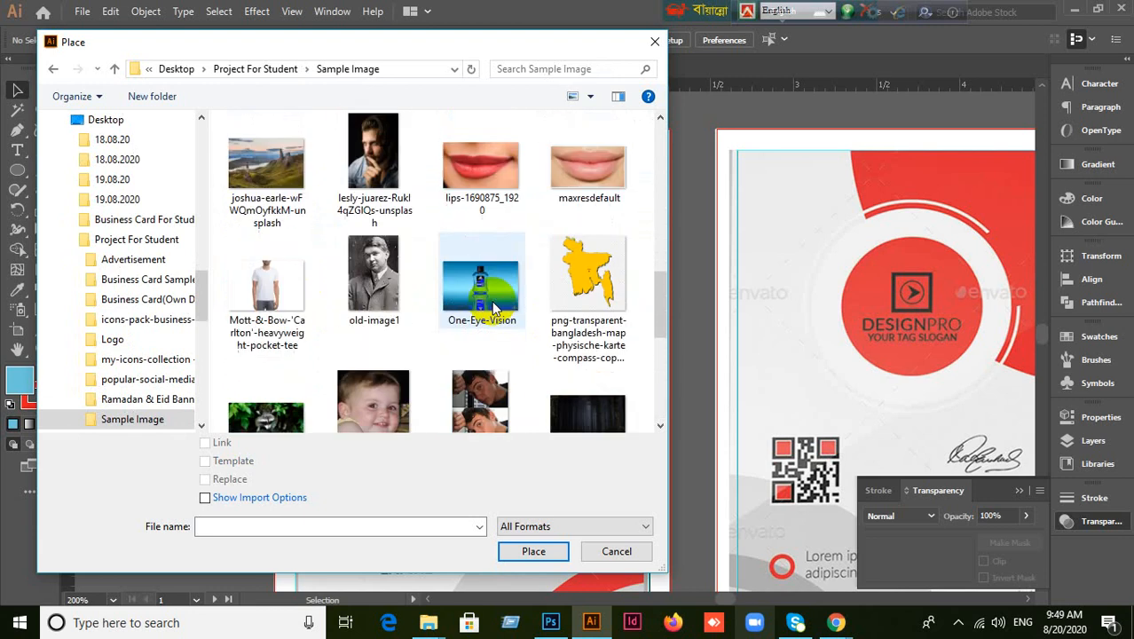
pyautogui.scroll(3, 494, 307)
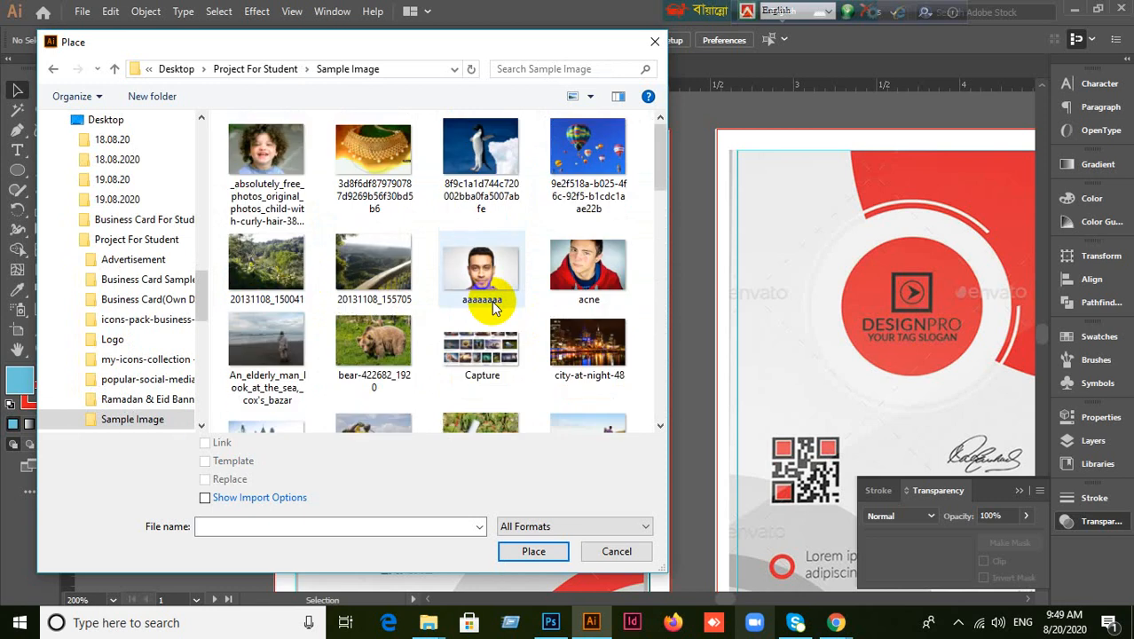
pyautogui.scroll(-5, 495, 306)
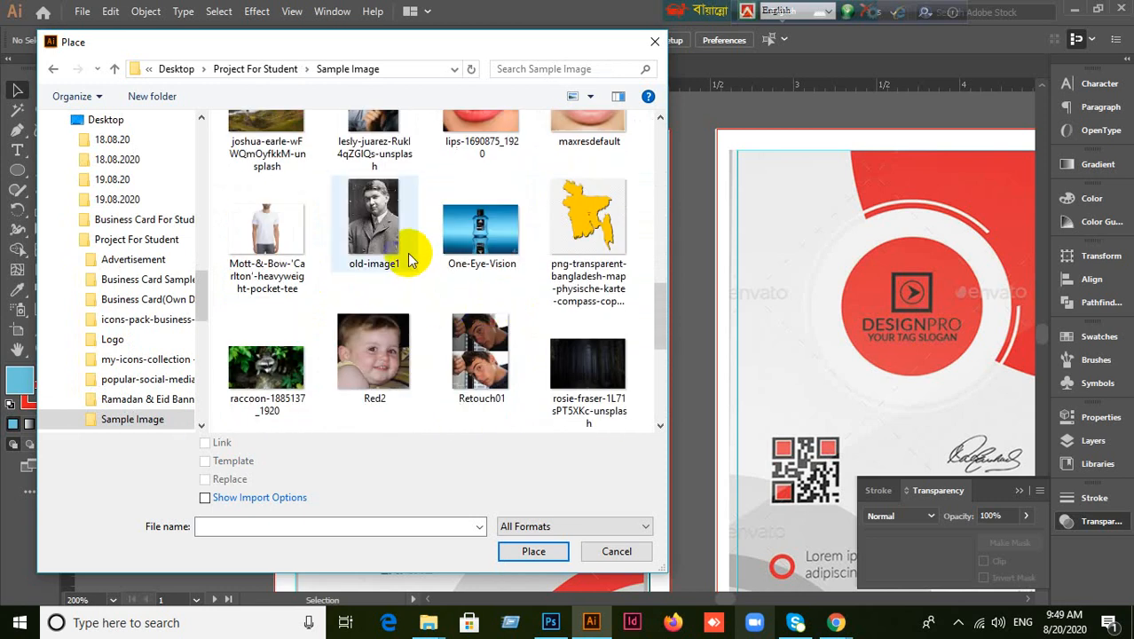
pyautogui.click(384, 238)
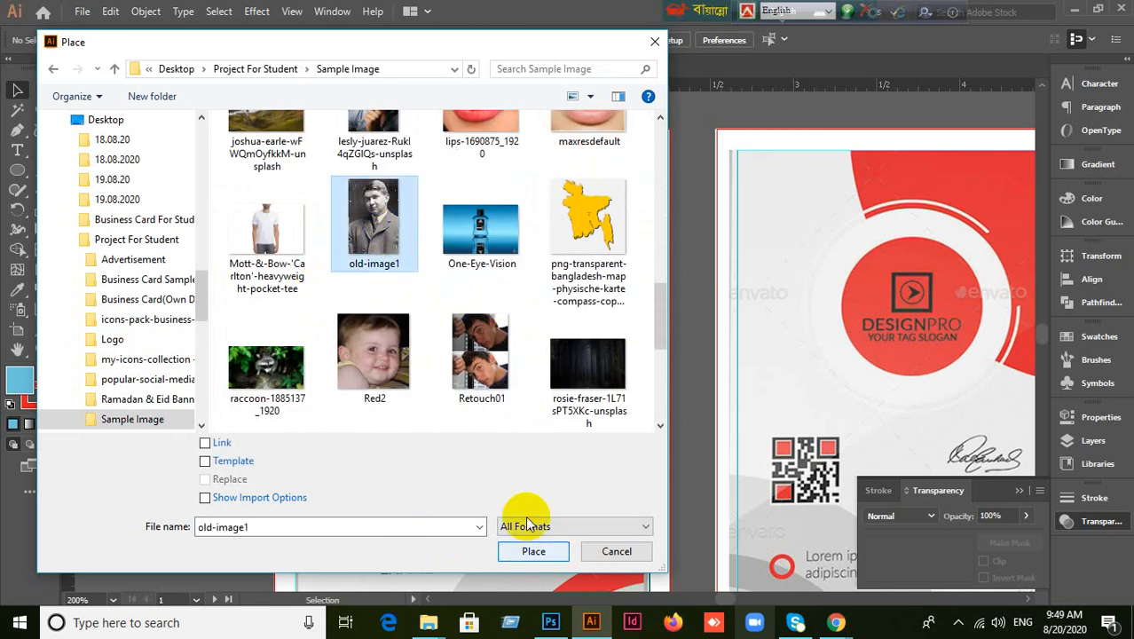
pyautogui.scroll(5, 553, 261)
pyautogui.click(481, 266)
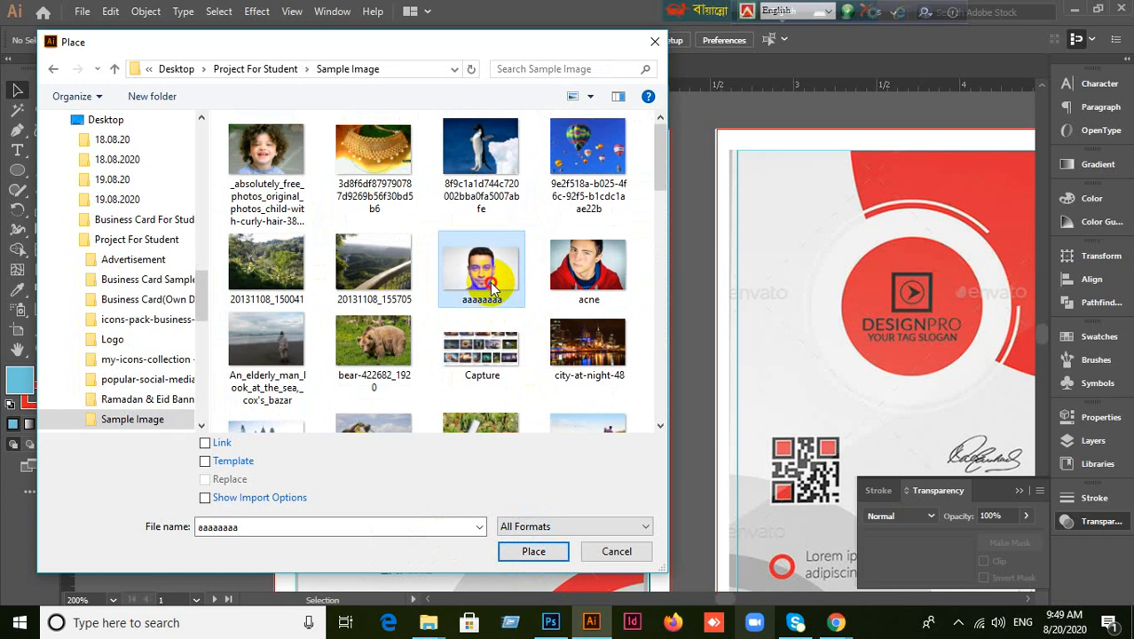
pyautogui.click(533, 551)
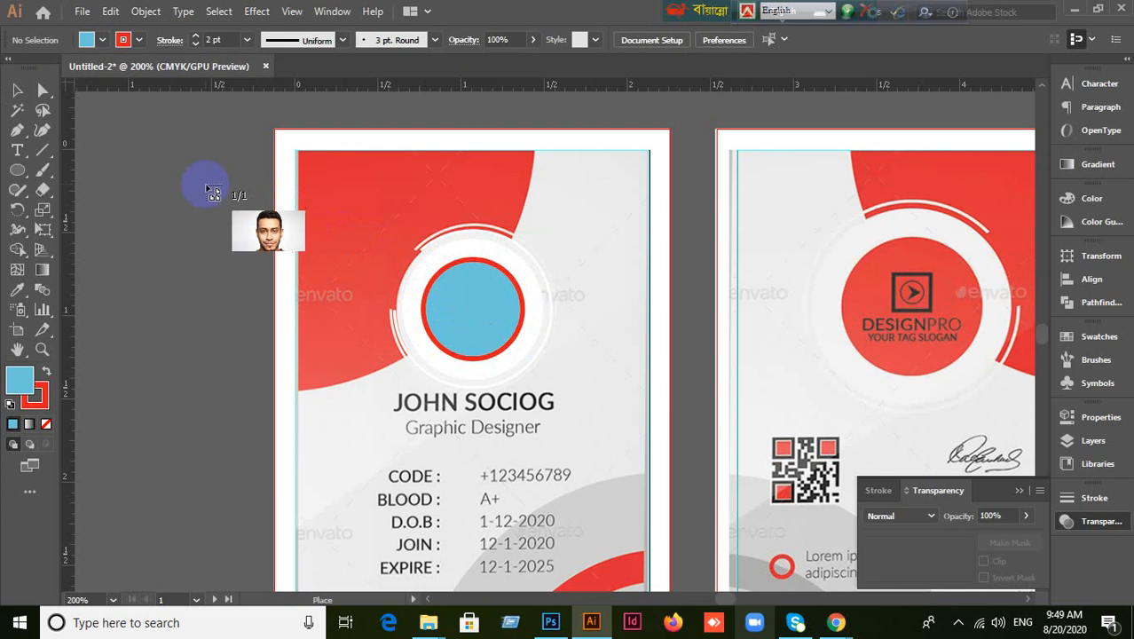
# Drop the portrait on the pasteboard, scale it down, and move it off the card.
pyautogui.click(205, 185)
pyautogui.scroll(-6, 493, 317)
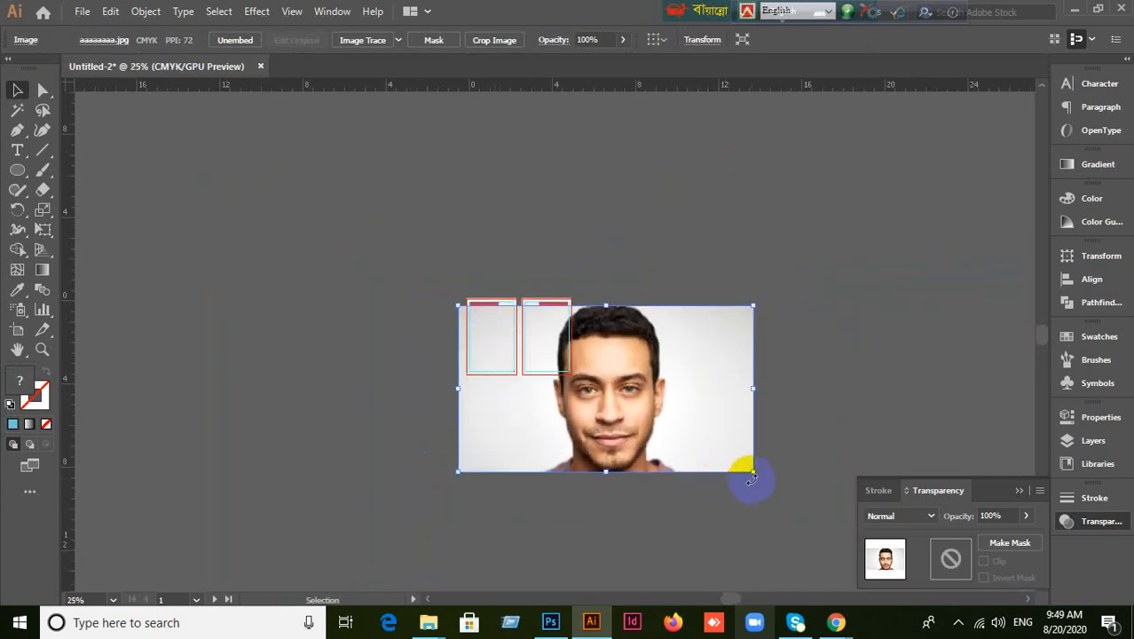
pyautogui.moveTo(756, 476); pyautogui.dragTo(586, 380)
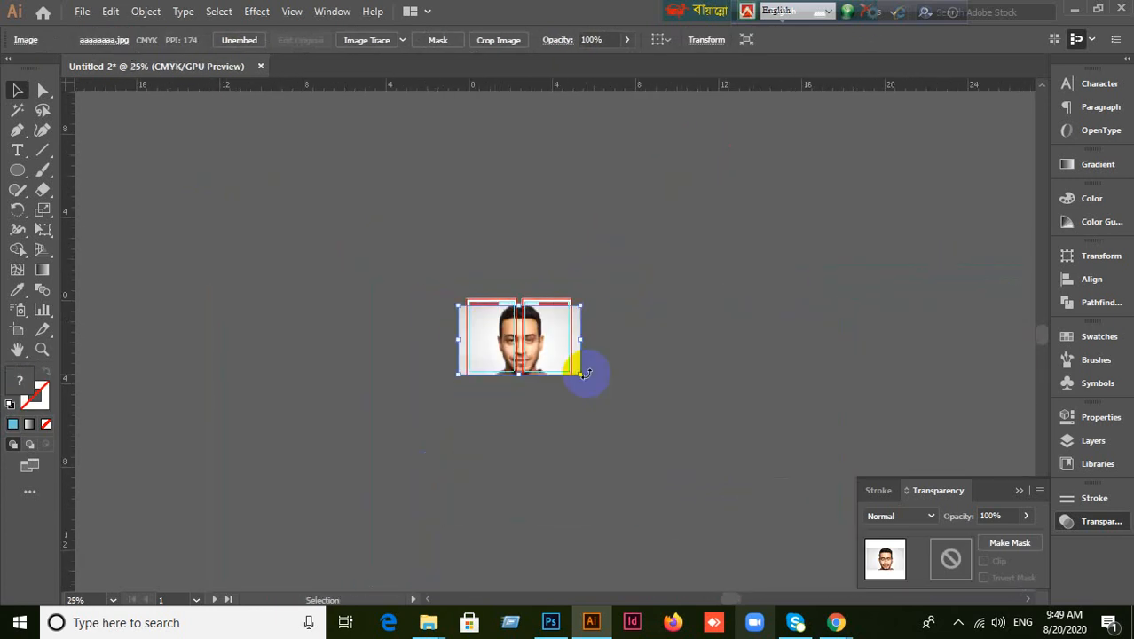
pyautogui.scroll(4, 581, 372)
pyautogui.moveTo(404, 317); pyautogui.dragTo(641, 387)
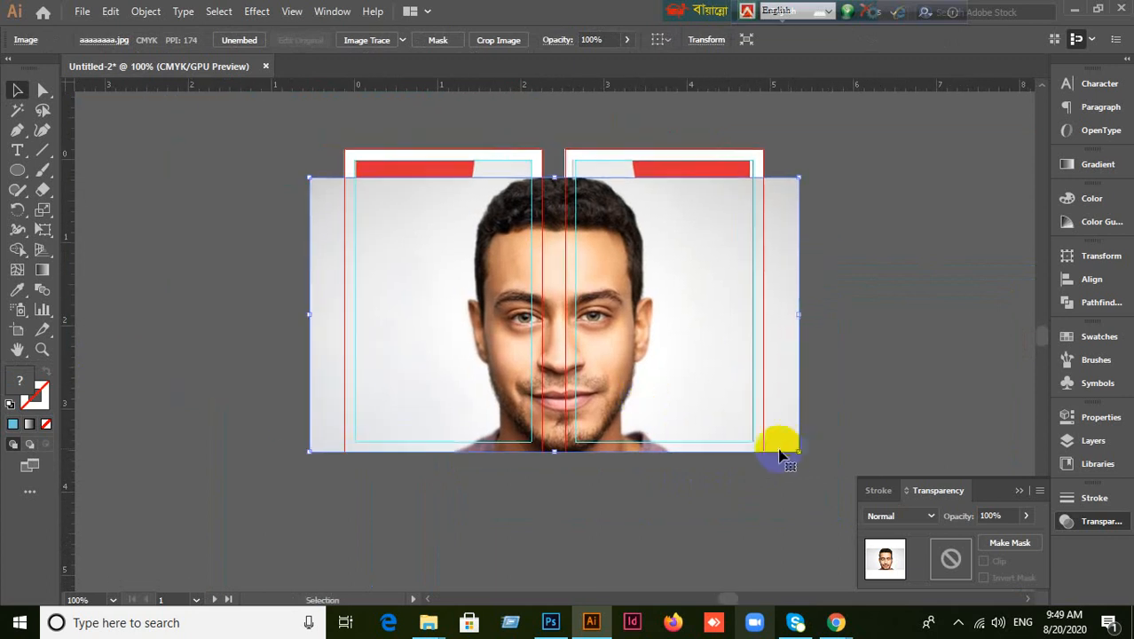
pyautogui.moveTo(803, 454); pyautogui.dragTo(513, 291)
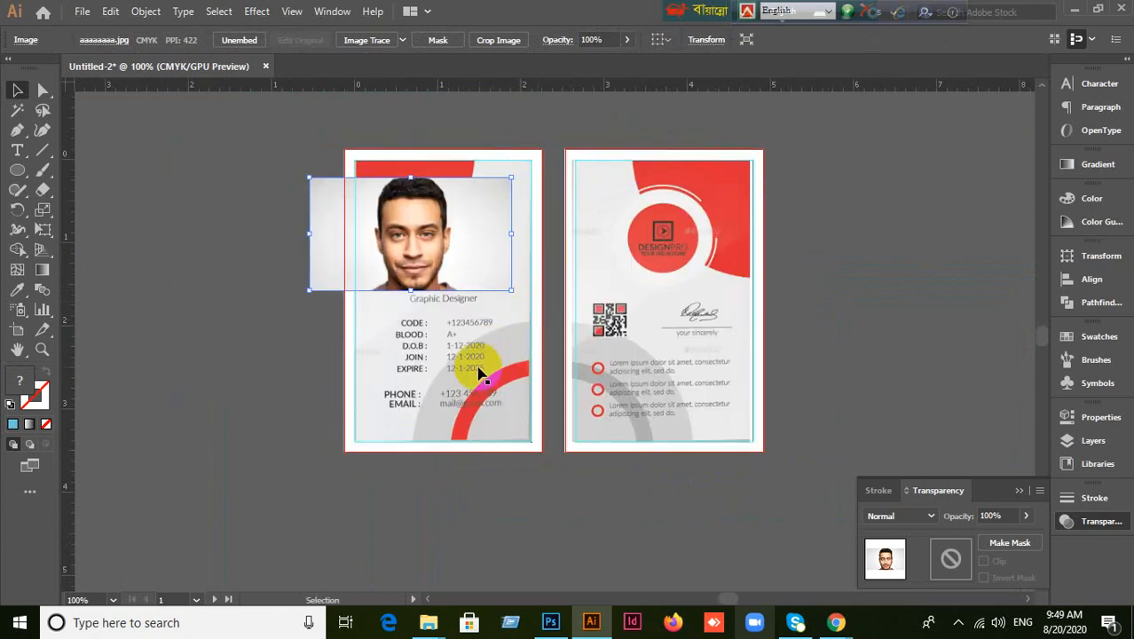
pyautogui.moveTo(414, 233); pyautogui.dragTo(233, 147)
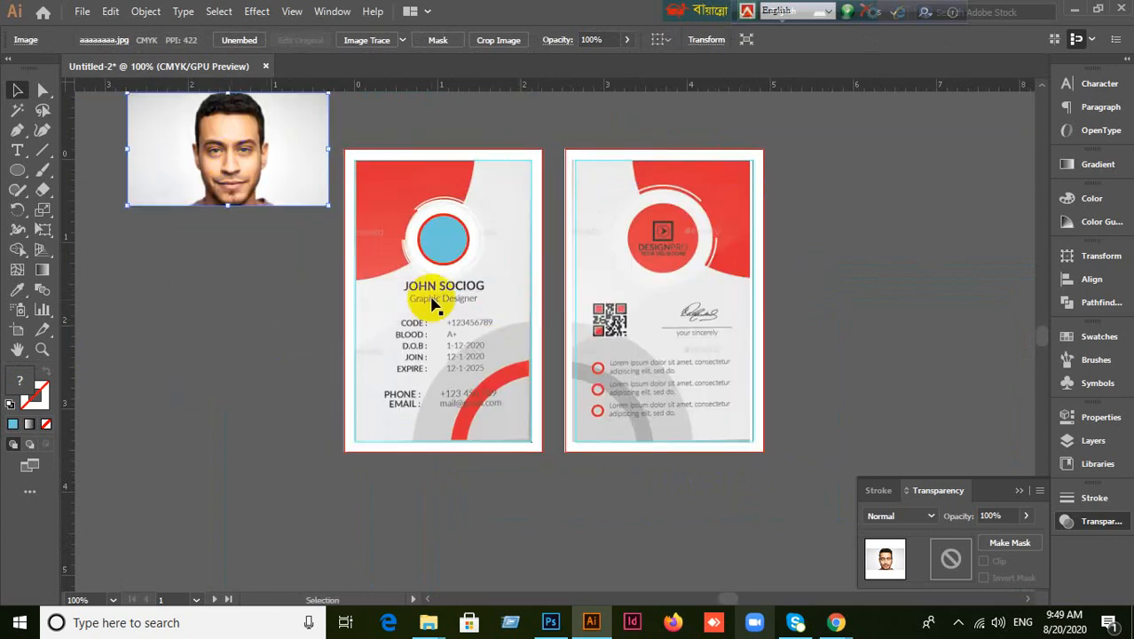
# Copy the blue circle onto the pasteboard, move the photo over it, and select both.
pyautogui.click(435, 240)
pyautogui.moveTo(435, 244); pyautogui.dragTo(193, 324)
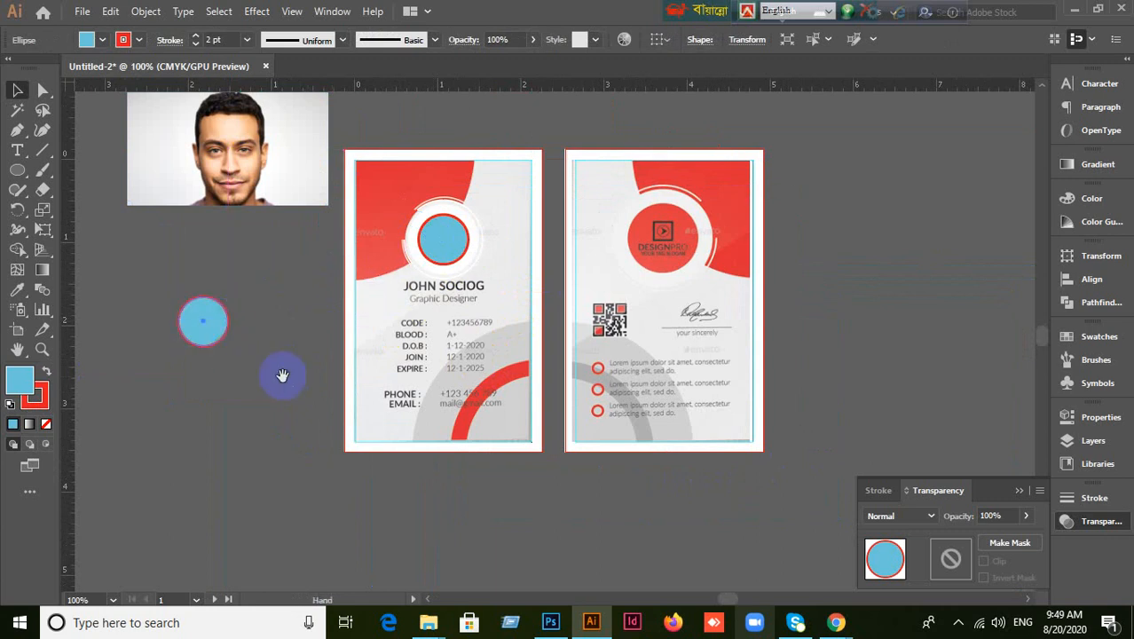
pyautogui.moveTo(281, 375); pyautogui.dragTo(619, 442)
pyautogui.moveTo(585, 251); pyautogui.dragTo(554, 404)
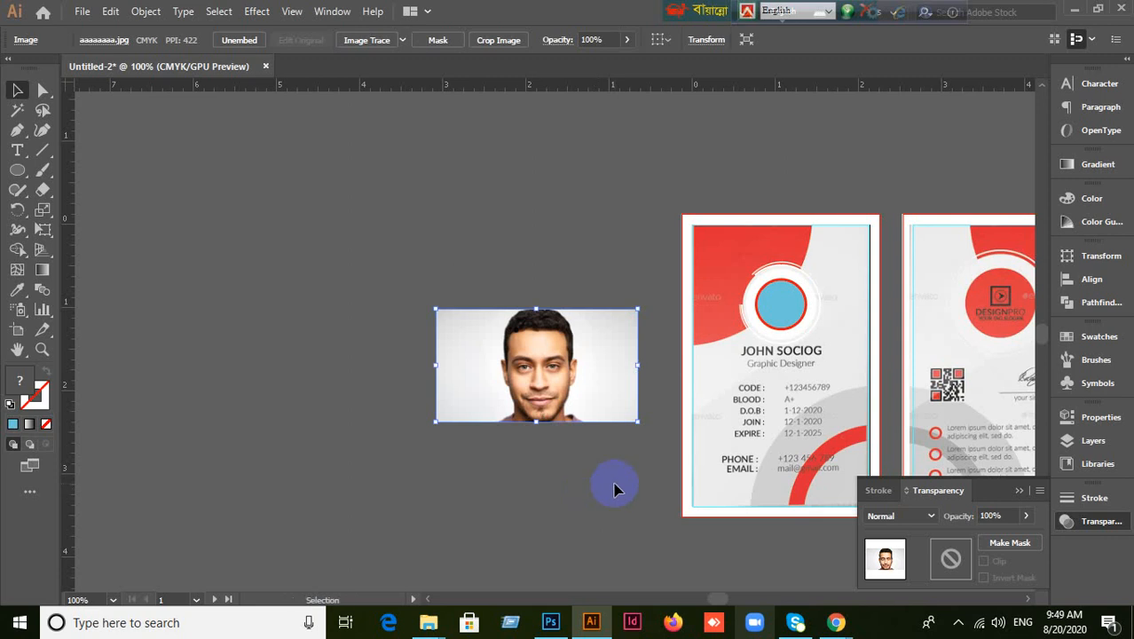
pyautogui.scroll(1, 617, 486)
pyautogui.moveTo(541, 320); pyautogui.dragTo(544, 355)
pyautogui.click(517, 507)
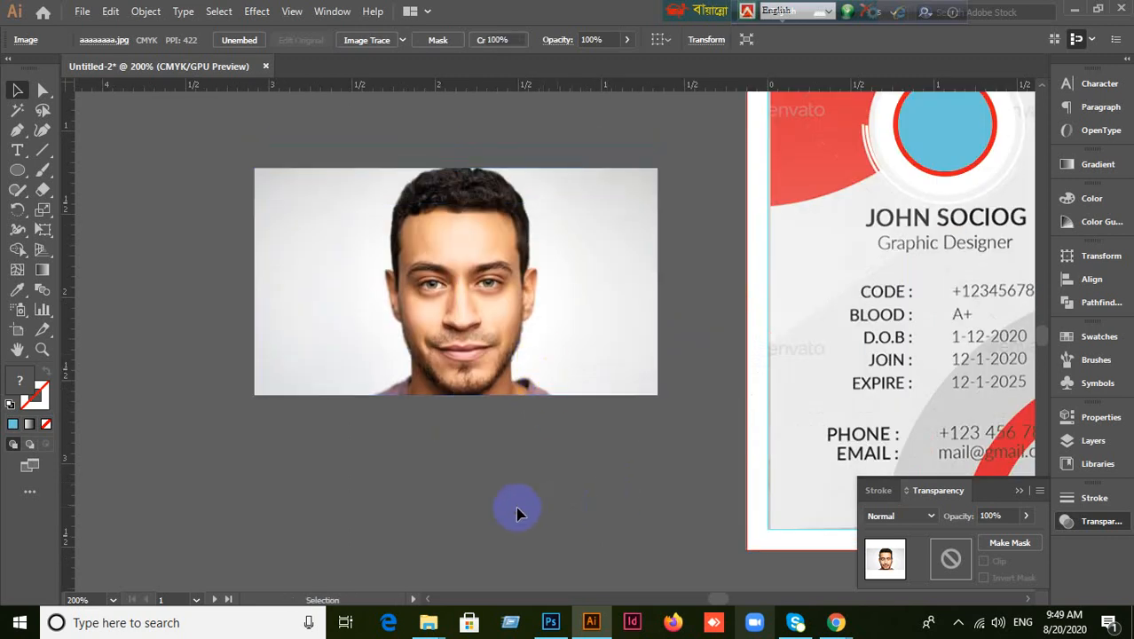
pyautogui.moveTo(167, 234); pyautogui.dragTo(606, 489)
pyautogui.rightClick(503, 324)
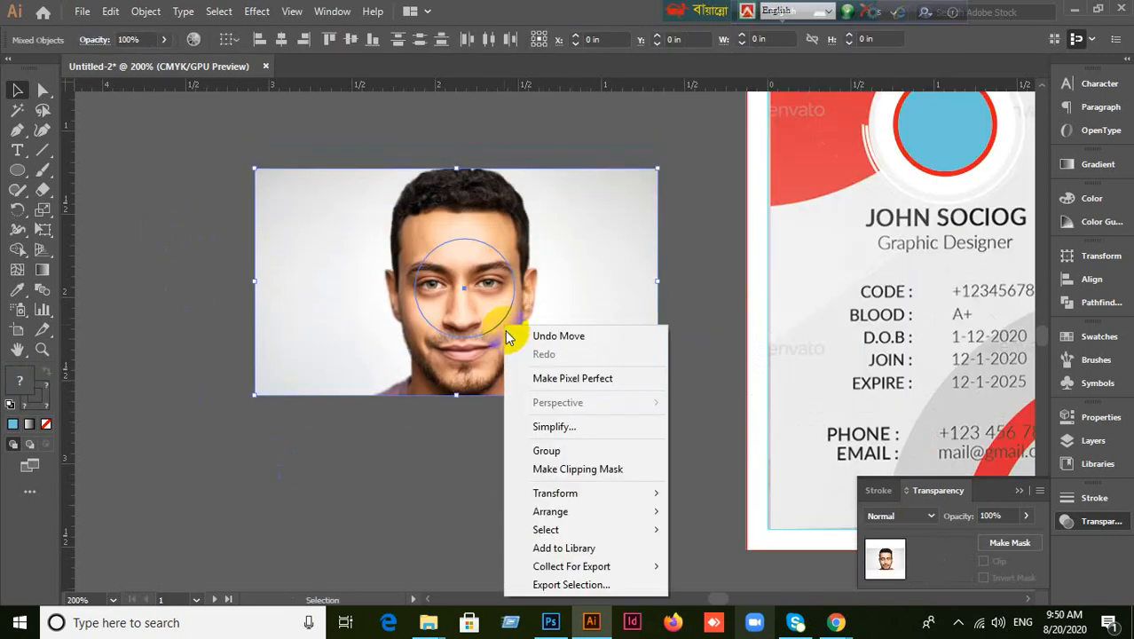
pyautogui.click(422, 492)
pyautogui.moveTo(216, 278); pyautogui.dragTo(534, 383)
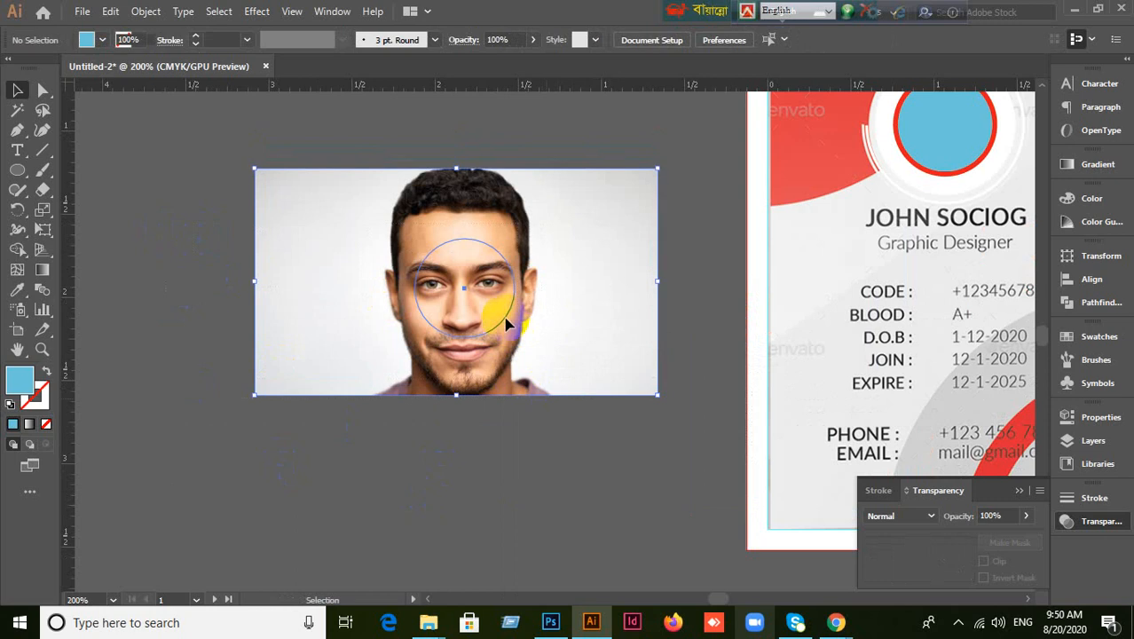
pyautogui.rightClick(503, 316)
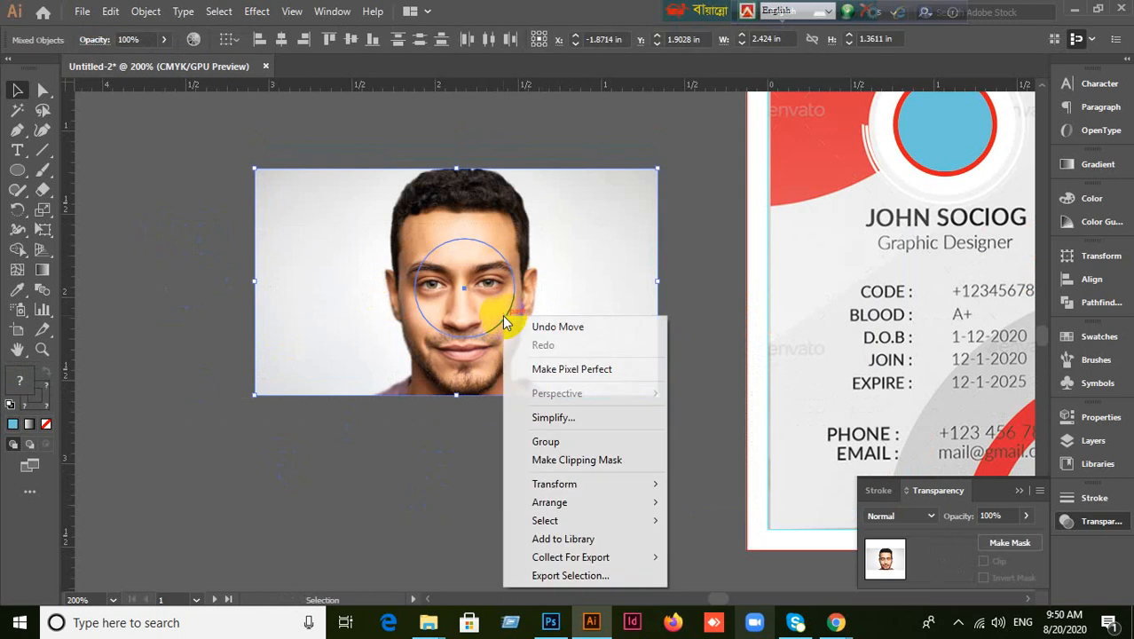
pyautogui.click(585, 463)
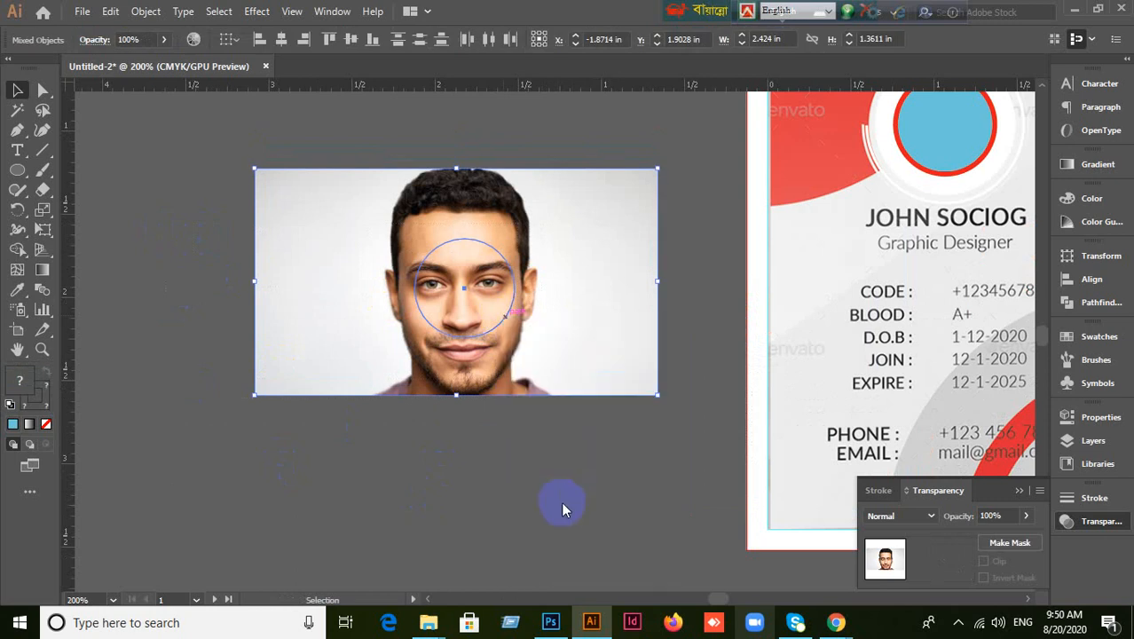
pyautogui.click(716, 341)
pyautogui.click(519, 450)
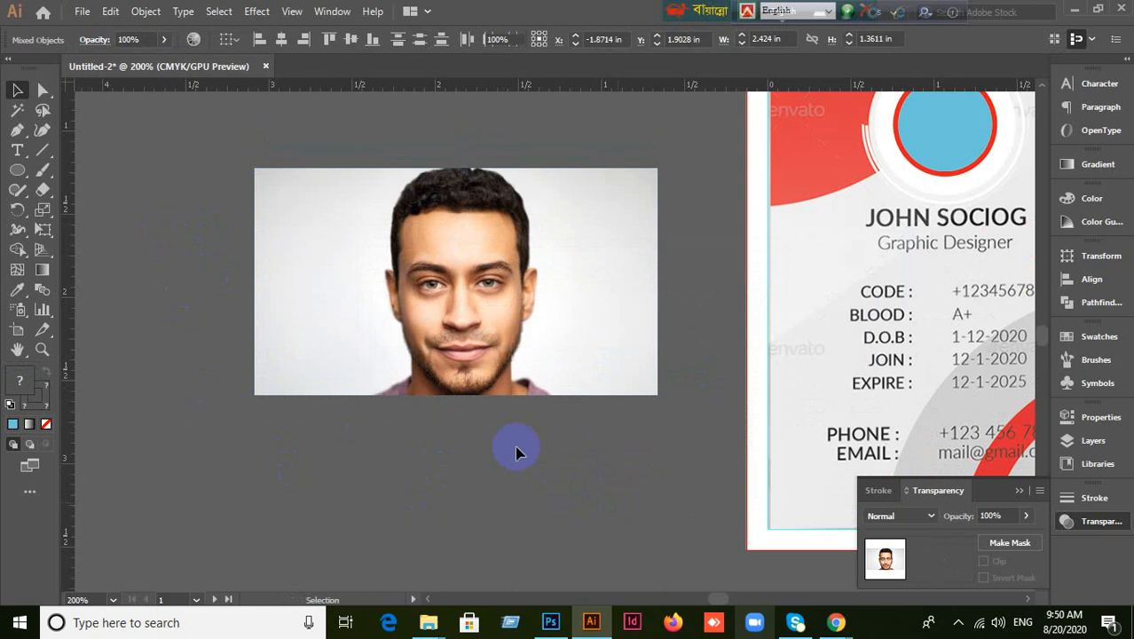
pyautogui.click(496, 337)
pyautogui.rightClick(473, 305)
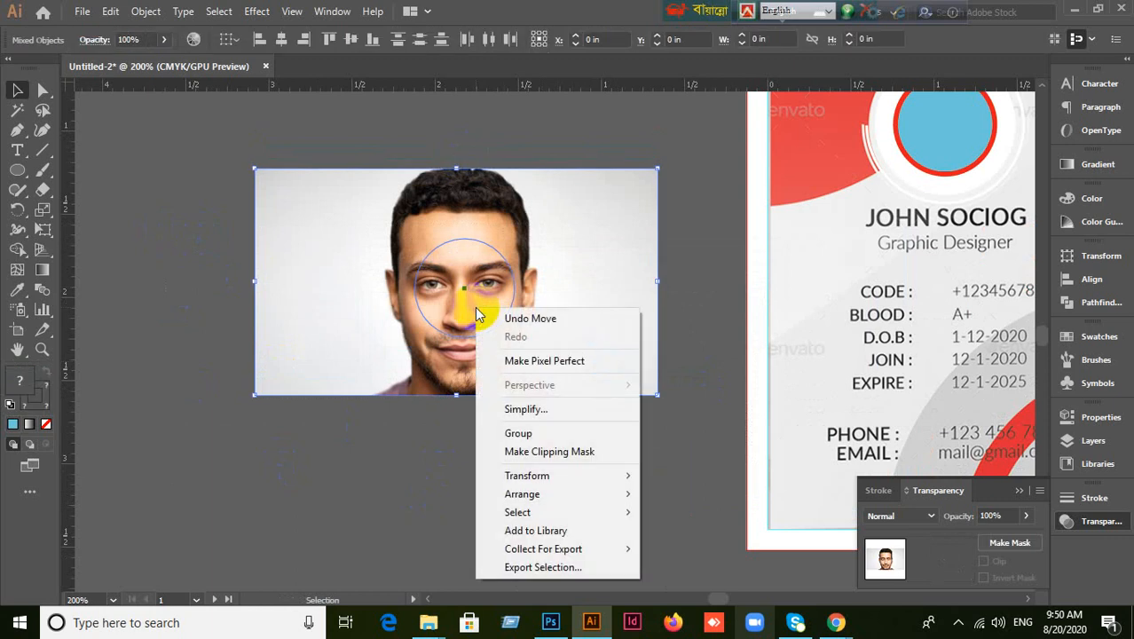
pyautogui.click(535, 453)
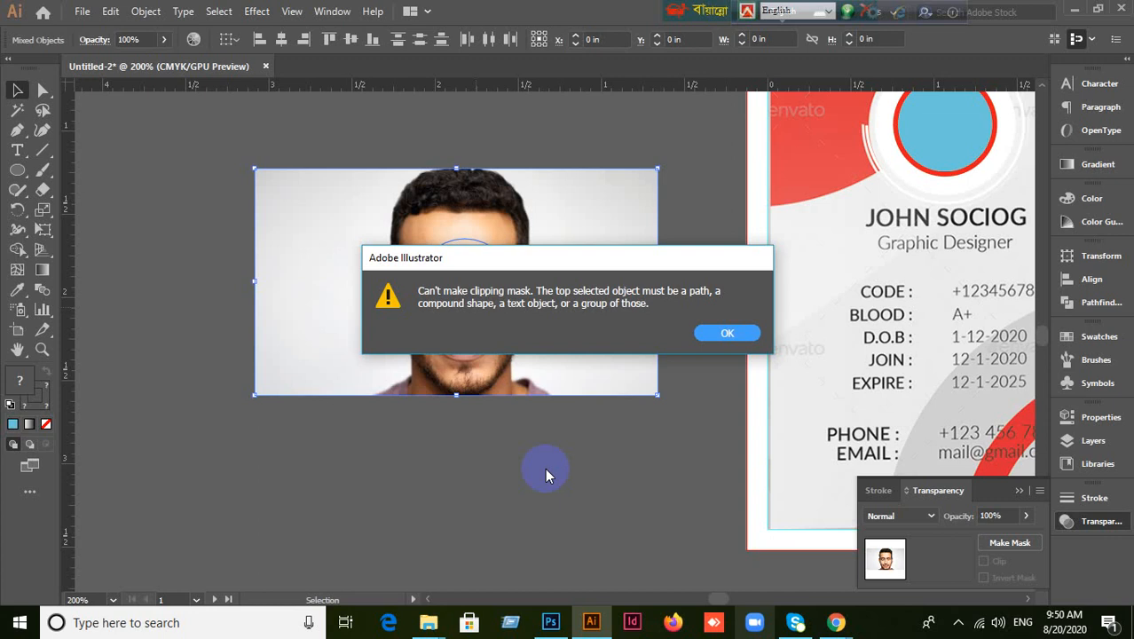
pyautogui.click(736, 333)
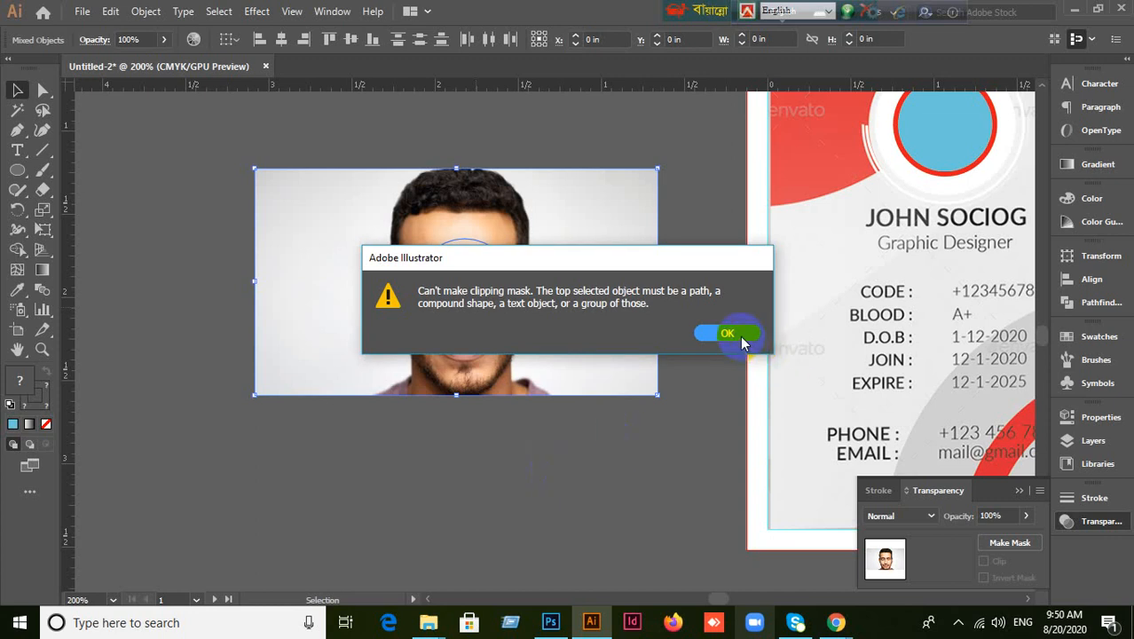
# Reposition the photo and blue circle so the circle sits over the man's face.
pyautogui.moveTo(510, 402); pyautogui.dragTo(349, 441)
pyautogui.scroll(-1, 576, 470)
pyautogui.moveTo(595, 469); pyautogui.dragTo(854, 458)
pyautogui.moveTo(575, 385); pyautogui.dragTo(444, 227)
pyautogui.click(608, 463)
pyautogui.moveTo(743, 337); pyautogui.dragTo(547, 267)
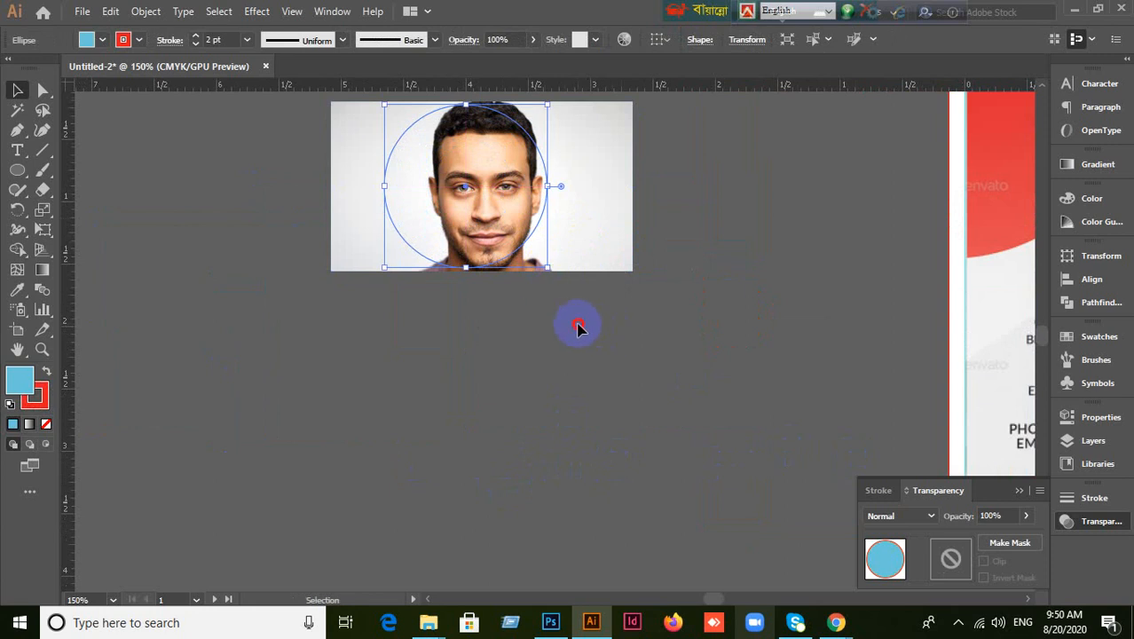
pyautogui.click(576, 328)
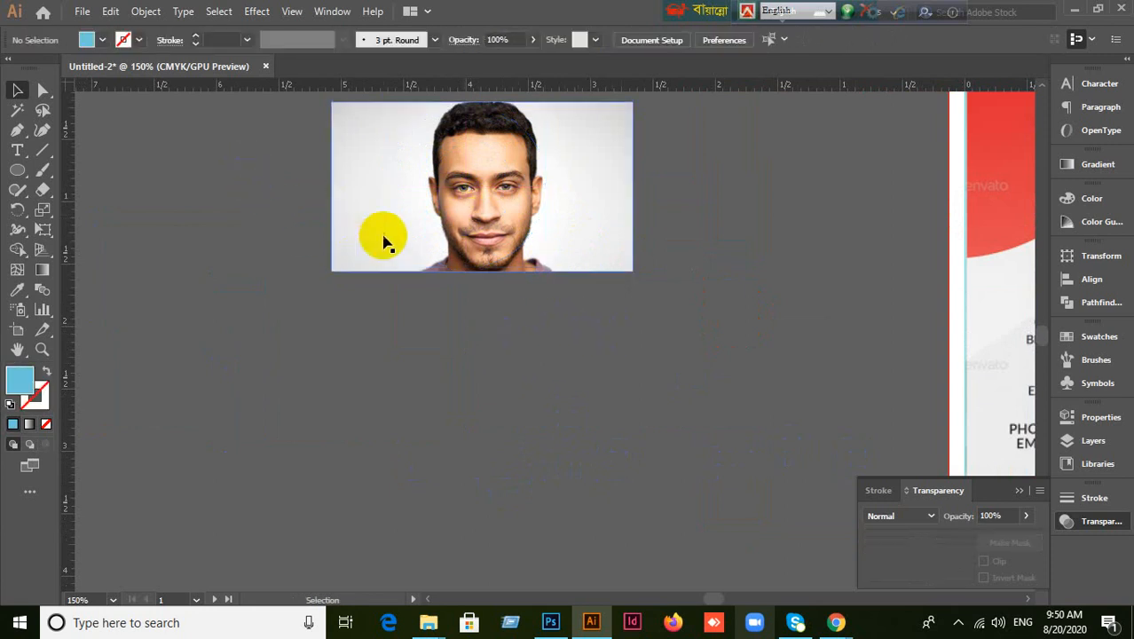
pyautogui.moveTo(384, 241); pyautogui.dragTo(258, 330)
pyautogui.hotkey('ctrl', 'z')
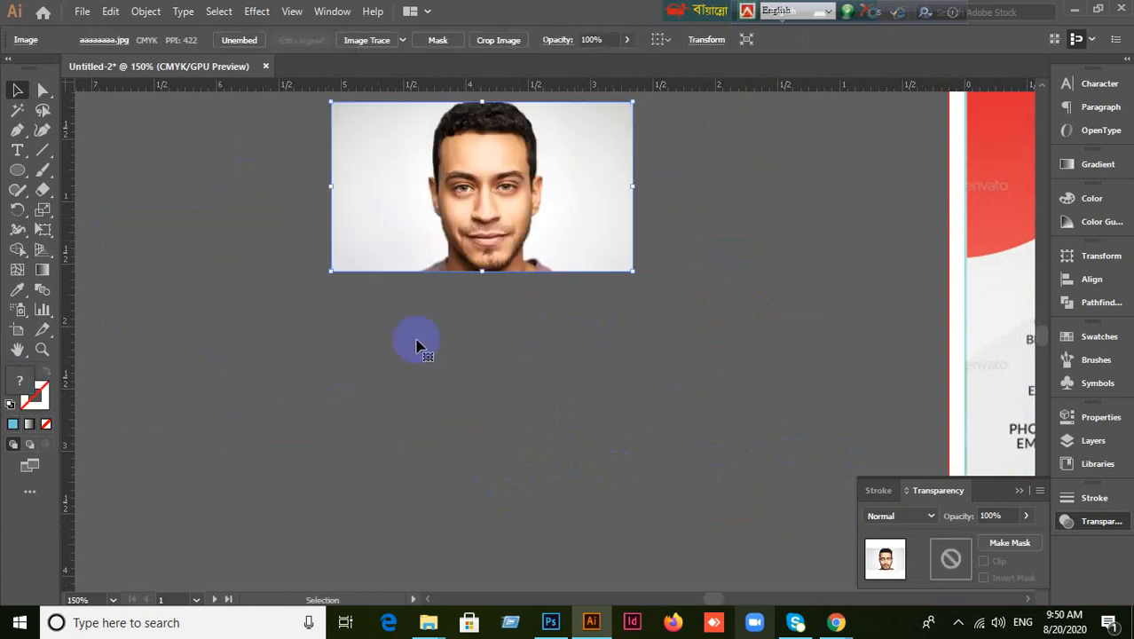
pyautogui.click(257, 172)
# Try Make Clipping Mask on photo and circle, dismiss the error, and move the photo aside.
pyautogui.moveTo(328, 215); pyautogui.dragTo(592, 339)
pyautogui.rightClick(436, 220)
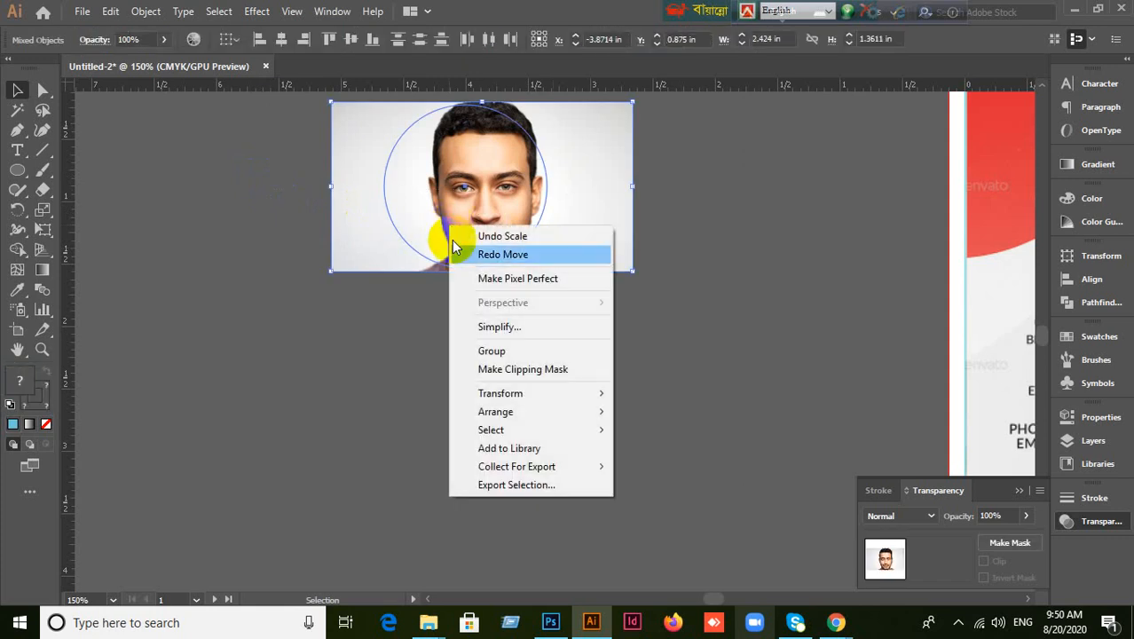
pyautogui.click(526, 370)
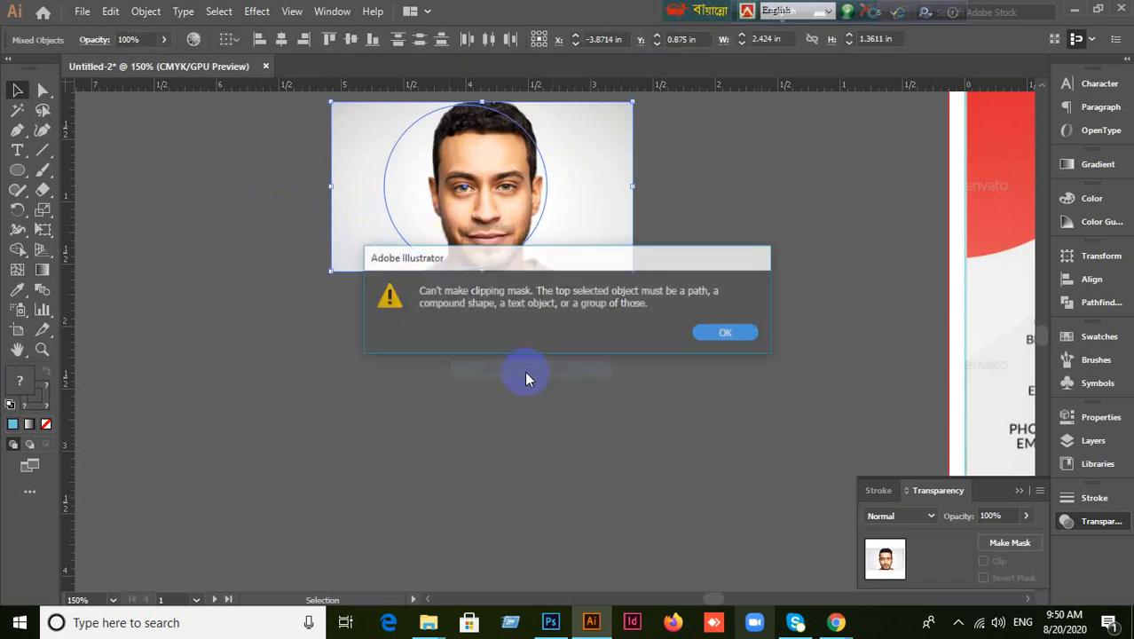
pyautogui.click(720, 341)
pyautogui.moveTo(577, 261); pyautogui.dragTo(671, 439)
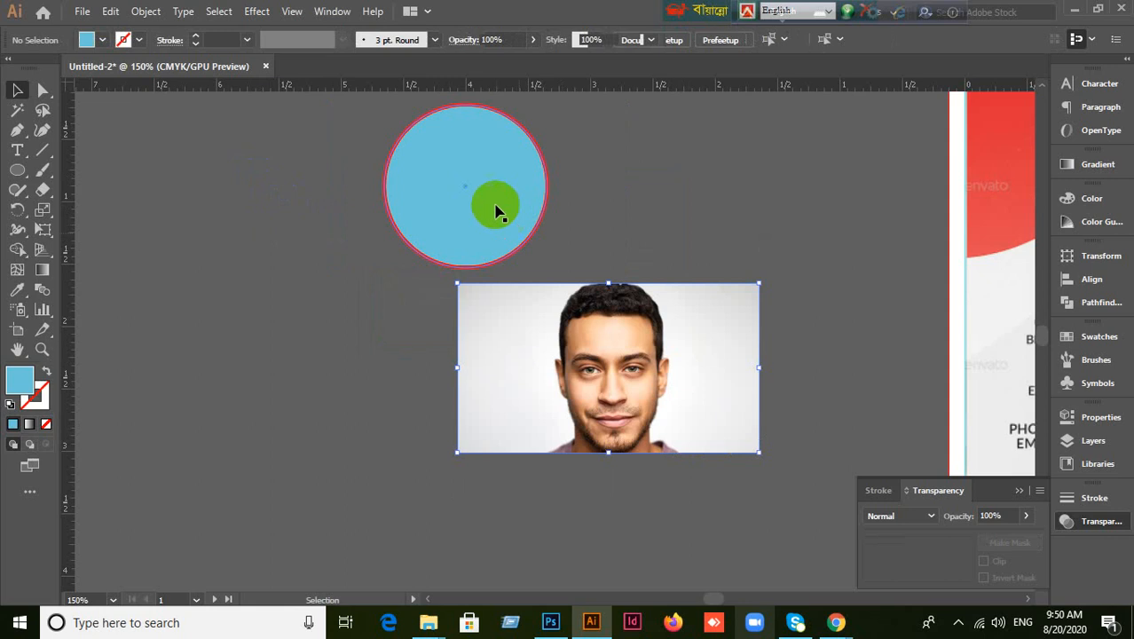
# Expand the blue circle's fill and stroke with Object > Expand.
pyautogui.click(492, 207)
pyautogui.click(144, 13)
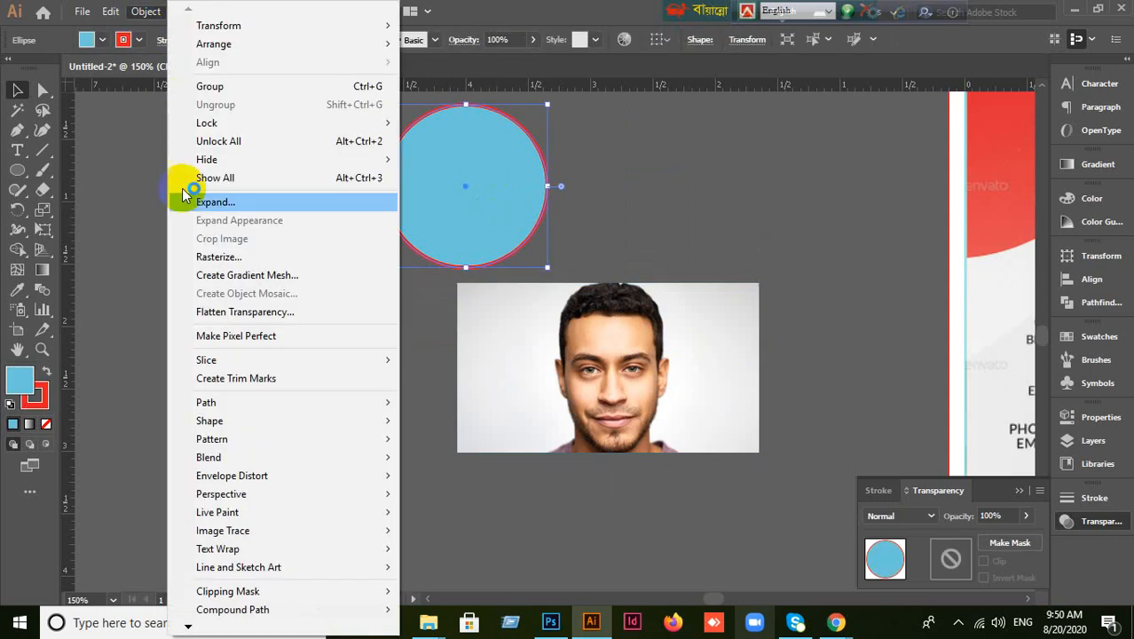
pyautogui.click(187, 202)
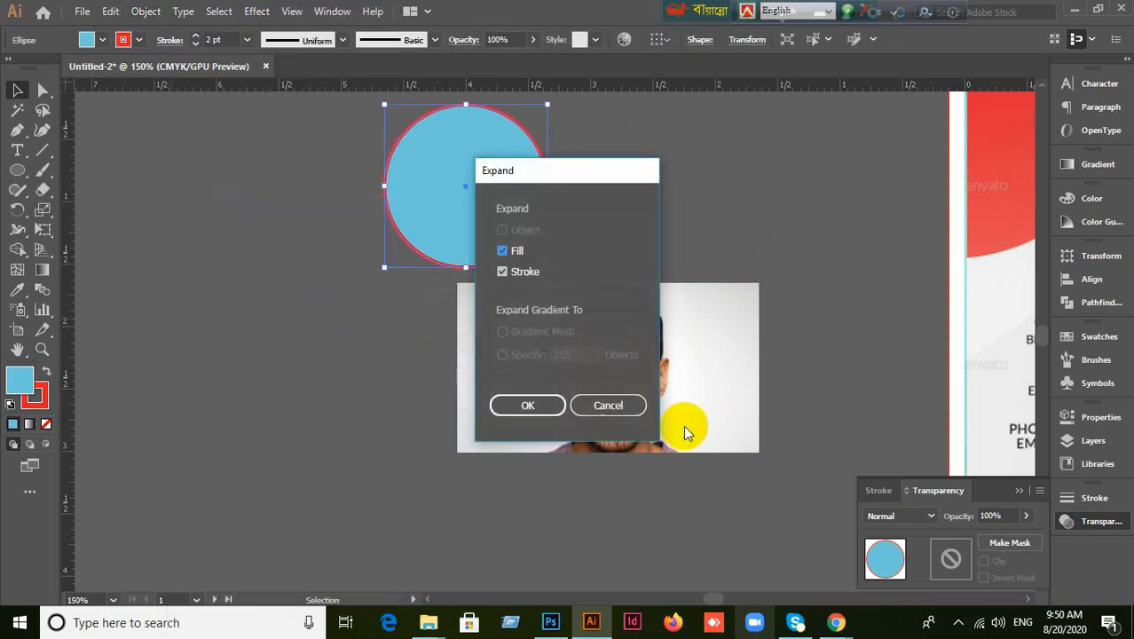
pyautogui.click(537, 404)
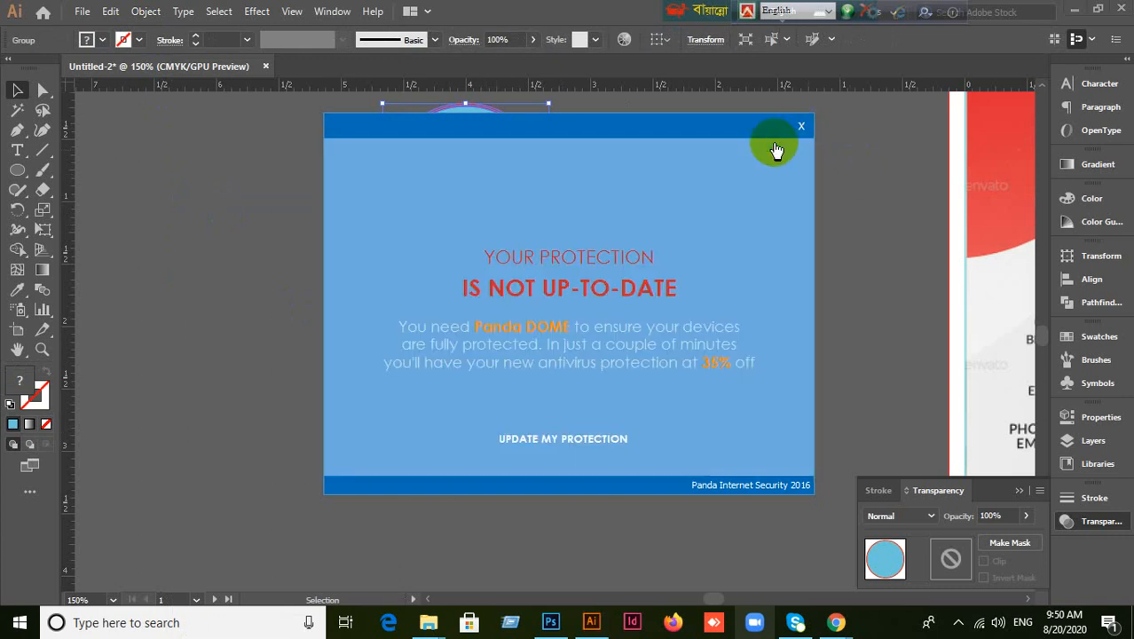
pyautogui.click(800, 126)
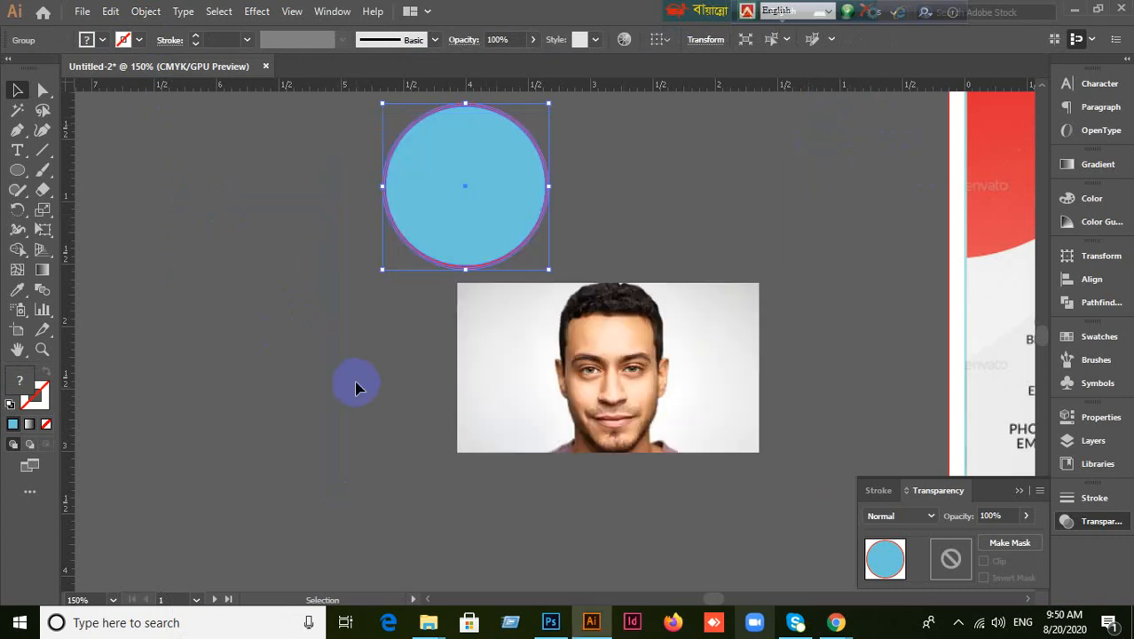
# Ungroup the expanded circle and move the photo back over it.
pyautogui.rightClick(460, 210)
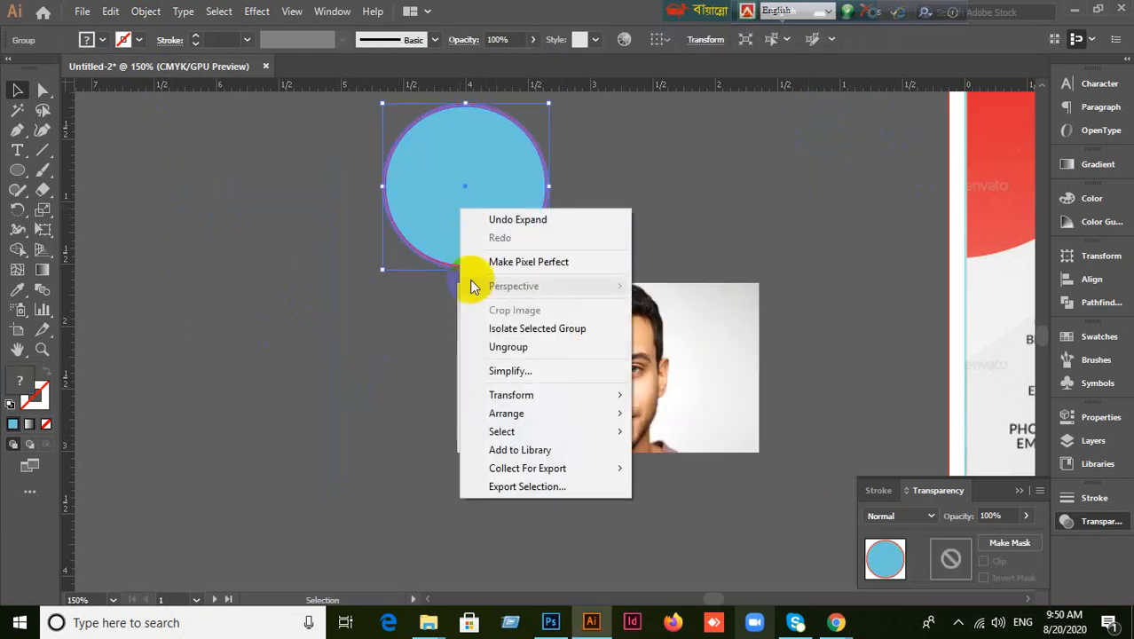
pyautogui.click(501, 347)
pyautogui.moveTo(697, 429); pyautogui.dragTo(557, 248)
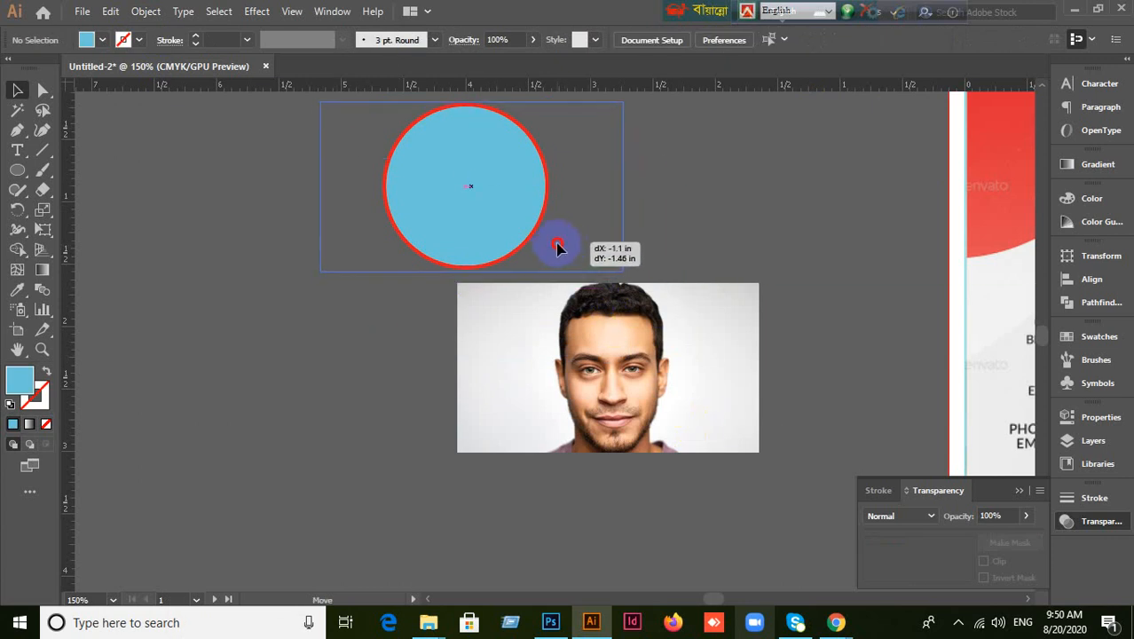
pyautogui.moveTo(558, 248); pyautogui.dragTo(557, 248)
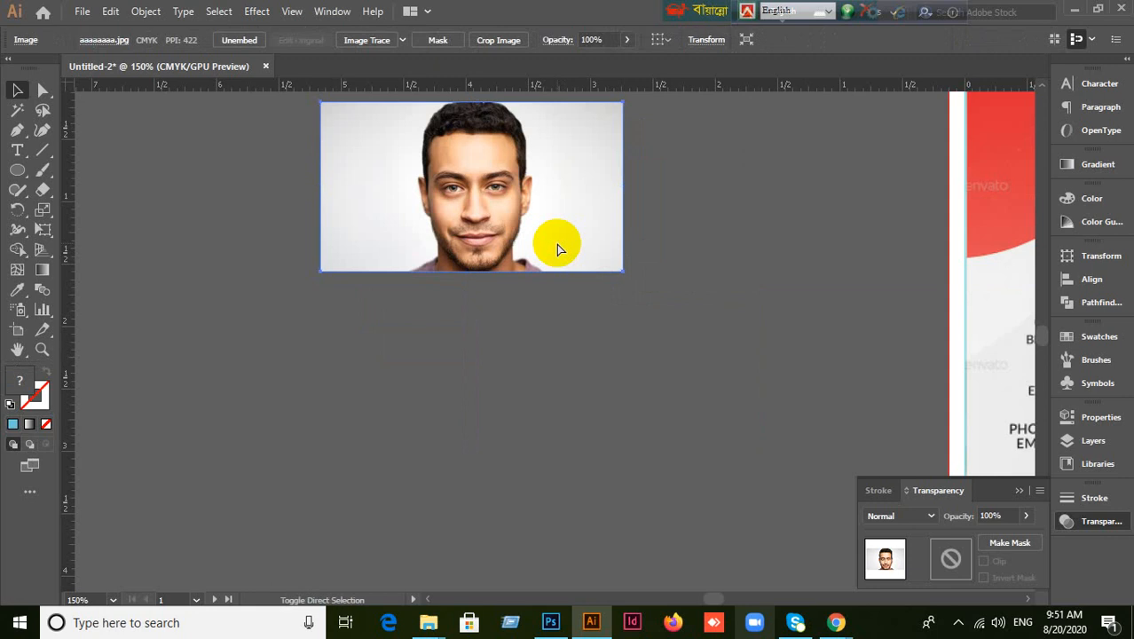
# Bring the blue circle in front of the portrait photo.
pyautogui.hotkey('ctrl', 'shift', '[')
pyautogui.click(539, 371)
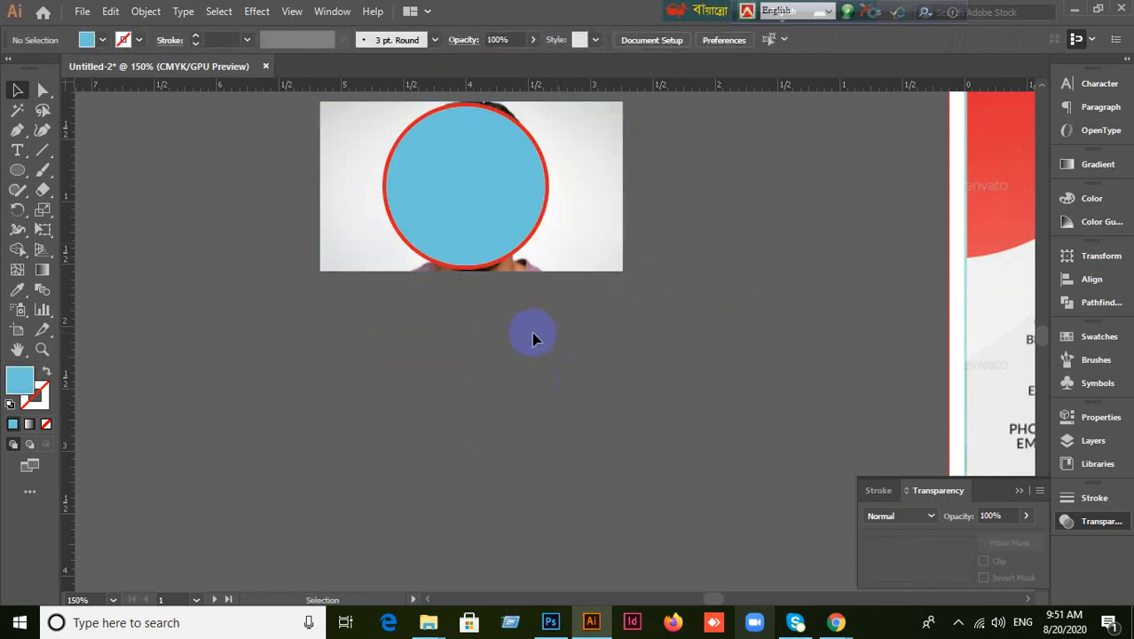
pyautogui.hotkey('ctrl', 'z')
pyautogui.hotkey('ctrl', 'z')
pyautogui.hotkey('ctrl', 'z')
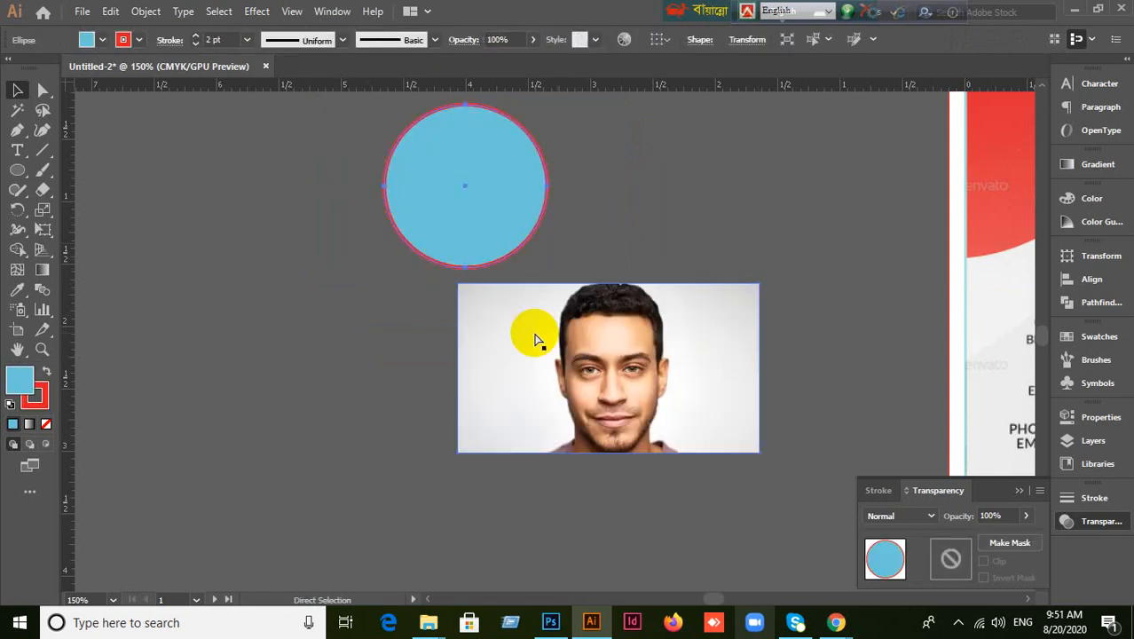
pyautogui.moveTo(528, 335); pyautogui.dragTo(614, 267)
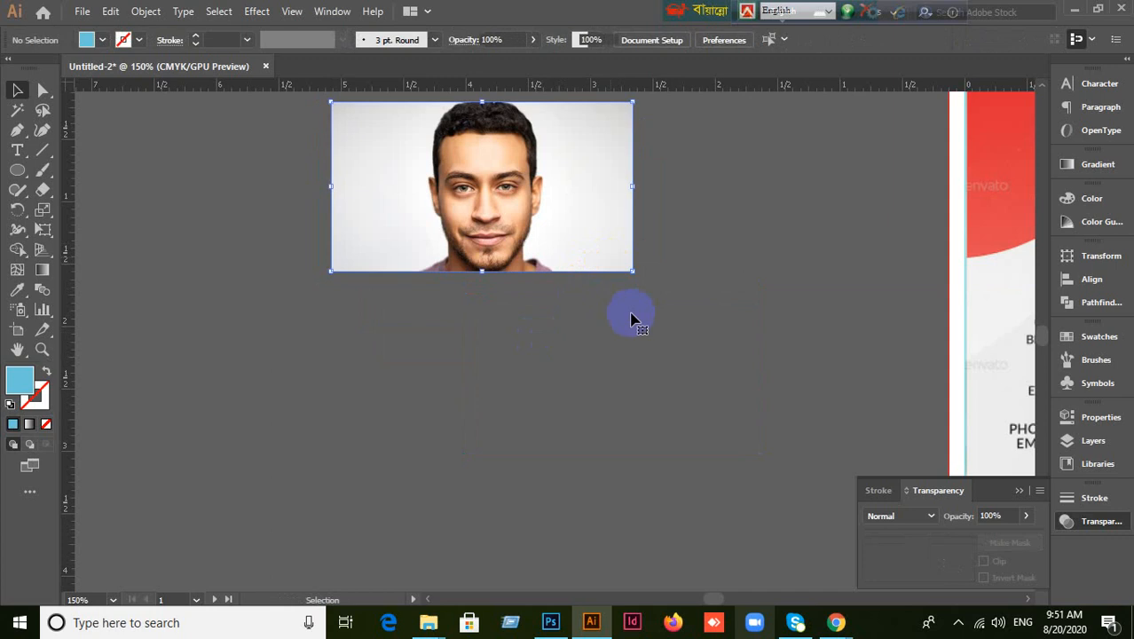
pyautogui.hotkey('ctrl', 'shift', '[')
pyautogui.click(630, 317)
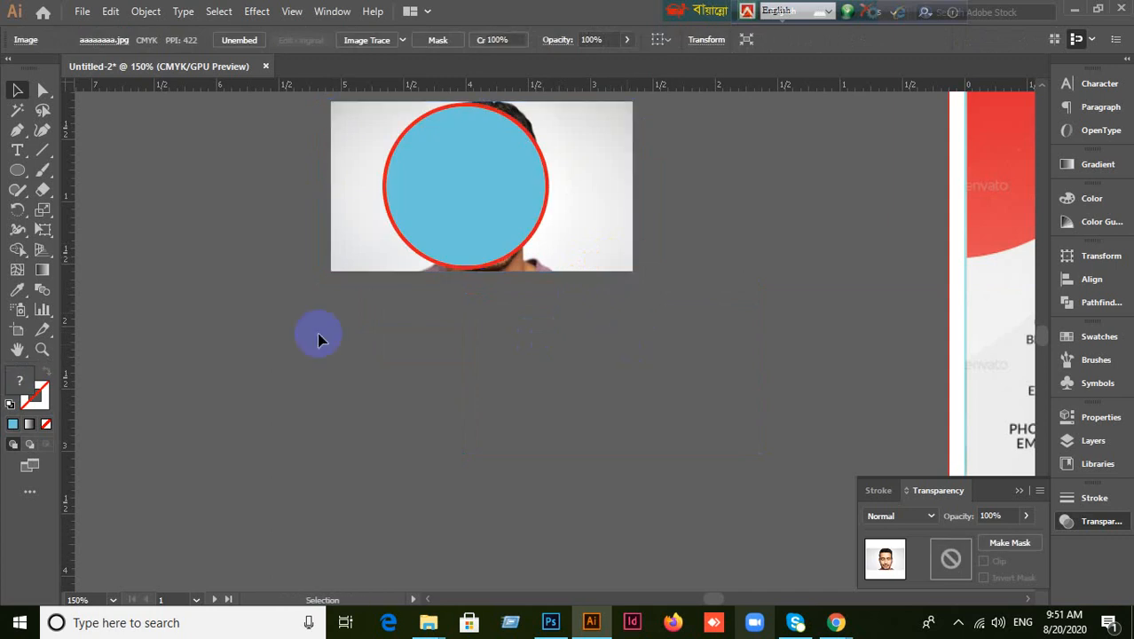
# Select the circle and photo, try Make Clipping Mask, then undo it.
pyautogui.moveTo(199, 160); pyautogui.dragTo(563, 382)
pyautogui.rightClick(467, 192)
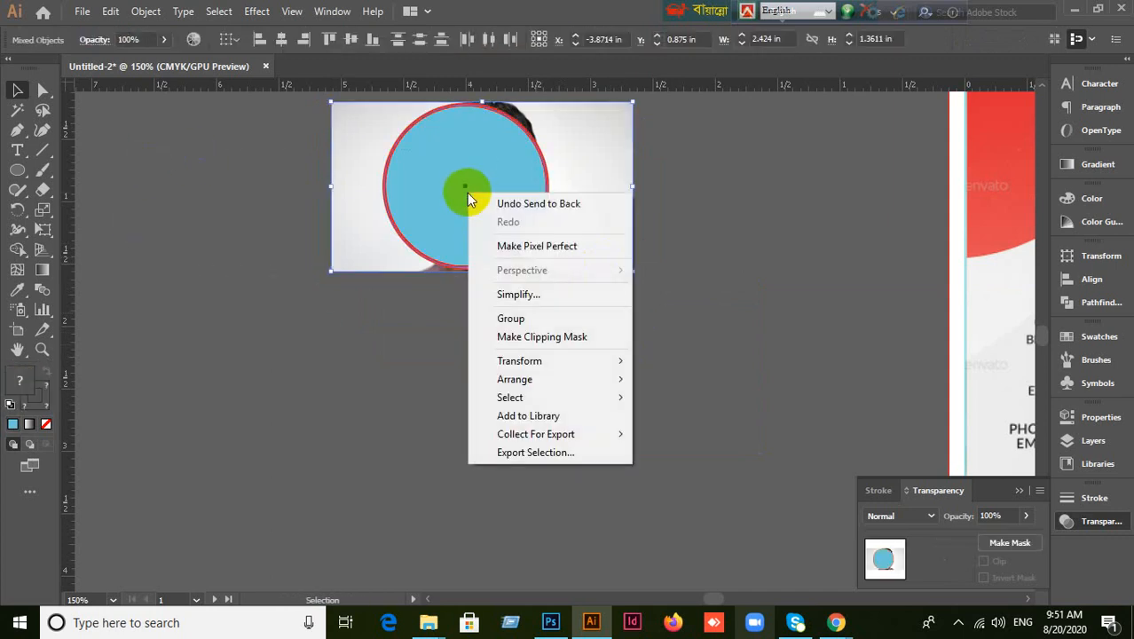
pyautogui.click(510, 336)
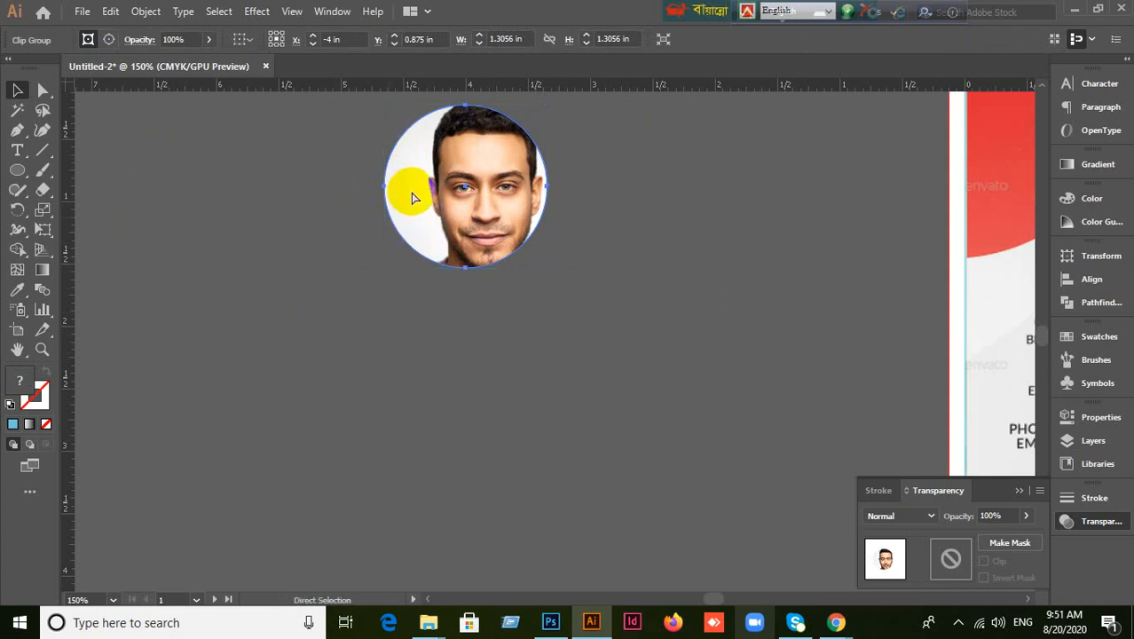
pyautogui.hotkey('ctrl', 'z')
pyautogui.click(471, 334)
# Move the blue circle down, clear of the photo, and reselect it.
pyautogui.moveTo(481, 241); pyautogui.dragTo(577, 440)
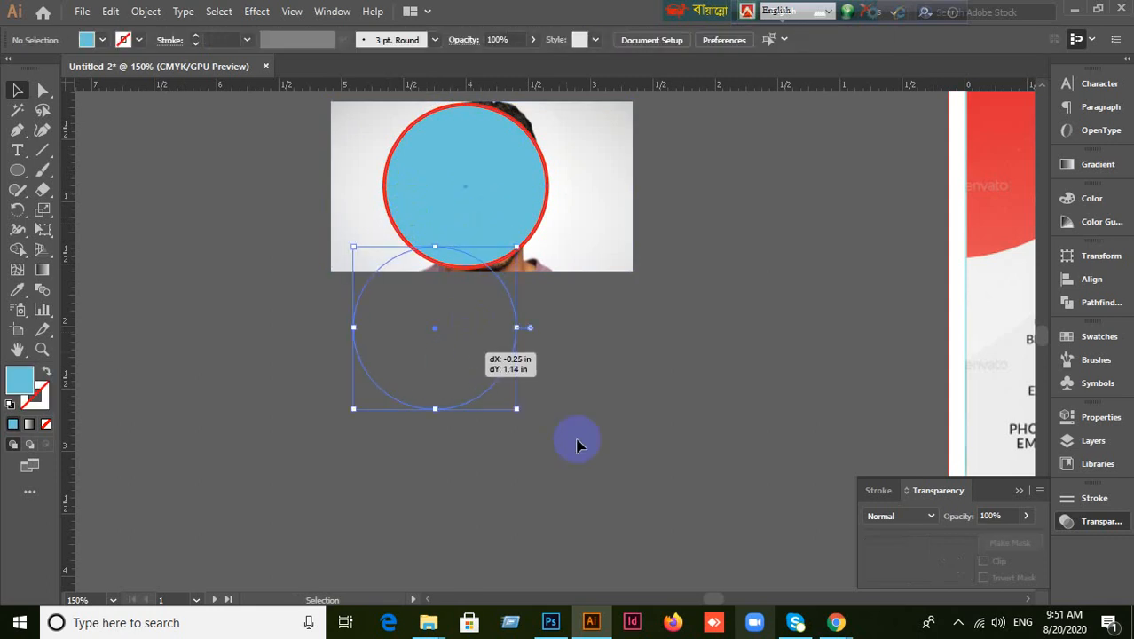
pyautogui.moveTo(455, 345); pyautogui.dragTo(457, 408)
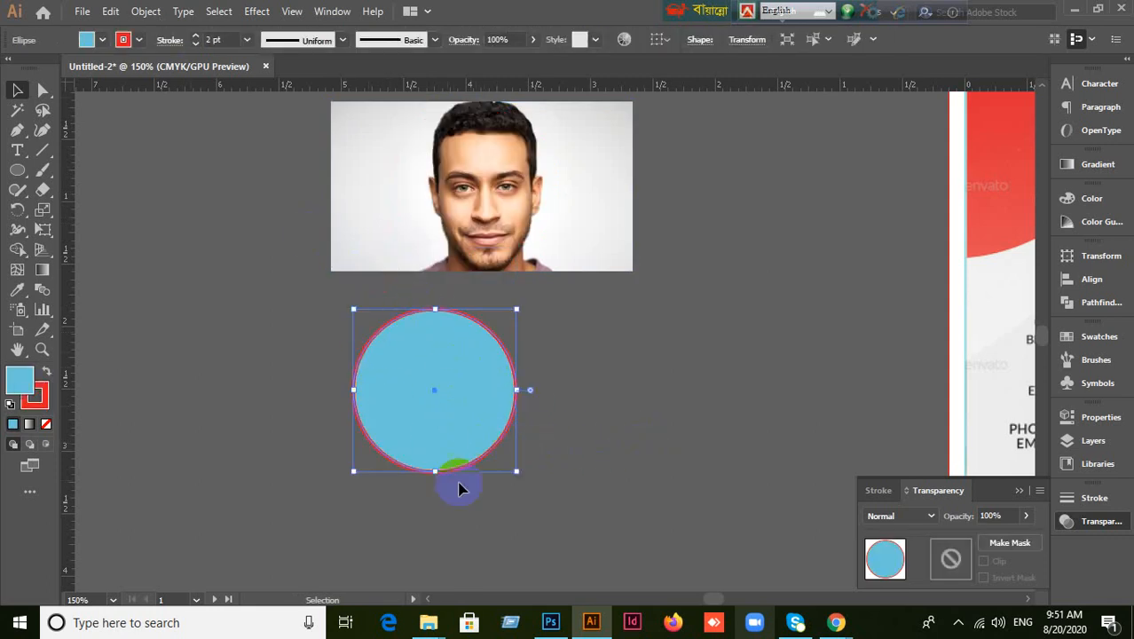
pyautogui.click(138, 16)
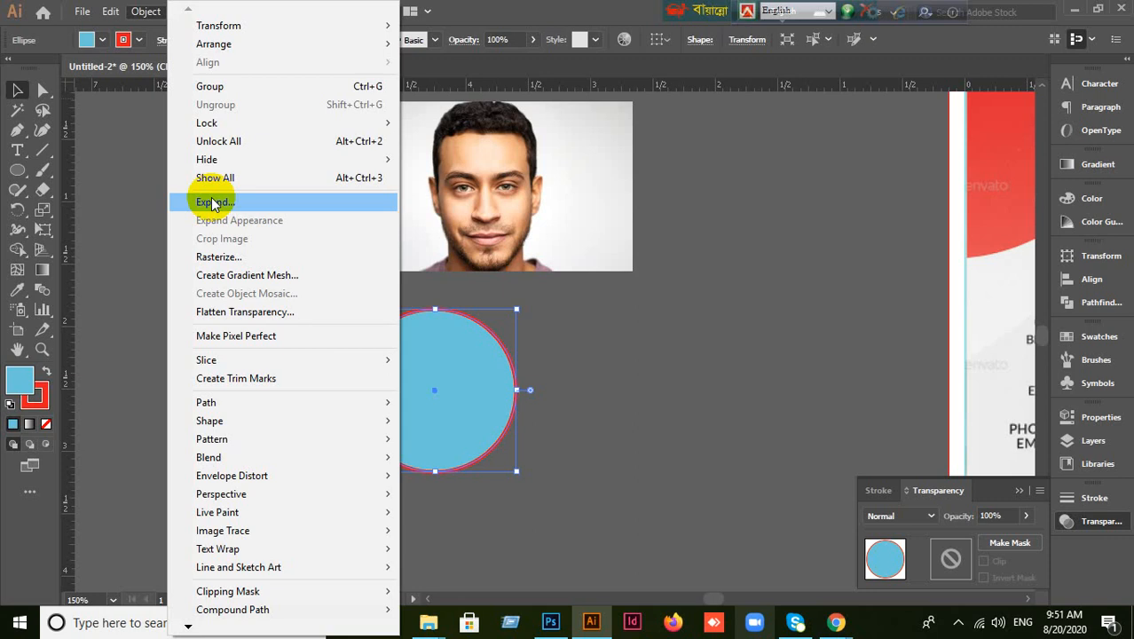
pyautogui.click(608, 393)
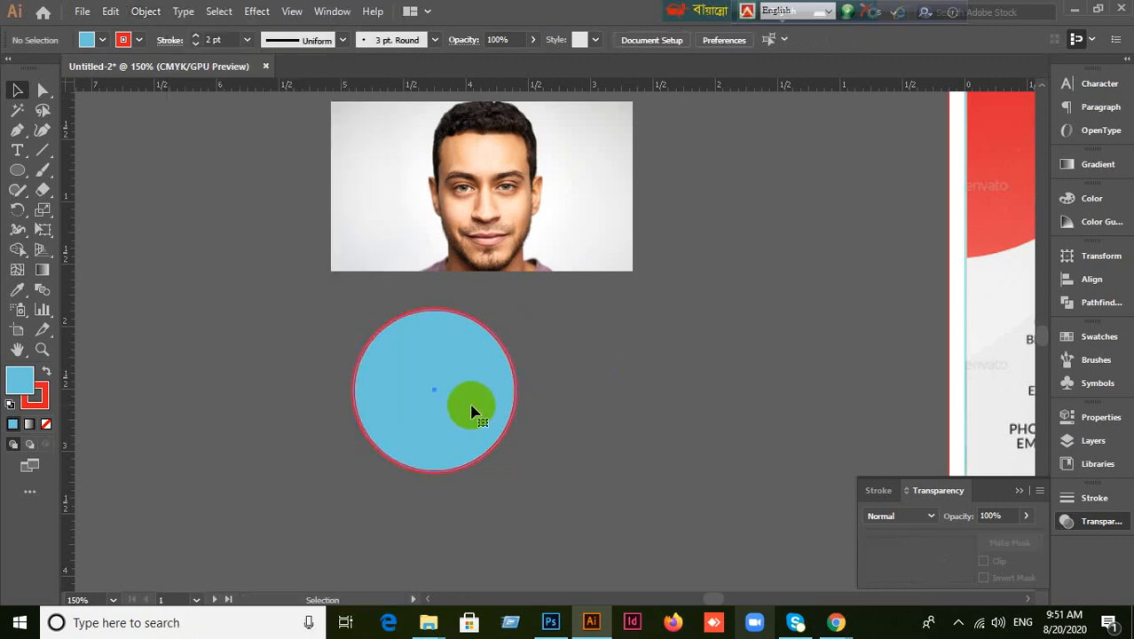
pyautogui.click(448, 346)
pyautogui.click(641, 443)
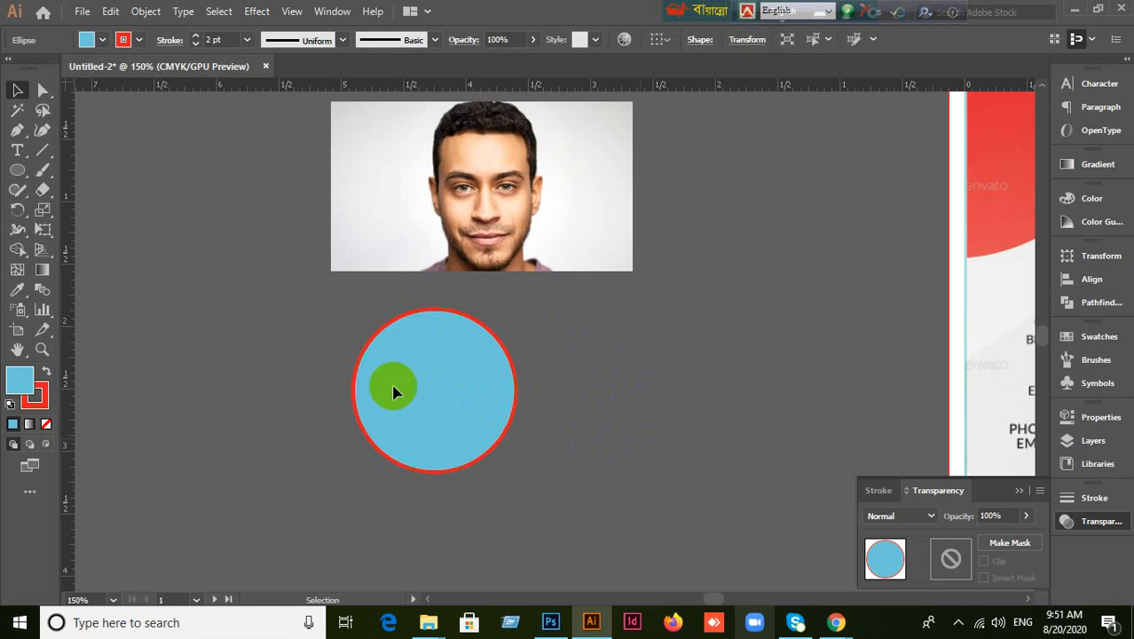
pyautogui.click(480, 449)
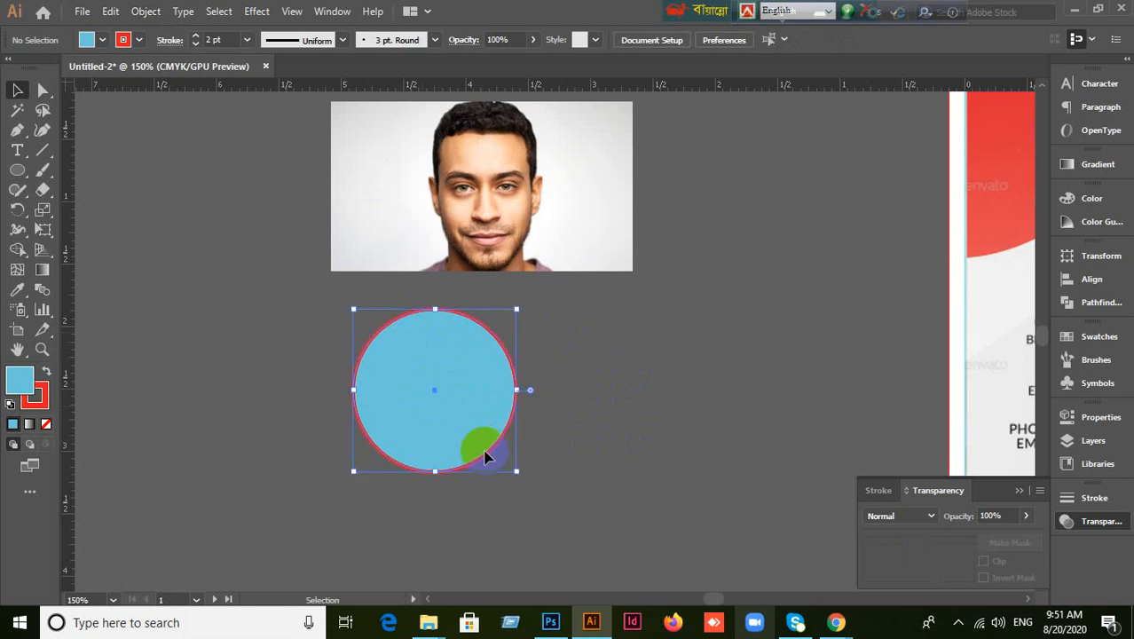
# Expand the circle and ungroup it into a separate blue fill and red ring.
pyautogui.click(146, 12)
pyautogui.click(216, 202)
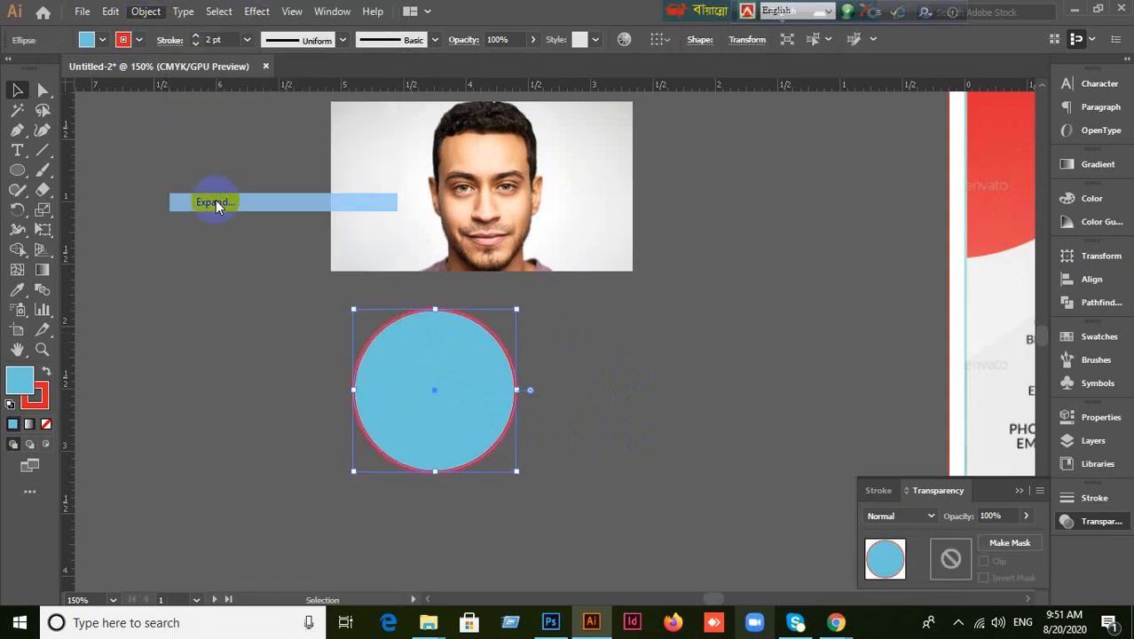
pyautogui.click(524, 403)
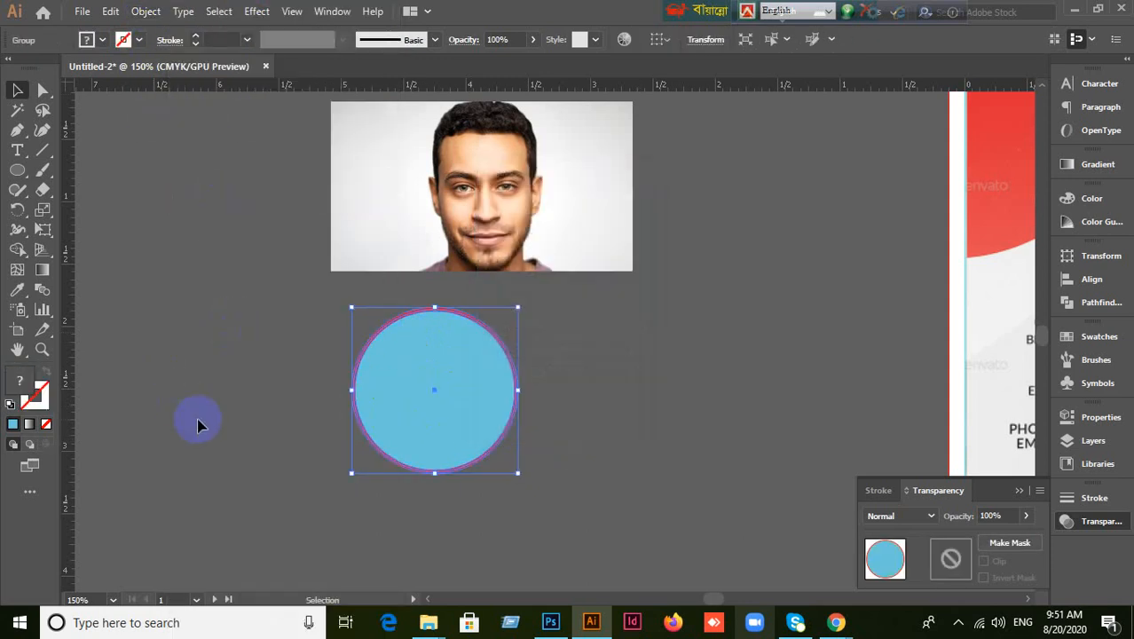
pyautogui.click(383, 410)
pyautogui.rightClick(386, 410)
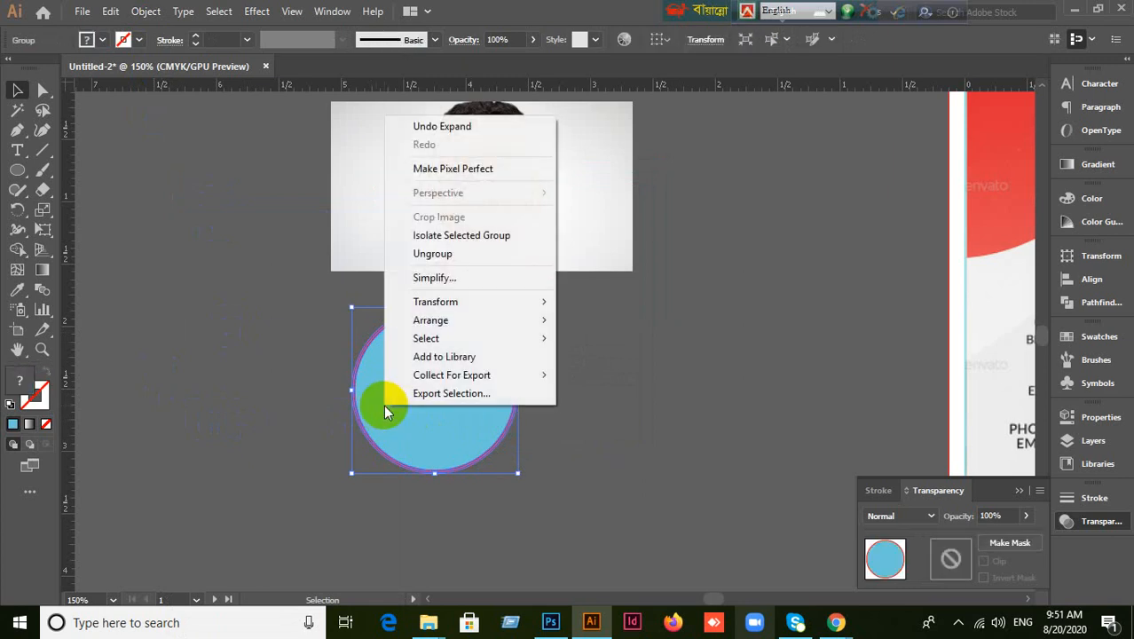
pyautogui.click(433, 254)
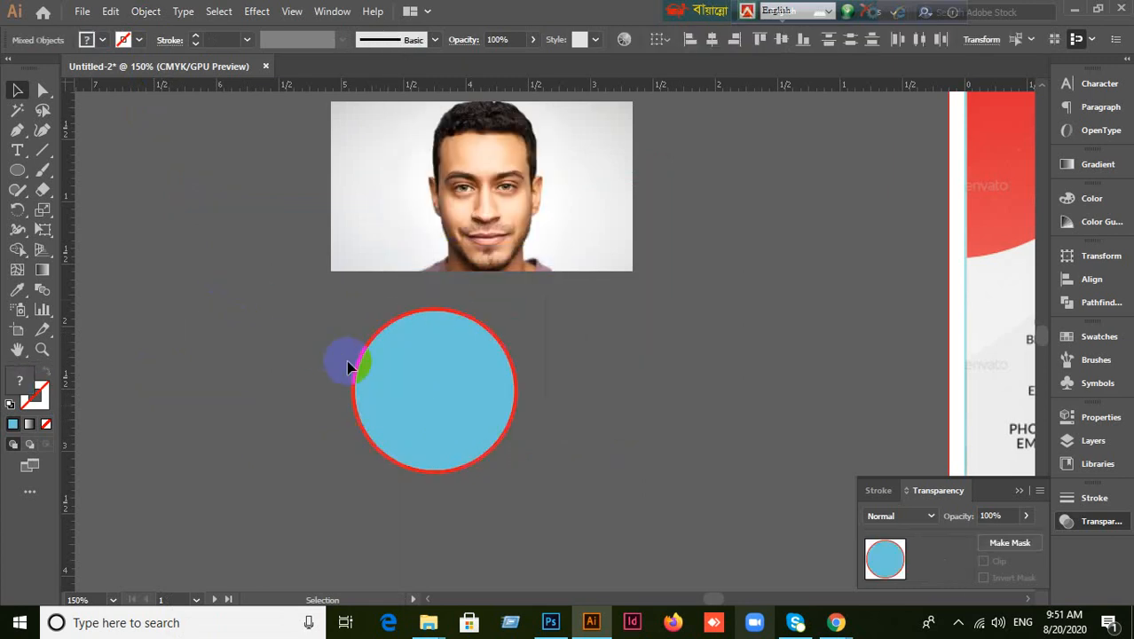
pyautogui.click(405, 385)
pyautogui.click(230, 395)
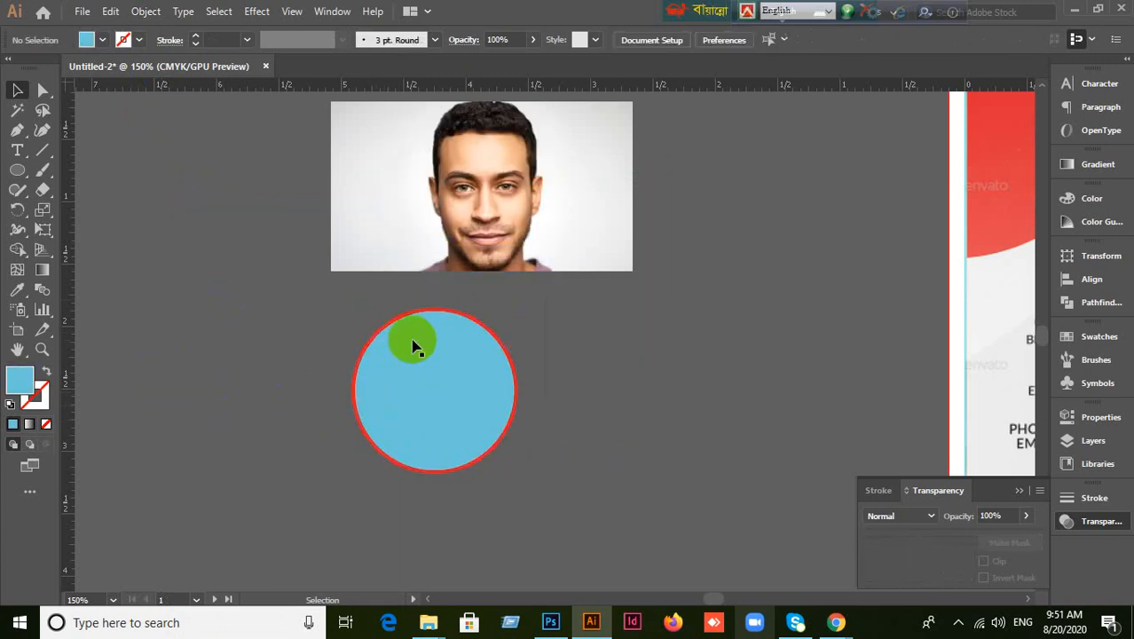
# Try moving the red ring and blue fill apart, undoing both moves.
pyautogui.scroll(1, 459, 391)
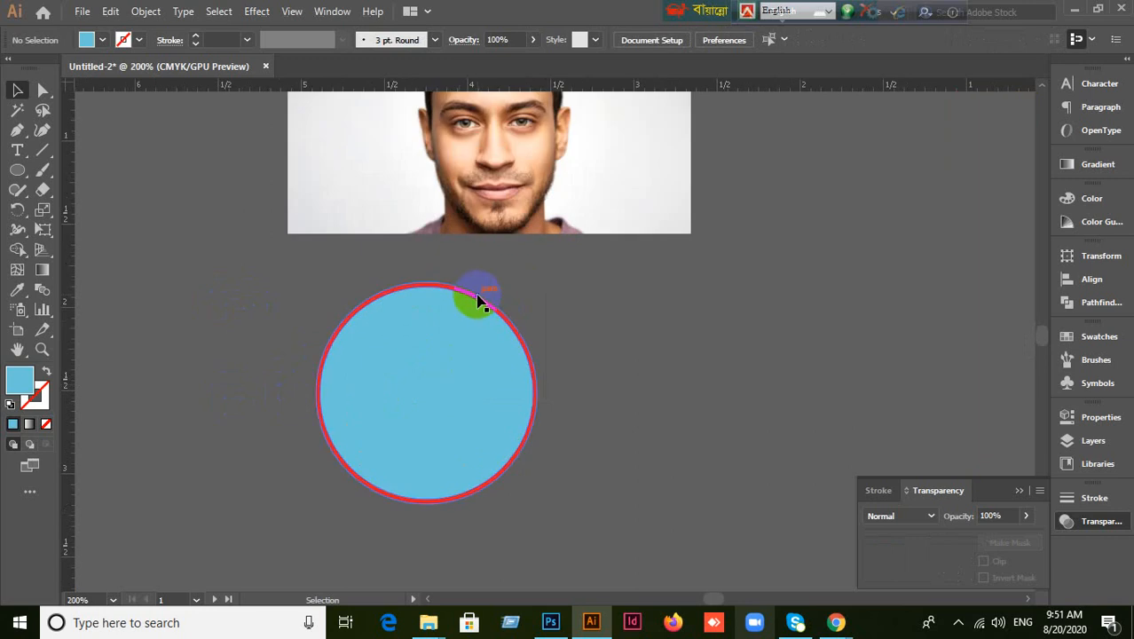
pyautogui.moveTo(478, 303); pyautogui.dragTo(653, 336)
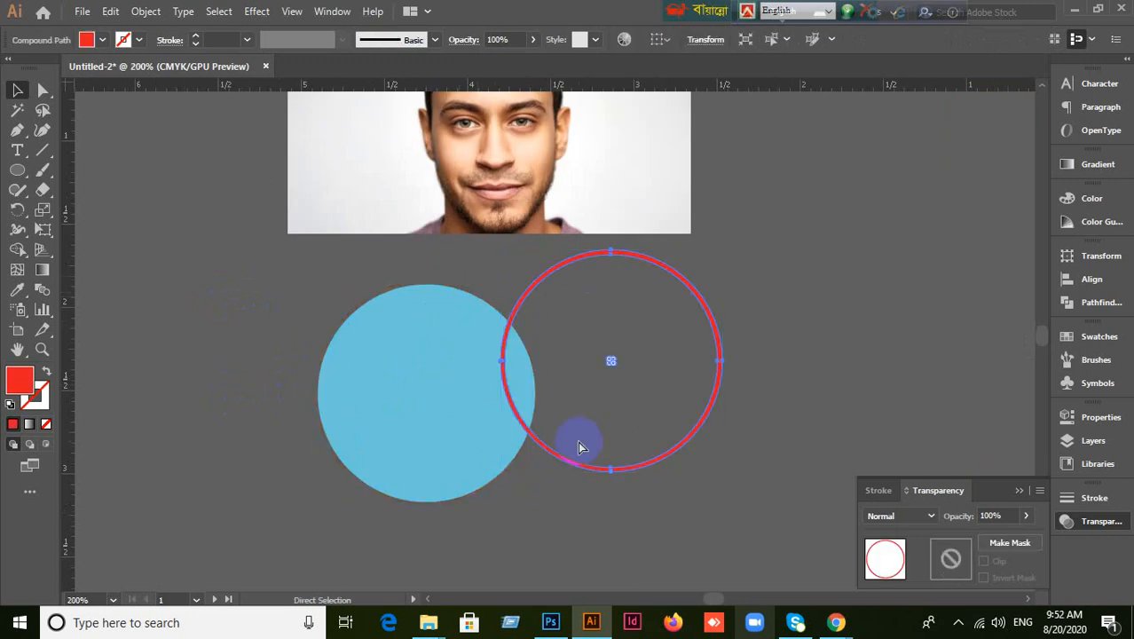
pyautogui.hotkey('ctrl', 'z')
pyautogui.moveTo(471, 412); pyautogui.dragTo(692, 468)
pyautogui.hotkey('ctrl', 'z')
pyautogui.scroll(1, 693, 467)
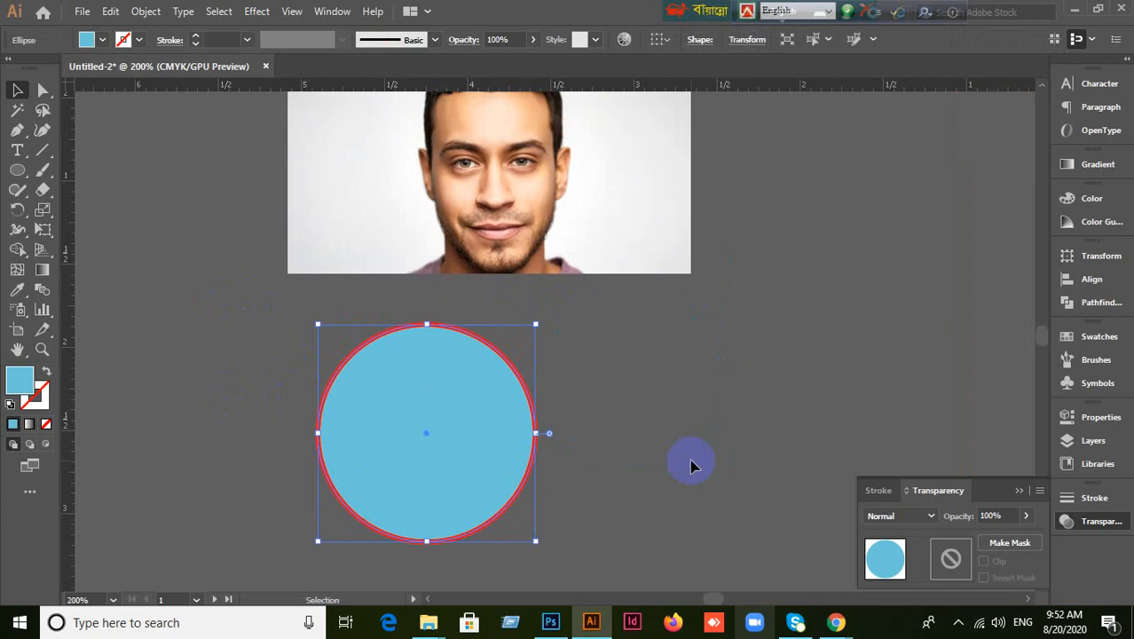
pyautogui.scroll(1, 690, 460)
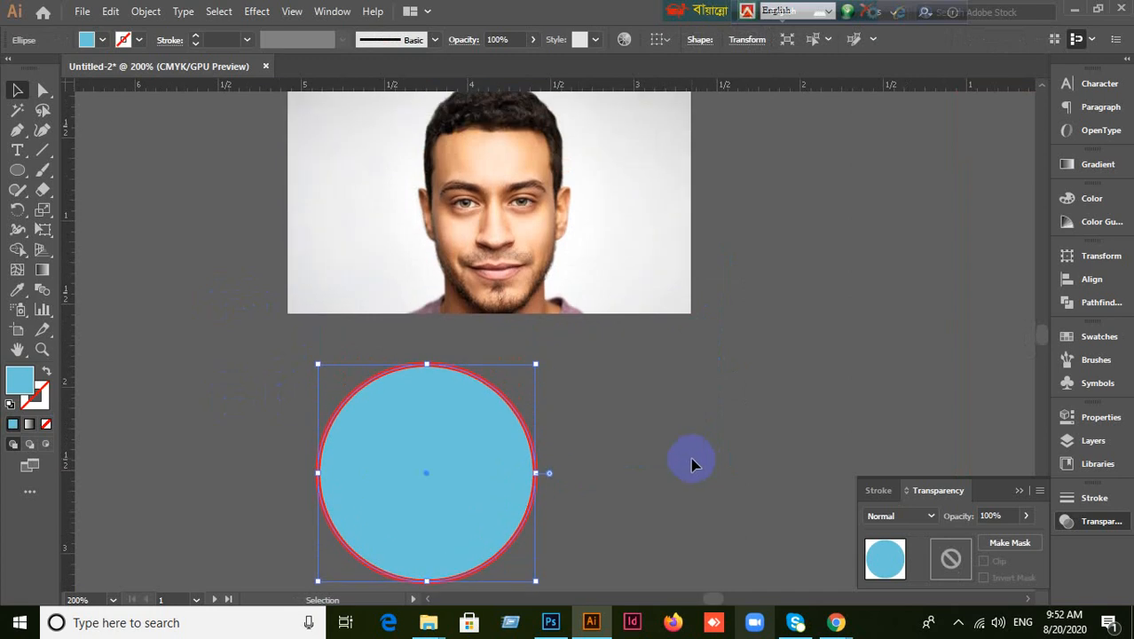
pyautogui.click(271, 387)
# Move the circle up over the photo's face and shrink it around its centre.
pyautogui.click(458, 475)
pyautogui.moveTo(493, 518); pyautogui.dragTo(559, 215)
pyautogui.scroll(1, 588, 354)
pyautogui.moveTo(519, 258); pyautogui.dragTo(519, 296)
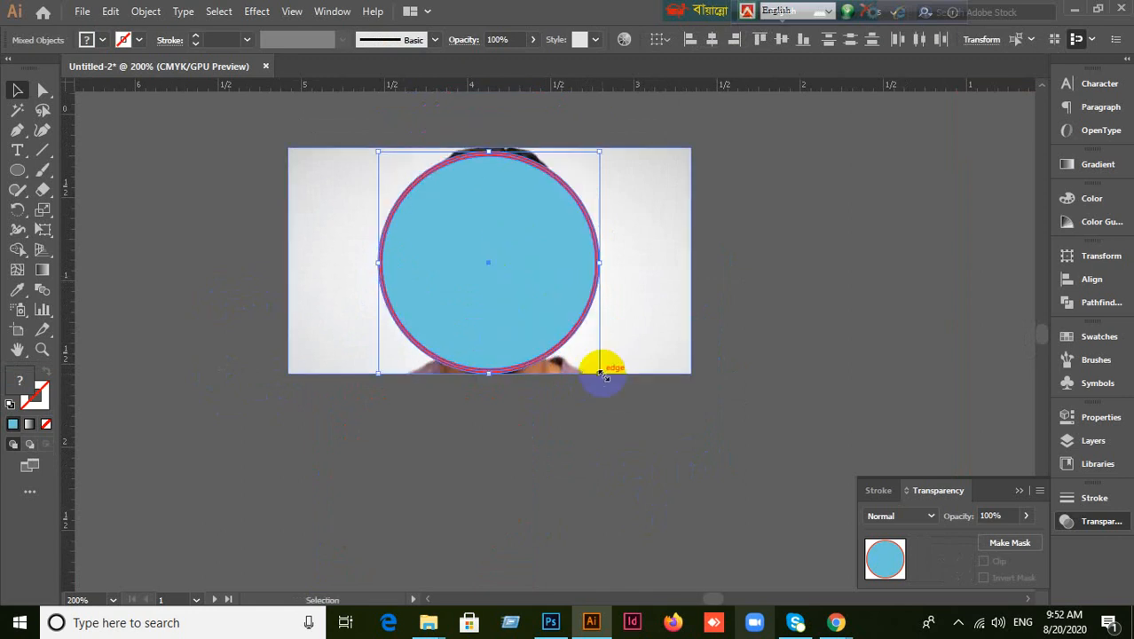
pyautogui.moveTo(602, 376); pyautogui.dragTo(585, 357)
pyautogui.click(640, 447)
pyautogui.moveTo(535, 316); pyautogui.dragTo(536, 284)
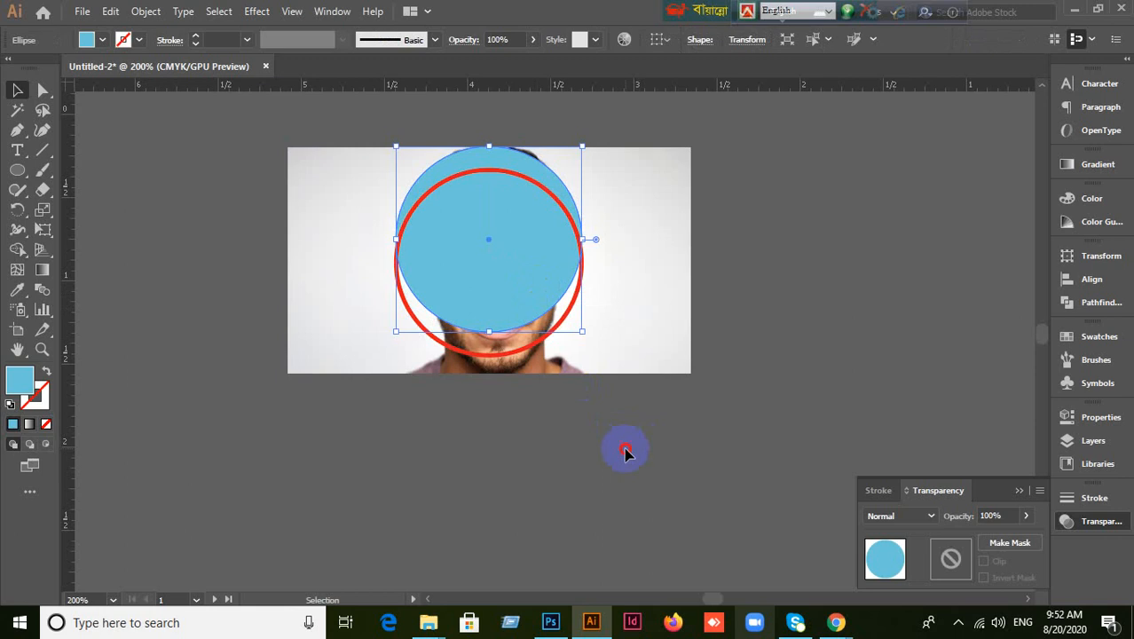
pyautogui.click(626, 452)
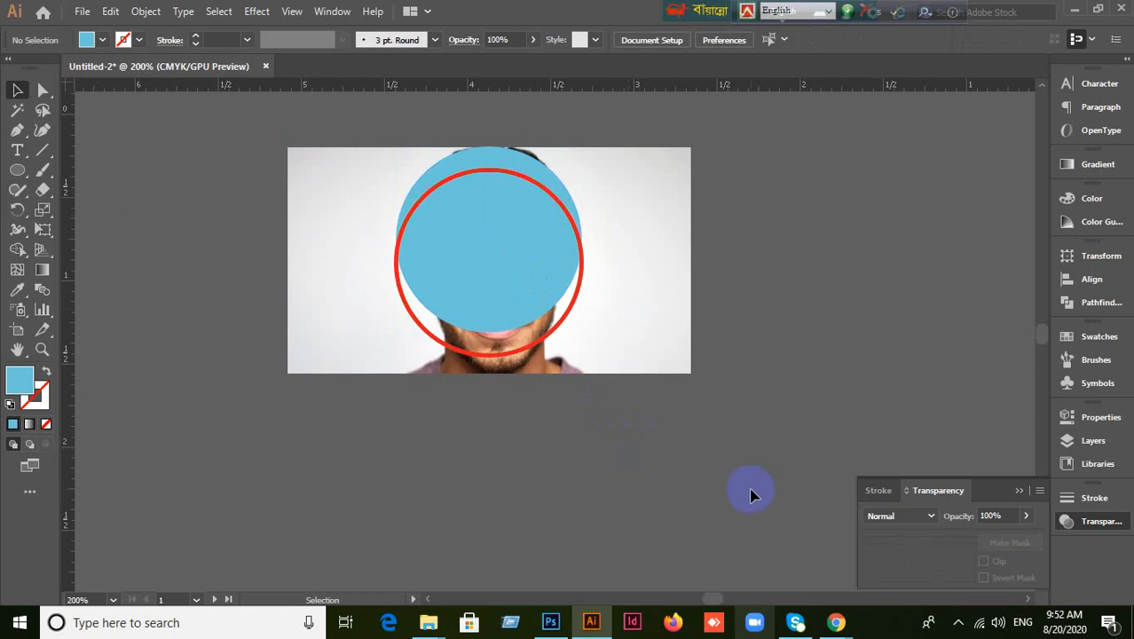
pyautogui.hotkey('ctrl', 'z')
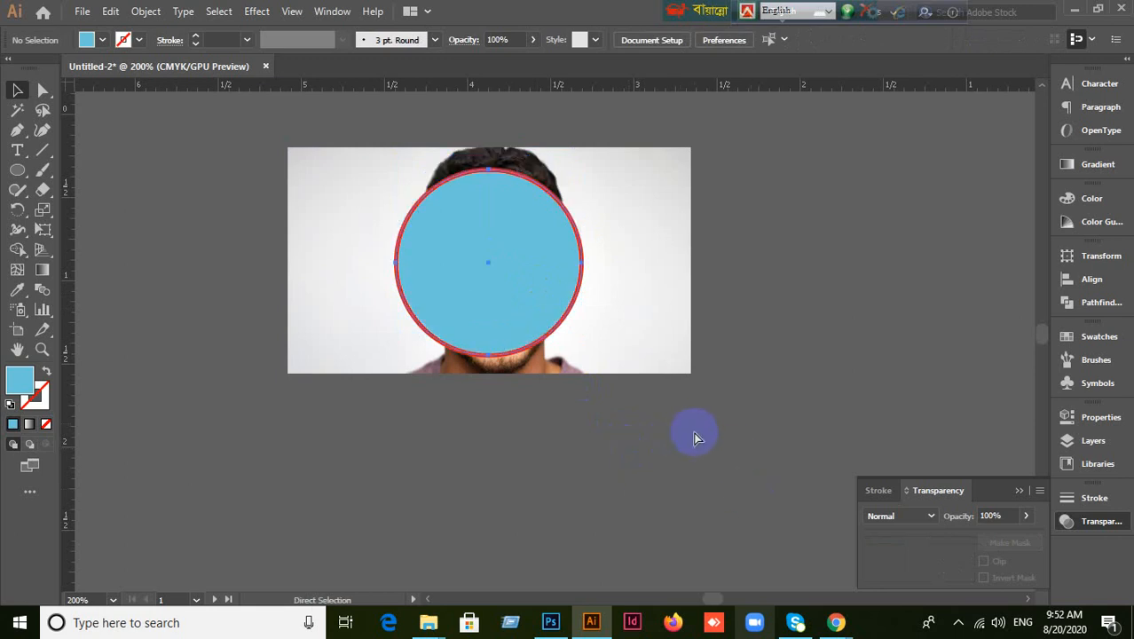
# Select the blue circle together with the portrait photo.
pyautogui.click(659, 464)
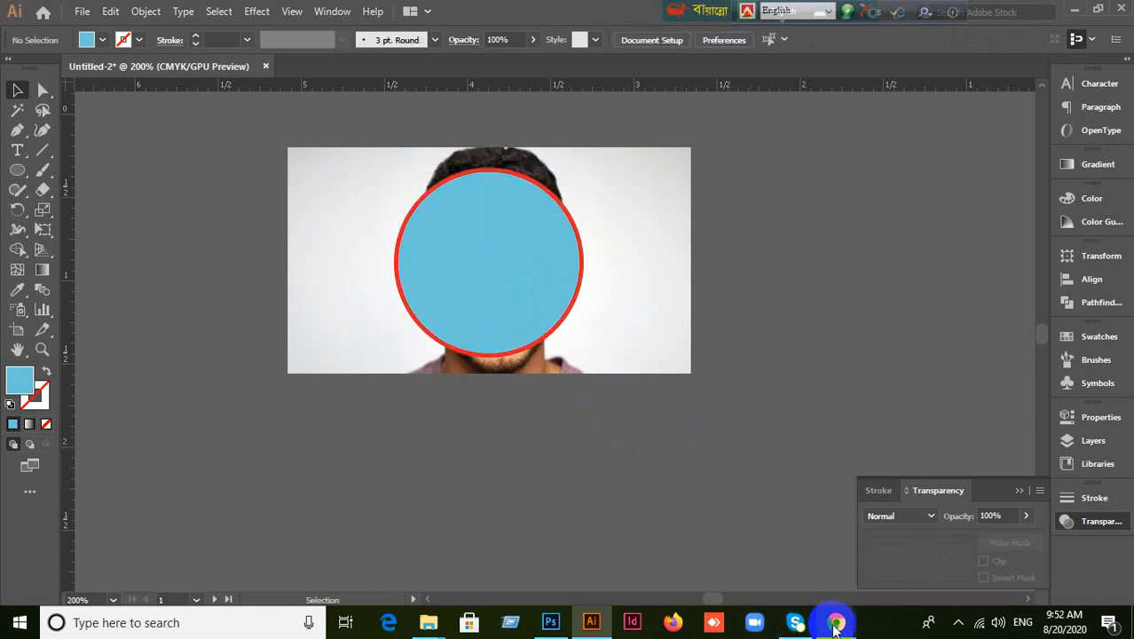
pyautogui.click(367, 217)
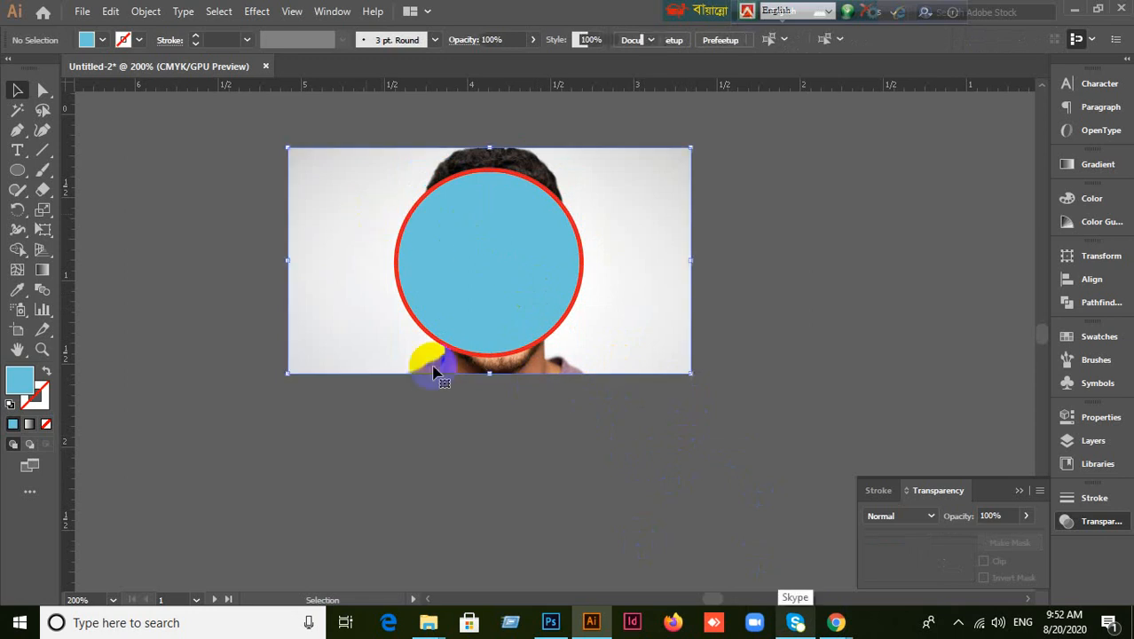
pyautogui.click(492, 425)
pyautogui.click(517, 302)
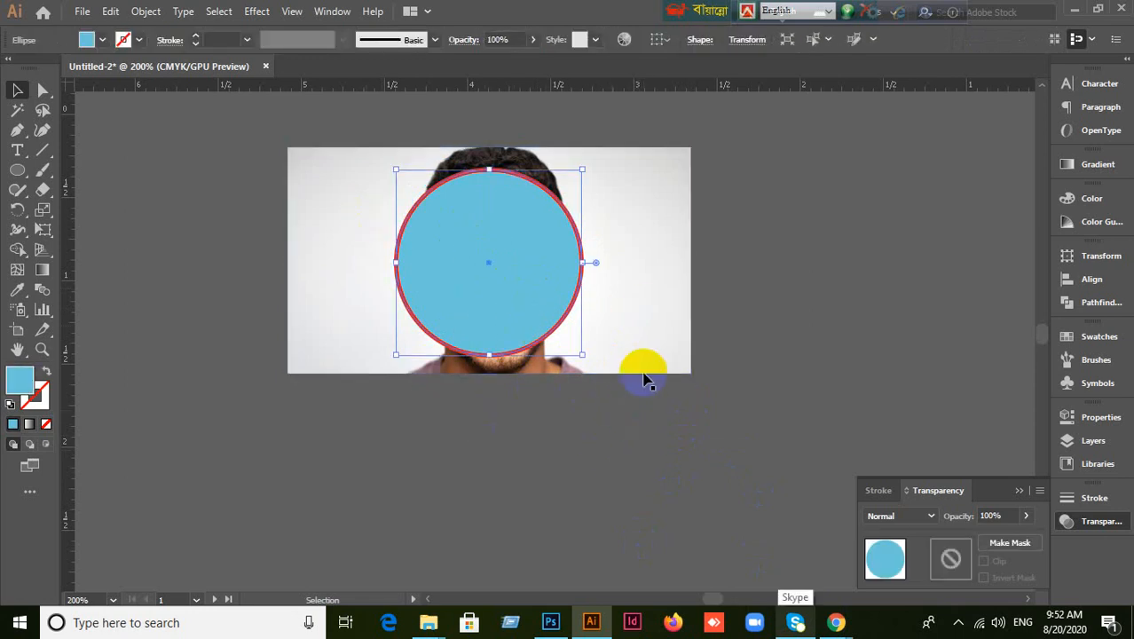
pyautogui.keyDown('shift'); pyautogui.click(659, 318); pyautogui.keyUp('shift')
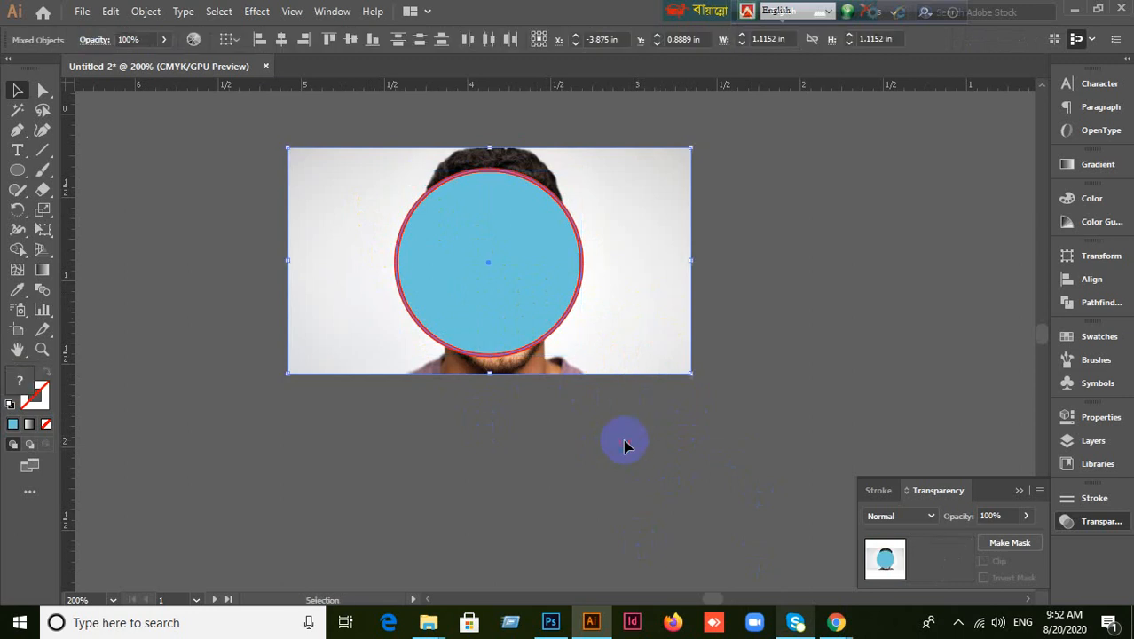
pyautogui.scroll(2, 620, 415)
pyautogui.click(620, 408)
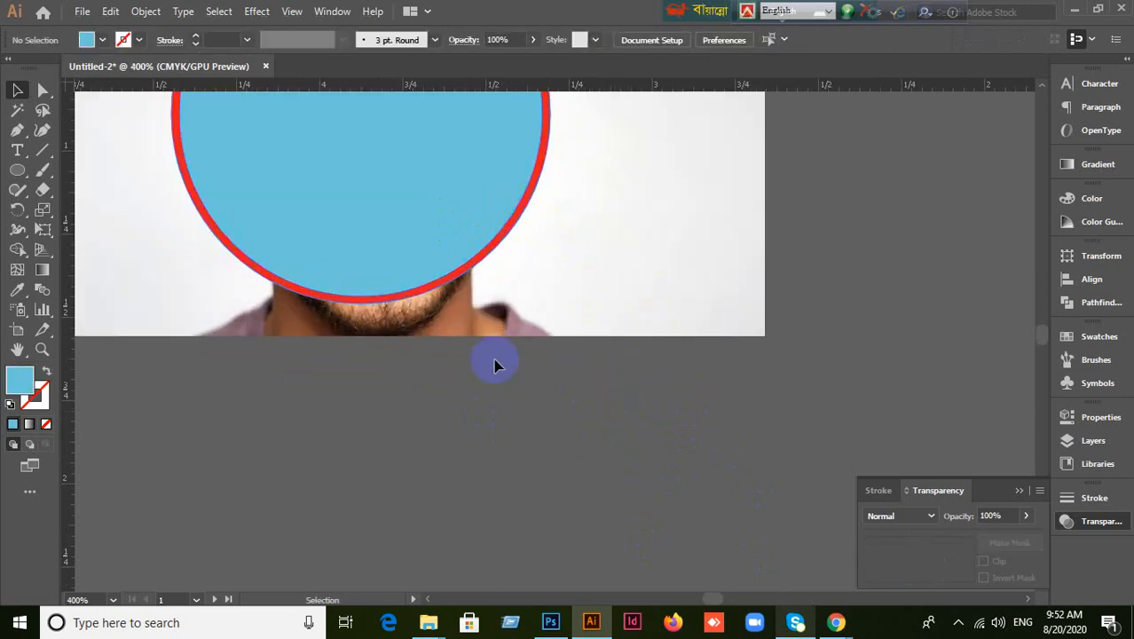
pyautogui.click(400, 172)
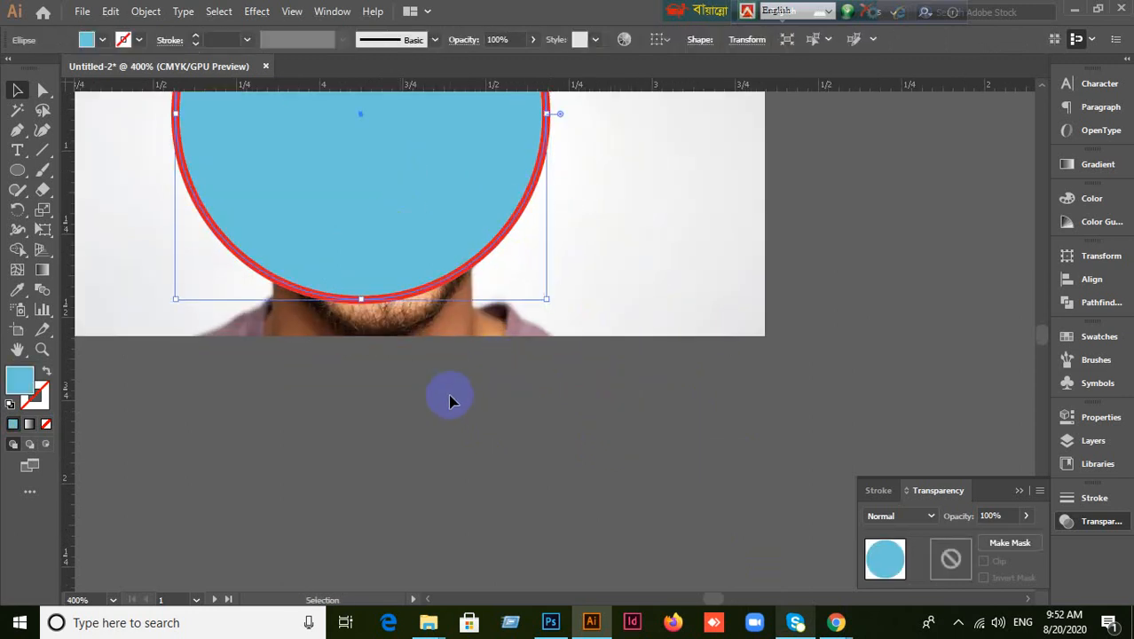
pyautogui.scroll(2, 451, 402)
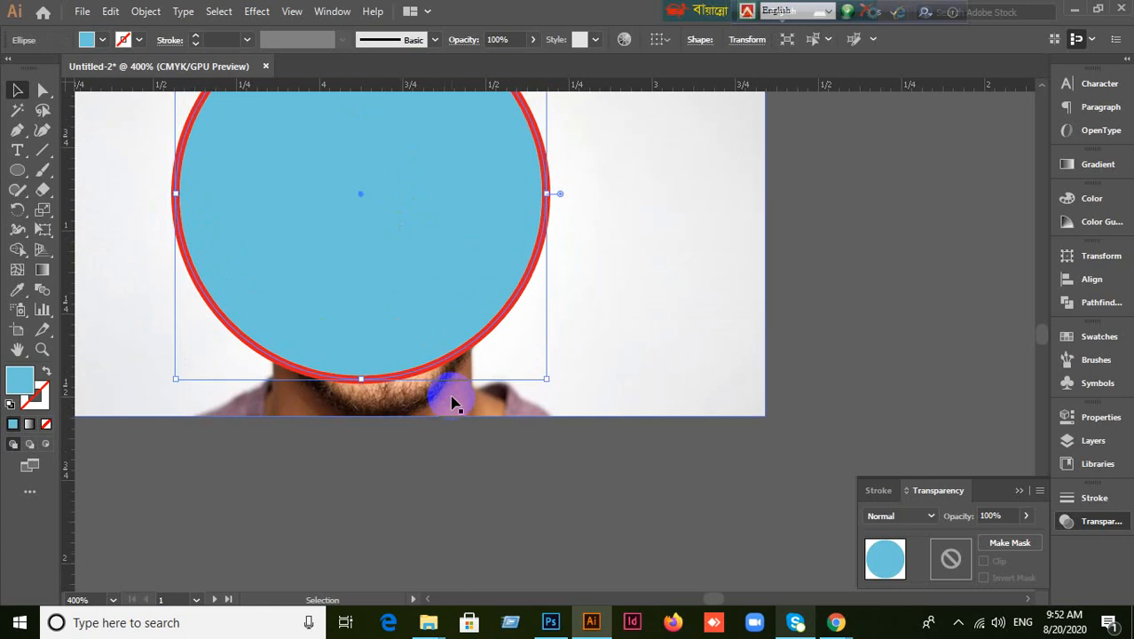
pyautogui.scroll(-1, 451, 402)
pyautogui.click(464, 445)
pyautogui.click(397, 271)
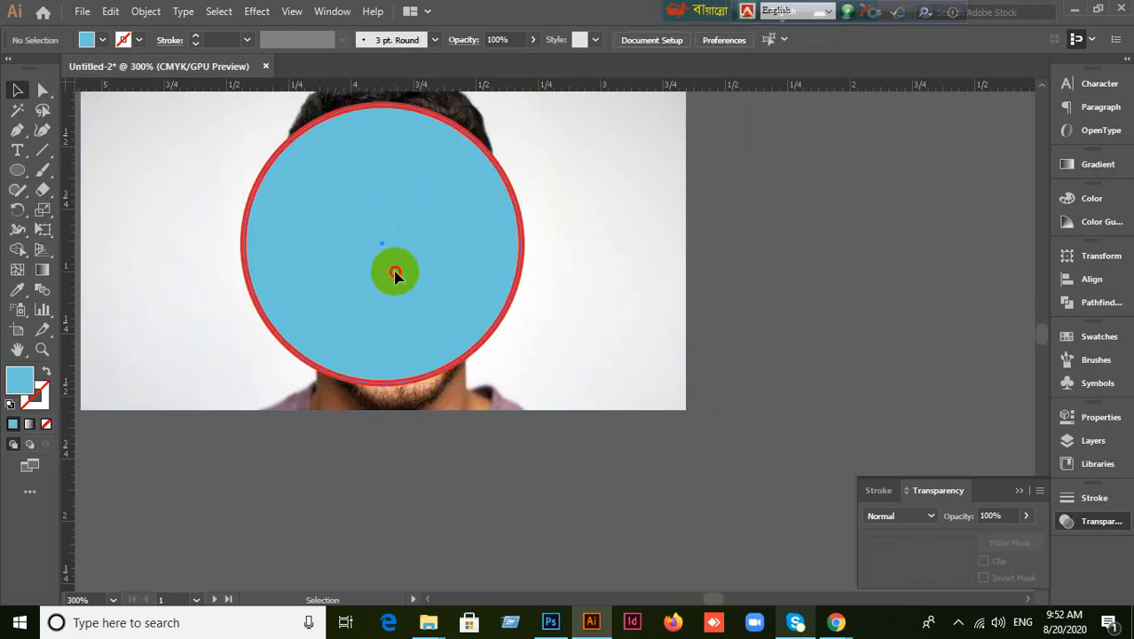
pyautogui.keyDown('shift'); pyautogui.click(626, 291); pyautogui.keyUp('shift')
# Apply a trial clipping mask to the photo and circle, then undo it.
pyautogui.rightClick(629, 294)
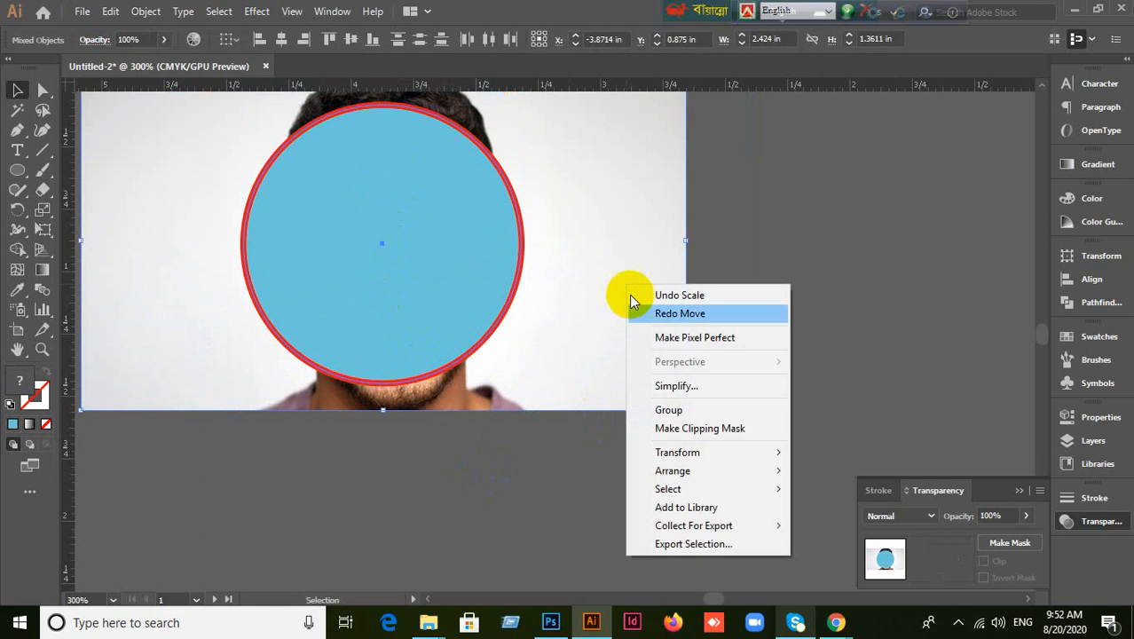
pyautogui.click(700, 428)
pyautogui.hotkey('ctrl', 'h')
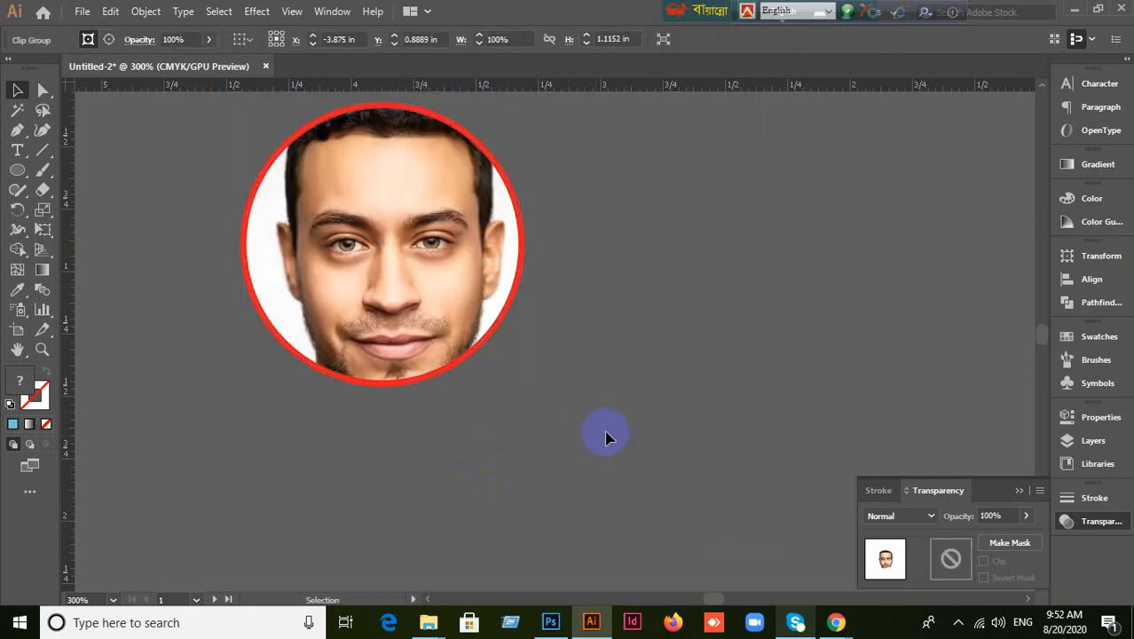
pyautogui.click(606, 433)
pyautogui.scroll(-1, 610, 435)
pyautogui.hotkey('ctrl', 'z')
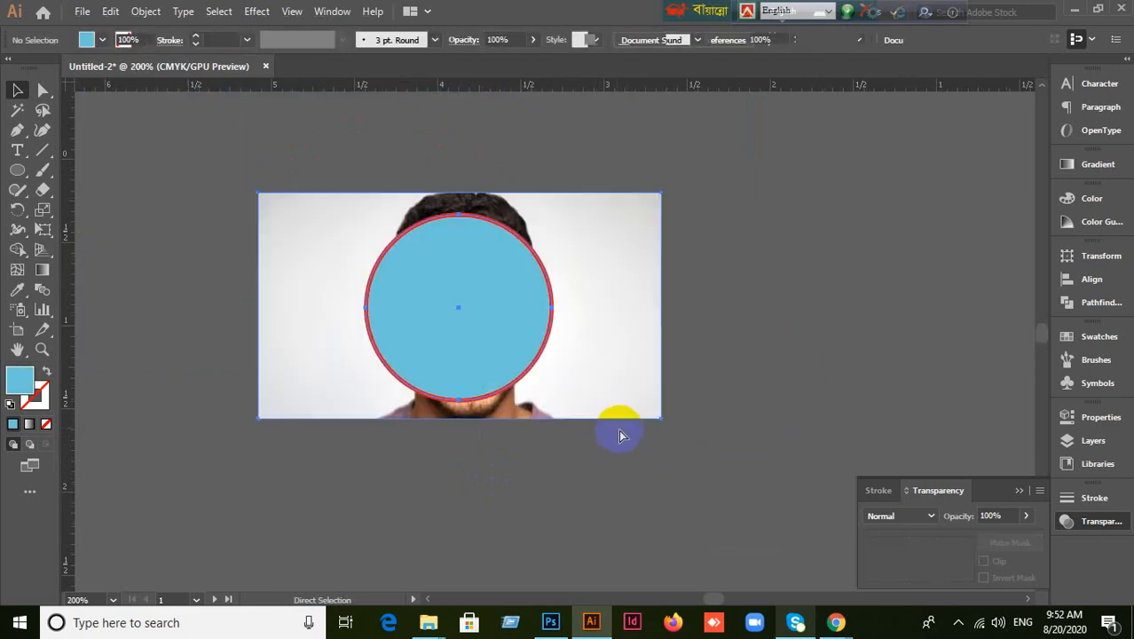
# Delete the photo and circle, then switch to the Google Meet window in Chrome.
pyautogui.moveTo(220, 240); pyautogui.dragTo(532, 405)
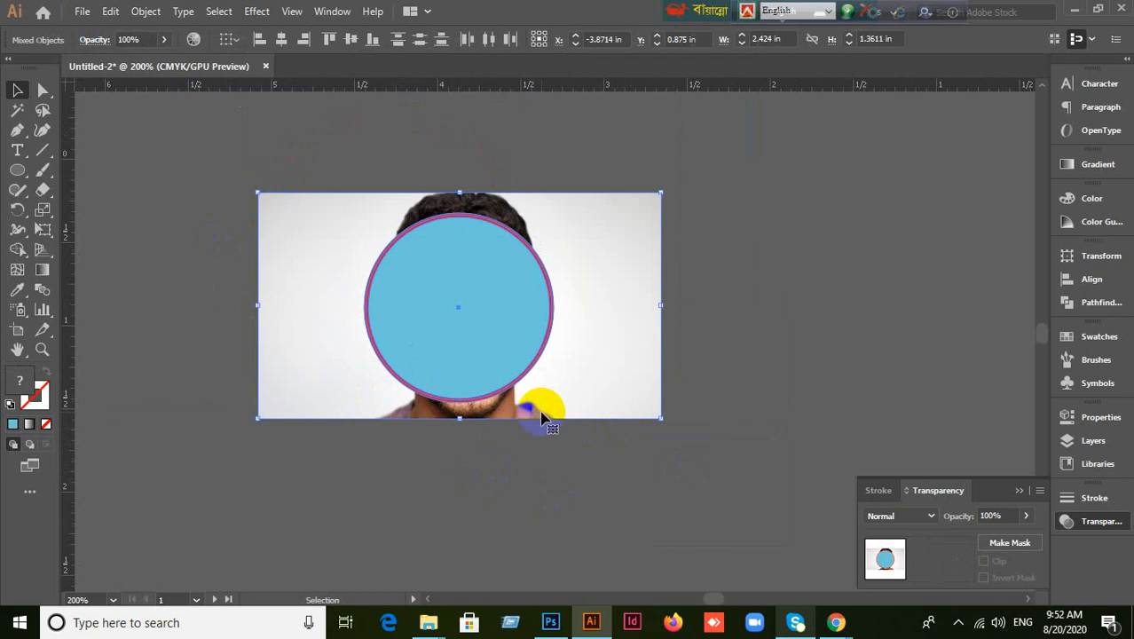
pyautogui.press('Delete')
pyautogui.moveTo(838, 624)
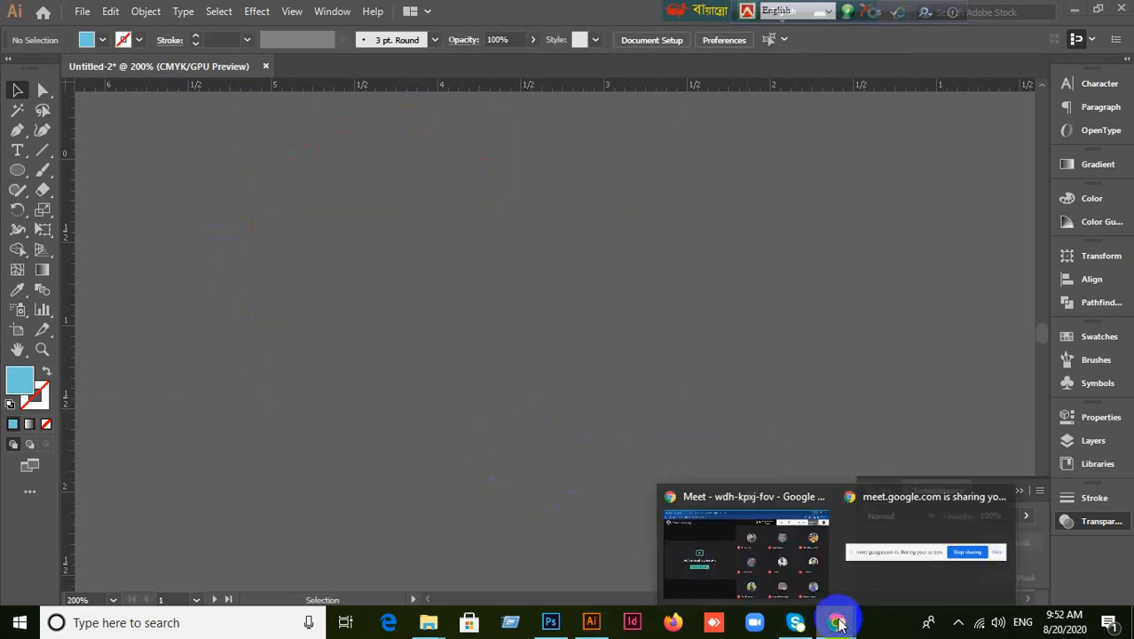
pyautogui.click(803, 582)
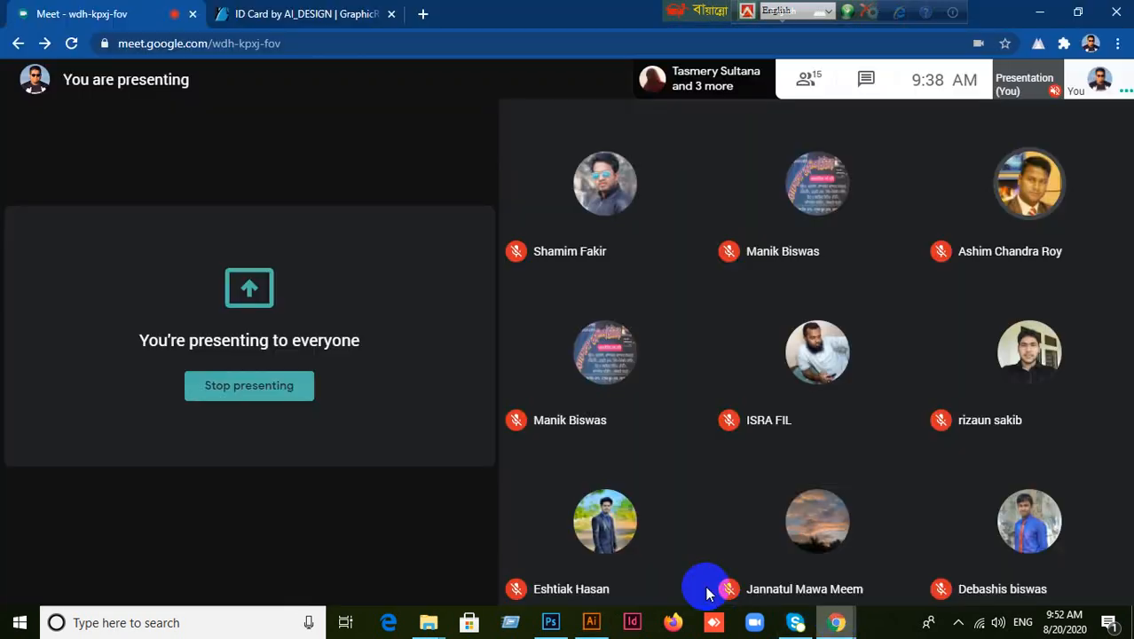
# In a new tab, search the web for 'corporate man'.
pyautogui.click(425, 16)
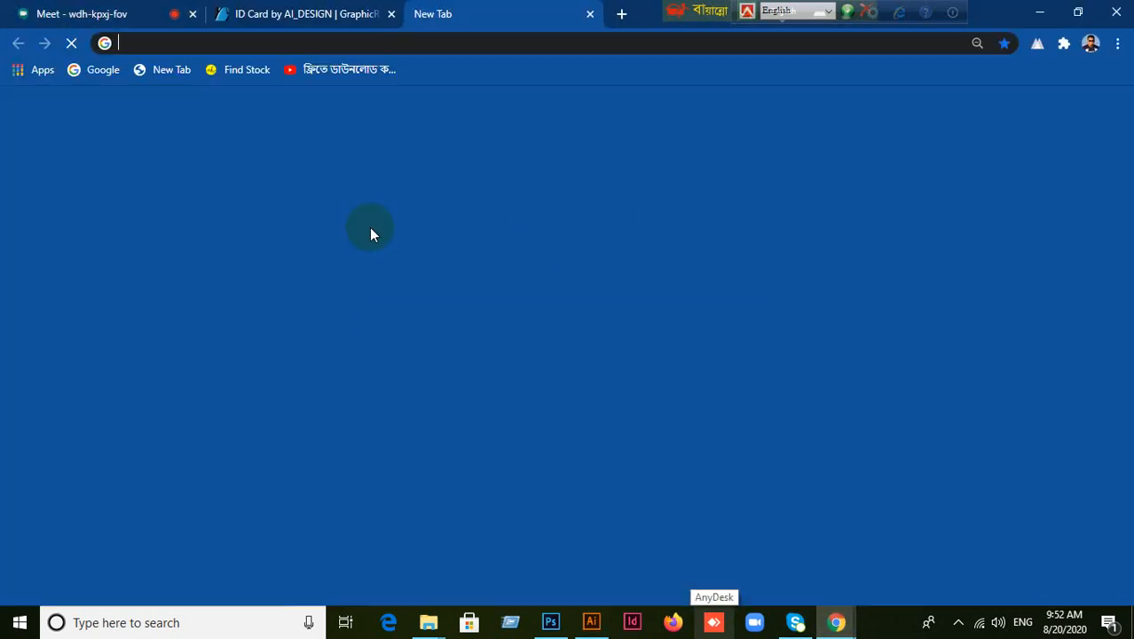
pyautogui.click(602, 389)
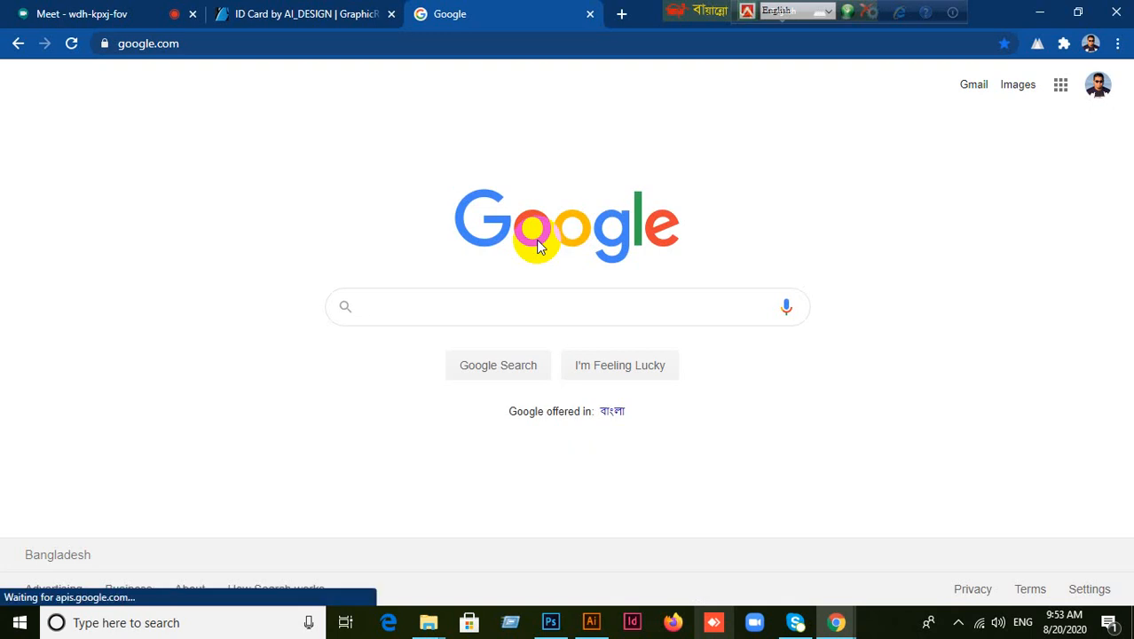
pyautogui.write('o')
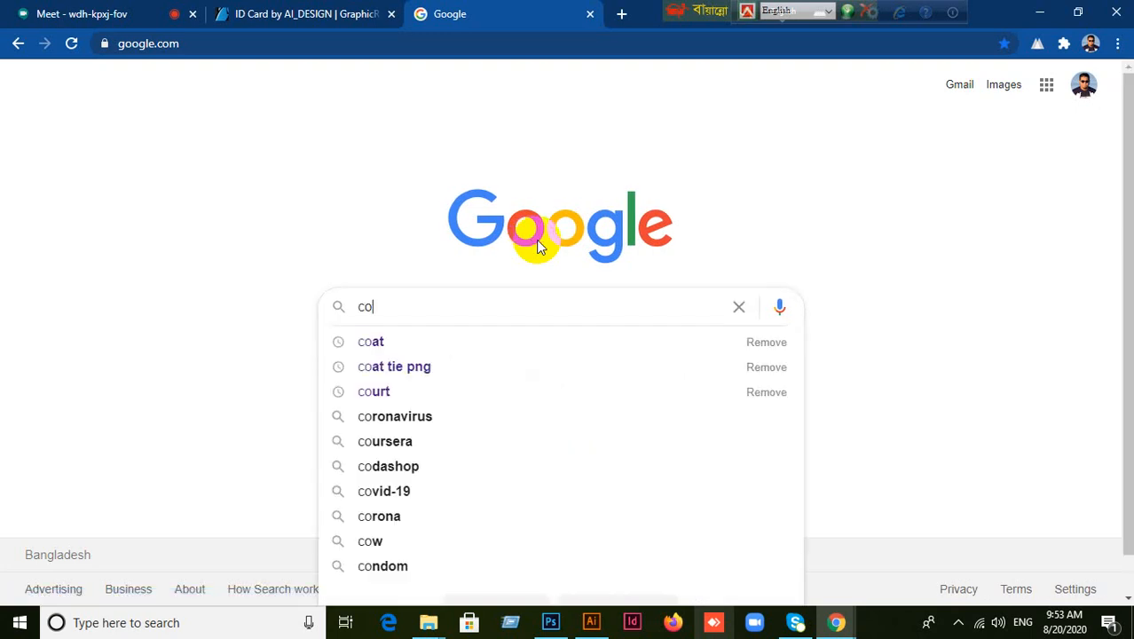
pyautogui.write('rp')
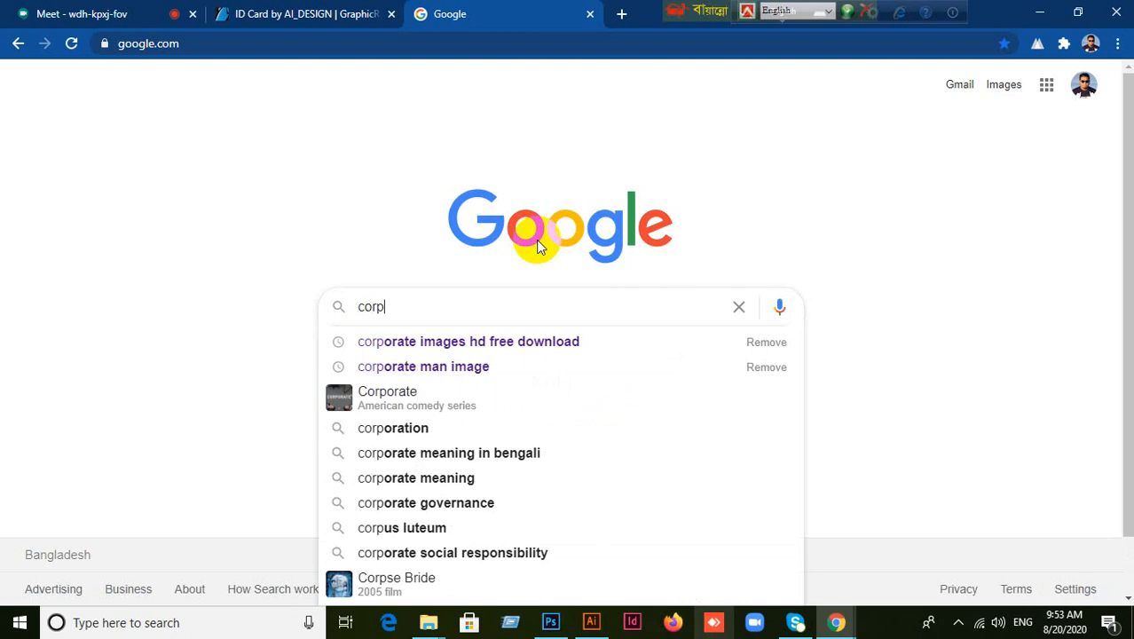
pyautogui.write('orate man')
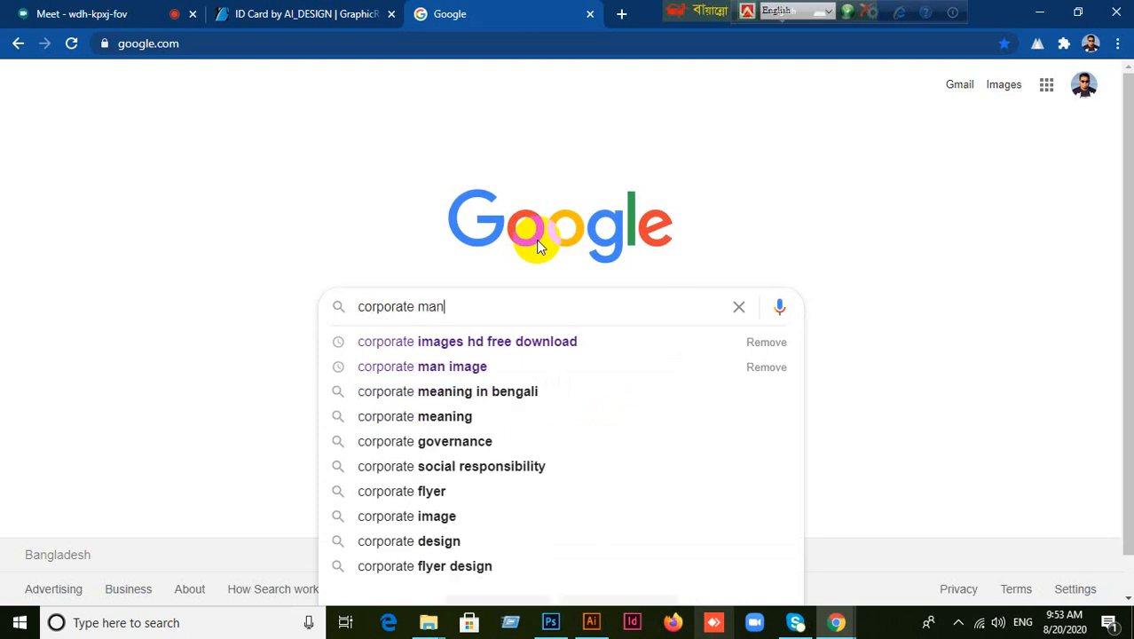
pyautogui.press('Return')
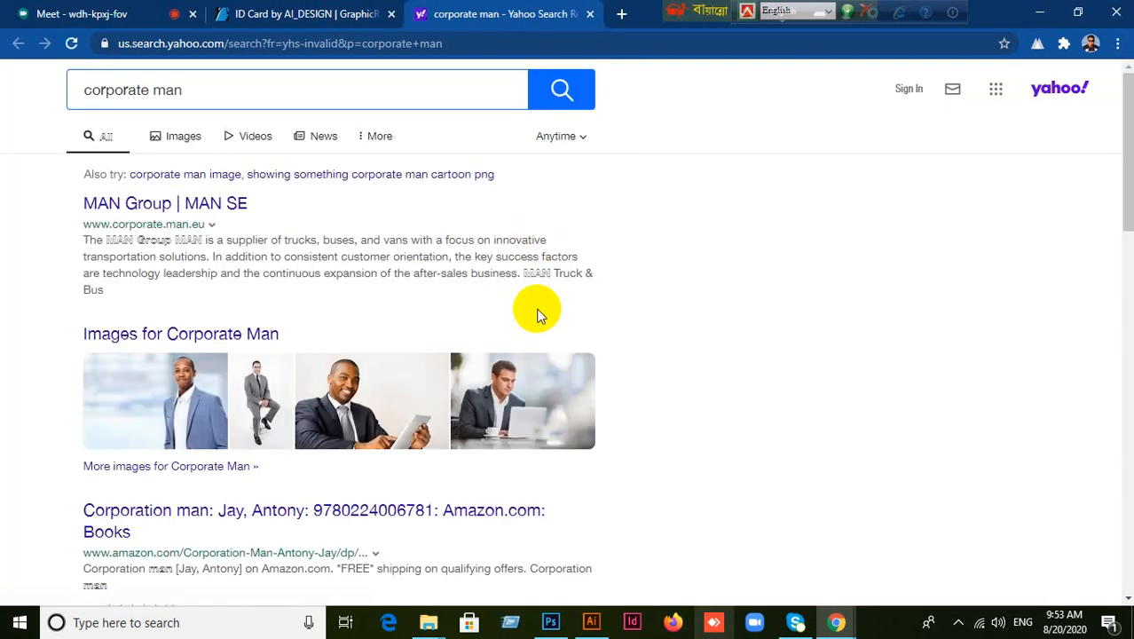
# Switch to image results and preview the smiling red-tie businessman photos.
pyautogui.click(180, 141)
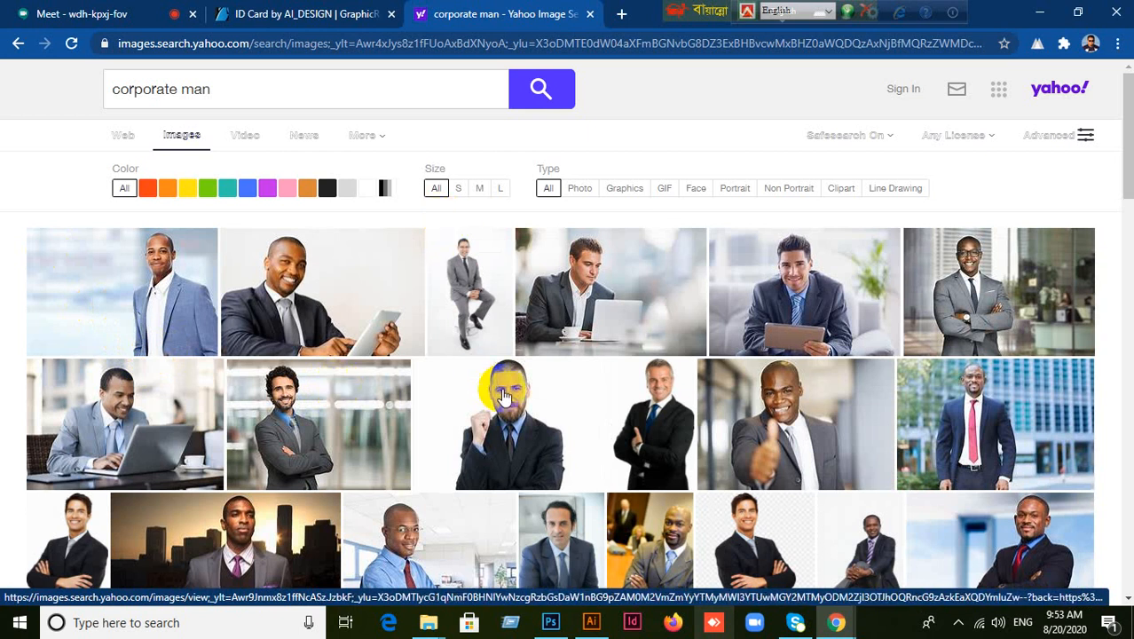
pyautogui.scroll(-2, 499, 385)
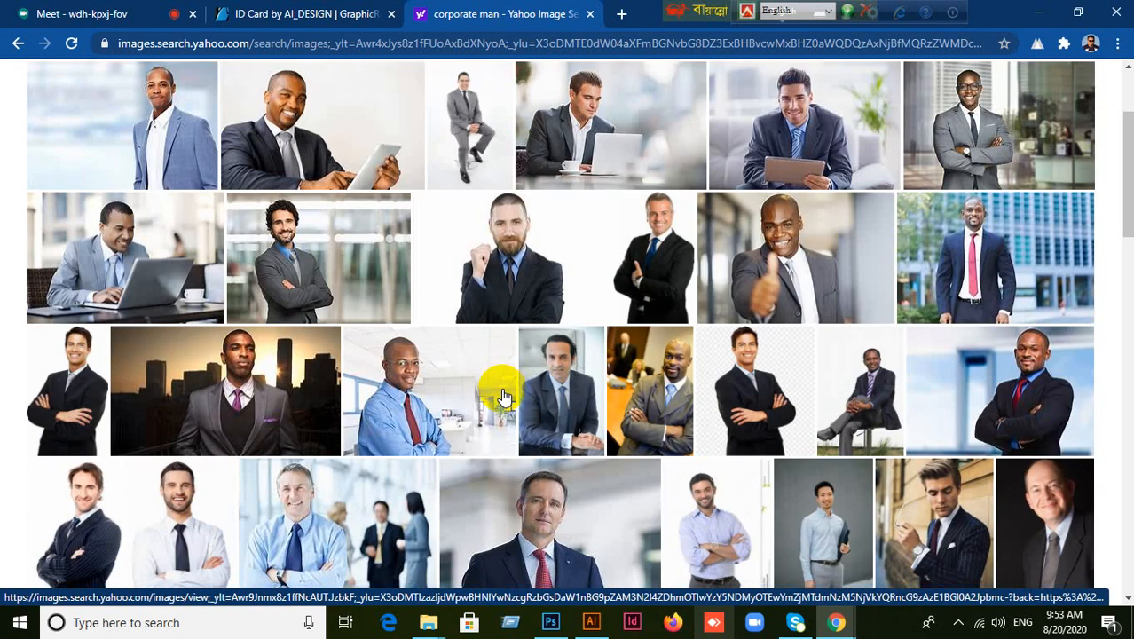
pyautogui.scroll(1, 503, 397)
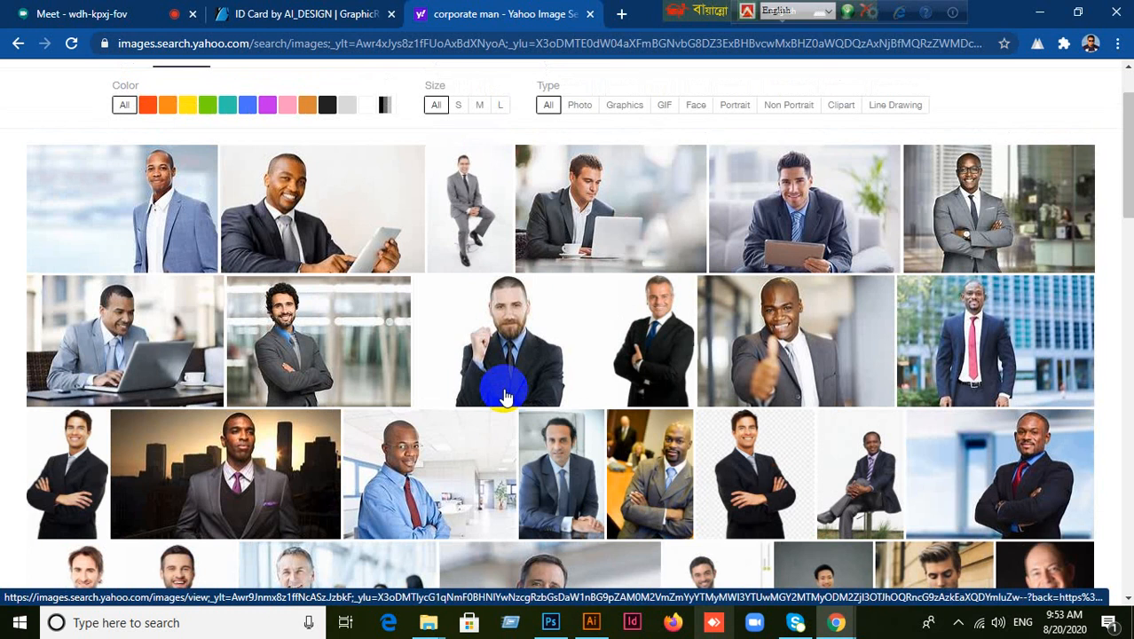
pyautogui.scroll(-5, 503, 397)
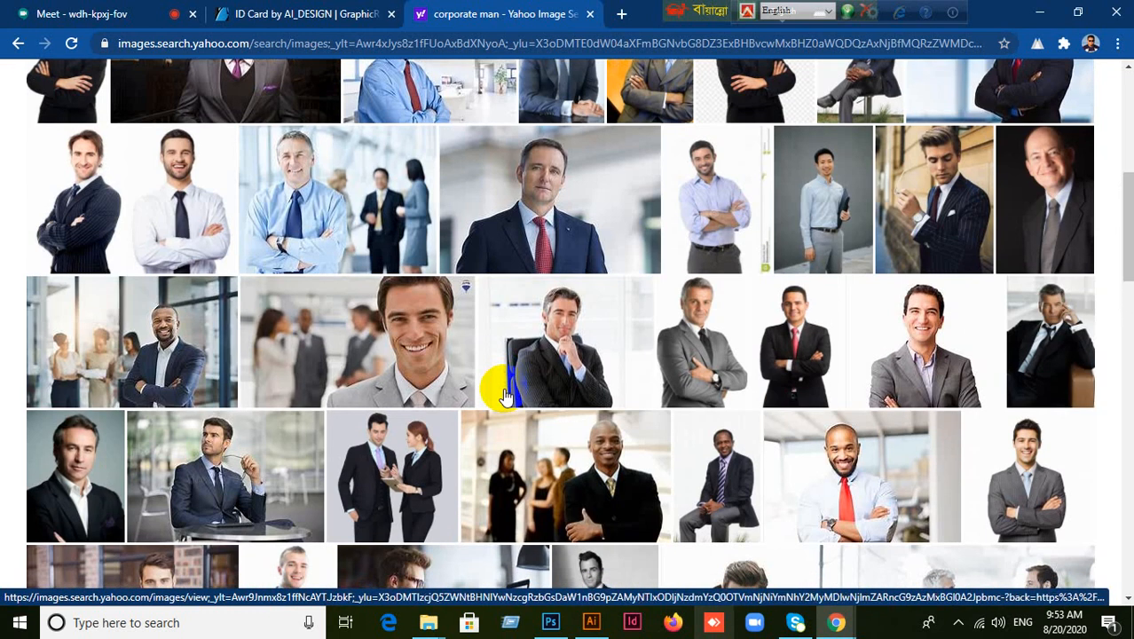
pyautogui.click(867, 462)
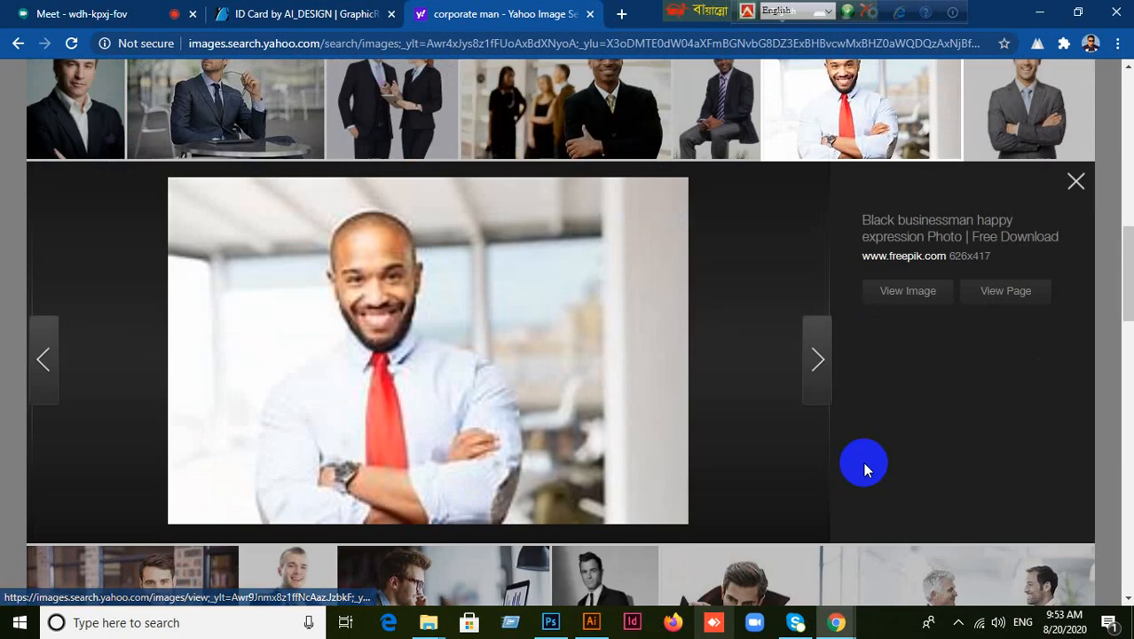
pyautogui.click(1075, 160)
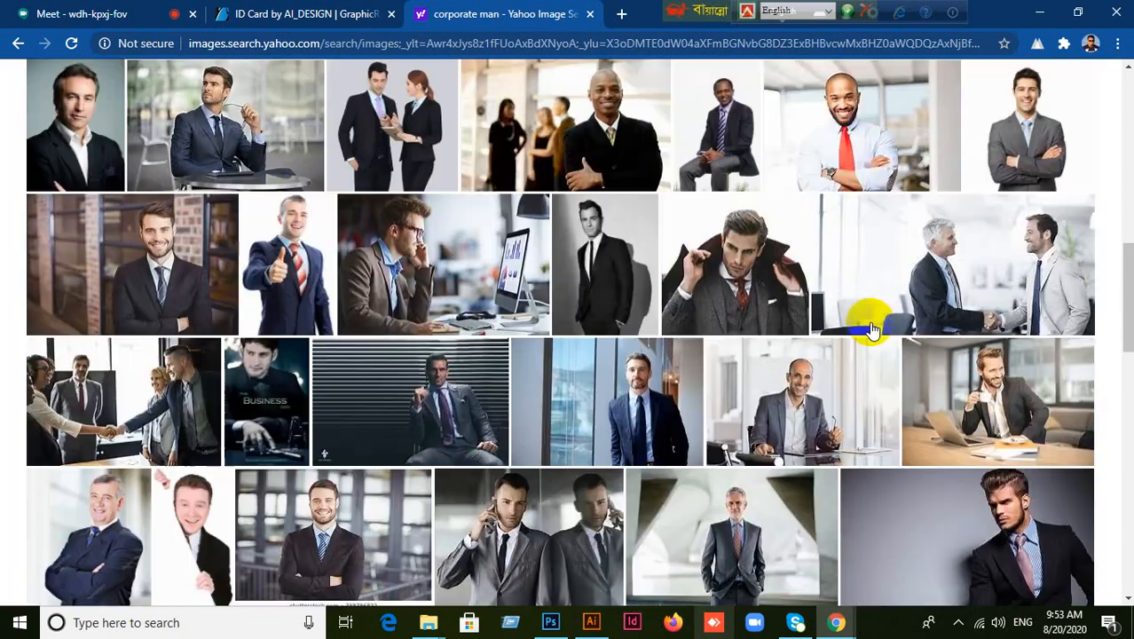
pyautogui.scroll(2, 872, 330)
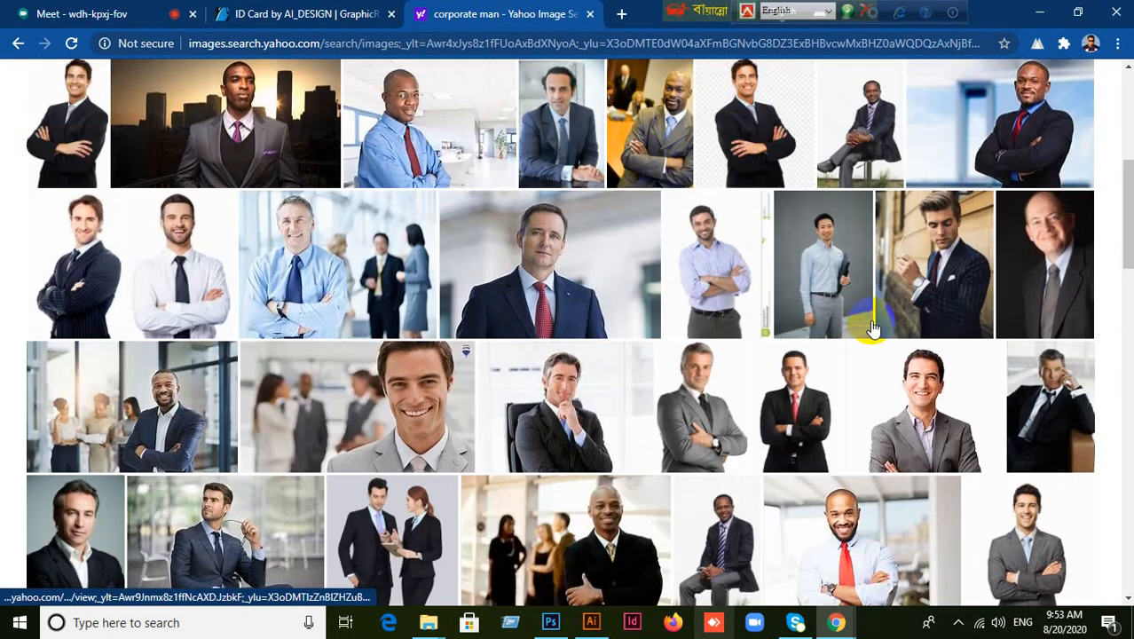
pyautogui.scroll(4, 872, 330)
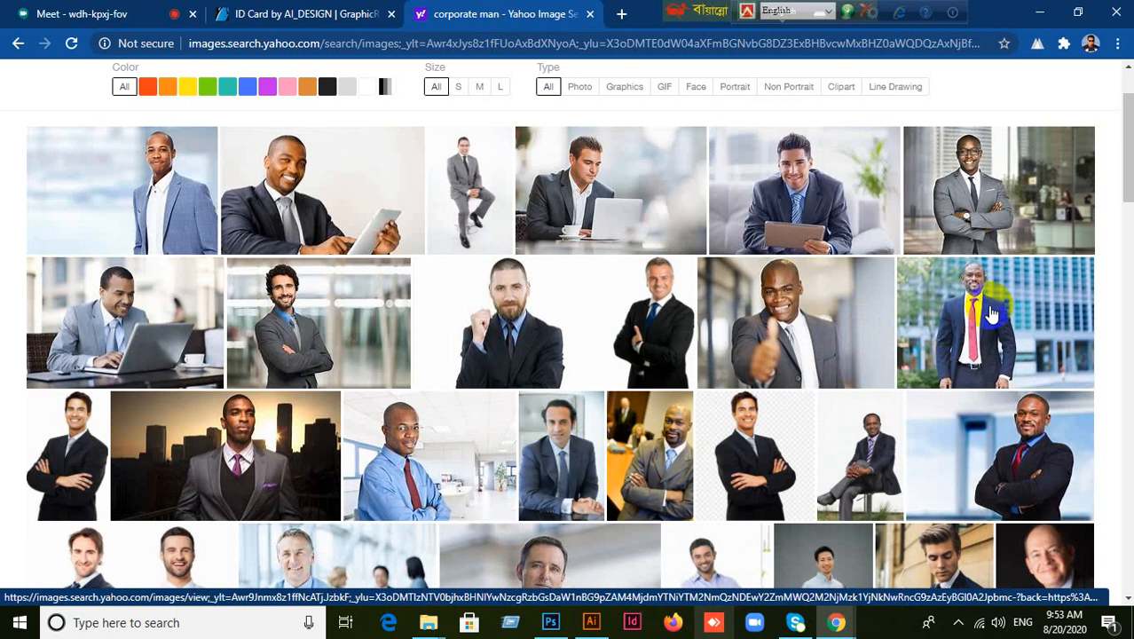
pyautogui.click(992, 315)
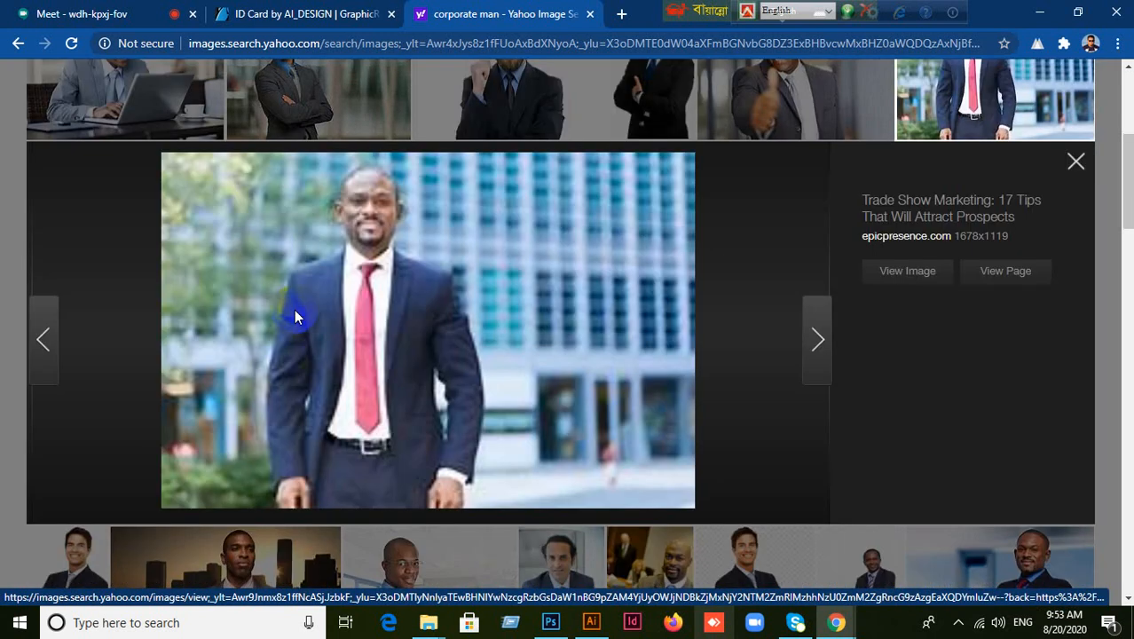
pyautogui.click(1076, 164)
# Browse further and preview the smiling man in the dark suit.
pyautogui.scroll(3, 860, 367)
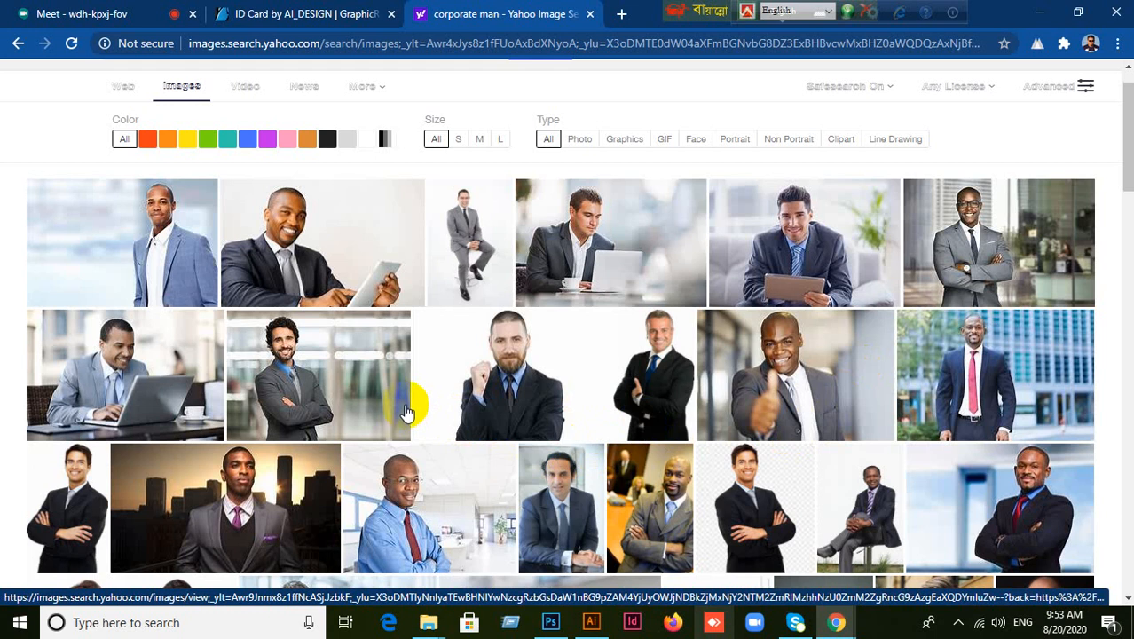
pyautogui.scroll(-10, 407, 408)
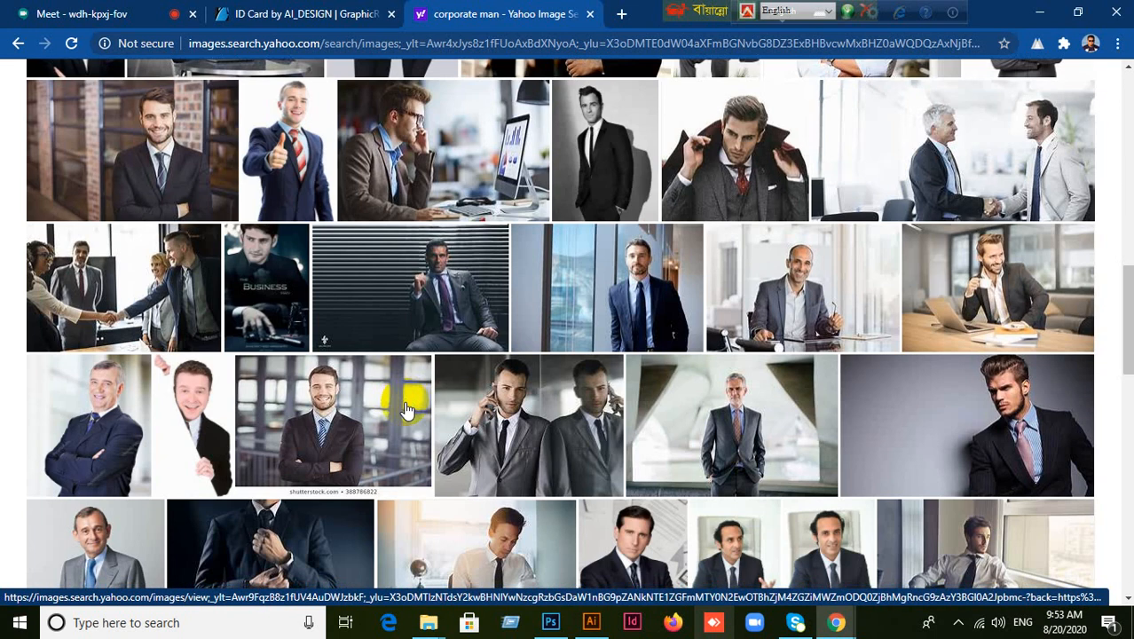
pyautogui.scroll(-2, 406, 408)
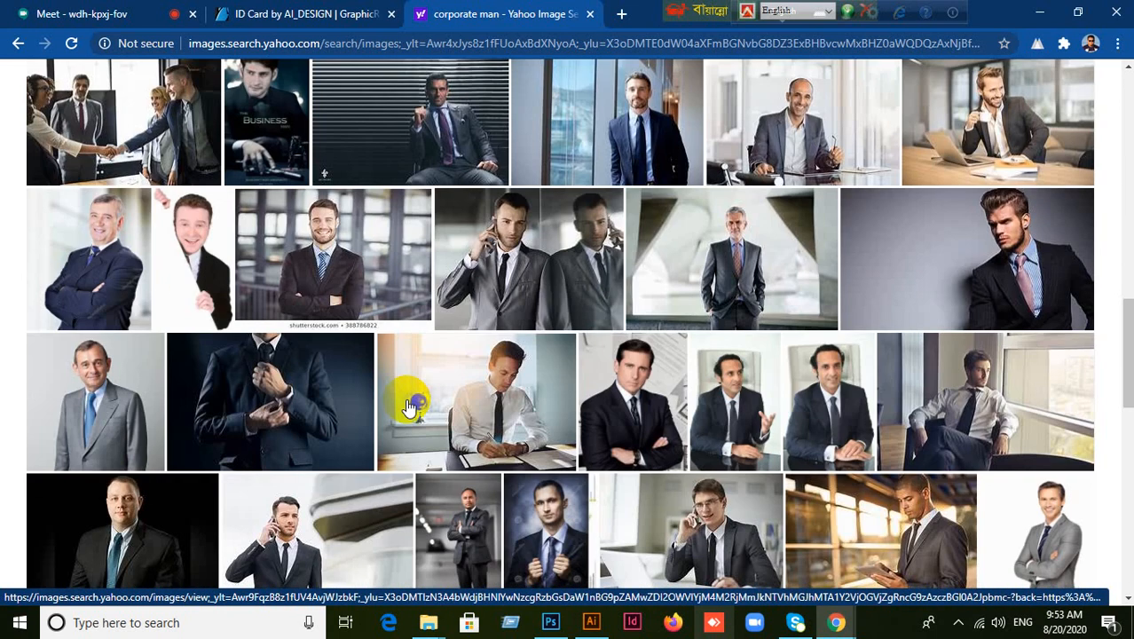
pyautogui.click(310, 266)
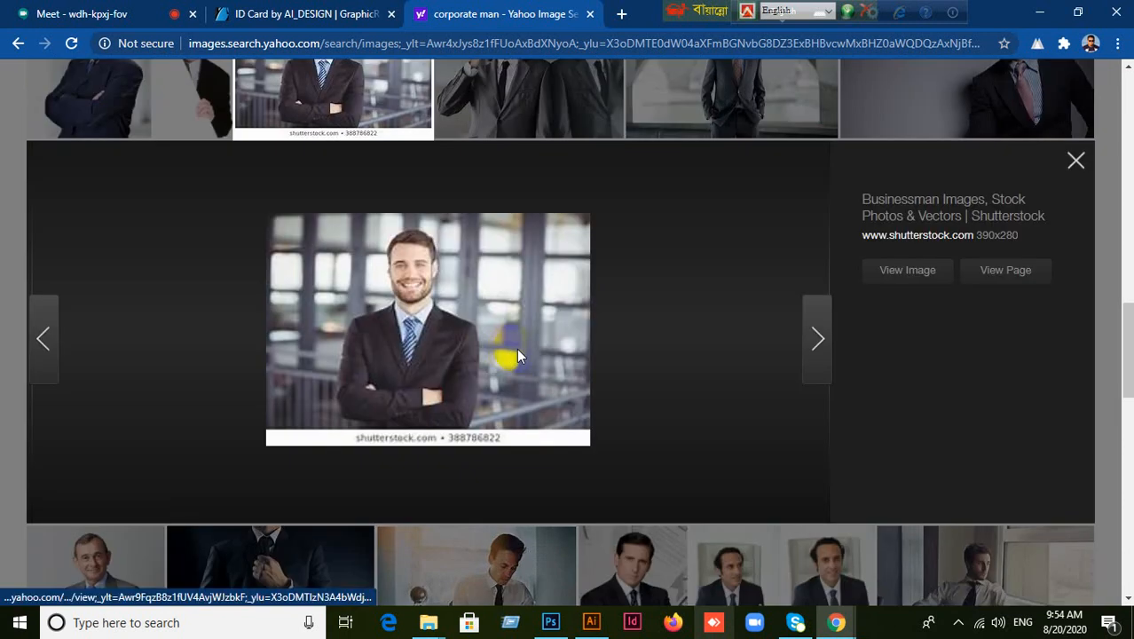
pyautogui.click(1077, 162)
pyautogui.scroll(3, 669, 361)
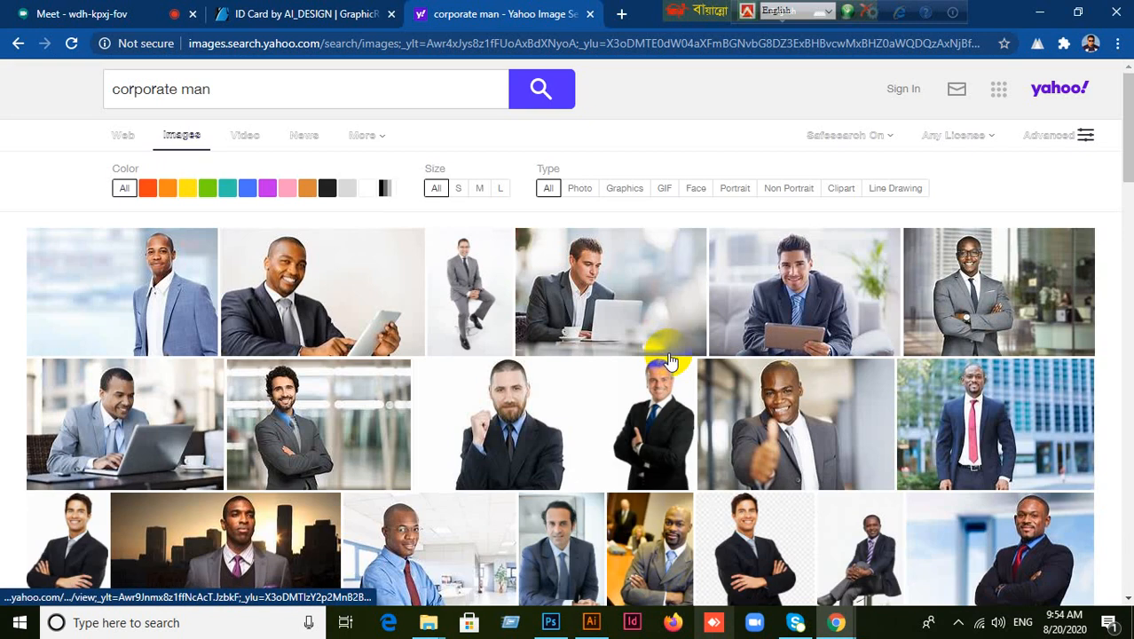
pyautogui.moveTo(377, 145)
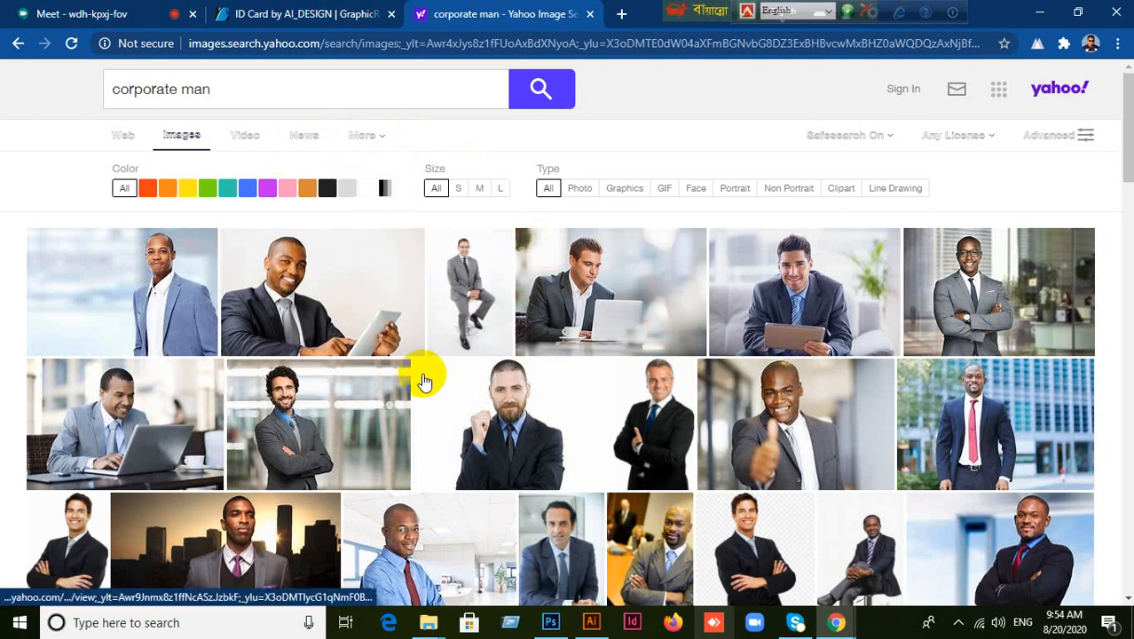
pyautogui.scroll(-3, 430, 375)
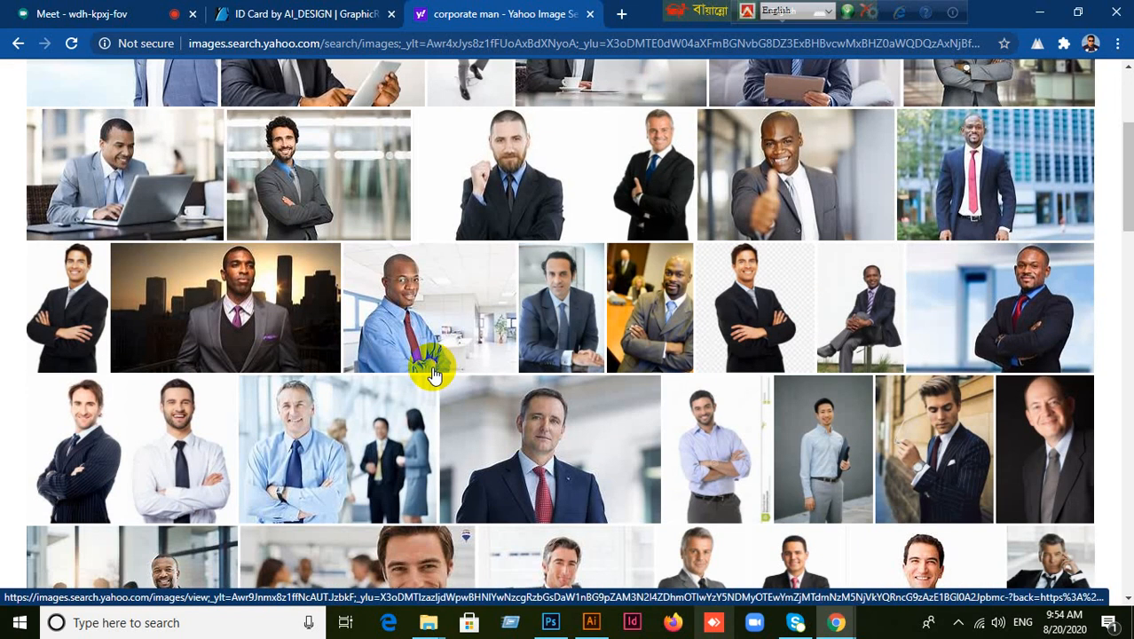
pyautogui.scroll(-2, 433, 375)
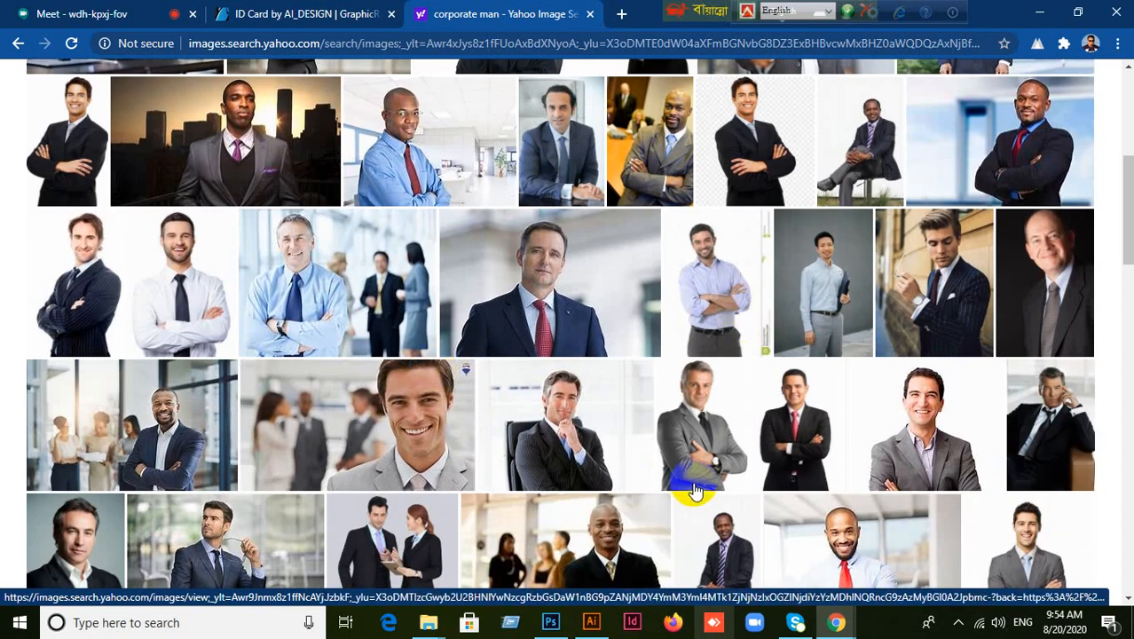
# Copy the blue-shirt man's photo, briefly showing Illustrator before returning to results.
pyautogui.click(710, 341)
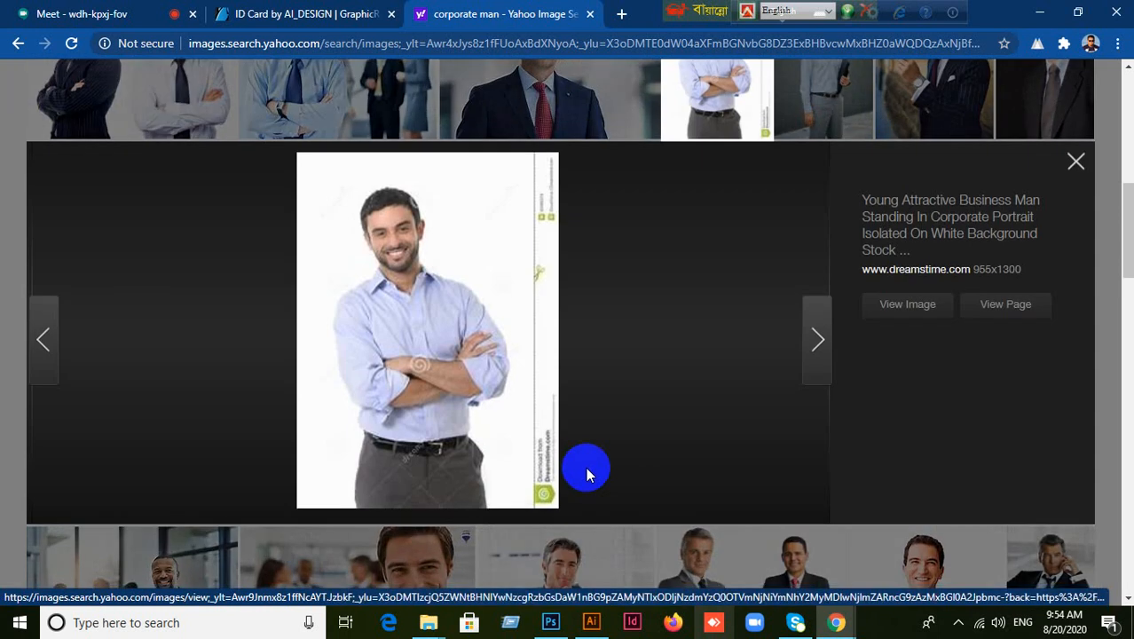
pyautogui.rightClick(447, 269)
pyautogui.click(453, 322)
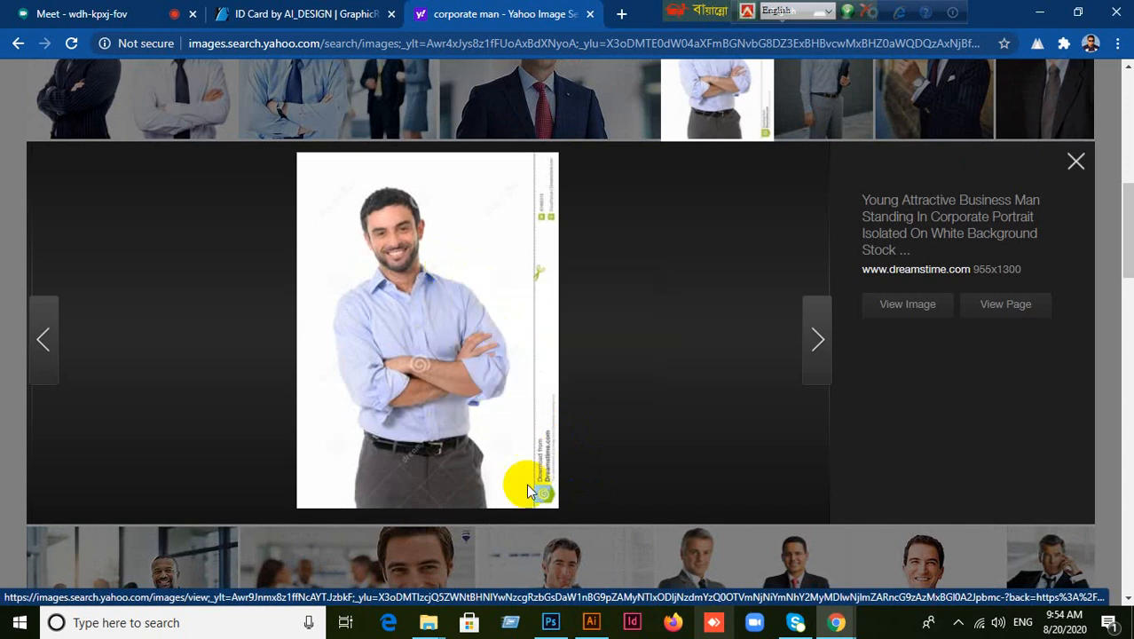
pyautogui.click(591, 622)
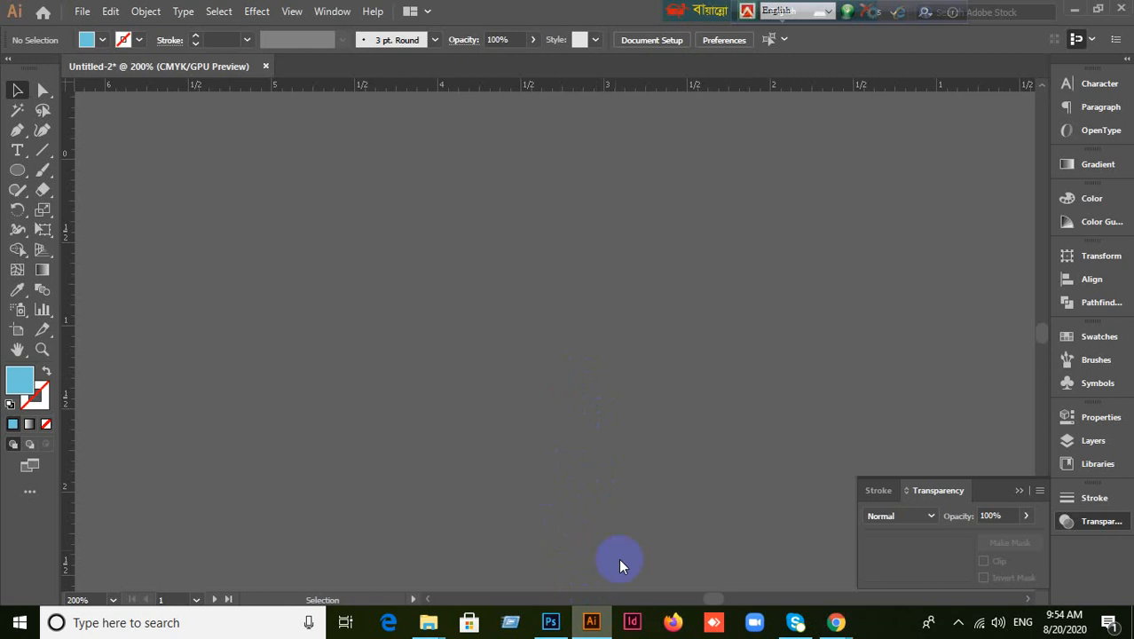
pyautogui.click(591, 622)
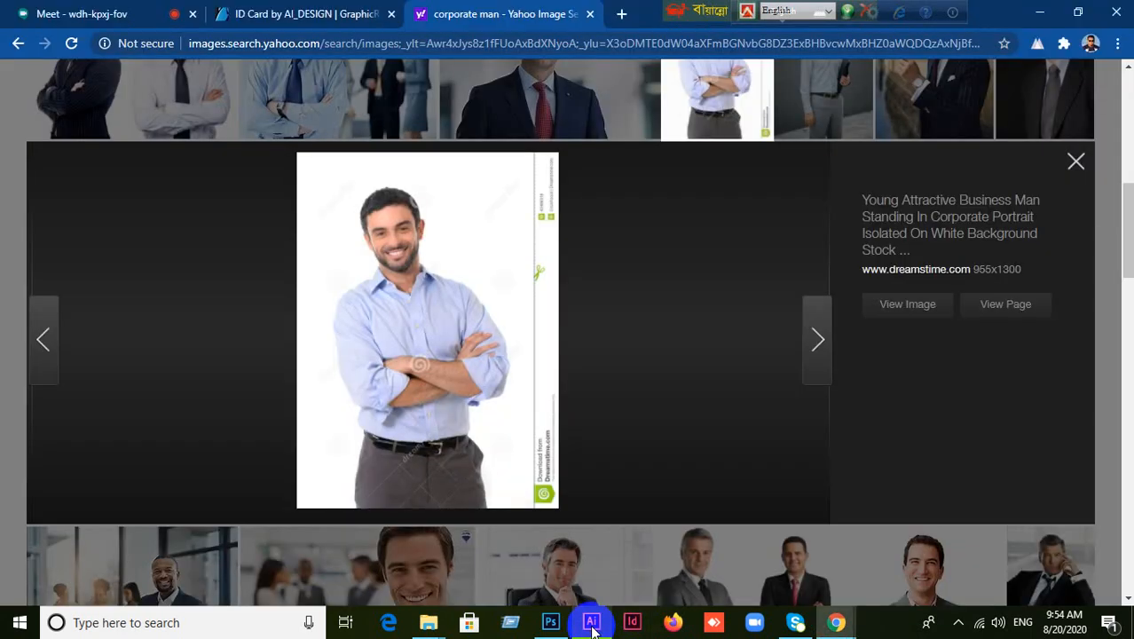
# Copy the smiling red-tie businessman photo and return to Illustrator.
pyautogui.click(1072, 167)
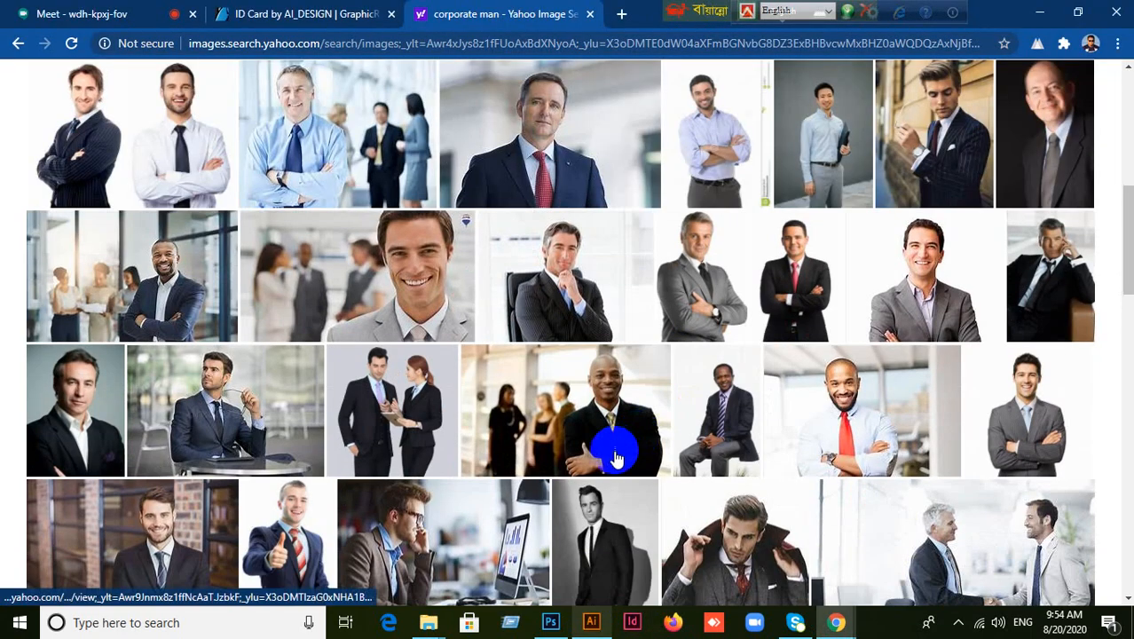
pyautogui.scroll(-1, 701, 479)
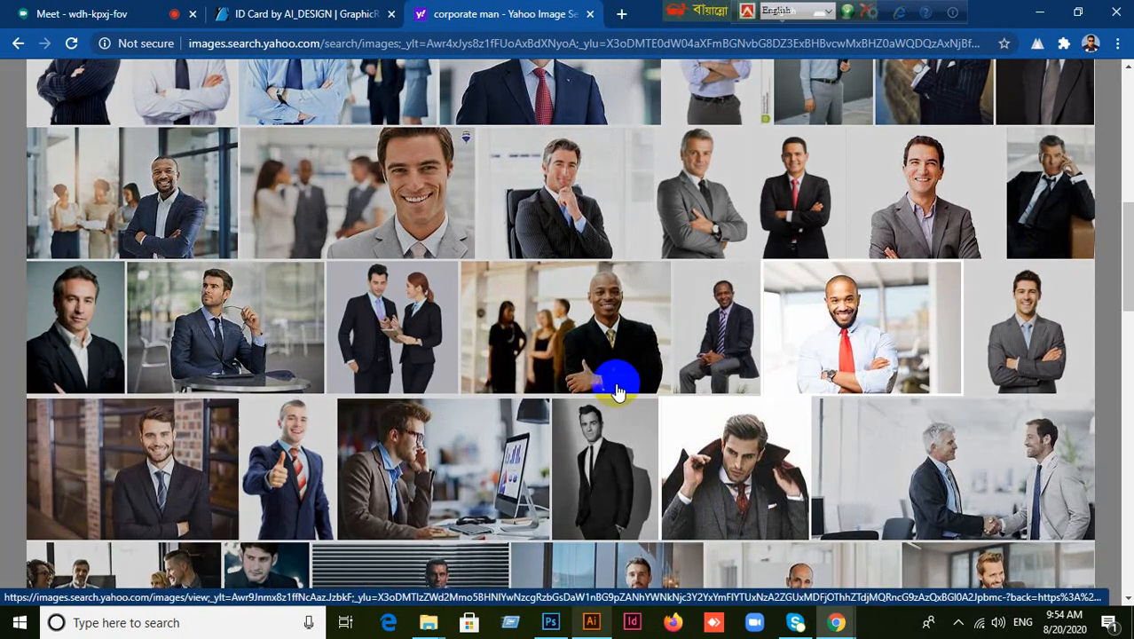
pyautogui.click(619, 391)
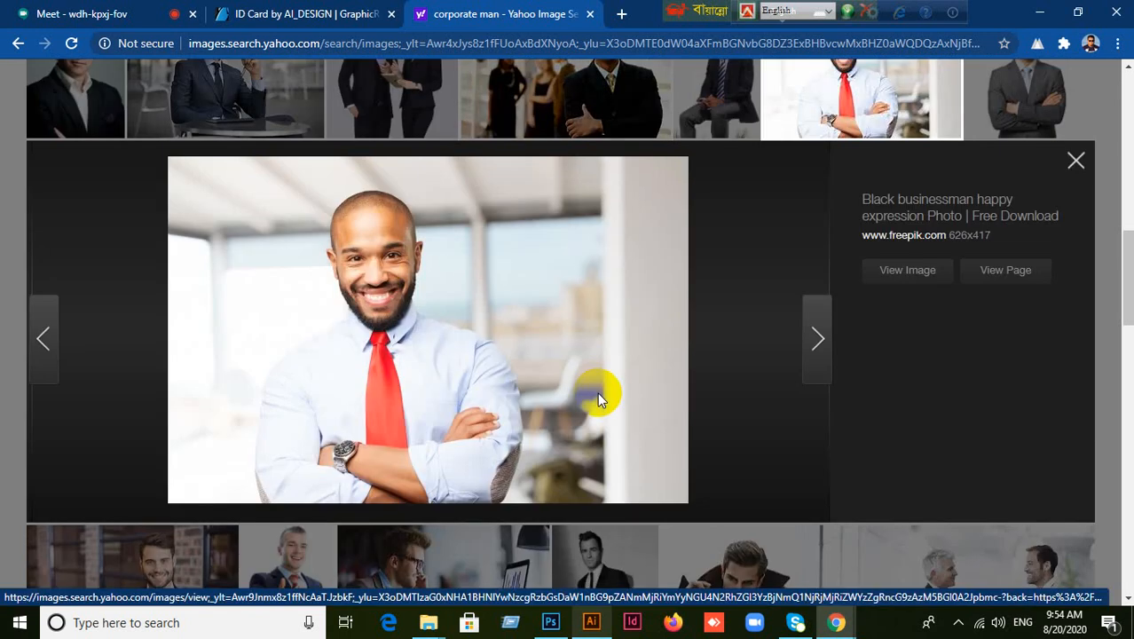
pyautogui.rightClick(422, 289)
pyautogui.click(471, 340)
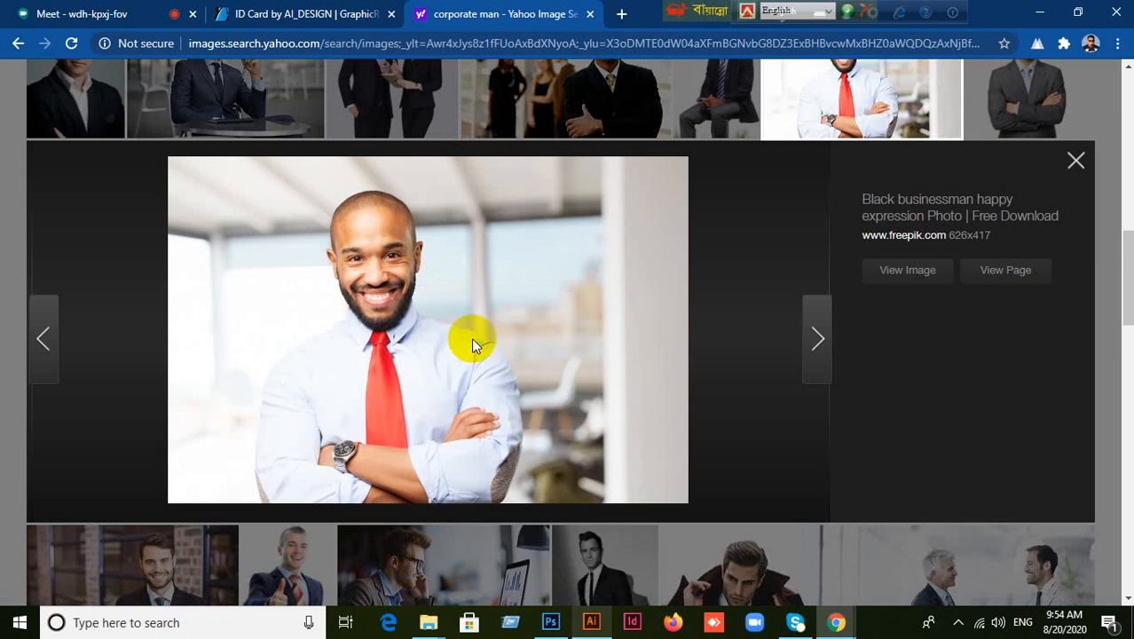
pyautogui.click(1073, 162)
pyautogui.click(591, 622)
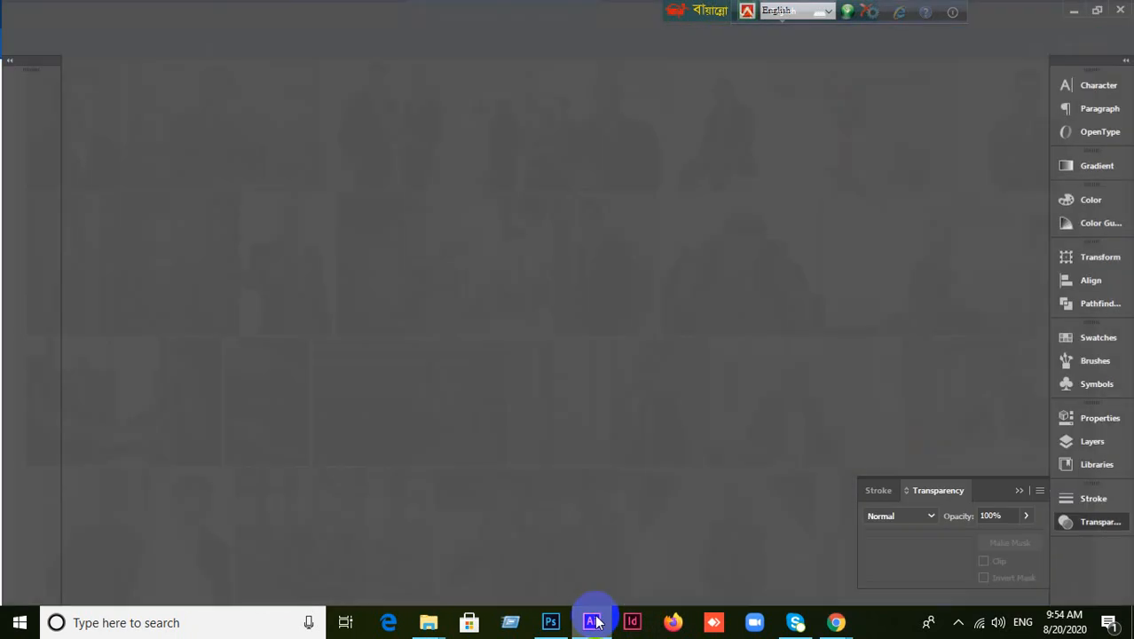
# Paste the red-tie businessman photo, shrink it, and park it beside the ID cards.
pyautogui.scroll(-4, 609, 392)
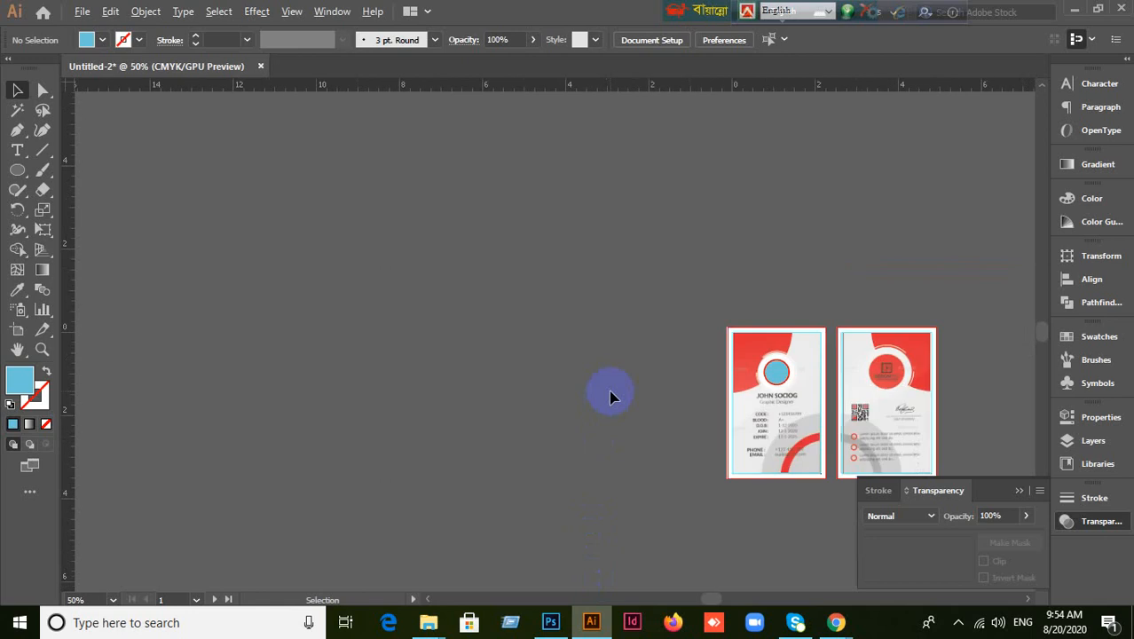
pyautogui.moveTo(859, 464); pyautogui.dragTo(587, 306)
pyautogui.scroll(4, 594, 329)
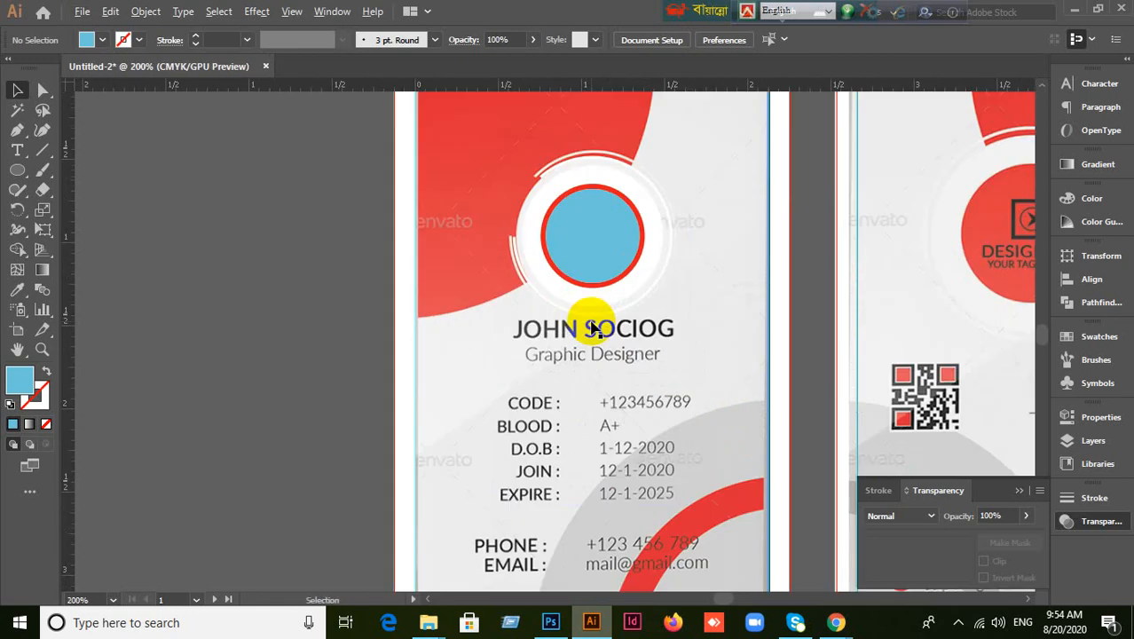
pyautogui.hotkey('ctrl', 'v')
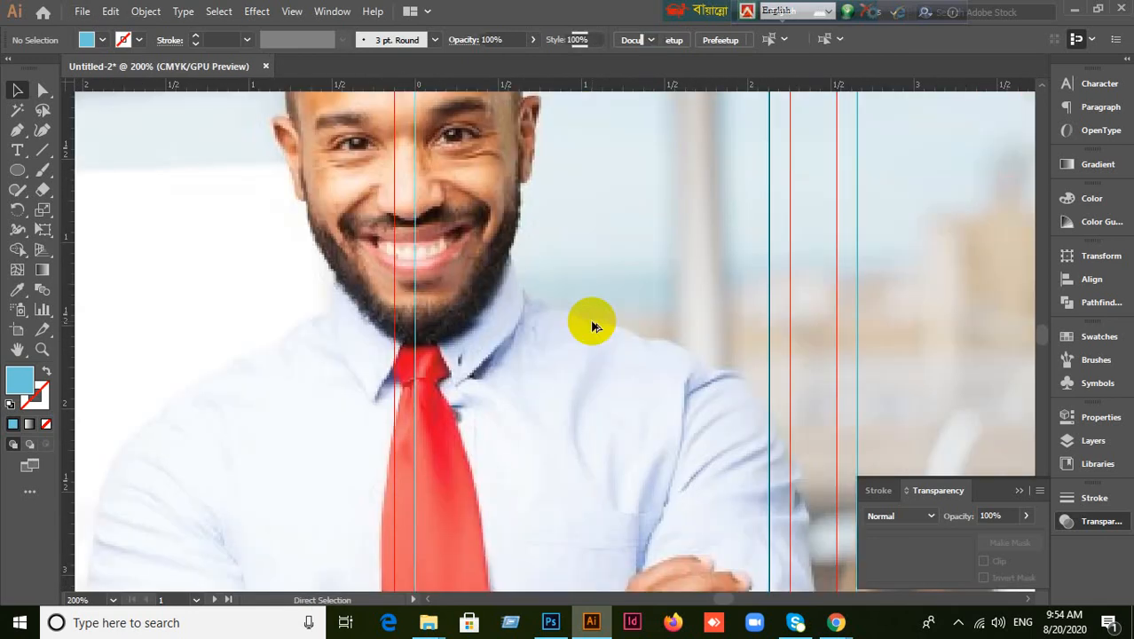
pyautogui.scroll(-6, 593, 327)
pyautogui.scroll(1, 594, 325)
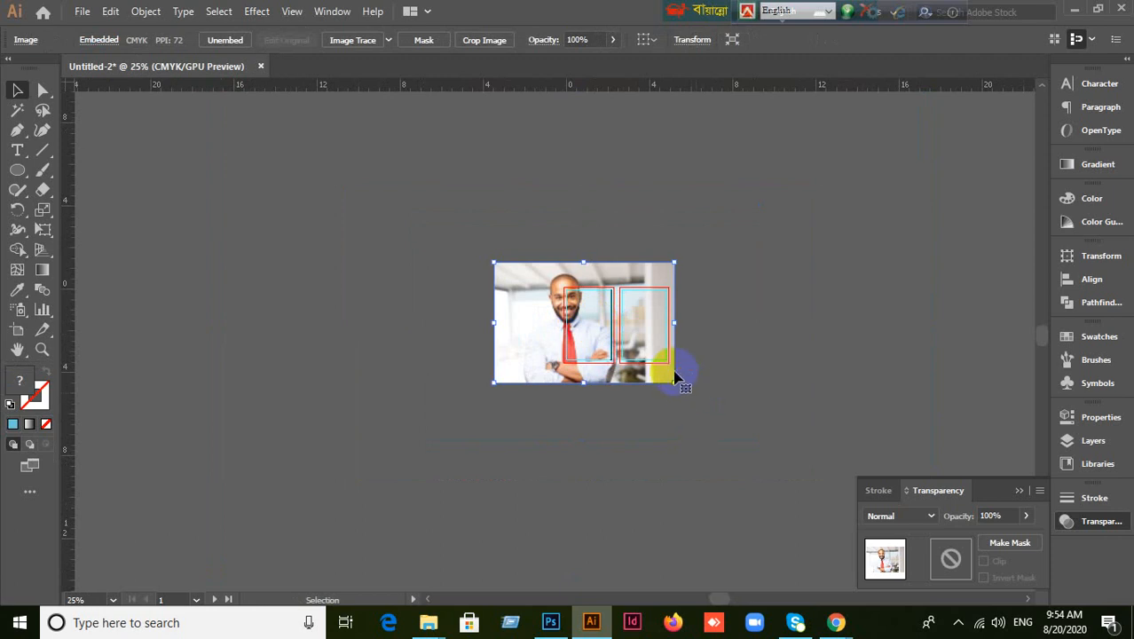
pyautogui.moveTo(676, 382); pyautogui.dragTo(577, 304)
pyautogui.scroll(4, 578, 304)
pyautogui.moveTo(342, 210); pyautogui.dragTo(400, 229)
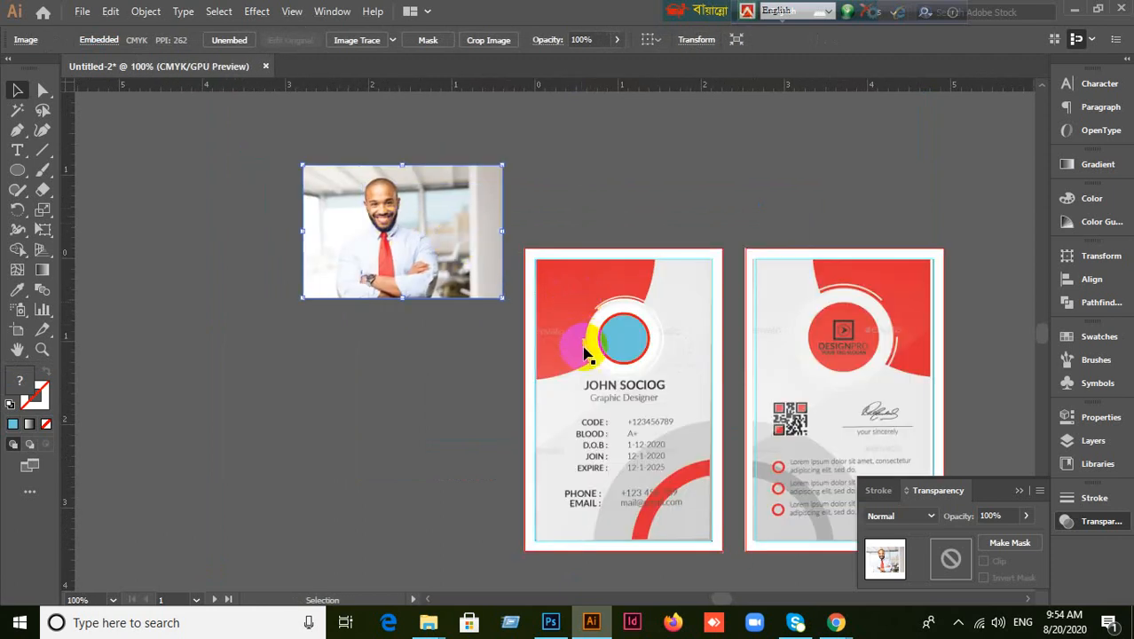
pyautogui.scroll(4, 586, 352)
pyautogui.scroll(-1, 556, 329)
pyautogui.click(673, 335)
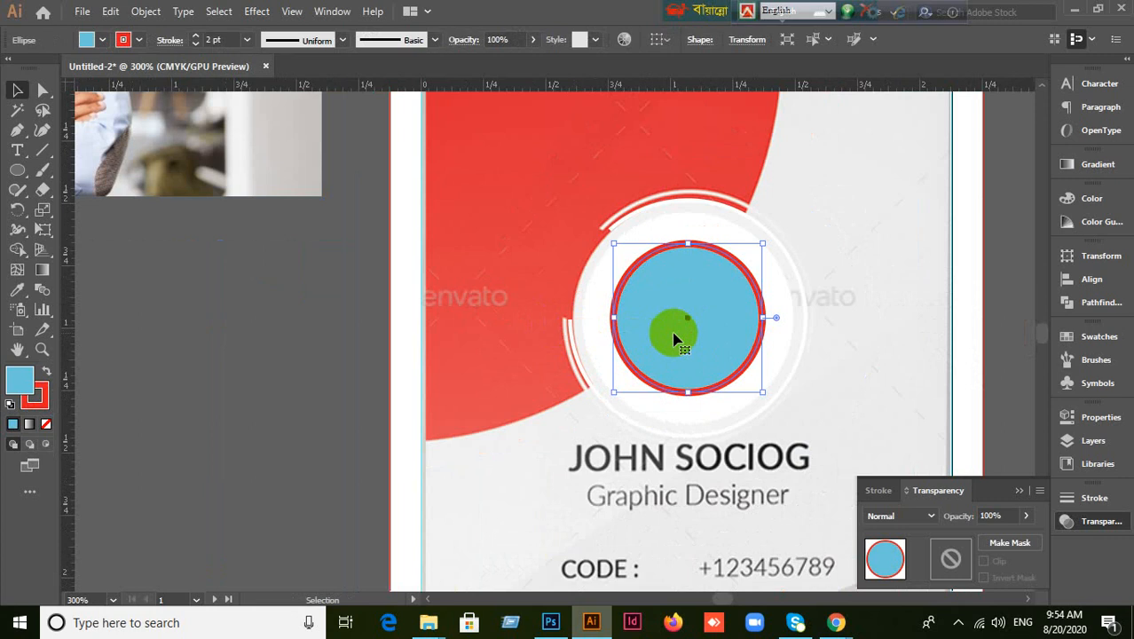
# Expand the blue circle's fill and stroke via Object > Expand.
pyautogui.click(156, 12)
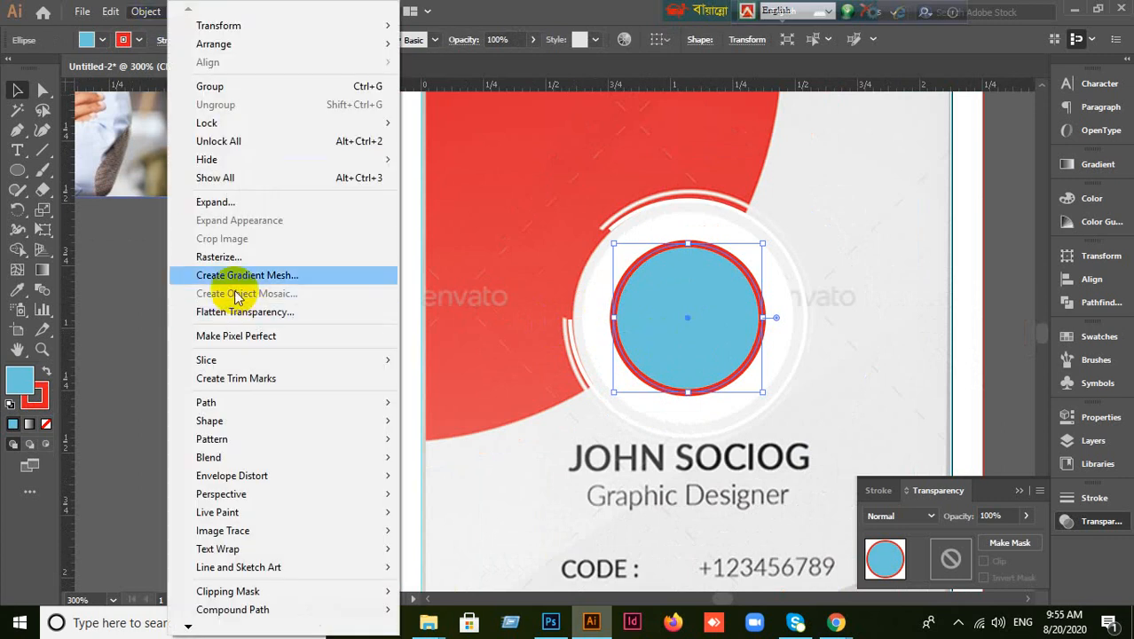
pyautogui.click(235, 208)
pyautogui.click(532, 404)
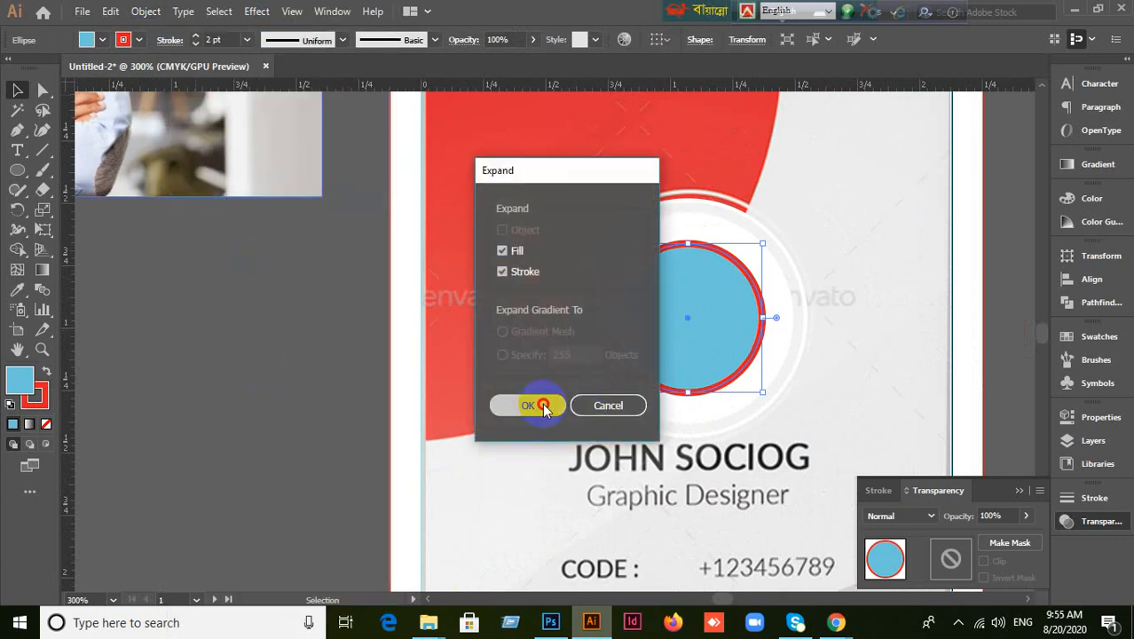
pyautogui.click(610, 342)
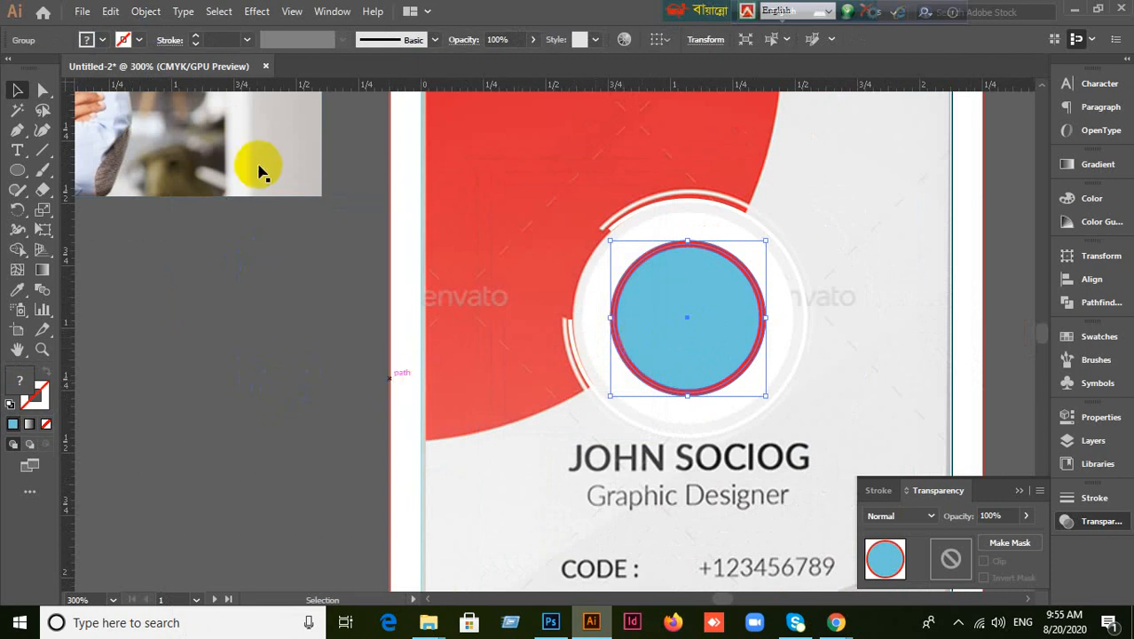
# Scale and position the photo over the circle, stacked behind the circle artwork.
pyautogui.moveTo(260, 167); pyautogui.dragTo(823, 436)
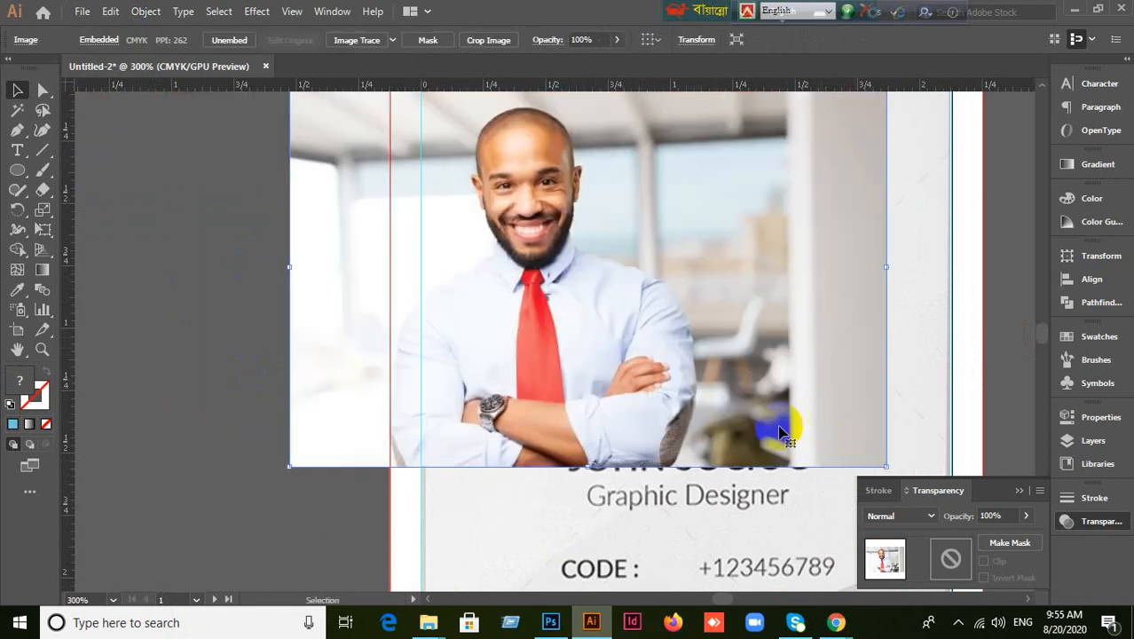
pyautogui.hotkey('ctrl', '-')
pyautogui.hotkey('ctrl', '-')
pyautogui.moveTo(524, 241); pyautogui.dragTo(648, 348)
pyautogui.scroll(2, 734, 409)
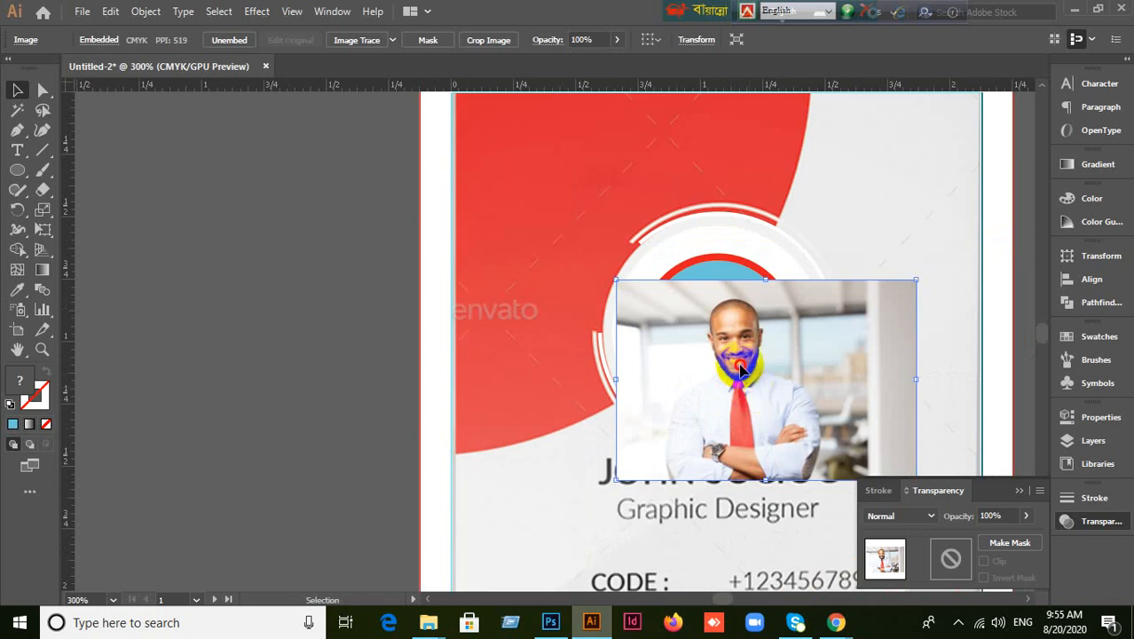
pyautogui.moveTo(741, 371)
pyautogui.mouseDown()
pyautogui.moveTo(730, 355)
pyautogui.moveTo(730, 368)
pyautogui.mouseUp()
pyautogui.hotkey('ctrl', '[')
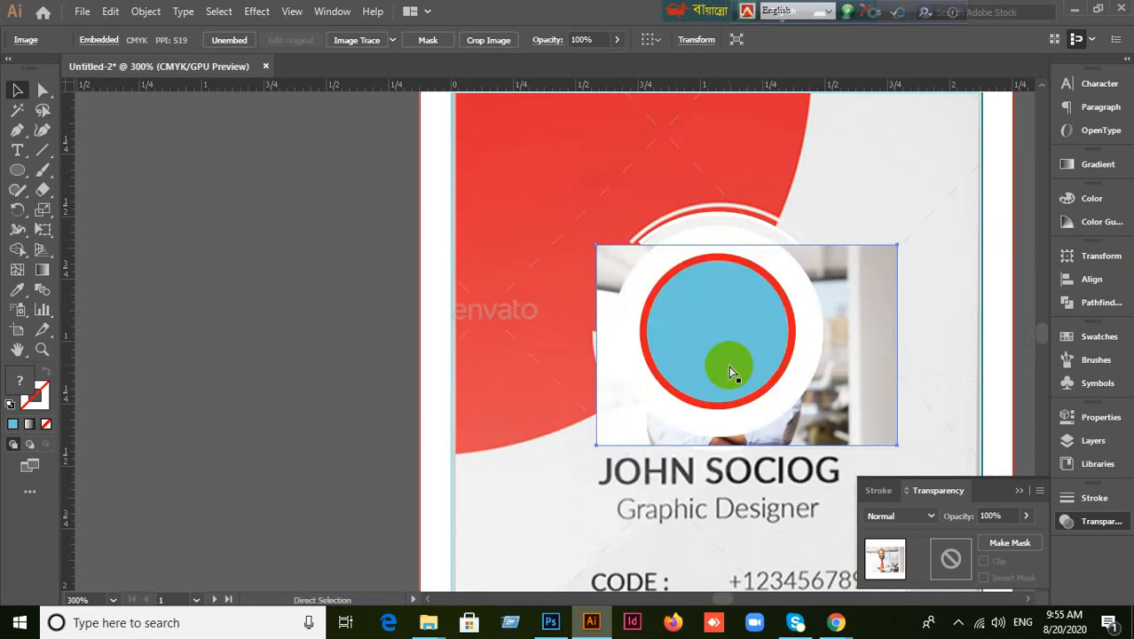
pyautogui.hotkey('ctrl', ']')
pyautogui.hotkey('ctrl', ']')
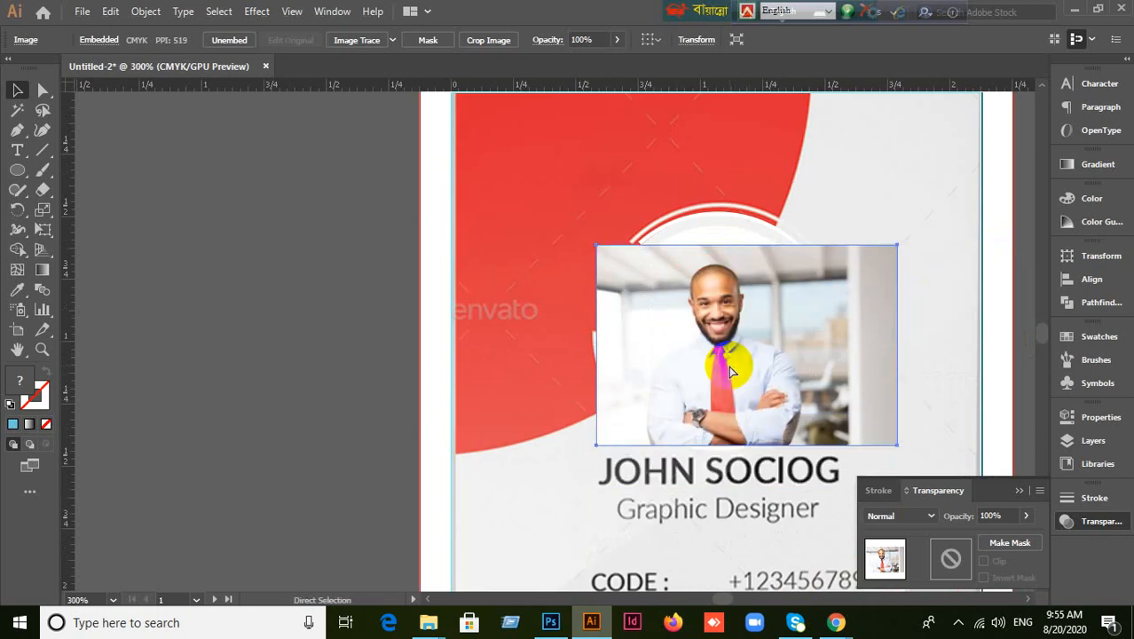
pyautogui.hotkey('ctrl', '[')
pyautogui.moveTo(872, 408); pyautogui.dragTo(839, 404)
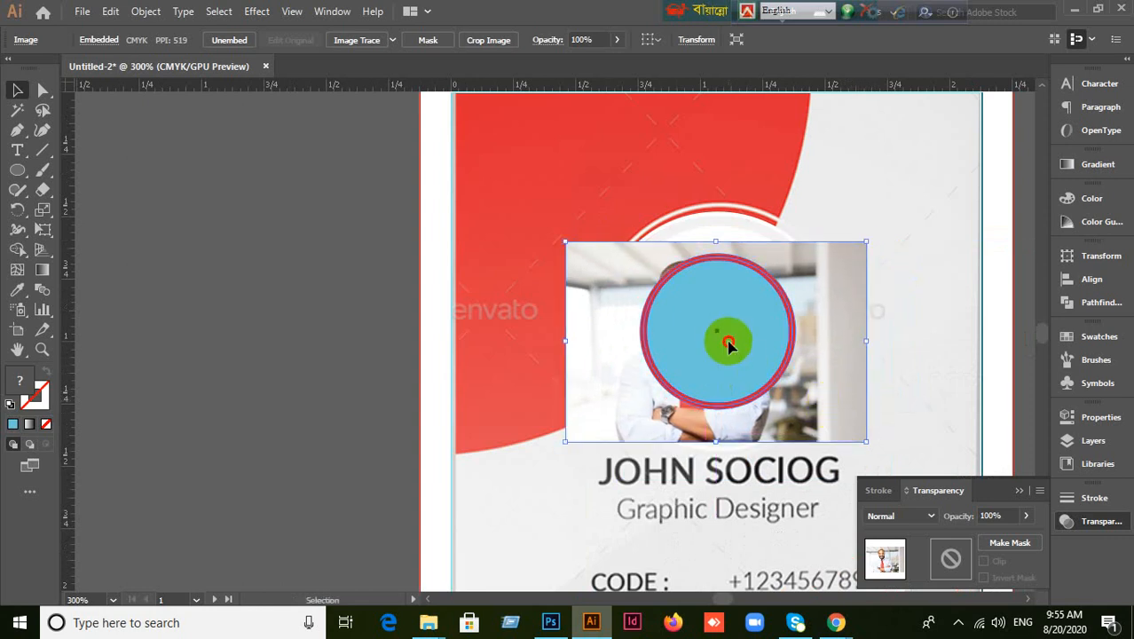
# Ungroup the expanded circle from its red ring.
pyautogui.rightClick(843, 335)
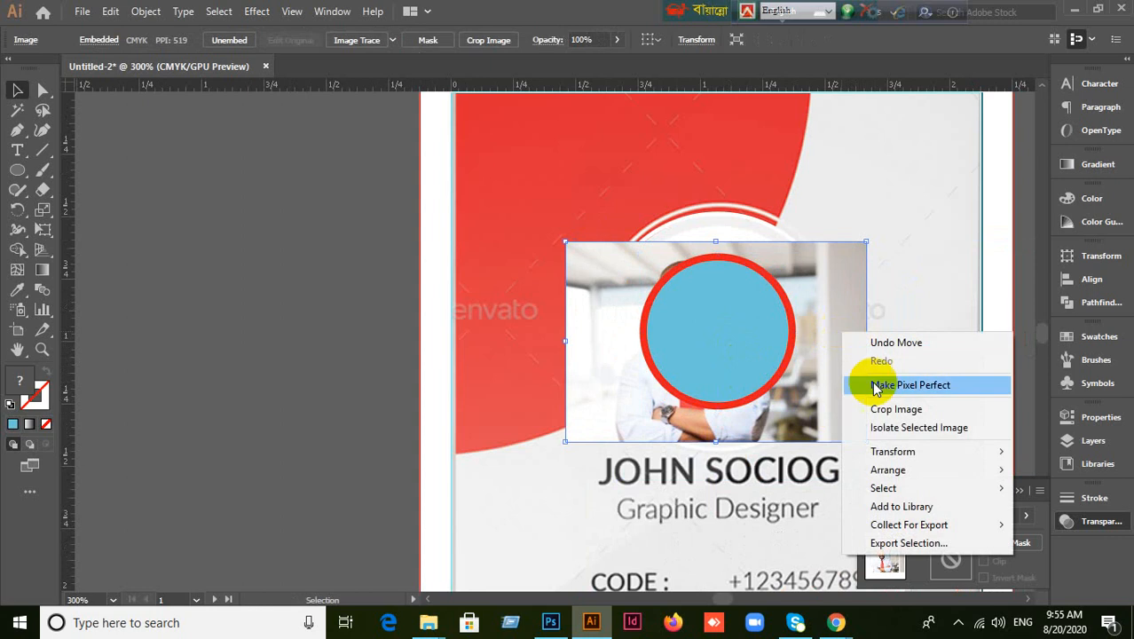
pyautogui.click(376, 342)
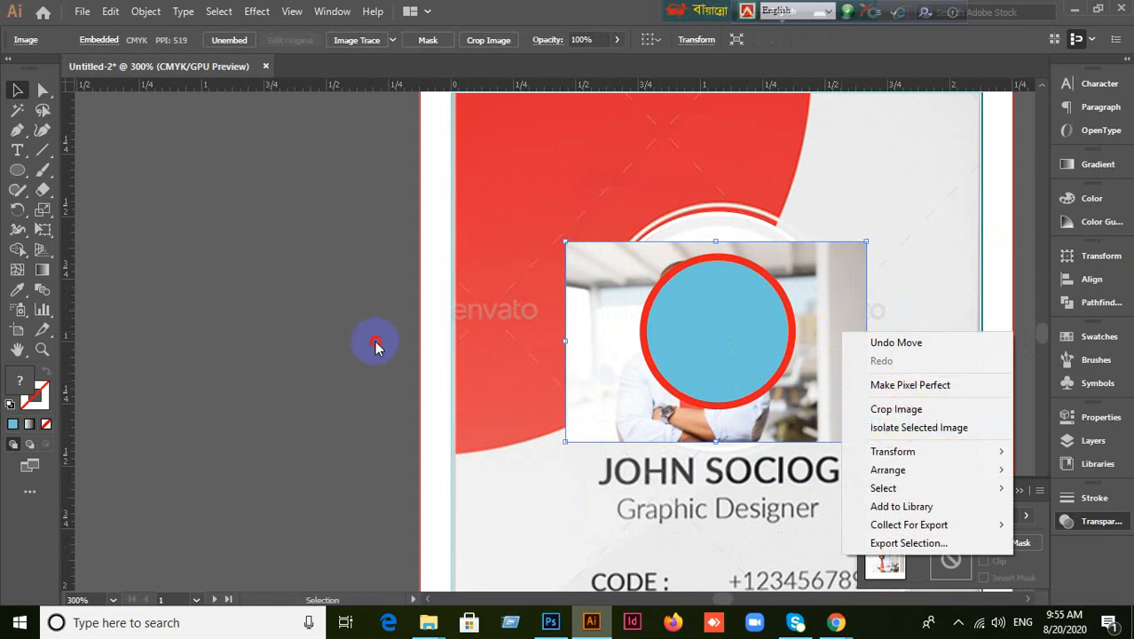
pyautogui.moveTo(736, 328); pyautogui.dragTo(614, 318)
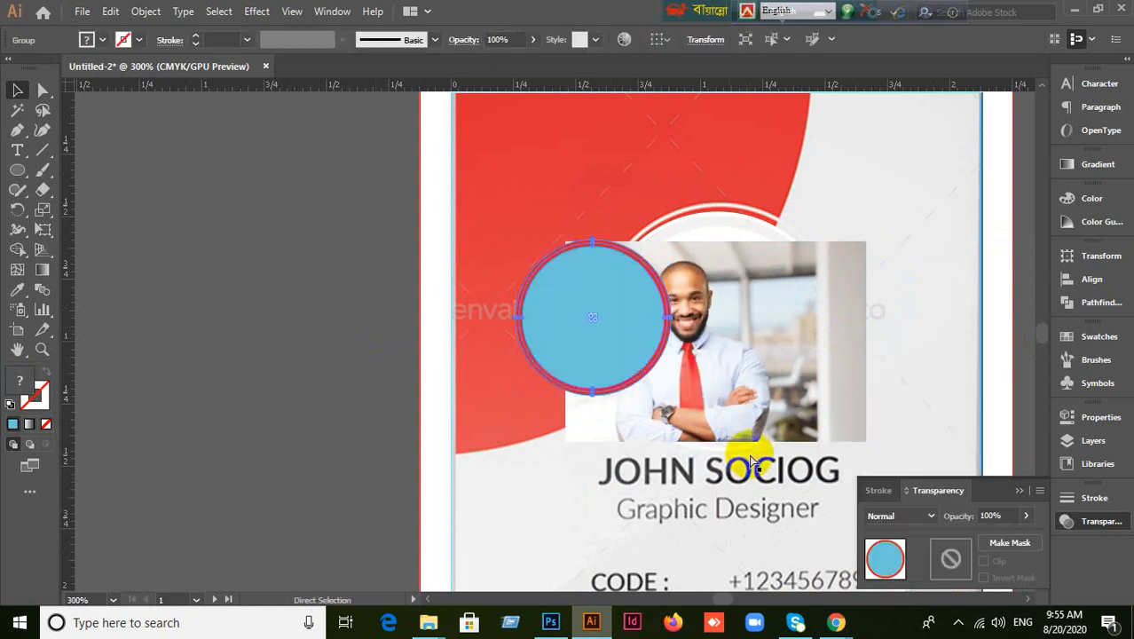
pyautogui.hotkey('ctrl', 'z')
pyautogui.rightClick(716, 338)
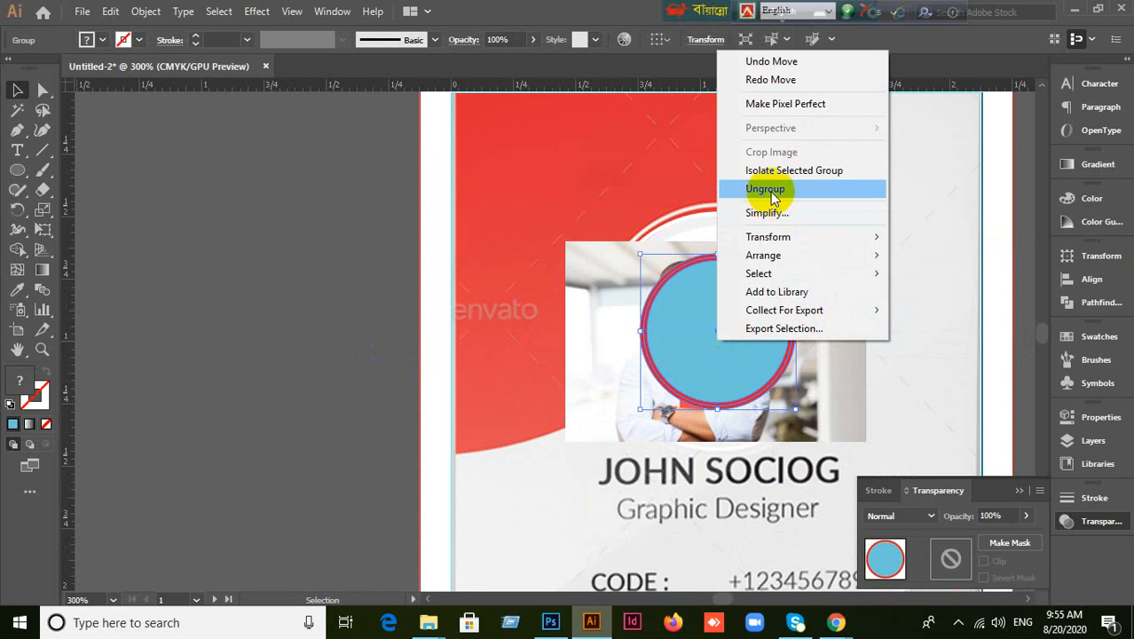
pyautogui.click(770, 191)
pyautogui.click(215, 267)
# Select the blue circle and photo together and make a clipping mask.
pyautogui.click(716, 380)
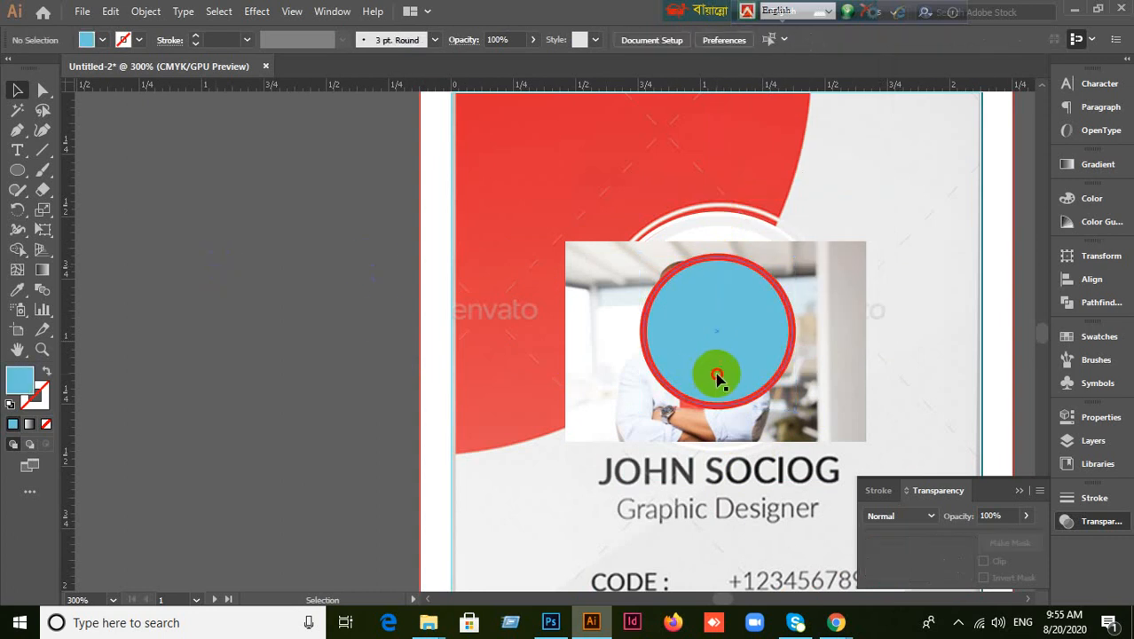
pyautogui.keyDown('shift'); pyautogui.click(843, 370); pyautogui.keyUp('shift')
pyautogui.rightClick(843, 369)
pyautogui.click(916, 237)
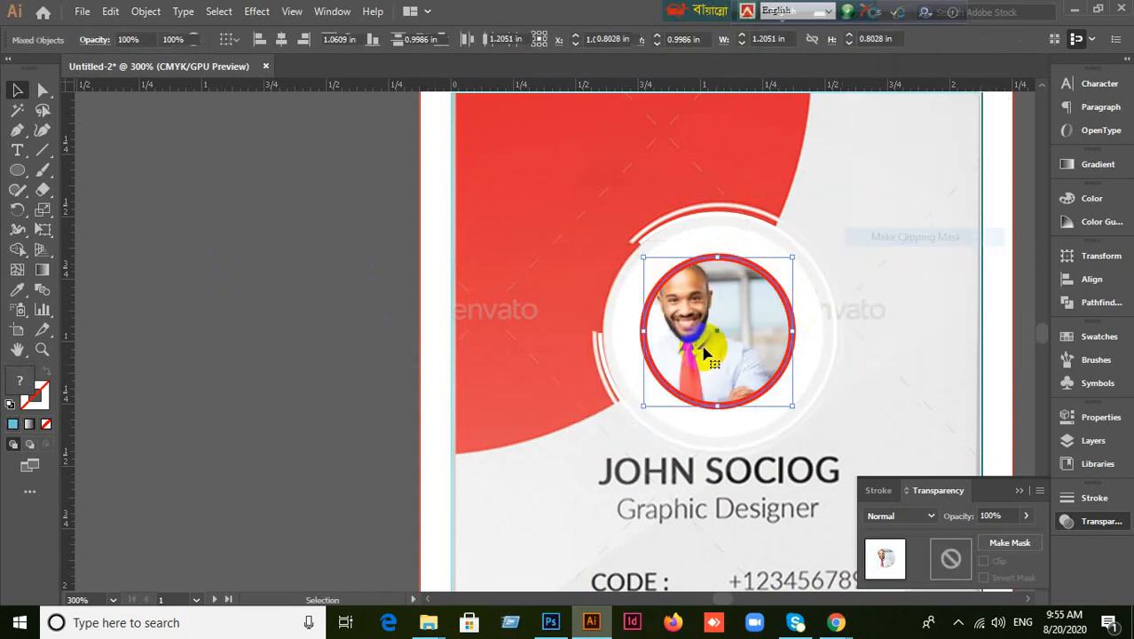
pyautogui.click(392, 398)
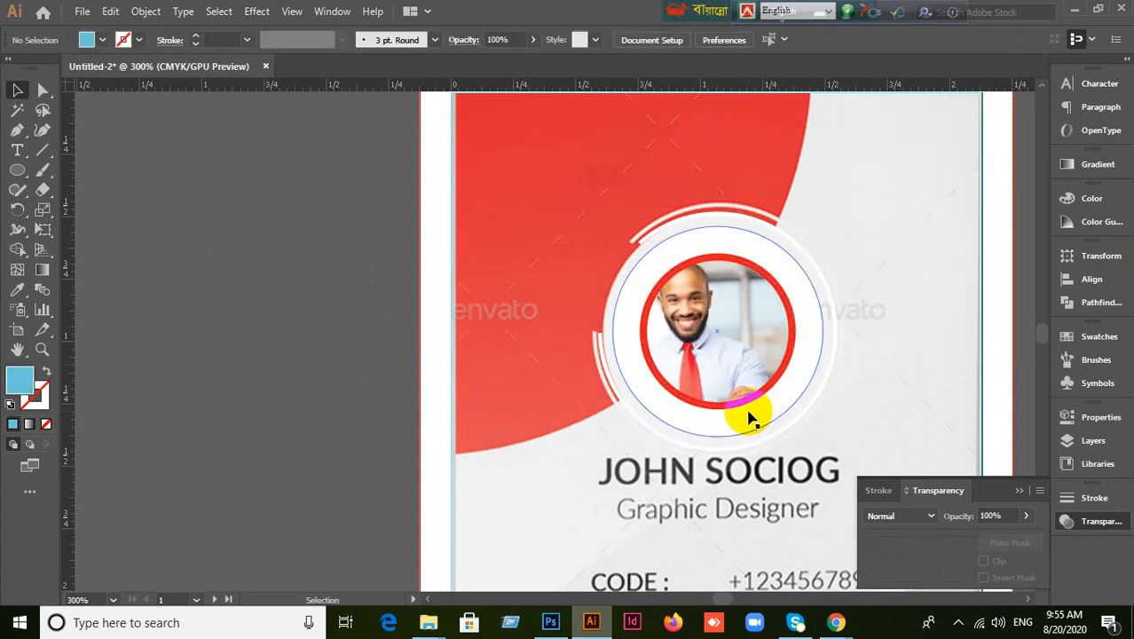
# Shift the portrait slightly right inside its circular frame to centre the face, then zoom out to both cards.
pyautogui.doubleClick(723, 352)
pyautogui.moveTo(715, 346); pyautogui.dragTo(731, 335)
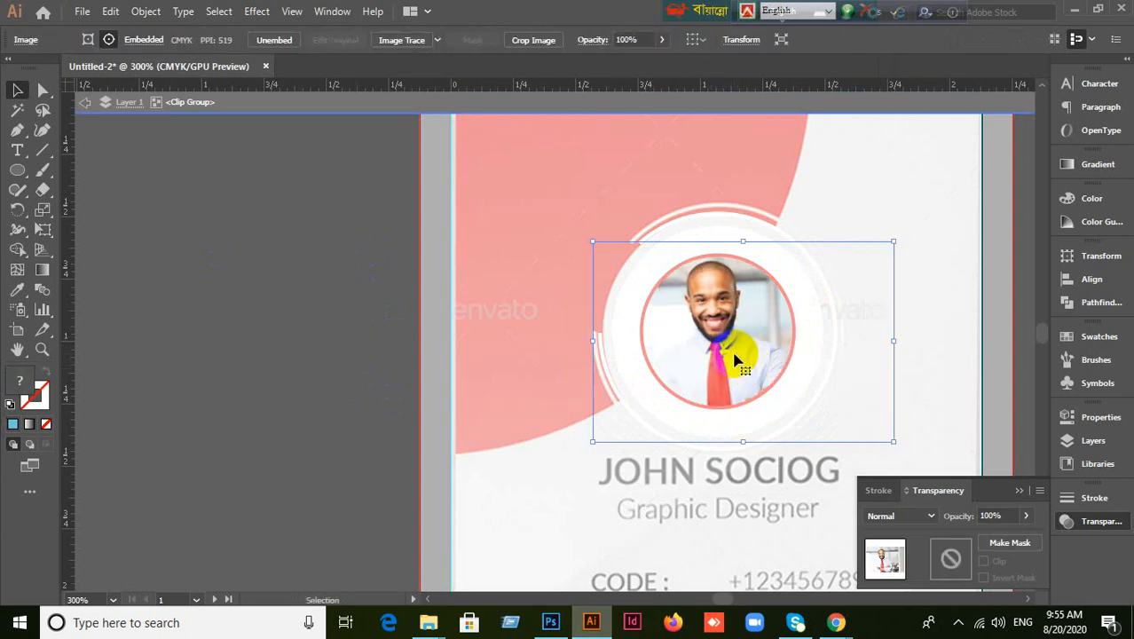
pyautogui.moveTo(736, 339)
pyautogui.mouseDown()
pyautogui.moveTo(722, 344)
pyautogui.moveTo(737, 344)
pyautogui.moveTo(720, 326)
pyautogui.moveTo(730, 341)
pyautogui.mouseUp()
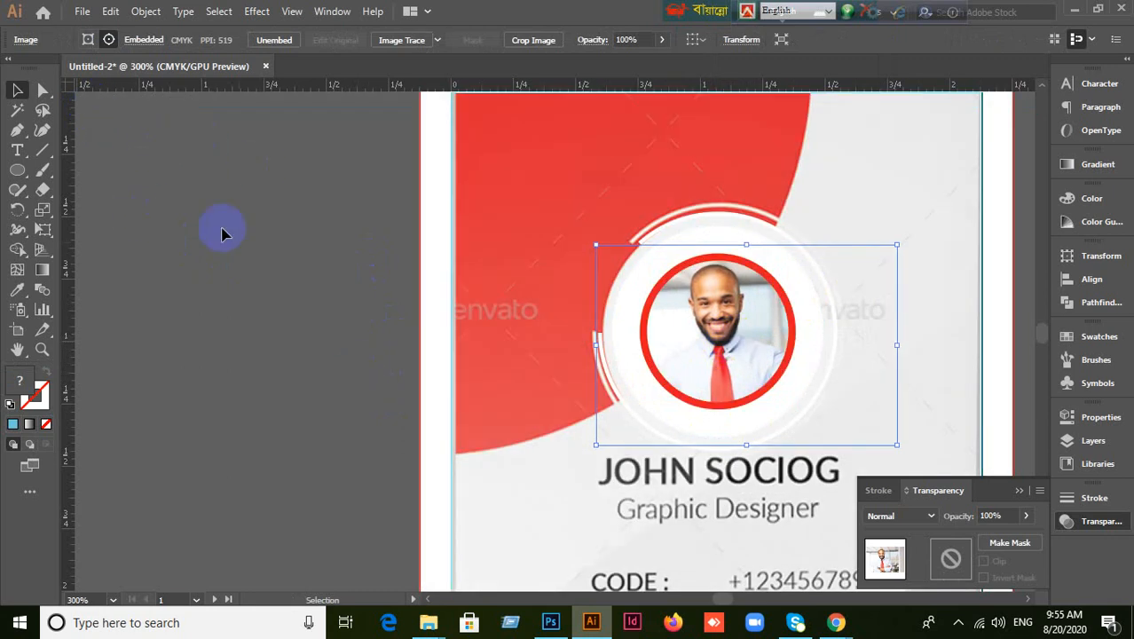
pyautogui.click(260, 273)
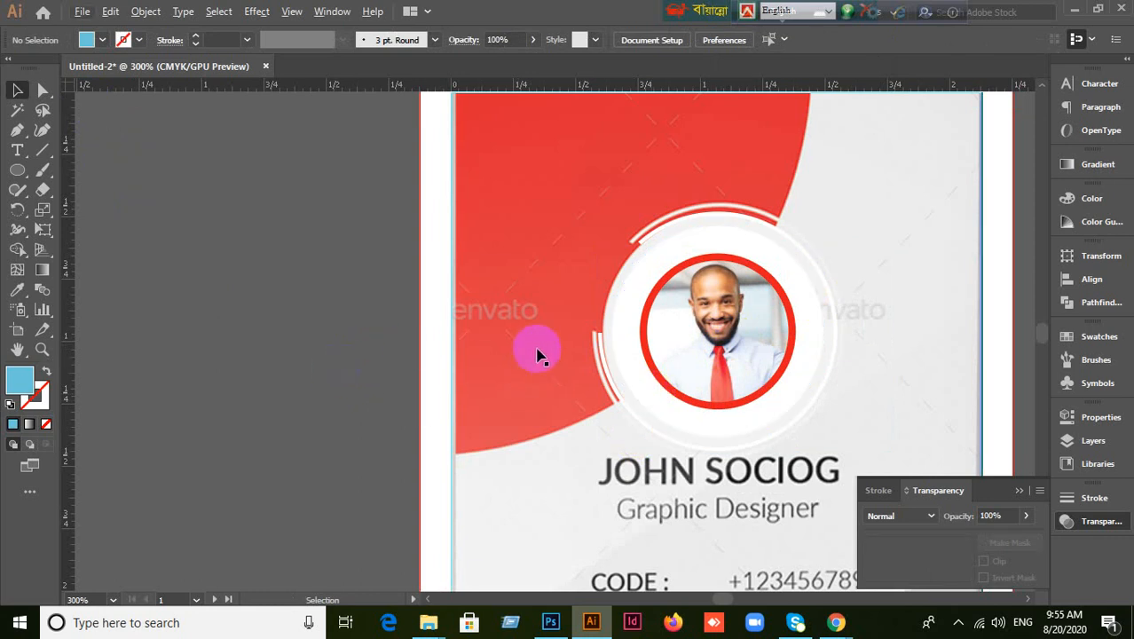
pyautogui.scroll(-1, 532, 372)
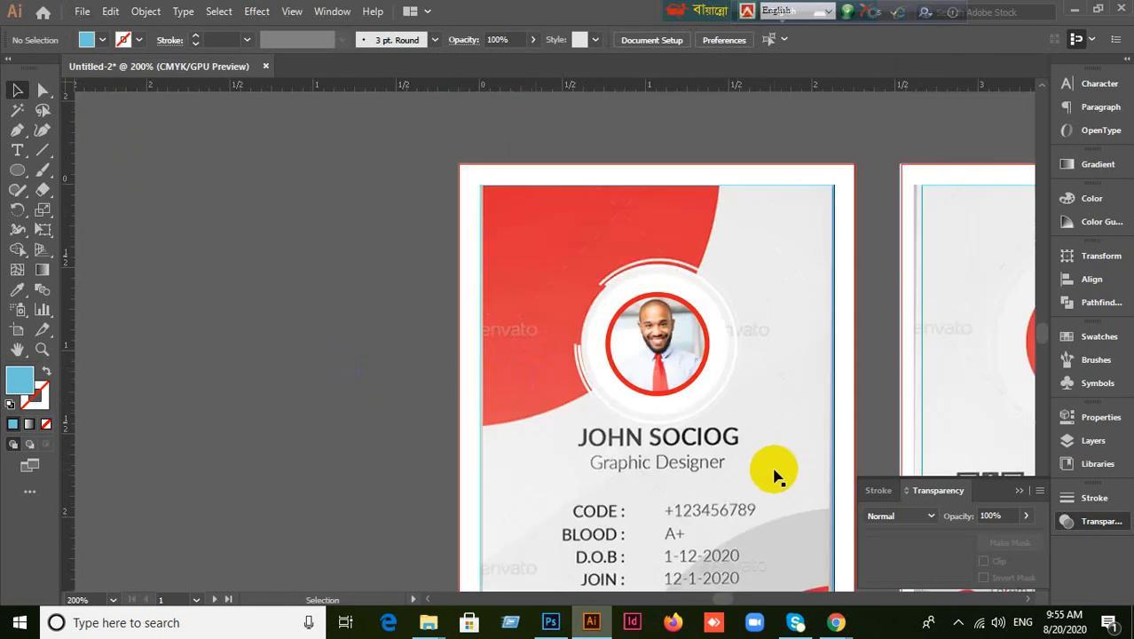
pyautogui.moveTo(774, 477); pyautogui.dragTo(608, 414)
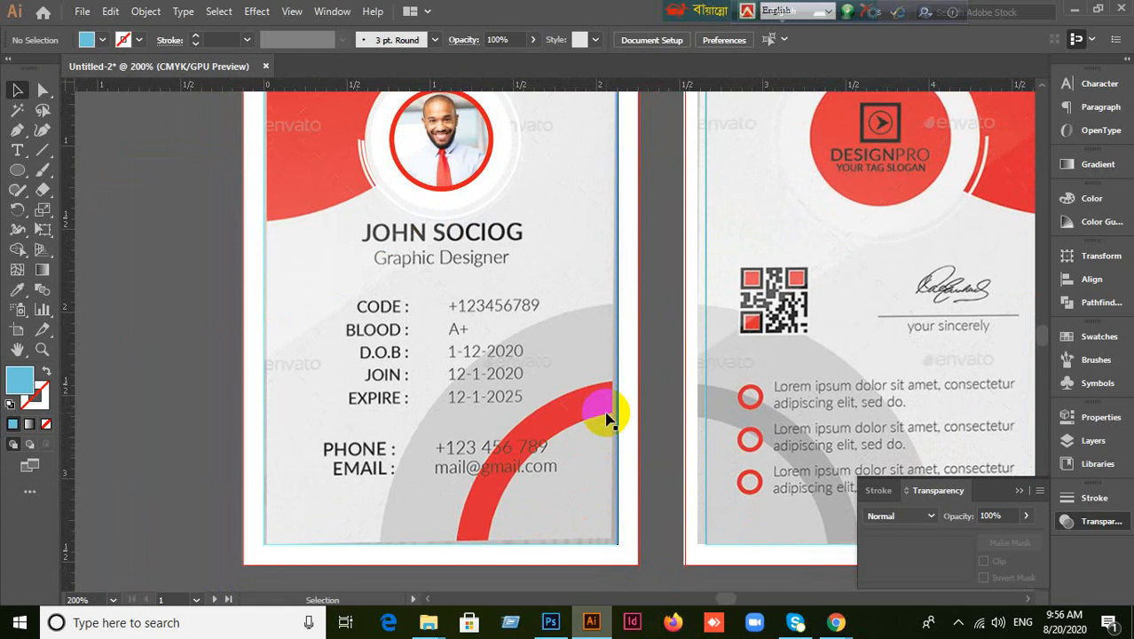
# Reveal the hidden red quarter-circle with Show All and move it down the card.
pyautogui.hotkey('ctrl', 'alt', '3')
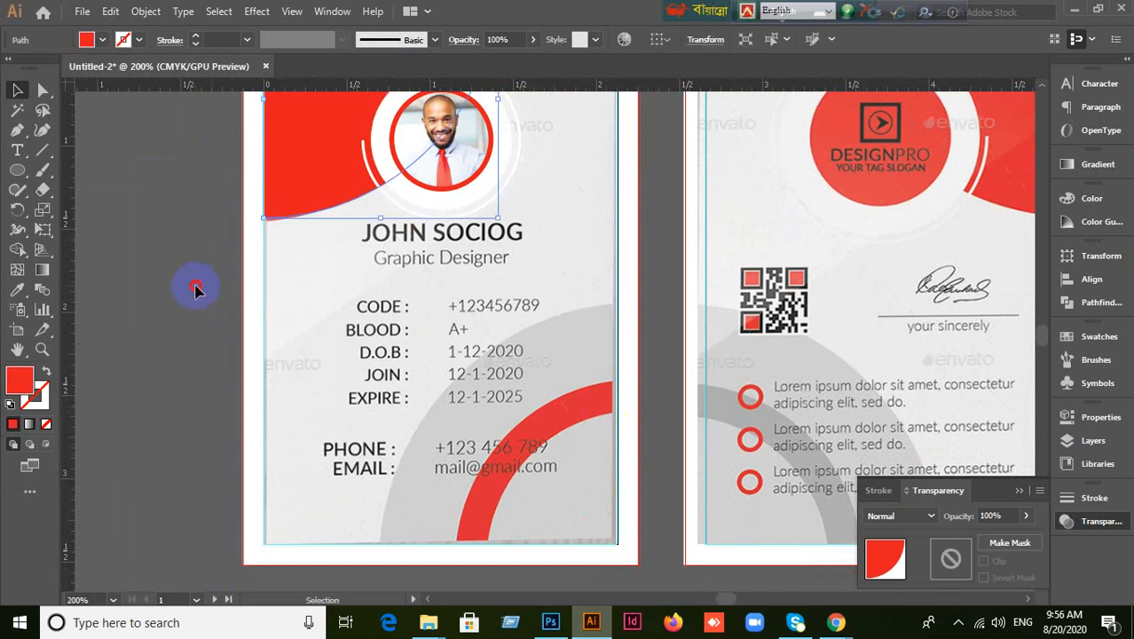
pyautogui.click(195, 288)
pyautogui.moveTo(606, 281); pyautogui.dragTo(621, 376)
pyautogui.moveTo(350, 152); pyautogui.dragTo(374, 485)
pyautogui.scroll(-5, 701, 355)
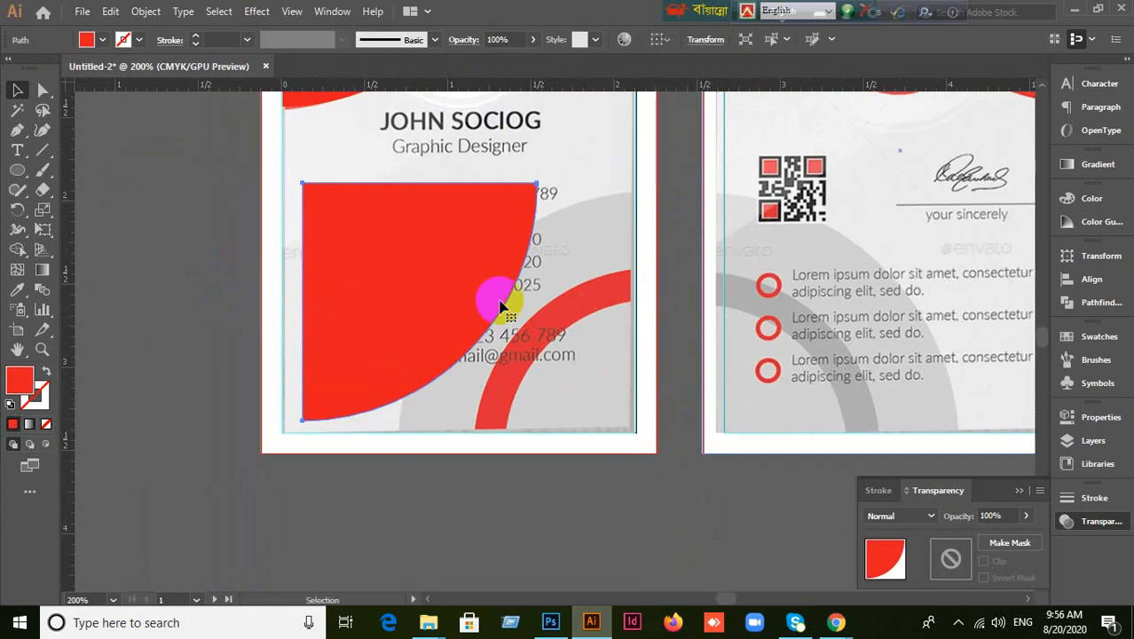
pyautogui.moveTo(448, 296); pyautogui.dragTo(473, 362)
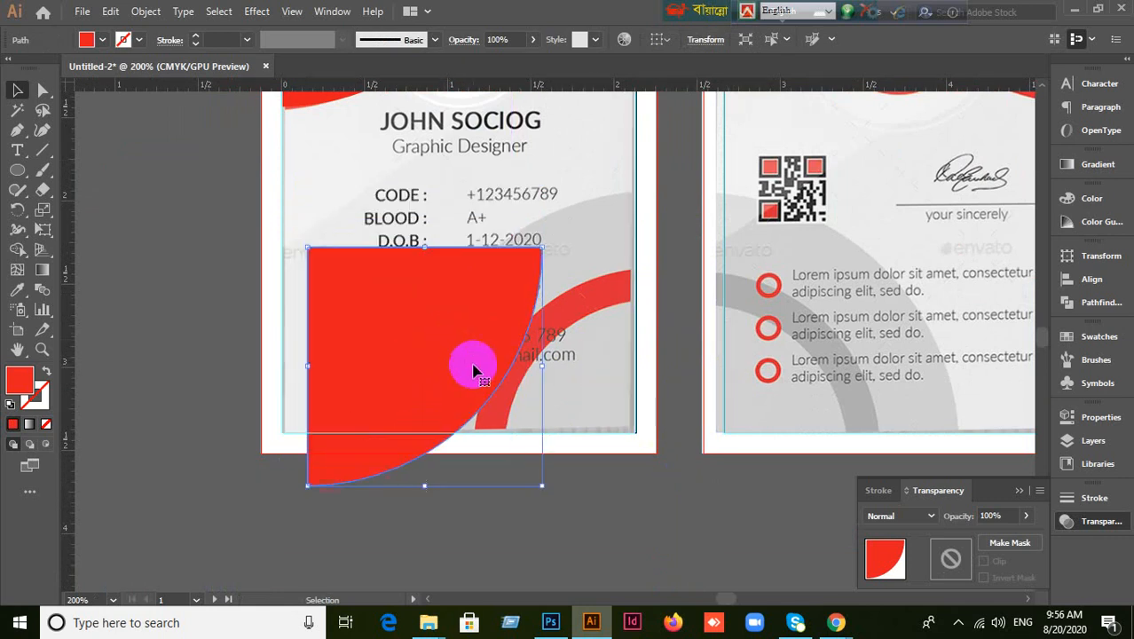
# Reflect the red quarter-circle across the horizontal axis.
pyautogui.rightClick(468, 367)
pyautogui.moveTo(519, 502)
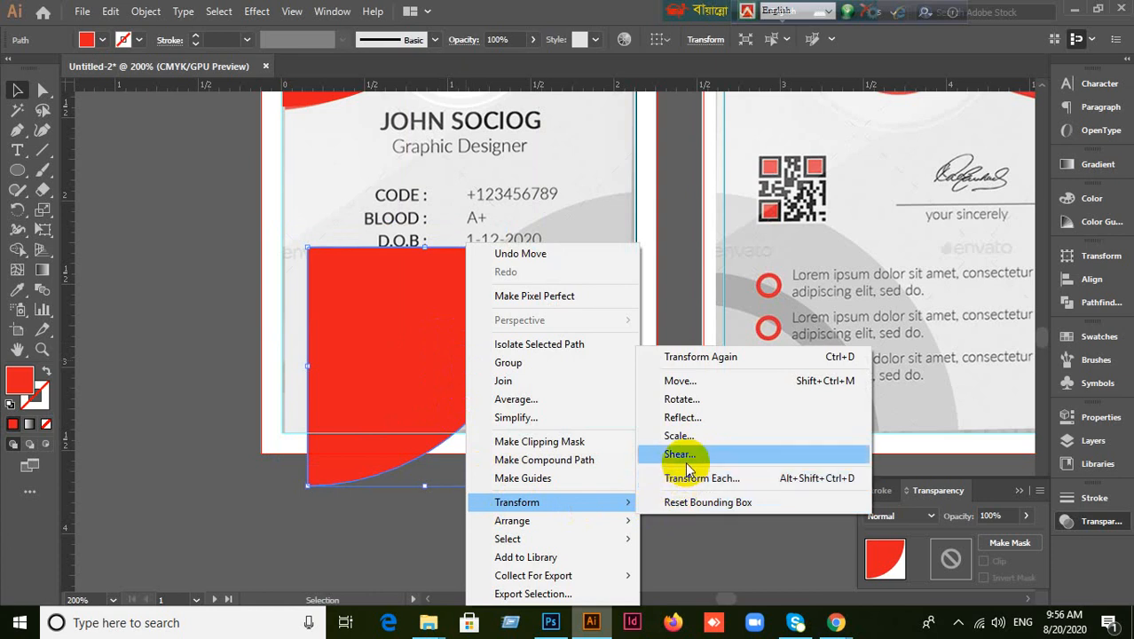
pyautogui.click(705, 422)
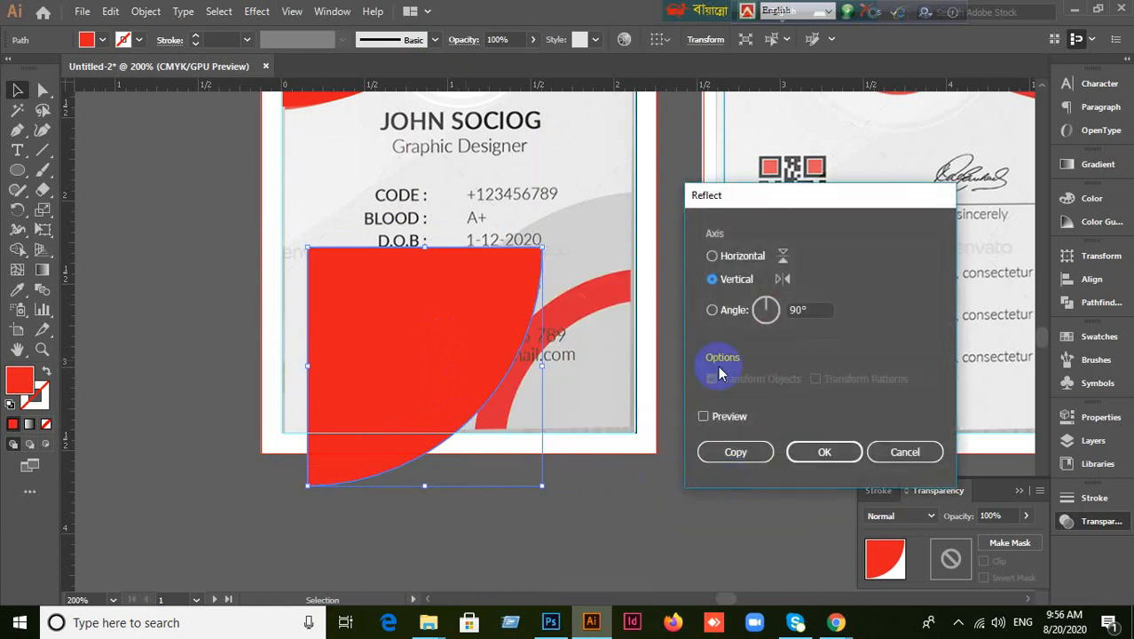
pyautogui.click(712, 417)
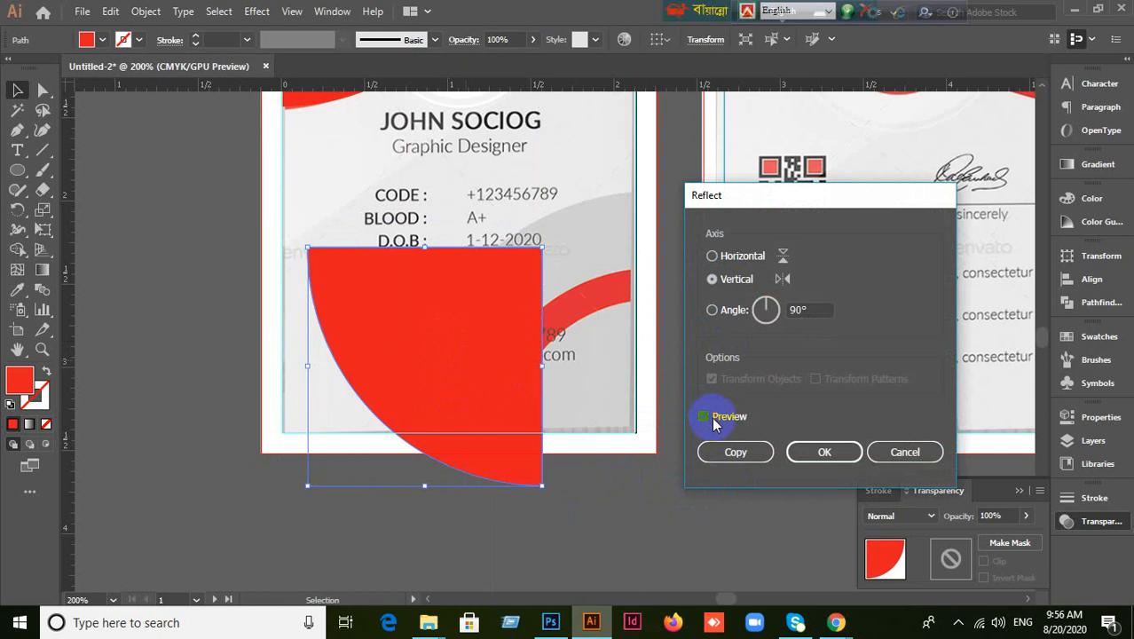
pyautogui.click(714, 256)
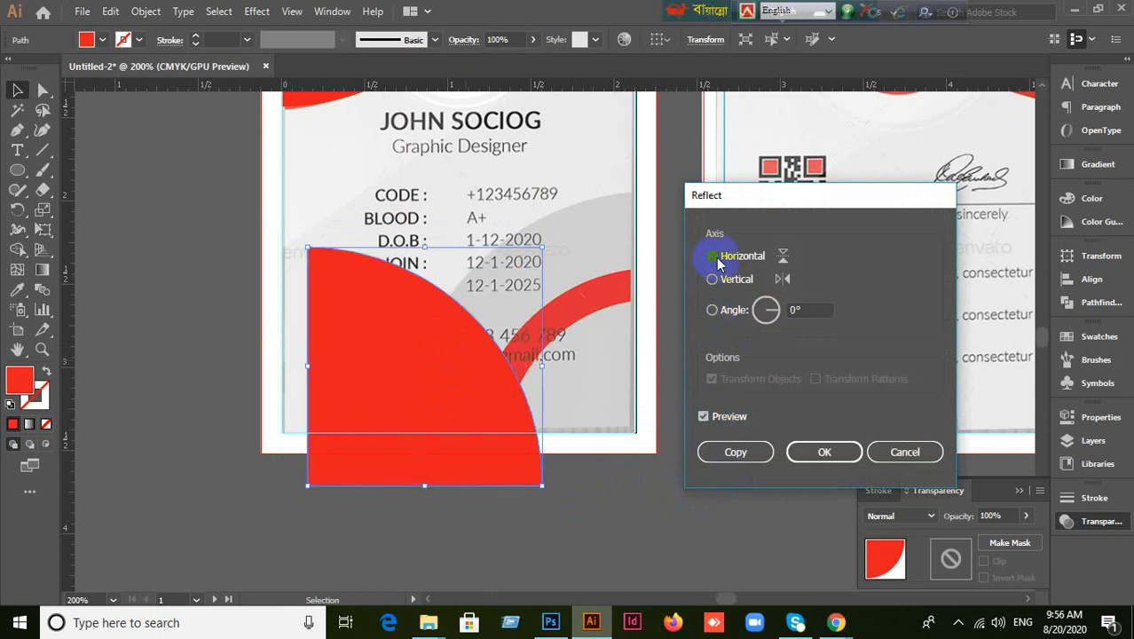
pyautogui.click(829, 452)
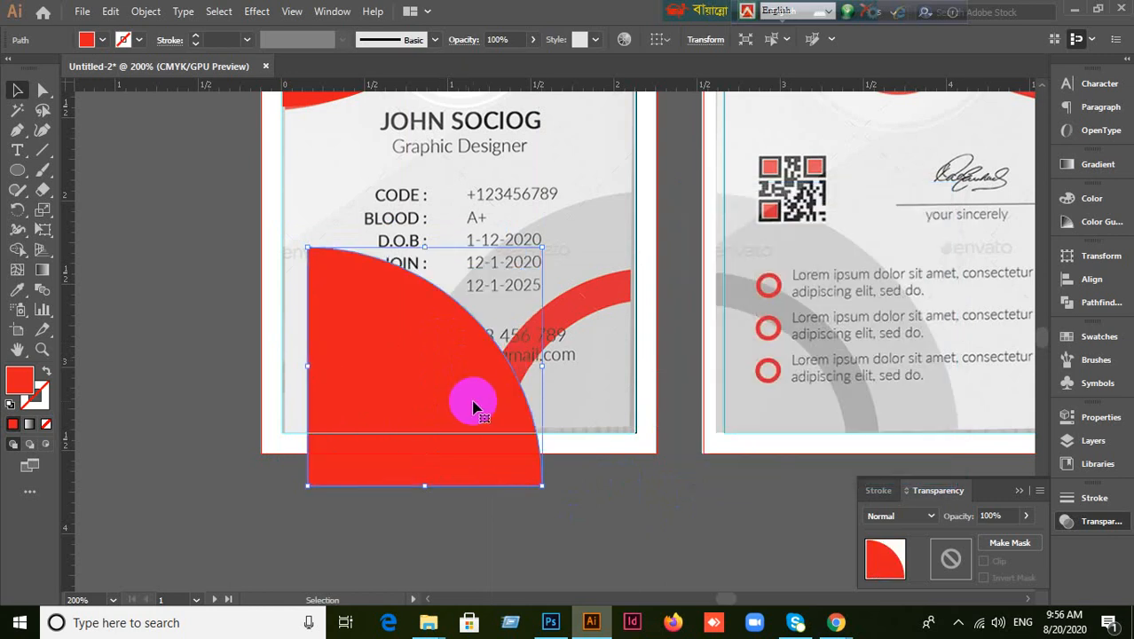
# Reflect the red quarter-circle across the vertical axis as well.
pyautogui.rightClick(466, 401)
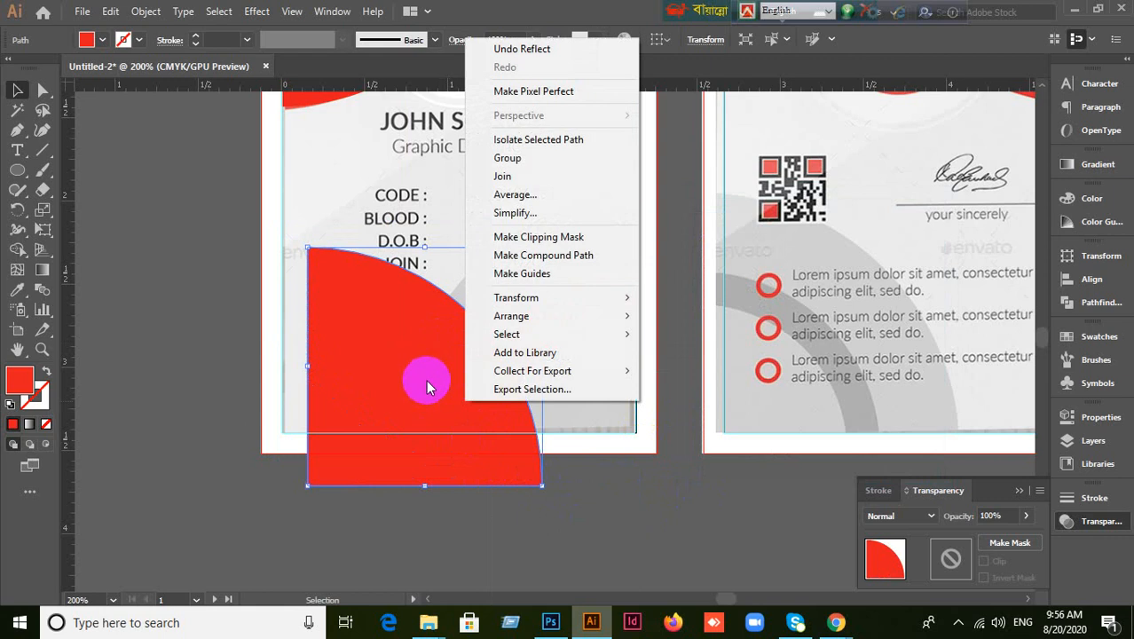
pyautogui.moveTo(510, 299)
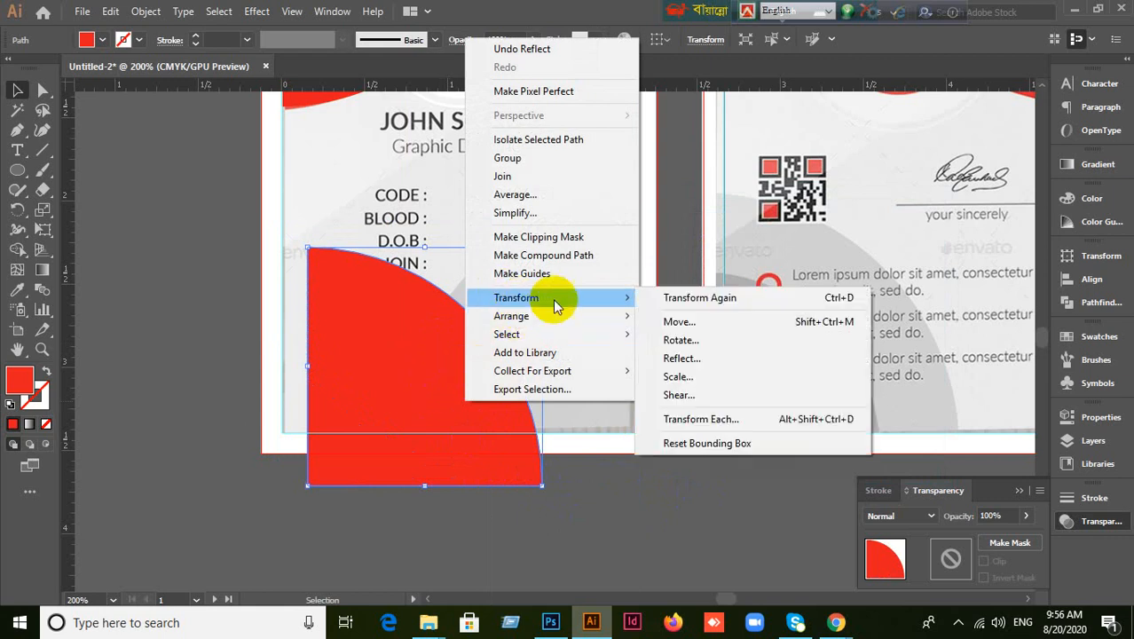
pyautogui.click(706, 359)
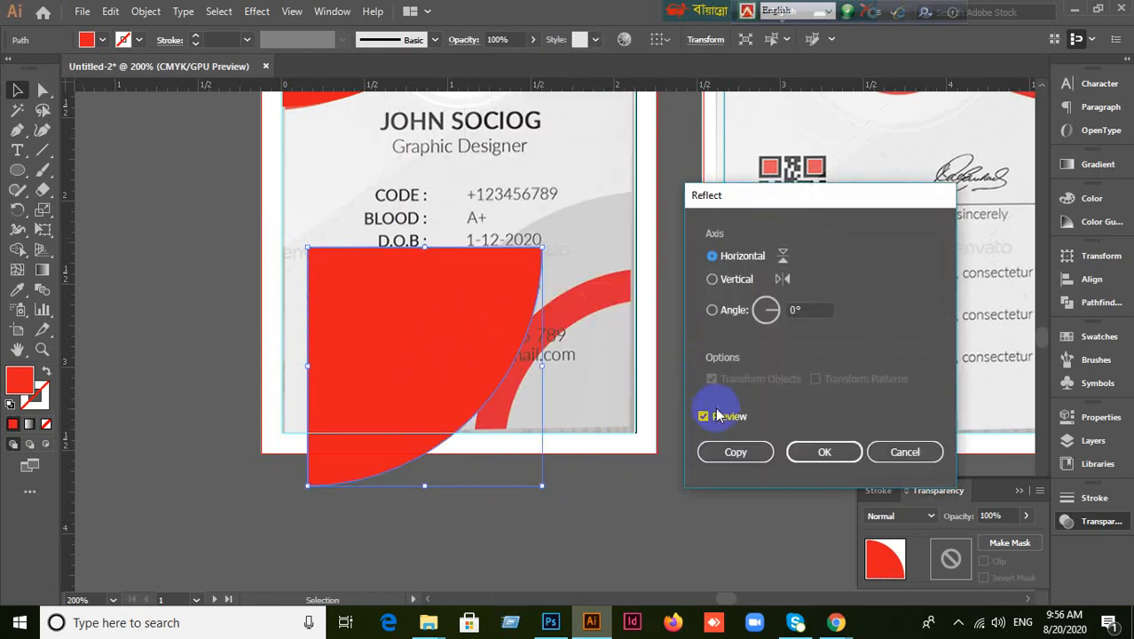
pyautogui.click(712, 278)
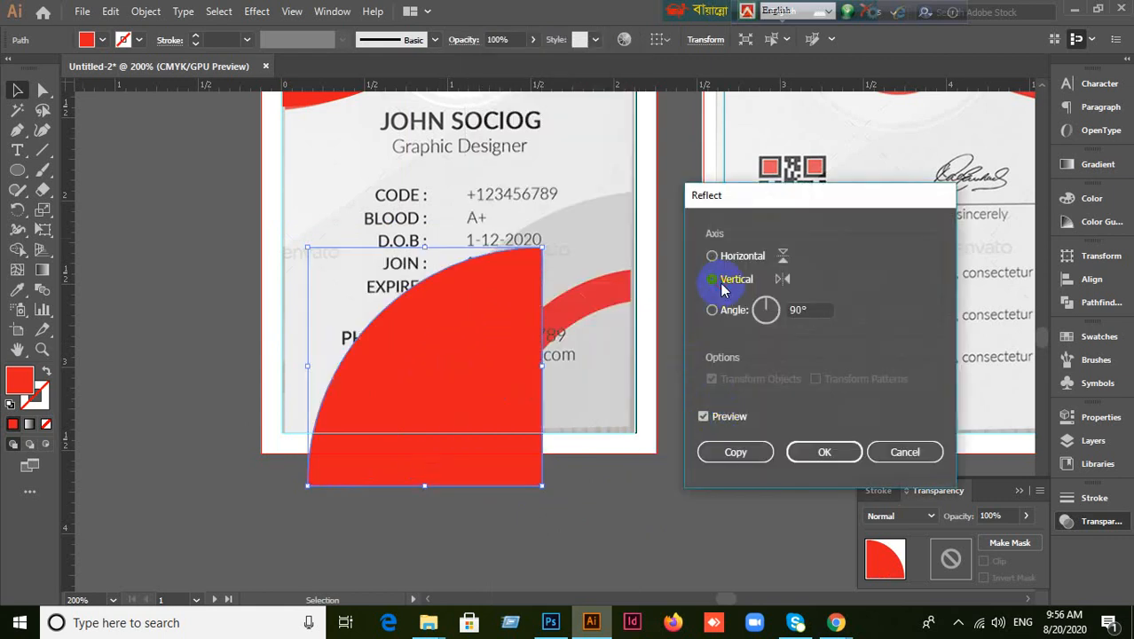
pyautogui.click(826, 453)
# Drag the flipped red quarter-circle into the card's bottom-right corner.
pyautogui.click(633, 529)
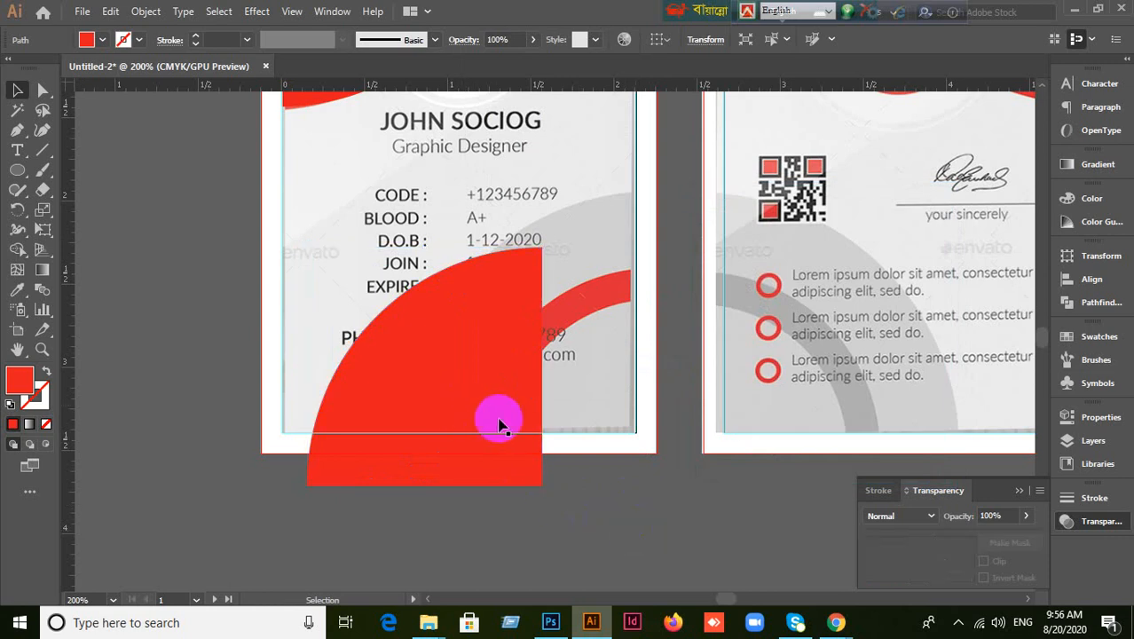
pyautogui.moveTo(499, 426); pyautogui.dragTo(588, 451)
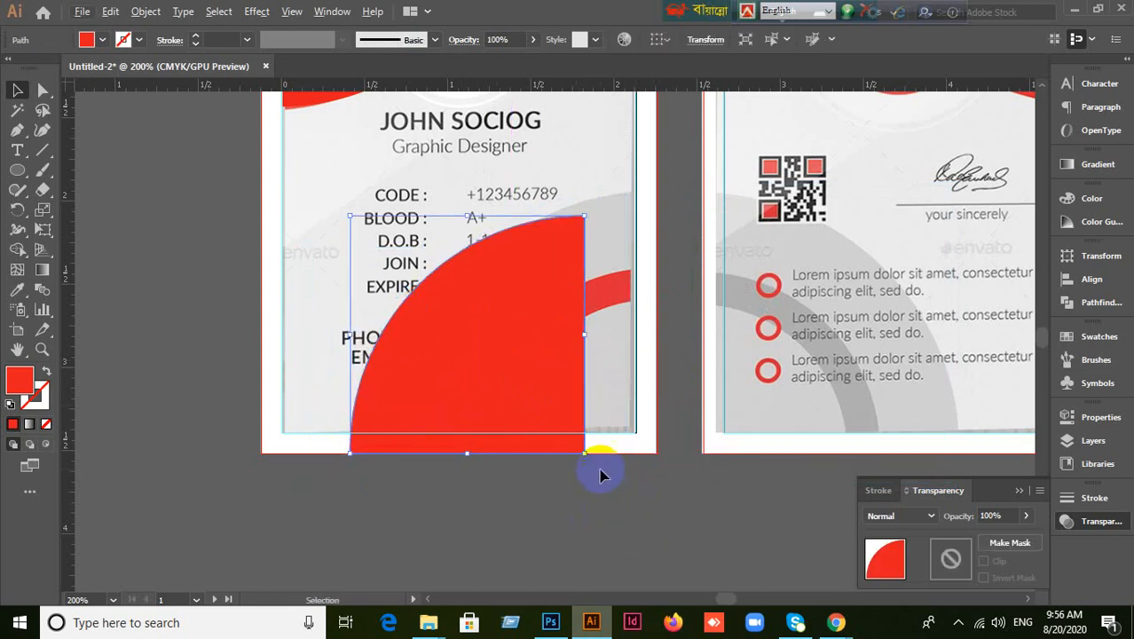
pyautogui.click(631, 531)
pyautogui.moveTo(549, 353); pyautogui.dragTo(599, 327)
pyautogui.moveTo(592, 374); pyautogui.dragTo(588, 380)
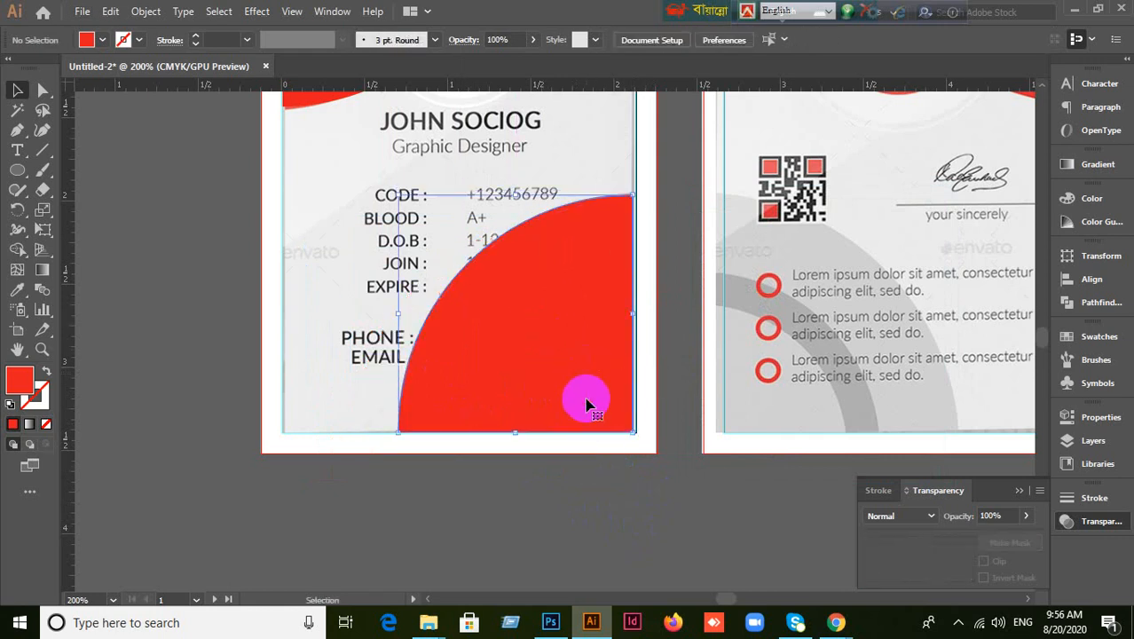
pyautogui.click(612, 513)
pyautogui.click(570, 388)
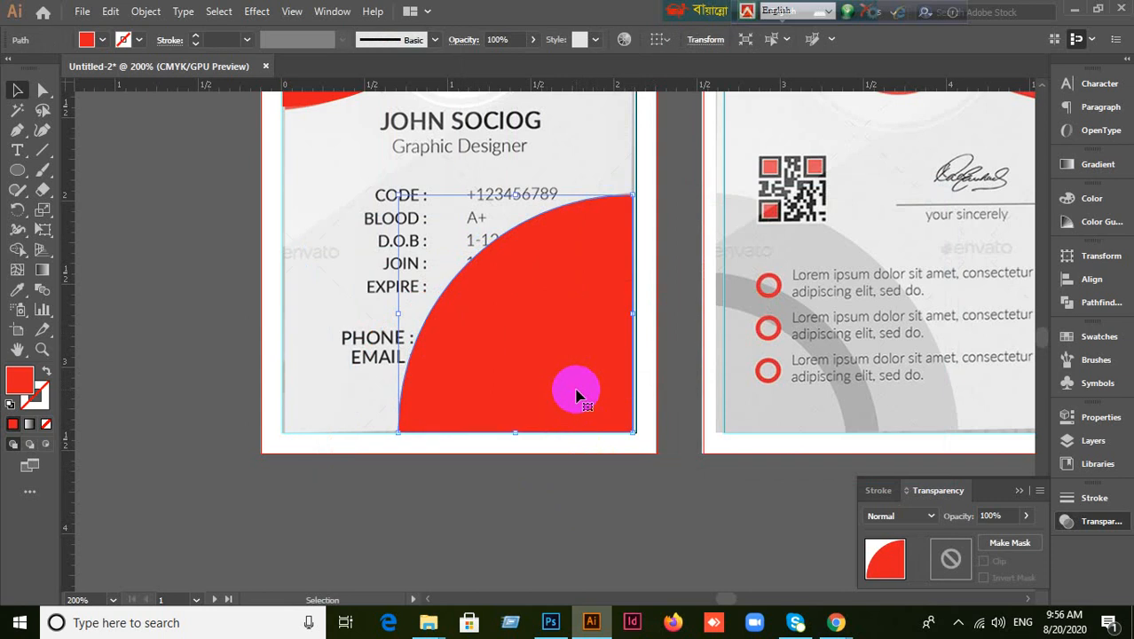
pyautogui.moveTo(580, 337); pyautogui.dragTo(843, 342)
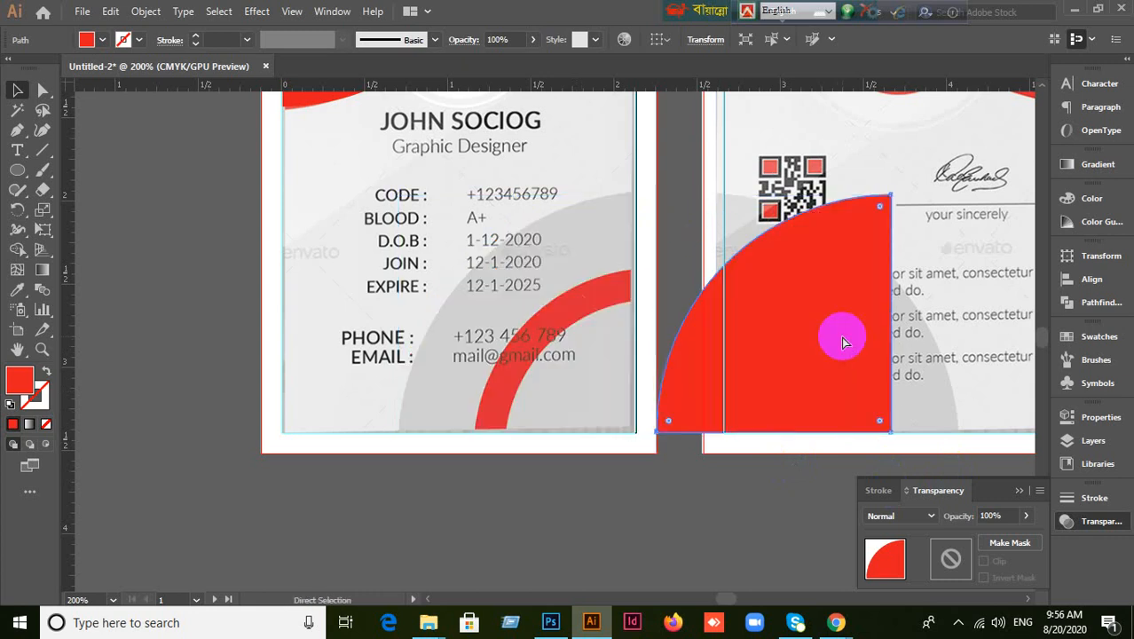
# Undo the move to the back card and set the red quarter-circle's opacity to 70%.
pyautogui.hotkey('ctrl', 'z')
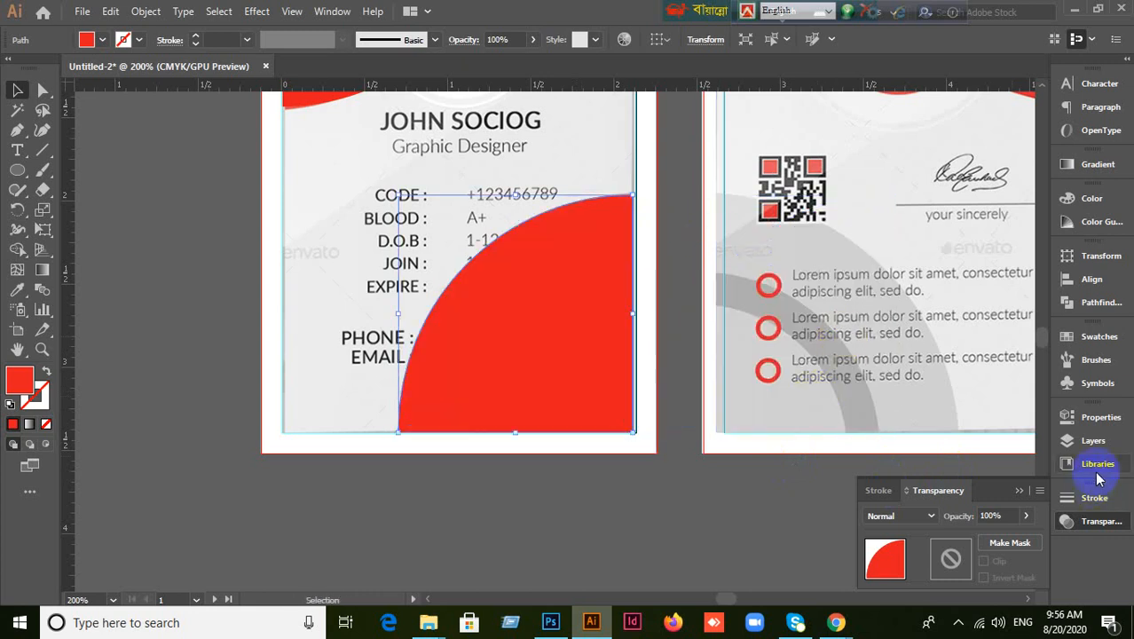
pyautogui.click(1083, 525)
pyautogui.click(1087, 525)
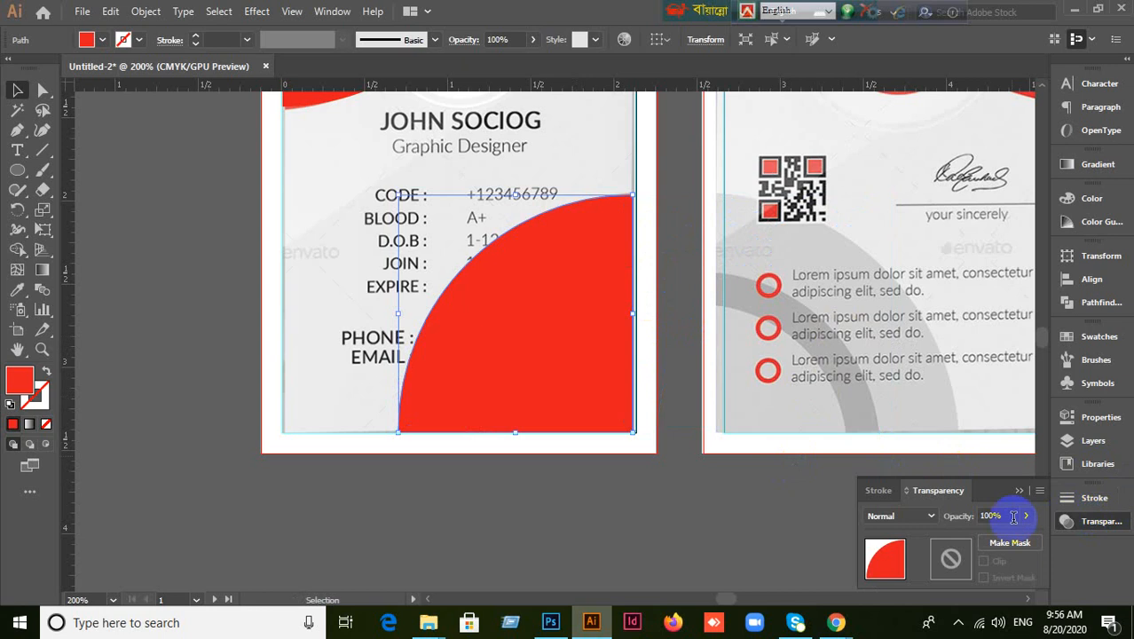
pyautogui.click(973, 517)
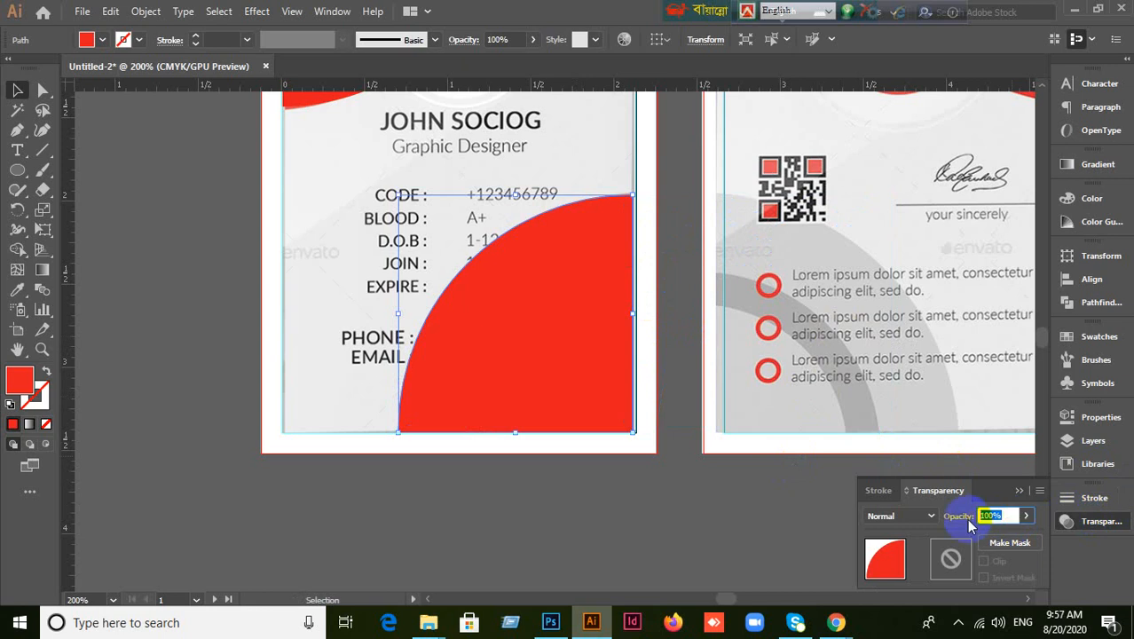
pyautogui.press('Return')
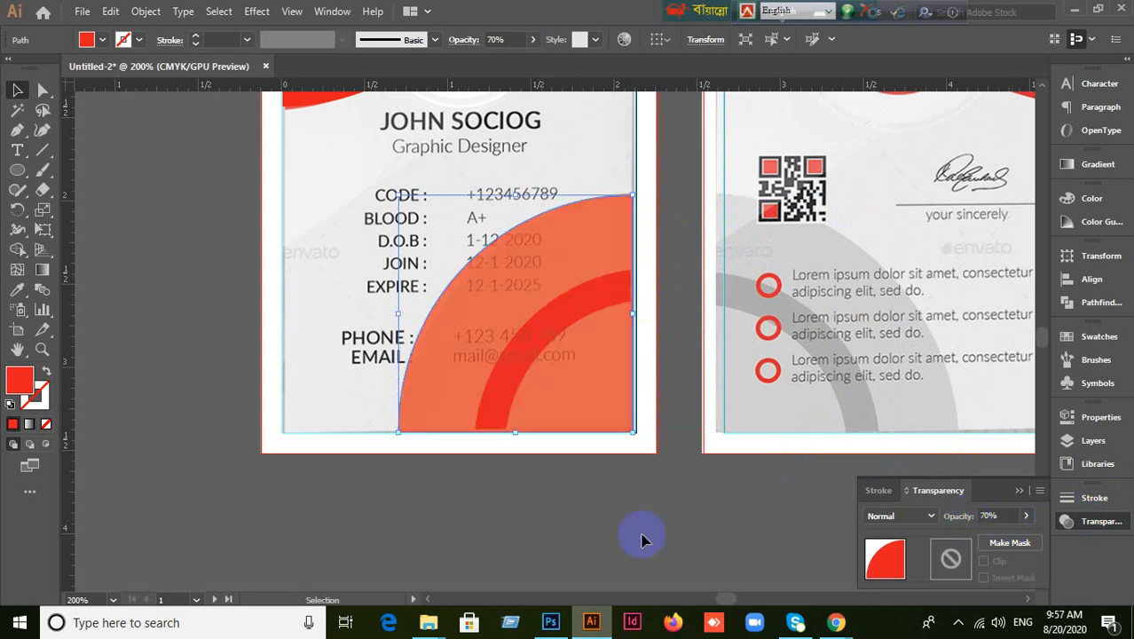
# Reselect the red quarter-circle and paste a copy directly in front of it.
pyautogui.click(511, 519)
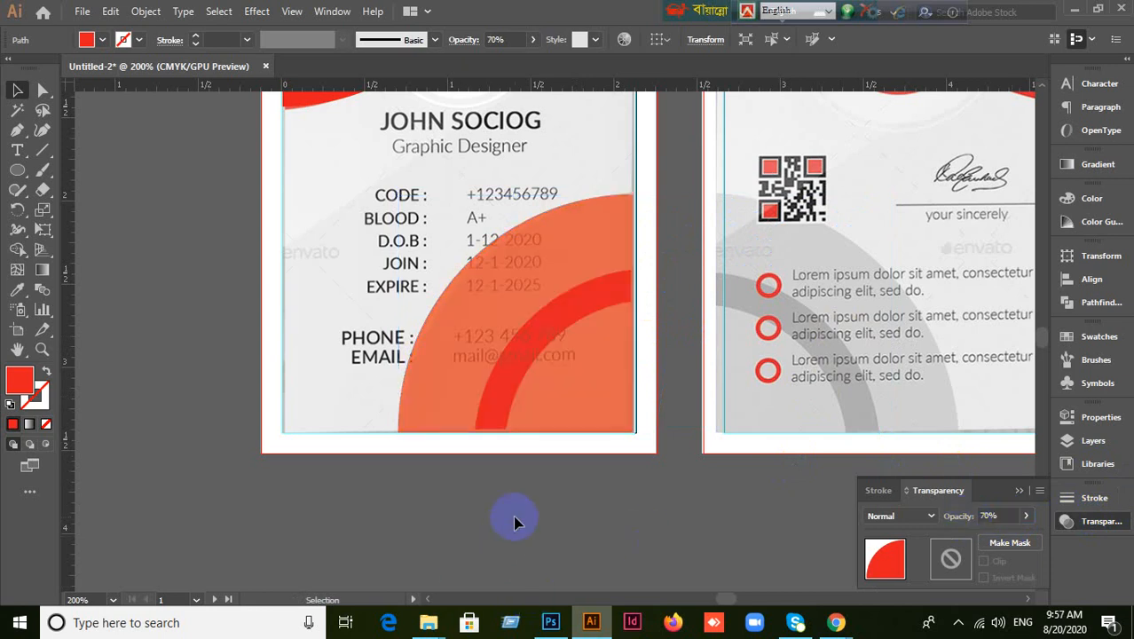
pyautogui.click(543, 393)
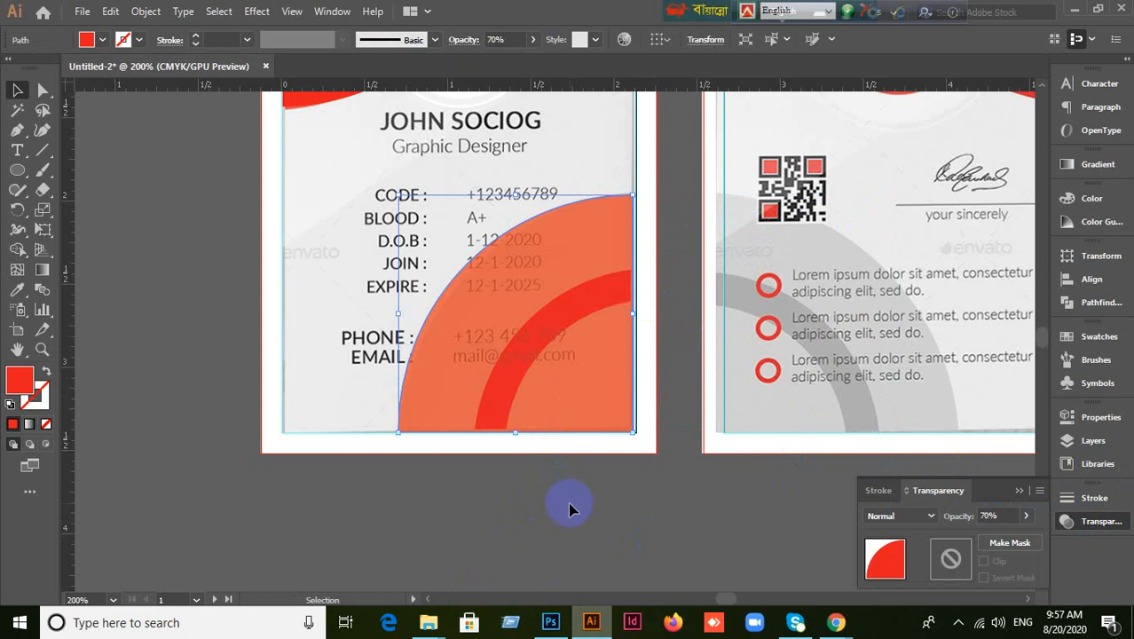
pyautogui.hotkey('ctrl', 'c')
pyautogui.hotkey('ctrl', 'f')
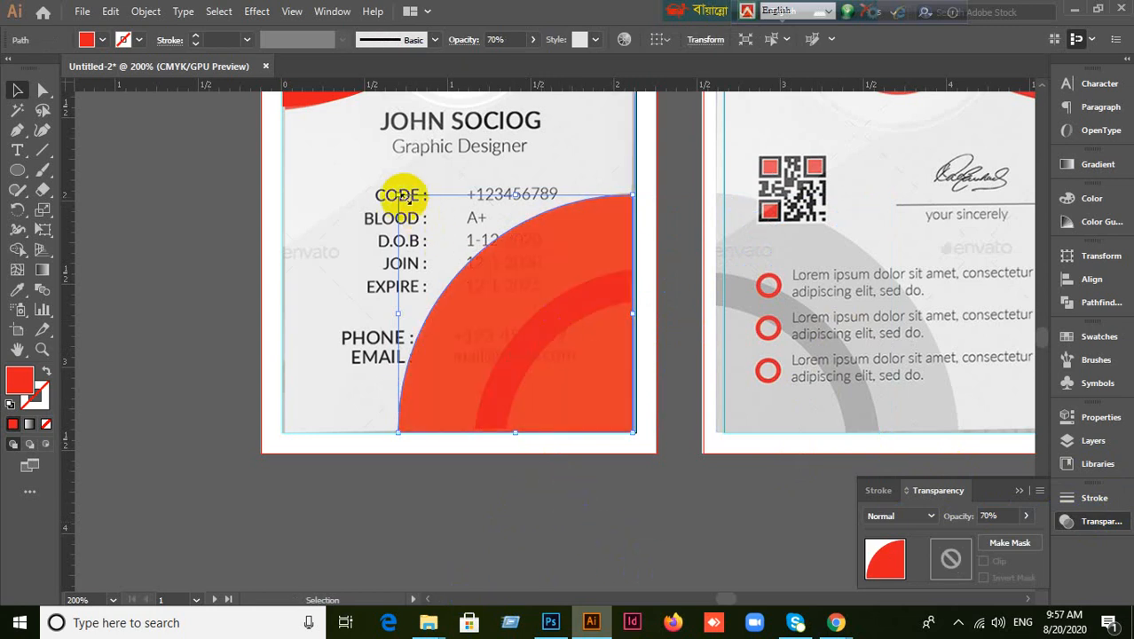
# Try shrinking the quarter-circle to about 0.74 by 0.75 in, undoing a stray resize and move.
pyautogui.moveTo(398, 195); pyautogui.dragTo(468, 277)
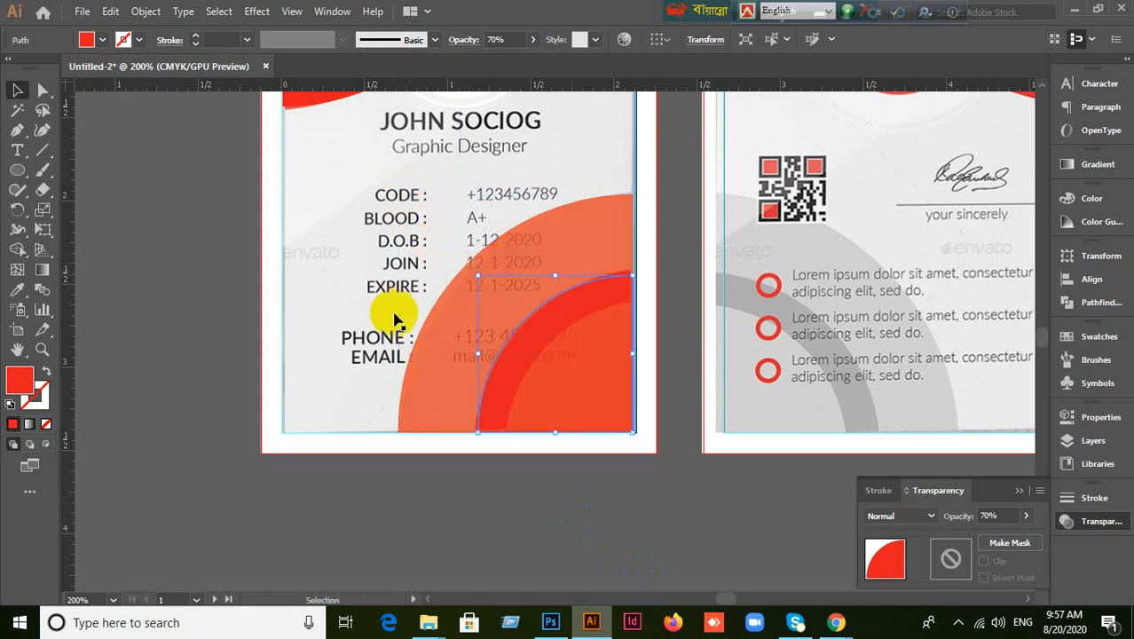
pyautogui.click(600, 529)
pyautogui.click(592, 401)
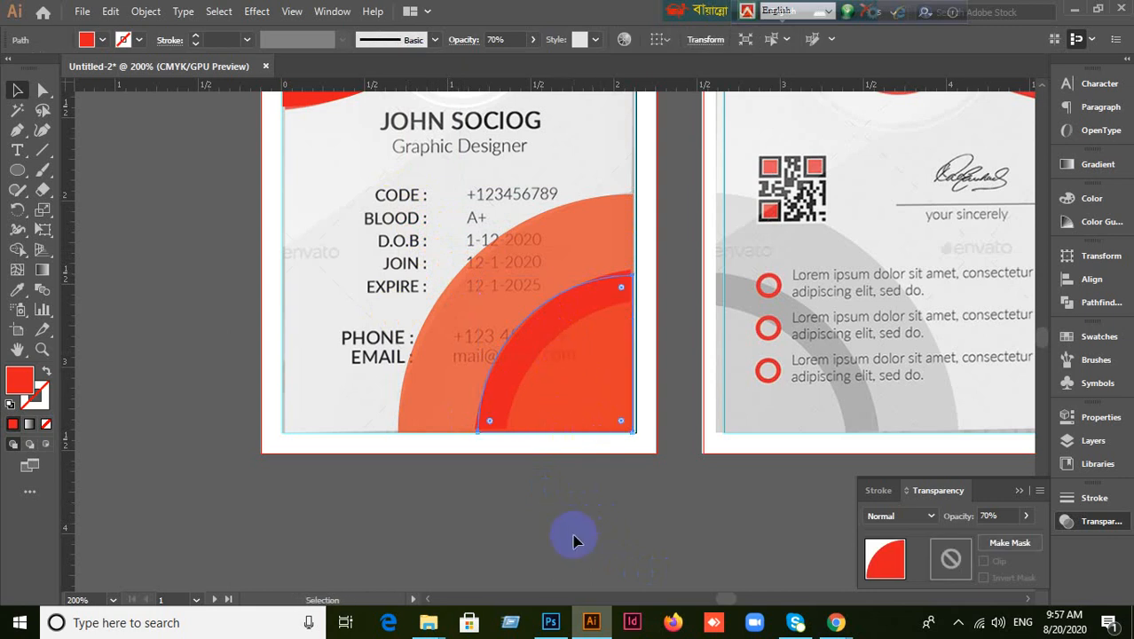
pyautogui.hotkey('ctrl', 'z')
pyautogui.moveTo(477, 275); pyautogui.dragTo(512, 306)
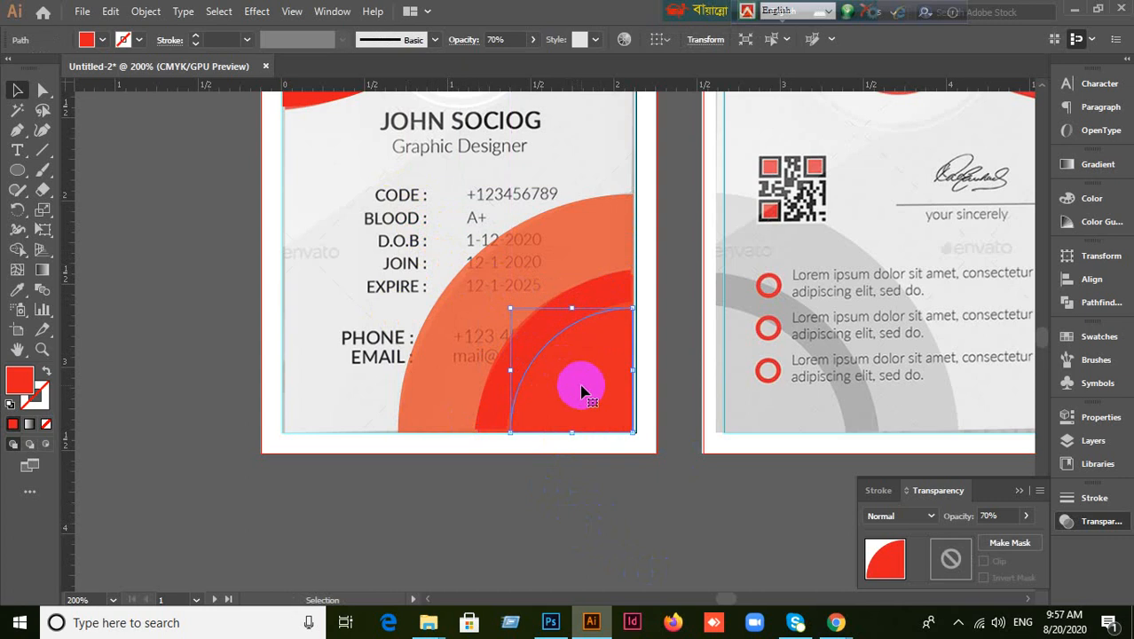
pyautogui.click(633, 487)
pyautogui.moveTo(630, 430); pyautogui.dragTo(473, 443)
pyautogui.hotkey('ctrl', 'z')
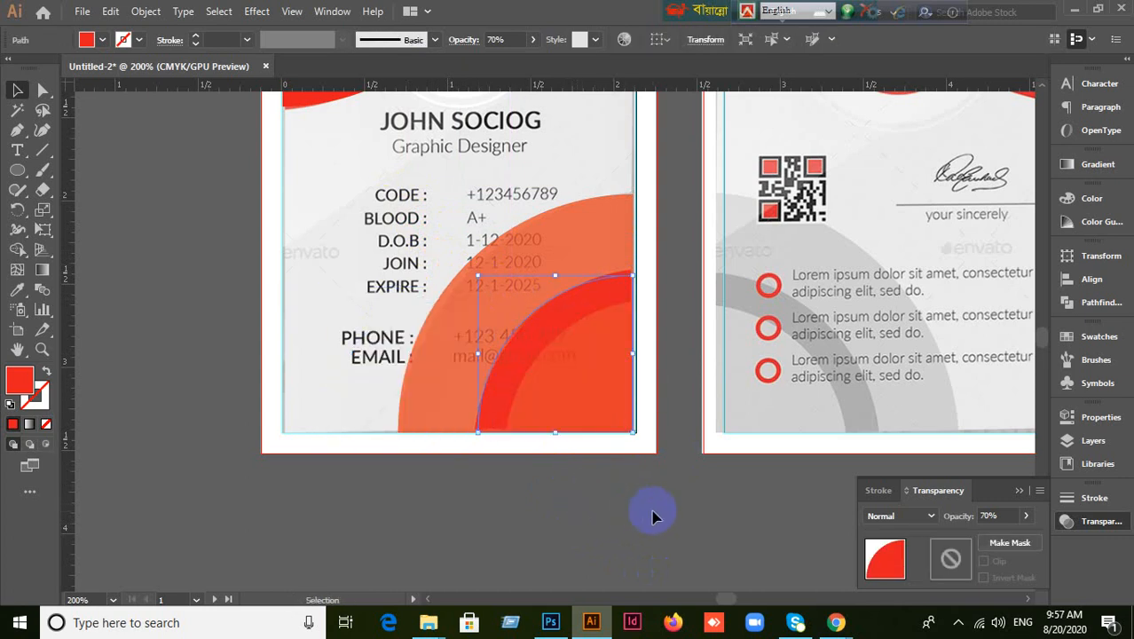
# Paste a fresh copy in front and shrink it into the bottom-right corner.
pyautogui.hotkey('ctrl', 'c')
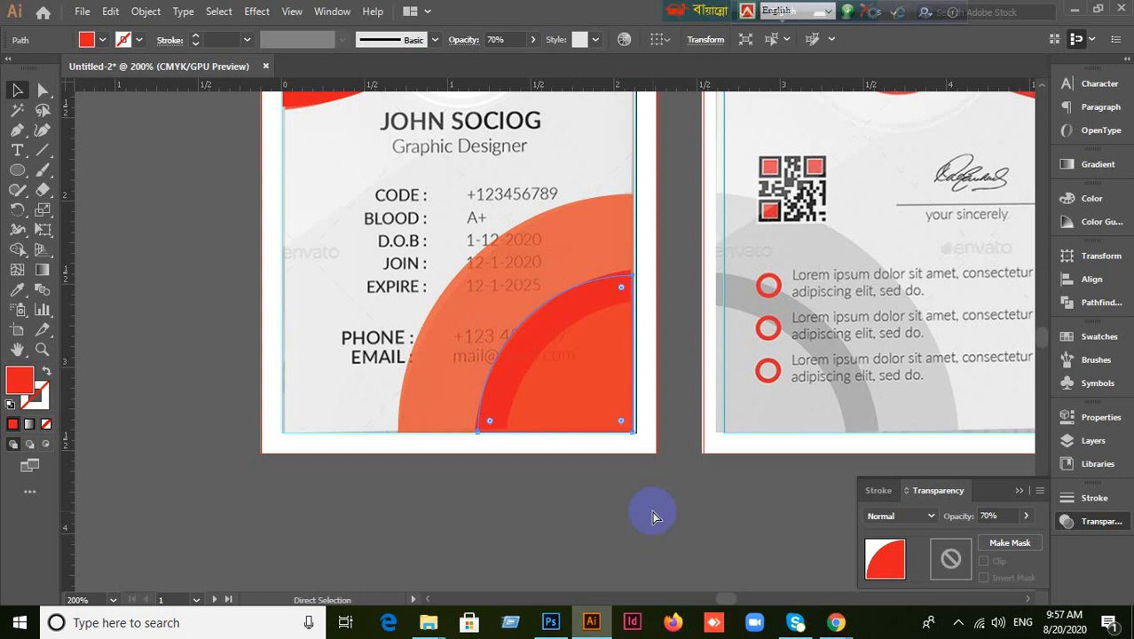
pyautogui.hotkey('ctrl', 'f')
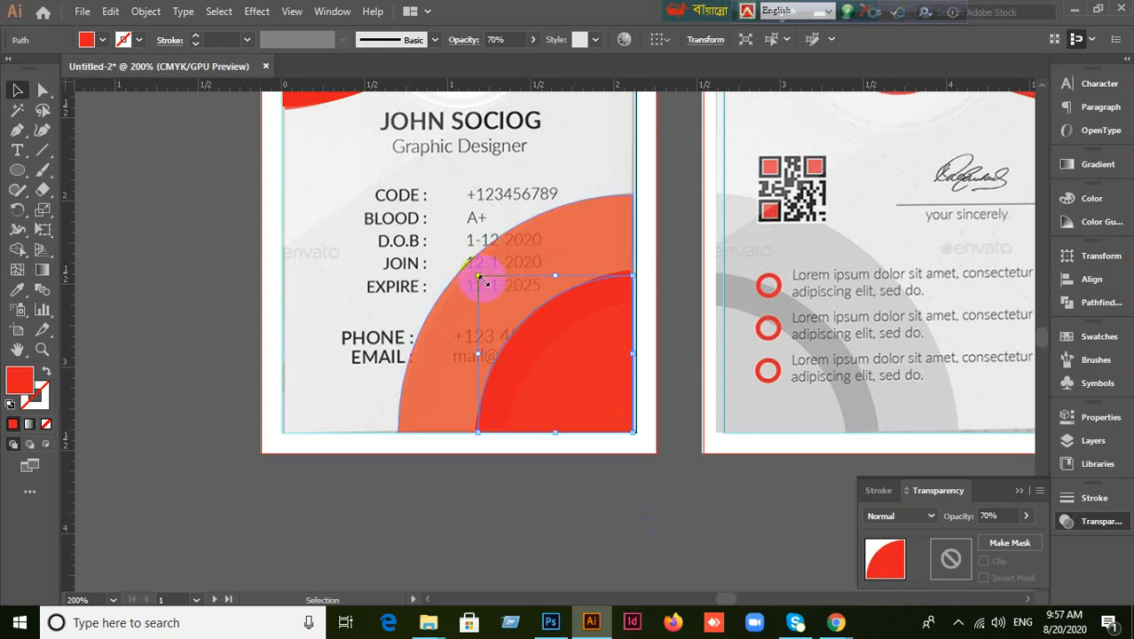
pyautogui.moveTo(477, 277); pyautogui.dragTo(509, 312)
pyautogui.click(308, 311)
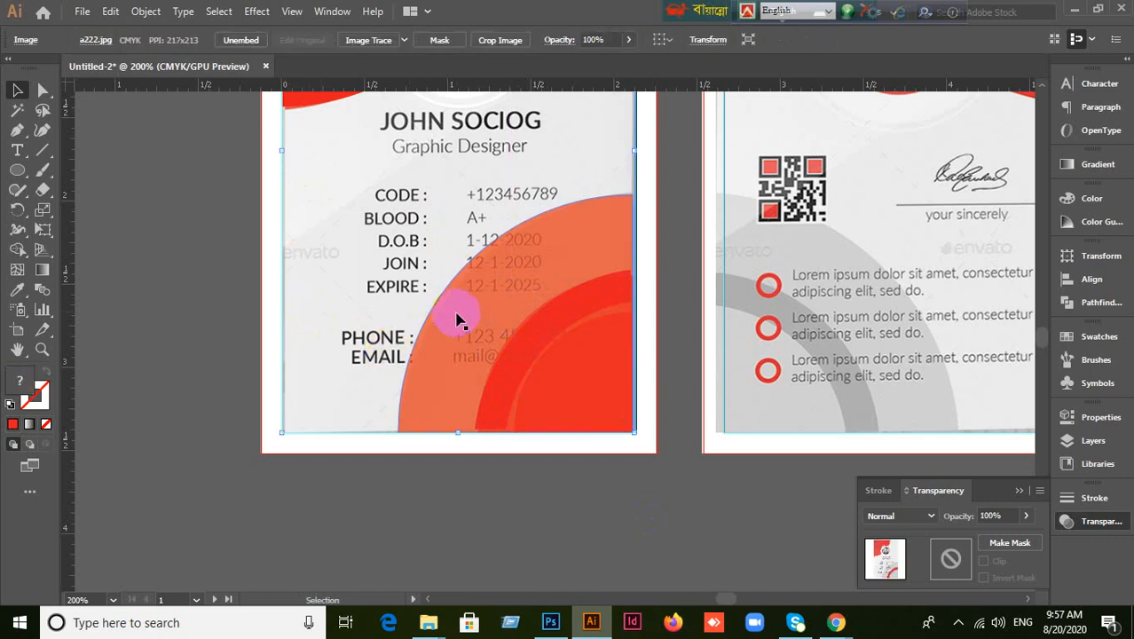
# Set the large quarter-circle's opacity to 100%.
pyautogui.click(457, 314)
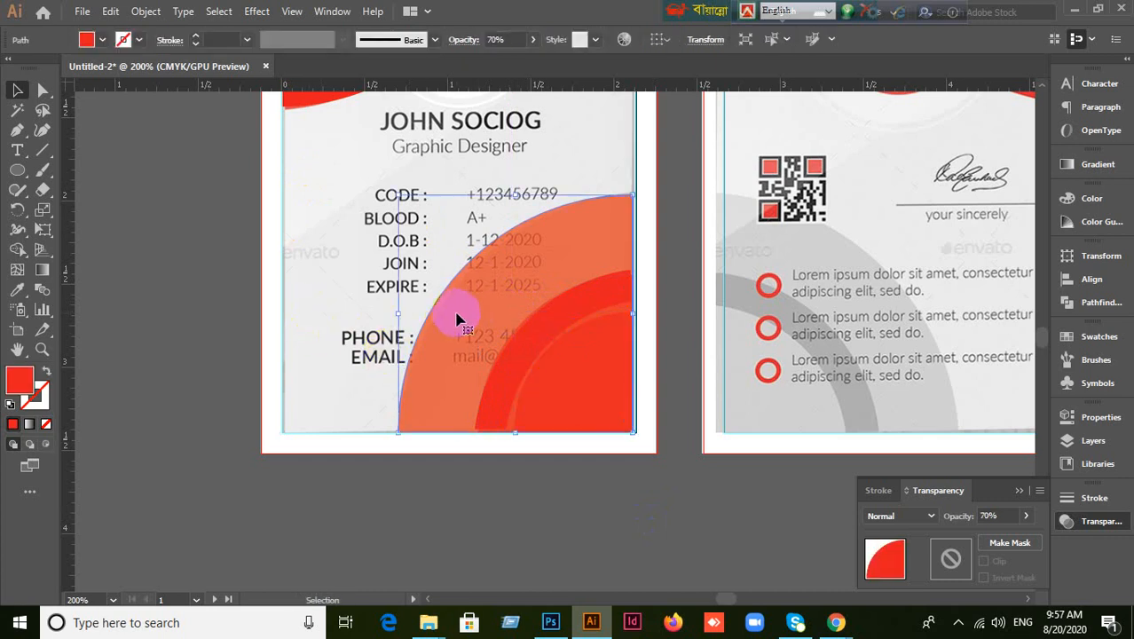
pyautogui.click(1096, 526)
pyautogui.click(1096, 525)
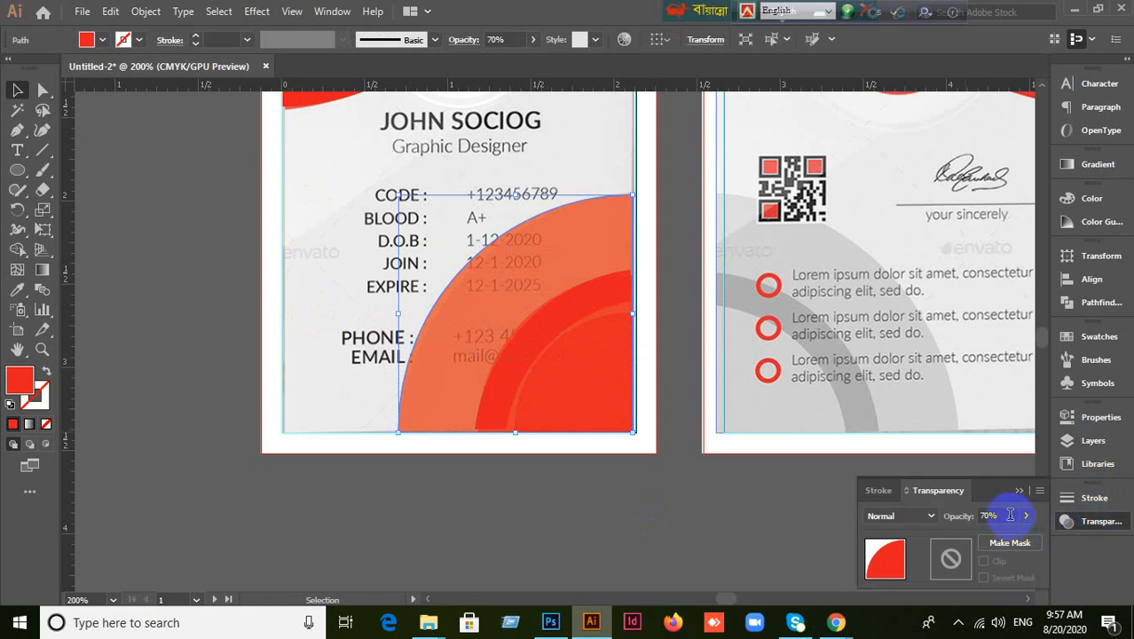
pyautogui.click(1010, 515)
pyautogui.press('Return')
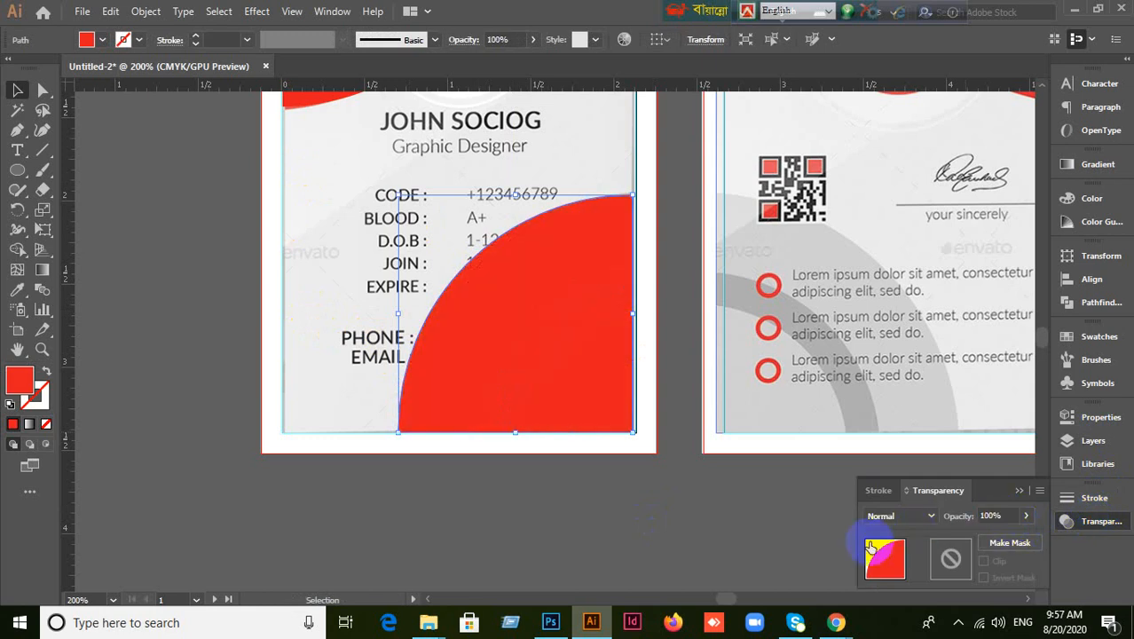
# Sample the back card's grey arc onto the shape with the Eyedropper, then undo it.
pyautogui.click(512, 334)
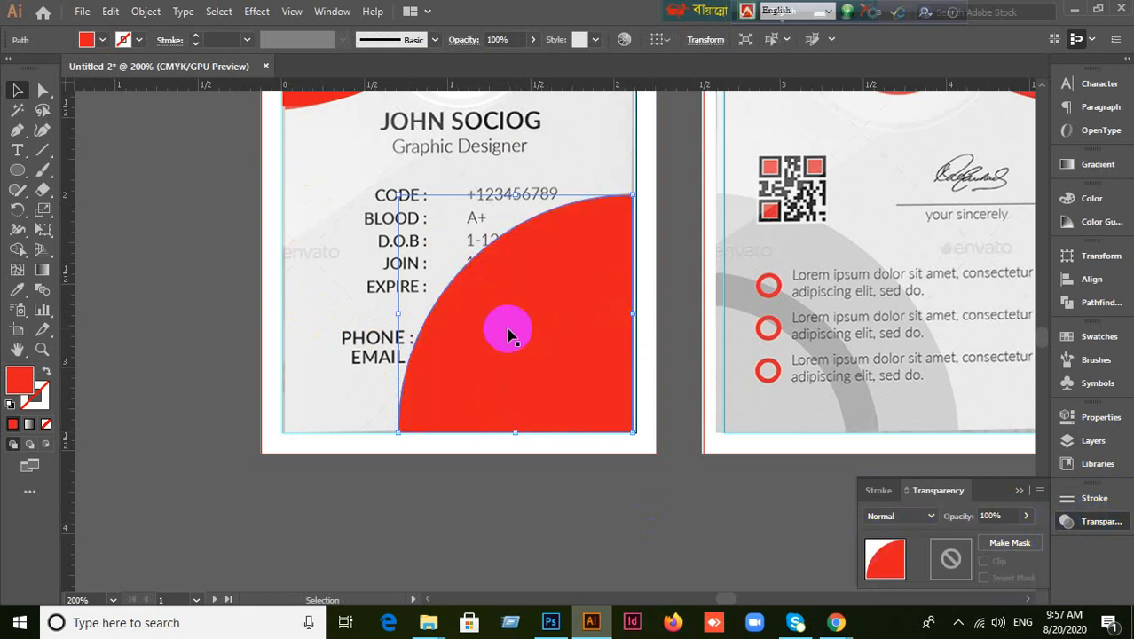
pyautogui.click(452, 312)
pyautogui.click(453, 312)
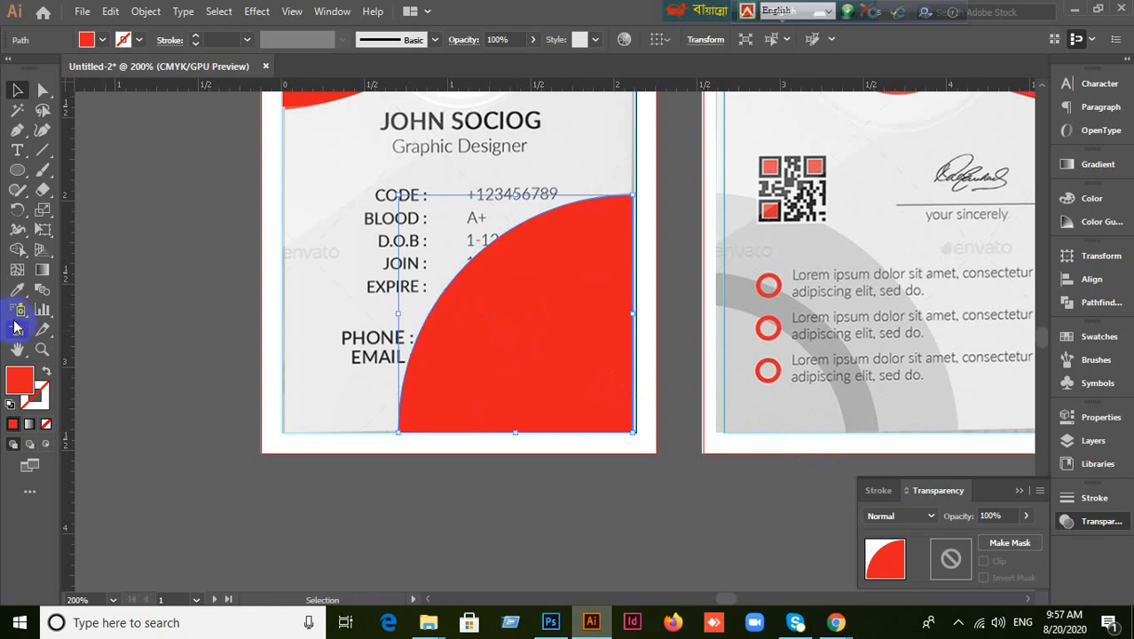
pyautogui.click(18, 293)
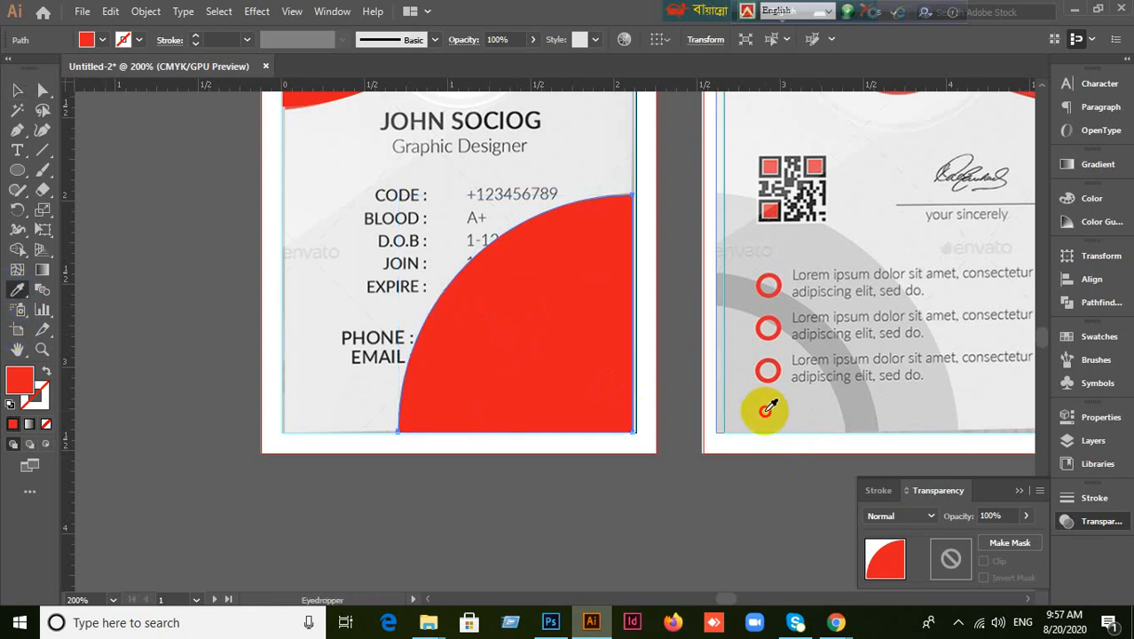
pyautogui.click(760, 406)
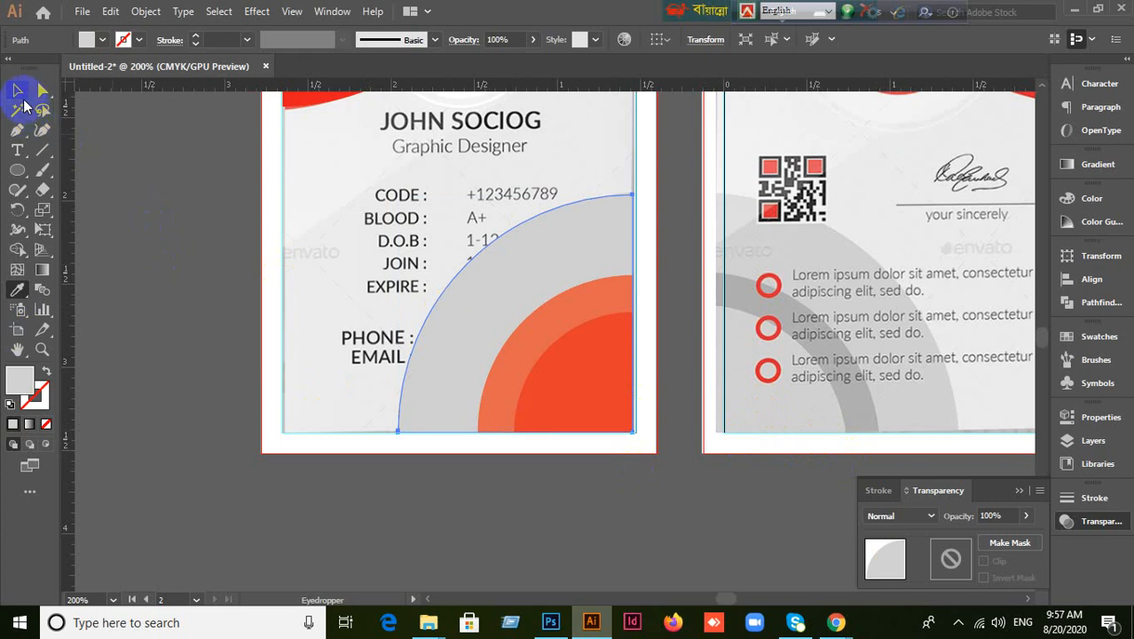
pyautogui.hotkey('ctrl', 'z')
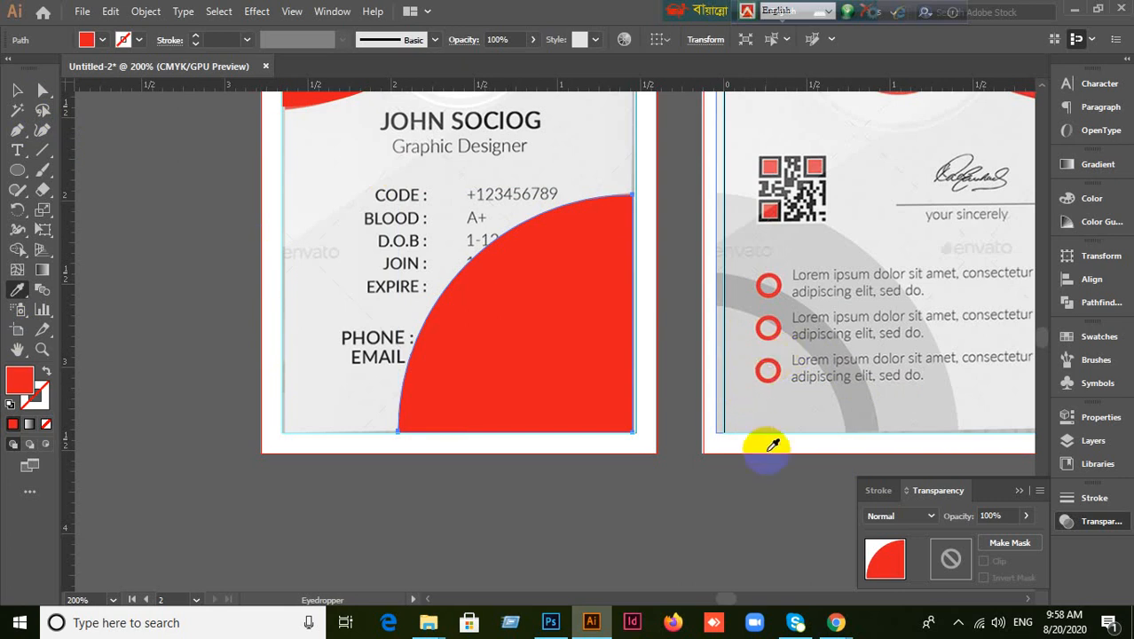
# Give the large quarter-circle the ring's light grey and set the small one to 100% opacity.
pyautogui.click(766, 407)
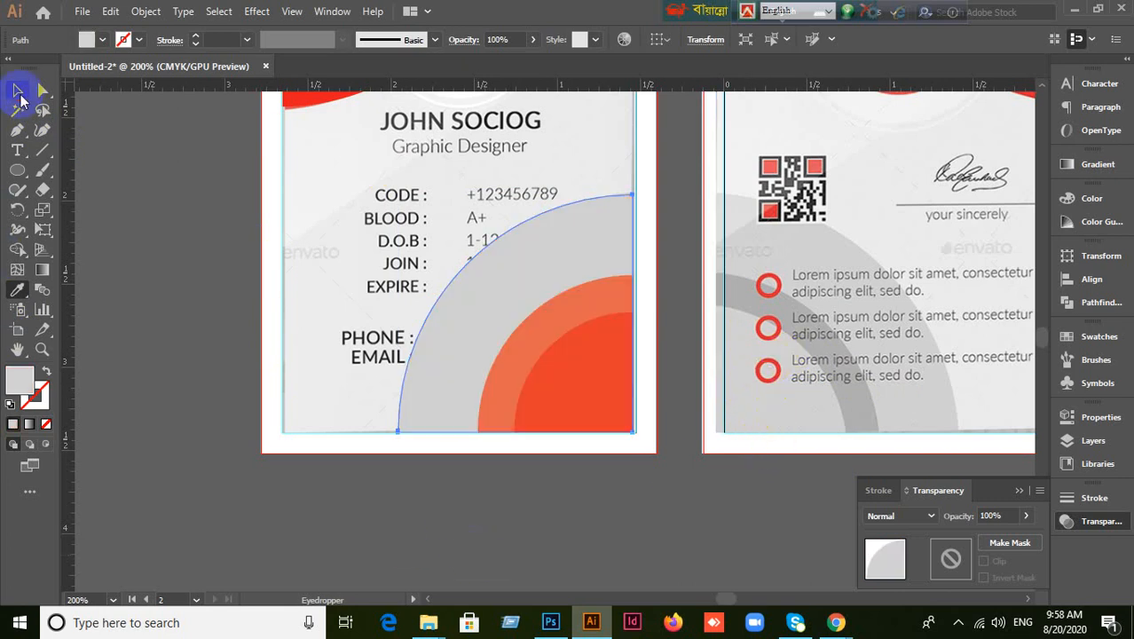
pyautogui.click(15, 91)
pyautogui.click(454, 417)
pyautogui.click(493, 398)
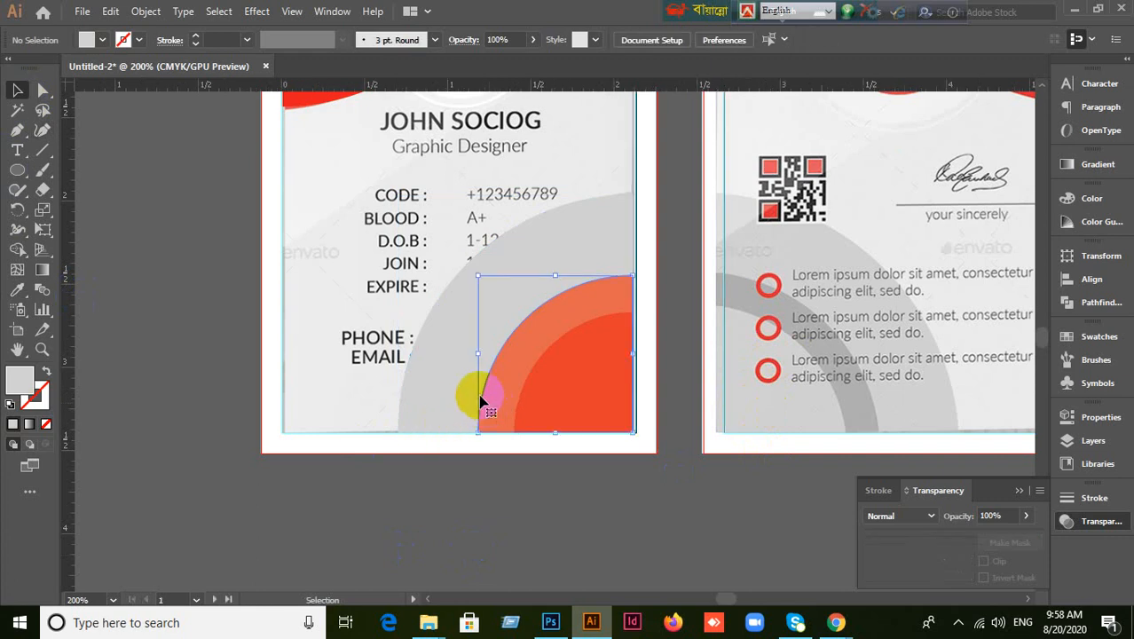
pyautogui.click(1009, 515)
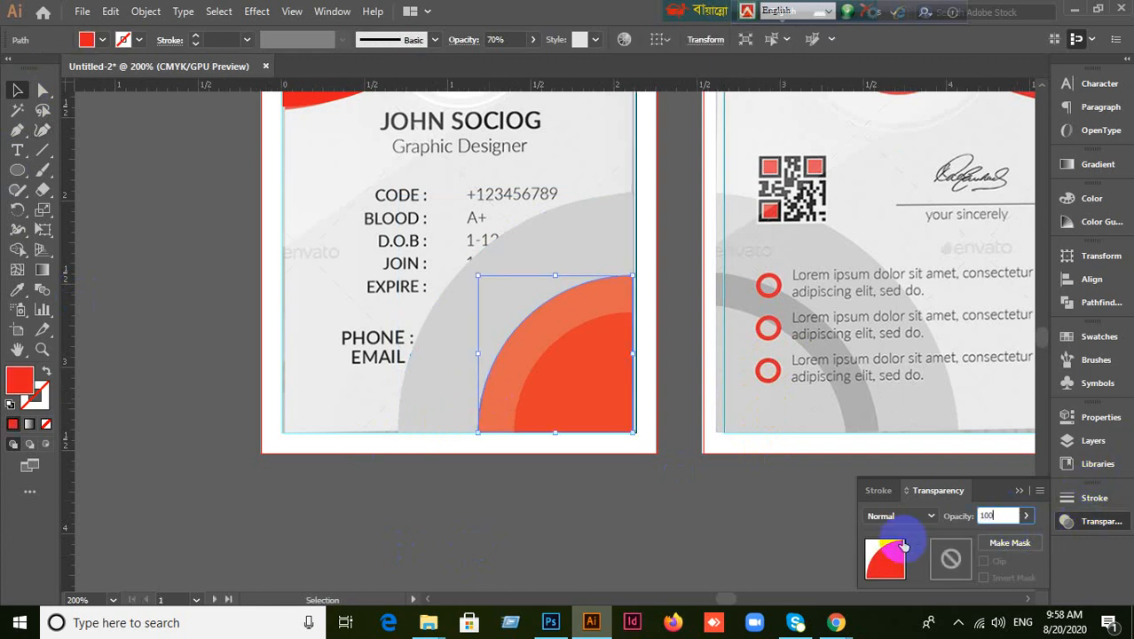
pyautogui.write('100')
pyautogui.click(903, 545)
# Lock the ID card picture with Ctrl+2 and move the quarter-circle group left onto the pasteboard.
pyautogui.click(595, 388)
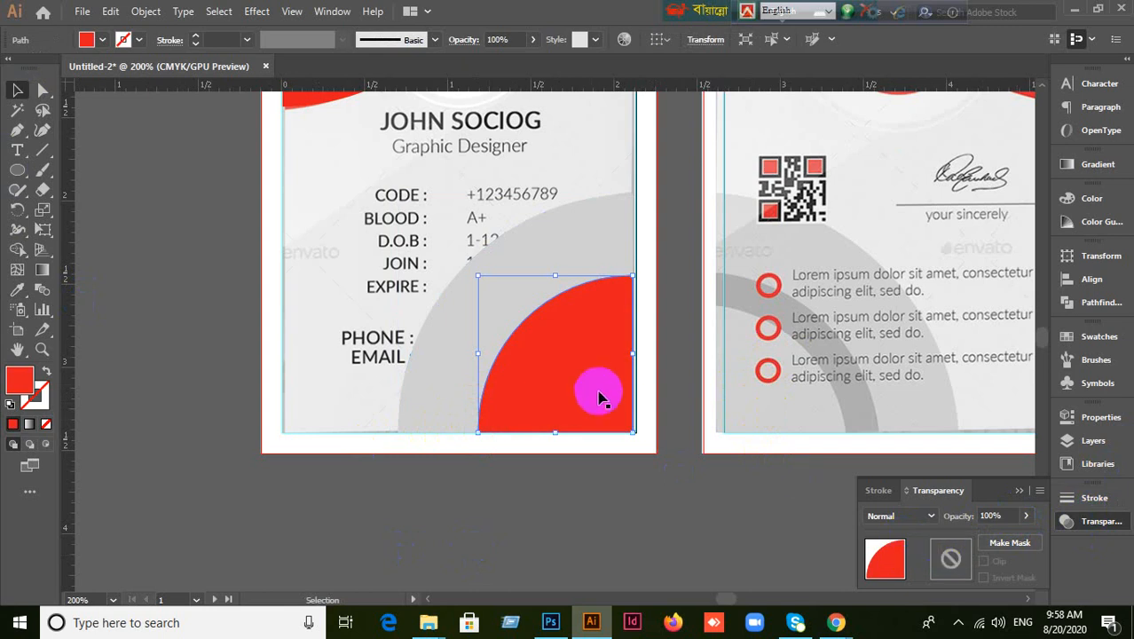
pyautogui.click(539, 511)
pyautogui.moveTo(378, 312); pyautogui.dragTo(494, 446)
pyautogui.hotkey('ctrl', 'z')
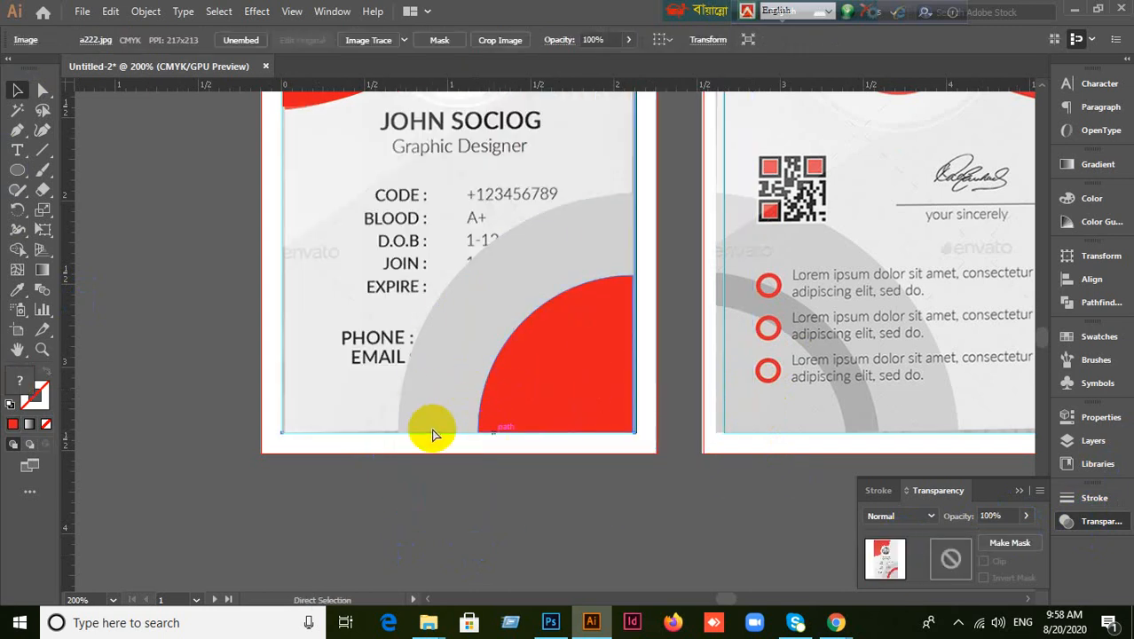
pyautogui.click(347, 293)
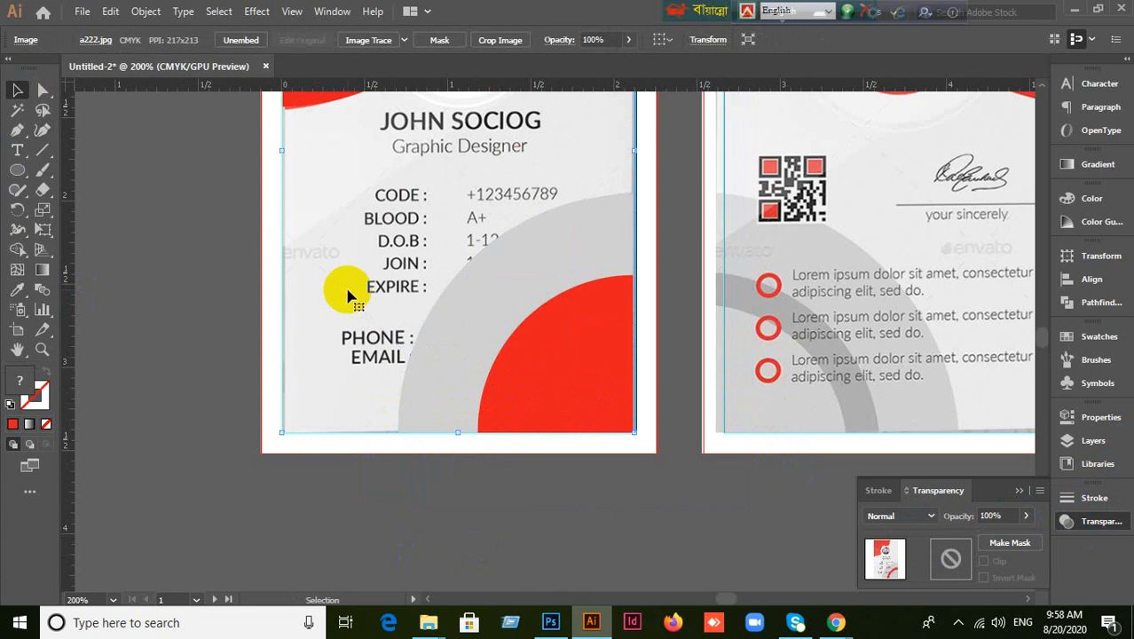
pyautogui.hotkey('ctrl', '2')
pyautogui.click(550, 393)
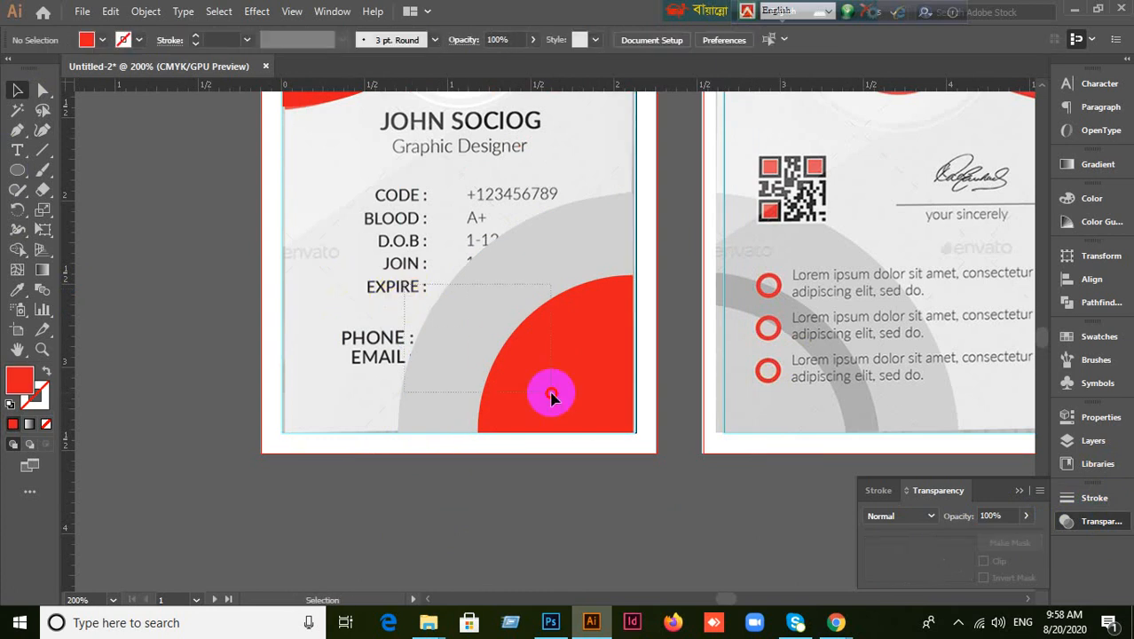
pyautogui.moveTo(559, 377); pyautogui.dragTo(235, 410)
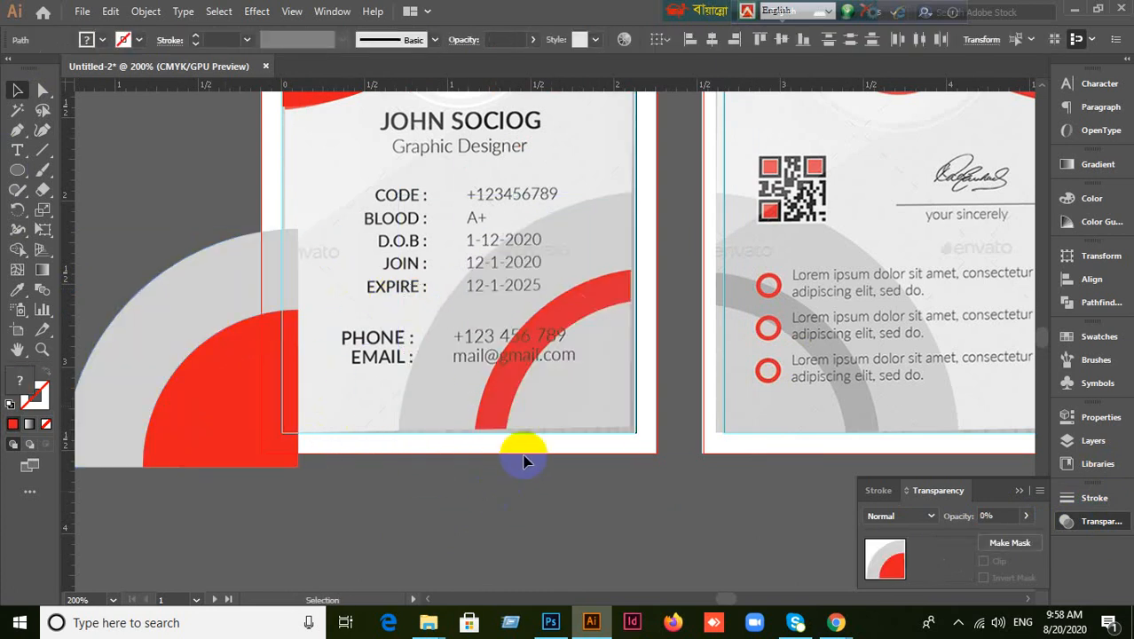
# Eyedropper the card's grey arc onto the large quarter-circle and its red arc gradient onto the small one.
pyautogui.click(519, 457)
pyautogui.click(236, 410)
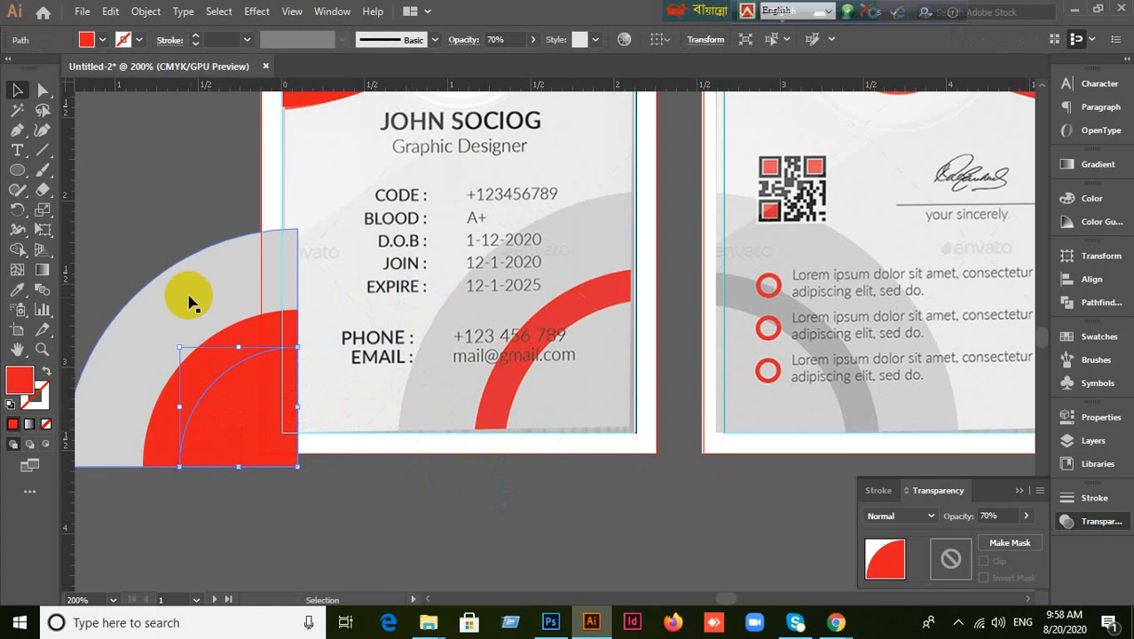
pyautogui.click(17, 290)
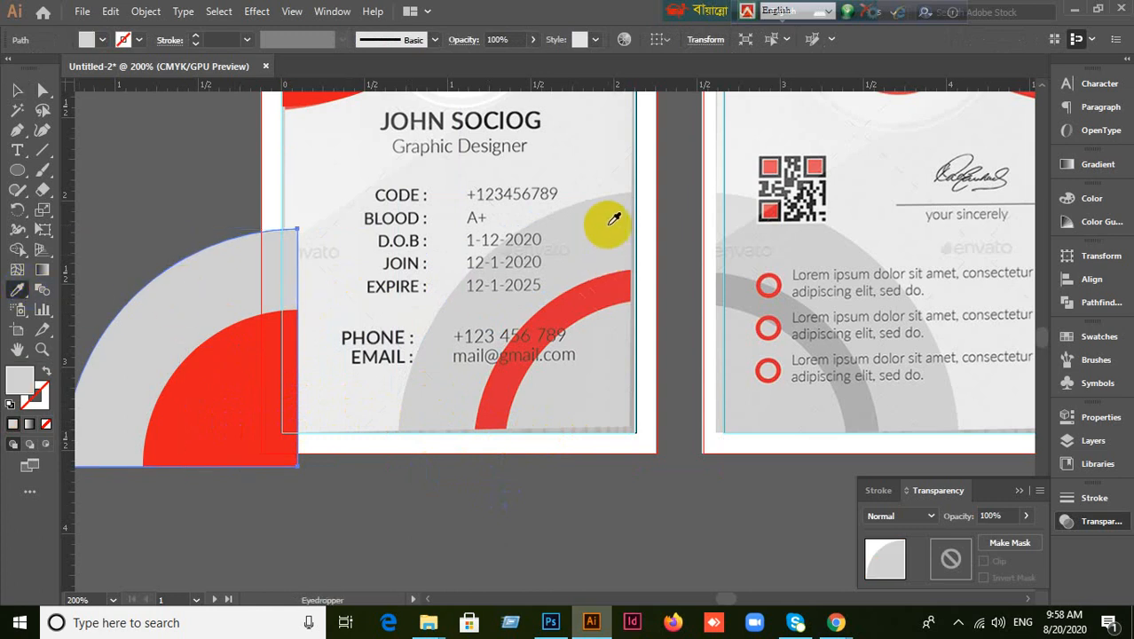
pyautogui.click(17, 89)
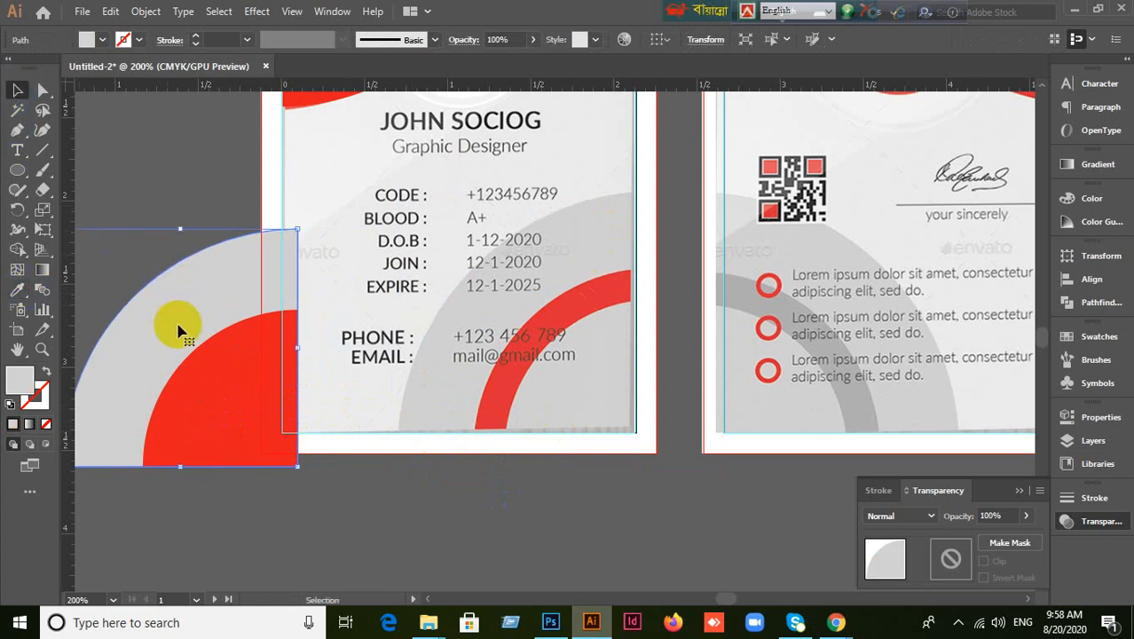
pyautogui.click(204, 364)
pyautogui.click(221, 363)
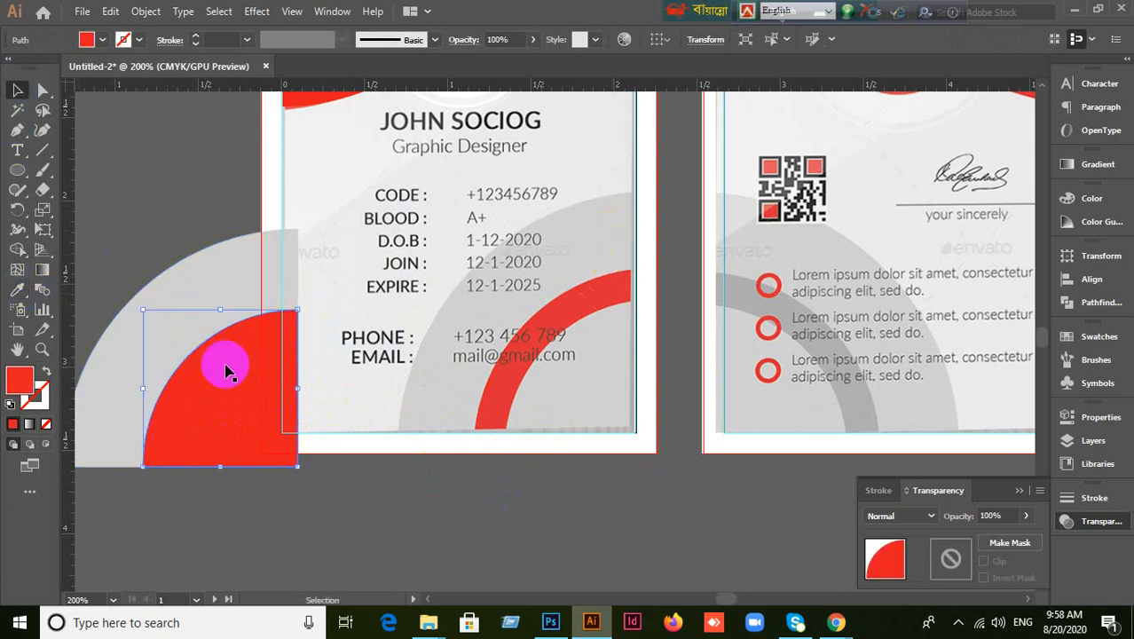
pyautogui.click(13, 296)
pyautogui.click(625, 293)
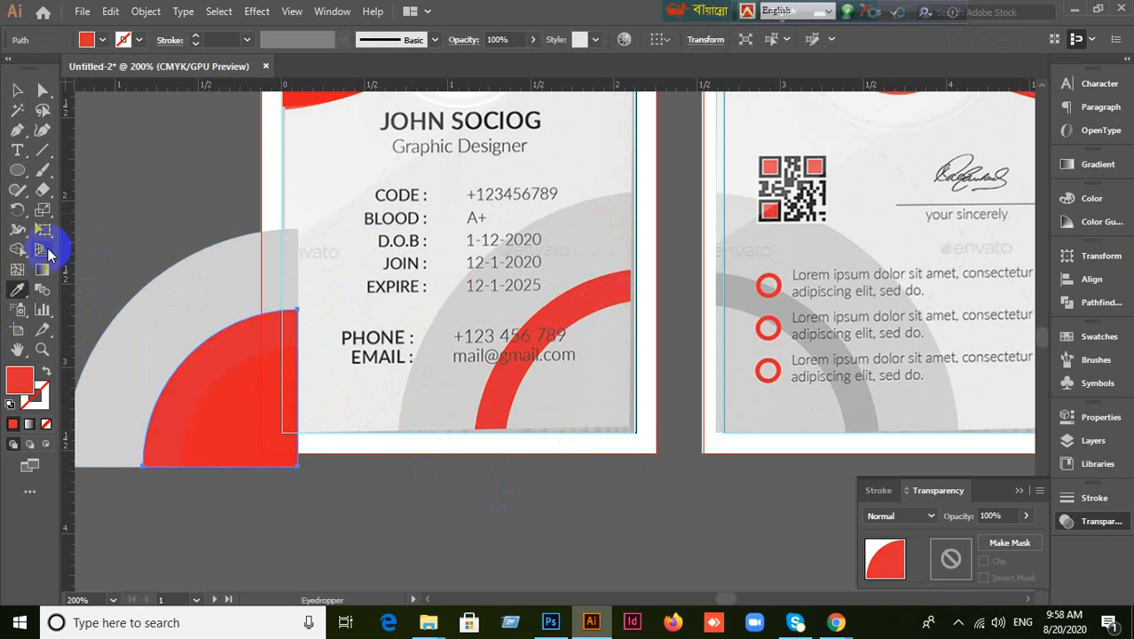
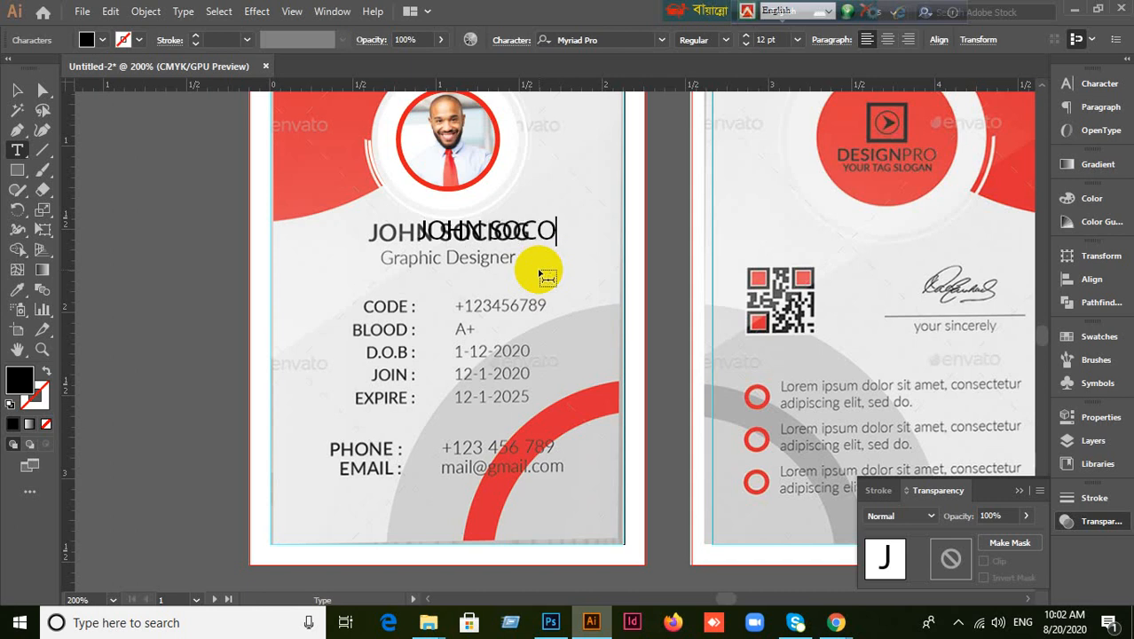
# Correct the cardholder name's last letters to end in 'O' and drag it over the template's name.
pyautogui.press('BackSpace')
pyautogui.press('BackSpace')
pyautogui.press('BackSpace')
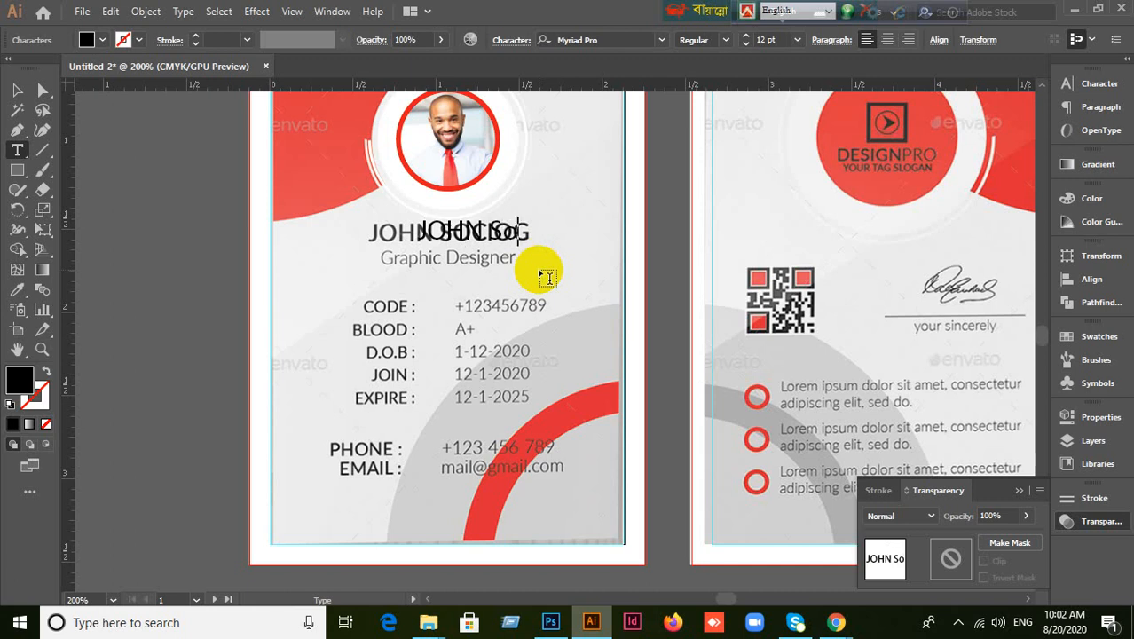
pyautogui.press('BackSpace')
pyautogui.write('OCIOG')
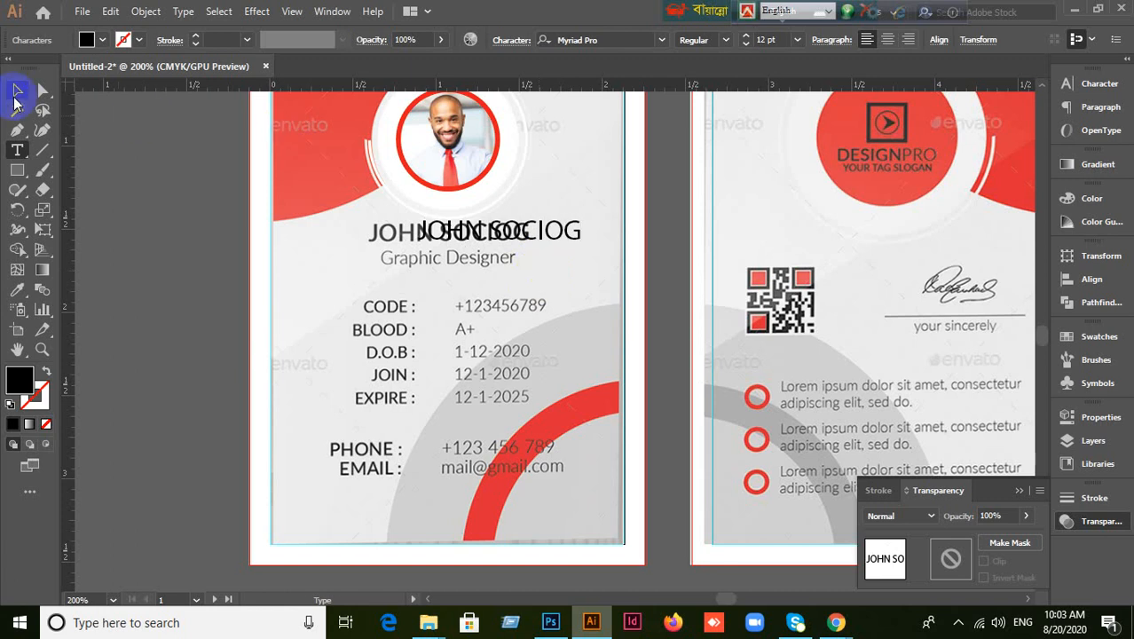
pyautogui.click(17, 91)
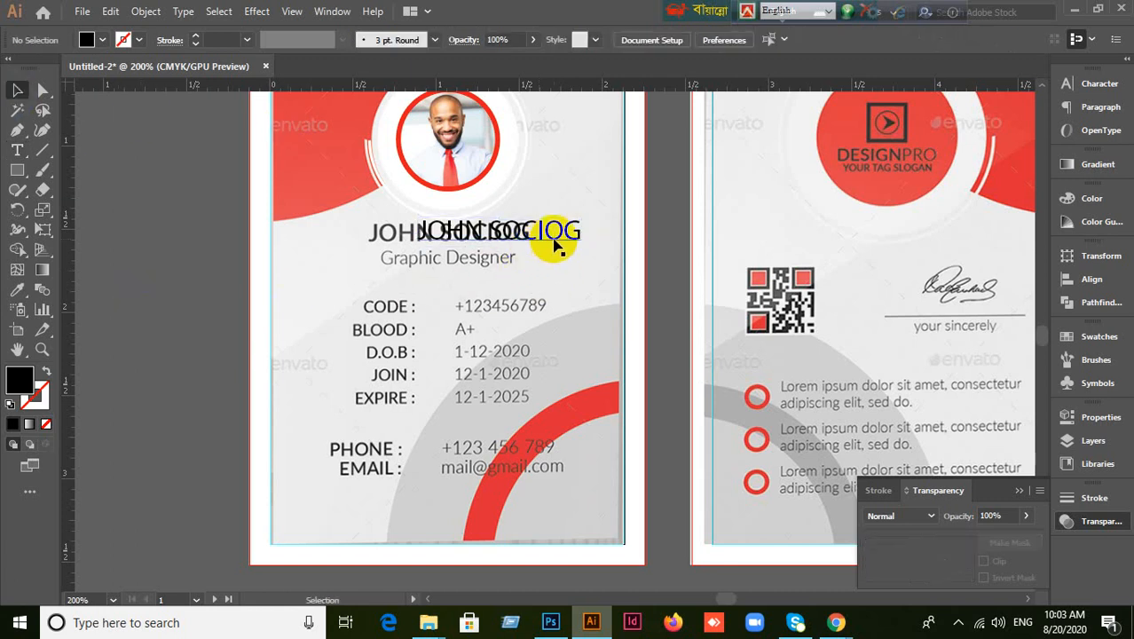
pyautogui.moveTo(553, 245); pyautogui.dragTo(499, 247)
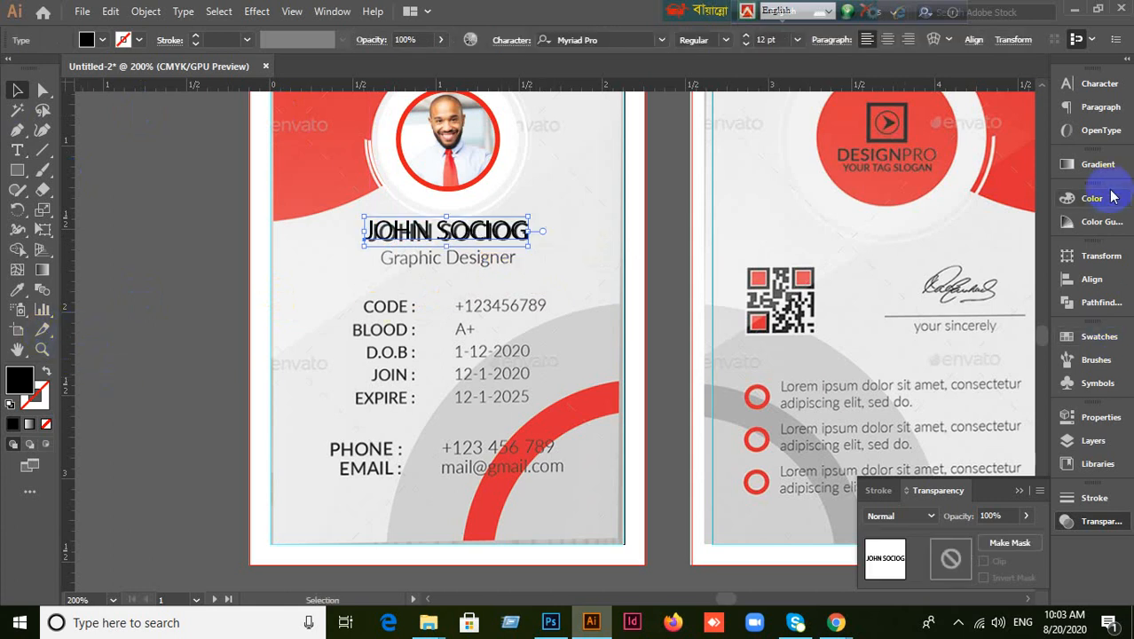
# Change the cardholder name's font to Lato and move it toward the reference name.
pyautogui.click(1093, 92)
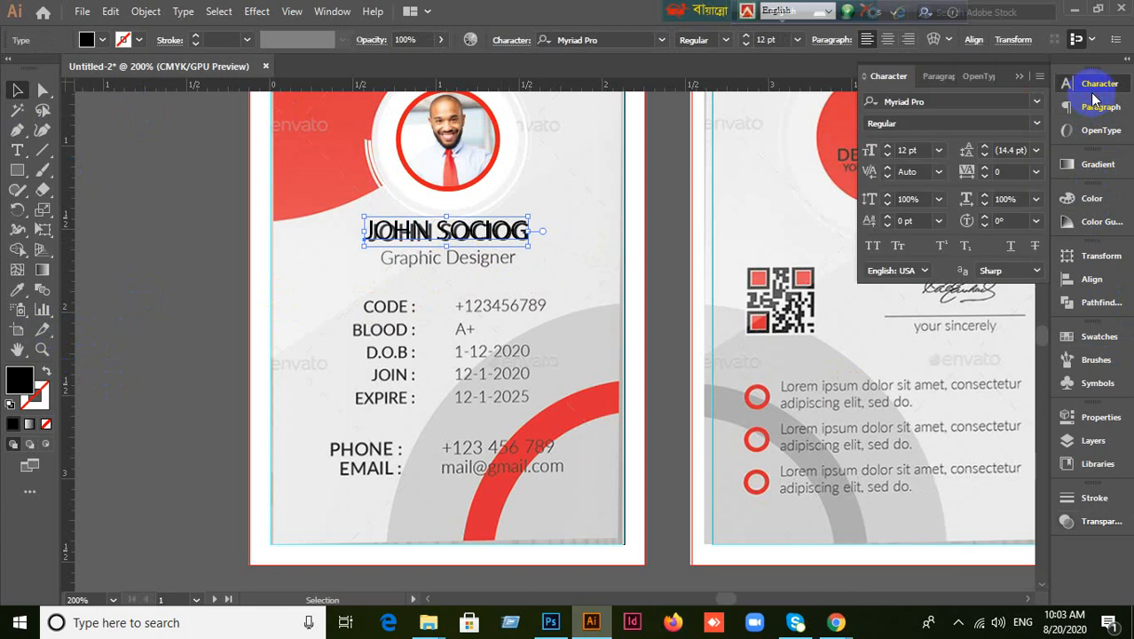
pyautogui.hotkey('ctrl', '1')
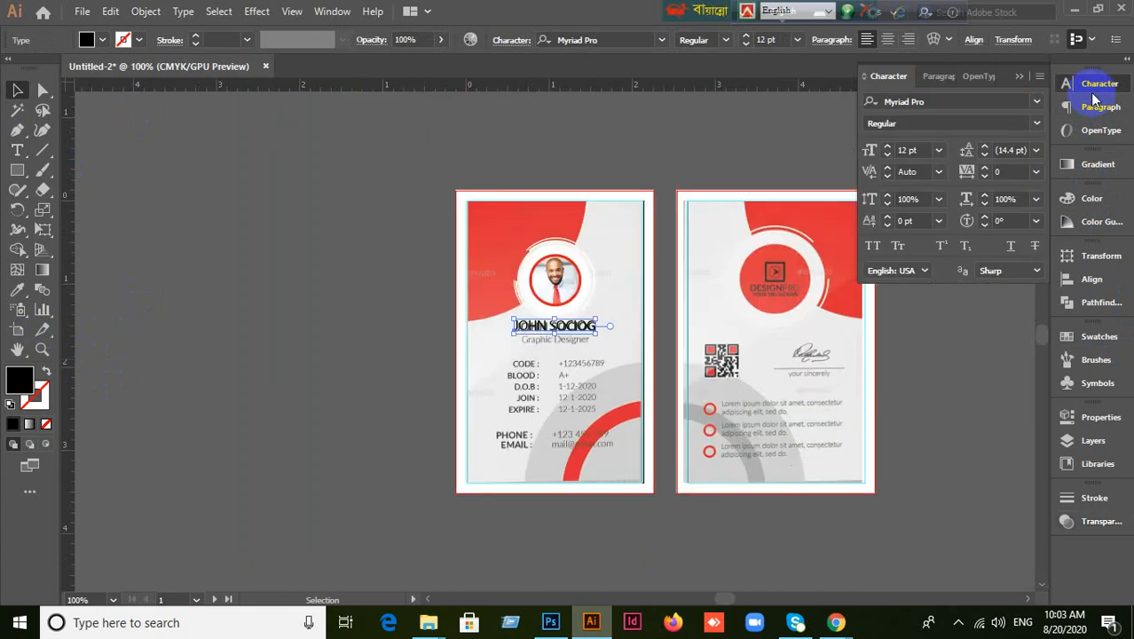
pyautogui.scroll(1, 646, 371)
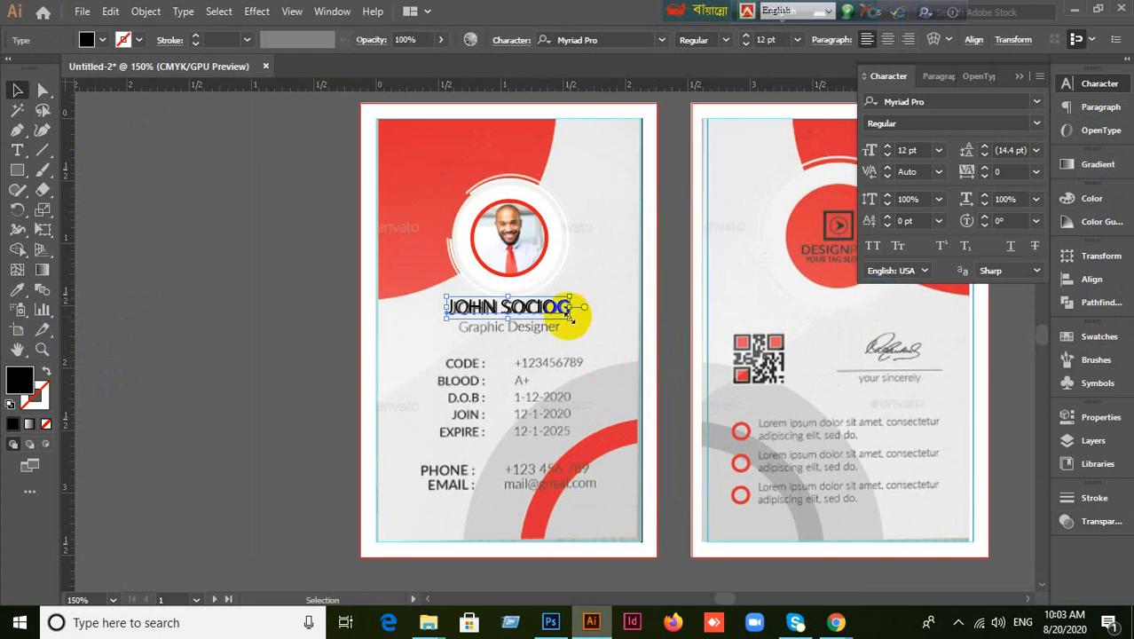
pyautogui.moveTo(572, 310); pyautogui.dragTo(642, 250)
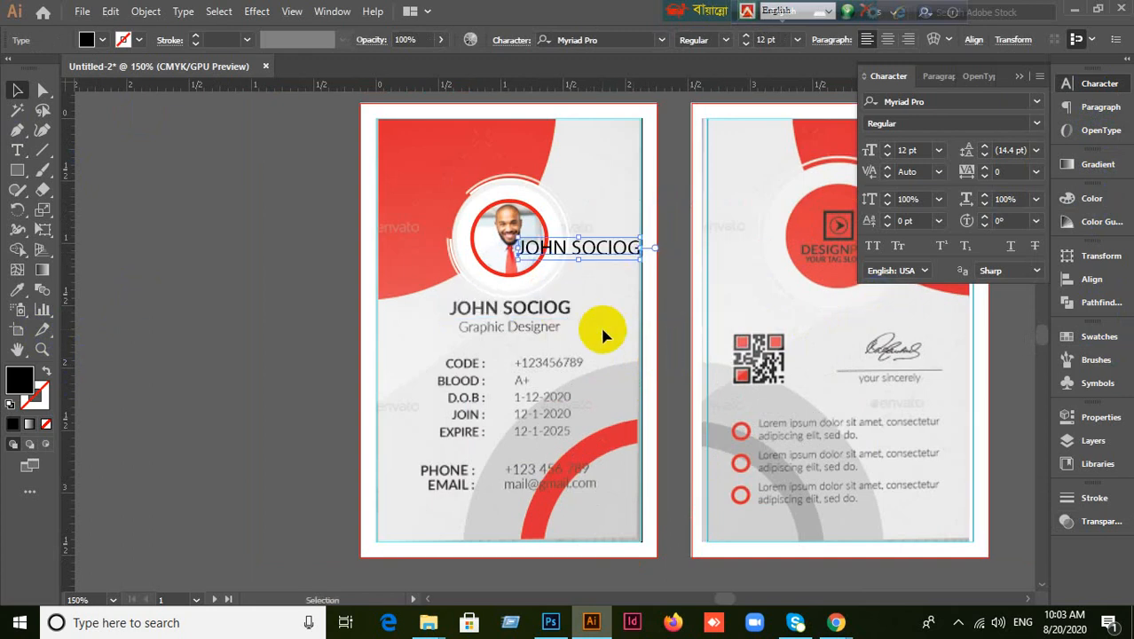
pyautogui.click(952, 105)
pyautogui.press('BackSpace')
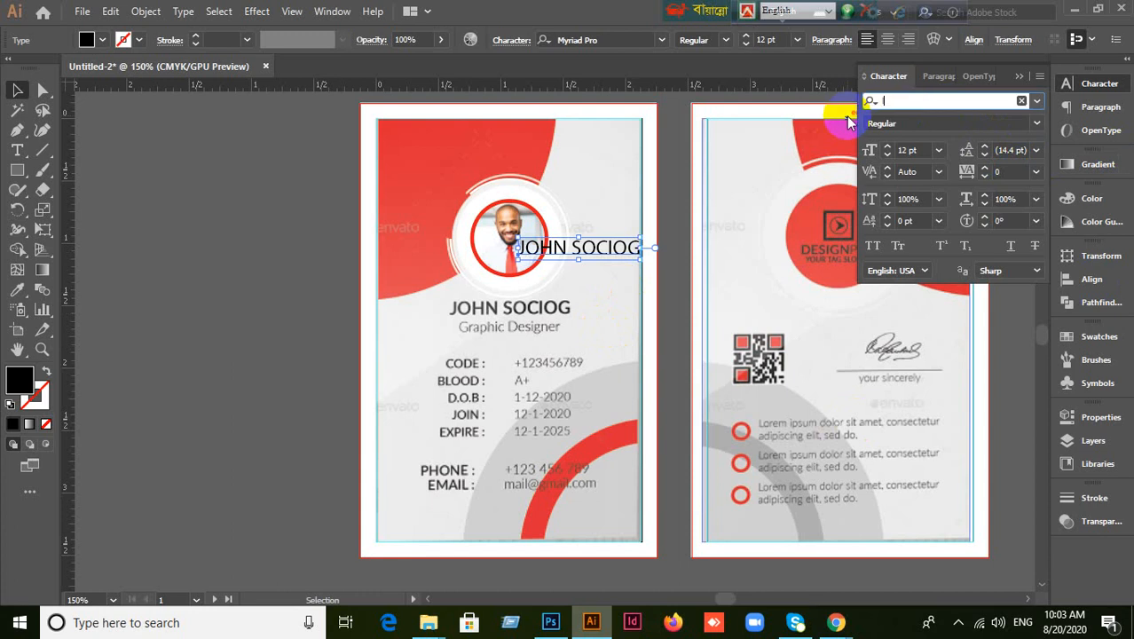
pyautogui.write('la')
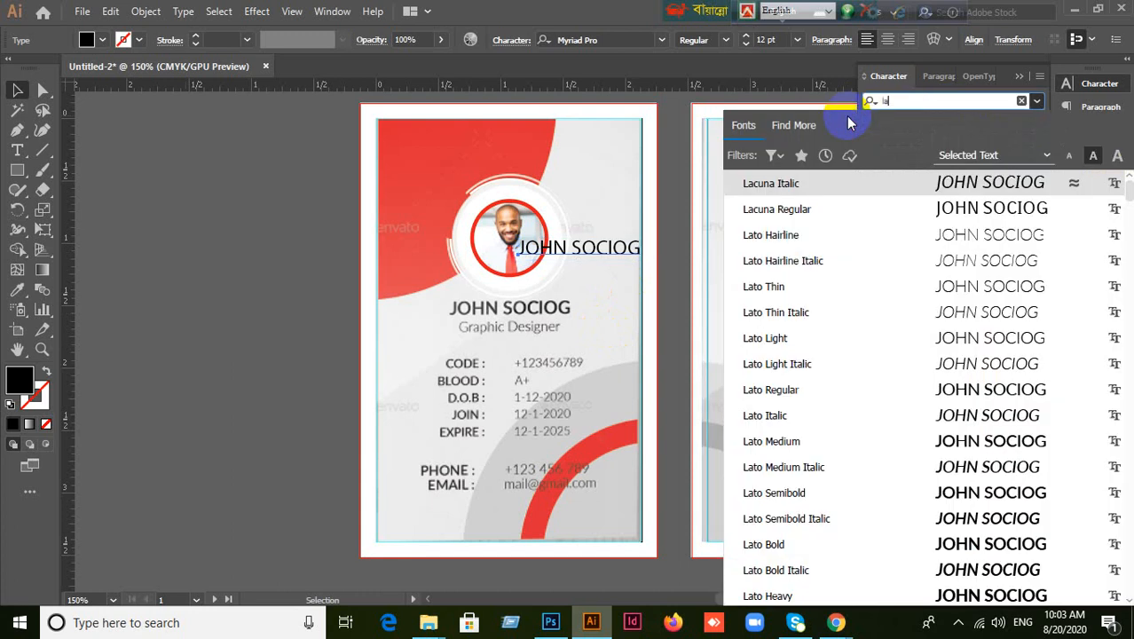
pyautogui.click(772, 390)
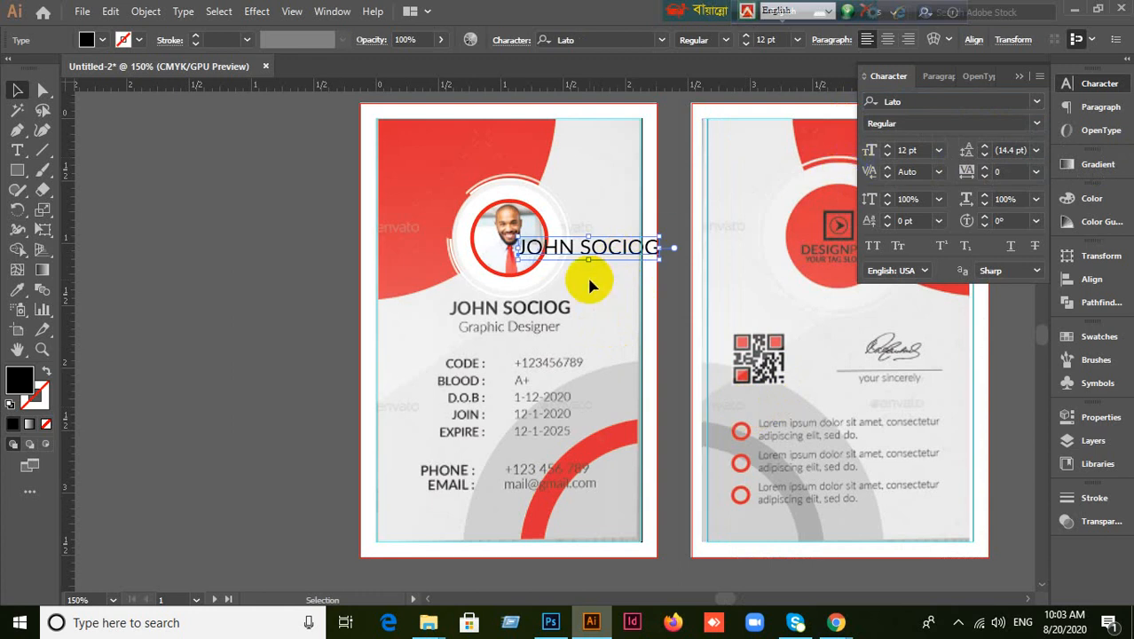
pyautogui.scroll(1, 612, 309)
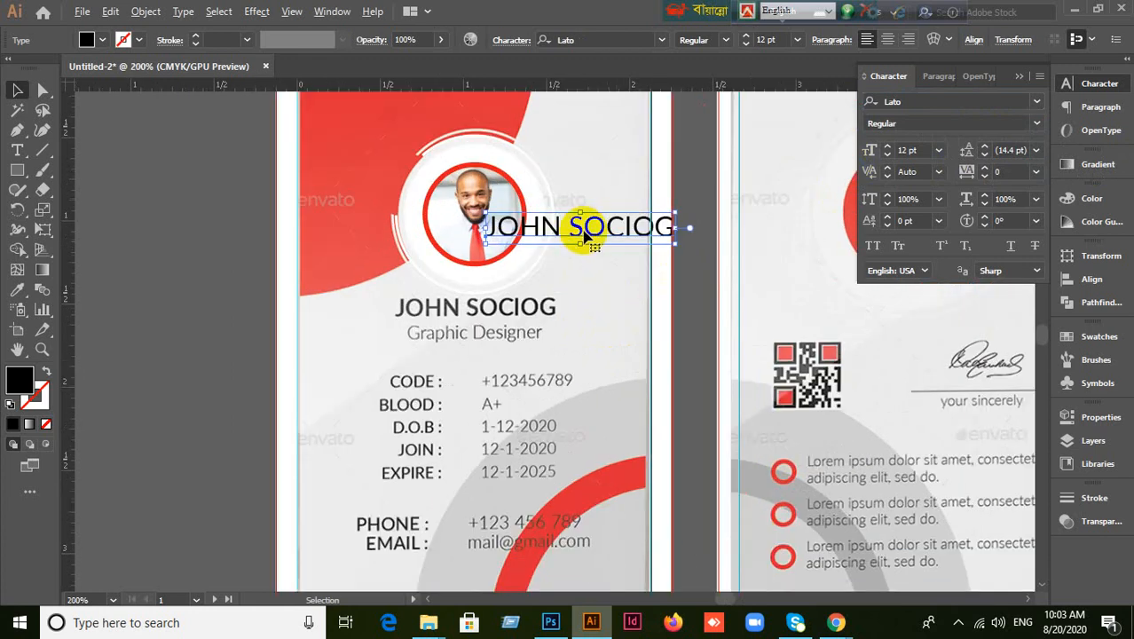
pyautogui.moveTo(586, 223); pyautogui.dragTo(484, 290)
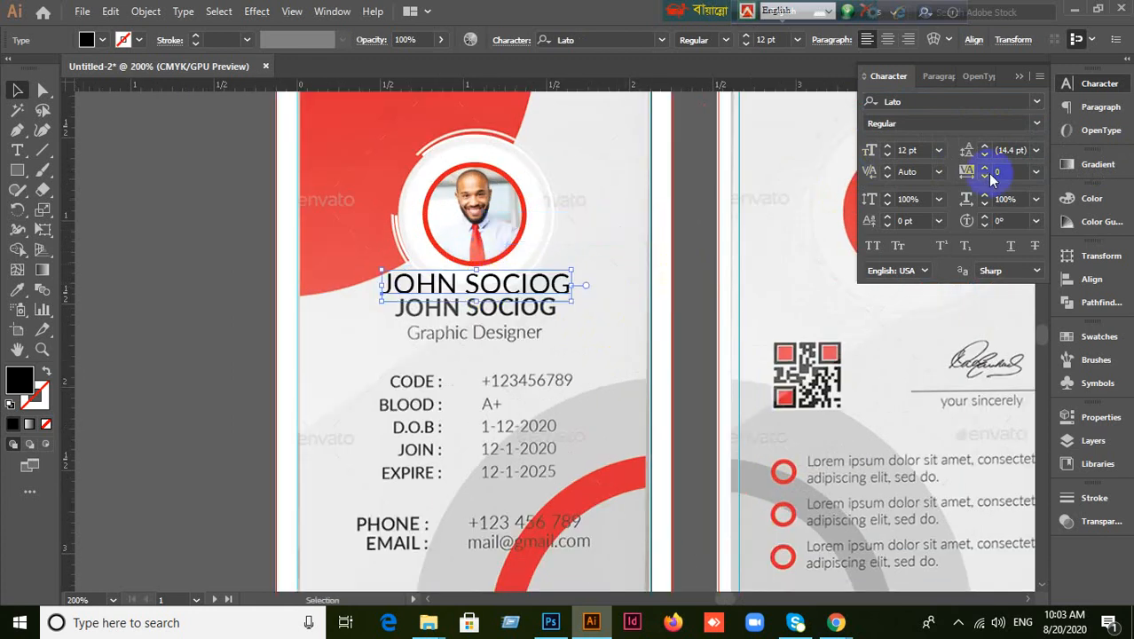
# Make the name Lato Semibold at 10 pt and align it onto the reference name.
pyautogui.click(917, 150)
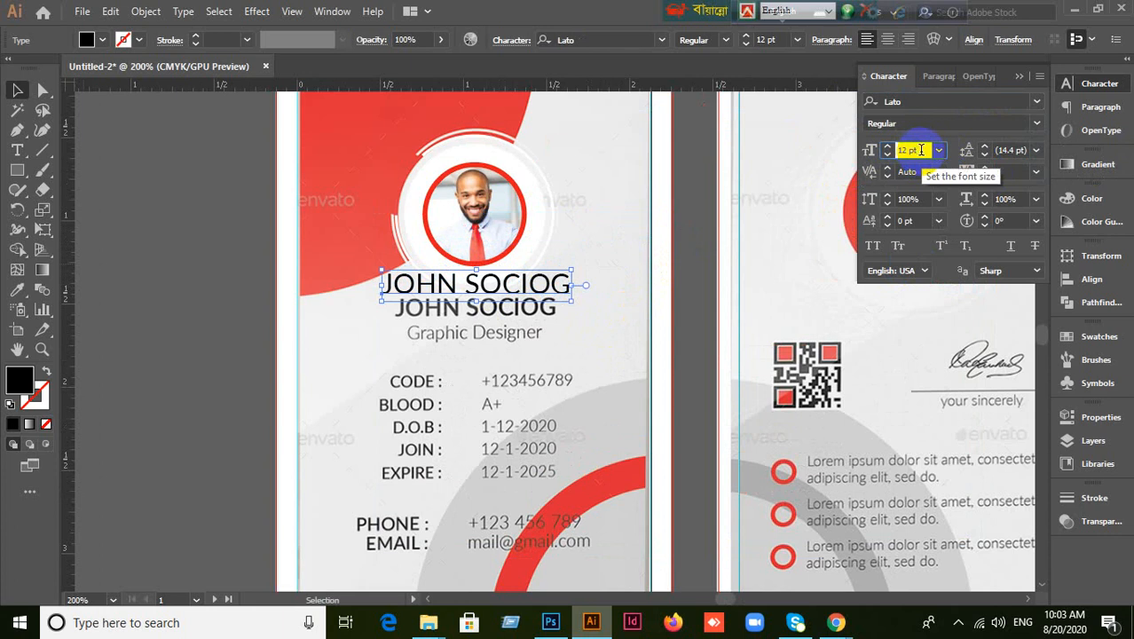
pyautogui.press('Down')
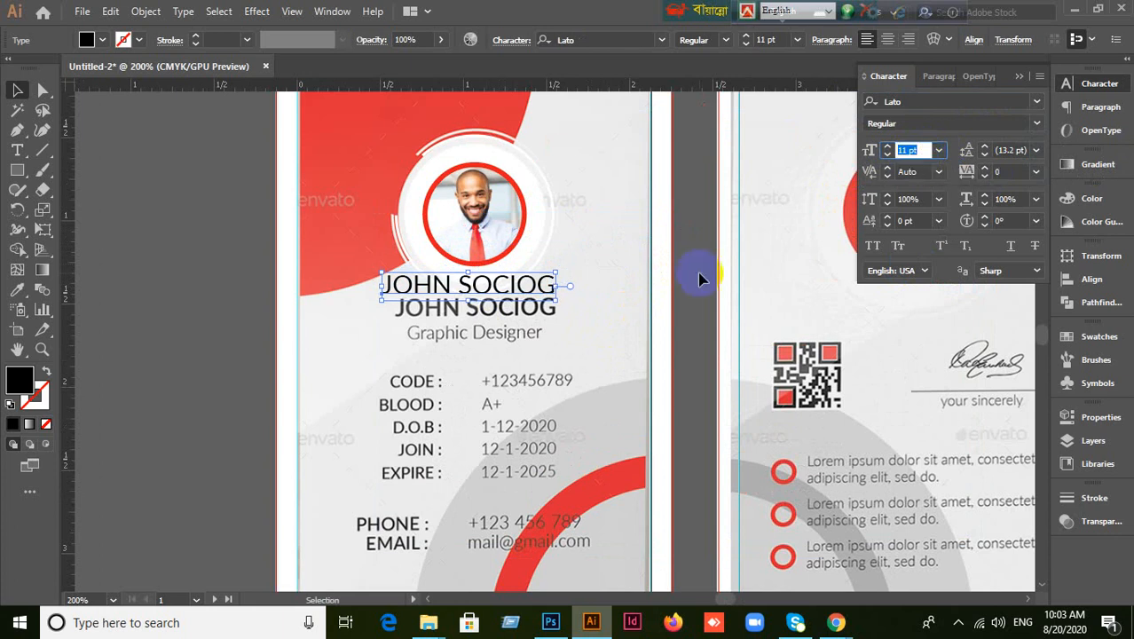
pyautogui.click(1036, 130)
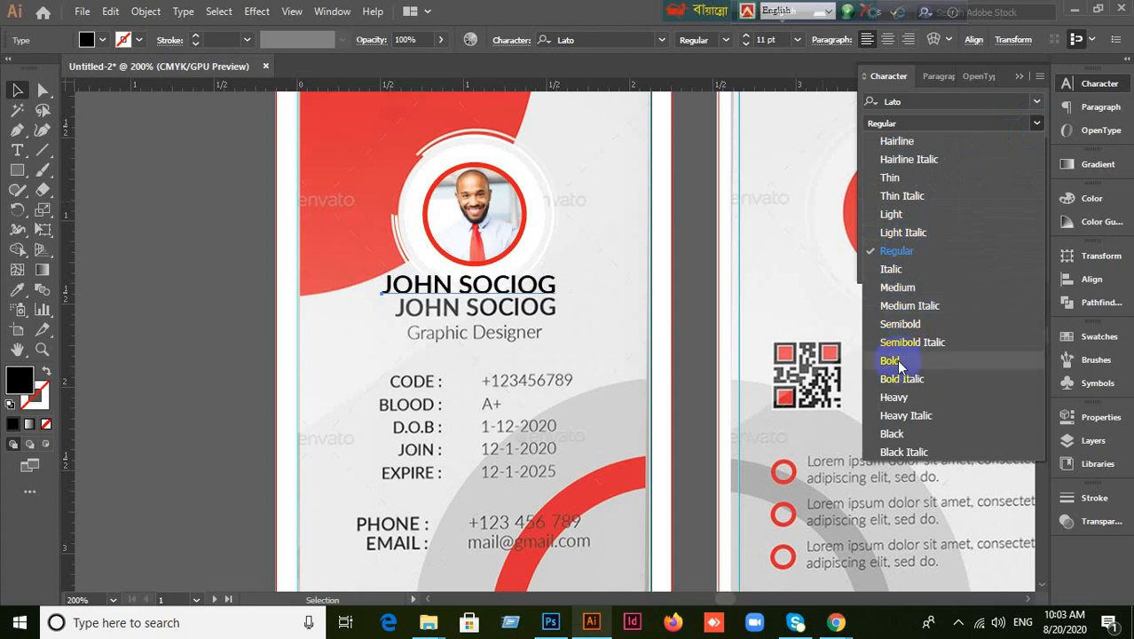
pyautogui.click(899, 324)
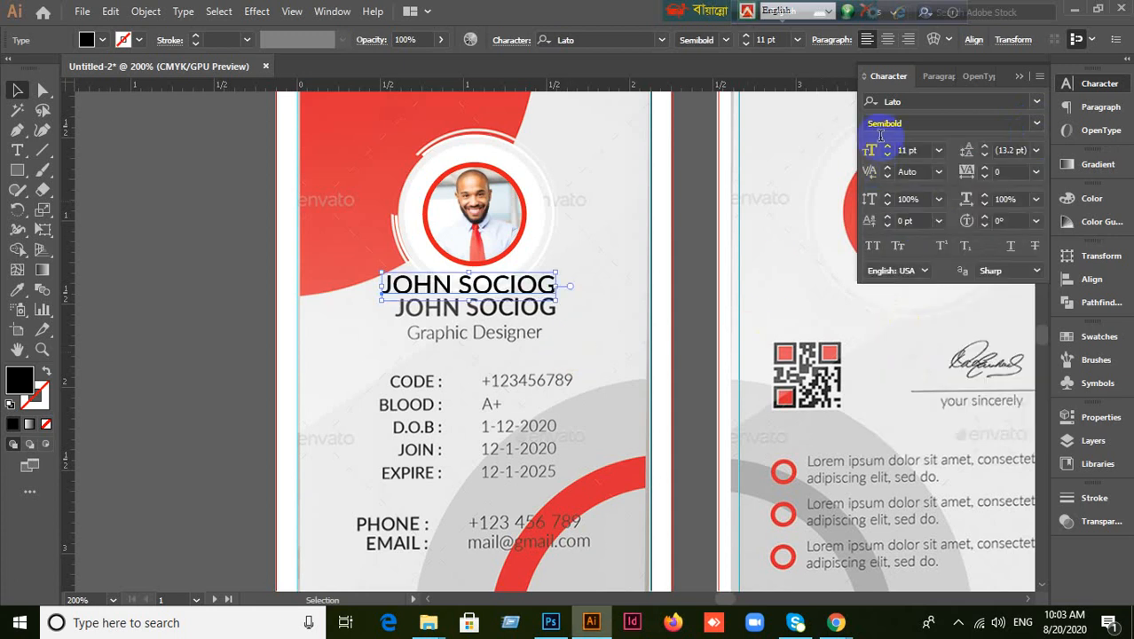
pyautogui.click(924, 149)
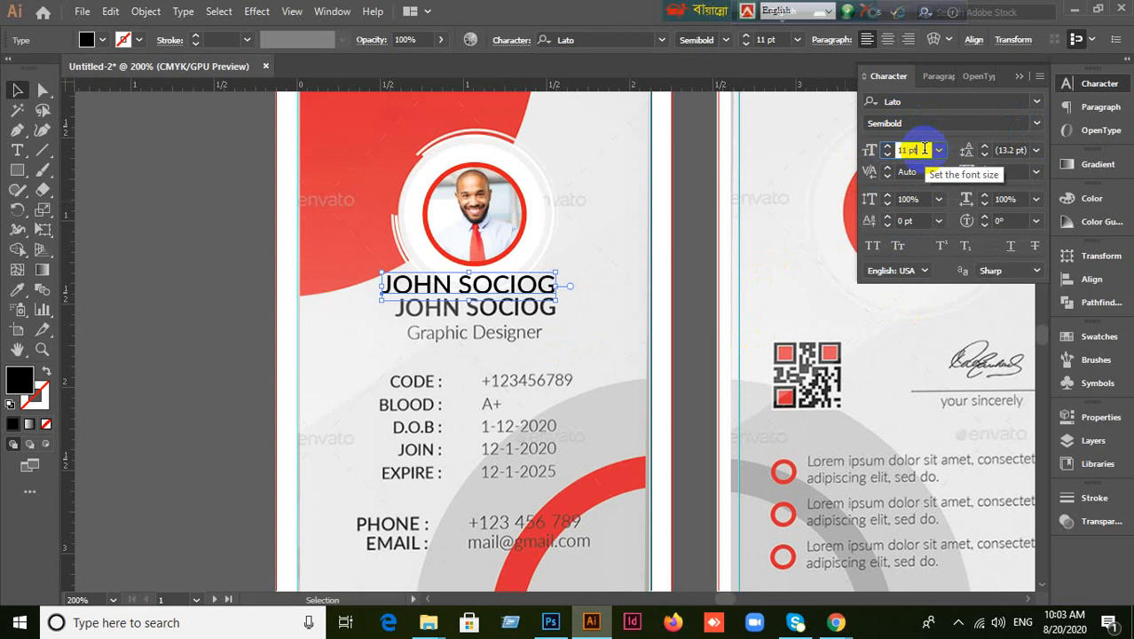
pyautogui.press('Down')
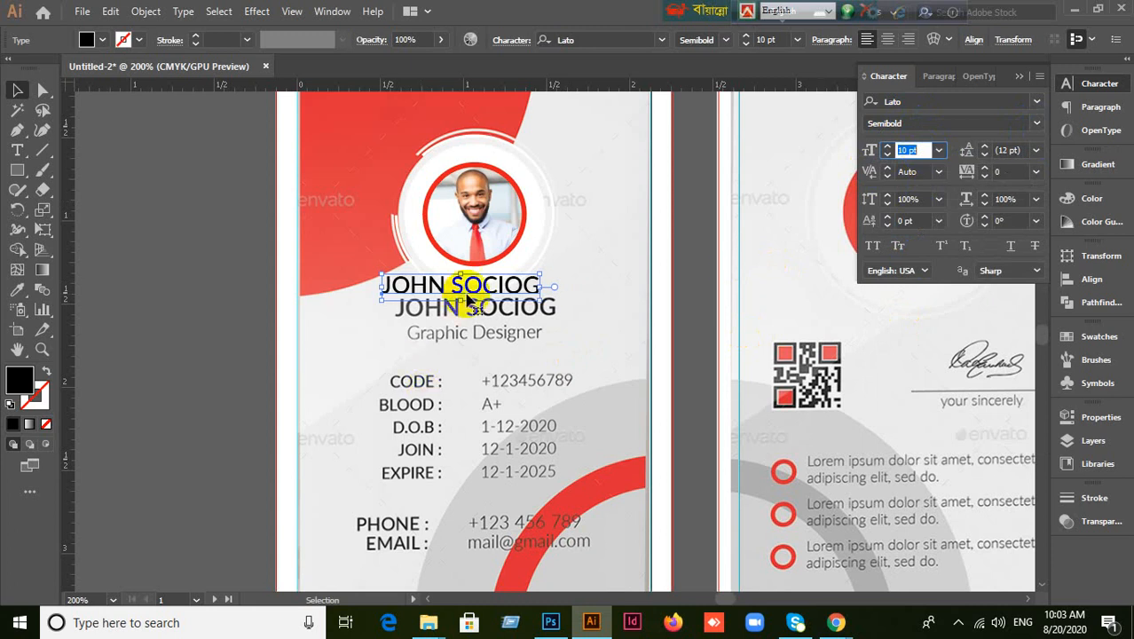
pyautogui.moveTo(461, 296); pyautogui.dragTo(448, 321)
pyautogui.click(182, 389)
pyautogui.click(476, 335)
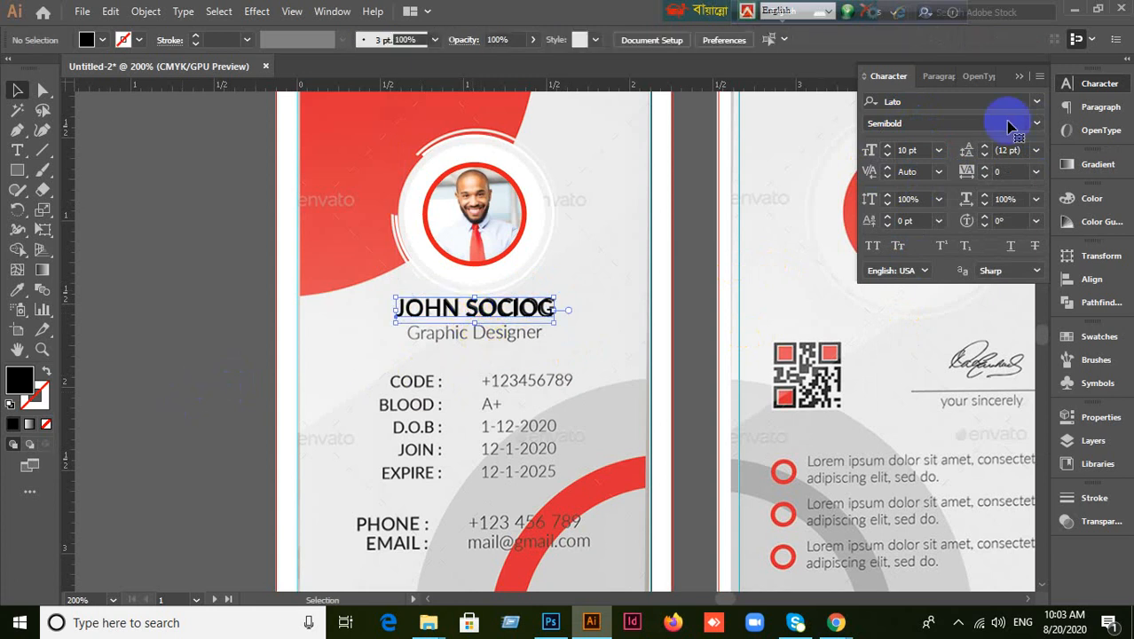
# Fill the name text with black and undo an accidental duplicate of it.
pyautogui.click(1019, 80)
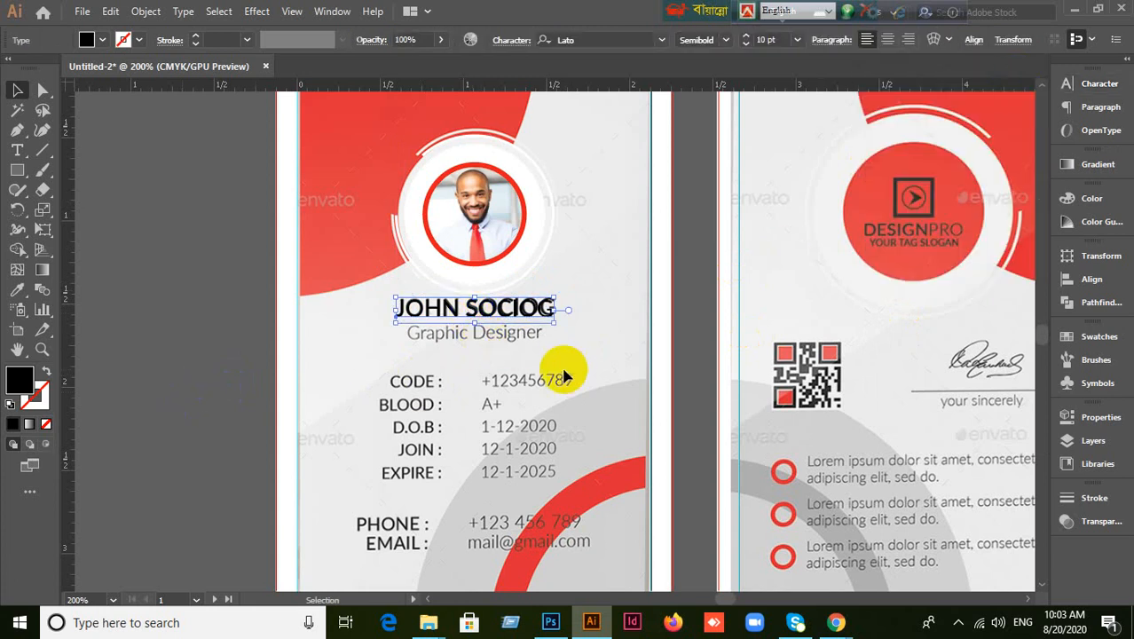
pyautogui.click(7, 382)
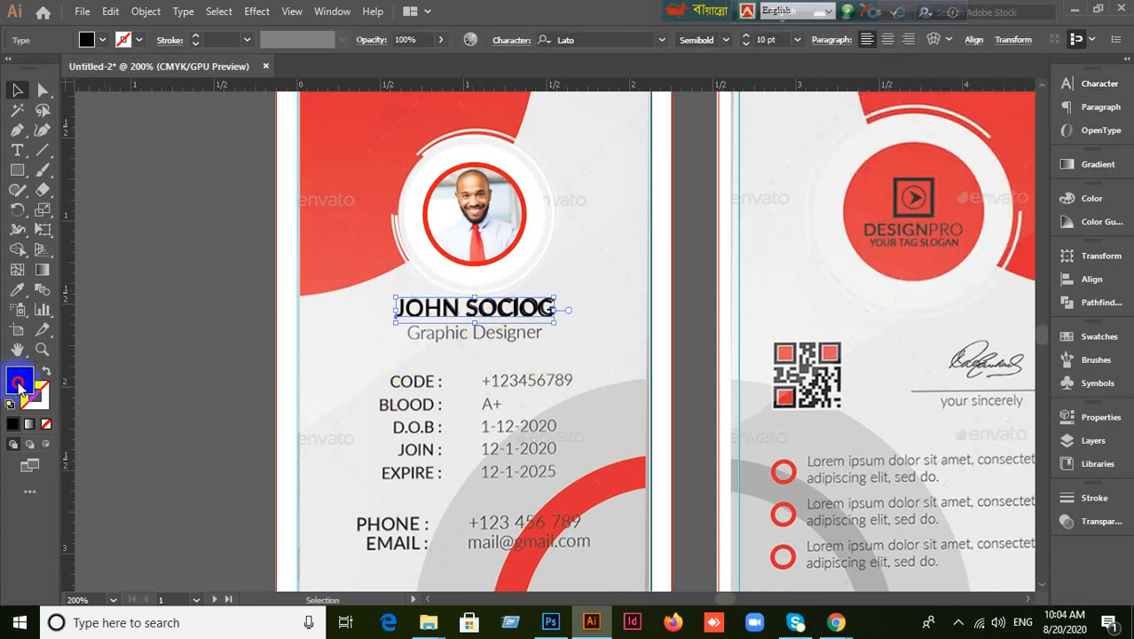
pyautogui.doubleClick(19, 383)
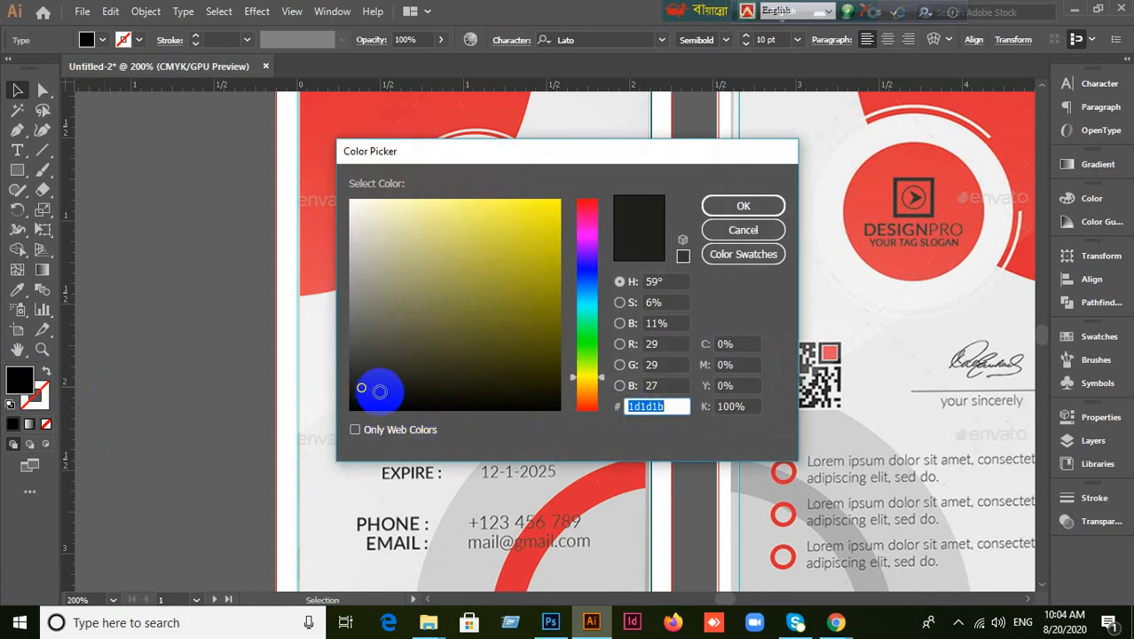
pyautogui.write('3a3a3a')
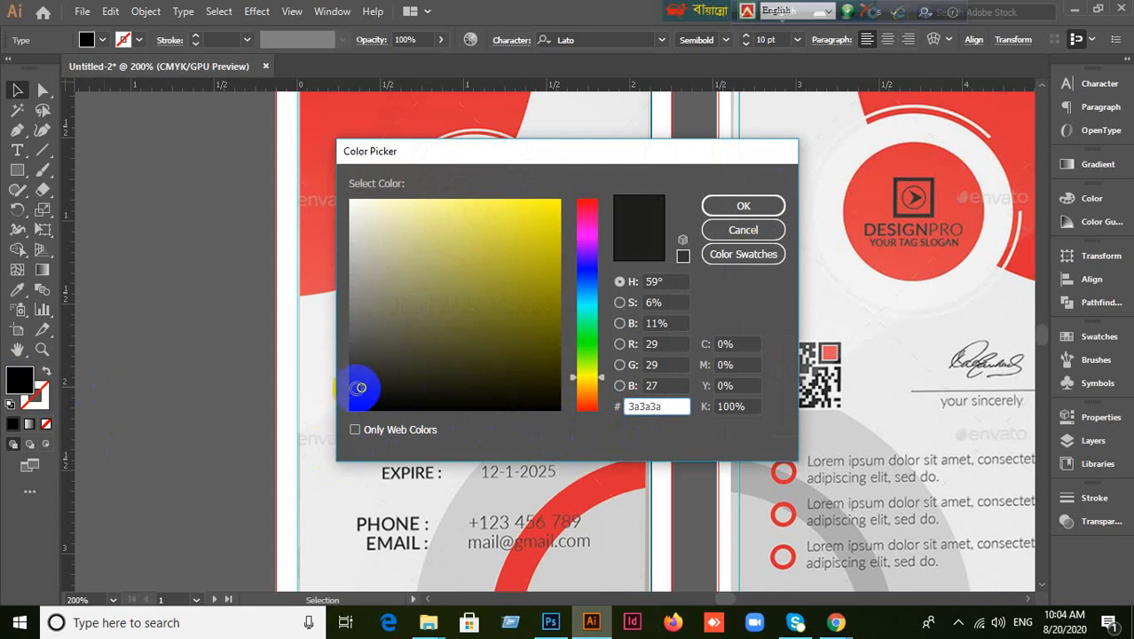
pyautogui.moveTo(360, 388); pyautogui.dragTo(329, 418)
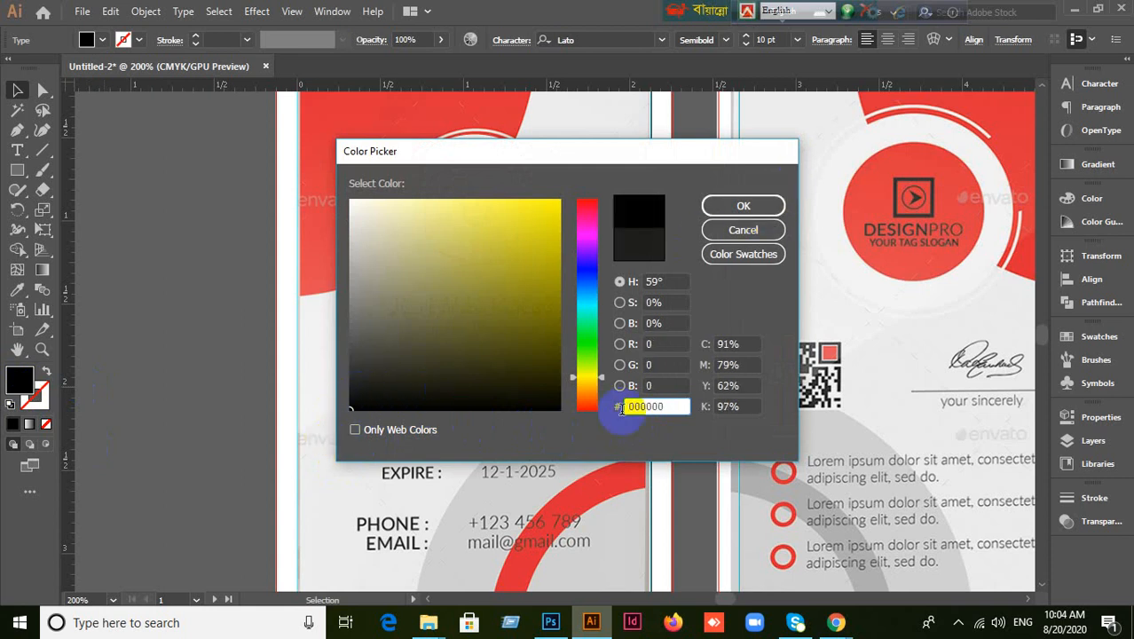
pyautogui.click(752, 210)
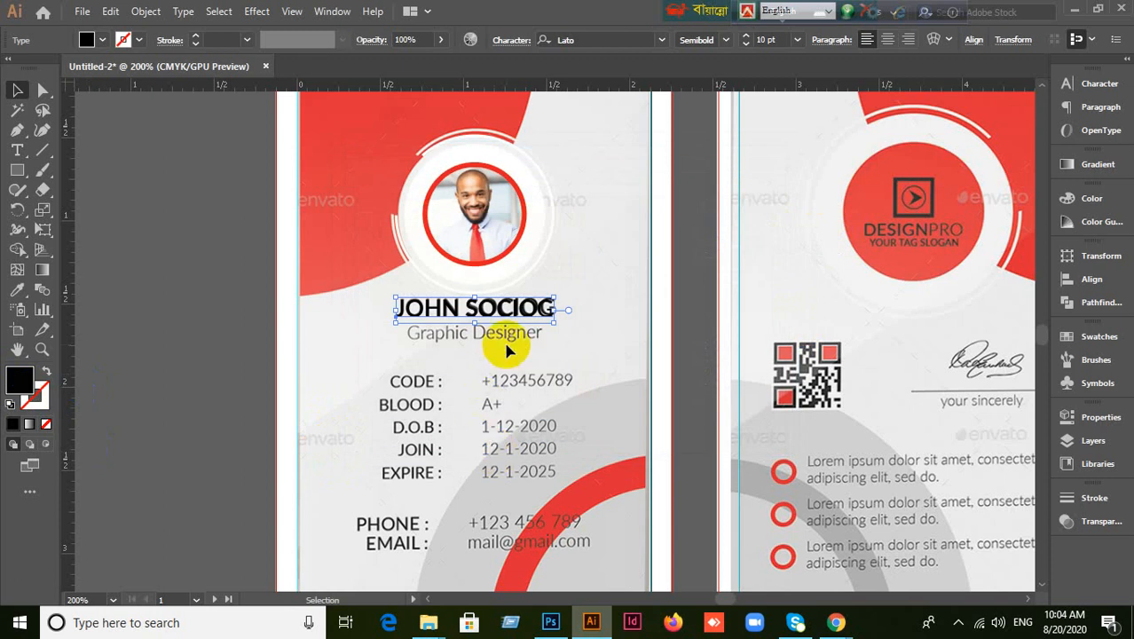
pyautogui.moveTo(514, 321); pyautogui.dragTo(592, 277)
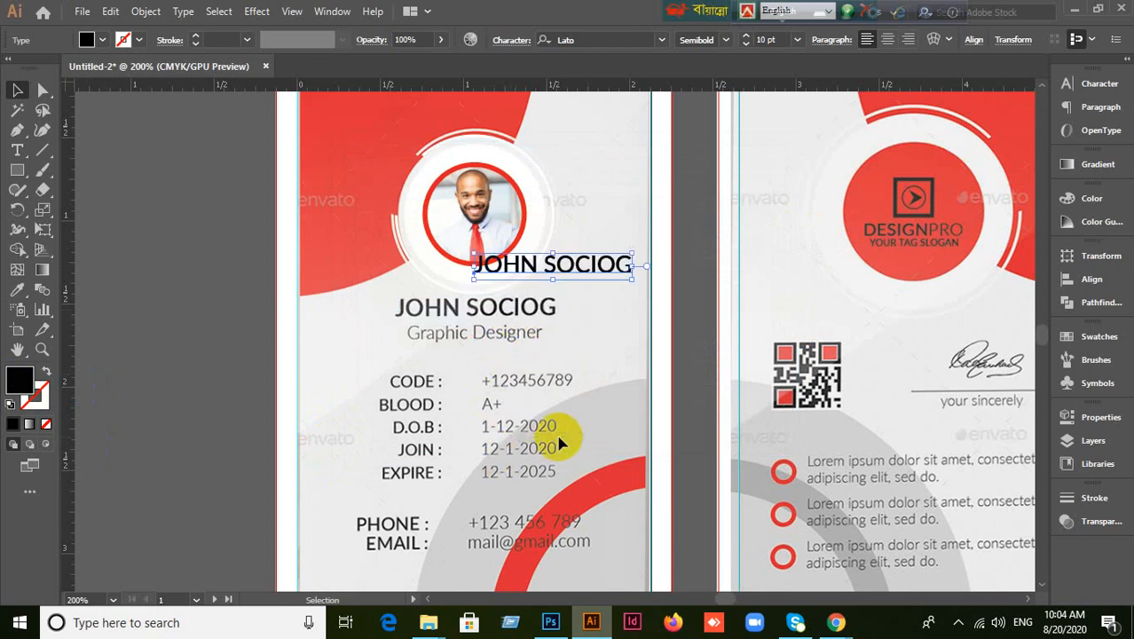
pyautogui.hotkey('ctrl', 'shift', 'a')
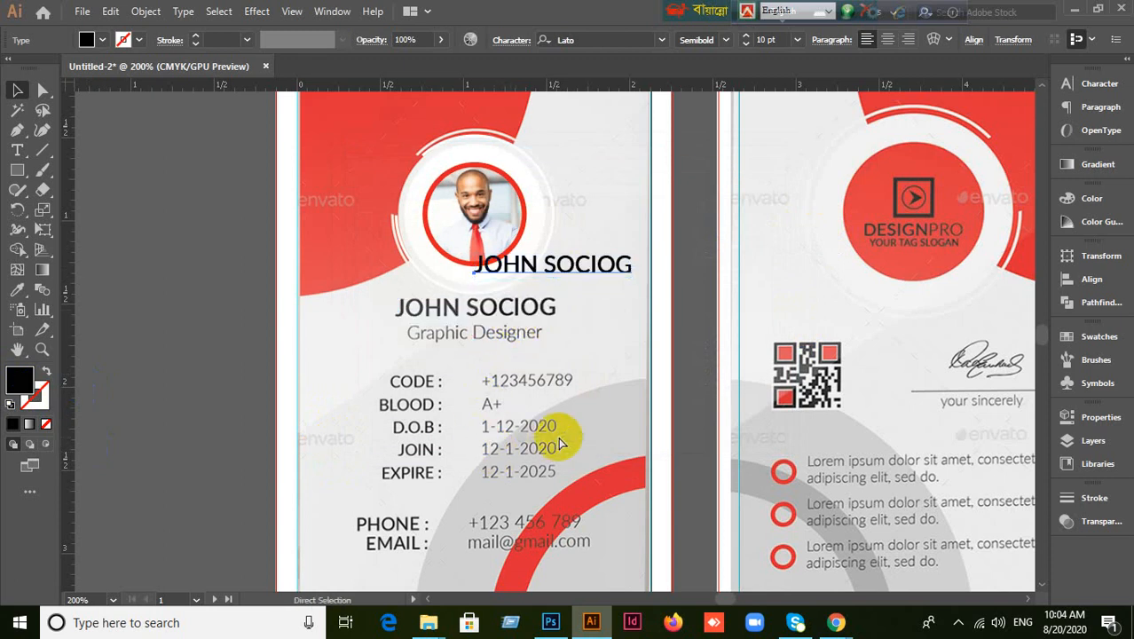
pyautogui.hotkey('ctrl', 'z')
# Change the name fill to grey 3a3a3a, remove the extra copy, then settle on 2a2a2a.
pyautogui.doubleClick(19, 380)
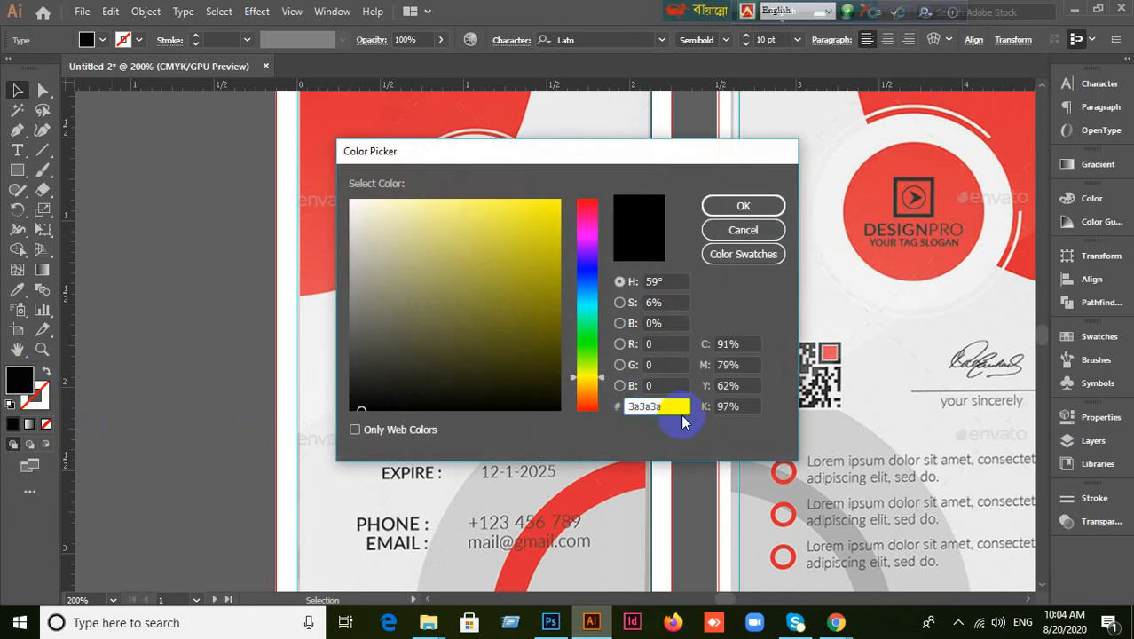
pyautogui.click(720, 210)
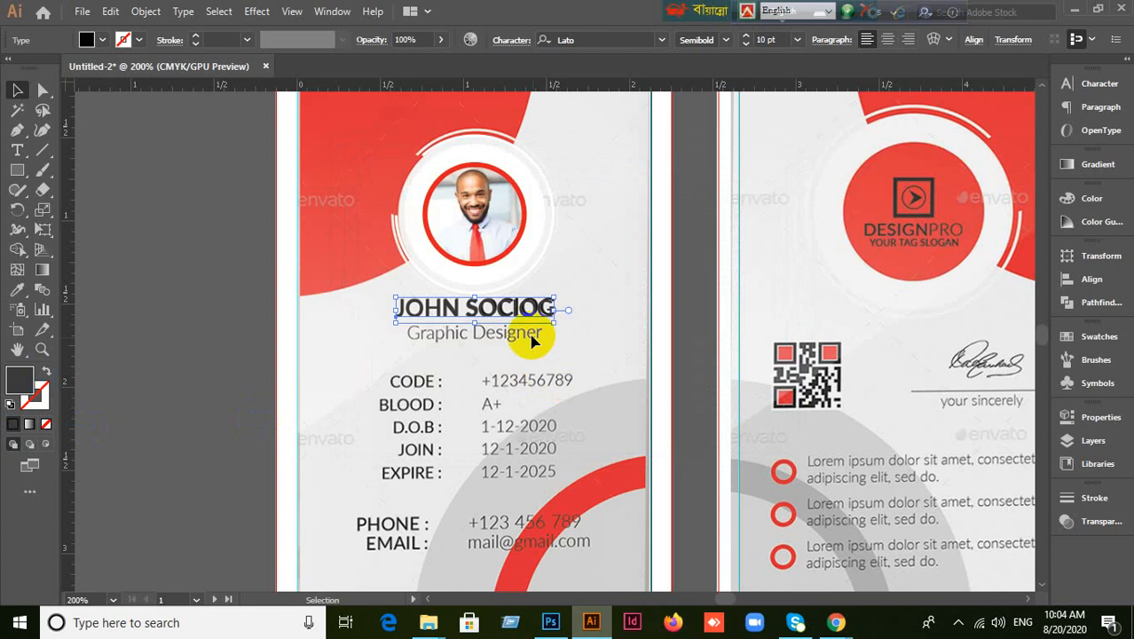
pyautogui.moveTo(544, 309); pyautogui.dragTo(621, 260)
pyautogui.click(612, 354)
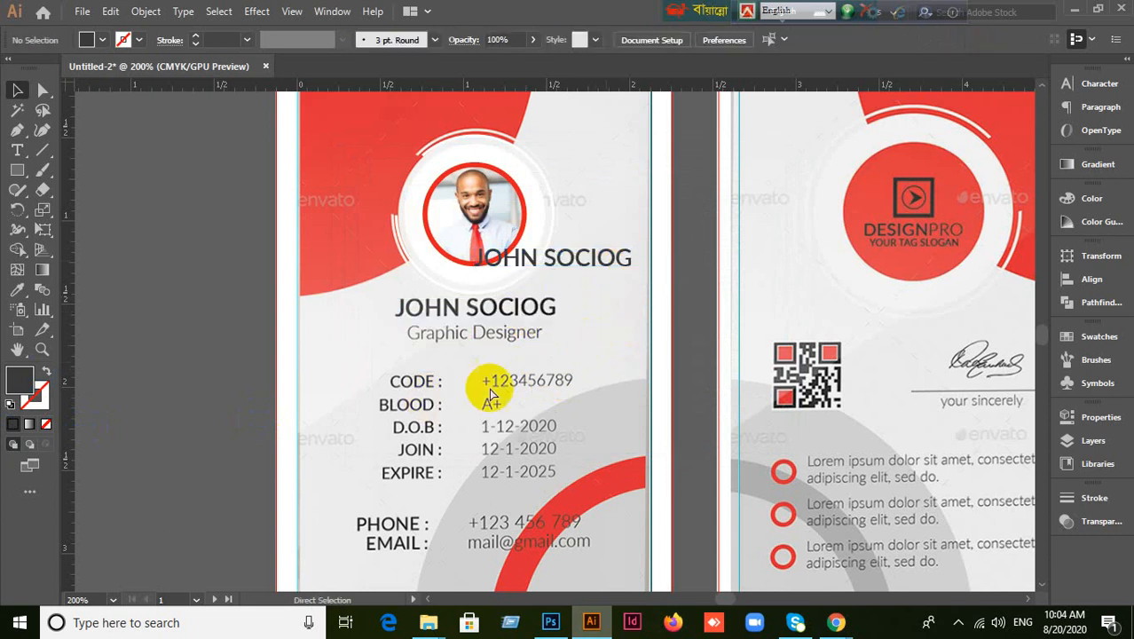
pyautogui.hotkey('ctrl', 'z')
pyautogui.doubleClick(25, 387)
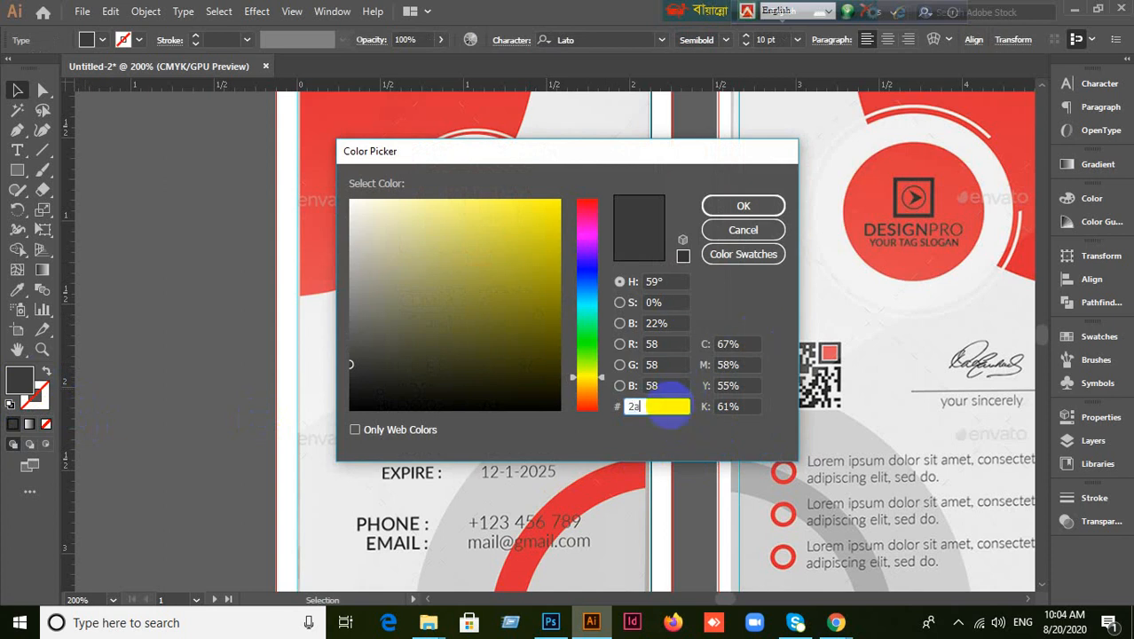
pyautogui.write('2a2a2a')
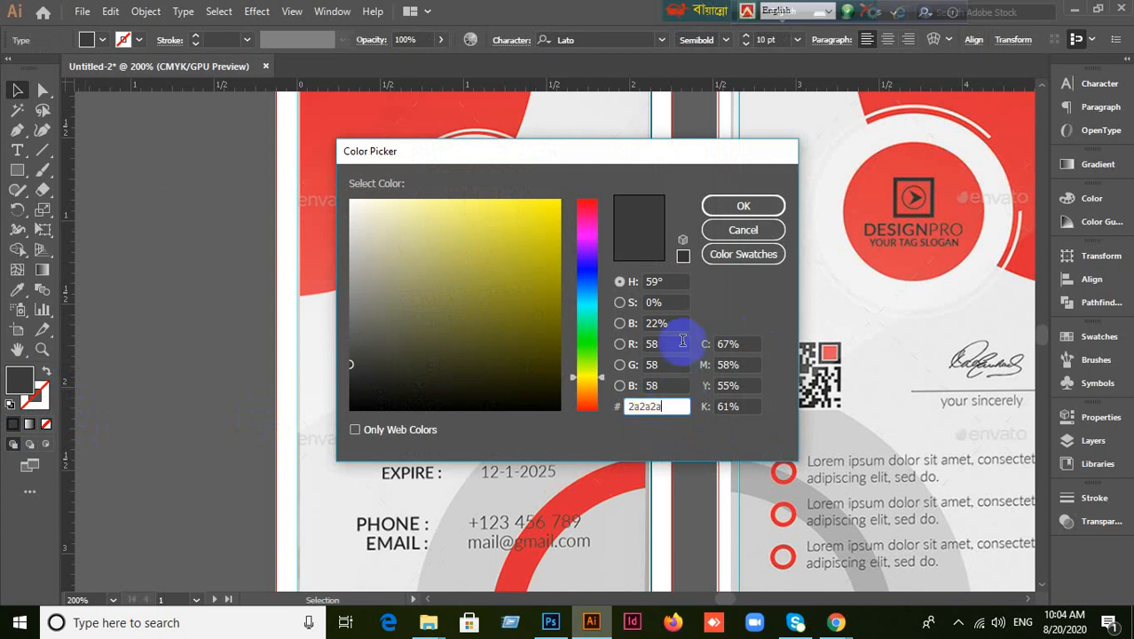
pyautogui.click(743, 205)
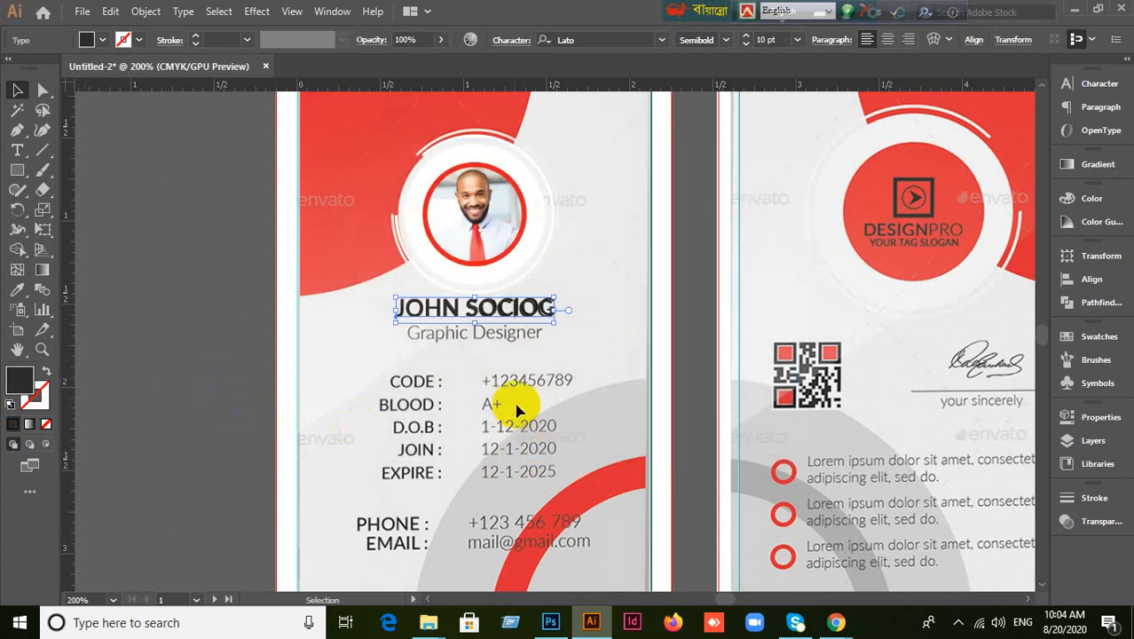
# Alt-drag a copy of the name line below the original.
pyautogui.moveTo(516, 399); pyautogui.dragTo(527, 315)
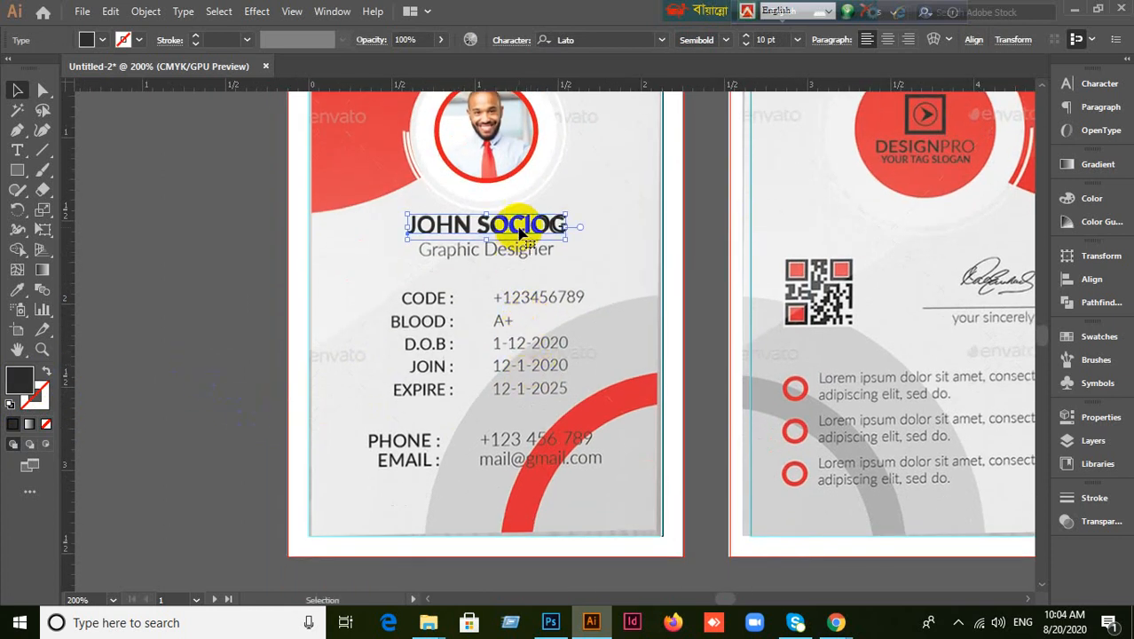
pyautogui.moveTo(517, 233); pyautogui.dragTo(508, 257)
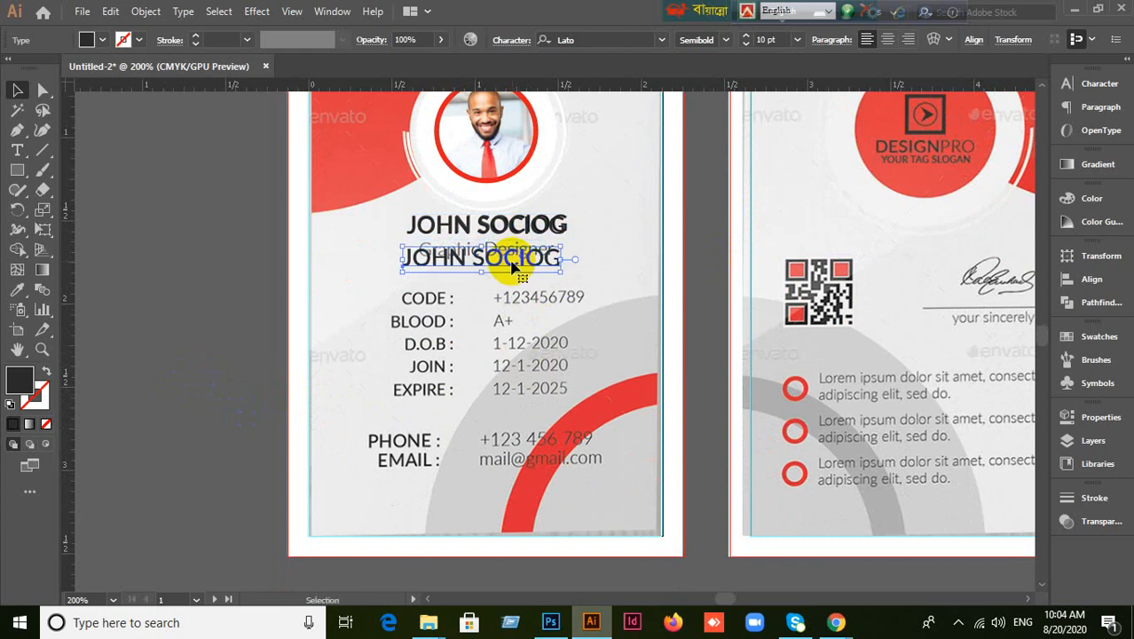
pyautogui.doubleClick(455, 257)
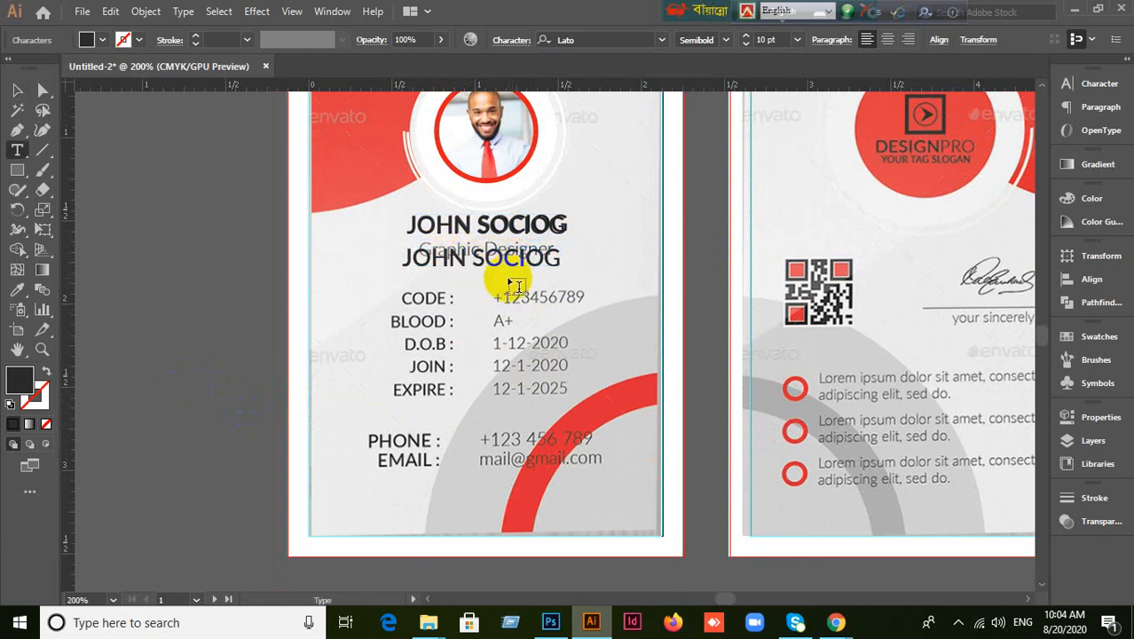
pyautogui.doubleClick(489, 264)
pyautogui.click(415, 256)
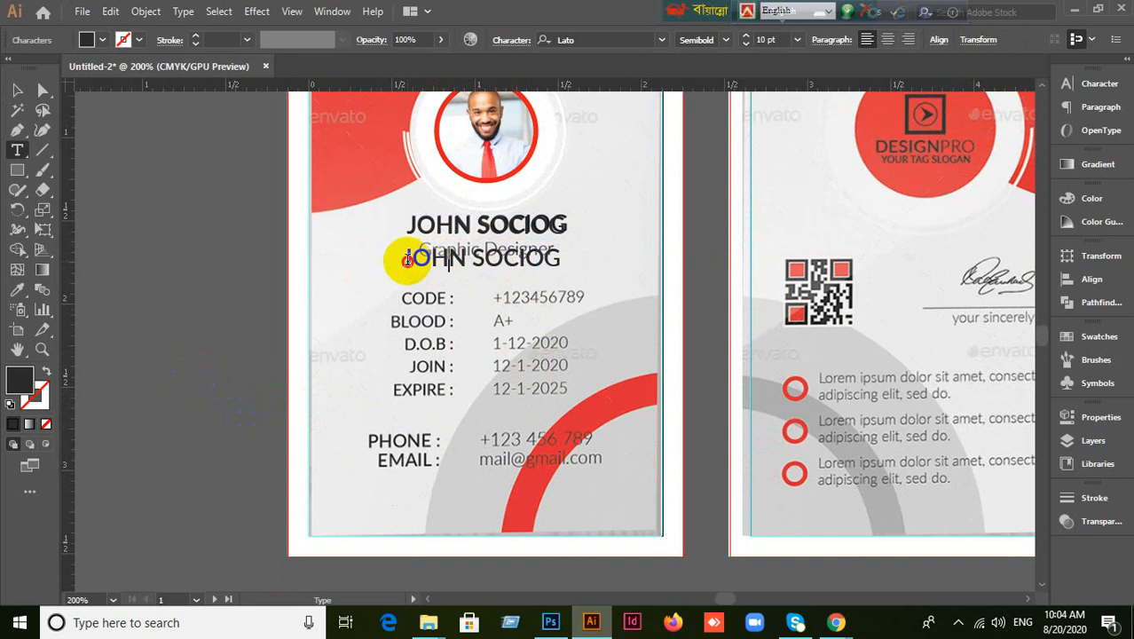
pyautogui.moveTo(407, 259); pyautogui.dragTo(543, 260)
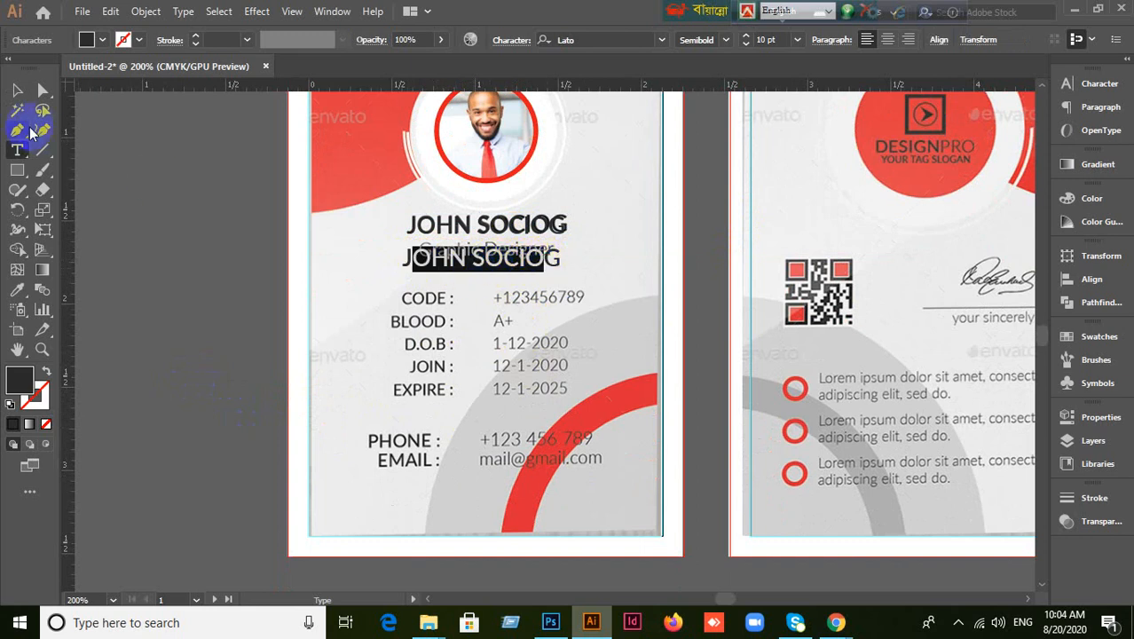
pyautogui.click(16, 89)
pyautogui.moveTo(437, 264); pyautogui.dragTo(468, 298)
# Retype the copy as 'Graphic Designer' and move it up under the name.
pyautogui.doubleClick(461, 294)
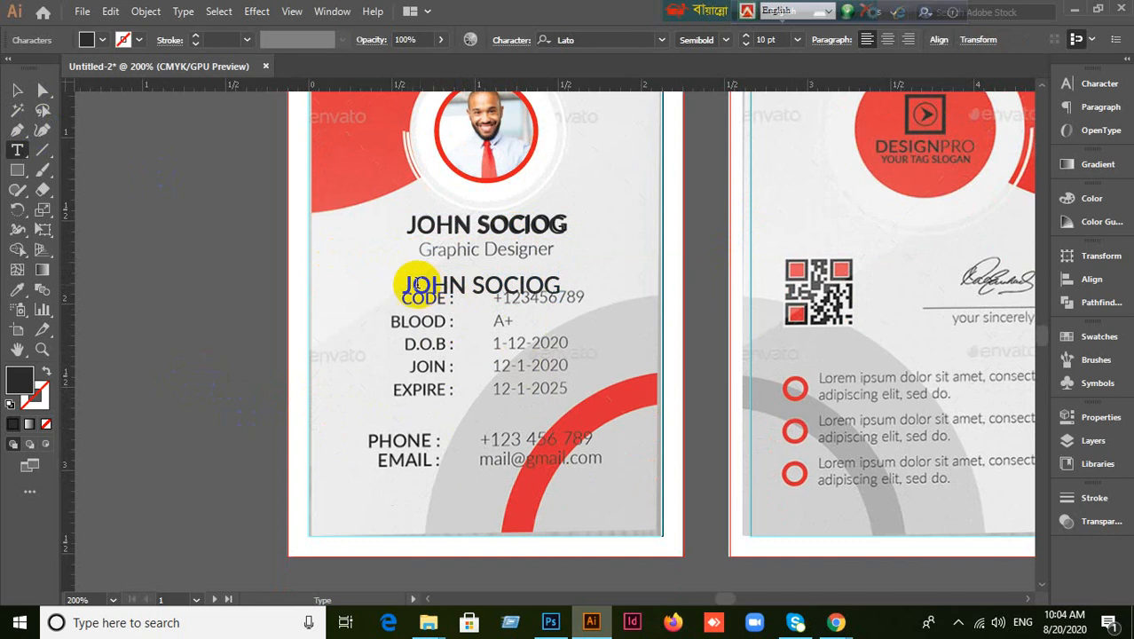
pyautogui.moveTo(404, 284); pyautogui.dragTo(560, 284)
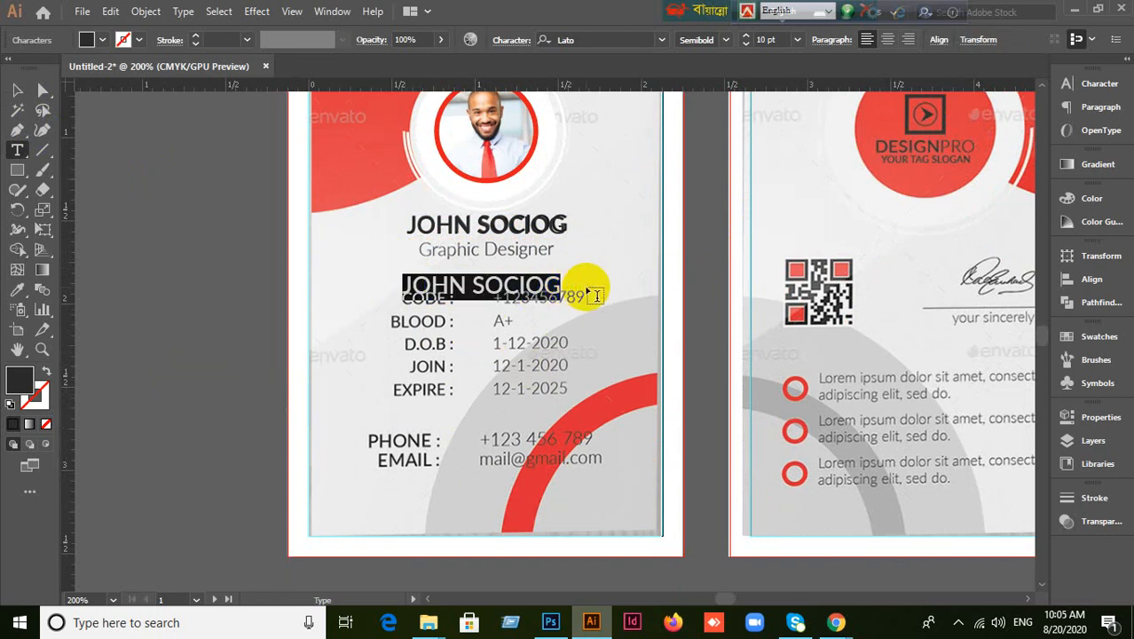
pyautogui.write('G')
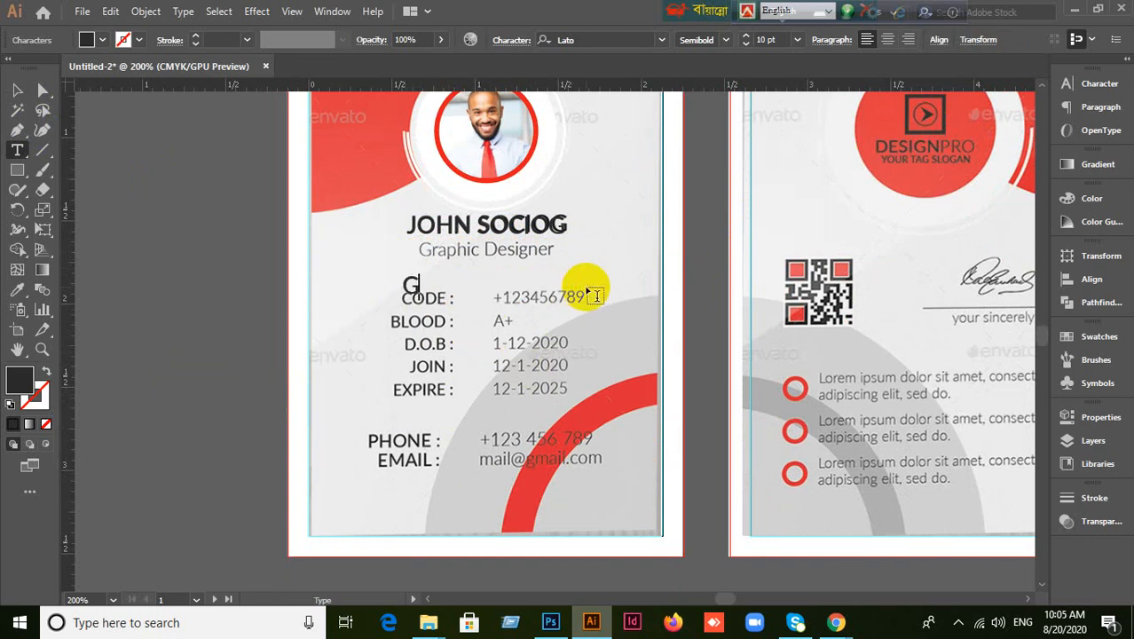
pyautogui.write('raphic')
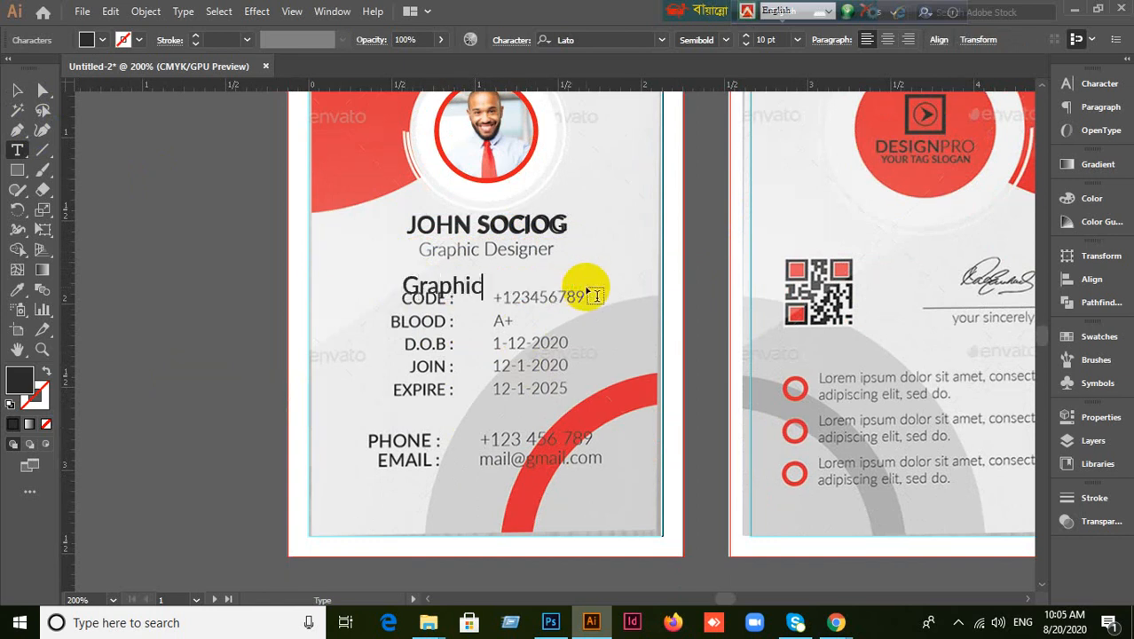
pyautogui.write(' Designer')
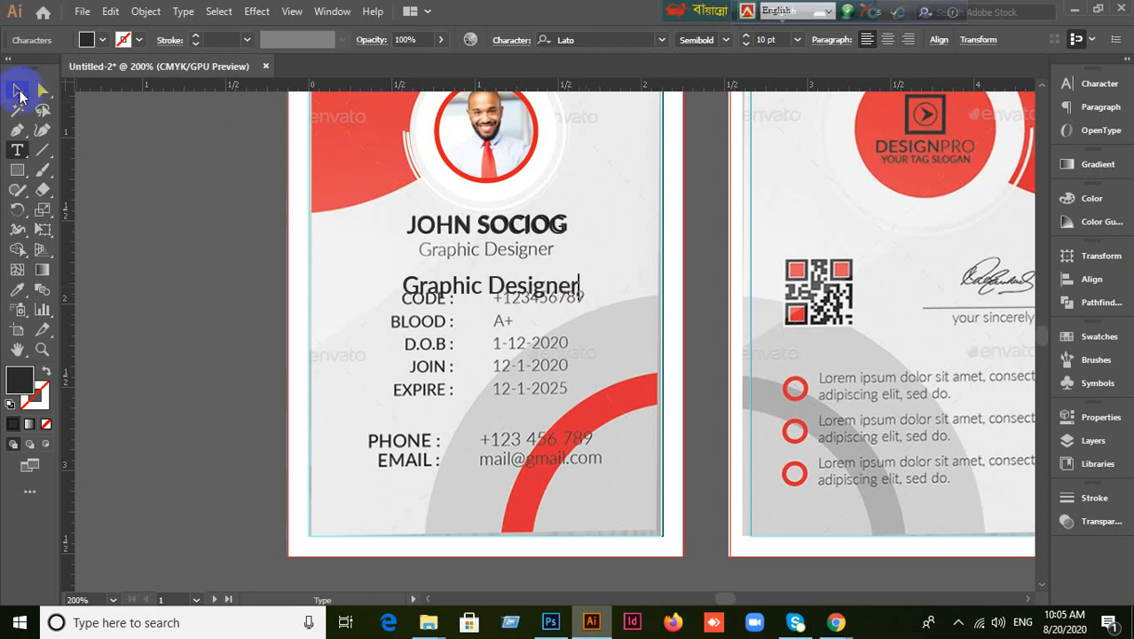
pyautogui.click(17, 90)
pyautogui.moveTo(460, 290); pyautogui.dragTo(475, 254)
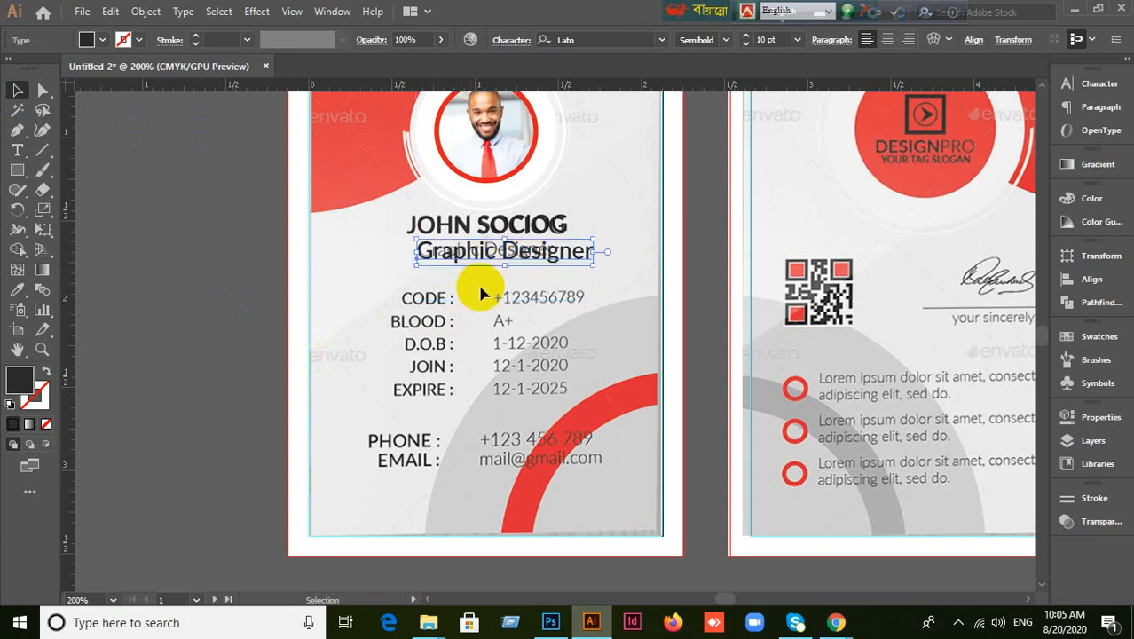
# Center-align both the Graphic Designer title and the name text.
pyautogui.click(1105, 84)
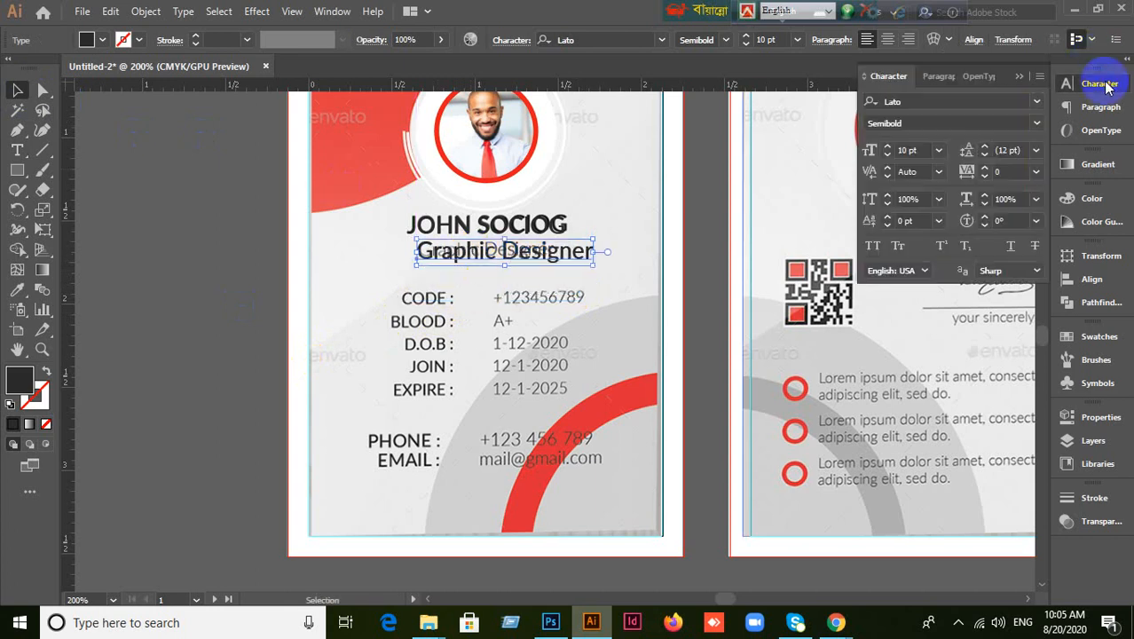
pyautogui.click(930, 77)
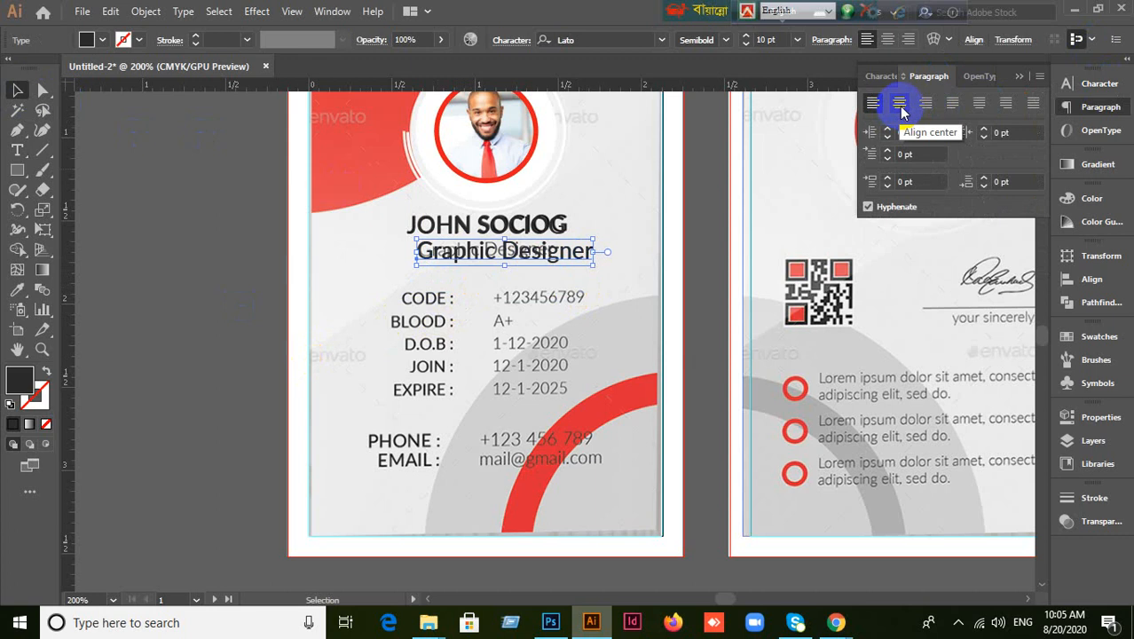
pyautogui.click(900, 105)
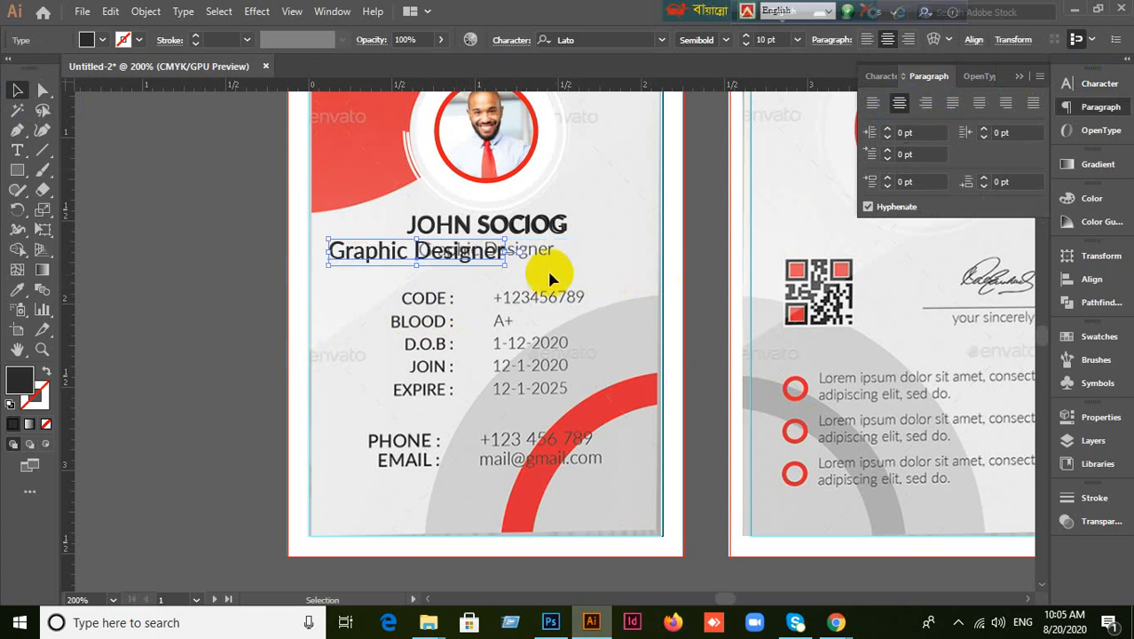
pyautogui.click(559, 229)
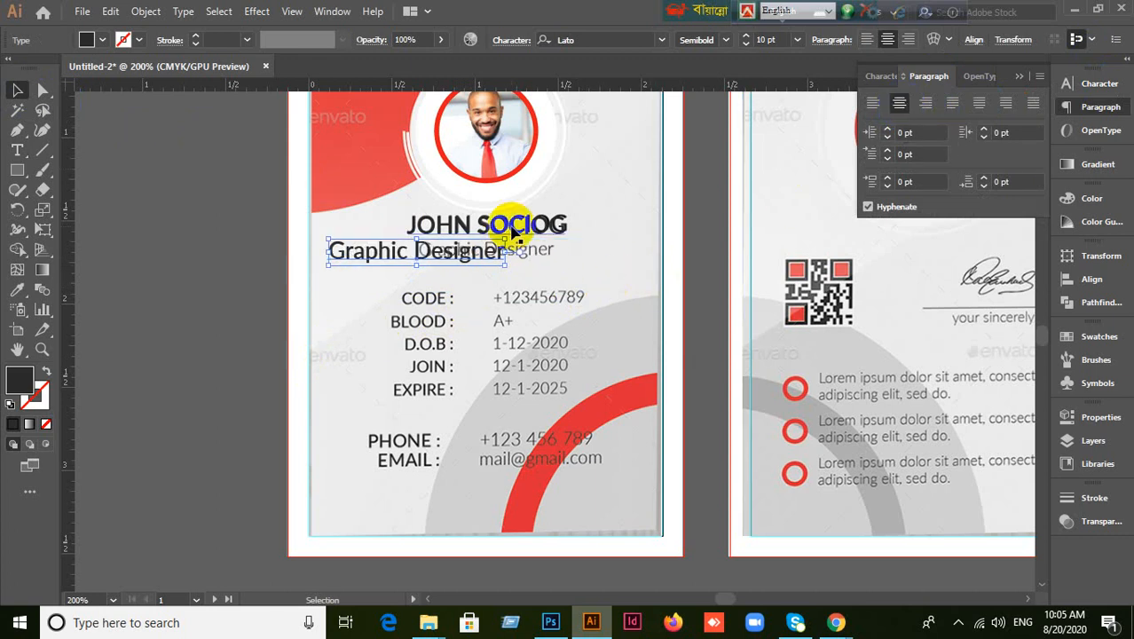
pyautogui.click(899, 105)
pyautogui.click(471, 260)
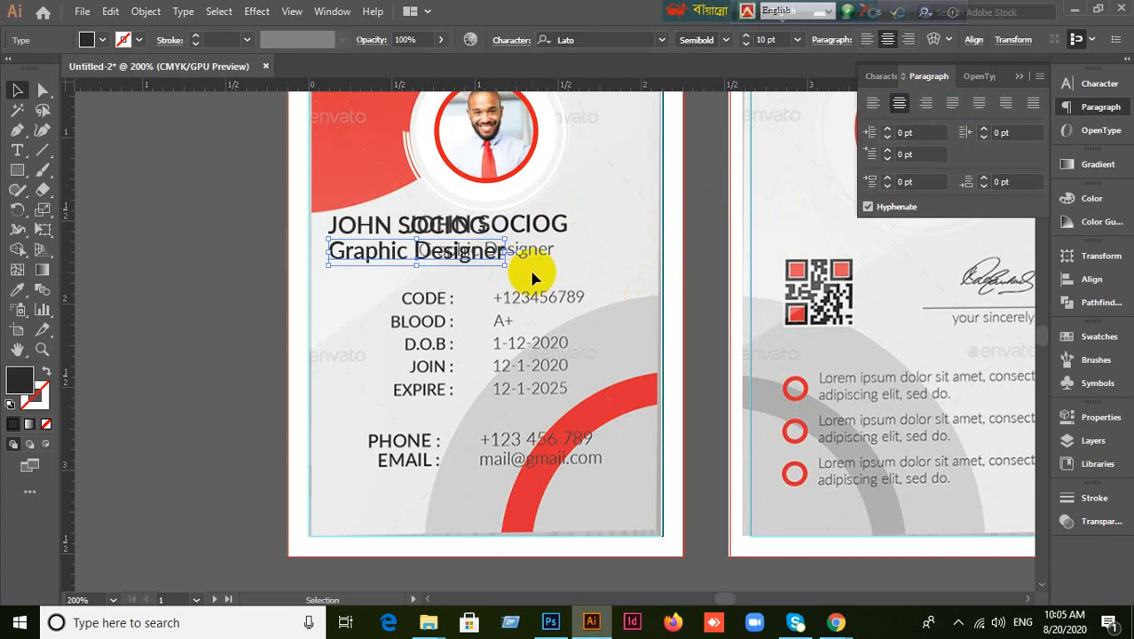
# Reduce Graphic Designer to 7 pt and position it beneath the name.
pyautogui.click(879, 78)
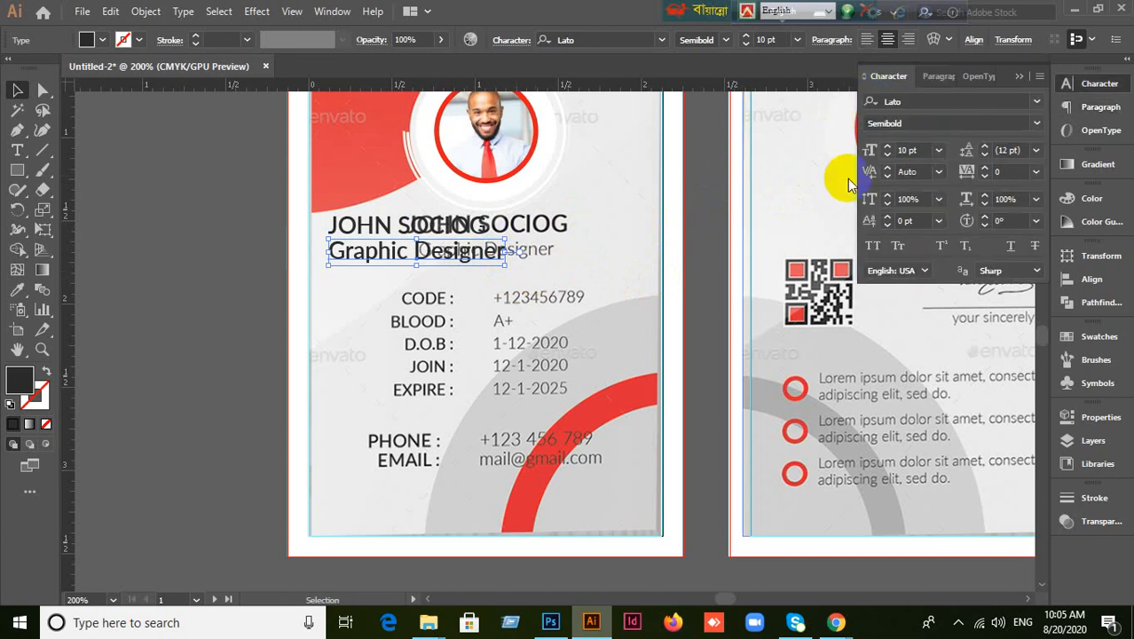
pyautogui.click(914, 150)
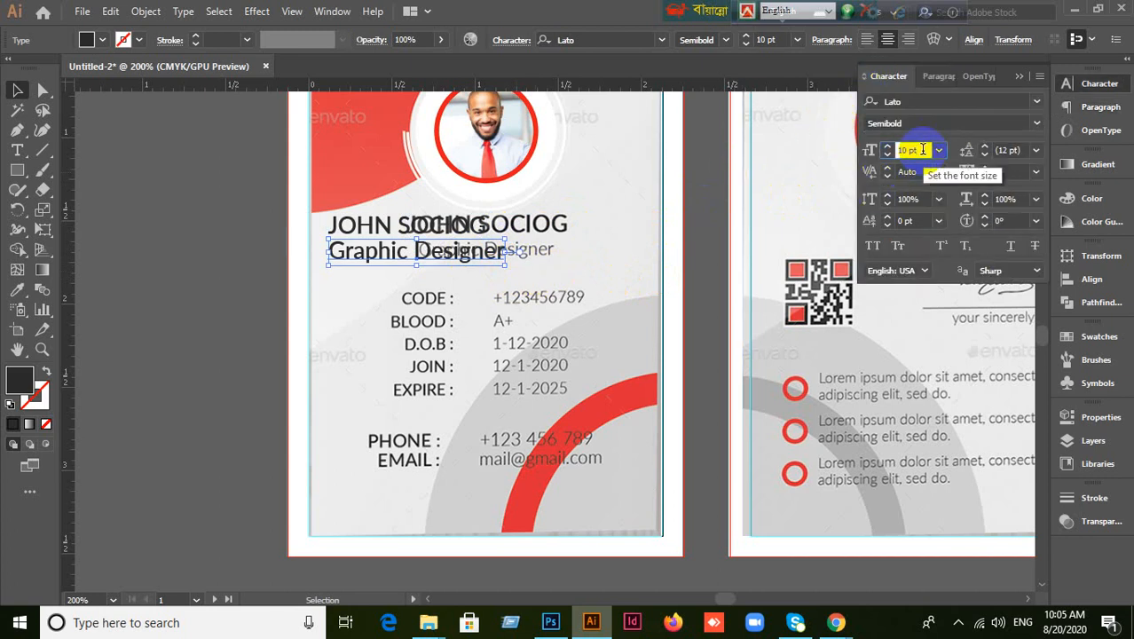
pyautogui.press('Down')
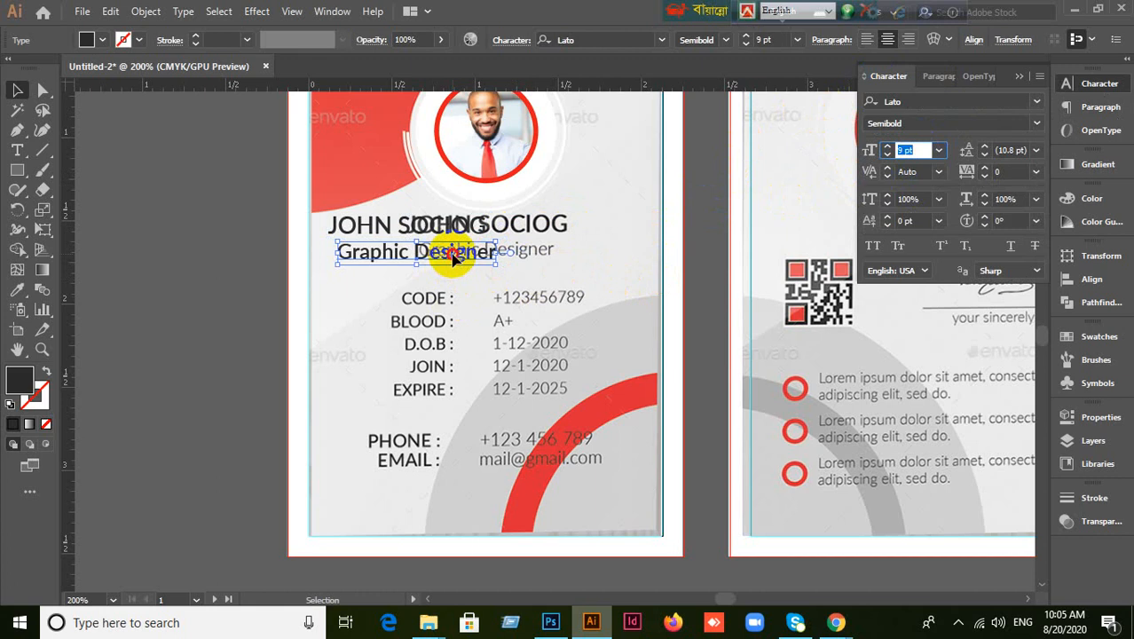
pyautogui.moveTo(456, 256); pyautogui.dragTo(529, 253)
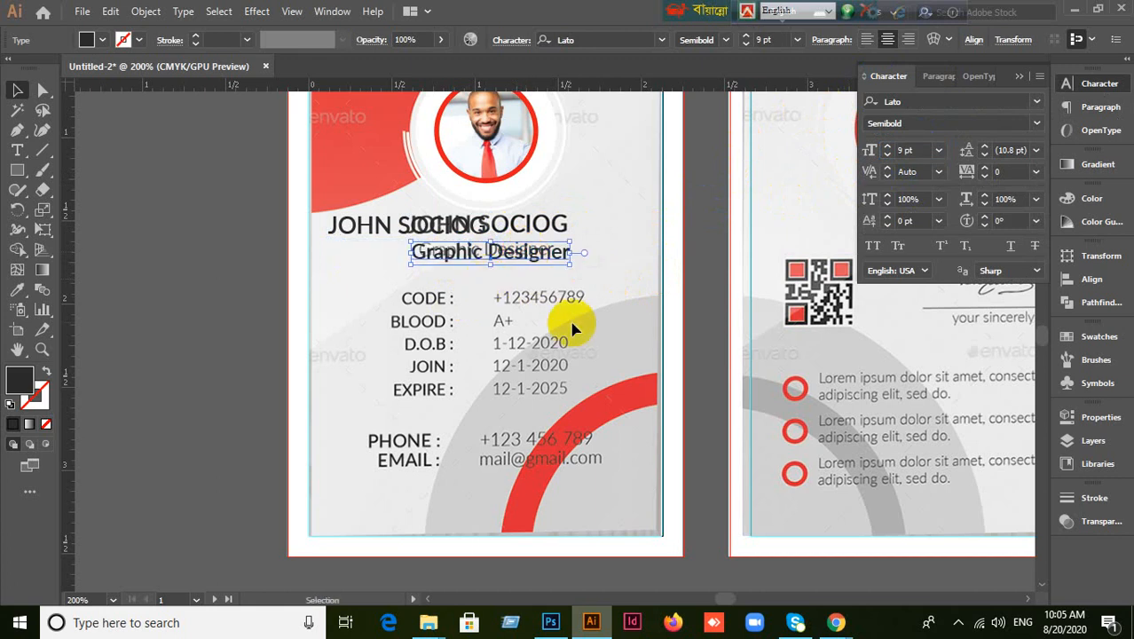
pyautogui.click(914, 150)
pyautogui.press('Down')
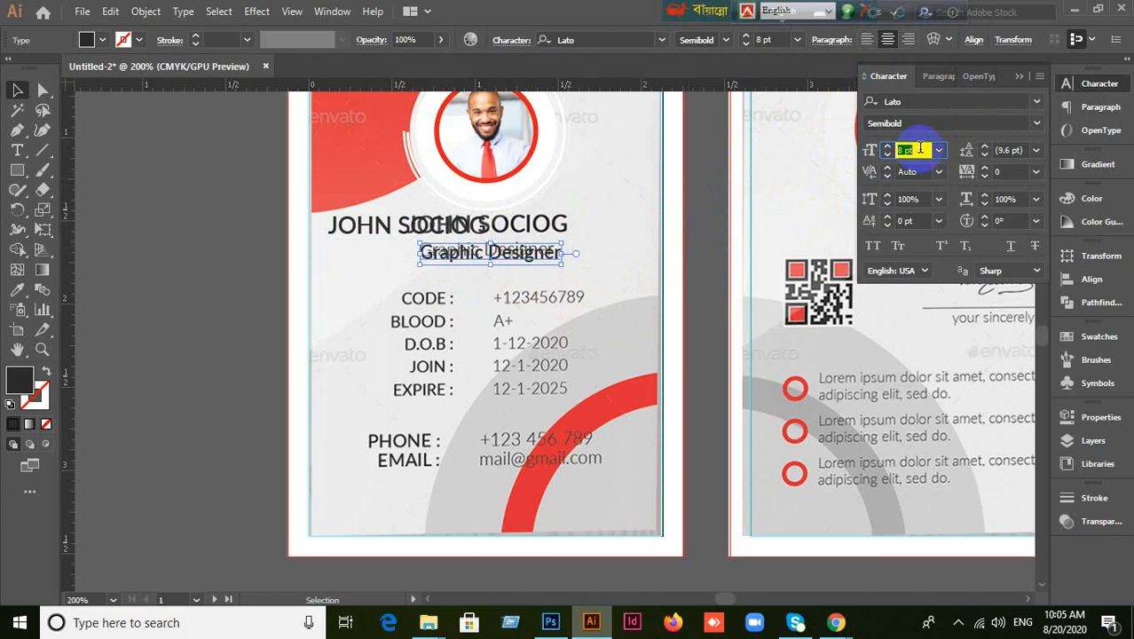
pyautogui.press('Down')
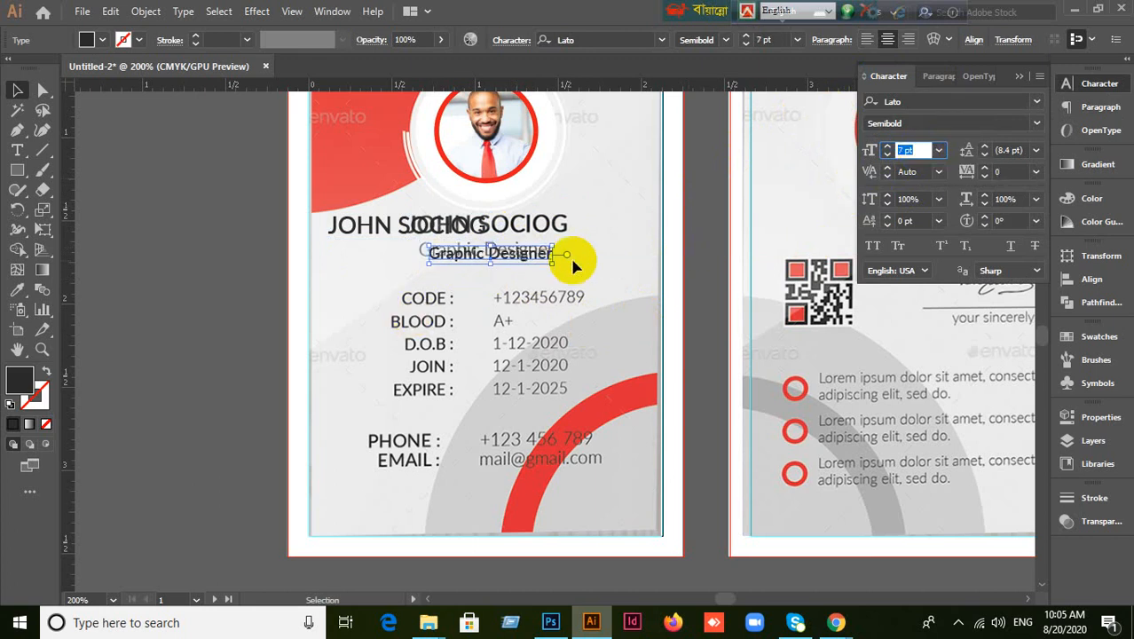
pyautogui.click(509, 269)
pyautogui.moveTo(492, 255); pyautogui.dragTo(482, 253)
pyautogui.scroll(3, 517, 304)
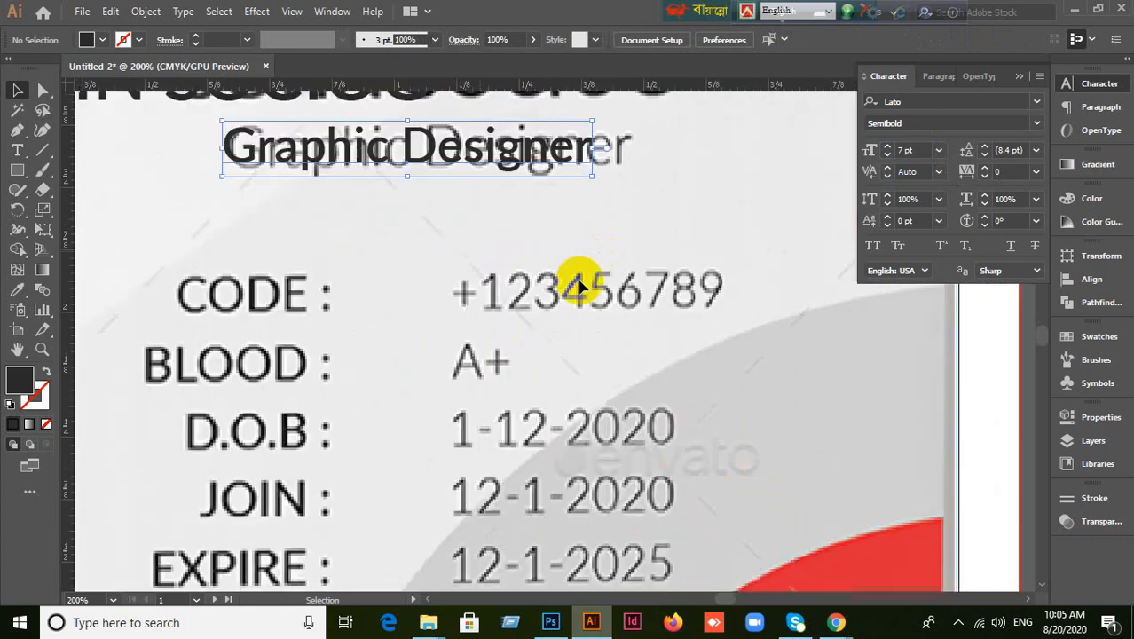
pyautogui.click(923, 153)
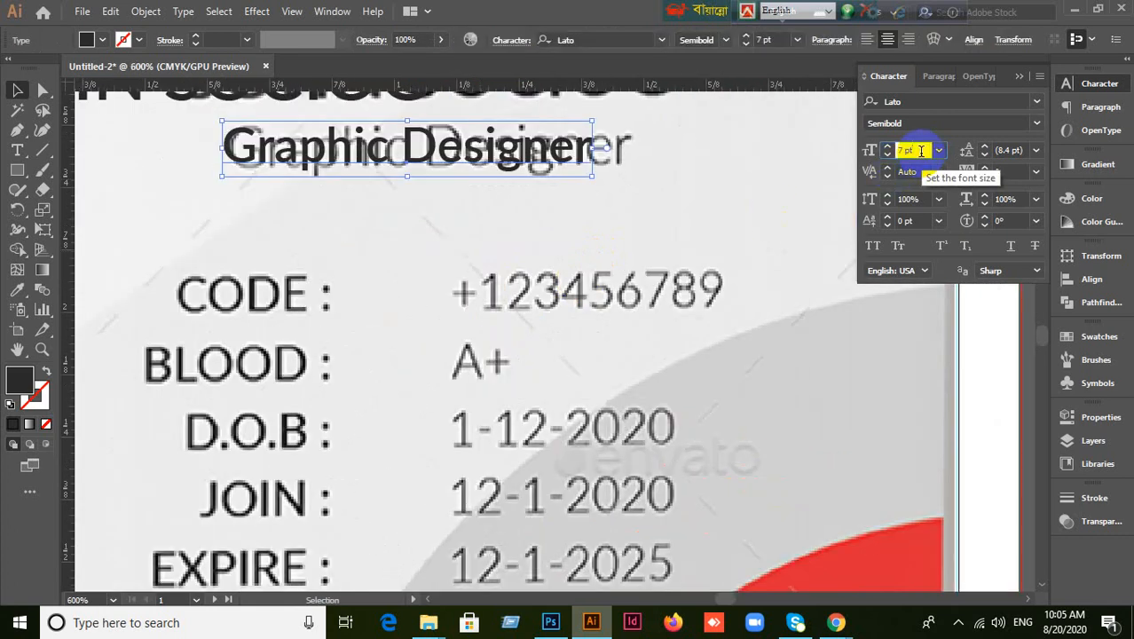
pyautogui.press('Up')
pyautogui.moveTo(374, 164); pyautogui.dragTo(456, 149)
pyautogui.scroll(-1, 468, 216)
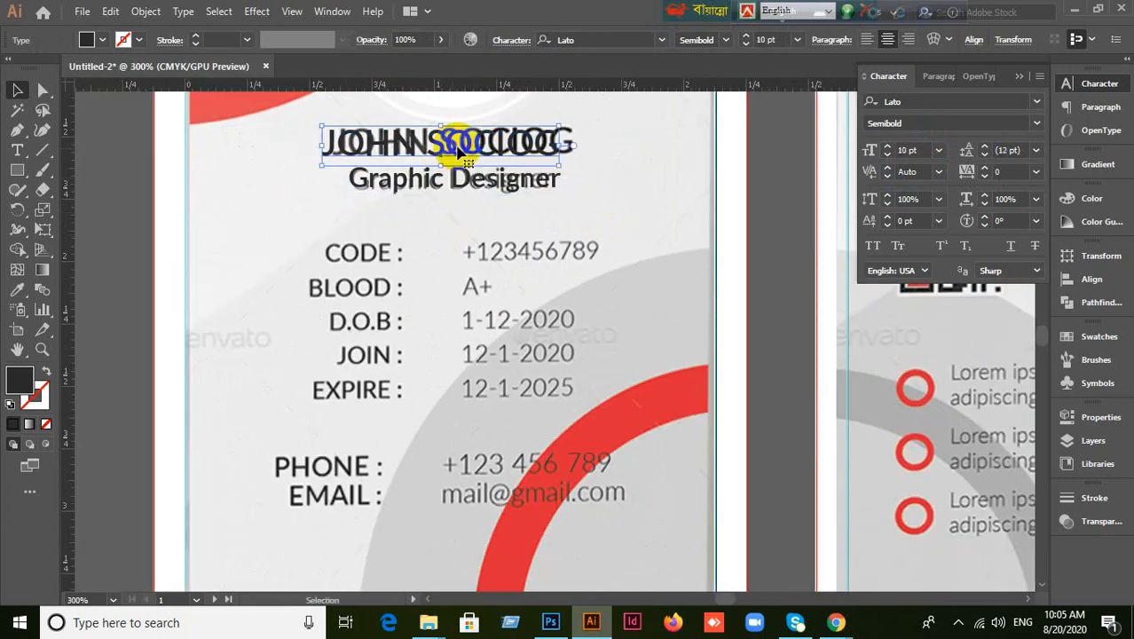
pyautogui.click(929, 76)
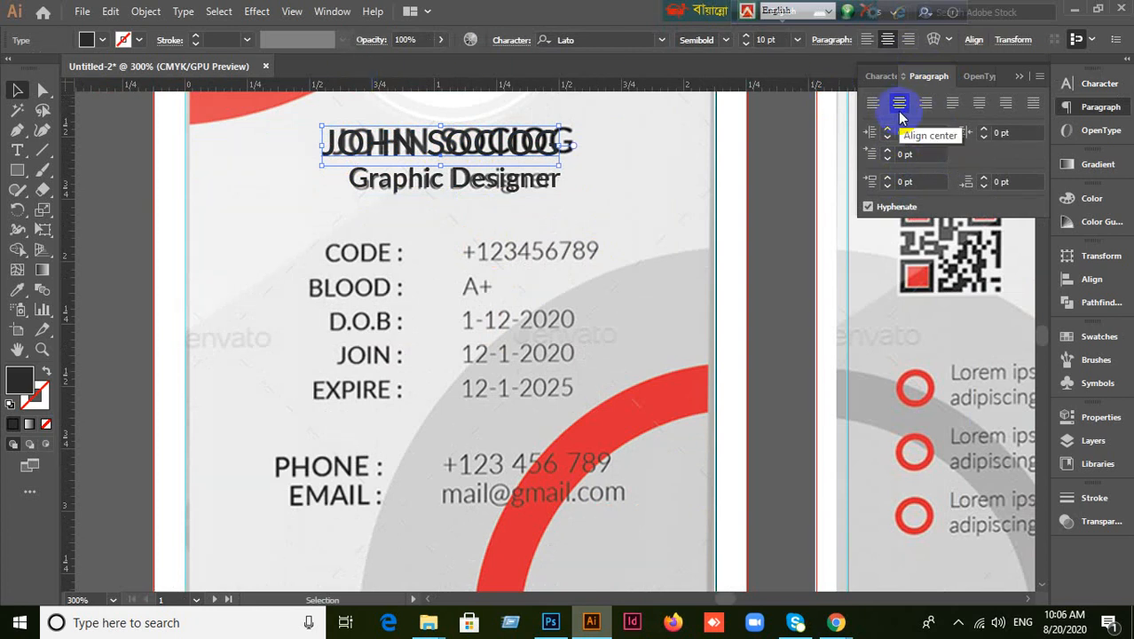
pyautogui.click(667, 238)
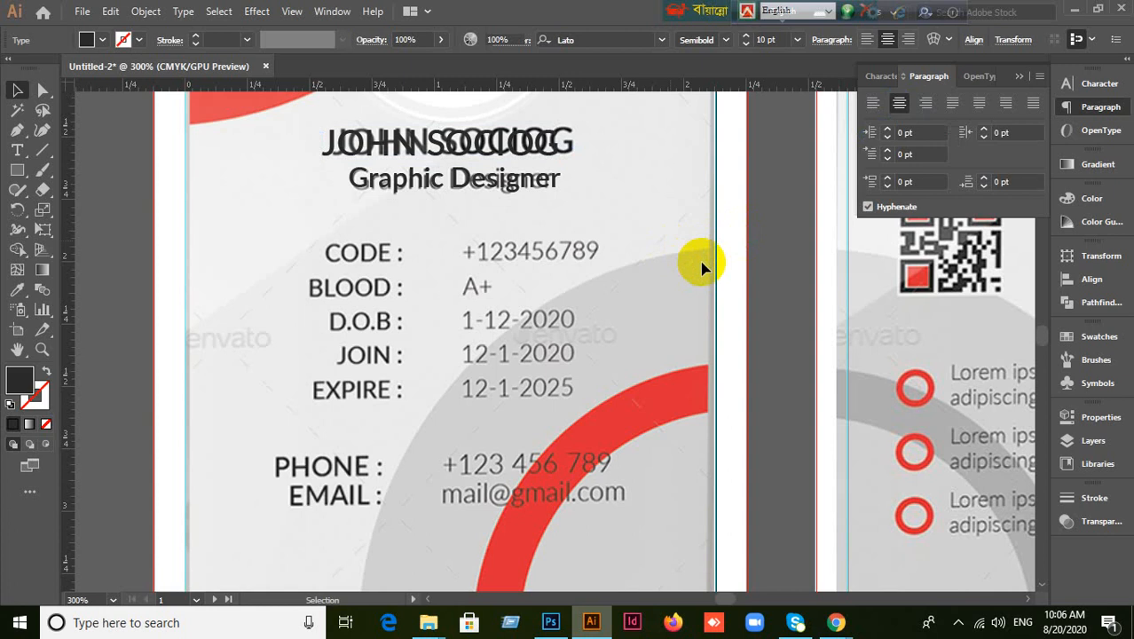
pyautogui.scroll(-1, 703, 262)
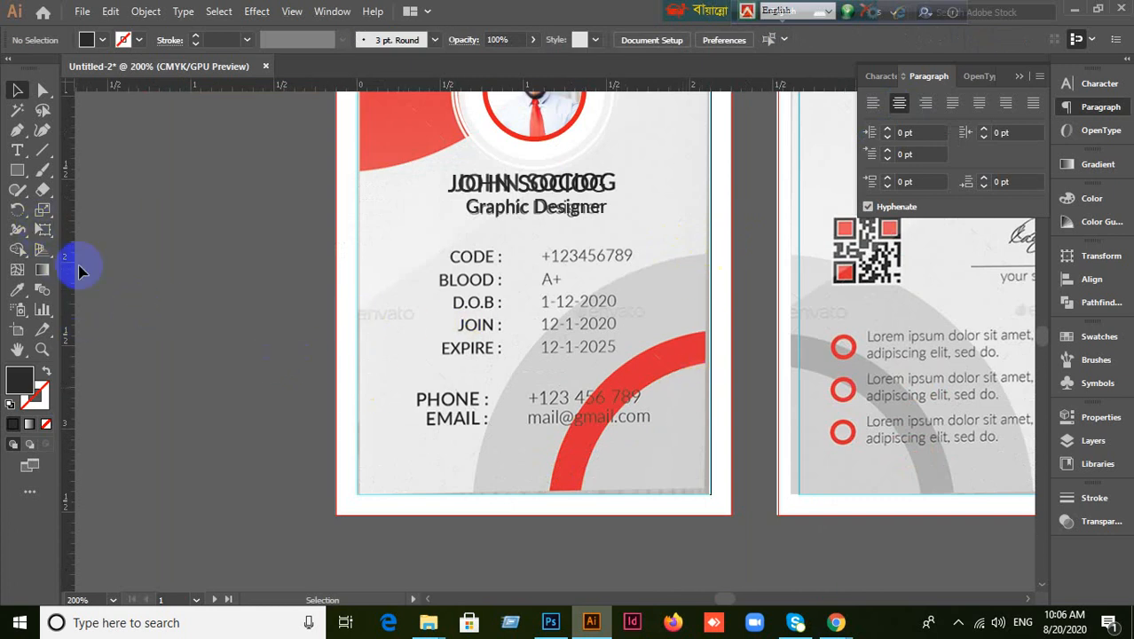
pyautogui.click(50, 199)
# Type a 'Code :' label with the Type Tool and drag it onto the template's CODE : label.
pyautogui.click(18, 149)
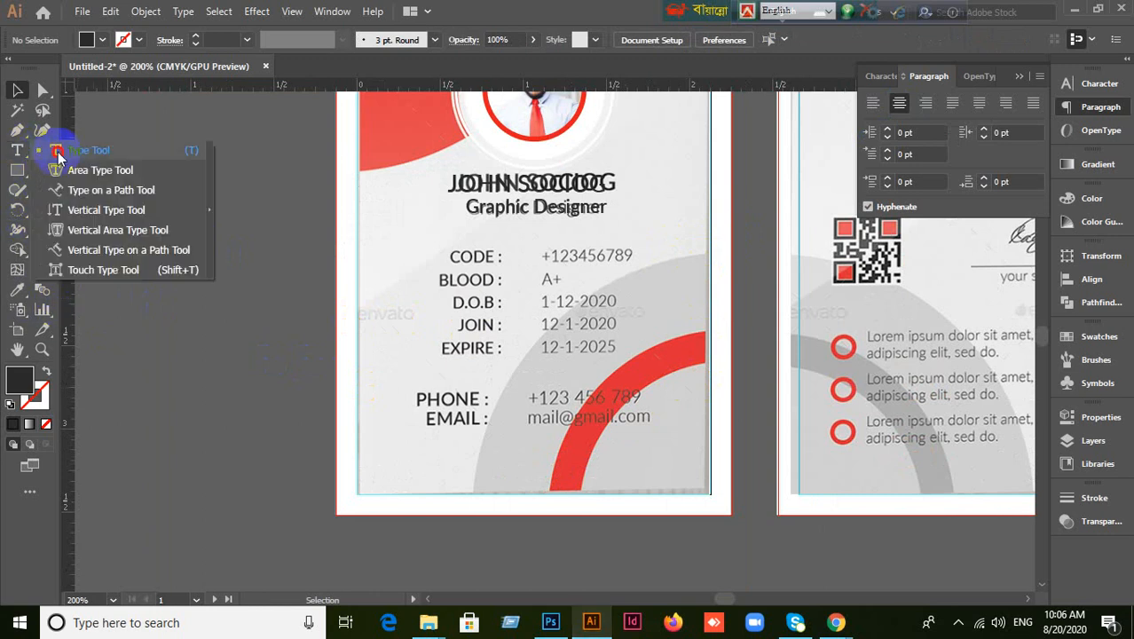
pyautogui.click(57, 152)
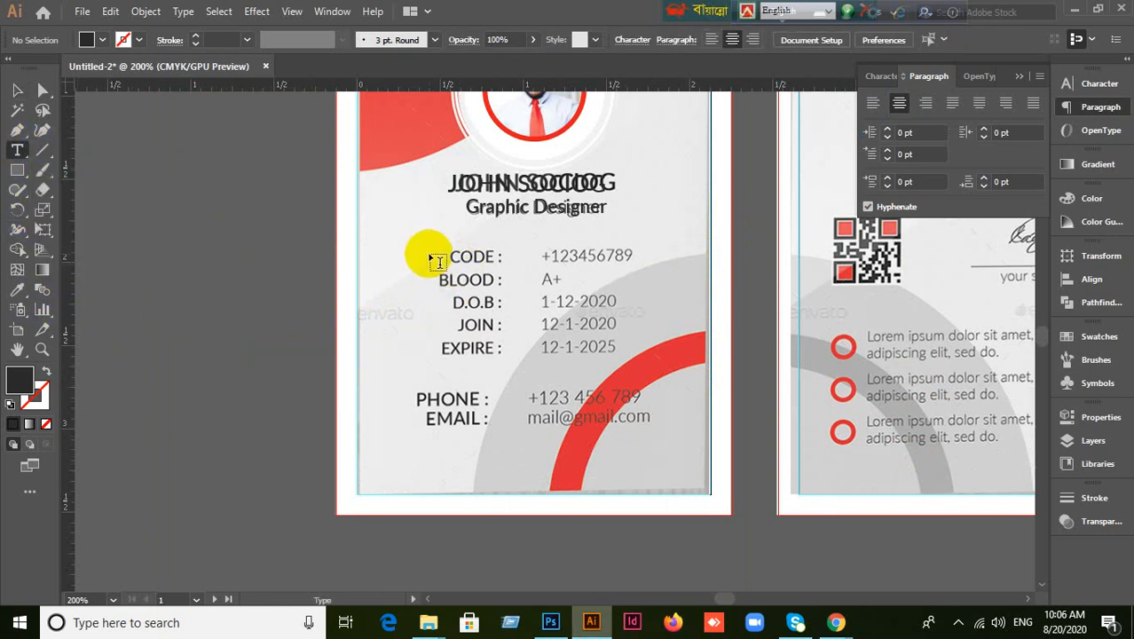
pyautogui.click(443, 246)
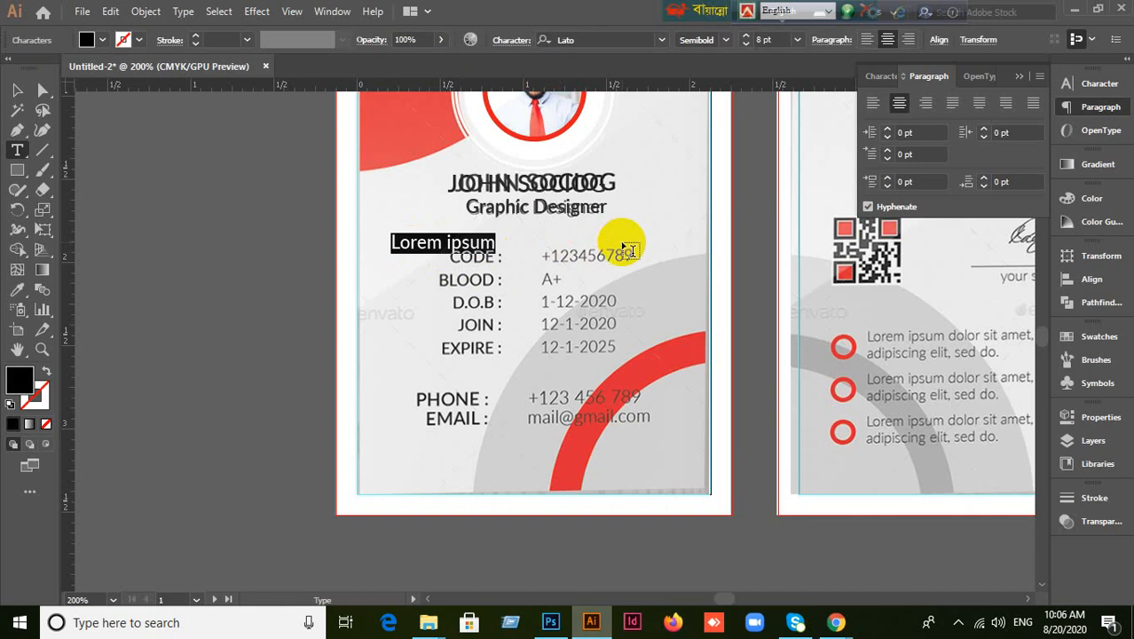
pyautogui.write('q')
pyautogui.press('BackSpace')
pyautogui.write('Code')
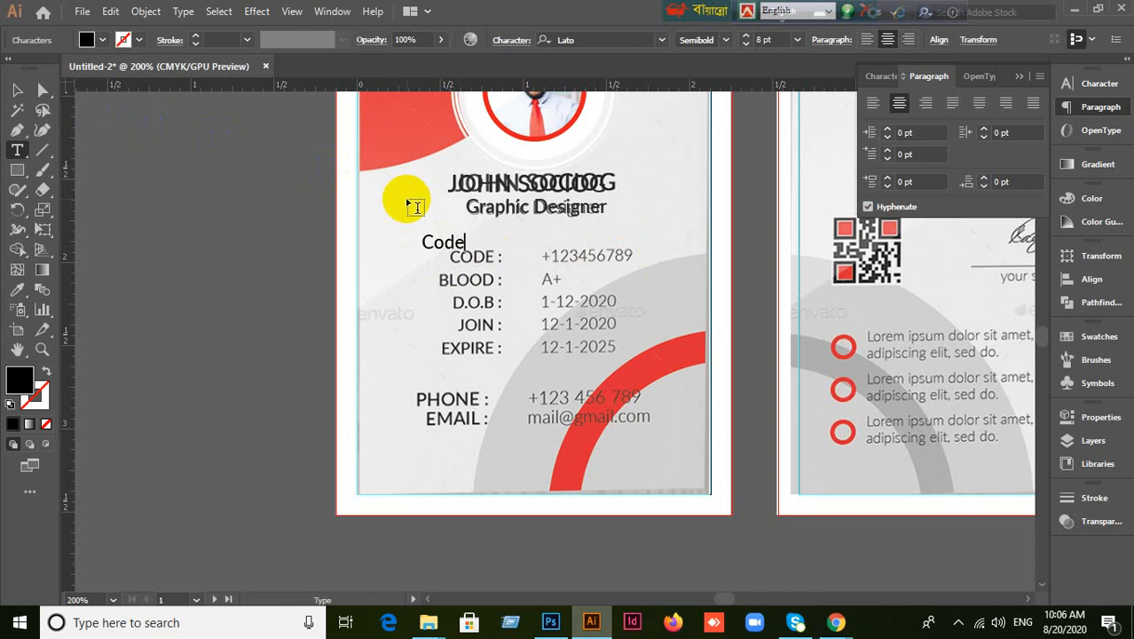
pyautogui.write(':')
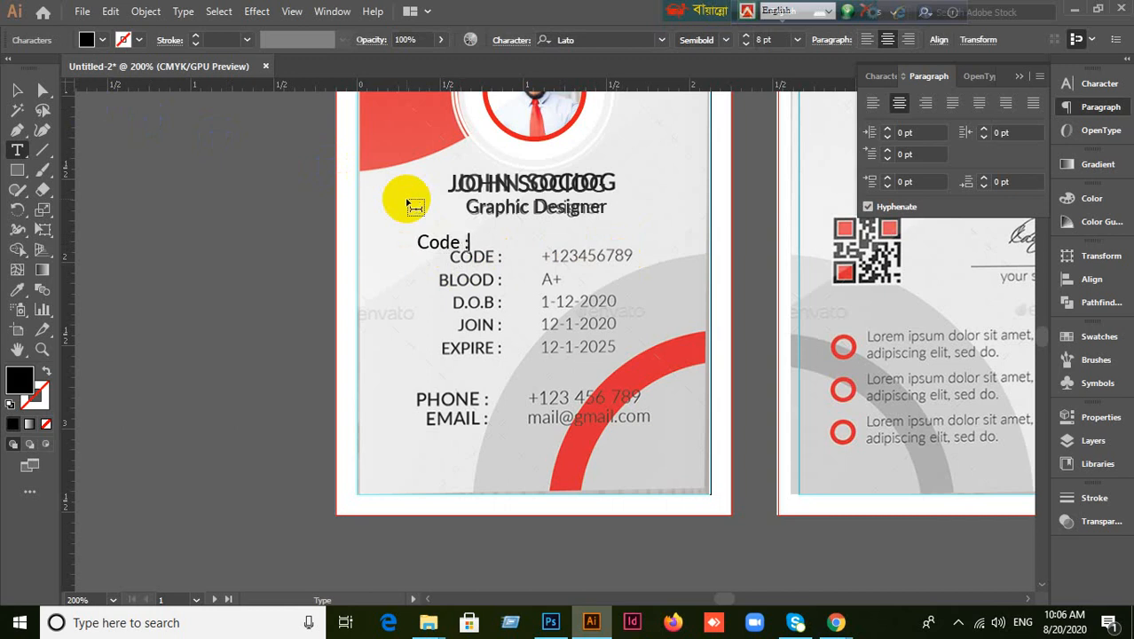
pyautogui.click(20, 91)
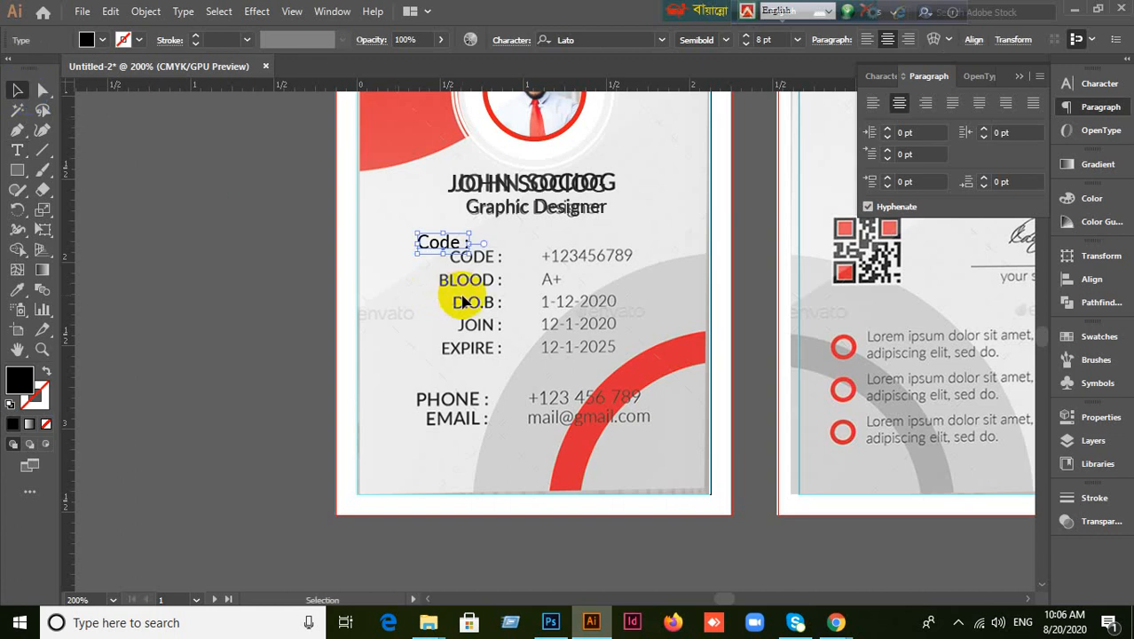
pyautogui.click(451, 243)
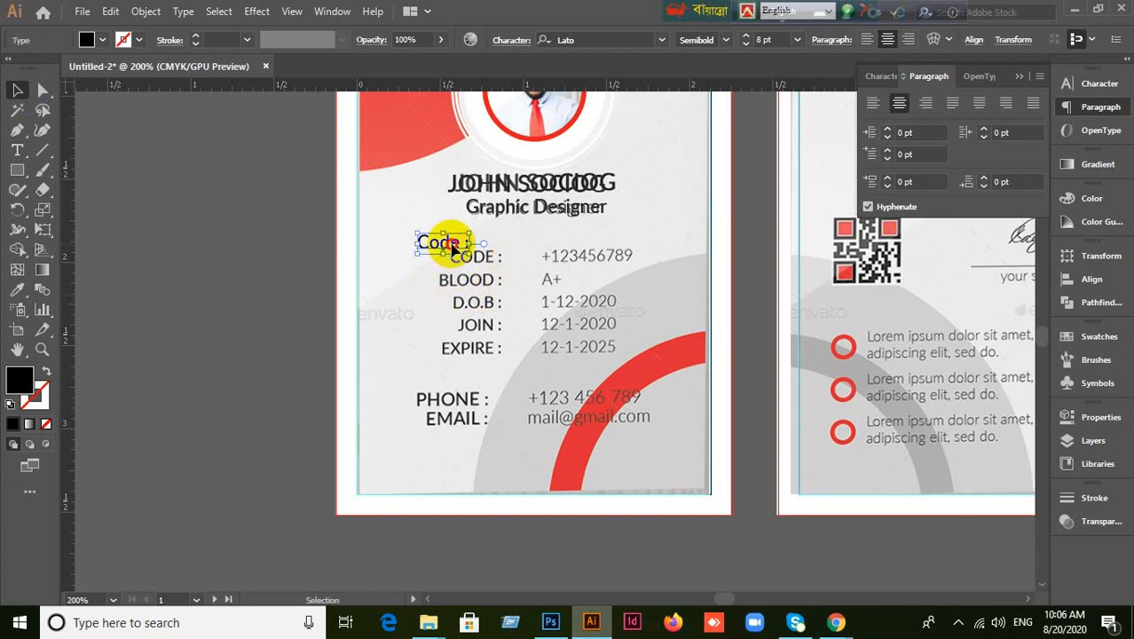
pyautogui.moveTo(452, 243); pyautogui.dragTo(482, 256)
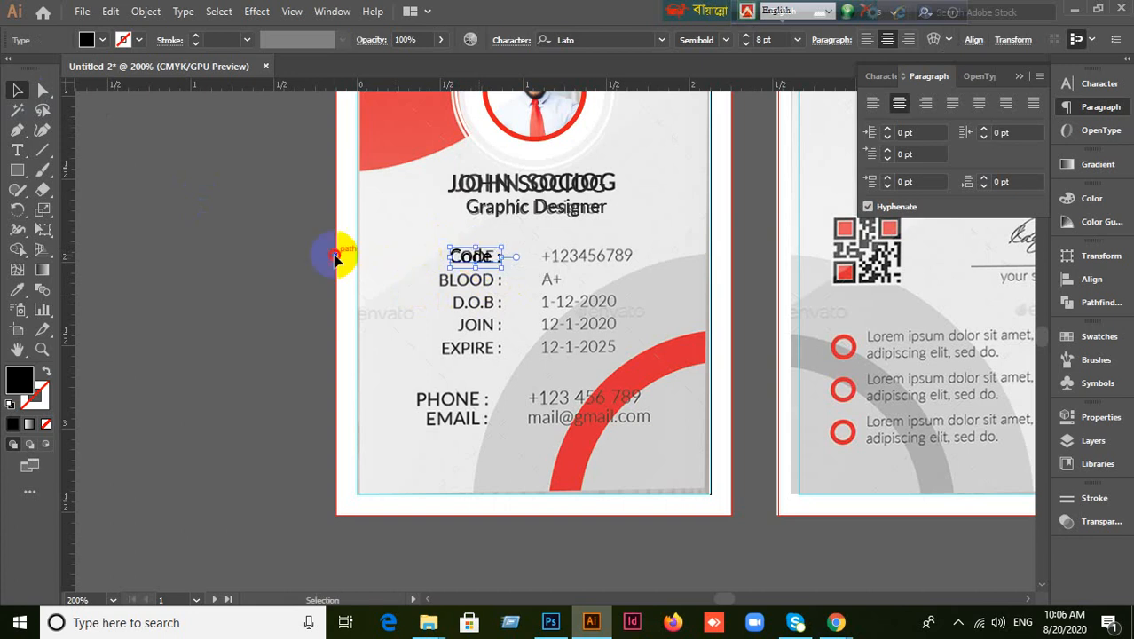
# Test a tab after 'Code :', then delete the added Code : text object.
pyautogui.click(336, 258)
pyautogui.scroll(-2, 503, 302)
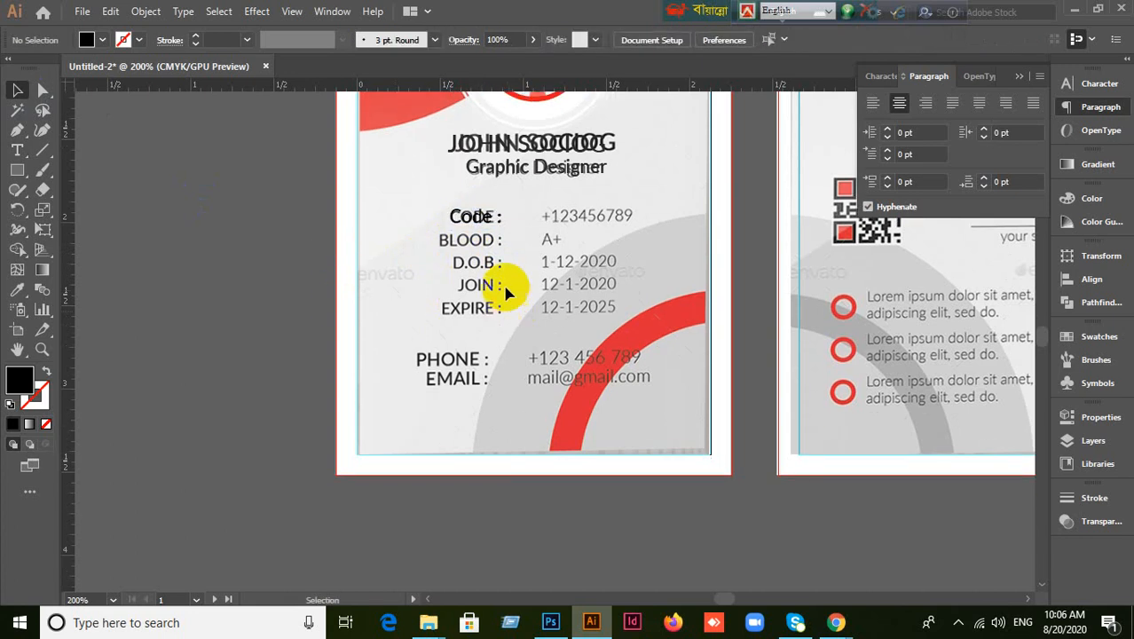
pyautogui.click(487, 226)
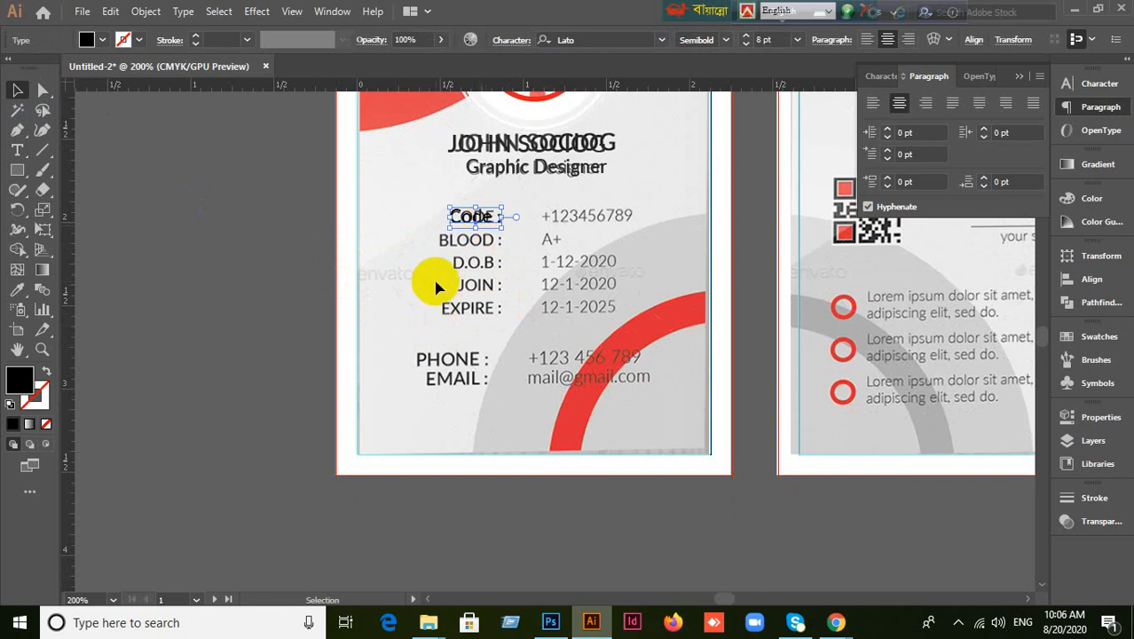
pyautogui.doubleClick(488, 222)
pyautogui.click(502, 217)
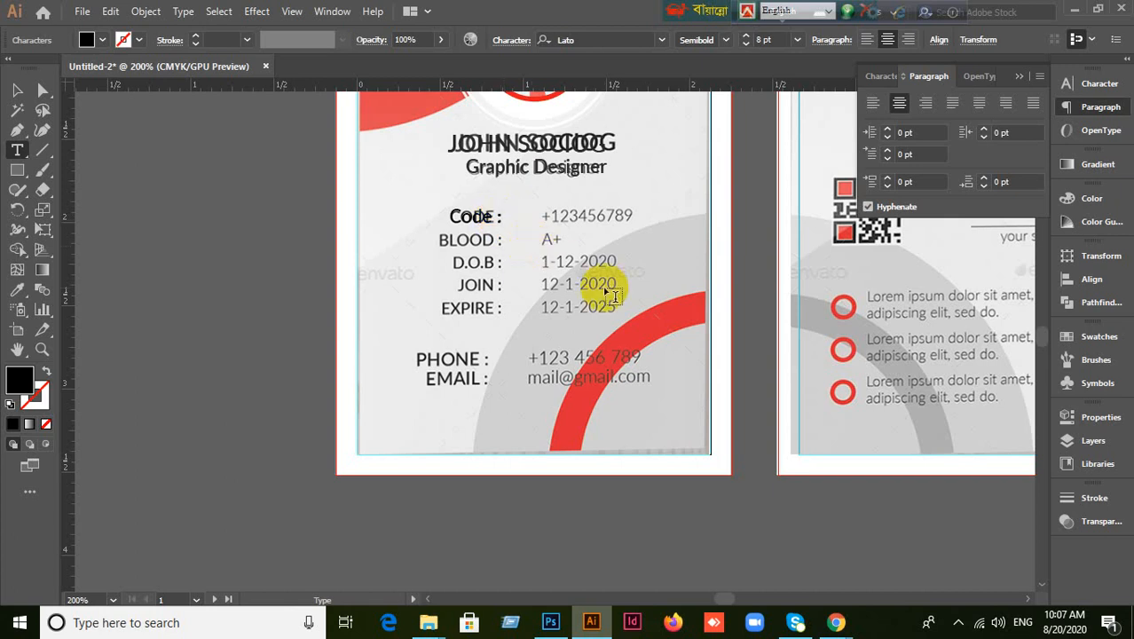
pyautogui.press('Tab')
pyautogui.press('BackSpace')
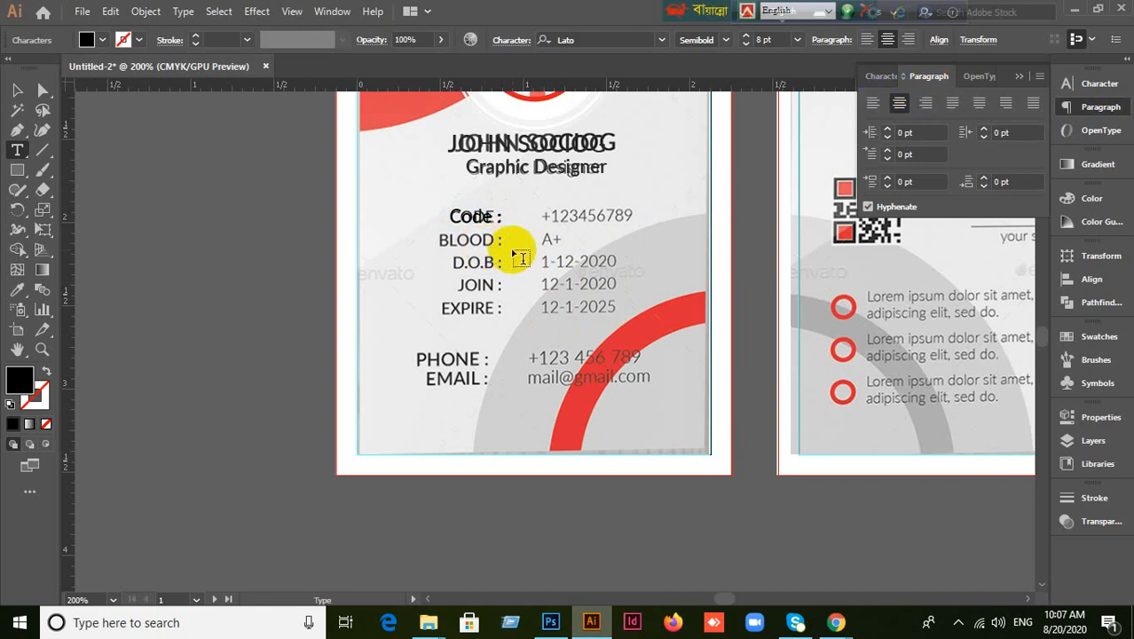
pyautogui.click(17, 91)
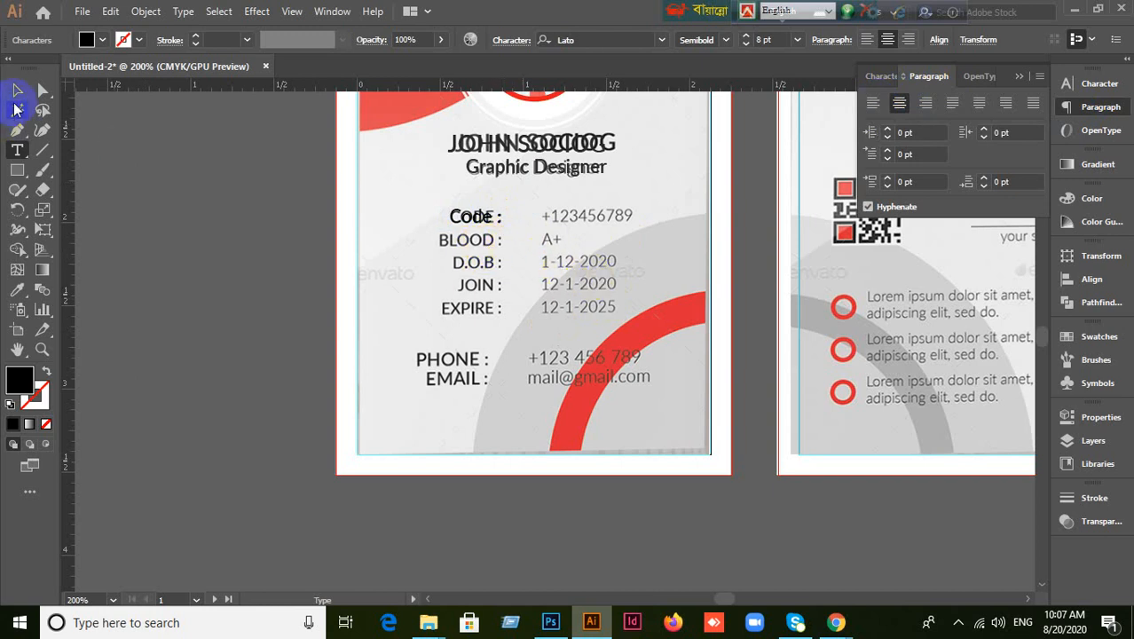
pyautogui.scroll(1, 543, 338)
pyautogui.click(581, 328)
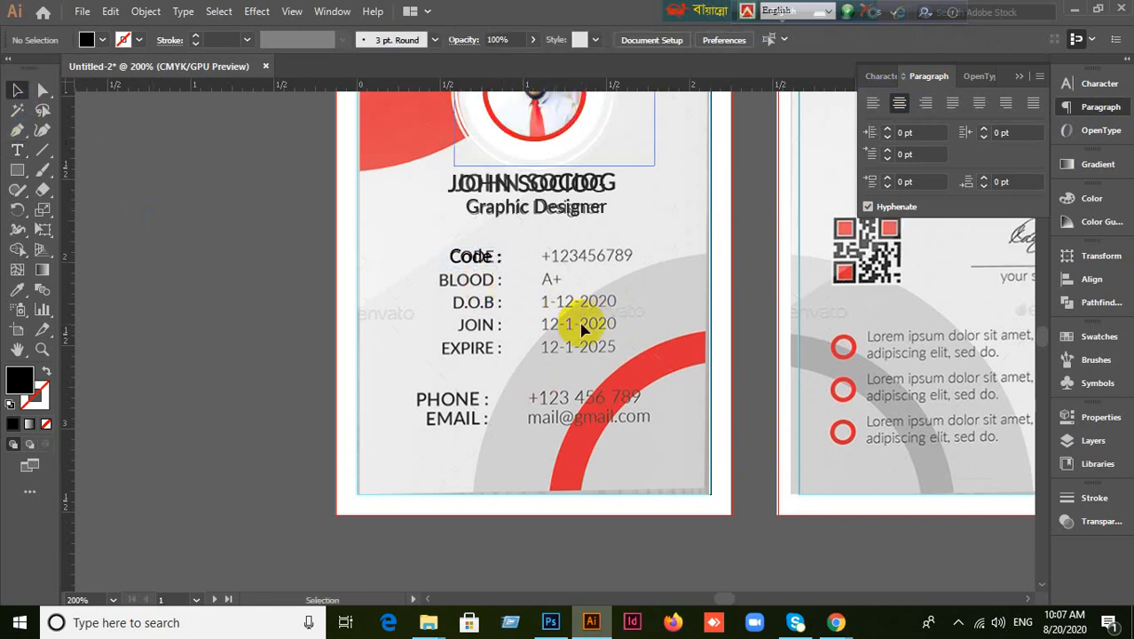
pyautogui.click(477, 259)
pyautogui.press('Delete')
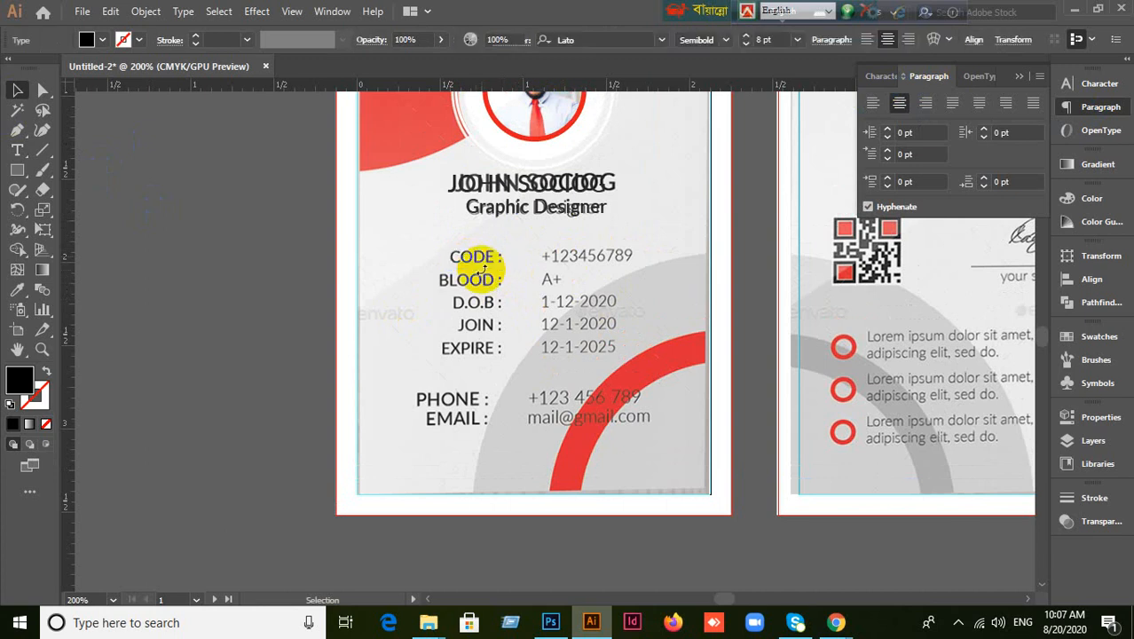
pyautogui.scroll(1, 540, 266)
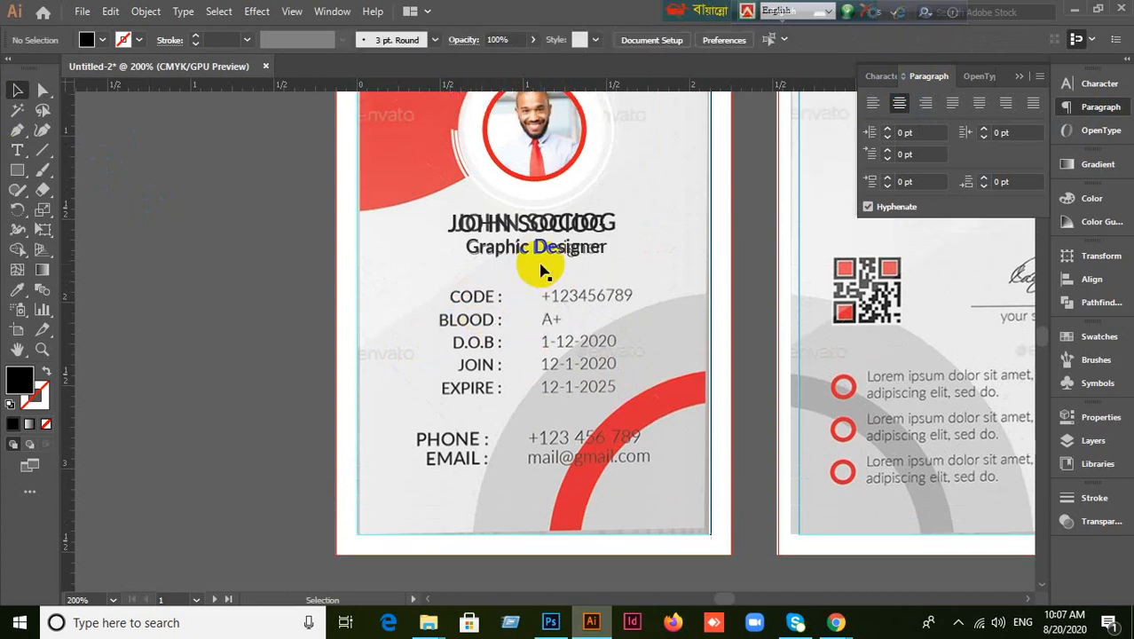
# Type a left-aligned 'Code :' line just above the template's CODE : row.
pyautogui.click(17, 150)
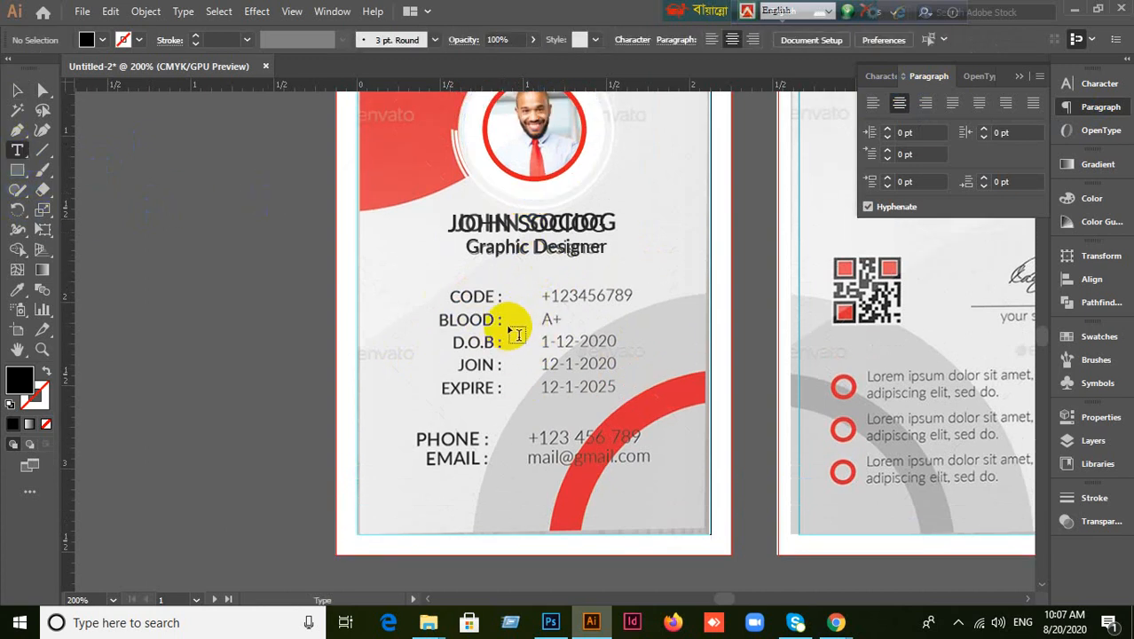
pyautogui.click(454, 290)
pyautogui.click(873, 104)
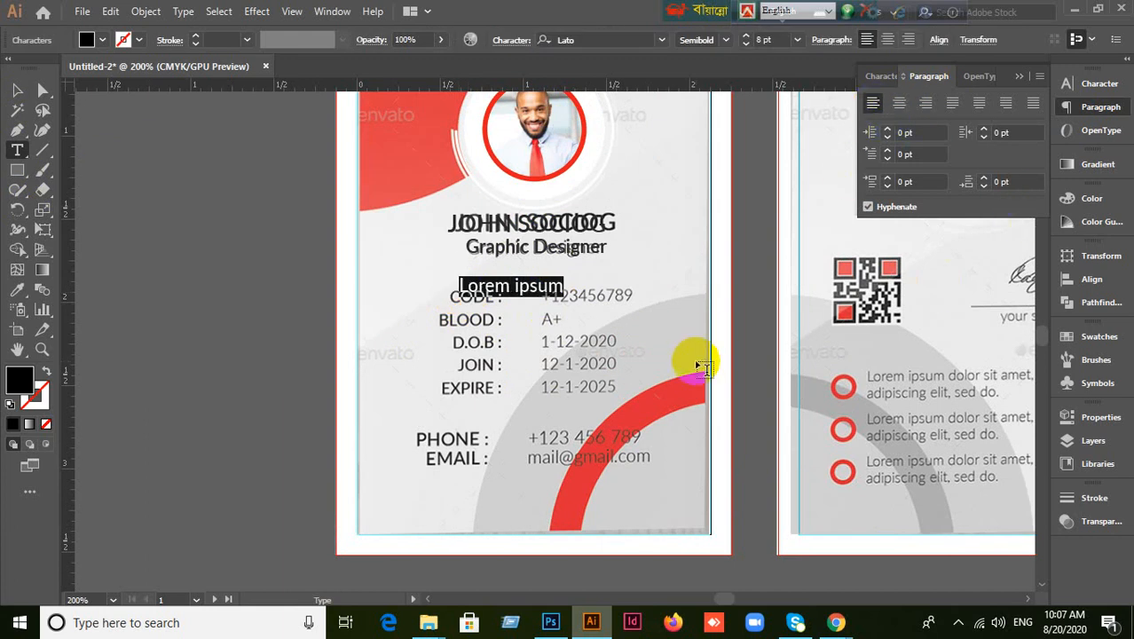
pyautogui.press('BackSpace')
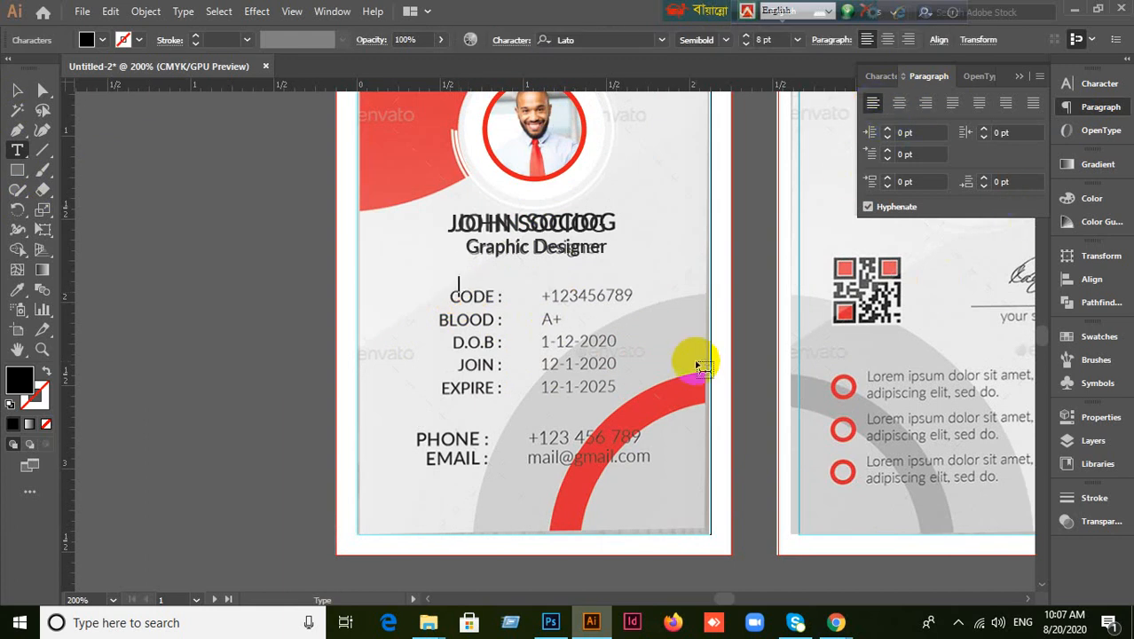
pyautogui.write('Code :')
# Add a 0.8 in tab stop to the Code : line, test a value, then undo it.
pyautogui.hotkey('ctrl', 'shift', 't')
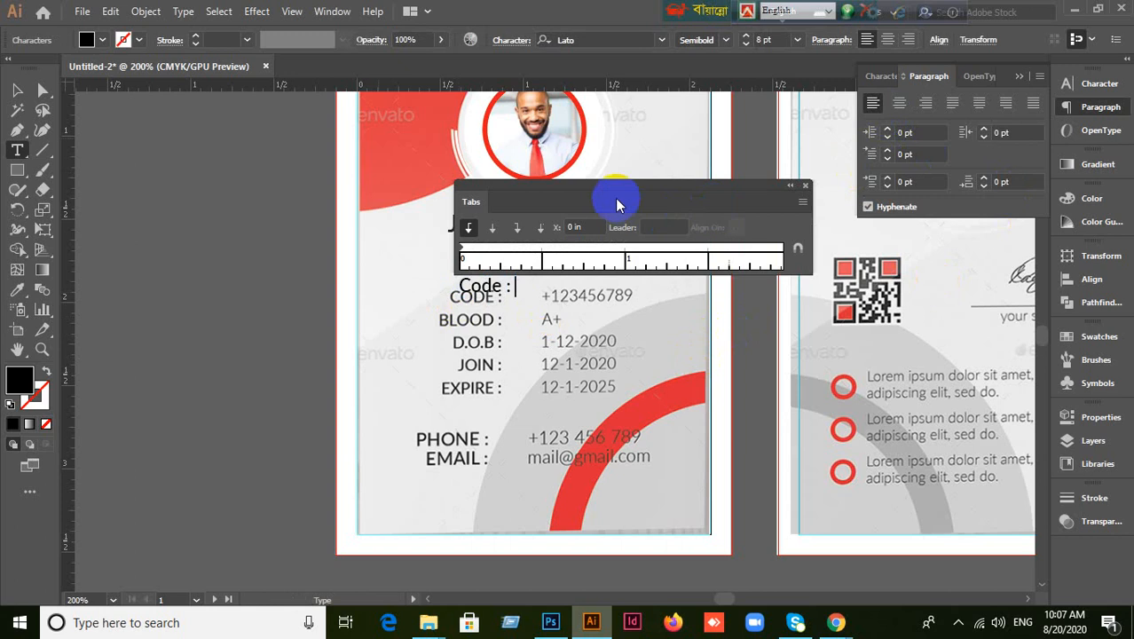
pyautogui.moveTo(593, 194); pyautogui.dragTo(544, 154)
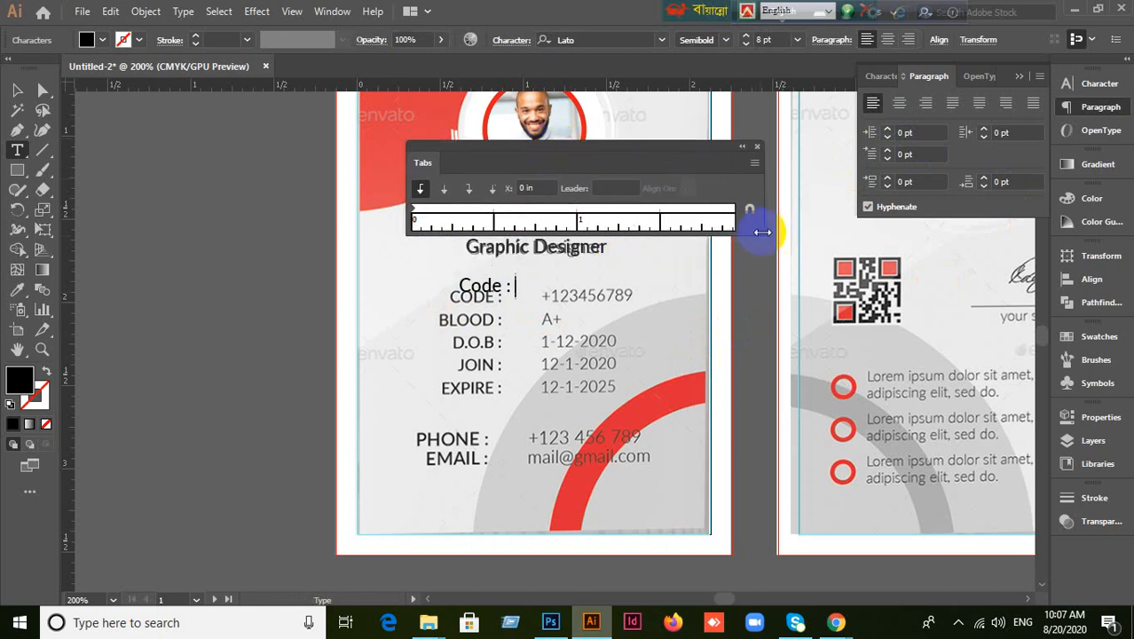
pyautogui.click(544, 205)
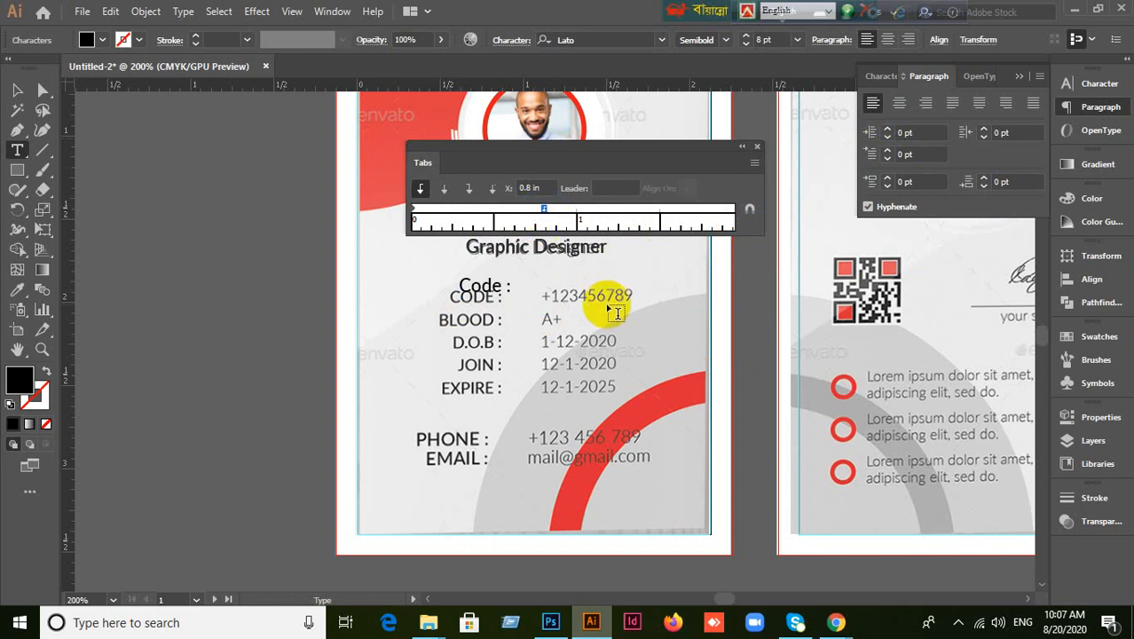
pyautogui.press('Tab')
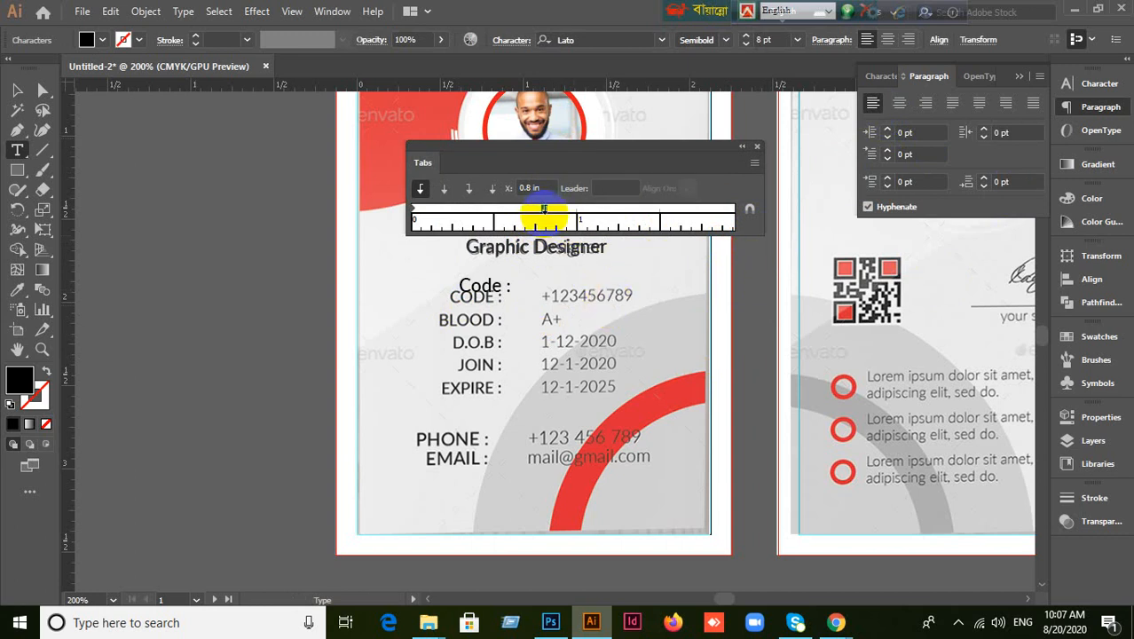
pyautogui.moveTo(543, 210); pyautogui.dragTo(498, 222)
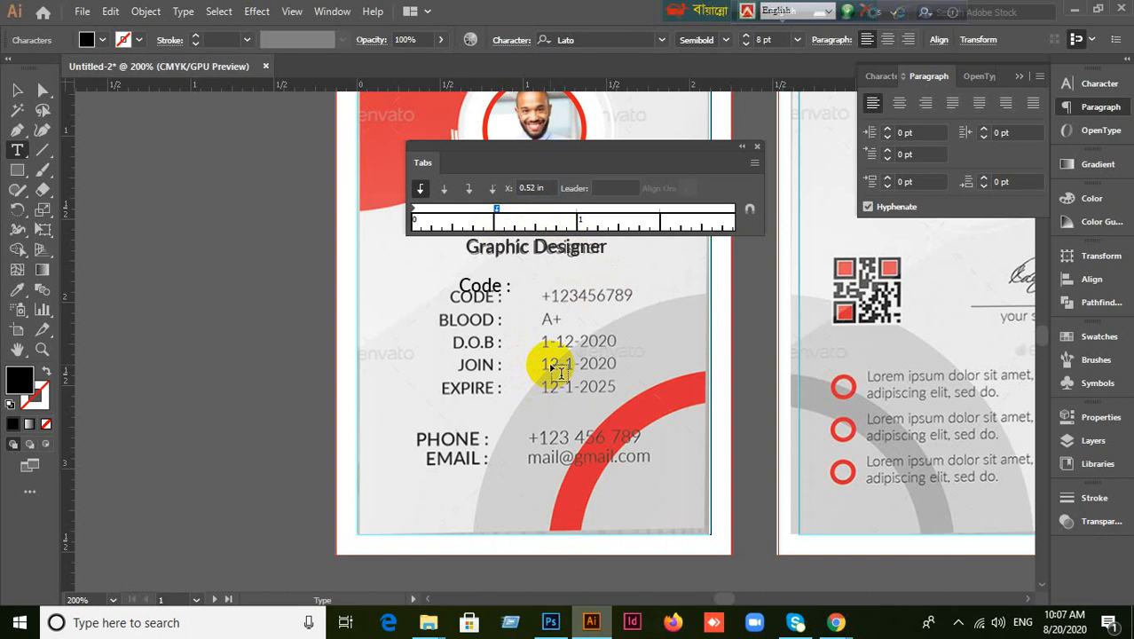
pyautogui.write('+')
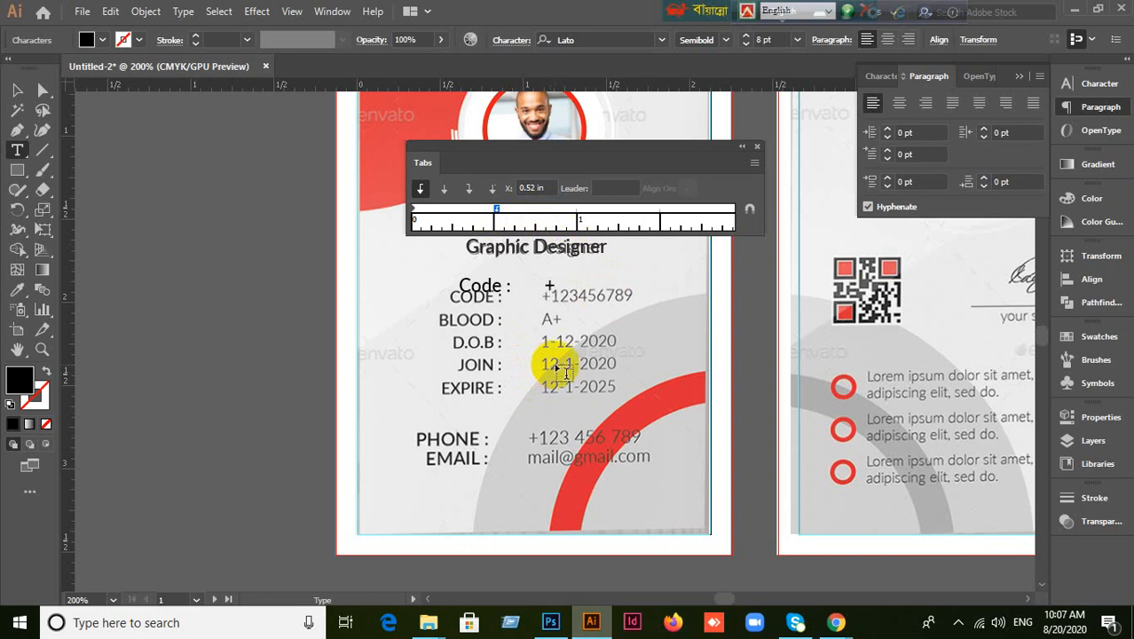
pyautogui.write('12345689')
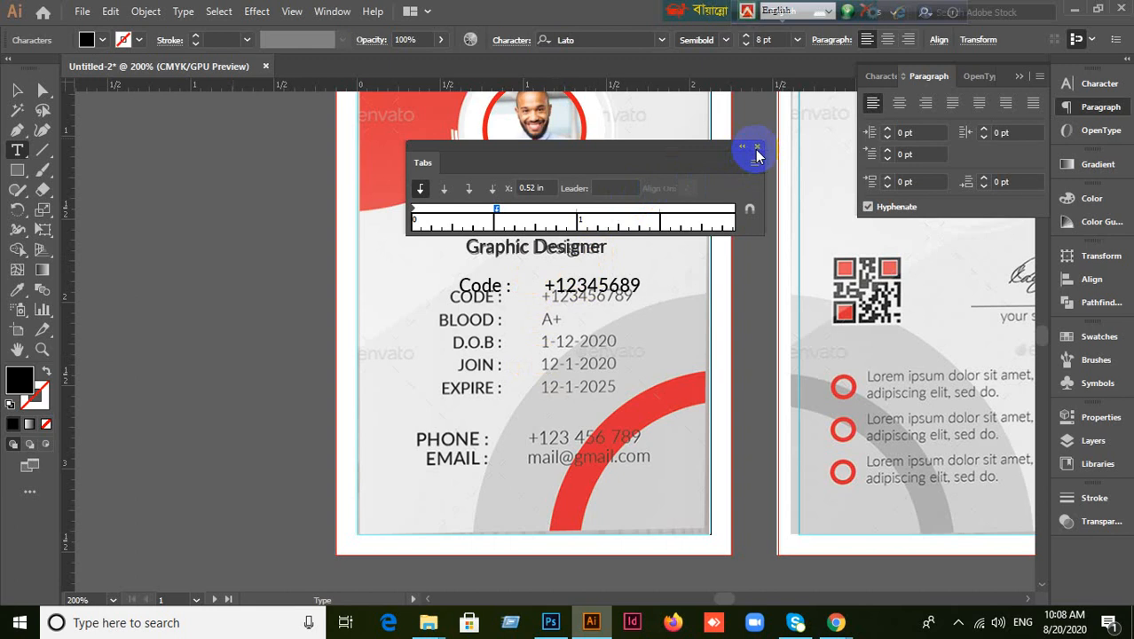
pyautogui.hotkey('ctrl', 'z')
pyautogui.hotkey('ctrl', 'z')
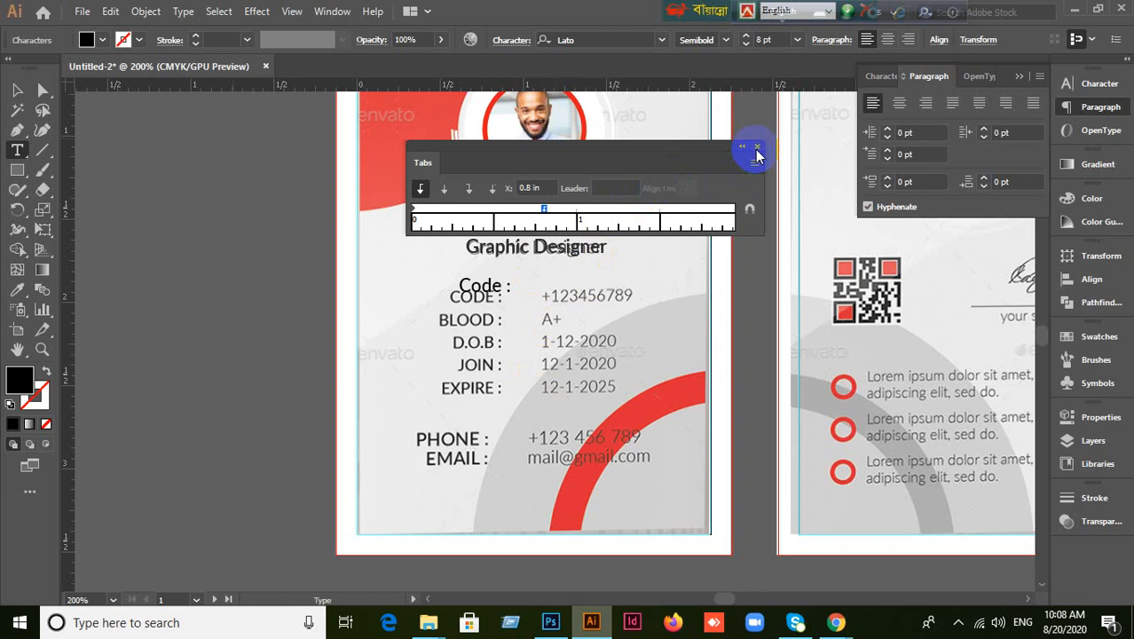
pyautogui.click(756, 151)
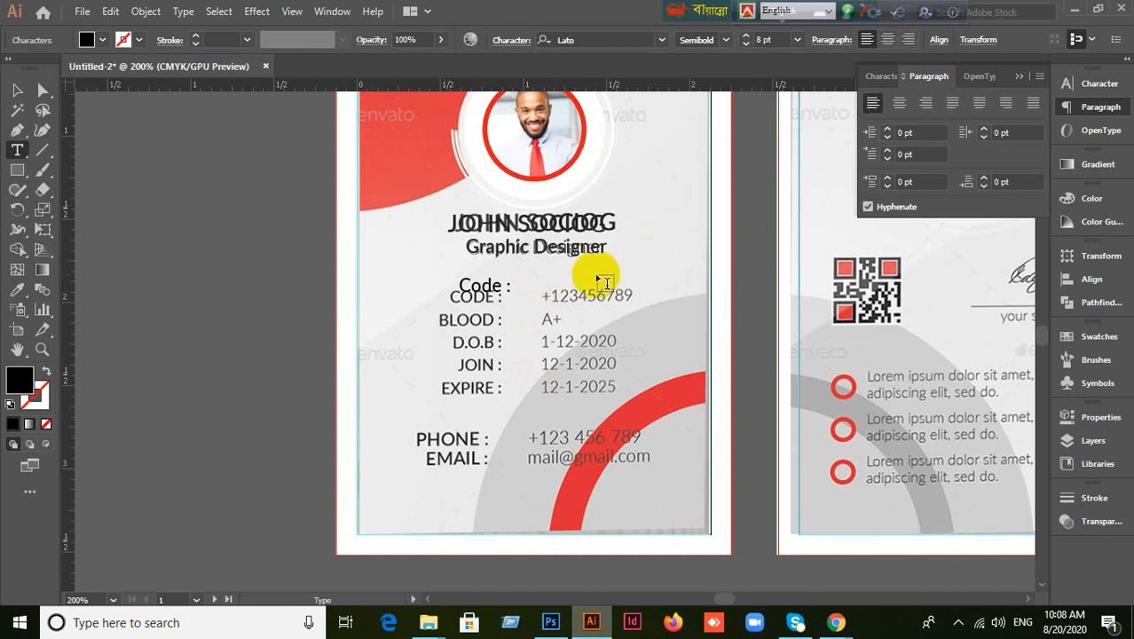
# Delete the earlier Code : text object.
pyautogui.press('Escape')
pyautogui.click(17, 90)
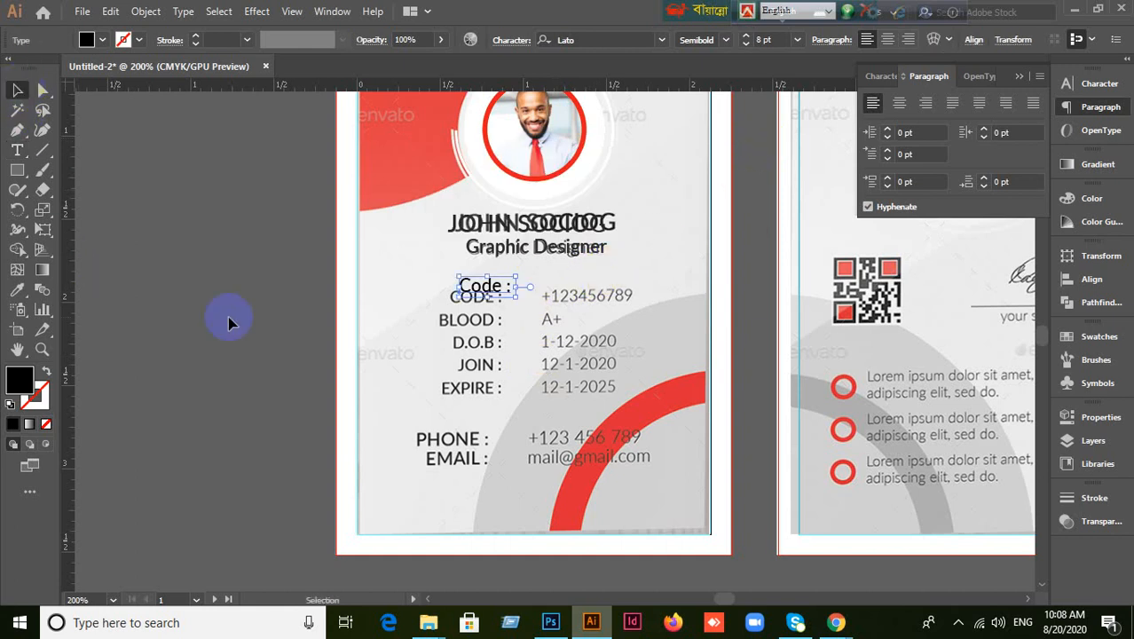
pyautogui.click(491, 291)
pyautogui.moveTo(489, 284); pyautogui.dragTo(478, 273)
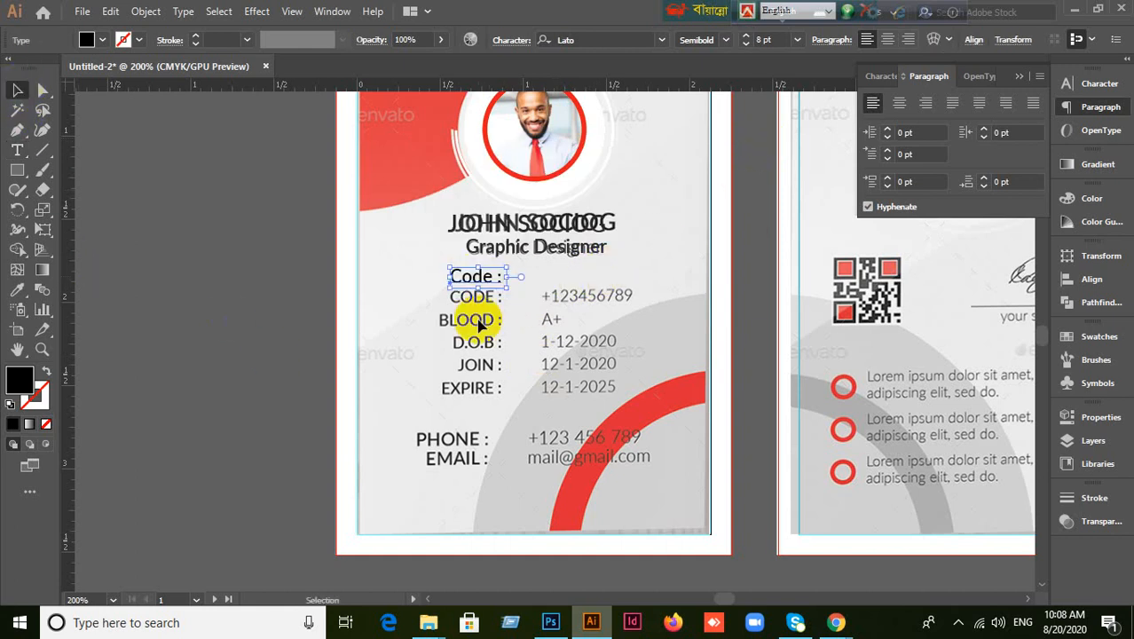
pyautogui.press('Delete')
pyautogui.scroll(1, 537, 364)
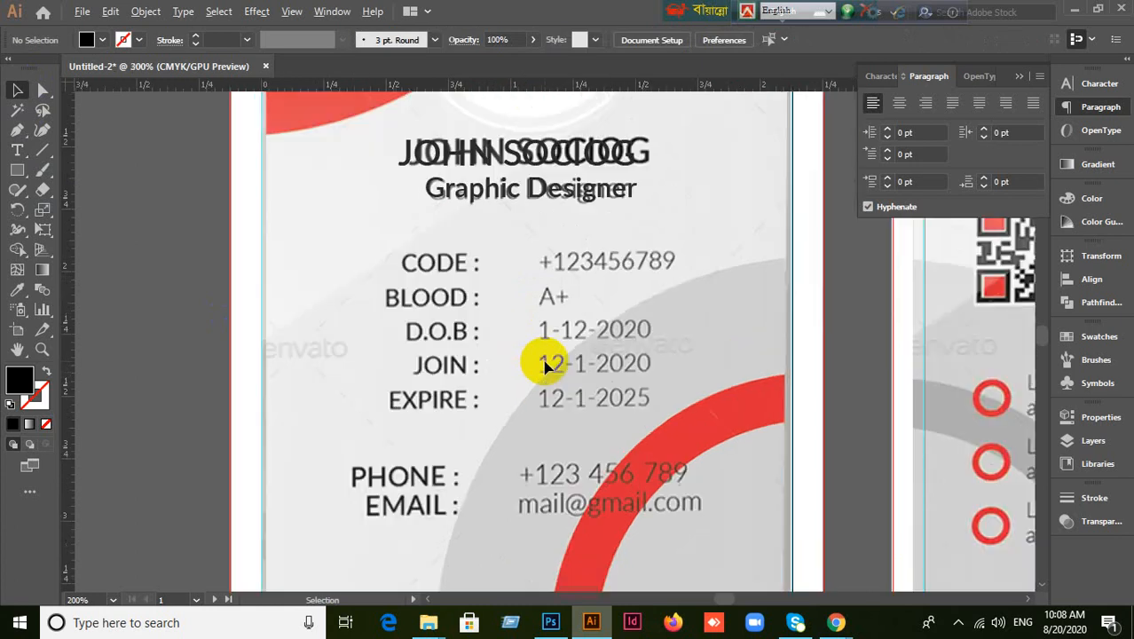
# Type a new 'Code' text and move it onto the template's CODE label.
pyautogui.click(17, 150)
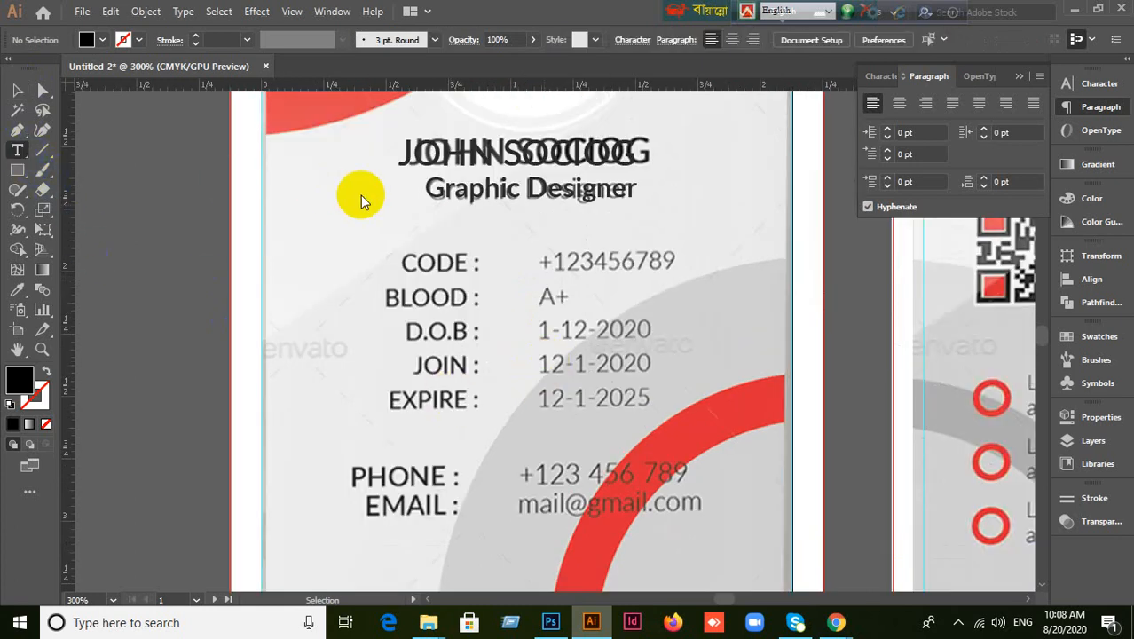
pyautogui.click(399, 229)
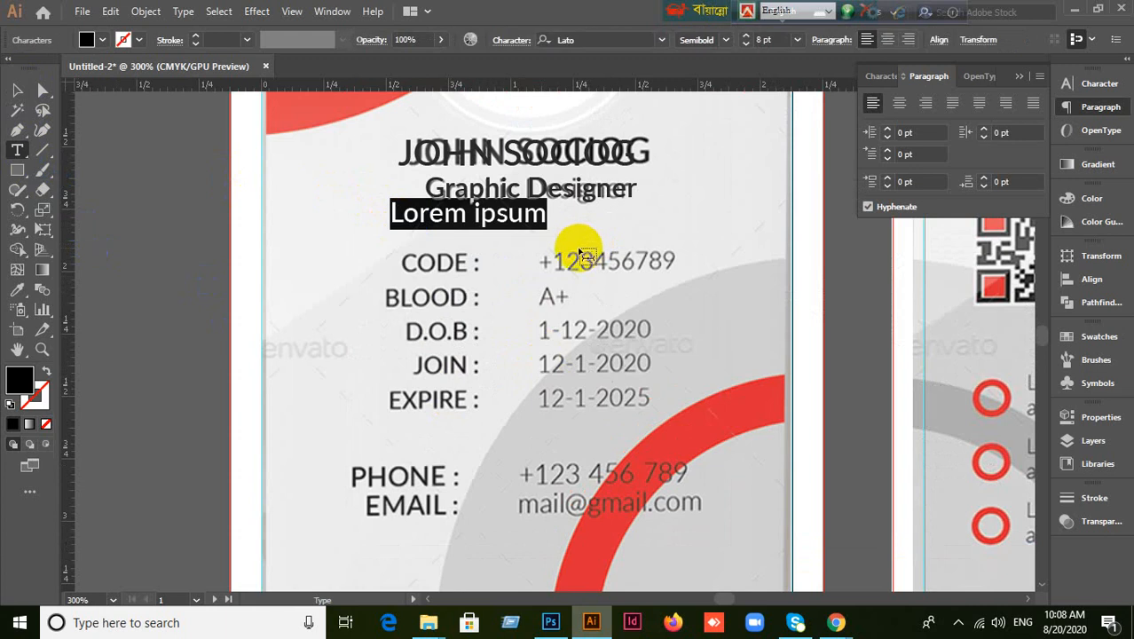
pyautogui.write('Code')
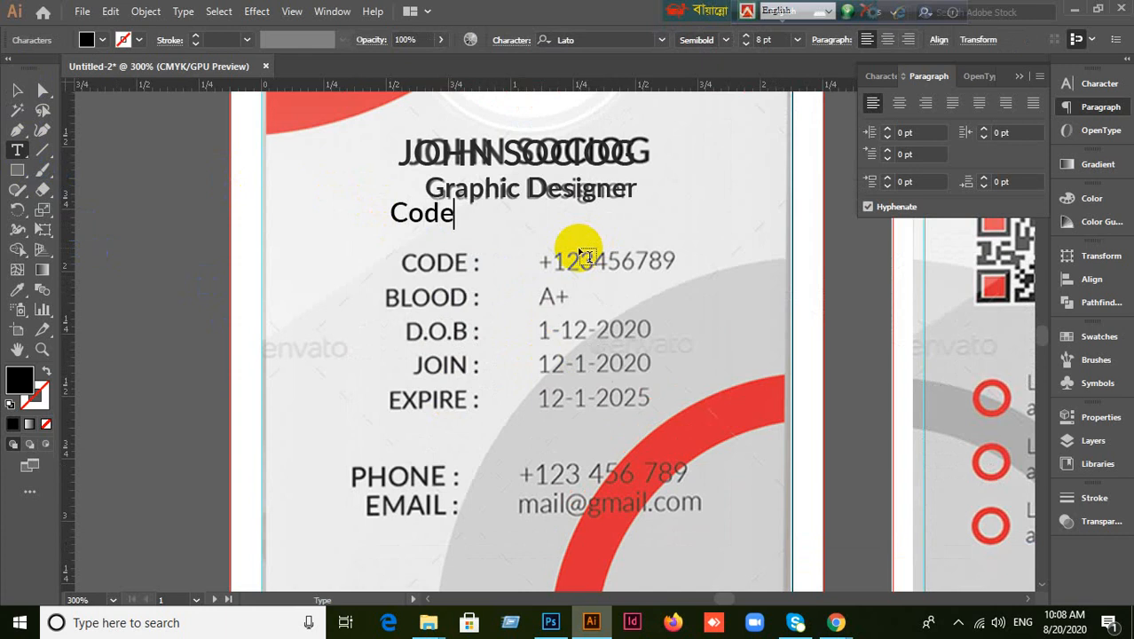
pyautogui.click(17, 90)
pyautogui.click(419, 221)
pyautogui.moveTo(419, 217); pyautogui.dragTo(462, 260)
pyautogui.doubleClick(451, 266)
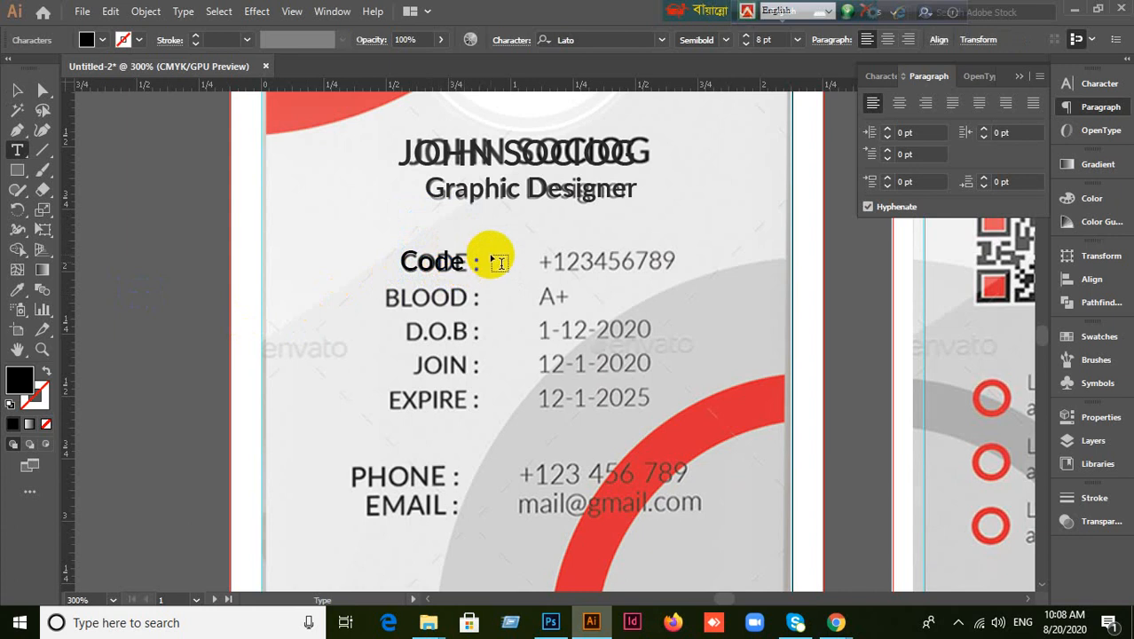
pyautogui.press('Escape')
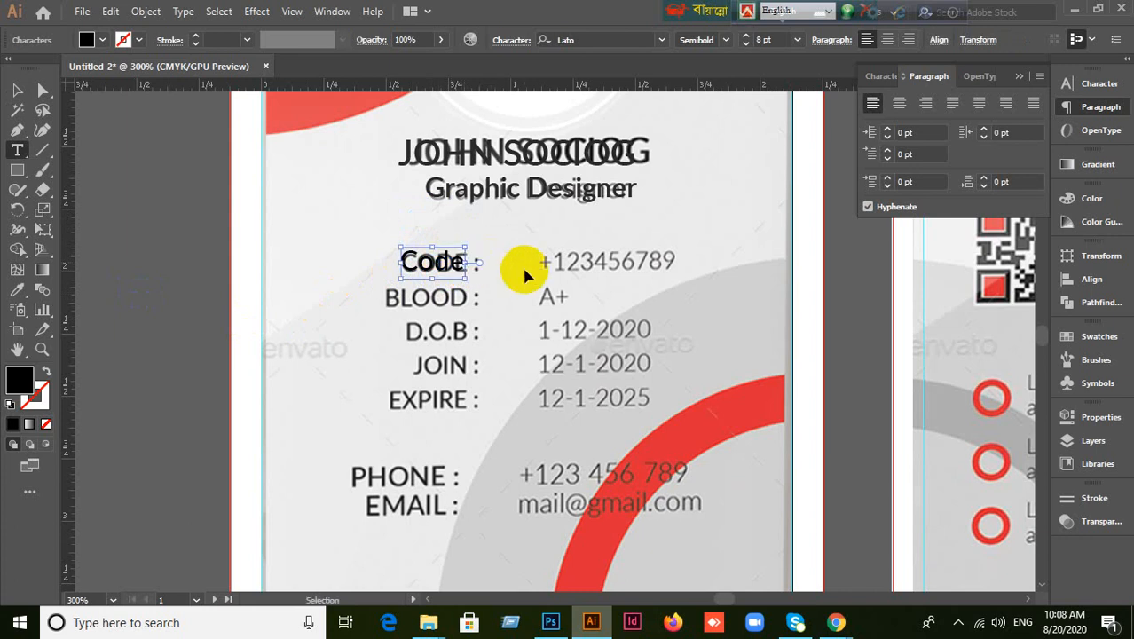
# Add a left tab stop around 0.3 in for the Code line and insert a tab after Code.
pyautogui.hotkey('ctrl', 'shift', 't')
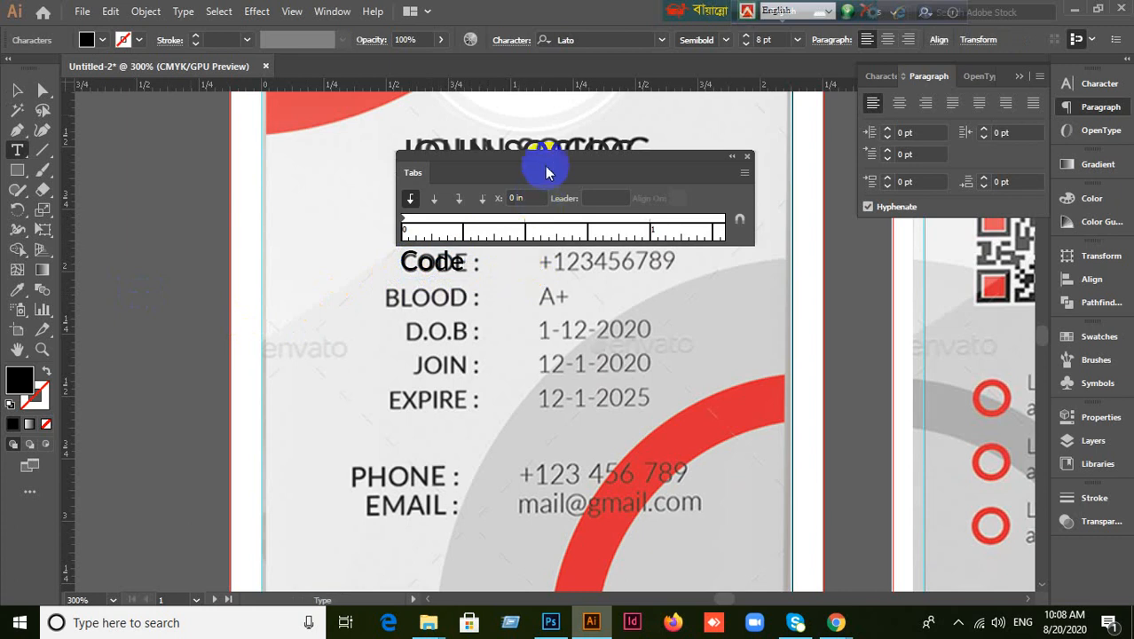
pyautogui.moveTo(547, 160); pyautogui.dragTo(537, 130)
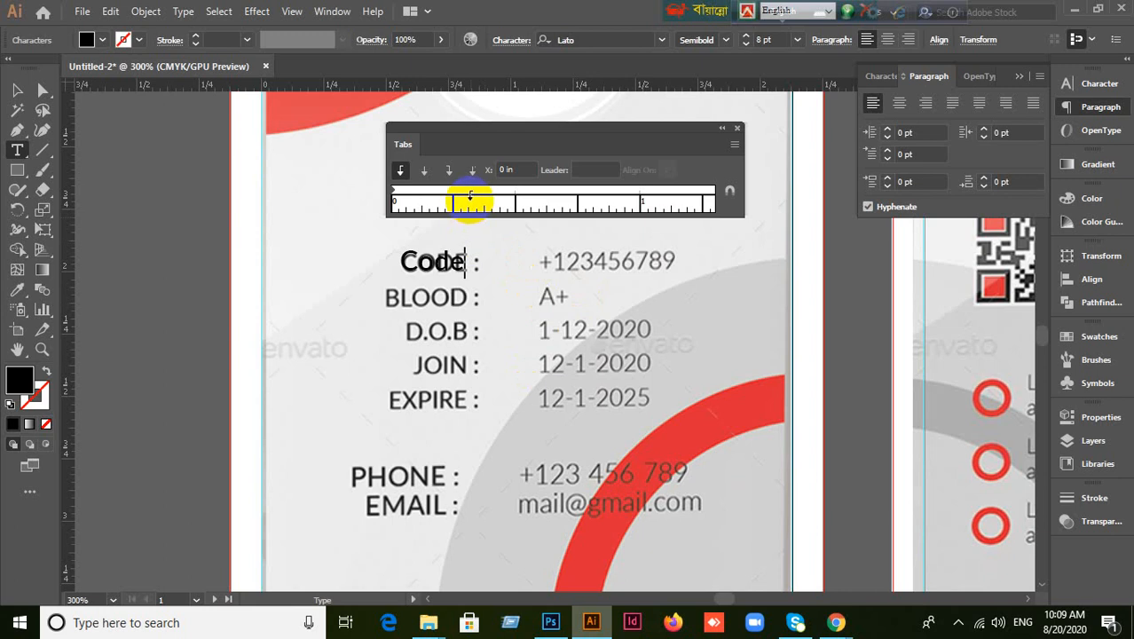
pyautogui.click(470, 193)
pyautogui.moveTo(469, 194); pyautogui.dragTo(474, 195)
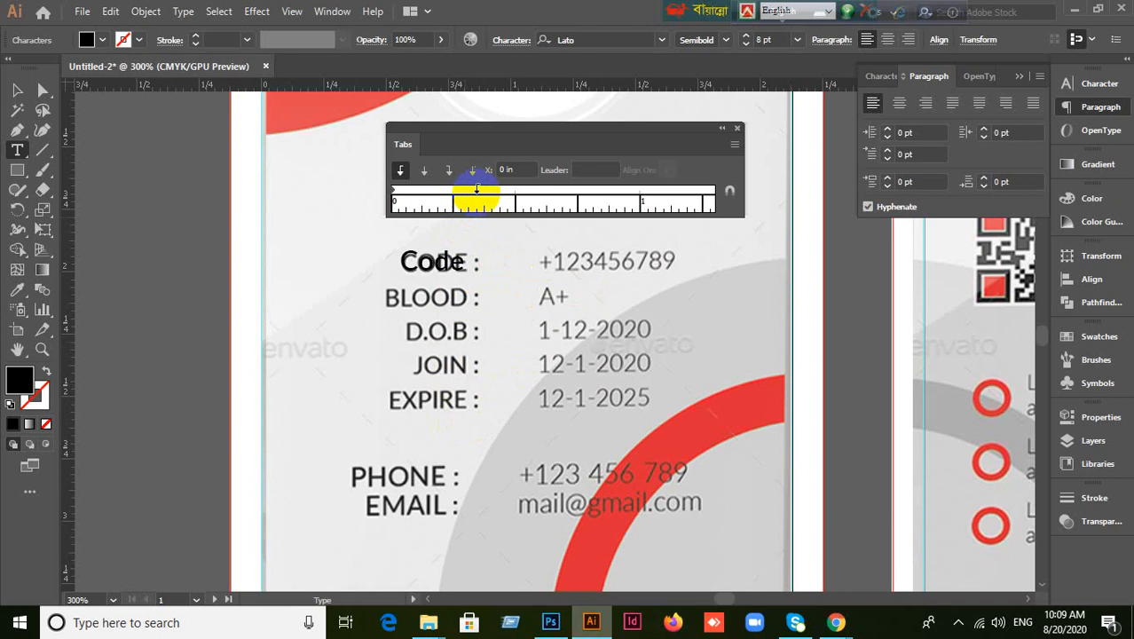
pyautogui.click(474, 190)
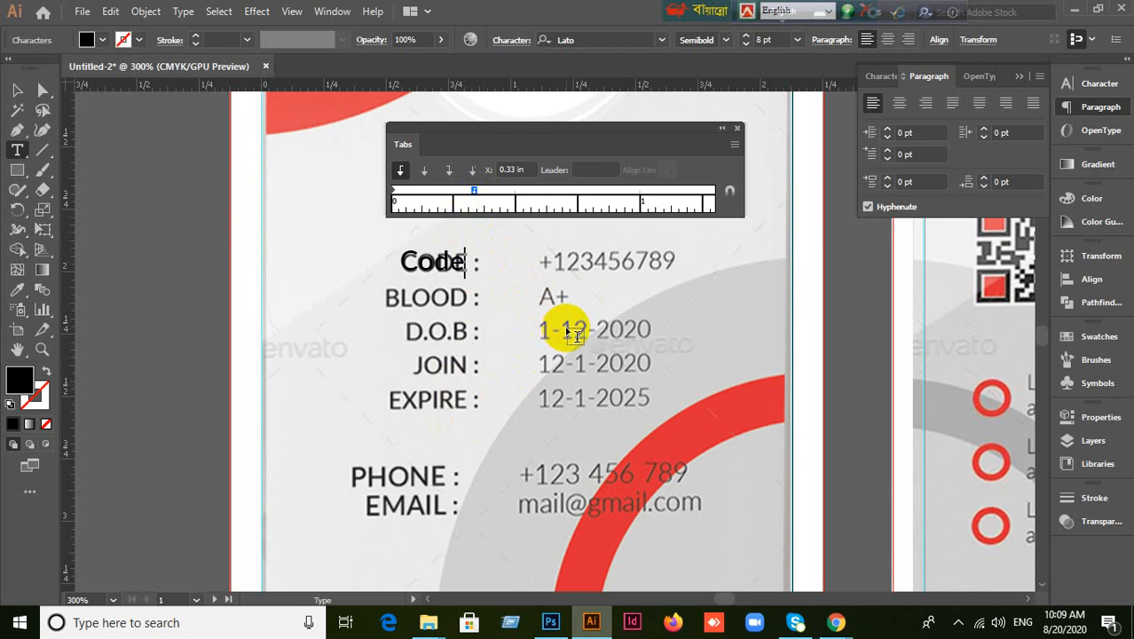
pyautogui.press('Tab')
pyautogui.press('Escape')
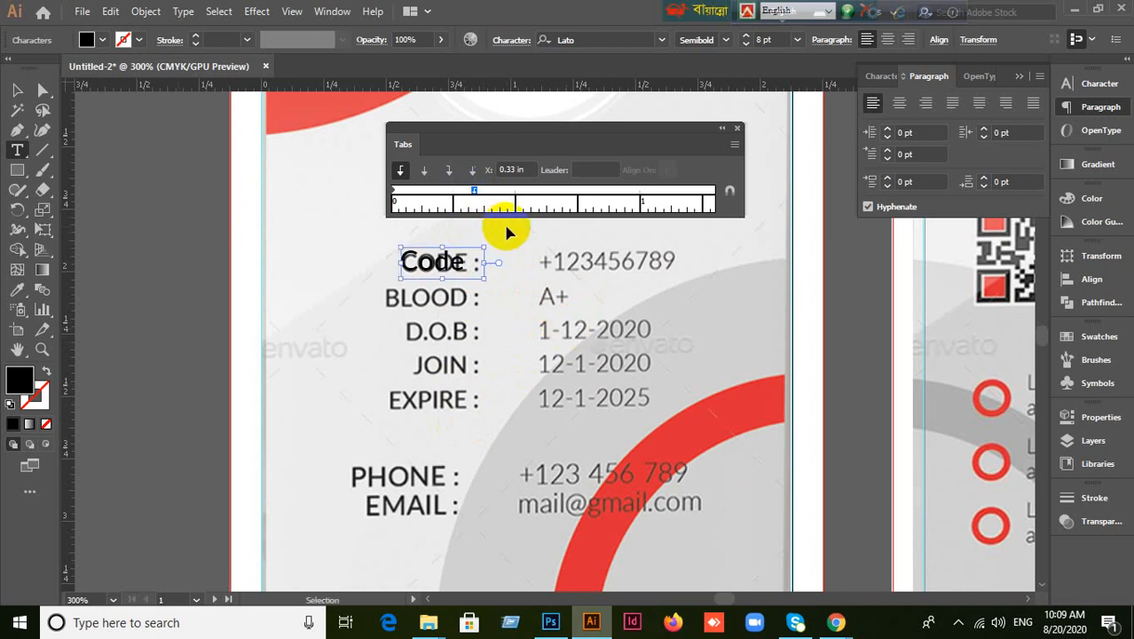
pyautogui.click(17, 91)
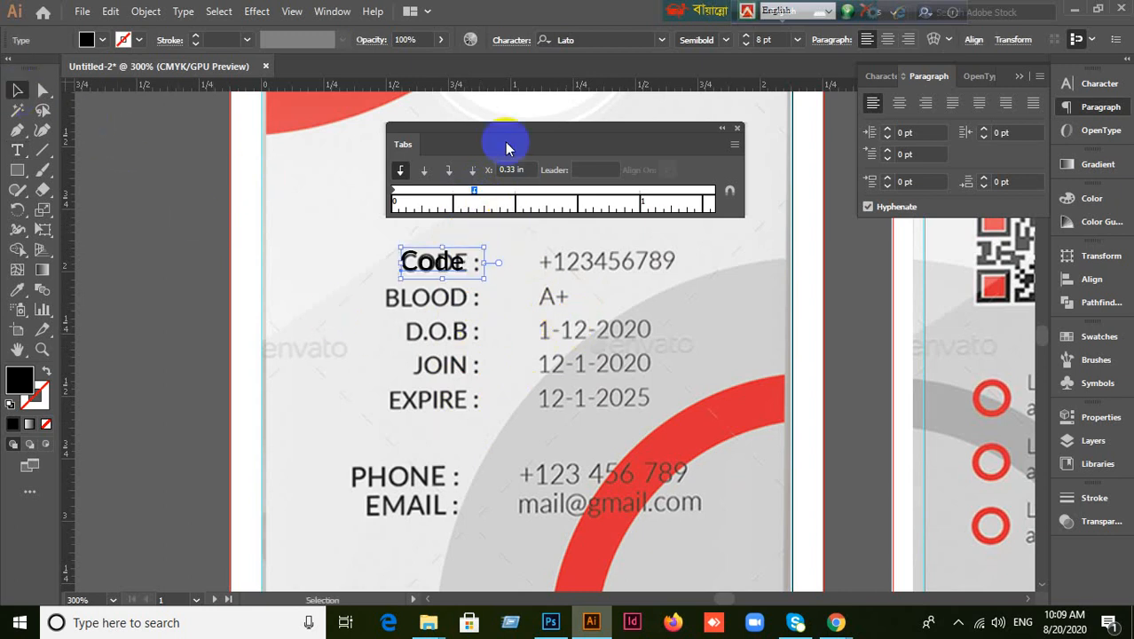
pyautogui.moveTo(507, 146); pyautogui.dragTo(520, 165)
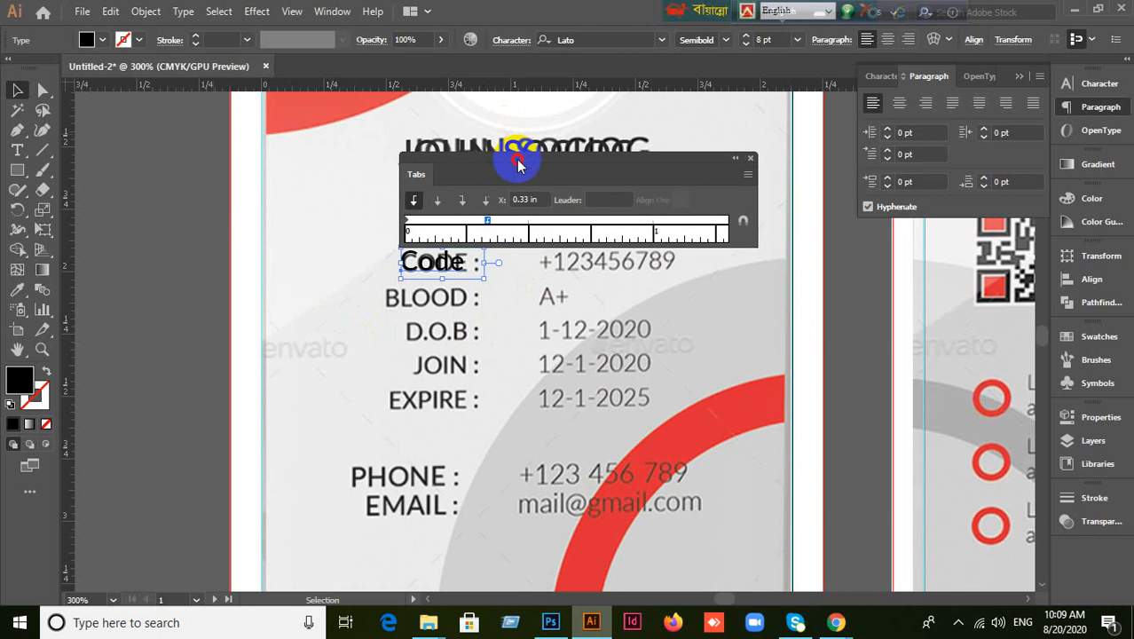
pyautogui.moveTo(519, 165)
pyautogui.mouseDown()
pyautogui.moveTo(507, 127)
pyautogui.moveTo(514, 160)
pyautogui.mouseUp()
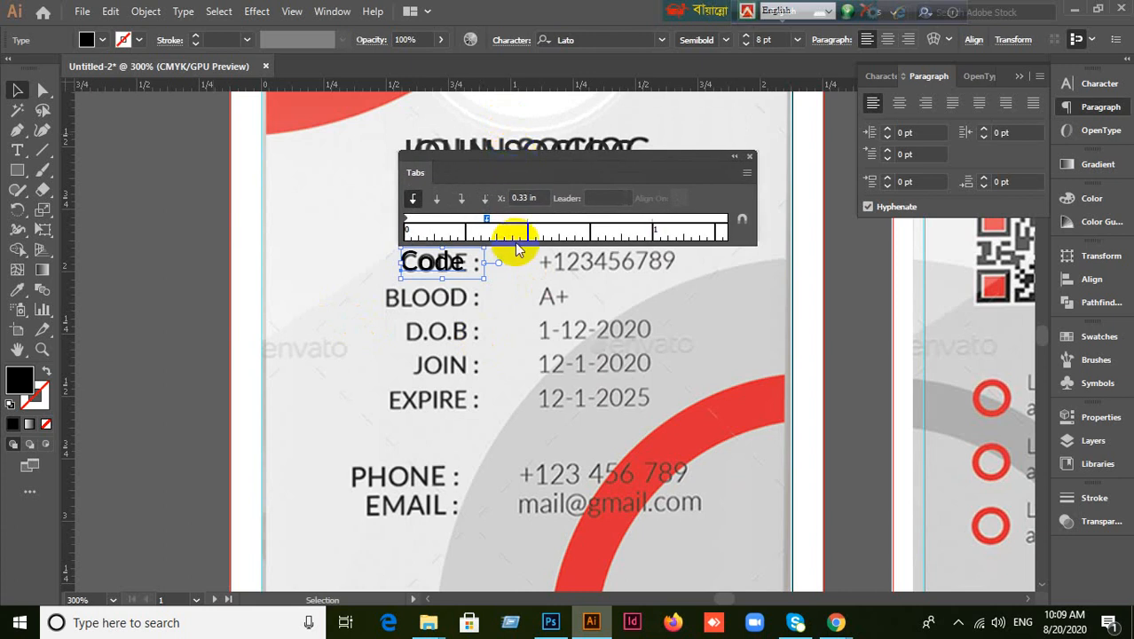
# Type the colon, add a second tab stop at 0.57 in, and enter the code number 45689.
pyautogui.doubleClick(457, 275)
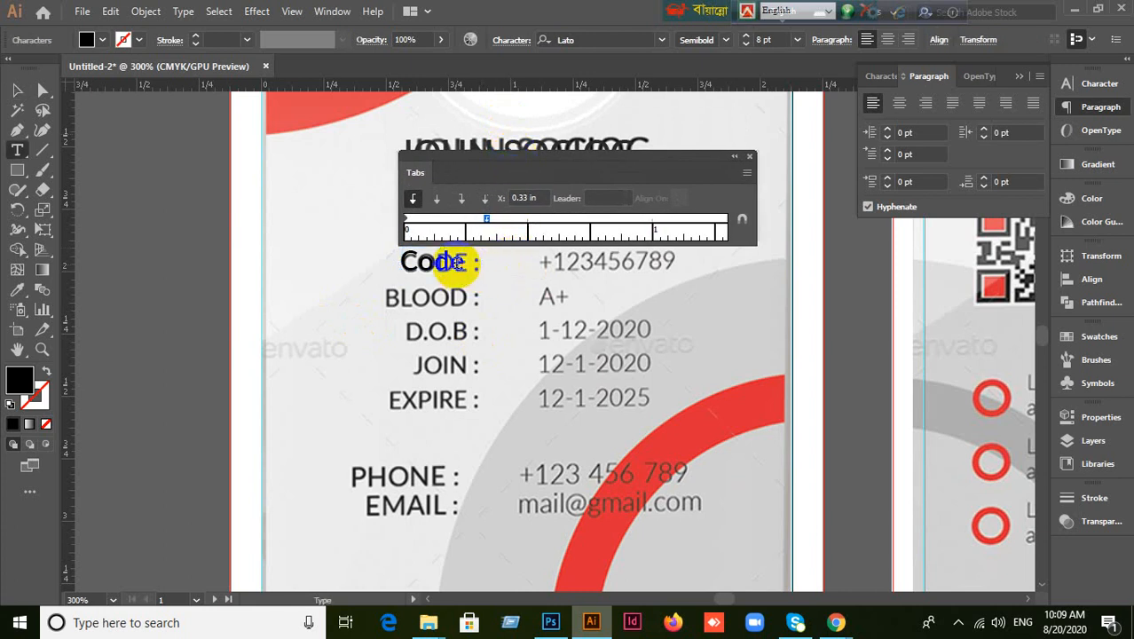
pyautogui.moveTo(486, 220); pyautogui.dragTo(480, 225)
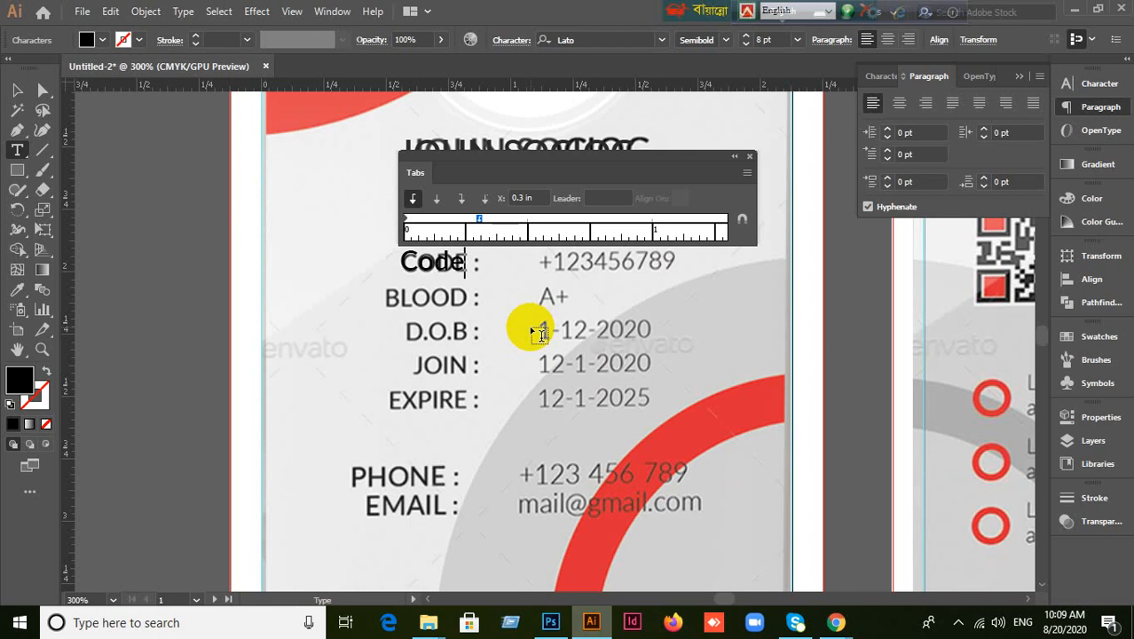
pyautogui.press('Right')
pyautogui.write(':')
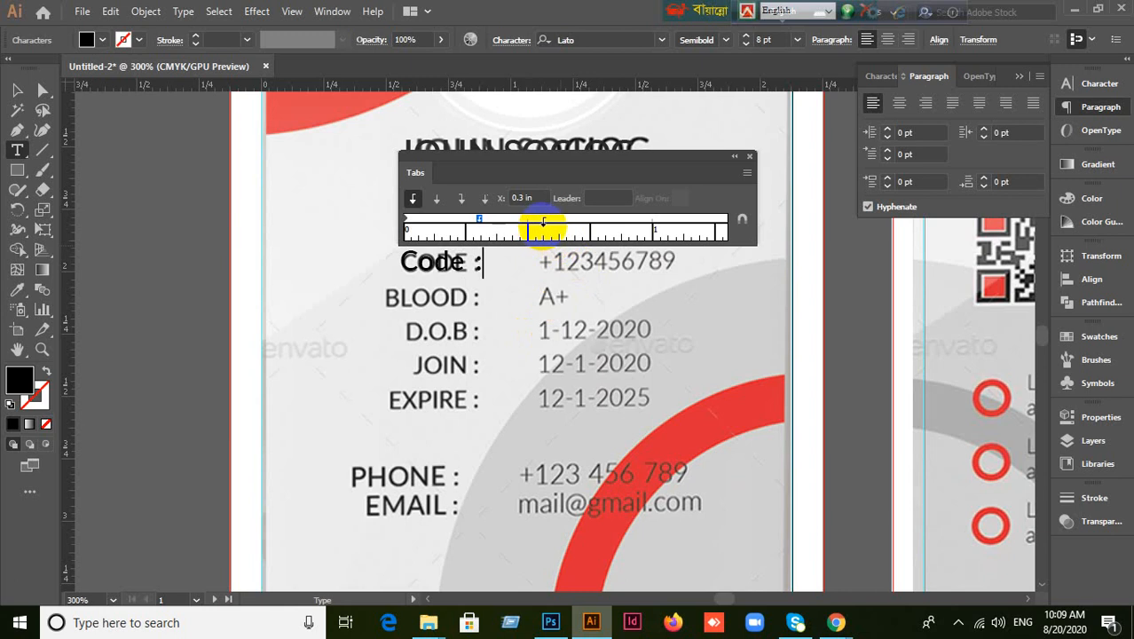
pyautogui.click(545, 222)
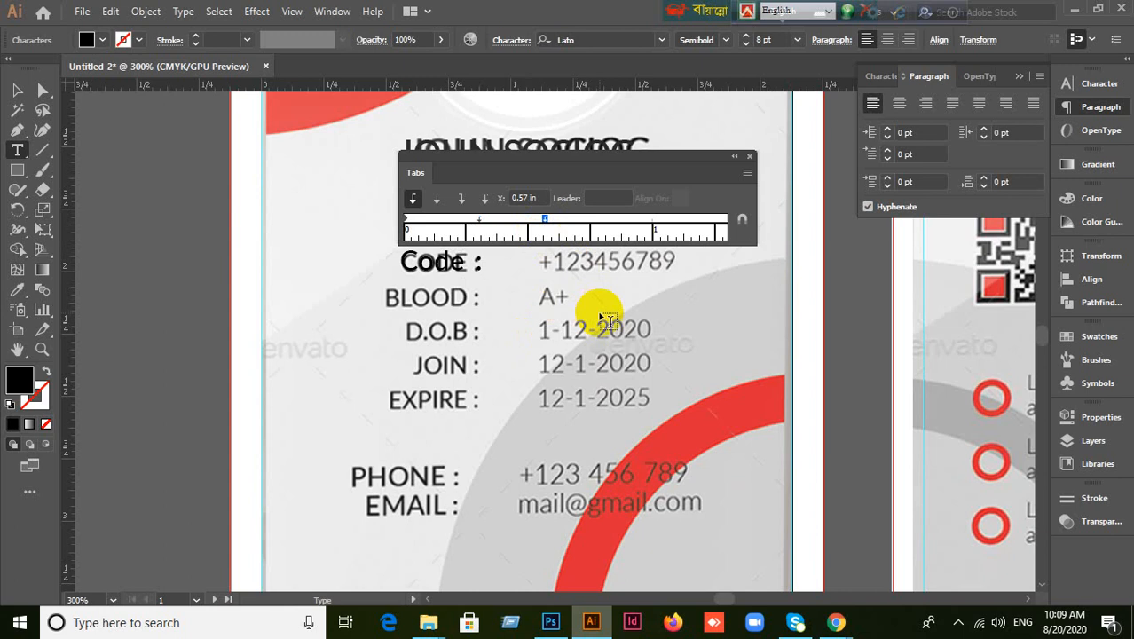
pyautogui.press('Right')
pyautogui.press('Right')
pyautogui.hotkey('shift', 'Right')
pyautogui.hotkey('shift', 'Right')
pyautogui.hotkey('shift', 'Right')
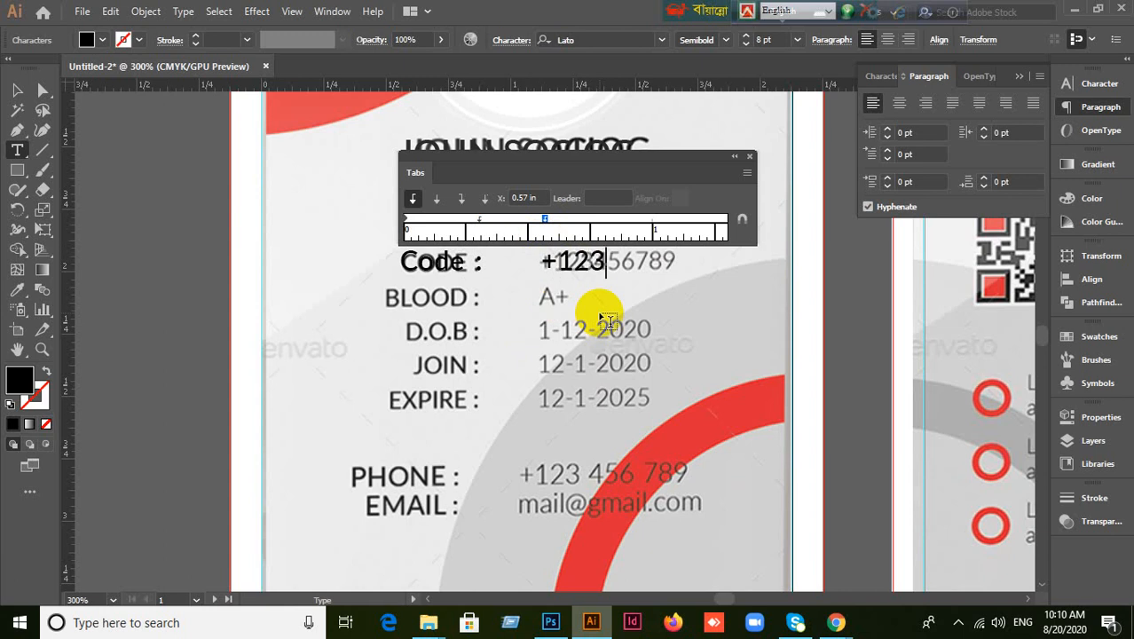
pyautogui.write('4568')
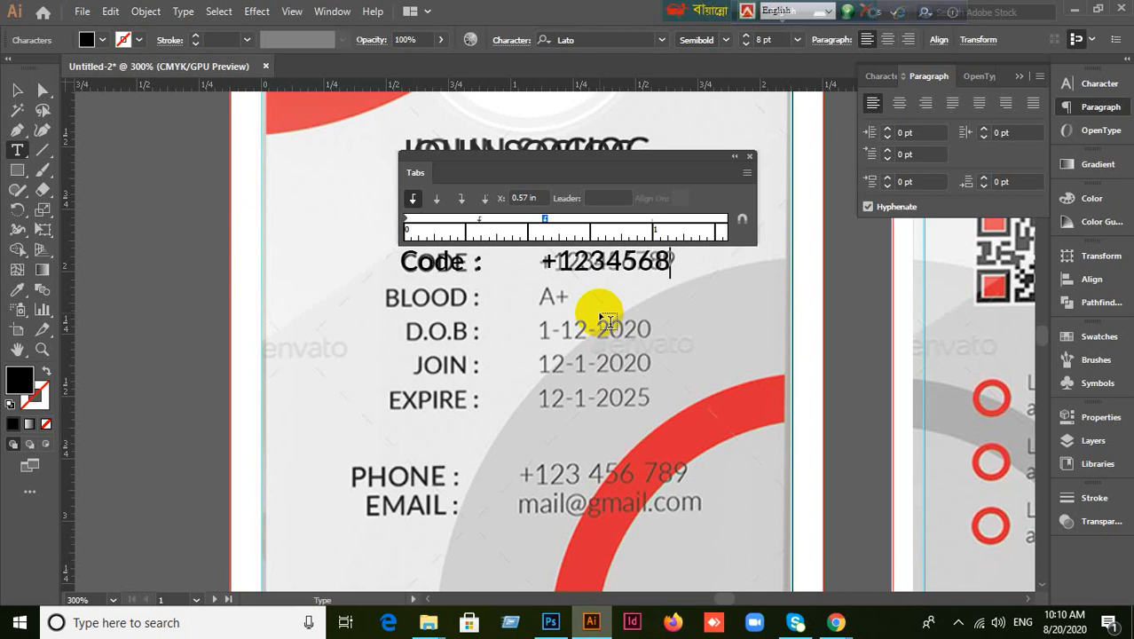
pyautogui.write('9')
# Add a Blood line under Code with a tabbed colon and the value A+.
pyautogui.click(190, 208)
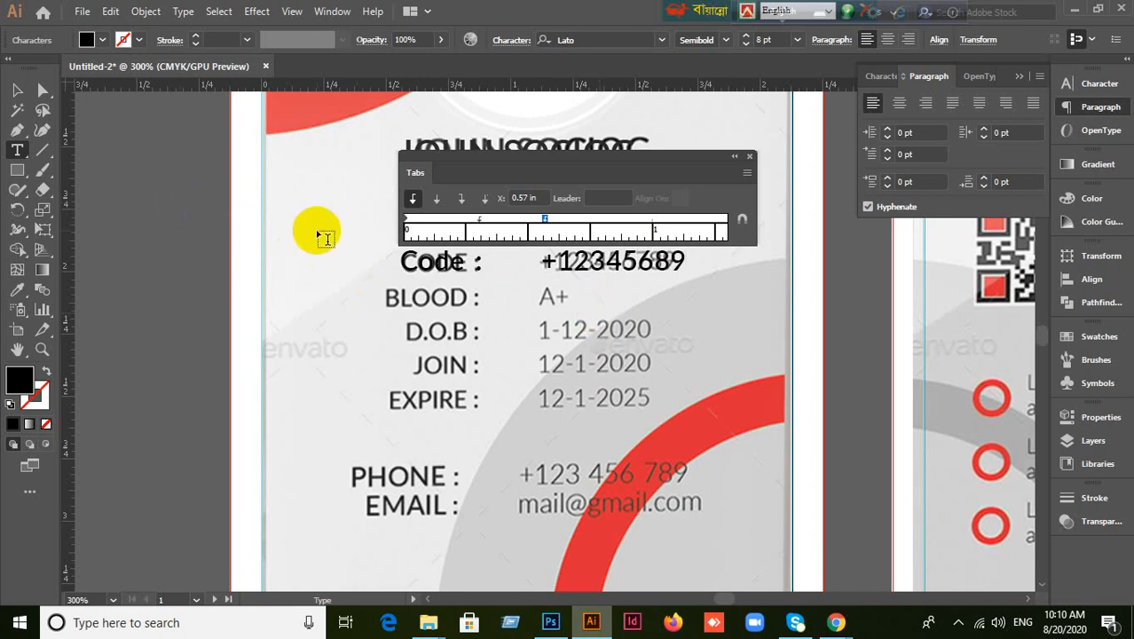
pyautogui.click(186, 182)
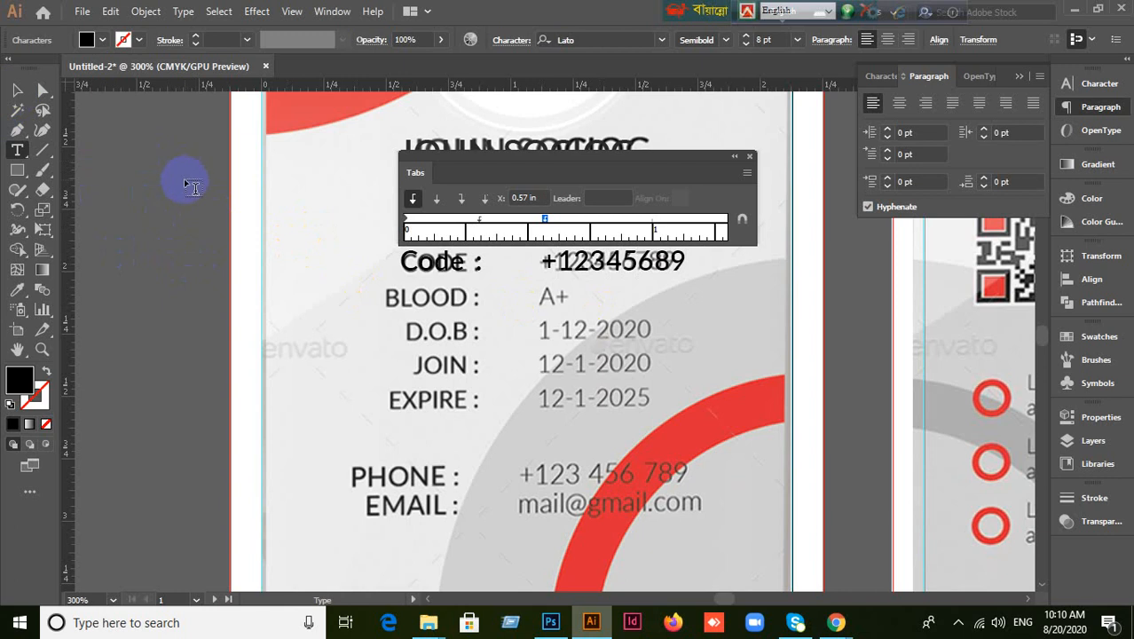
pyautogui.press('Return')
pyautogui.write('Blood')
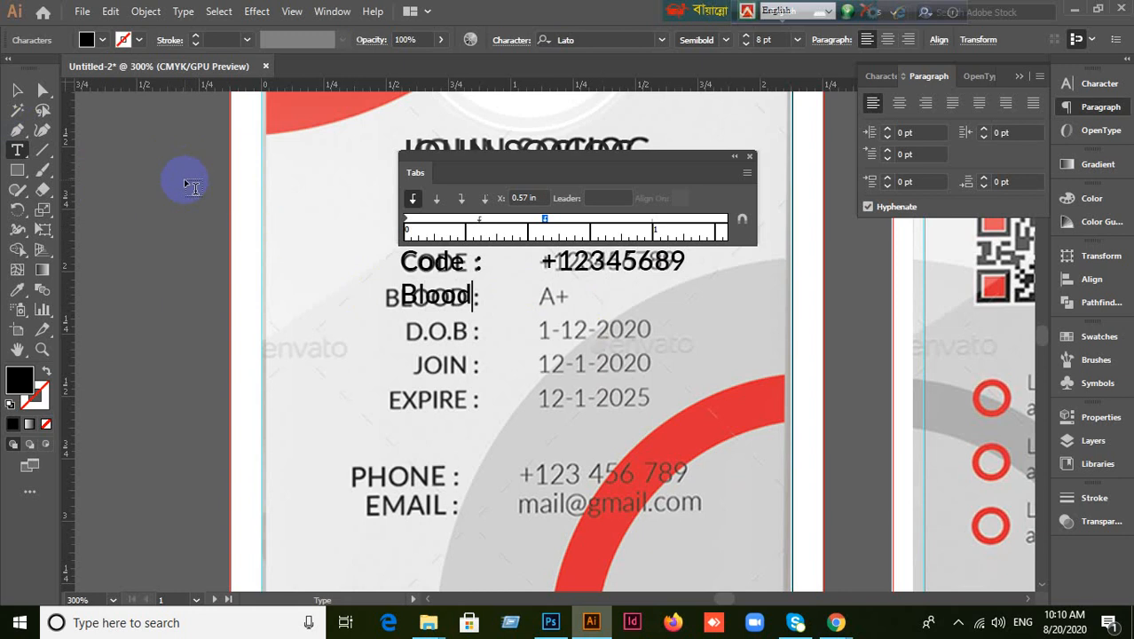
pyautogui.press('Tab')
pyautogui.write(':')
pyautogui.press('Tab')
pyautogui.write('A+')
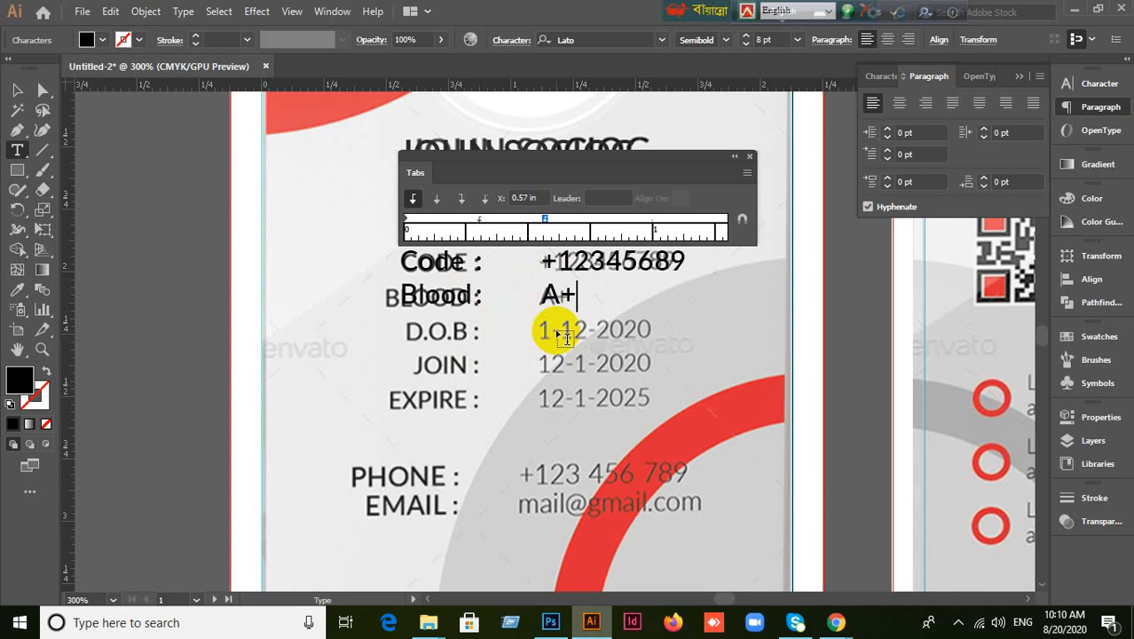
# Type the D.O.B : 1-12-2020 and JOIN : 12-1-2020 rows, tabbing each date into the value column.
pyautogui.press('Right')
pyautogui.write('D.O')
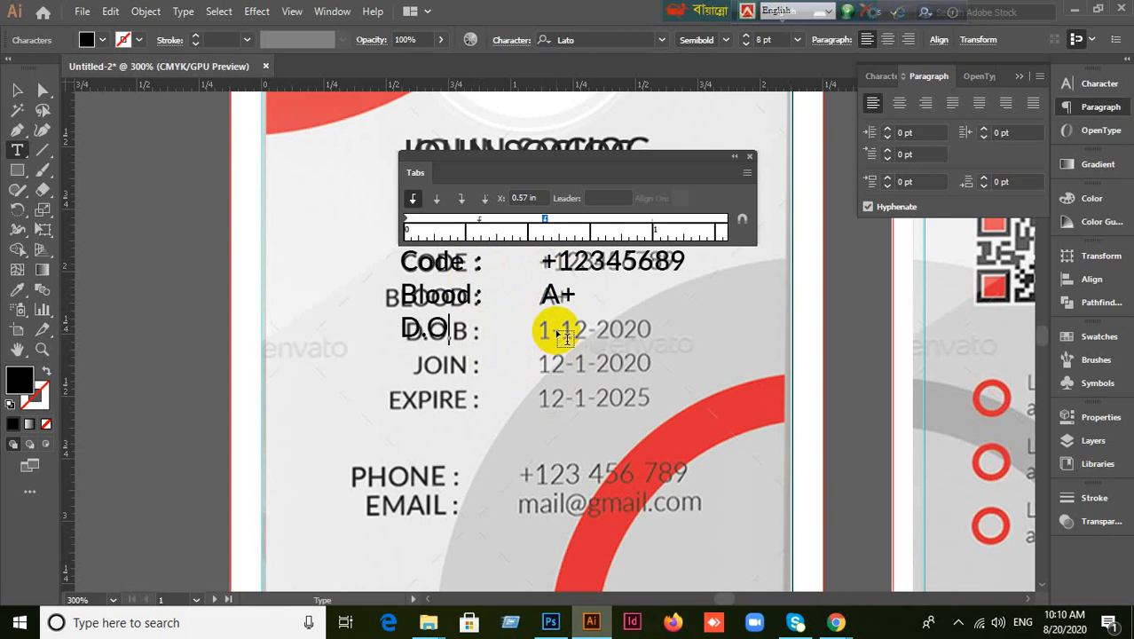
pyautogui.write('.B :')
pyautogui.press('Tab')
pyautogui.write('1')
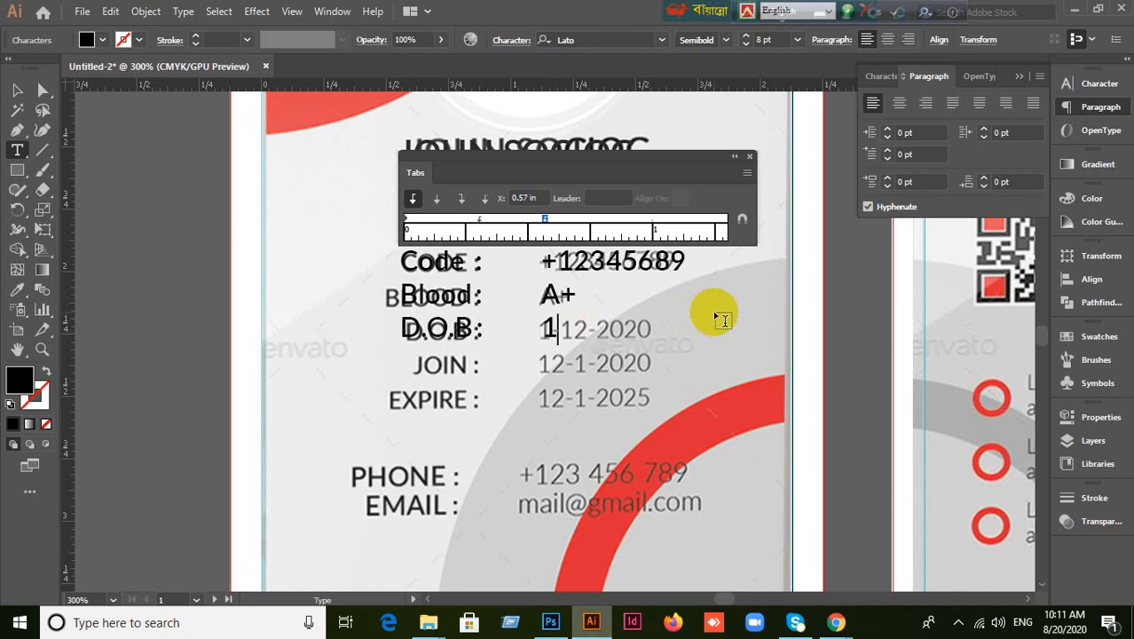
pyautogui.write('-12-2020')
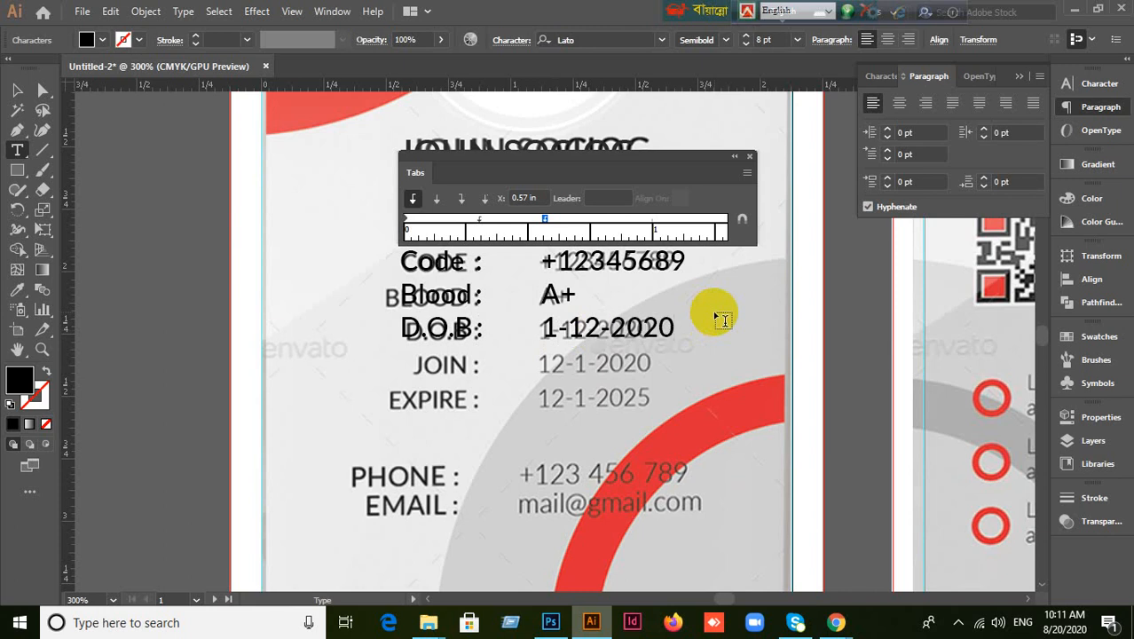
pyautogui.press('Return')
pyautogui.write('Join')
pyautogui.press('BackSpace')
pyautogui.press('BackSpace')
pyautogui.press('BackSpace')
pyautogui.press('BackSpace')
pyautogui.write('JOIN')
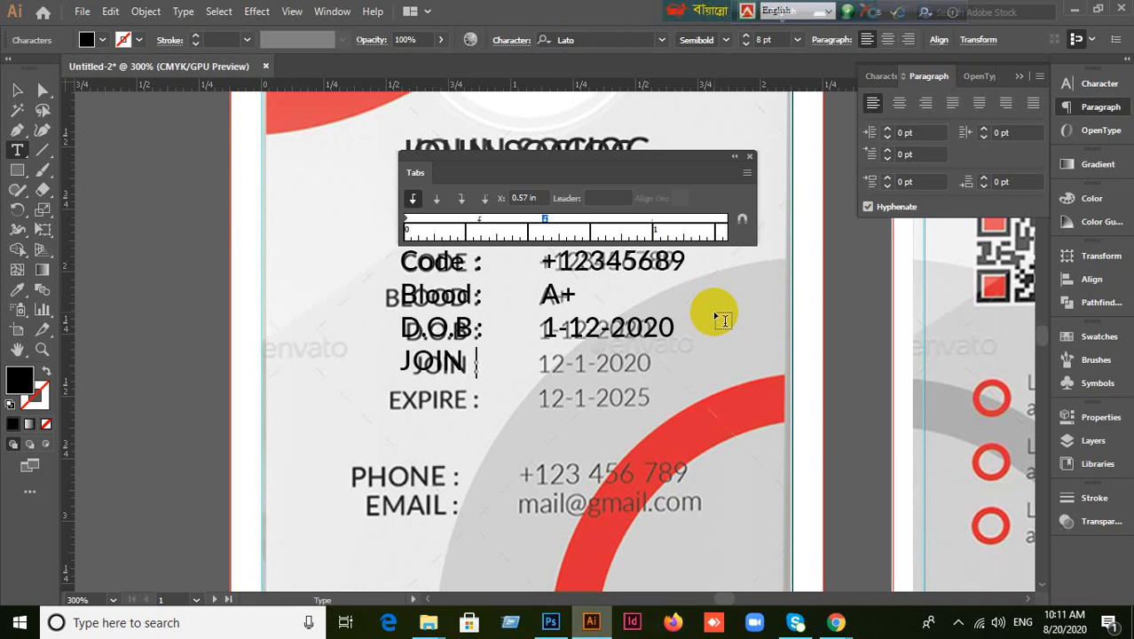
pyautogui.write(' :')
pyautogui.press('Tab')
pyautogui.write('12-1-')
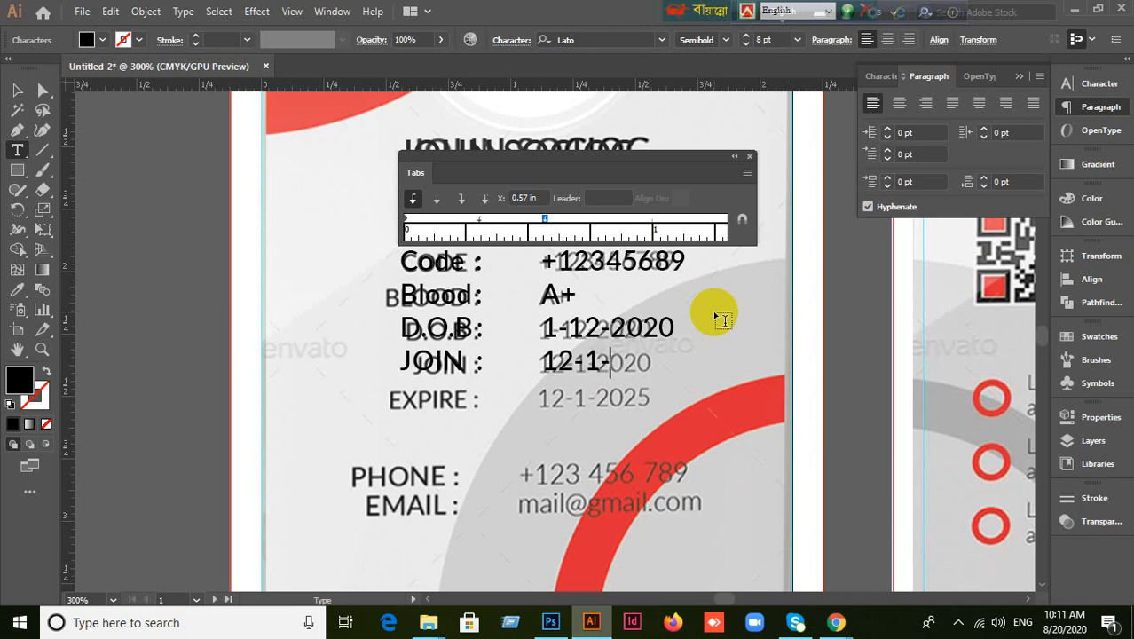
pyautogui.write('2020')
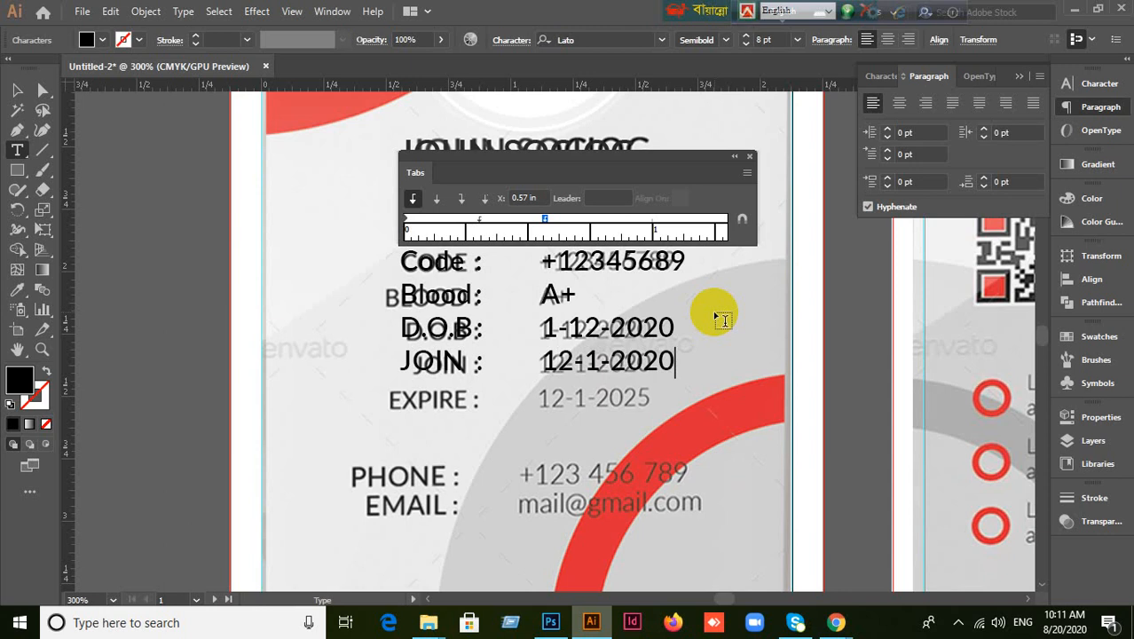
# Add the EXPIRE row with the date 12-1-2025 tabbed under the JOIN date.
pyautogui.press('Return')
pyautogui.write('Expire')
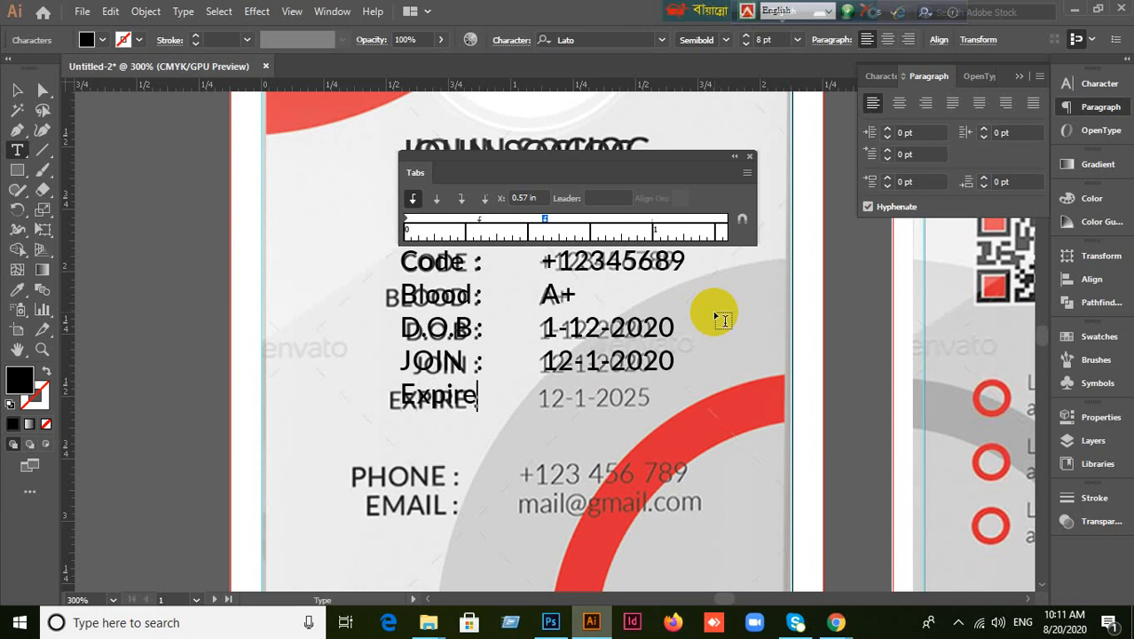
pyautogui.press('BackSpace')
pyautogui.press('BackSpace')
pyautogui.press('BackSpace')
pyautogui.press('BackSpace')
pyautogui.press('BackSpace')
pyautogui.press('BackSpace')
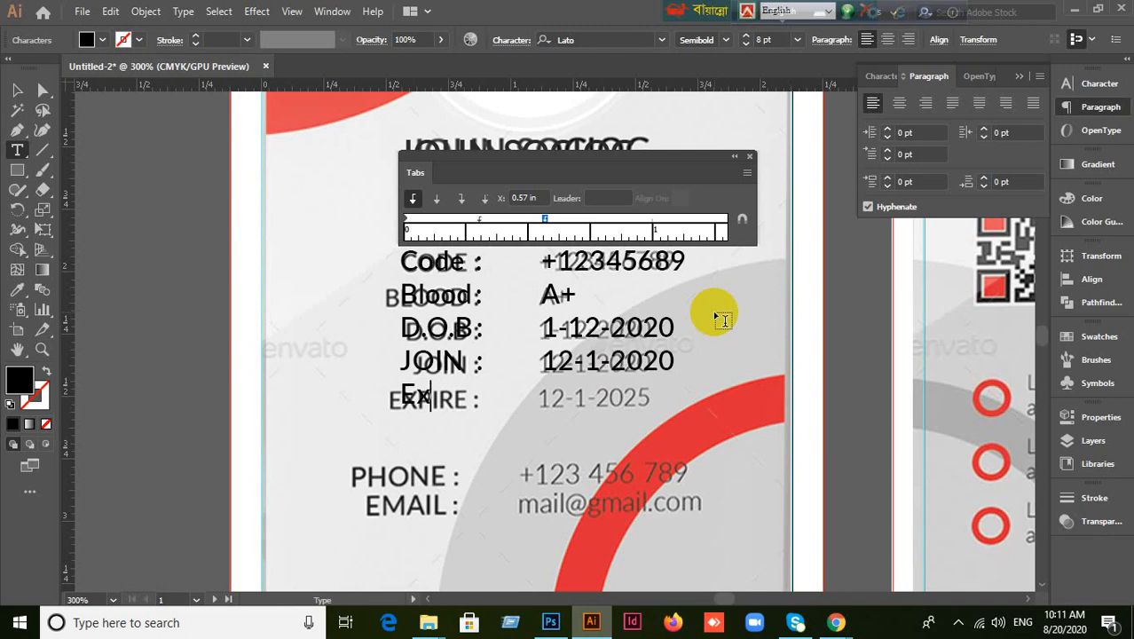
pyautogui.write('EXPIRE')
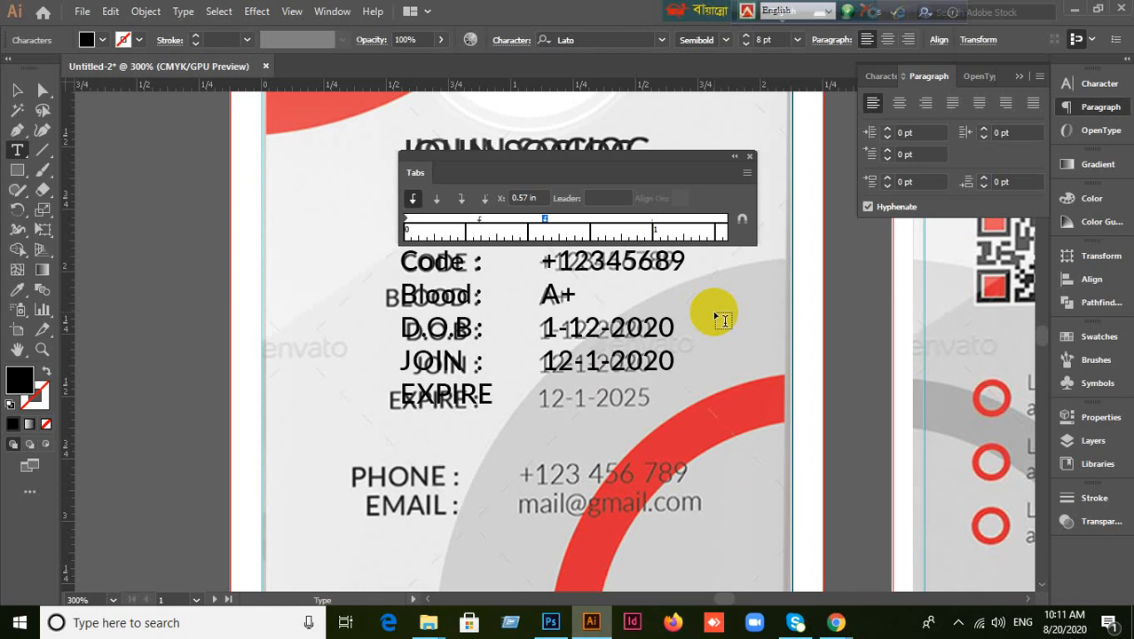
pyautogui.press('Tab')
pyautogui.press('BackSpace')
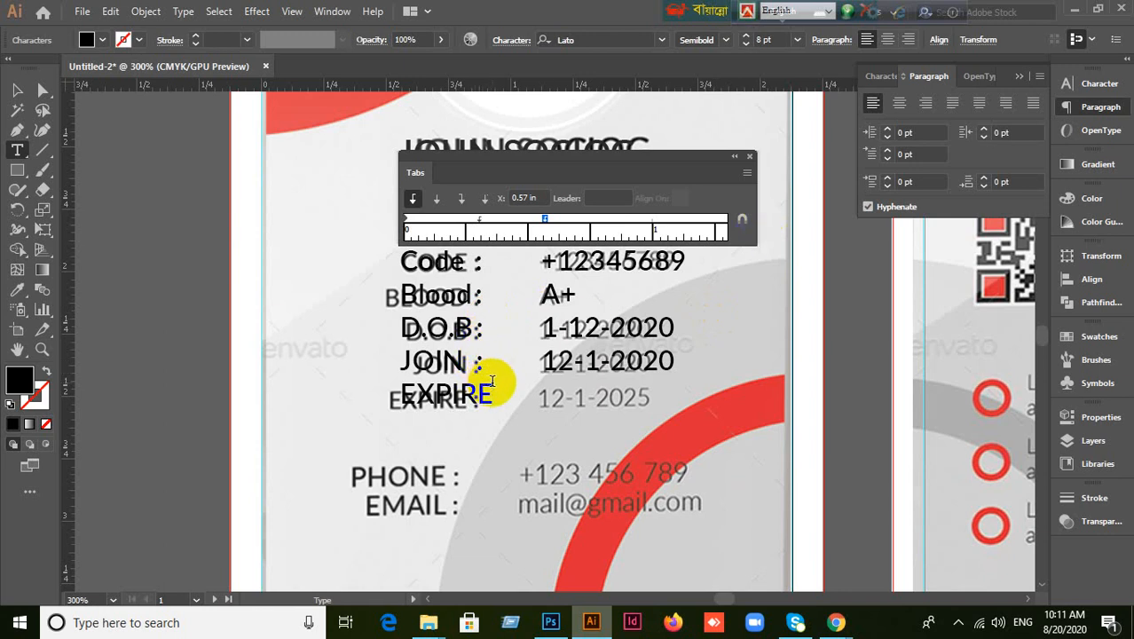
pyautogui.press('Tab')
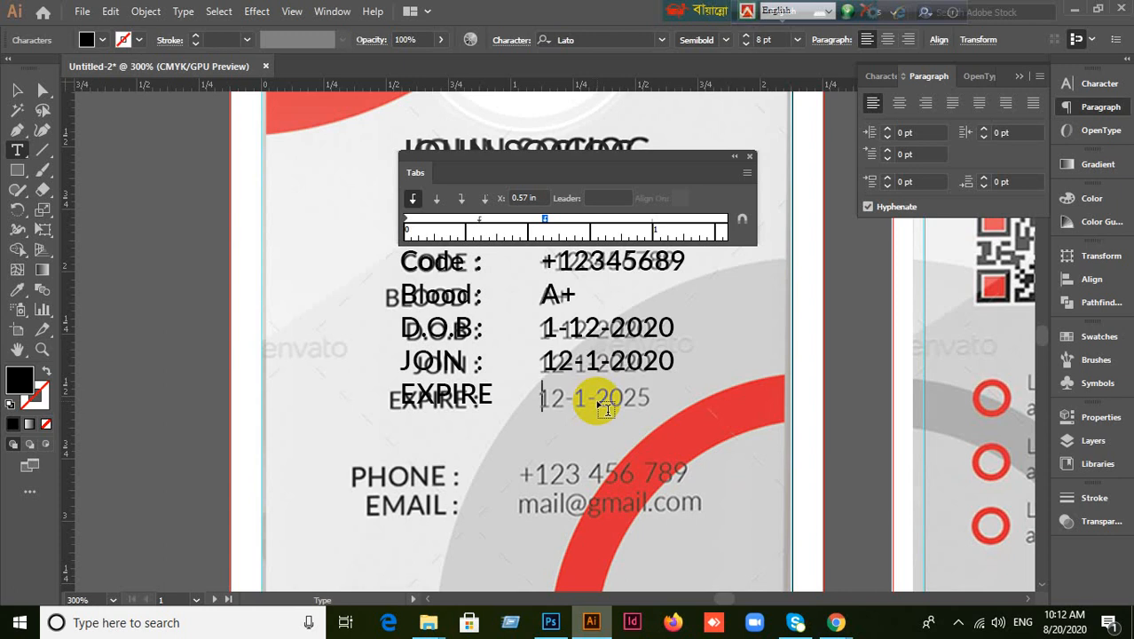
pyautogui.write('12-1-20')
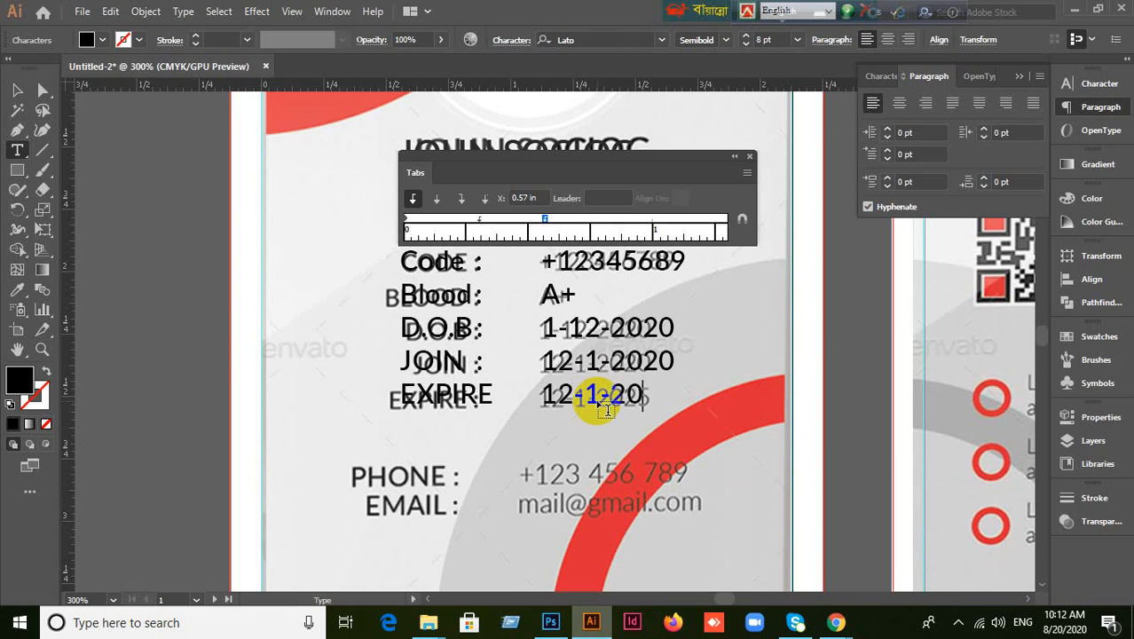
pyautogui.write('25')
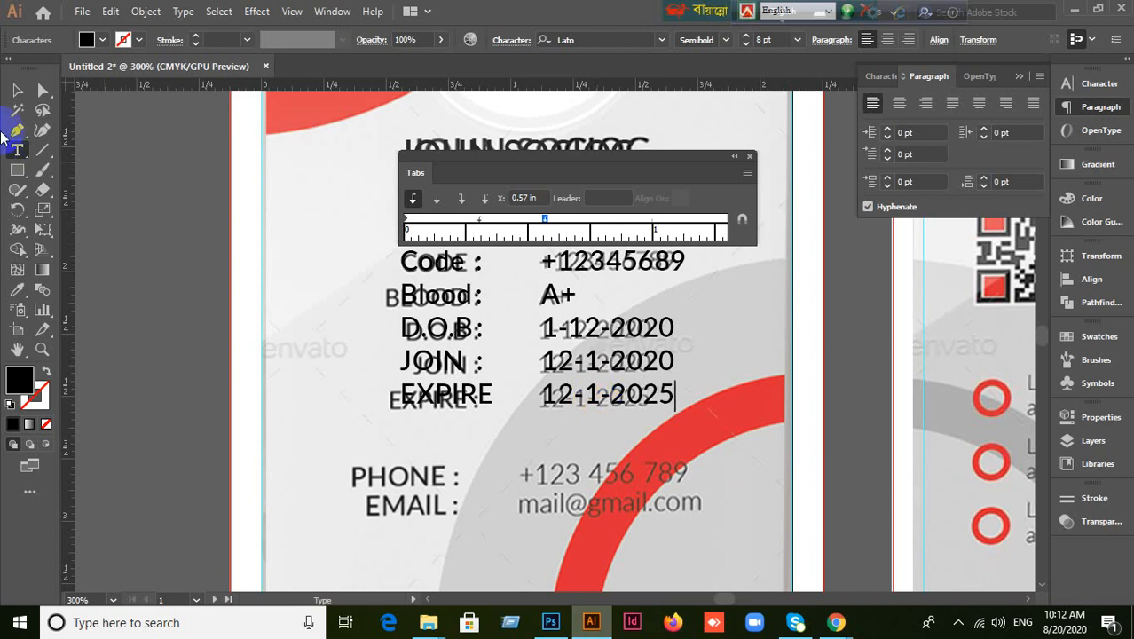
pyautogui.click(16, 90)
# Drag the info block between the card and the left pasteboard, and remove an extra tab stop.
pyautogui.click(519, 438)
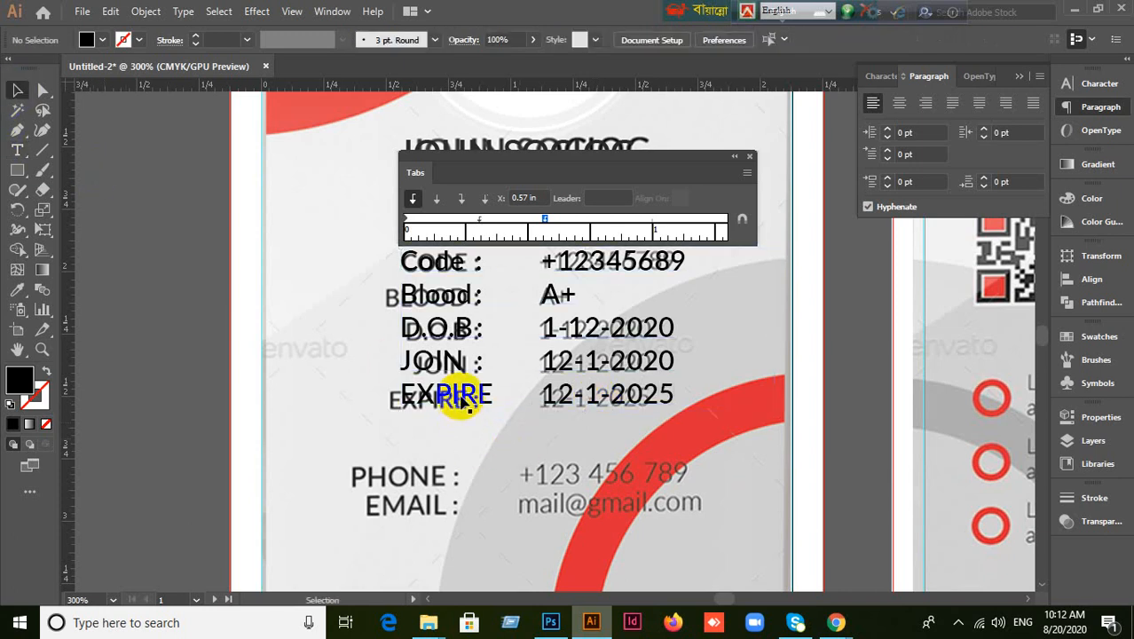
pyautogui.moveTo(459, 400); pyautogui.dragTo(443, 404)
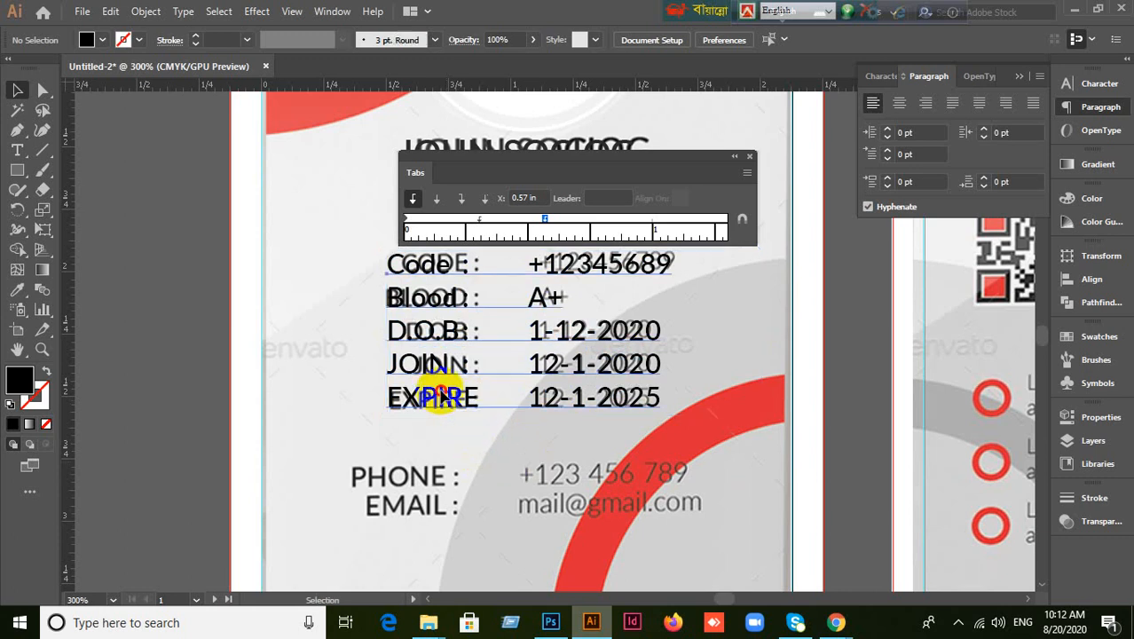
pyautogui.moveTo(446, 399); pyautogui.dragTo(291, 398)
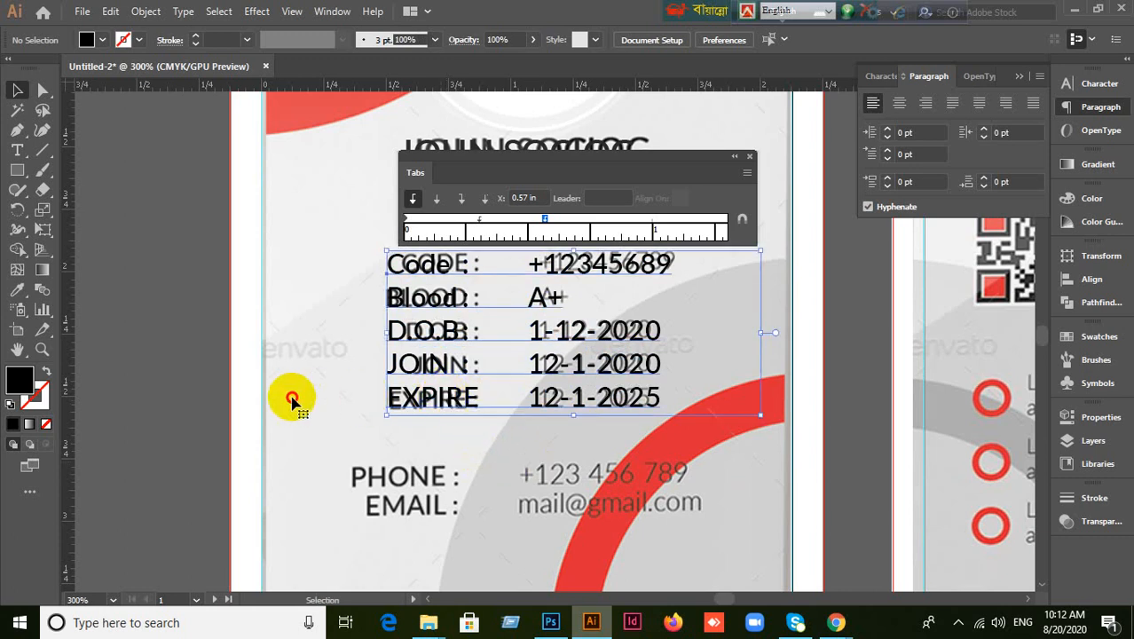
pyautogui.click(502, 460)
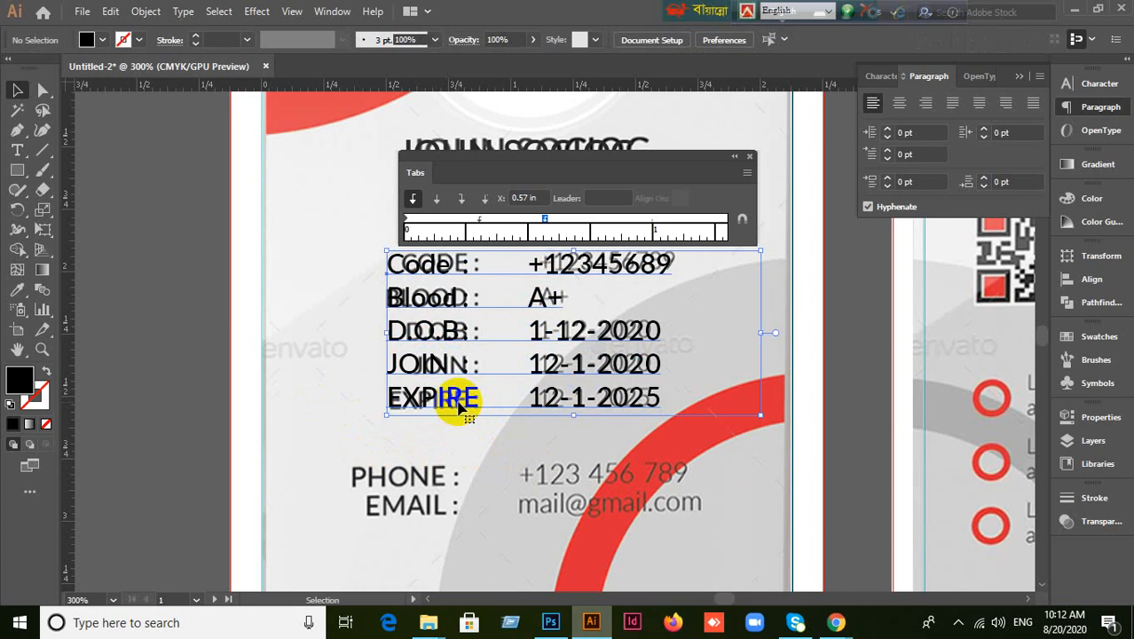
pyautogui.moveTo(453, 401); pyautogui.dragTo(423, 395)
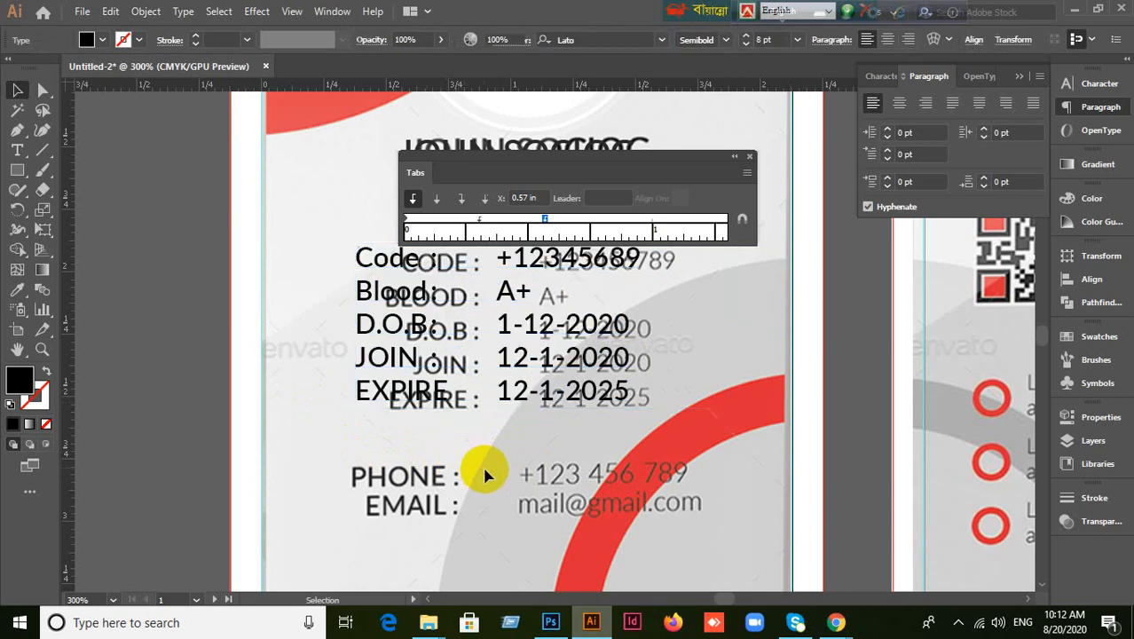
pyautogui.click(437, 397)
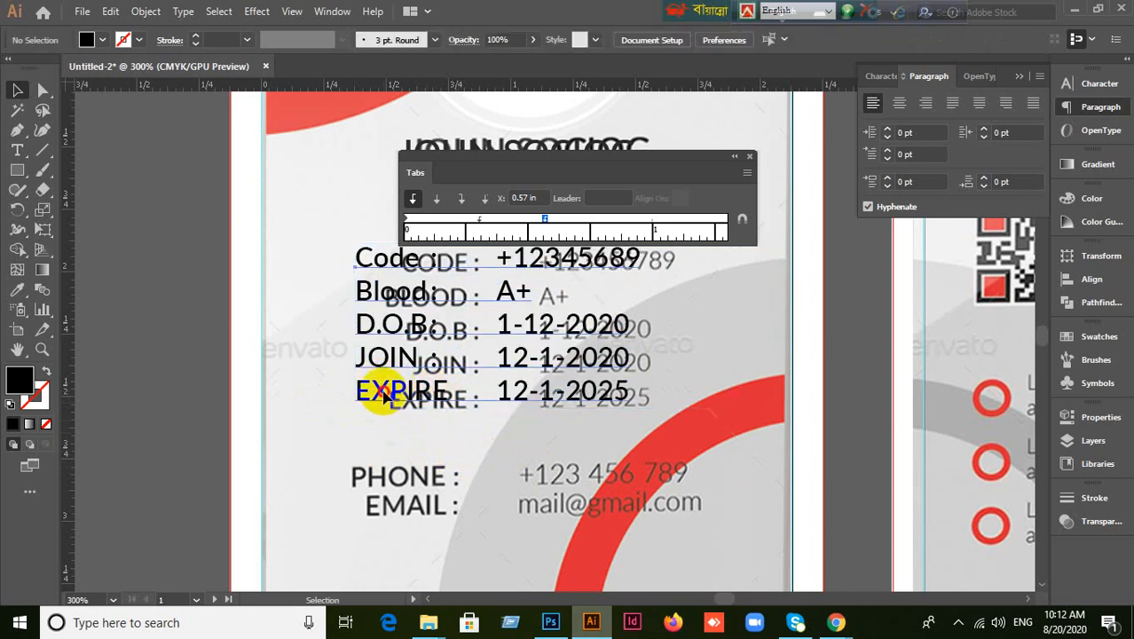
pyautogui.moveTo(367, 394); pyautogui.dragTo(108, 356)
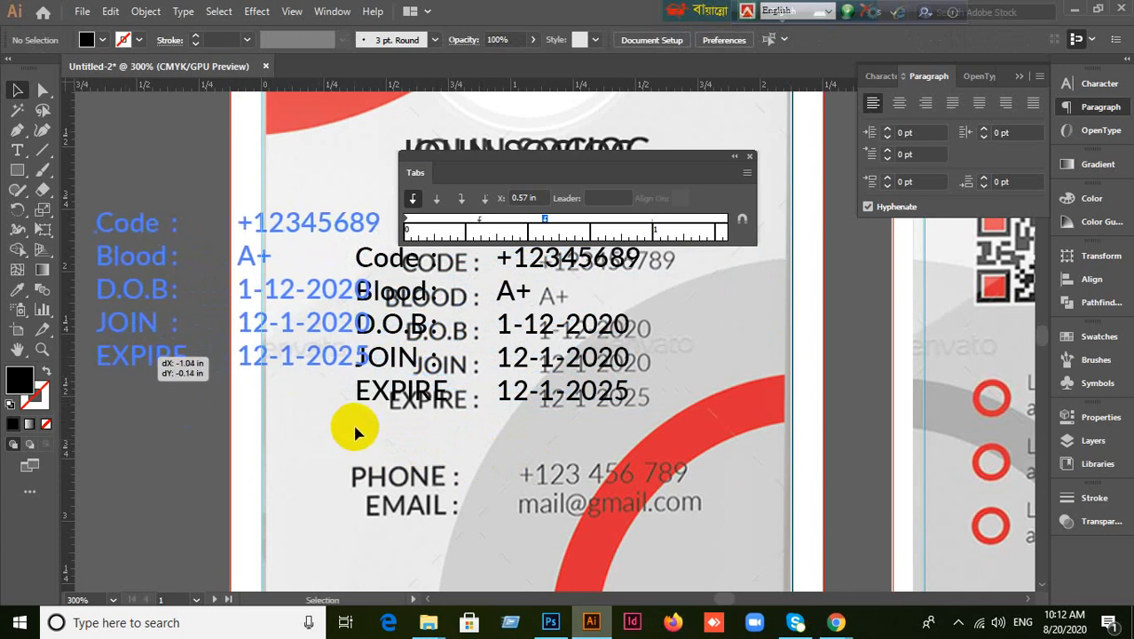
pyautogui.moveTo(346, 423); pyautogui.dragTo(496, 394)
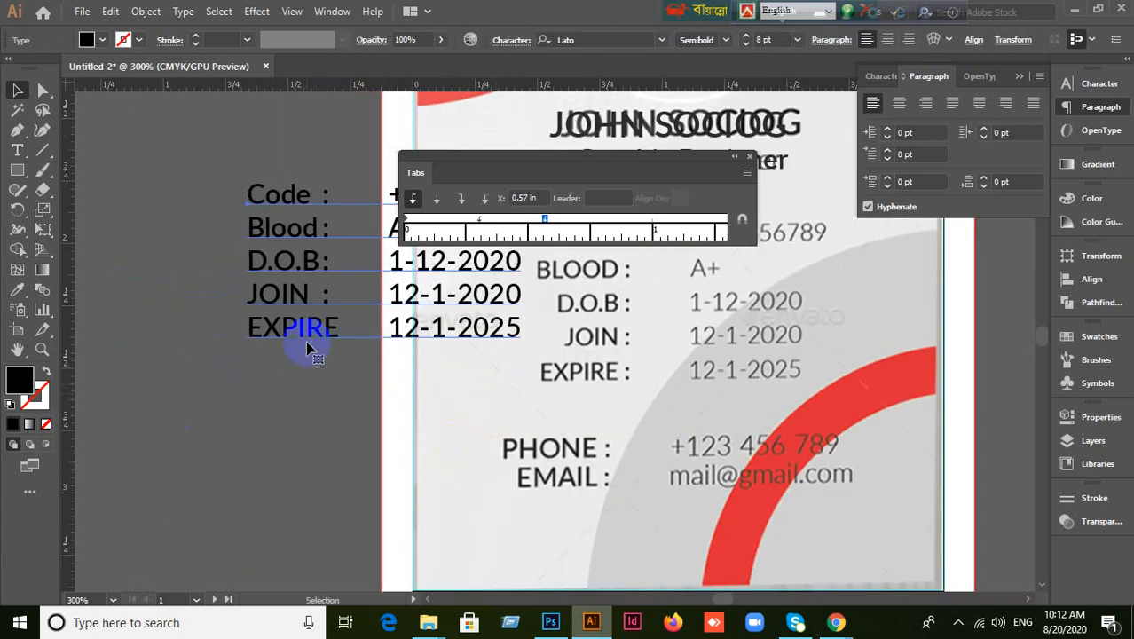
pyautogui.moveTo(307, 348); pyautogui.dragTo(110, 299)
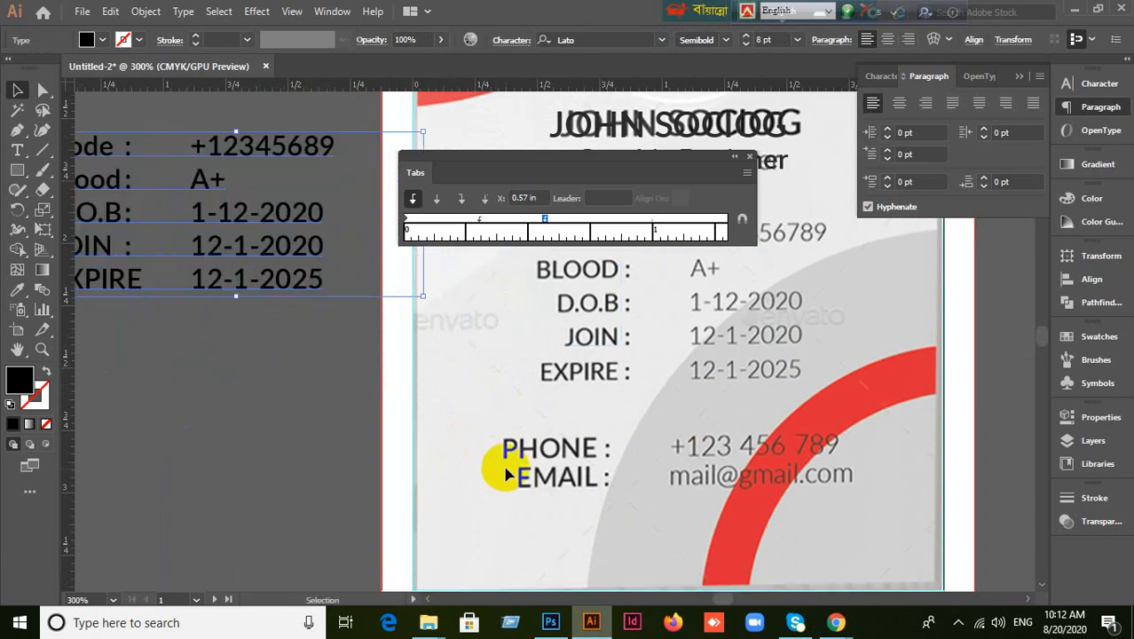
pyautogui.moveTo(633, 170); pyautogui.dragTo(653, 138)
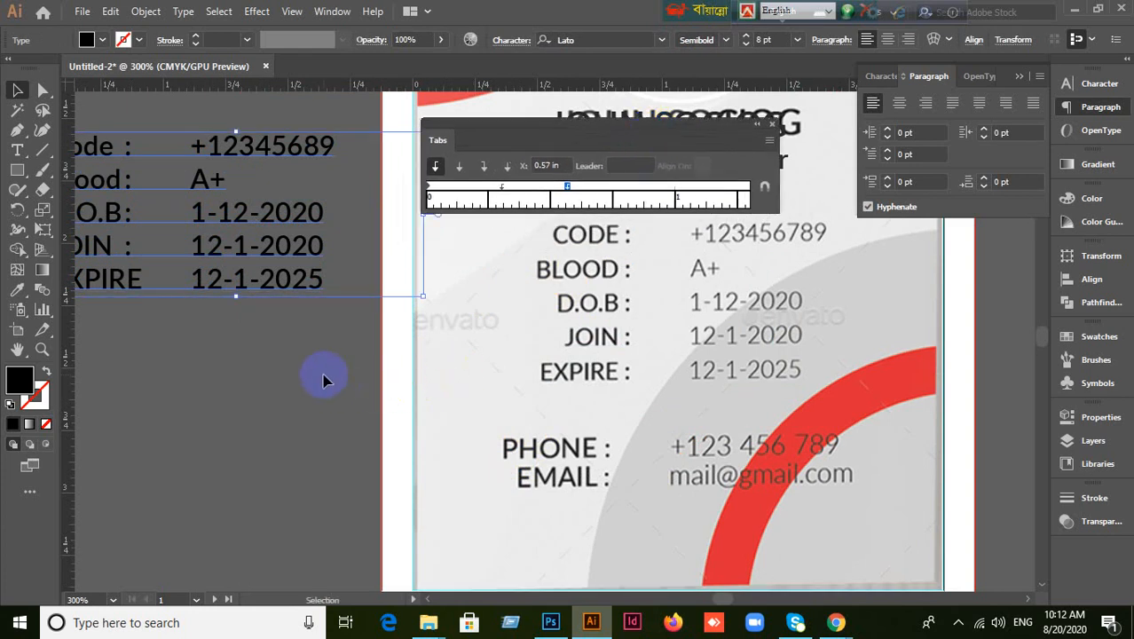
pyautogui.moveTo(303, 299); pyautogui.dragTo(388, 345)
pyautogui.moveTo(759, 401); pyautogui.dragTo(769, 376)
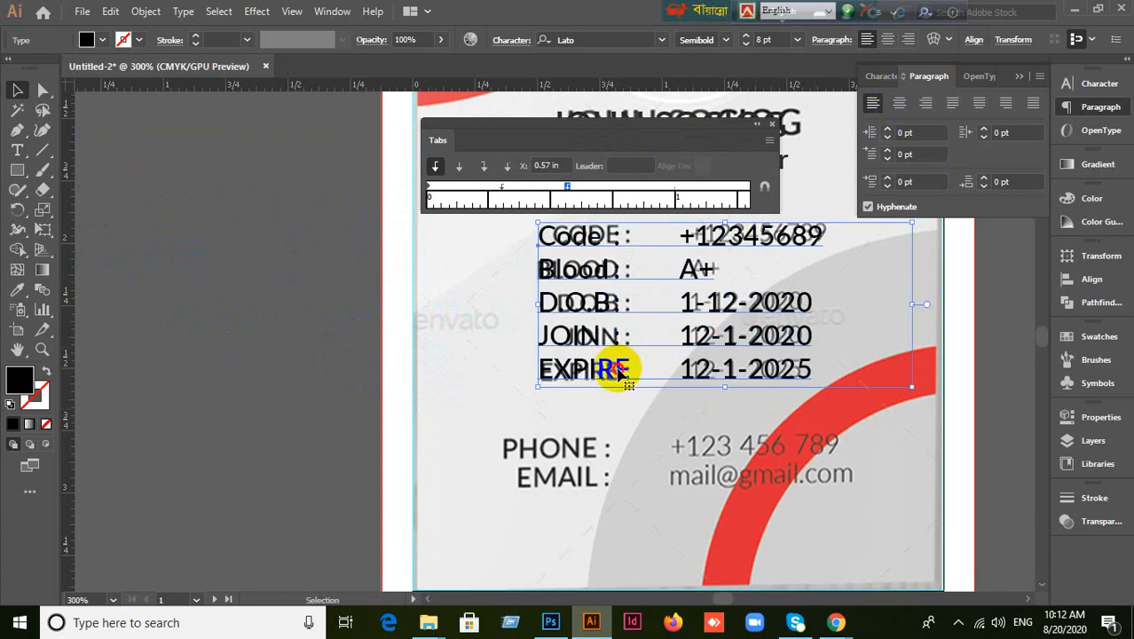
pyautogui.moveTo(620, 368); pyautogui.dragTo(606, 371)
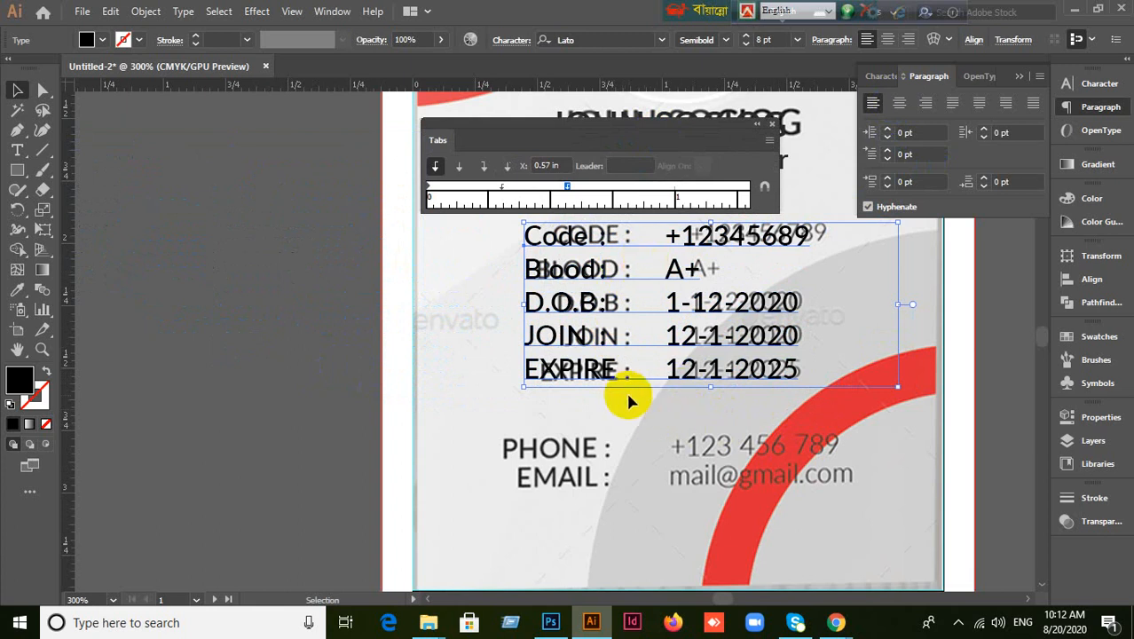
pyautogui.moveTo(589, 367); pyautogui.dragTo(168, 350)
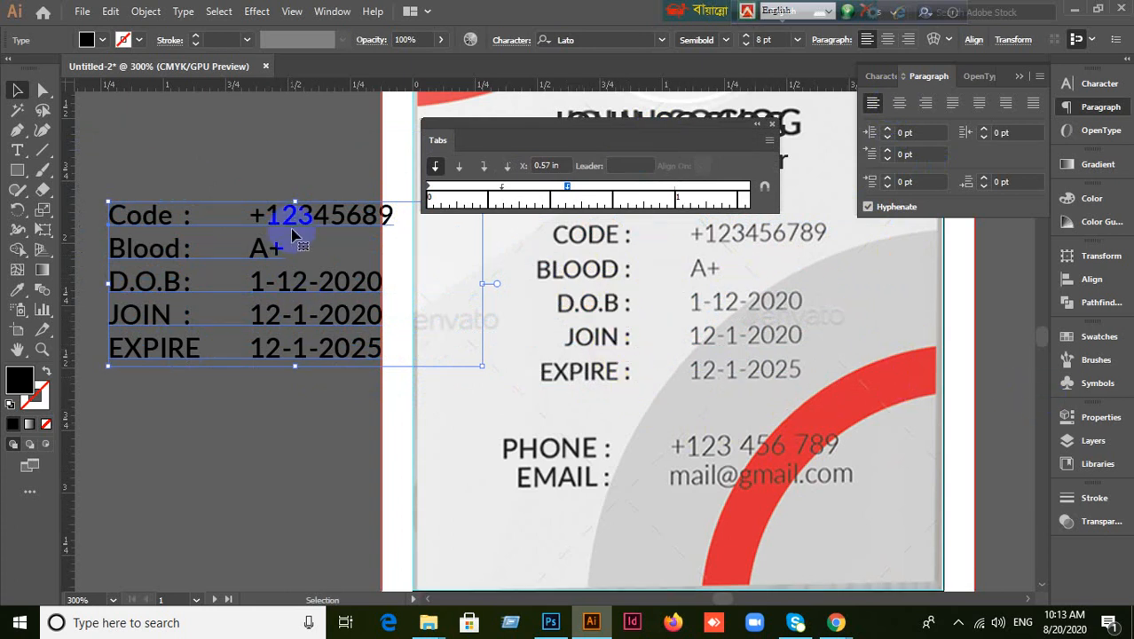
pyautogui.moveTo(291, 216); pyautogui.dragTo(218, 199)
pyautogui.click(238, 429)
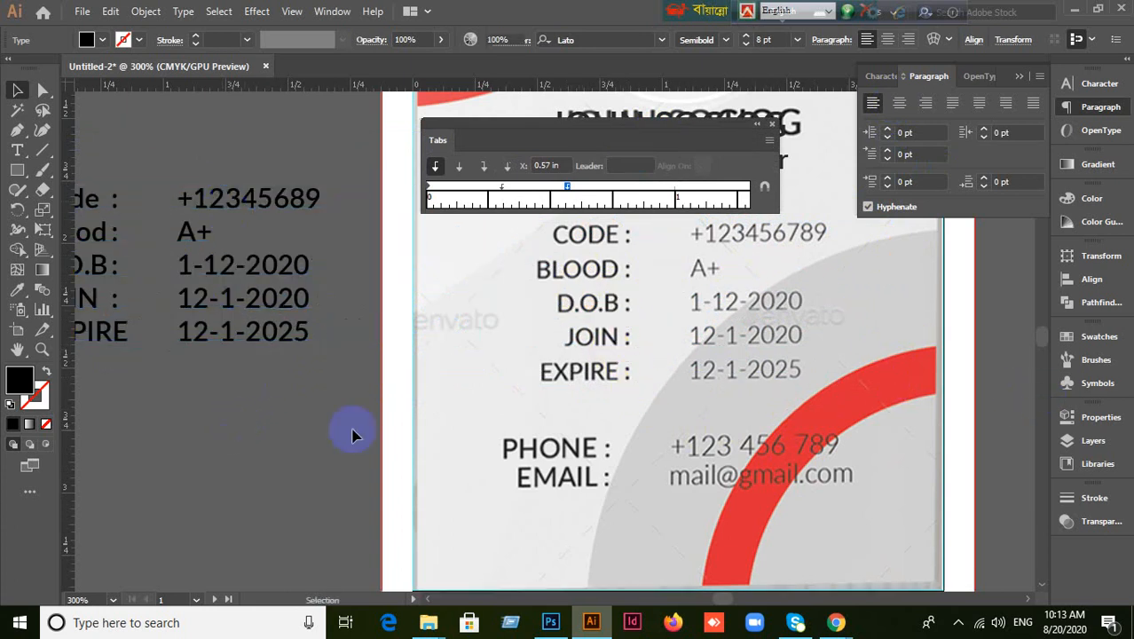
pyautogui.moveTo(627, 188); pyautogui.dragTo(622, 140)
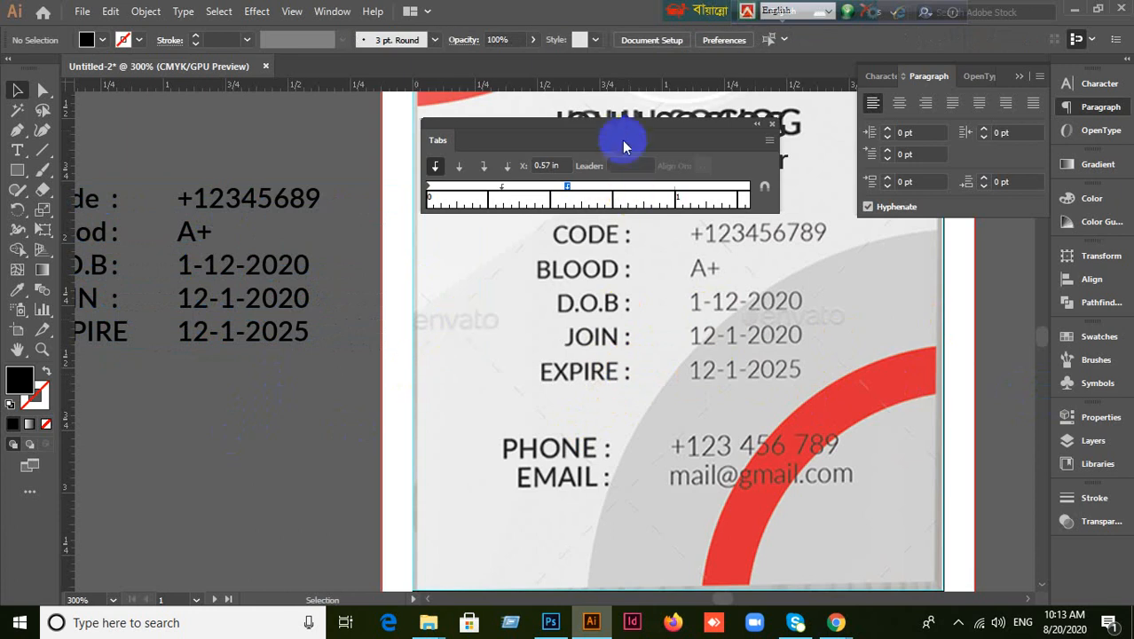
pyautogui.moveTo(279, 310); pyautogui.dragTo(406, 323)
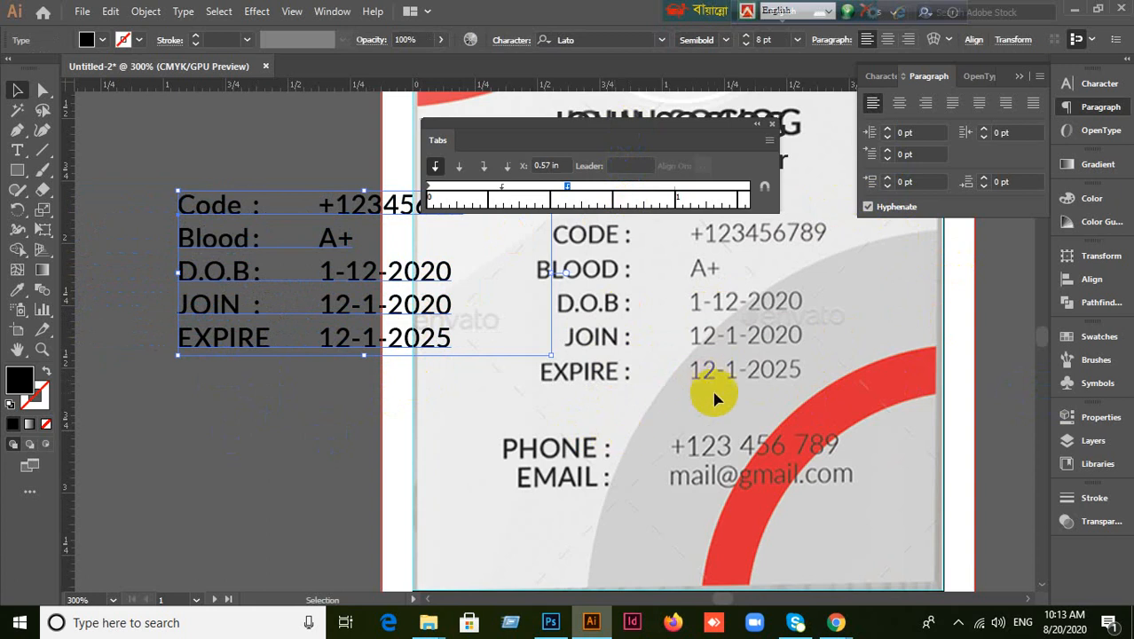
# Try center, right, then left alignment on the info rows, and park the block on the pasteboard.
pyautogui.click(899, 102)
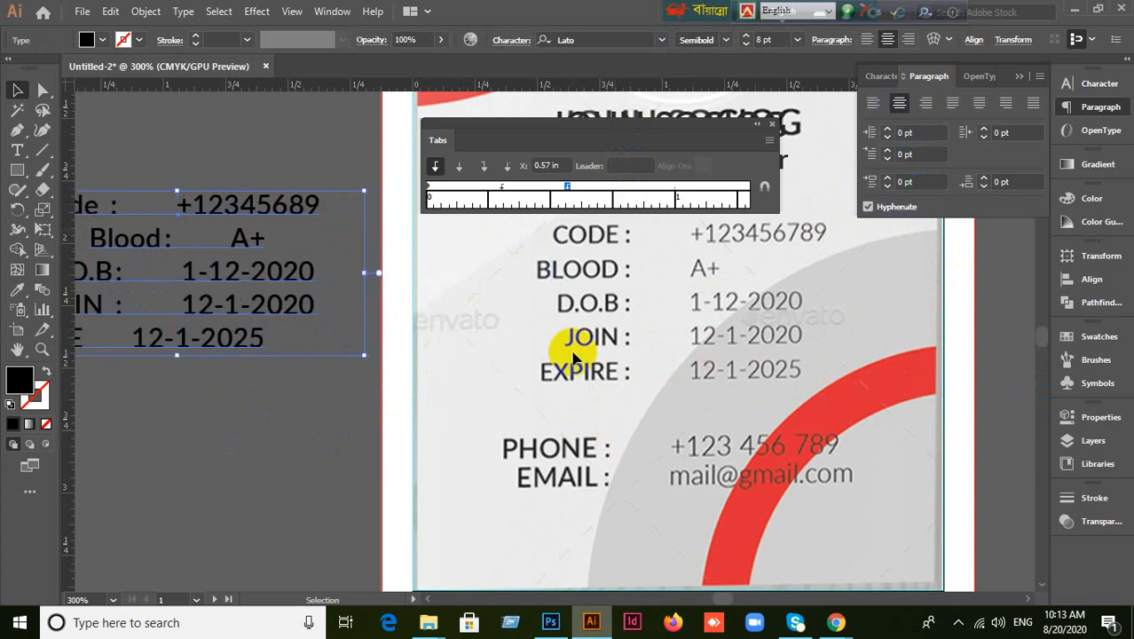
pyautogui.moveTo(185, 337); pyautogui.dragTo(434, 337)
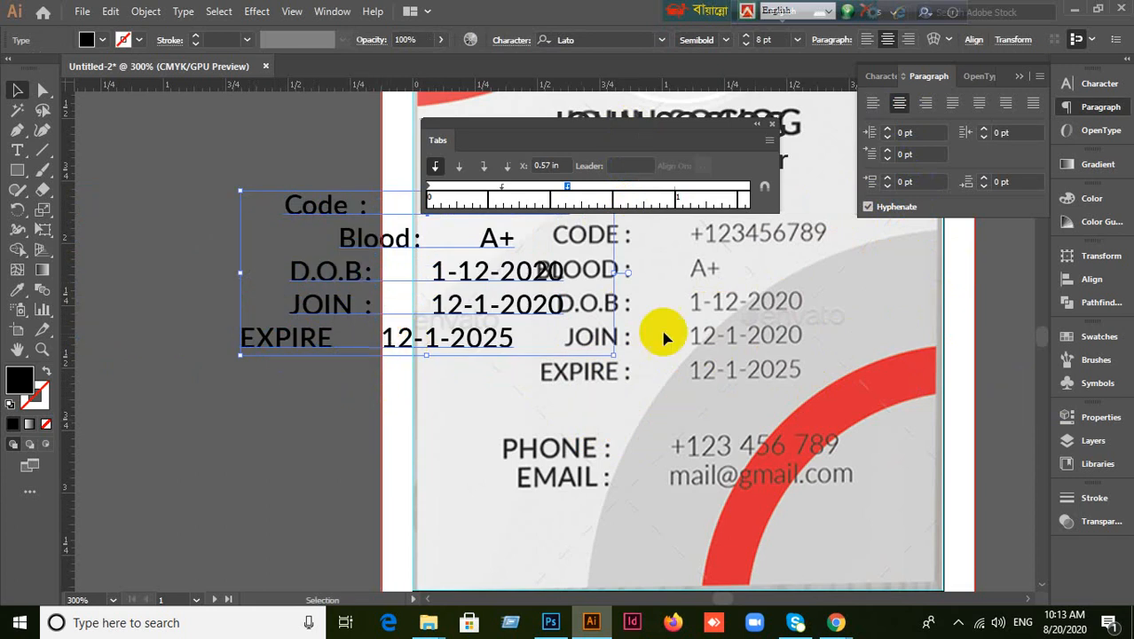
pyautogui.click(926, 104)
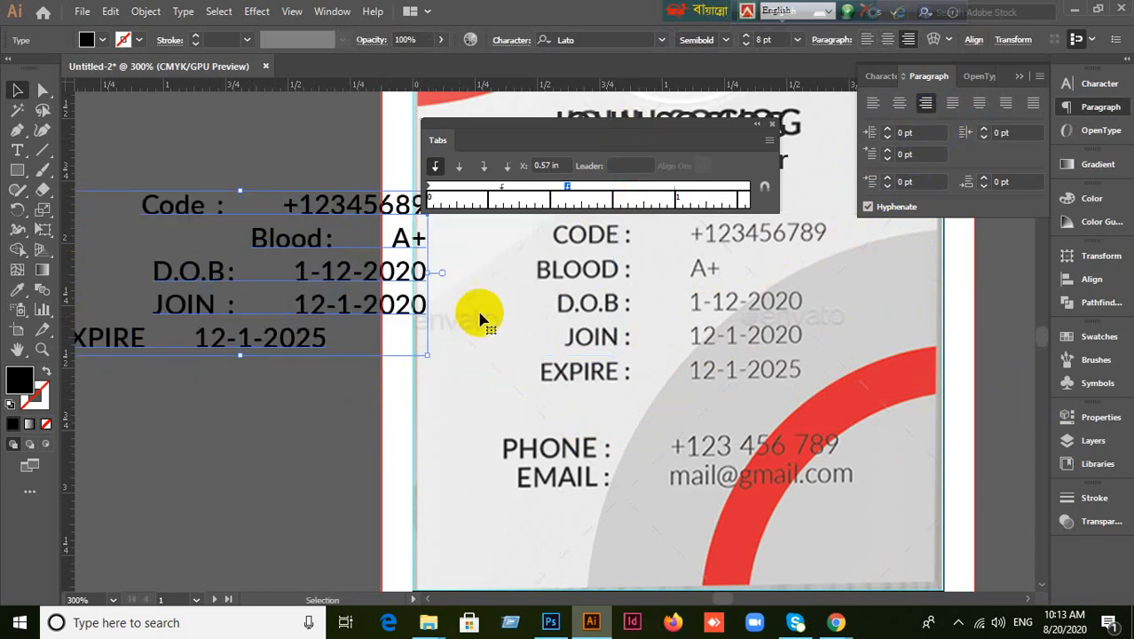
pyautogui.click(872, 103)
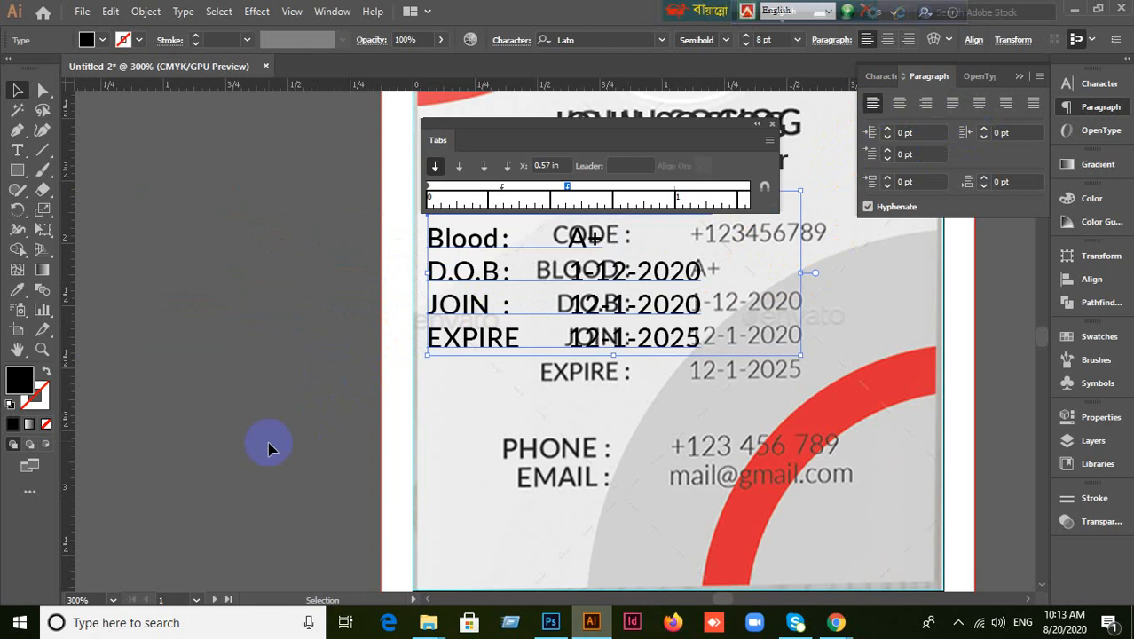
pyautogui.moveTo(461, 344); pyautogui.dragTo(19, 260)
pyautogui.moveTo(451, 345); pyautogui.dragTo(135, 317)
pyautogui.click(241, 388)
pyautogui.moveTo(304, 317); pyautogui.dragTo(200, 295)
pyautogui.click(334, 482)
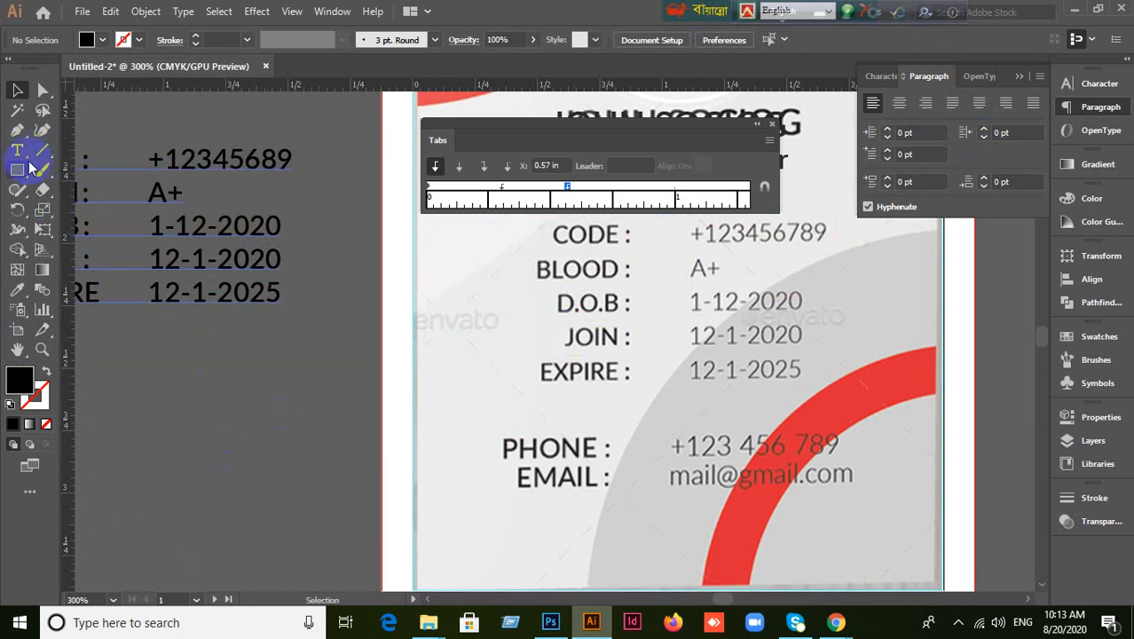
# Create a new Code text line over the template's CODE row, with the cursor after Code.
pyautogui.click(18, 152)
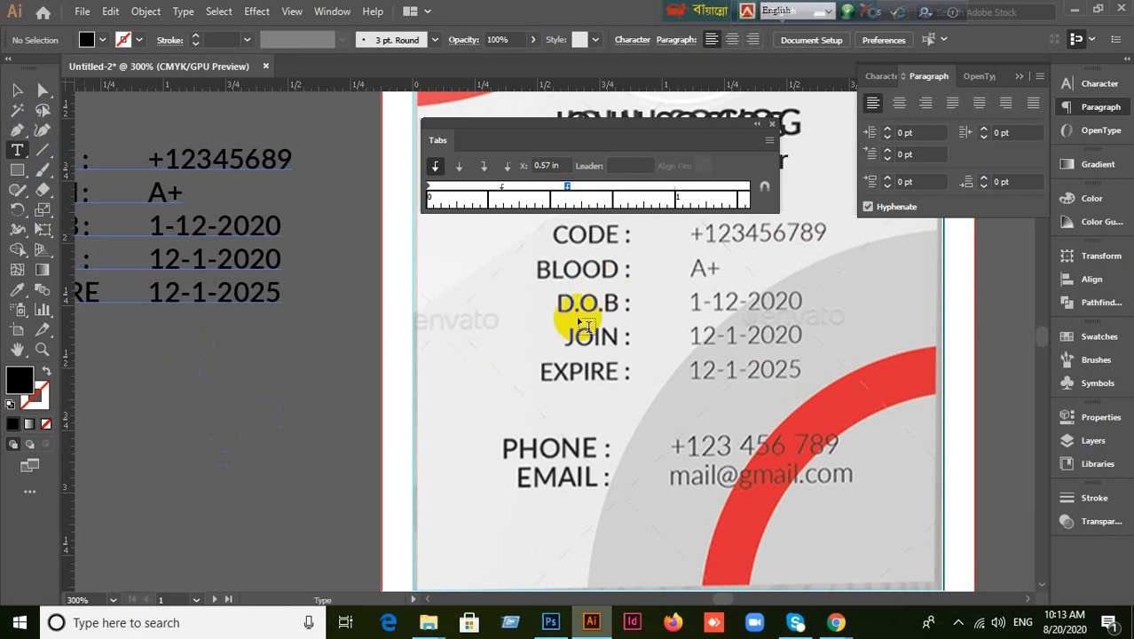
pyautogui.click(546, 228)
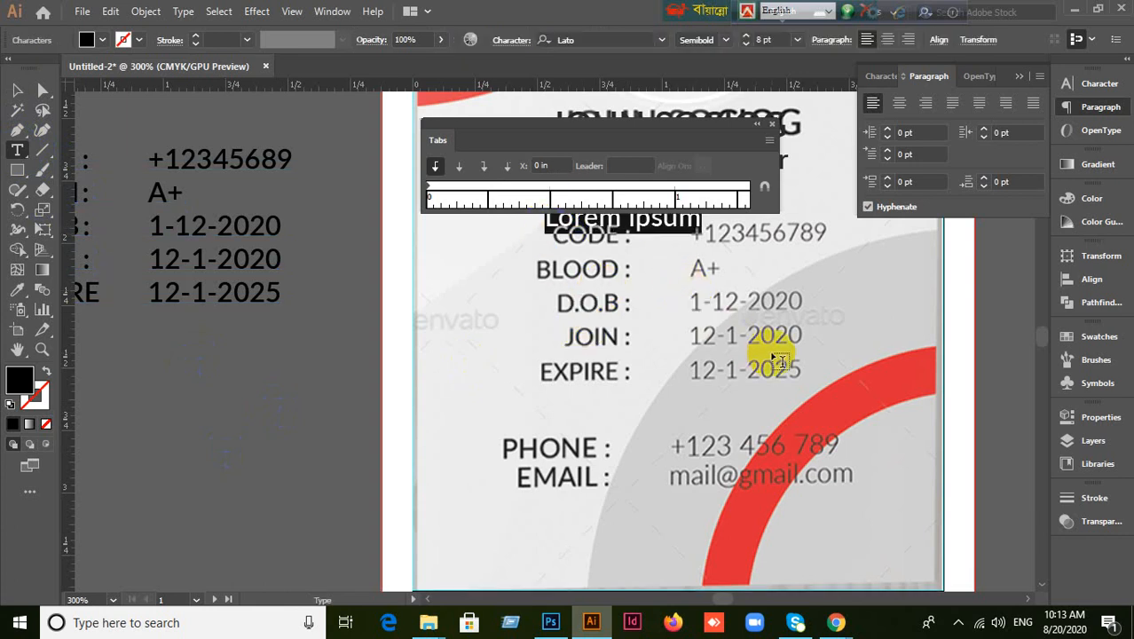
pyautogui.press('BackSpace')
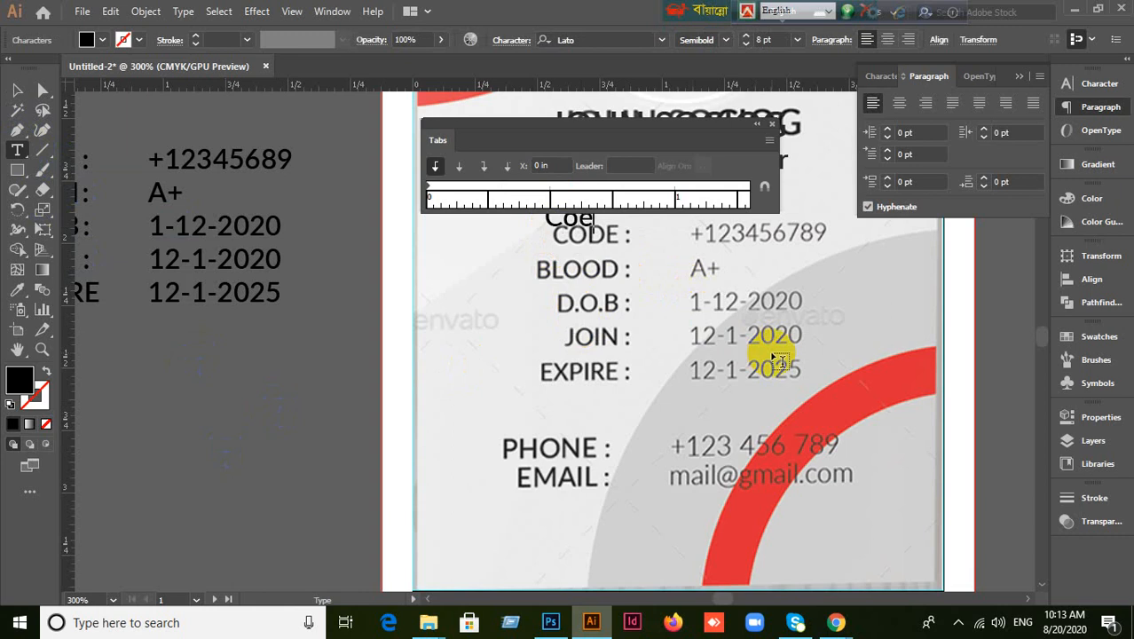
pyautogui.click(19, 90)
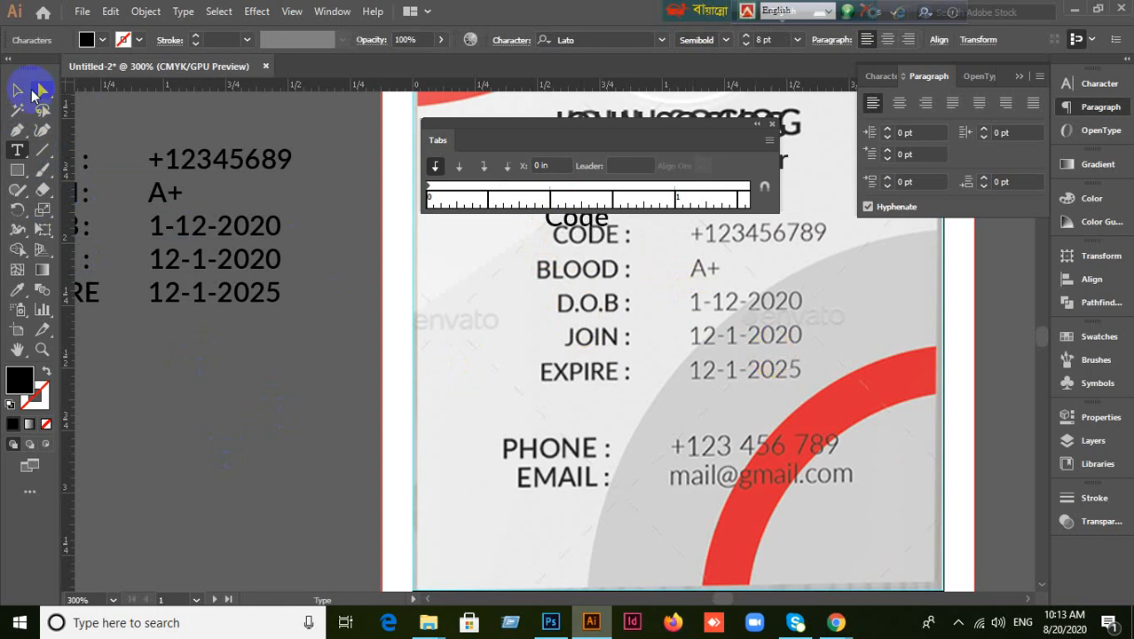
pyautogui.moveTo(587, 229); pyautogui.dragTo(588, 241)
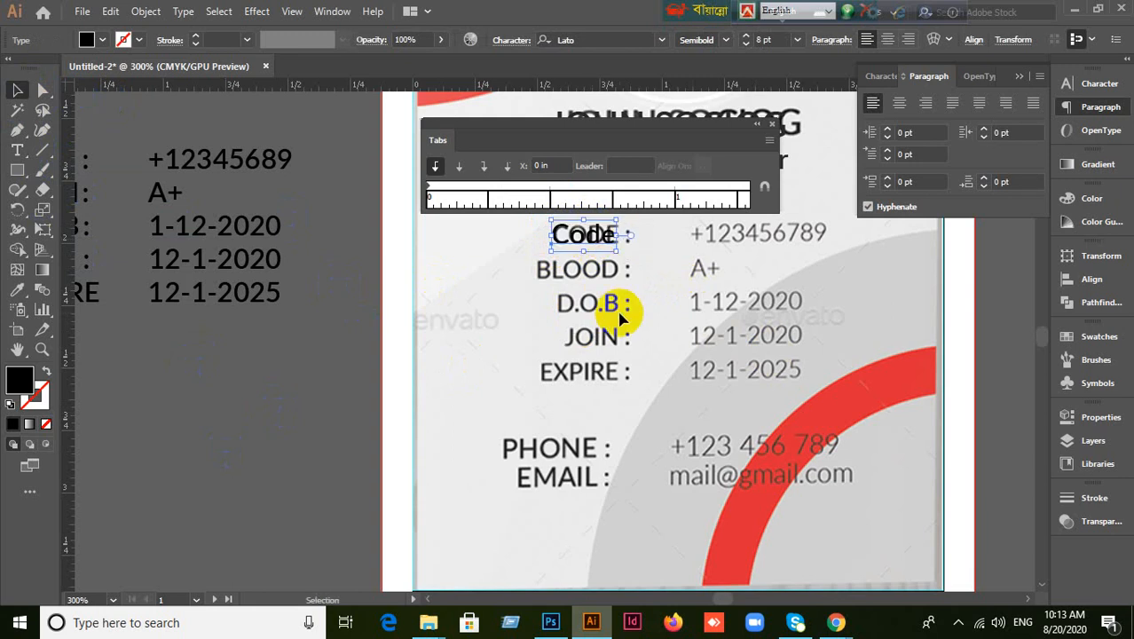
pyautogui.click(377, 357)
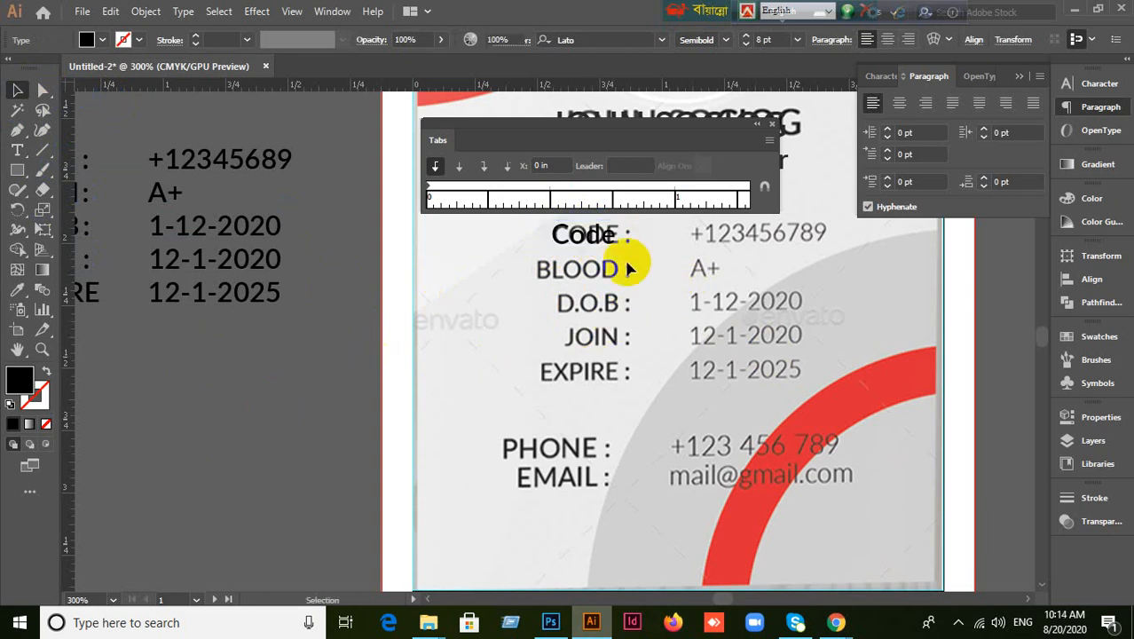
pyautogui.click(611, 245)
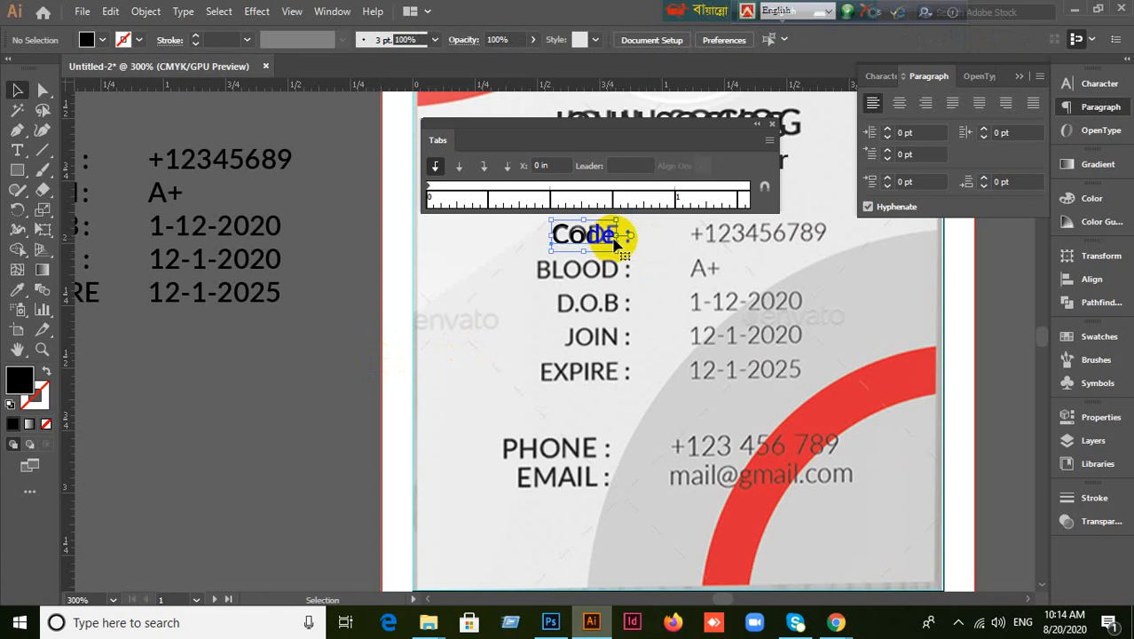
pyautogui.doubleClick(614, 240)
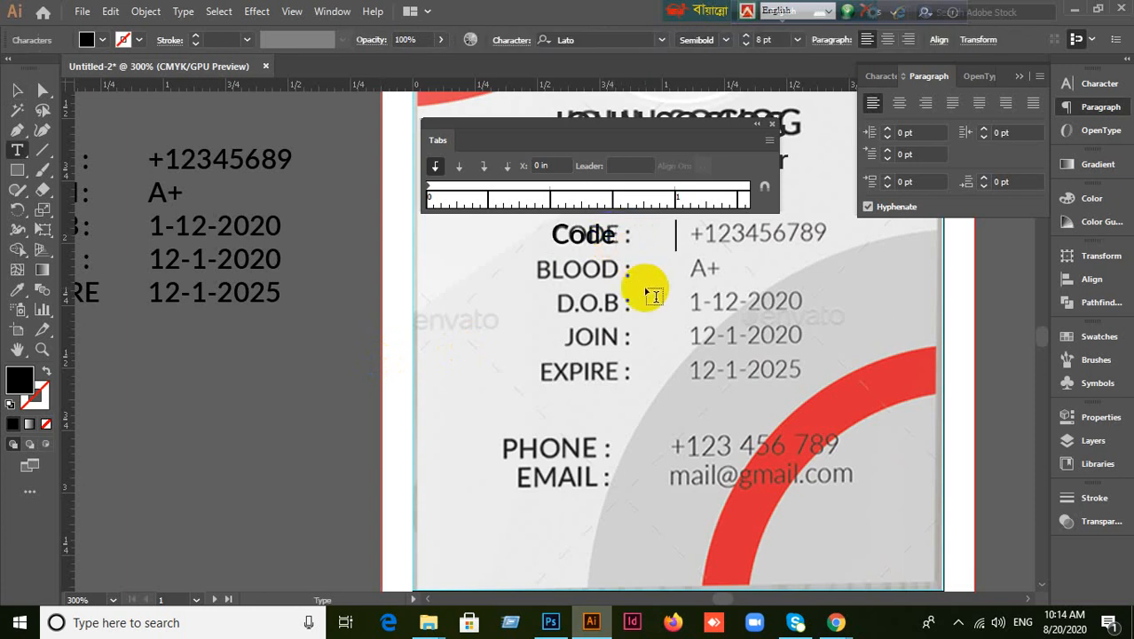
pyautogui.press('Left')
pyautogui.press('Left')
pyautogui.press('Left')
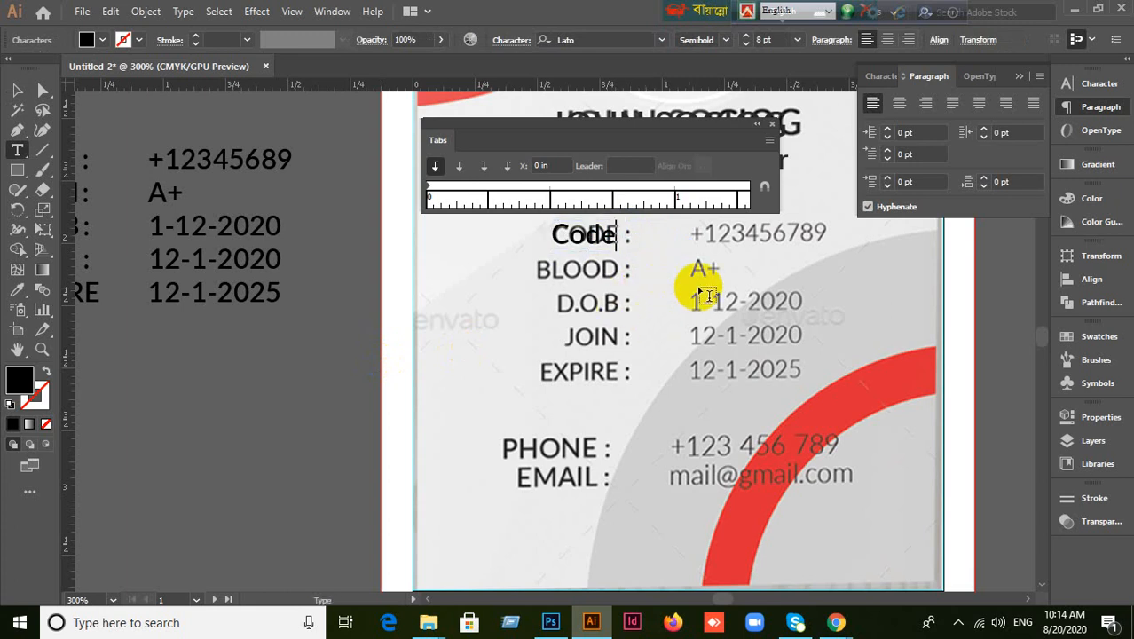
# Add a 0.57 in tab stop and type the code number 12356 after the label.
pyautogui.click(213, 163)
pyautogui.moveTo(577, 133); pyautogui.dragTo(704, 138)
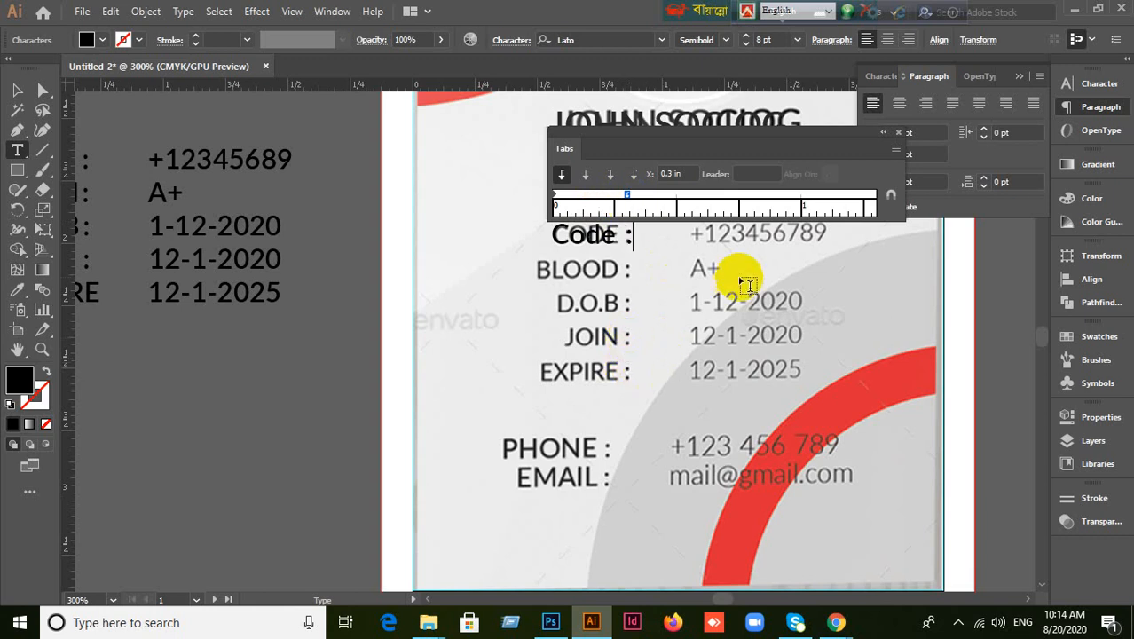
pyautogui.click(695, 195)
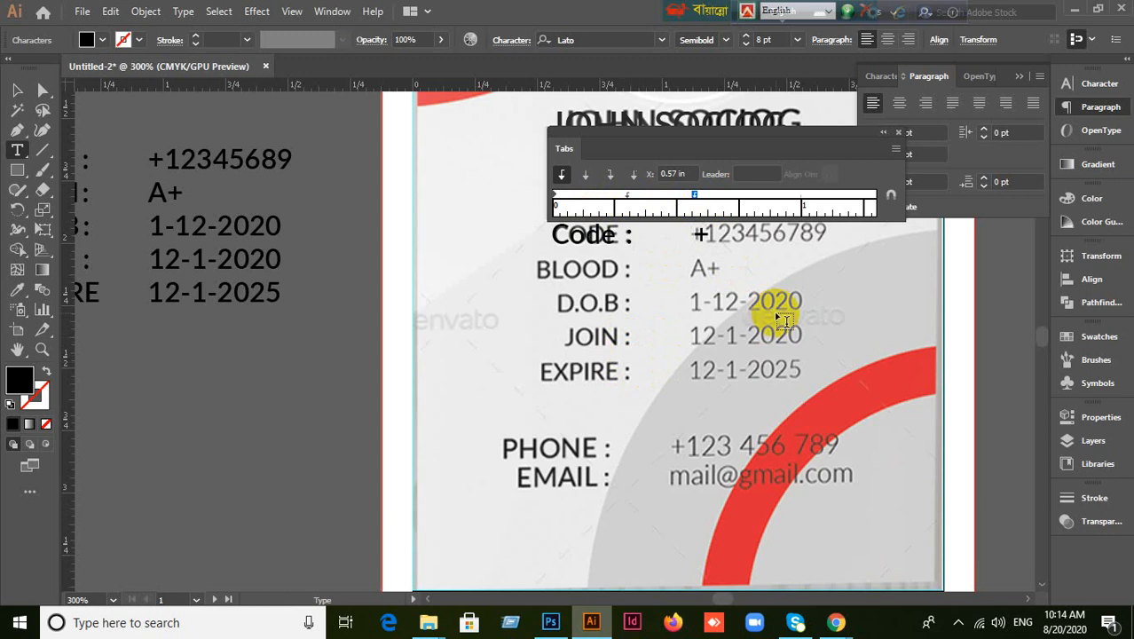
pyautogui.write('123')
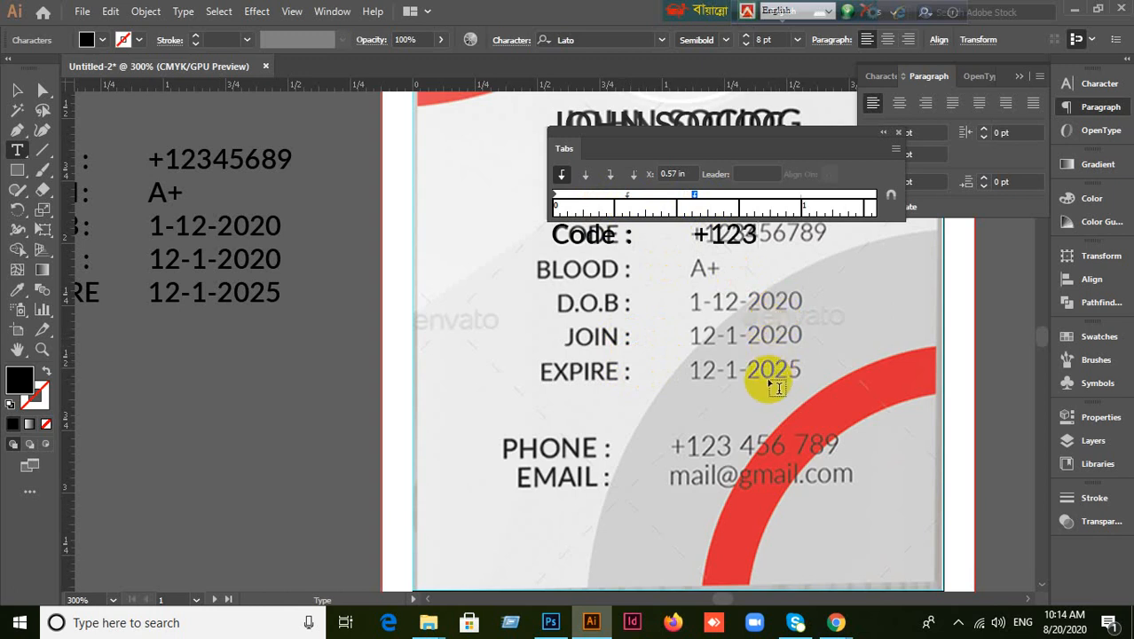
pyautogui.write('5647')
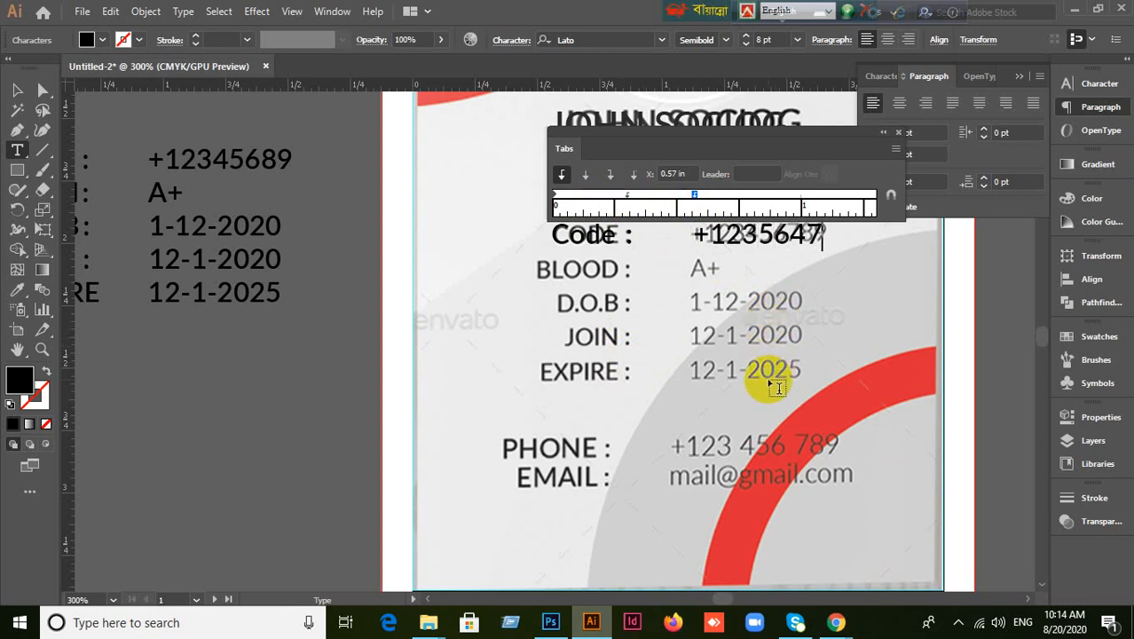
pyautogui.click(17, 90)
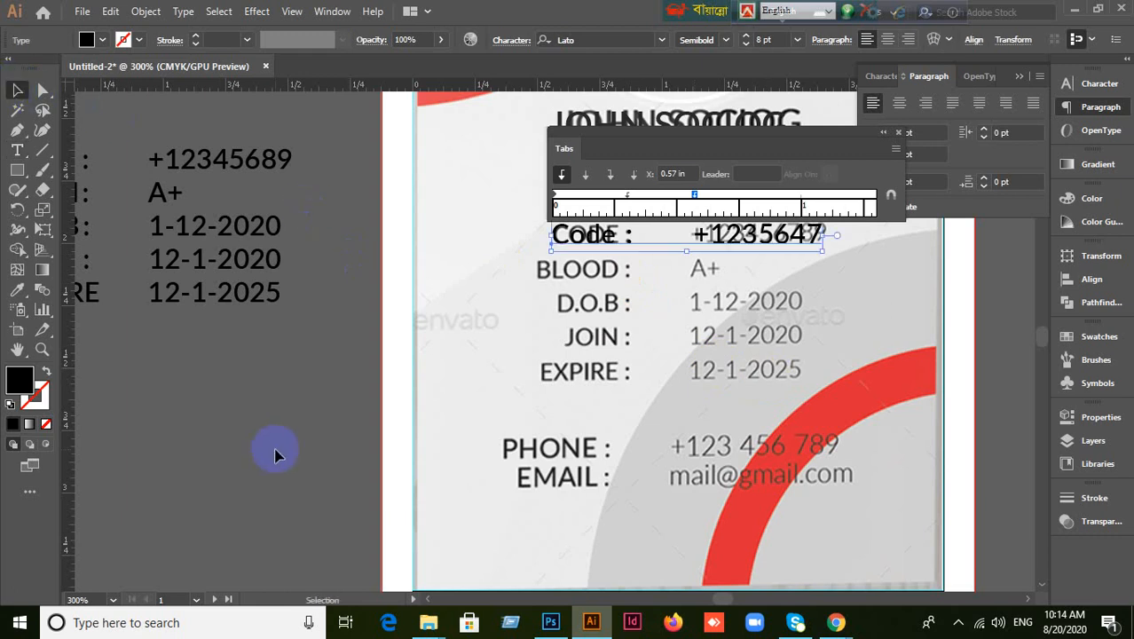
pyautogui.click(247, 470)
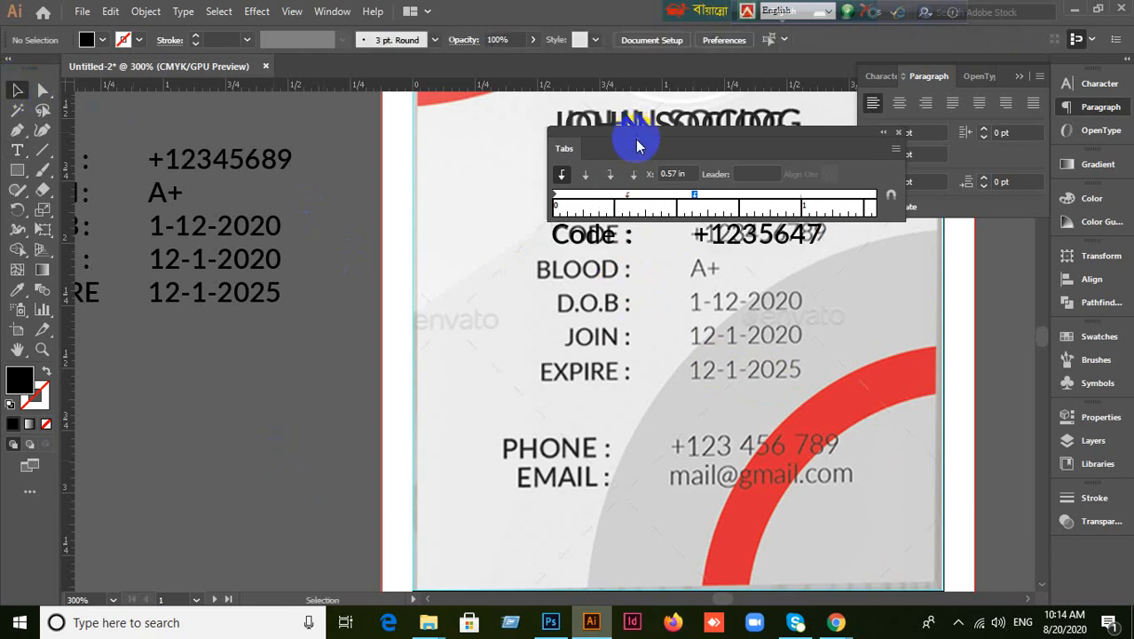
pyautogui.click(609, 240)
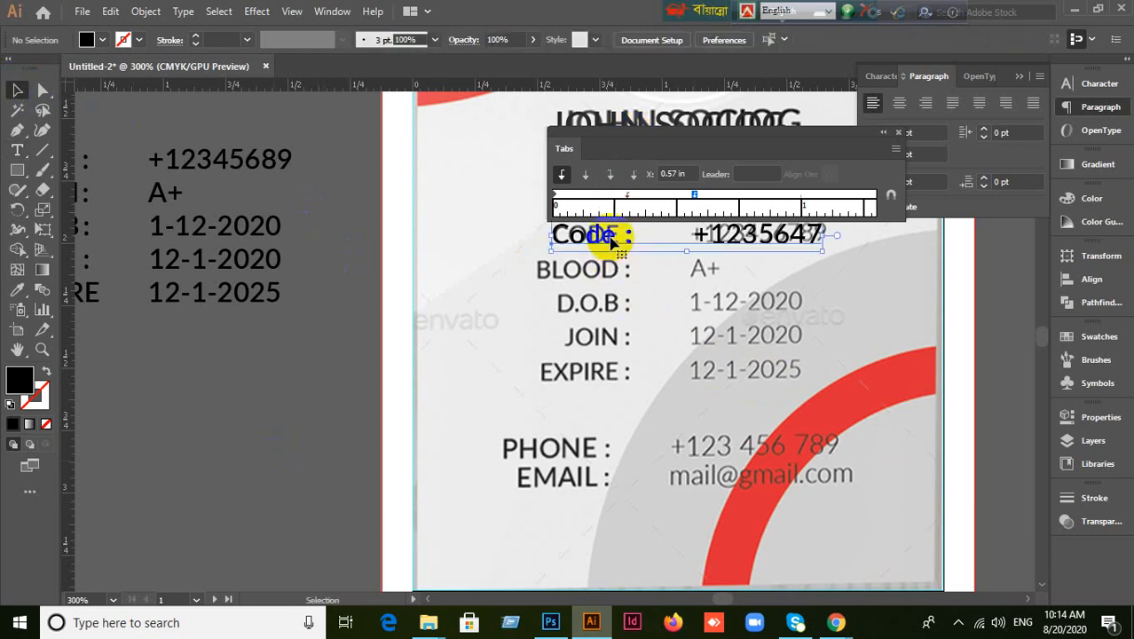
# Copy the Code line just below itself, relabel the copy BLOOD:, and hide the Tabs panel.
pyautogui.moveTo(610, 244); pyautogui.dragTo(598, 270)
pyautogui.click(598, 239)
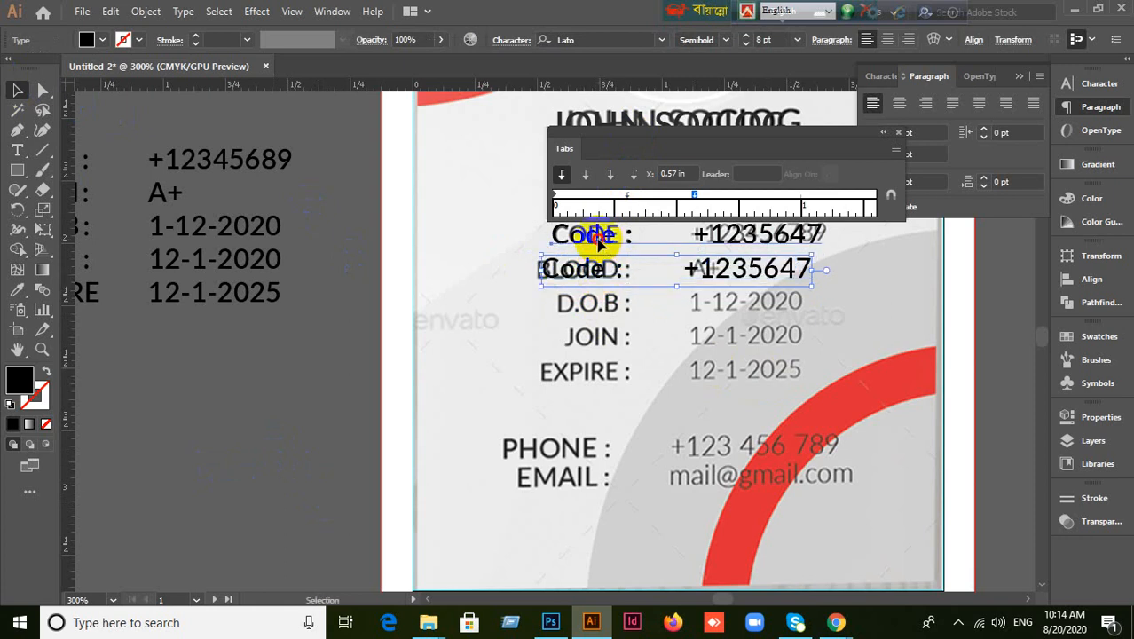
pyautogui.doubleClick(597, 270)
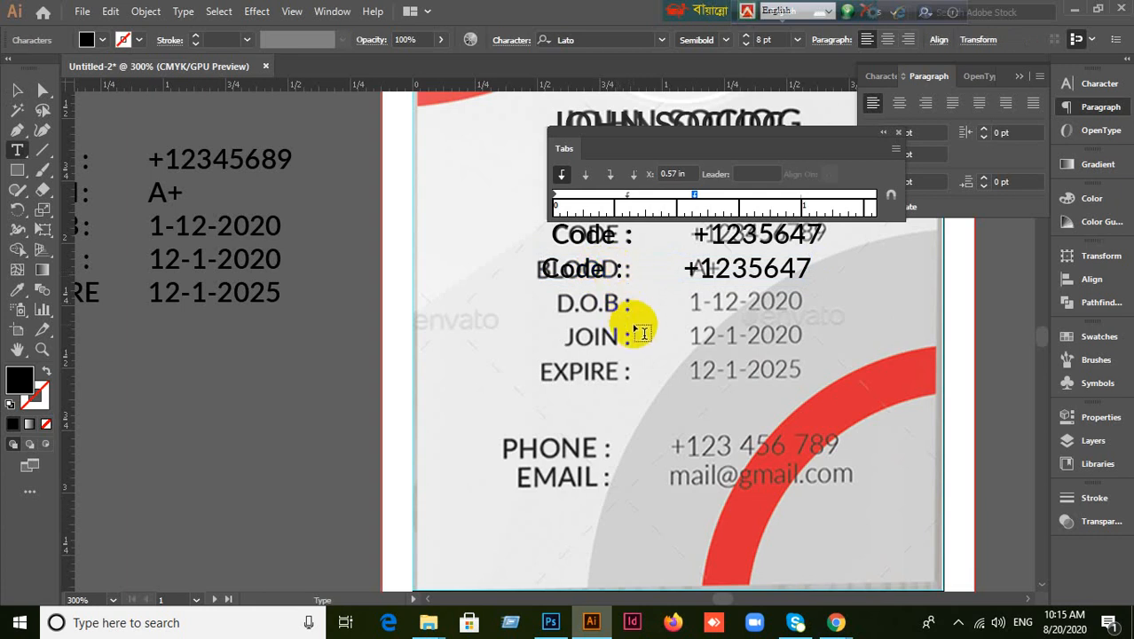
pyautogui.press('BackSpace')
pyautogui.press('BackSpace')
pyautogui.press('BackSpace')
pyautogui.press('BackSpace')
pyautogui.press('BackSpace')
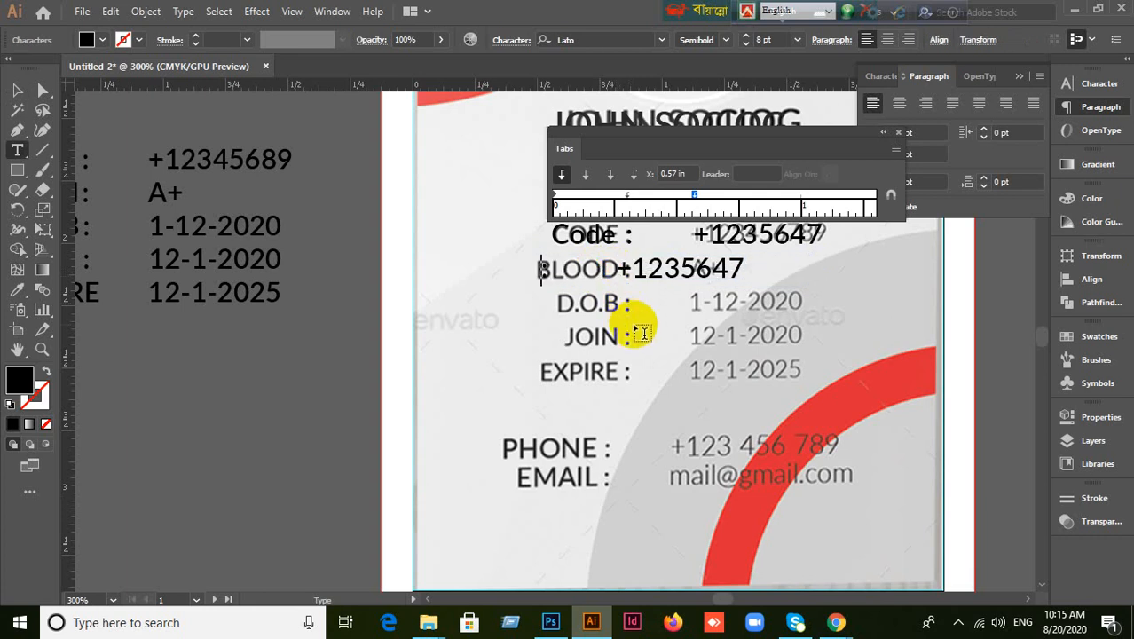
pyautogui.write('BLOOD:')
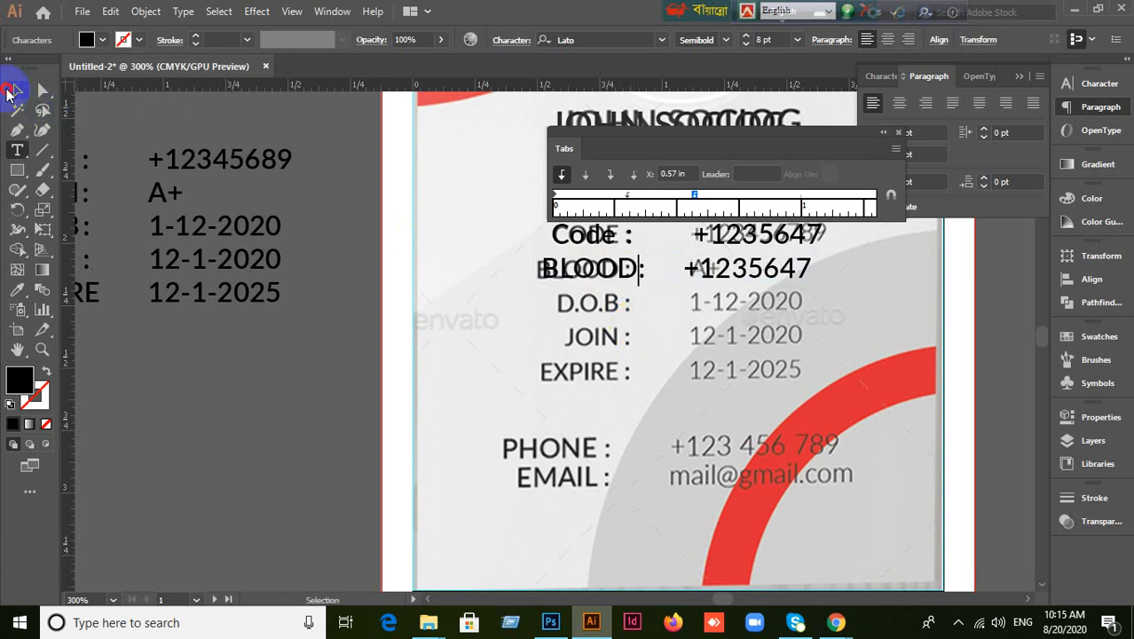
pyautogui.click(15, 91)
pyautogui.click(245, 383)
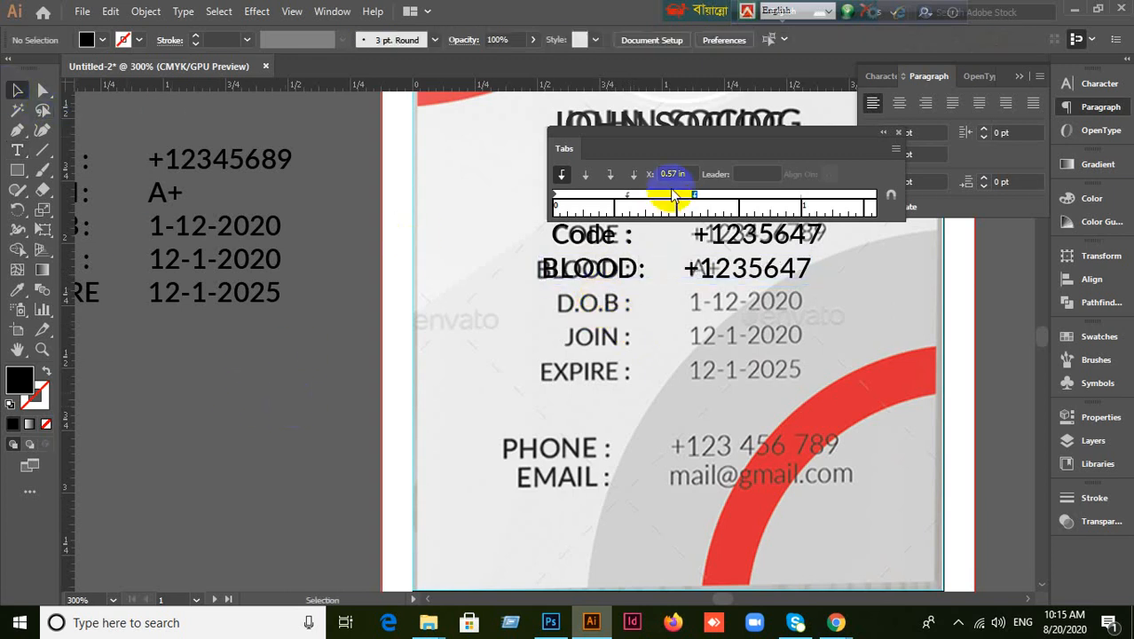
pyautogui.hotkey('ctrl', 'shift', 't')
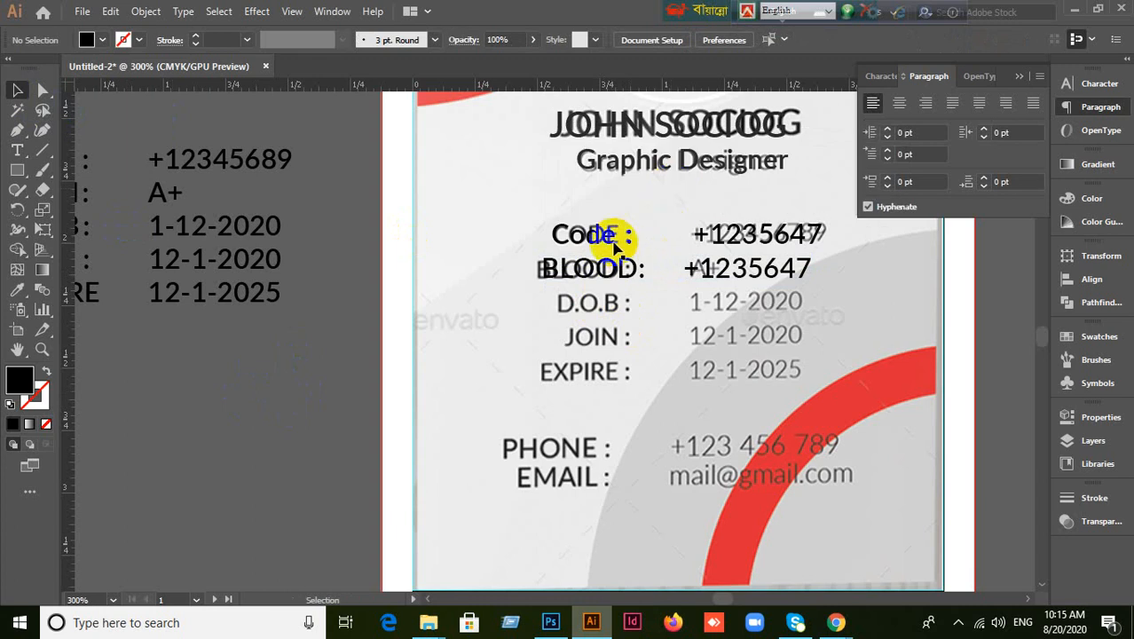
# Move the Code and BLOOD lines up-left off the template rows, then place a BLOOD copy lower down.
pyautogui.moveTo(611, 241); pyautogui.dragTo(463, 180)
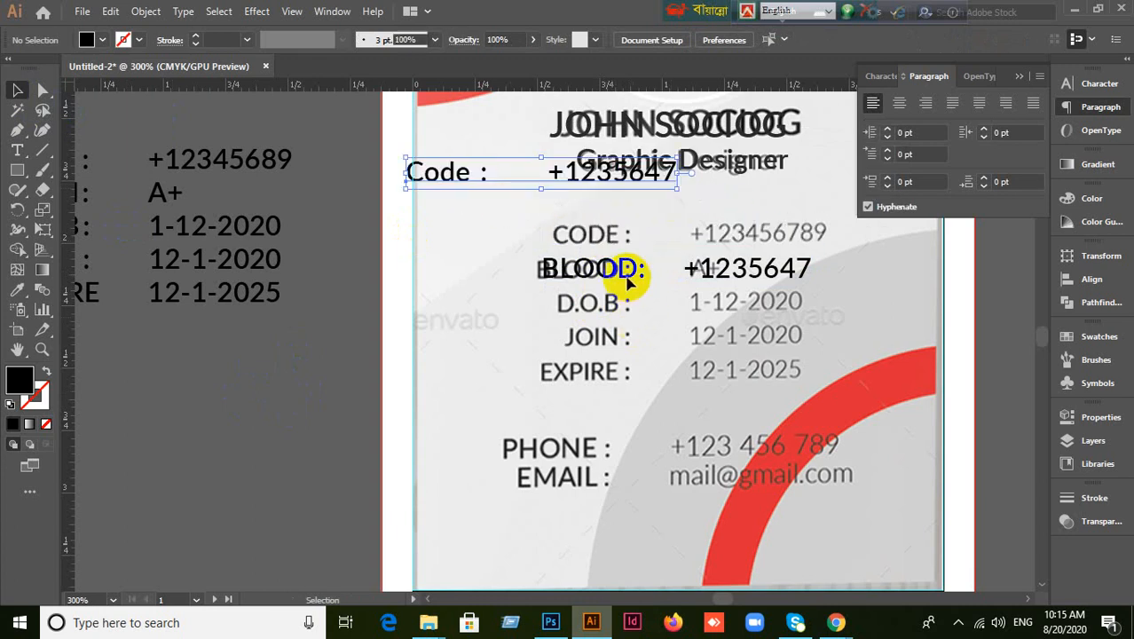
pyautogui.moveTo(626, 276); pyautogui.dragTo(470, 222)
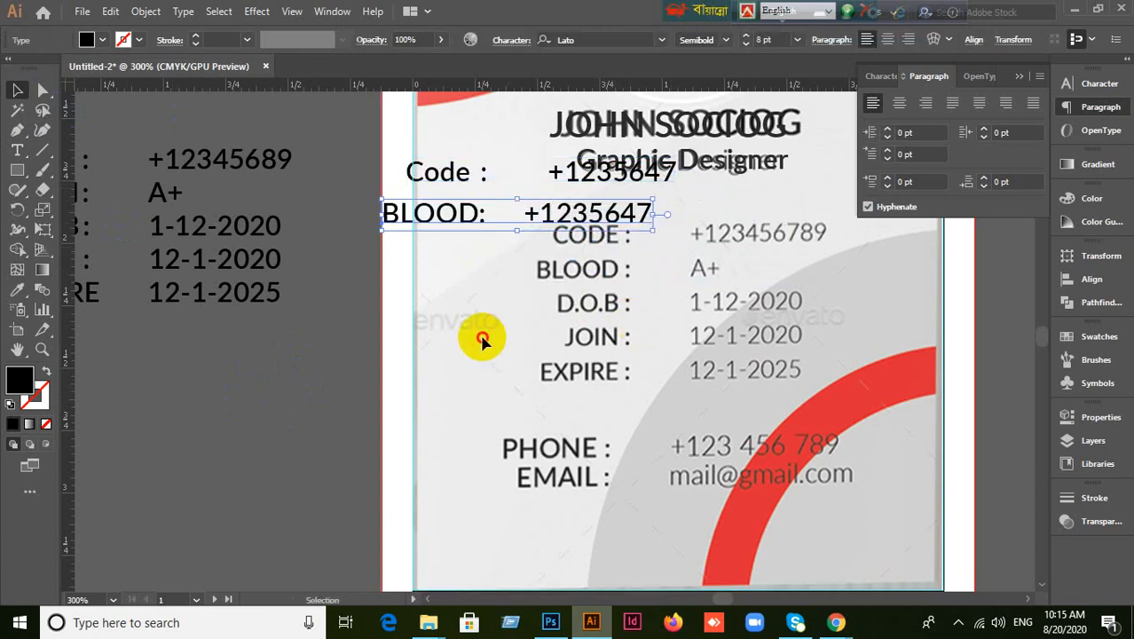
pyautogui.click(452, 232)
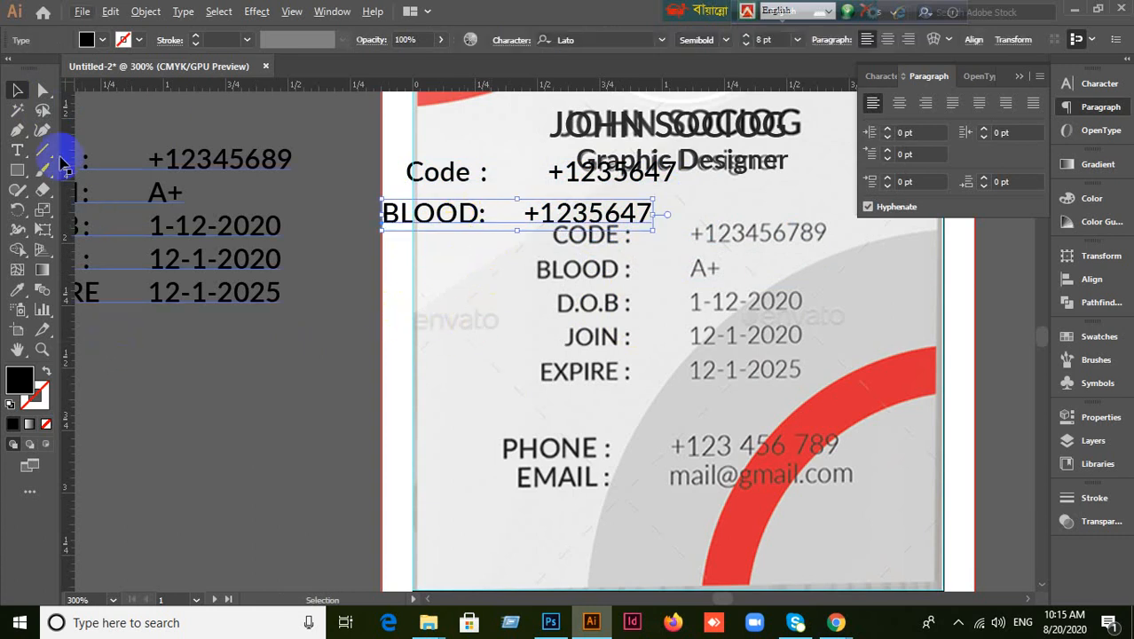
pyautogui.click(456, 336)
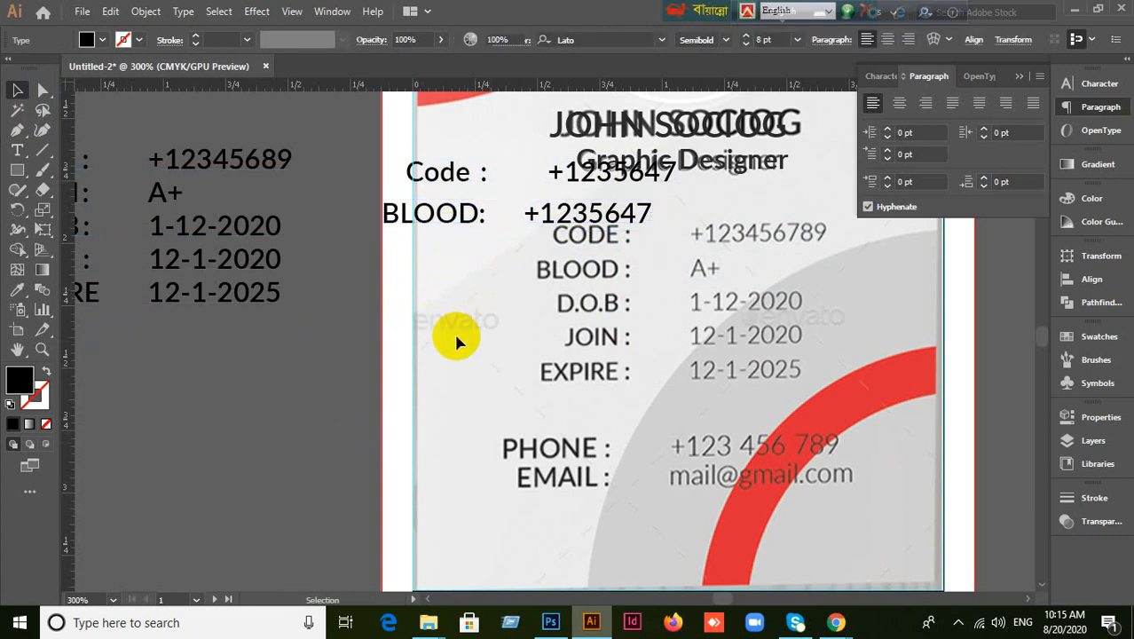
pyautogui.click(452, 223)
pyautogui.keyDown('alt'); pyautogui.moveTo(454, 224); pyautogui.dragTo(428, 295); pyautogui.keyUp('alt')
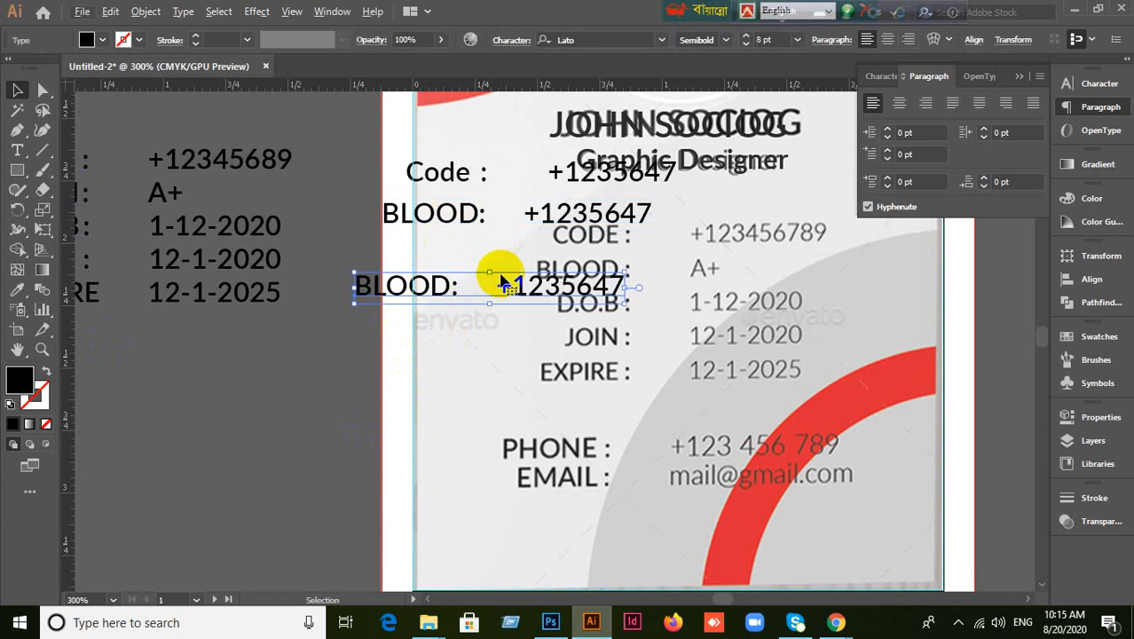
pyautogui.click(448, 342)
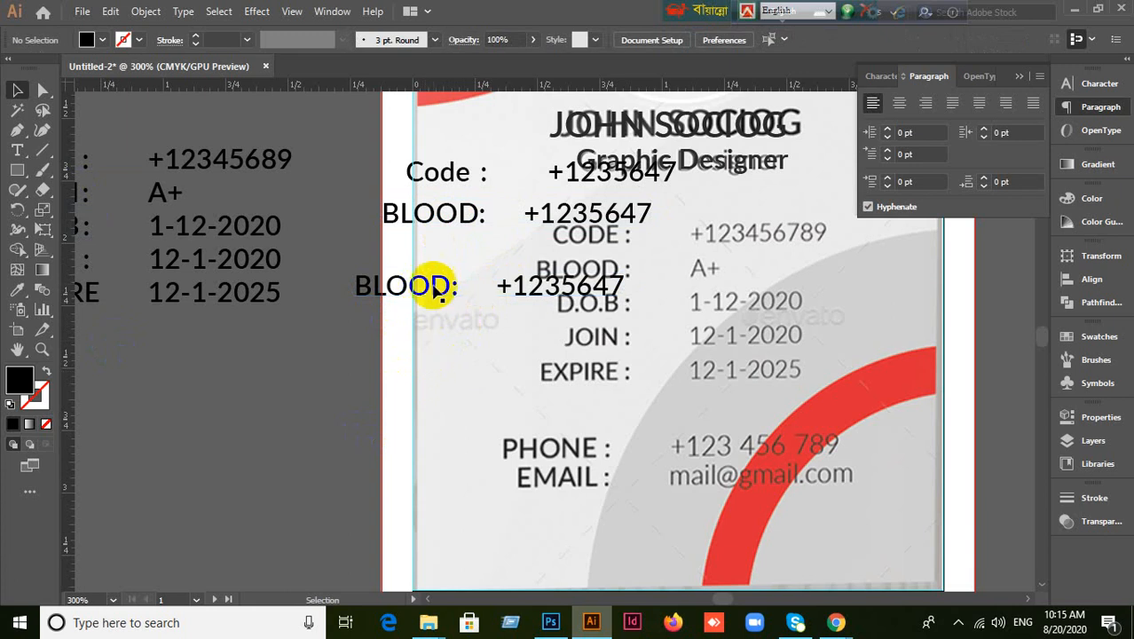
pyautogui.moveTo(443, 293); pyautogui.dragTo(384, 334)
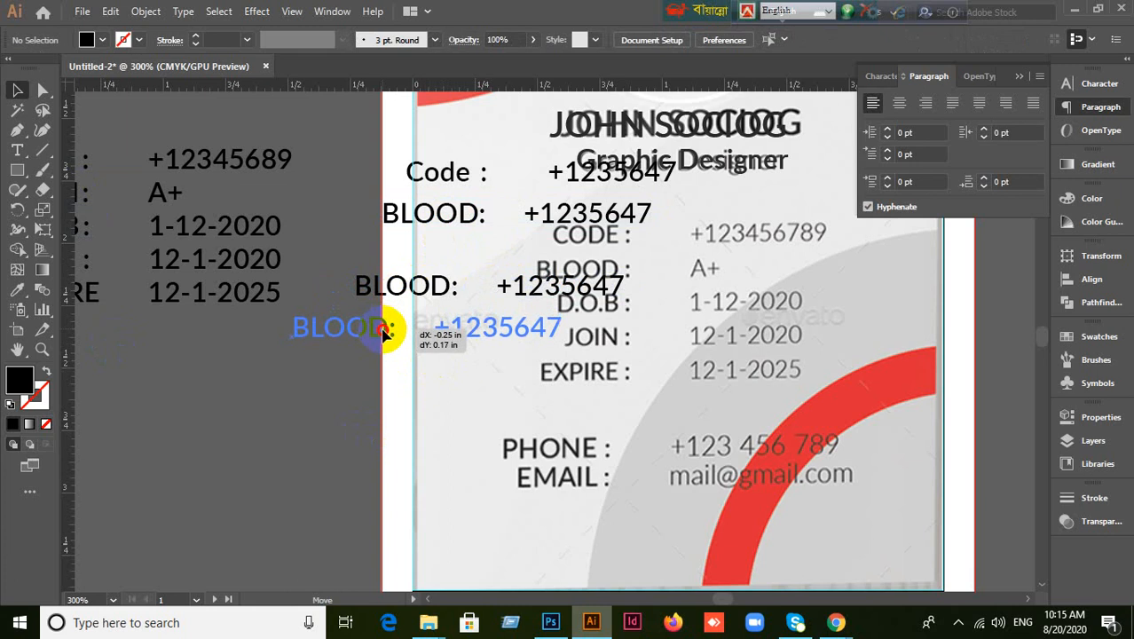
pyautogui.doubleClick(384, 339)
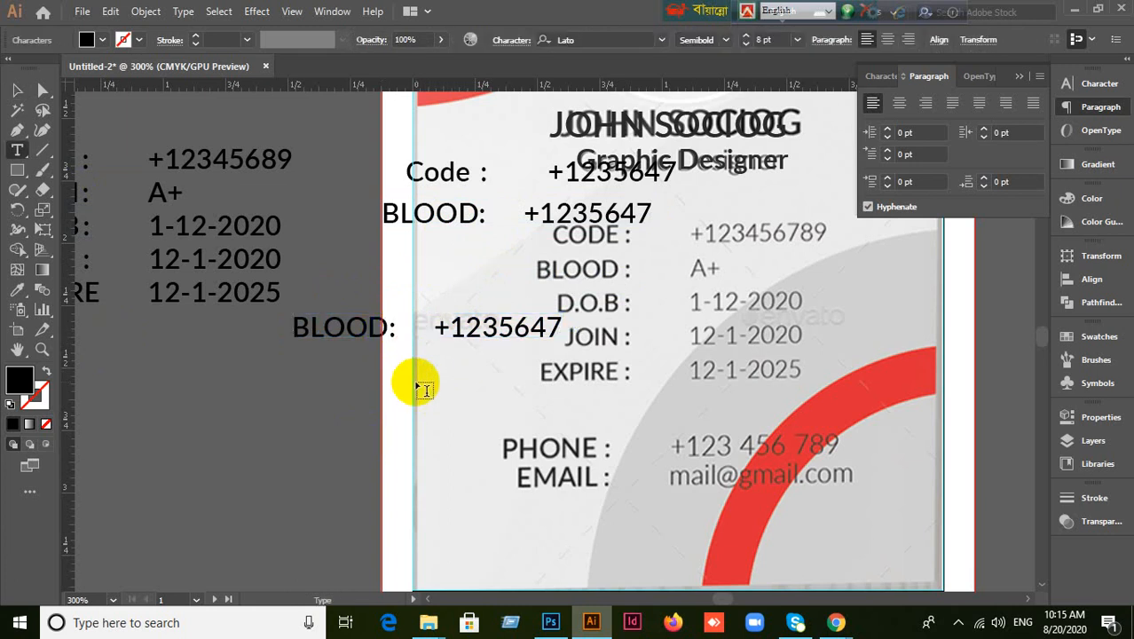
# Relabel the copied line D.O.B, move it further down, then delete that trial line.
pyautogui.press('BackSpace')
pyautogui.press('BackSpace')
pyautogui.press('BackSpace')
pyautogui.press('BackSpace')
pyautogui.press('BackSpace')
pyautogui.write('D')
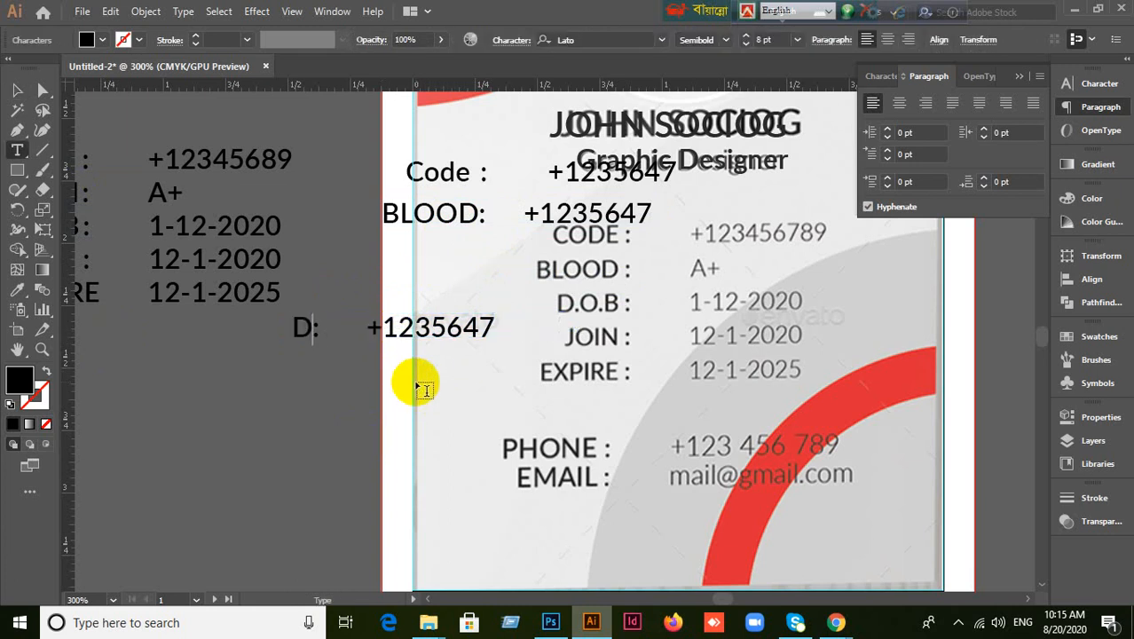
pyautogui.write('.O.B')
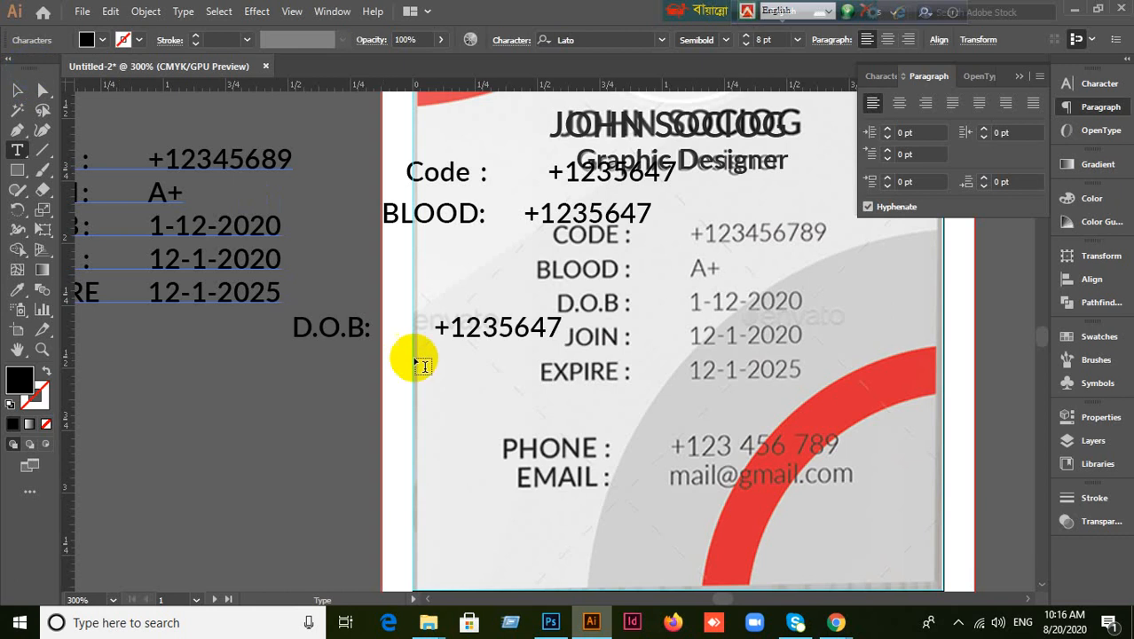
pyautogui.click(16, 92)
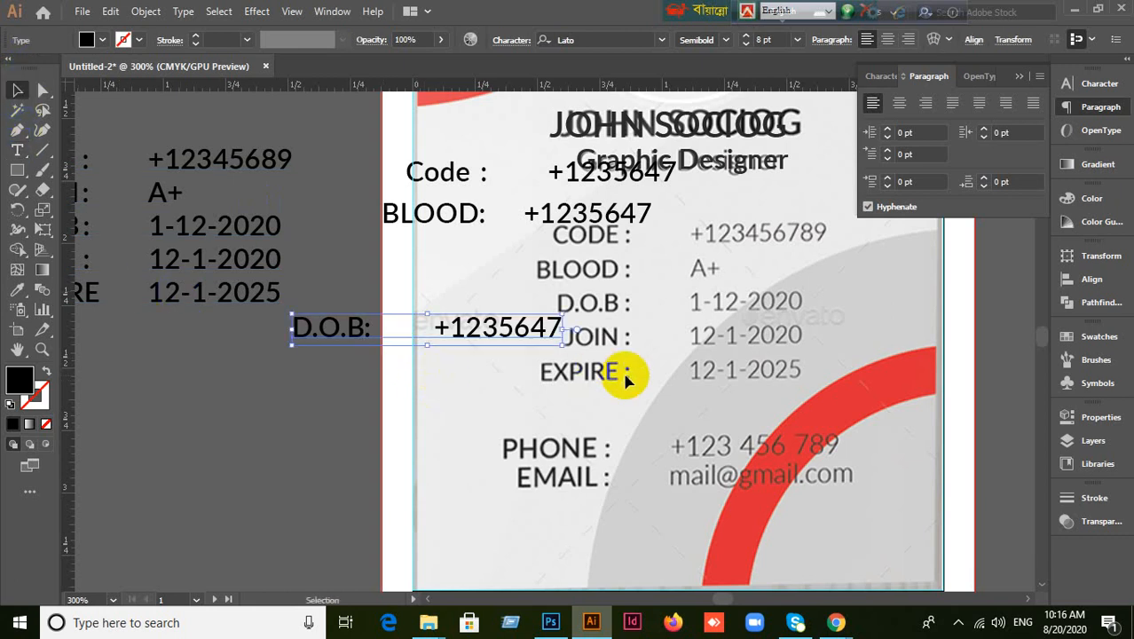
pyautogui.click(357, 372)
pyautogui.moveTo(390, 327); pyautogui.dragTo(313, 396)
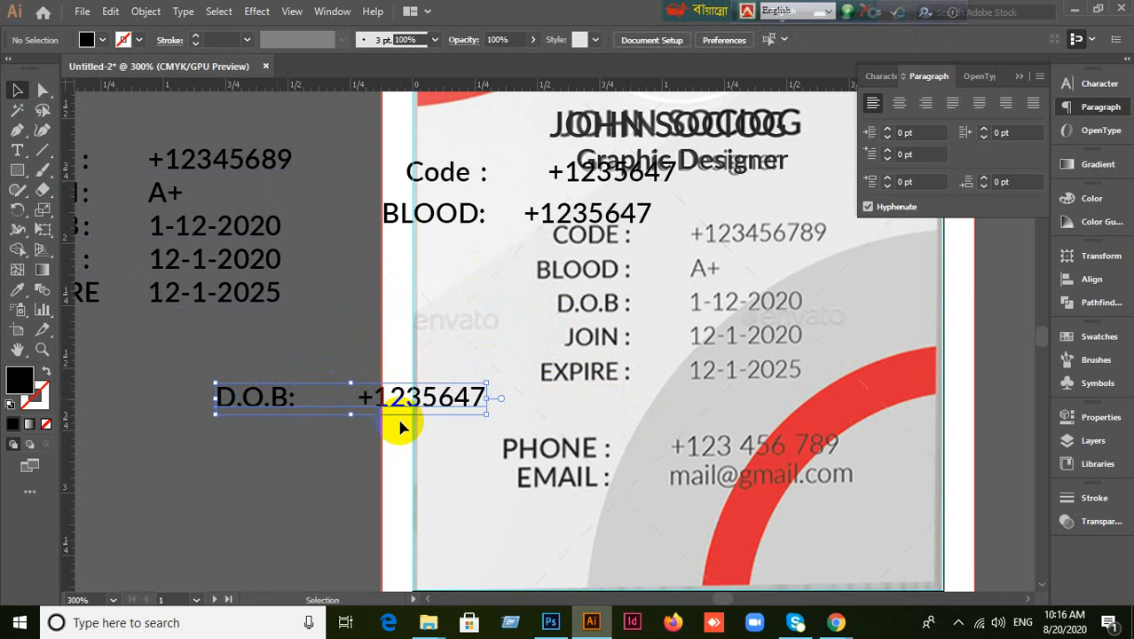
pyautogui.press('Delete')
# Delete the BLOOD line, strip the value and trailing space from Code, and move Code onto the card.
pyautogui.click(452, 223)
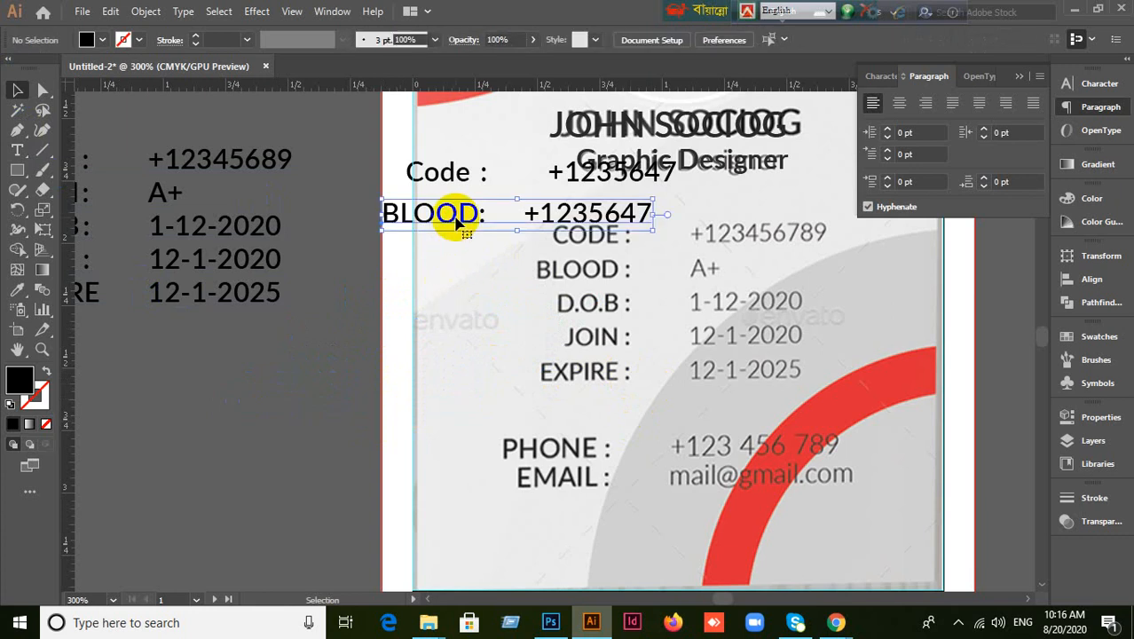
pyautogui.press('Delete')
pyautogui.moveTo(433, 182); pyautogui.dragTo(382, 273)
pyautogui.doubleClick(506, 261)
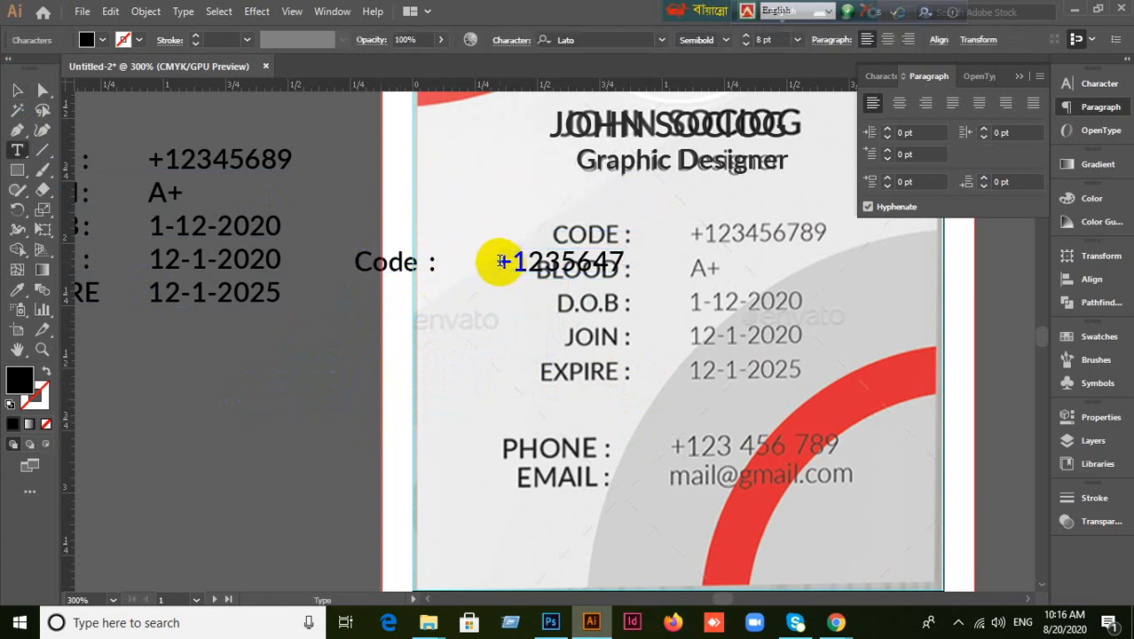
pyautogui.moveTo(489, 258); pyautogui.dragTo(646, 256)
pyautogui.press('BackSpace')
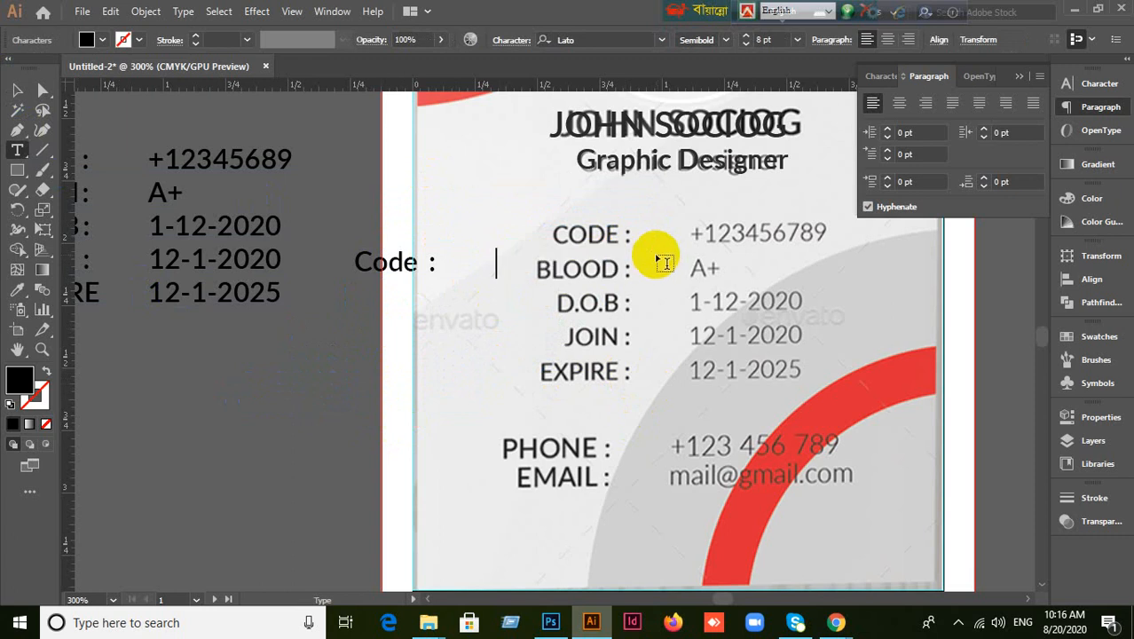
pyautogui.moveTo(440, 263); pyautogui.dragTo(524, 265)
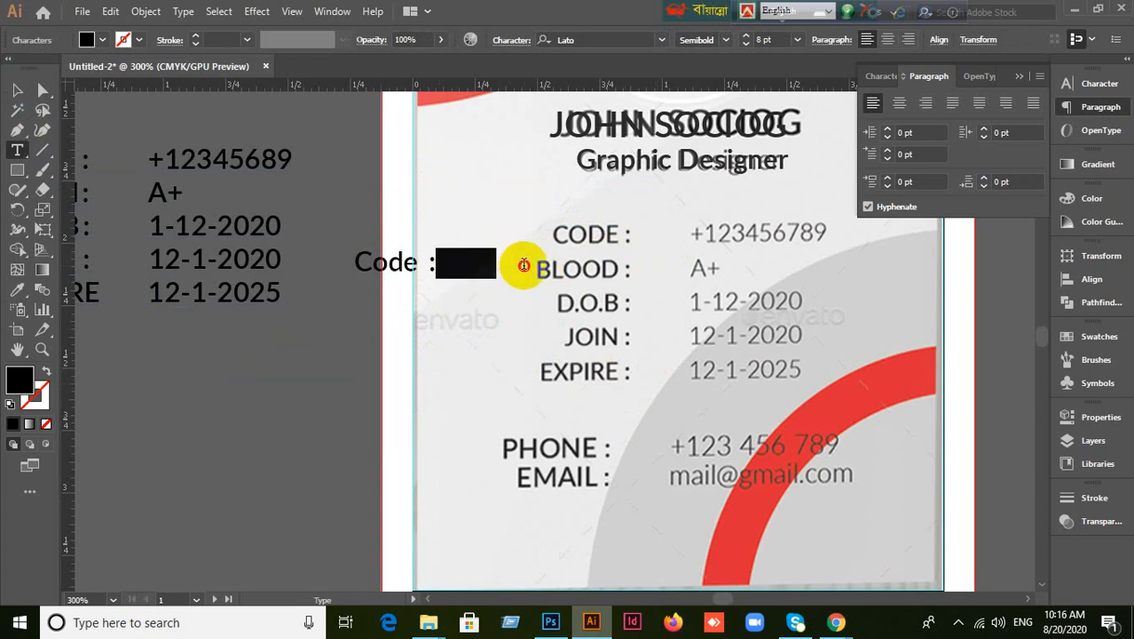
pyautogui.press('BackSpace')
pyautogui.click(17, 90)
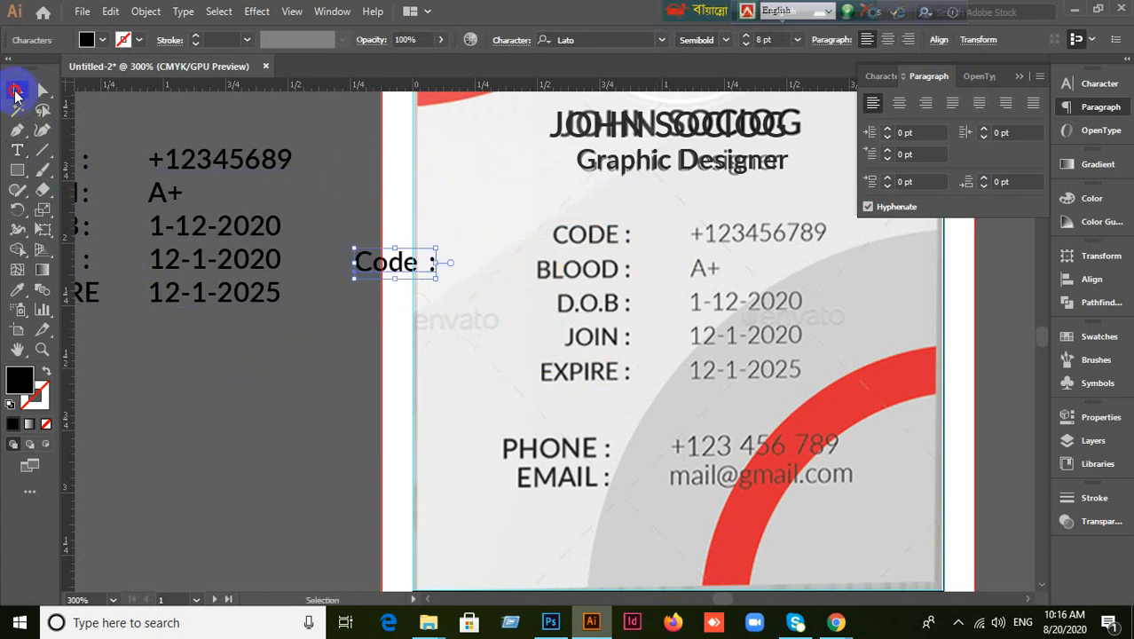
pyautogui.moveTo(400, 266); pyautogui.dragTo(524, 227)
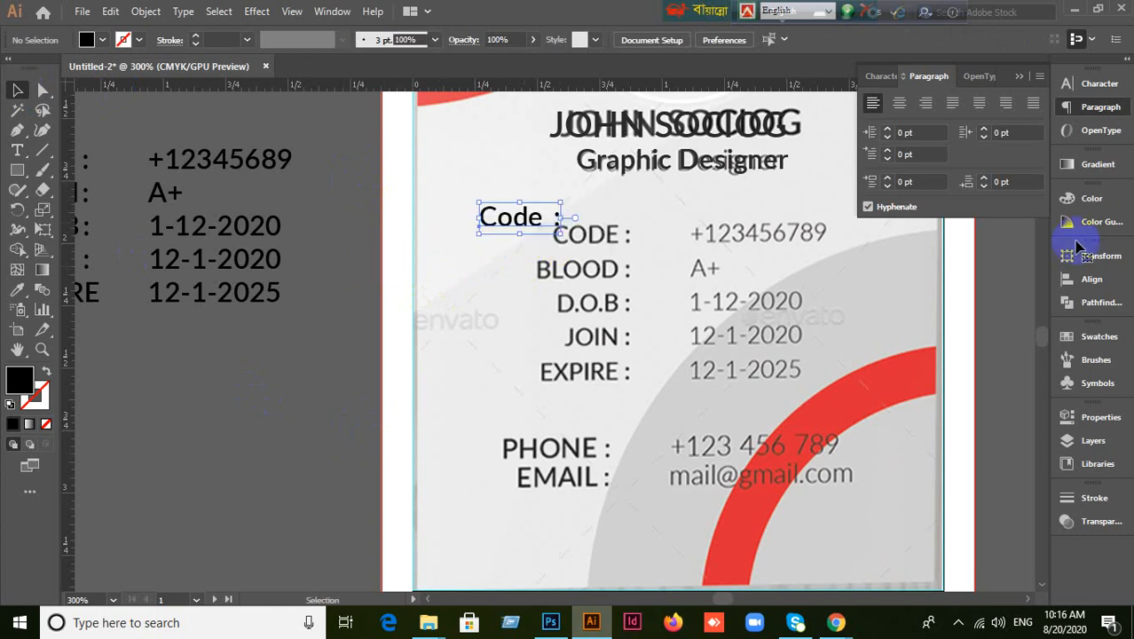
# Apply All Caps to the Code label and remove the colon after CODE.
pyautogui.click(878, 76)
pyautogui.click(872, 245)
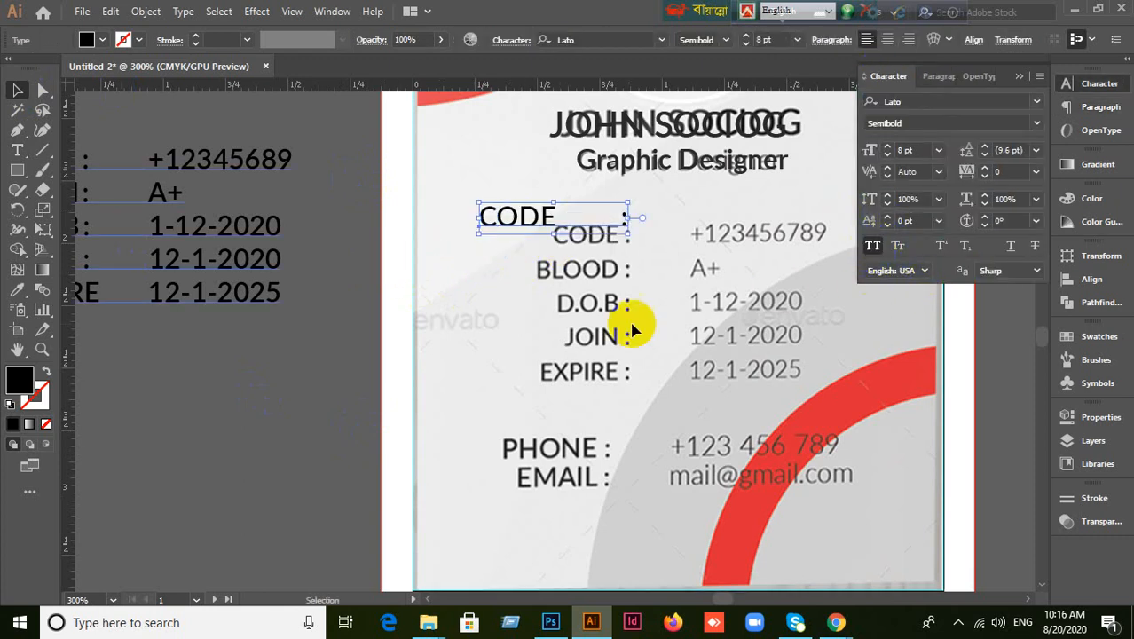
pyautogui.click(526, 299)
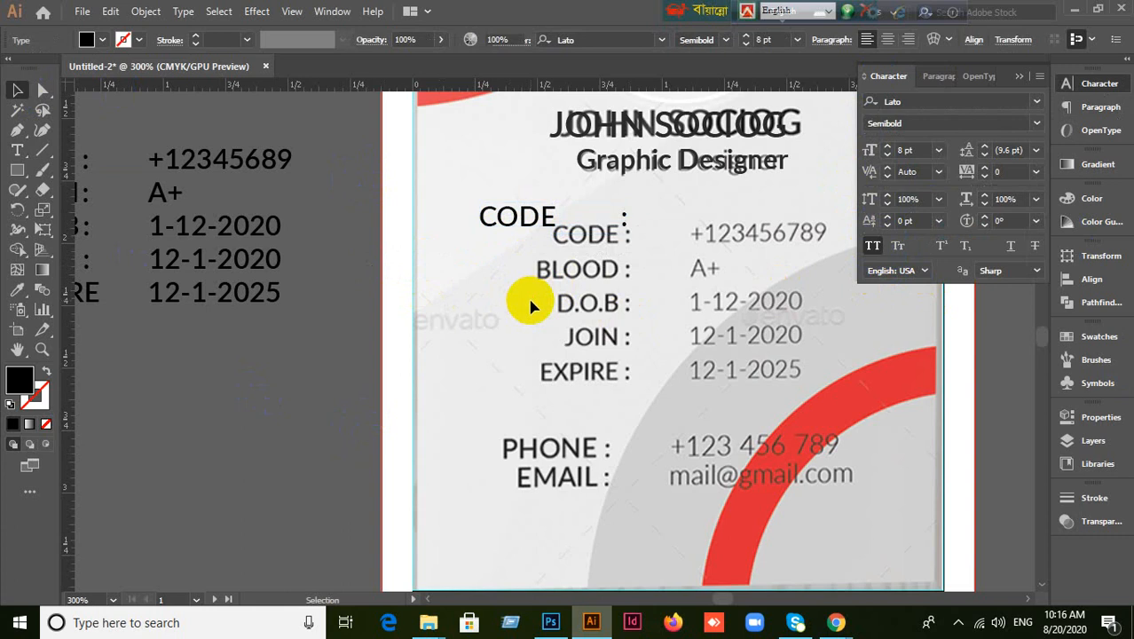
pyautogui.click(546, 221)
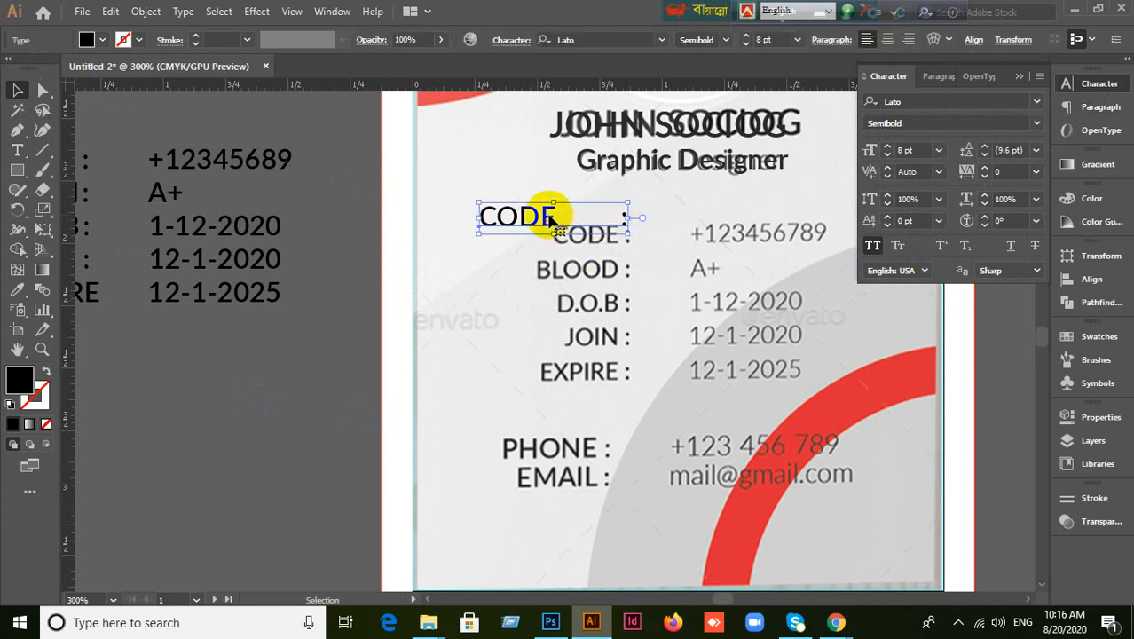
pyautogui.press('t')
pyautogui.click(619, 220)
pyautogui.write(':')
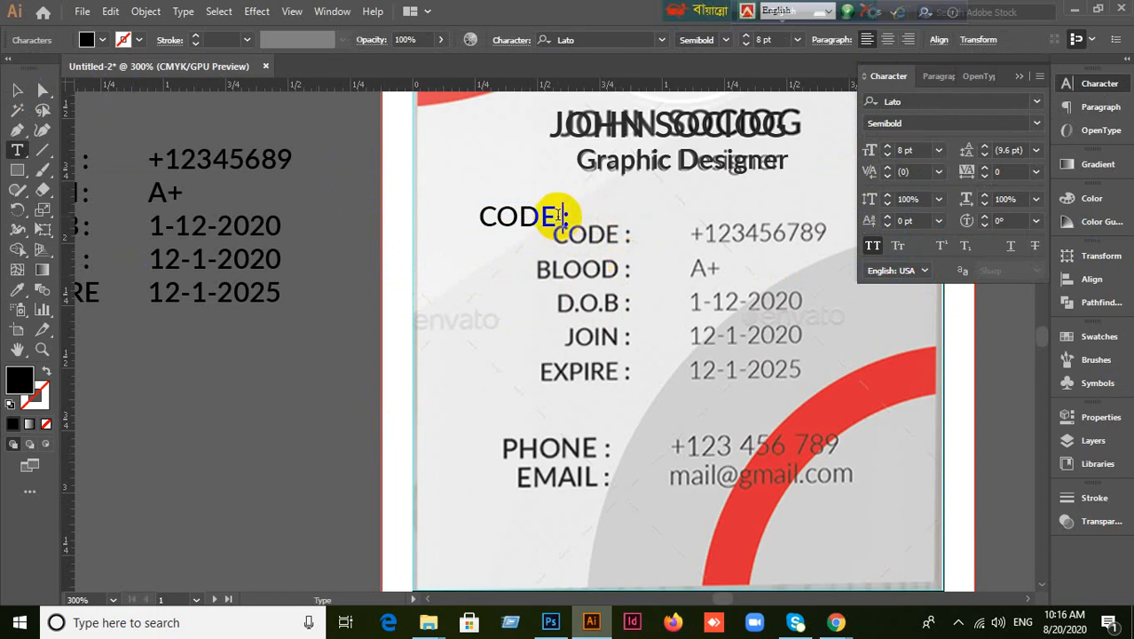
pyautogui.moveTo(554, 215); pyautogui.dragTo(577, 223)
pyautogui.press('BackSpace')
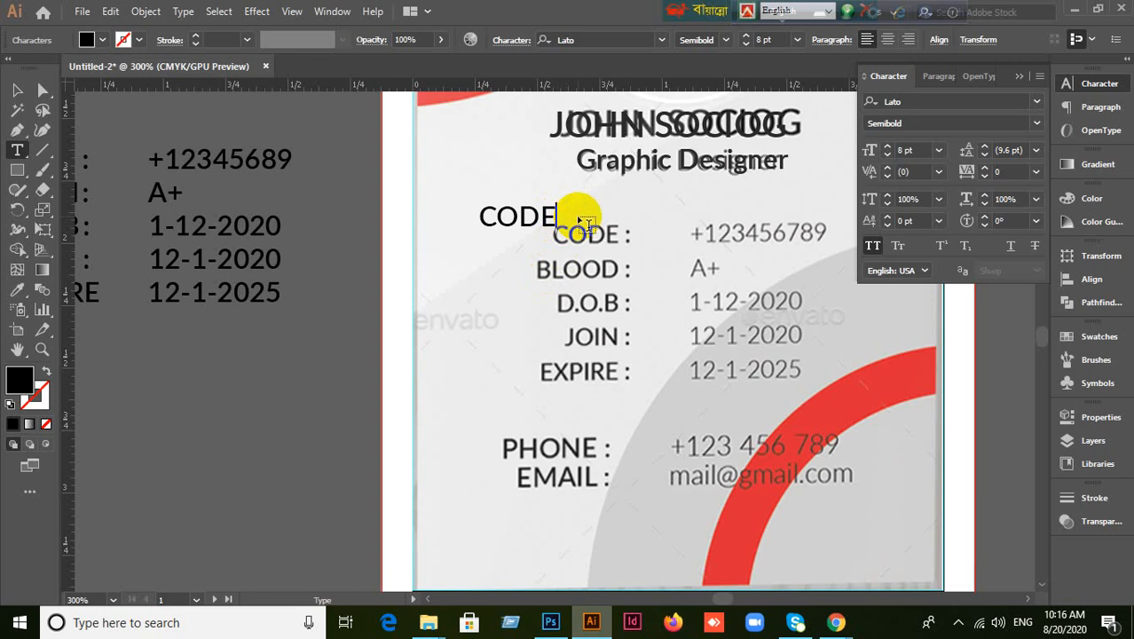
pyautogui.click(17, 89)
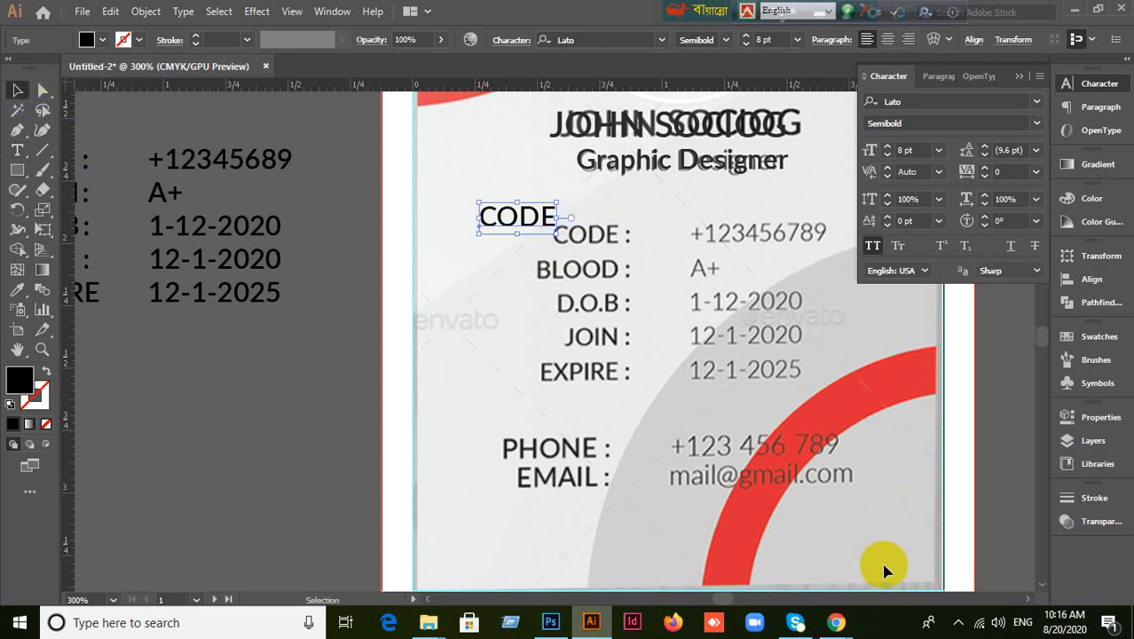
# Admit a waiting participant in the browser's meeting tab, then return to the Illustrator document.
pyautogui.moveTo(847, 623)
pyautogui.click(741, 546)
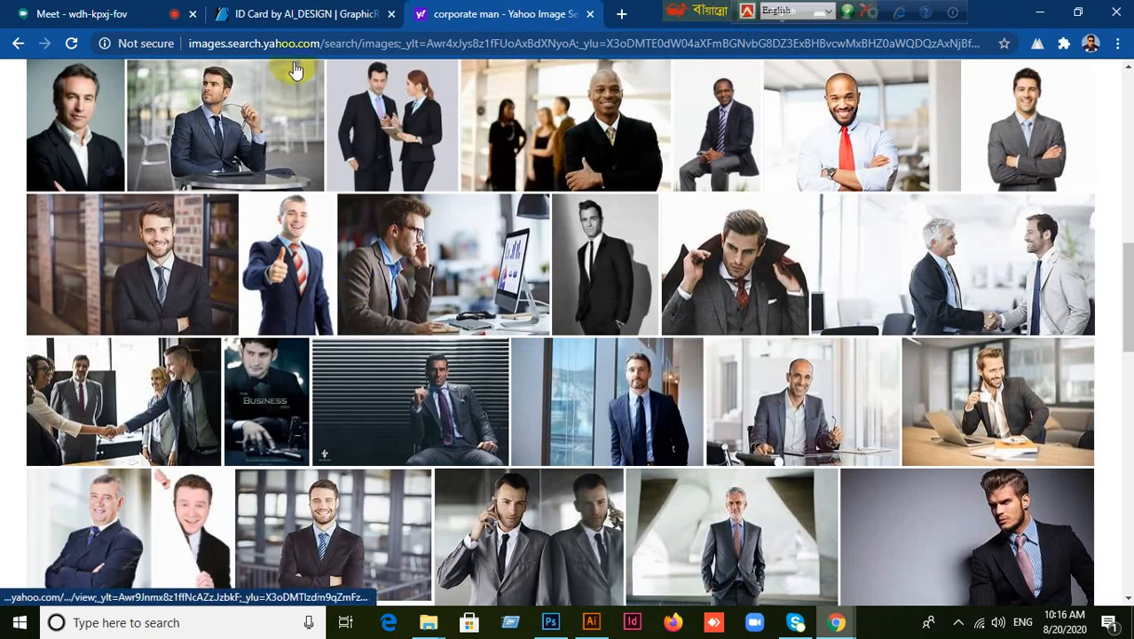
pyautogui.click(137, 14)
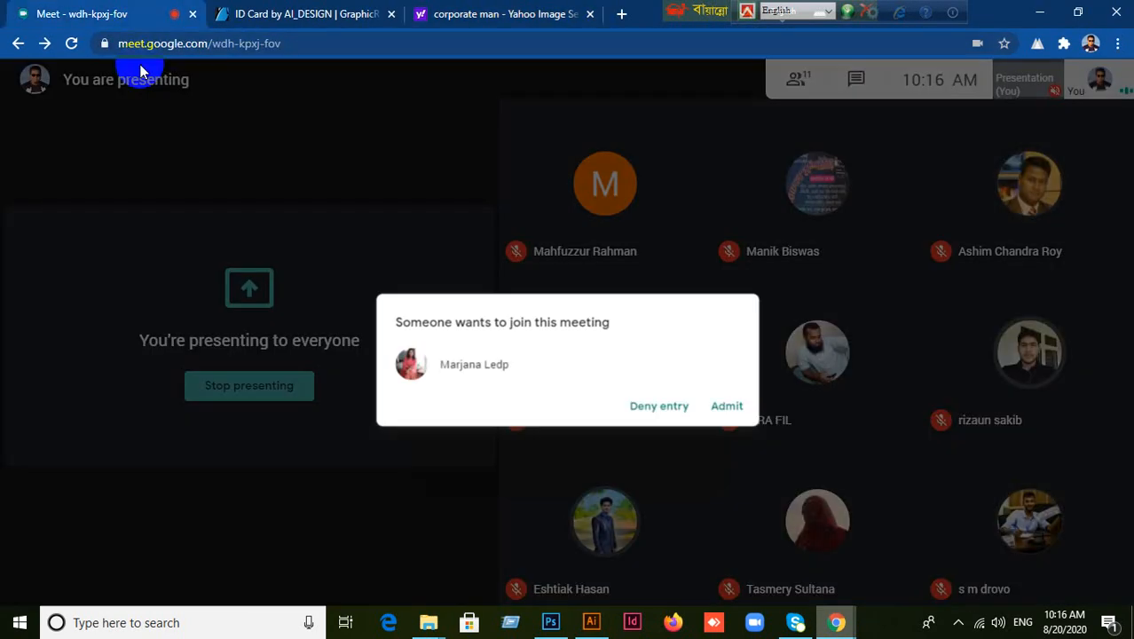
pyautogui.click(323, 159)
pyautogui.click(735, 379)
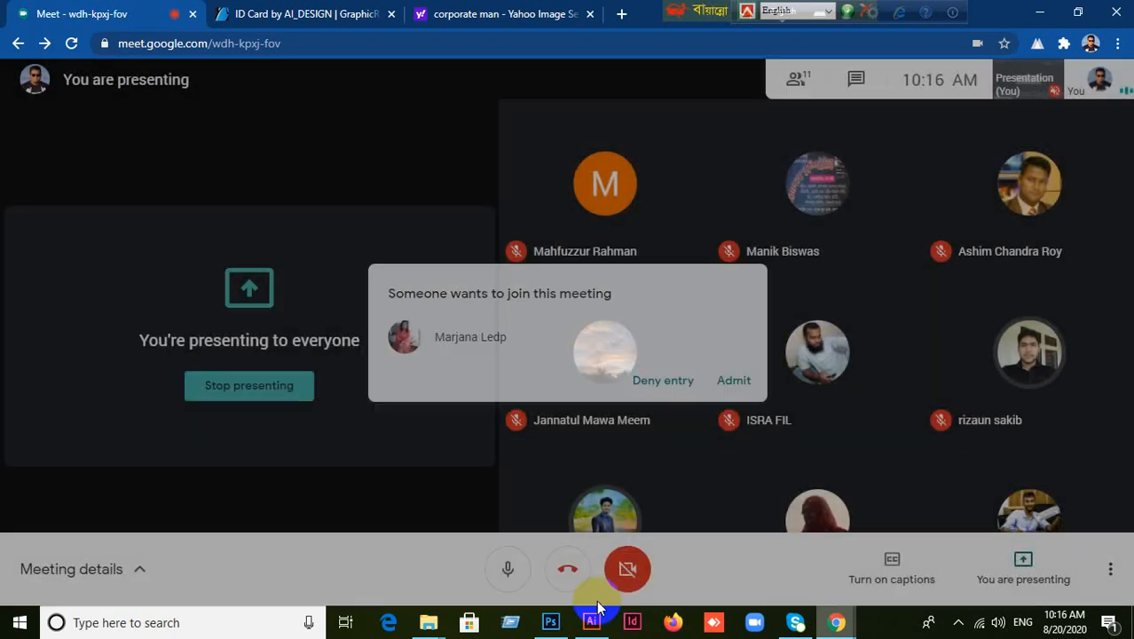
pyautogui.click(591, 622)
pyautogui.click(506, 321)
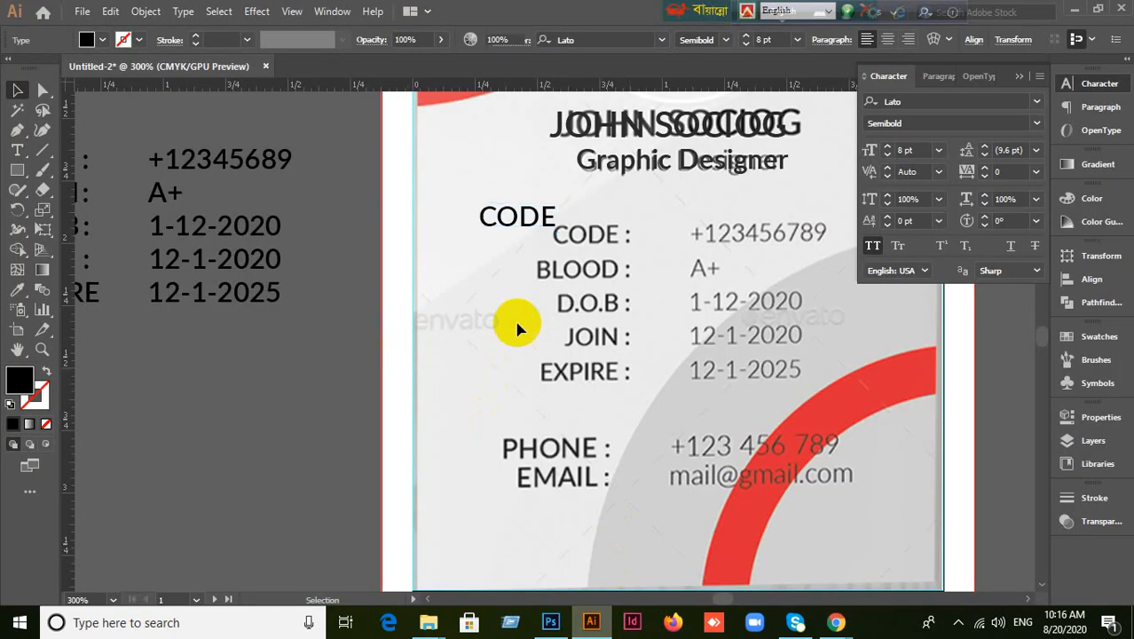
# Move the CODE text over the template's CODE label, reduce it to 7 pt, and place the cursor after CODE.
pyautogui.click(532, 222)
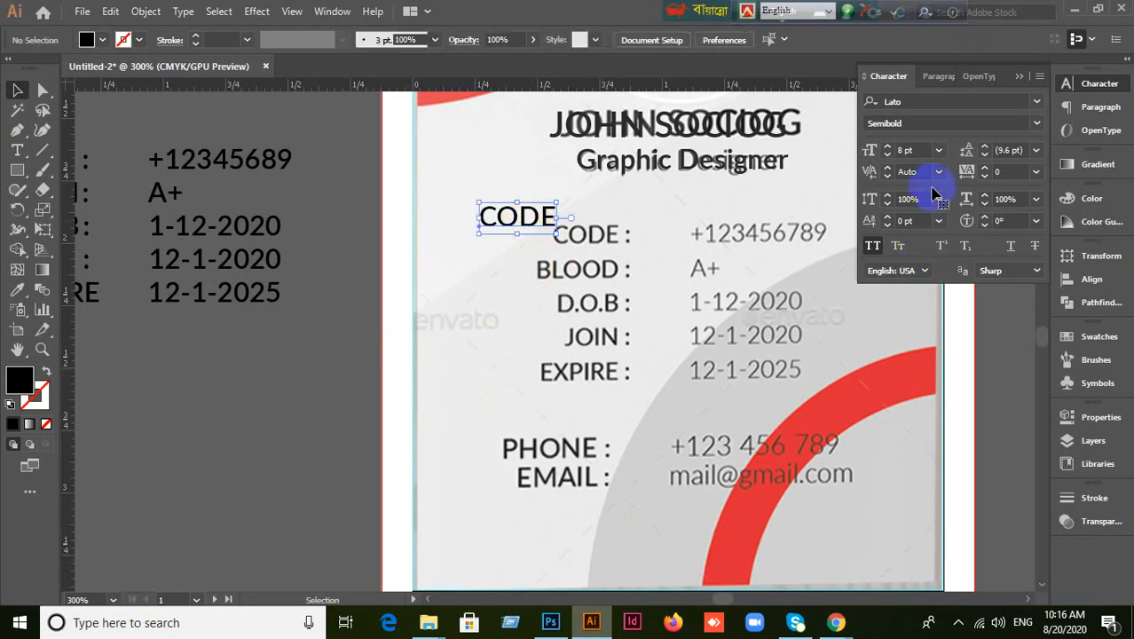
pyautogui.click(918, 149)
pyautogui.moveTo(535, 222); pyautogui.dragTo(604, 240)
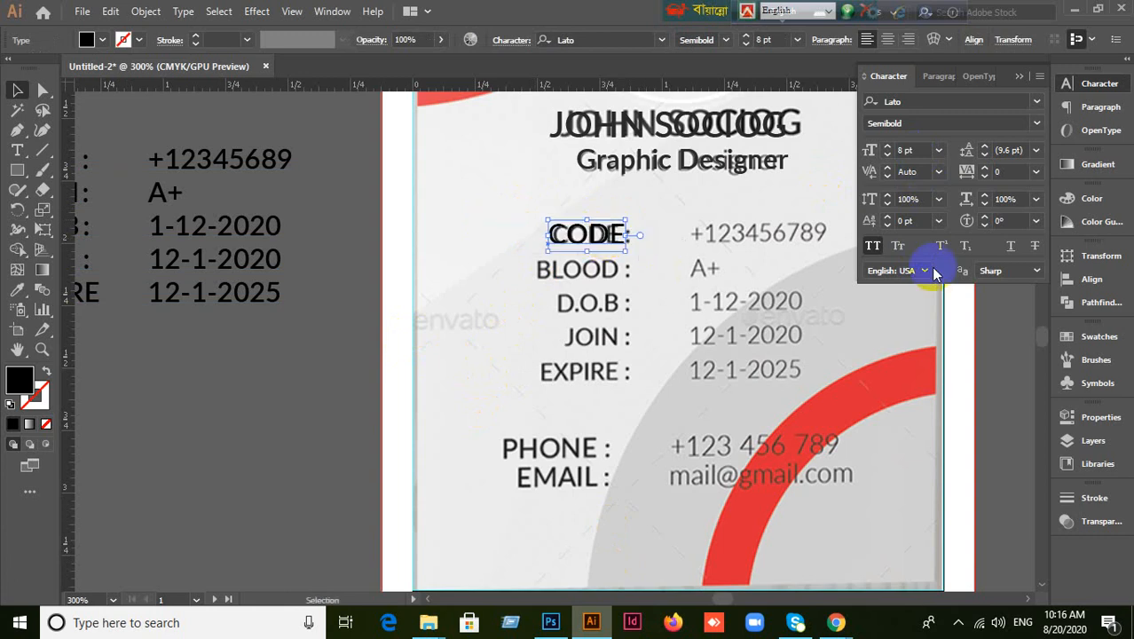
pyautogui.click(918, 152)
pyautogui.press('Down')
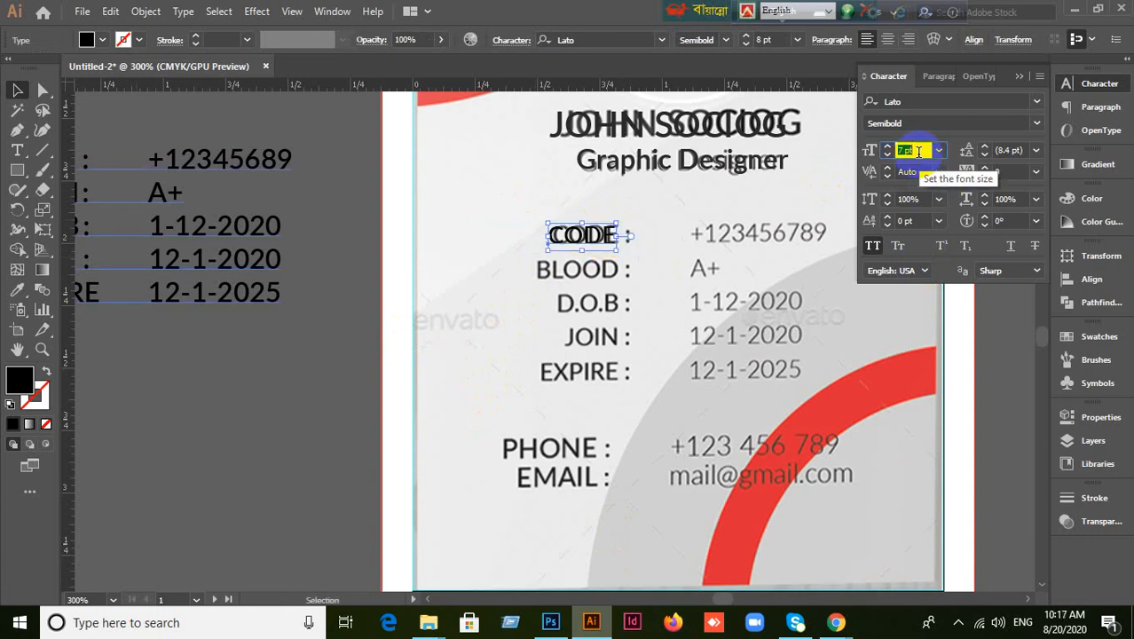
pyautogui.click(614, 266)
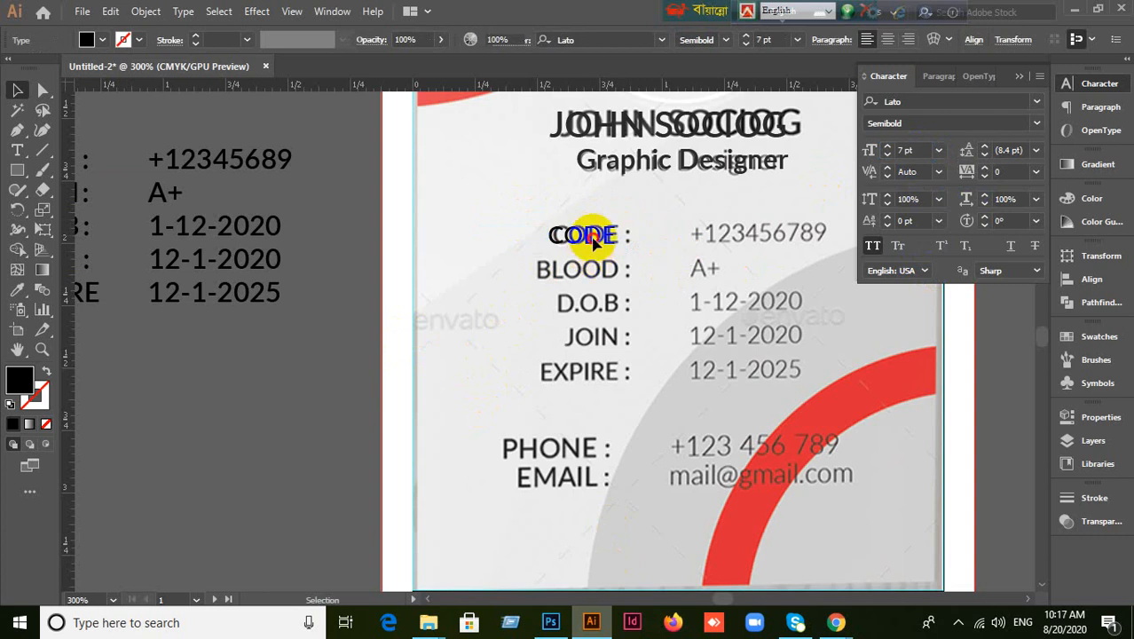
pyautogui.click(593, 237)
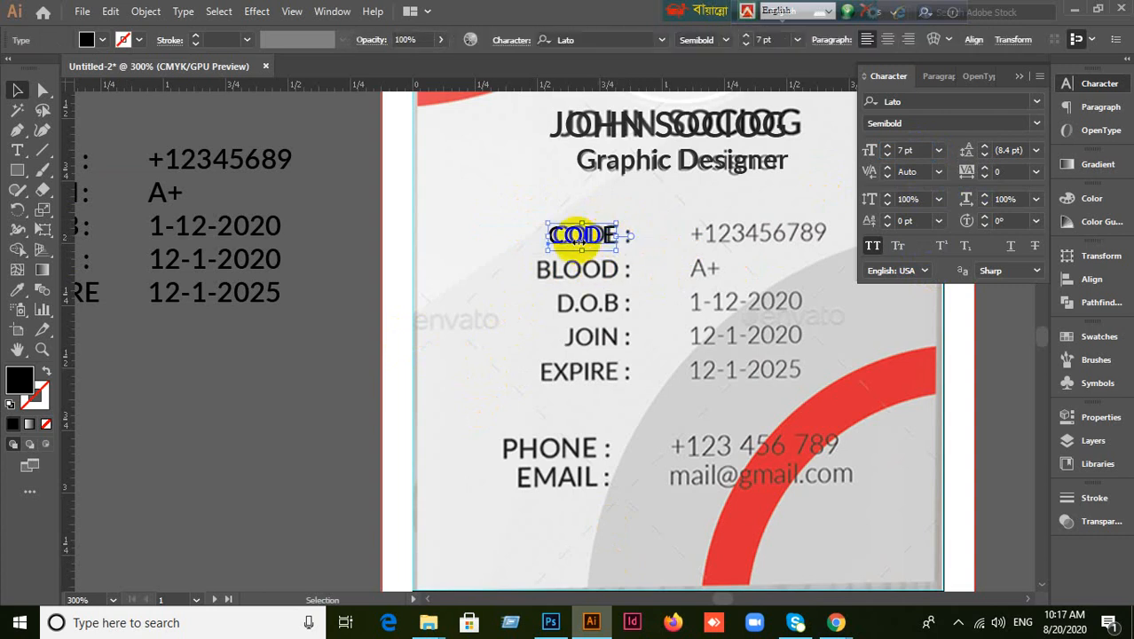
pyautogui.click(487, 245)
pyautogui.click(596, 236)
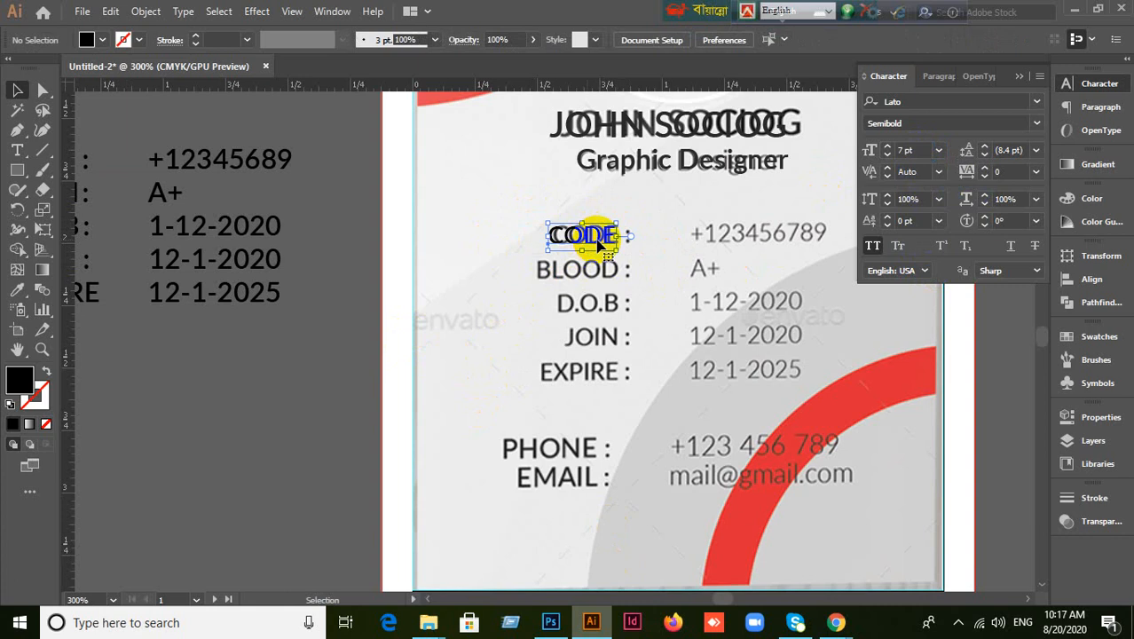
pyautogui.doubleClick(609, 237)
pyautogui.click(614, 236)
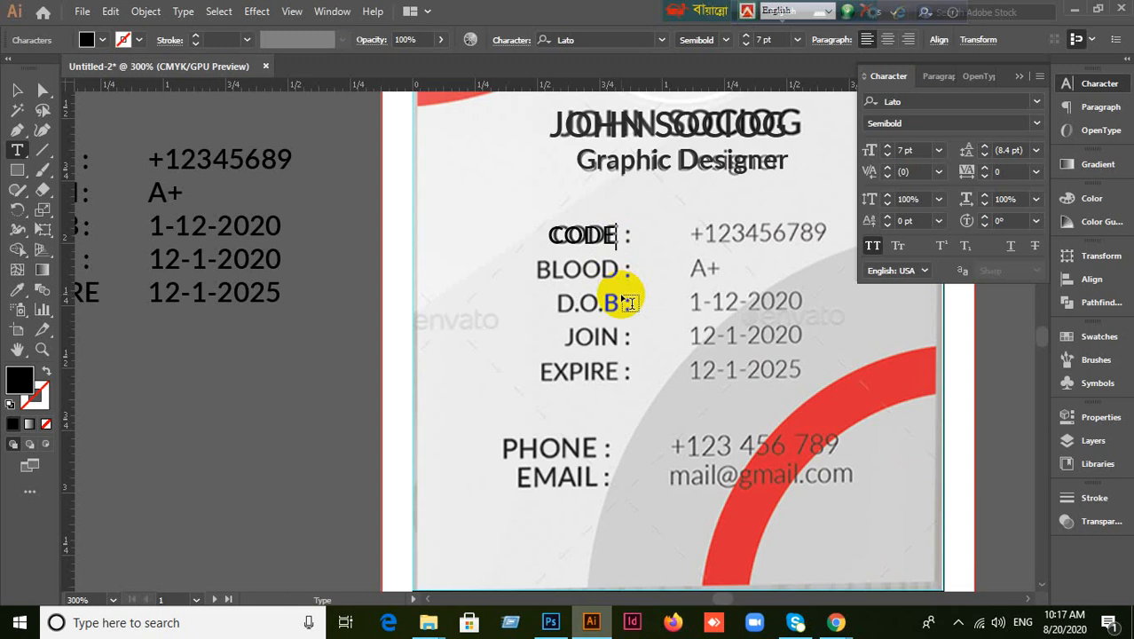
# Add a tab stop at 0.32 in so CODE's colon lines up with the template.
pyautogui.hotkey('ctrl', 'shift', 't')
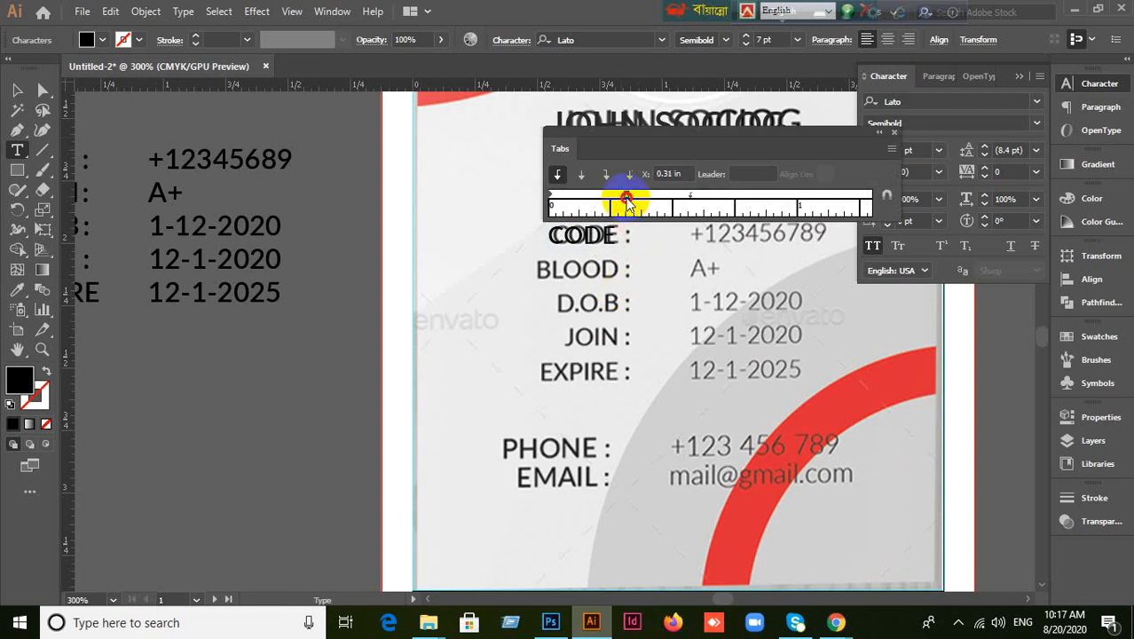
pyautogui.click(629, 202)
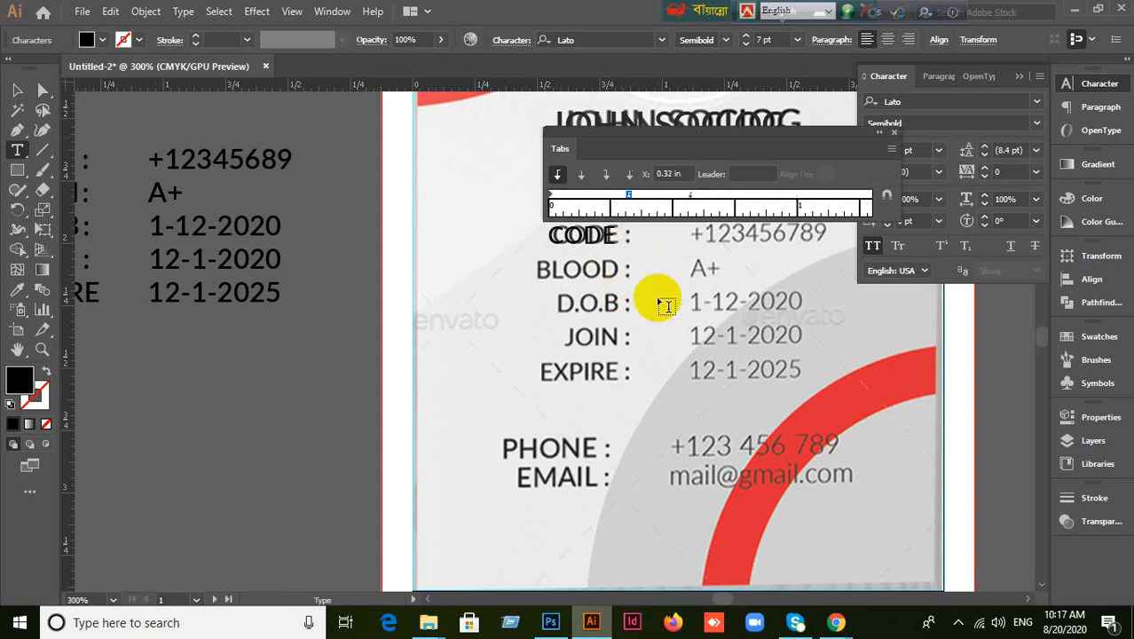
pyautogui.press('ctrl')
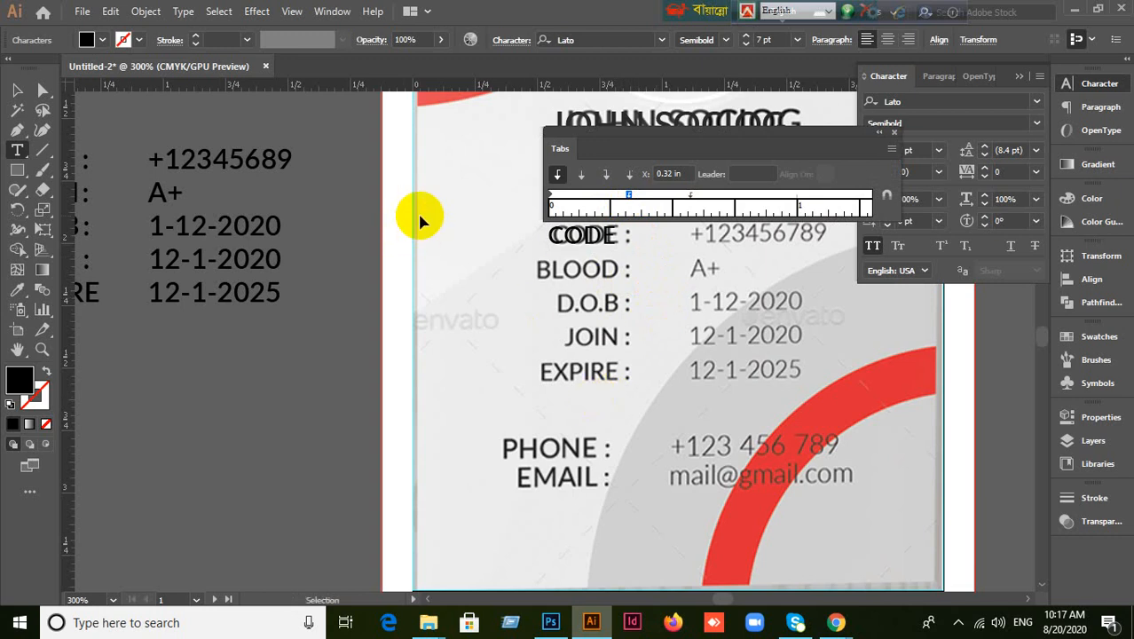
pyautogui.hotkey('ctrl', 'shift', 't')
pyautogui.click(17, 90)
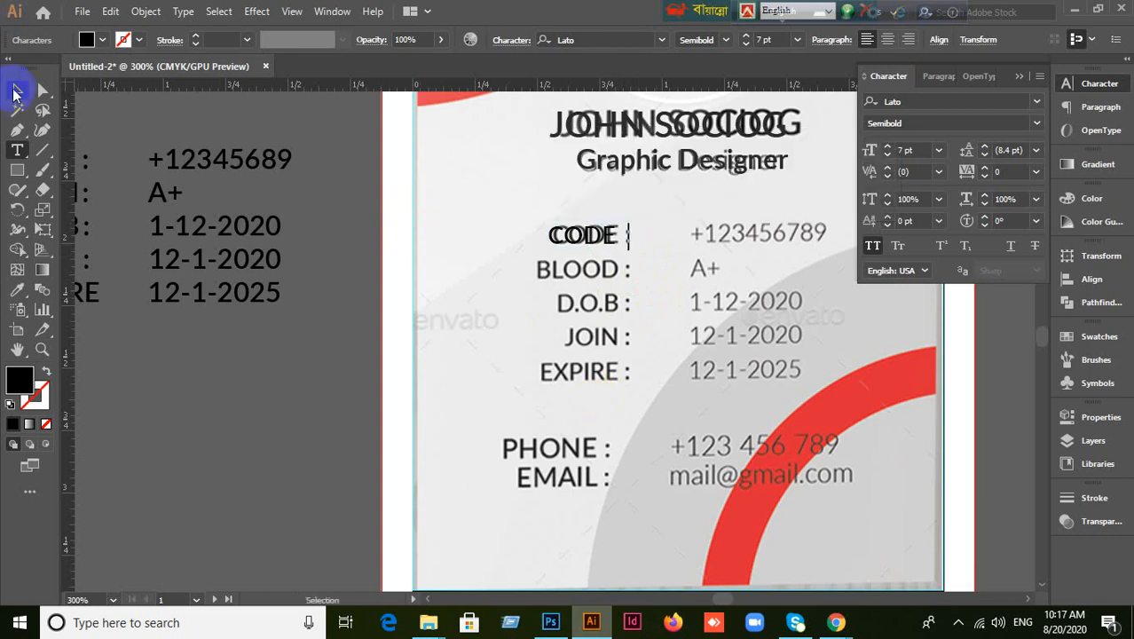
pyautogui.click(235, 263)
# Duplicate the CODE label and recheck its tab stop in the Tabs panel.
pyautogui.click(578, 241)
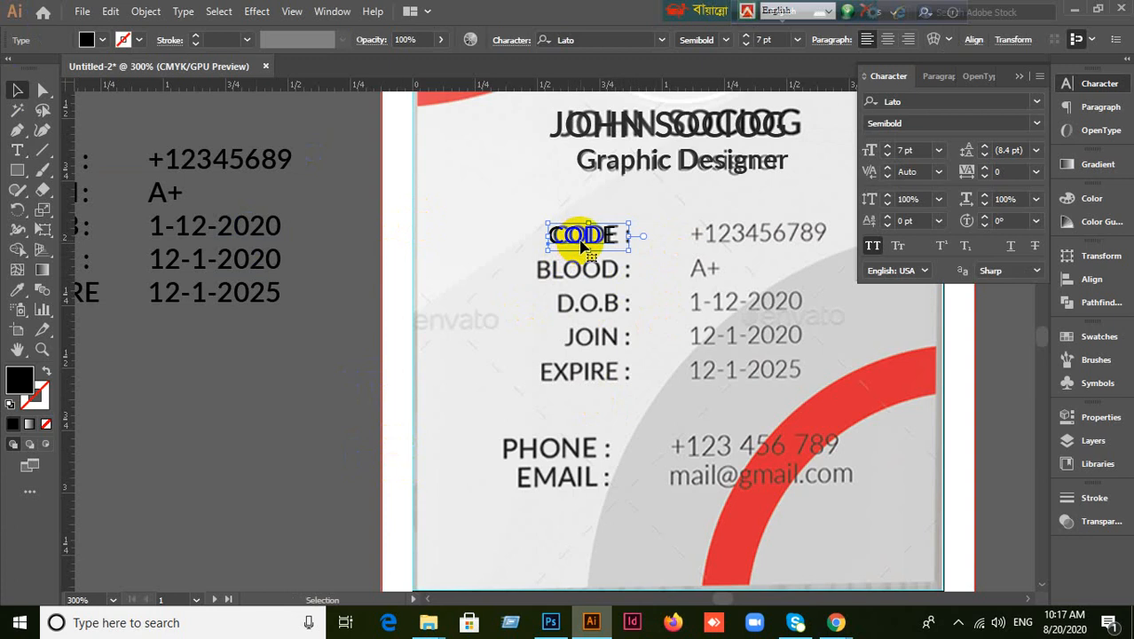
pyautogui.moveTo(583, 247); pyautogui.dragTo(489, 210)
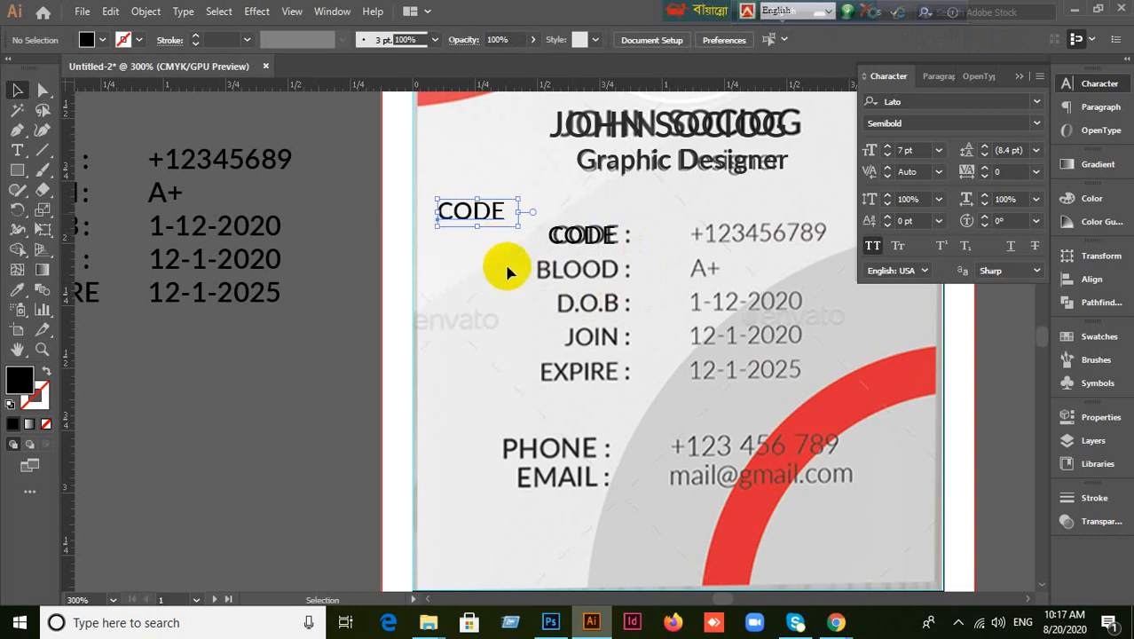
pyautogui.click(579, 236)
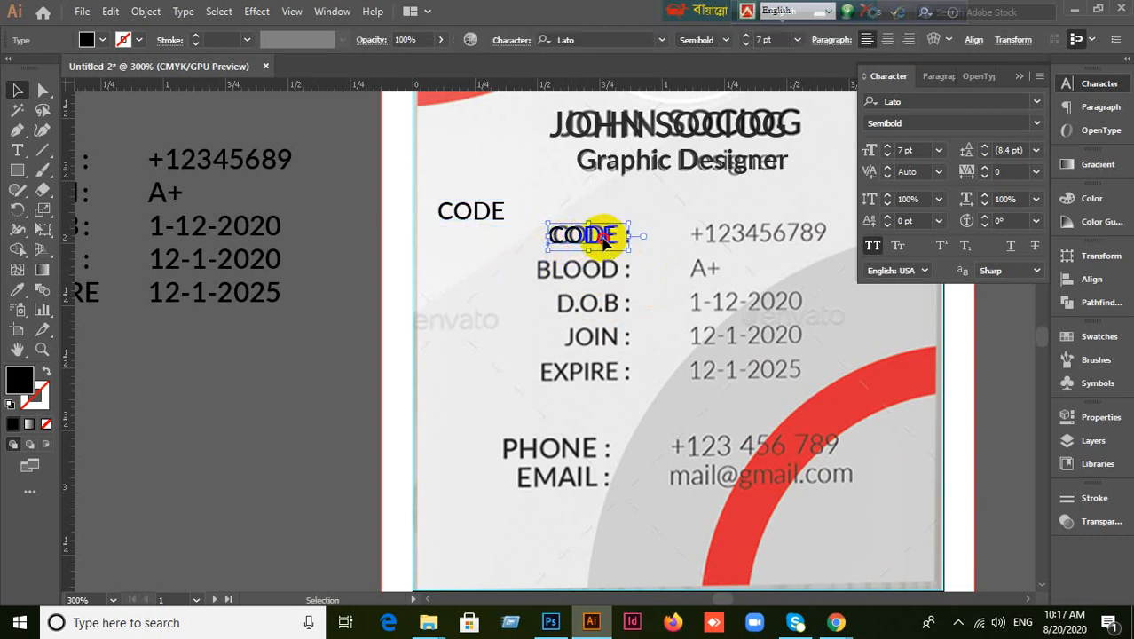
pyautogui.press('t')
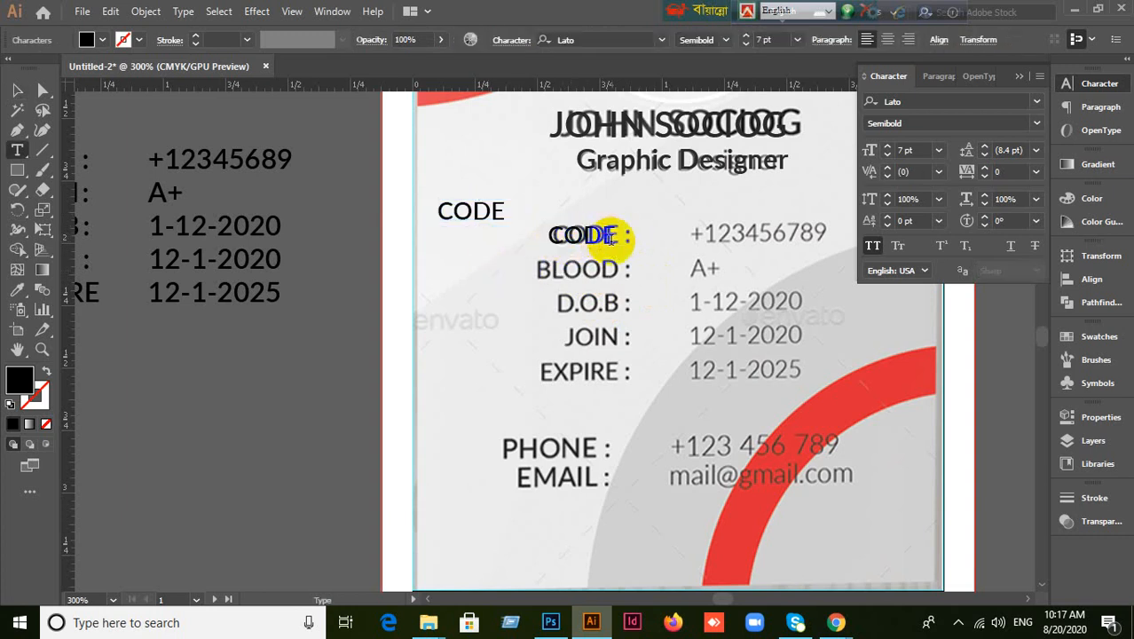
pyautogui.click(21, 92)
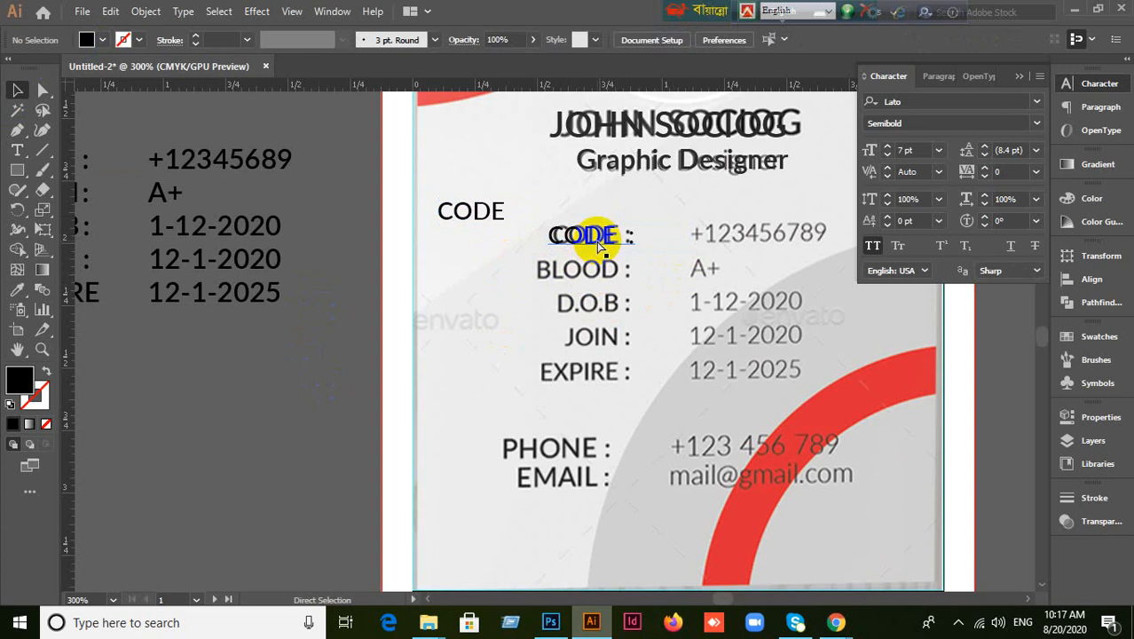
pyautogui.hotkey('ctrl', 'shift', 't')
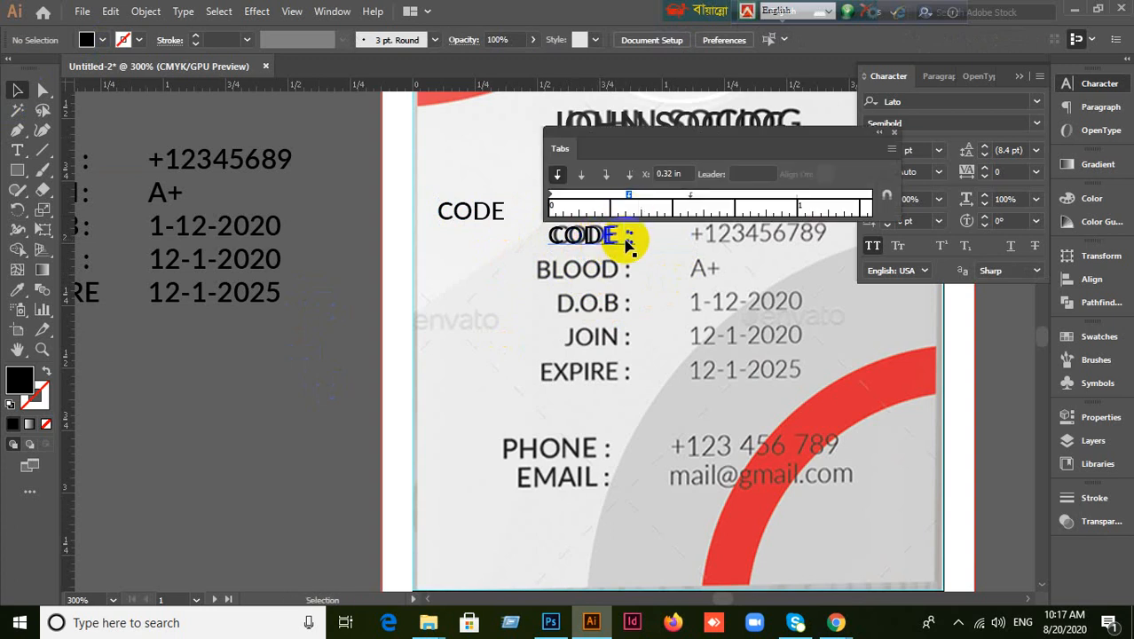
pyautogui.click(627, 246)
pyautogui.doubleClick(628, 238)
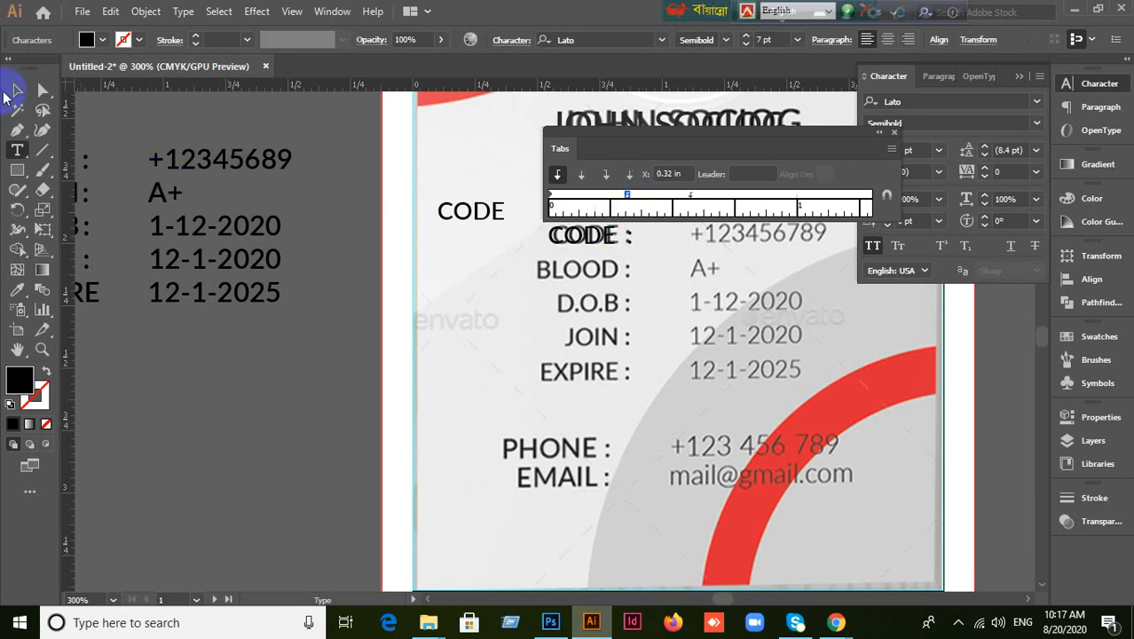
pyautogui.click(17, 90)
pyautogui.click(274, 333)
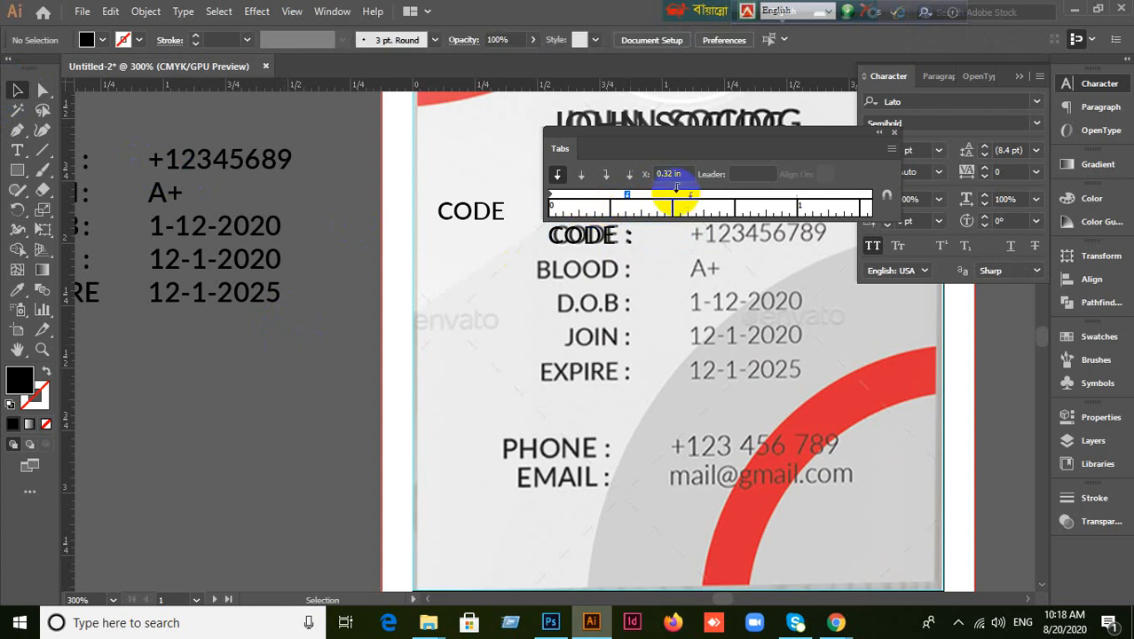
pyautogui.hotkey('ctrl', 'shift', 't')
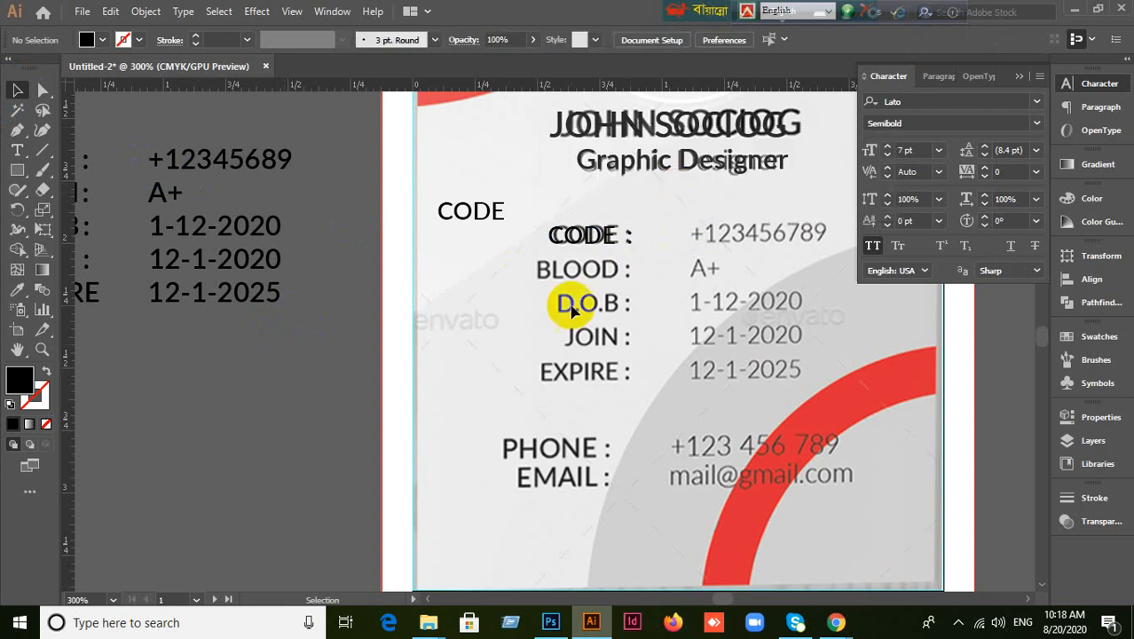
# Alt-drag a copy of the CODE label below-left, right-align its text, and move it toward the card.
pyautogui.click(588, 247)
pyautogui.moveTo(593, 241); pyautogui.dragTo(429, 318)
pyautogui.doubleClick(494, 315)
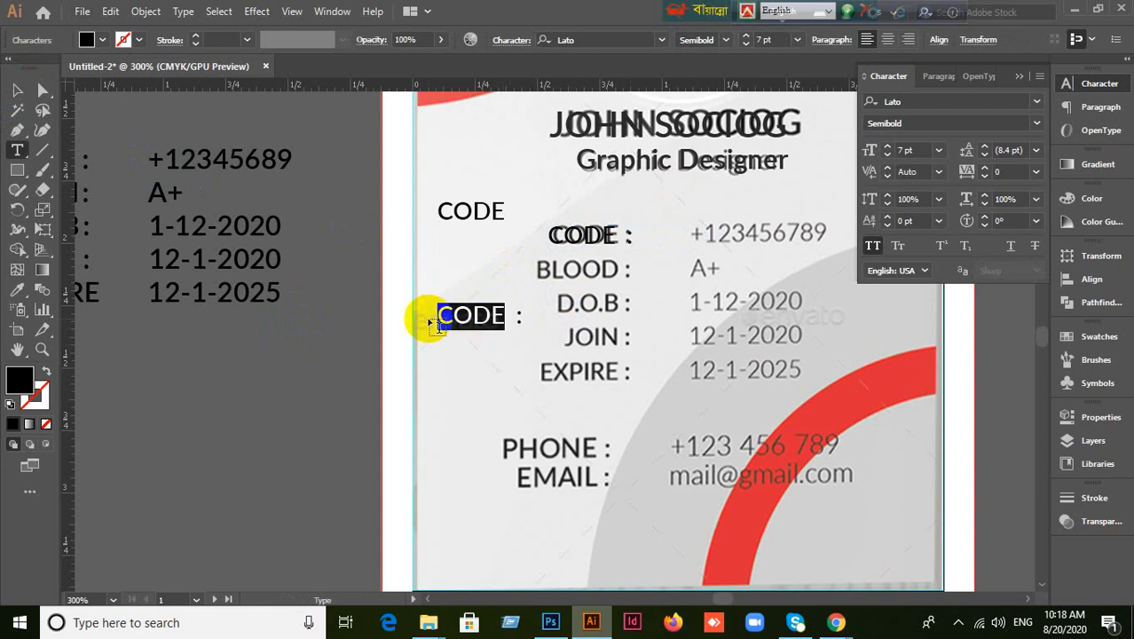
pyautogui.write('B')
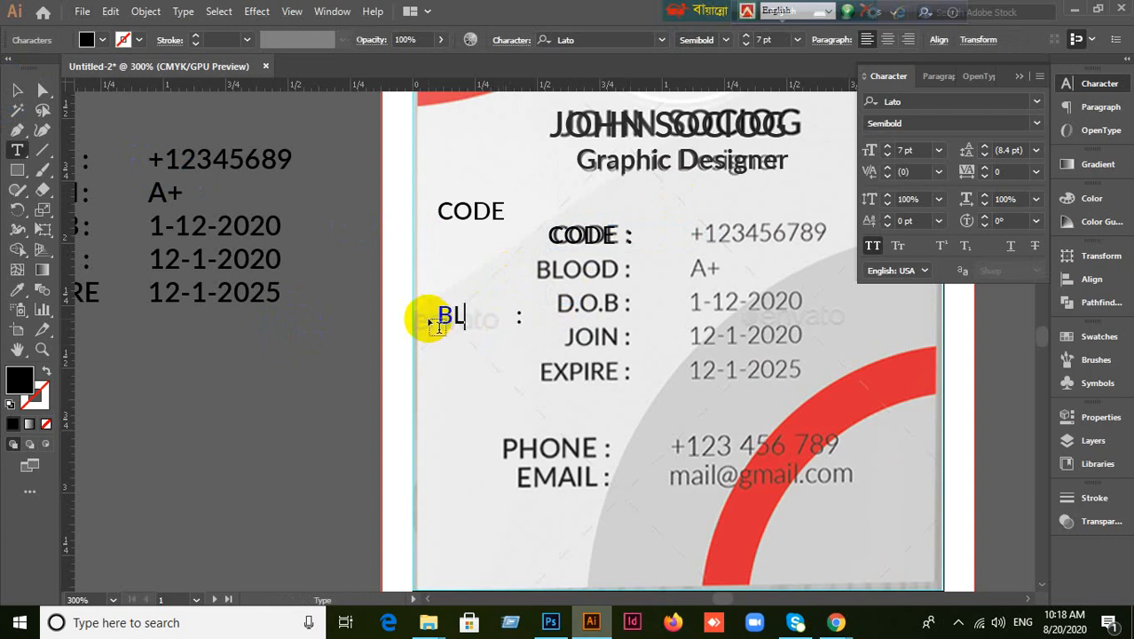
pyautogui.write('L')
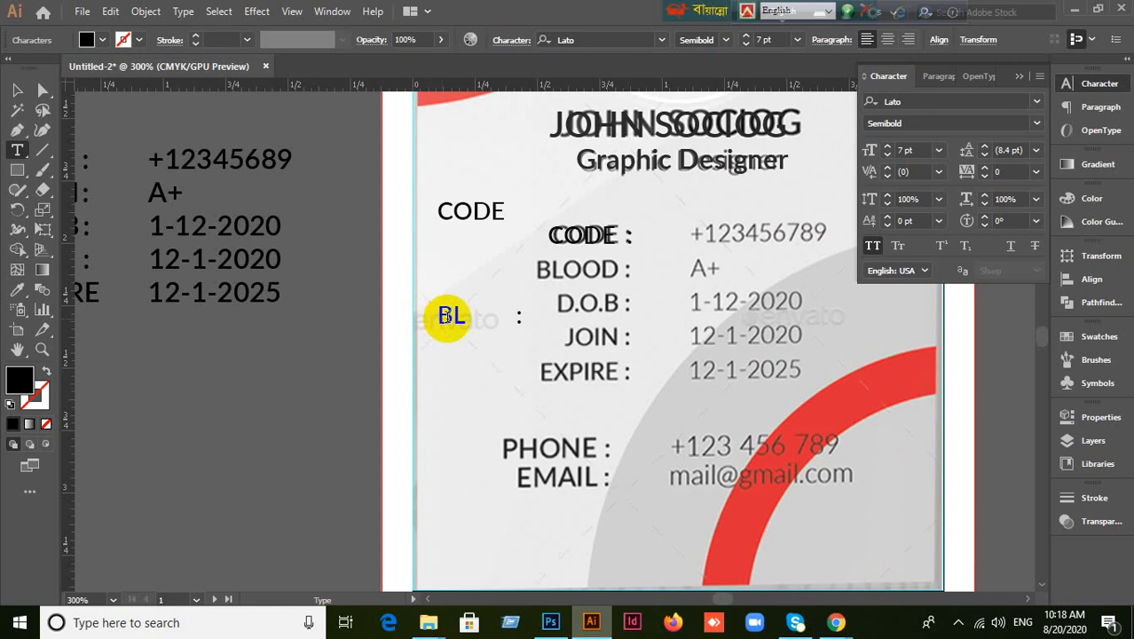
pyautogui.hotkey('ctrl', 'z')
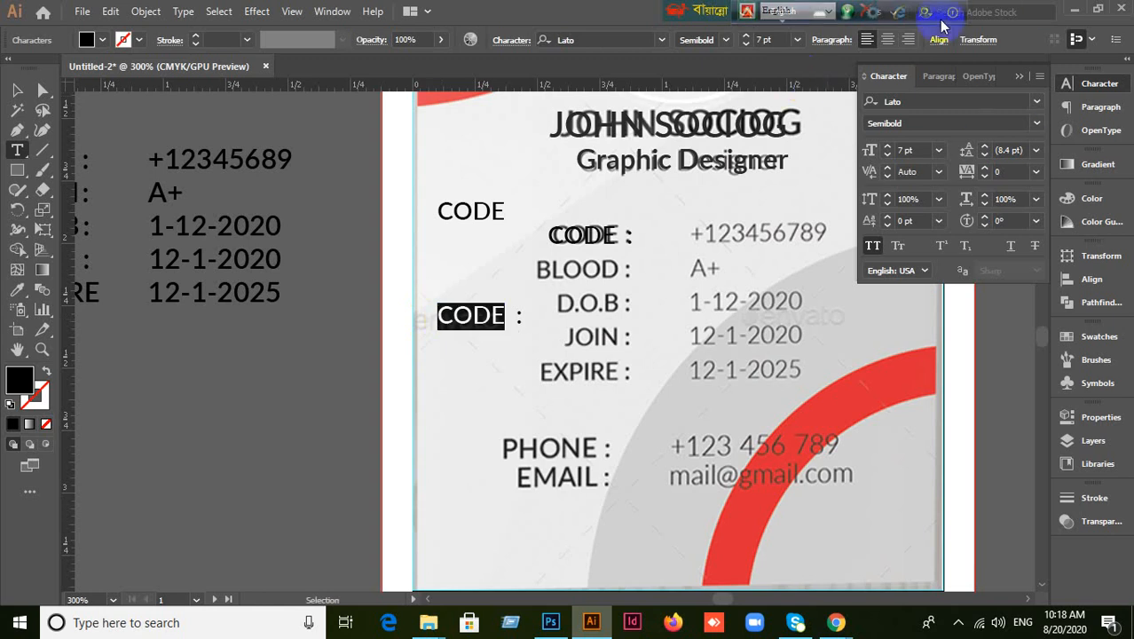
pyautogui.click(941, 78)
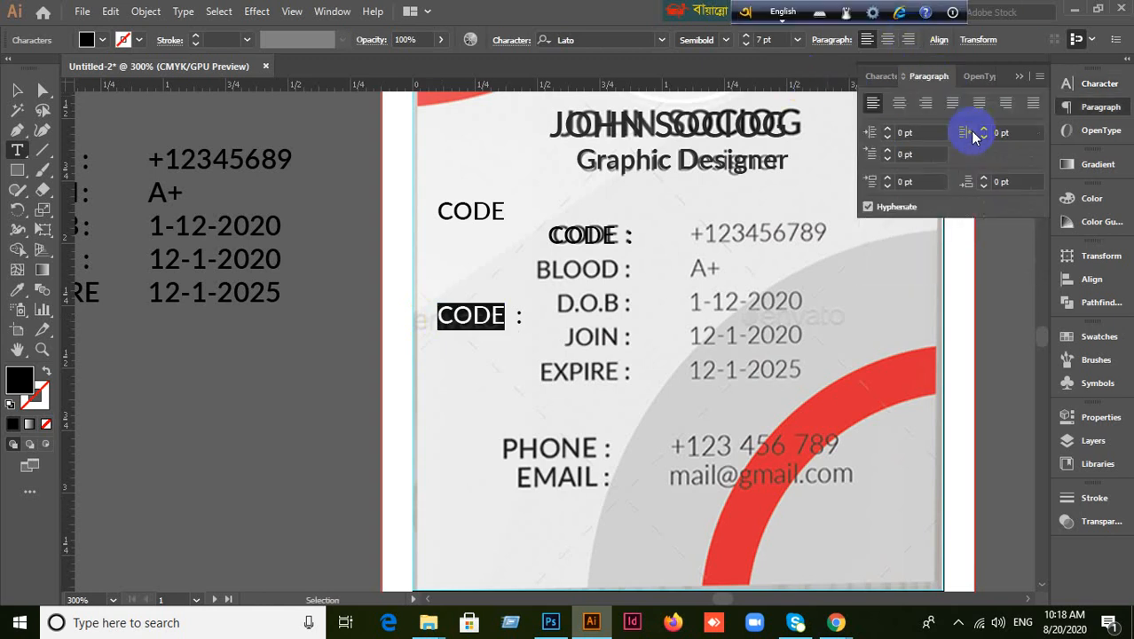
pyautogui.click(926, 102)
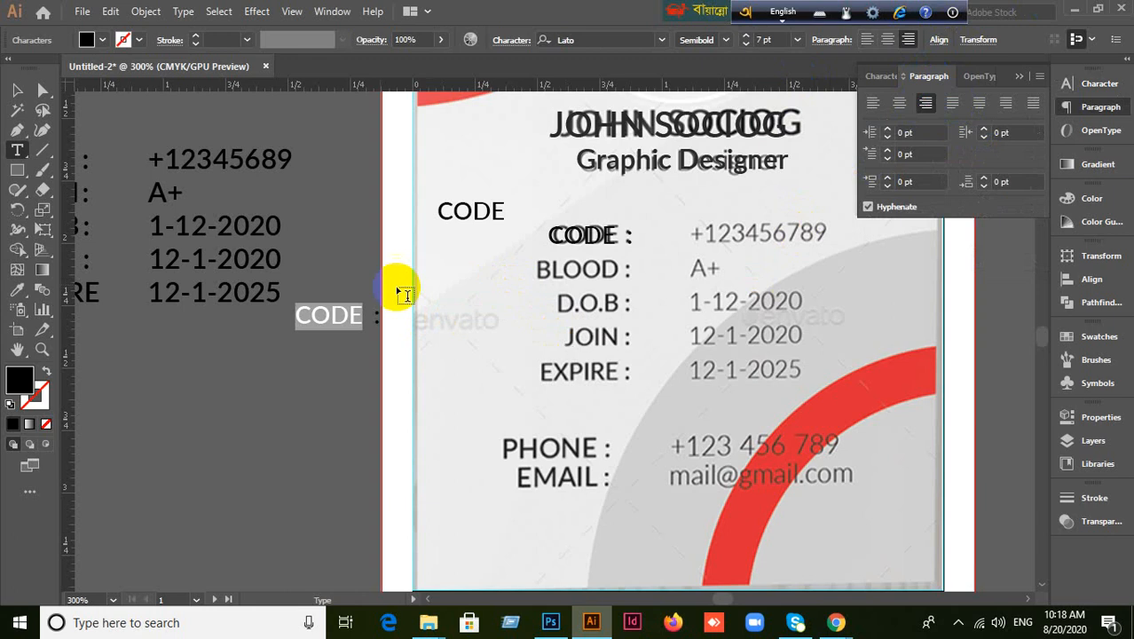
pyautogui.click(17, 89)
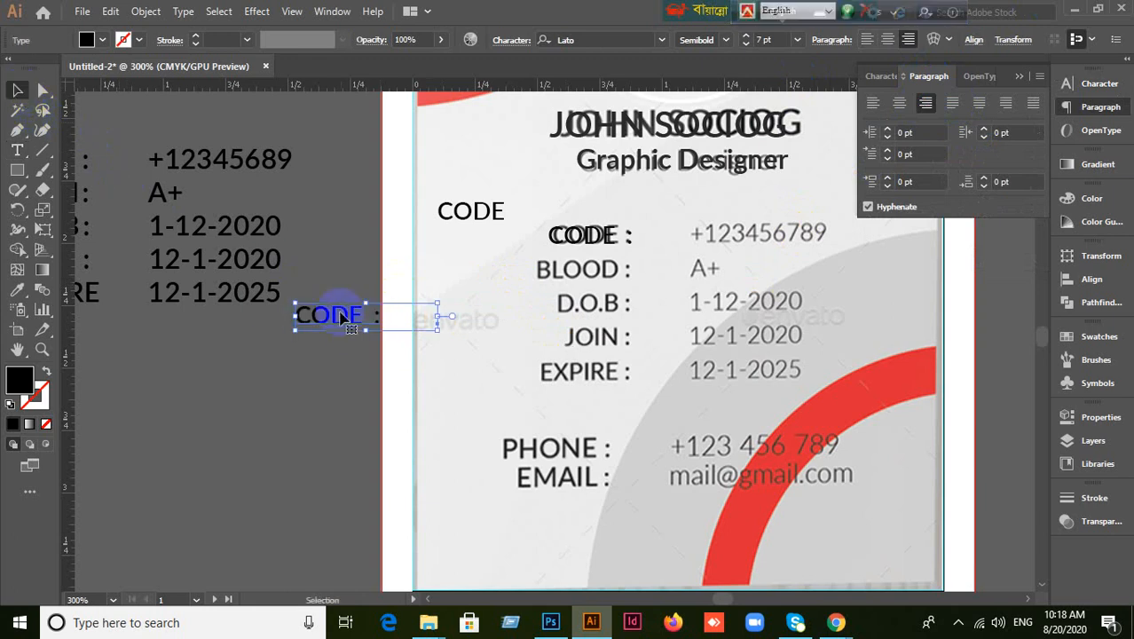
pyautogui.moveTo(305, 319); pyautogui.dragTo(372, 304)
# Retype the copy's CODE as BLOOD, left-align it, and move it onto the BLOOD row.
pyautogui.doubleClick(430, 305)
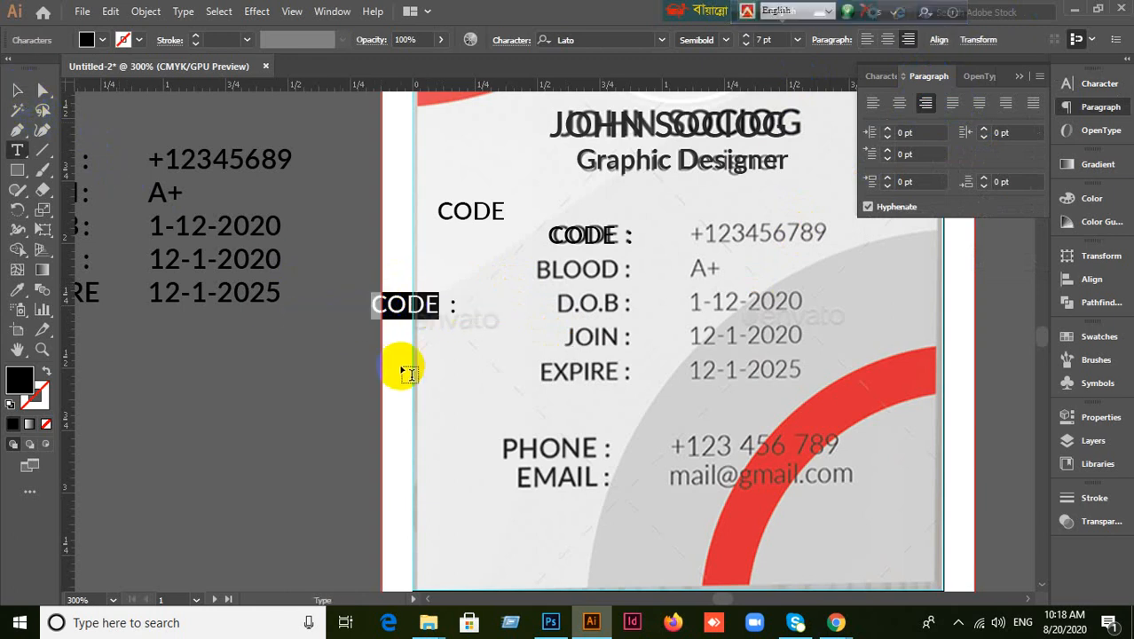
pyautogui.write('BLOO')
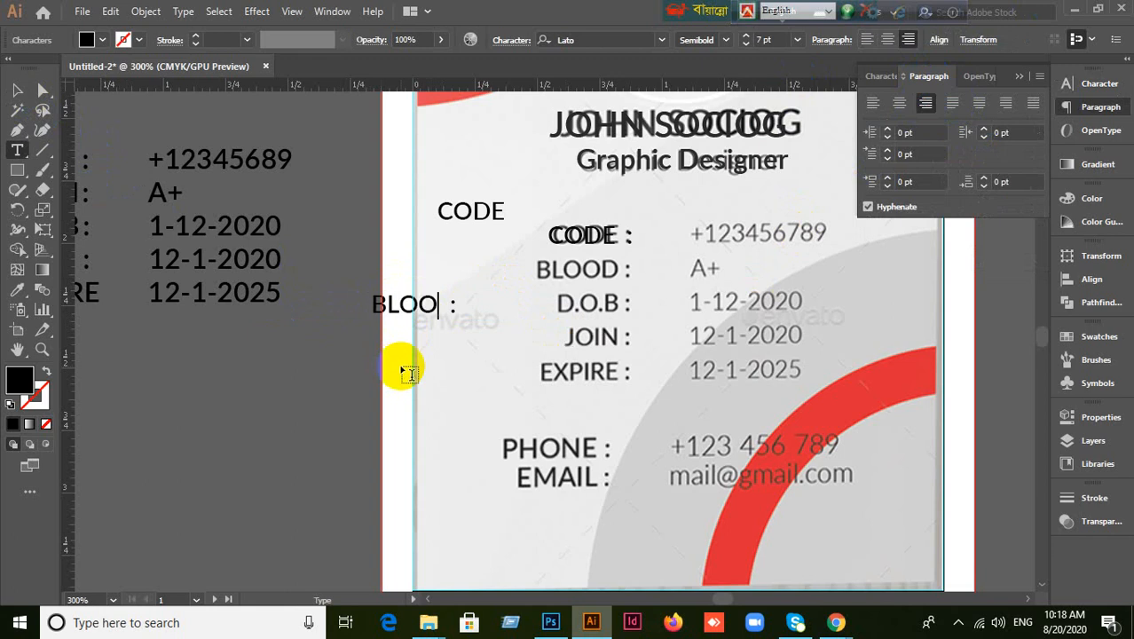
pyautogui.write('D')
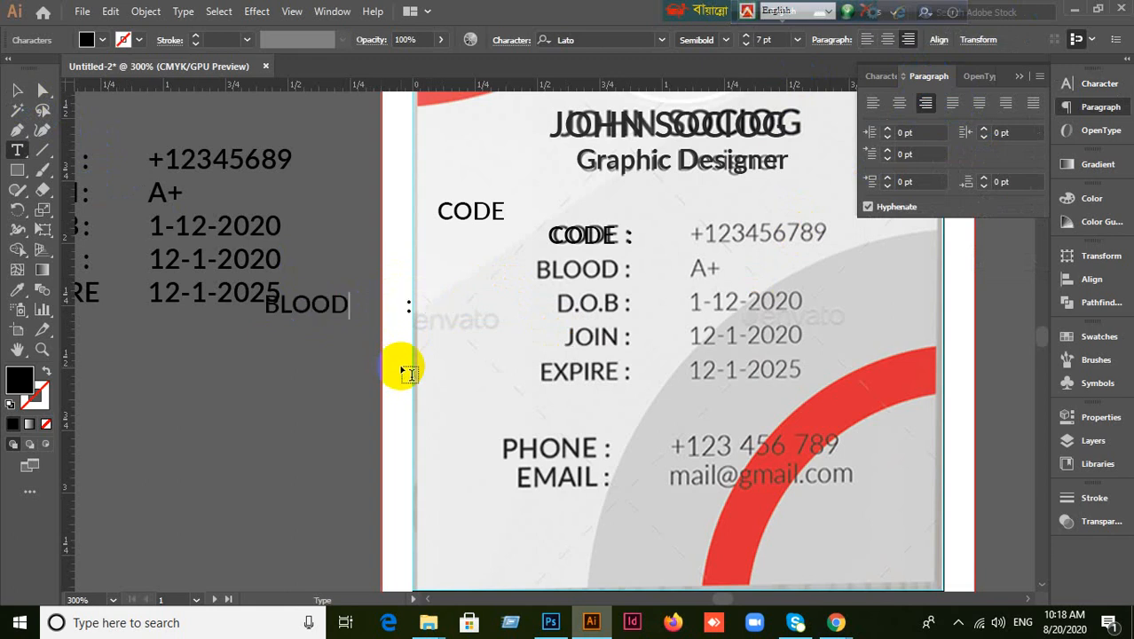
pyautogui.hotkey('ctrl', 'z')
pyautogui.hotkey('ctrl', 'z')
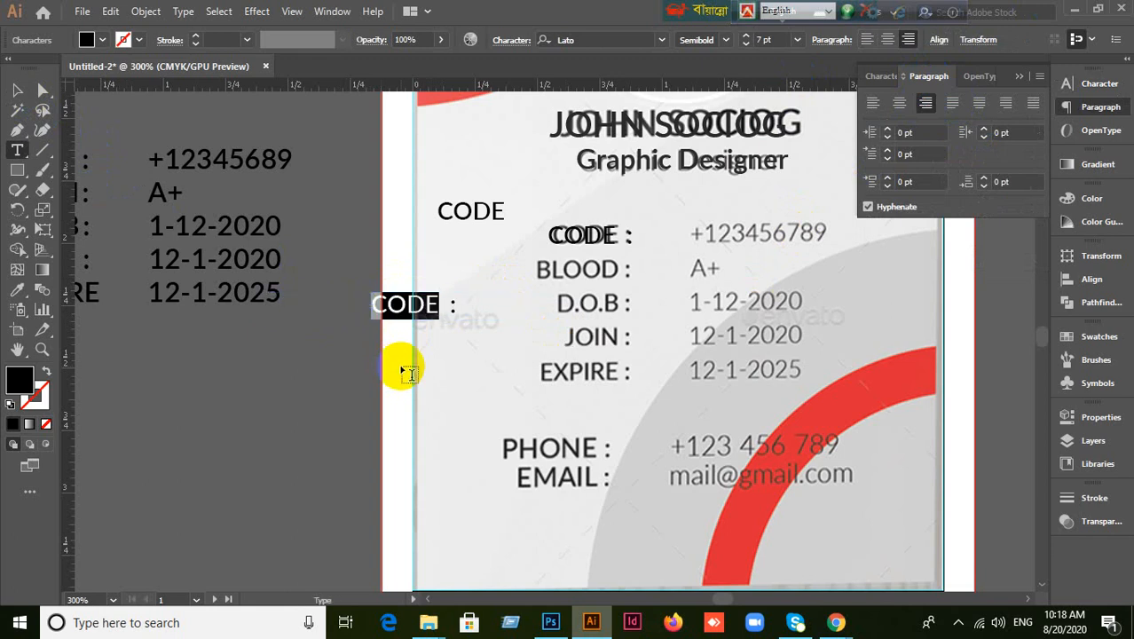
pyautogui.click(873, 102)
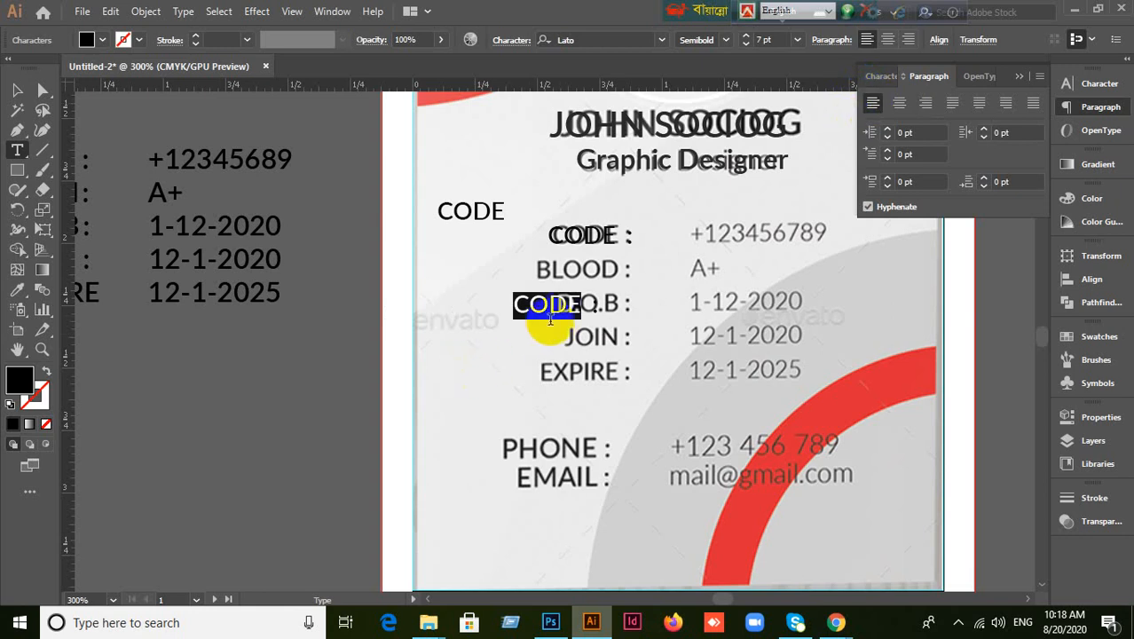
pyautogui.click(569, 307)
pyautogui.moveTo(578, 306); pyautogui.dragTo(513, 305)
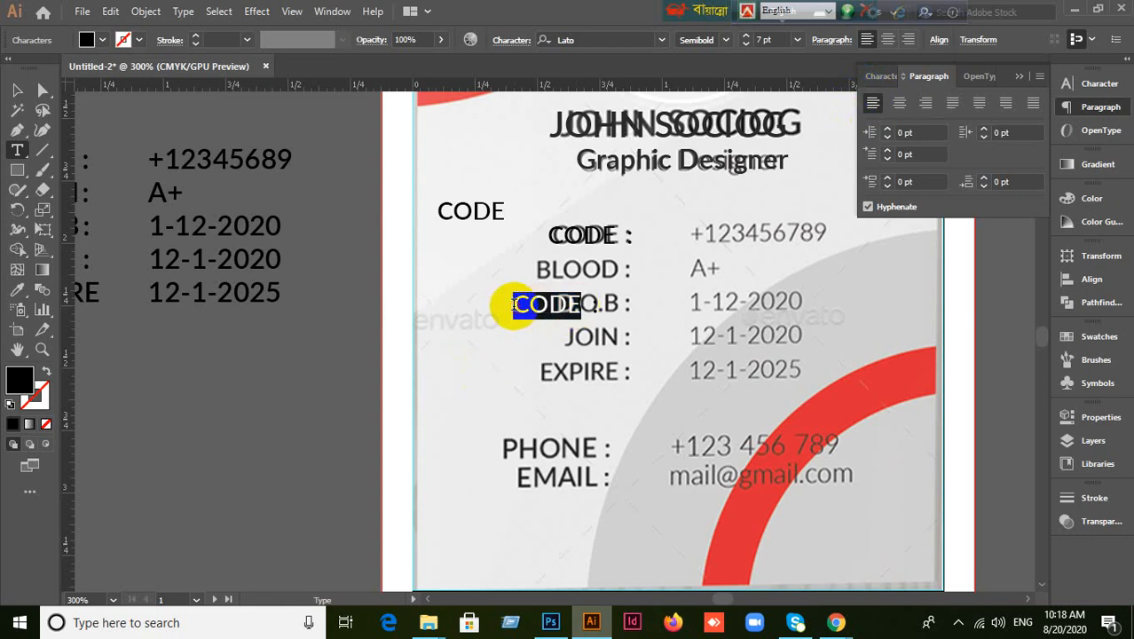
pyautogui.write('BLO')
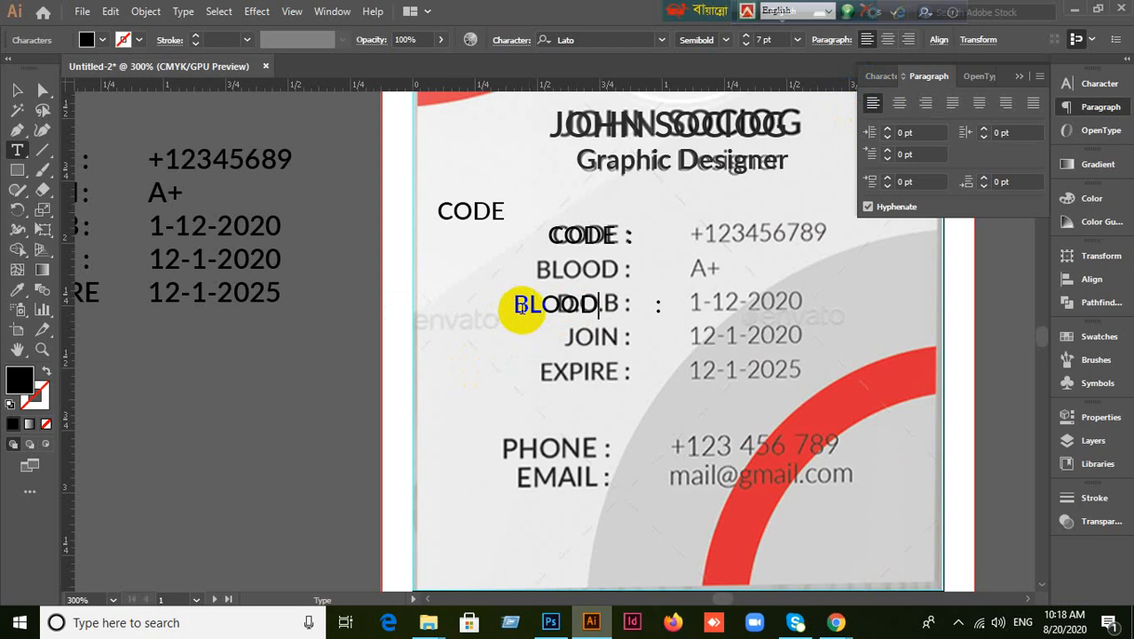
pyautogui.click(18, 91)
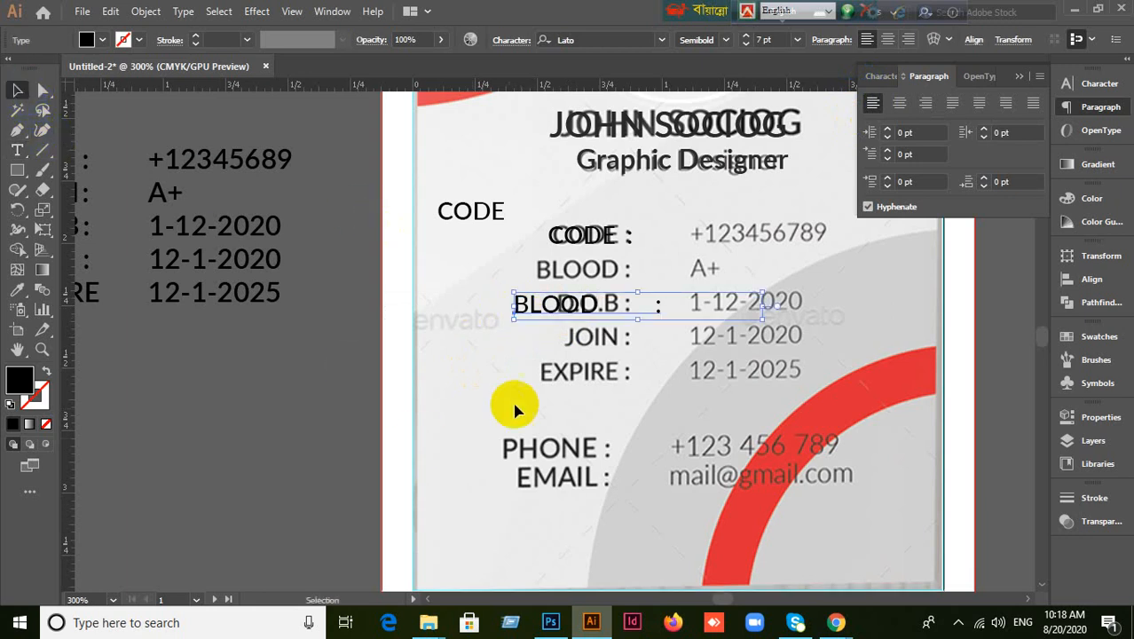
pyautogui.moveTo(526, 310); pyautogui.dragTo(537, 281)
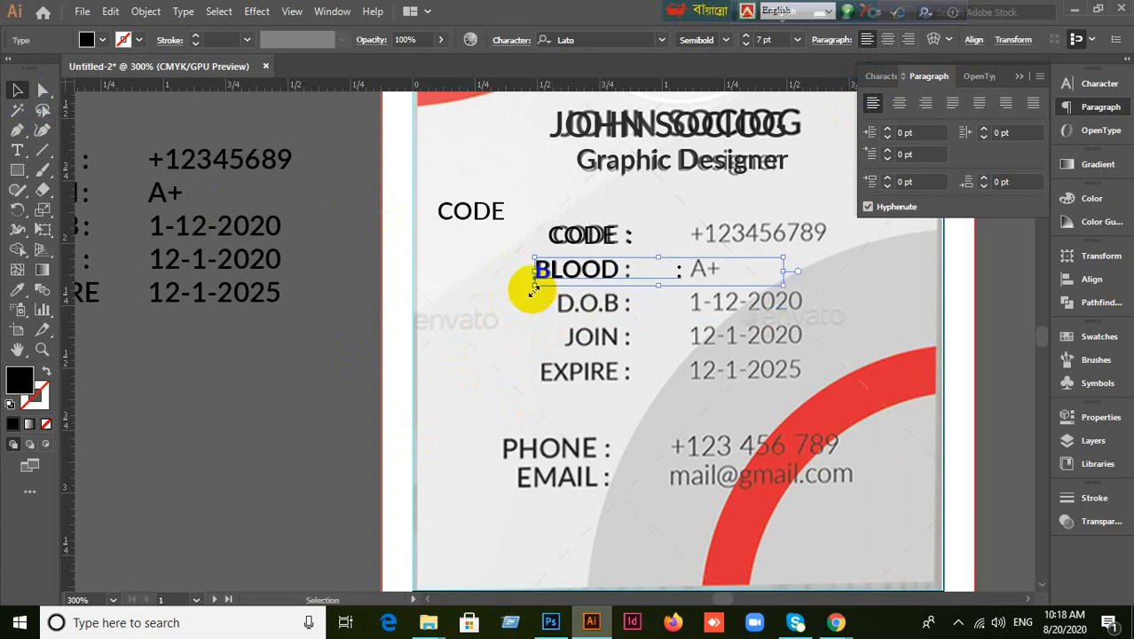
# Add the colon to the BLOOD label and move its tab stop to 0.37 in.
pyautogui.press('t')
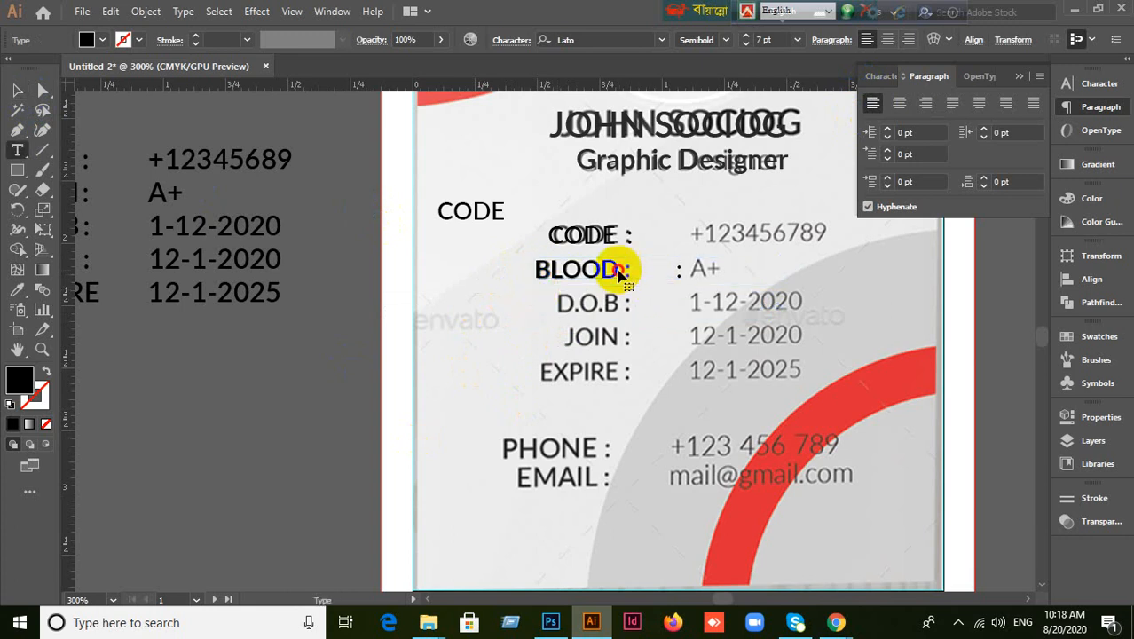
pyautogui.click(676, 270)
pyautogui.write(':')
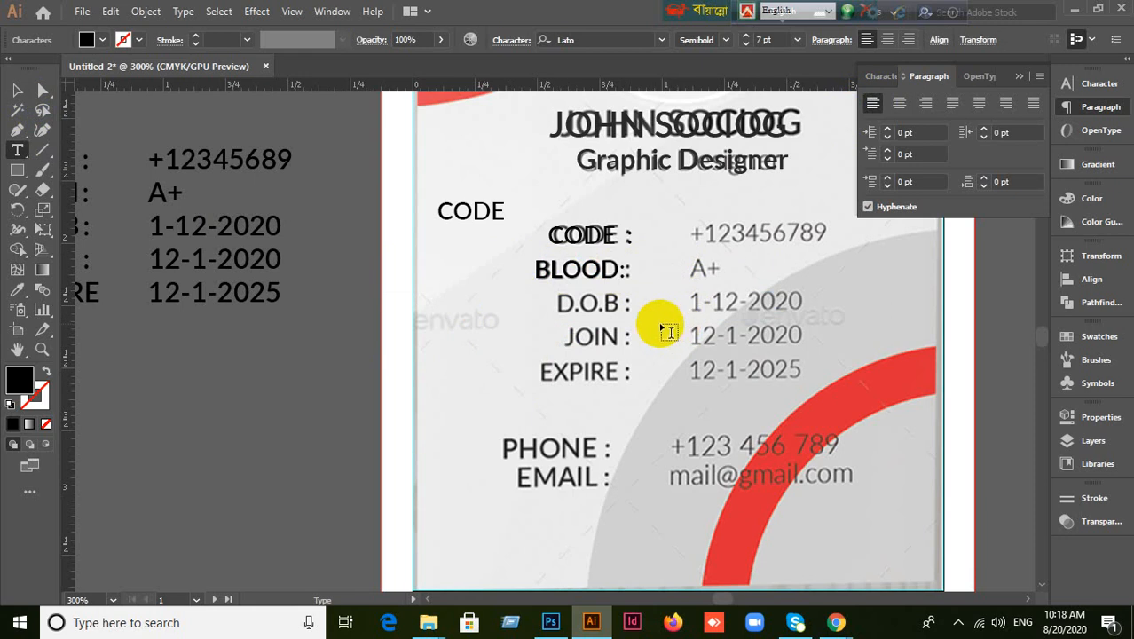
pyautogui.hotkey('ctrl', 'shift', 't')
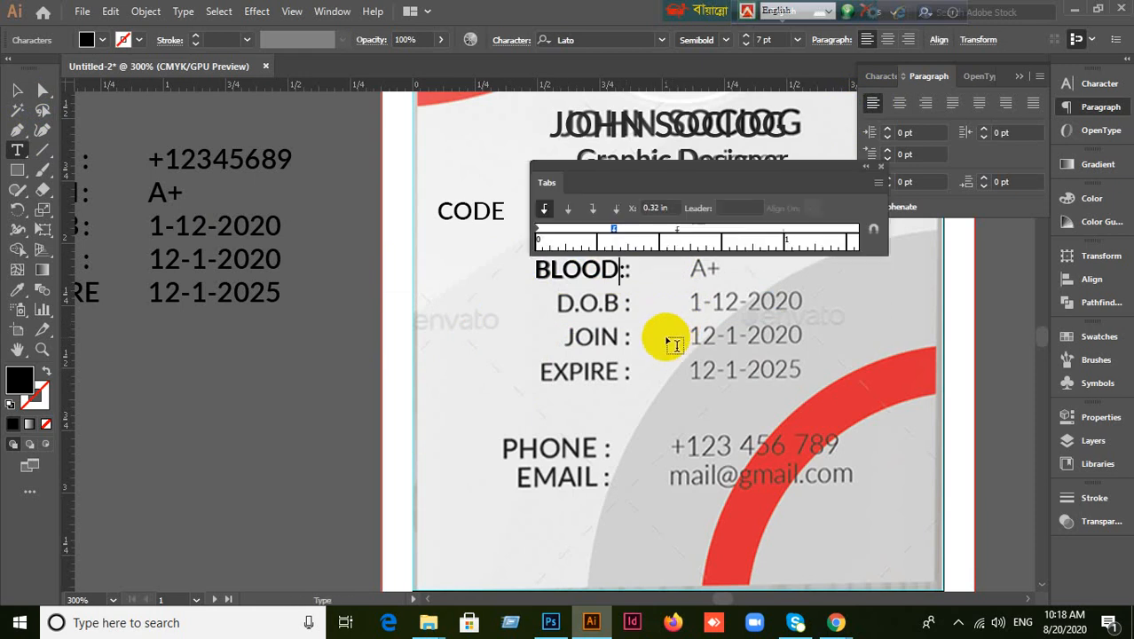
pyautogui.moveTo(613, 228); pyautogui.dragTo(622, 231)
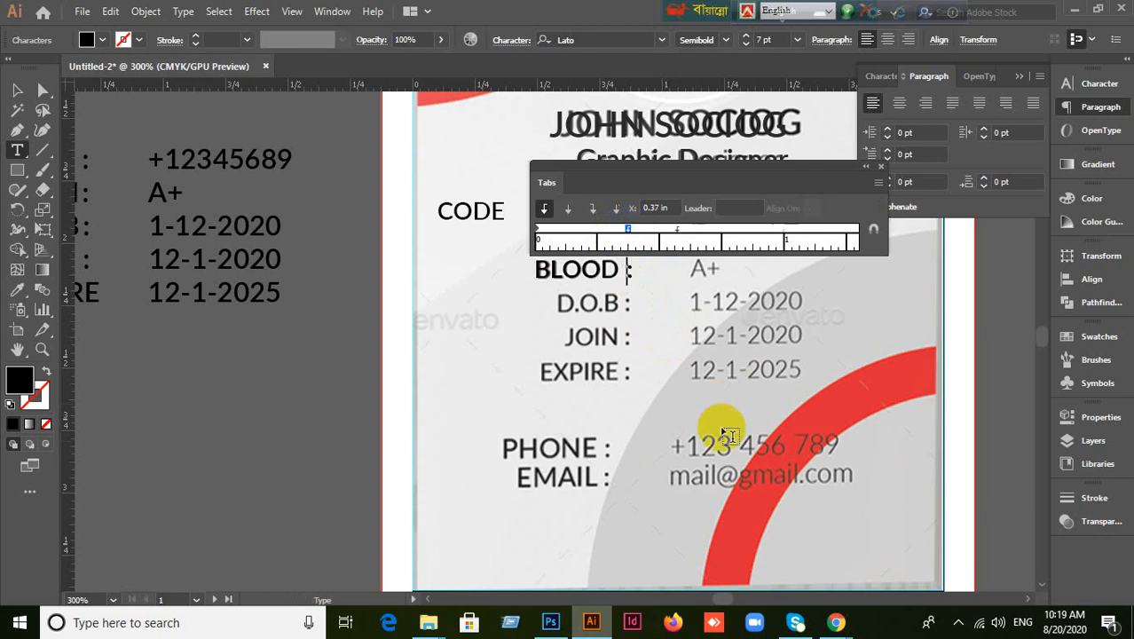
pyautogui.click(16, 90)
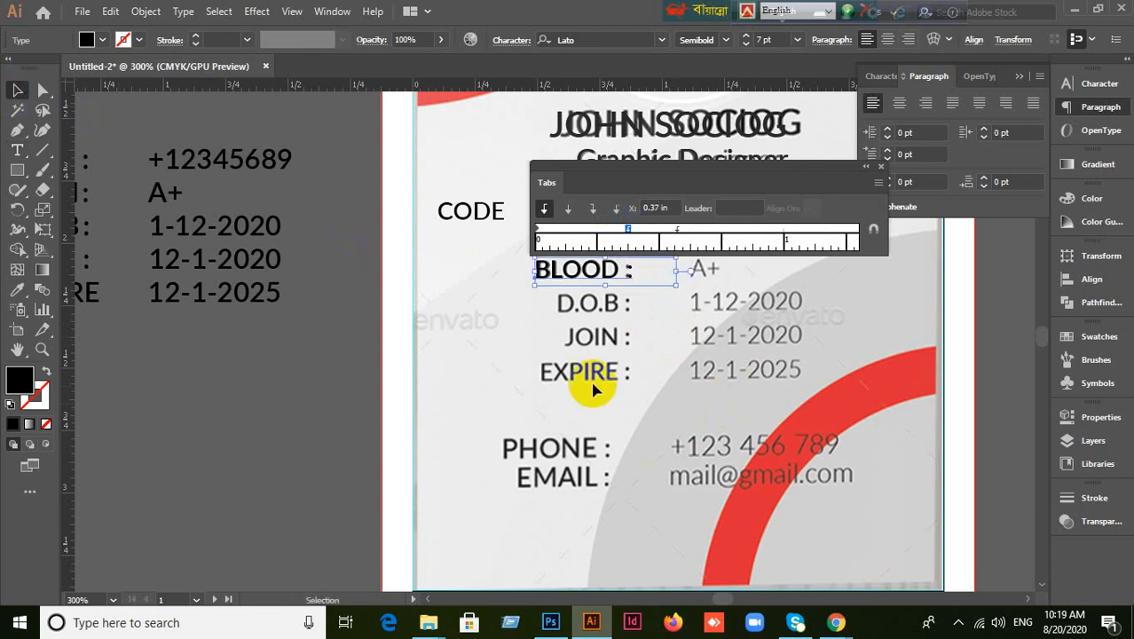
pyautogui.click(672, 334)
pyautogui.hotkey('ctrl', 'shift', 't')
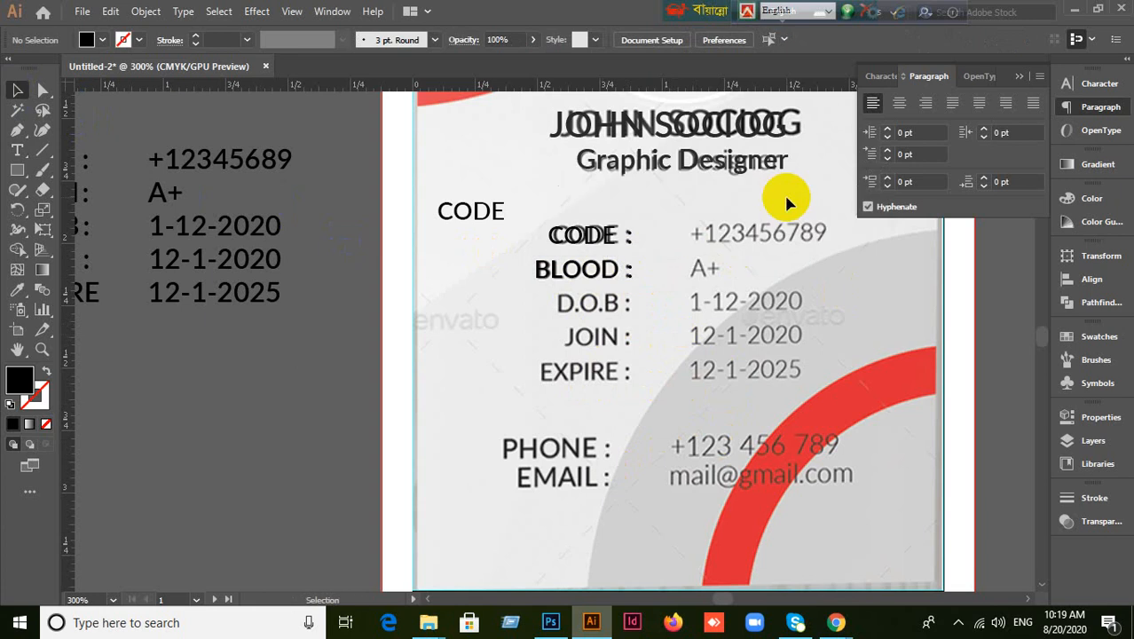
# Alt-drag a copy of the BLOOD label onto the D.O.B row and start editing it.
pyautogui.click(617, 273)
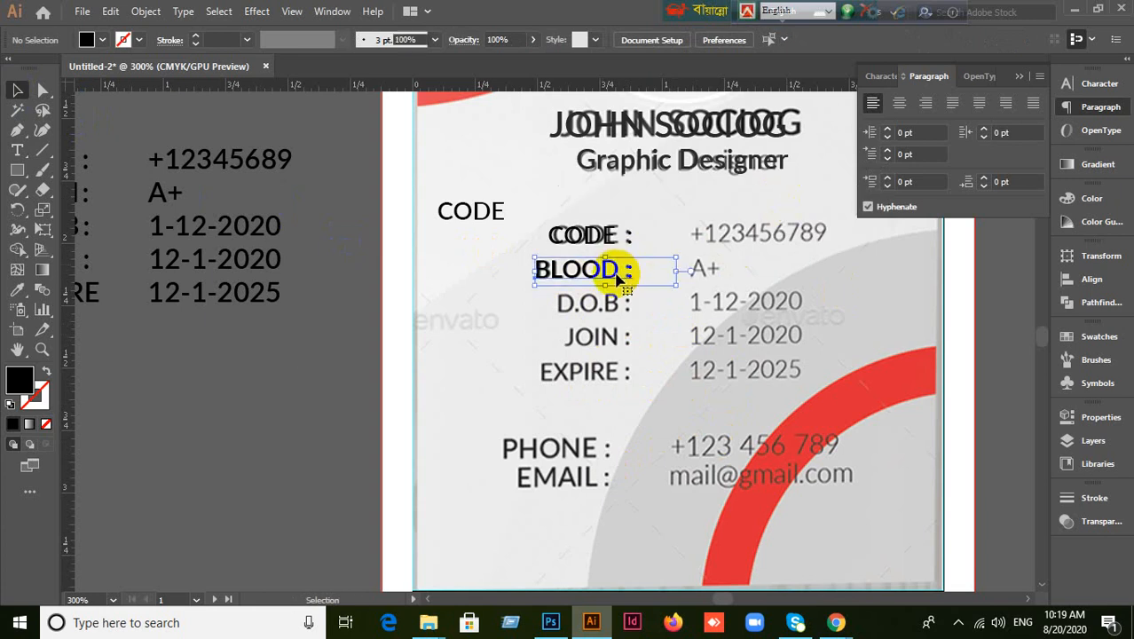
pyautogui.moveTo(618, 279); pyautogui.dragTo(614, 307)
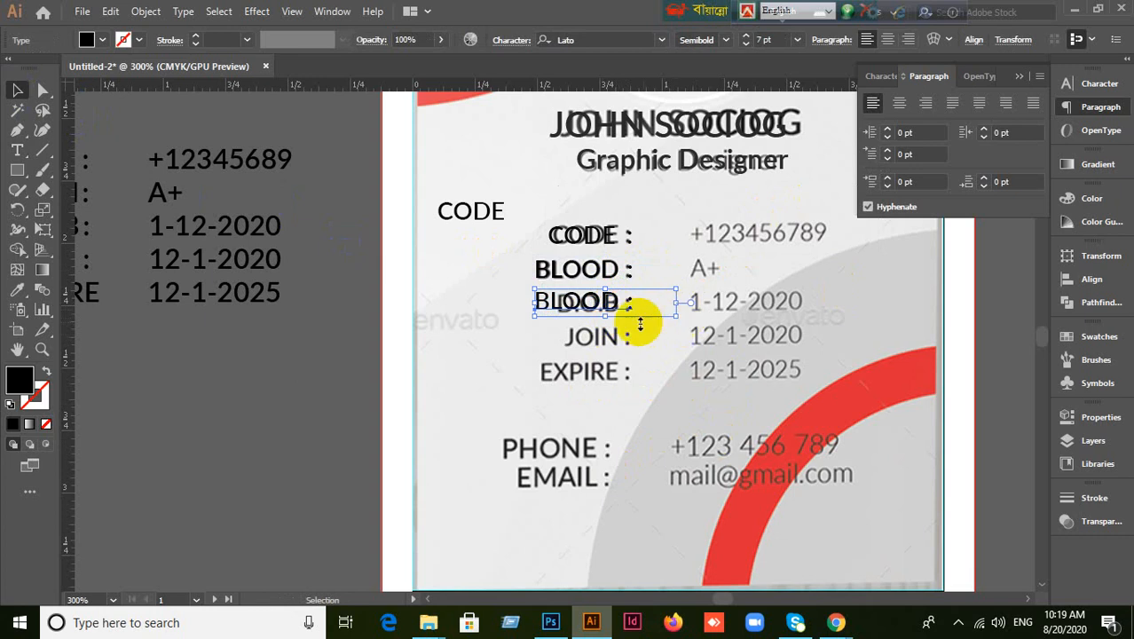
pyautogui.doubleClick(612, 302)
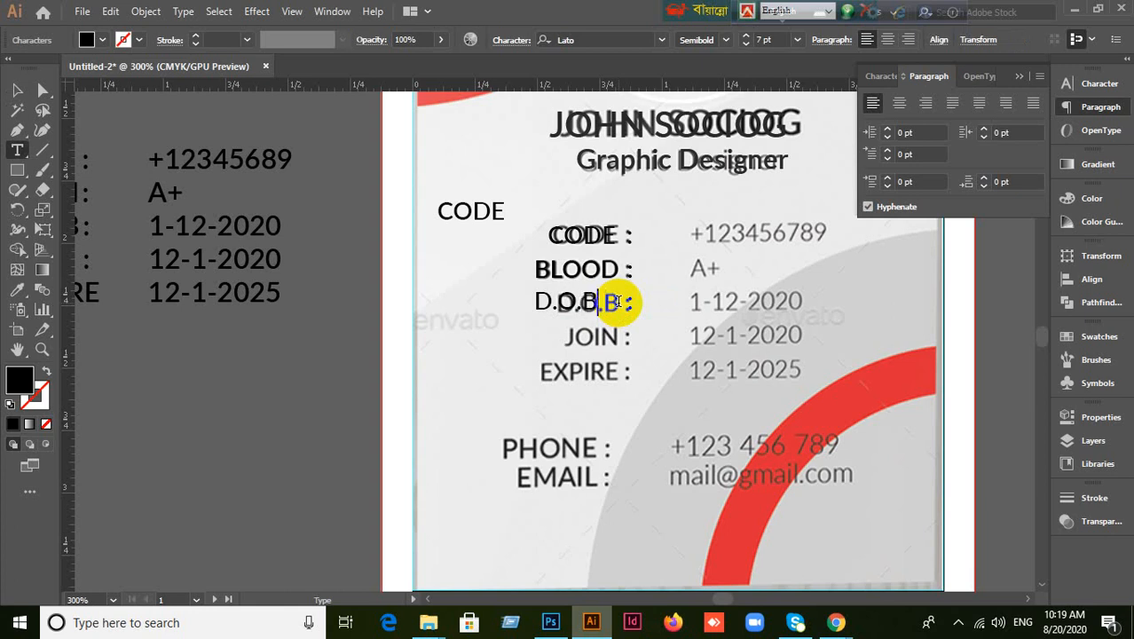
# Shift the D.O.B label slightly right and pull its tab stop left to tighten spacing.
pyautogui.click(17, 89)
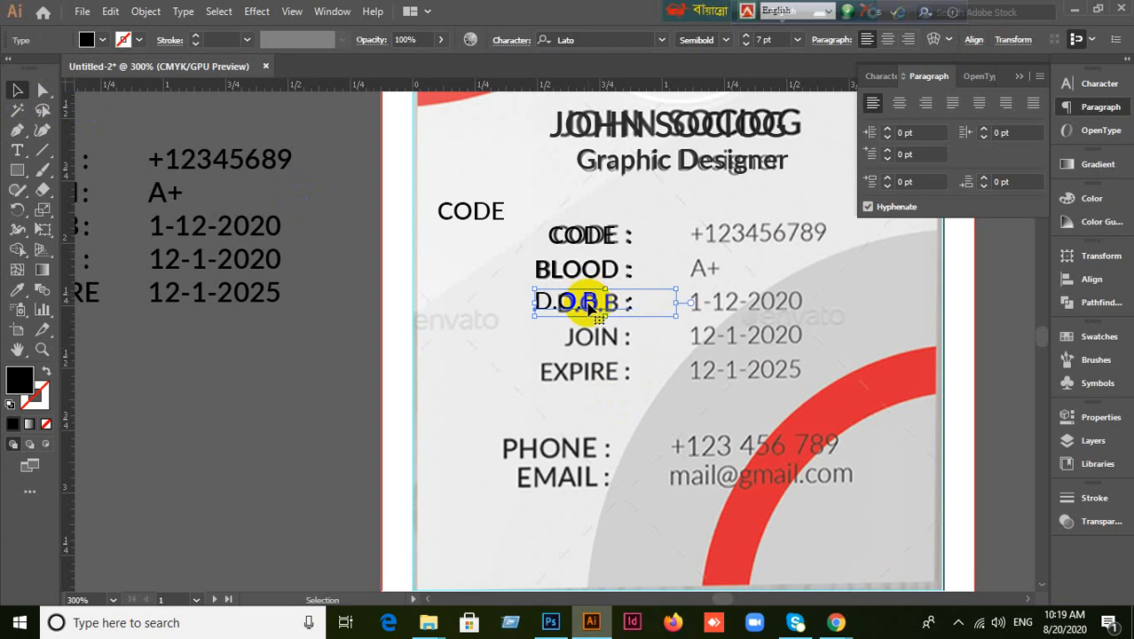
pyautogui.moveTo(591, 306); pyautogui.dragTo(614, 306)
pyautogui.moveTo(618, 306); pyautogui.dragTo(638, 306)
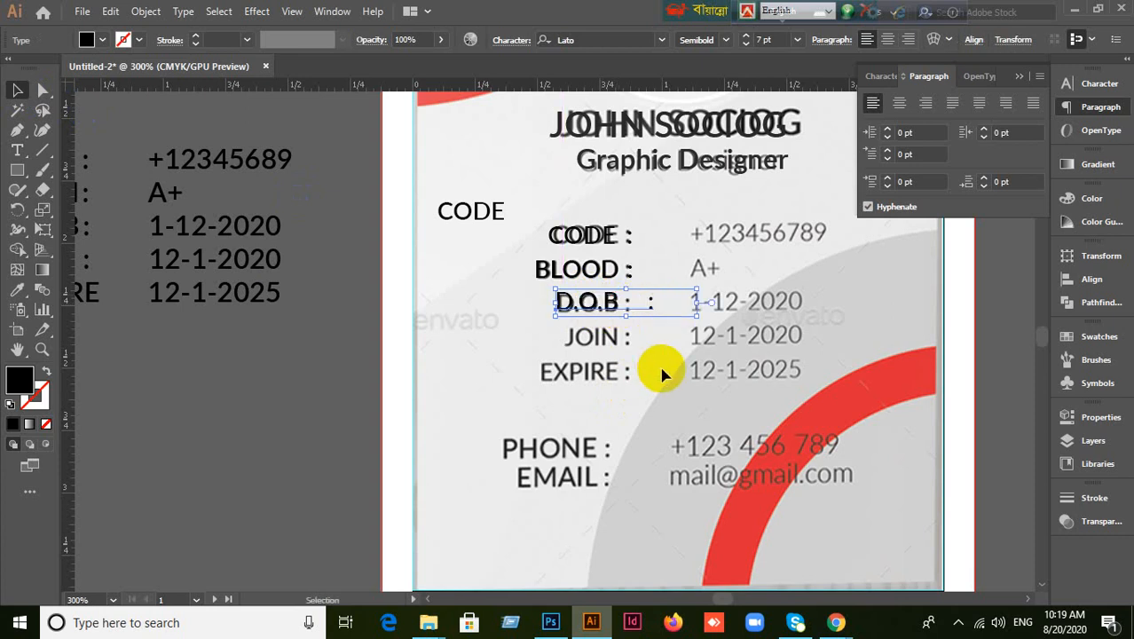
pyautogui.doubleClick(636, 304)
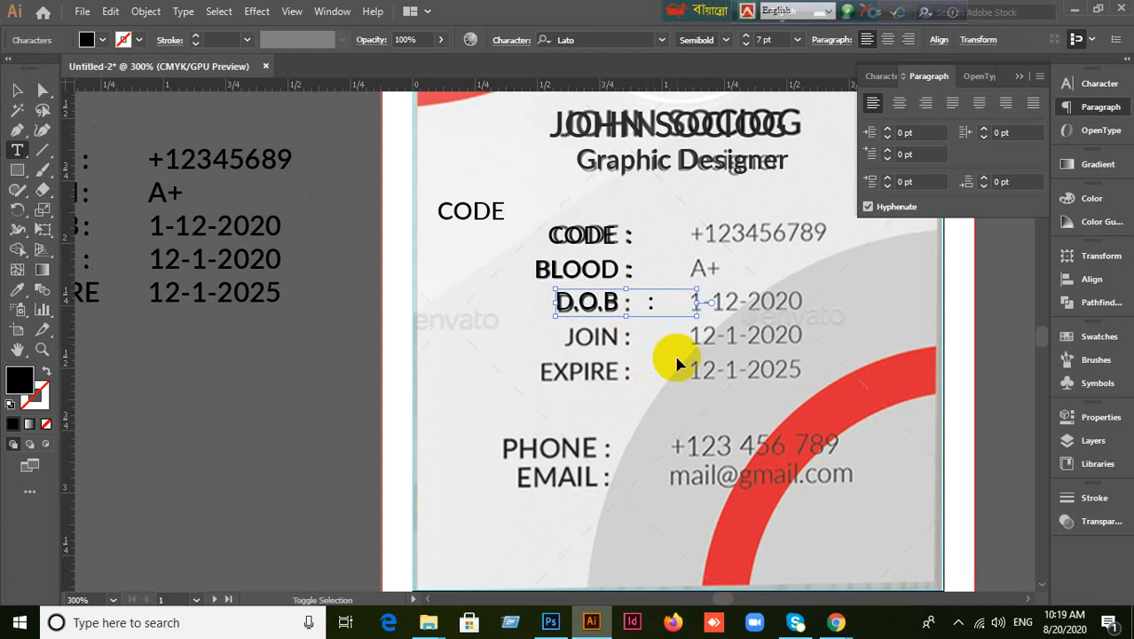
pyautogui.hotkey('ctrl', 'shift', 't')
pyautogui.moveTo(651, 273); pyautogui.dragTo(626, 266)
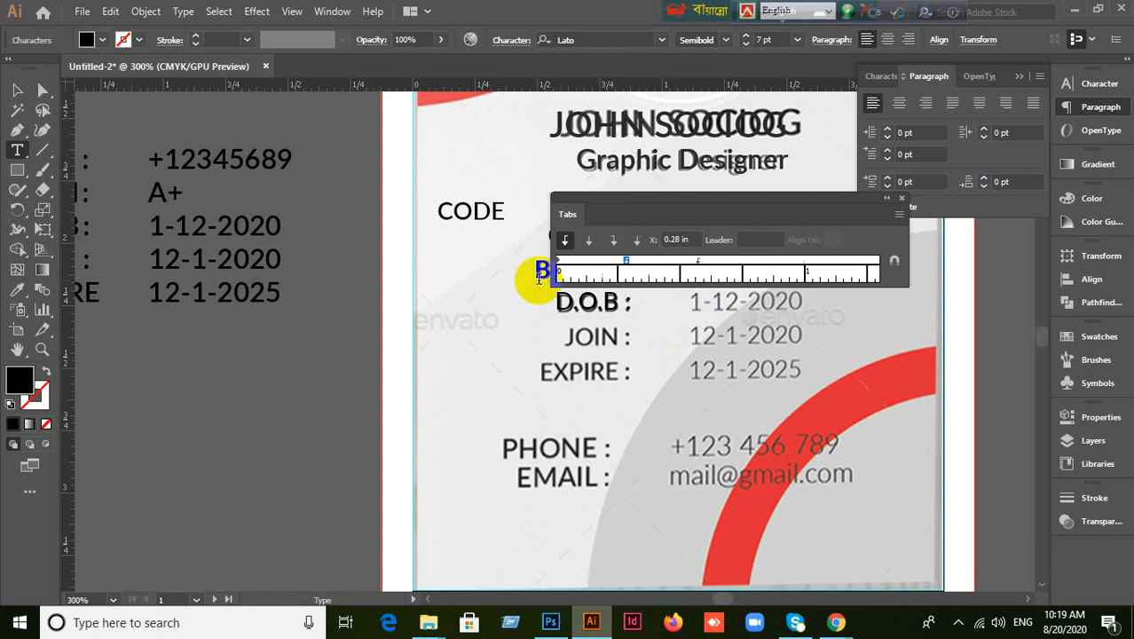
# Alt-drag a copy of the D.O.B label down onto the JOIN row.
pyautogui.click(17, 90)
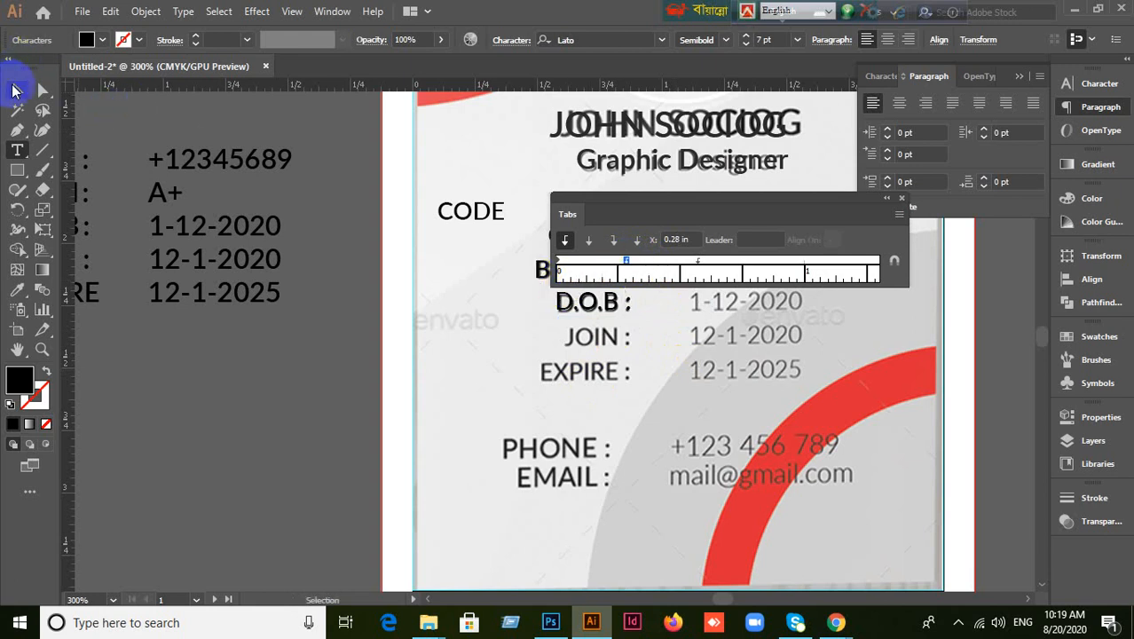
pyautogui.click(577, 296)
pyautogui.moveTo(596, 304); pyautogui.dragTo(589, 339)
# Check the Google Meet participant list, then return to the ID card design.
pyautogui.click(834, 624)
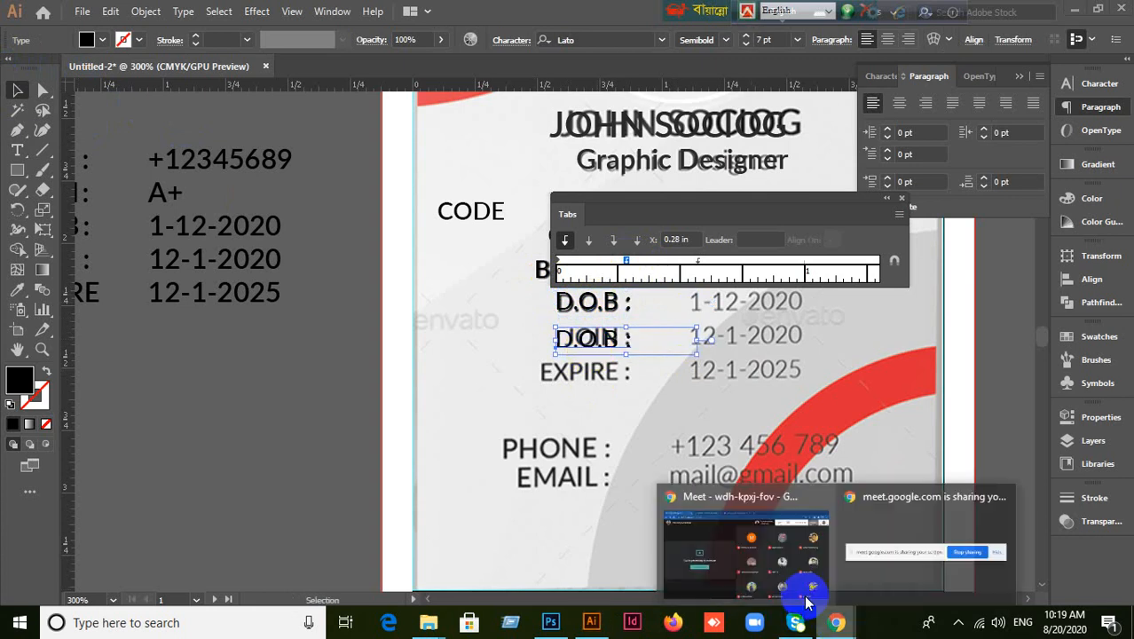
pyautogui.click(759, 547)
pyautogui.click(796, 91)
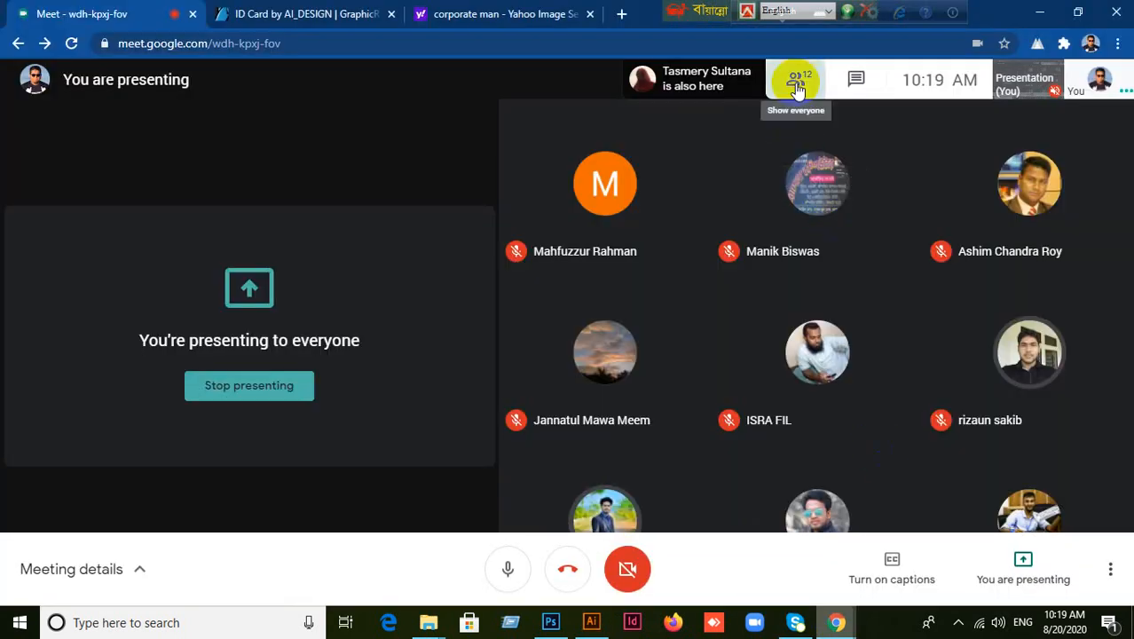
pyautogui.click(796, 92)
pyautogui.scroll(-3, 1026, 503)
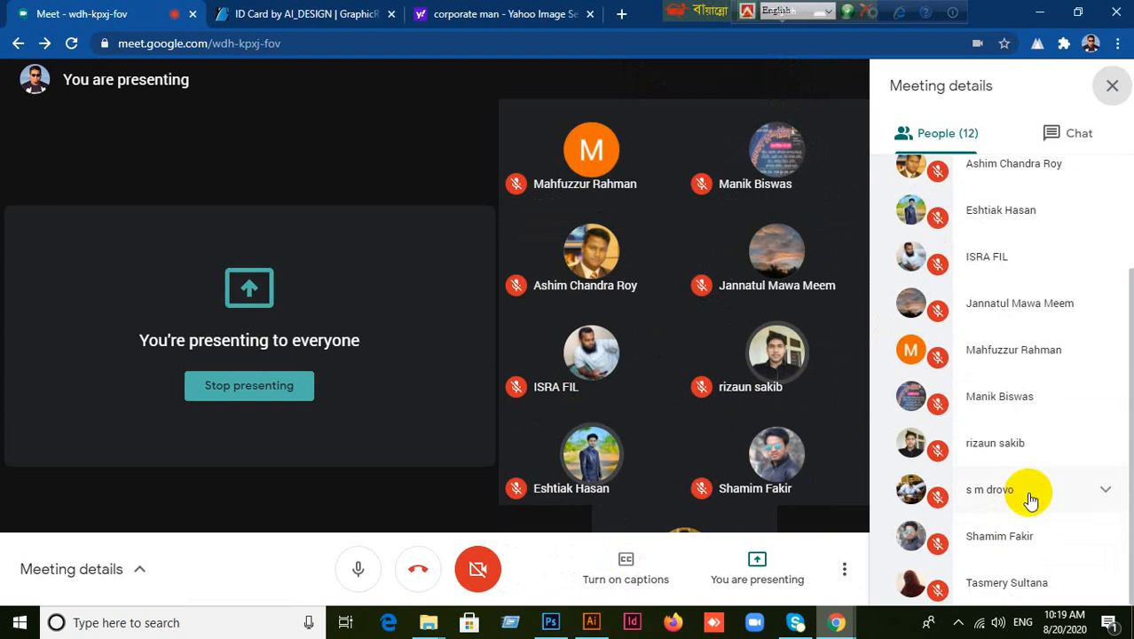
pyautogui.scroll(3, 1025, 487)
pyautogui.click(1111, 92)
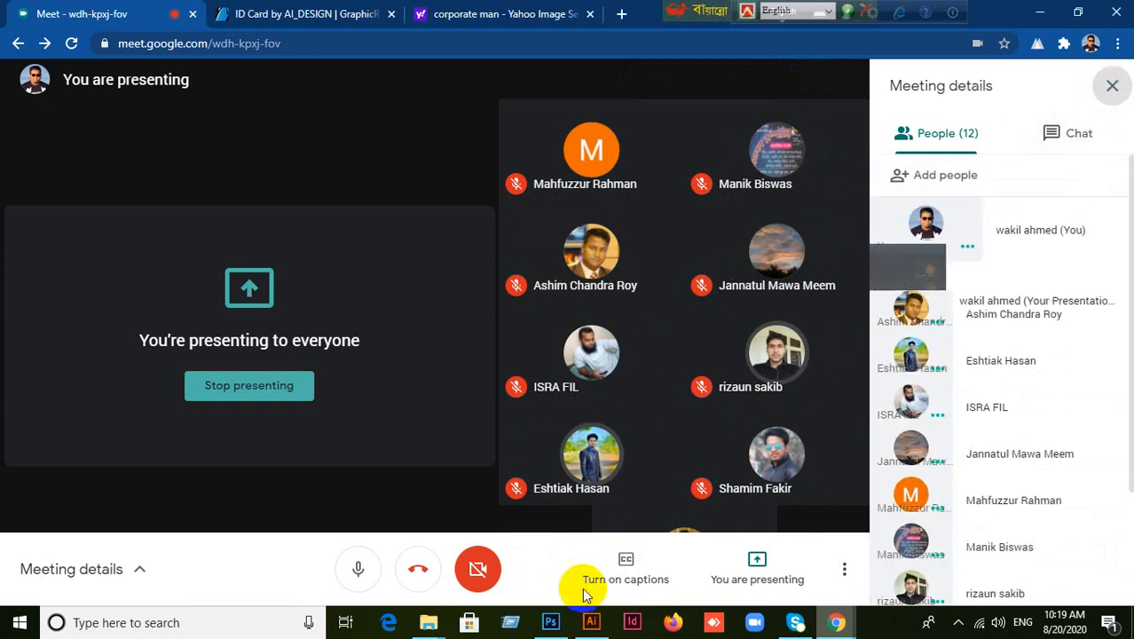
pyautogui.click(591, 622)
# Retype the copied label on the JOIN row to read JOIN.
pyautogui.click(648, 414)
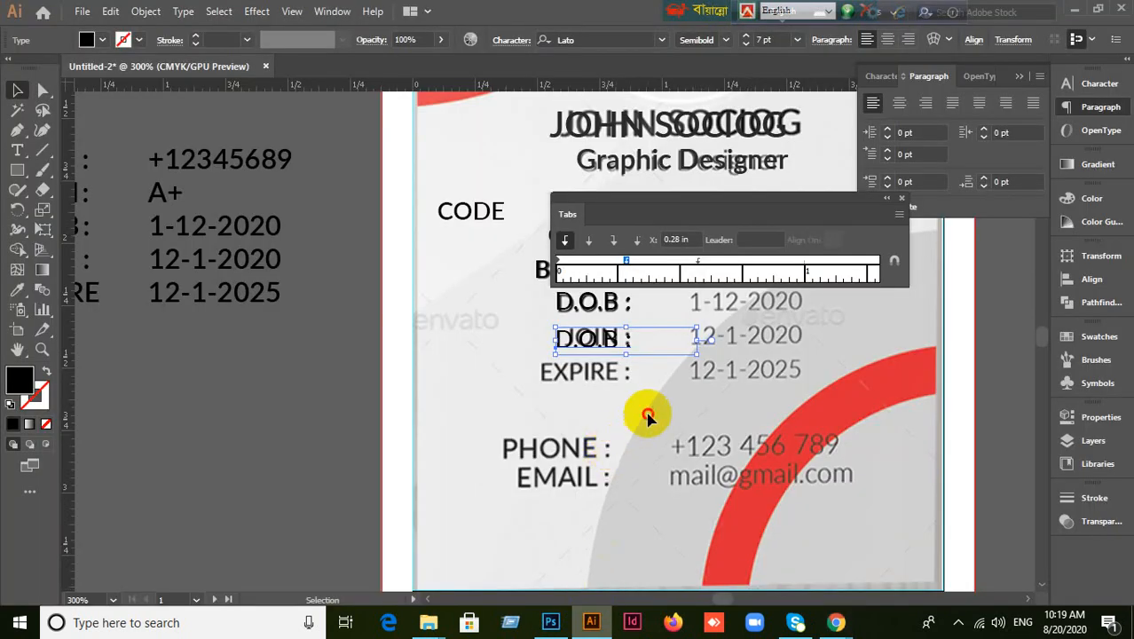
pyautogui.click(612, 344)
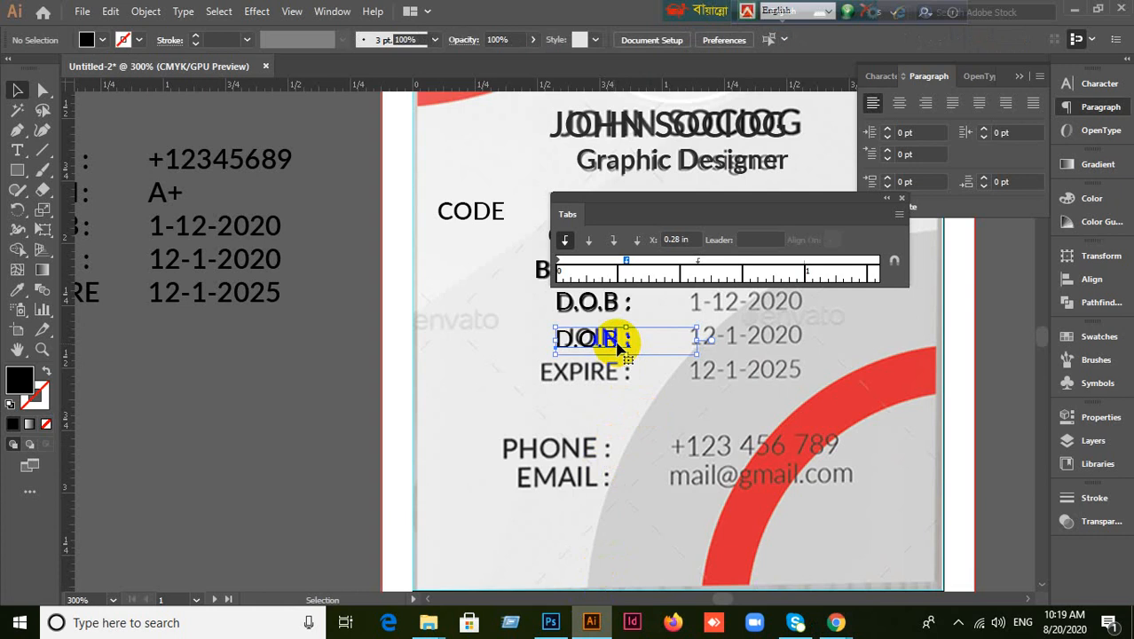
pyautogui.doubleClick(616, 344)
pyautogui.moveTo(624, 339); pyautogui.dragTo(537, 337)
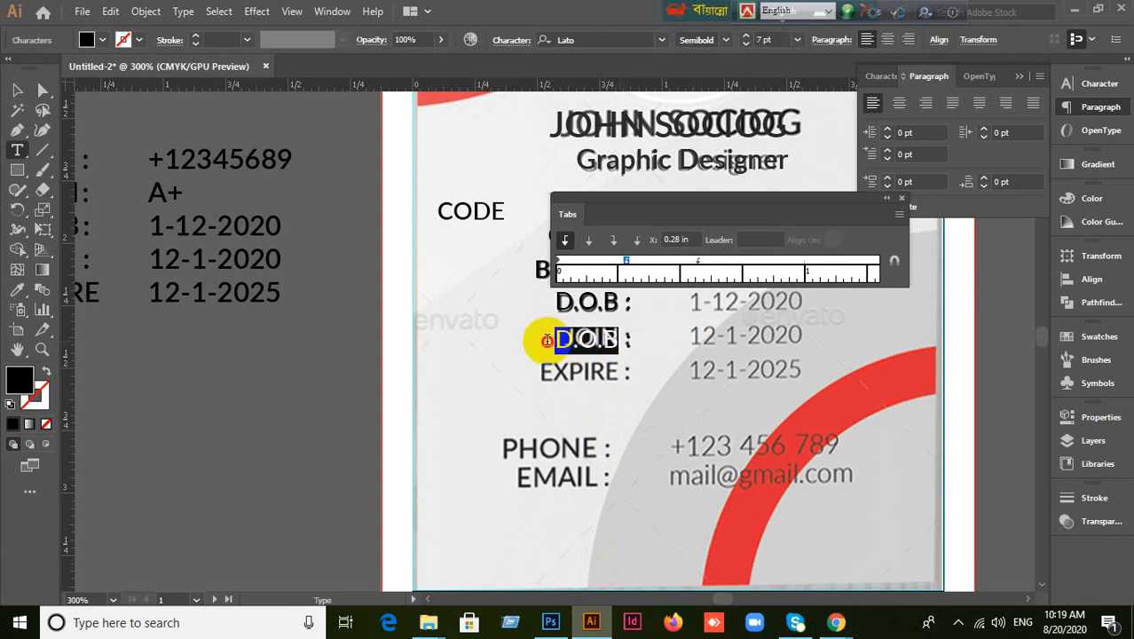
pyautogui.write('JOIN')
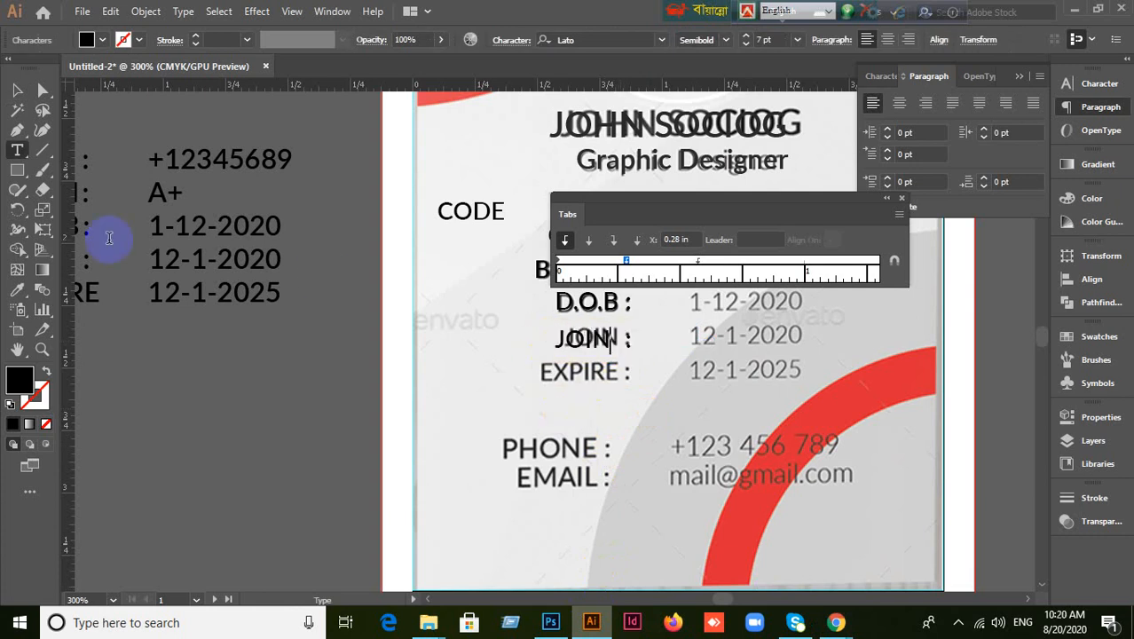
pyautogui.click(15, 91)
# Duplicate JOIN onto the EXPIRE row as EXPIRE, set its tab stop to 0.34 in, and close Tabs.
pyautogui.click(302, 406)
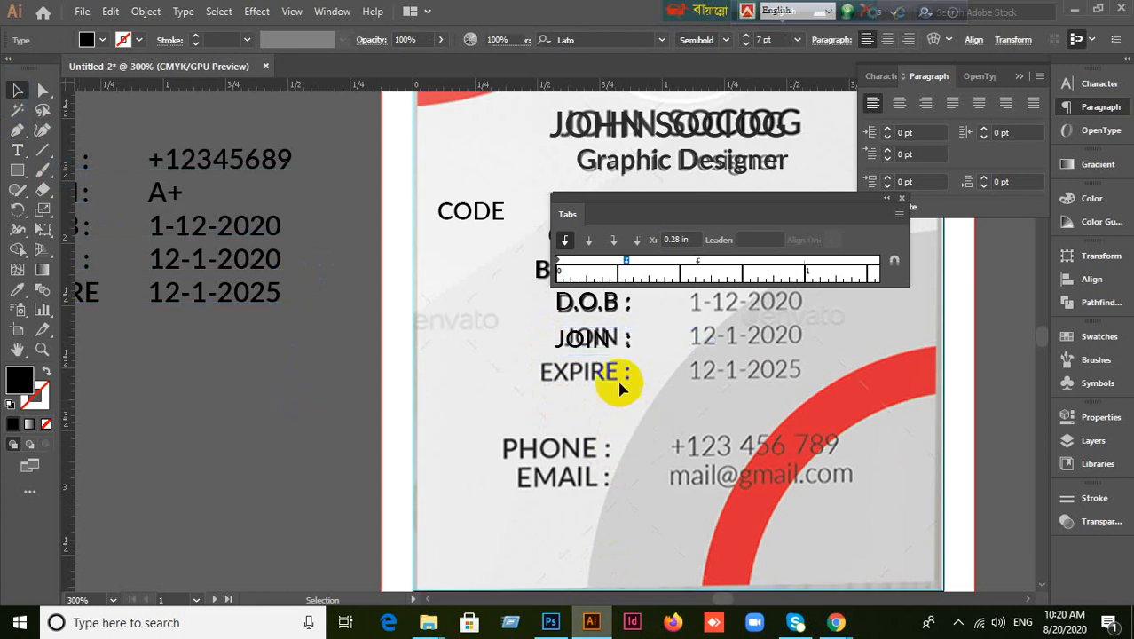
pyautogui.moveTo(603, 337); pyautogui.dragTo(582, 376)
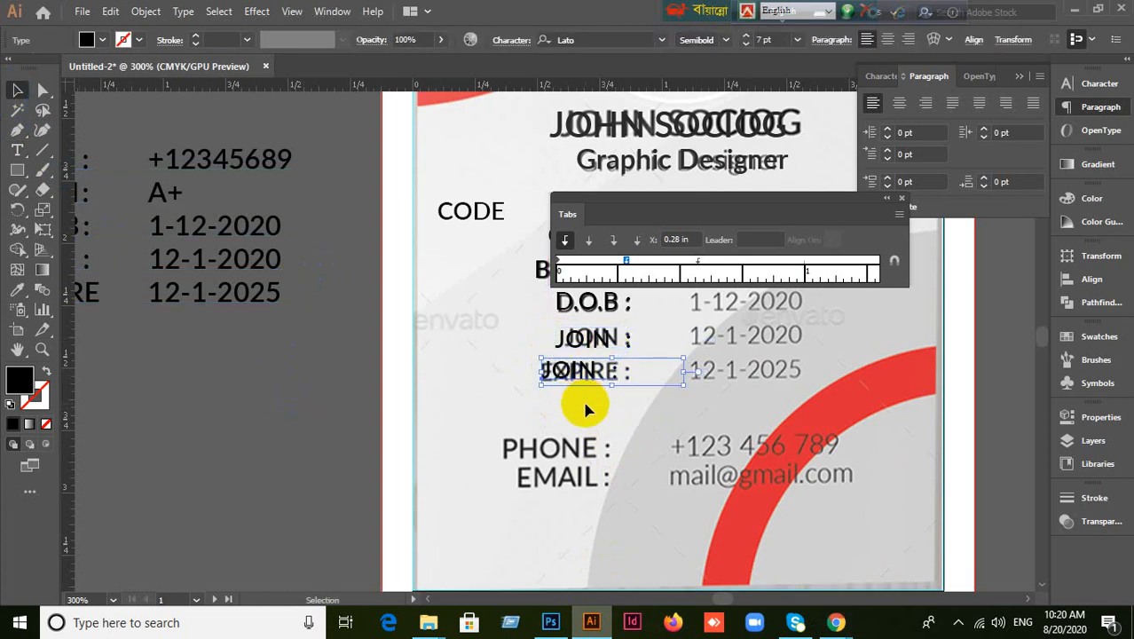
pyautogui.doubleClick(589, 379)
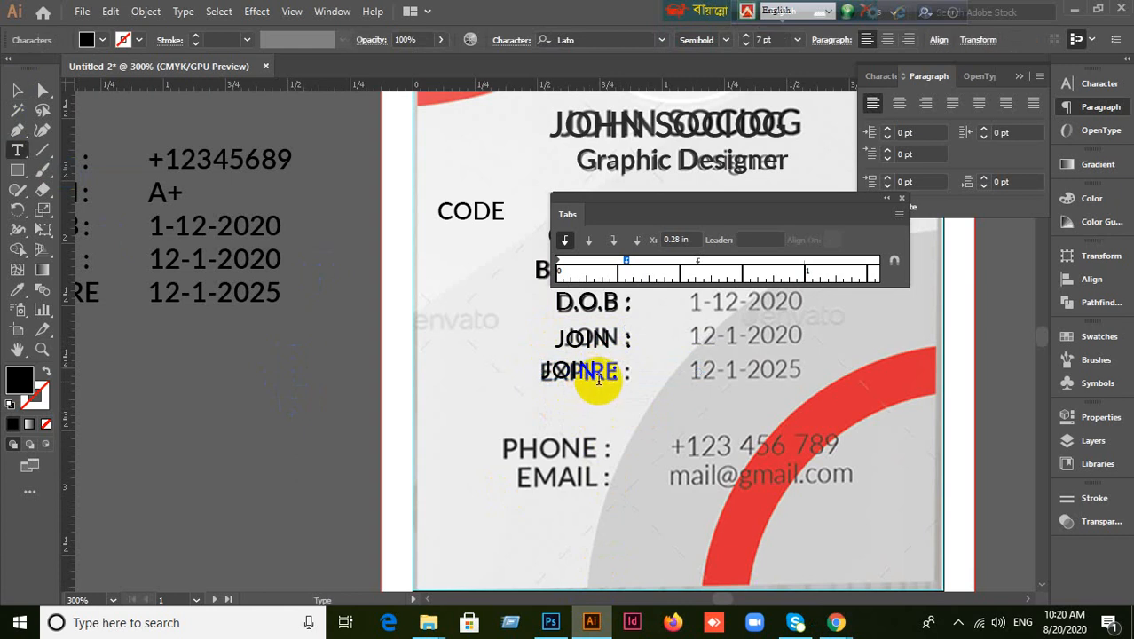
pyautogui.press('BackSpace')
pyautogui.press('BackSpace')
pyautogui.press('BackSpace')
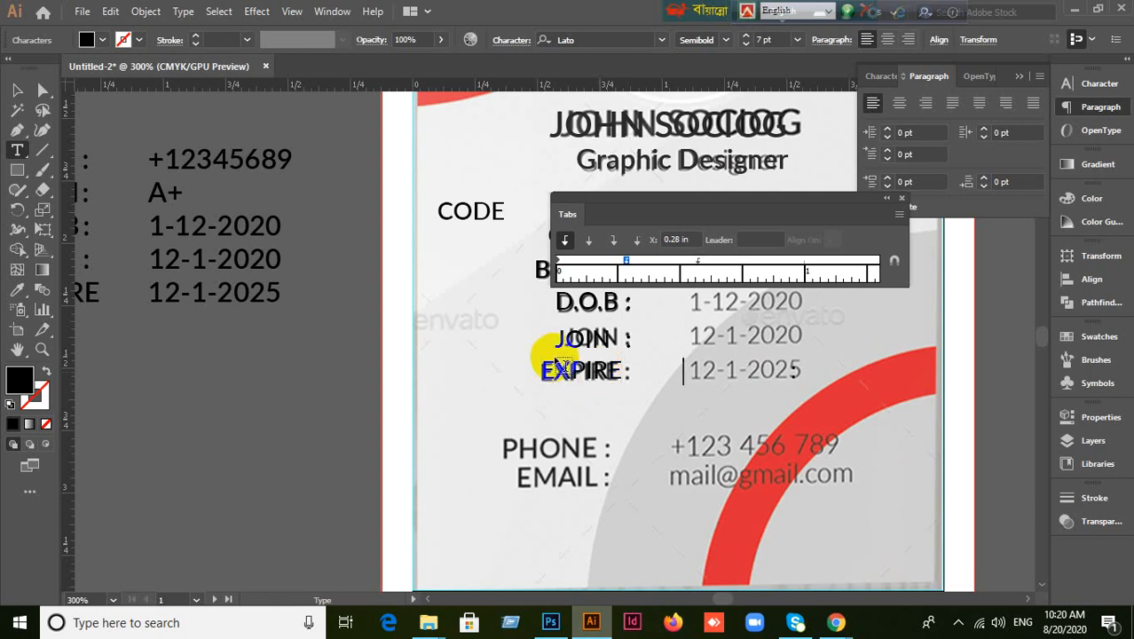
pyautogui.moveTo(626, 262)
pyautogui.mouseDown()
pyautogui.moveTo(600, 266)
pyautogui.moveTo(643, 274)
pyautogui.mouseUp()
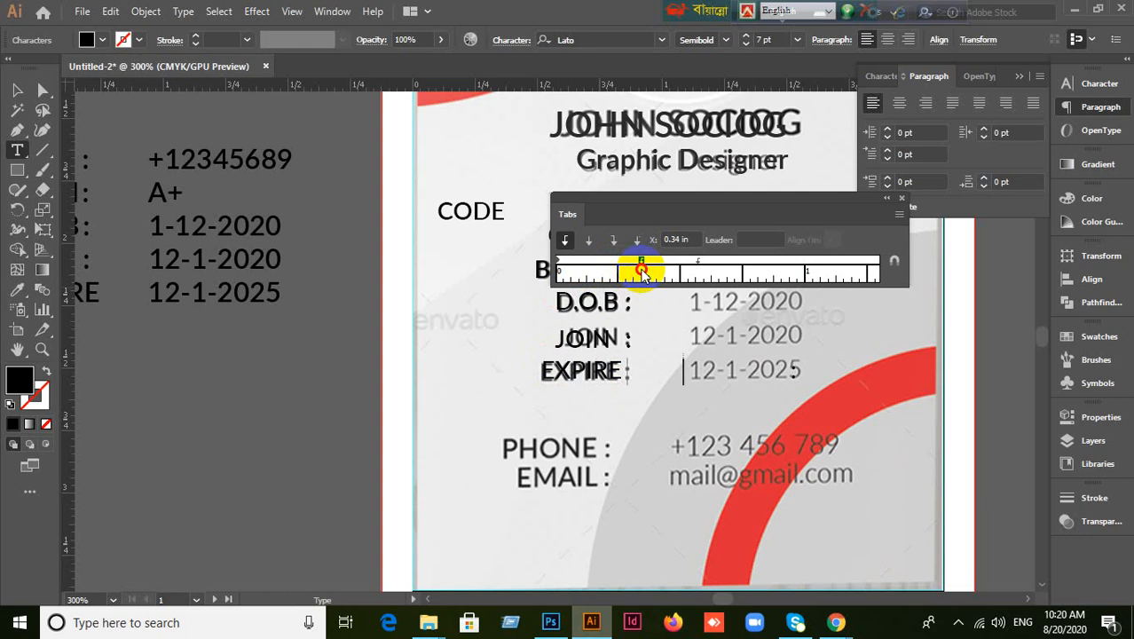
pyautogui.click(17, 89)
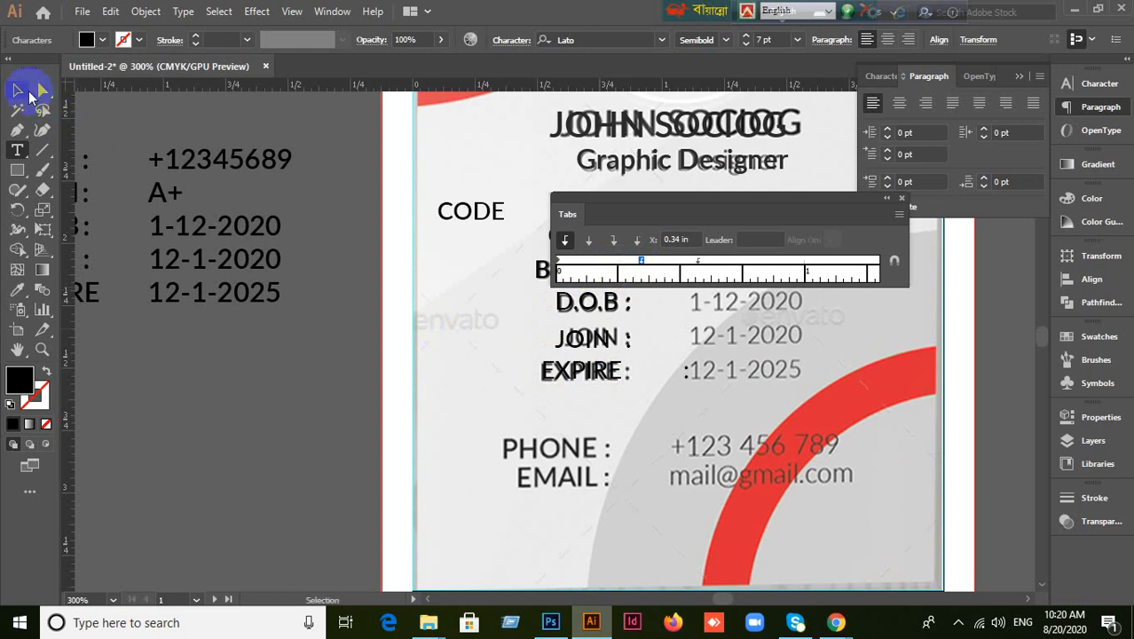
pyautogui.click(270, 443)
pyautogui.moveTo(790, 215); pyautogui.dragTo(297, 366)
pyautogui.hotkey('ctrl', 'shift', 't')
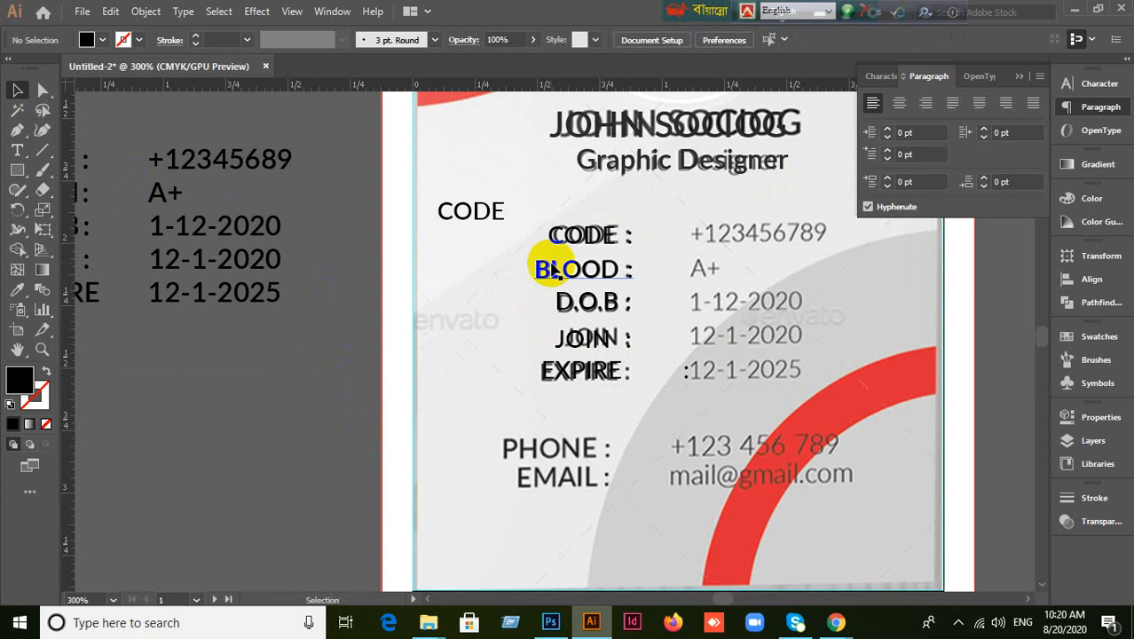
# Delete the stray CODE text and move the CODE-to-EXPIRE label stack up-left off the reference.
pyautogui.click(448, 217)
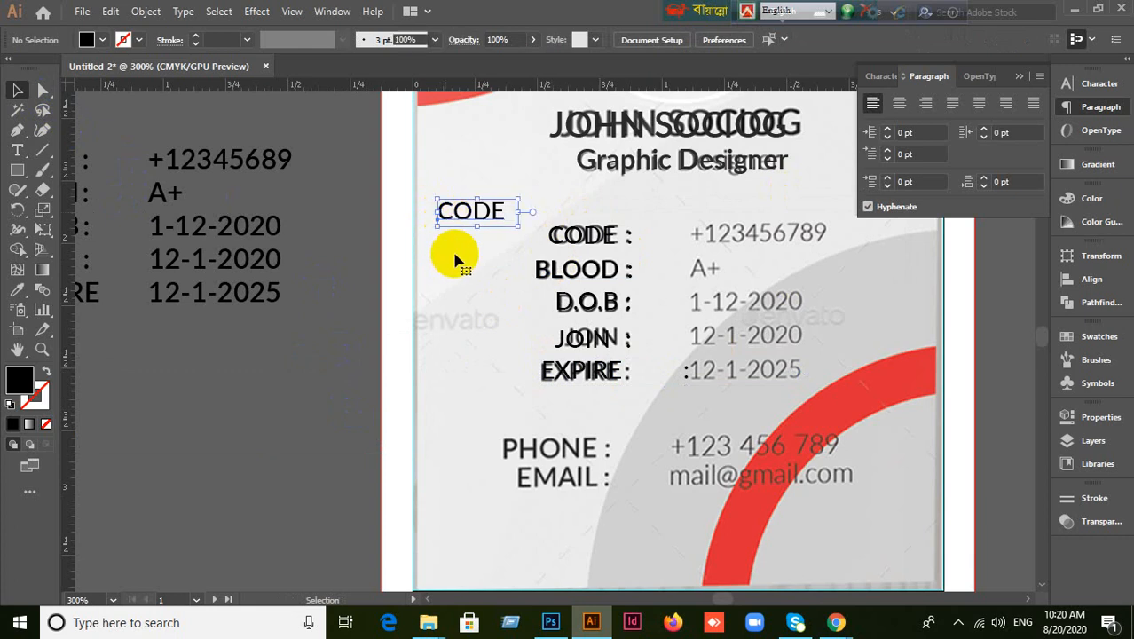
pyautogui.press('Delete')
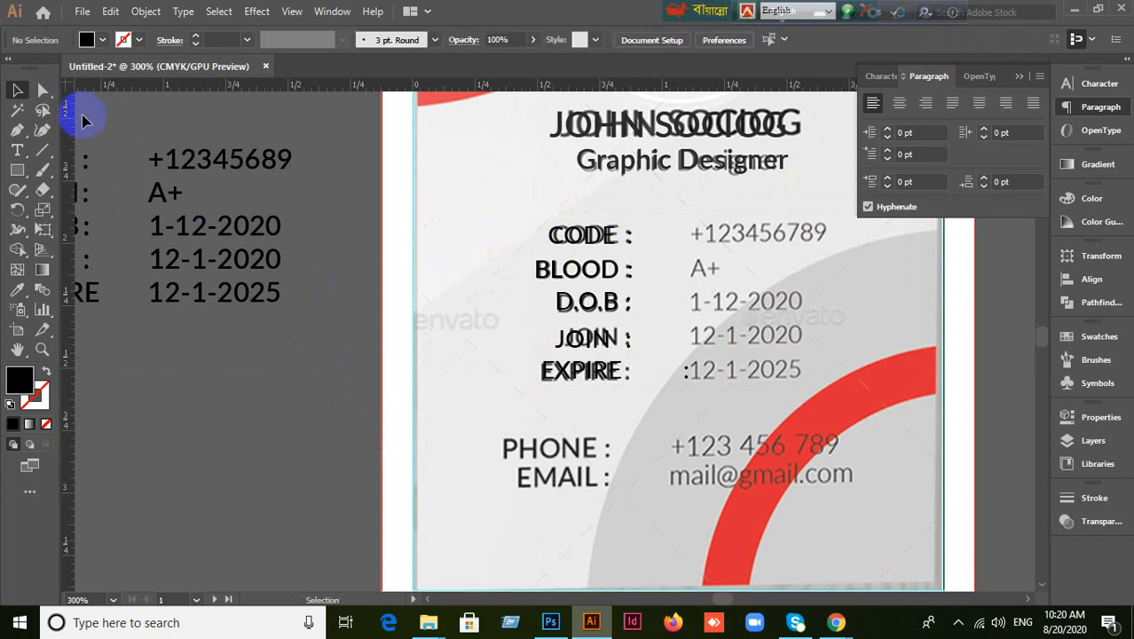
pyautogui.click(559, 236)
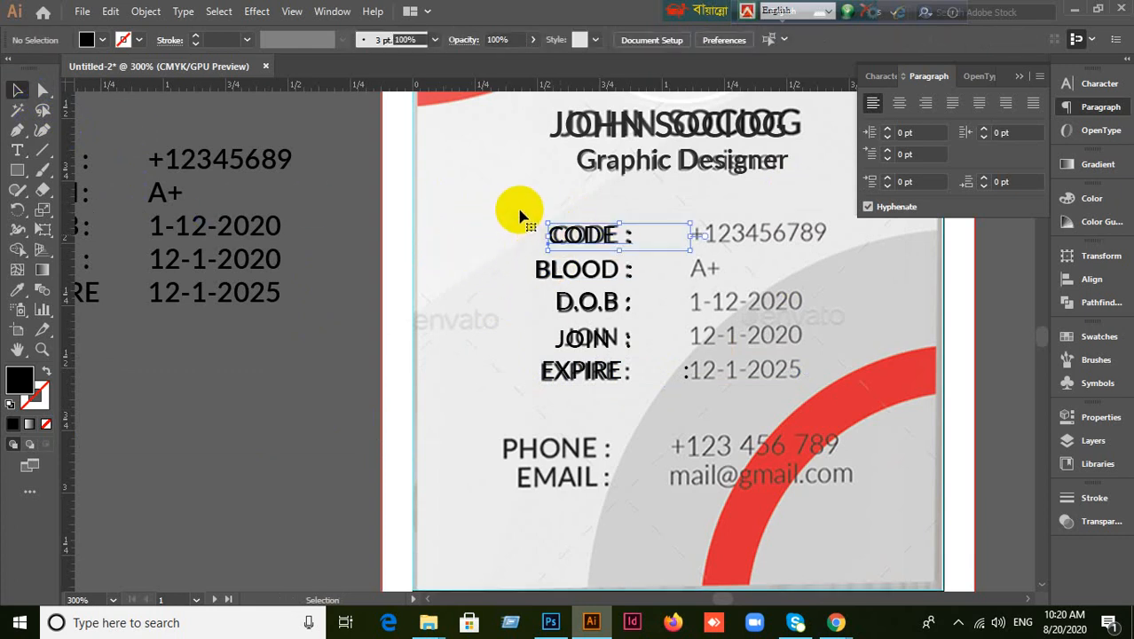
pyautogui.moveTo(509, 202); pyautogui.dragTo(608, 375)
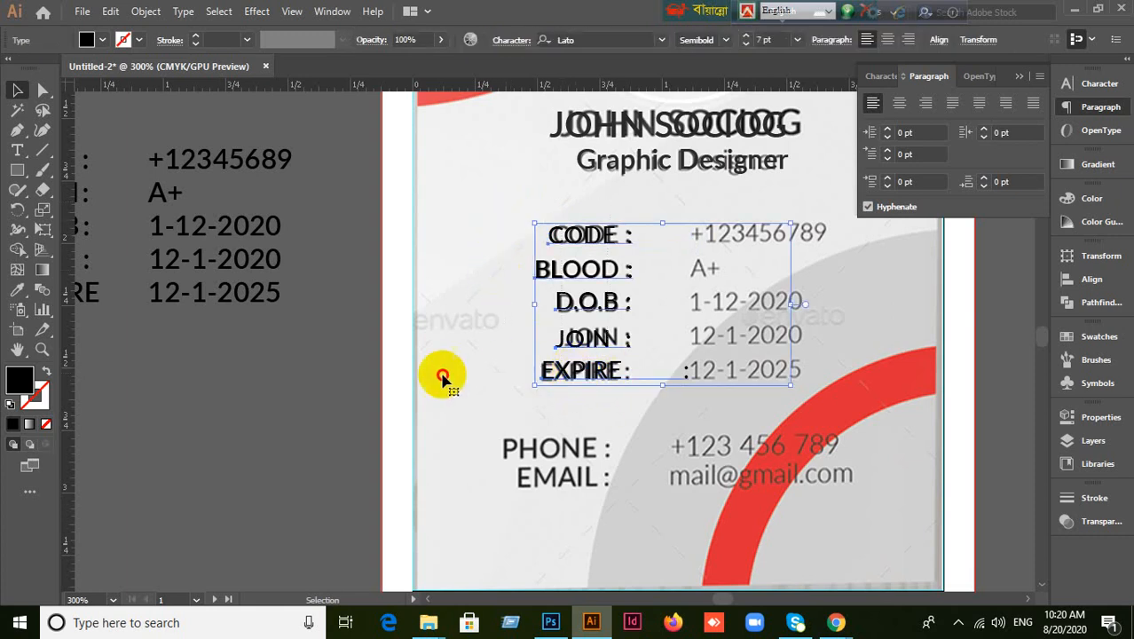
pyautogui.moveTo(544, 360); pyautogui.dragTo(461, 314)
# Edit the EXPIRE label so its colon sits directly after the word.
pyautogui.click(488, 410)
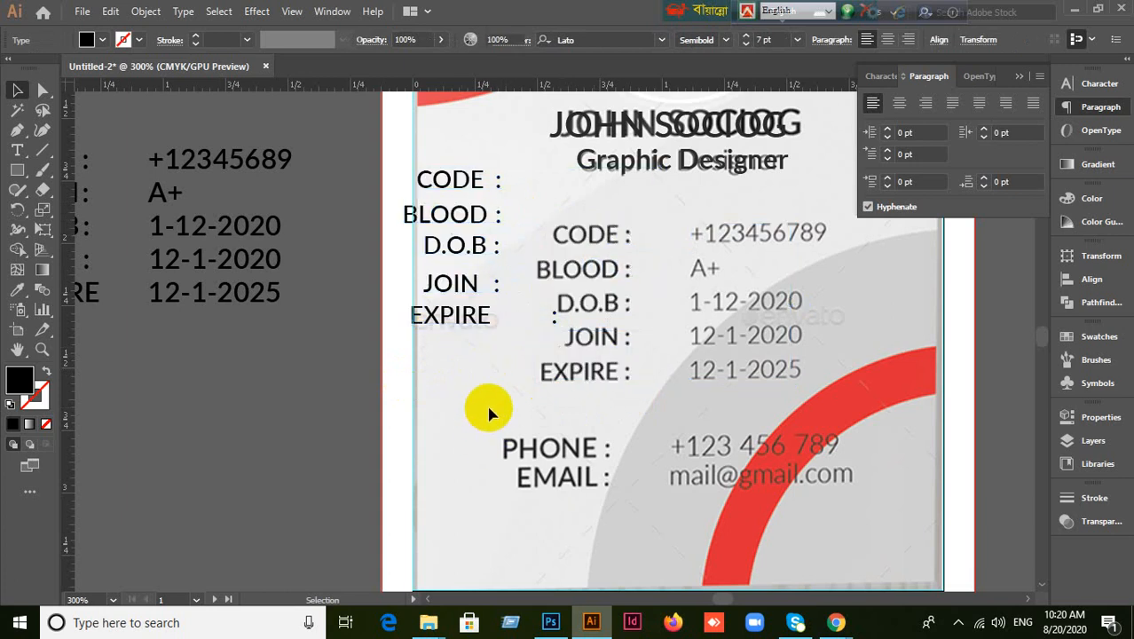
pyautogui.click(453, 319)
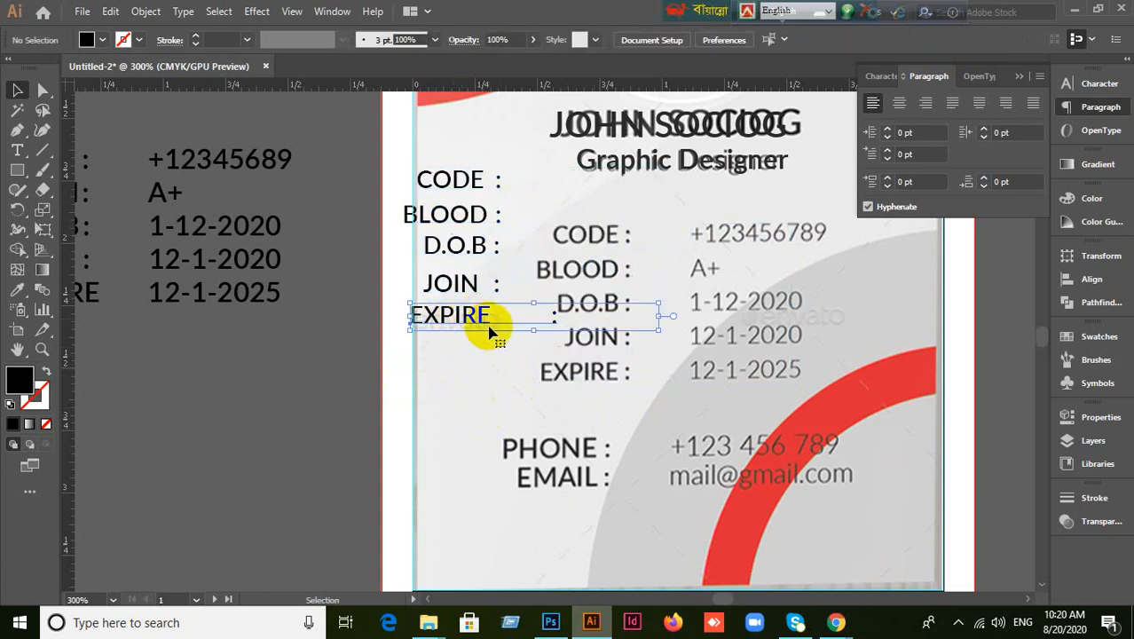
pyautogui.press('t')
pyautogui.click(487, 317)
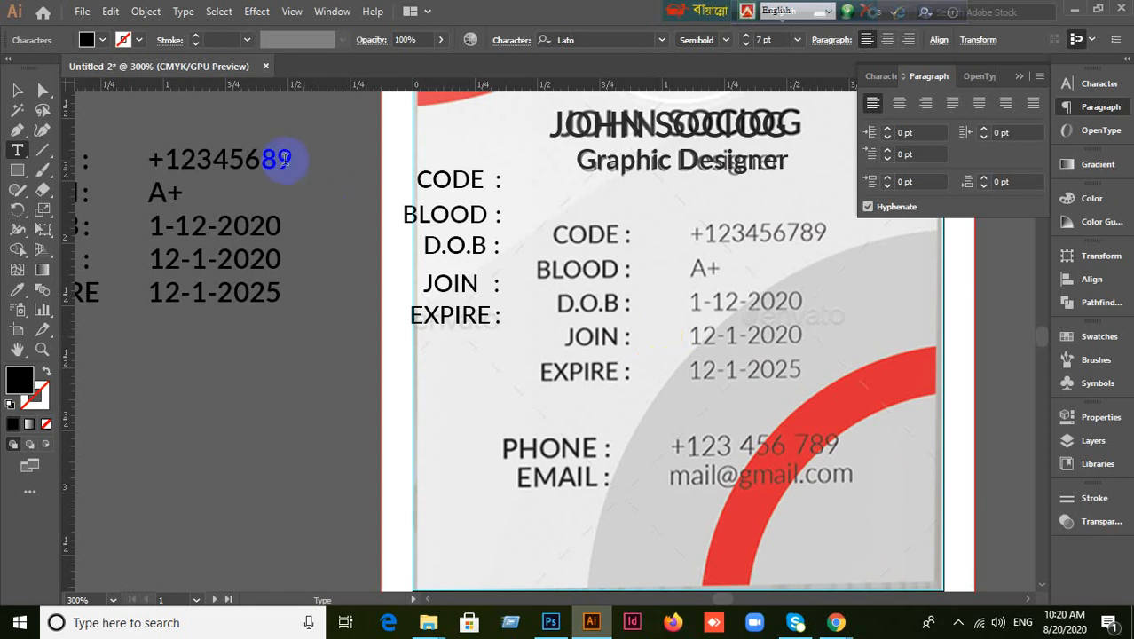
# Type the value +123456789 and place it on the CODE row.
pyautogui.click(19, 91)
pyautogui.click(338, 424)
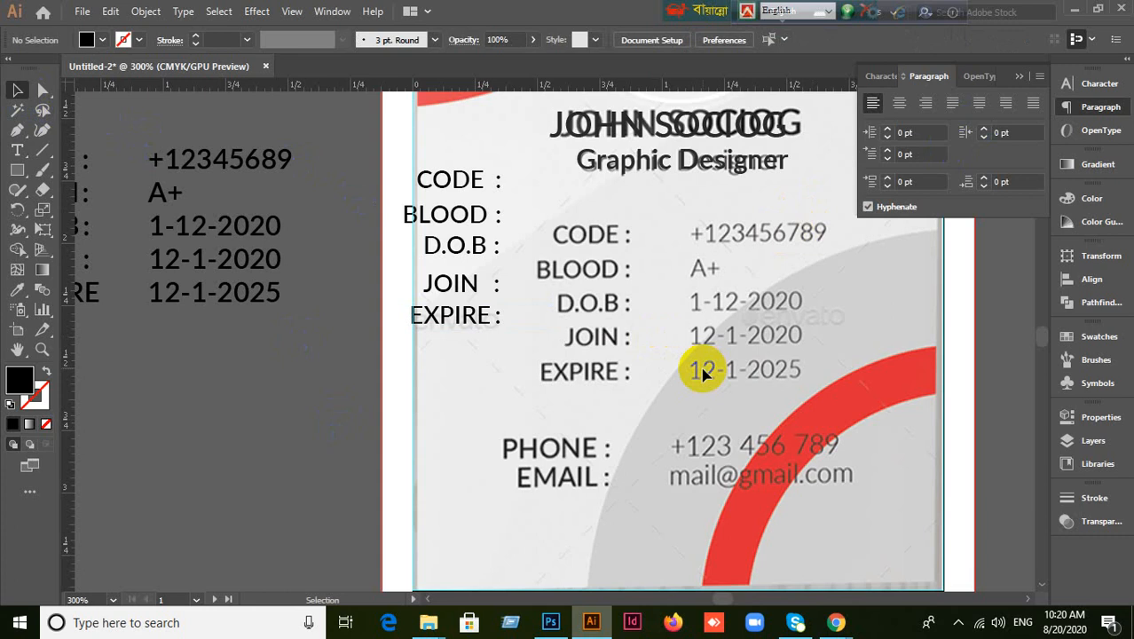
pyautogui.click(21, 151)
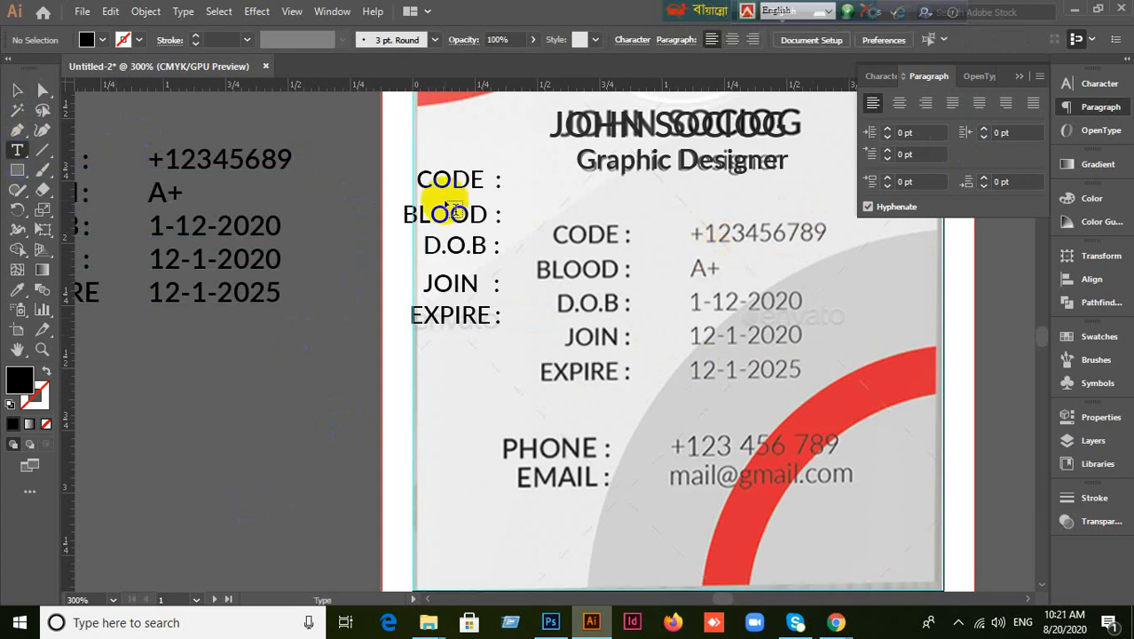
pyautogui.click(701, 233)
pyautogui.press('BackSpace')
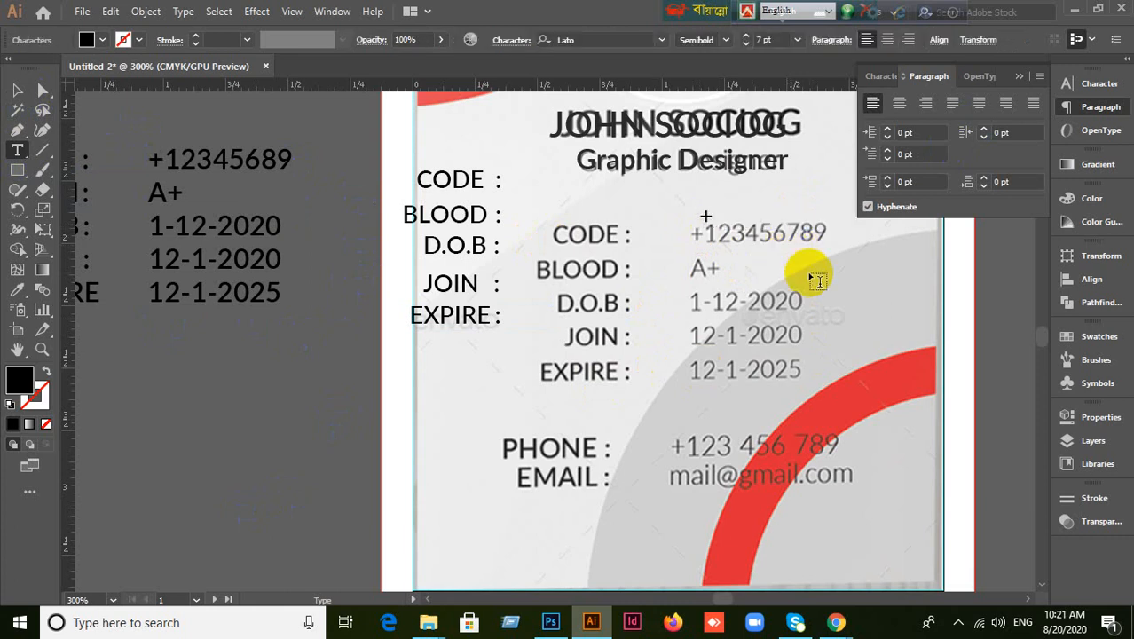
pyautogui.write('+123456789')
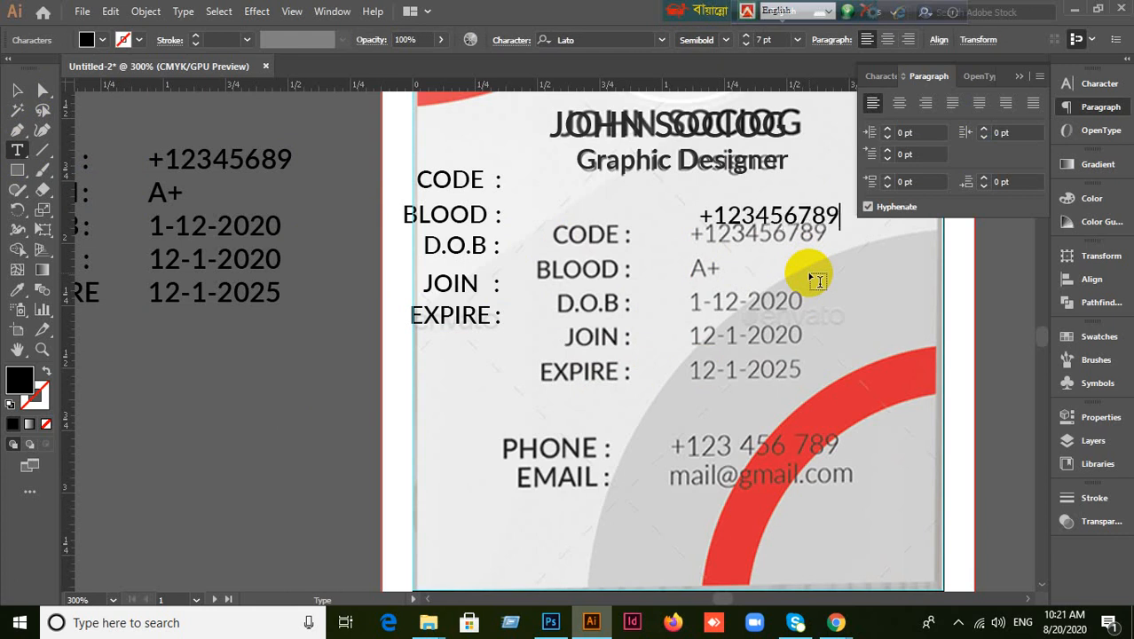
pyautogui.click(17, 89)
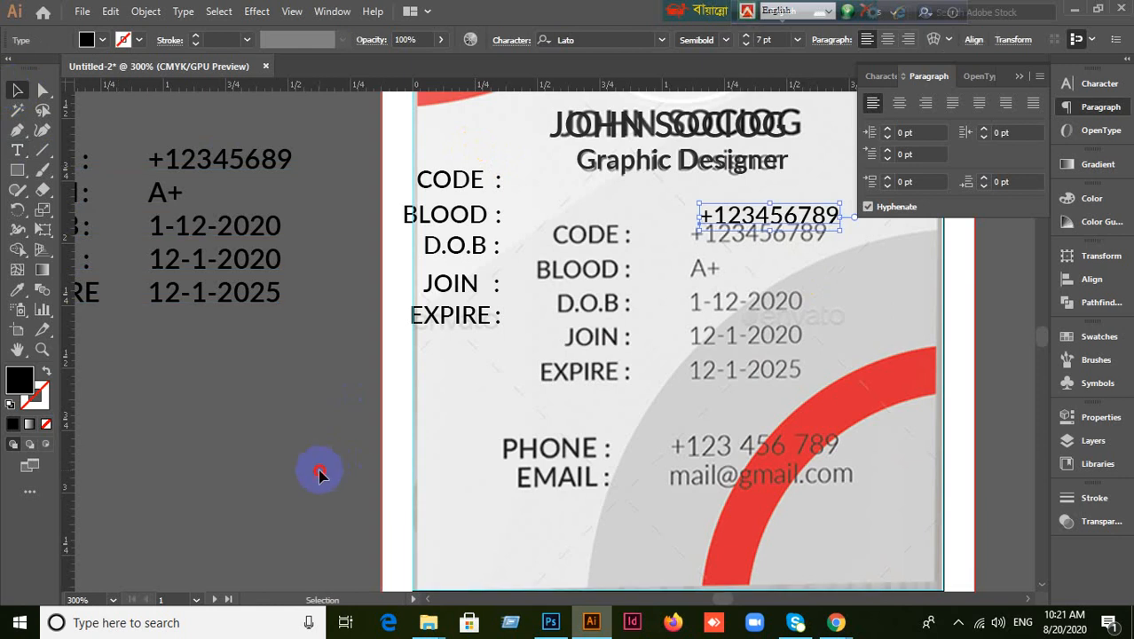
pyautogui.click(696, 299)
pyautogui.moveTo(746, 220); pyautogui.dragTo(732, 237)
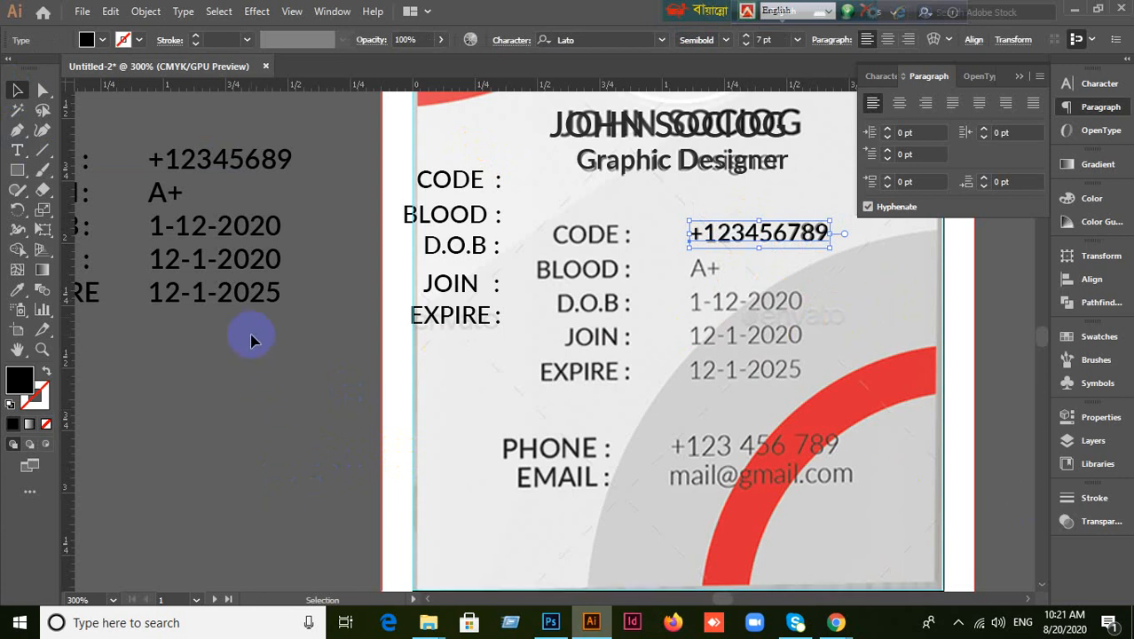
pyautogui.click(235, 506)
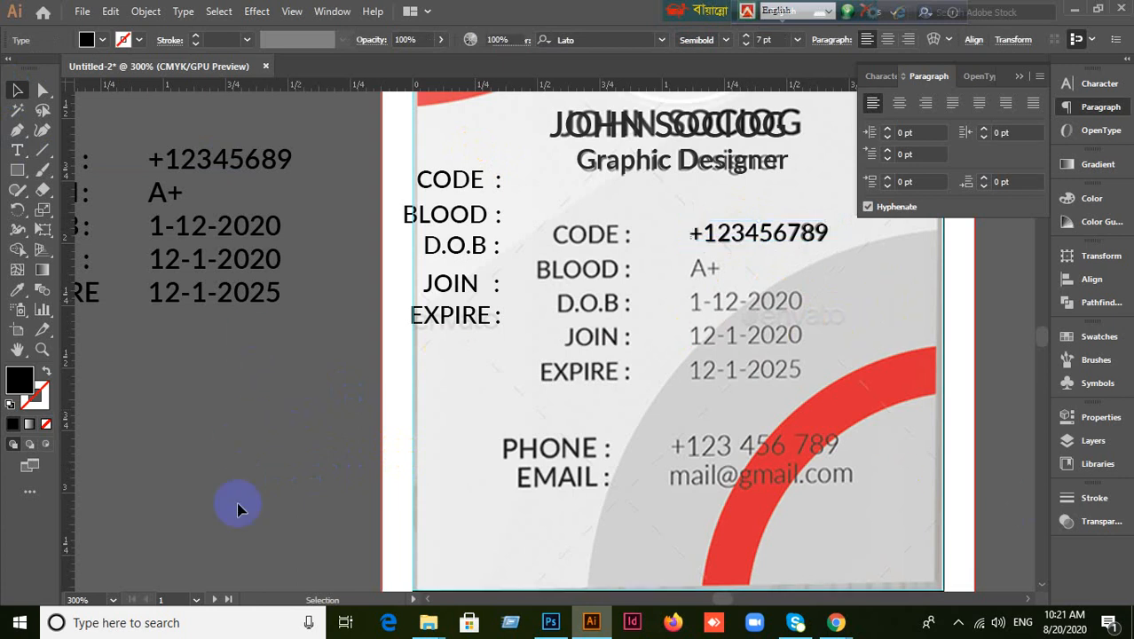
# Add A+ value text and line it up with the BLOOD row.
pyautogui.click(17, 150)
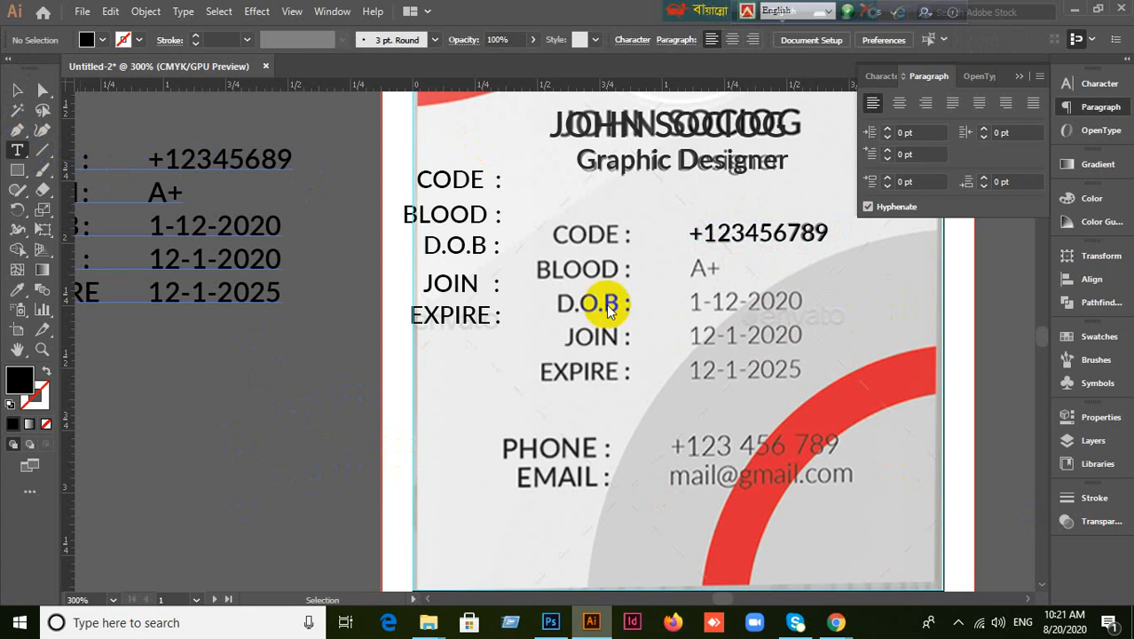
pyautogui.click(696, 268)
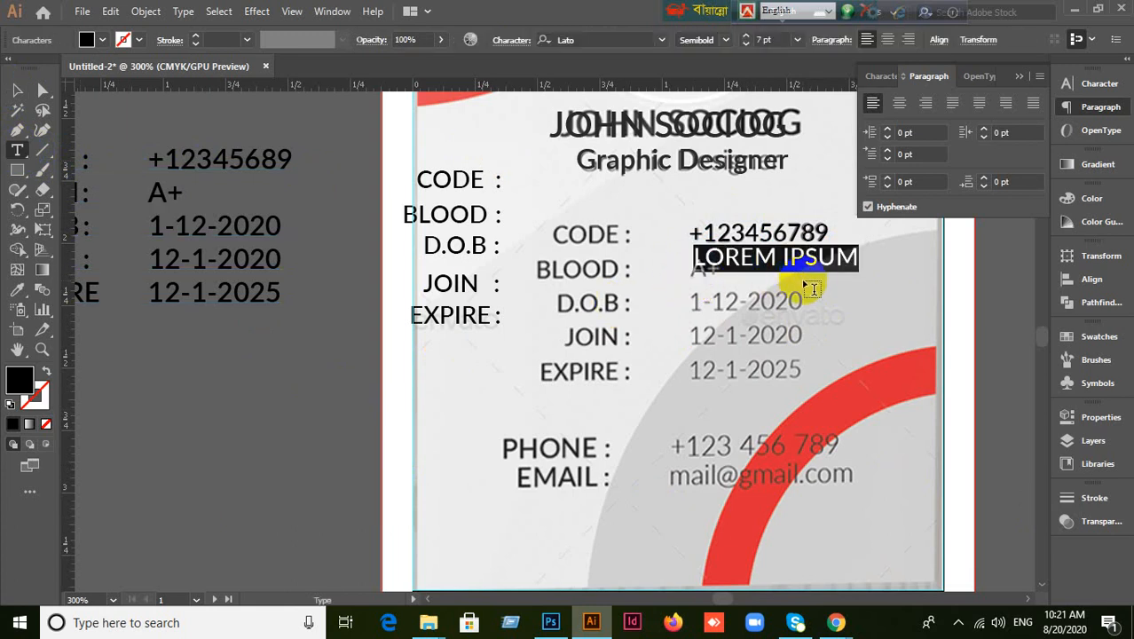
pyautogui.press('BackSpace')
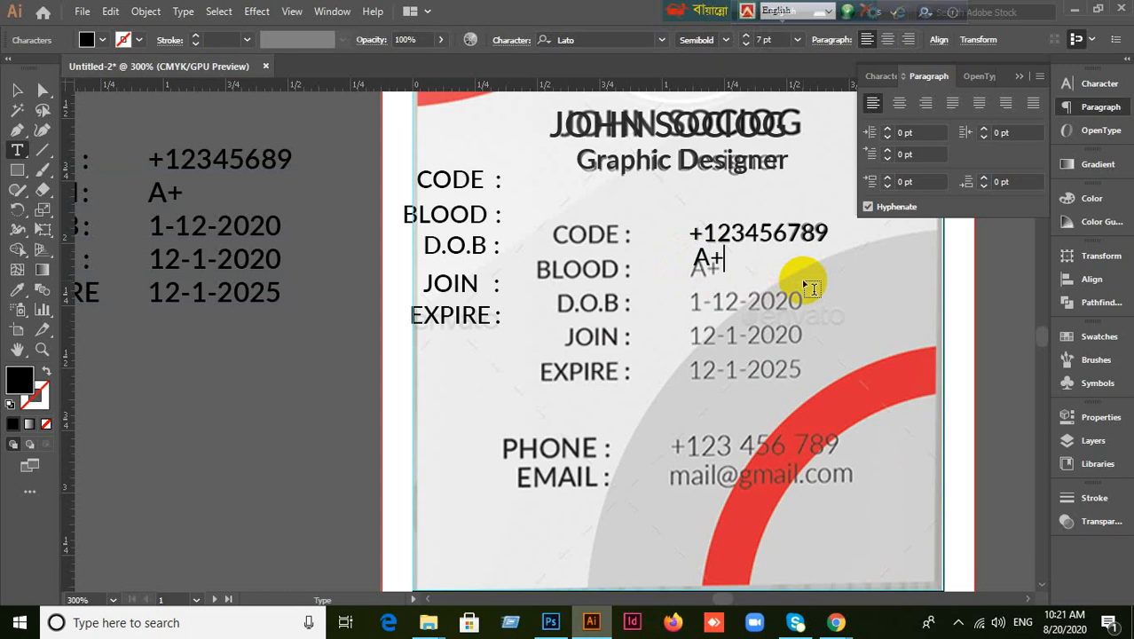
pyautogui.click(16, 90)
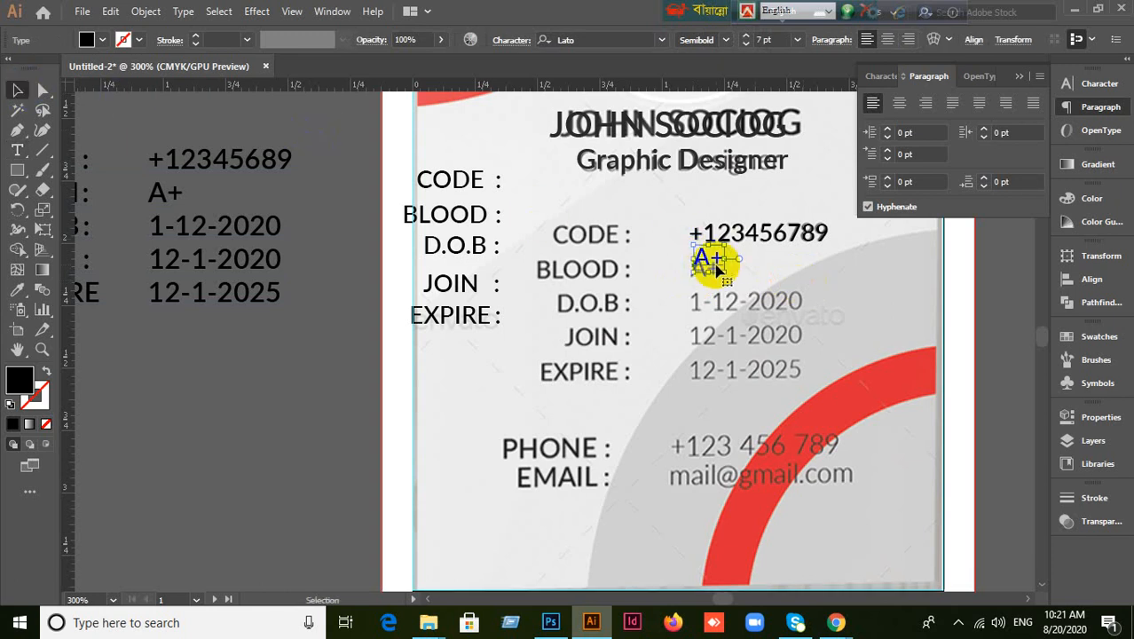
pyautogui.moveTo(717, 270); pyautogui.dragTo(717, 280)
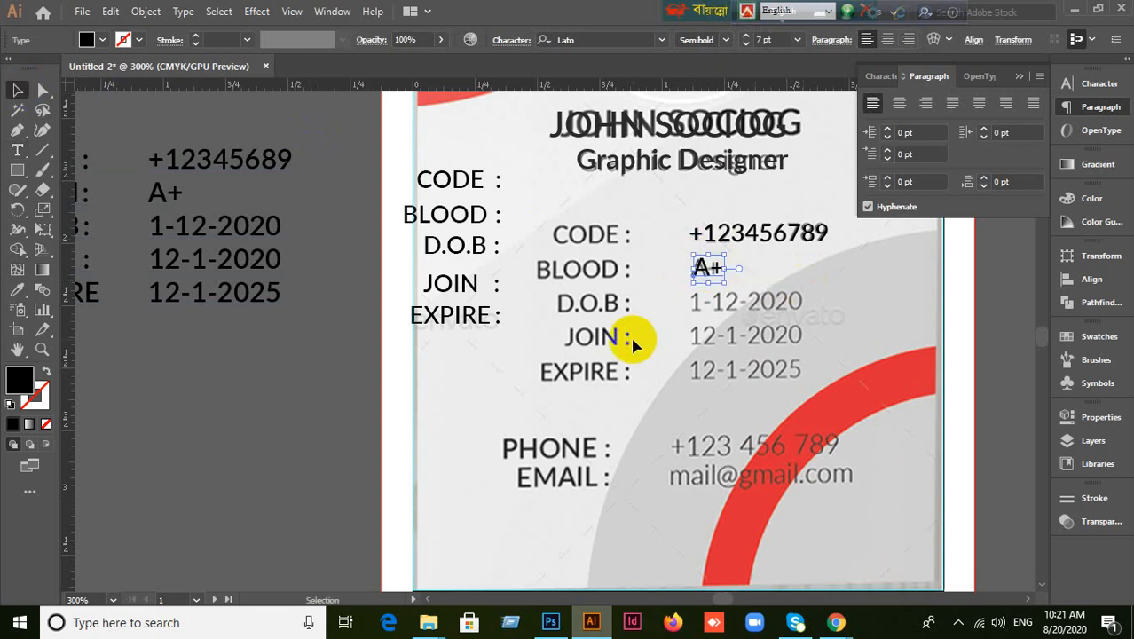
pyautogui.click(707, 334)
# Alt-drag a copy of the number down, then delete a stray + text on the D.O.B row.
pyautogui.click(784, 238)
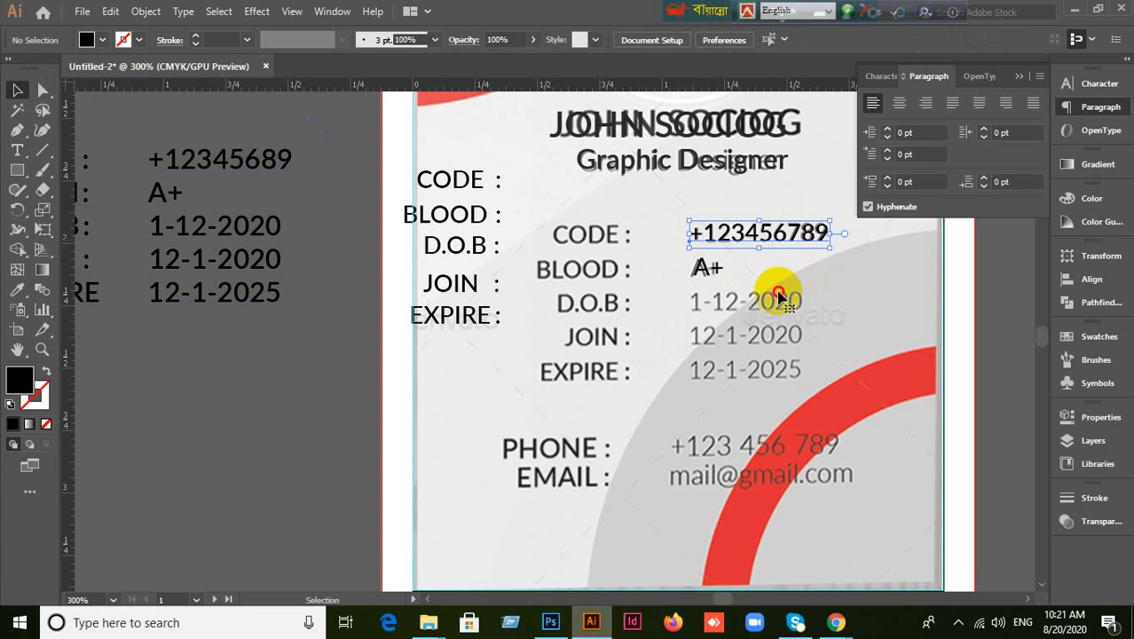
pyautogui.moveTo(778, 295); pyautogui.dragTo(678, 310)
pyautogui.press('t')
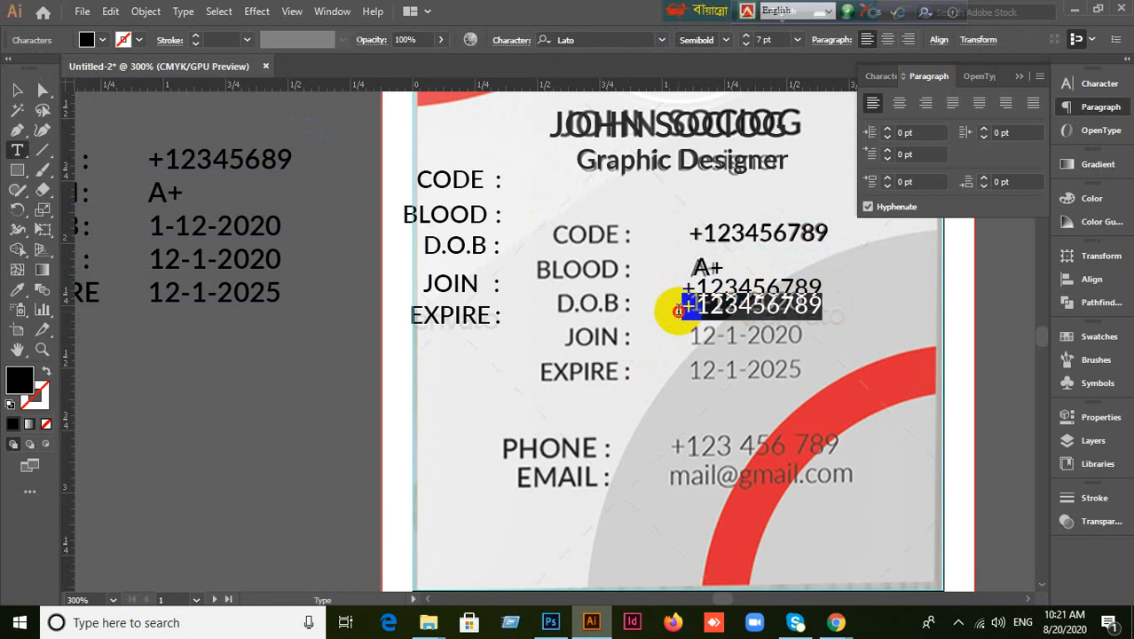
pyautogui.write('+')
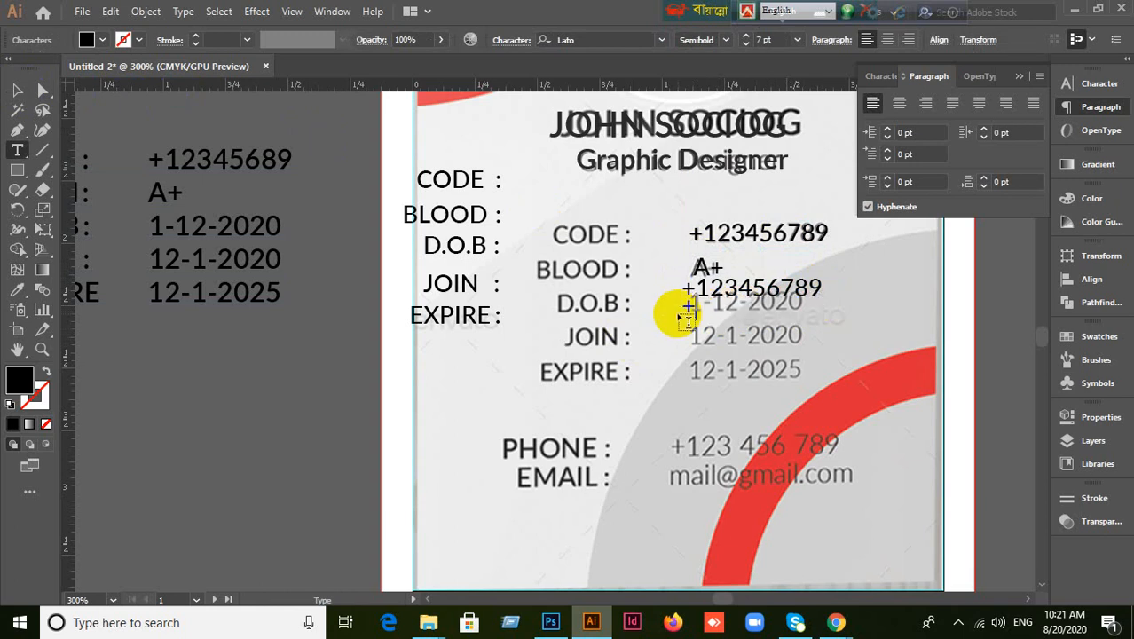
pyautogui.click(20, 93)
pyautogui.click(267, 430)
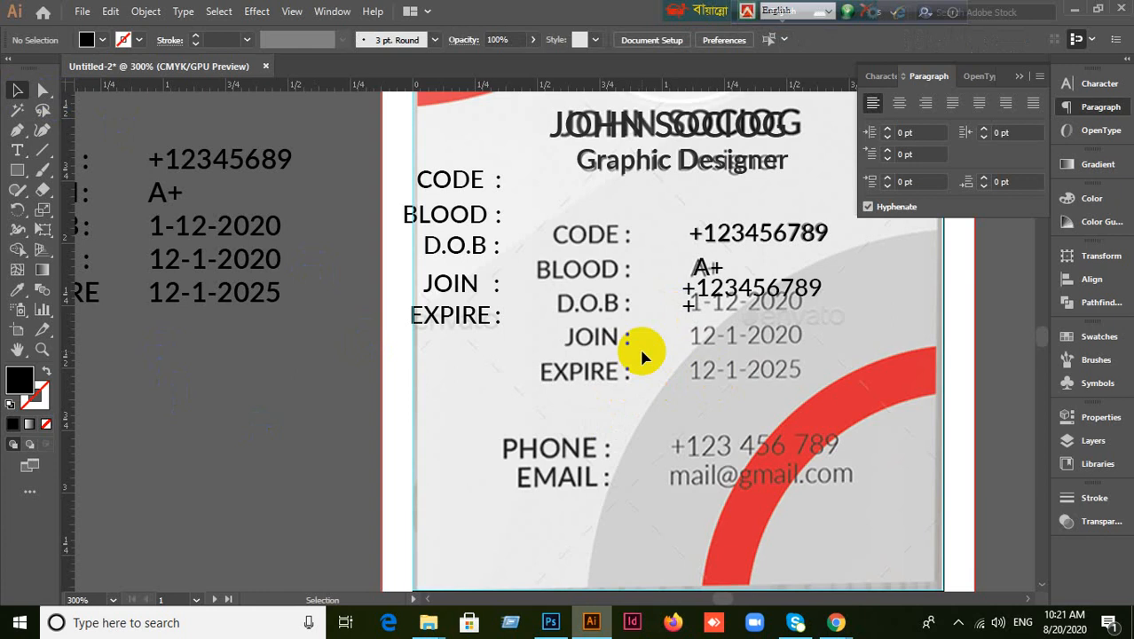
pyautogui.click(689, 309)
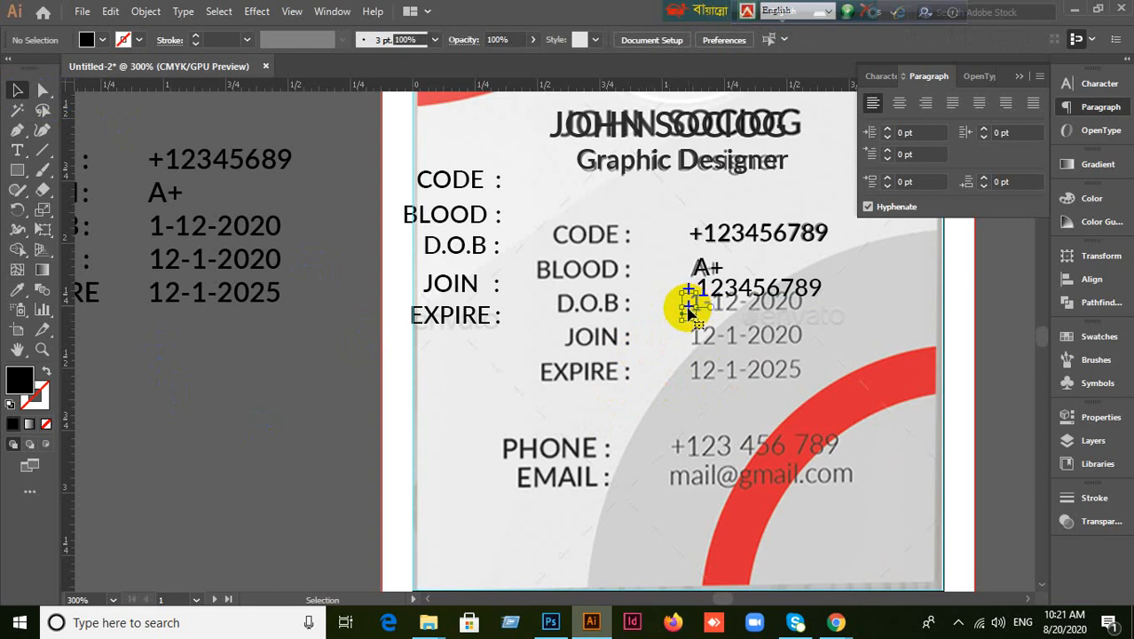
pyautogui.press('Delete')
# Move the number copy beside A+ on the BLOOD row and select its text.
pyautogui.moveTo(742, 294); pyautogui.dragTo(847, 266)
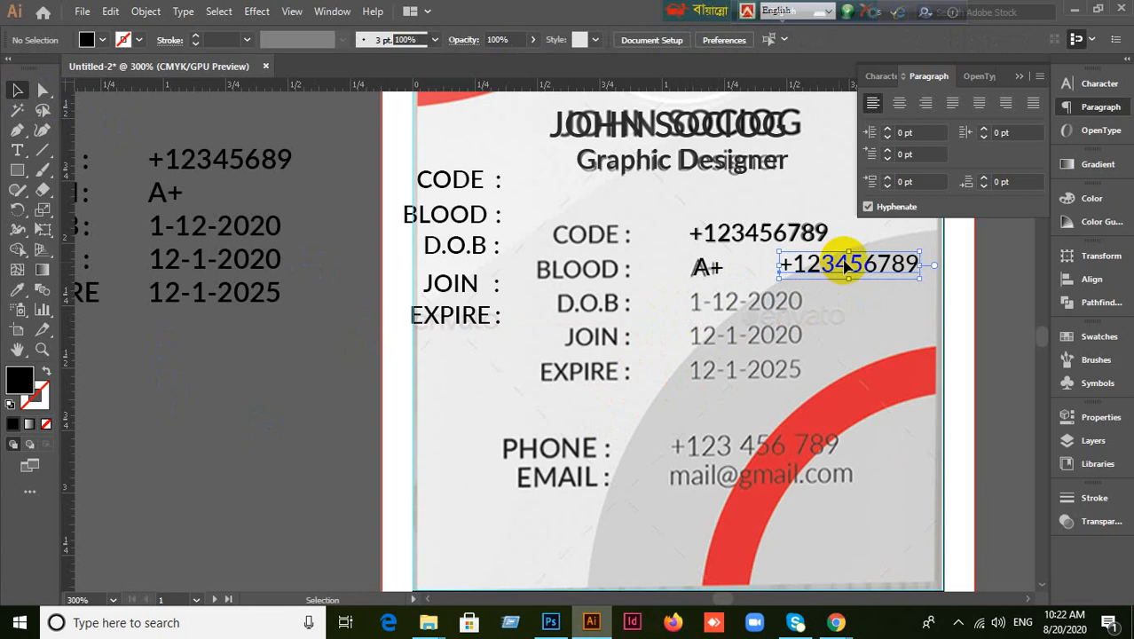
pyautogui.doubleClick(843, 266)
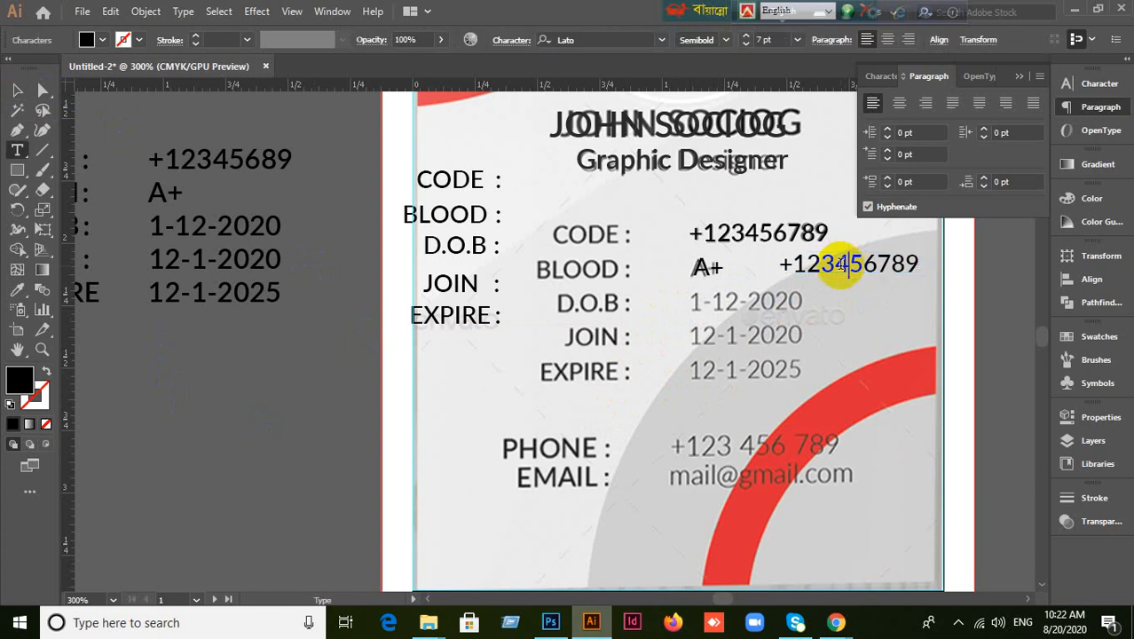
pyautogui.moveTo(783, 263); pyautogui.dragTo(916, 267)
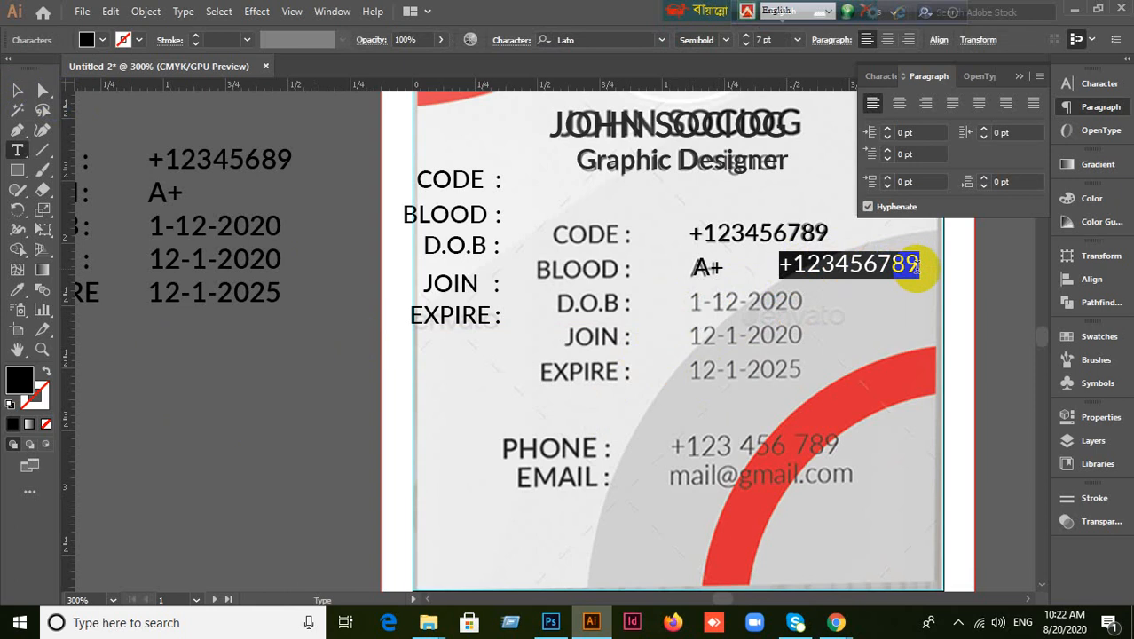
pyautogui.click(18, 91)
pyautogui.click(207, 415)
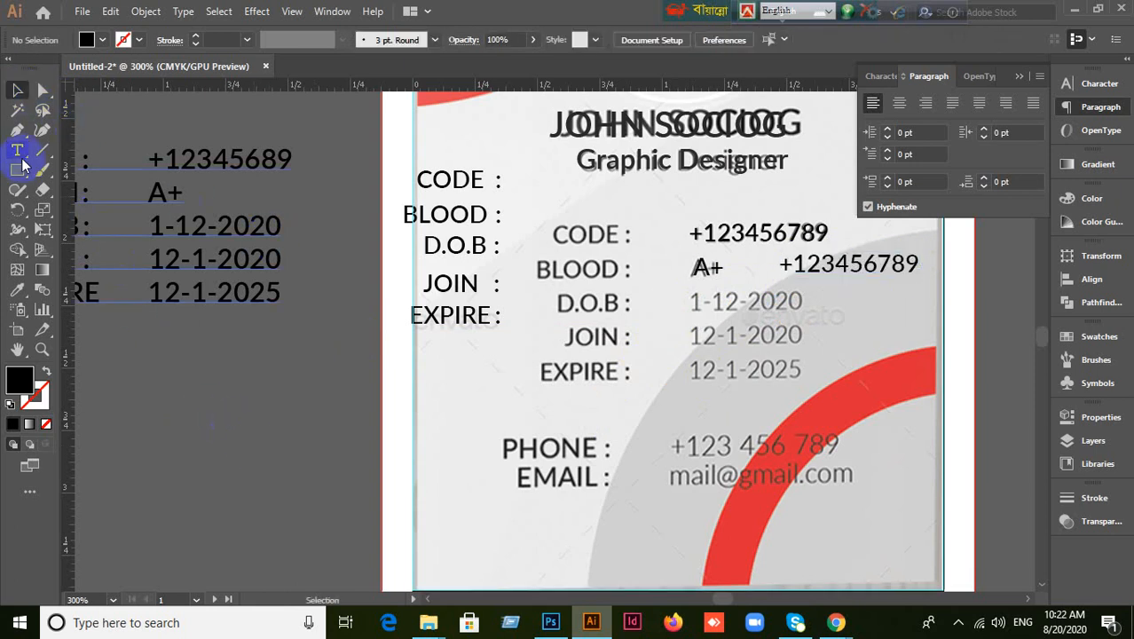
pyautogui.click(19, 153)
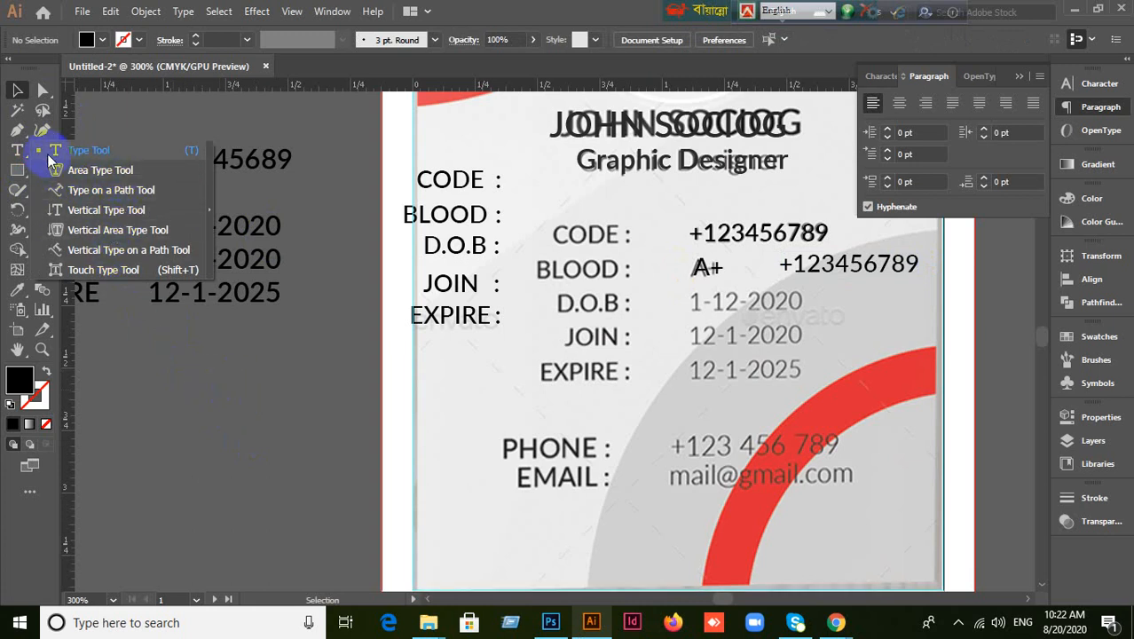
# Create LOREM IPSUM point text on the pasteboard to the left of the card.
pyautogui.click(25, 156)
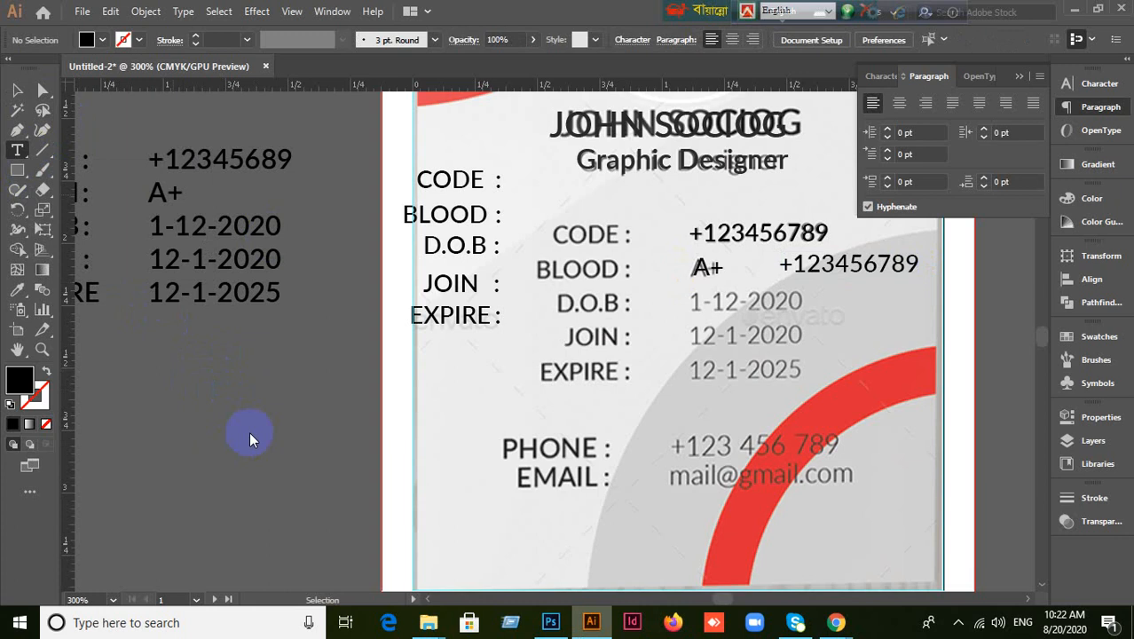
pyautogui.click(285, 415)
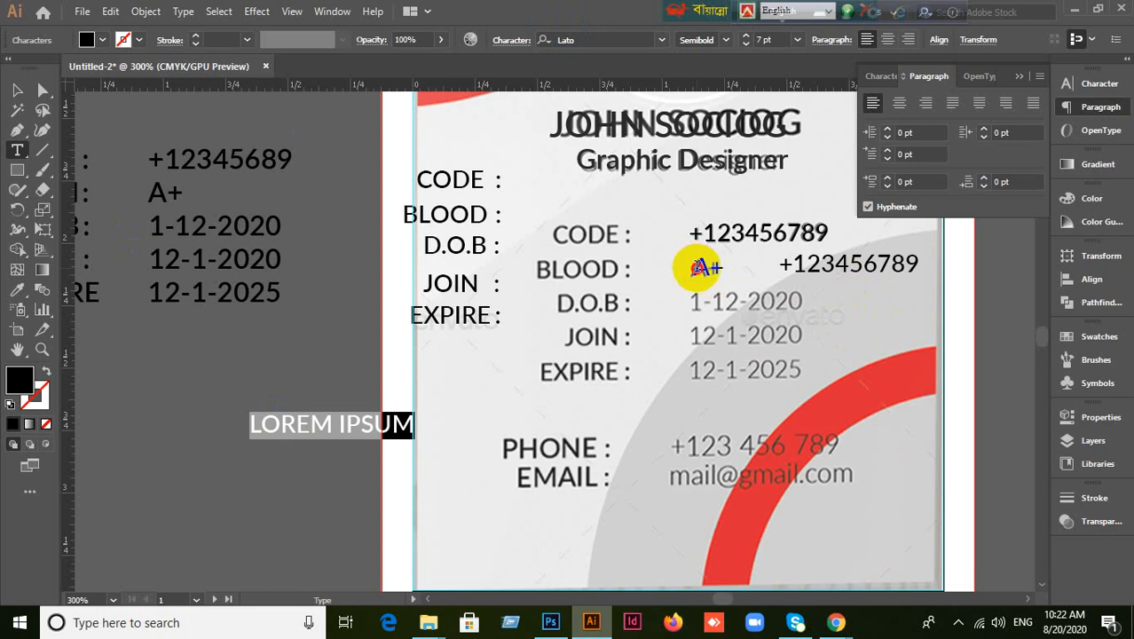
pyautogui.doubleClick(708, 265)
pyautogui.click(16, 90)
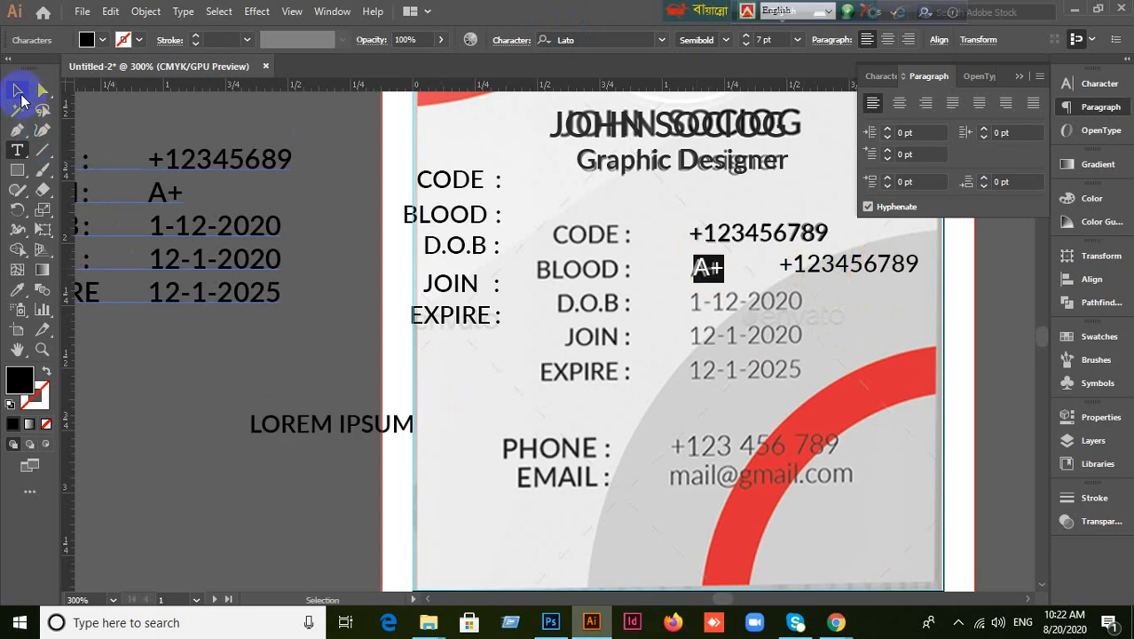
pyautogui.click(296, 469)
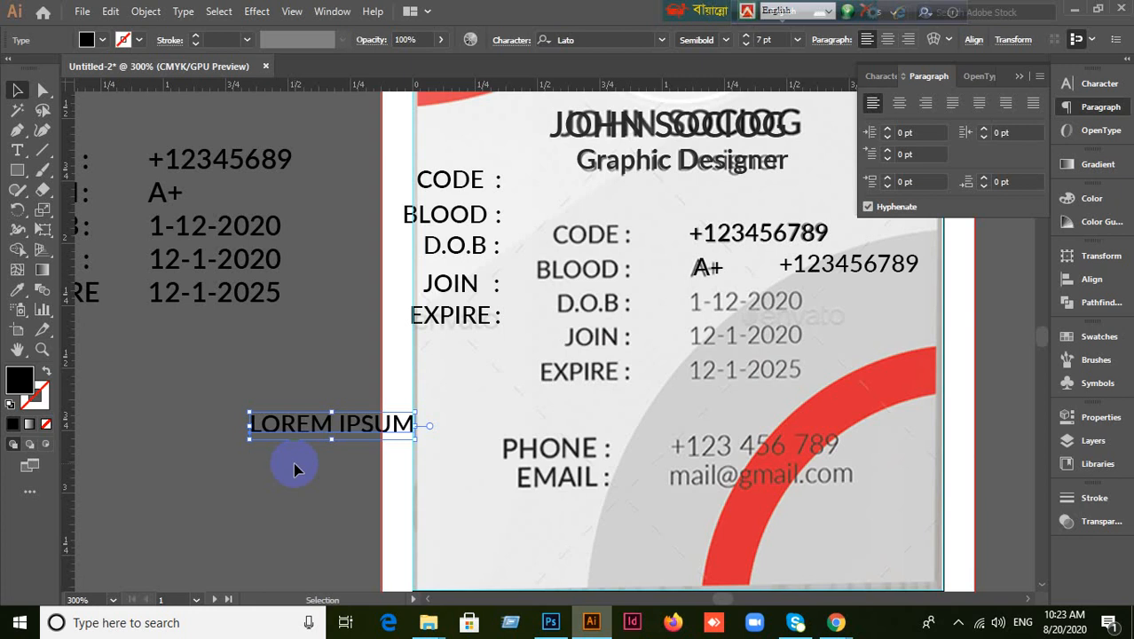
# Move the spare +123456789 copy closer to the A+ text.
pyautogui.click(297, 471)
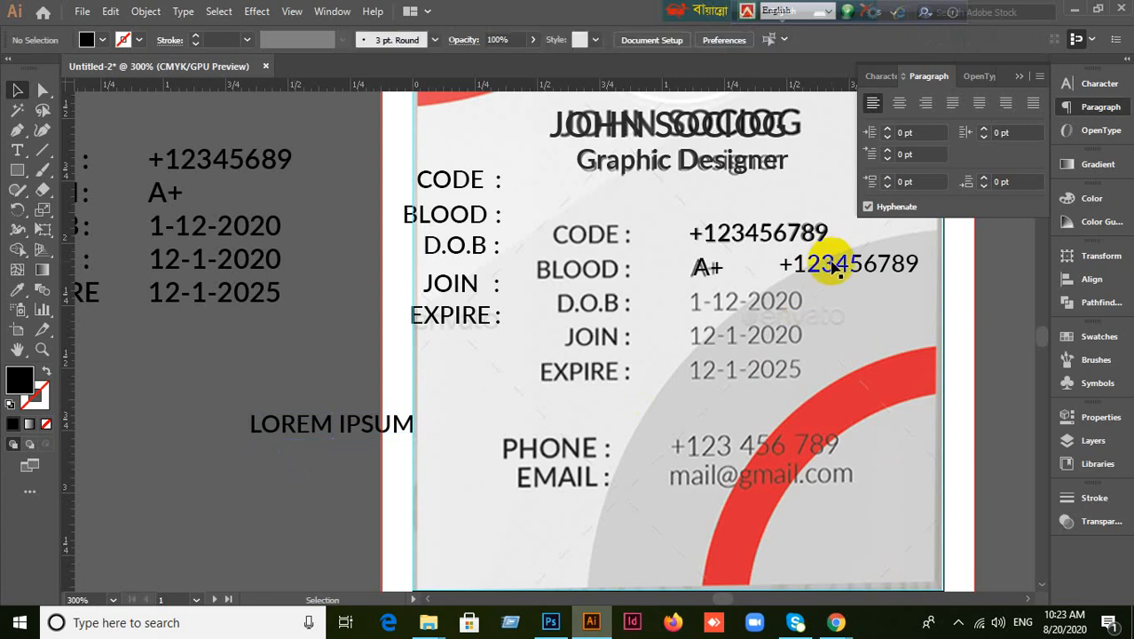
pyautogui.click(823, 275)
pyautogui.moveTo(825, 275); pyautogui.dragTo(794, 275)
pyautogui.click(767, 346)
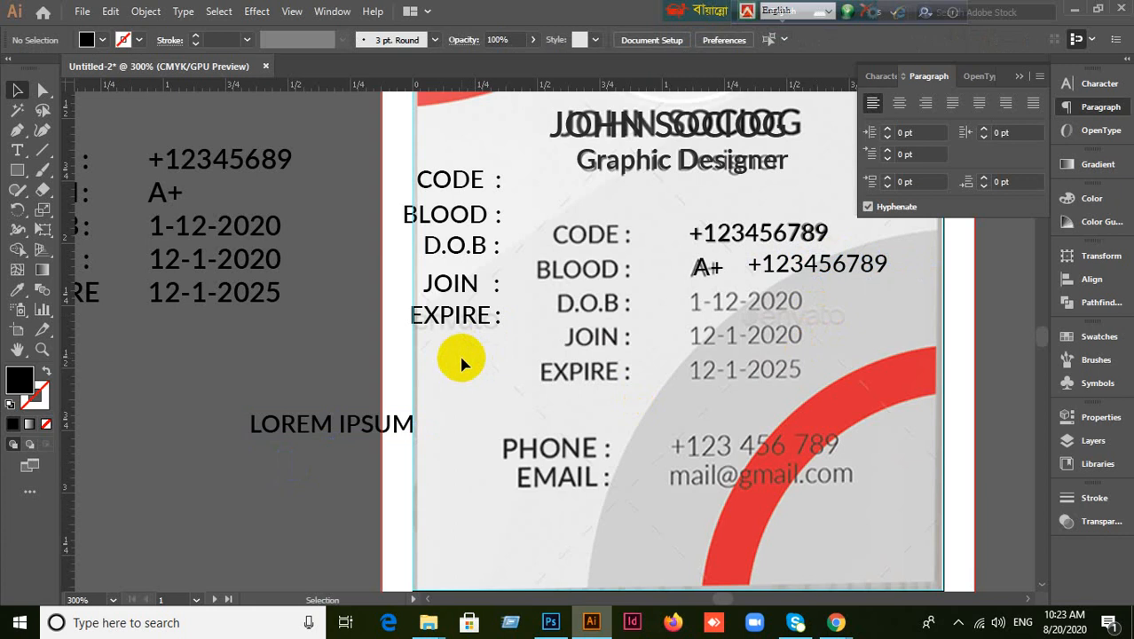
pyautogui.click(710, 268)
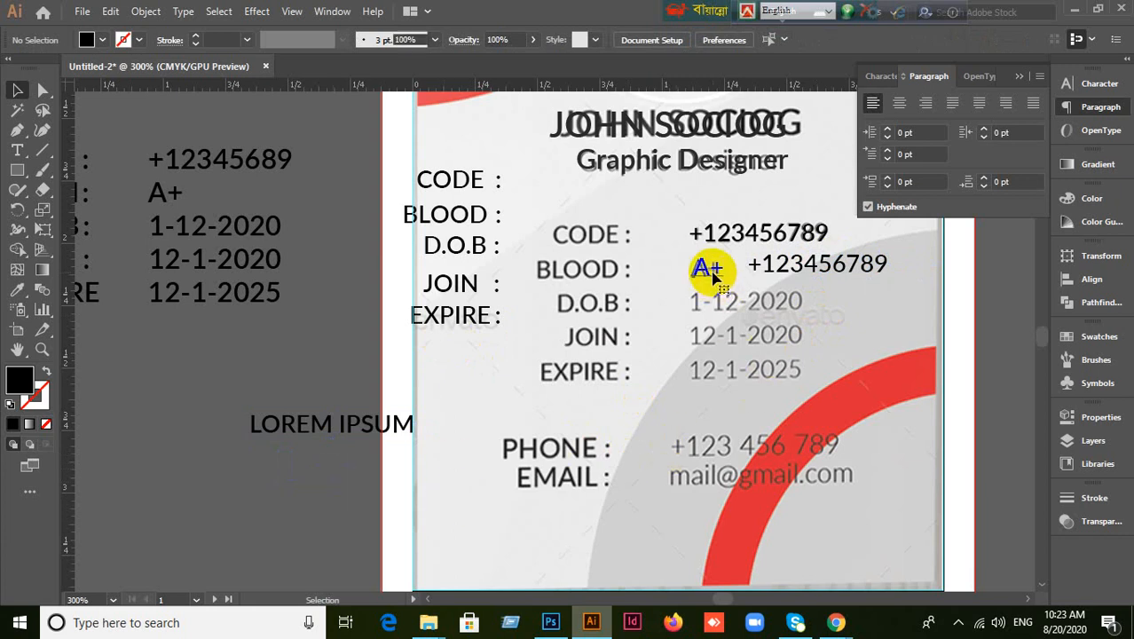
pyautogui.click(792, 342)
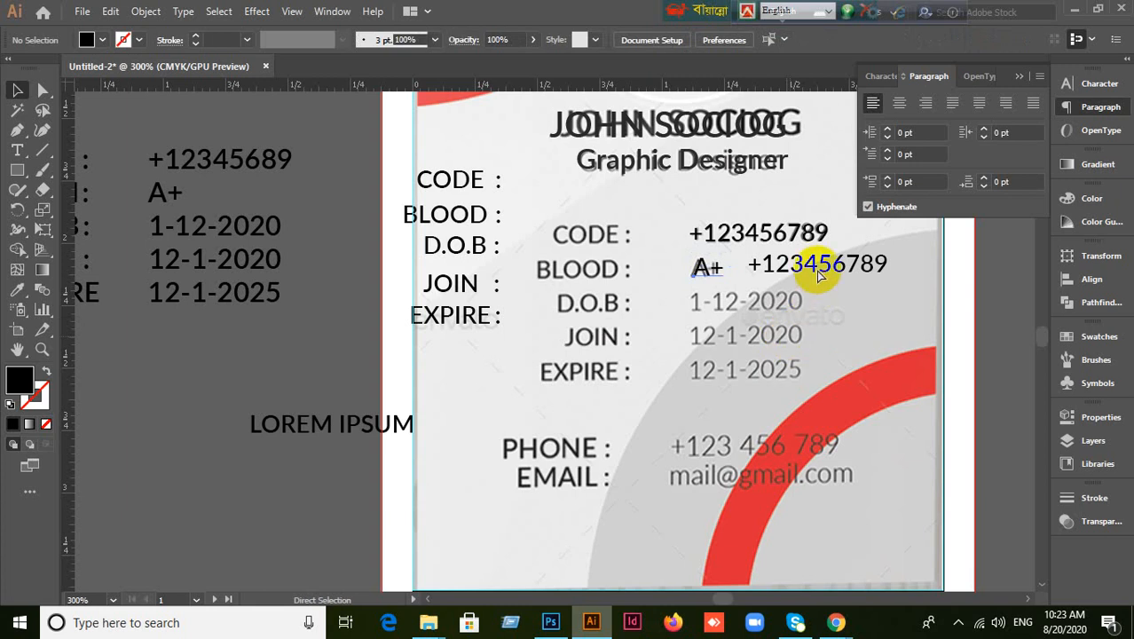
# Copy the number down, retype it as 1-12-2020, and place it over the D.O.B value.
pyautogui.moveTo(817, 268); pyautogui.dragTo(854, 305)
pyautogui.press('t')
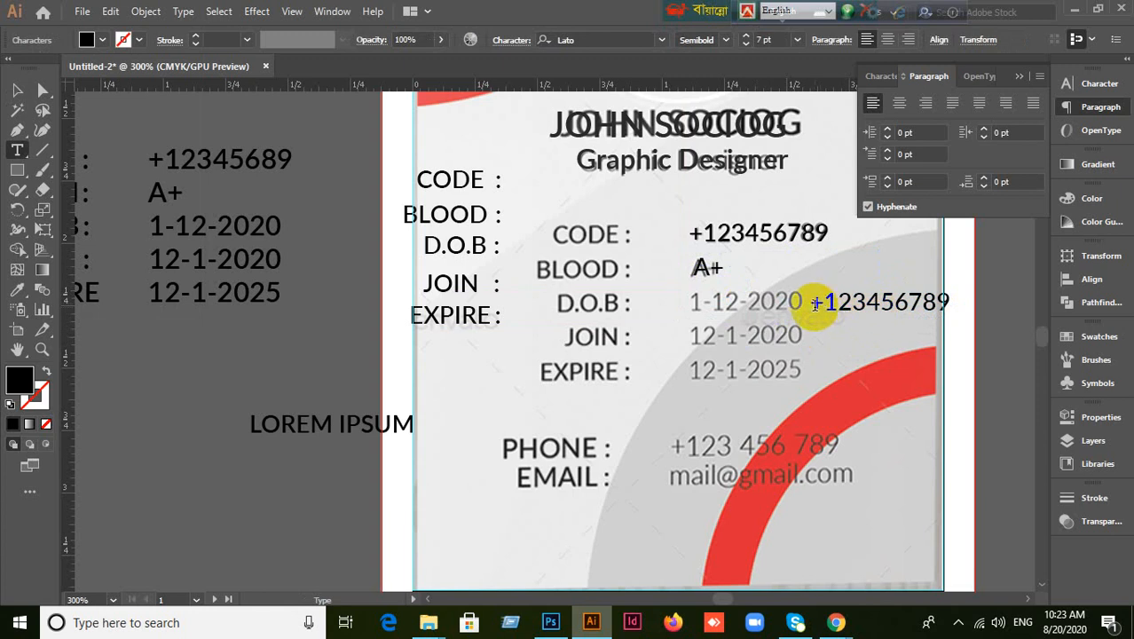
pyautogui.moveTo(815, 304); pyautogui.dragTo(969, 304)
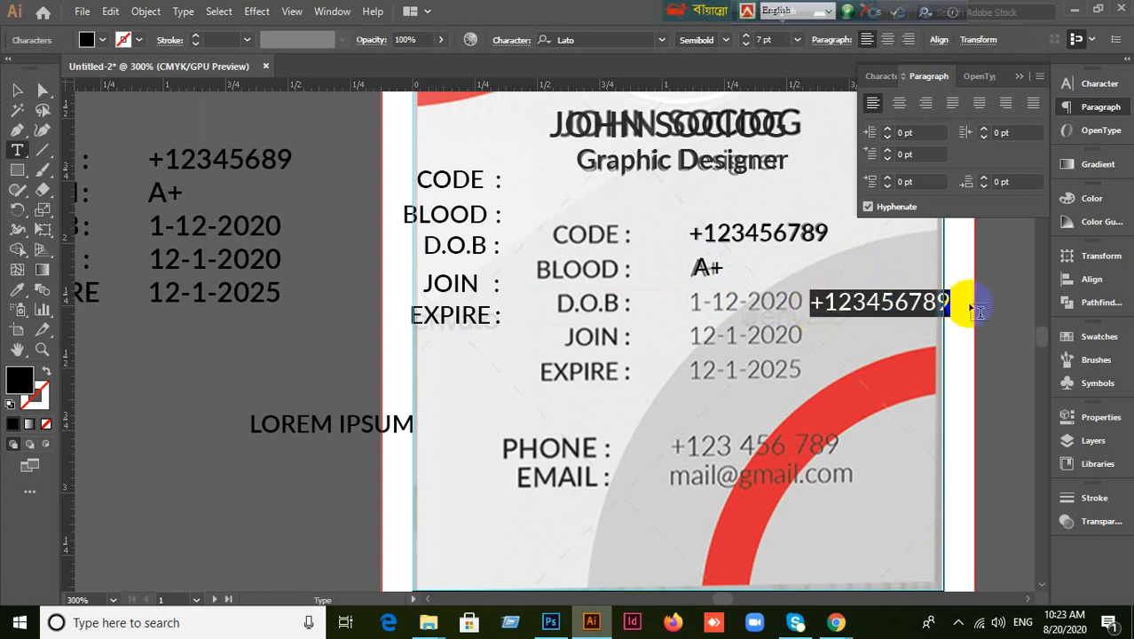
pyautogui.write('1-12-2020')
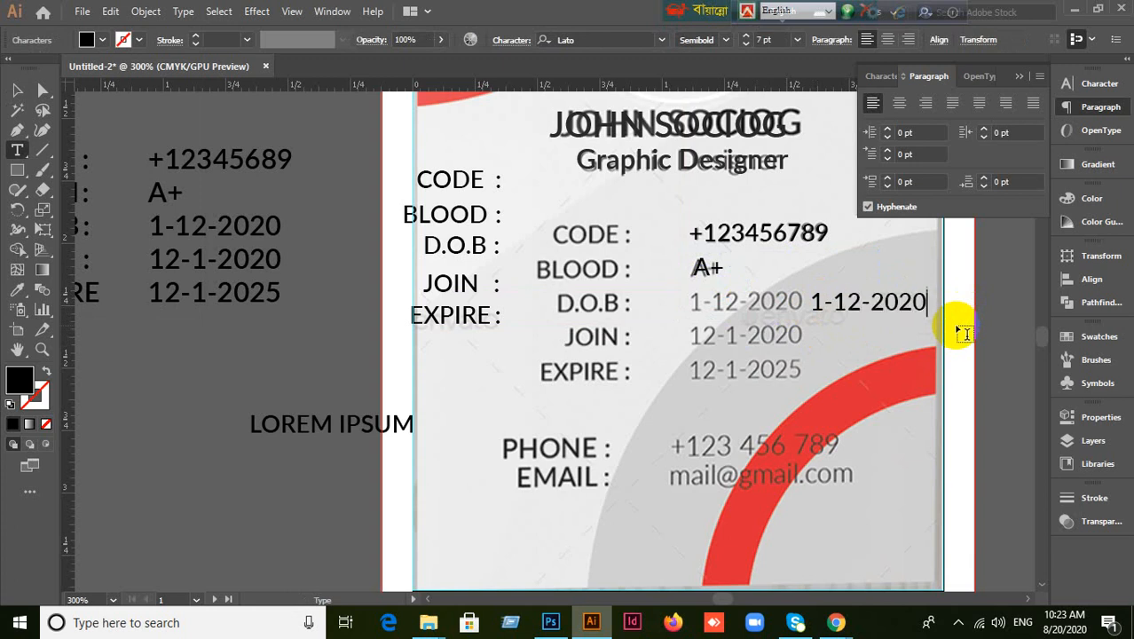
pyautogui.click(17, 90)
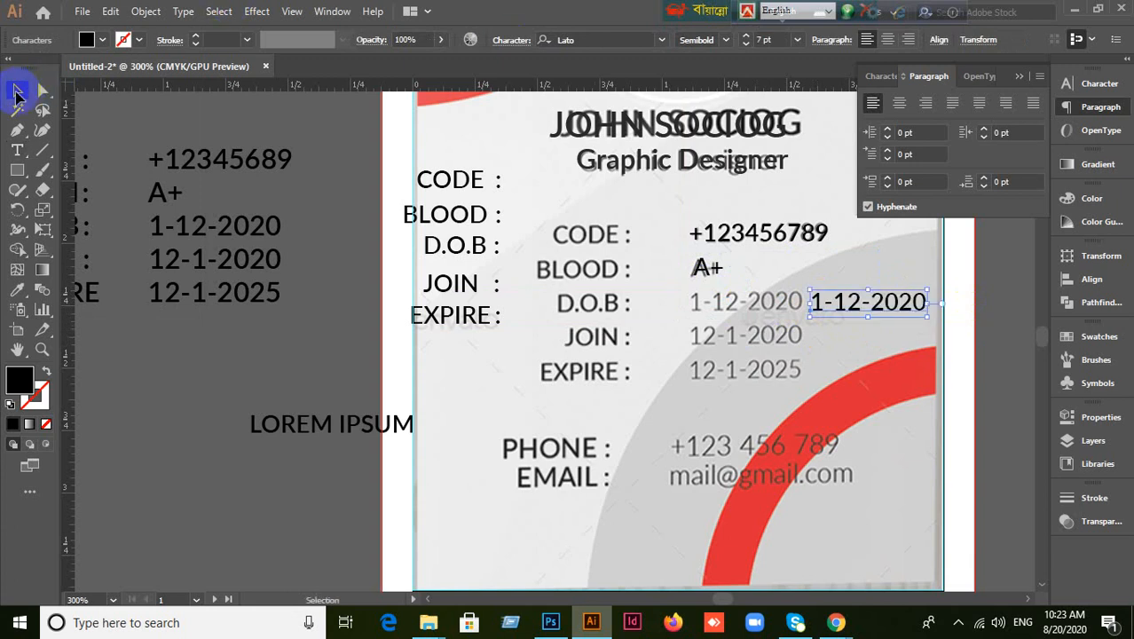
pyautogui.moveTo(853, 307); pyautogui.dragTo(732, 380)
# Place a date copy on the EXPIRE row and move the JOIN : label left into line.
pyautogui.click(337, 334)
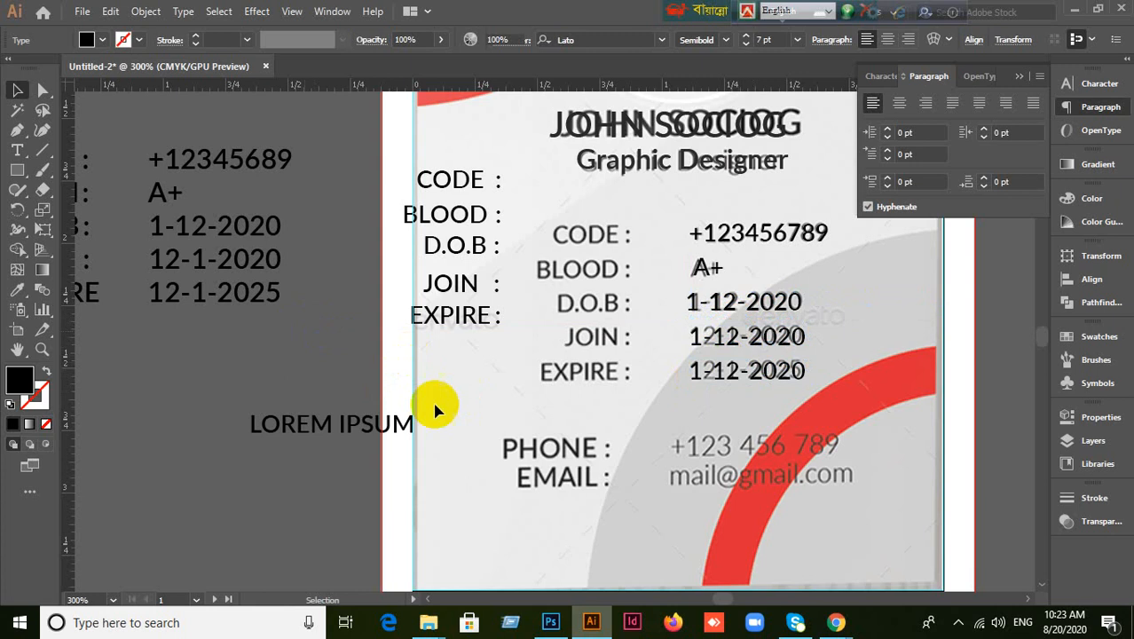
pyautogui.moveTo(453, 299); pyautogui.dragTo(432, 295)
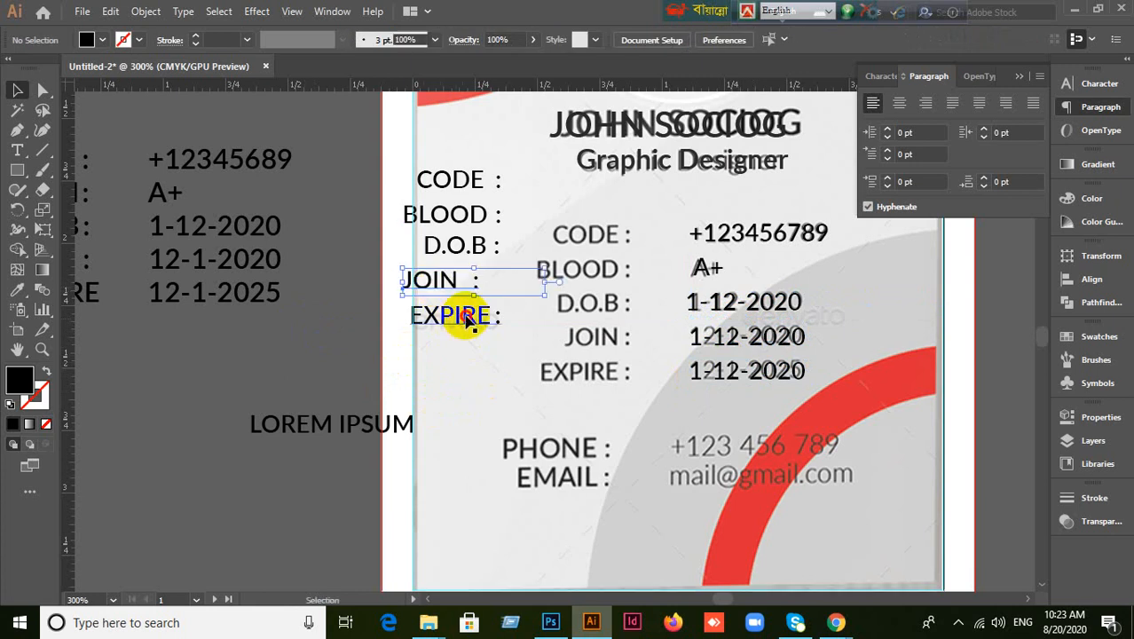
pyautogui.click(494, 373)
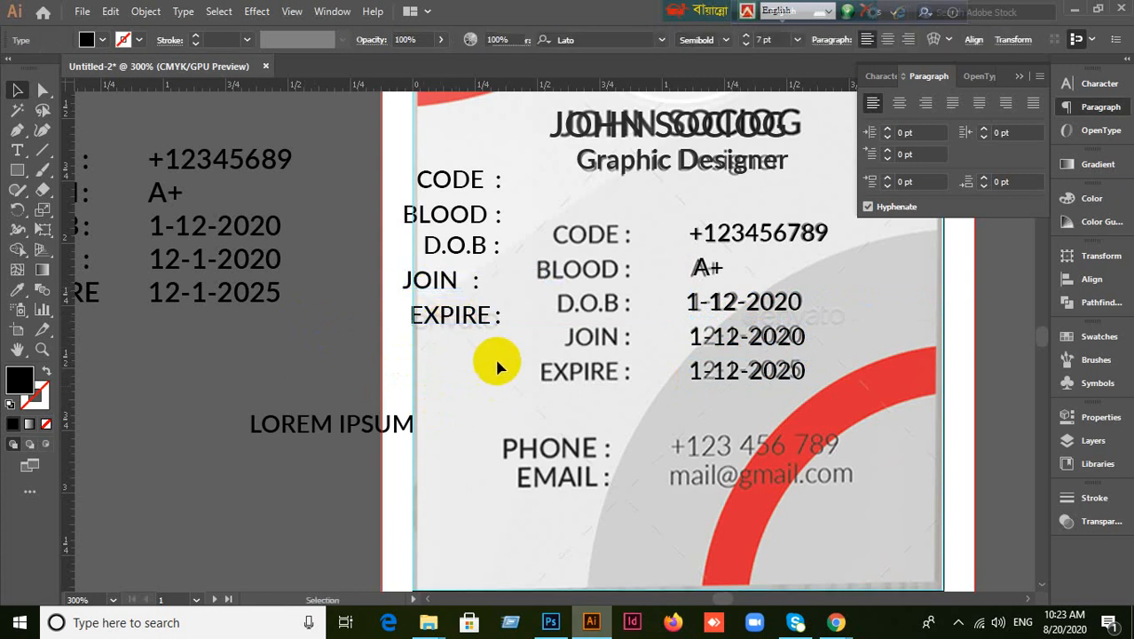
pyautogui.click(456, 182)
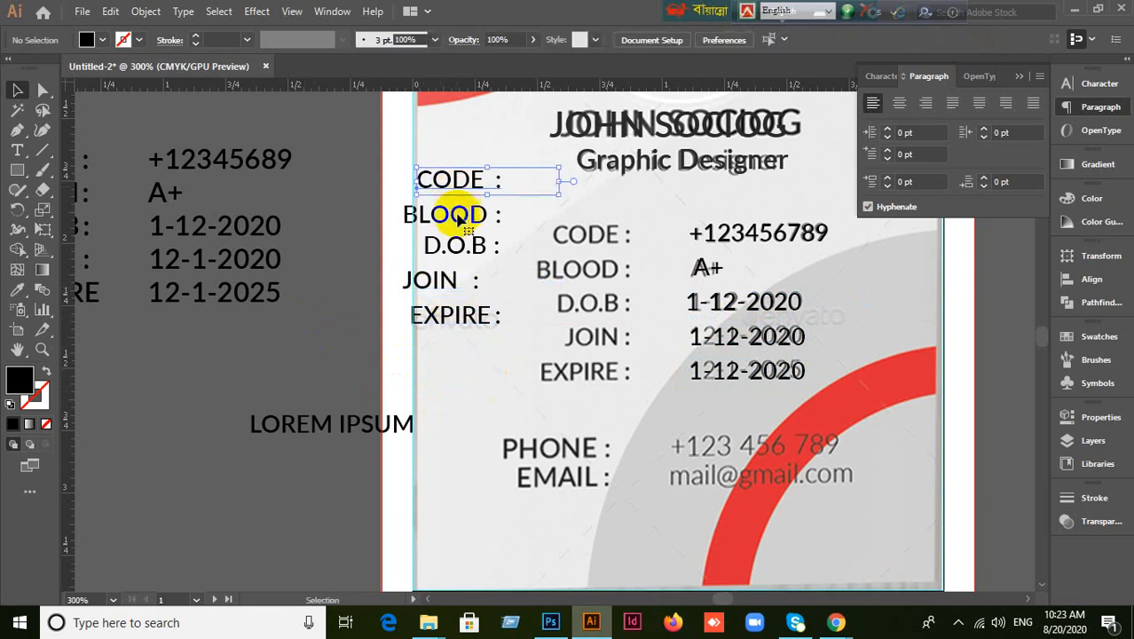
pyautogui.click(463, 146)
# Left-align the five labels CODE to EXPIRE using the Align panel.
pyautogui.moveTo(477, 226); pyautogui.dragTo(426, 359)
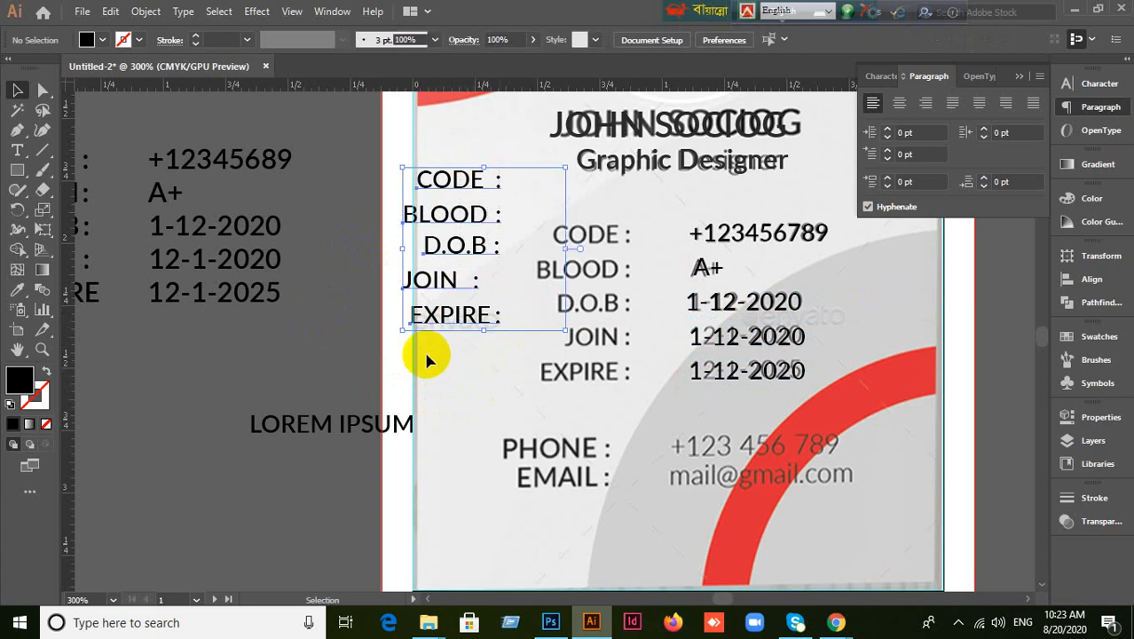
pyautogui.click(1094, 281)
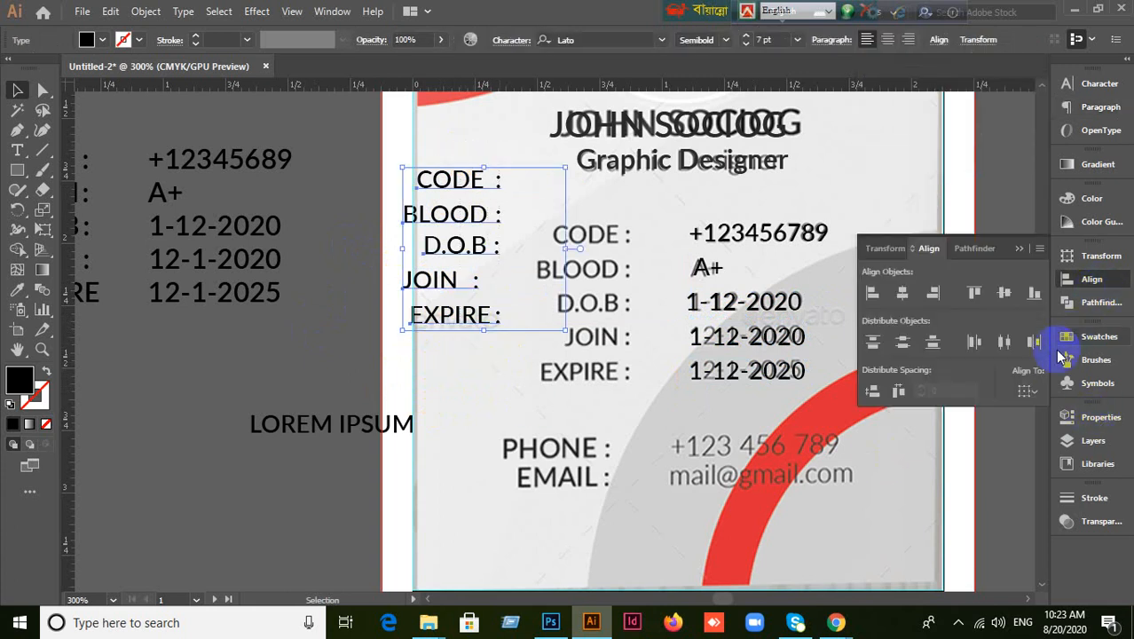
pyautogui.click(938, 302)
pyautogui.click(536, 422)
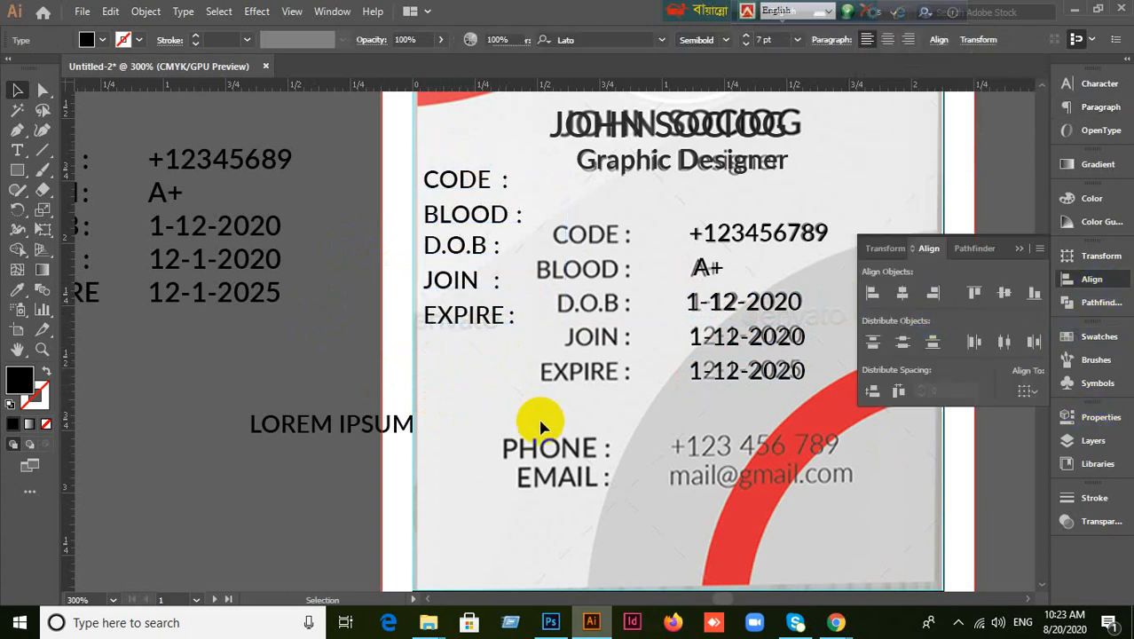
# Left-align the five value texts: number, A+ and the three dates.
pyautogui.moveTo(724, 211); pyautogui.dragTo(797, 435)
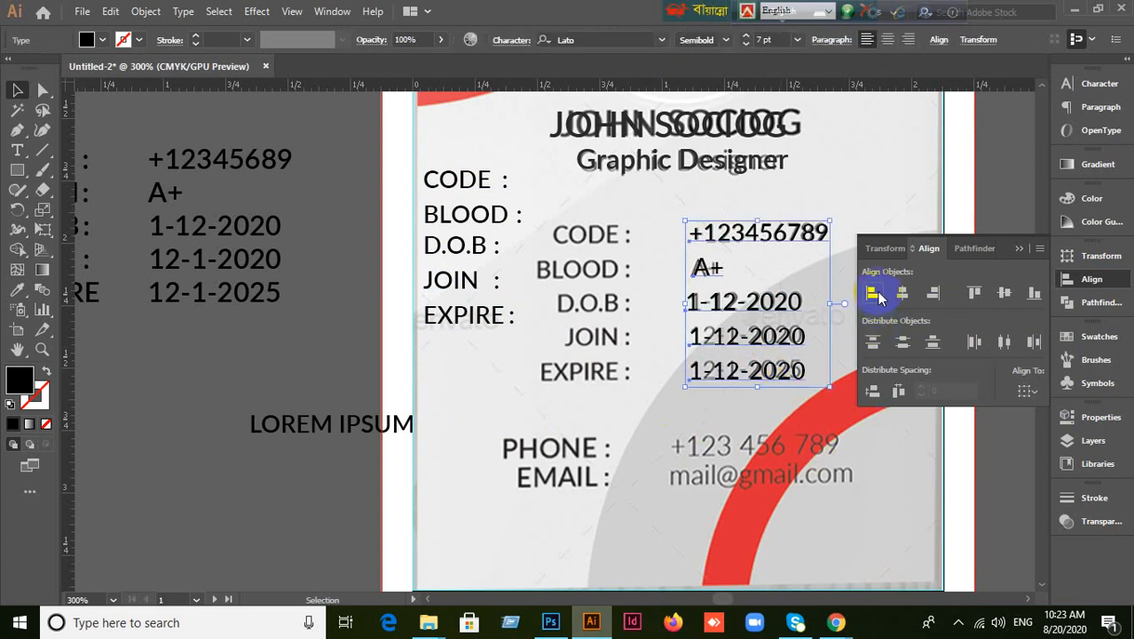
pyautogui.click(874, 295)
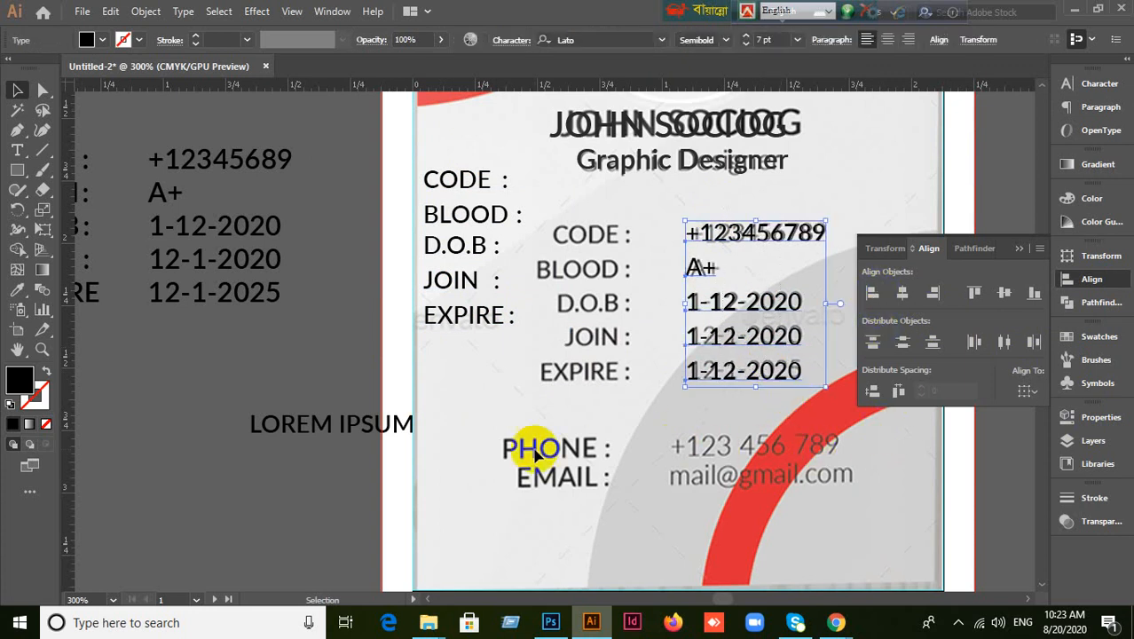
pyautogui.click(657, 427)
pyautogui.moveTo(425, 159); pyautogui.dragTo(513, 348)
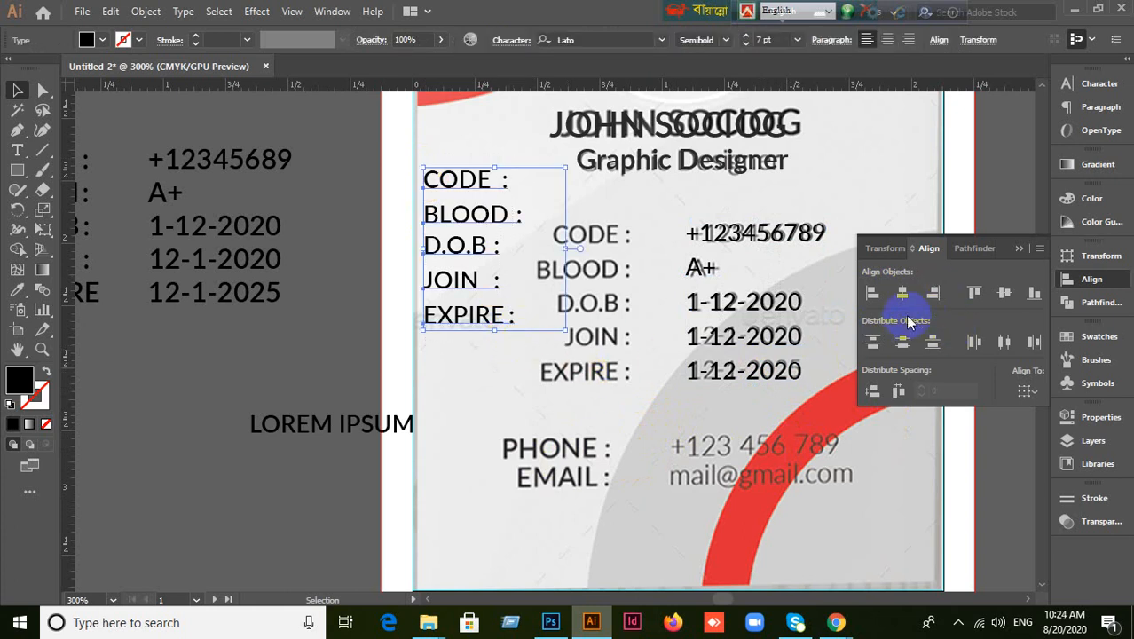
# Move the five-label block off the card to the left on the pasteboard.
pyautogui.click(489, 370)
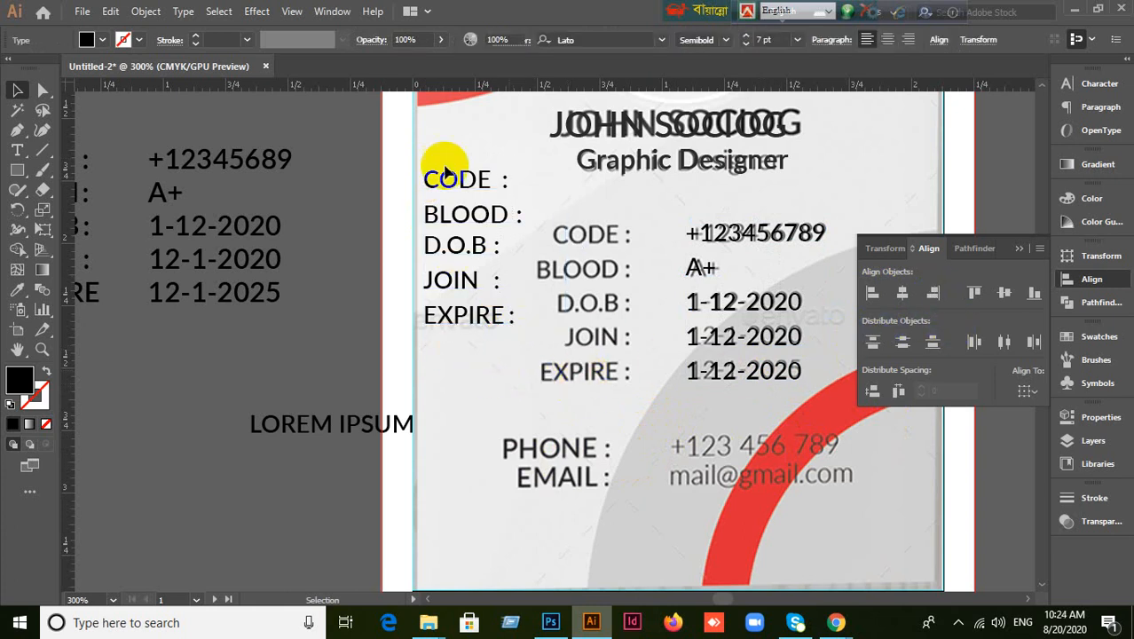
pyautogui.moveTo(446, 169); pyautogui.dragTo(197, 470)
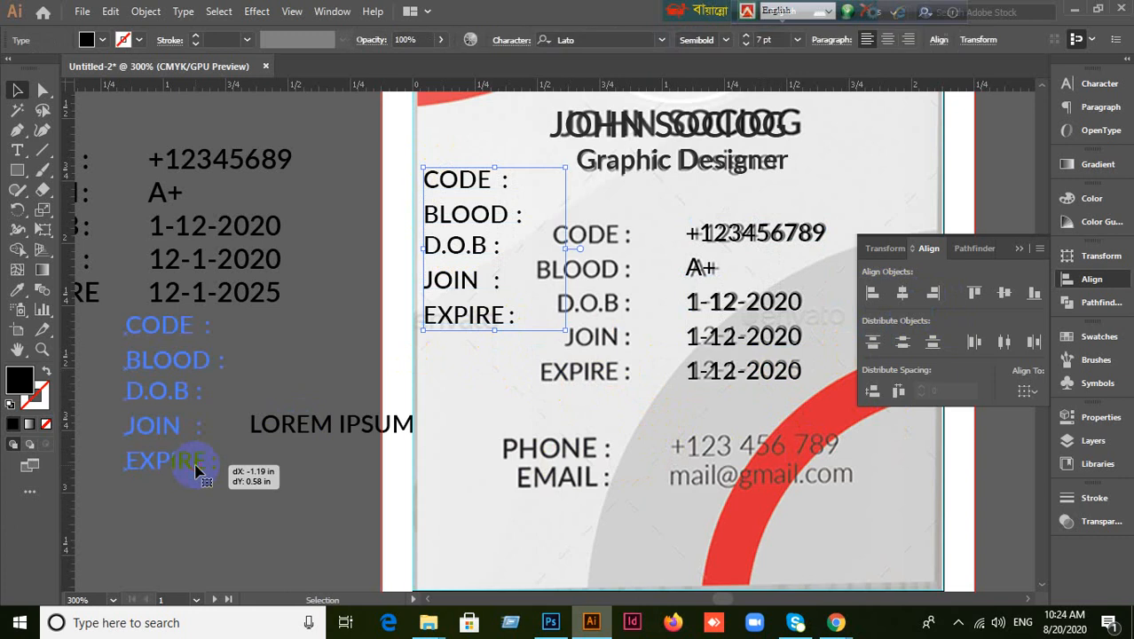
pyautogui.press('space')
pyautogui.moveTo(305, 492); pyautogui.dragTo(451, 410)
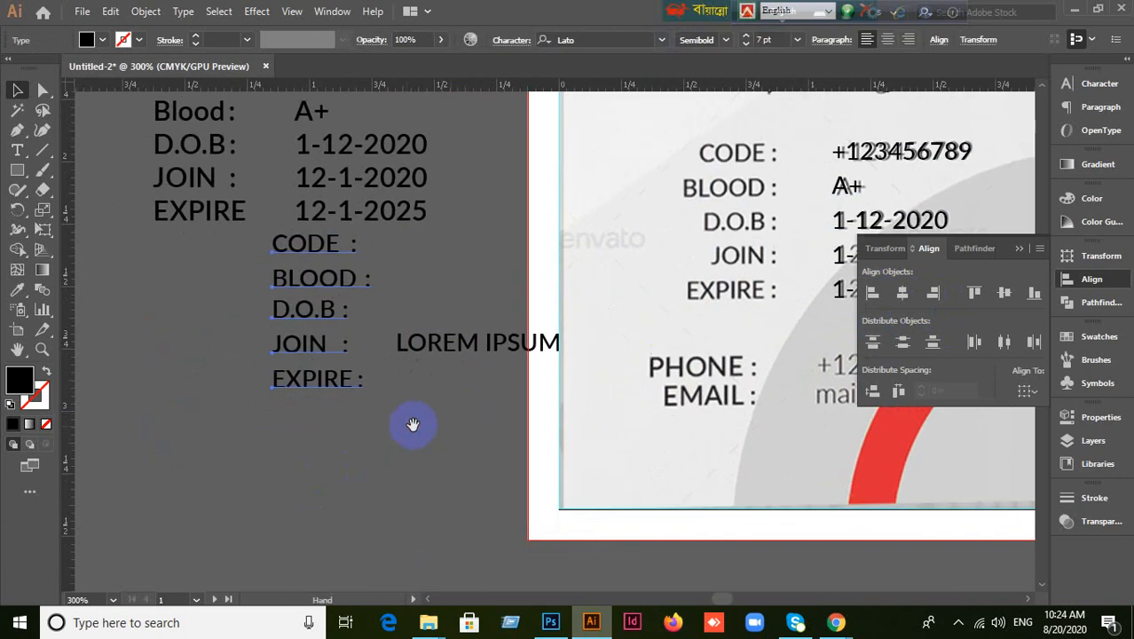
pyautogui.moveTo(299, 375); pyautogui.dragTo(292, 416)
pyautogui.click(193, 435)
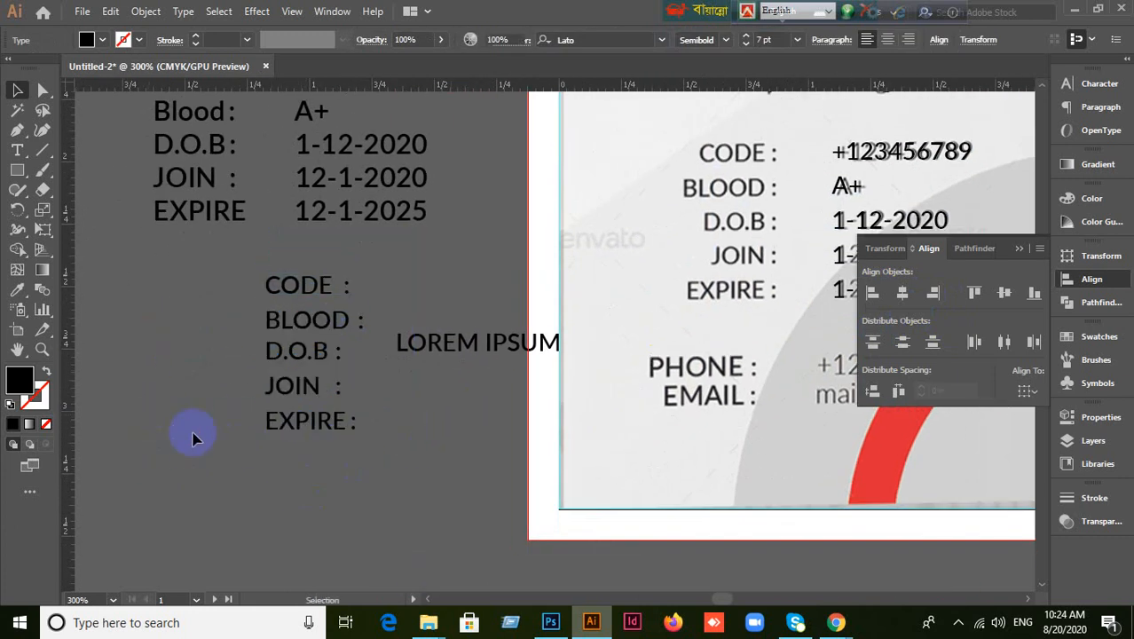
# Delete the trailing spaces after EXPIRE, JOIN, D.O.B, BLOOD and CODE labels.
pyautogui.click(319, 432)
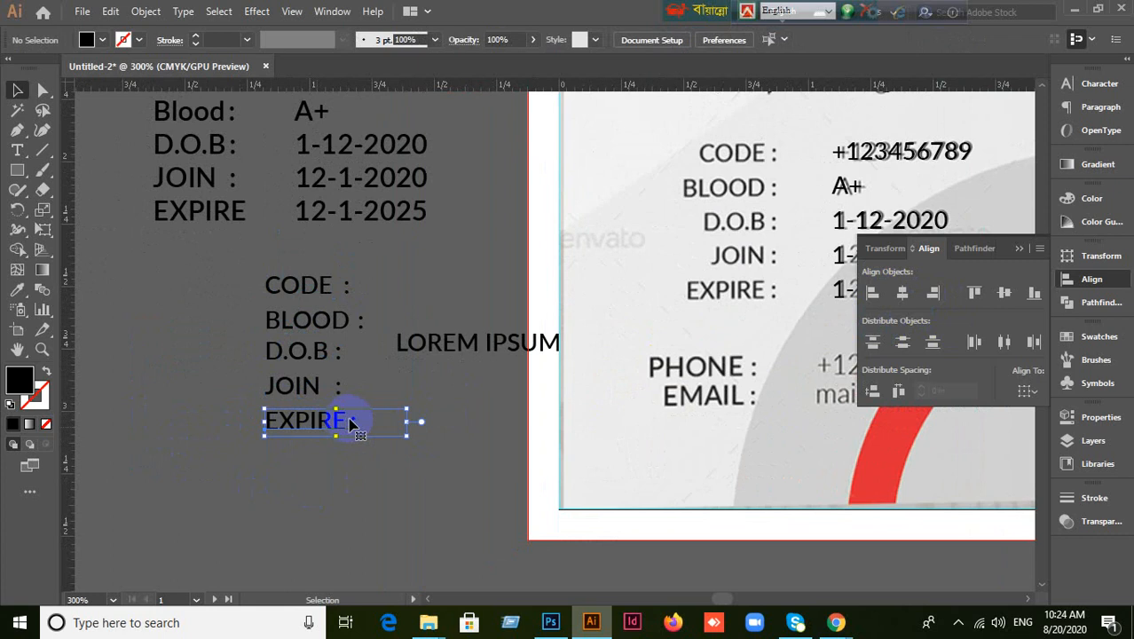
pyautogui.doubleClick(354, 425)
pyautogui.moveTo(354, 423); pyautogui.dragTo(397, 424)
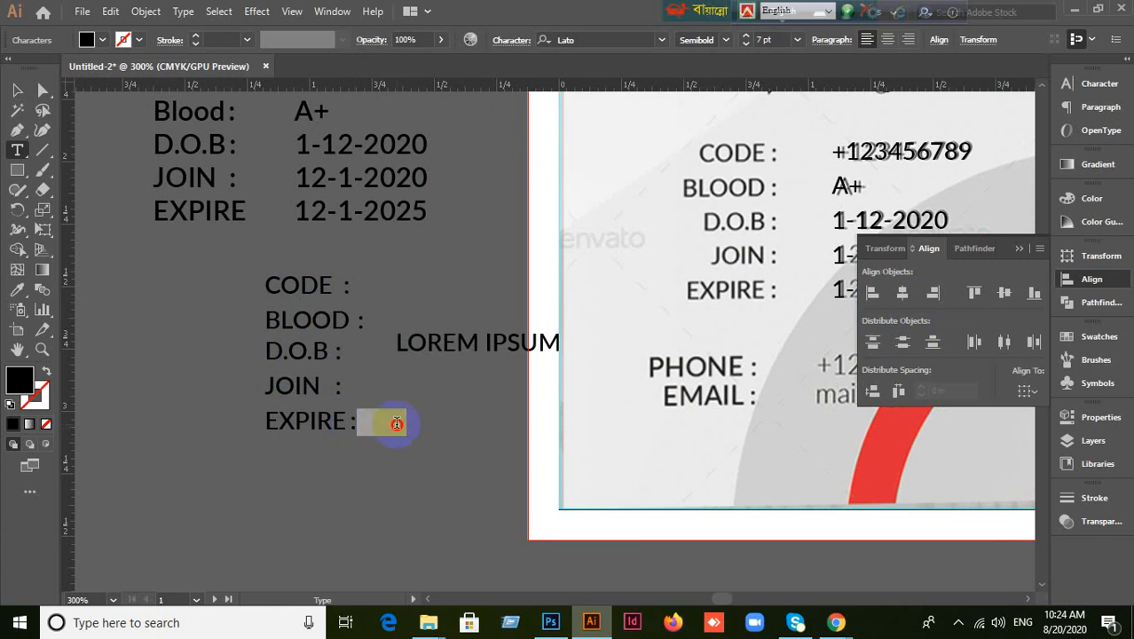
pyautogui.press('BackSpace')
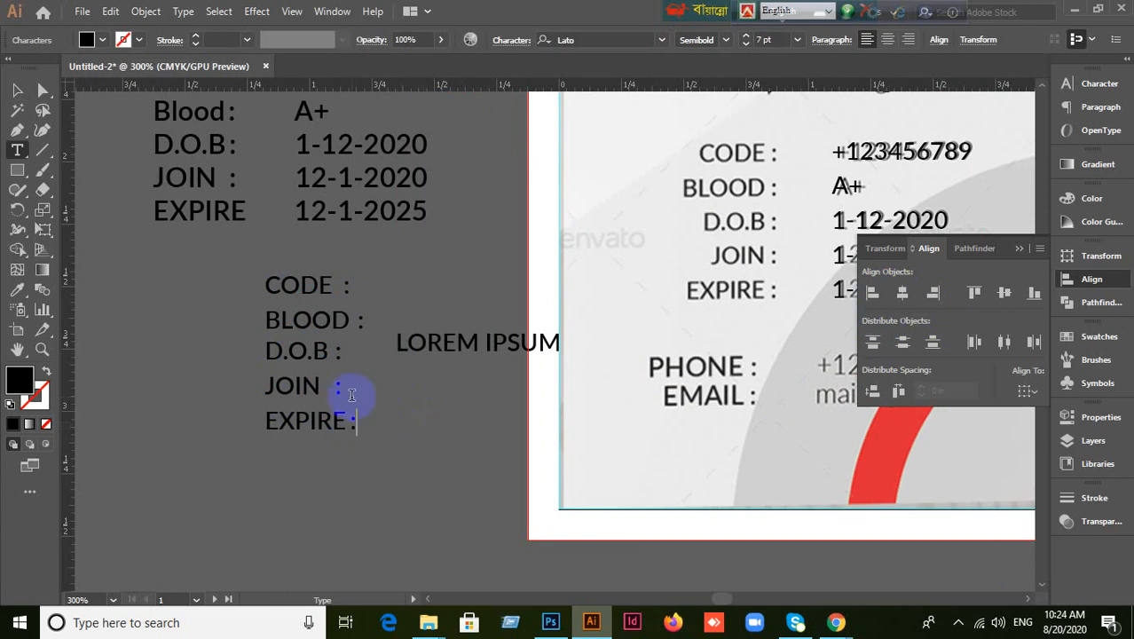
pyautogui.doubleClick(382, 386)
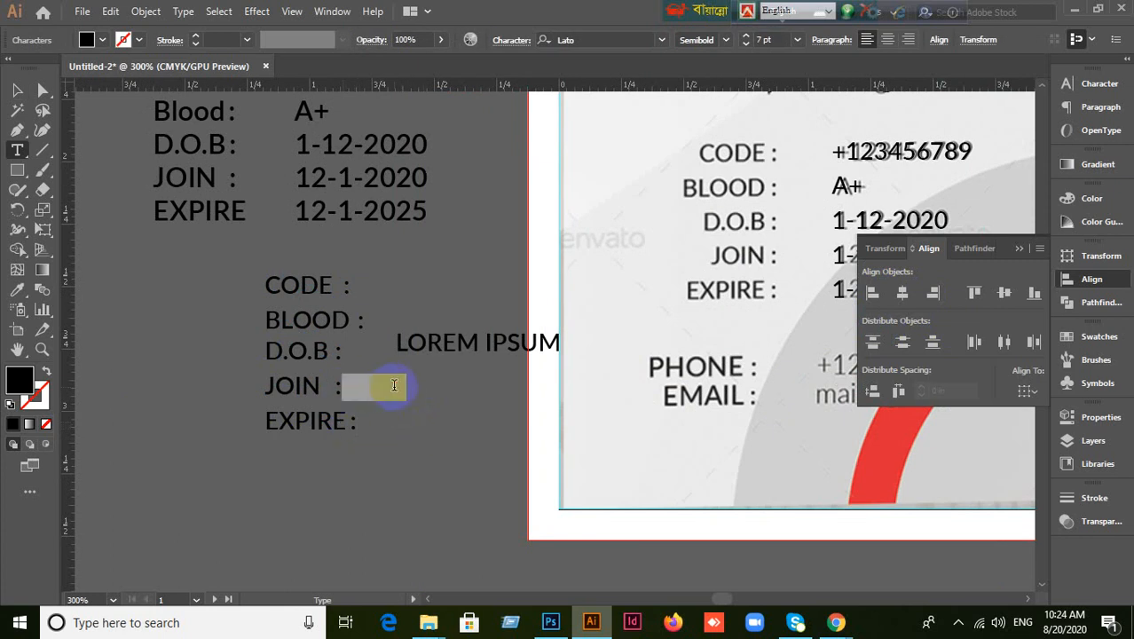
pyautogui.press('BackSpace')
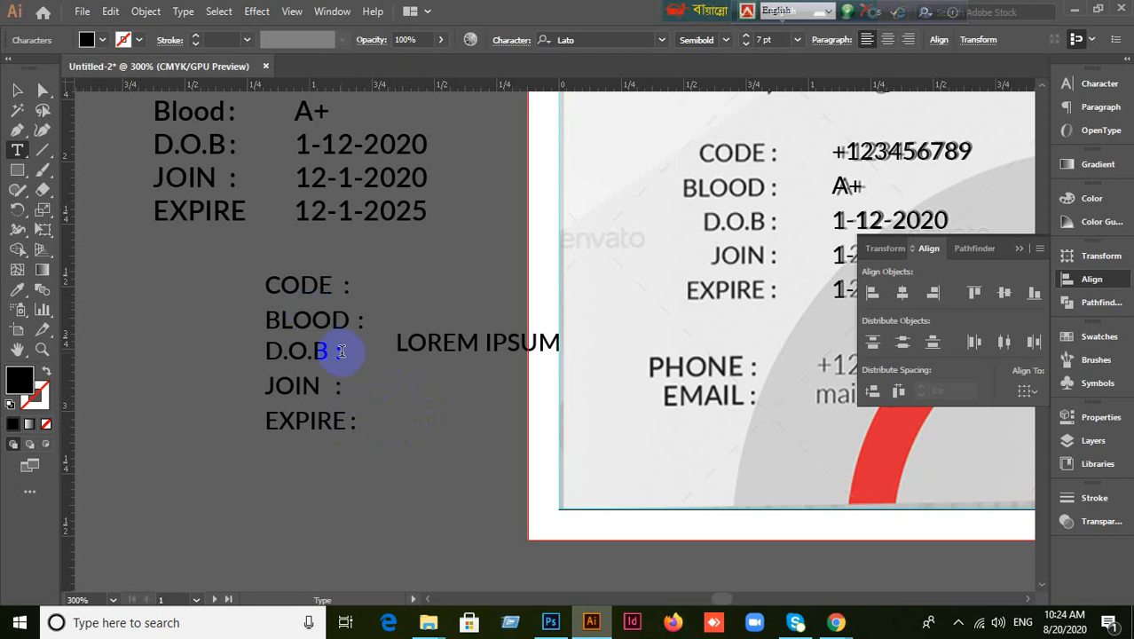
pyautogui.doubleClick(396, 352)
pyautogui.press('BackSpace')
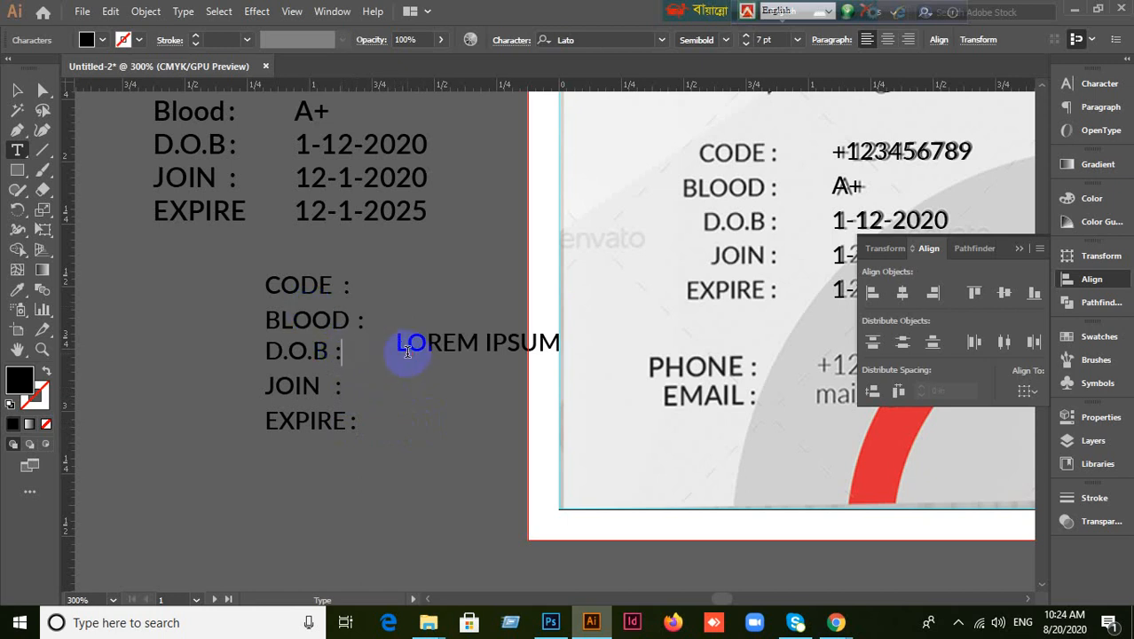
pyautogui.moveTo(367, 323); pyautogui.dragTo(441, 319)
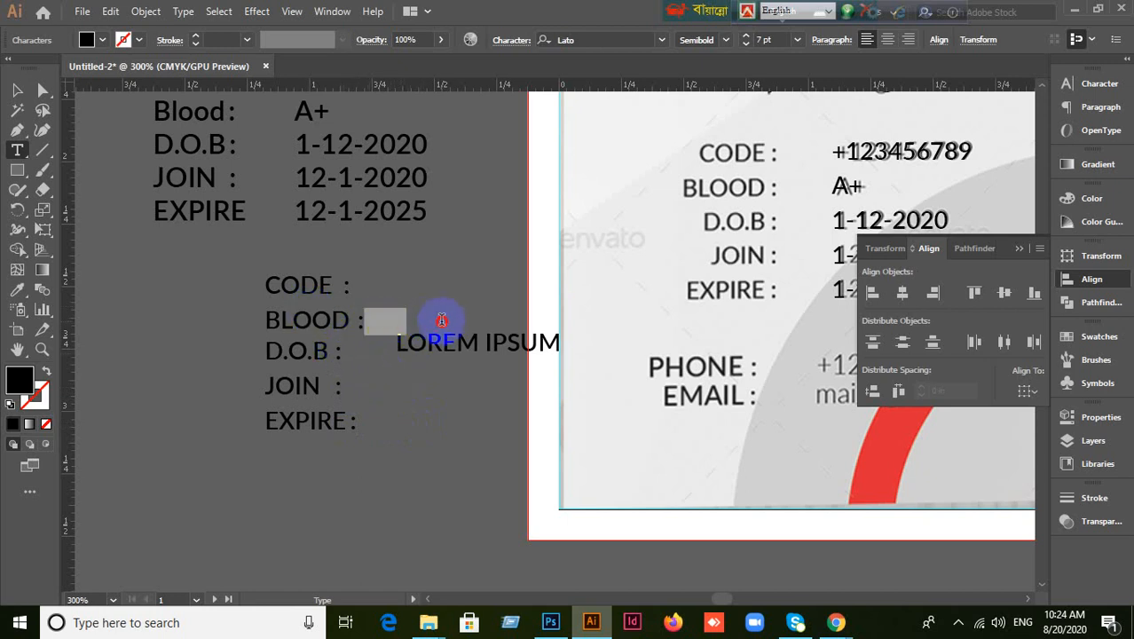
pyautogui.press('BackSpace')
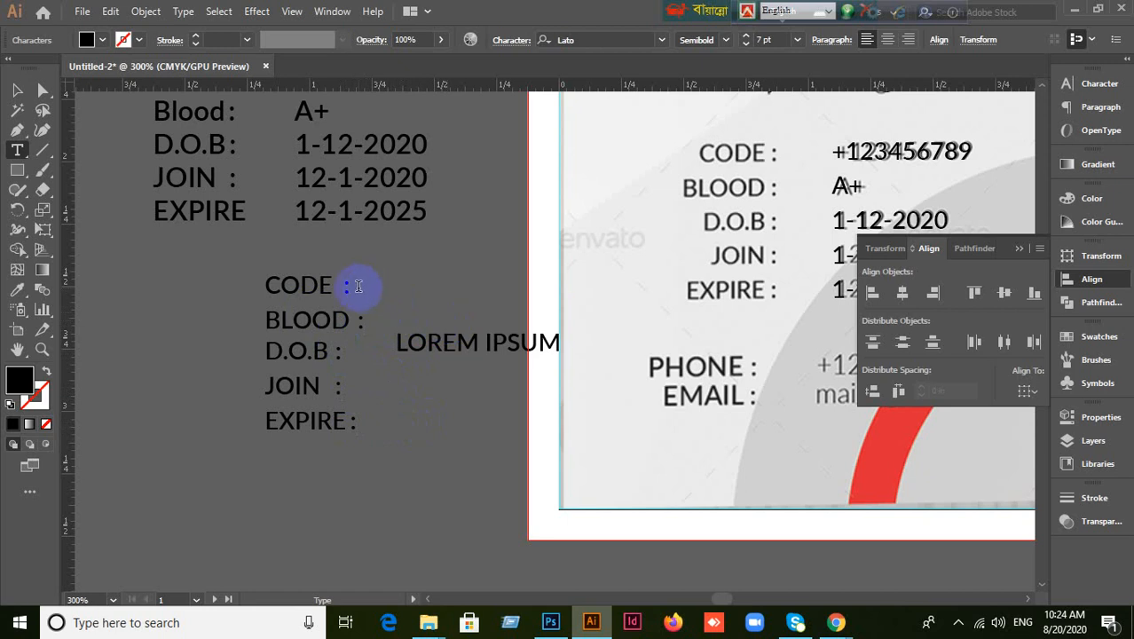
pyautogui.moveTo(352, 284); pyautogui.dragTo(396, 286)
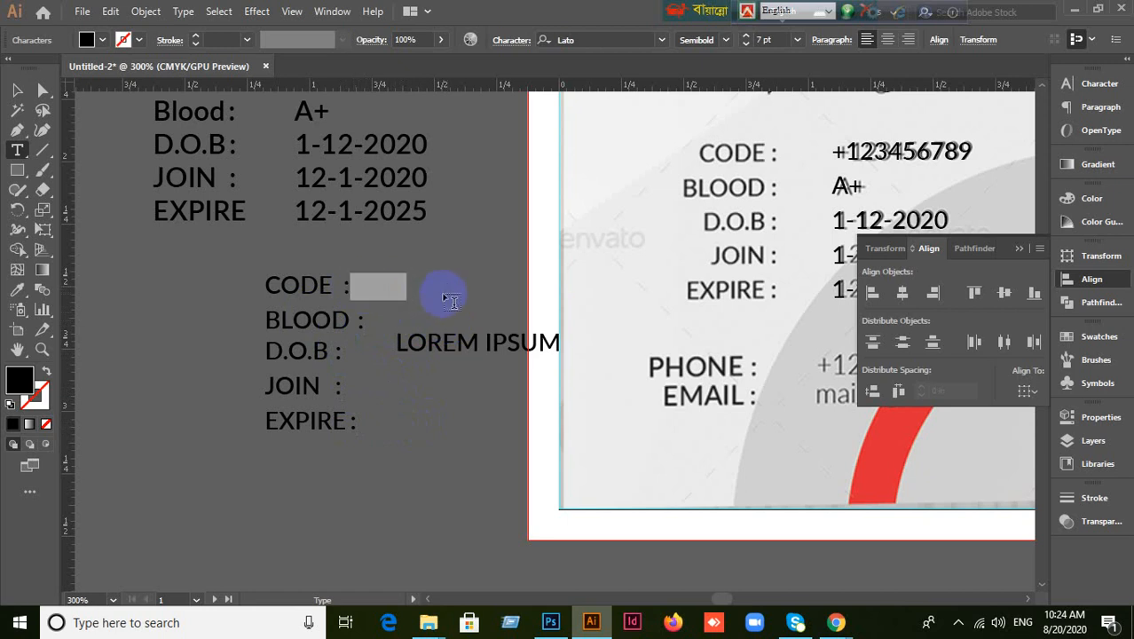
pyautogui.press('BackSpace')
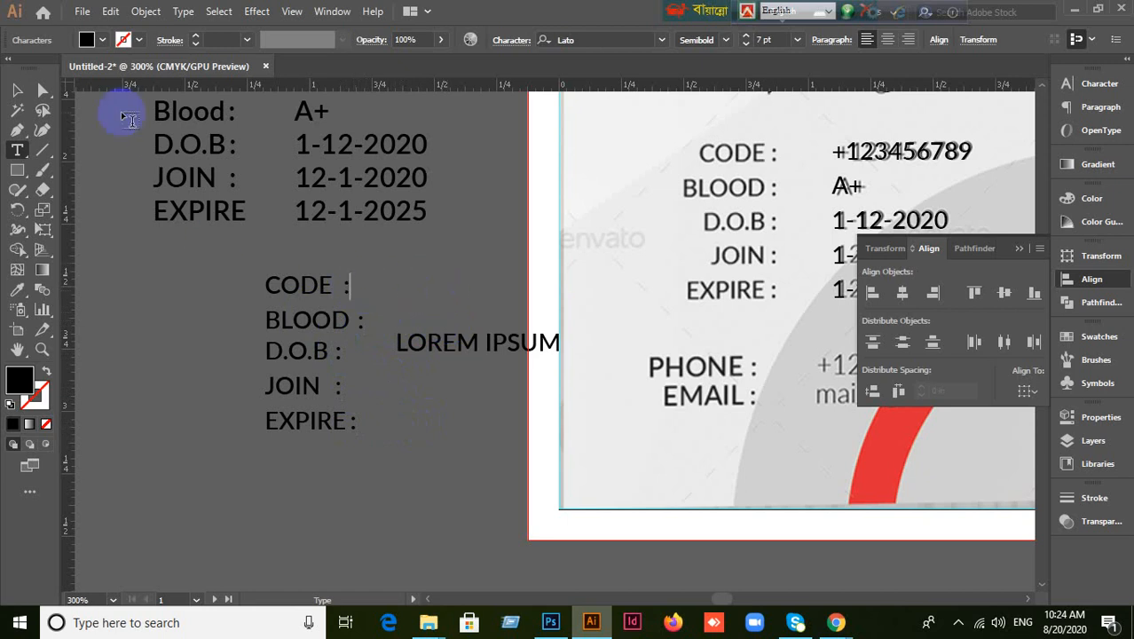
pyautogui.click(18, 91)
pyautogui.click(199, 240)
# Right-align the label lines, place them over the card's reference labels, and delete LOREM IPSUM.
pyautogui.click(327, 397)
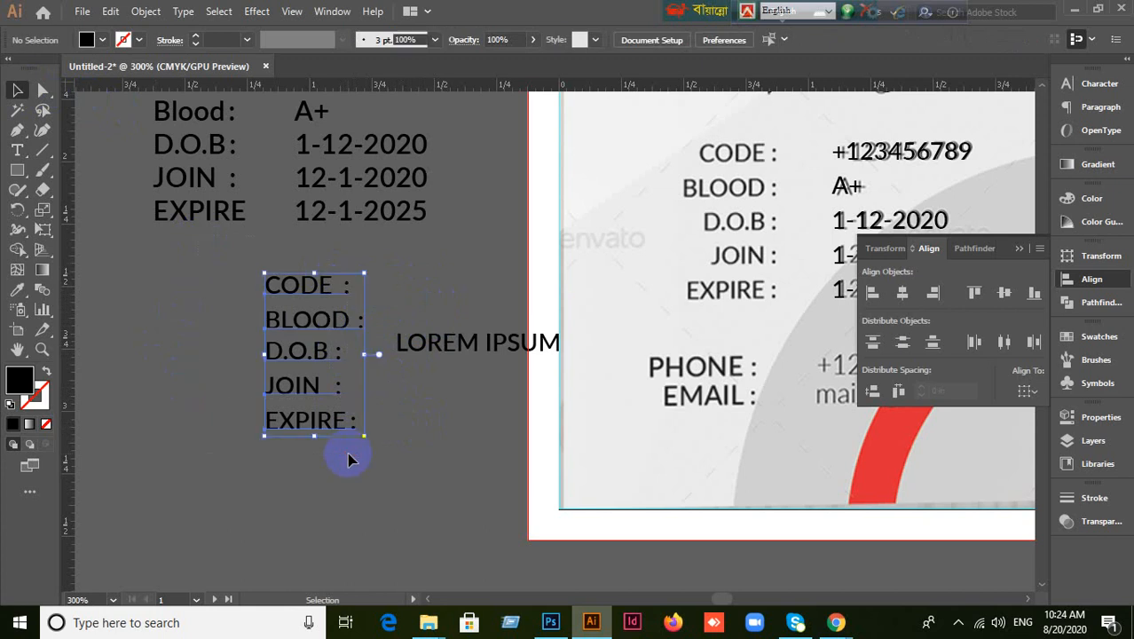
pyautogui.click(937, 295)
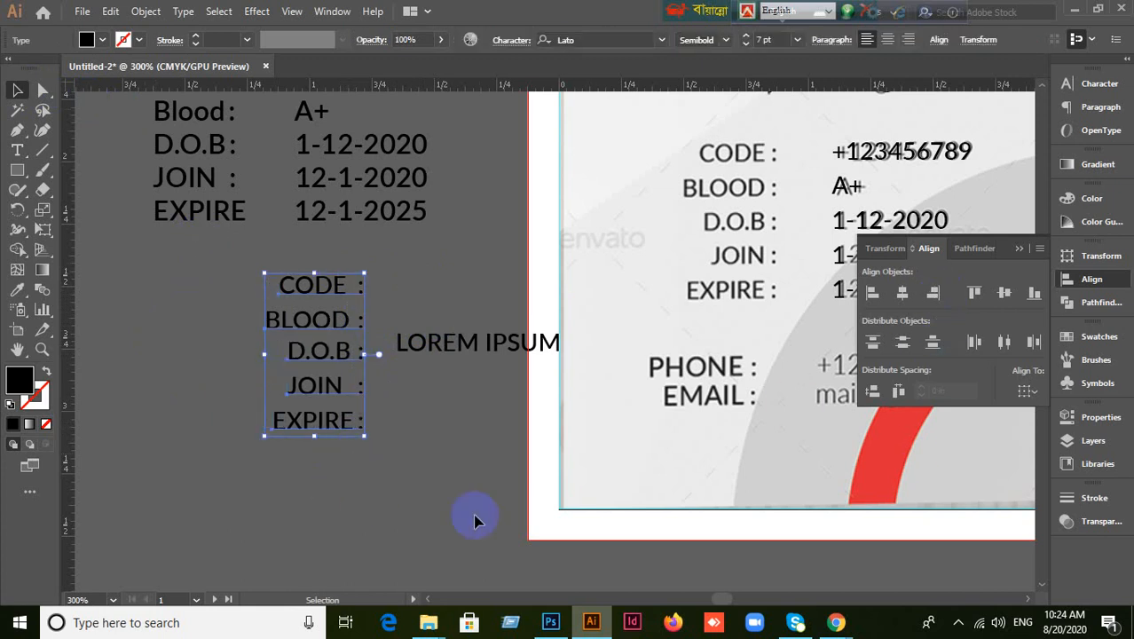
pyautogui.click(438, 486)
pyautogui.moveTo(276, 271); pyautogui.dragTo(737, 286)
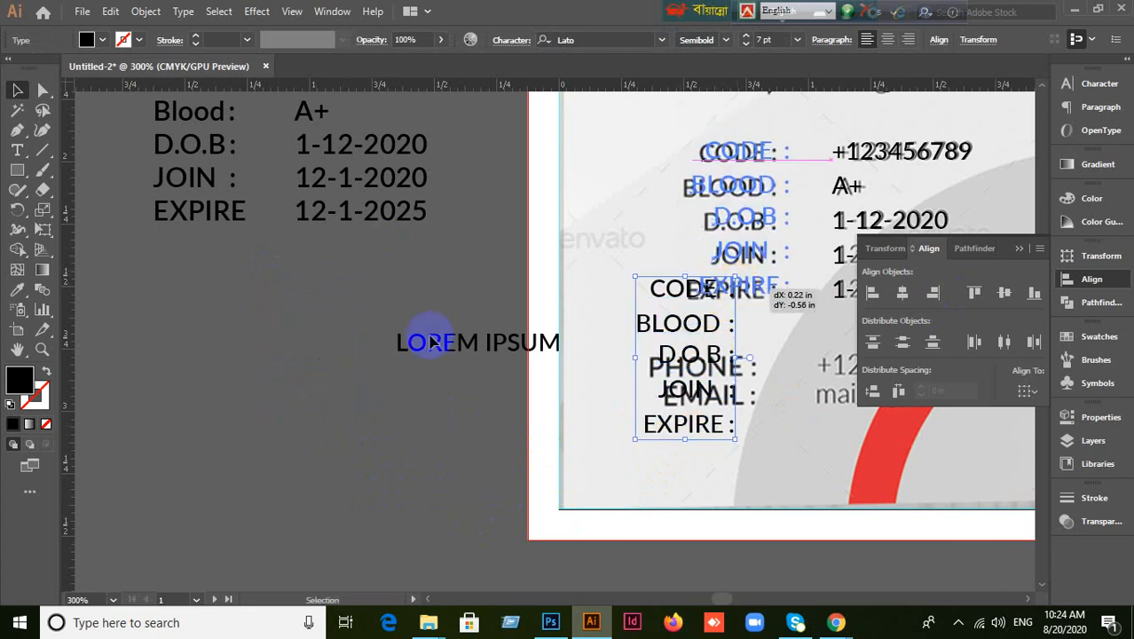
pyautogui.click(463, 387)
pyautogui.moveTo(464, 354); pyautogui.dragTo(307, 353)
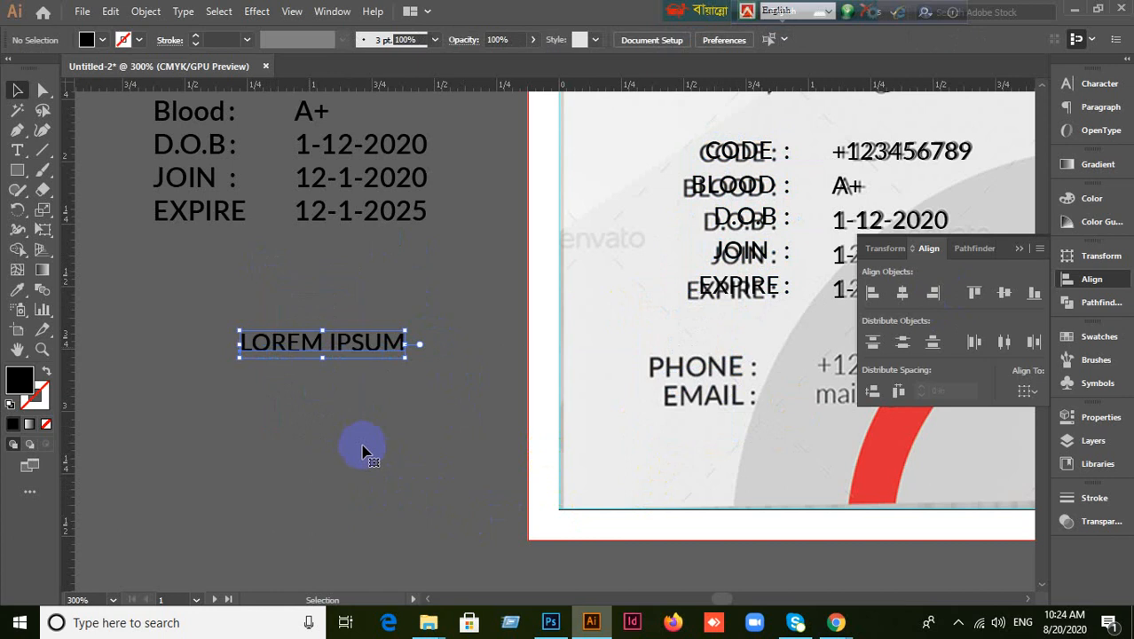
pyautogui.press('Delete')
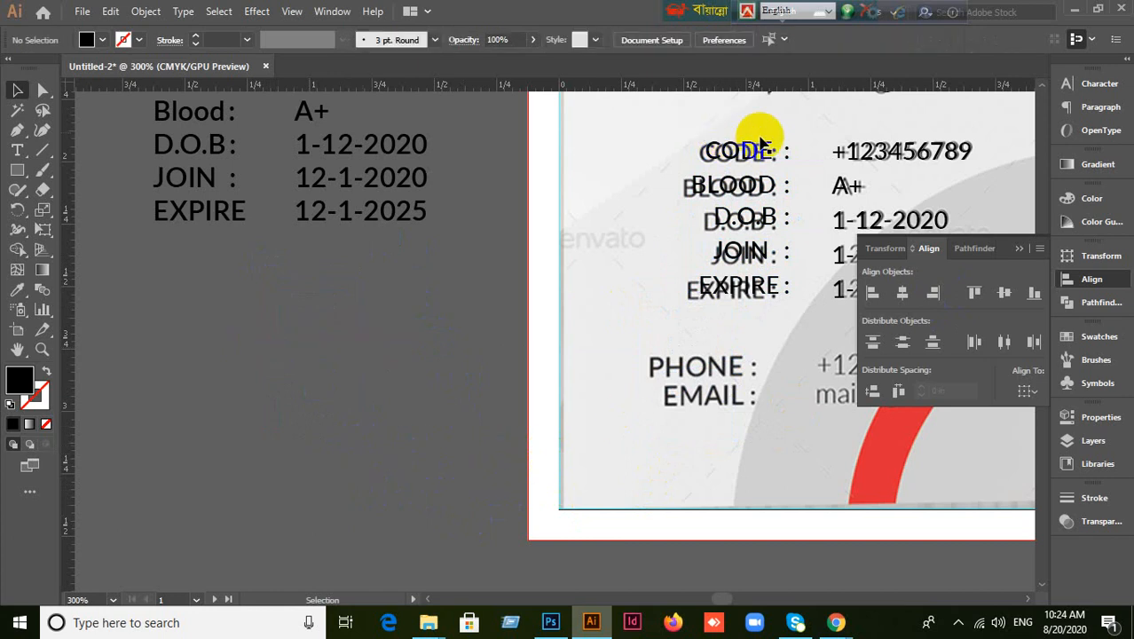
# Vertically centre the CODE : label with its +123456789 value on the card.
pyautogui.moveTo(777, 343); pyautogui.dragTo(658, 380)
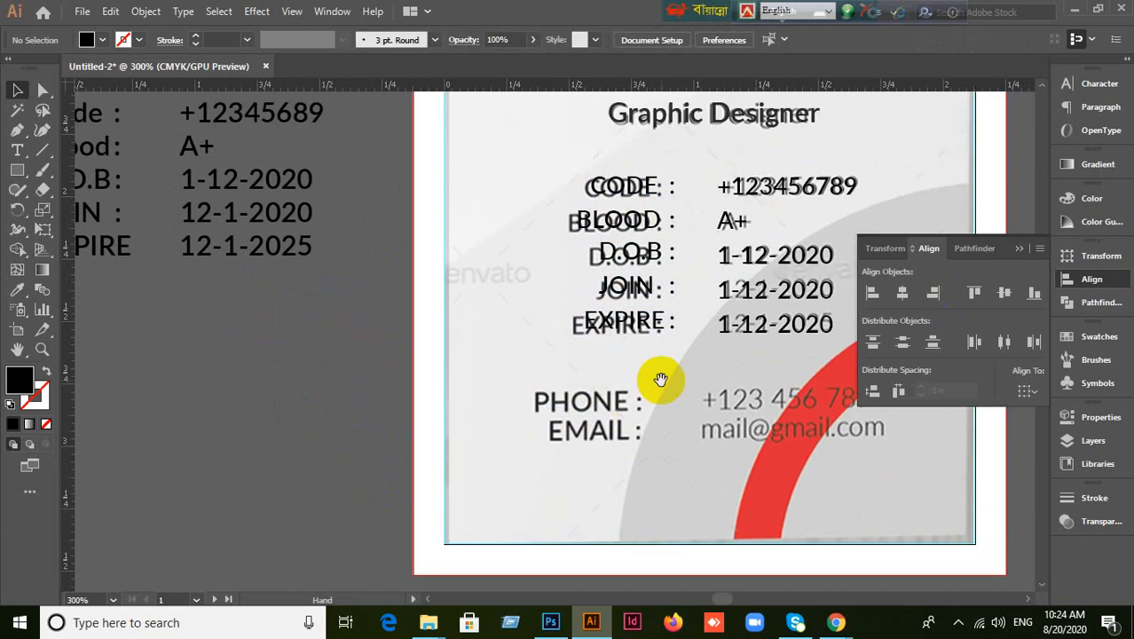
pyautogui.click(627, 186)
pyautogui.keyDown('shift'); pyautogui.click(786, 184); pyautogui.keyUp('shift')
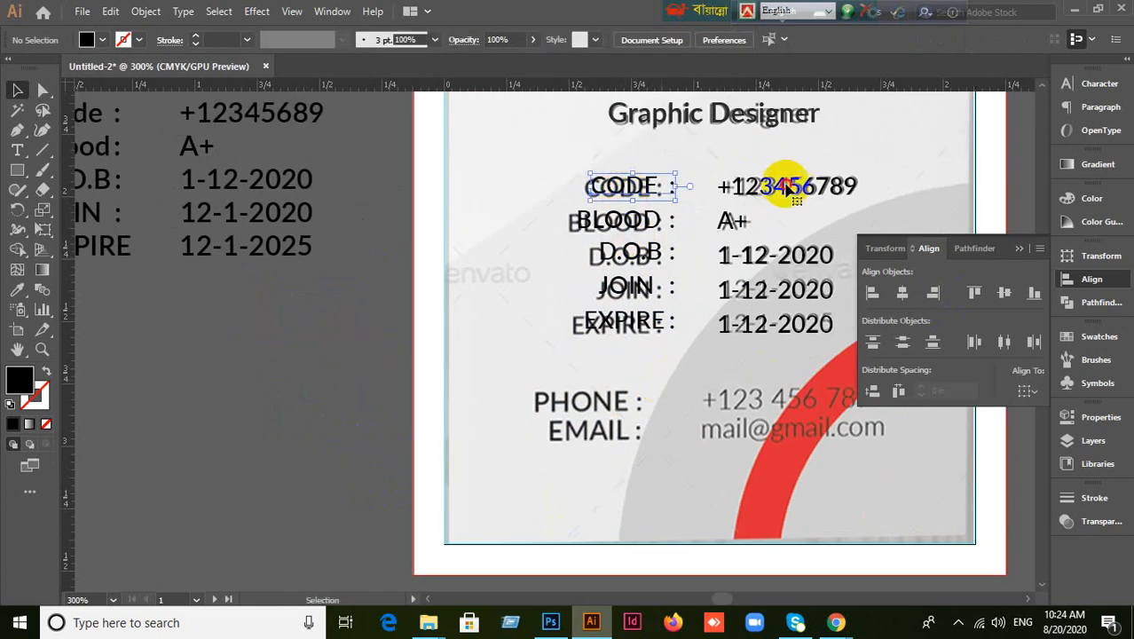
pyautogui.click(382, 257)
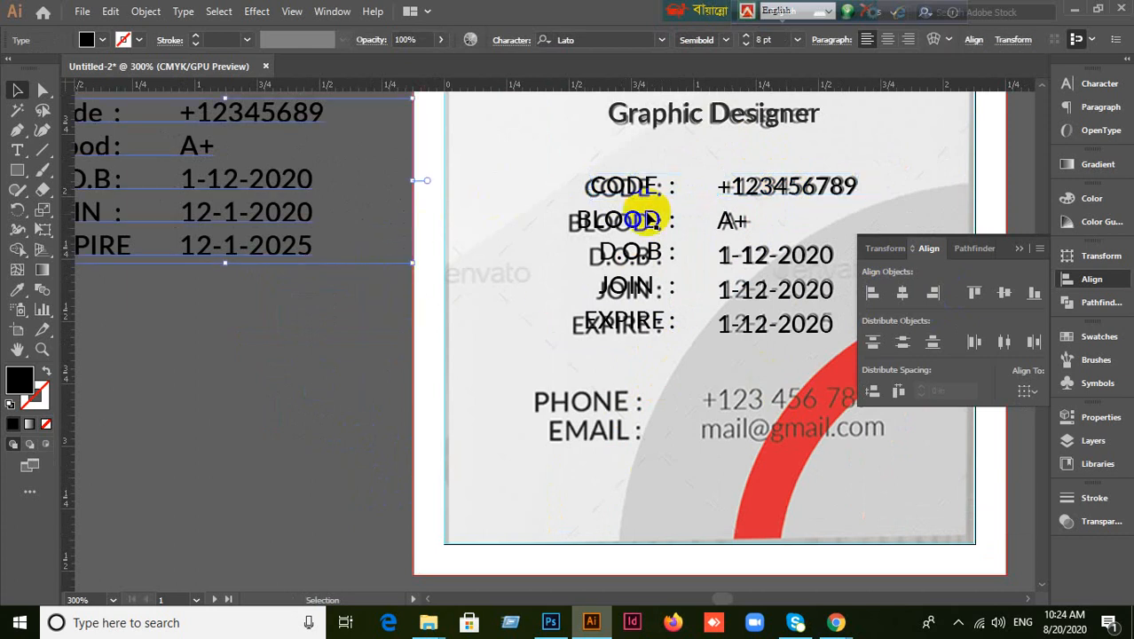
pyautogui.click(621, 186)
pyautogui.keyDown('shift'); pyautogui.click(797, 197); pyautogui.keyUp('shift')
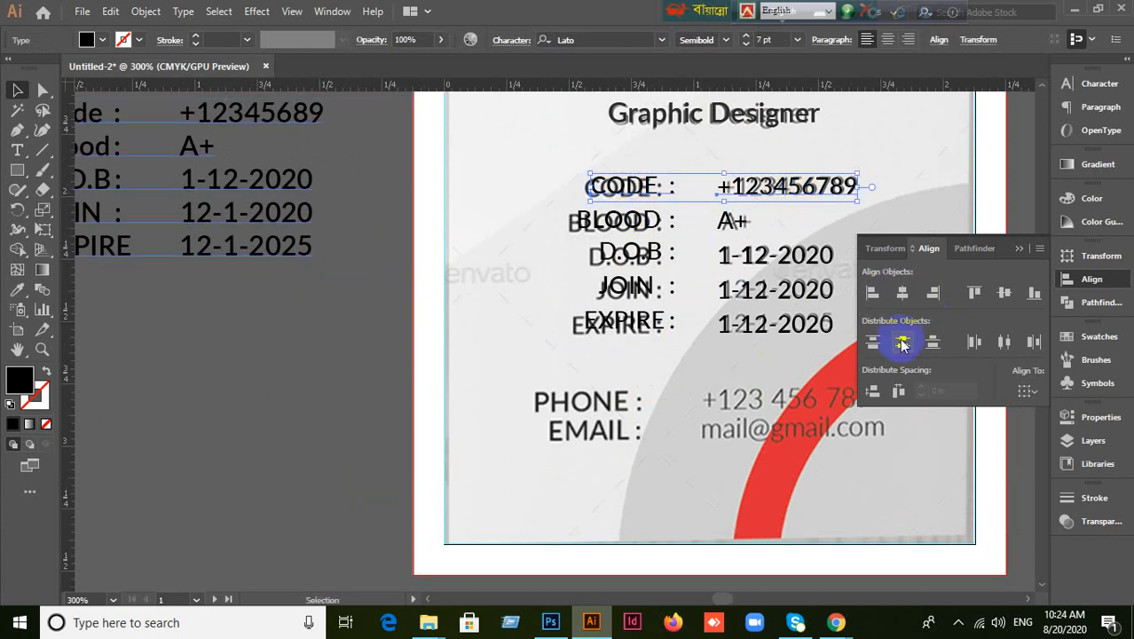
pyautogui.click(1004, 294)
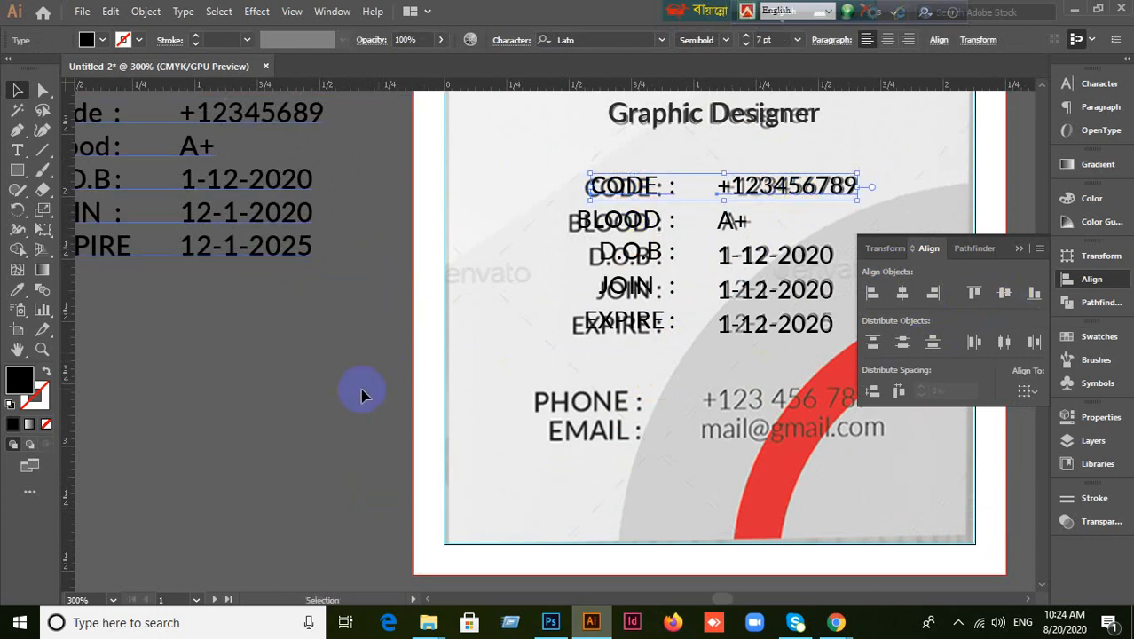
pyautogui.click(652, 194)
pyautogui.click(653, 196)
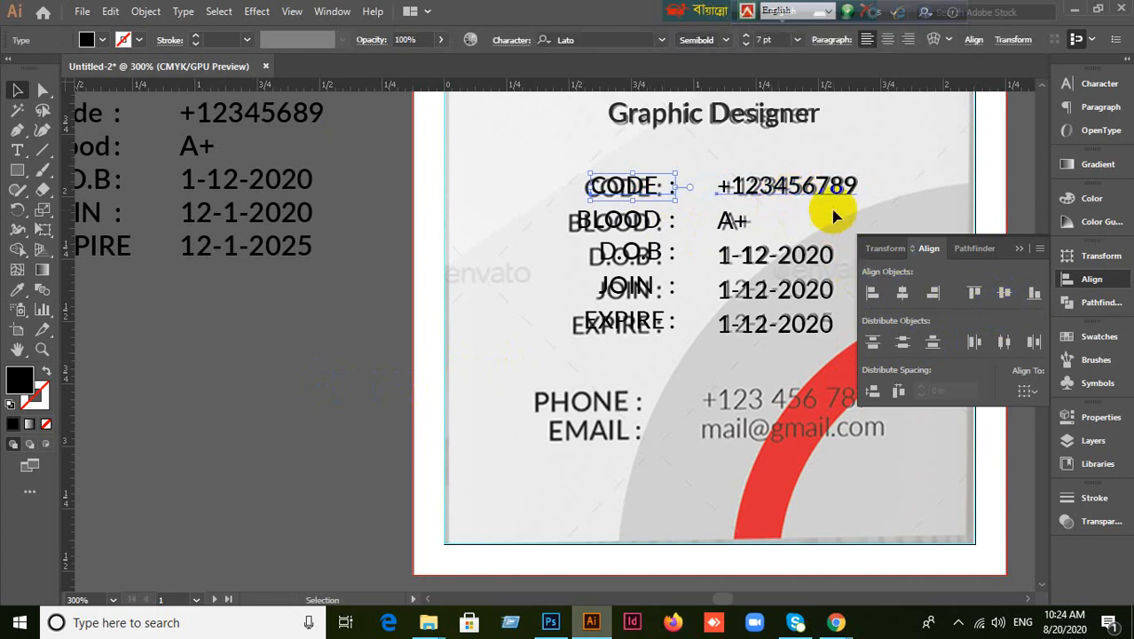
pyautogui.click(609, 236)
# Move the whole CODE–EXPIRE info block off the card to the lower-left pasteboard.
pyautogui.click(818, 326)
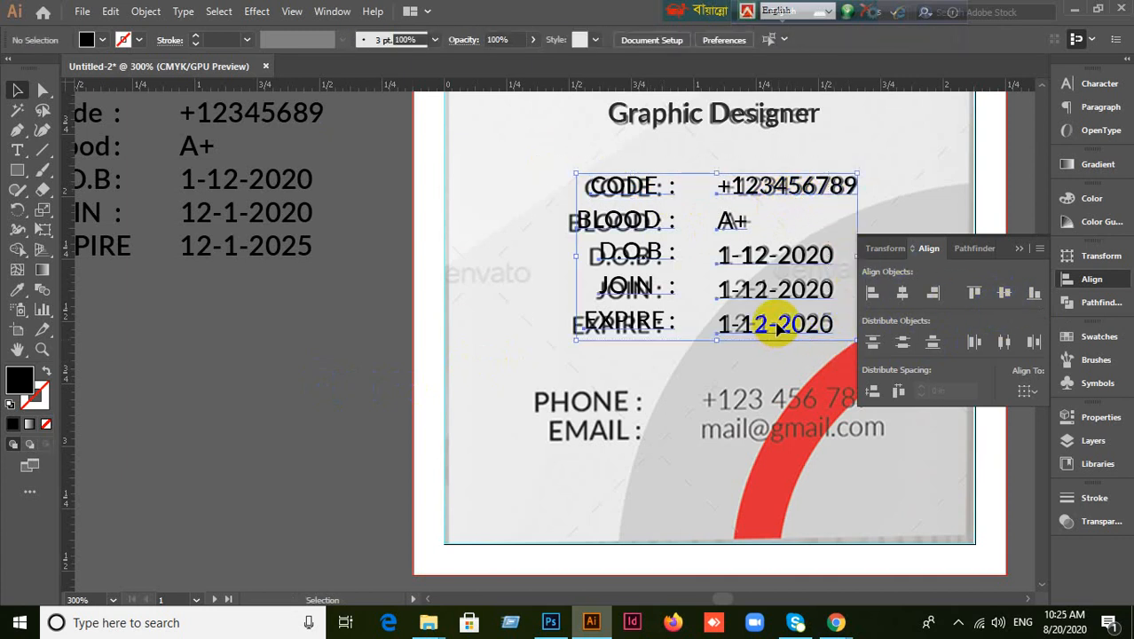
pyautogui.moveTo(640, 337); pyautogui.dragTo(306, 451)
pyautogui.click(296, 516)
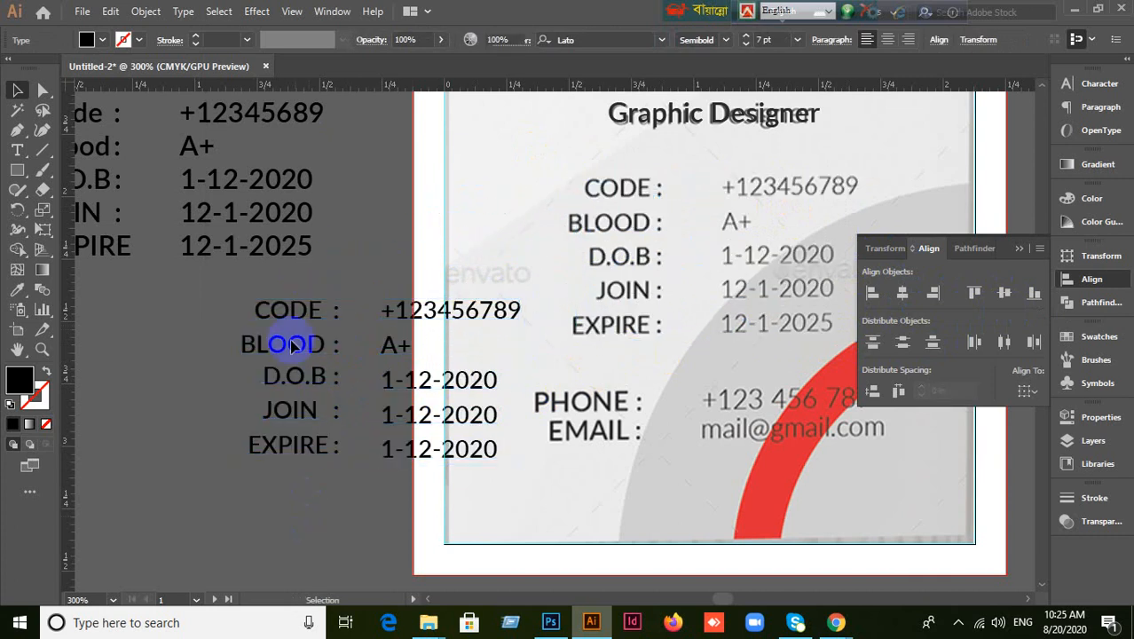
pyautogui.click(293, 321)
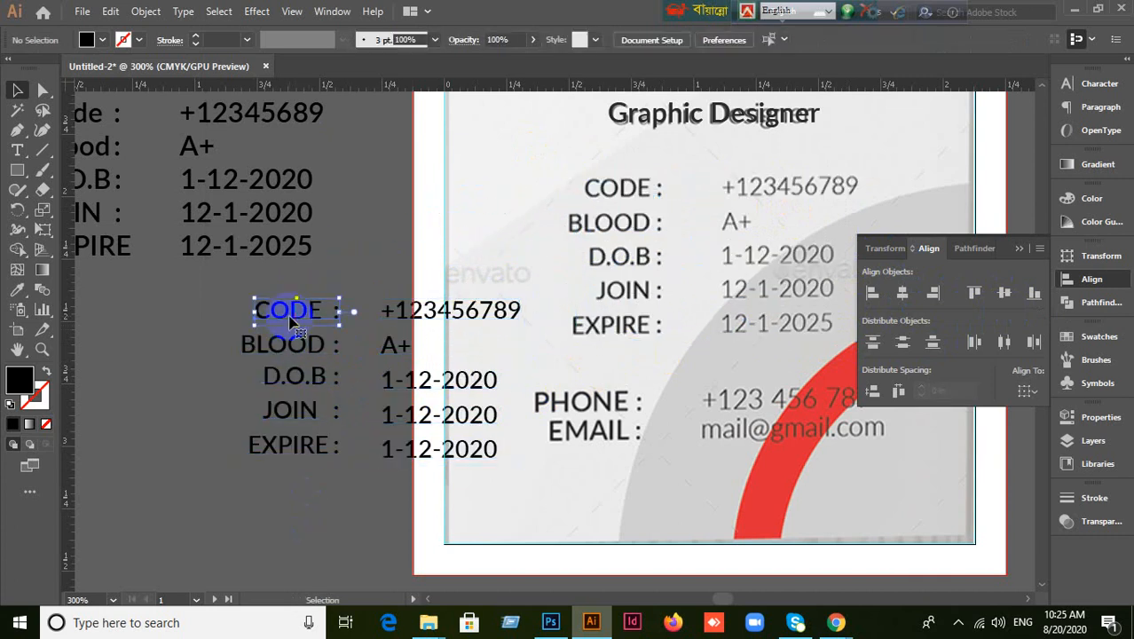
pyautogui.keyDown('shift'); pyautogui.click(435, 319); pyautogui.keyUp('shift')
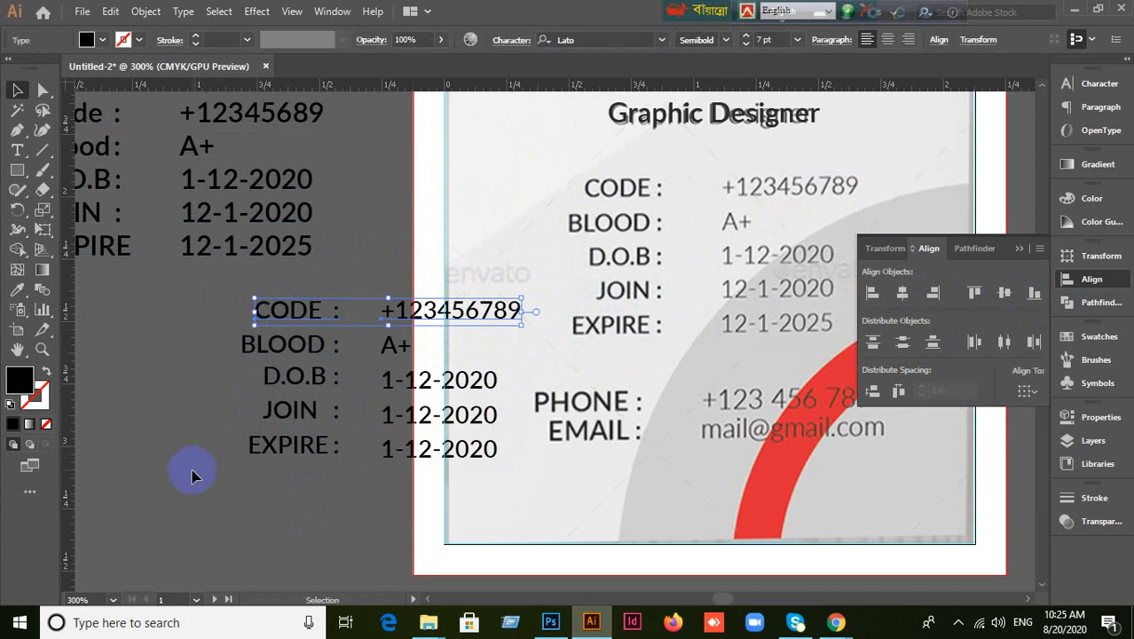
pyautogui.click(224, 432)
# Vertically centre the BLOOD : label with its A+ value.
pyautogui.click(291, 346)
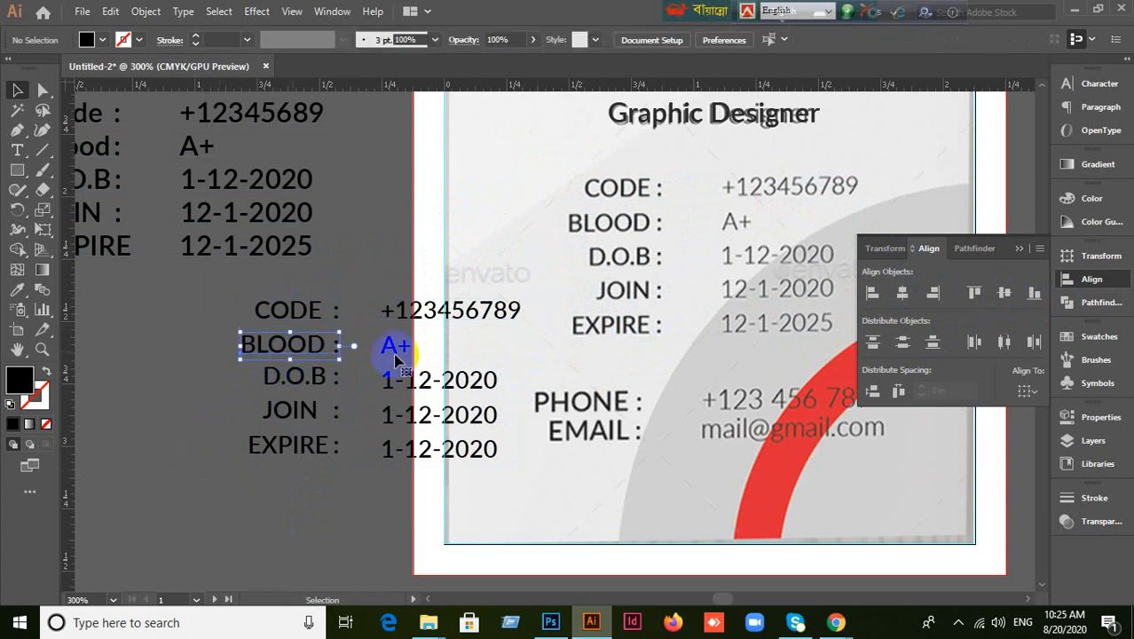
pyautogui.keyDown('shift'); pyautogui.click(395, 347); pyautogui.keyUp('shift')
pyautogui.click(1033, 295)
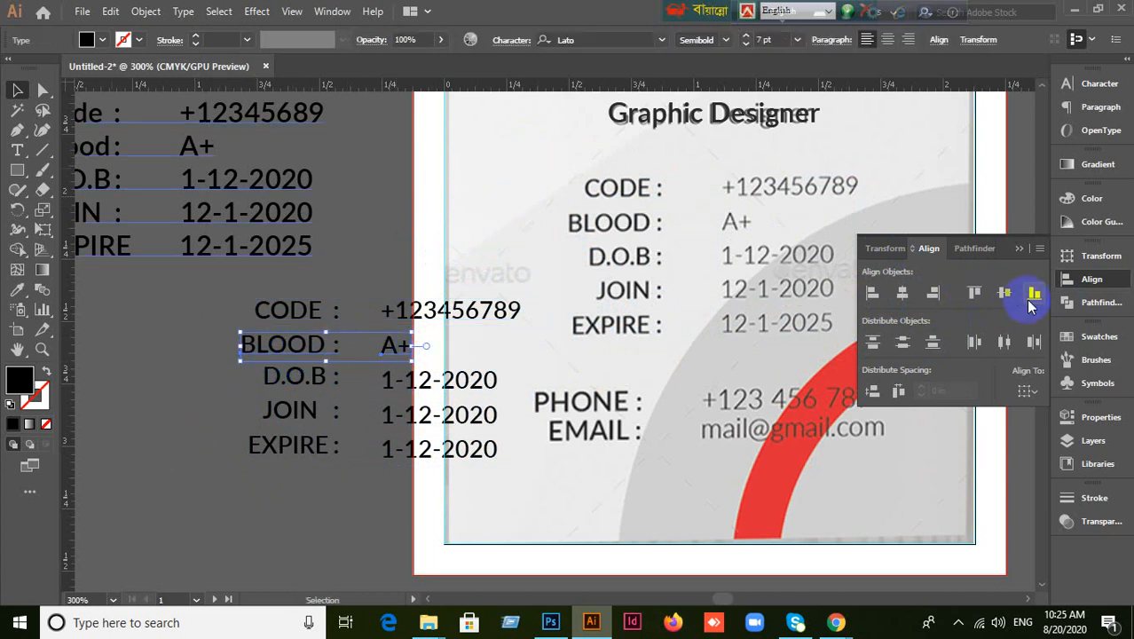
pyautogui.click(1009, 293)
pyautogui.click(263, 502)
# Vertically centre the D.O.B, JOIN and EXPIRE labels with their date values.
pyautogui.click(292, 377)
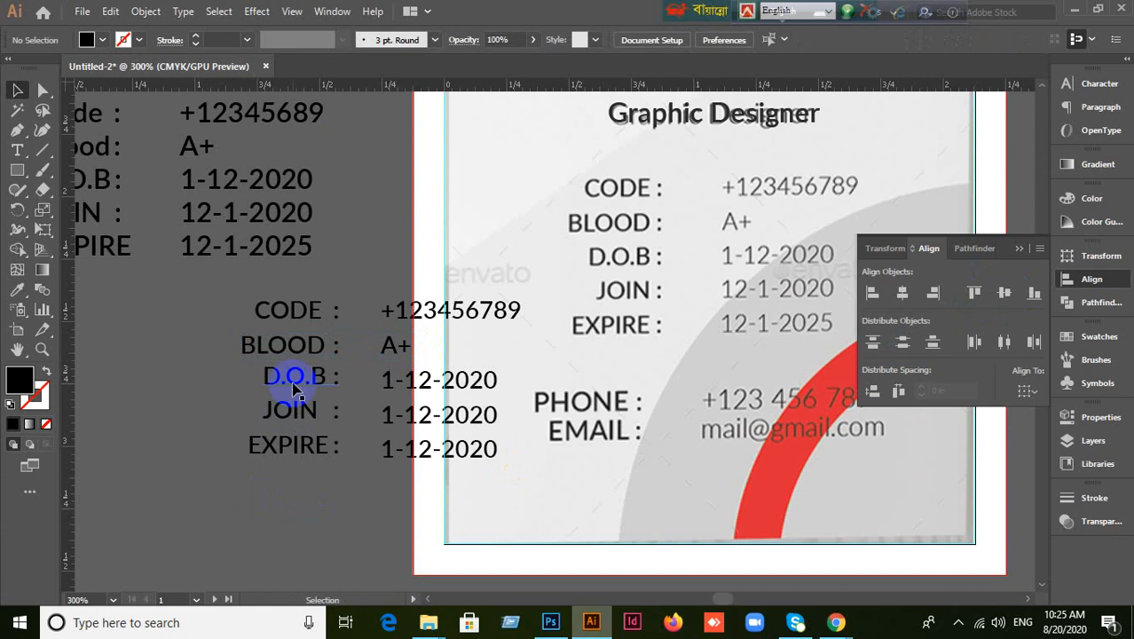
pyautogui.keyDown('shift'); pyautogui.click(457, 390); pyautogui.keyUp('shift')
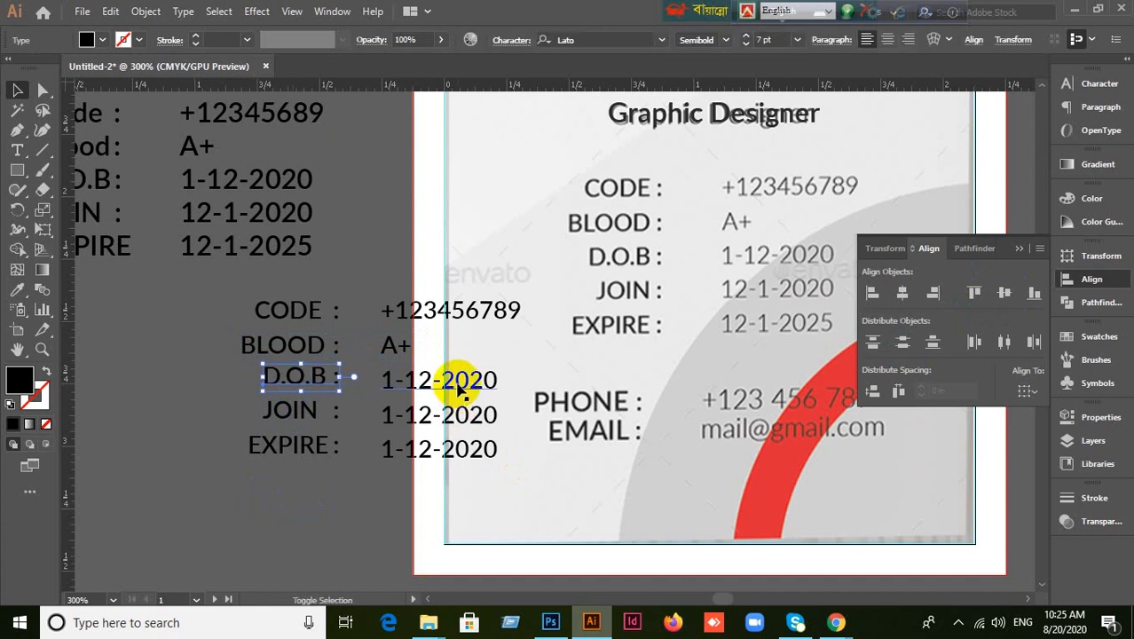
pyautogui.click(1011, 295)
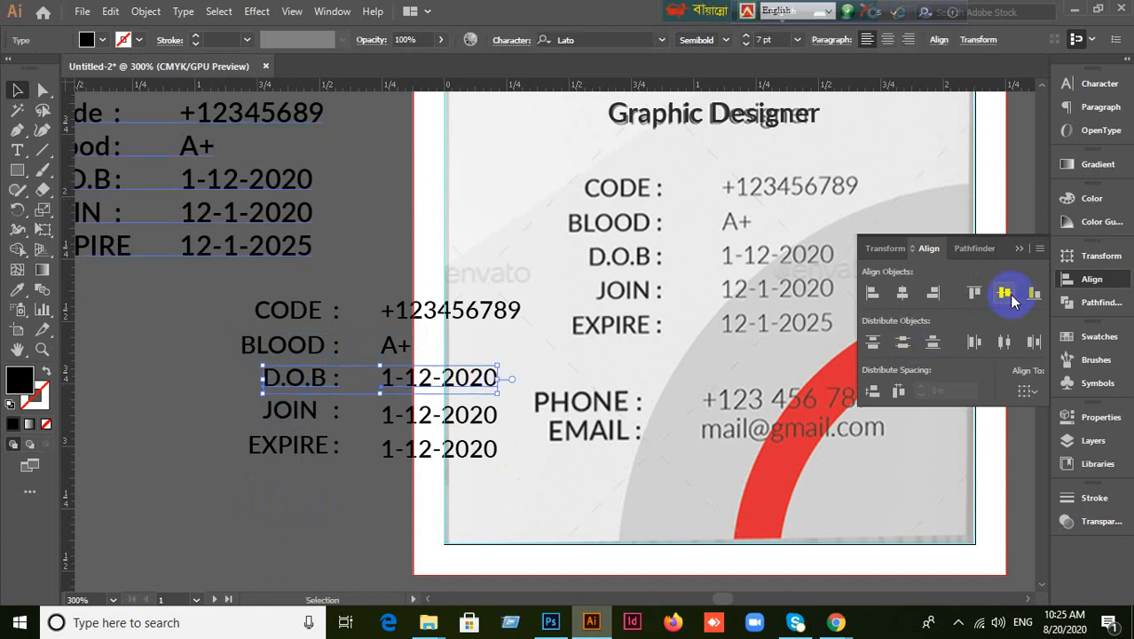
pyautogui.click(323, 559)
pyautogui.click(301, 417)
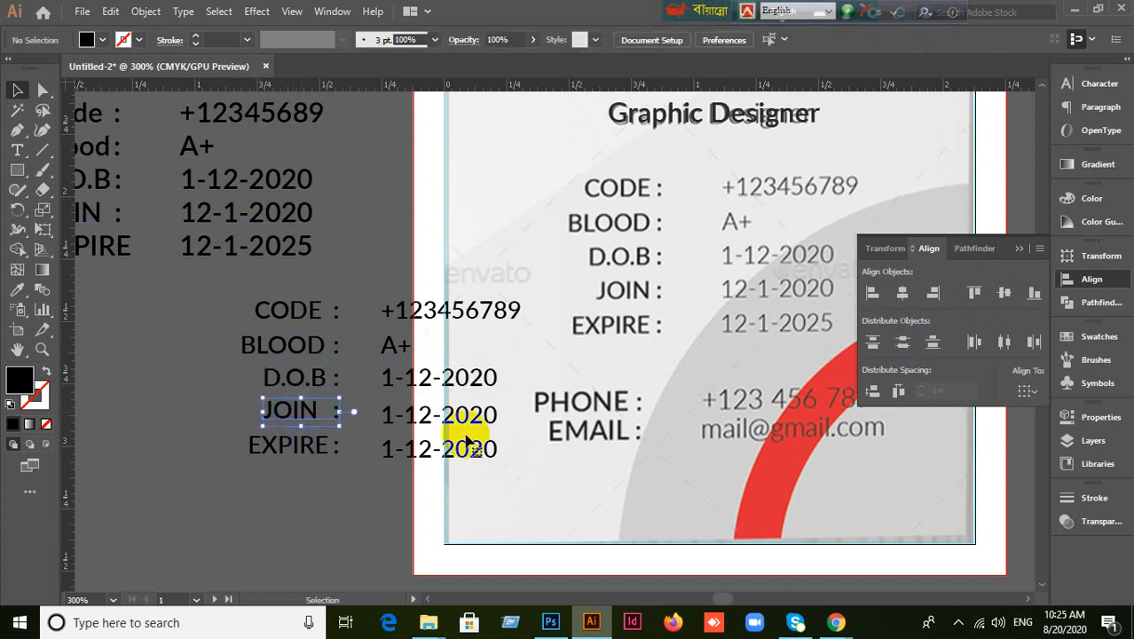
pyautogui.keyDown('shift'); pyautogui.click(471, 418); pyautogui.keyUp('shift')
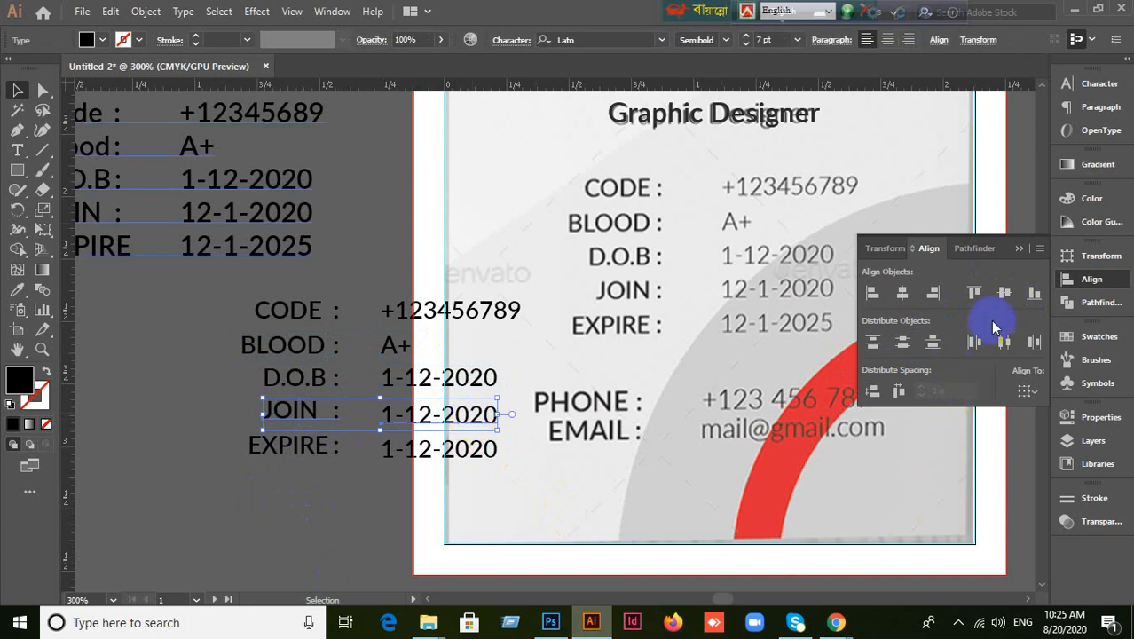
pyautogui.click(1004, 294)
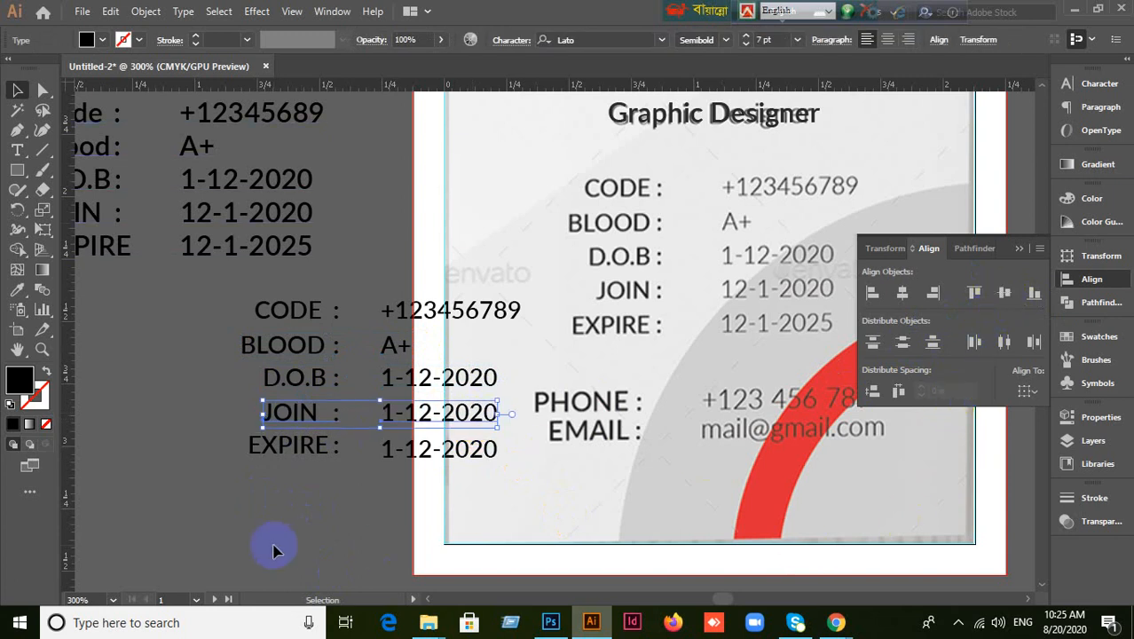
pyautogui.click(293, 448)
pyautogui.keyDown('shift'); pyautogui.click(432, 455); pyautogui.keyUp('shift')
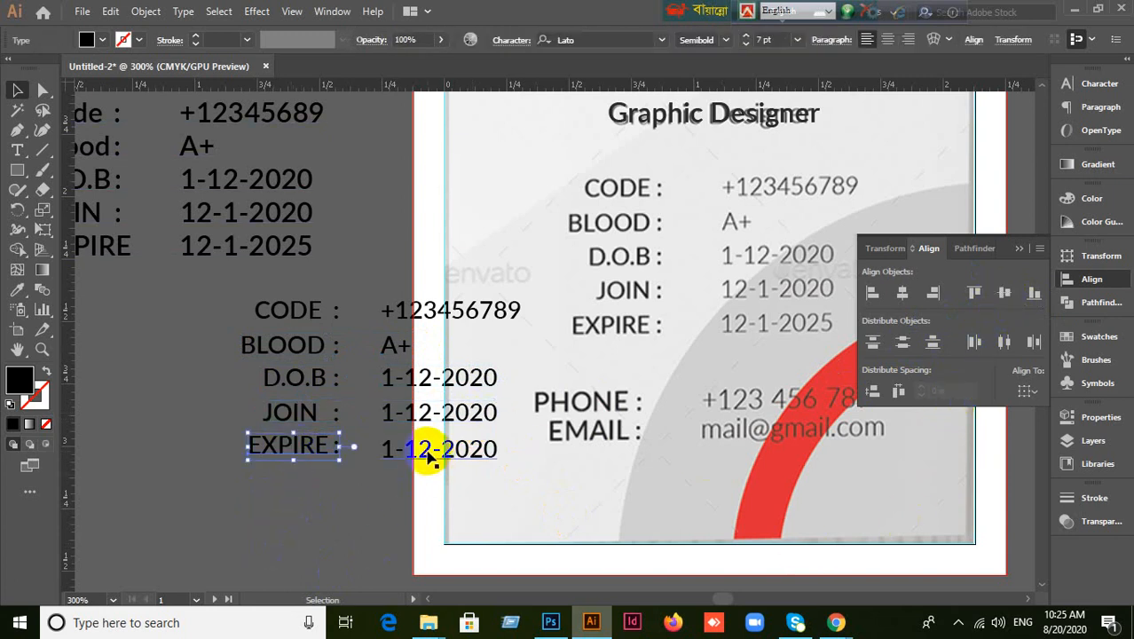
pyautogui.click(1003, 294)
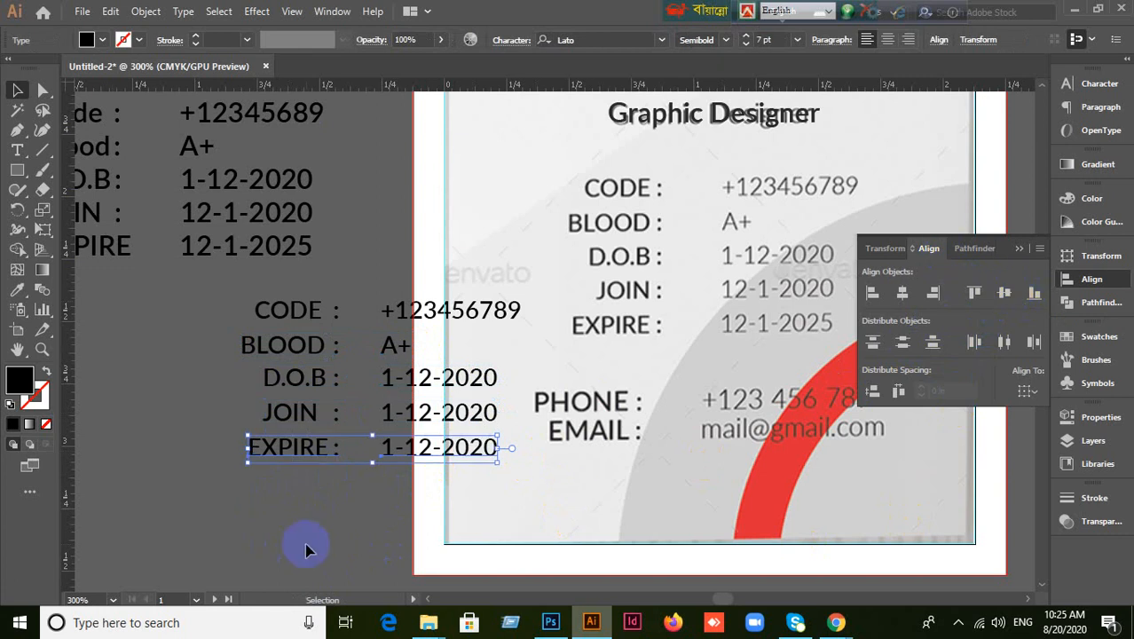
pyautogui.click(323, 513)
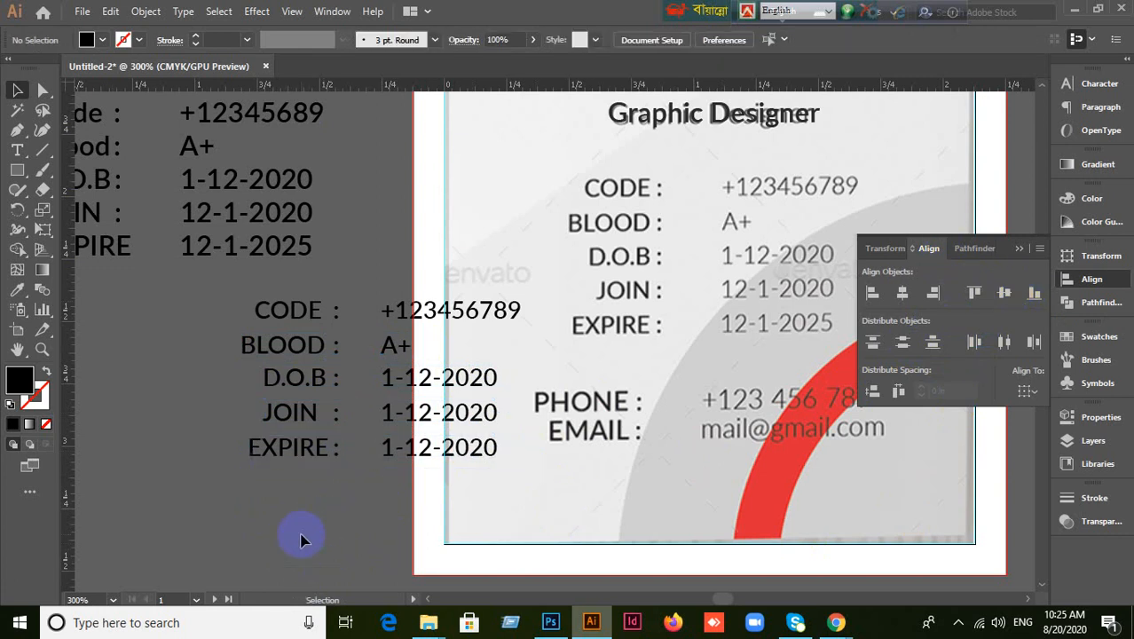
# Recolour the CODE–EXPIRE text rows over the card to dark grey 3a3a3a.
pyautogui.moveTo(177, 295); pyautogui.dragTo(803, 330)
pyautogui.click(279, 504)
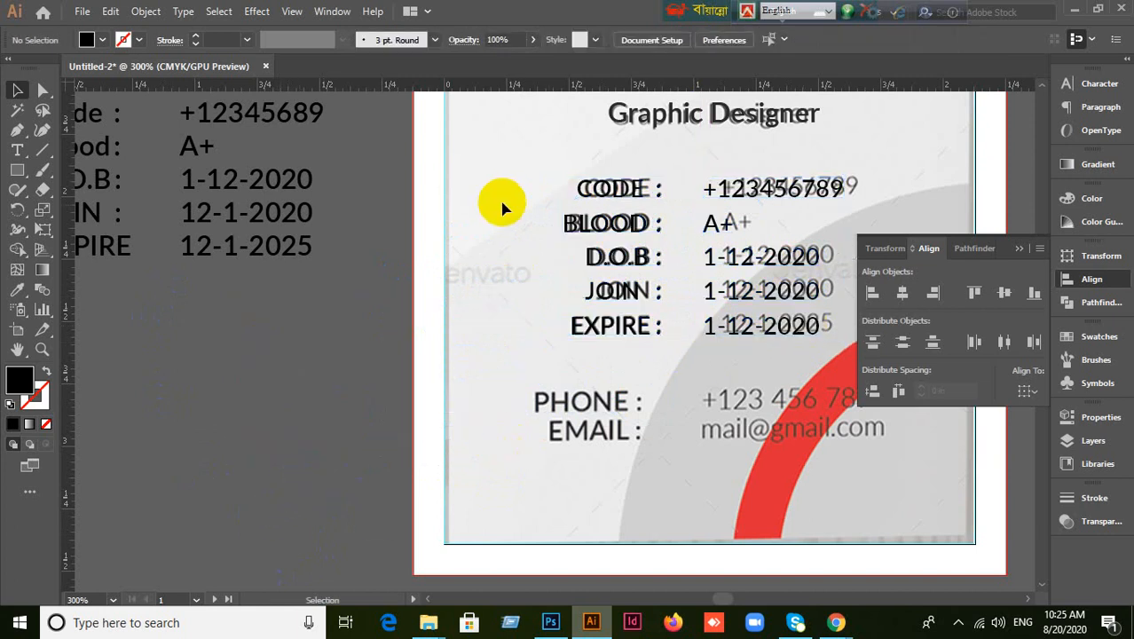
pyautogui.moveTo(522, 170); pyautogui.dragTo(854, 356)
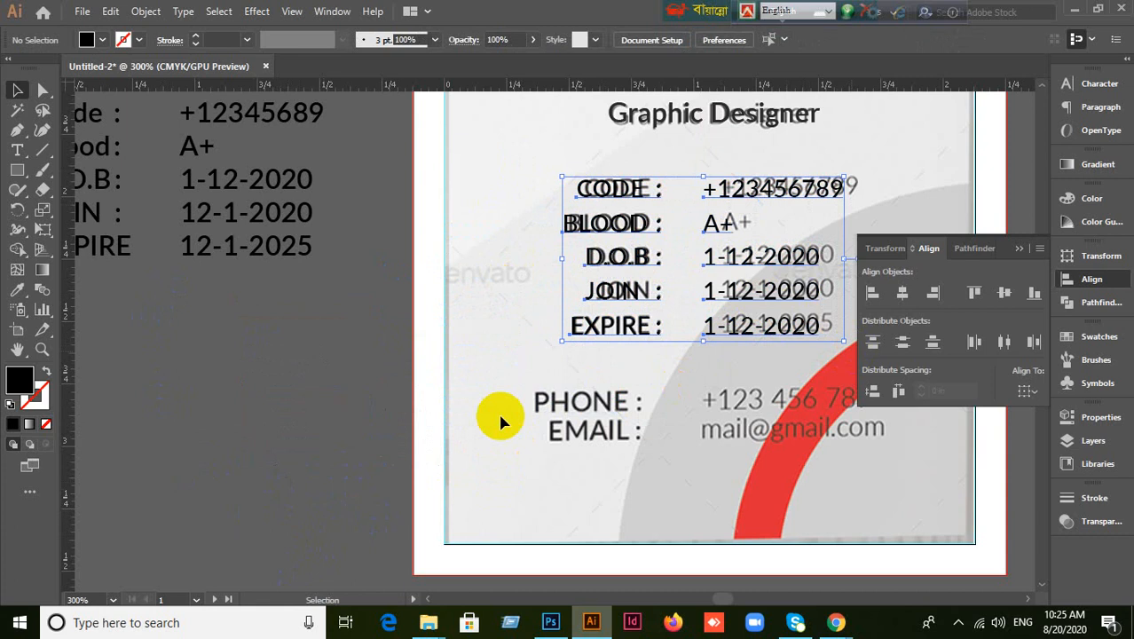
pyautogui.doubleClick(27, 390)
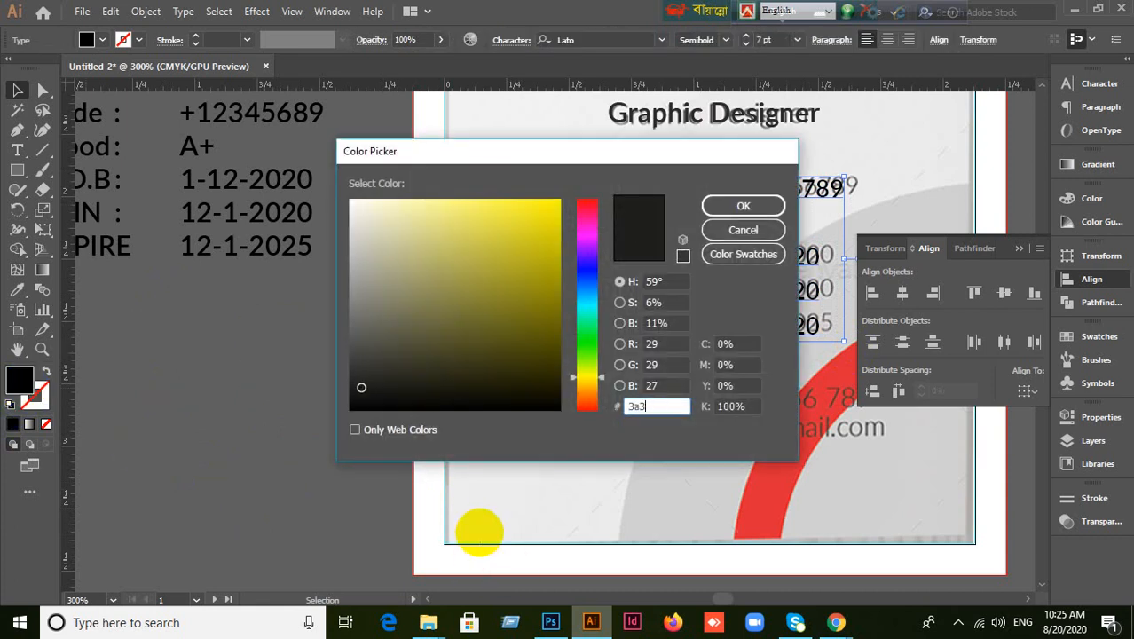
pyautogui.click(752, 213)
pyautogui.click(392, 428)
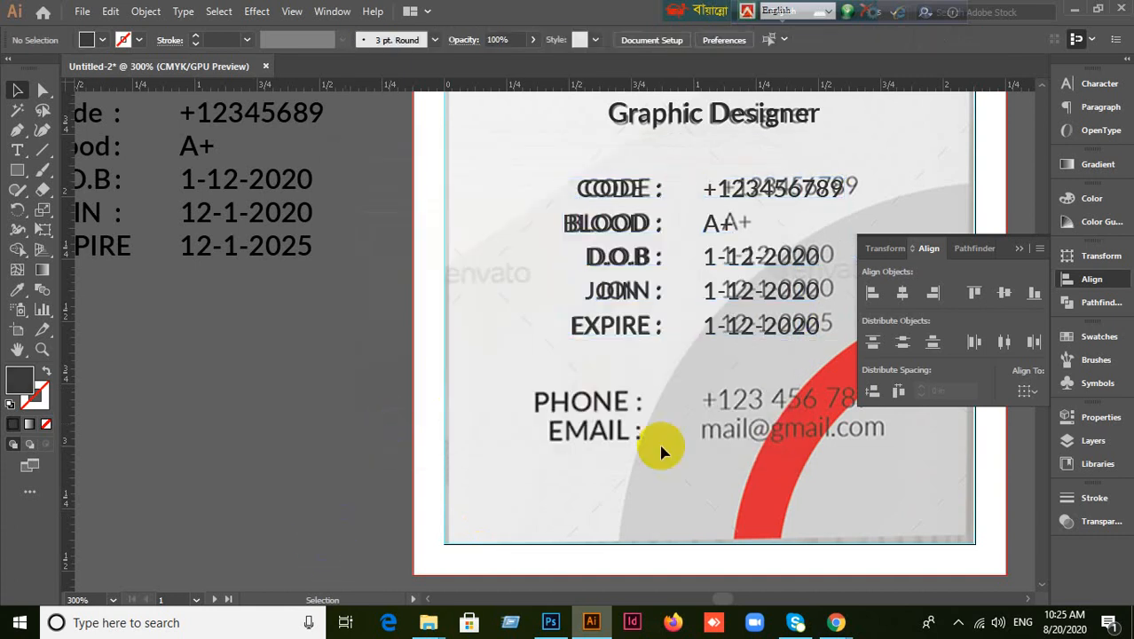
pyautogui.scroll(-1, 719, 453)
pyautogui.moveTo(852, 466); pyautogui.dragTo(713, 433)
pyautogui.scroll(1, 604, 425)
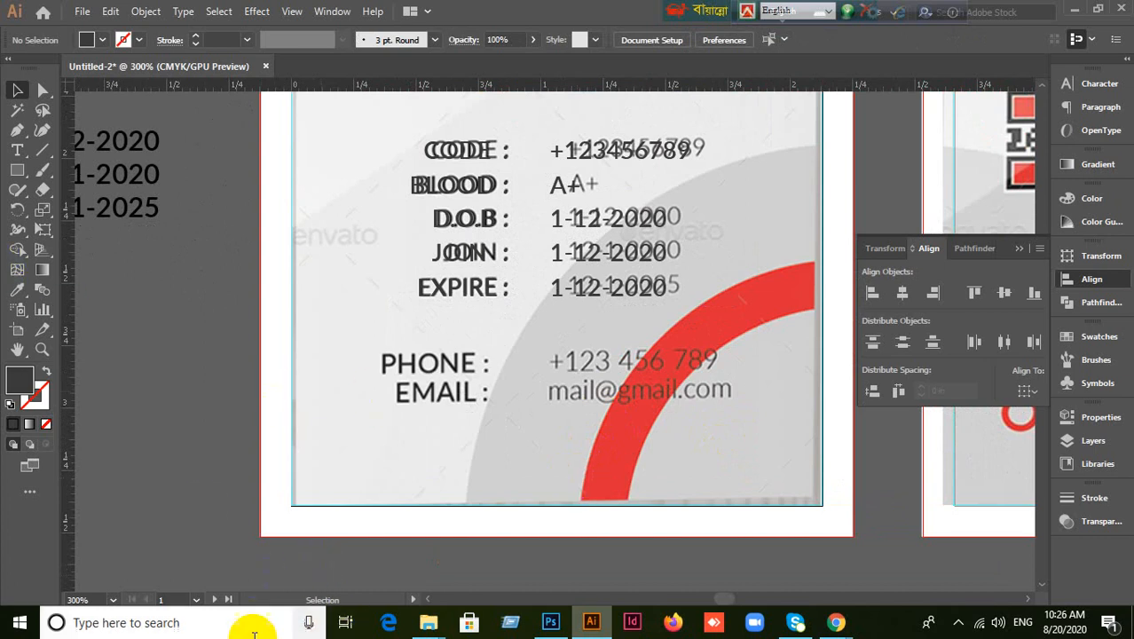
# Create a centre-aligned text object reading PHONE near the reference PHONE row.
pyautogui.click(17, 150)
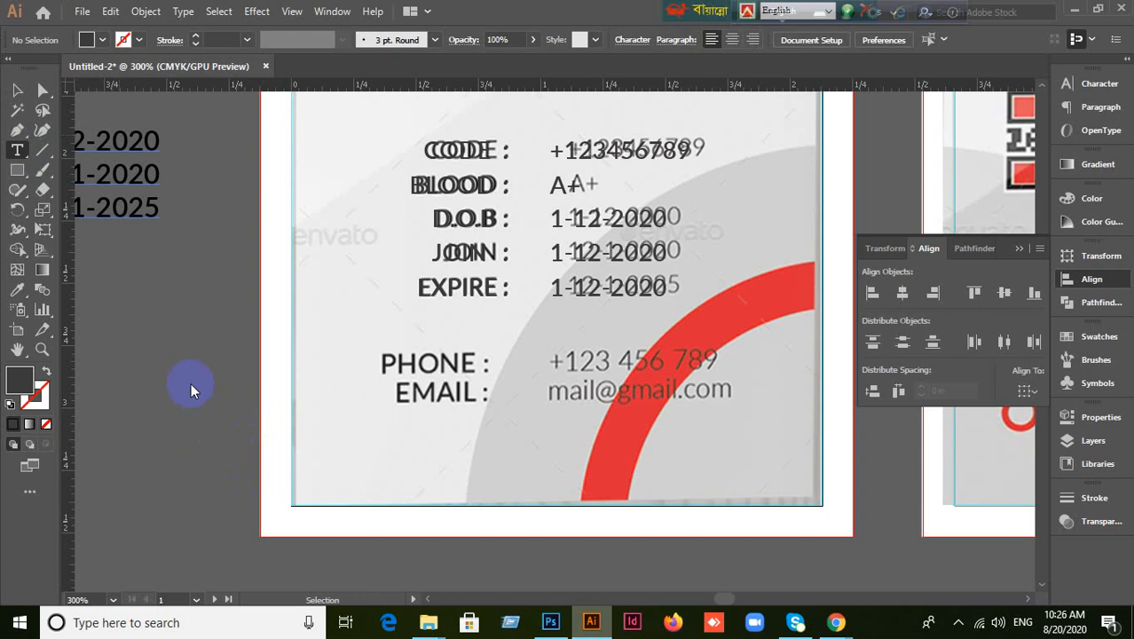
pyautogui.click(504, 363)
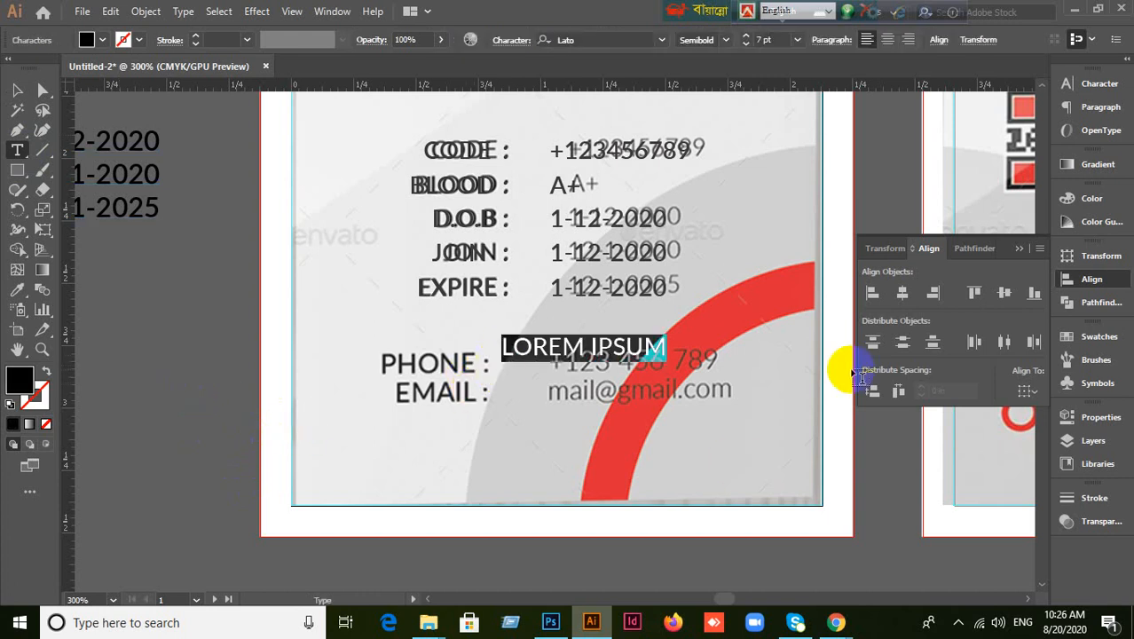
pyautogui.press('BackSpace')
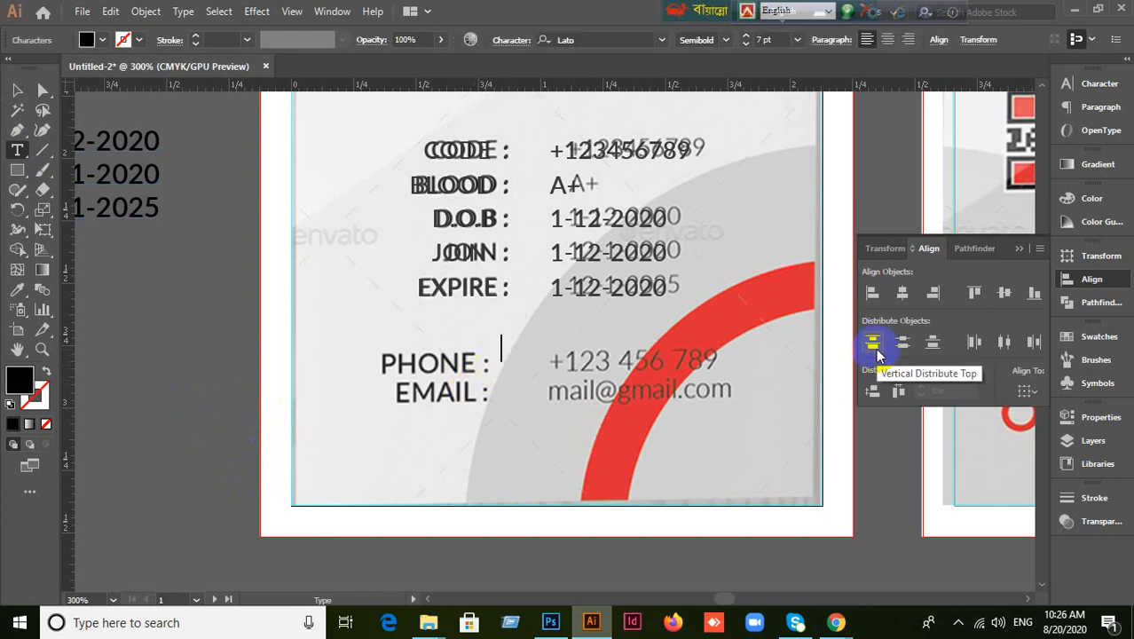
pyautogui.click(1089, 83)
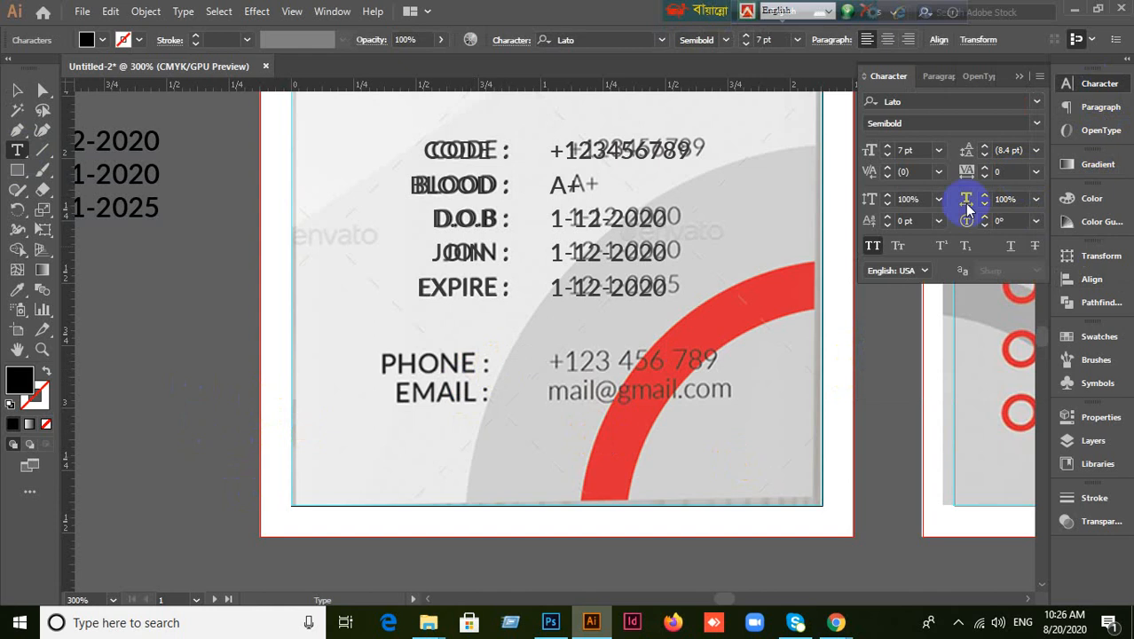
pyautogui.click(943, 76)
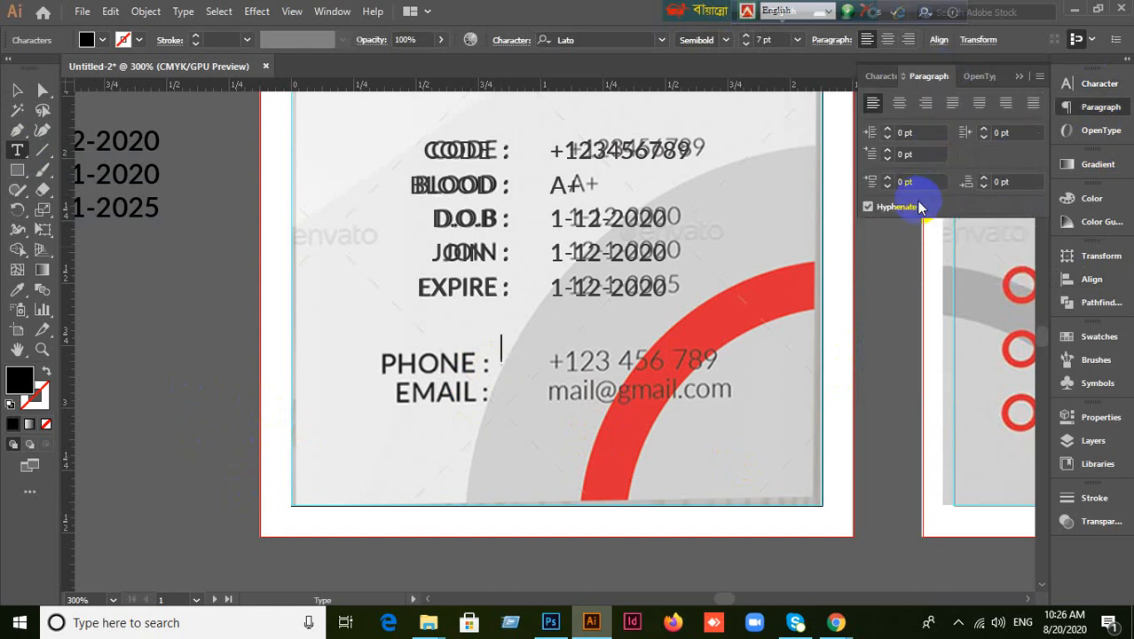
pyautogui.click(898, 104)
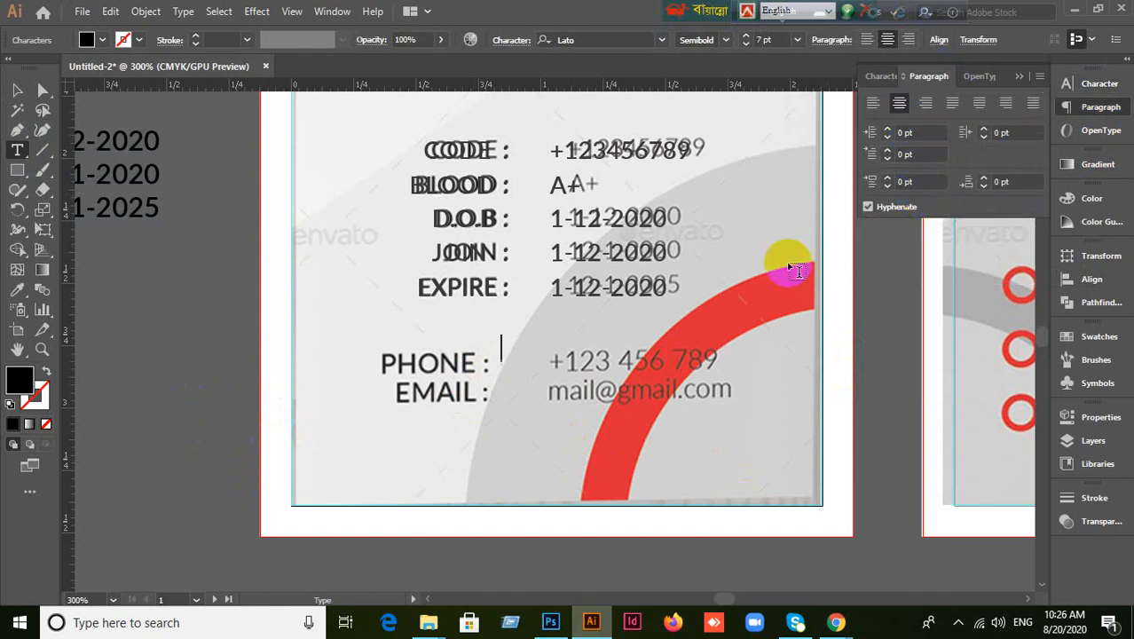
pyautogui.click(632, 485)
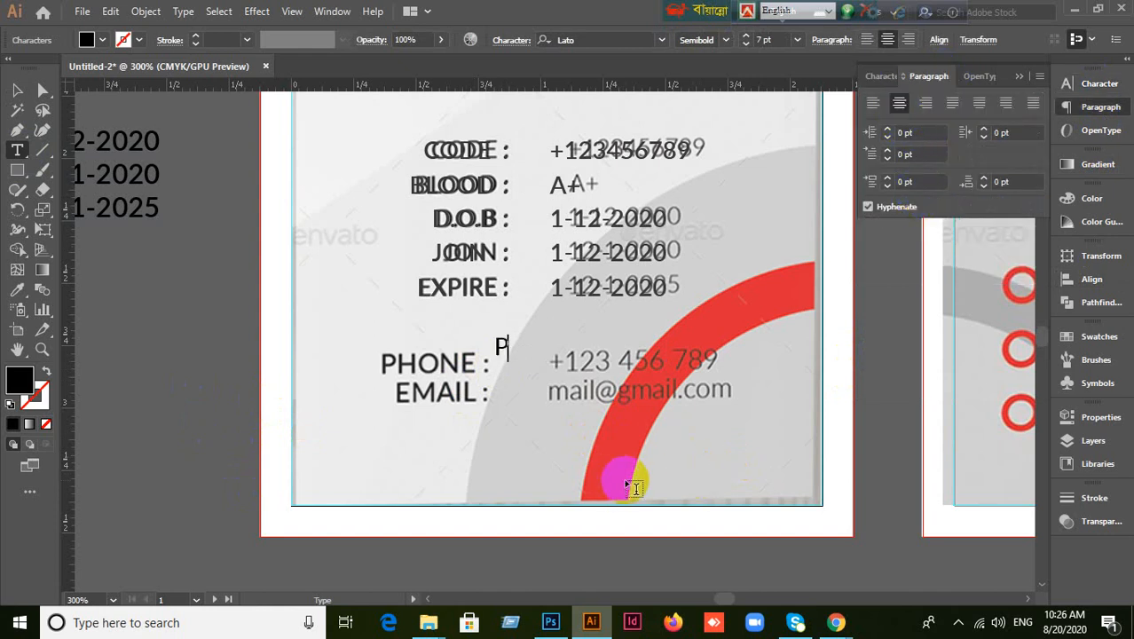
pyautogui.write('PHON')
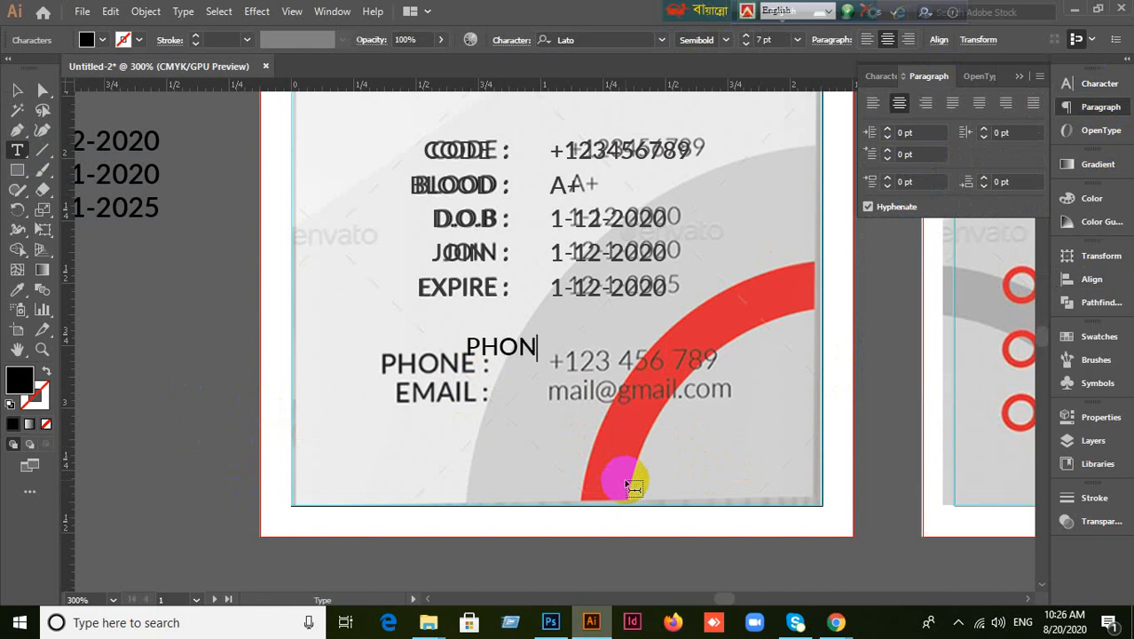
pyautogui.write('E')
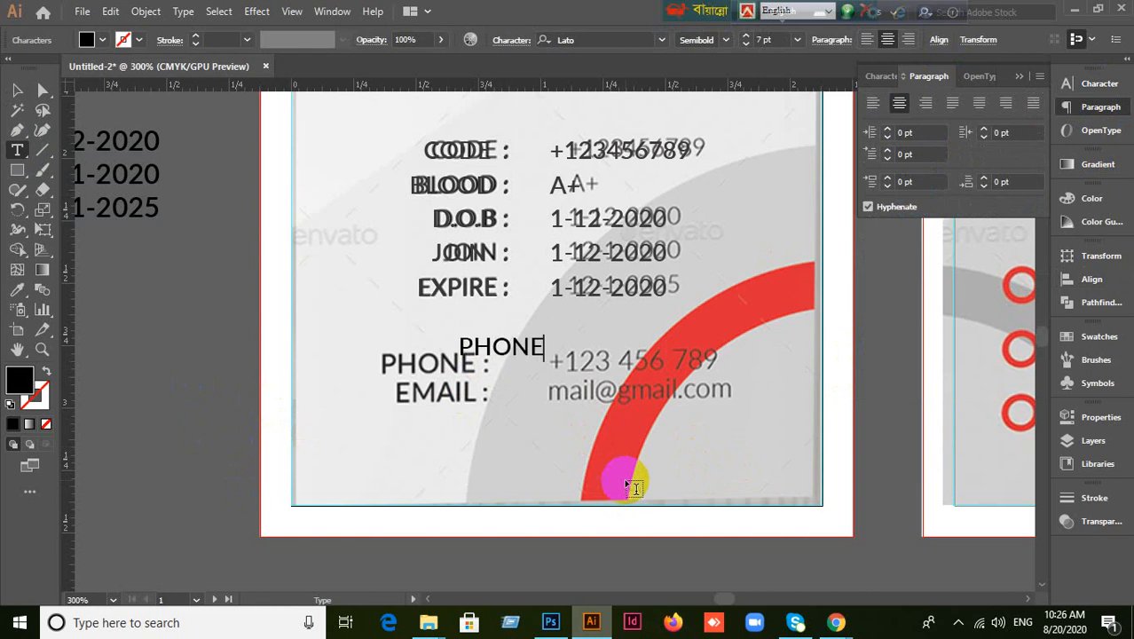
# Place the PHONE text just above the PHONE row and open its Tabs settings.
pyautogui.click(18, 91)
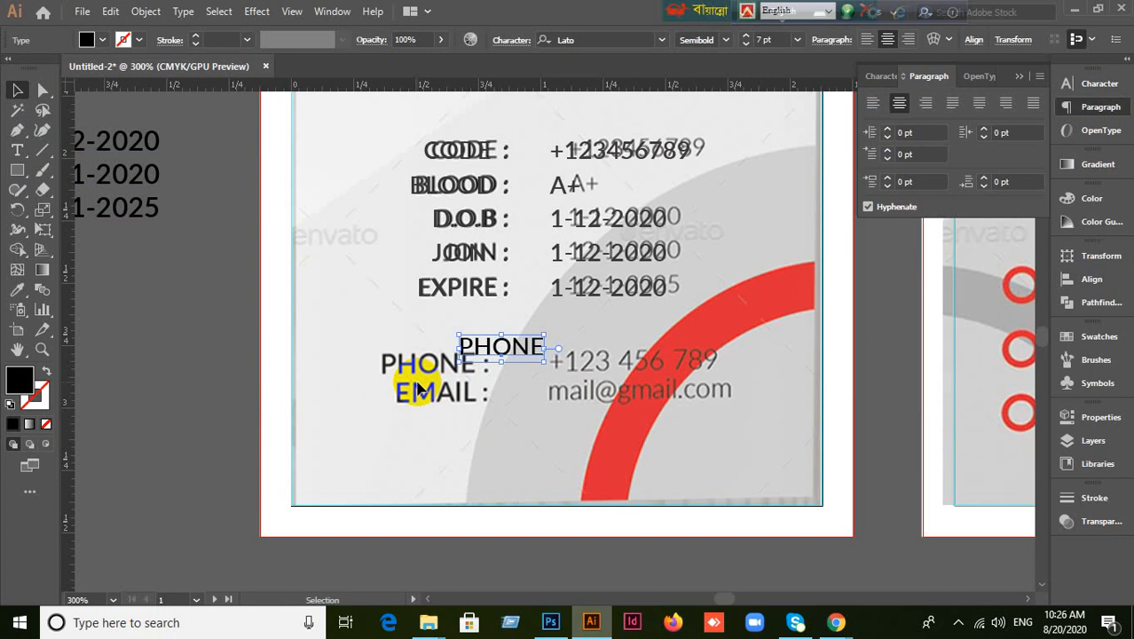
pyautogui.moveTo(525, 353); pyautogui.dragTo(447, 371)
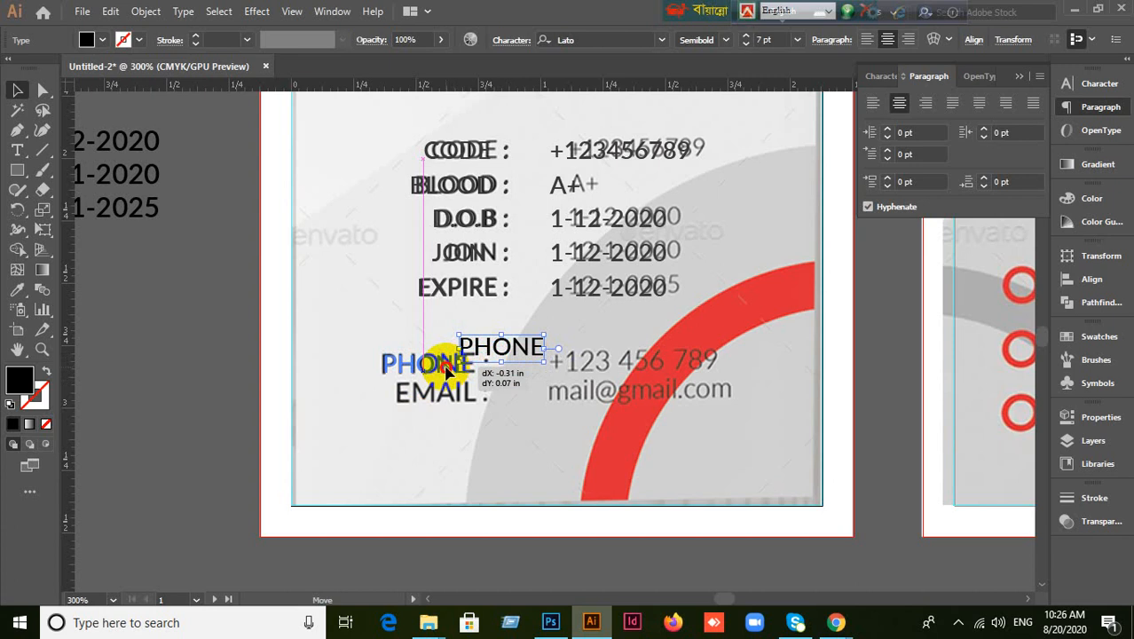
pyautogui.moveTo(446, 371); pyautogui.dragTo(447, 340)
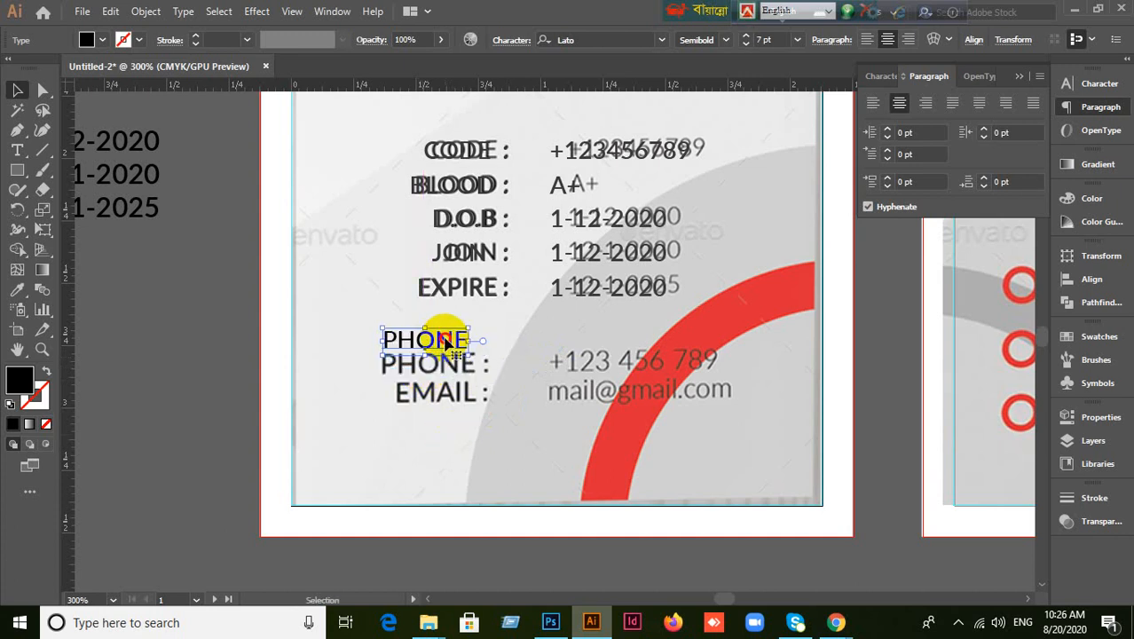
pyautogui.press('t')
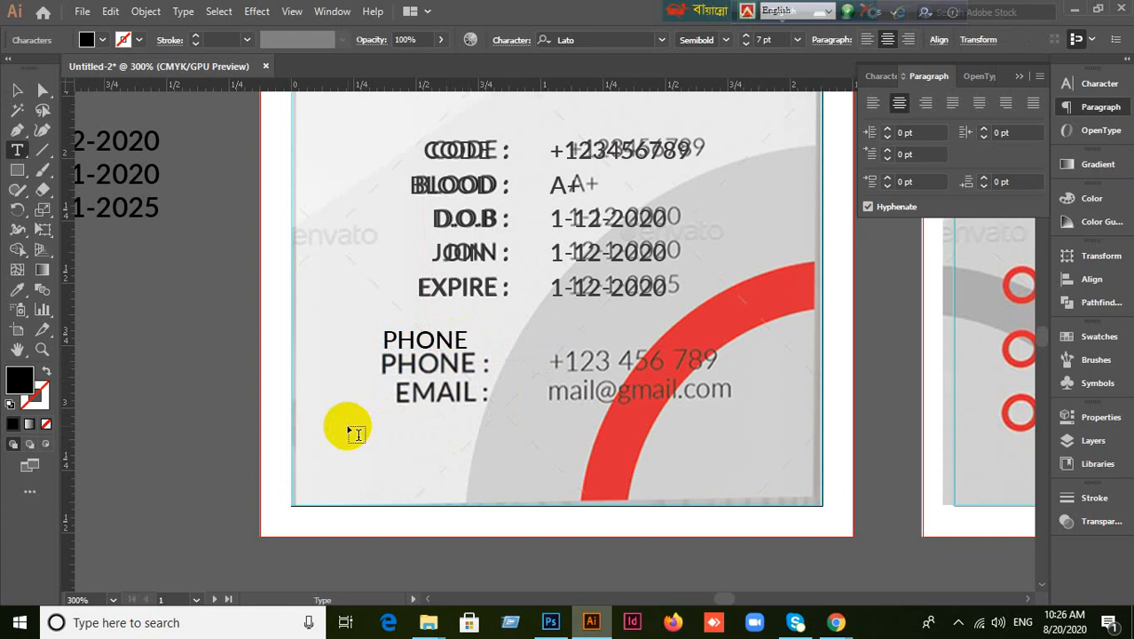
pyautogui.hotkey('ctrl', 'a')
pyautogui.hotkey('ctrl', 'shift', 't')
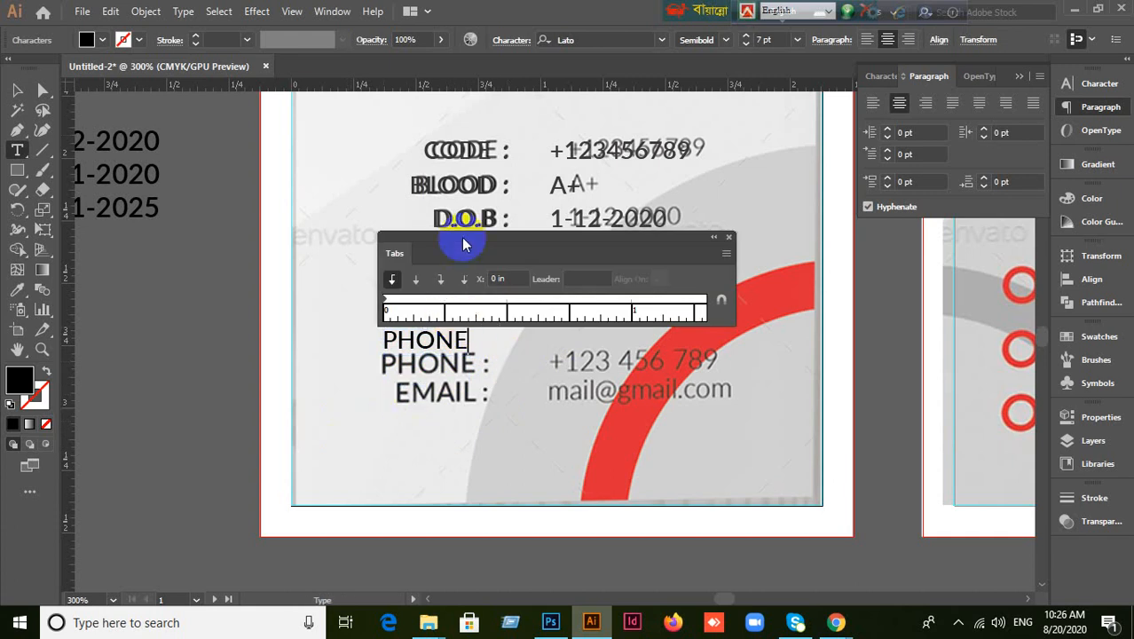
# Add a tab stop after PHONE, left-align the line, and shift it left to match.
pyautogui.moveTo(463, 237); pyautogui.dragTo(468, 238)
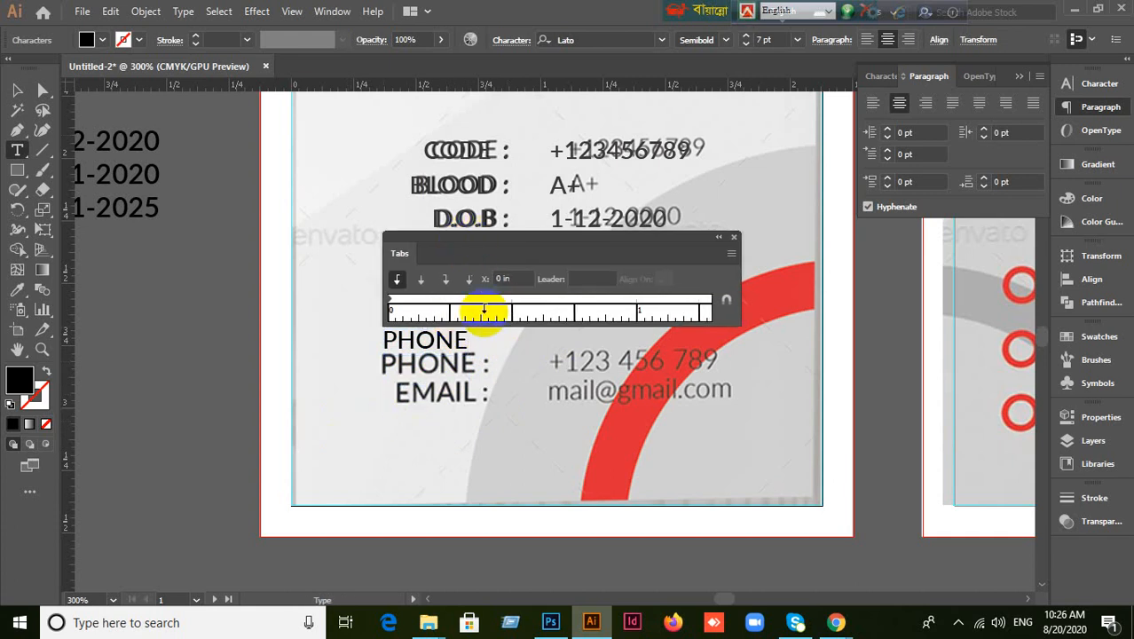
pyautogui.moveTo(483, 309); pyautogui.dragTo(485, 315)
pyautogui.click(486, 315)
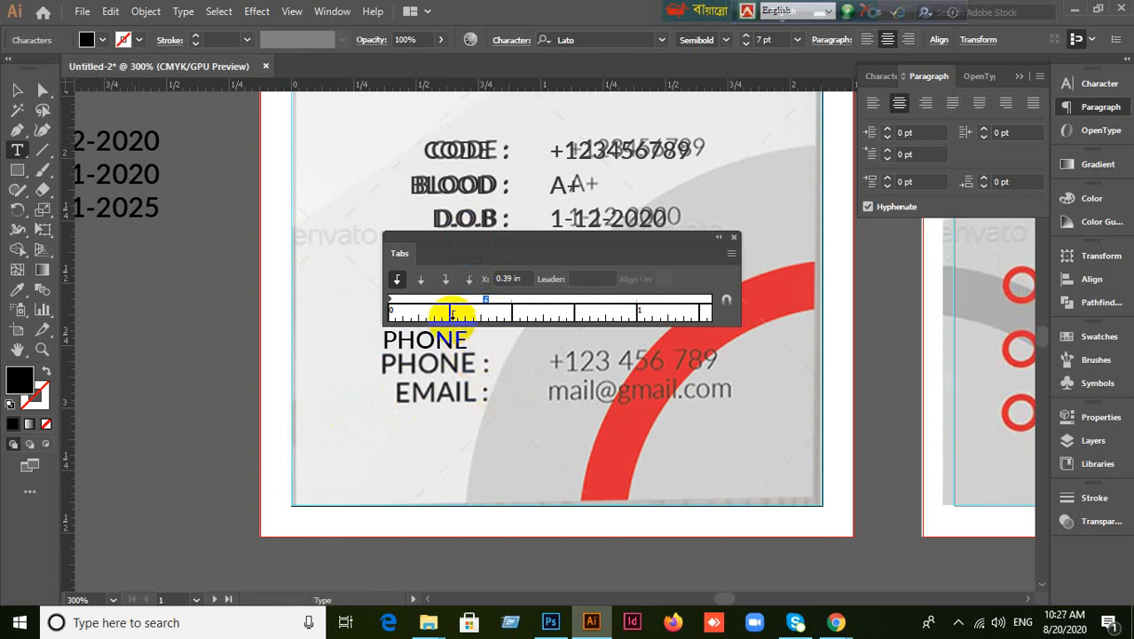
pyautogui.press('Tab')
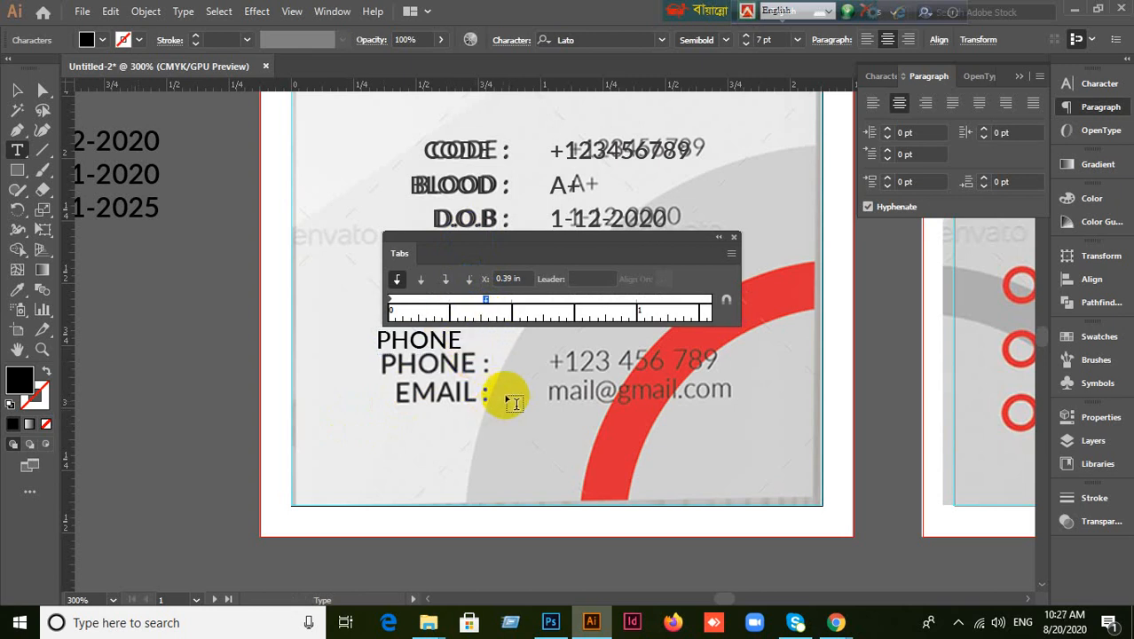
pyautogui.press('BackSpace')
pyautogui.click(870, 110)
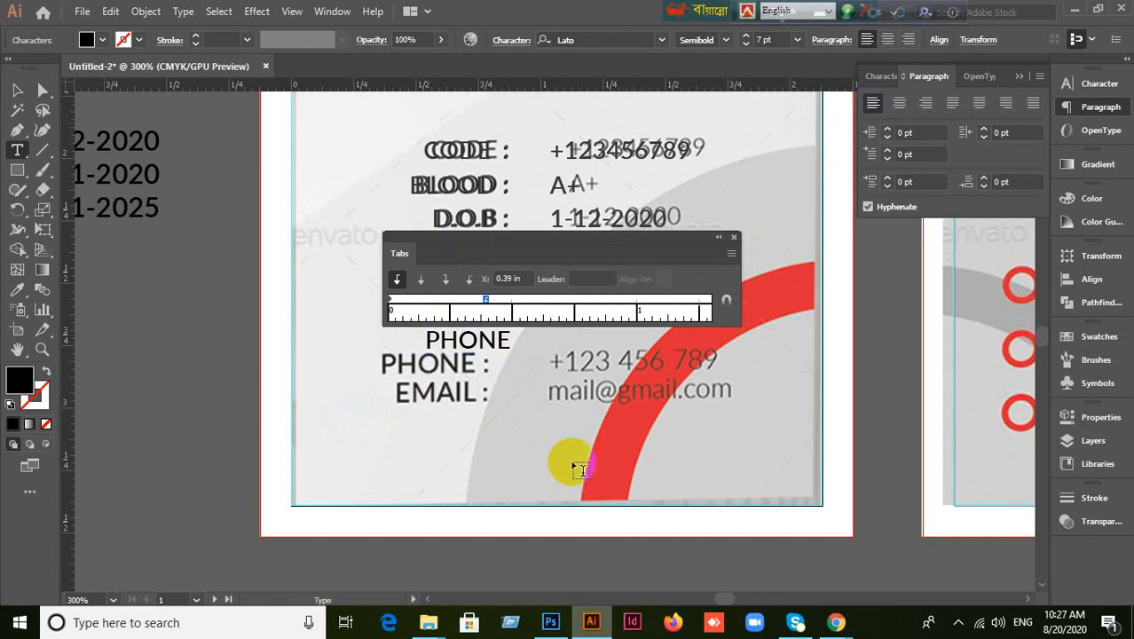
pyautogui.click(17, 93)
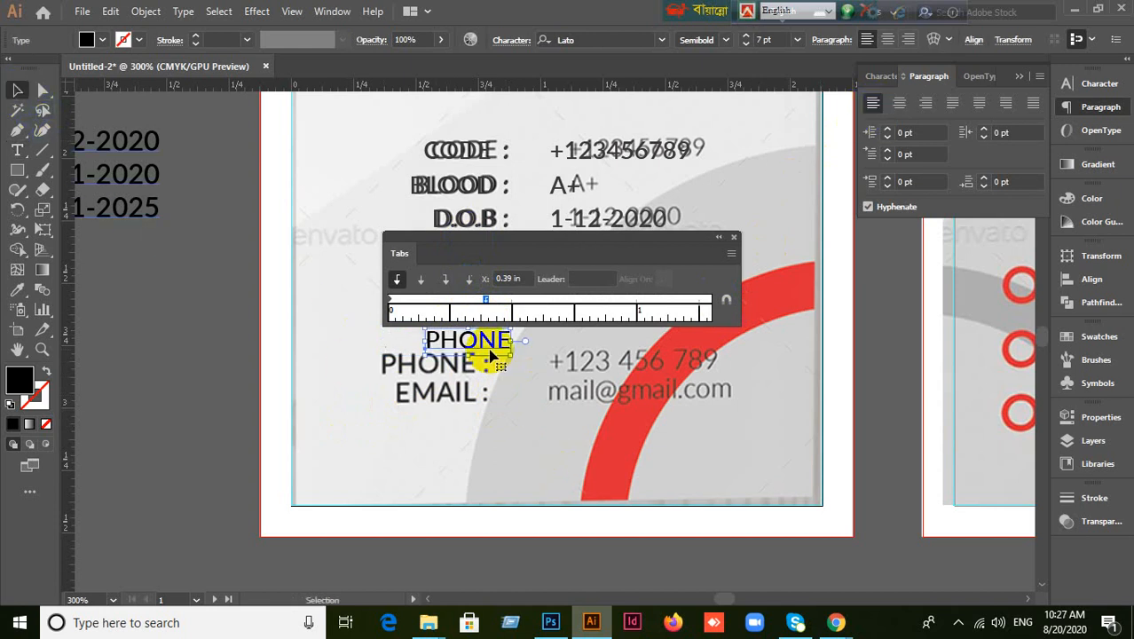
pyautogui.moveTo(474, 350); pyautogui.dragTo(427, 348)
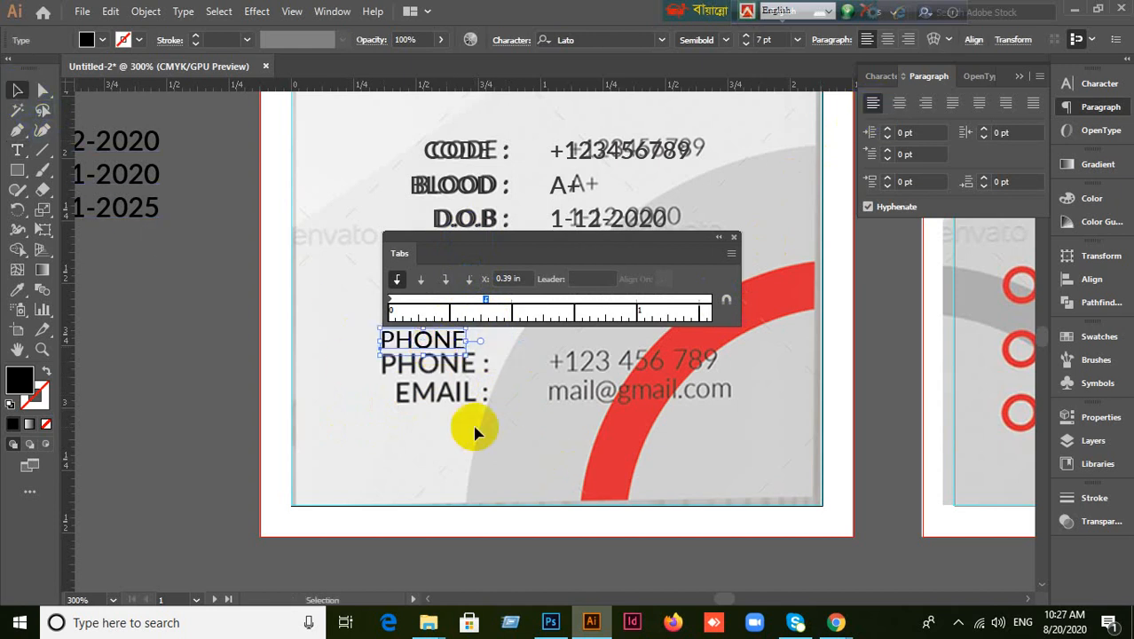
# Refine the PHONE tab stop to 0.42 in and close the Tabs settings.
pyautogui.doubleClick(459, 347)
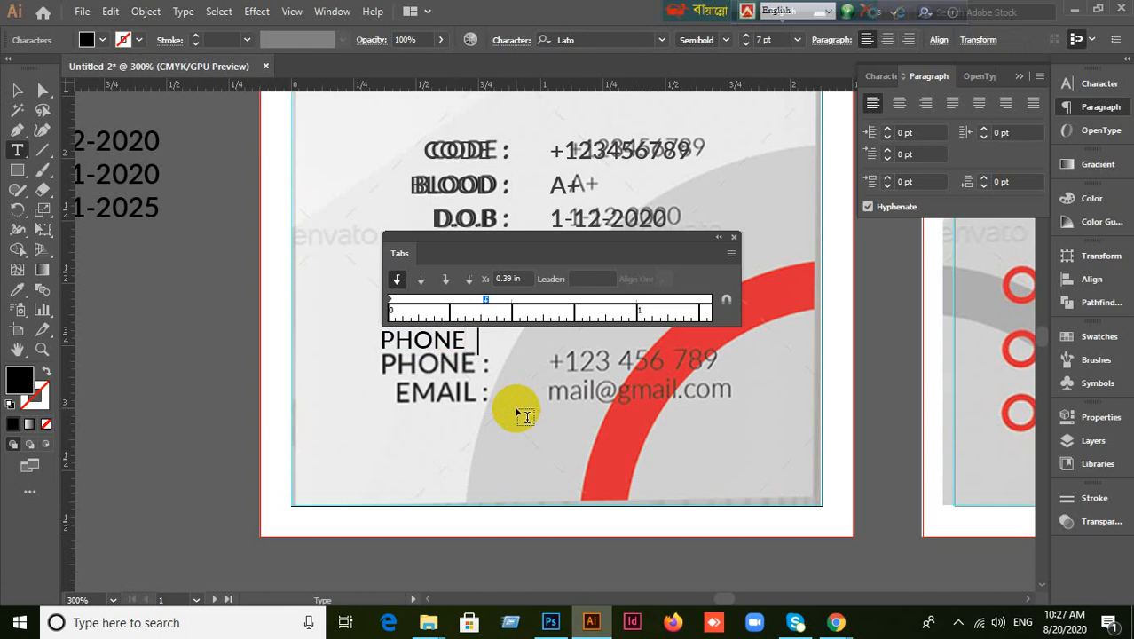
pyautogui.moveTo(485, 300); pyautogui.dragTo(493, 302)
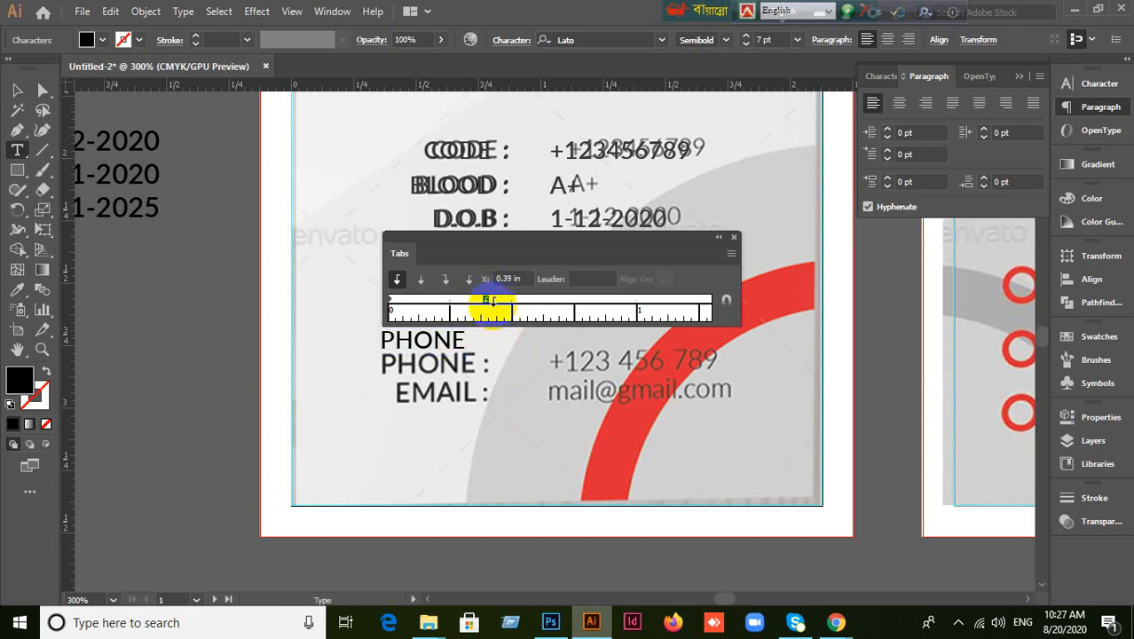
pyautogui.moveTo(485, 300); pyautogui.dragTo(487, 304)
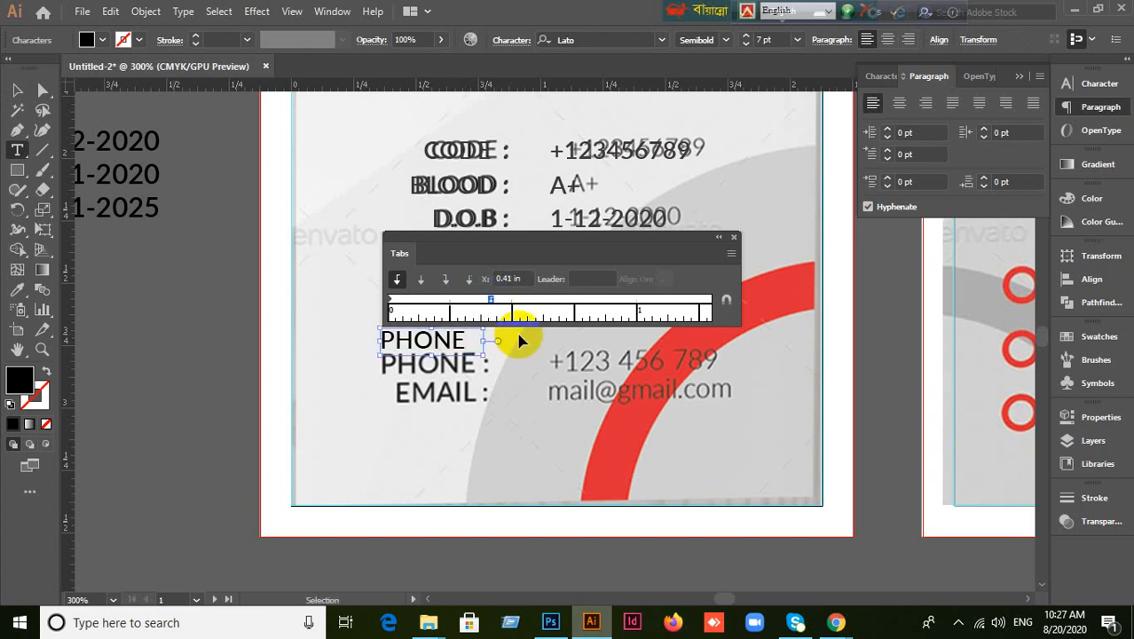
pyautogui.click(17, 90)
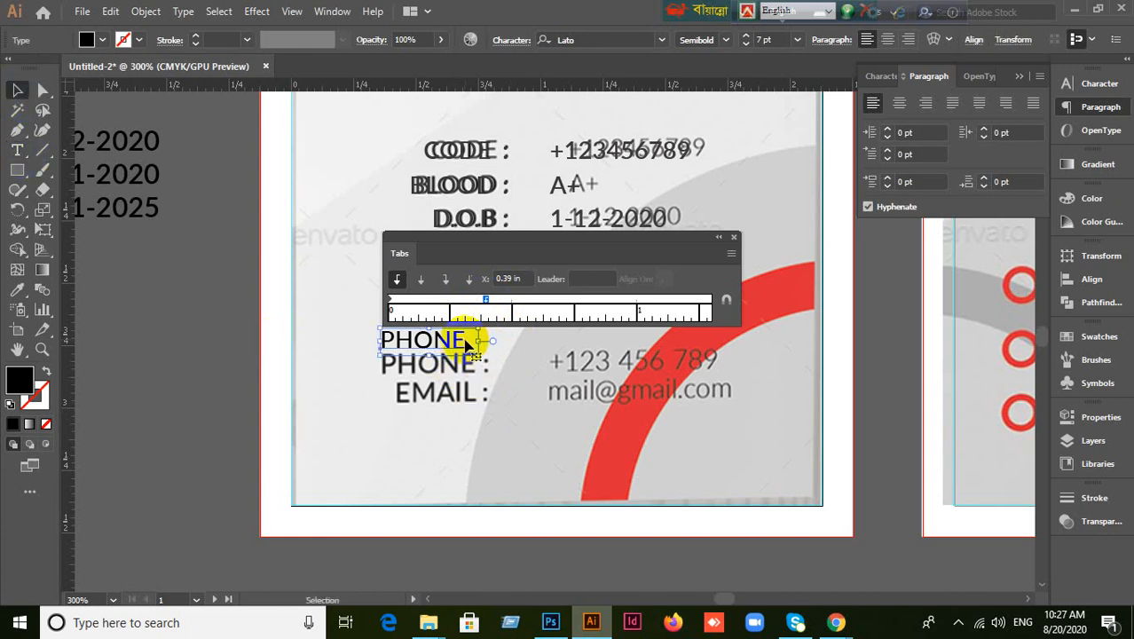
pyautogui.doubleClick(460, 342)
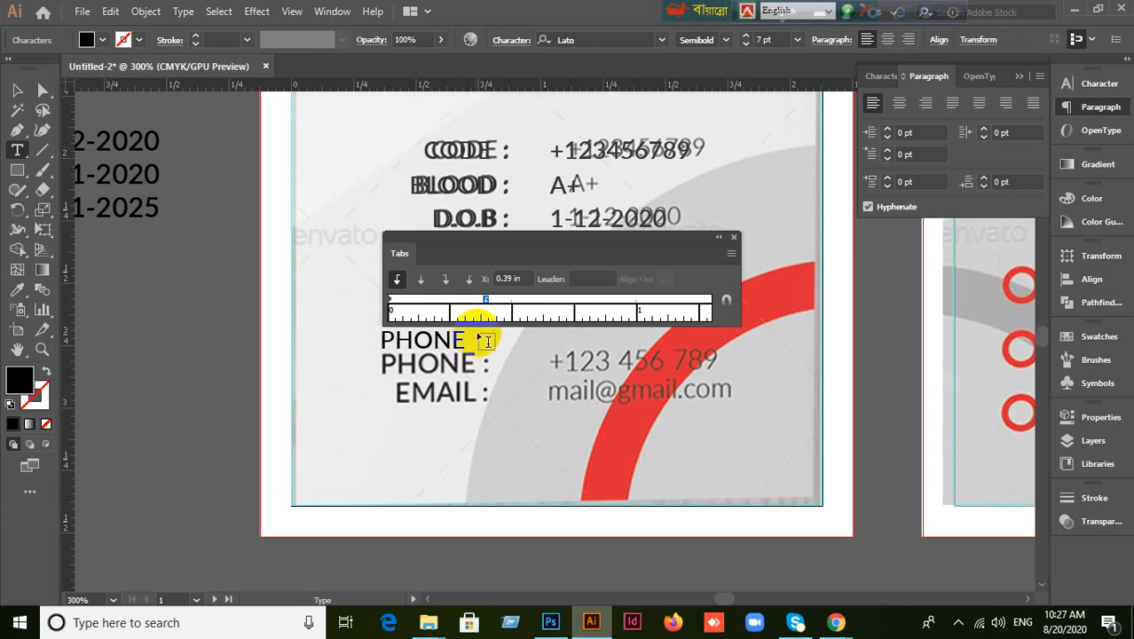
pyautogui.moveTo(486, 300); pyautogui.dragTo(494, 306)
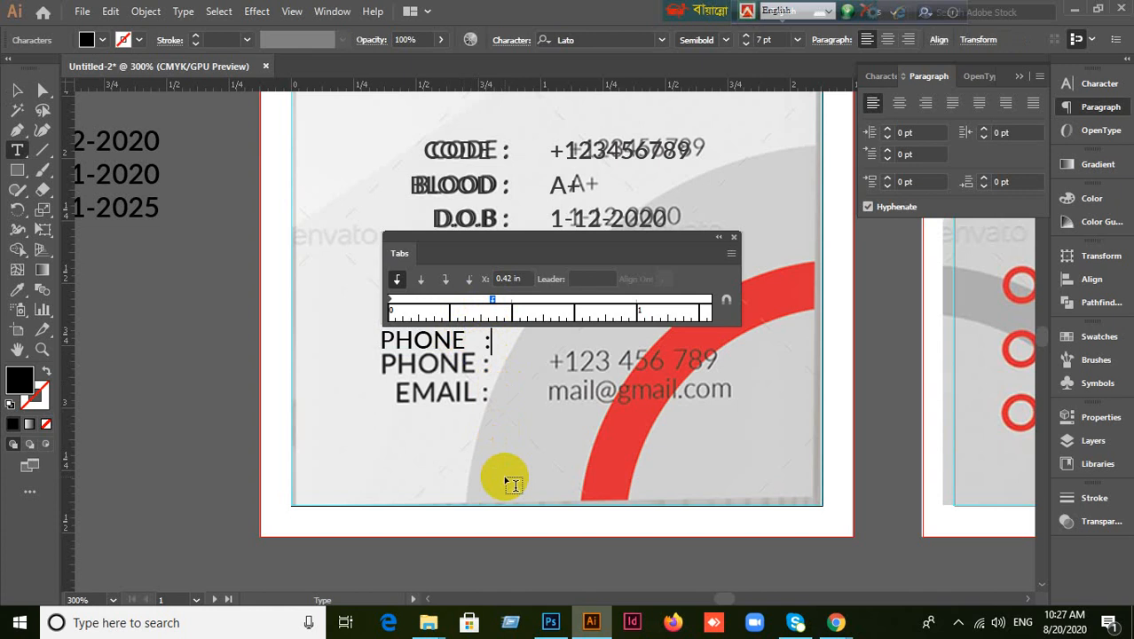
pyautogui.click(24, 93)
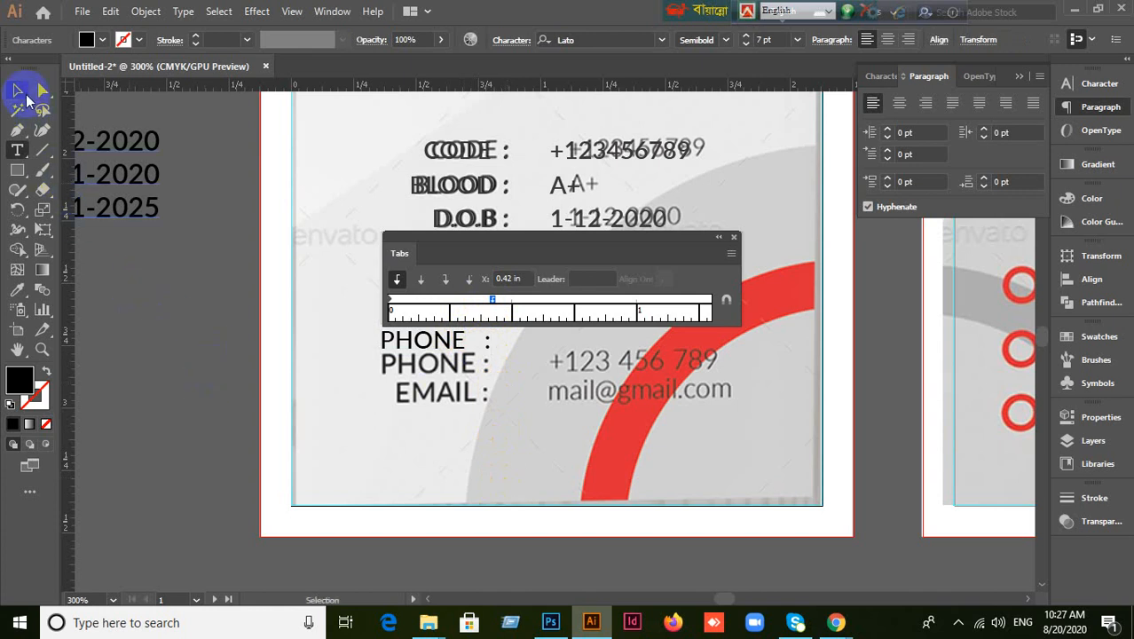
pyautogui.click(539, 362)
pyautogui.click(436, 341)
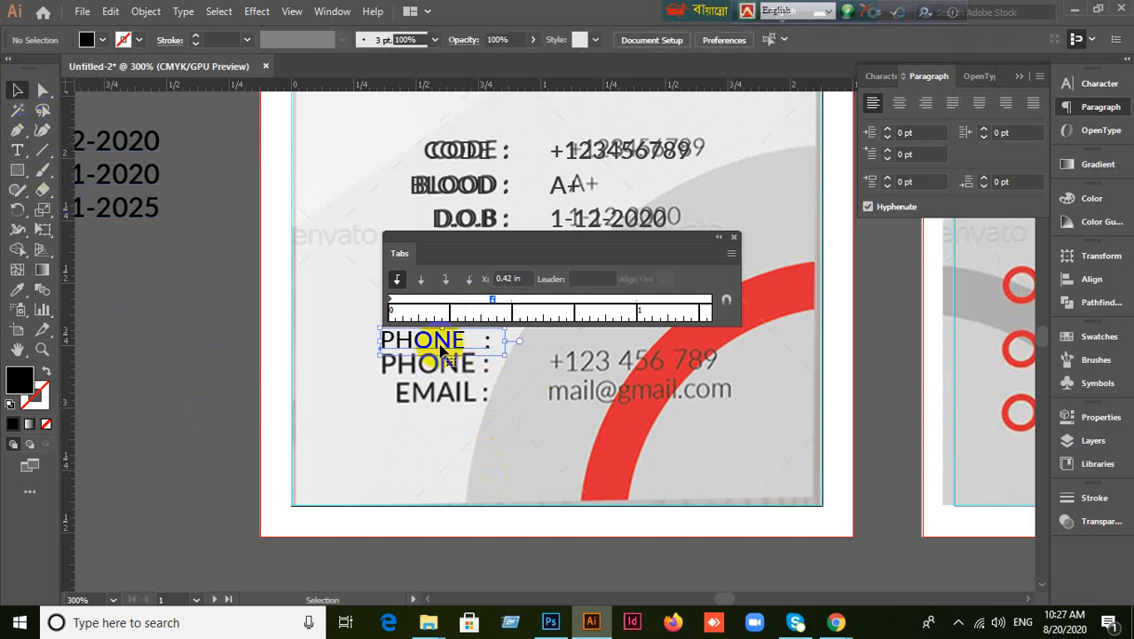
pyautogui.click(734, 238)
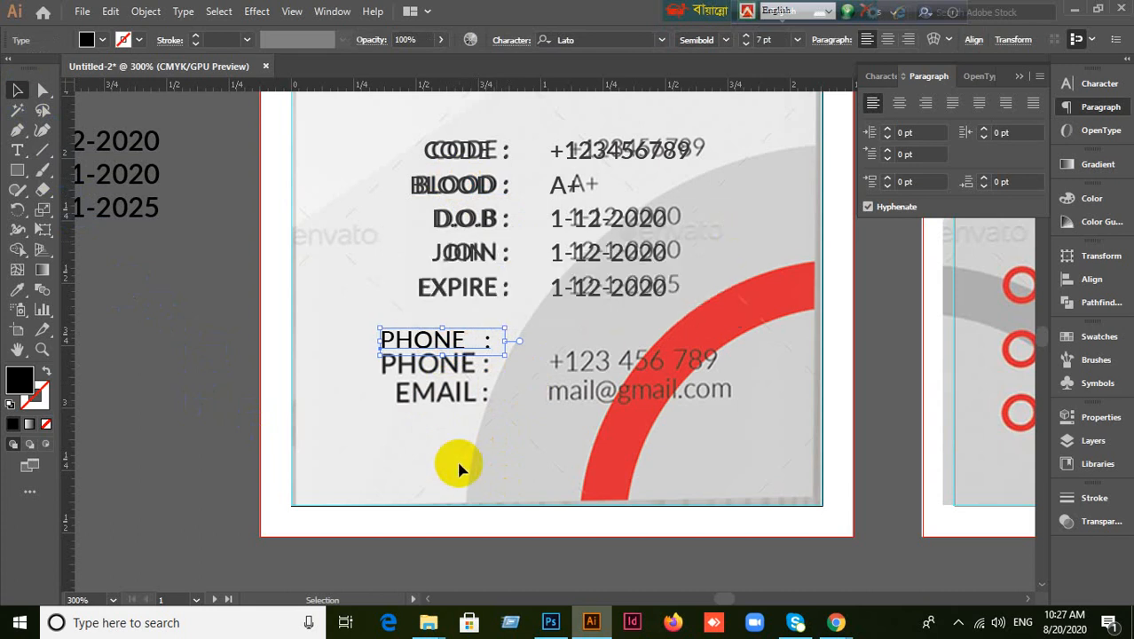
# Make PHONE Lato Bold, align it on the PHONE row, and copy it onto EMAIL.
pyautogui.click(880, 76)
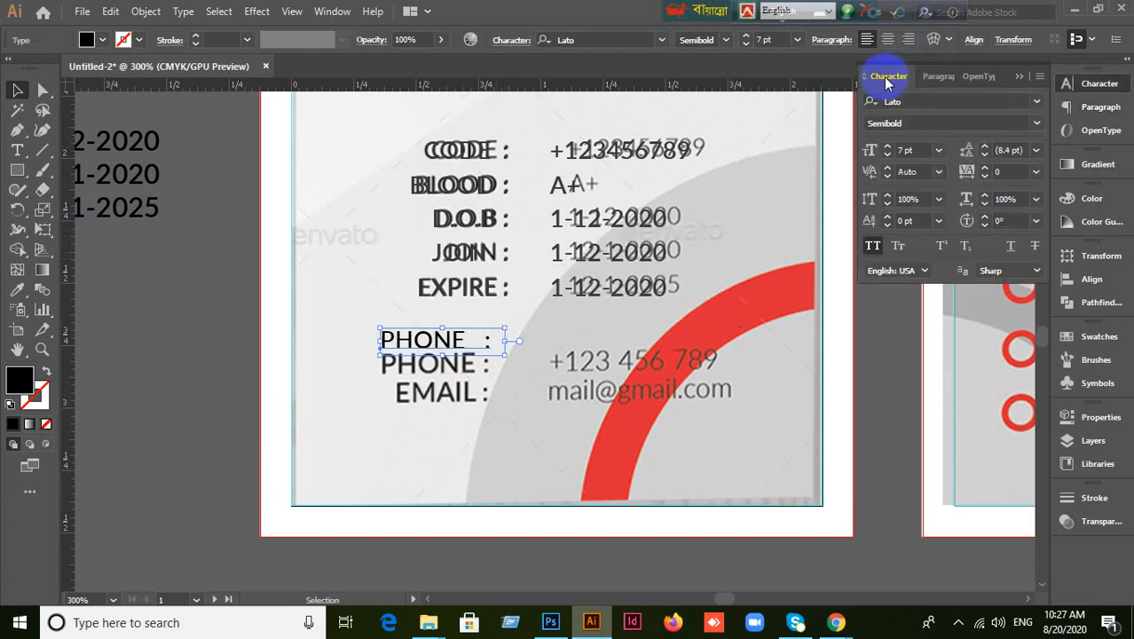
pyautogui.click(1035, 131)
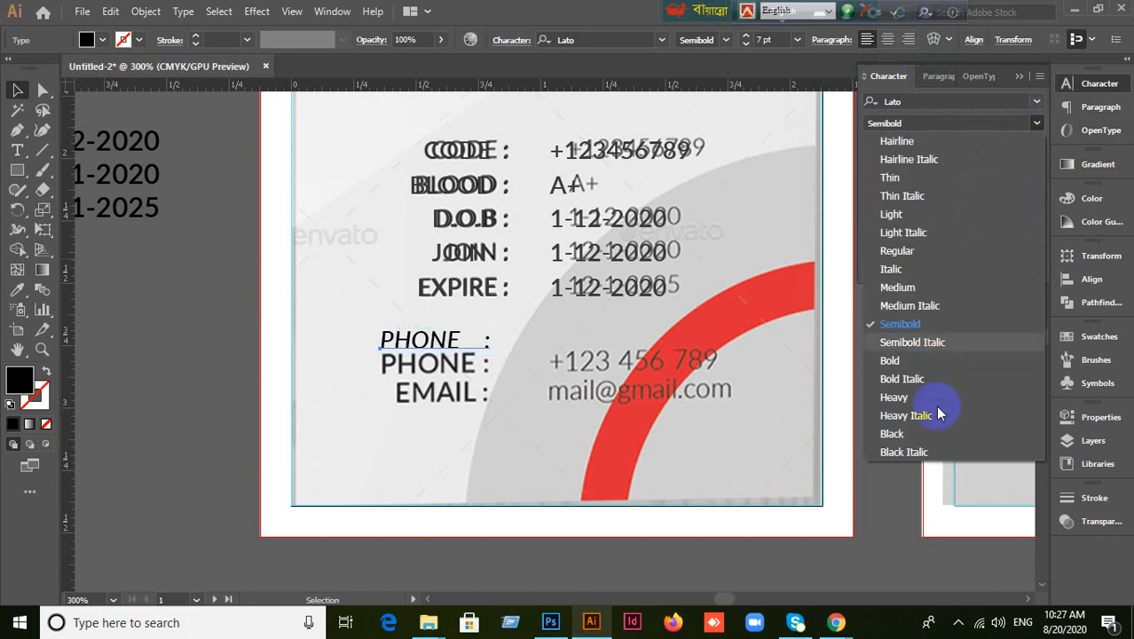
pyautogui.moveTo(938, 413); pyautogui.dragTo(888, 361)
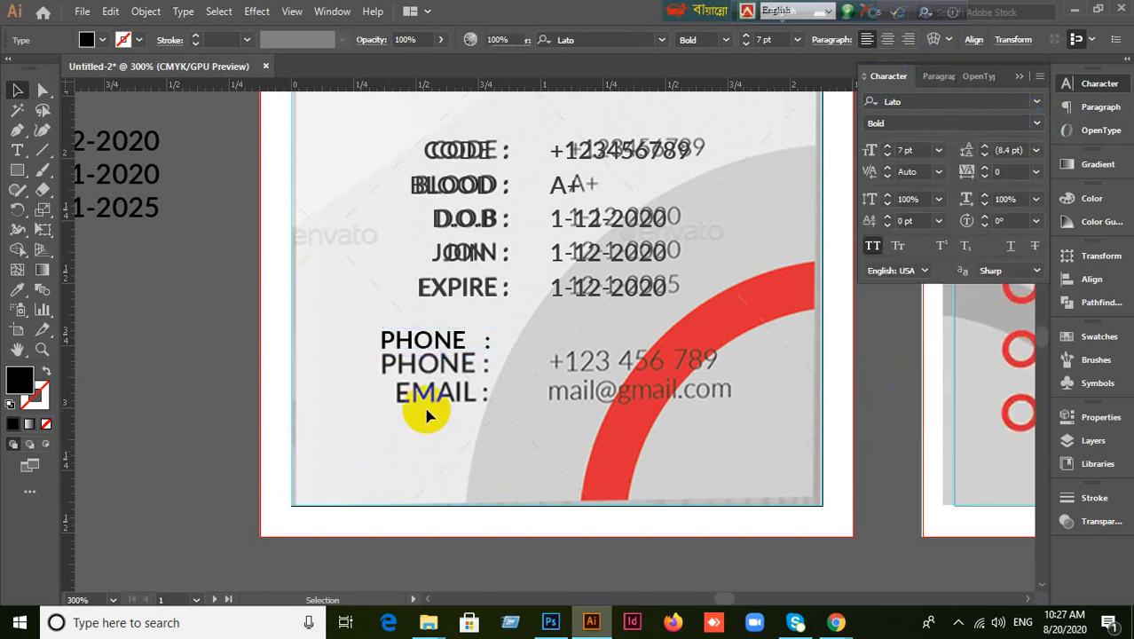
pyautogui.moveTo(431, 336); pyautogui.dragTo(430, 362)
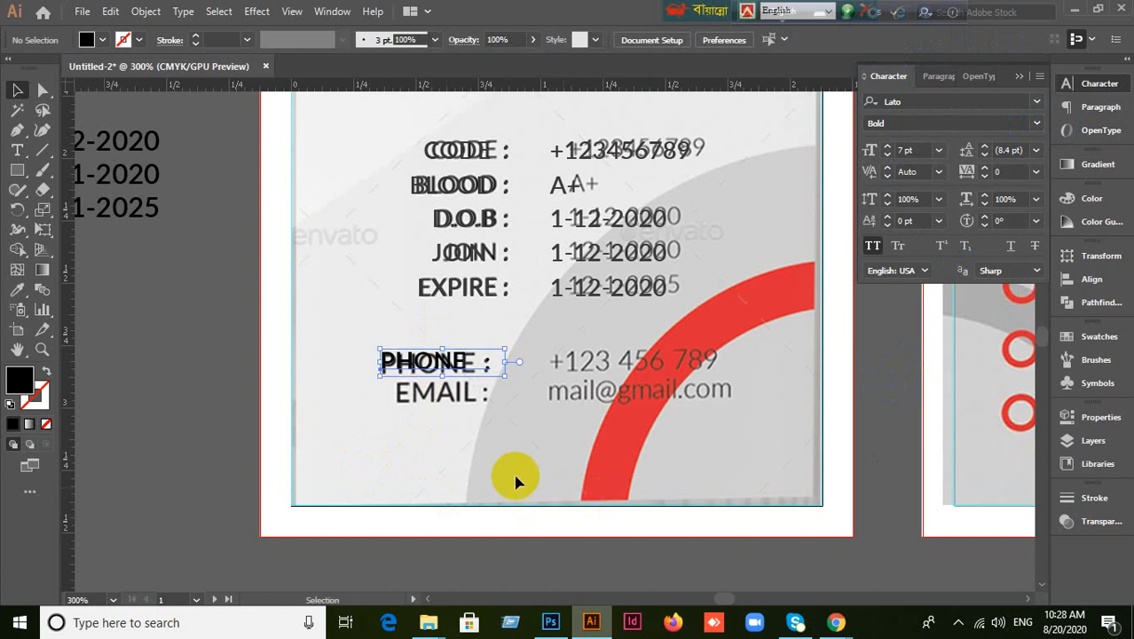
pyautogui.moveTo(446, 369); pyautogui.dragTo(446, 402)
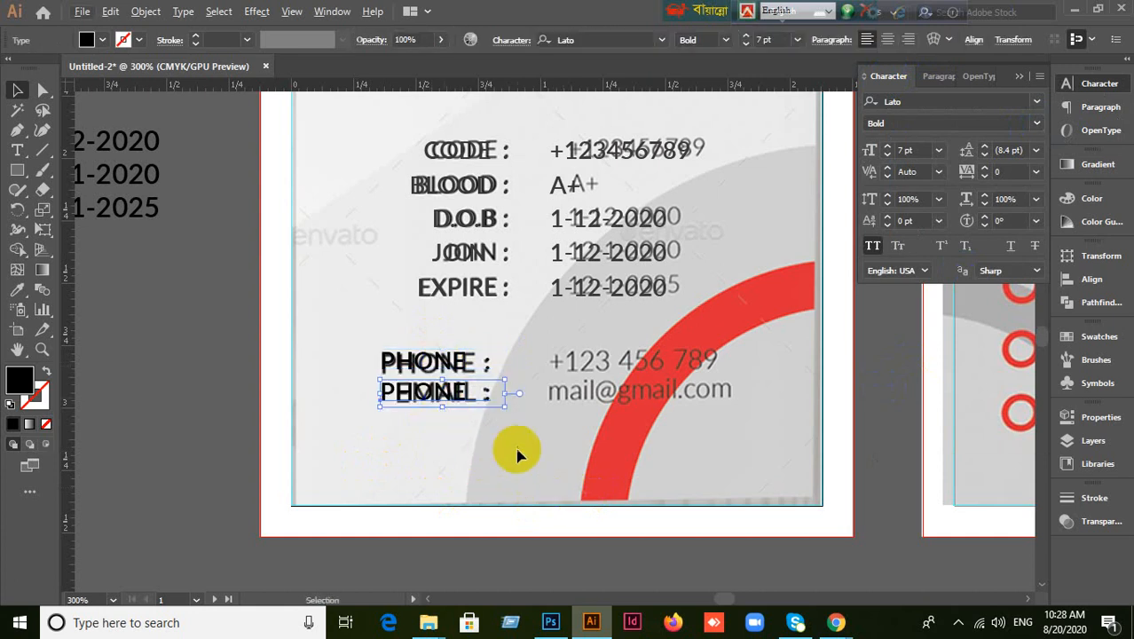
# Position the PHONE copy over the reference EMAIL label.
pyautogui.click(466, 419)
pyautogui.click(401, 395)
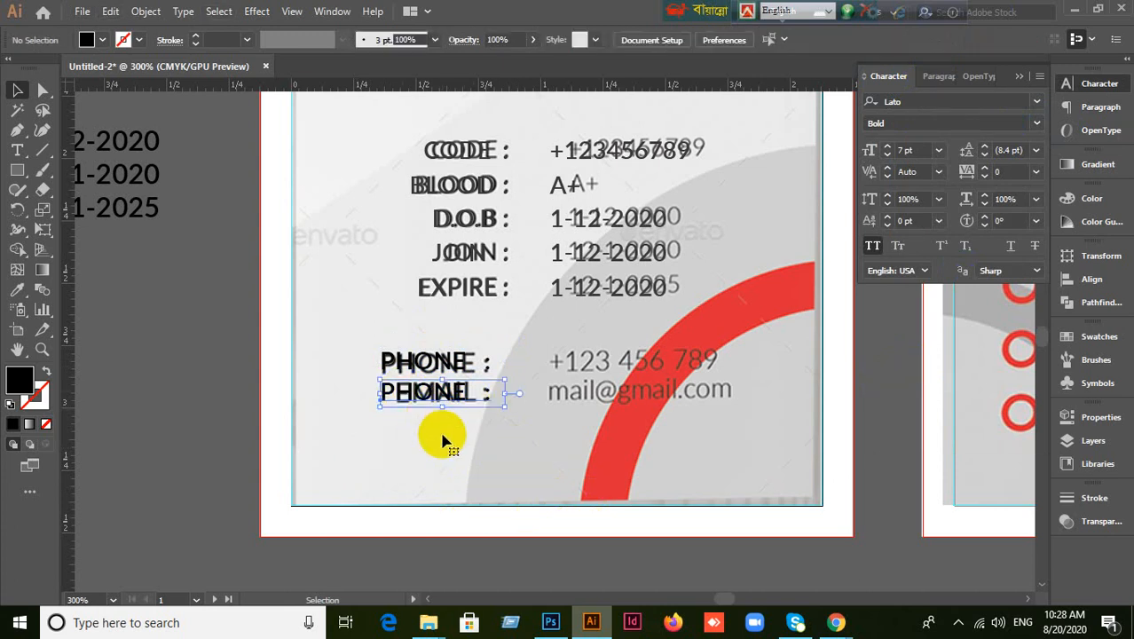
pyautogui.hotkey('shift', 'Right')
pyautogui.hotkey('shift', 'Right')
pyautogui.hotkey('shift', 'Right')
pyautogui.hotkey('shift', 'Right')
pyautogui.hotkey('shift', 'Right')
pyautogui.hotkey('shift', 'Right')
pyautogui.hotkey('shift', 'Right')
pyautogui.hotkey('shift', 'Right')
pyautogui.hotkey('shift', 'Left')
pyautogui.hotkey('shift', 'Left')
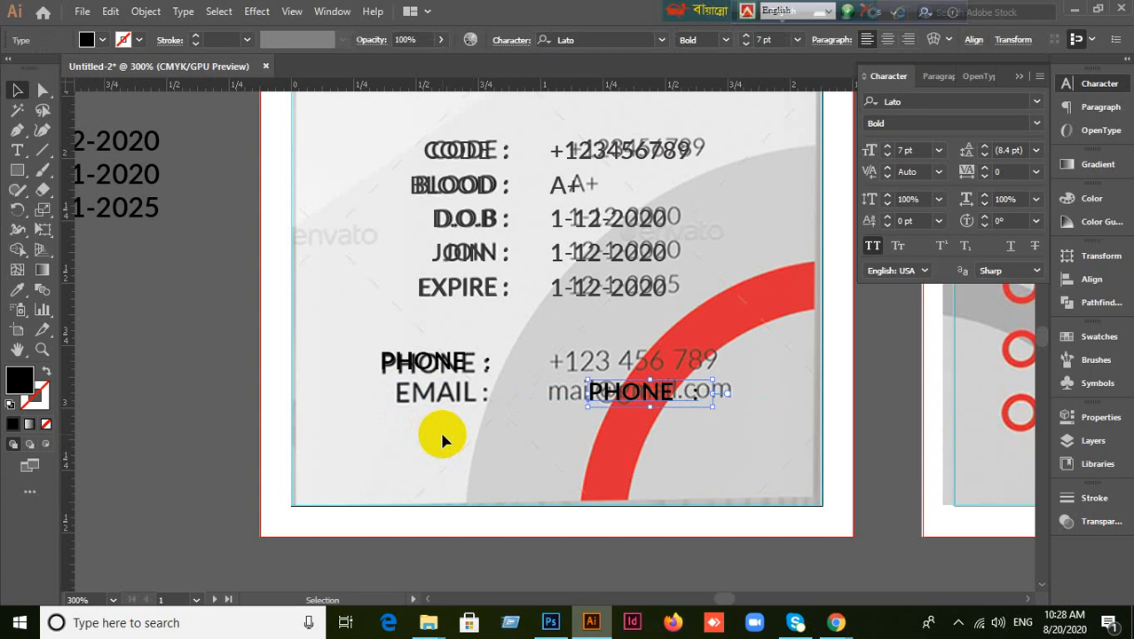
pyautogui.hotkey('shift', 'Left')
pyautogui.hotkey('shift', 'Left')
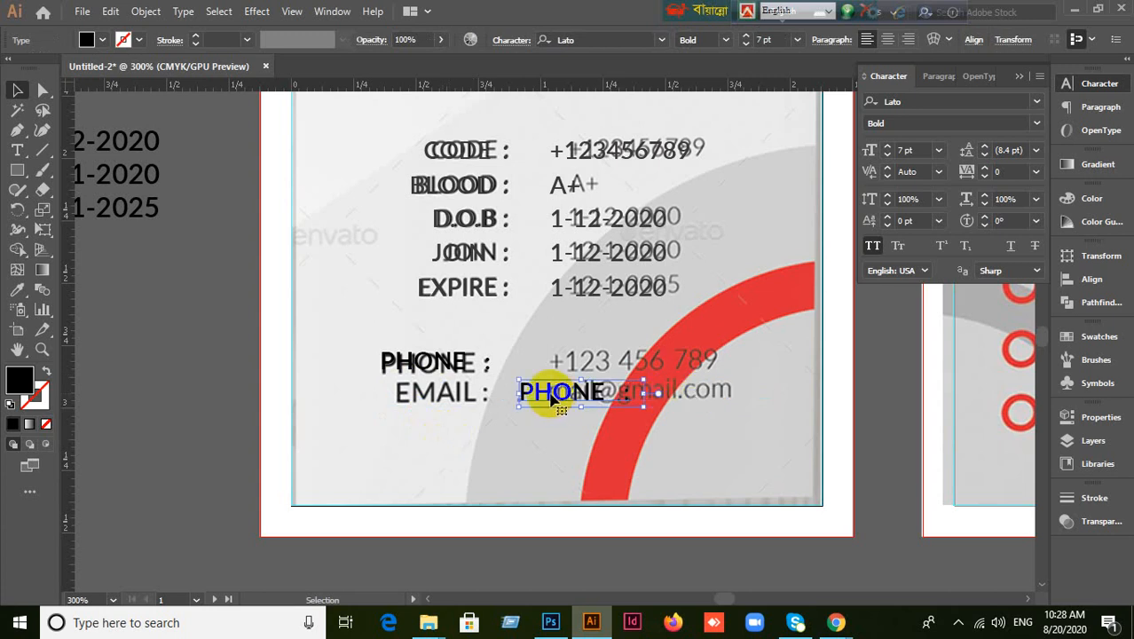
pyautogui.moveTo(547, 404); pyautogui.dragTo(426, 399)
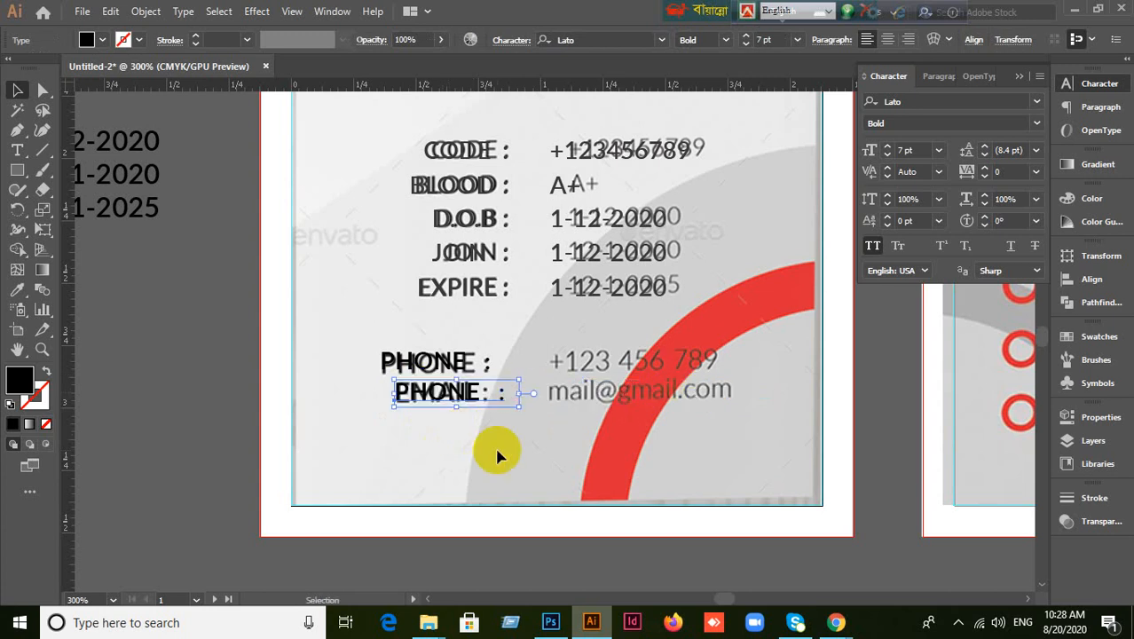
pyautogui.click(547, 454)
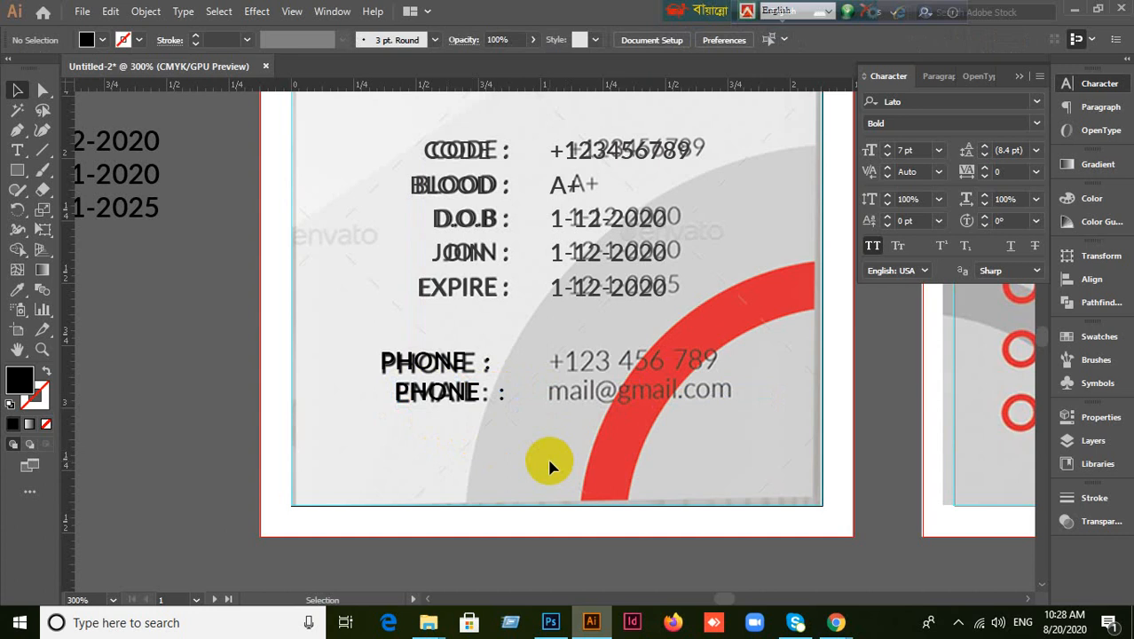
# Retype the copied label's text from PHONE to EMAIL.
pyautogui.click(436, 395)
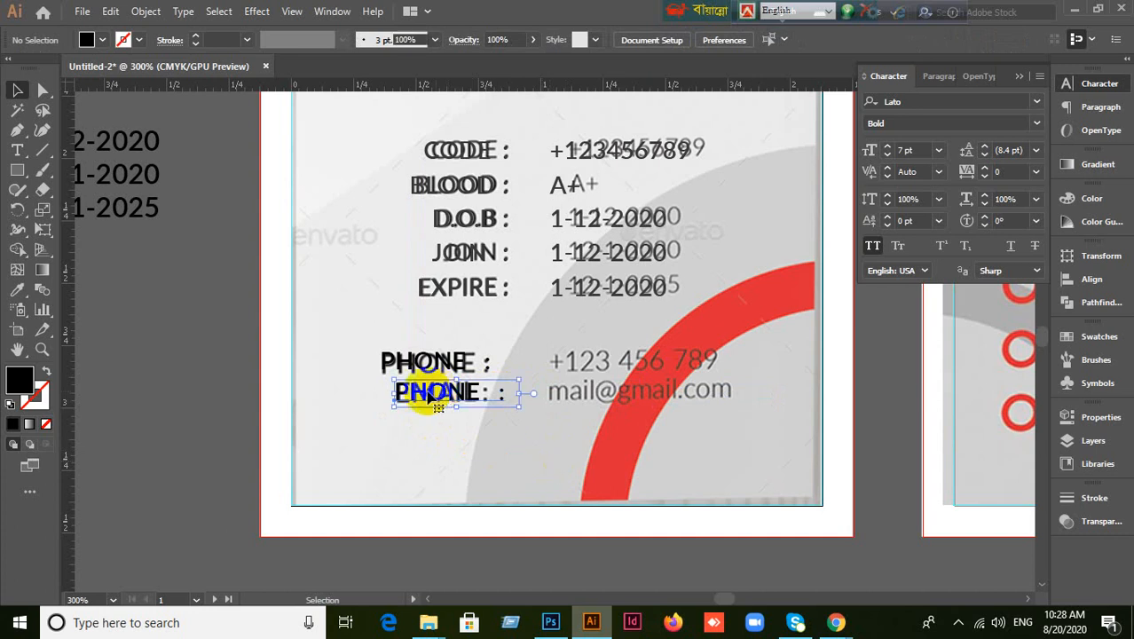
pyautogui.doubleClick(417, 396)
pyautogui.moveTo(396, 392); pyautogui.dragTo(463, 400)
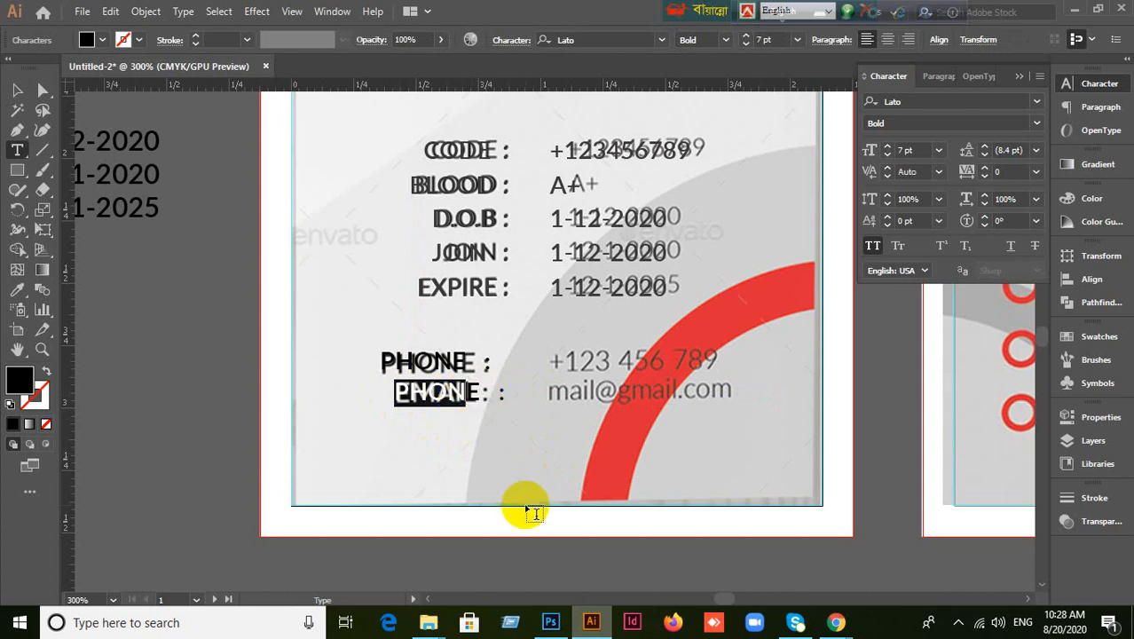
pyautogui.write('E')
pyautogui.write('MA')
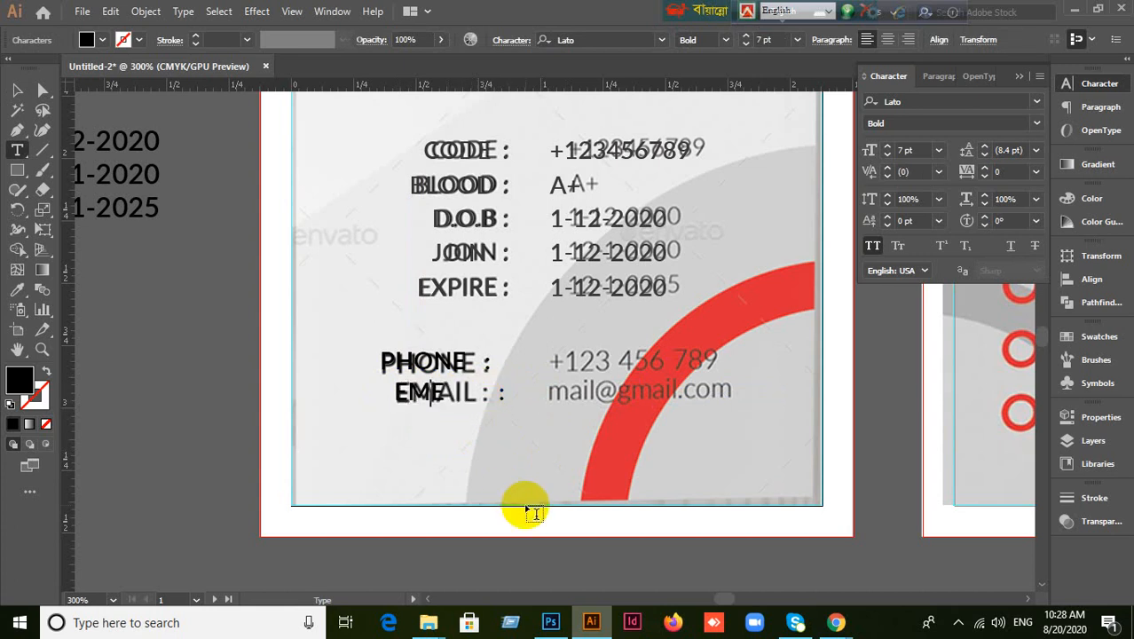
pyautogui.write('IL')
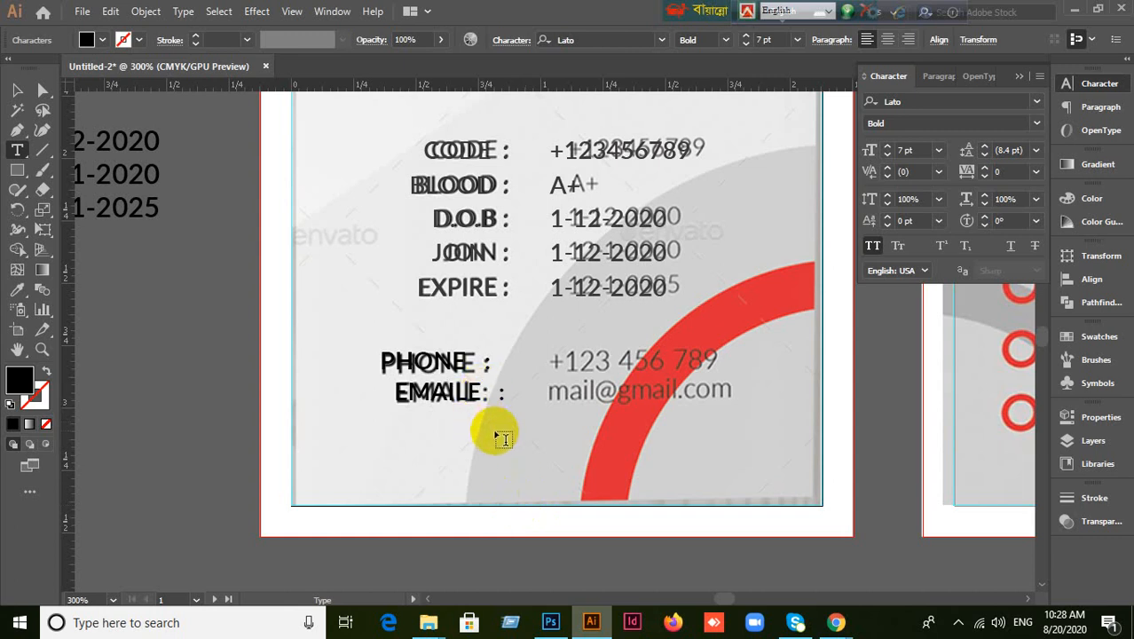
pyautogui.press('Delete')
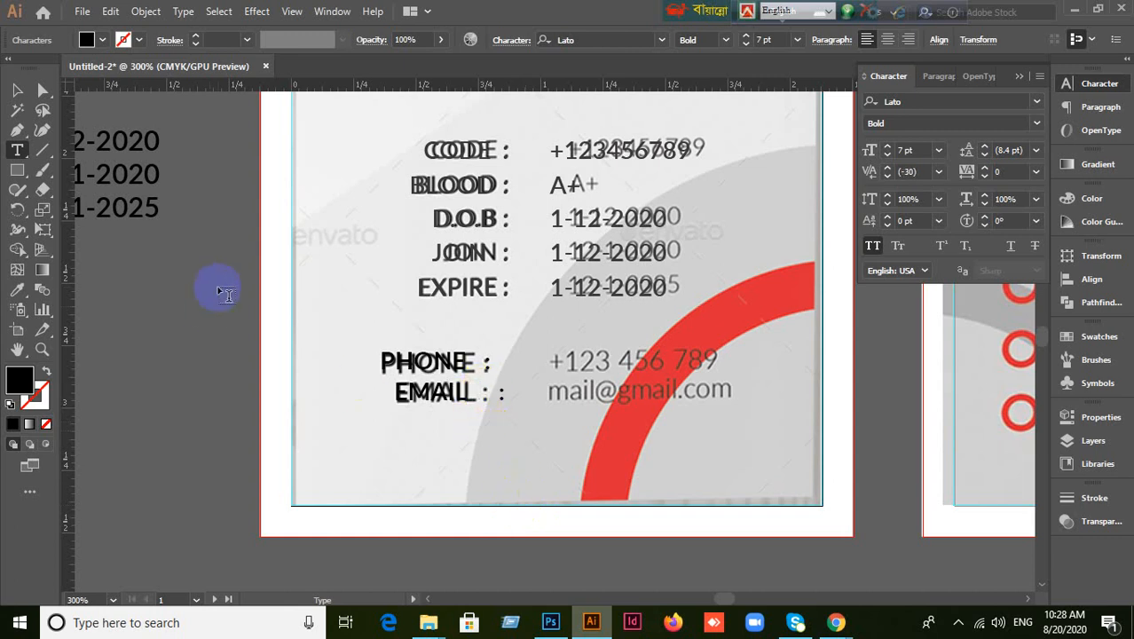
pyautogui.click(16, 91)
# Duplicate EMAIL, delete its colon, move it onto the EMAIL row, and open Tabs.
pyautogui.moveTo(424, 399); pyautogui.dragTo(366, 431)
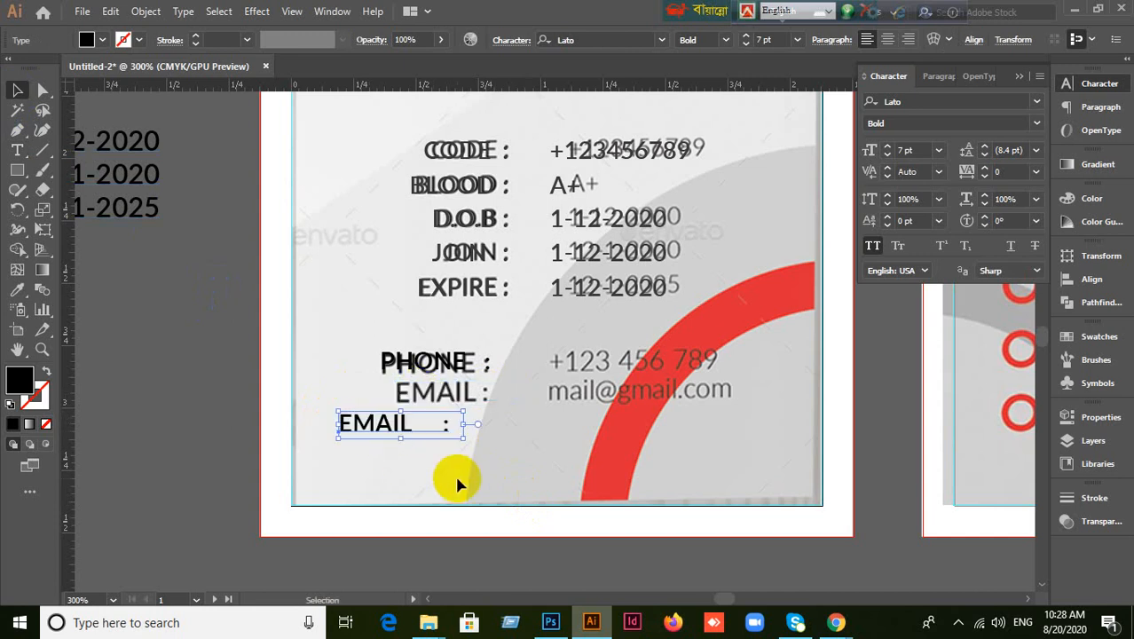
pyautogui.doubleClick(404, 429)
pyautogui.moveTo(410, 426); pyautogui.dragTo(491, 429)
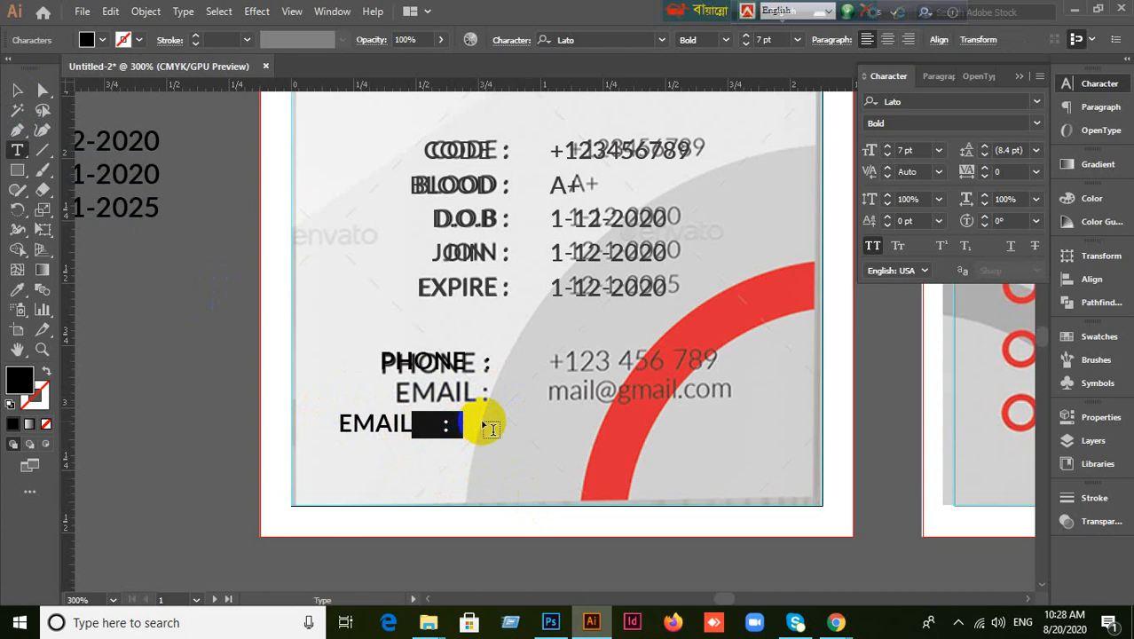
pyautogui.press('BackSpace')
pyautogui.click(16, 90)
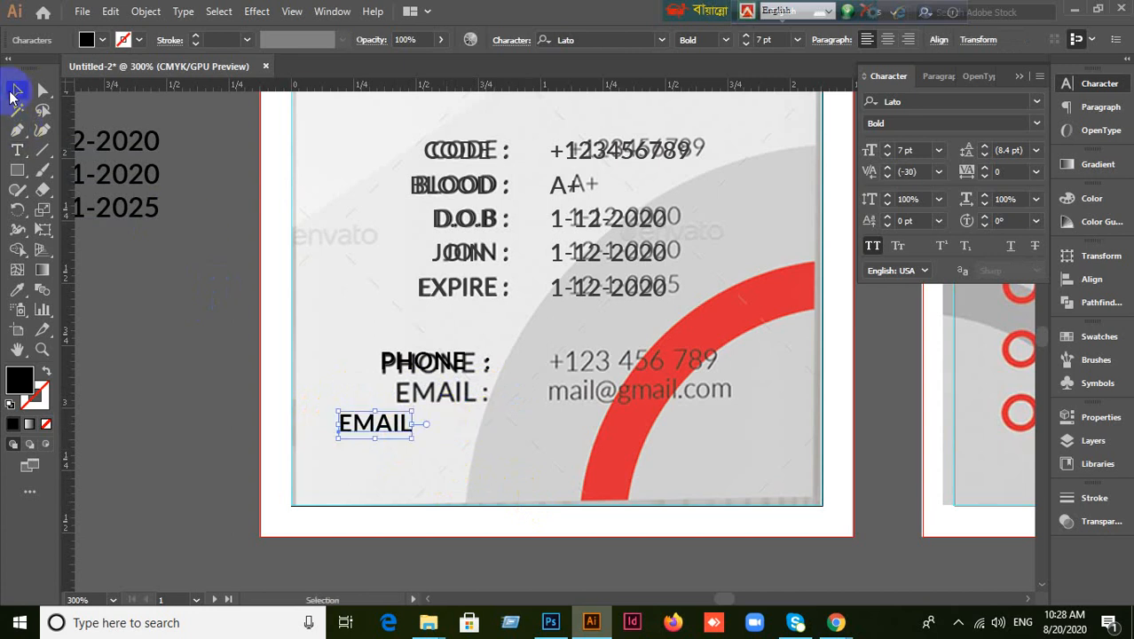
pyautogui.moveTo(394, 432); pyautogui.dragTo(450, 395)
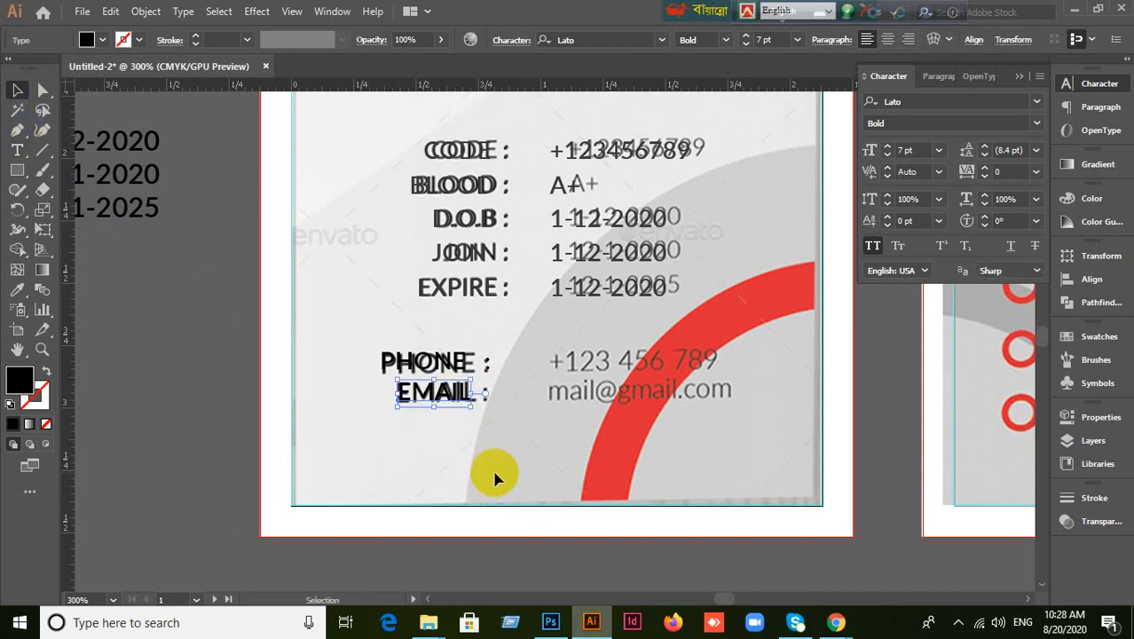
pyautogui.doubleClick(459, 398)
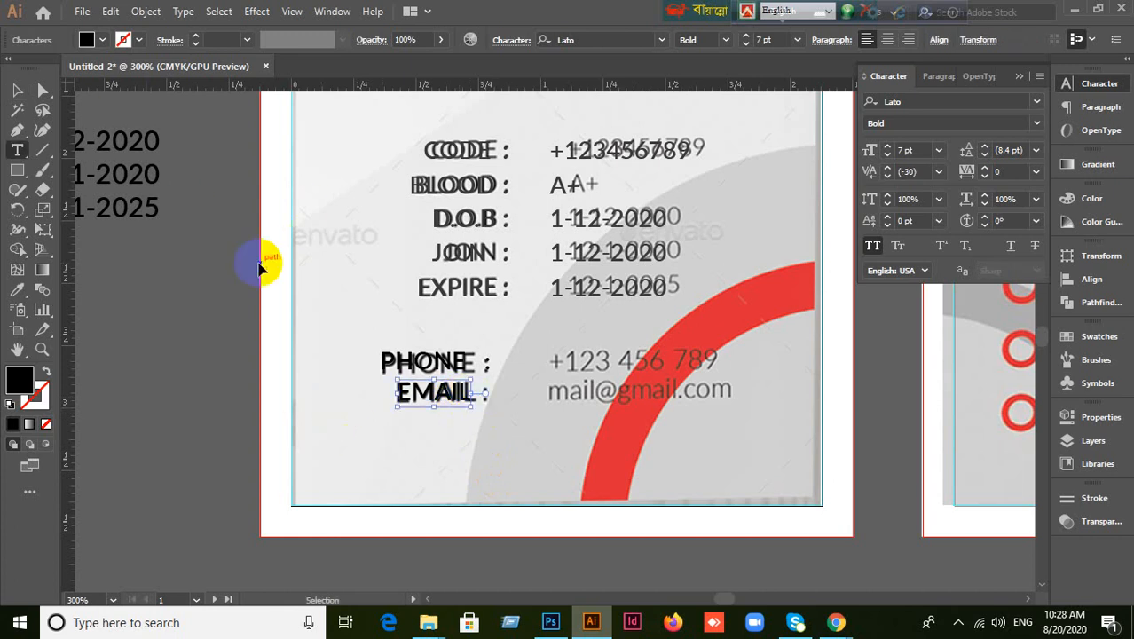
pyautogui.hotkey('ctrl', 'shift', 't')
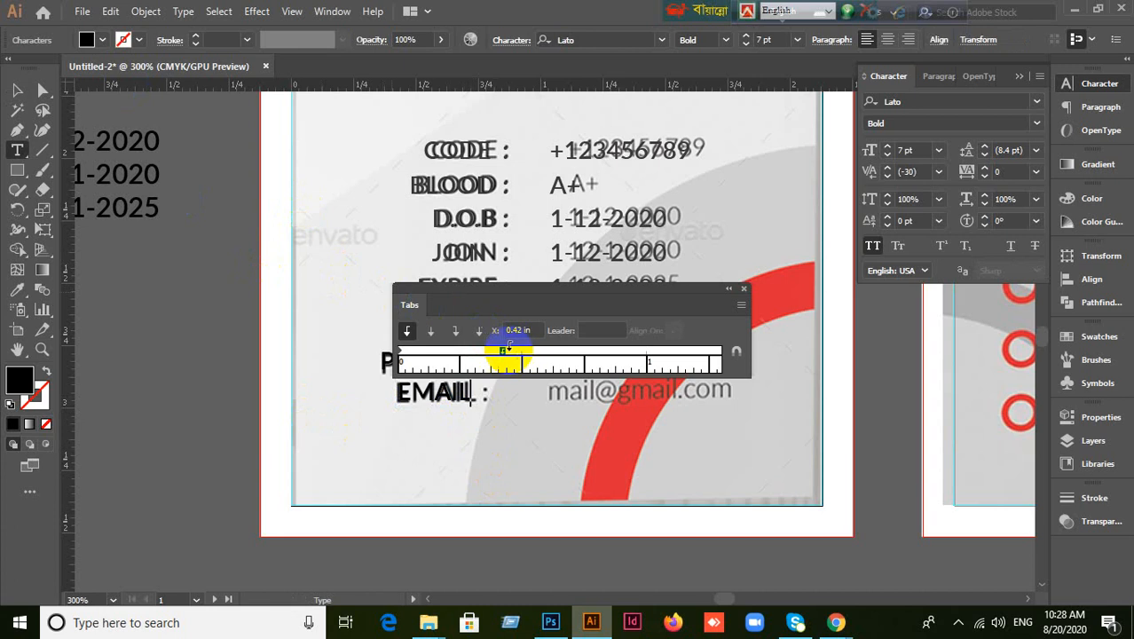
# Move the EMAIL tab stop to 0.36 in and close the Tabs settings.
pyautogui.moveTo(503, 350); pyautogui.dragTo(486, 355)
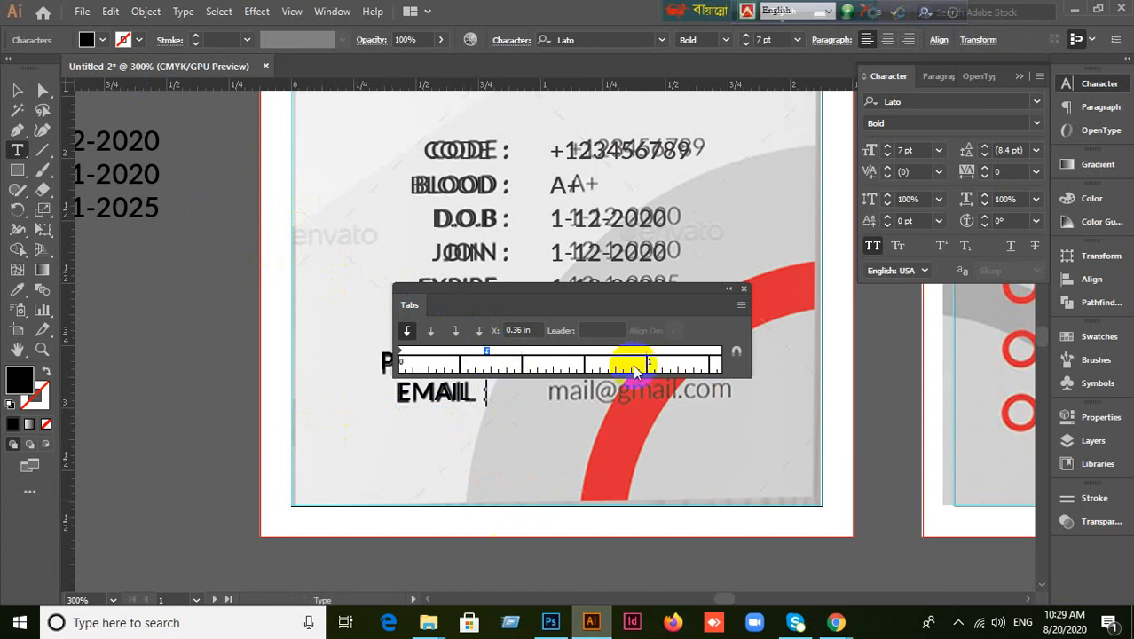
pyautogui.click(15, 91)
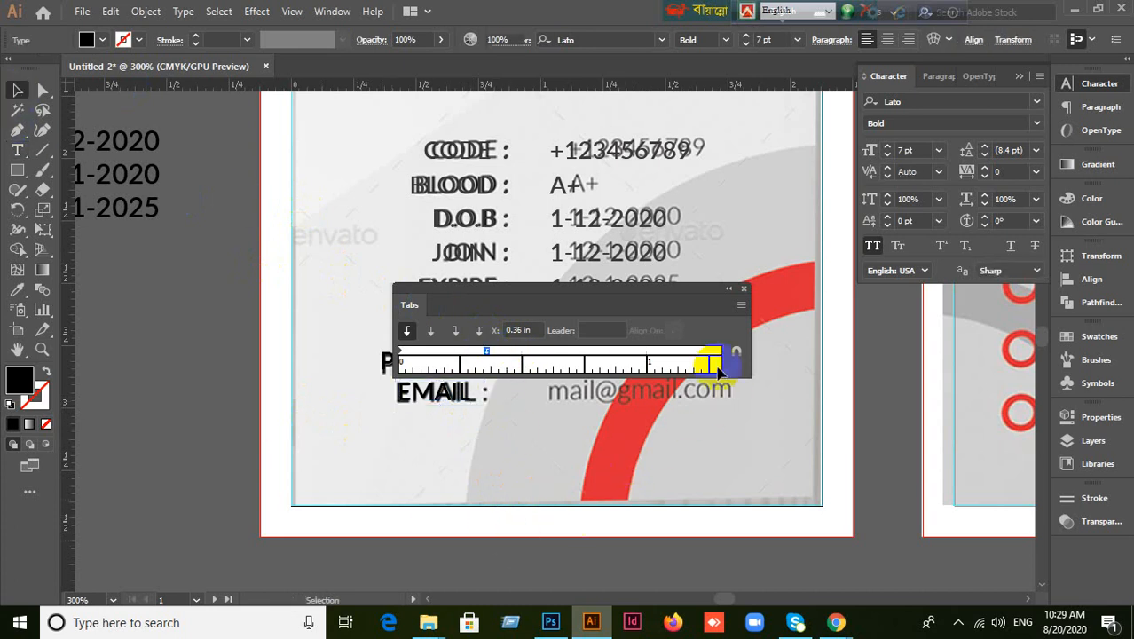
pyautogui.doubleClick(457, 392)
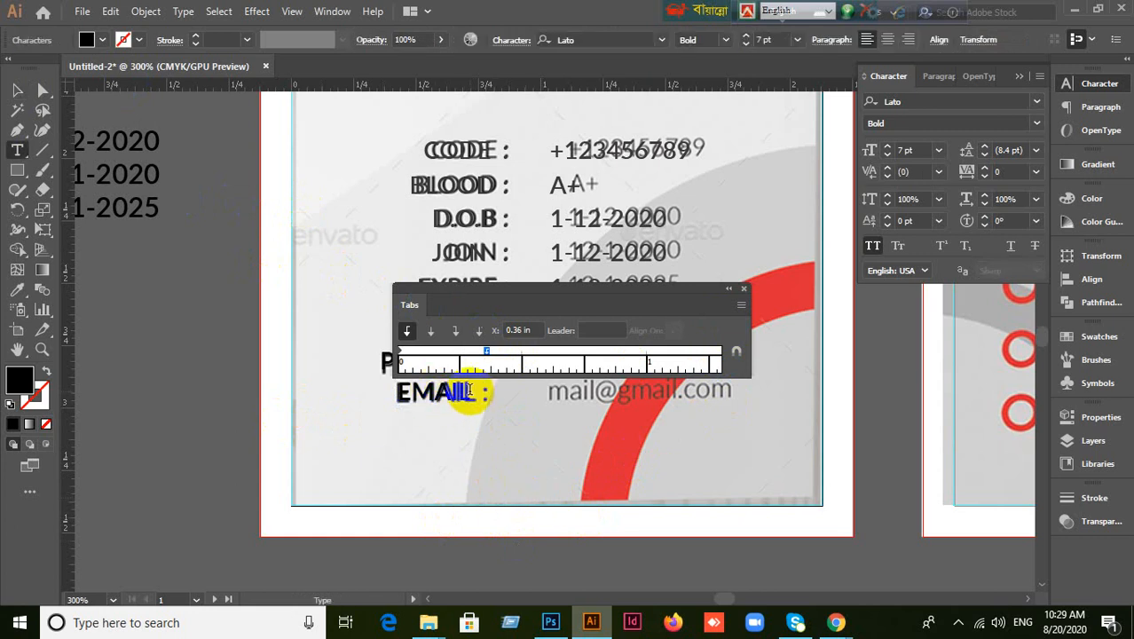
pyautogui.click(472, 391)
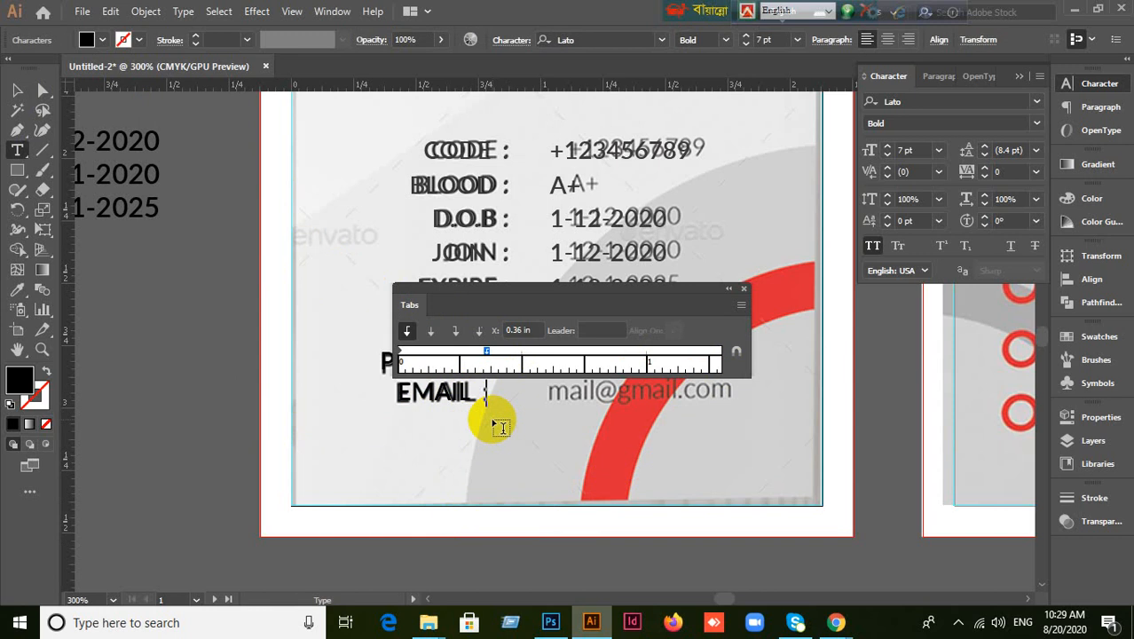
pyautogui.click(17, 90)
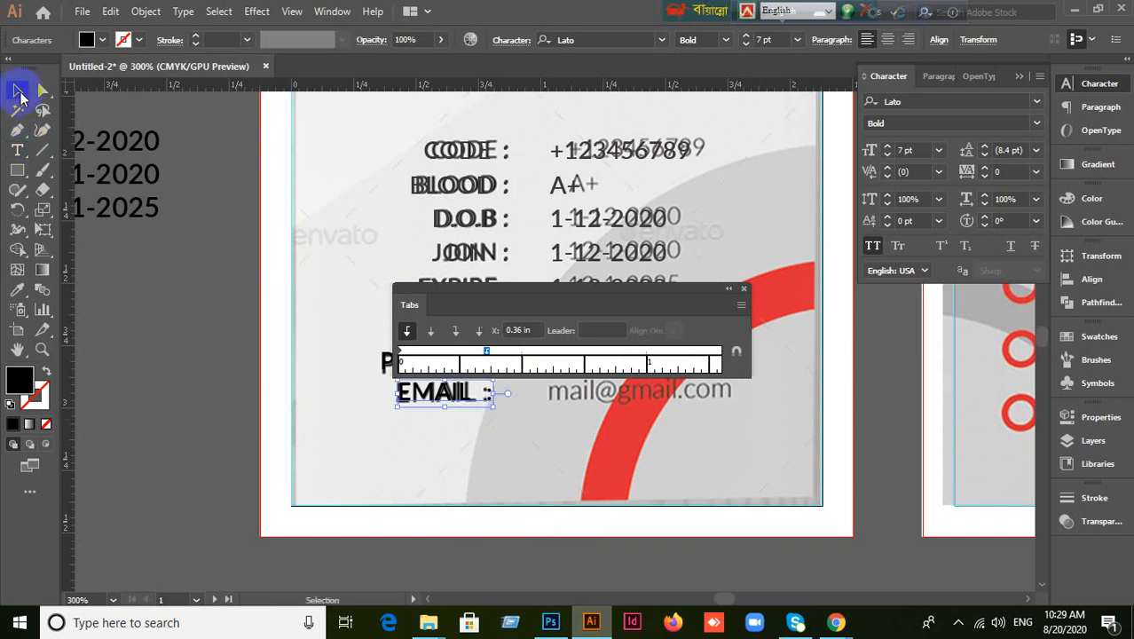
pyautogui.click(745, 290)
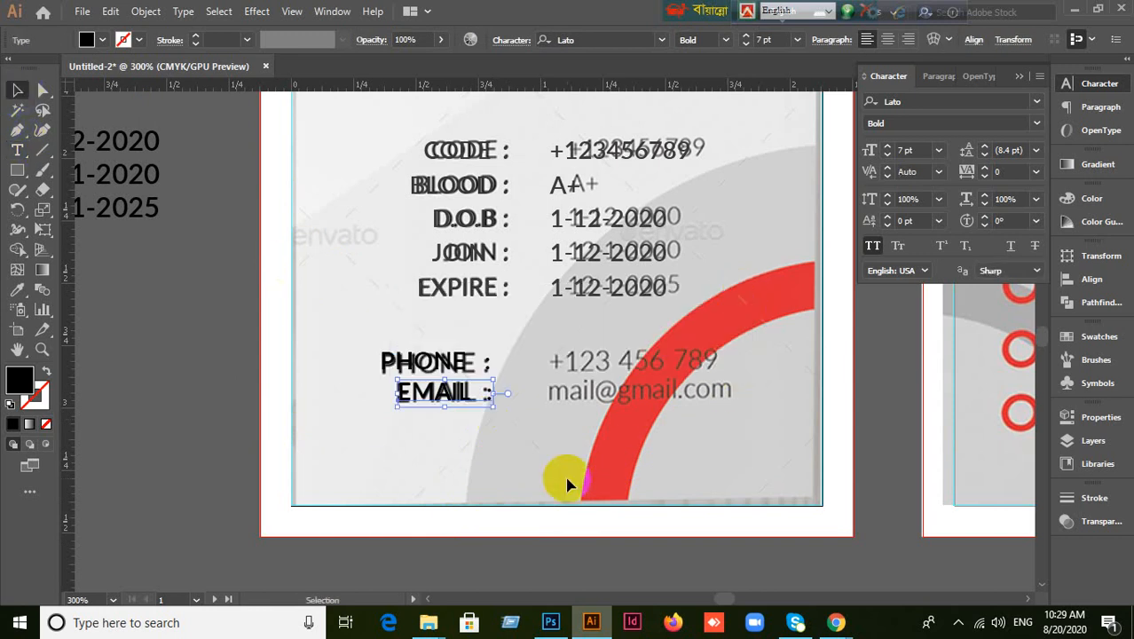
# Right-align the PHONE and EMAIL labels with each other.
pyautogui.moveTo(367, 350); pyautogui.dragTo(436, 412)
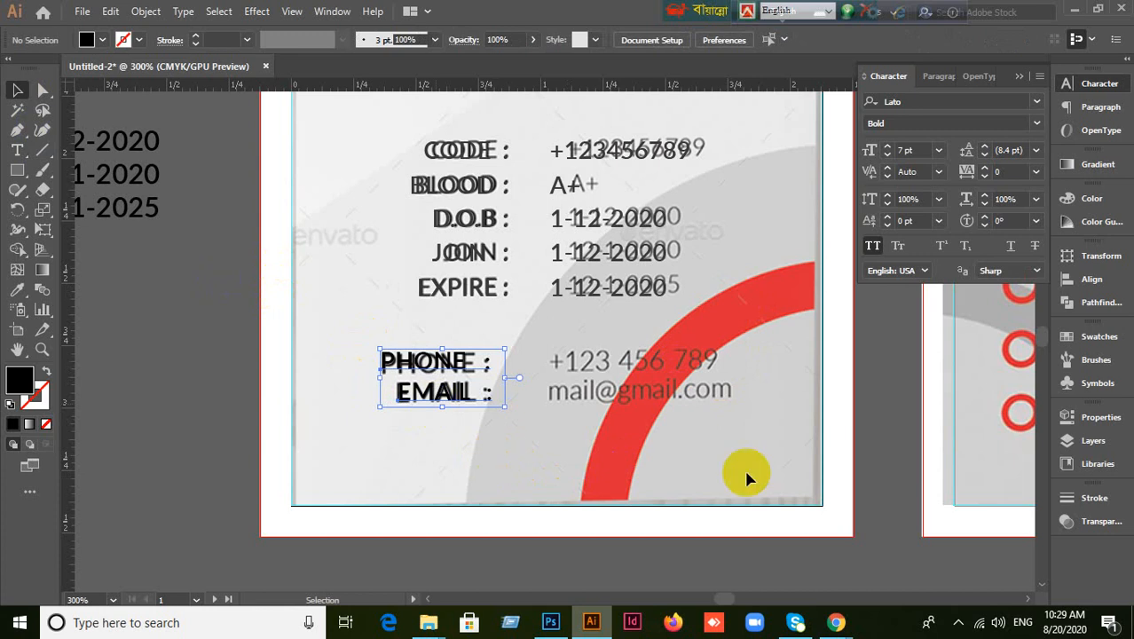
pyautogui.click(1065, 280)
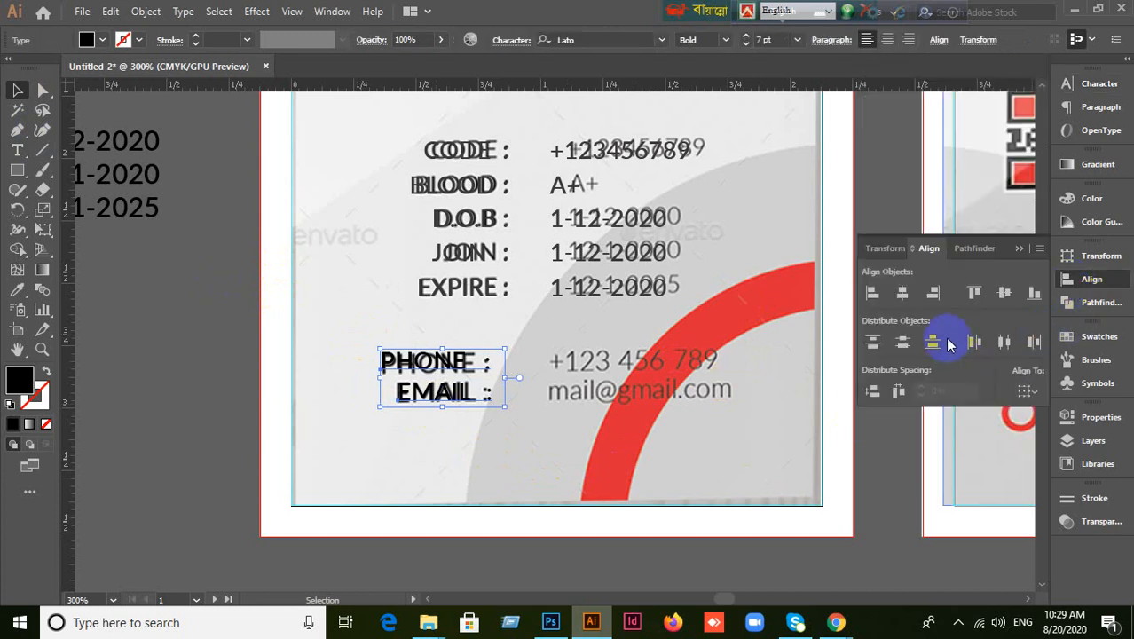
pyautogui.click(934, 292)
pyautogui.click(626, 436)
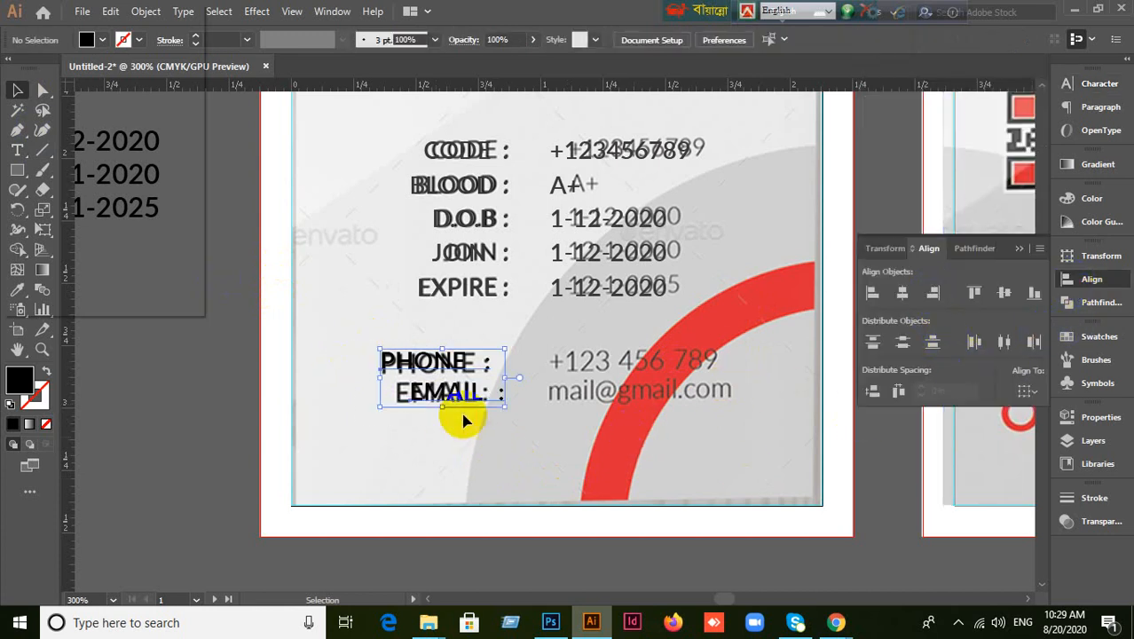
pyautogui.click(436, 477)
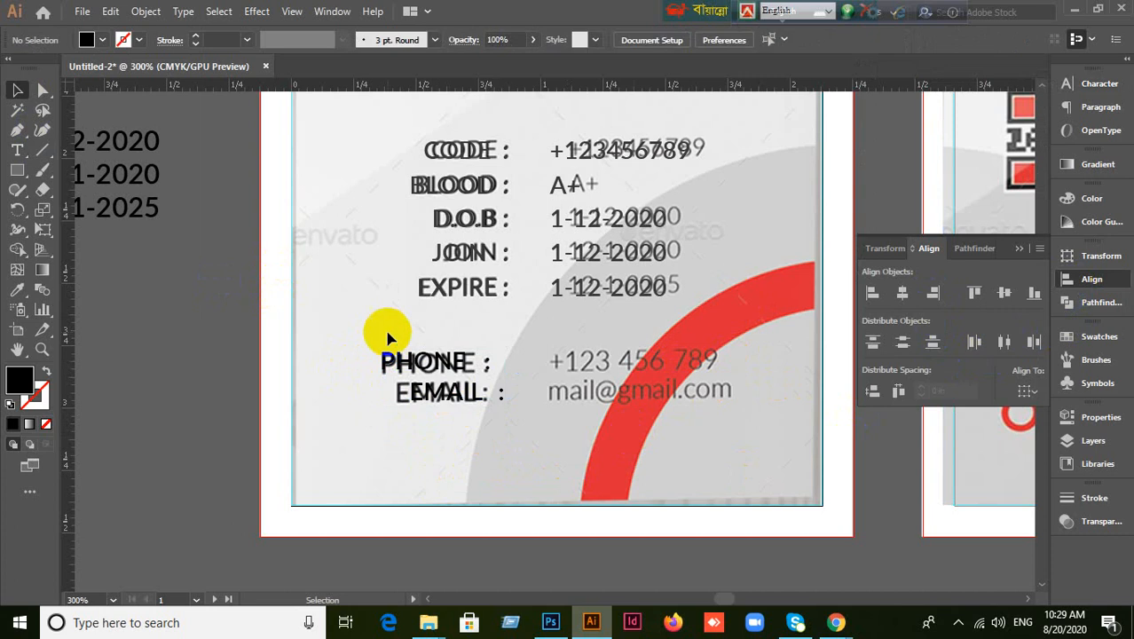
pyautogui.moveTo(380, 329); pyautogui.dragTo(463, 430)
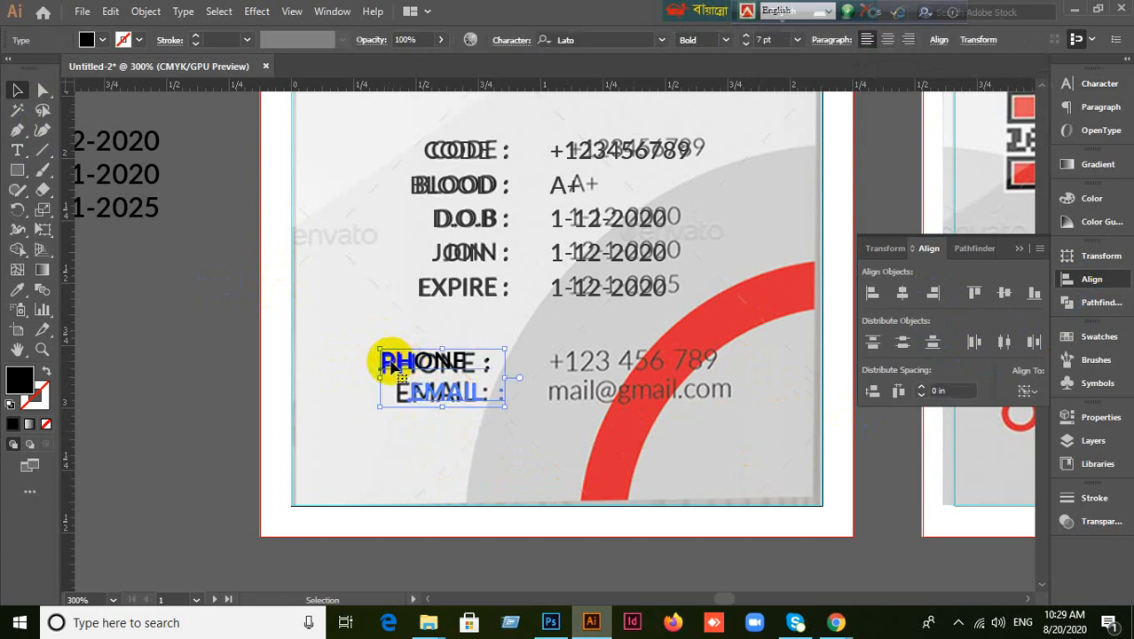
pyautogui.click(347, 418)
pyautogui.moveTo(352, 340); pyautogui.dragTo(299, 311)
pyautogui.click(367, 460)
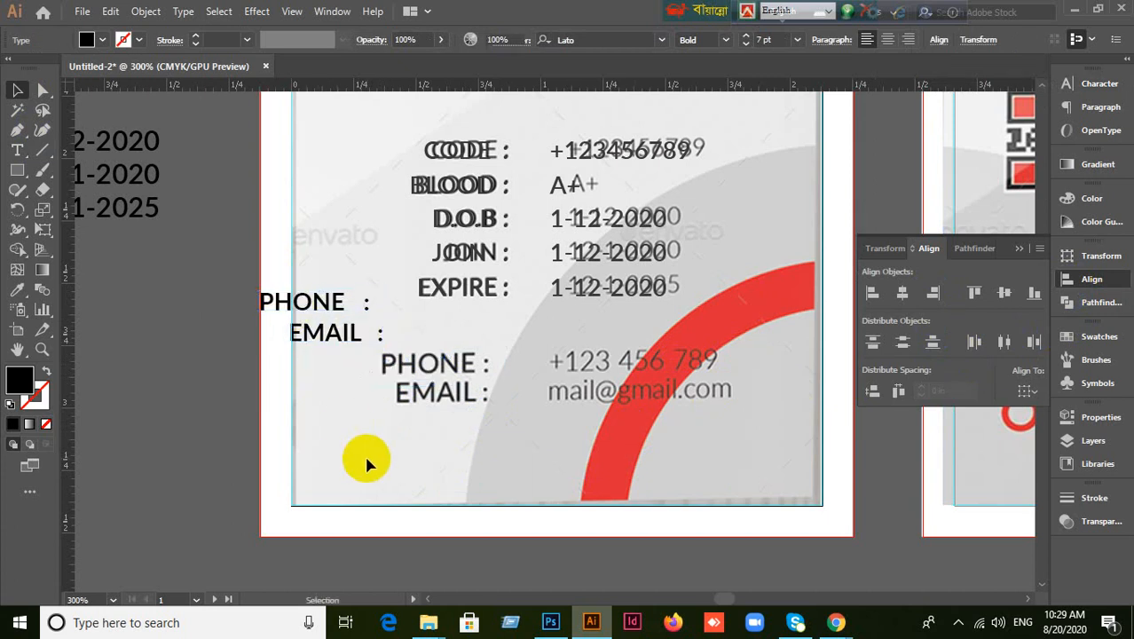
# Adjust the gap after PHONE in the PHONE label's text.
pyautogui.click(318, 335)
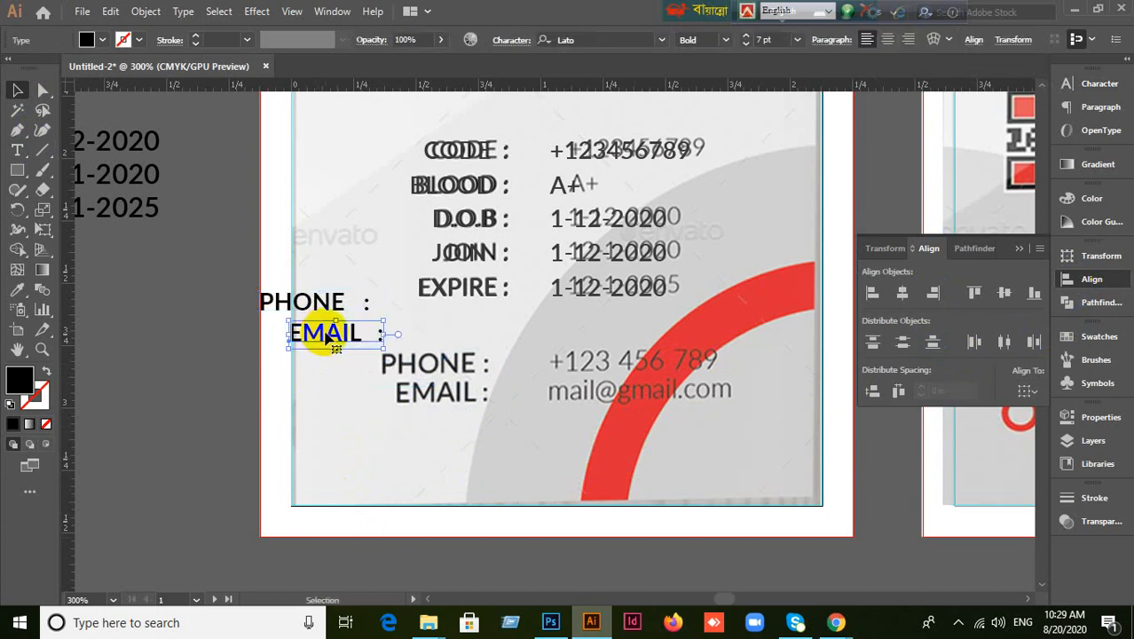
pyautogui.hotkey('ctrl', 'shift', 'a')
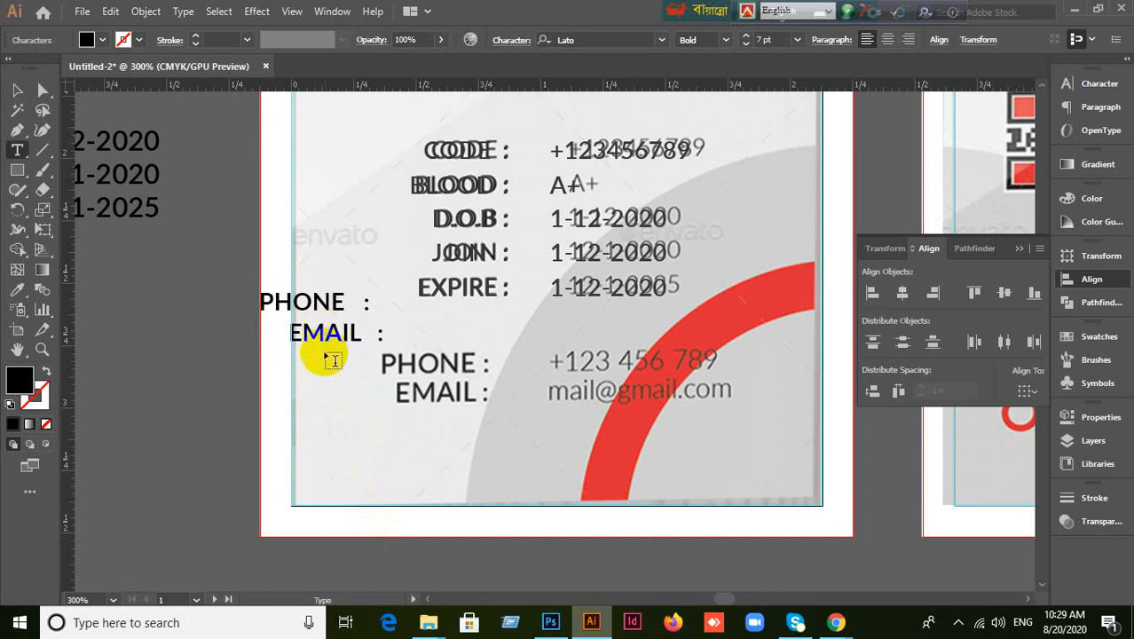
pyautogui.click(17, 150)
pyautogui.click(15, 90)
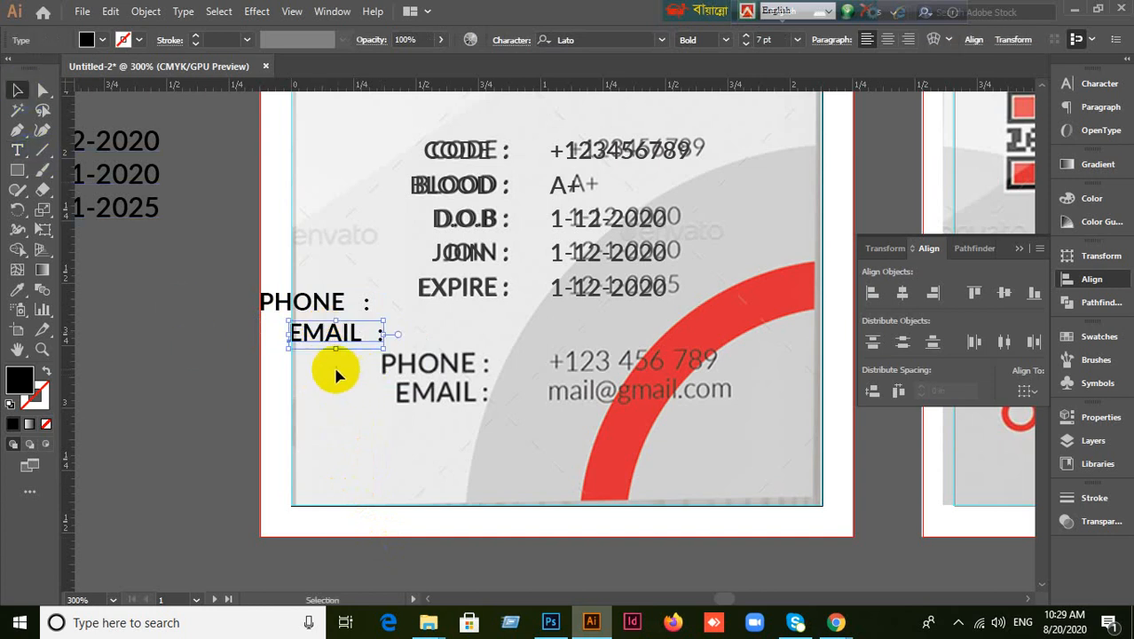
pyautogui.click(302, 304)
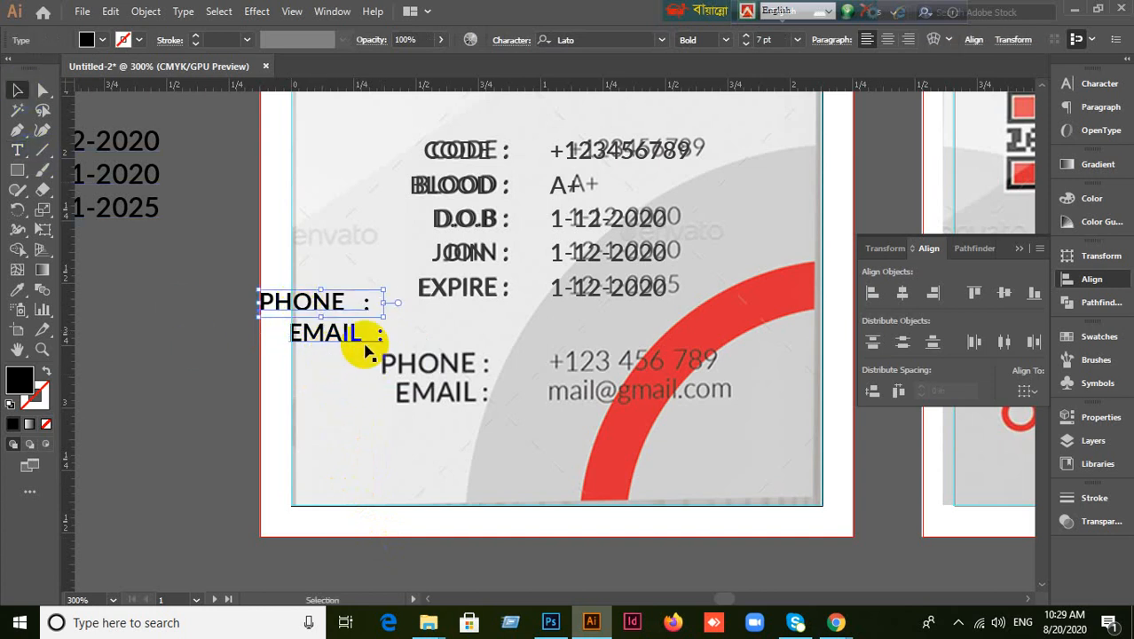
pyautogui.doubleClick(366, 304)
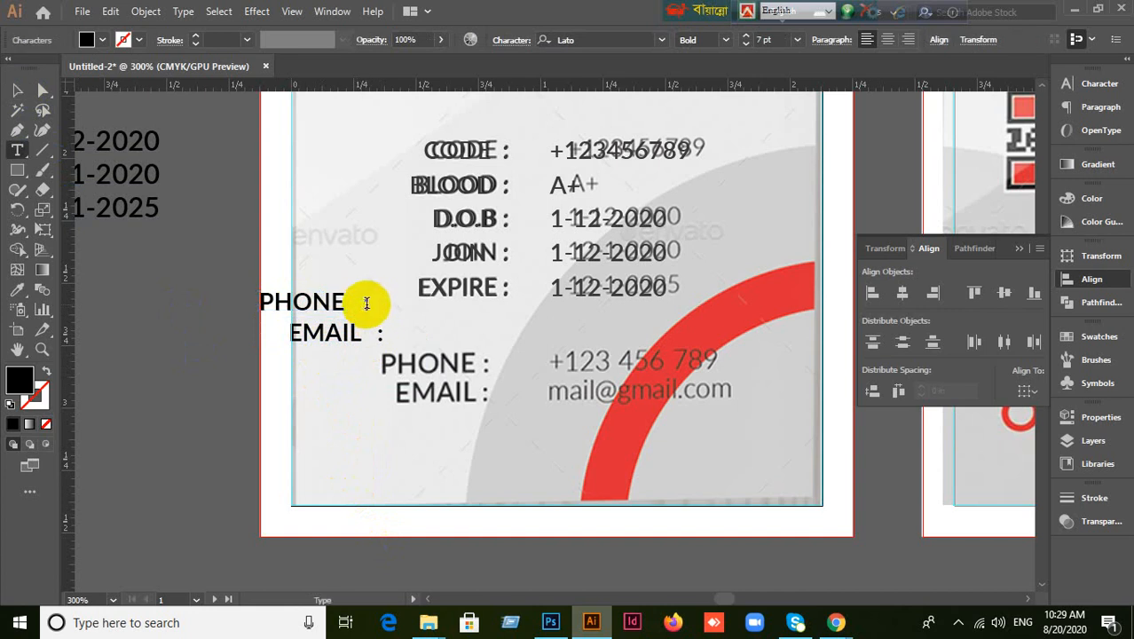
pyautogui.moveTo(369, 304); pyautogui.dragTo(398, 305)
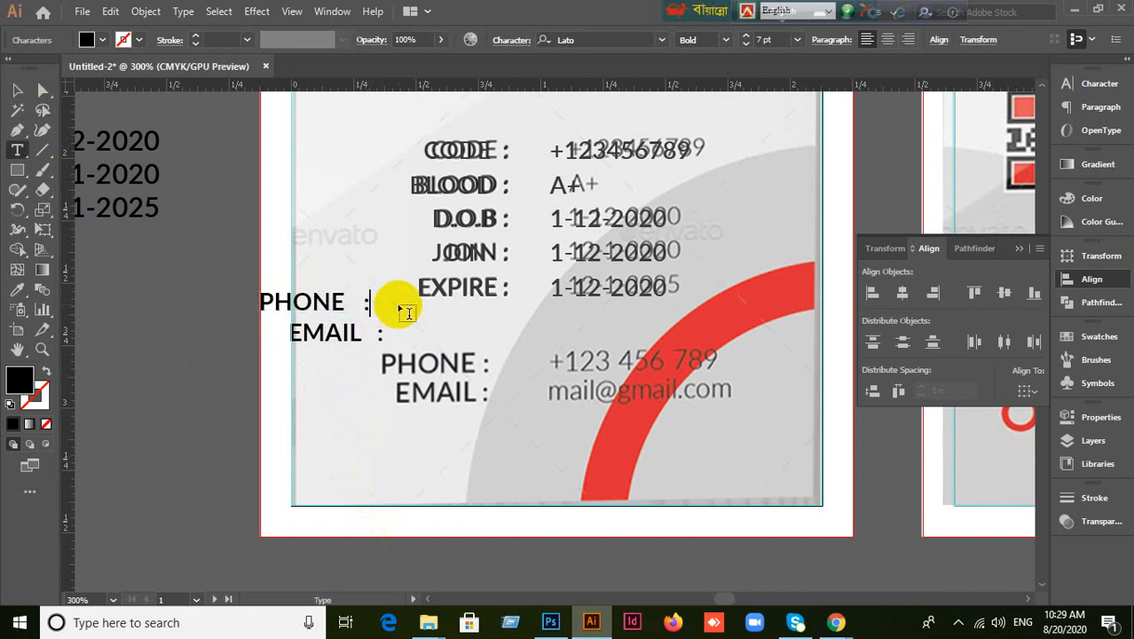
pyautogui.click(17, 90)
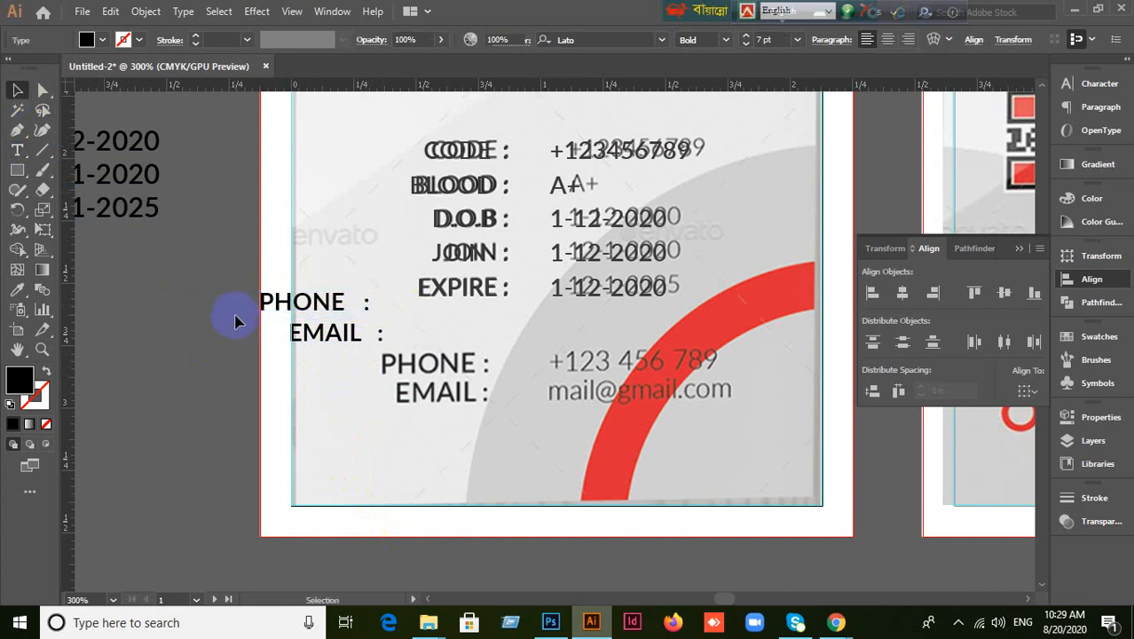
# Right-align the labels' colons again and move both onto the reference PHONE/EMAIL rows.
pyautogui.moveTo(235, 321); pyautogui.dragTo(316, 354)
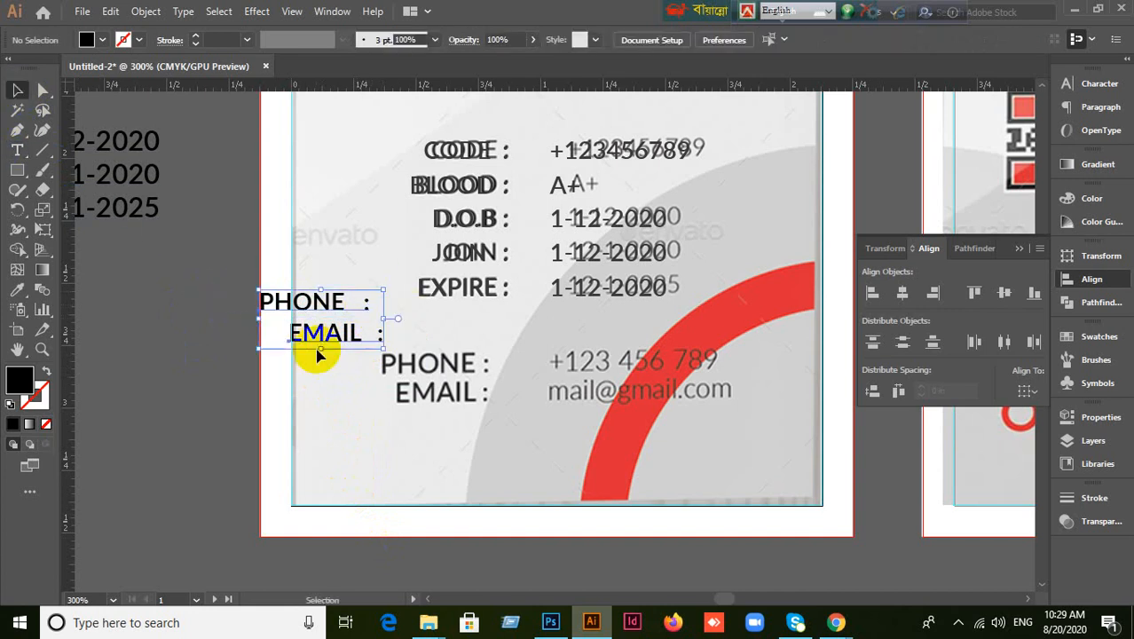
pyautogui.click(933, 293)
pyautogui.click(373, 457)
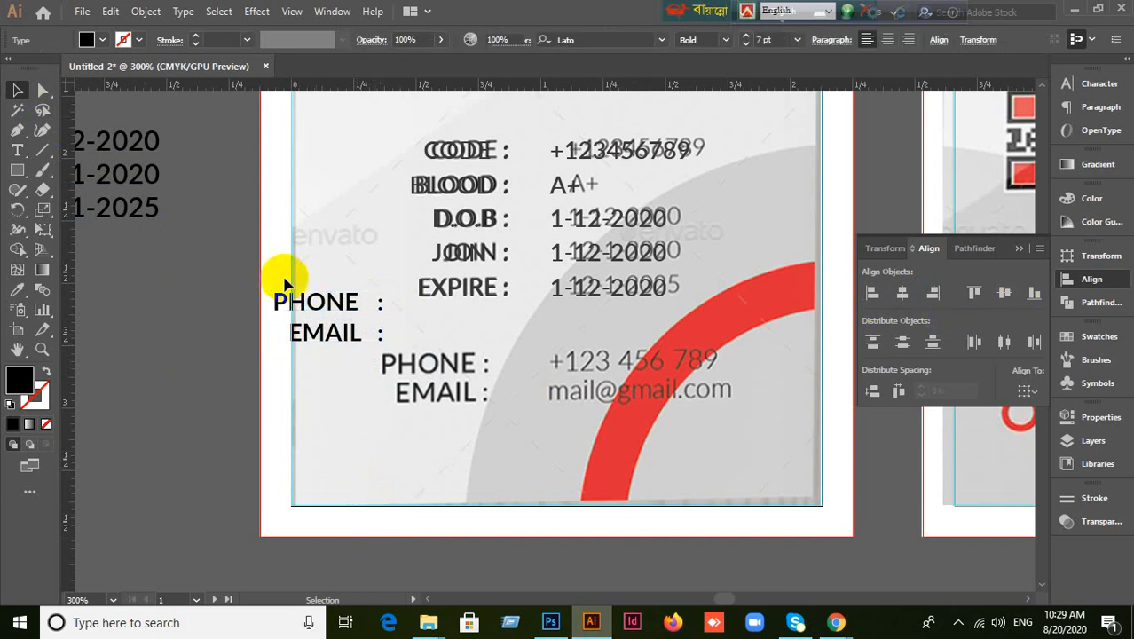
pyautogui.click(346, 345)
pyautogui.moveTo(353, 342); pyautogui.dragTo(449, 399)
pyautogui.click(649, 460)
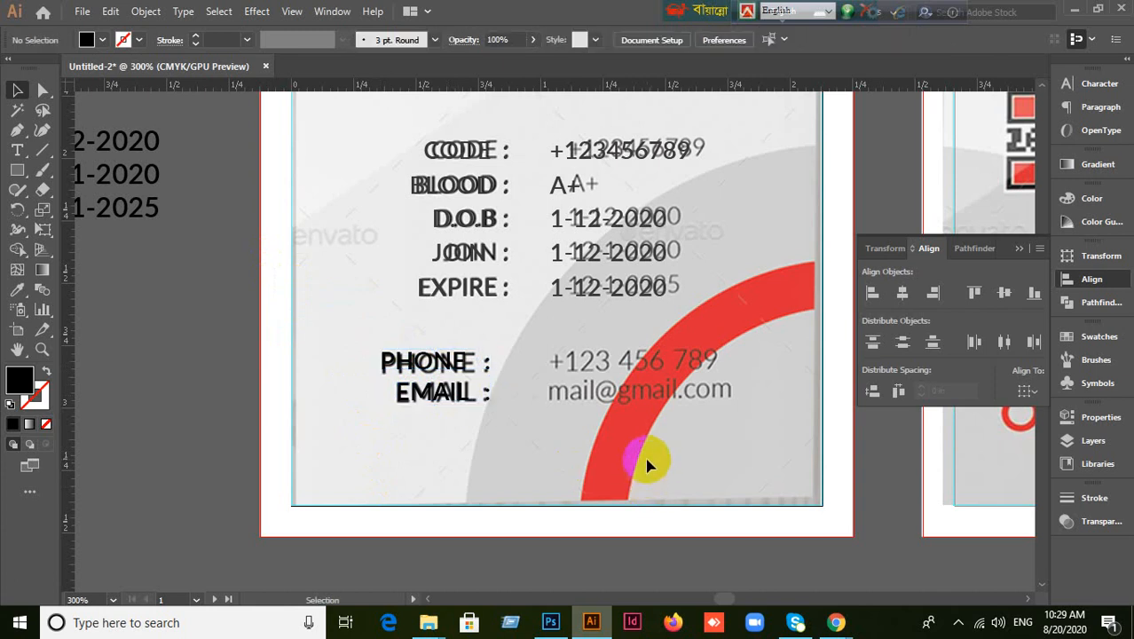
# Alt-drag a copy of the CODE number onto the PHONE row and type the email address on the EMAIL row.
pyautogui.click(619, 153)
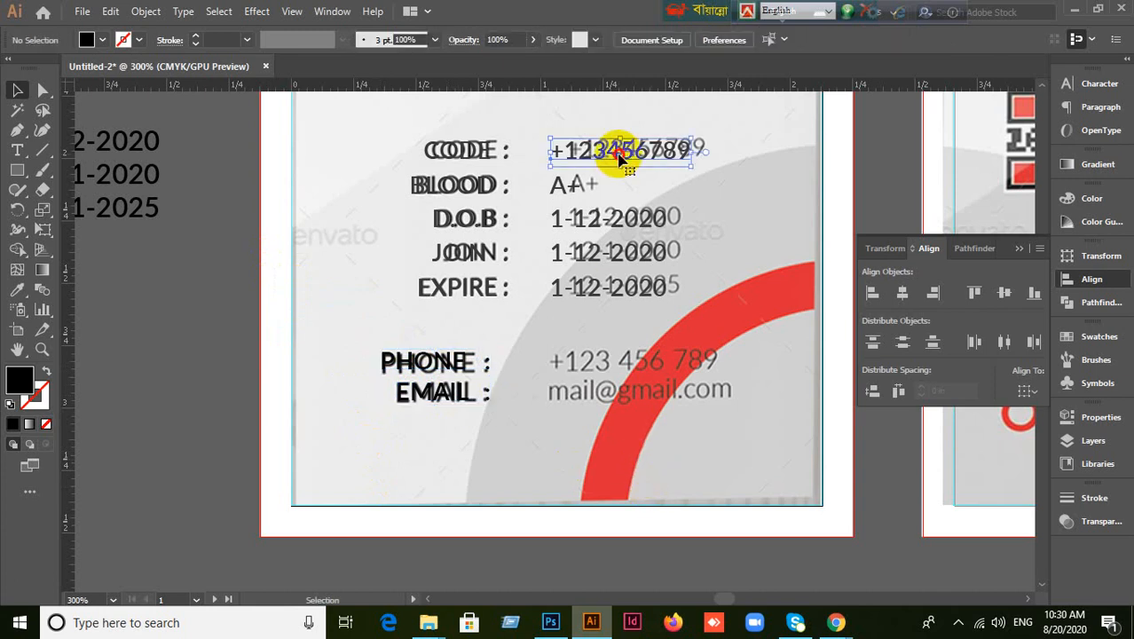
pyautogui.moveTo(618, 153); pyautogui.dragTo(624, 368)
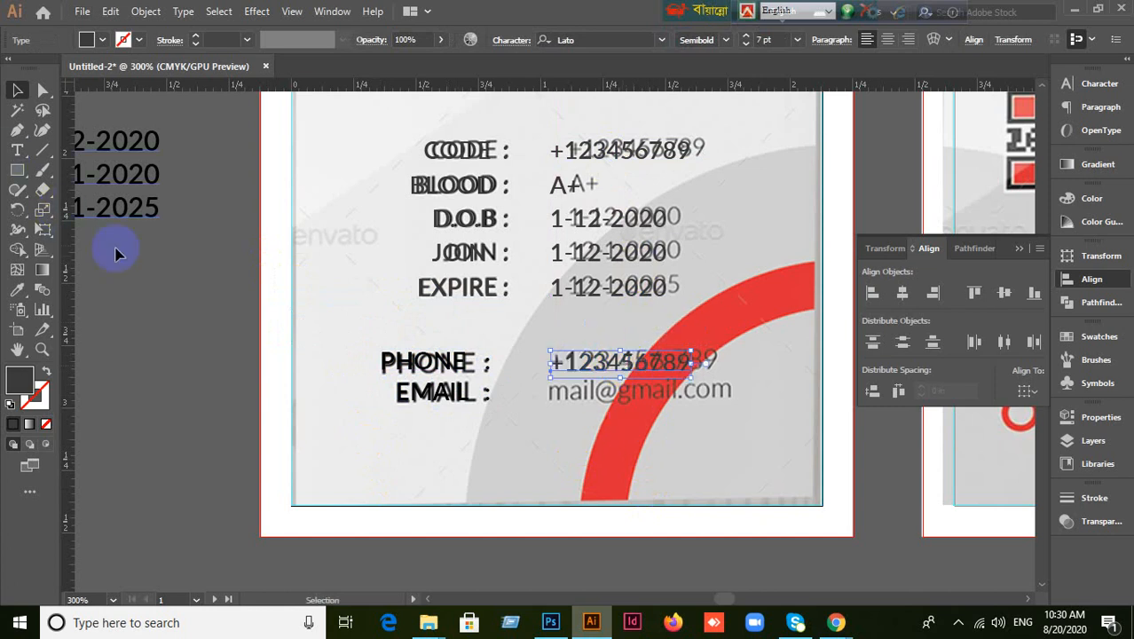
pyautogui.click(17, 150)
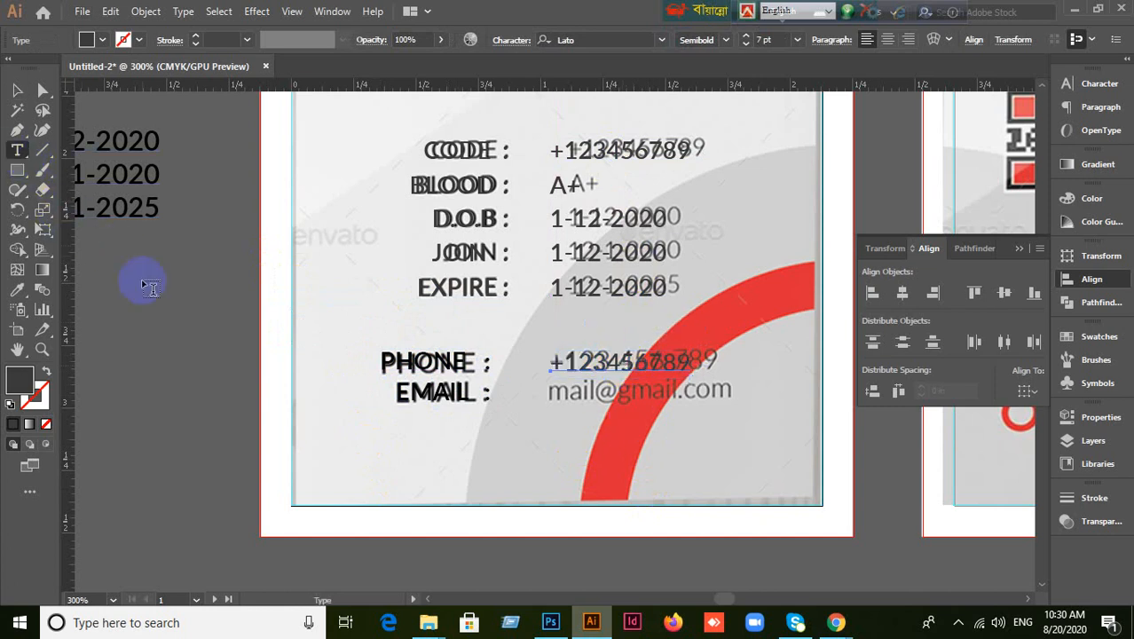
pyautogui.click(579, 391)
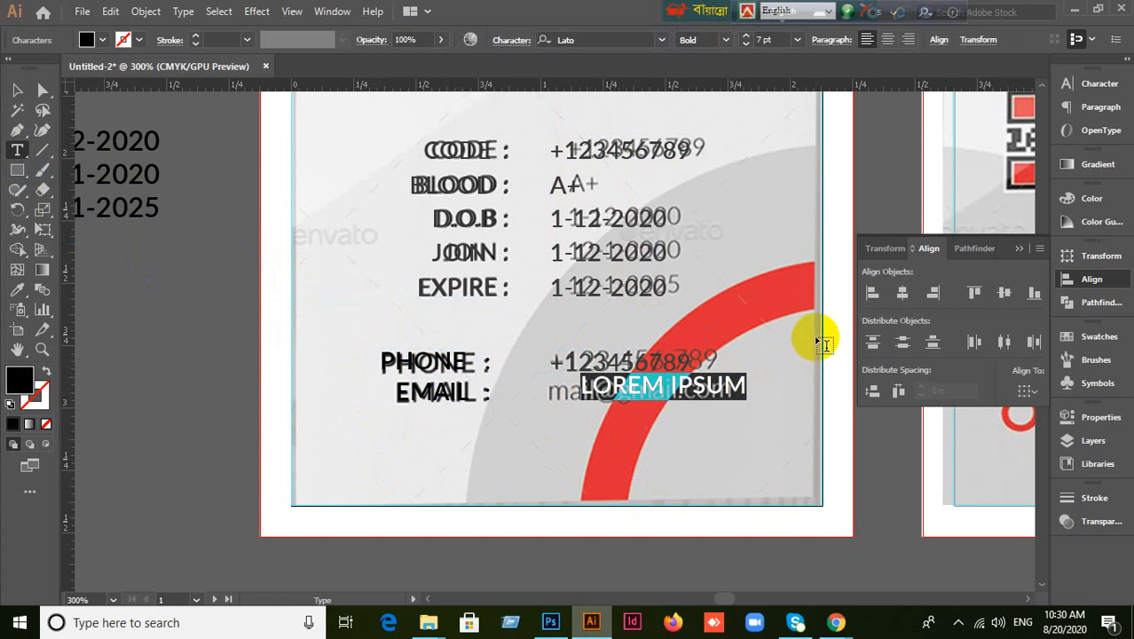
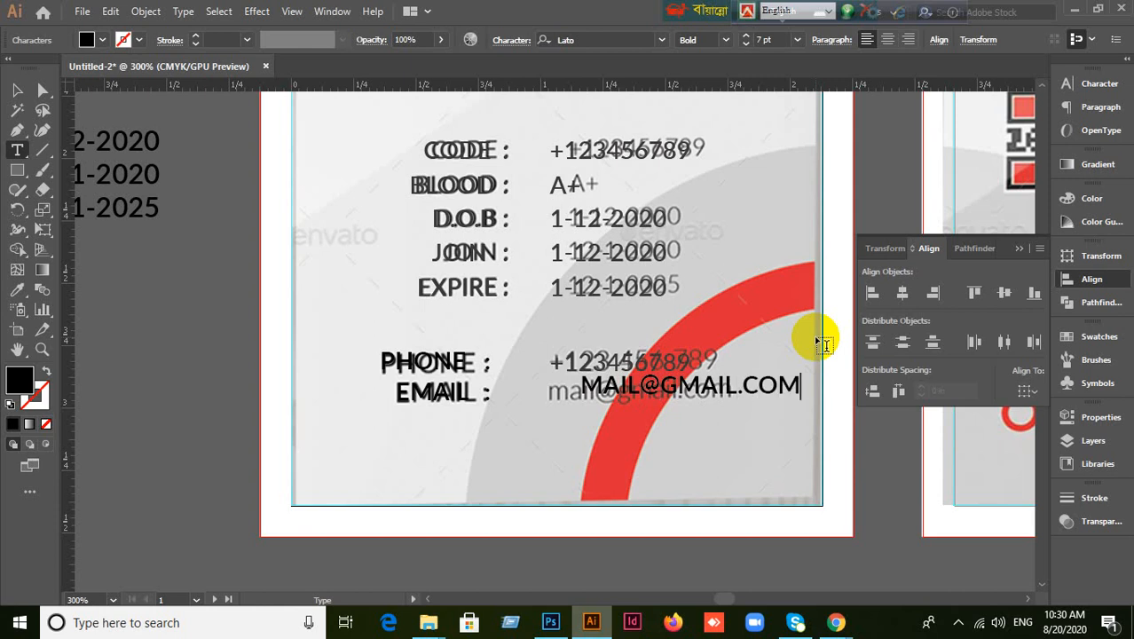
pyautogui.click(17, 92)
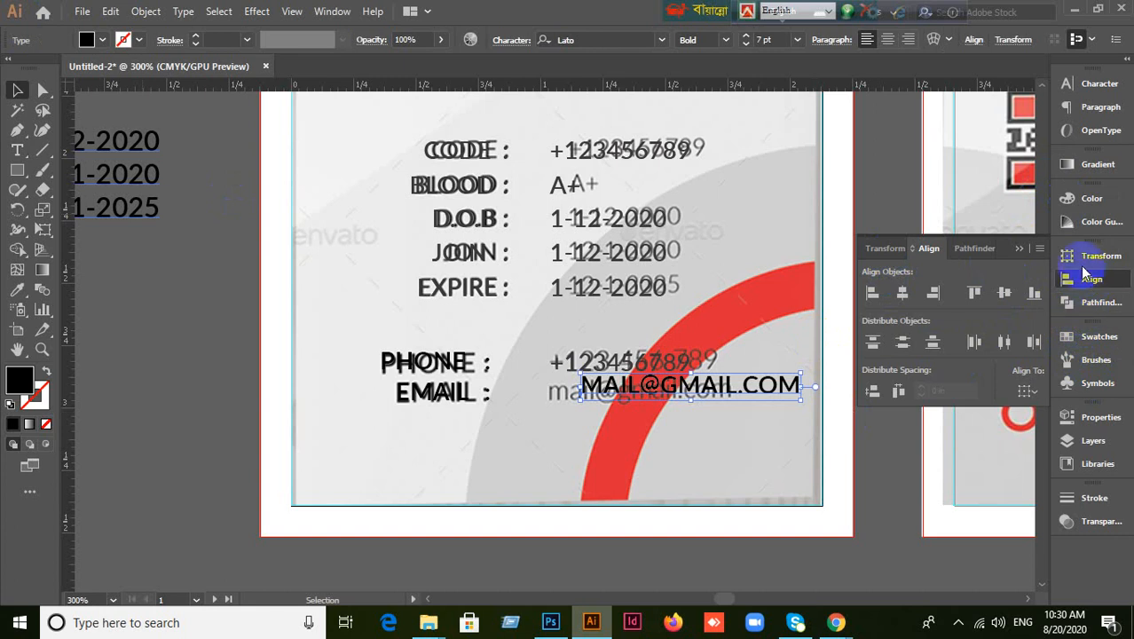
# Turn off All Caps so the email is lowercase, and move it over the reference email.
pyautogui.click(1019, 252)
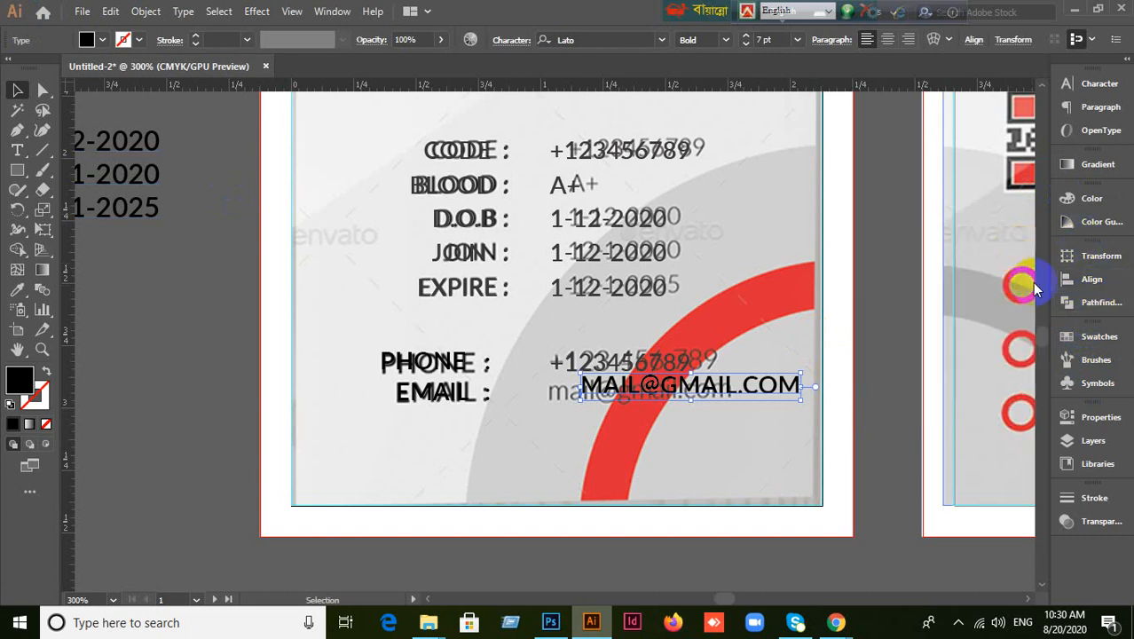
pyautogui.click(1085, 87)
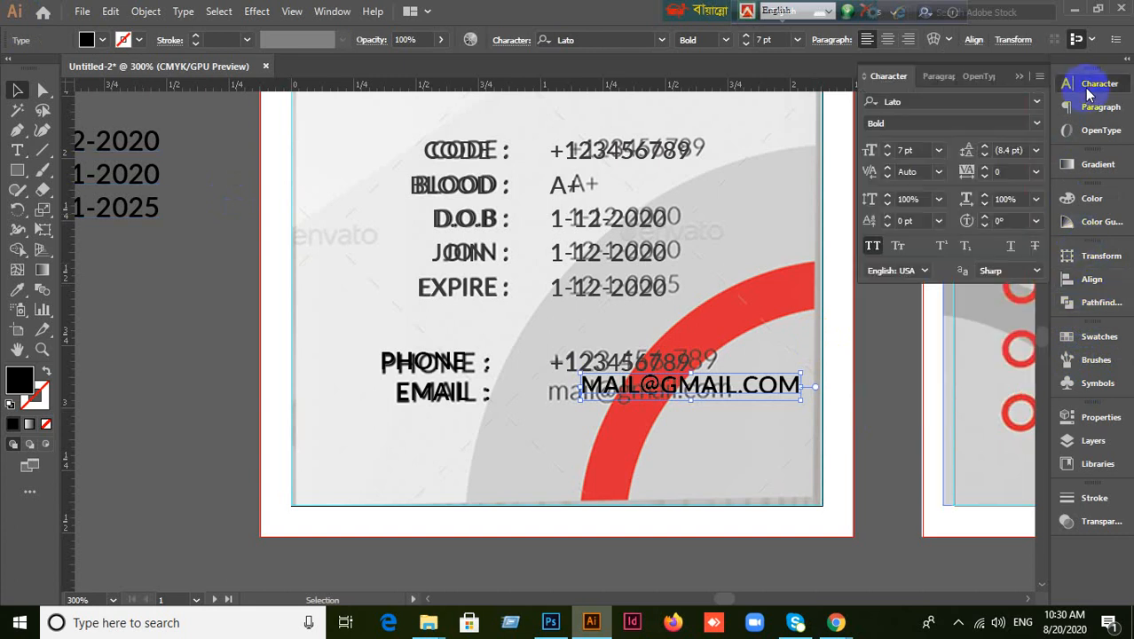
pyautogui.click(936, 78)
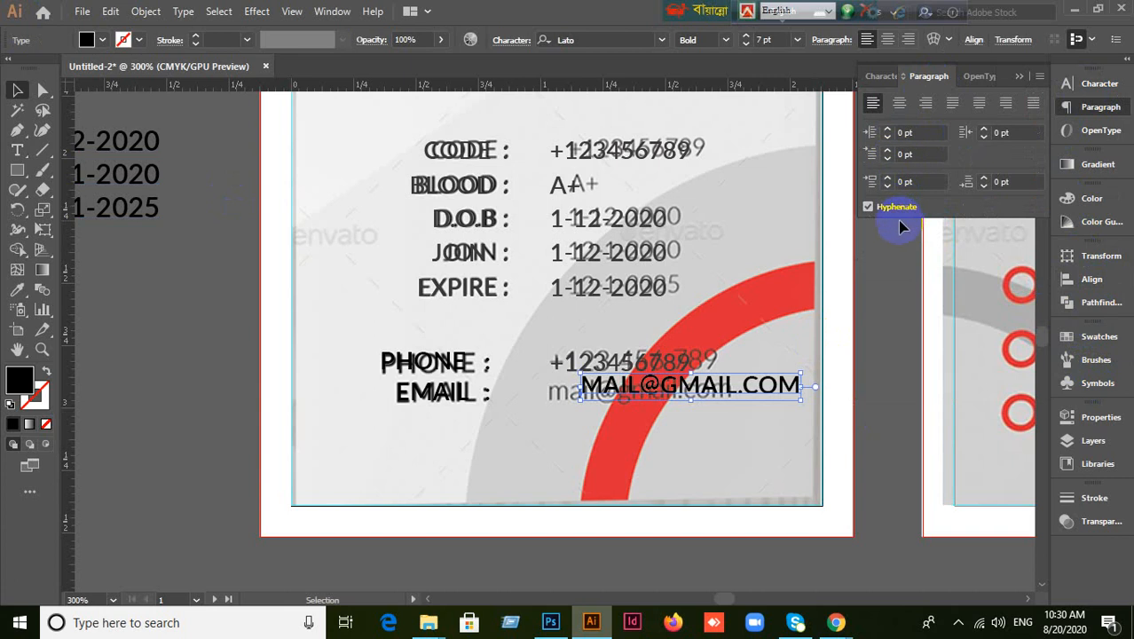
pyautogui.click(881, 77)
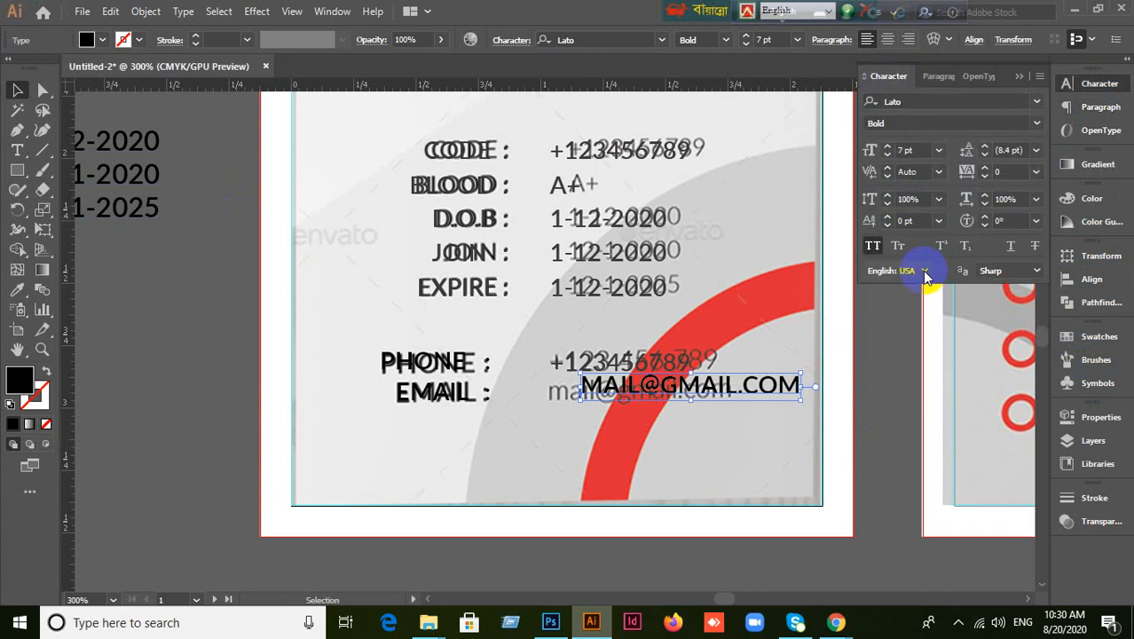
pyautogui.click(875, 248)
pyautogui.click(875, 248)
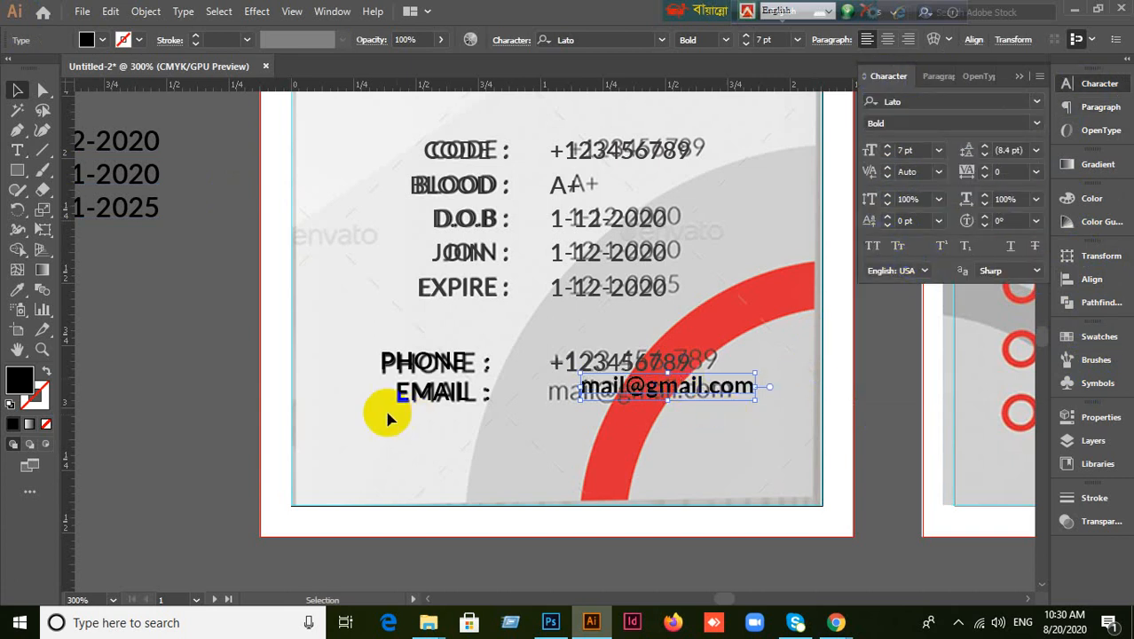
pyautogui.moveTo(652, 392); pyautogui.dragTo(623, 389)
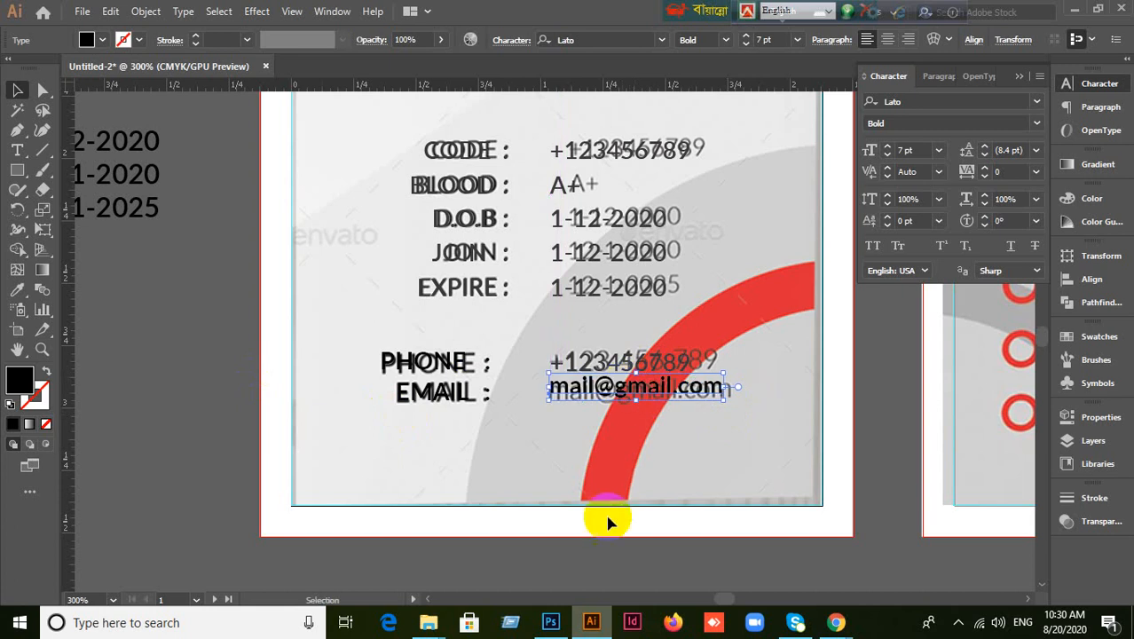
# Move the reference image off the card to sit beside it.
pyautogui.click(601, 554)
pyautogui.scroll(-1, 616, 535)
pyautogui.scroll(-1, 616, 535)
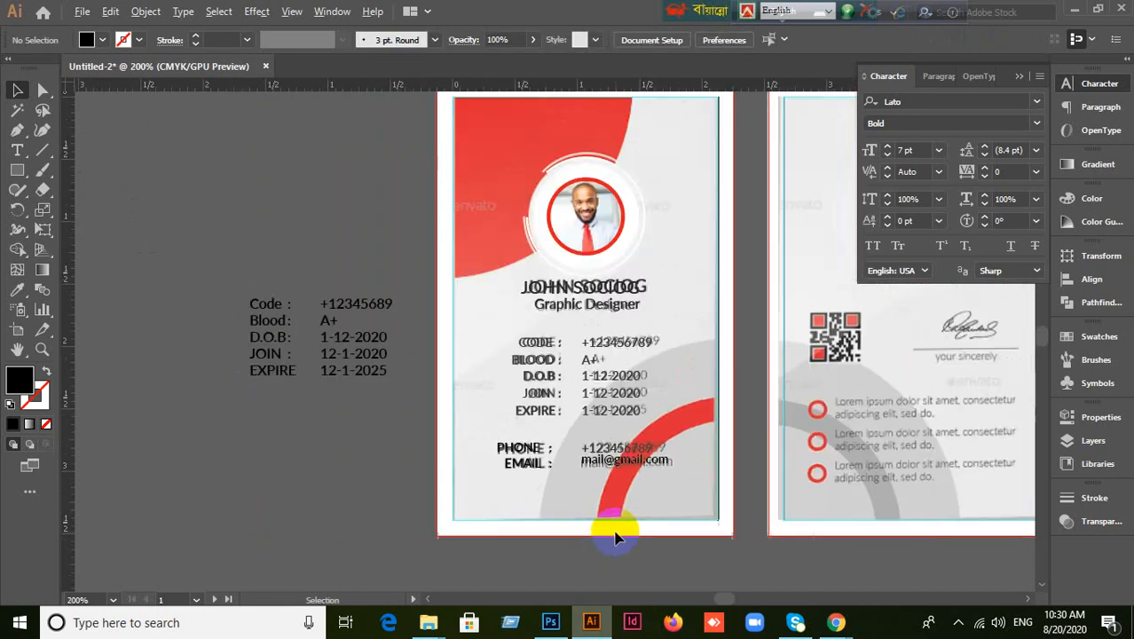
pyautogui.moveTo(374, 489); pyautogui.dragTo(480, 487)
pyautogui.moveTo(619, 357); pyautogui.dragTo(165, 330)
pyautogui.moveTo(378, 487); pyautogui.dragTo(378, 487)
pyautogui.hotkey('ctrl', 'z')
pyautogui.click(293, 561)
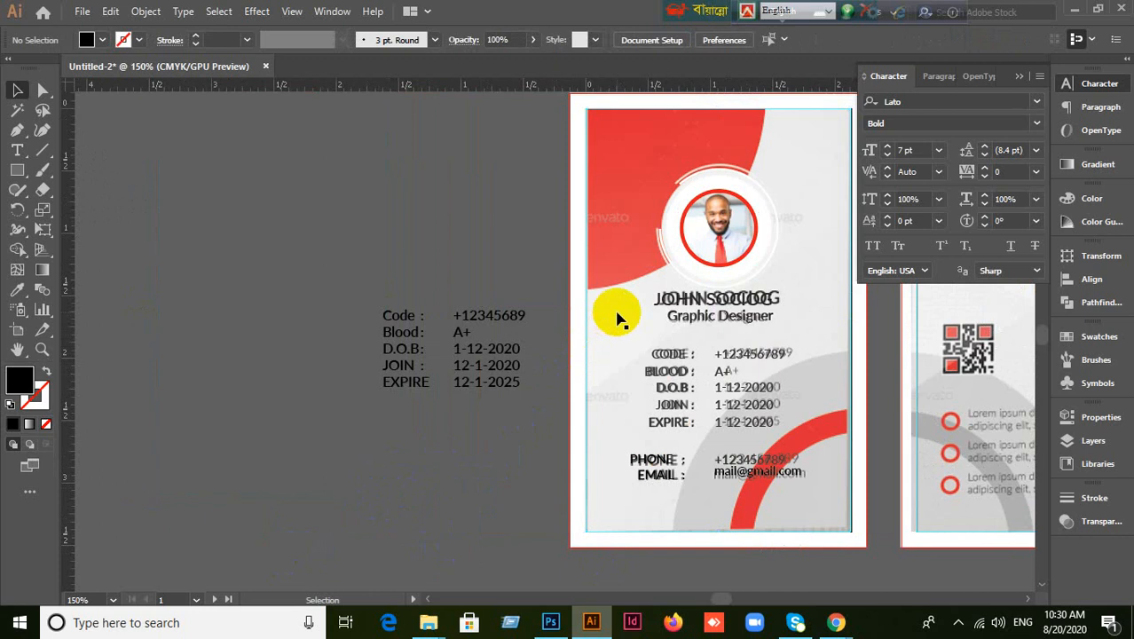
pyautogui.moveTo(619, 317); pyautogui.dragTo(142, 318)
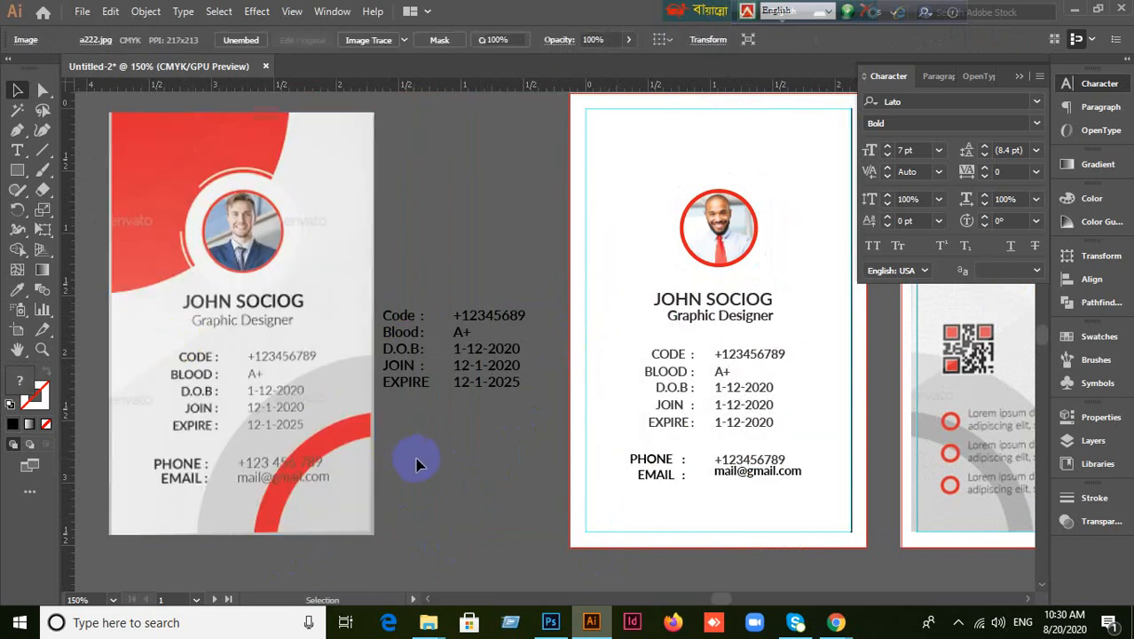
pyautogui.click(419, 464)
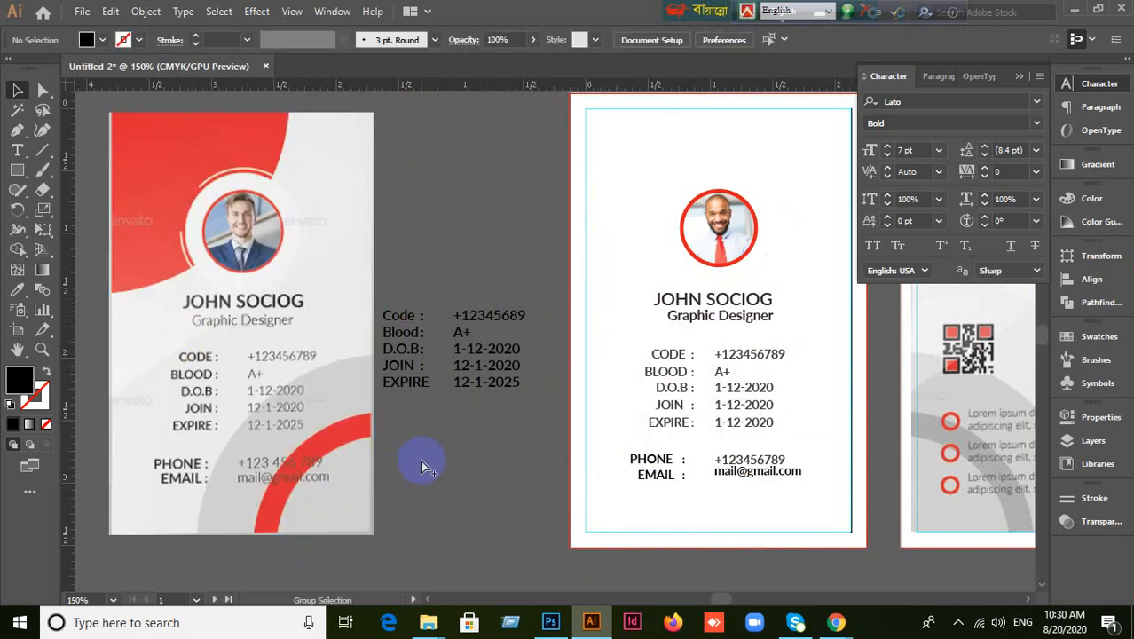
# Reveal the hidden red and grey background shapes with Show All (Ctrl+Alt+3) and deselect them.
pyautogui.hotkey('ctrl', 'alt', '3')
pyautogui.click(444, 510)
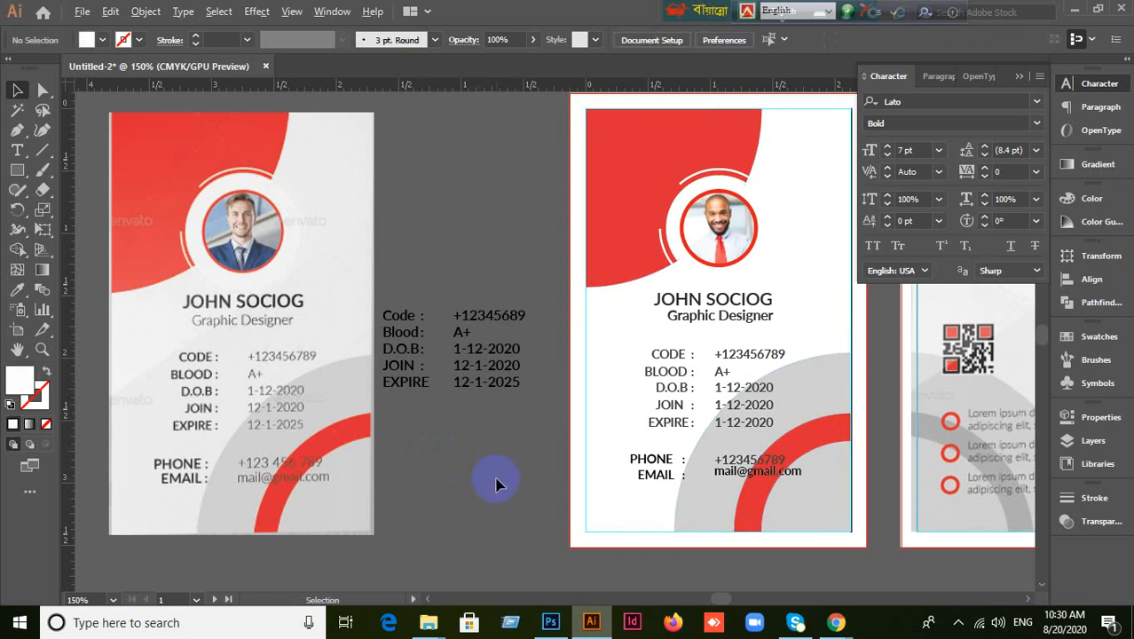
pyautogui.moveTo(683, 493); pyautogui.dragTo(645, 443)
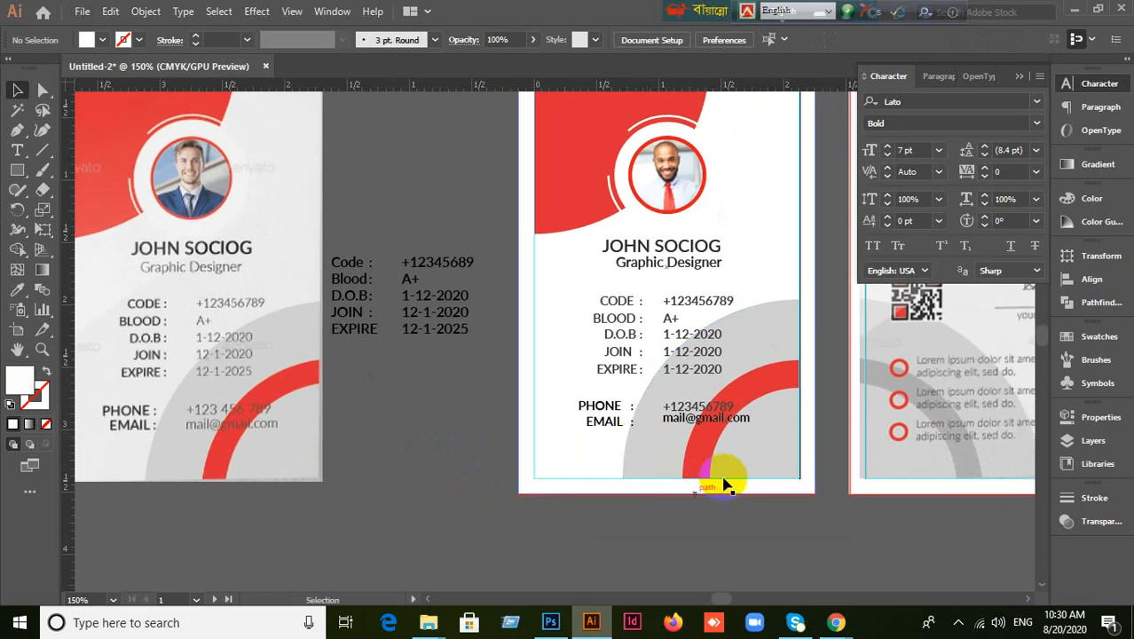
pyautogui.scroll(-1, 741, 493)
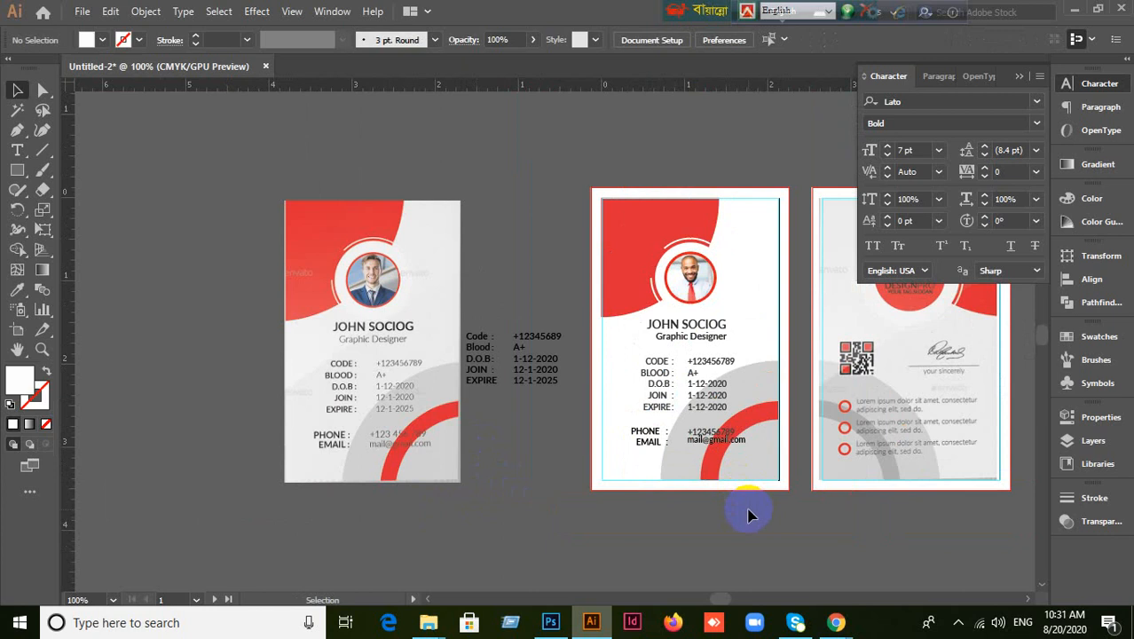
pyautogui.rightClick(744, 268)
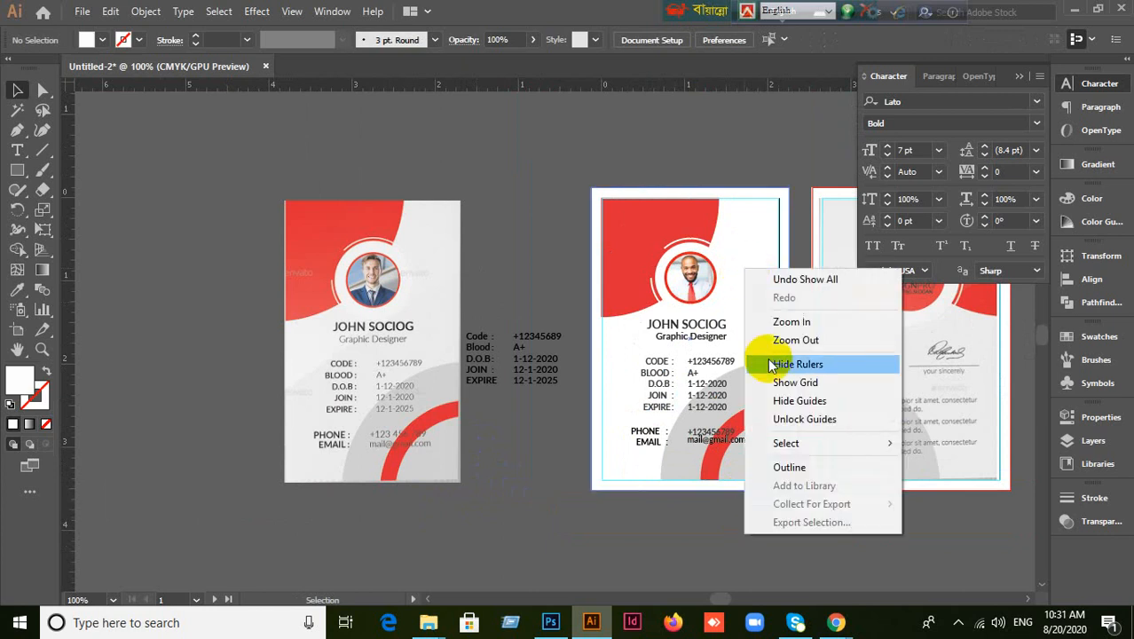
pyautogui.click(577, 496)
pyautogui.scroll(1, 679, 512)
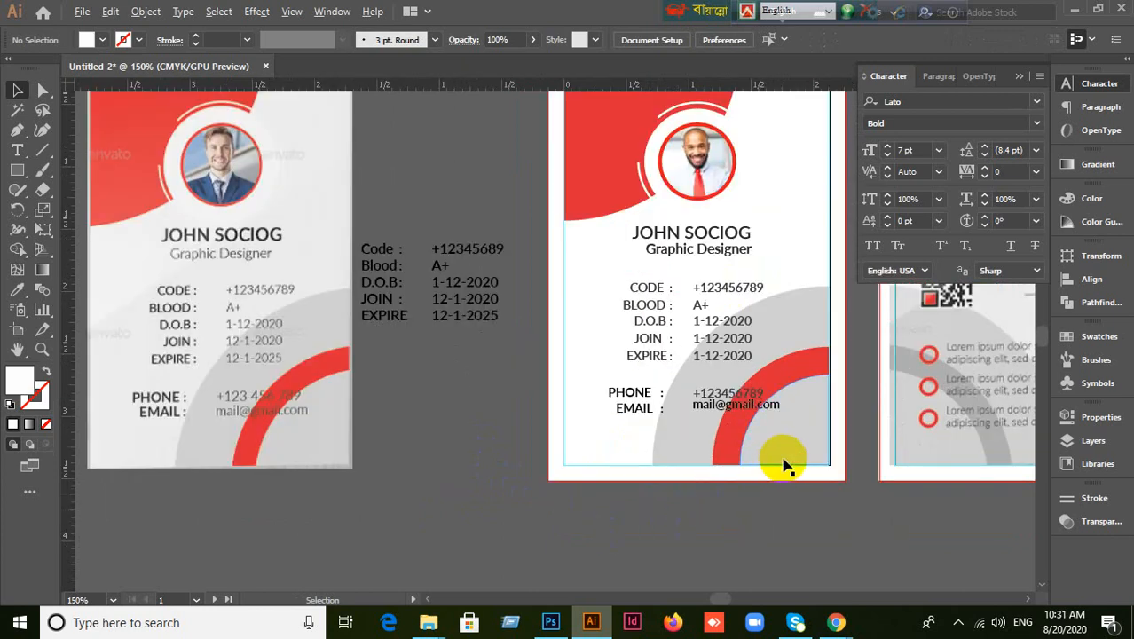
pyautogui.scroll(2, 785, 465)
pyautogui.scroll(-1, 759, 439)
pyautogui.moveTo(784, 425); pyautogui.dragTo(674, 461)
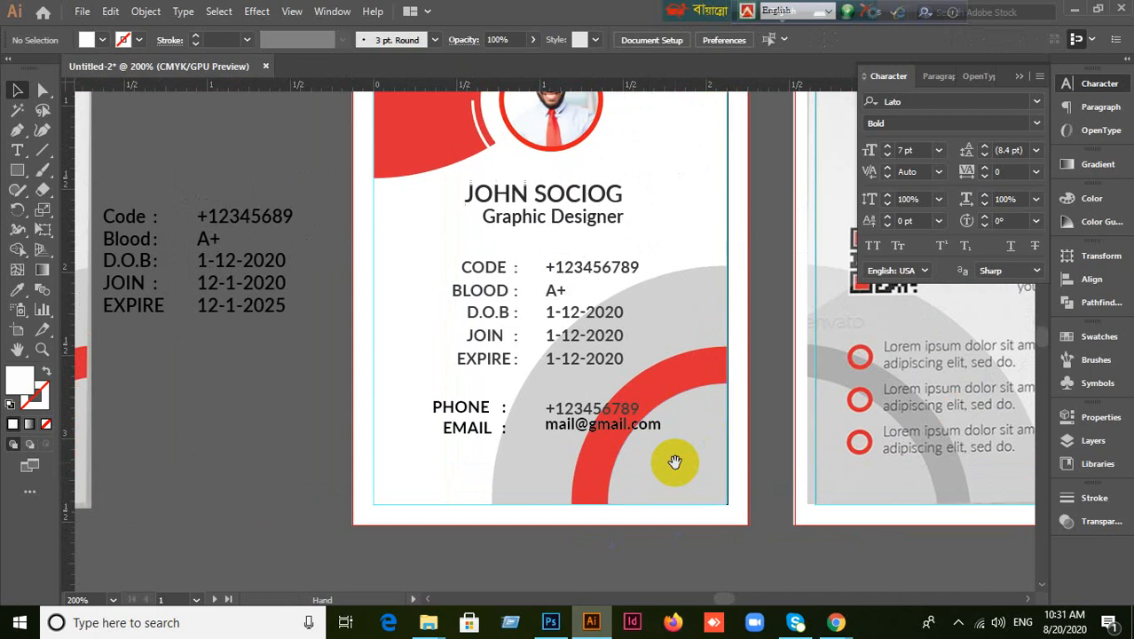
pyautogui.click(675, 462)
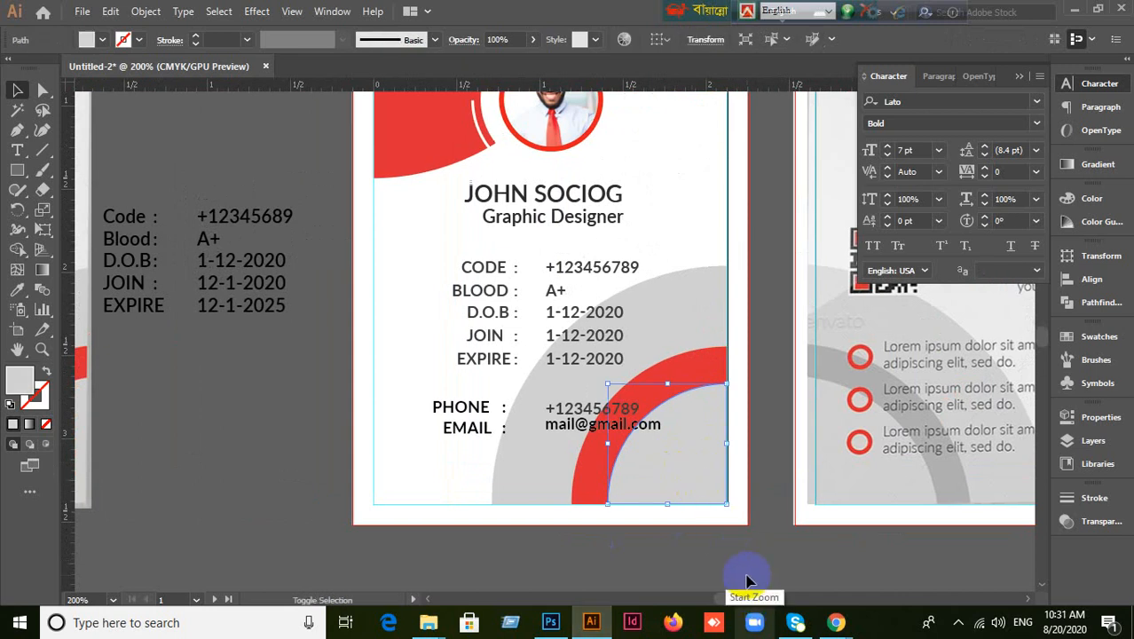
pyautogui.click(697, 375)
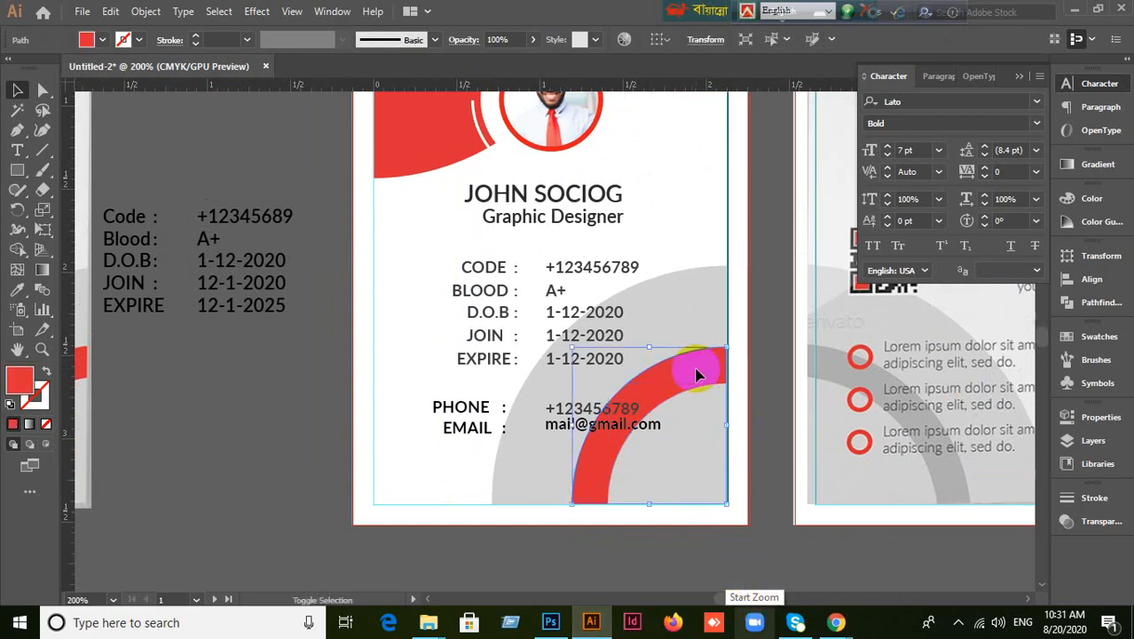
pyautogui.click(669, 289)
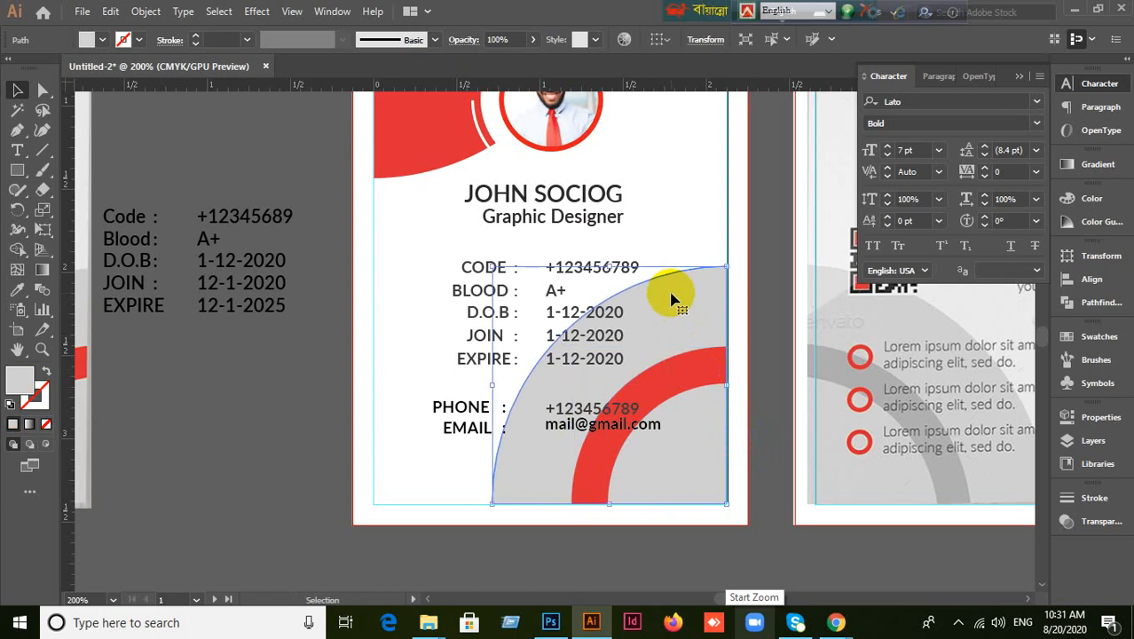
pyautogui.scroll(2, 671, 295)
pyautogui.click(529, 165)
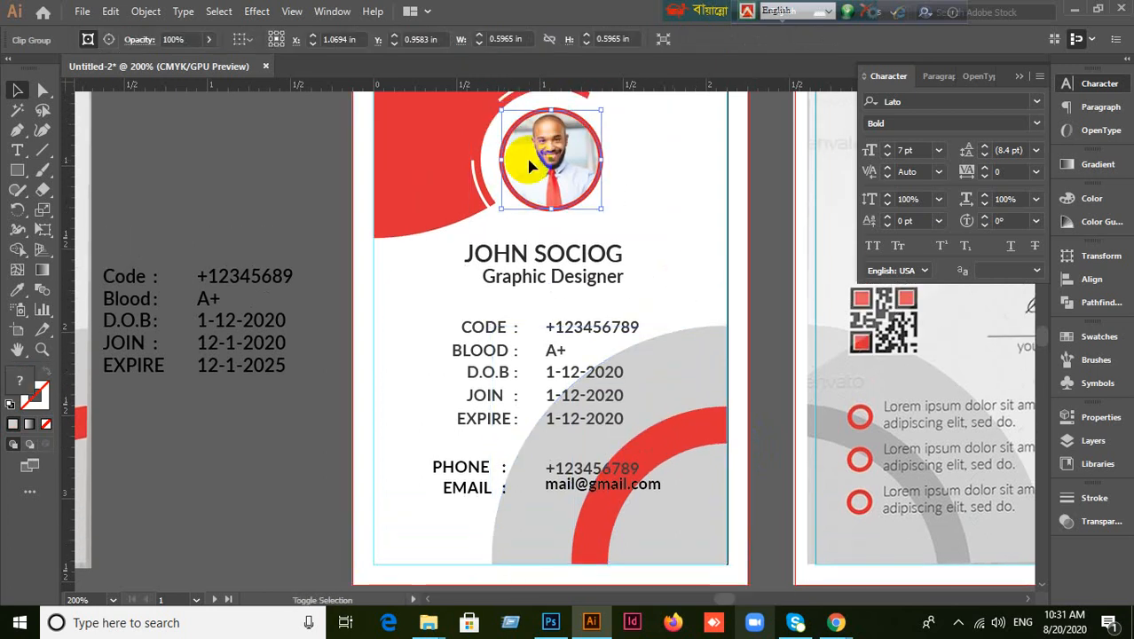
pyautogui.scroll(2, 530, 165)
pyautogui.click(303, 178)
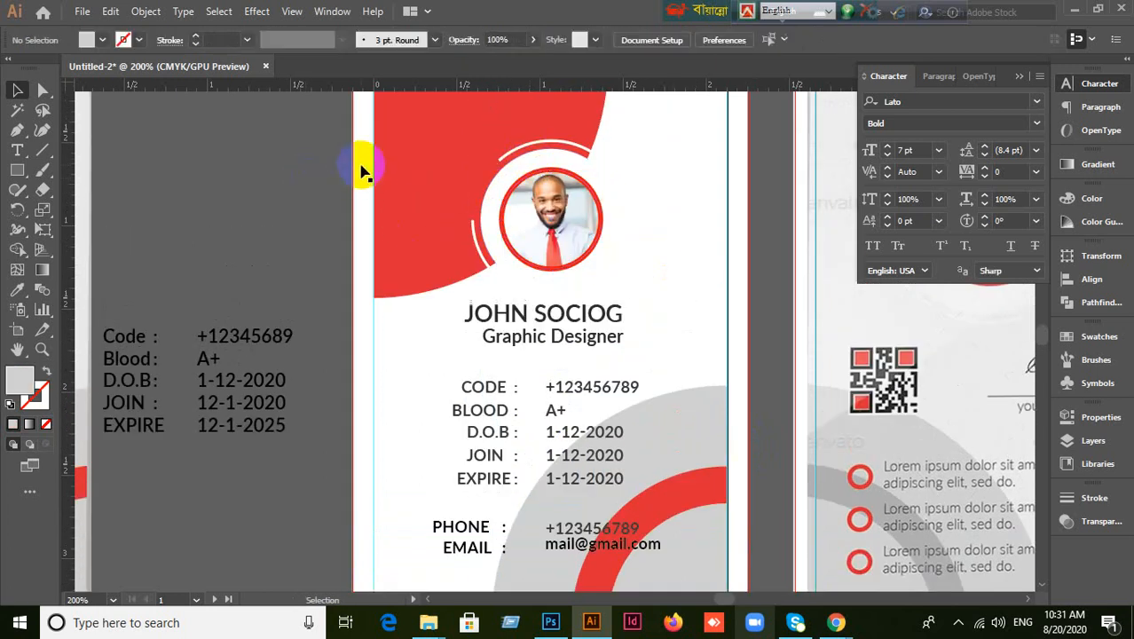
pyautogui.moveTo(484, 175); pyautogui.dragTo(525, 213)
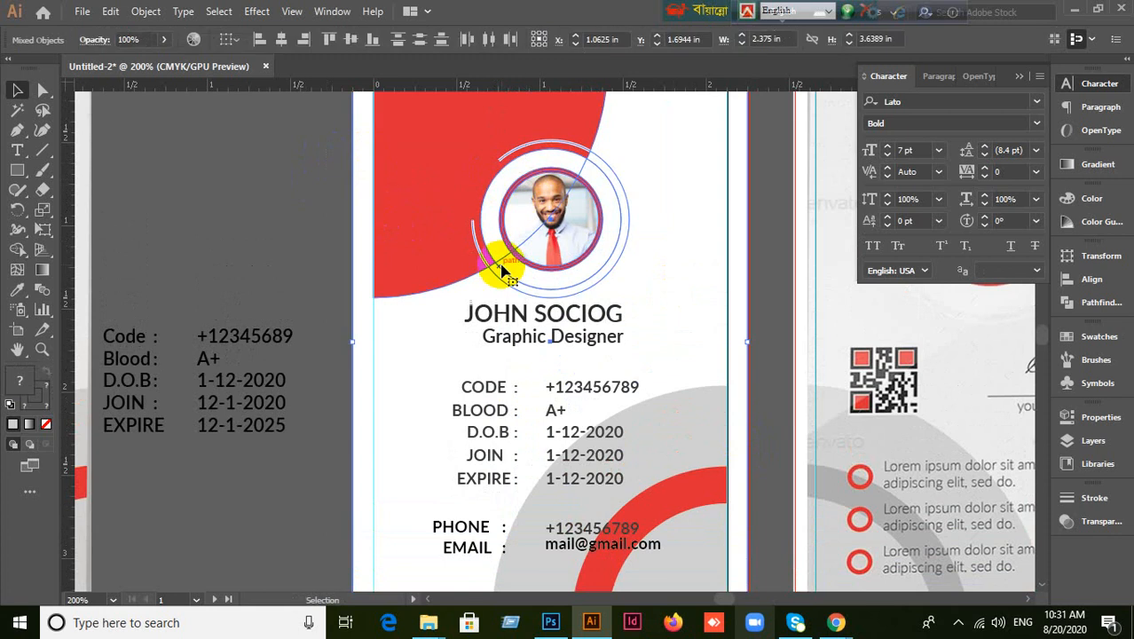
pyautogui.click(368, 267)
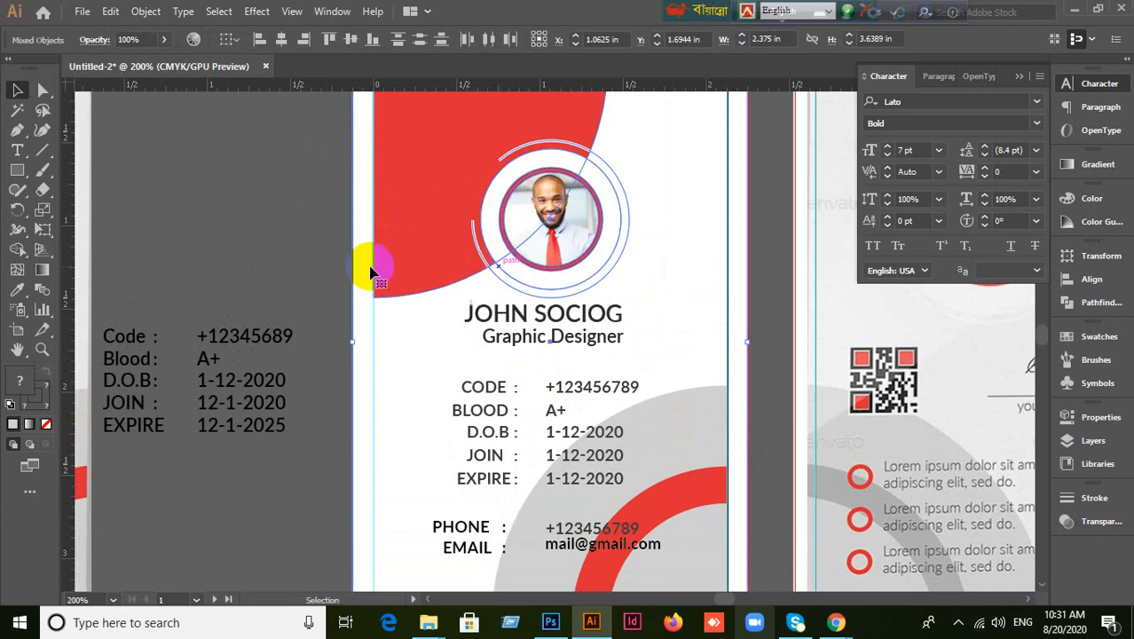
pyautogui.scroll(3, 253, 223)
pyautogui.moveTo(451, 203); pyautogui.dragTo(554, 257)
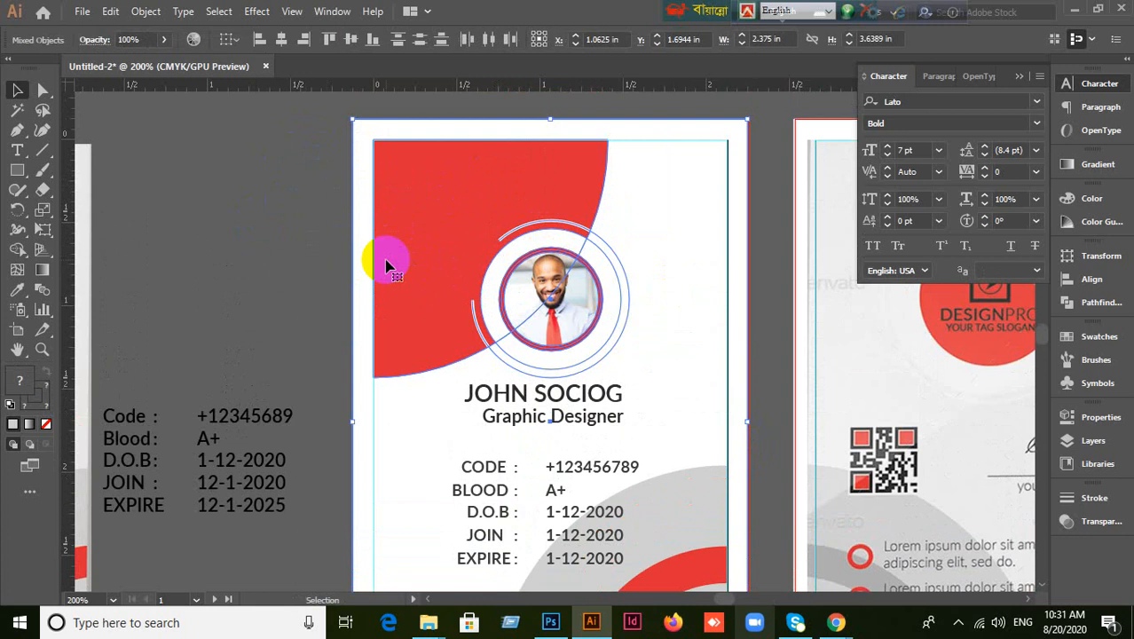
pyautogui.hotkey('ctrl', '2')
pyautogui.moveTo(198, 265); pyautogui.dragTo(380, 228)
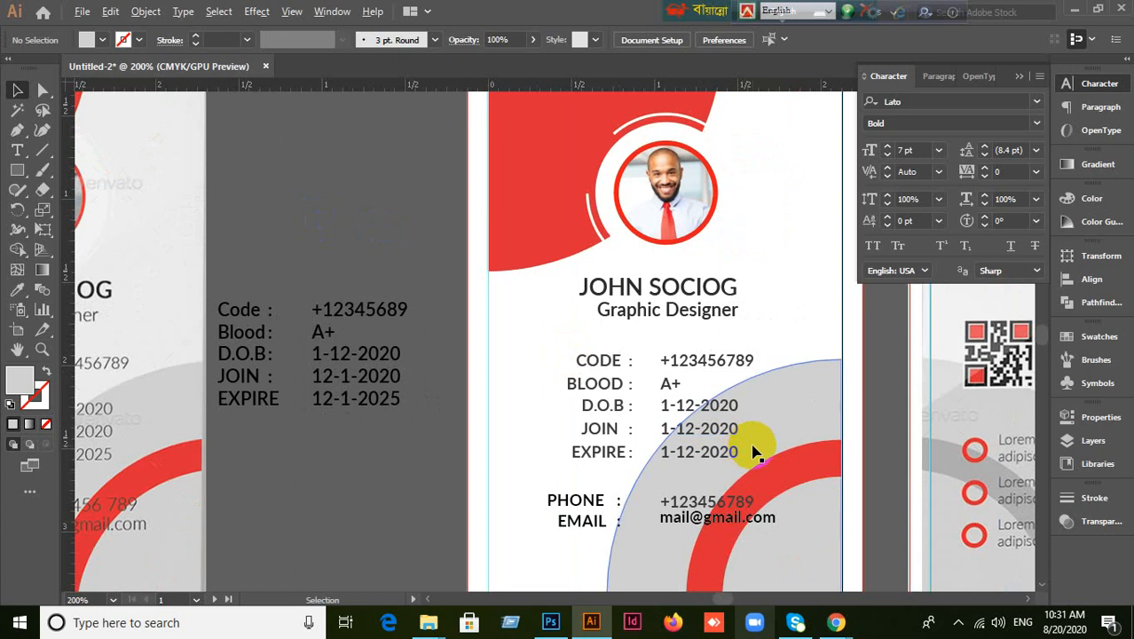
pyautogui.scroll(1, 759, 450)
pyautogui.scroll(-1, 788, 454)
pyautogui.moveTo(840, 493); pyautogui.dragTo(686, 321)
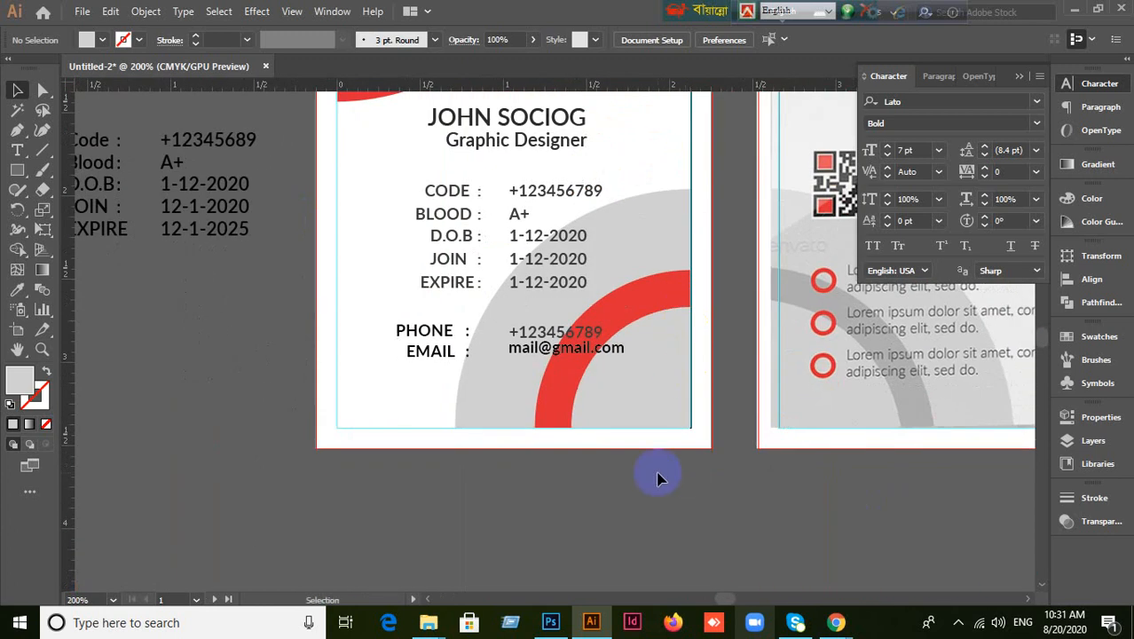
pyautogui.scroll(-1, 652, 466)
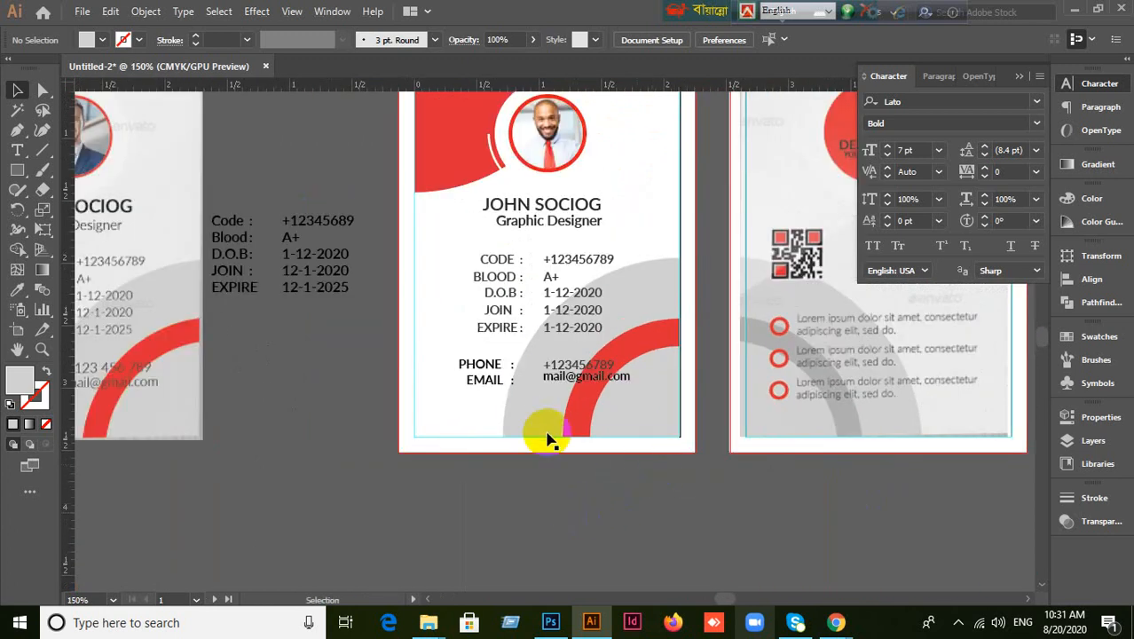
pyautogui.scroll(1, 552, 418)
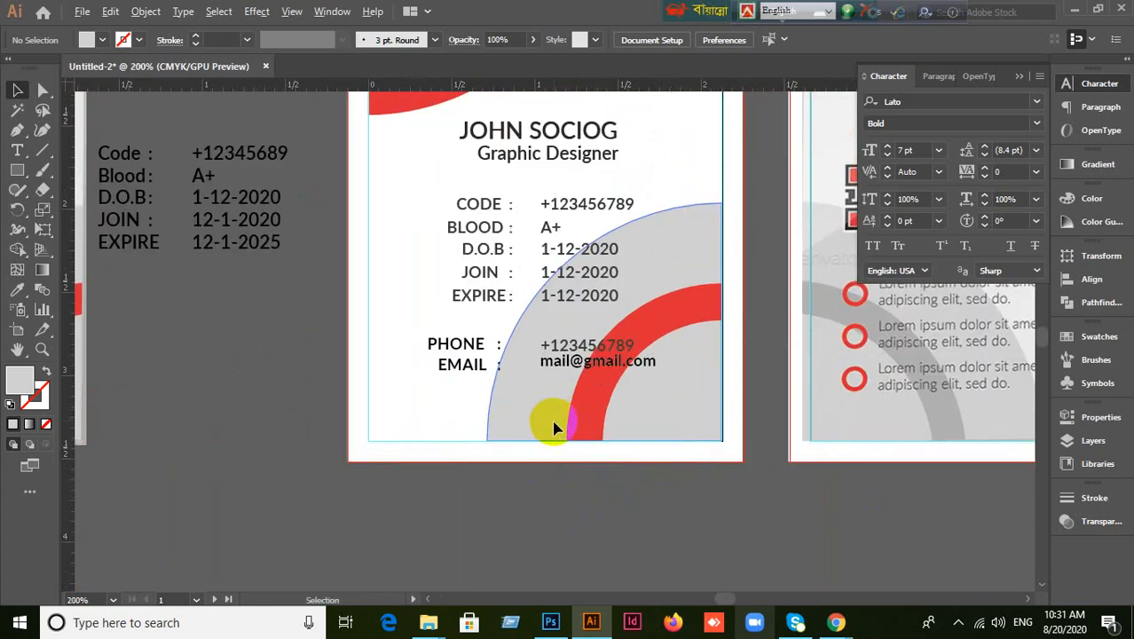
# Group the CODE label with its number and the BLOOD label with A+.
pyautogui.click(468, 203)
pyautogui.click(477, 229)
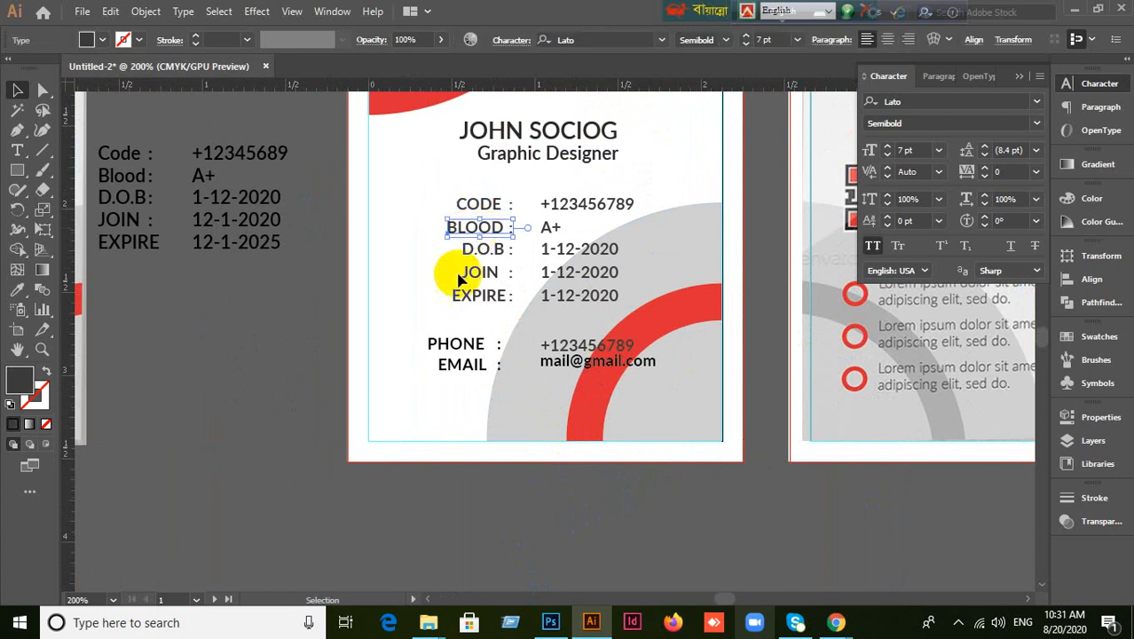
pyautogui.click(490, 203)
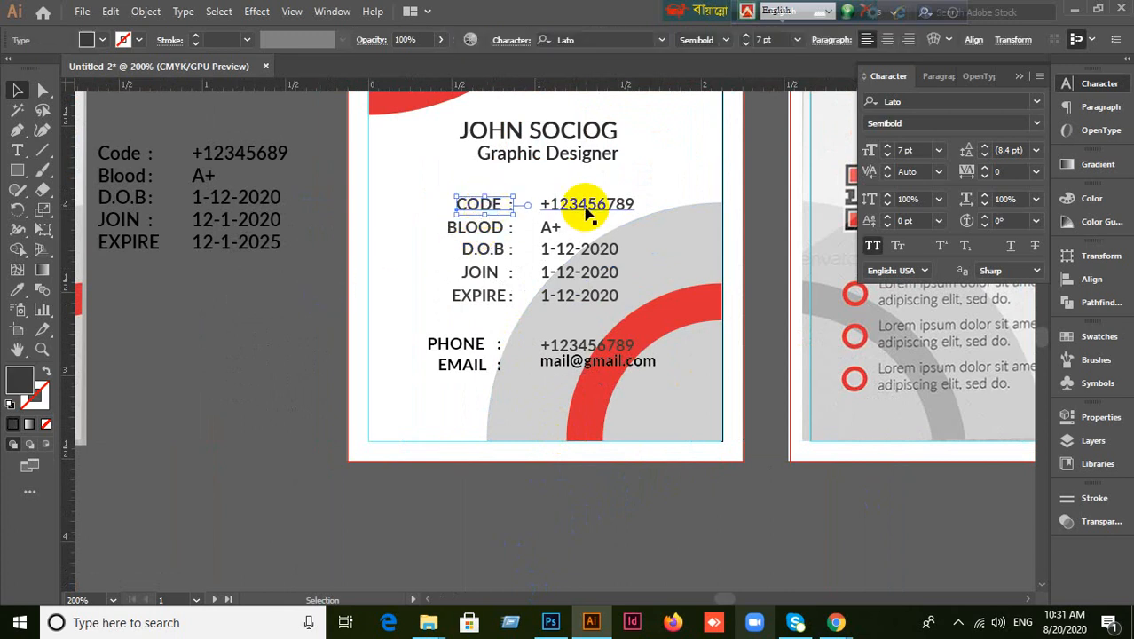
pyautogui.keyDown('shift'); pyautogui.click(585, 206); pyautogui.keyUp('shift')
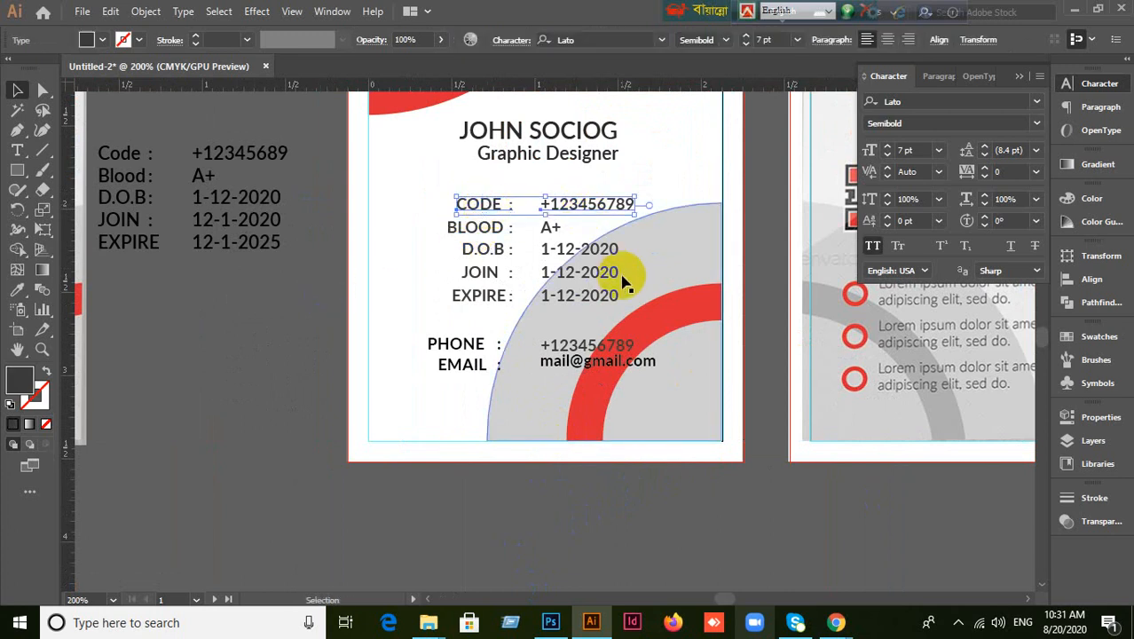
pyautogui.press('a')
pyautogui.hotkey('ctrl', 'g')
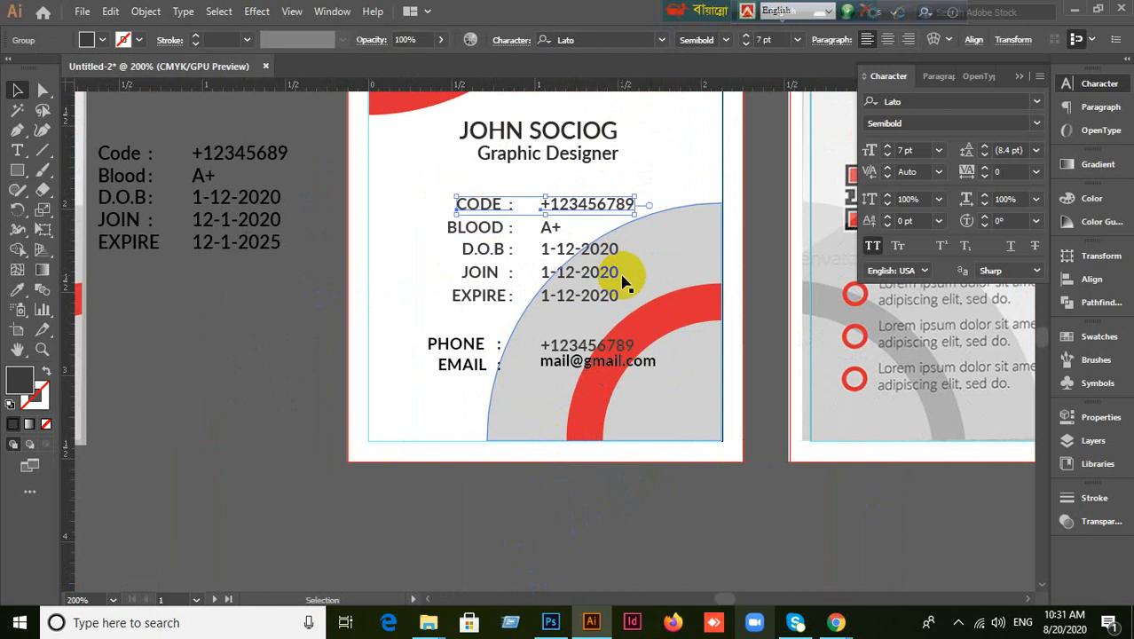
pyautogui.click(429, 266)
pyautogui.click(449, 229)
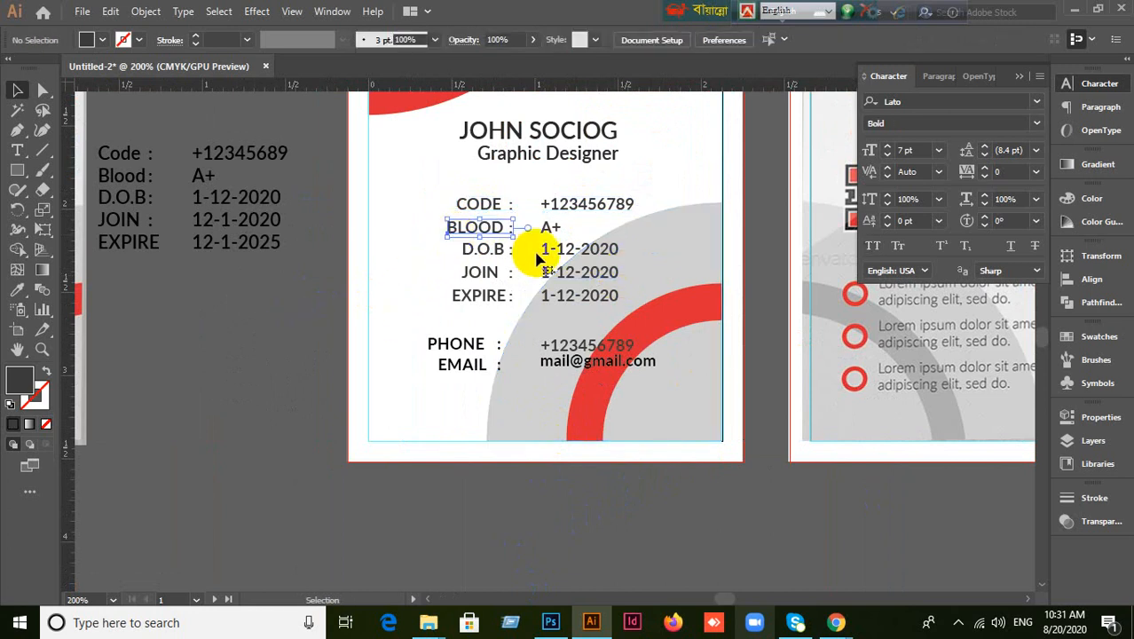
pyautogui.keyDown('shift'); pyautogui.click(550, 229); pyautogui.keyUp('shift')
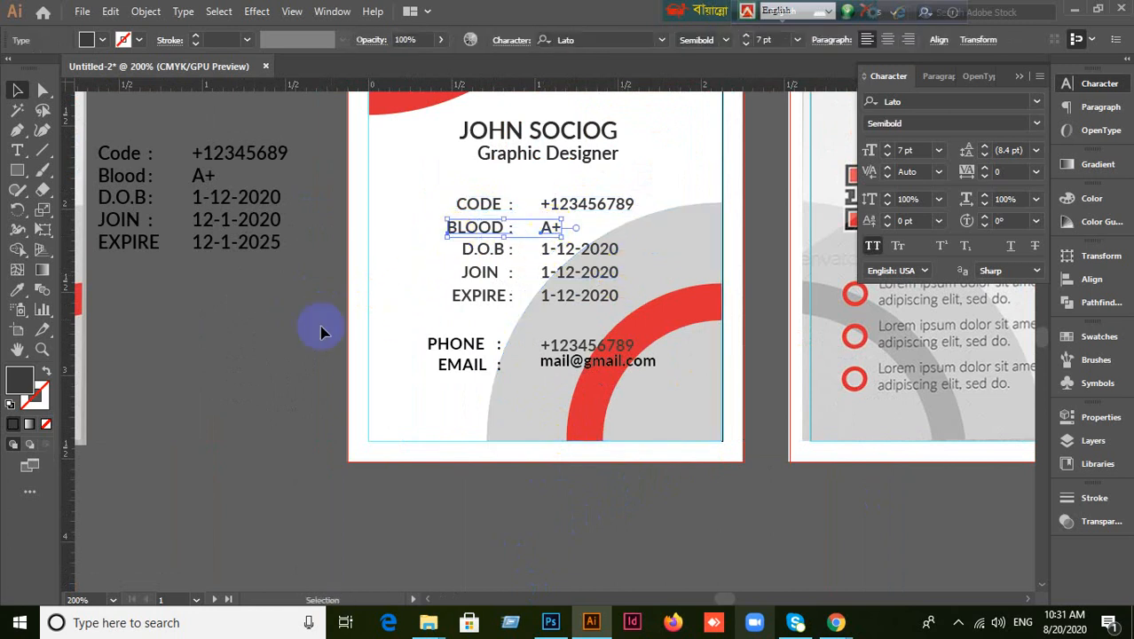
pyautogui.hotkey('ctrl', 'g')
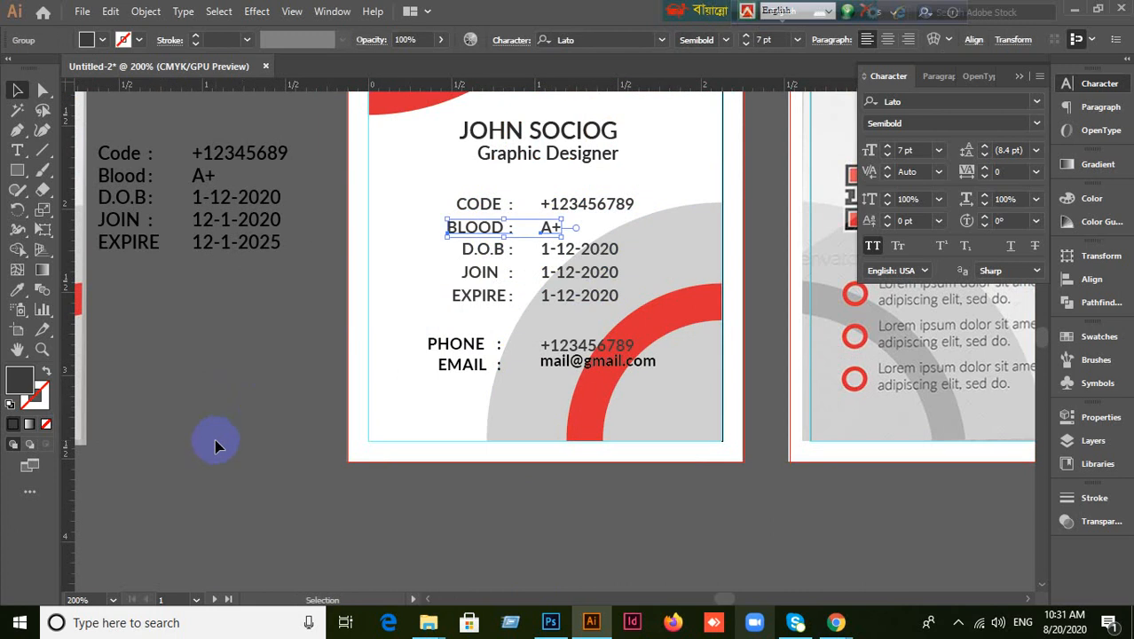
# Group the D.O.B label with 1-12-2020 and the JOIN label with its date.
pyautogui.click(480, 251)
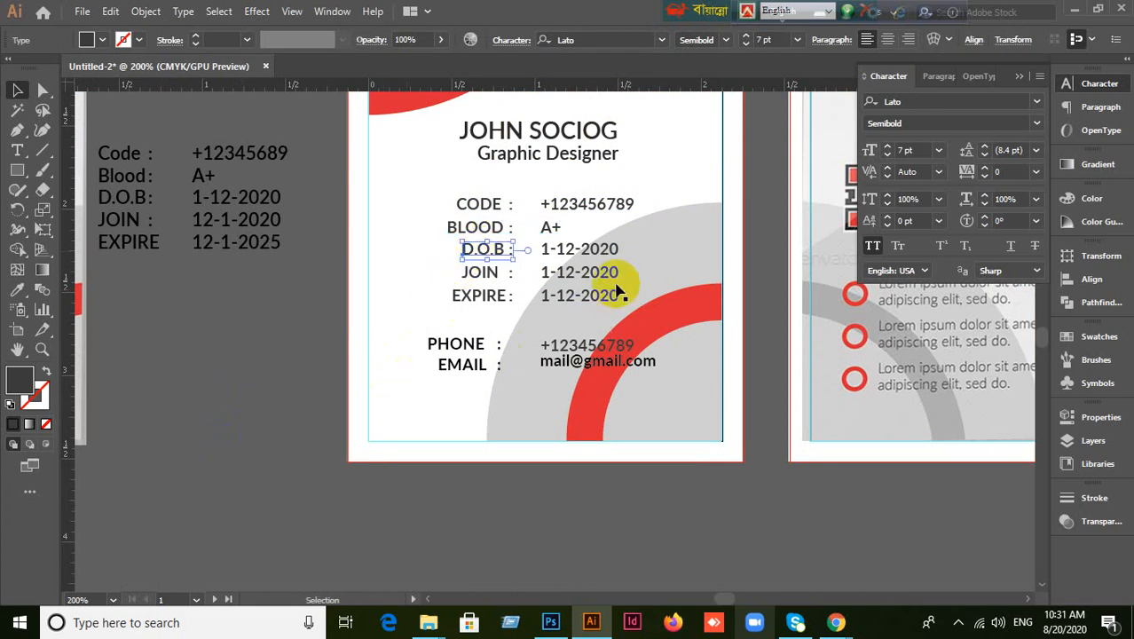
pyautogui.keyDown('shift'); pyautogui.click(579, 252); pyautogui.keyUp('shift')
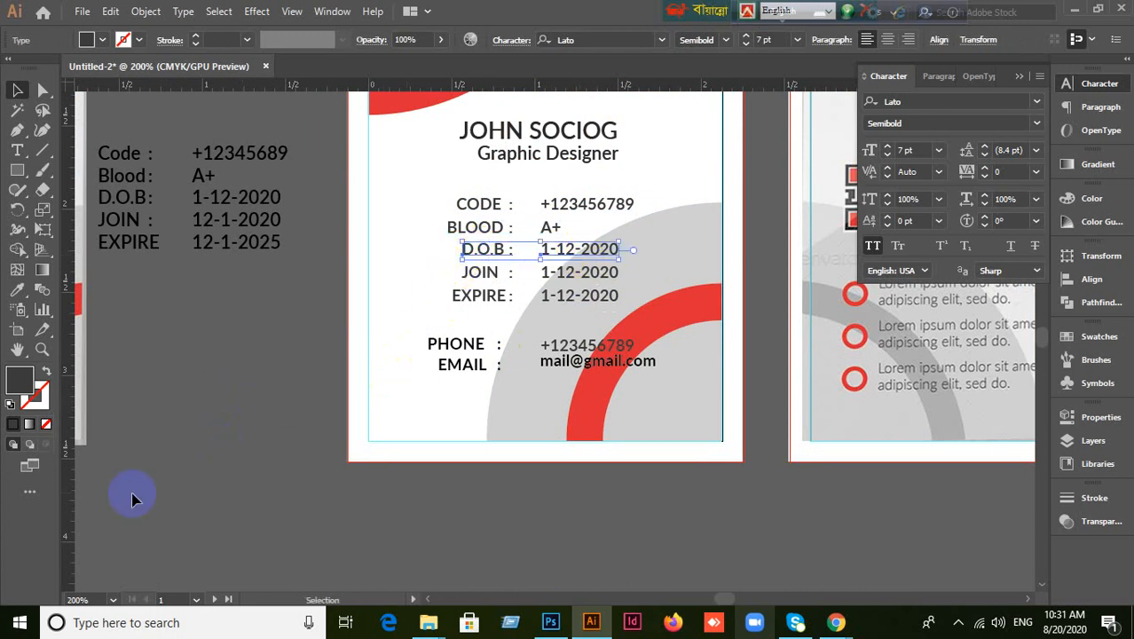
pyautogui.hotkey('ctrl', 'g')
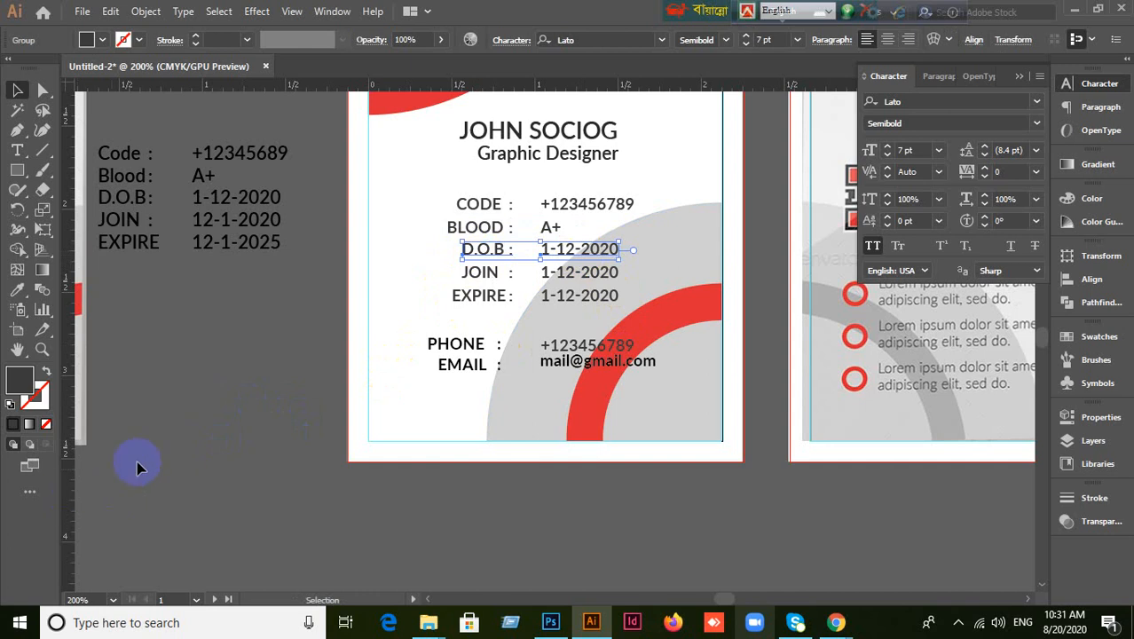
pyautogui.click(536, 331)
pyautogui.click(491, 274)
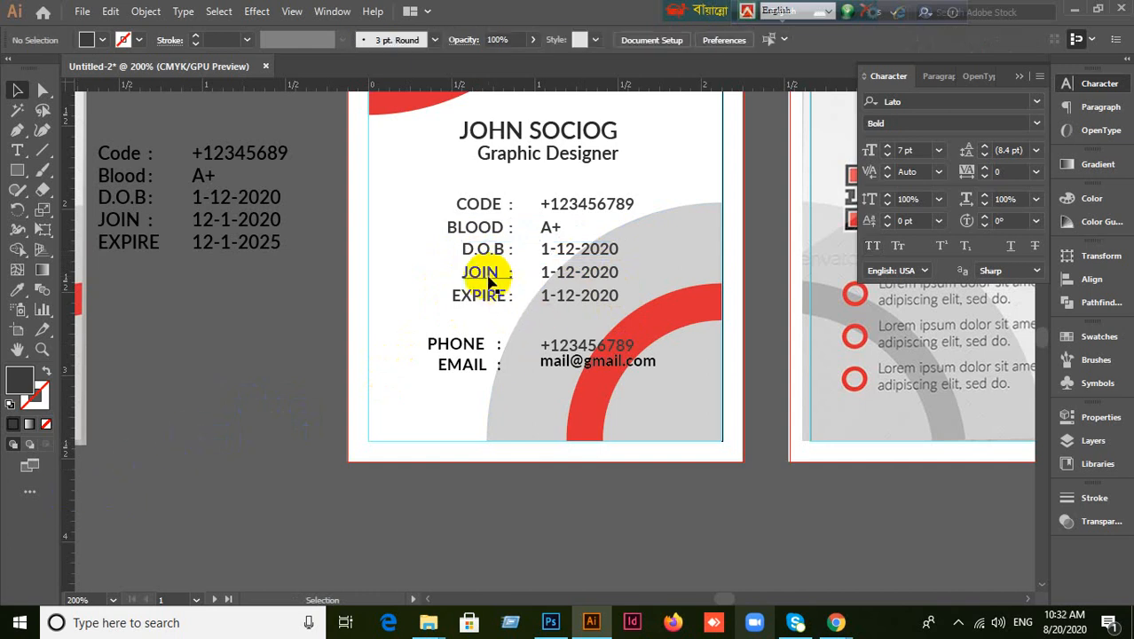
pyautogui.keyDown('shift'); pyautogui.click(572, 278); pyautogui.keyUp('shift')
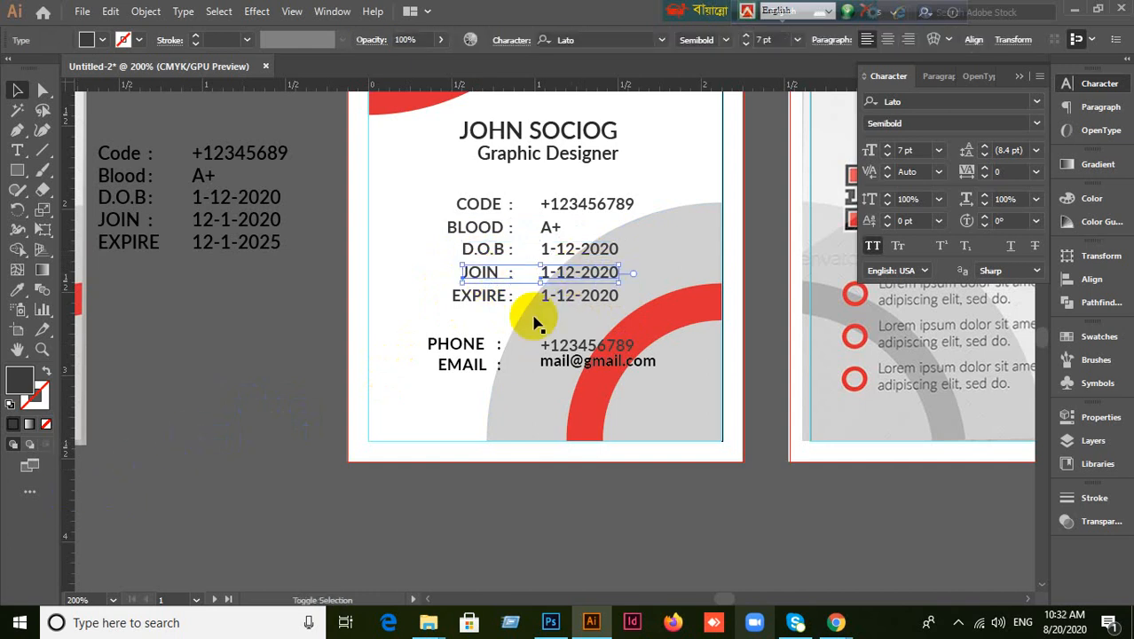
pyautogui.hotkey('ctrl', 'g')
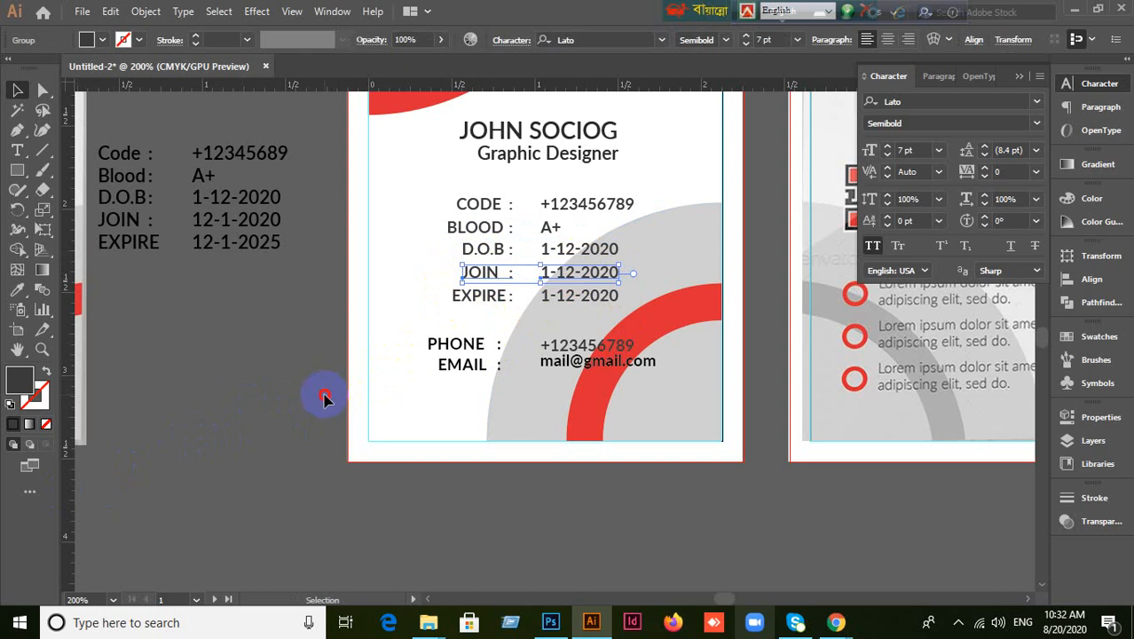
pyautogui.click(324, 399)
# Select the EXPIRE label with its date, then the PHONE label with its number.
pyautogui.click(479, 297)
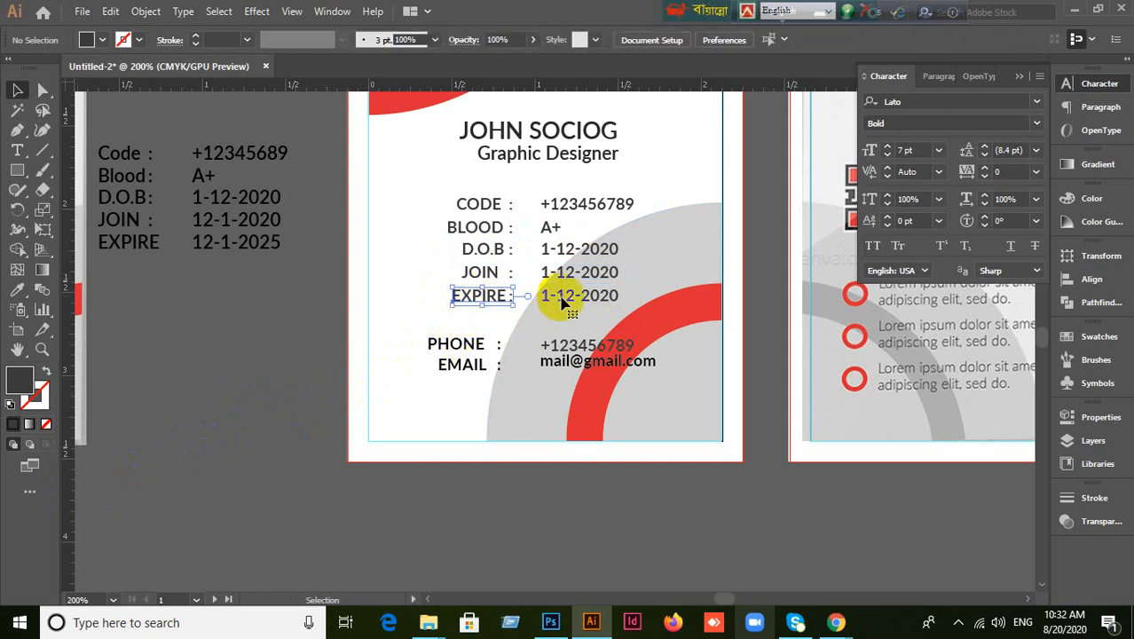
pyautogui.keyDown('shift'); pyautogui.click(562, 302); pyautogui.keyUp('shift')
pyautogui.click(271, 357)
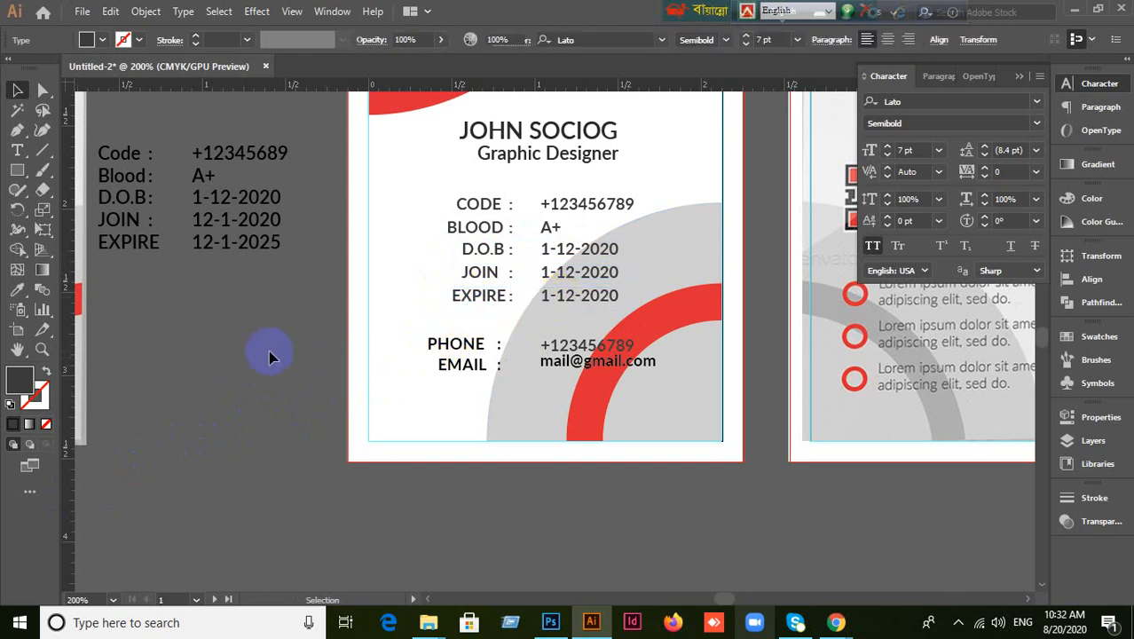
pyautogui.click(471, 300)
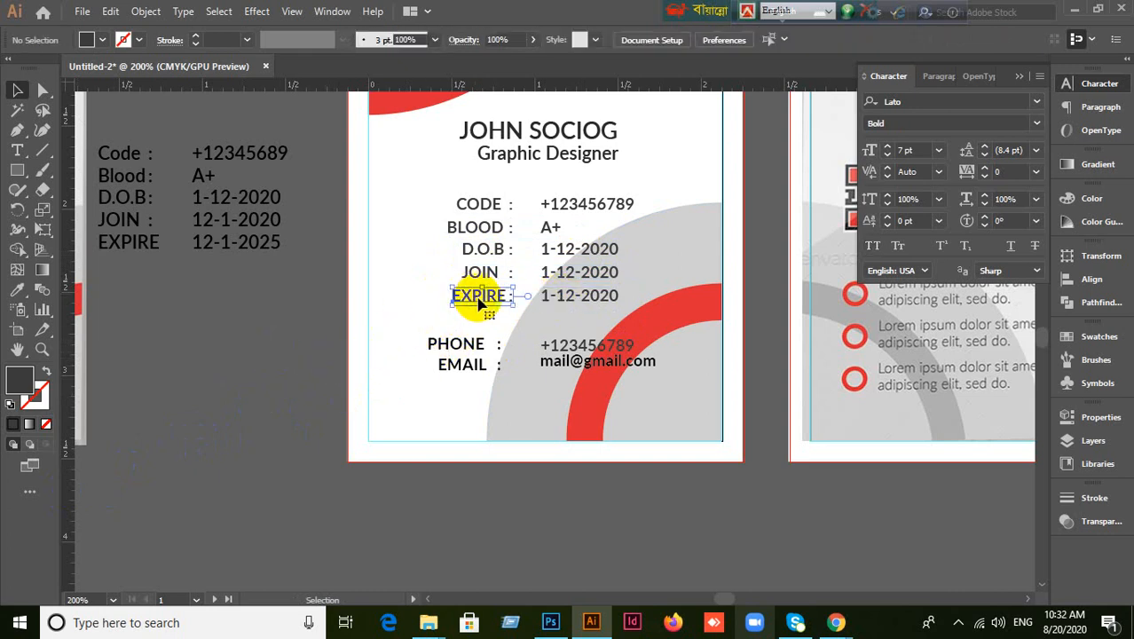
pyautogui.keyDown('shift'); pyautogui.click(573, 302); pyautogui.keyUp('shift')
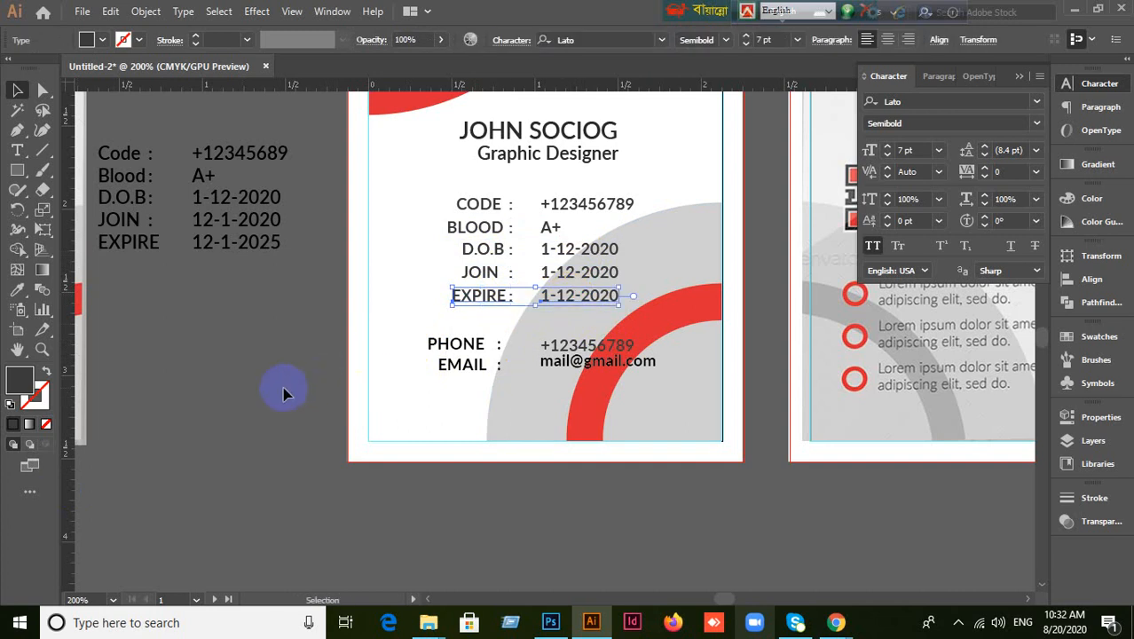
pyautogui.click(457, 380)
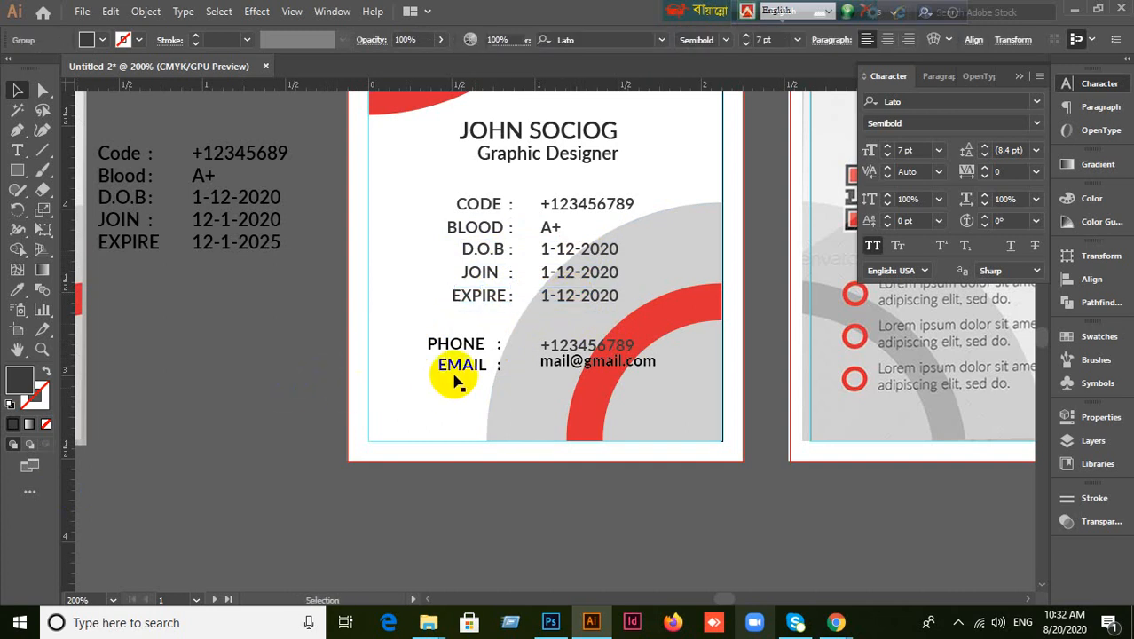
pyautogui.click(458, 348)
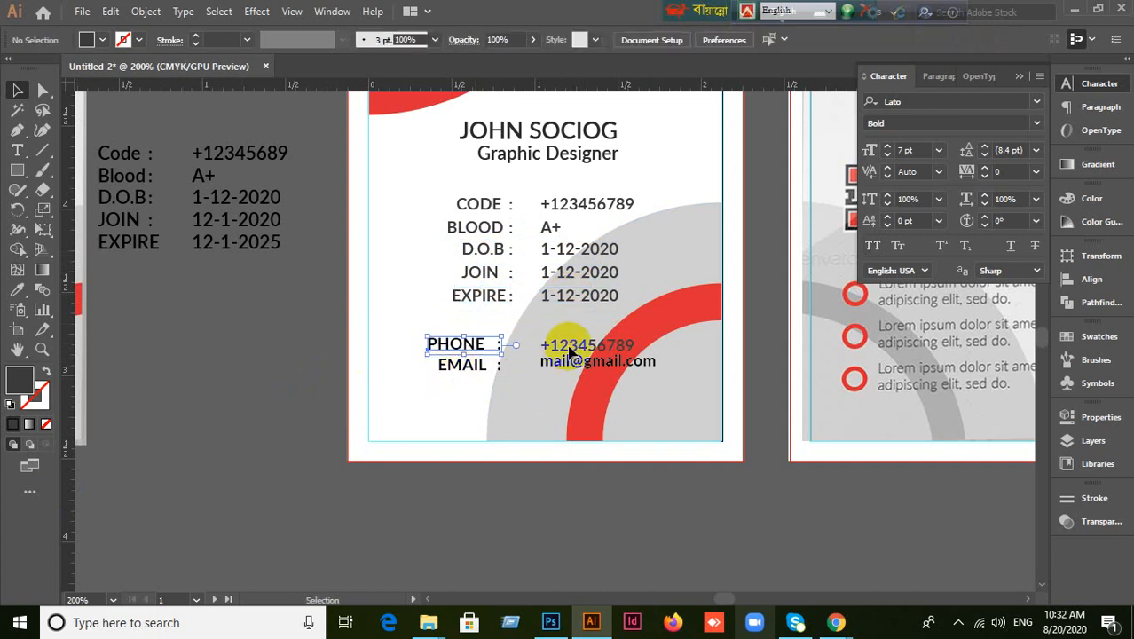
pyautogui.keyDown('shift'); pyautogui.click(571, 351); pyautogui.keyUp('shift')
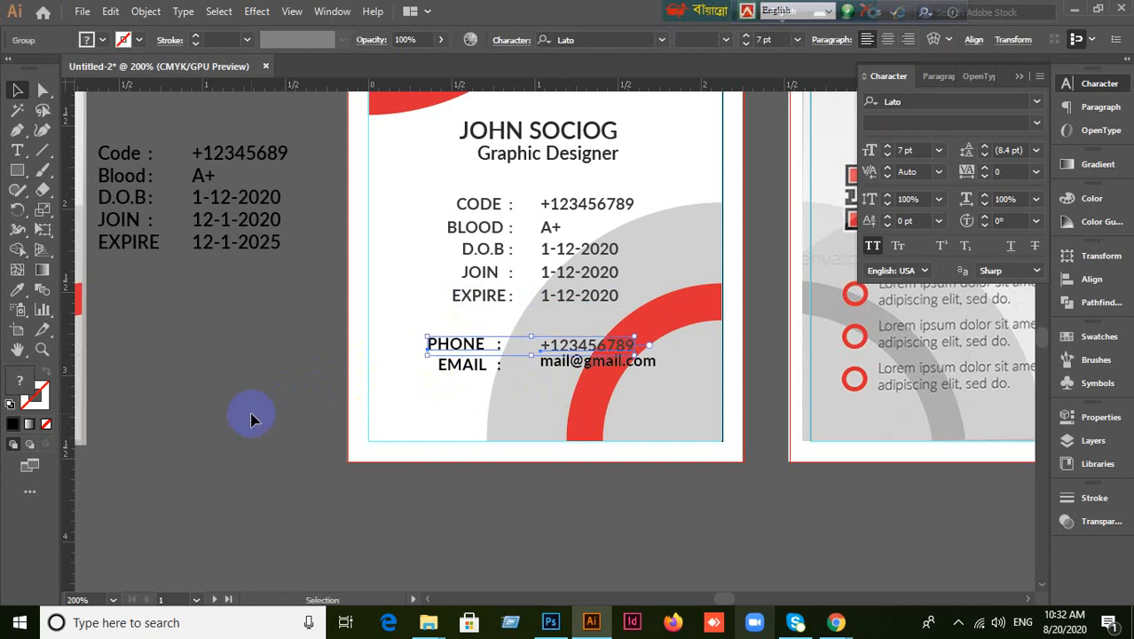
pyautogui.click(251, 414)
# Group the EMAIL label with its address and check the text's fill colour.
pyautogui.click(453, 370)
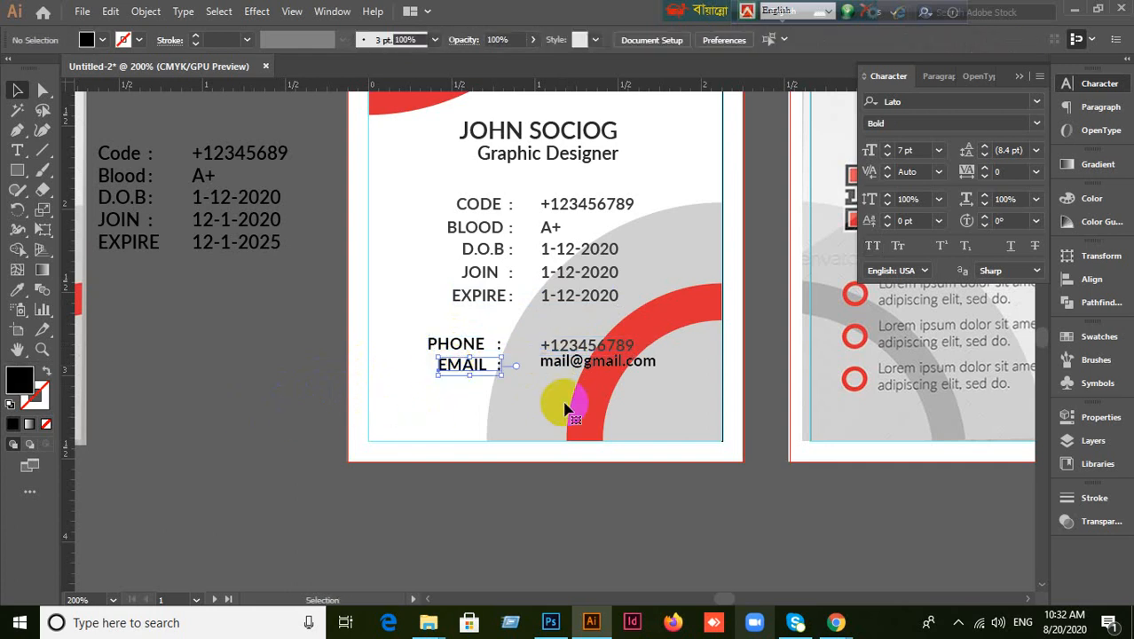
pyautogui.keyDown('shift'); pyautogui.click(577, 359); pyautogui.keyUp('shift')
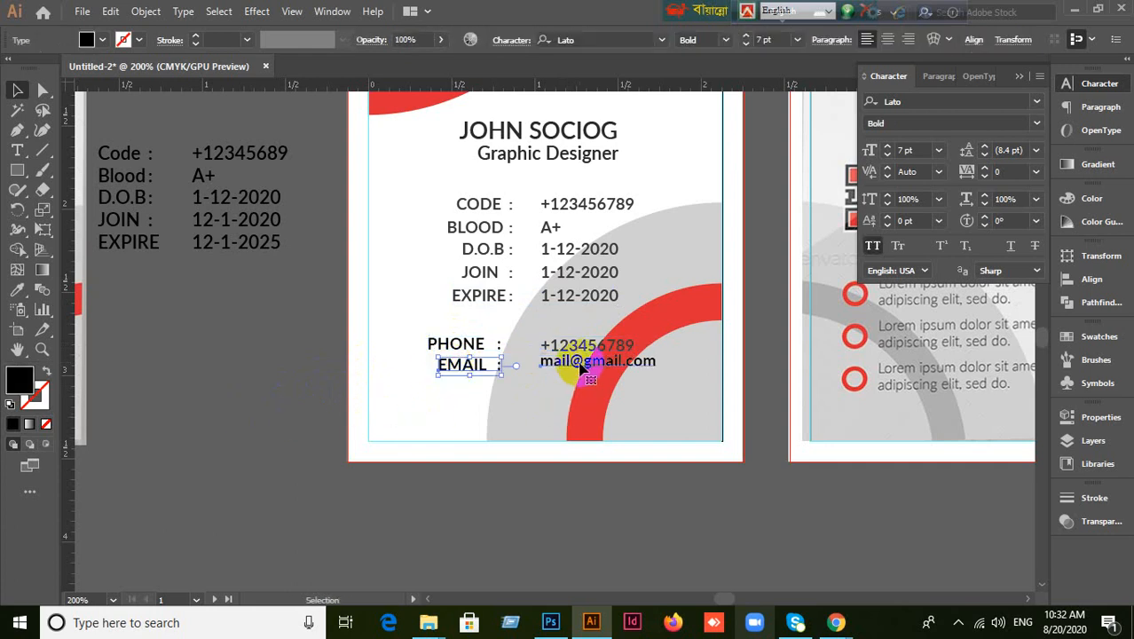
pyautogui.hotkey('ctrl', 'g')
pyautogui.click(468, 473)
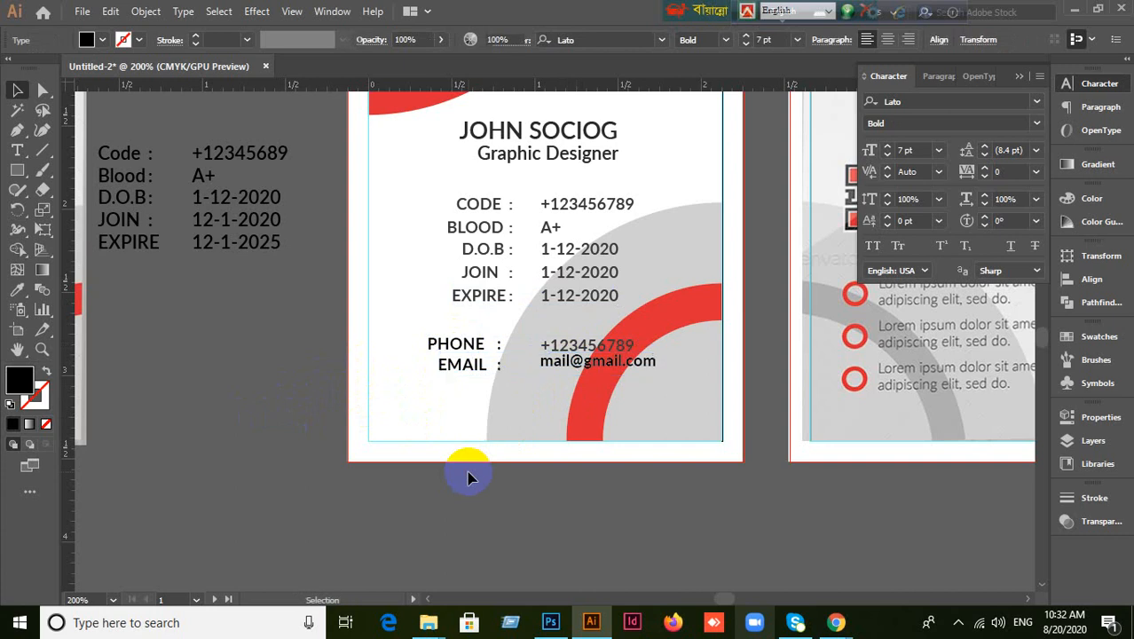
pyautogui.click(579, 370)
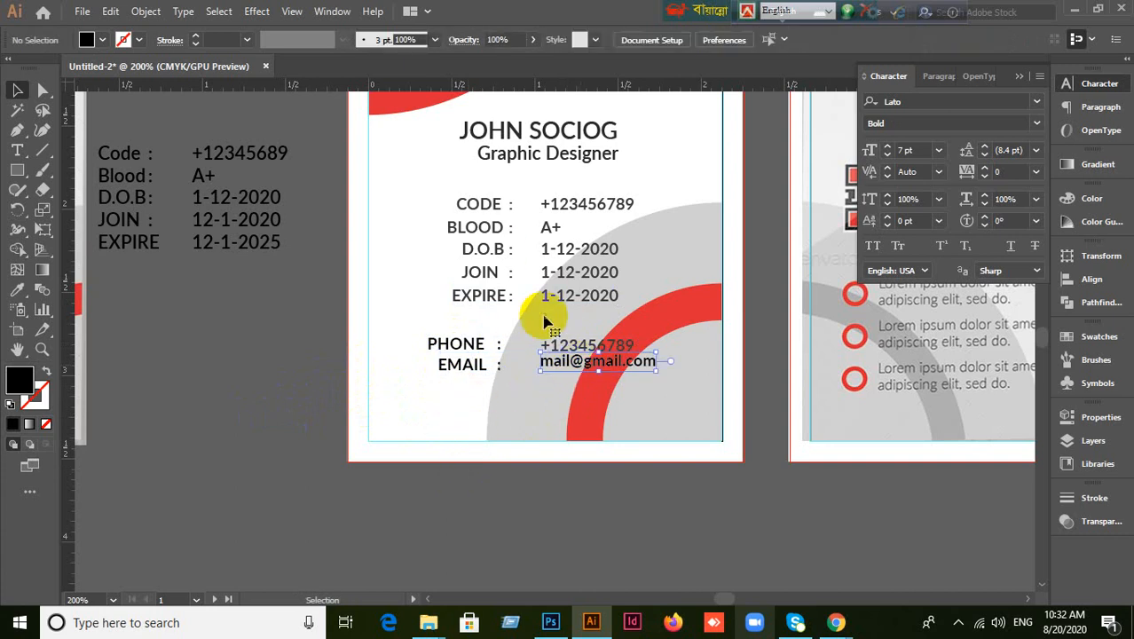
pyautogui.keyDown('shift'); pyautogui.click(463, 366); pyautogui.keyUp('shift')
pyautogui.click(593, 373)
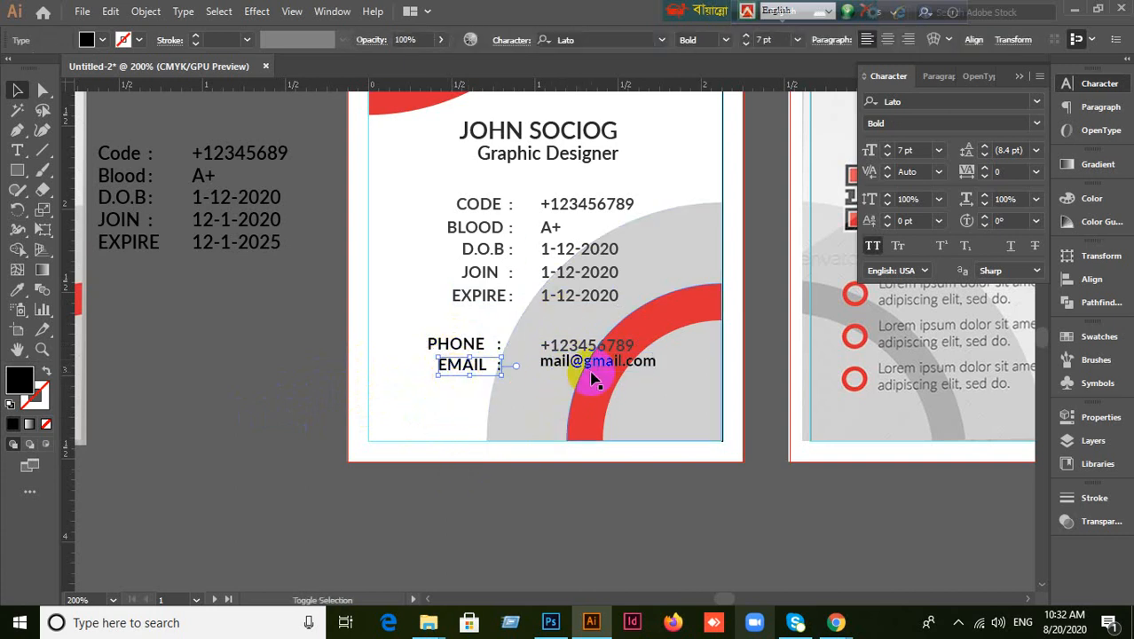
pyautogui.hotkey('ctrl', 'g')
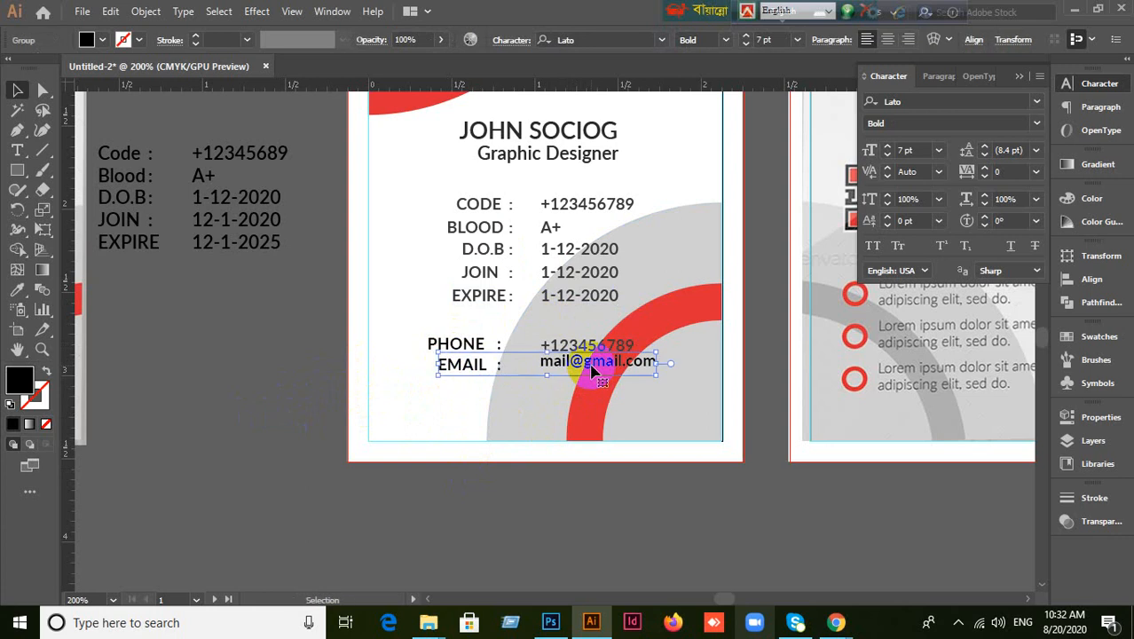
pyautogui.click(16, 382)
# Horizontally center the name, Graphic Designer title and CODE, BLOOD, D.O.B, JOIN, EXPIRE, PHONE, EMAIL rows.
pyautogui.doubleClick(16, 382)
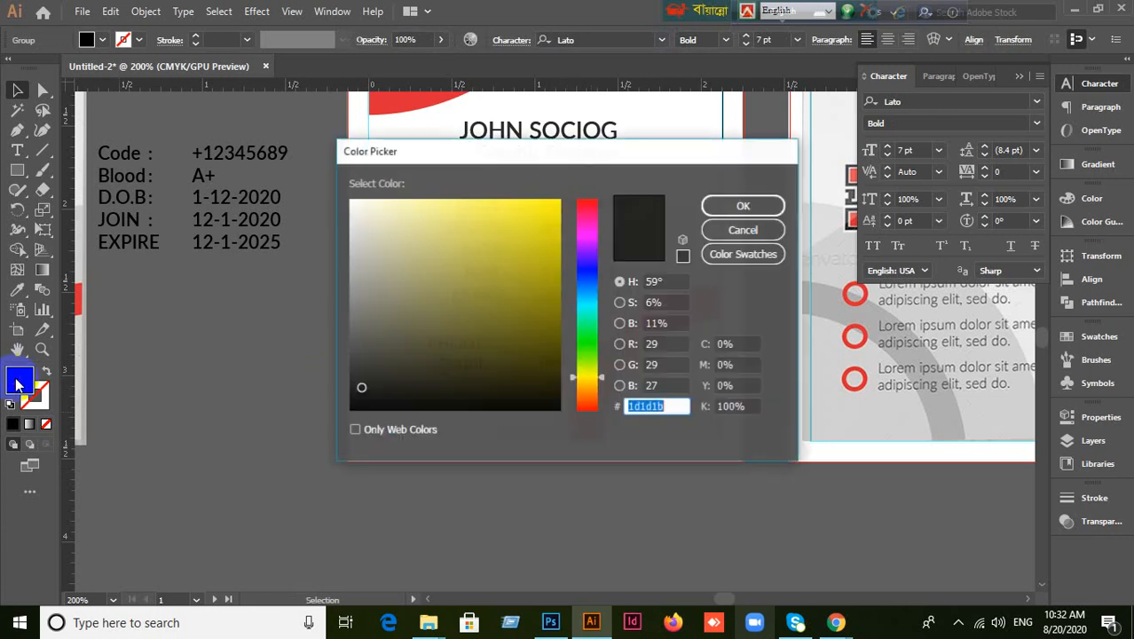
pyautogui.click(744, 230)
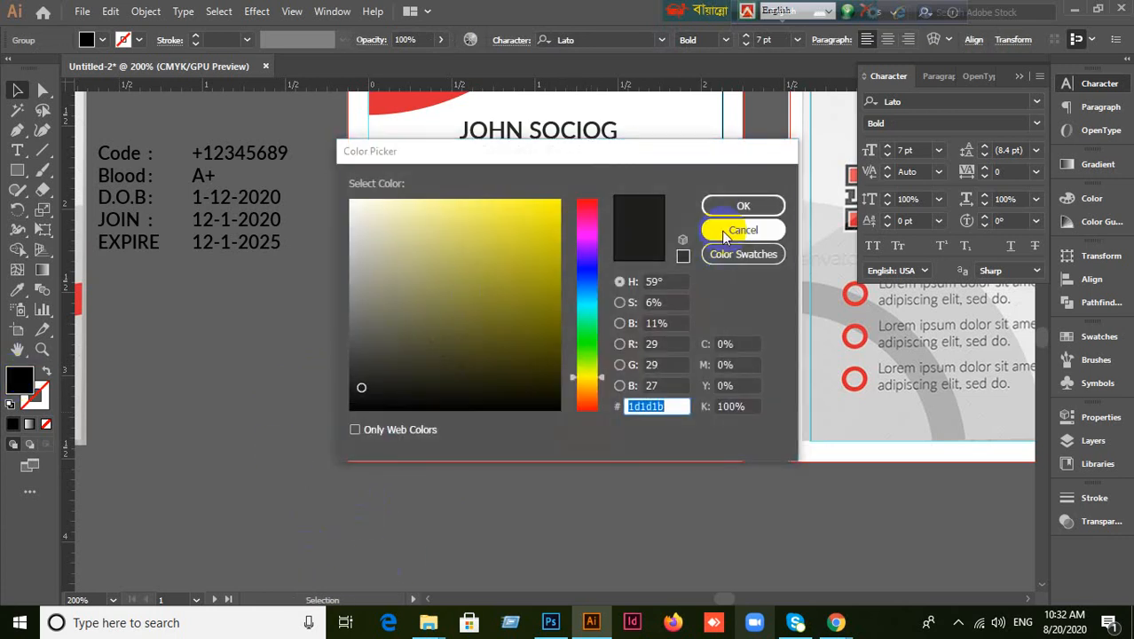
pyautogui.click(485, 135)
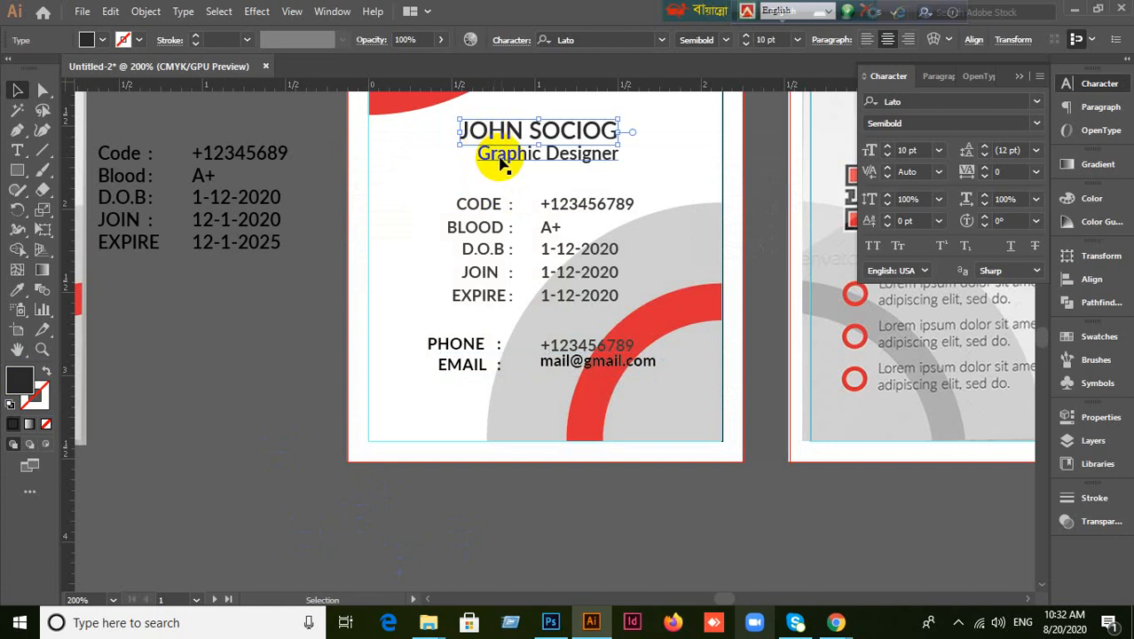
pyautogui.keyDown('shift'); pyautogui.click(501, 157); pyautogui.keyUp('shift')
pyautogui.keyDown('shift'); pyautogui.click(477, 208); pyautogui.keyUp('shift')
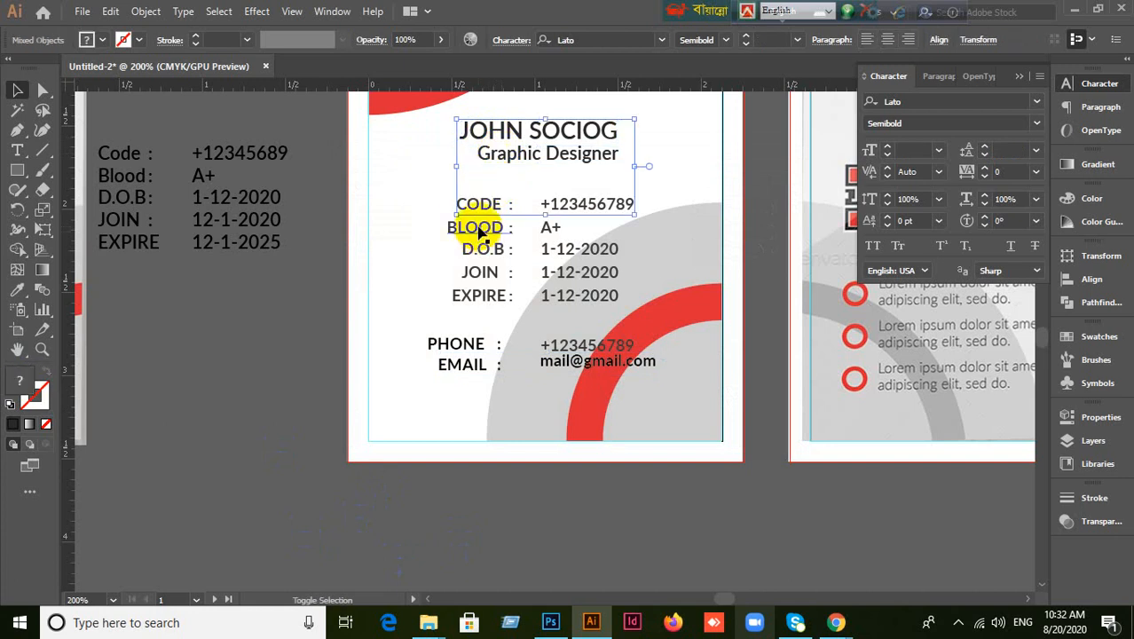
pyautogui.keyDown('shift'); pyautogui.click(475, 228); pyautogui.keyUp('shift')
pyautogui.keyDown('shift'); pyautogui.click(488, 251); pyautogui.keyUp('shift')
pyautogui.keyDown('shift'); pyautogui.click(495, 274); pyautogui.keyUp('shift')
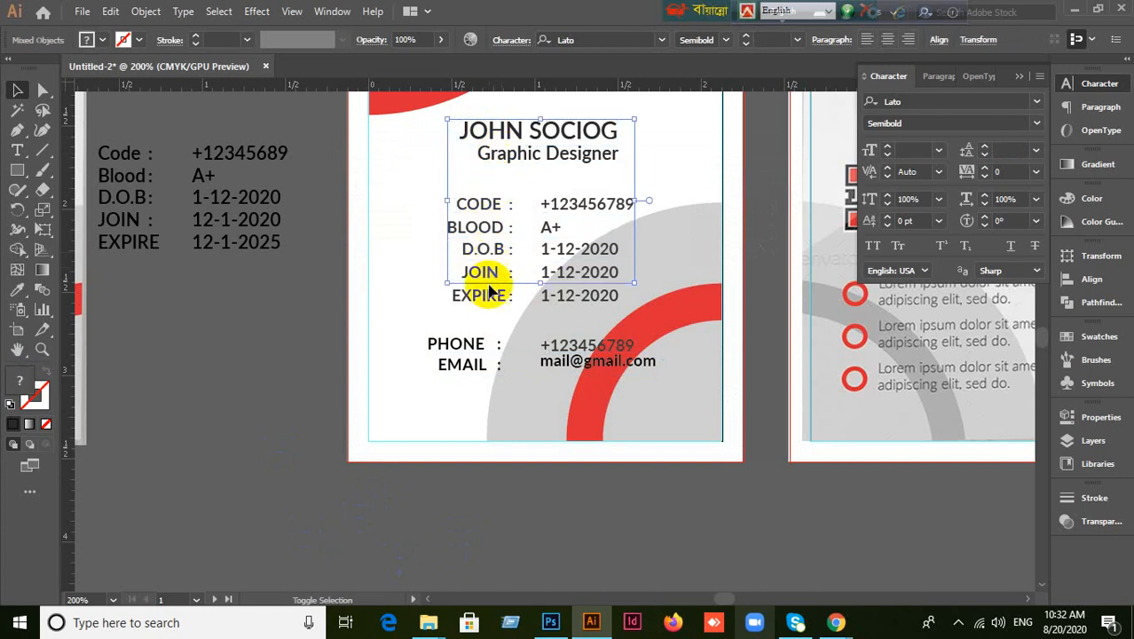
pyautogui.keyDown('shift'); pyautogui.click(493, 296); pyautogui.keyUp('shift')
pyautogui.keyDown('shift'); pyautogui.click(476, 345); pyautogui.keyUp('shift')
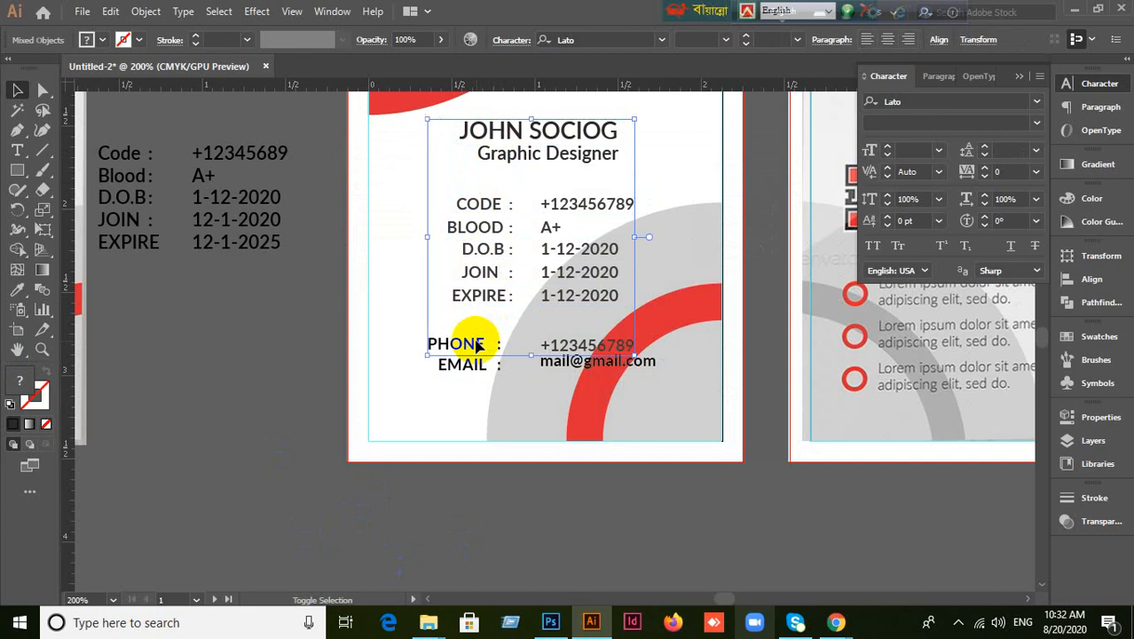
pyautogui.keyDown('shift'); pyautogui.click(480, 371); pyautogui.keyUp('shift')
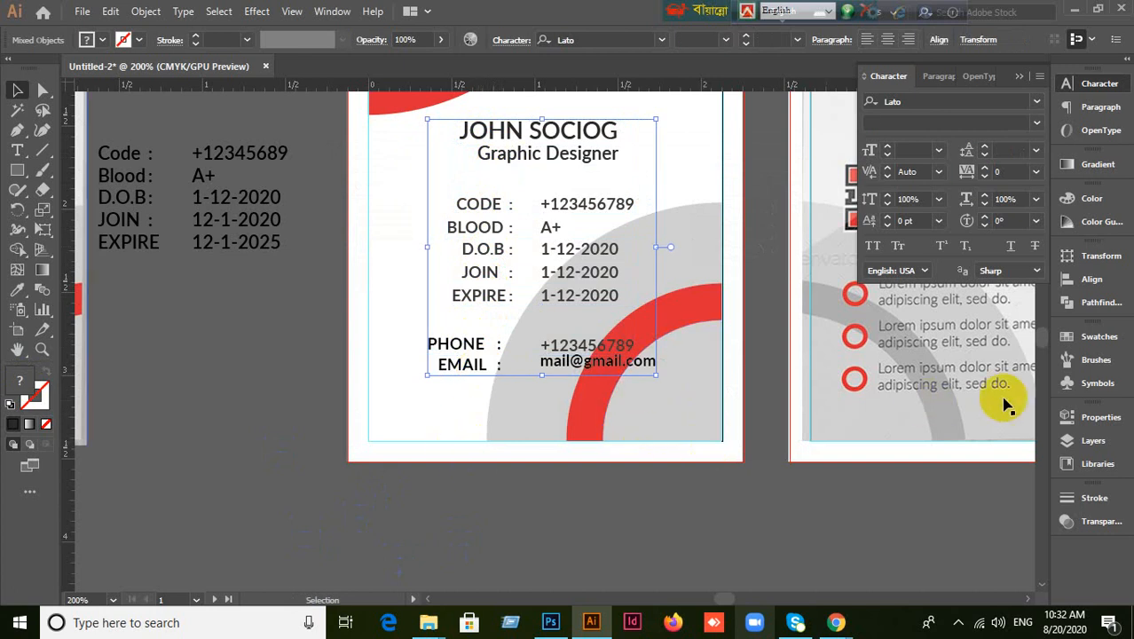
pyautogui.click(1091, 279)
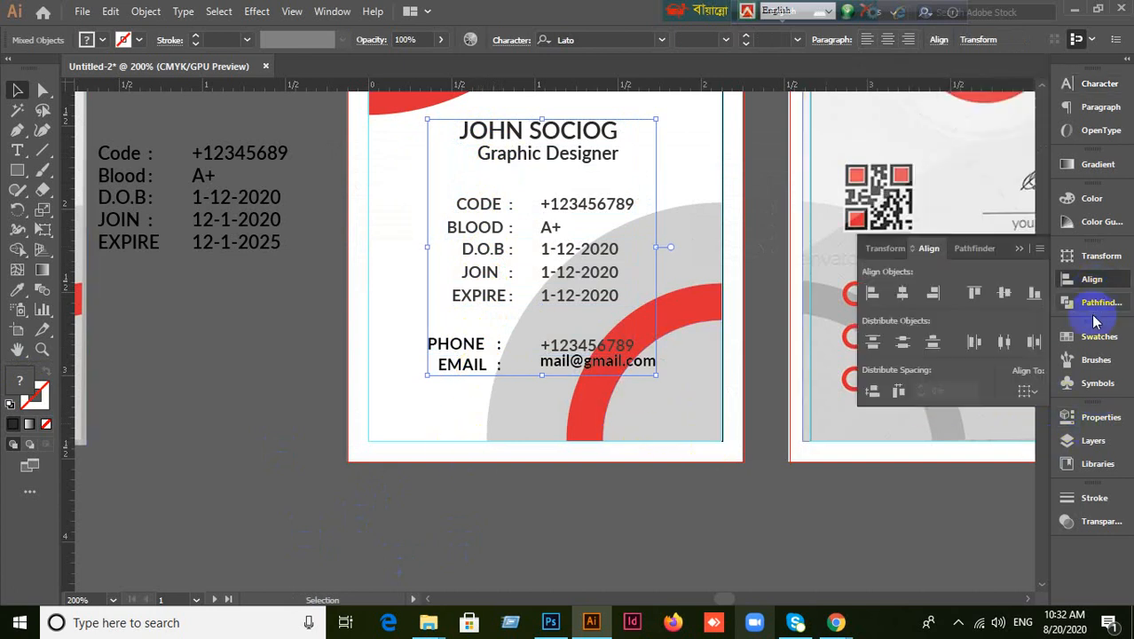
pyautogui.click(912, 300)
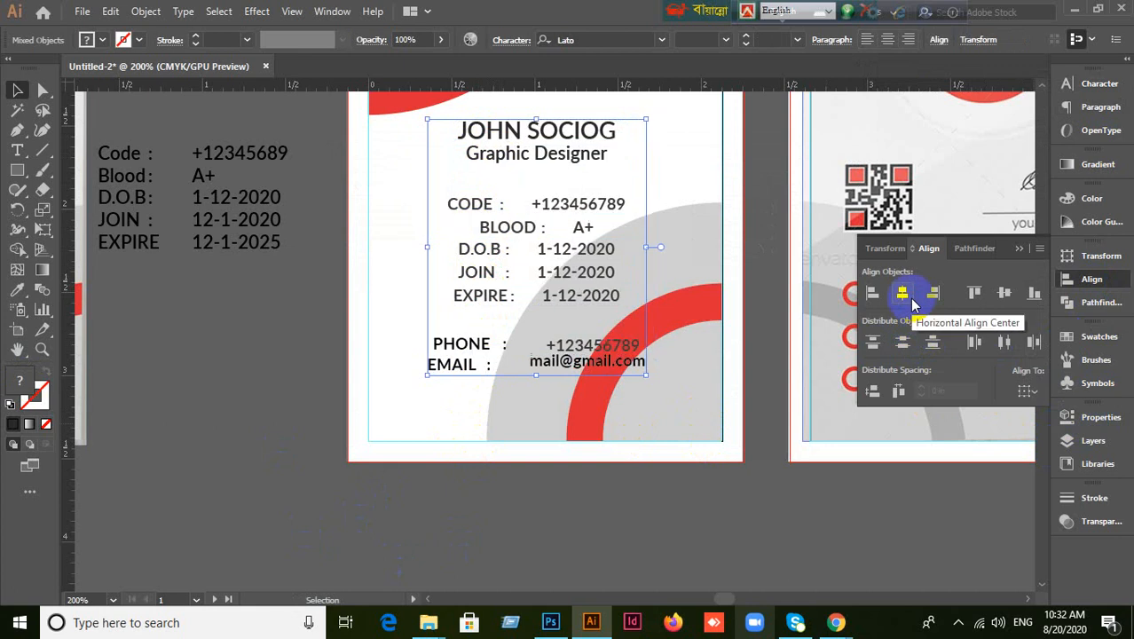
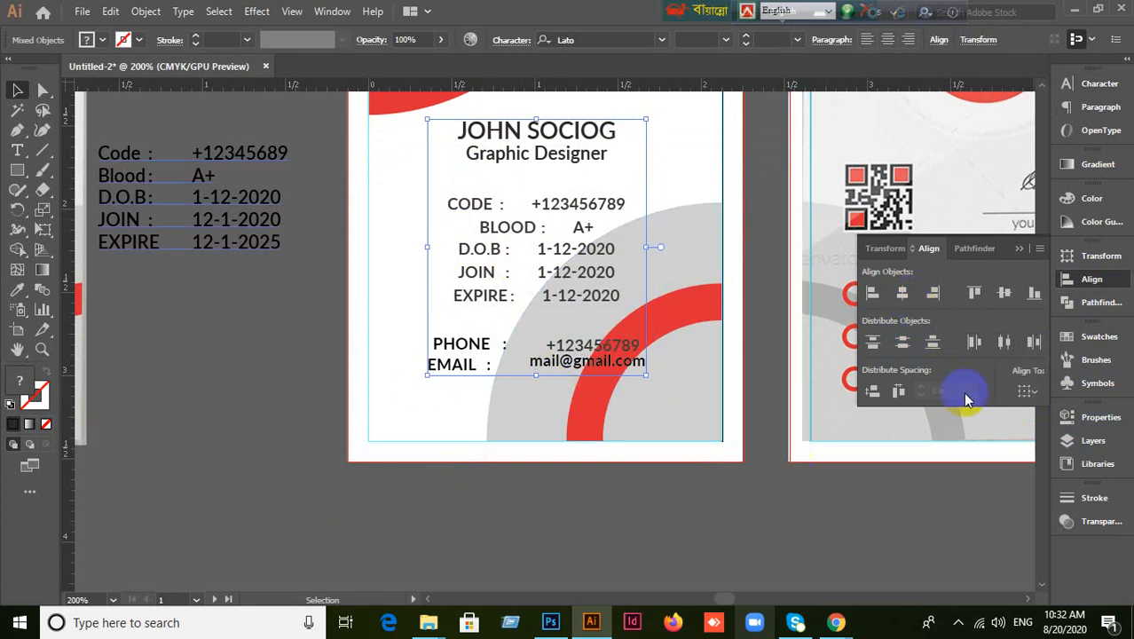
# Undo the centring so the info rows return to their earlier positions.
pyautogui.scroll(-2, 797, 355)
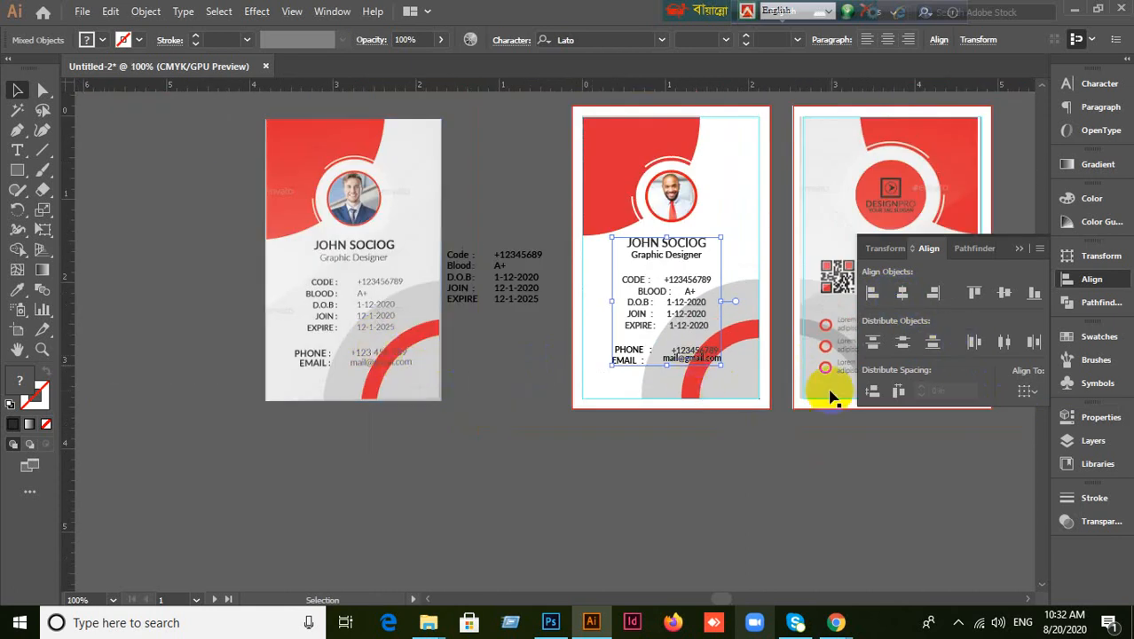
pyautogui.hotkey('ctrl', 'z')
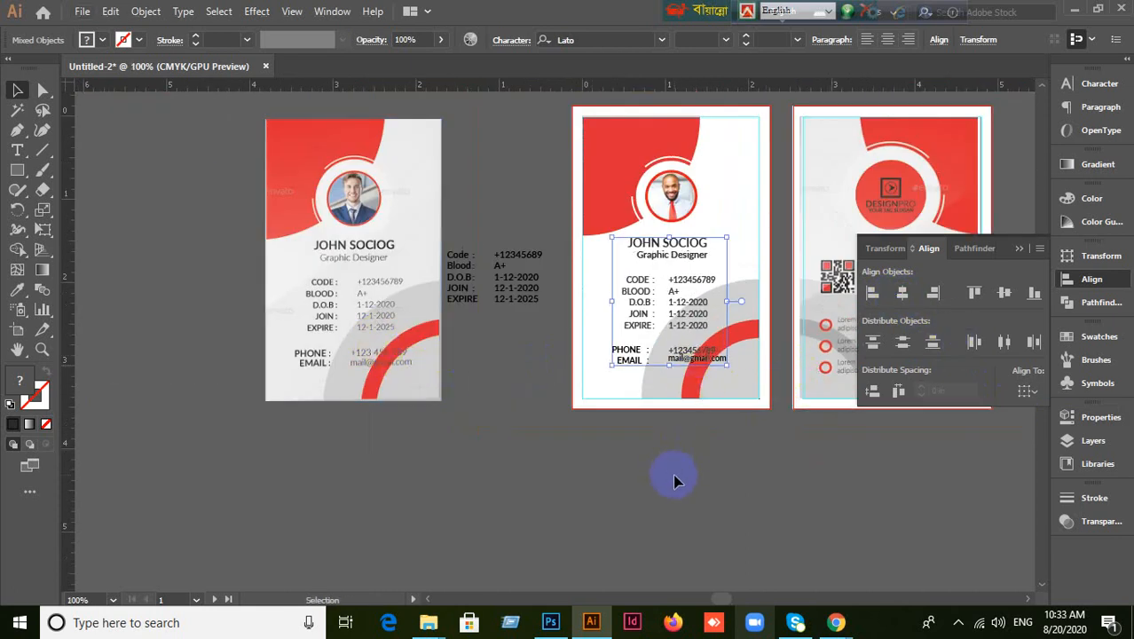
pyautogui.click(676, 473)
pyautogui.scroll(1, 725, 471)
pyautogui.scroll(-1, 726, 467)
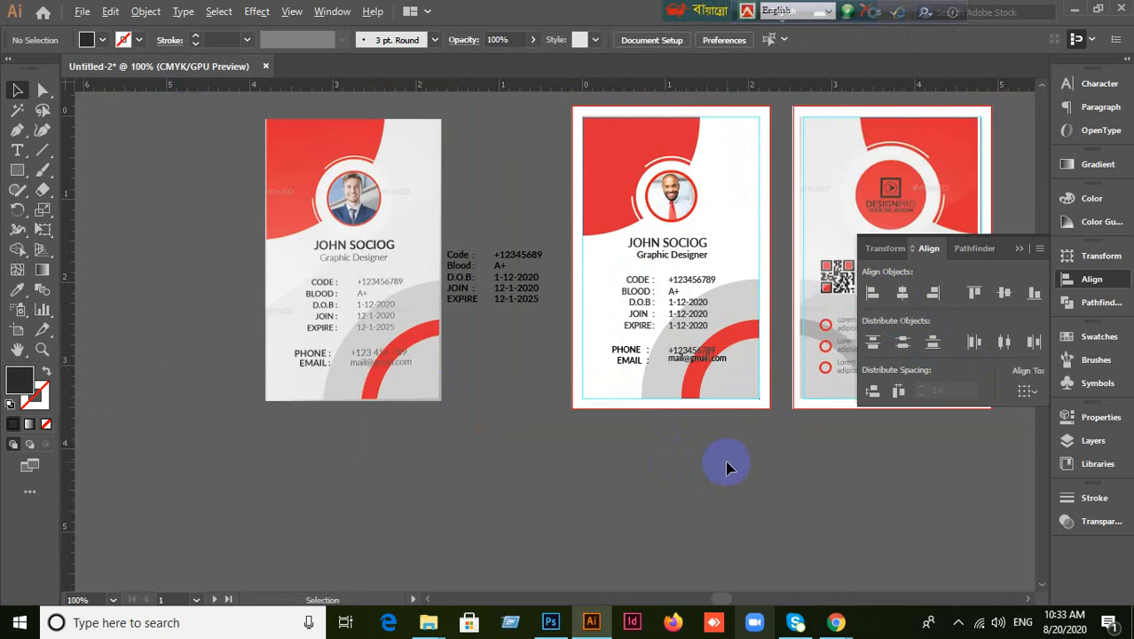
pyautogui.scroll(1, 726, 468)
pyautogui.click(652, 138)
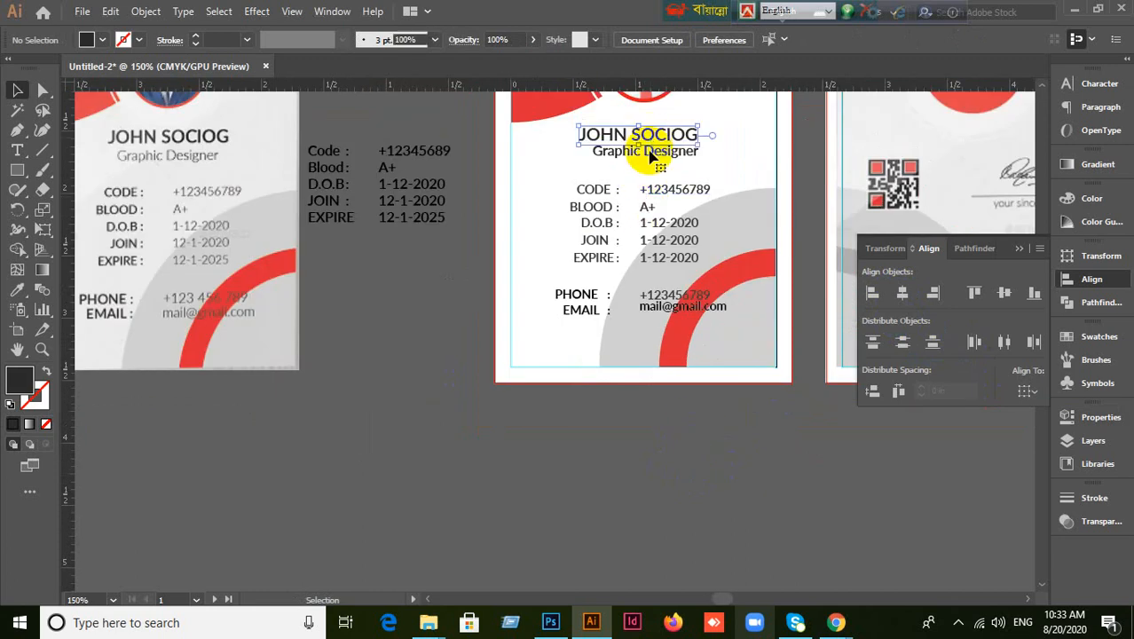
pyautogui.click(654, 156)
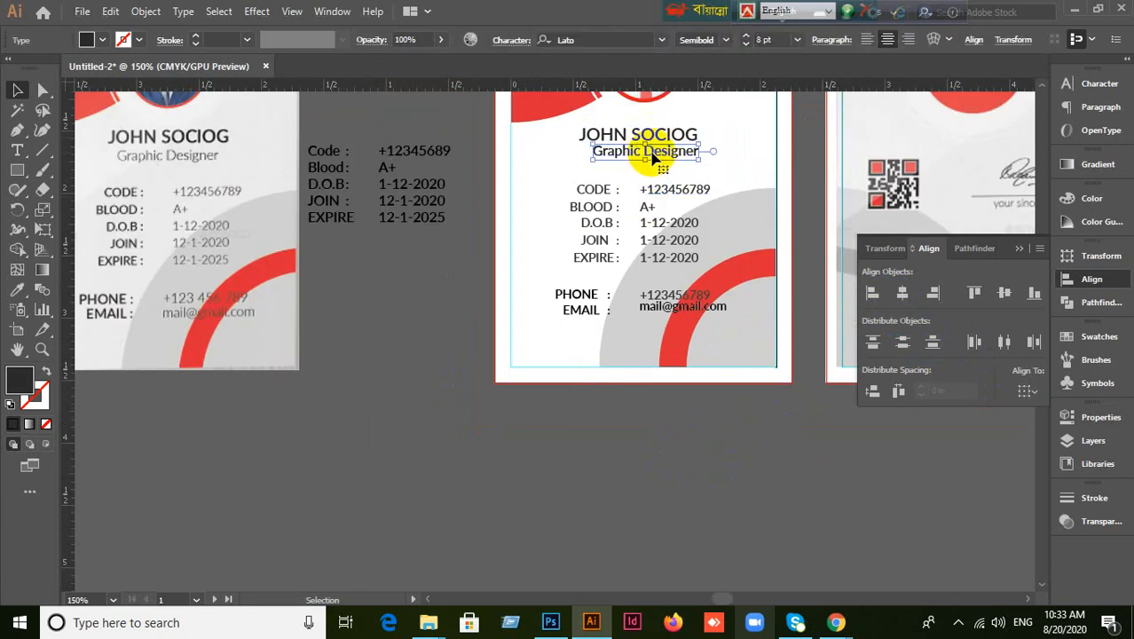
pyautogui.click(445, 288)
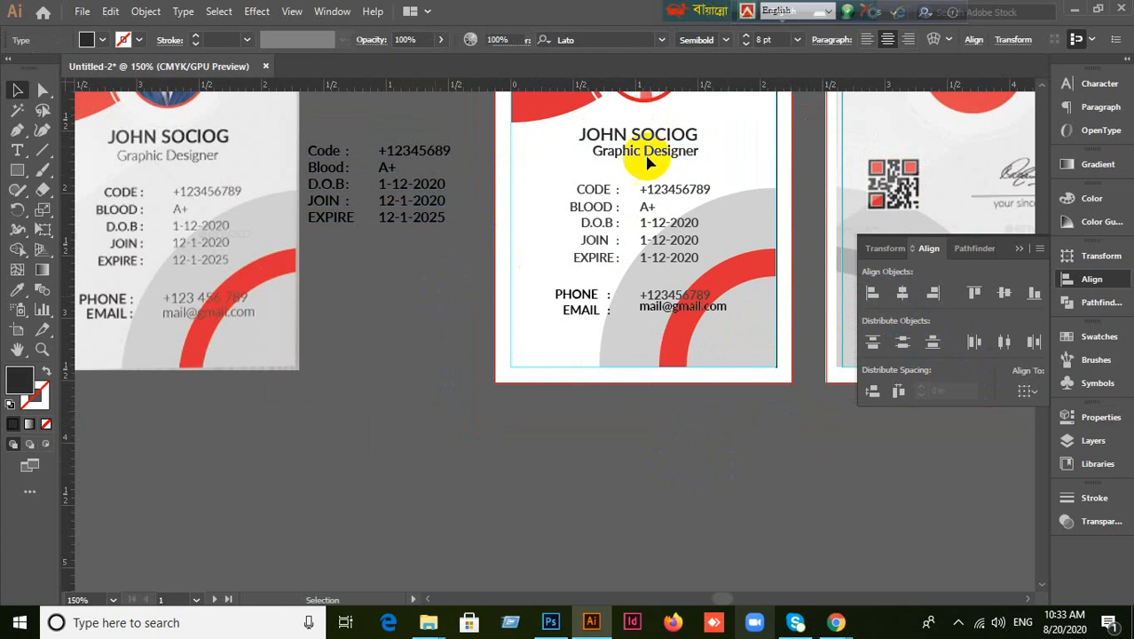
pyautogui.click(653, 138)
pyautogui.keyDown('shift'); pyautogui.click(661, 157); pyautogui.keyUp('shift')
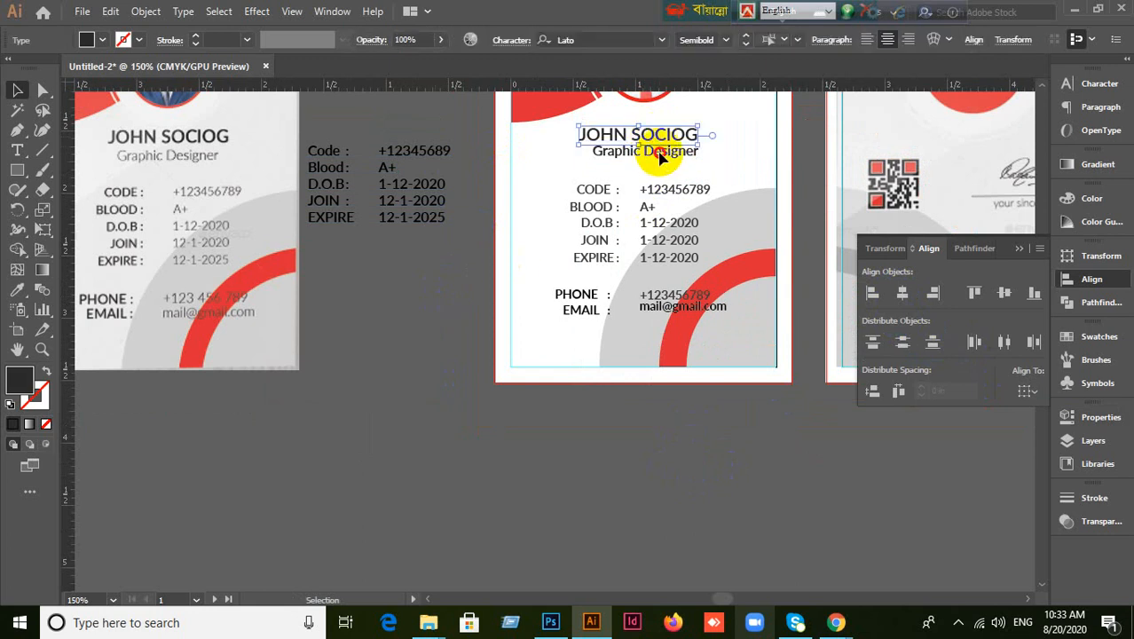
pyautogui.click(902, 293)
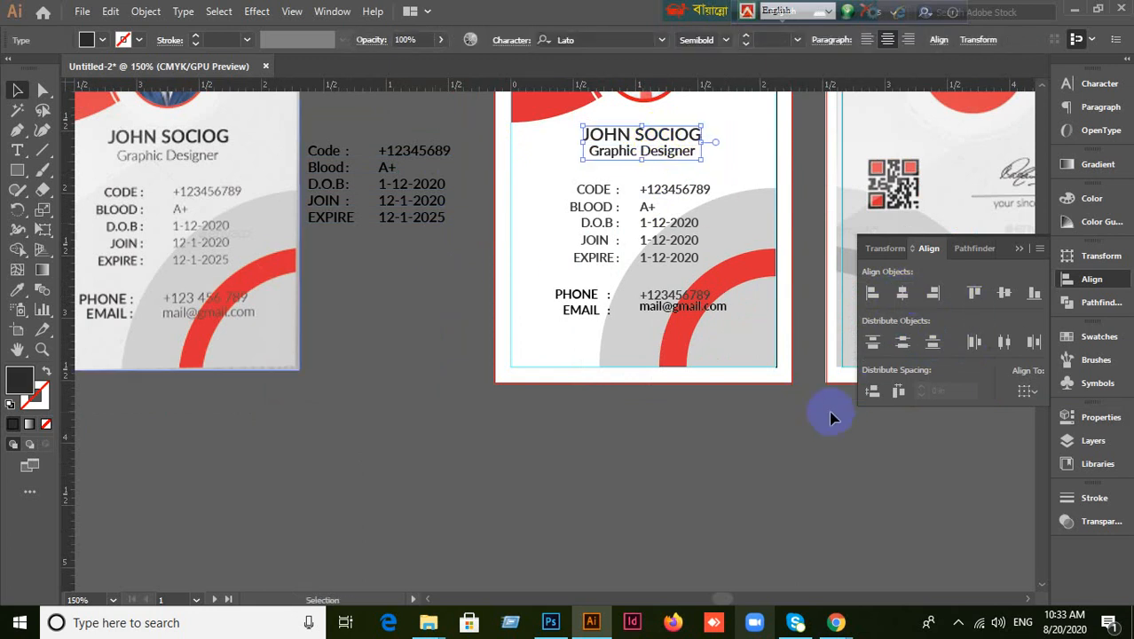
pyautogui.click(805, 434)
pyautogui.scroll(1, 805, 430)
pyautogui.scroll(3, 710, 355)
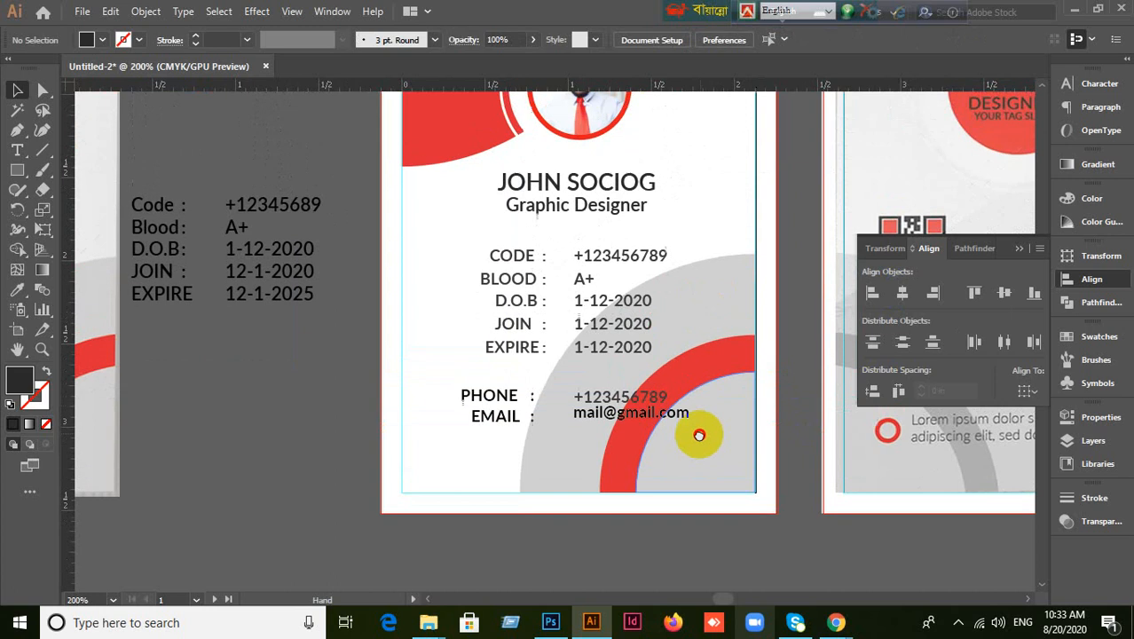
pyautogui.click(575, 183)
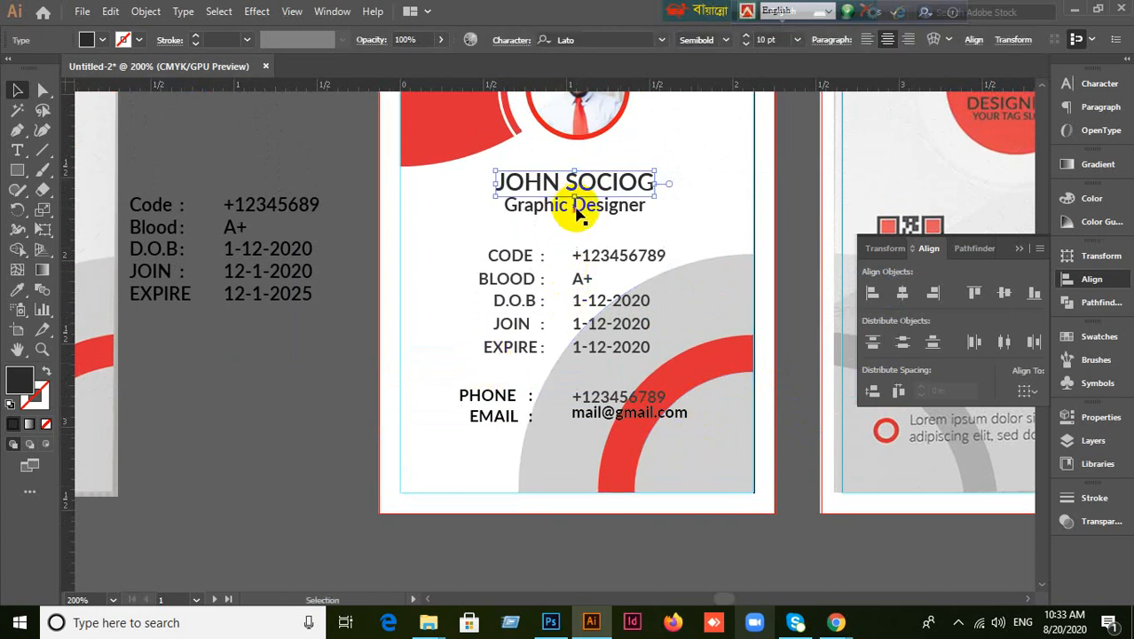
pyautogui.click(385, 342)
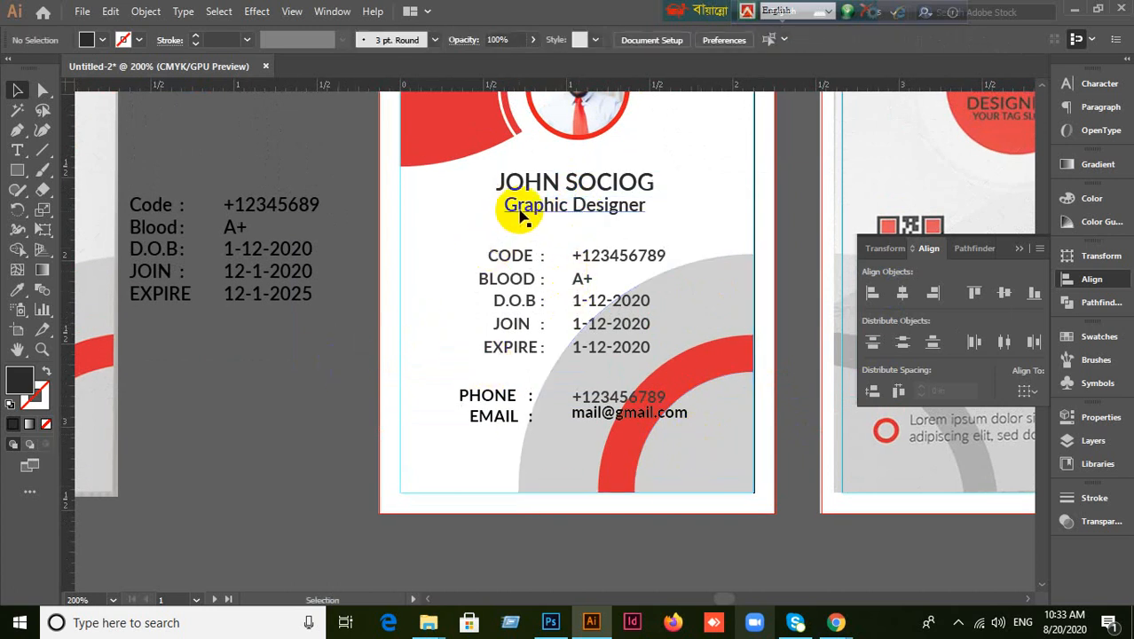
pyautogui.click(537, 184)
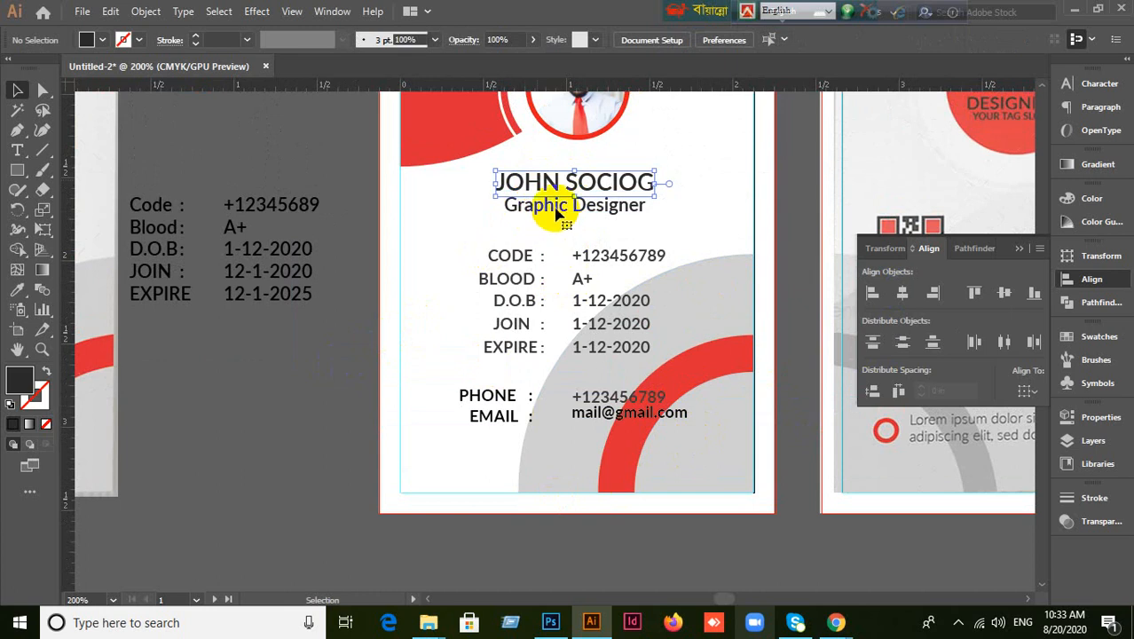
pyautogui.keyDown('shift'); pyautogui.click(555, 212); pyautogui.keyUp('shift')
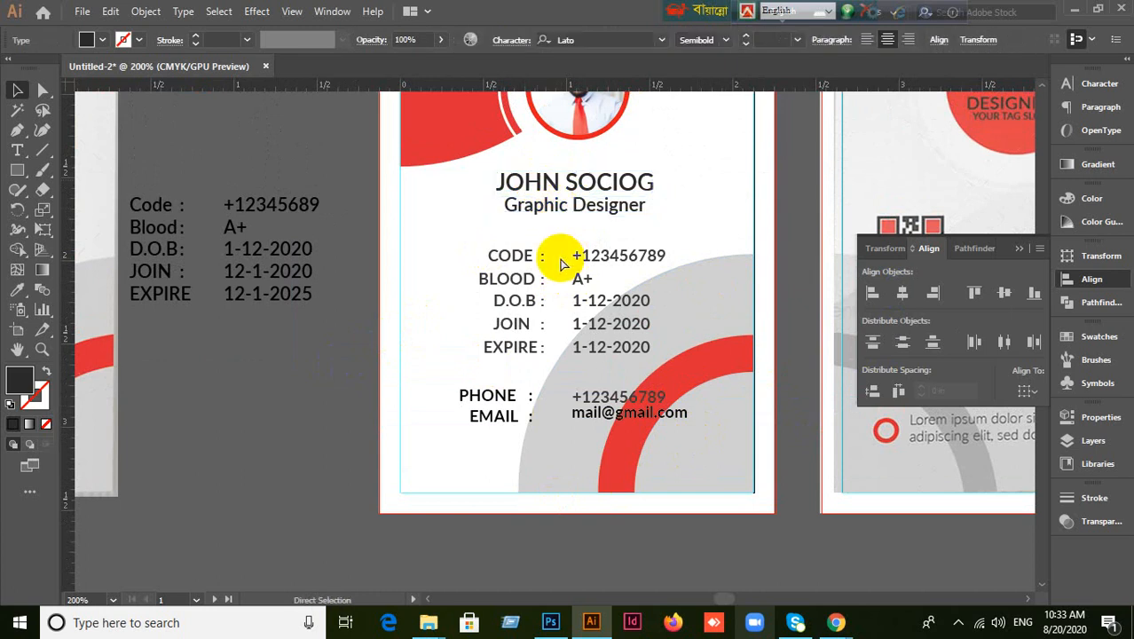
pyautogui.hotkey('ctrl', 'g')
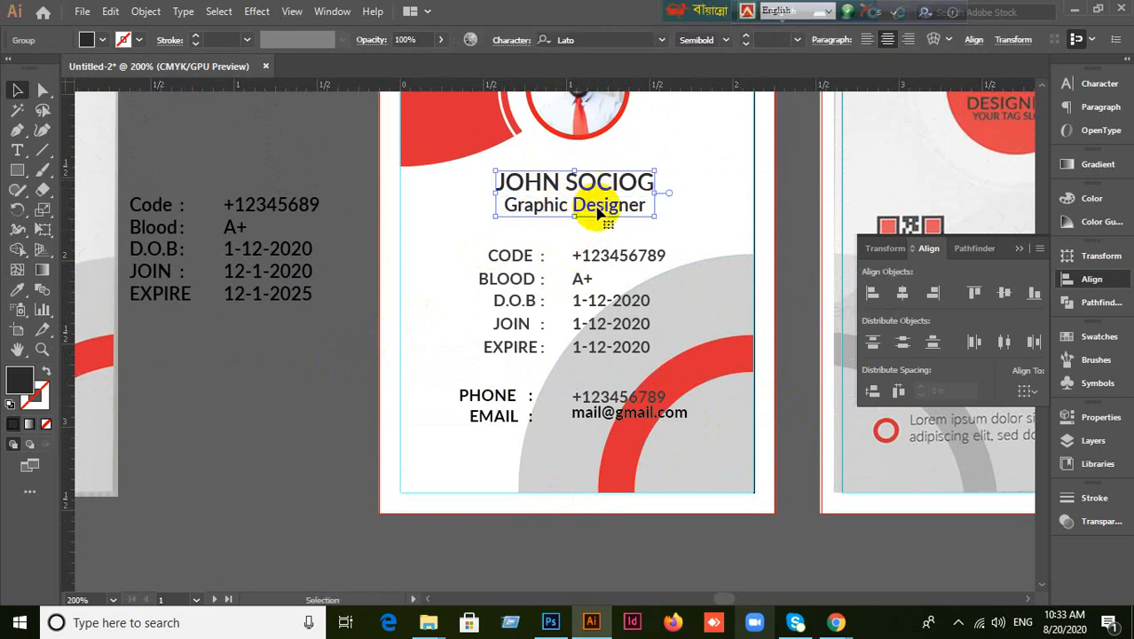
pyautogui.click(412, 381)
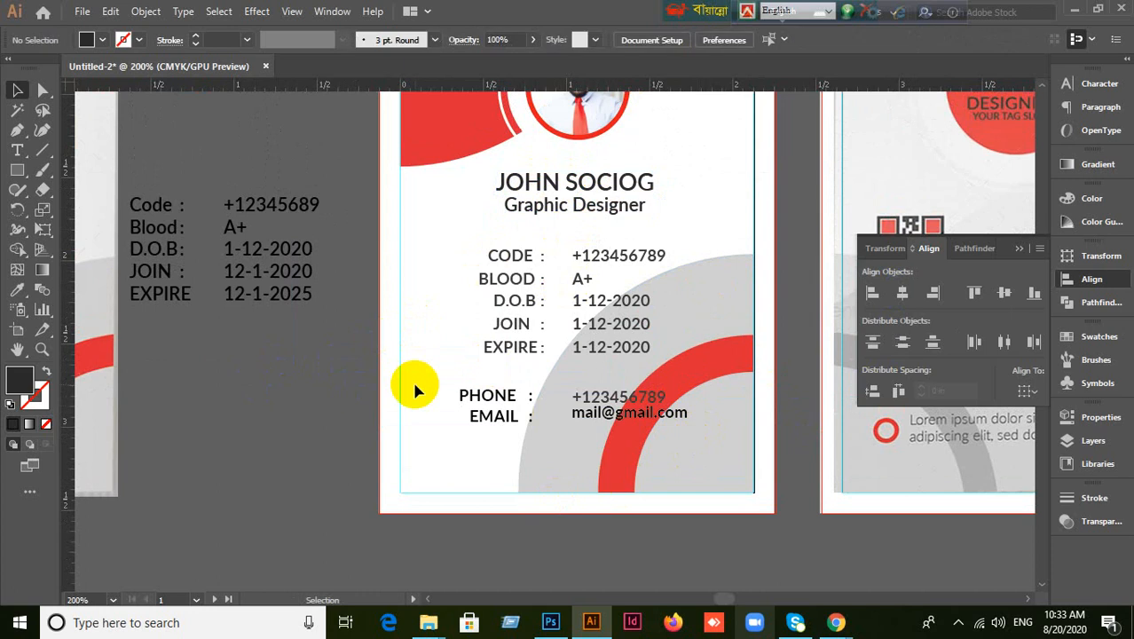
# Select the CODE-to-EXPIRE info rows as a single block.
pyautogui.click(499, 279)
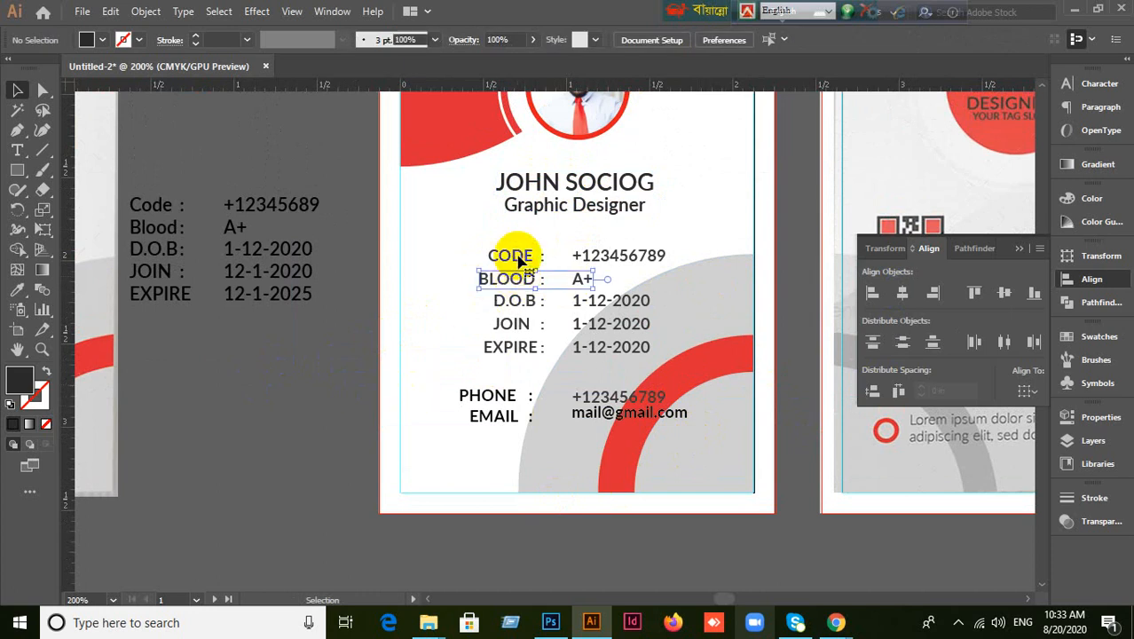
pyautogui.moveTo(488, 239); pyautogui.dragTo(527, 358)
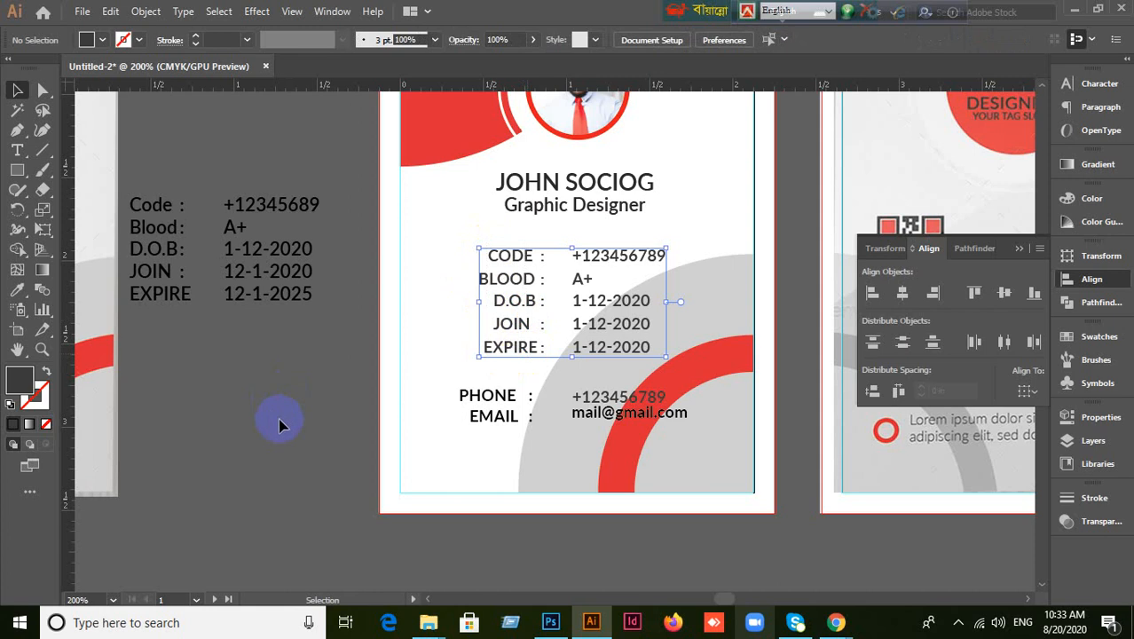
pyautogui.click(595, 371)
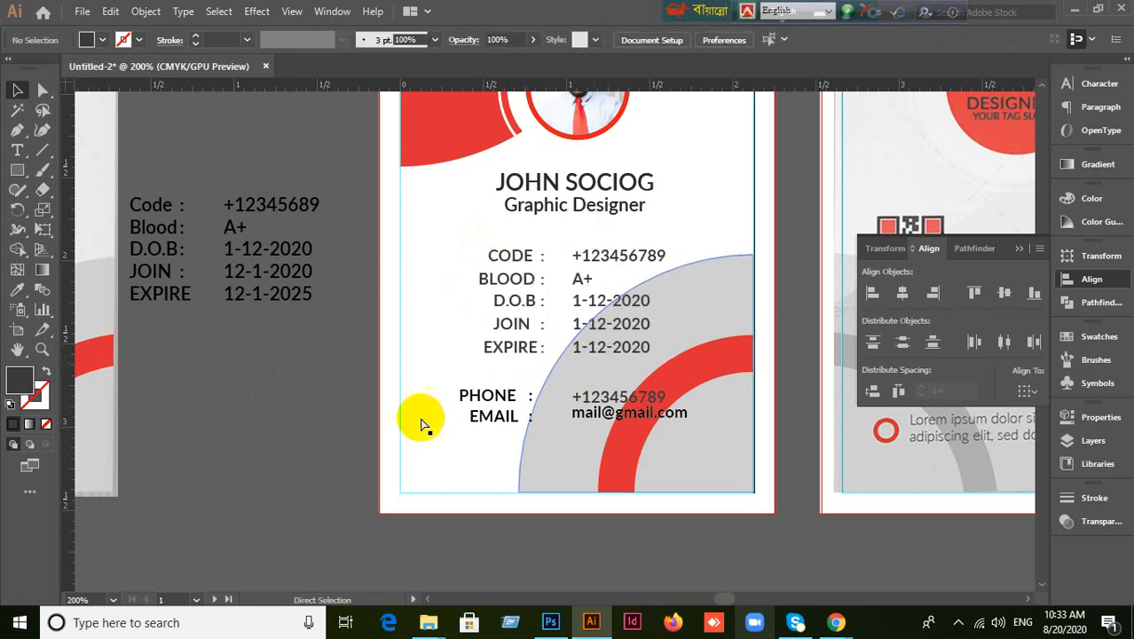
pyautogui.click(282, 414)
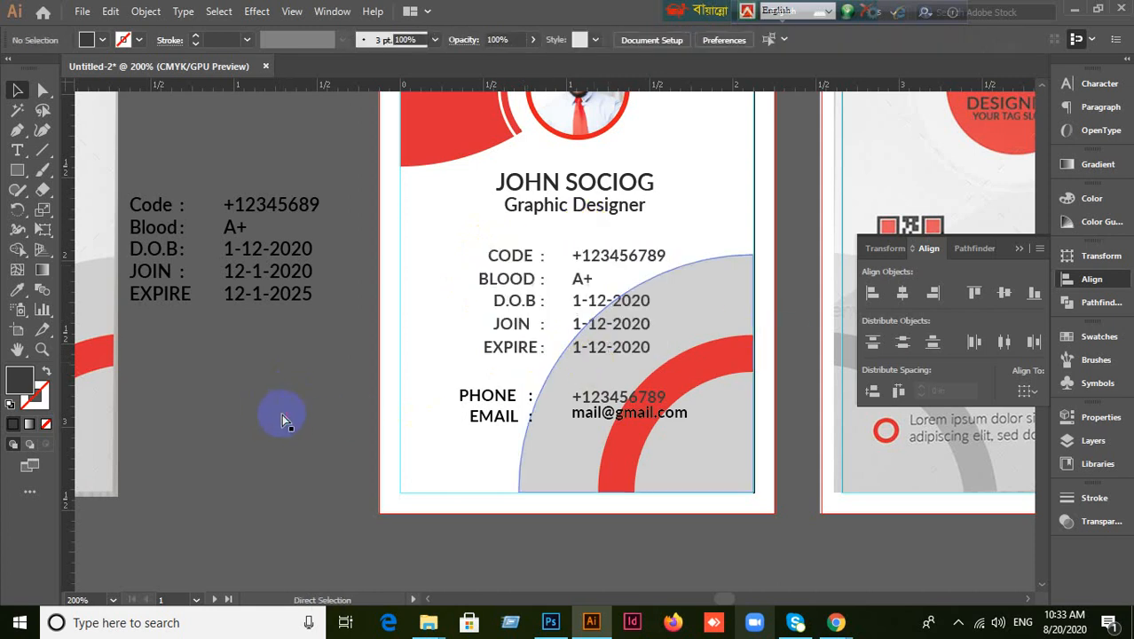
pyautogui.click(511, 286)
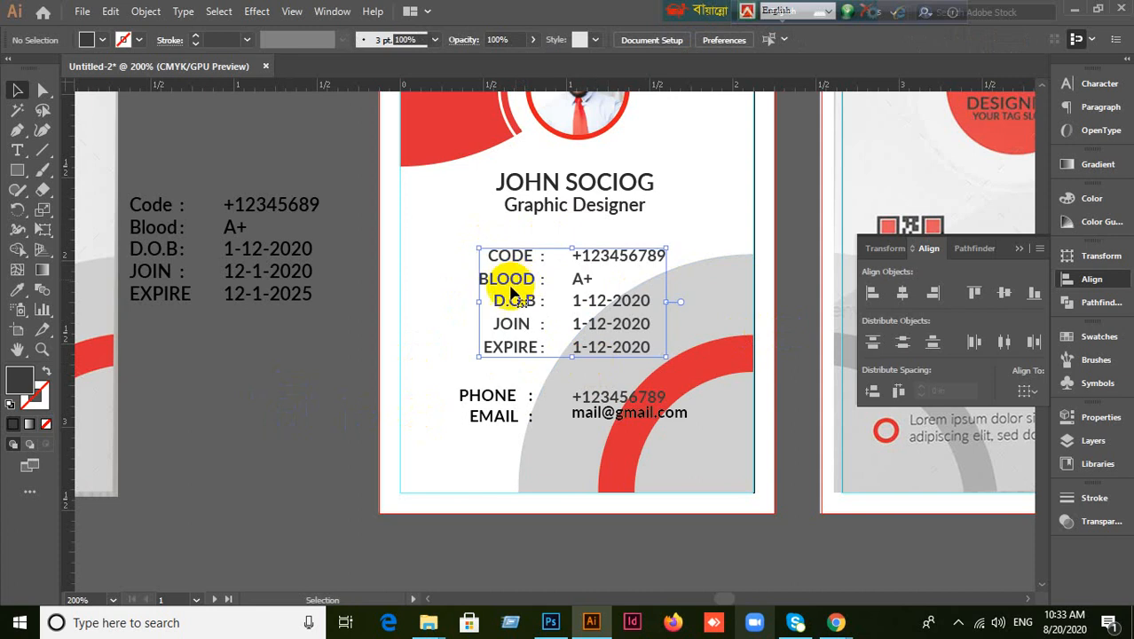
pyautogui.click(294, 472)
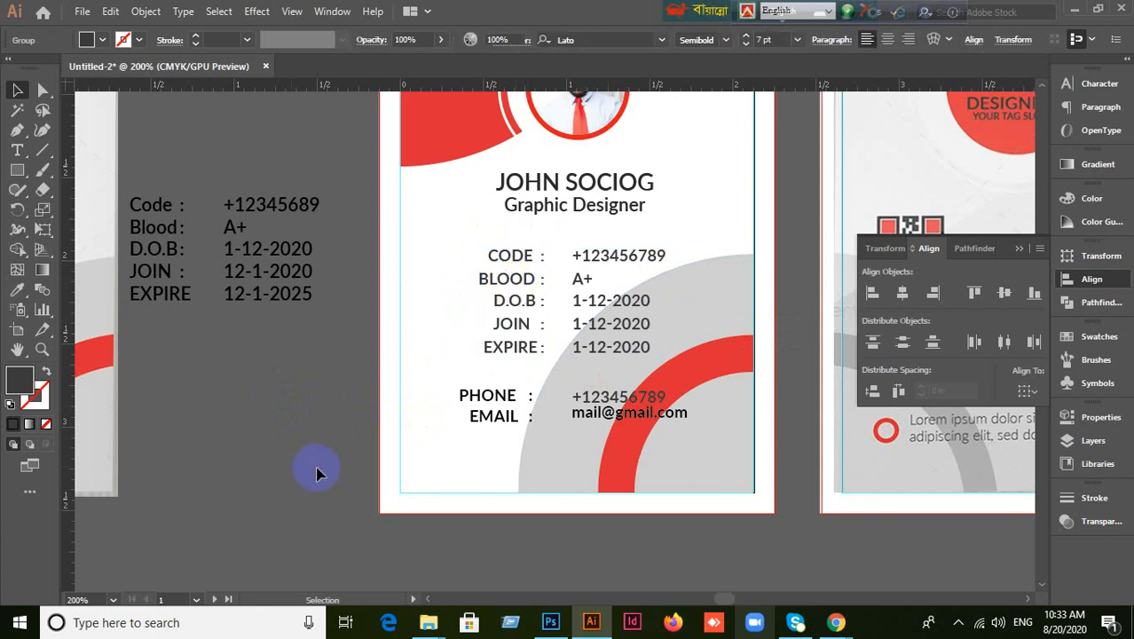
# Group the PHONE and EMAIL lines together.
pyautogui.click(466, 402)
pyautogui.click(489, 421)
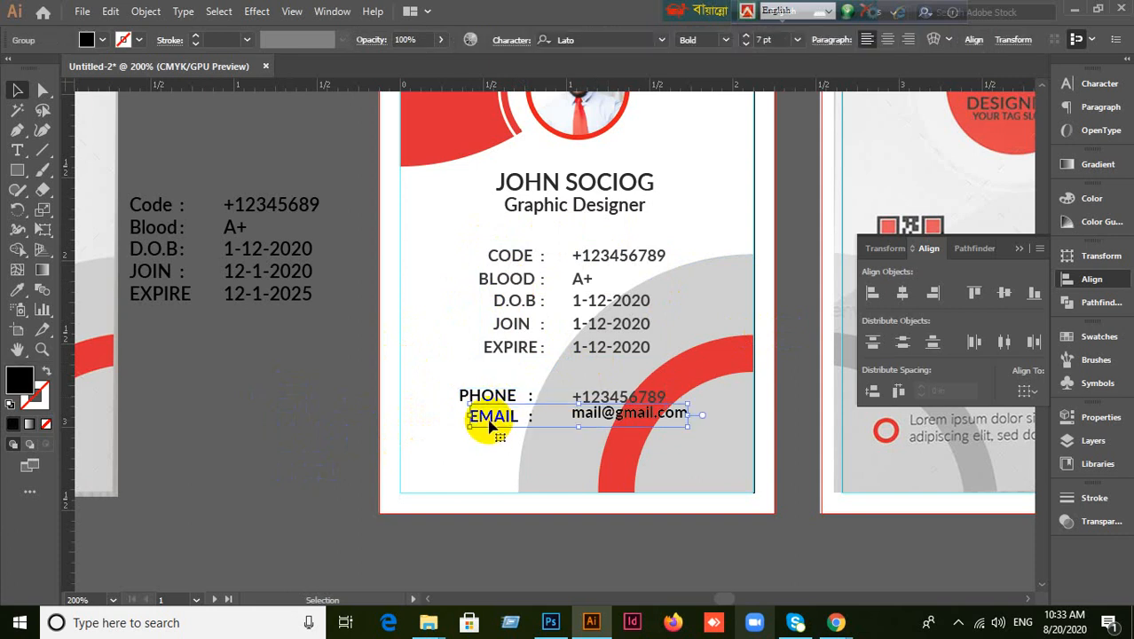
pyautogui.click(338, 428)
pyautogui.click(471, 399)
pyautogui.keyDown('shift'); pyautogui.click(490, 421); pyautogui.keyUp('shift')
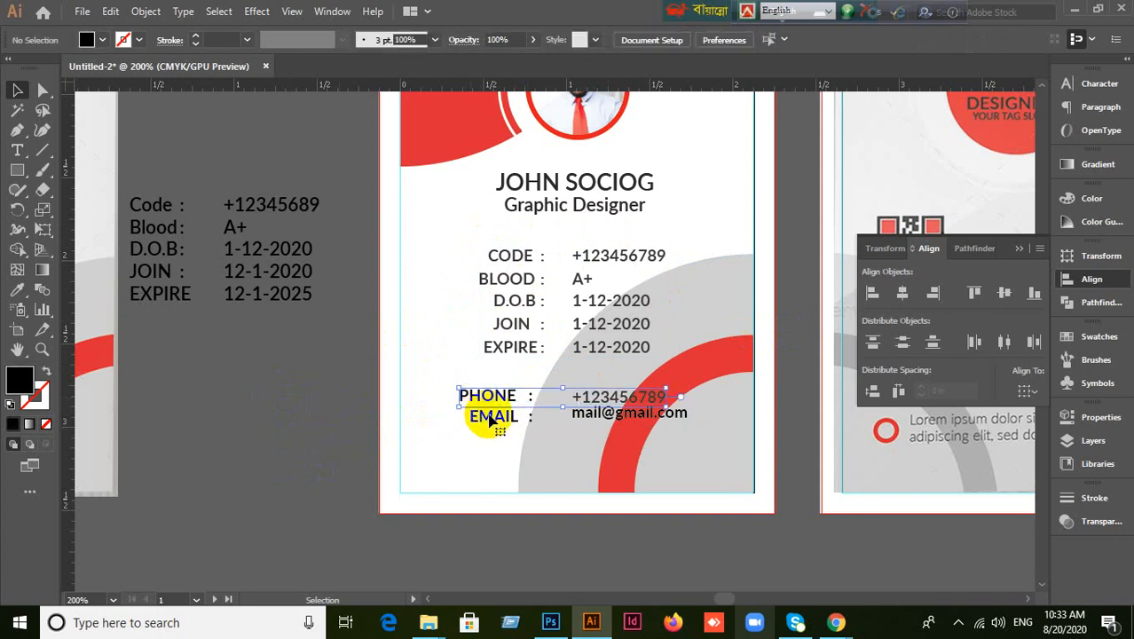
pyautogui.hotkey('ctrl', 'g')
pyautogui.click(313, 457)
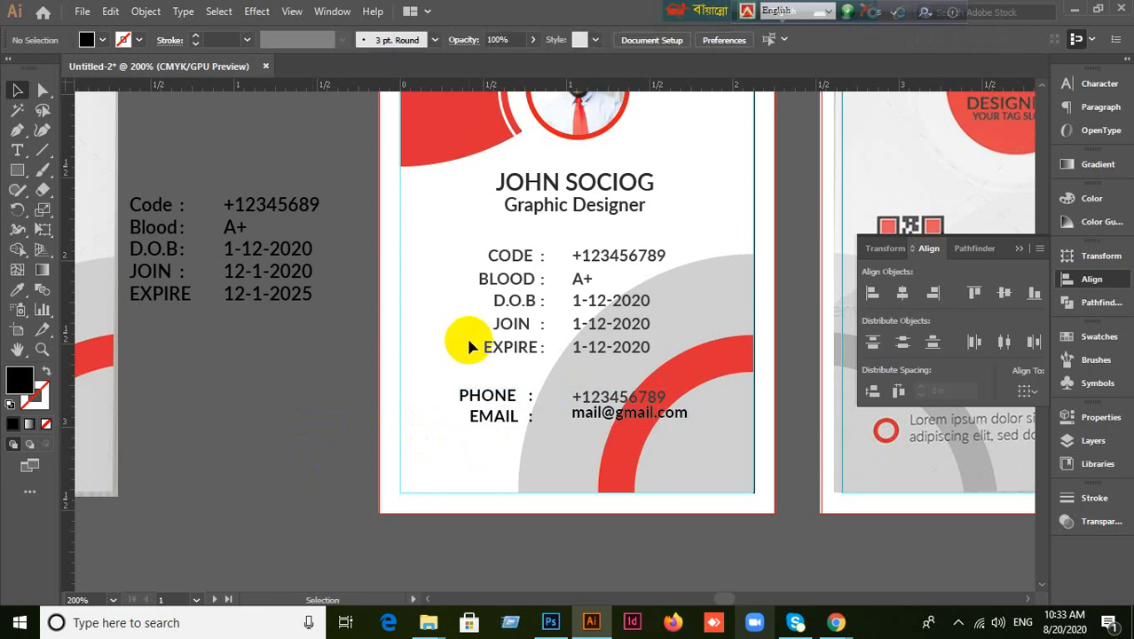
# Horizontally center the name-and-title group and the CODE–EXPIRE details on each other.
pyautogui.click(557, 318)
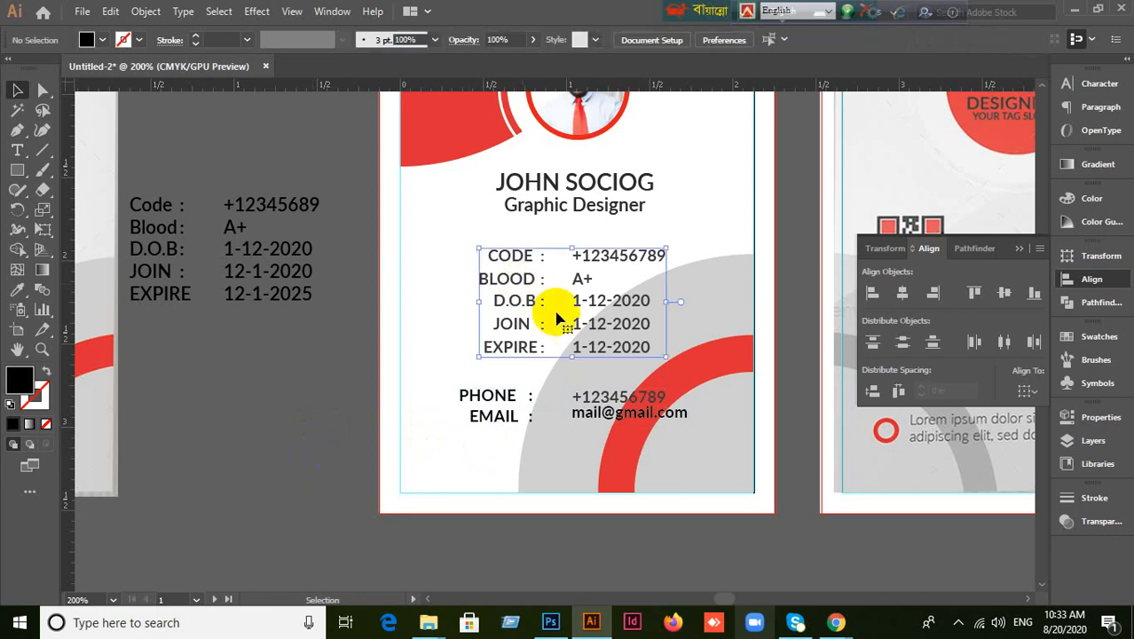
pyautogui.keyDown('shift'); pyautogui.click(608, 211); pyautogui.keyUp('shift')
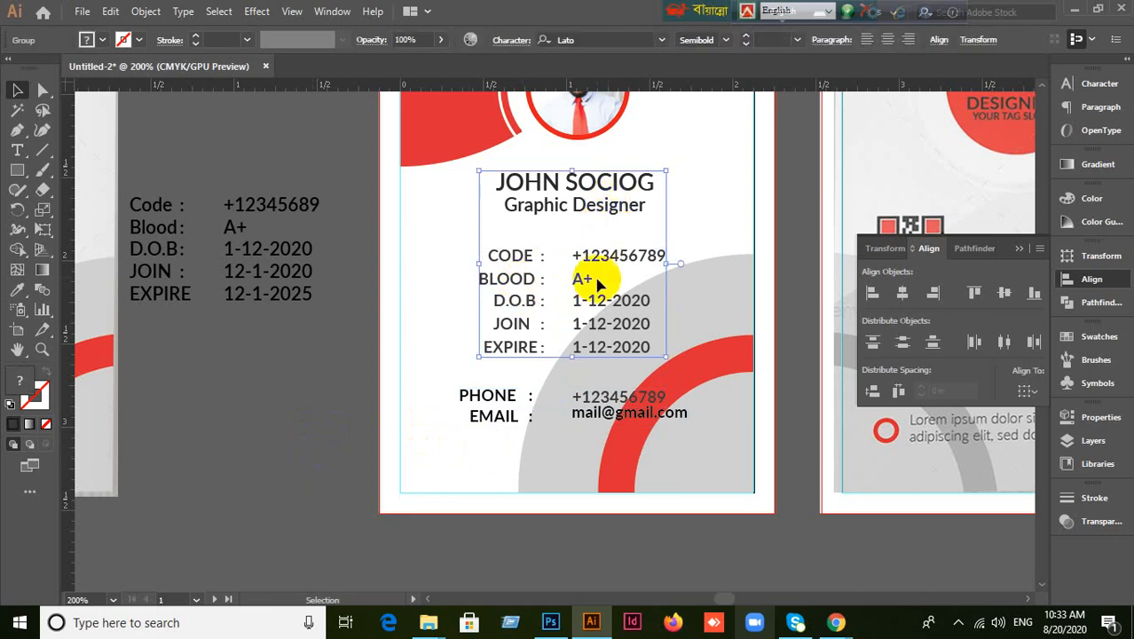
pyautogui.click(901, 295)
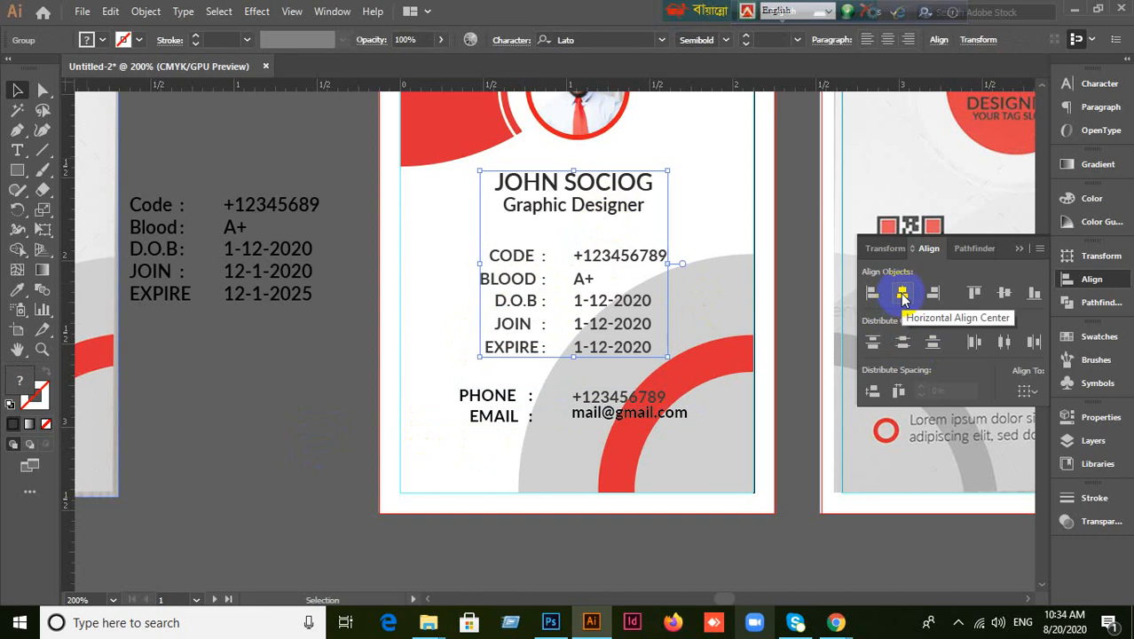
pyautogui.click(252, 447)
pyautogui.hotkey('ctrl', 'z')
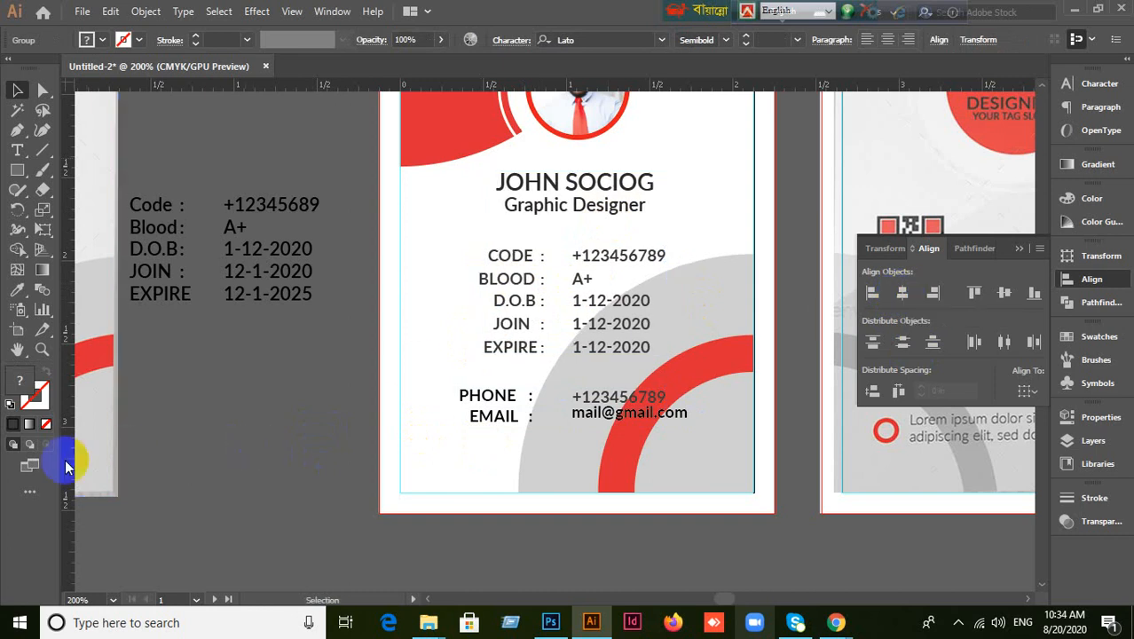
pyautogui.click(303, 455)
pyautogui.click(598, 220)
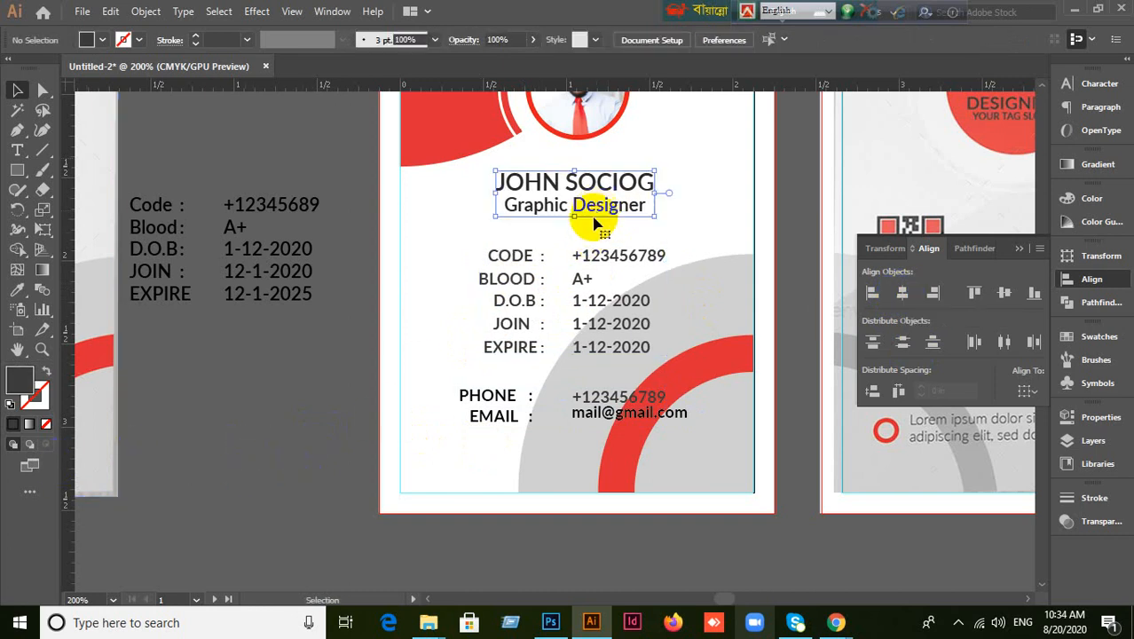
pyautogui.keyDown('shift'); pyautogui.click(529, 280); pyautogui.keyUp('shift')
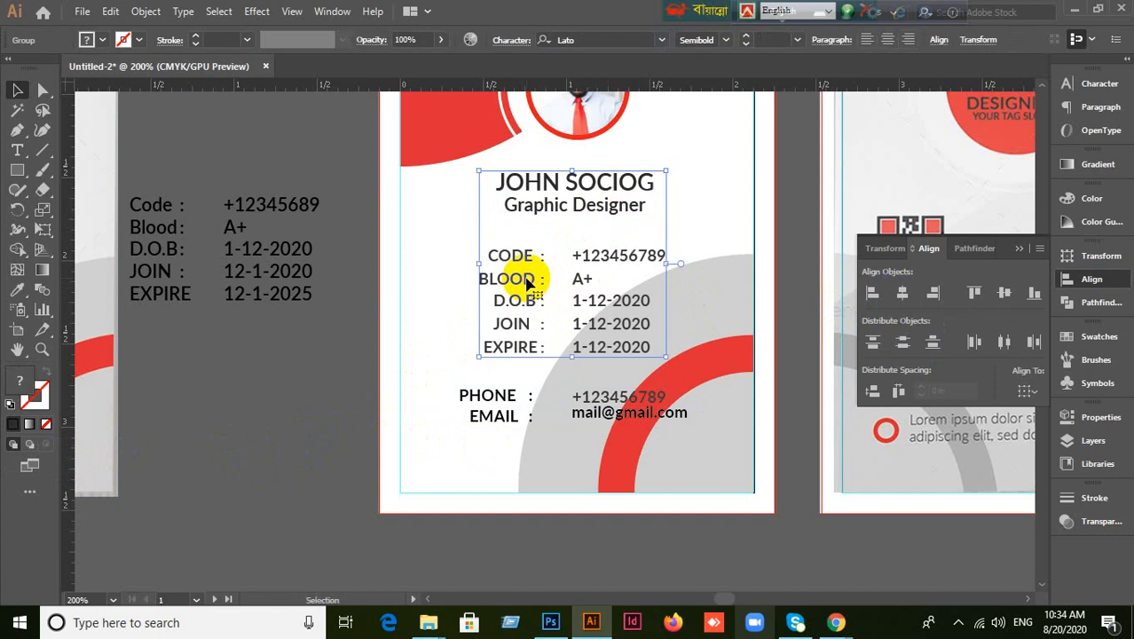
pyautogui.click(904, 294)
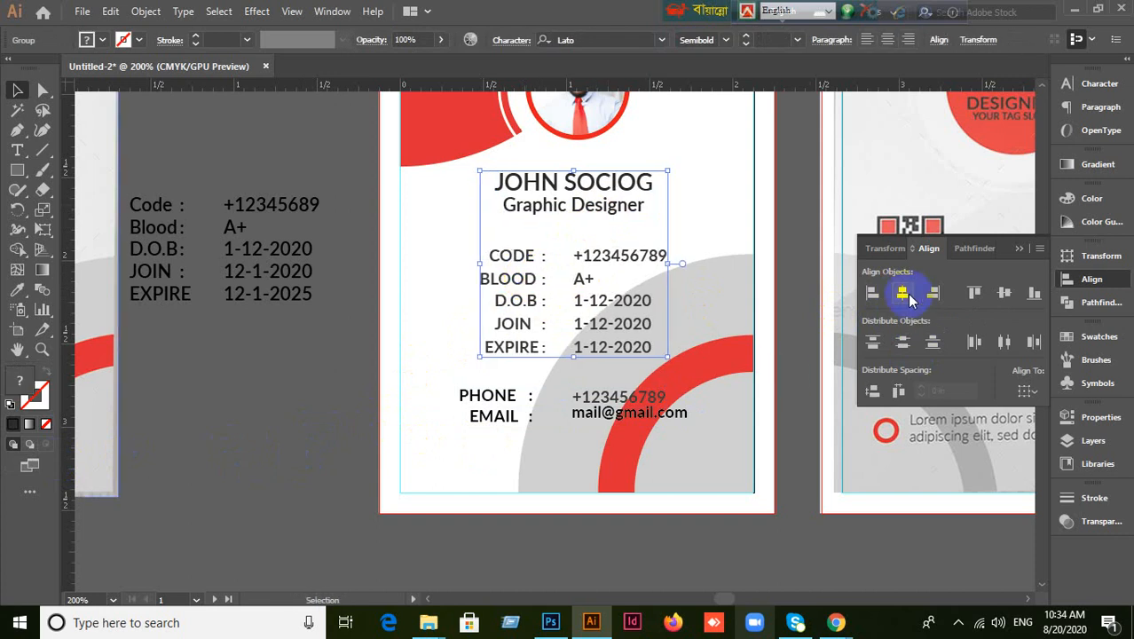
pyautogui.click(249, 432)
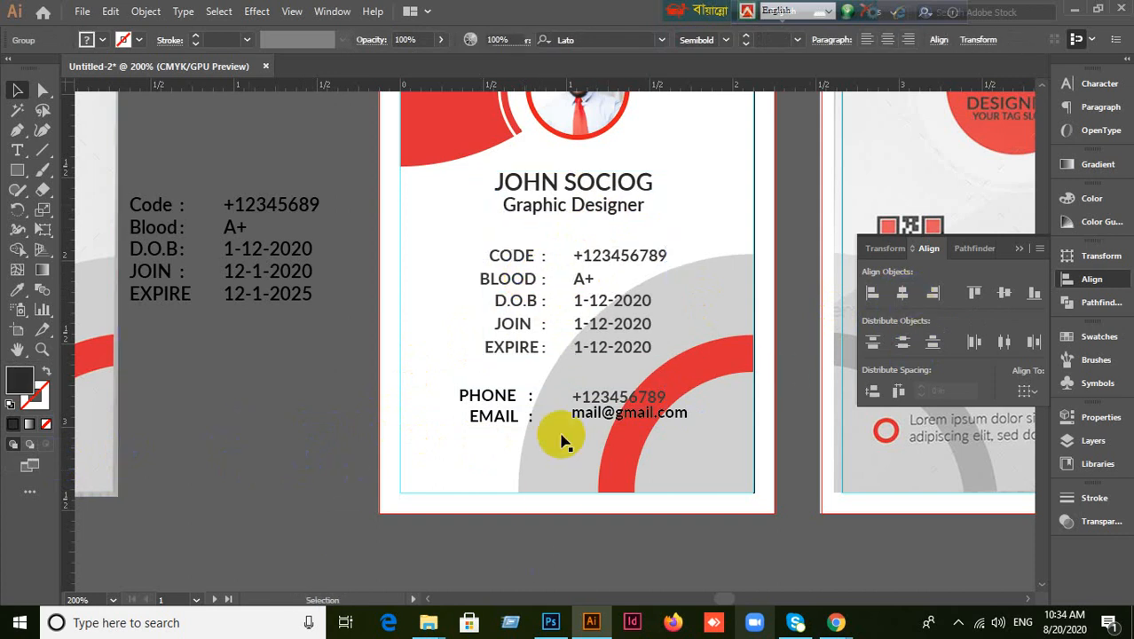
pyautogui.click(497, 415)
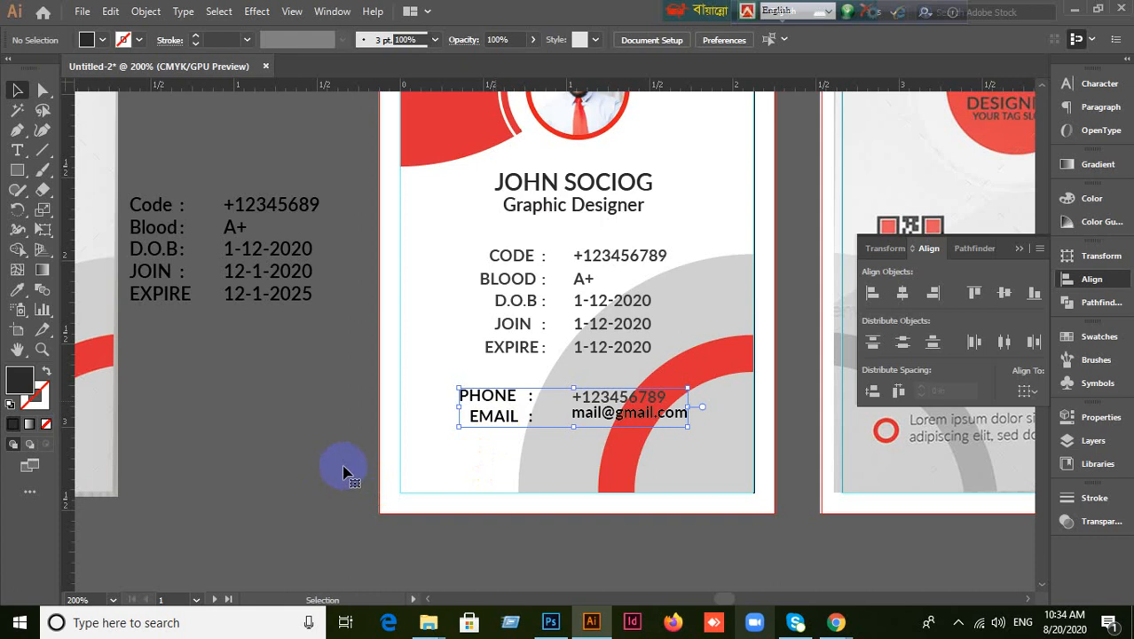
# Center the PHONE/EMAIL group on the artboard, then set Align To back to Selection.
pyautogui.moveTo(370, 433); pyautogui.dragTo(292, 373)
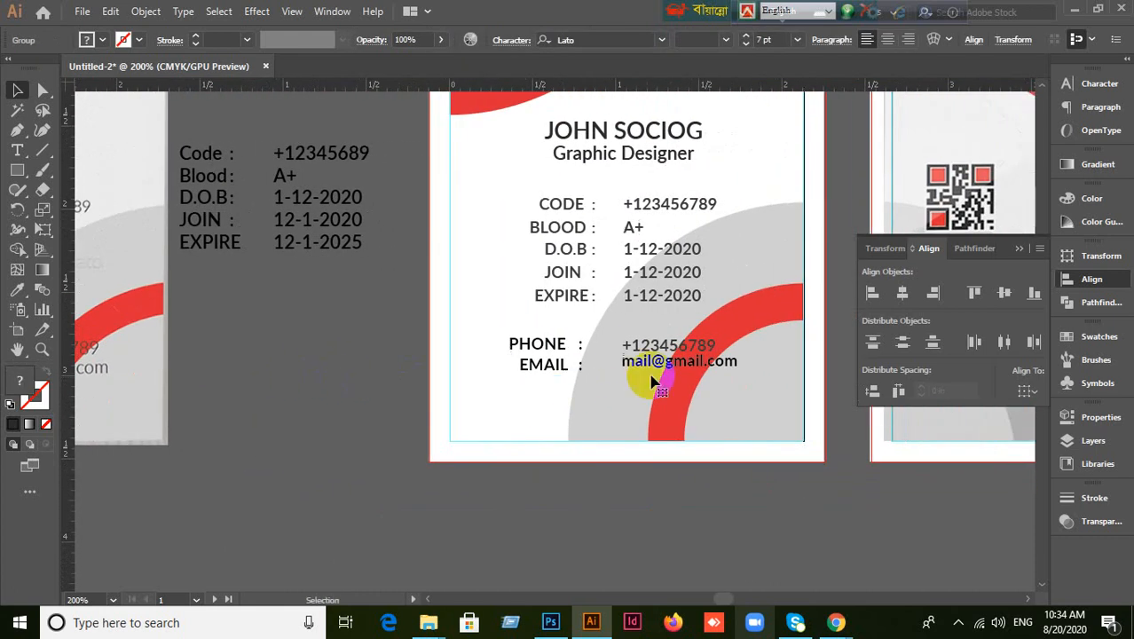
pyautogui.click(654, 382)
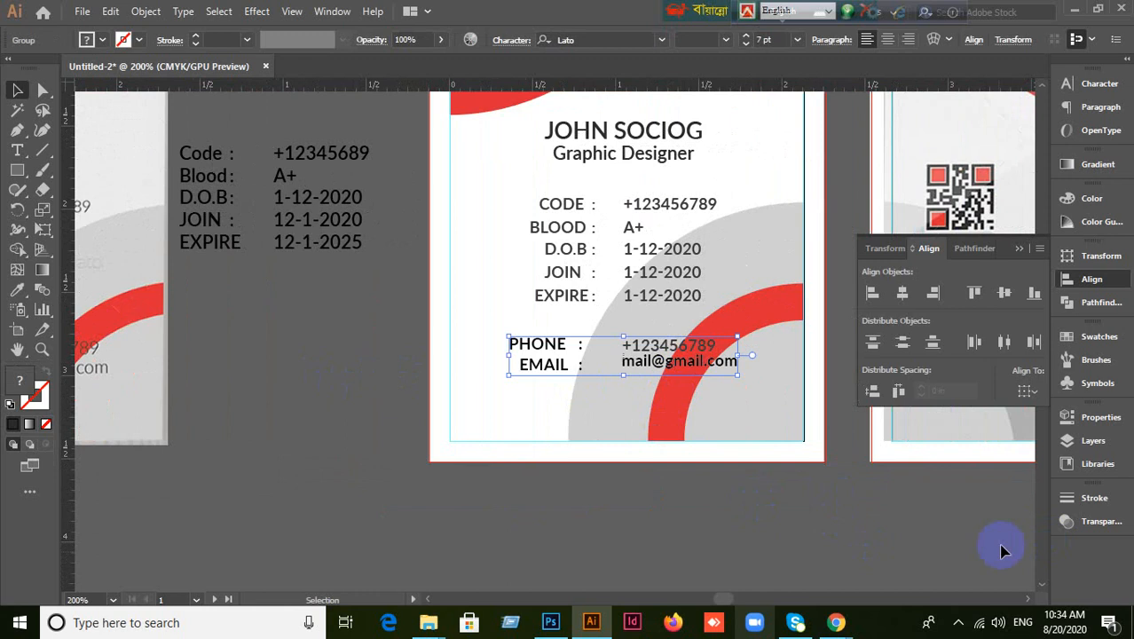
pyautogui.click(1027, 391)
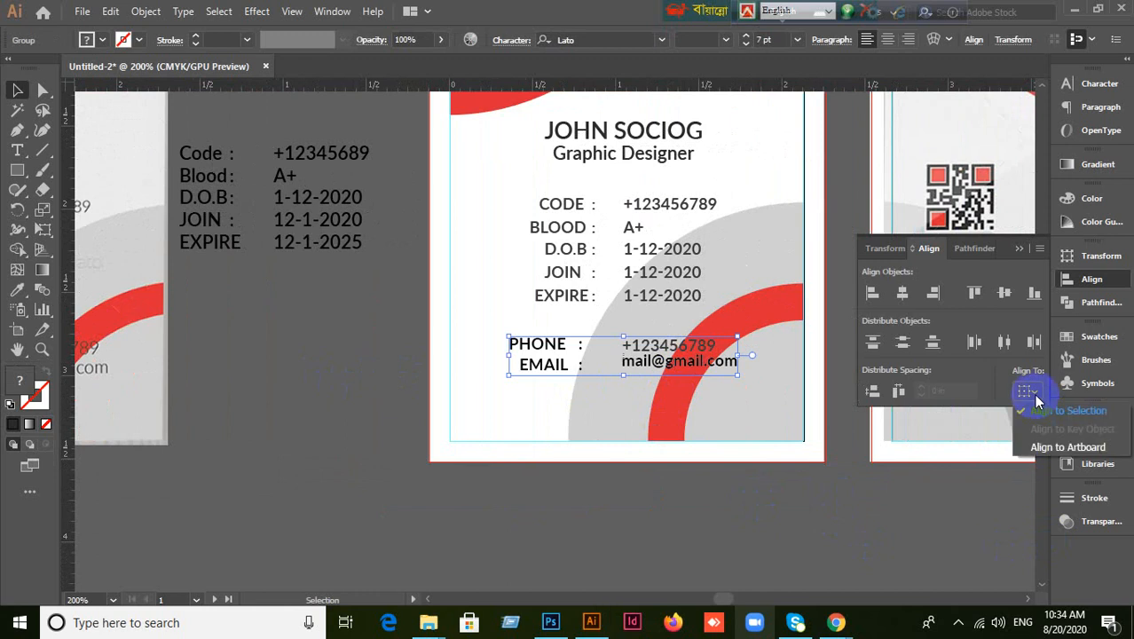
pyautogui.click(1047, 450)
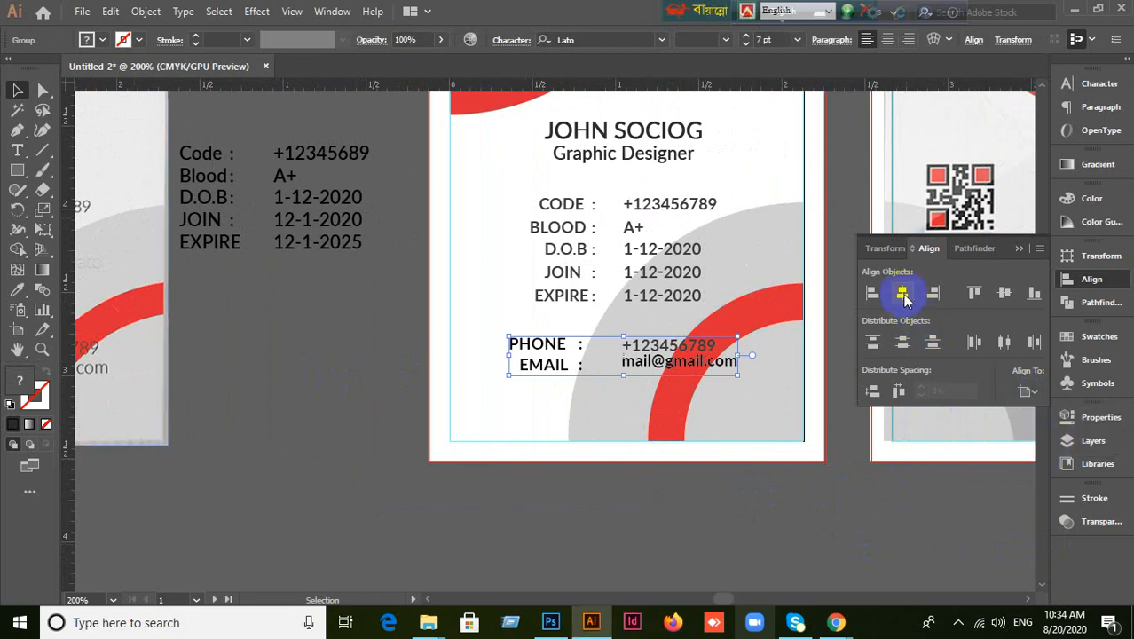
pyautogui.click(903, 296)
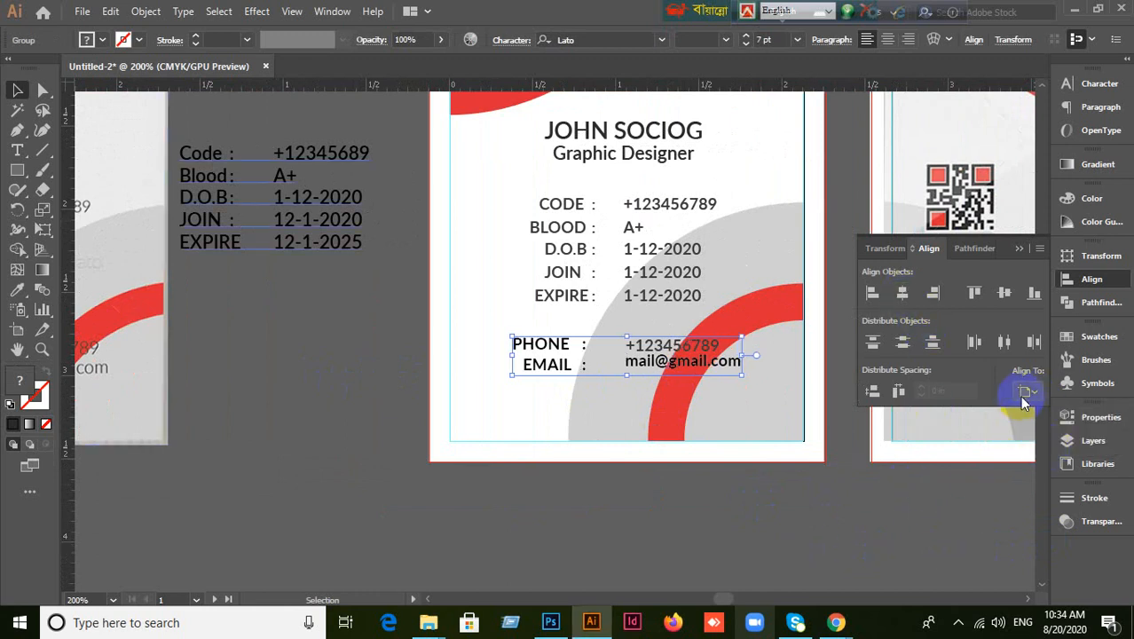
pyautogui.click(1026, 391)
pyautogui.click(1026, 447)
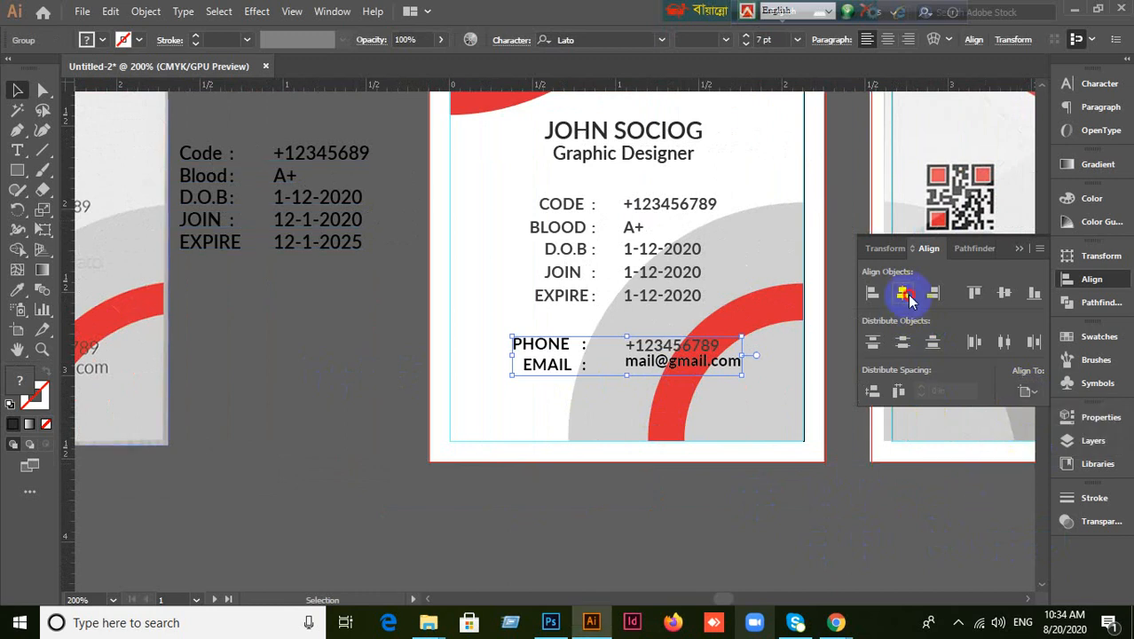
pyautogui.click(1025, 392)
pyautogui.click(1043, 414)
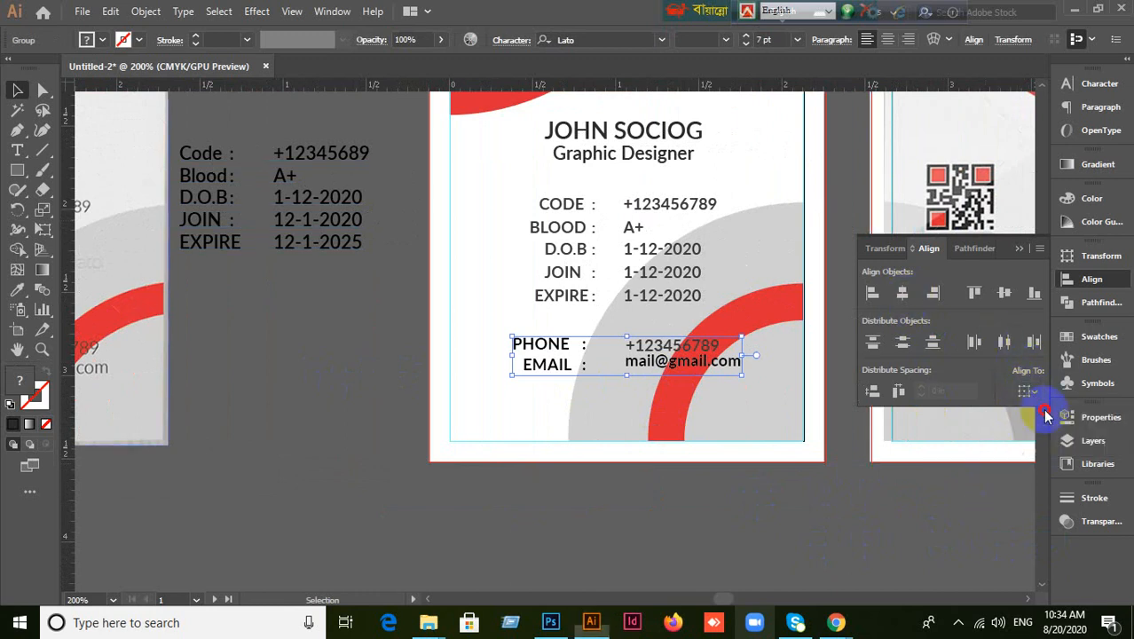
pyautogui.click(974, 484)
pyautogui.scroll(-2, 772, 455)
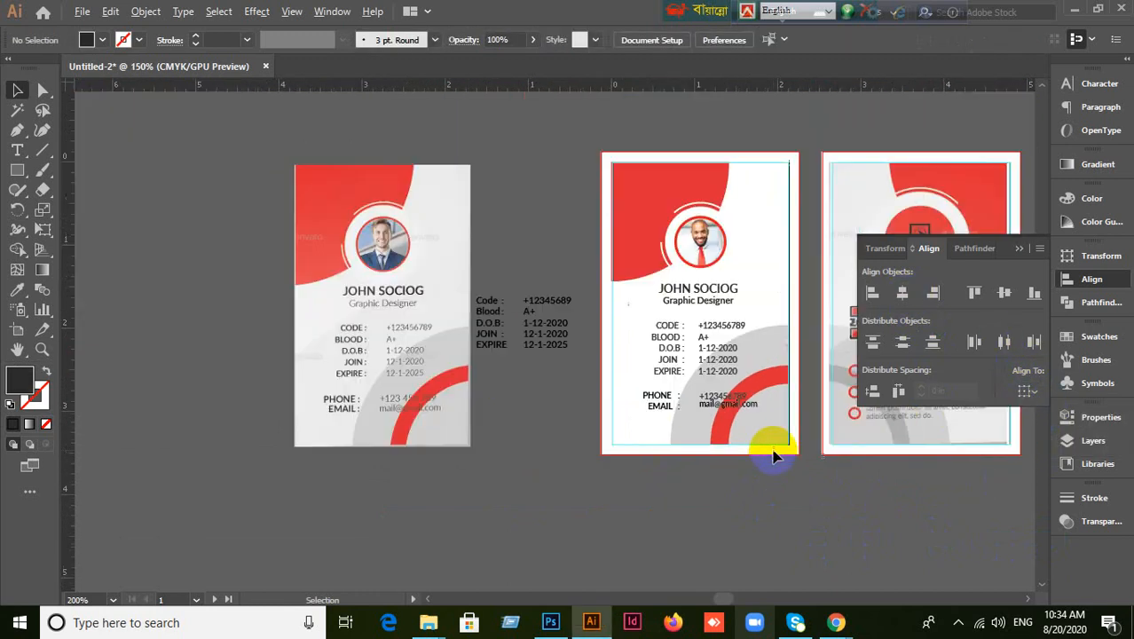
pyautogui.scroll(1, 772, 453)
# Shift the view to centre the ID card and marquee-select its objects.
pyautogui.scroll(1, 772, 453)
pyautogui.scroll(-1, 772, 453)
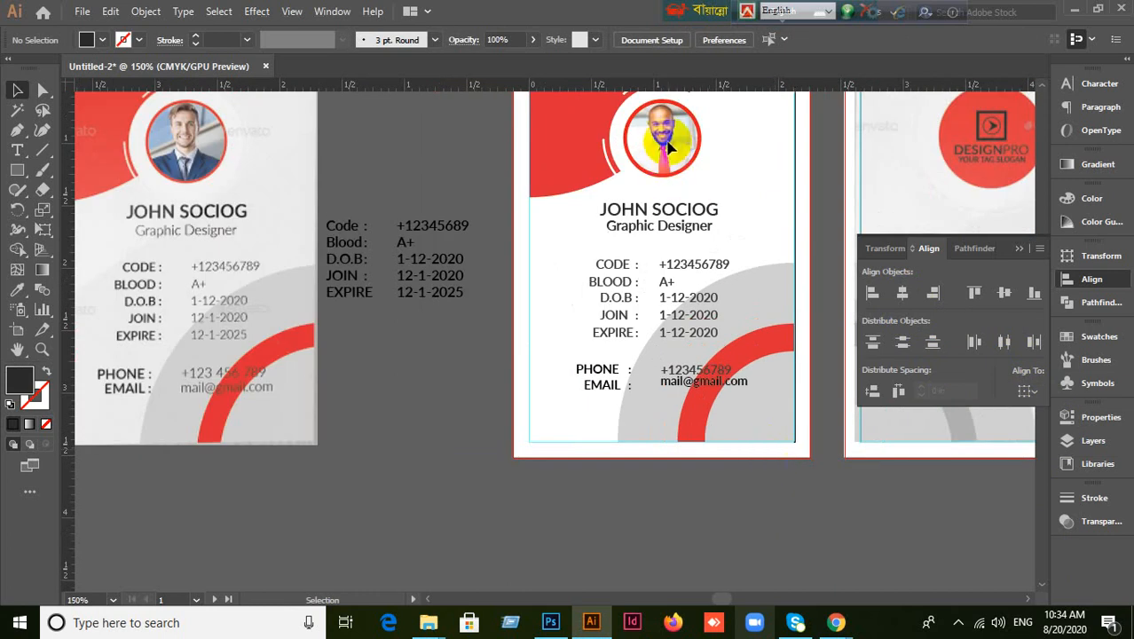
pyautogui.click(495, 190)
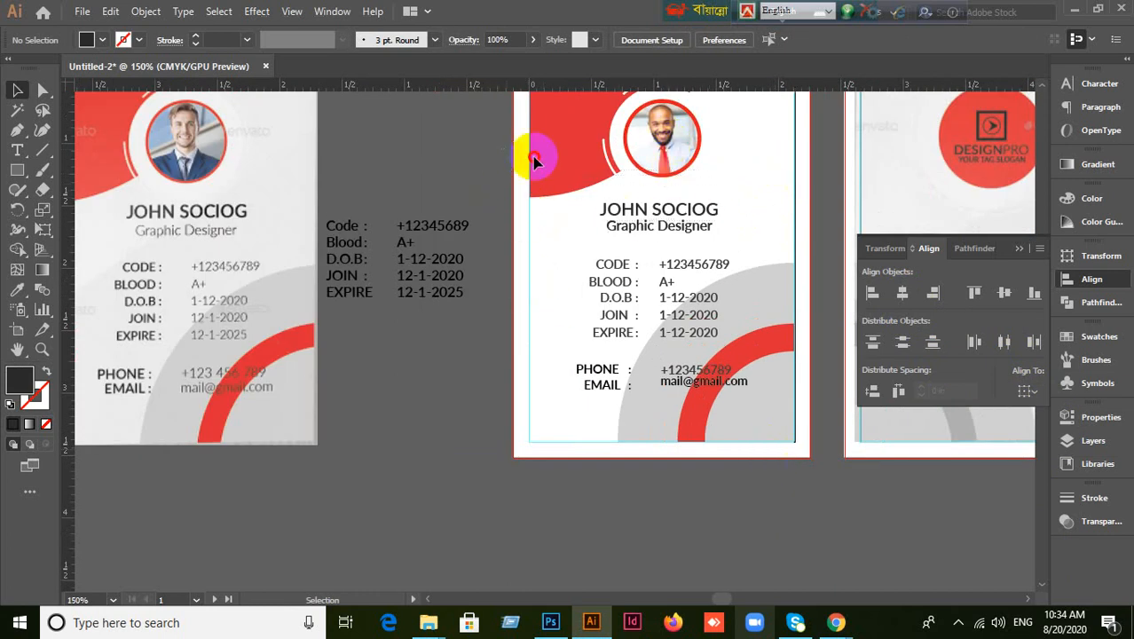
pyautogui.click(602, 378)
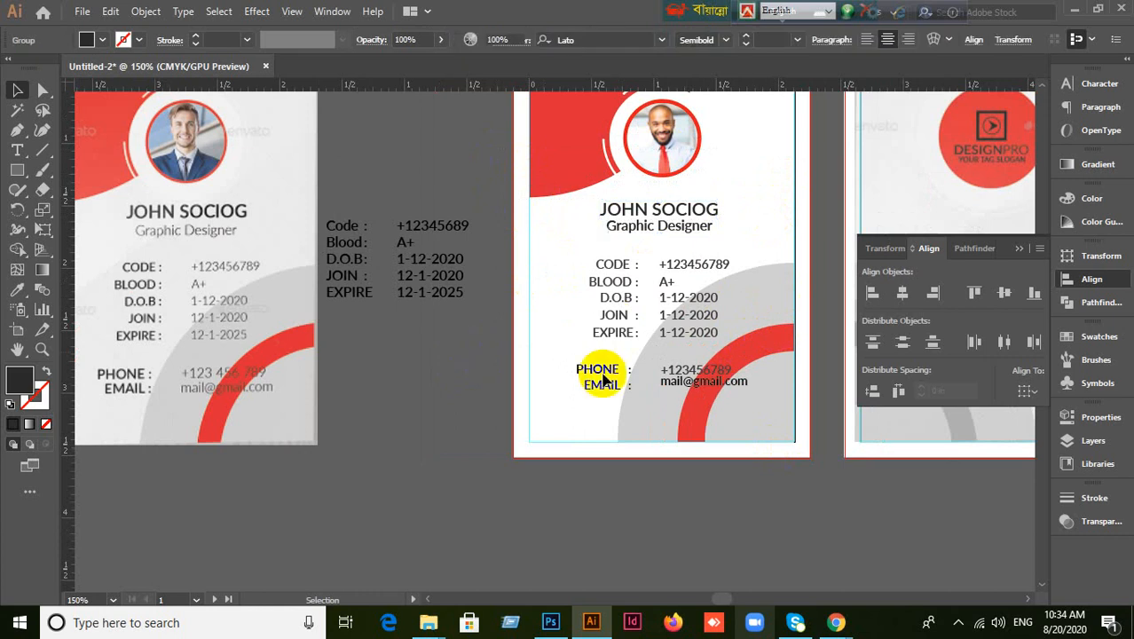
pyautogui.click(759, 338)
pyautogui.scroll(1, 760, 341)
pyautogui.moveTo(775, 333); pyautogui.dragTo(731, 329)
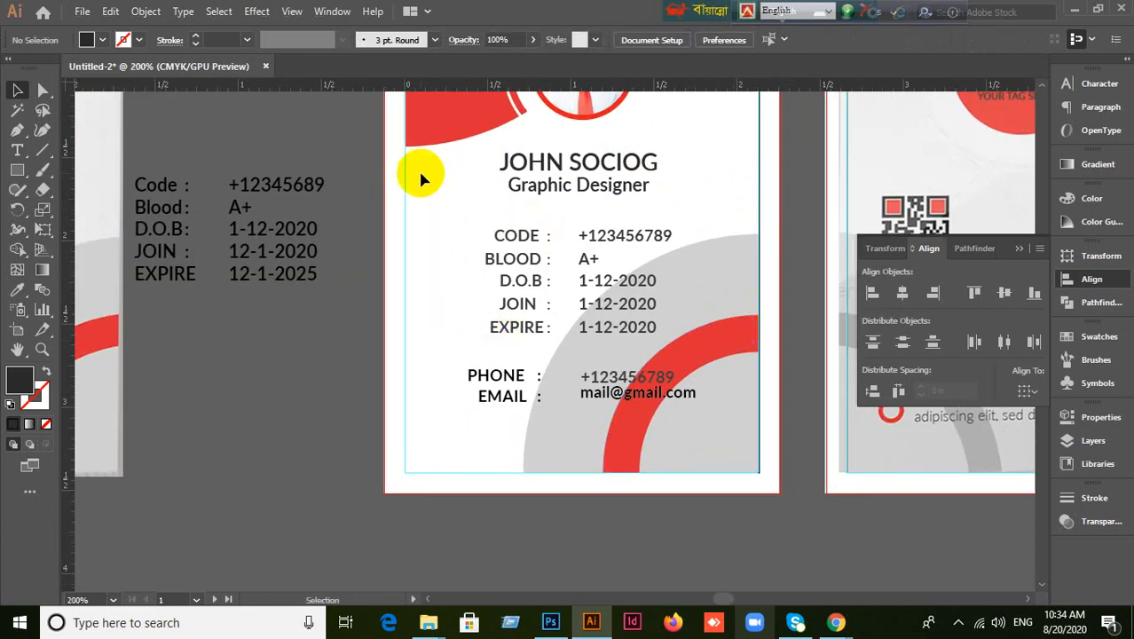
pyautogui.moveTo(472, 140); pyautogui.dragTo(728, 444)
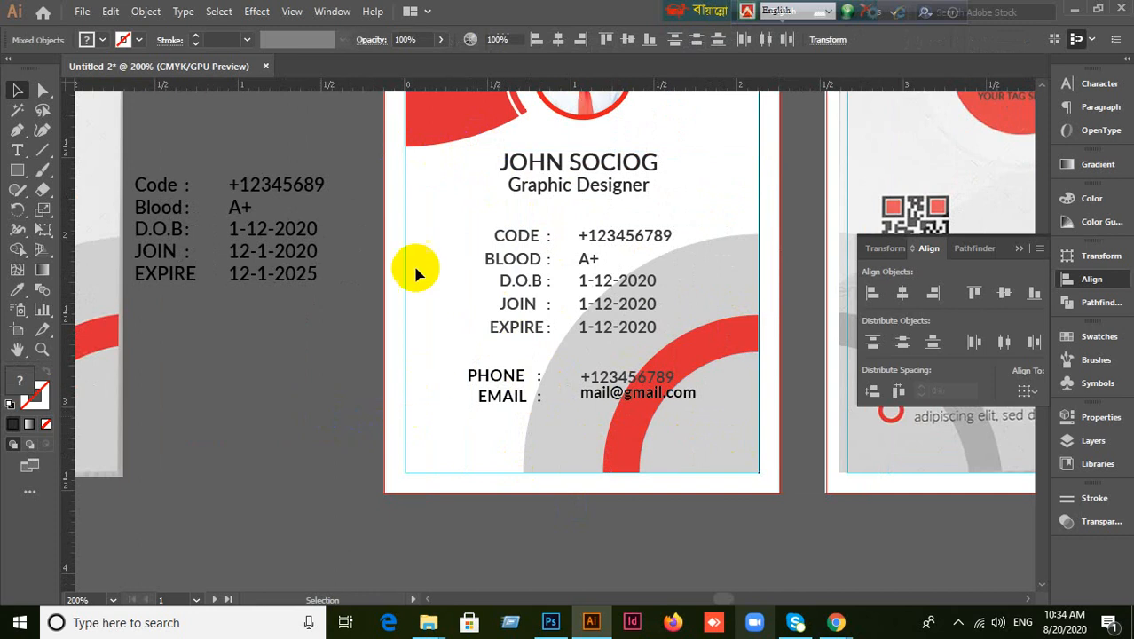
pyautogui.moveTo(471, 135); pyautogui.dragTo(583, 396)
pyautogui.click(777, 528)
# Test-select the grey and red arc shapes, finding the background shapes locked.
pyautogui.click(743, 428)
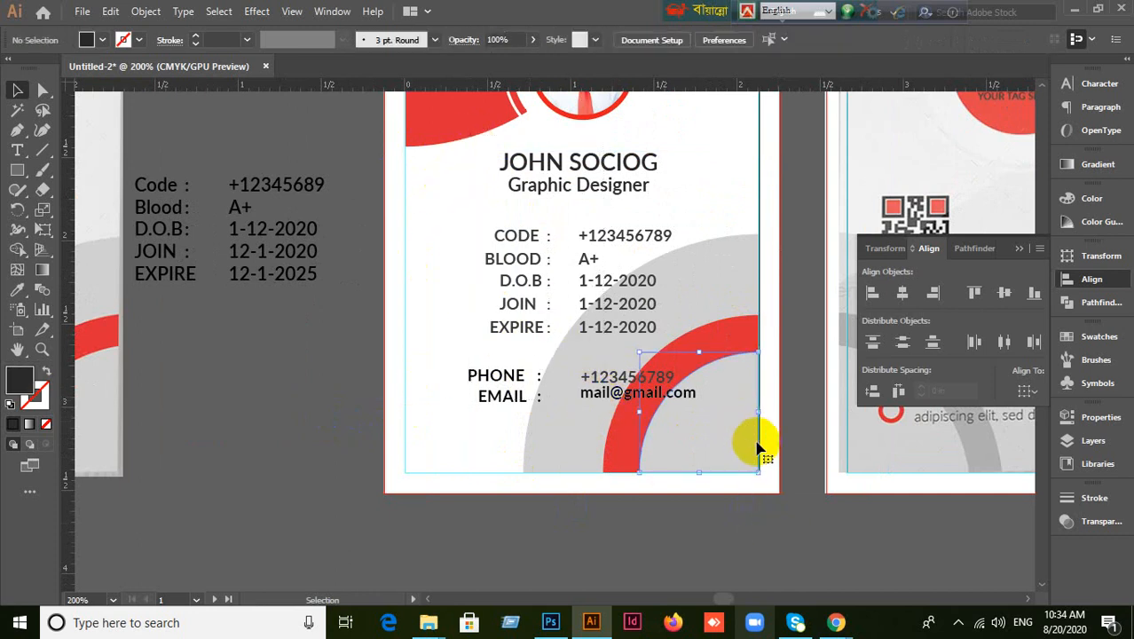
pyautogui.click(735, 327)
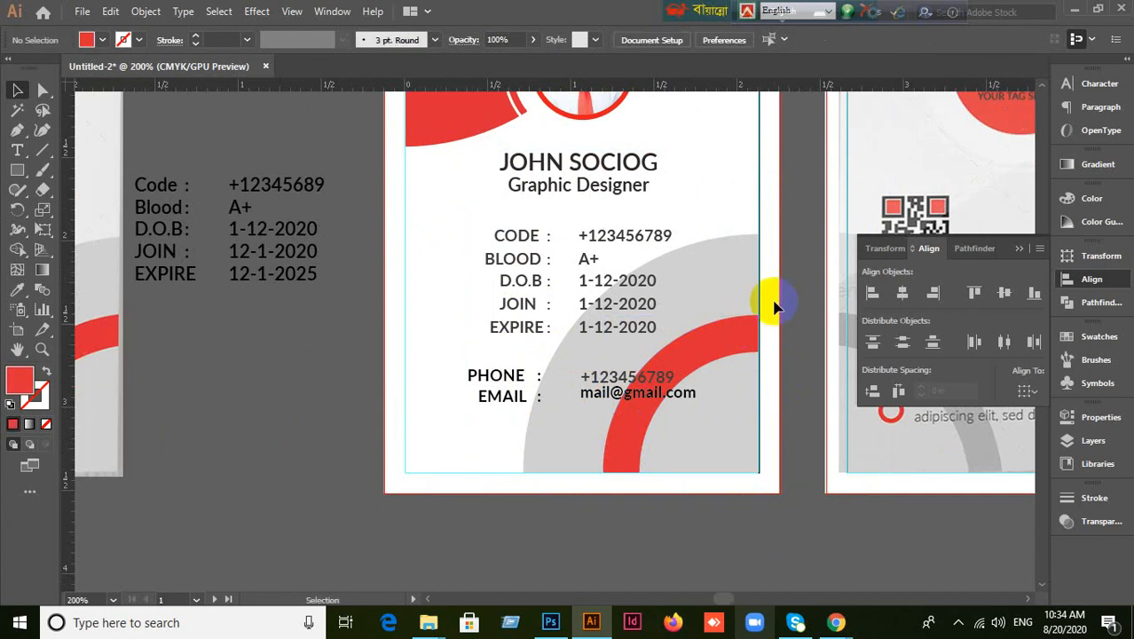
pyautogui.click(754, 277)
pyautogui.click(771, 325)
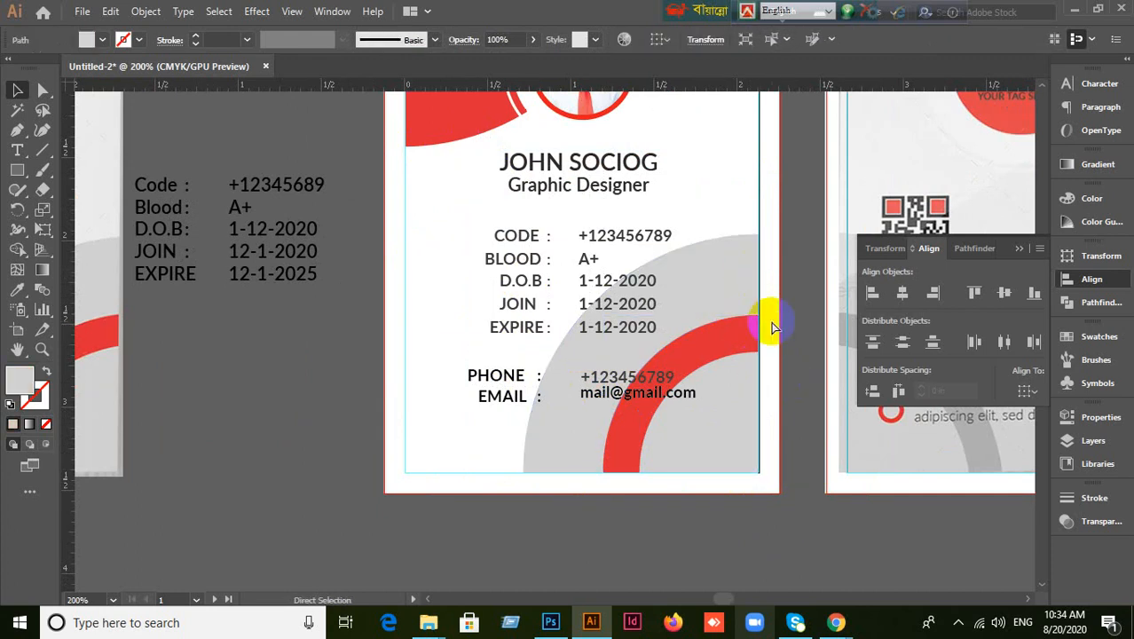
pyautogui.moveTo(747, 267); pyautogui.dragTo(789, 211)
pyautogui.moveTo(750, 336); pyautogui.dragTo(798, 266)
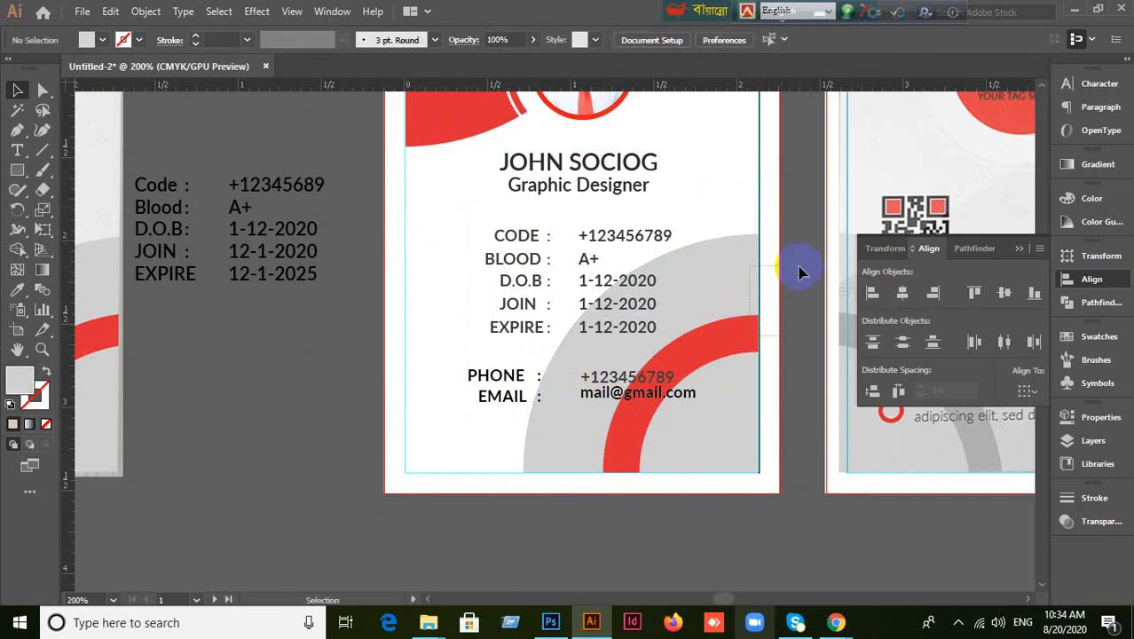
pyautogui.moveTo(737, 407); pyautogui.dragTo(774, 357)
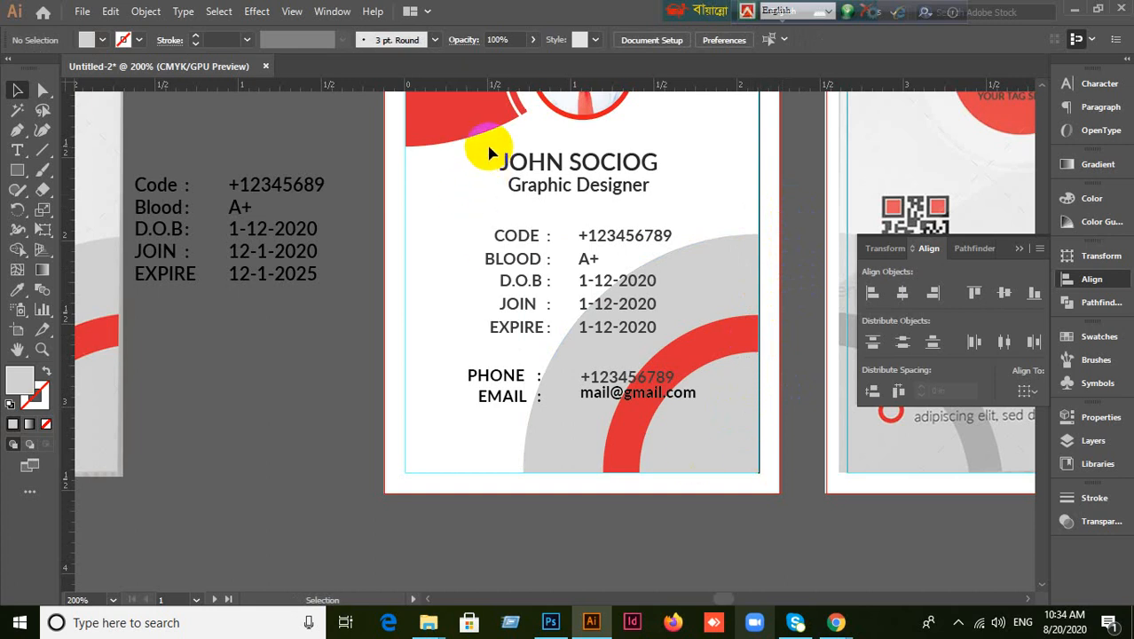
# Try selecting the name, CODE–EXPIRE and PHONE/EMAIL groups by marquee and clicking.
pyautogui.moveTo(489, 153); pyautogui.dragTo(545, 410)
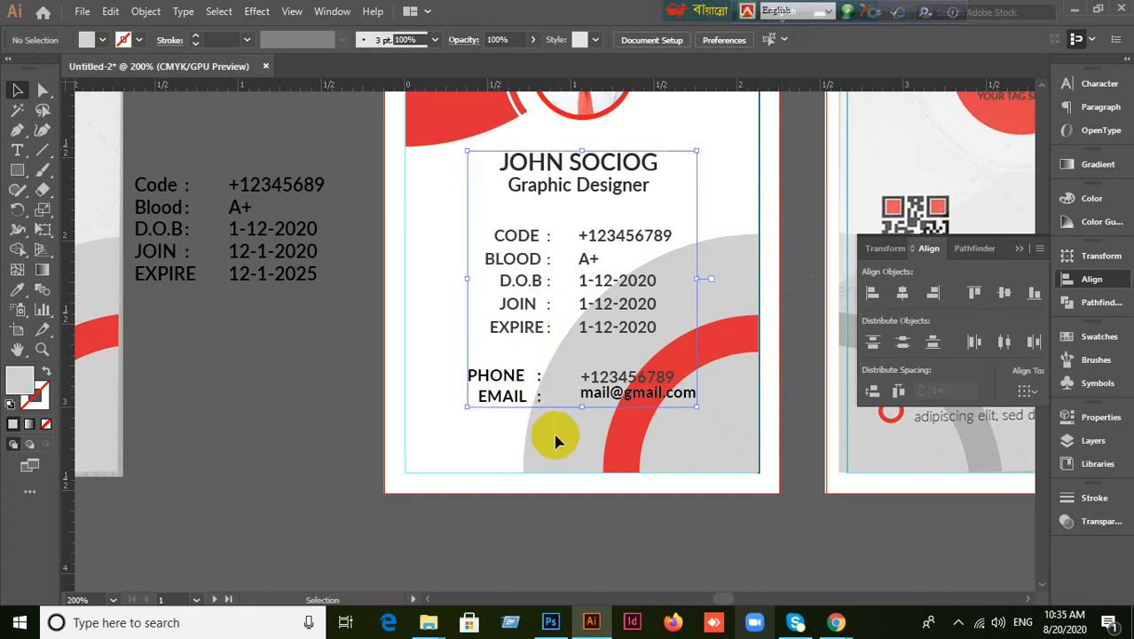
pyautogui.click(297, 445)
pyautogui.moveTo(468, 154); pyautogui.dragTo(519, 240)
pyautogui.click(540, 192)
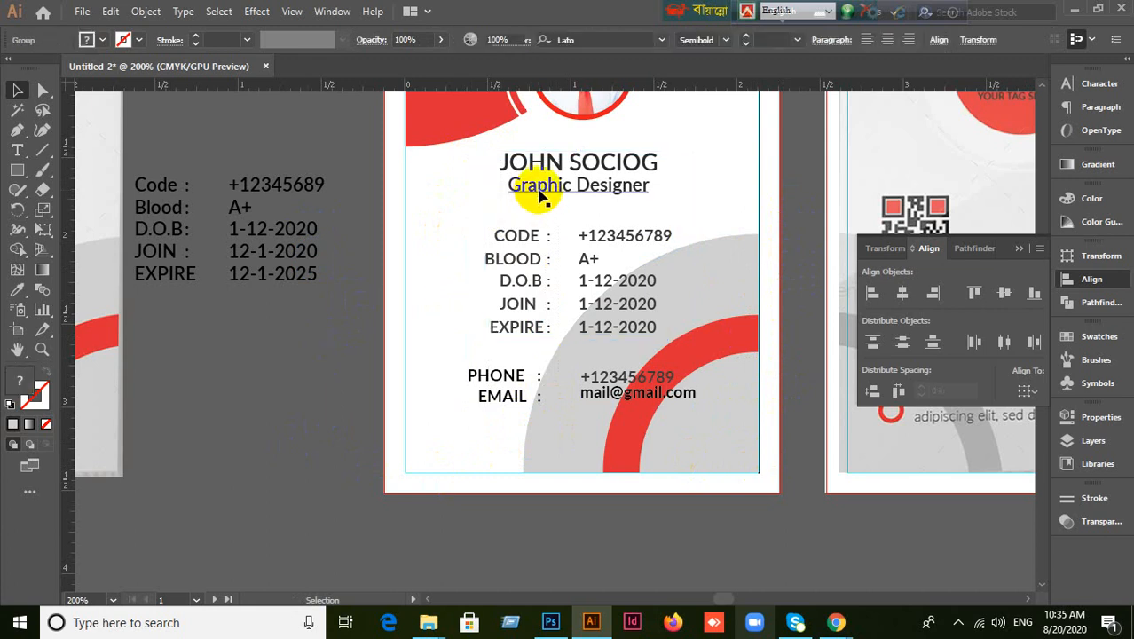
pyautogui.click(313, 365)
pyautogui.click(550, 187)
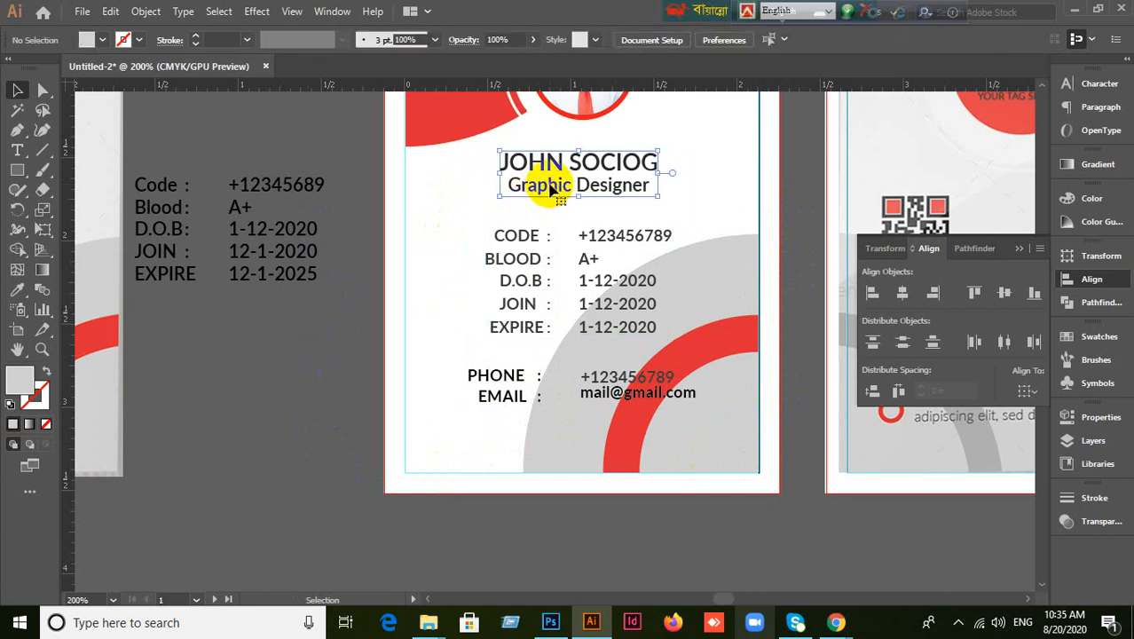
pyautogui.click(540, 257)
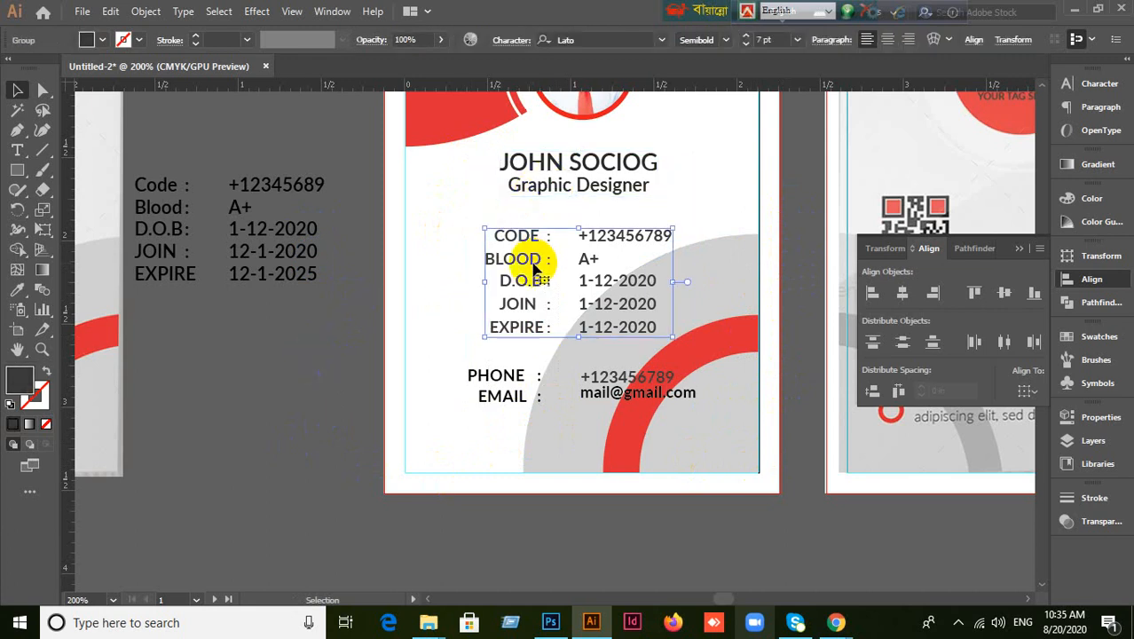
pyautogui.click(506, 379)
pyautogui.click(524, 183)
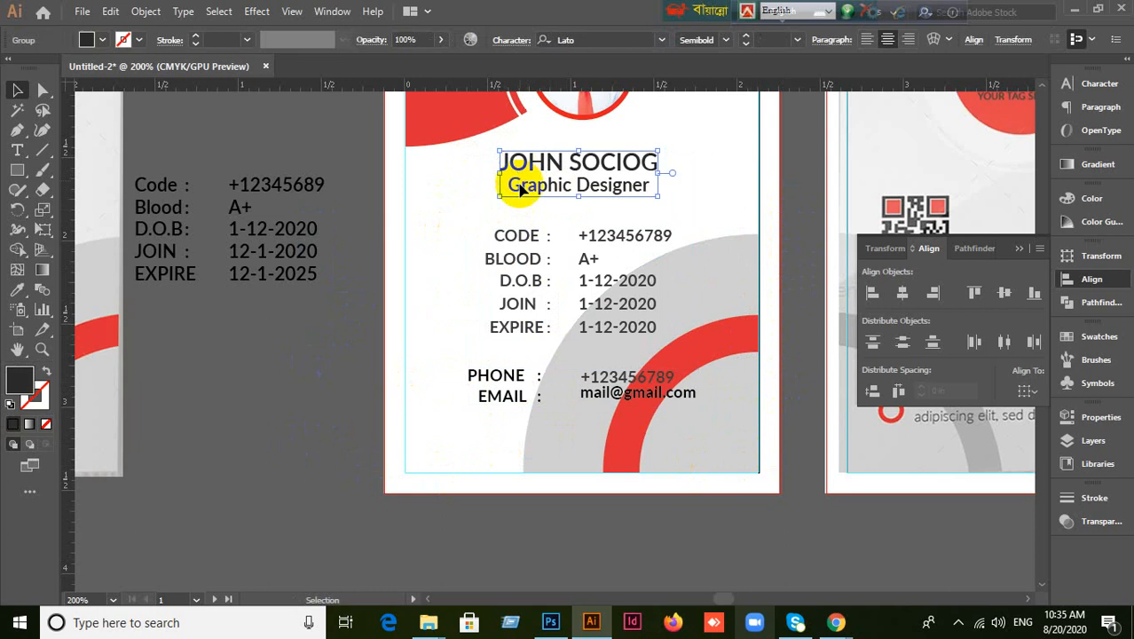
pyautogui.click(475, 166)
pyautogui.moveTo(475, 167); pyautogui.dragTo(585, 425)
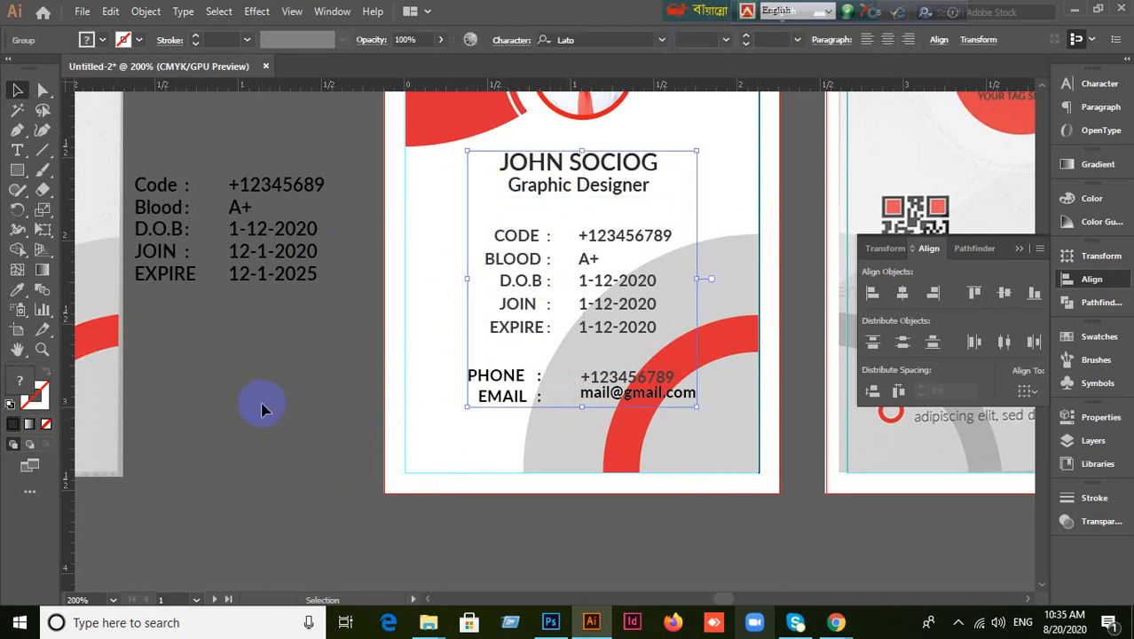
# Select the name-and-title, CODE–EXPIRE and PHONE/EMAIL groups together as one block.
pyautogui.click(261, 408)
pyautogui.click(641, 184)
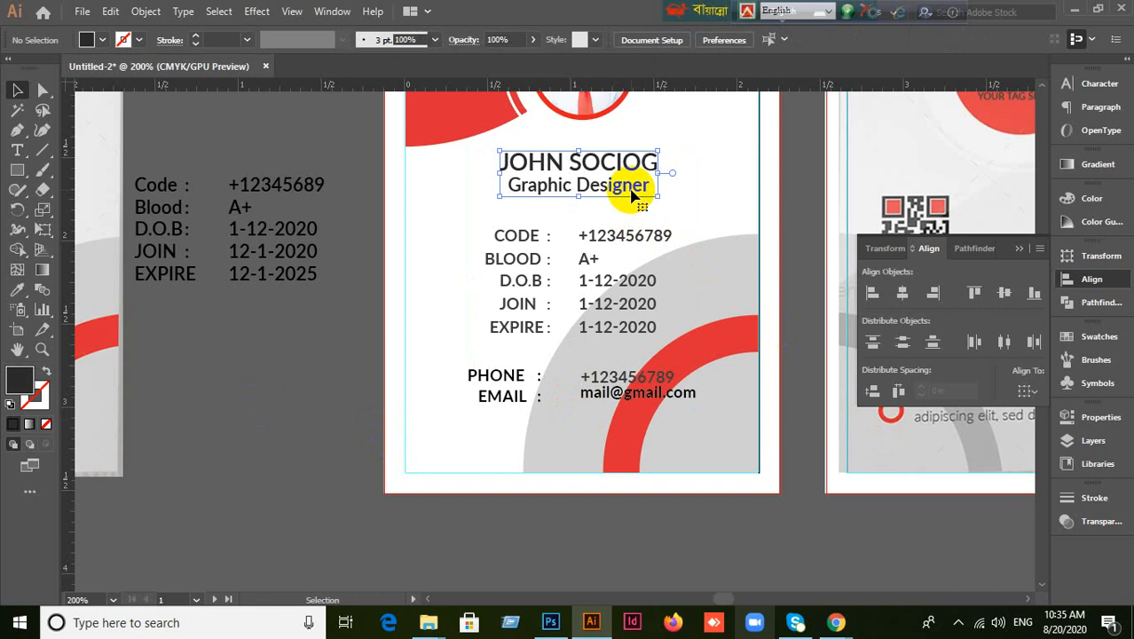
pyautogui.click(621, 236)
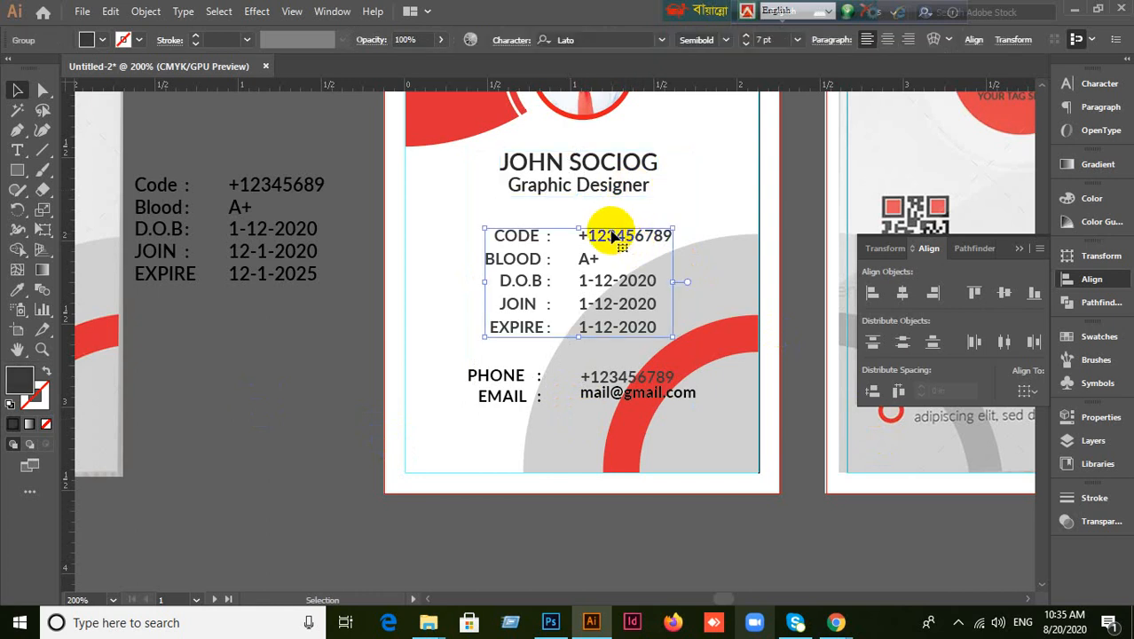
pyautogui.click(531, 378)
pyautogui.click(470, 157)
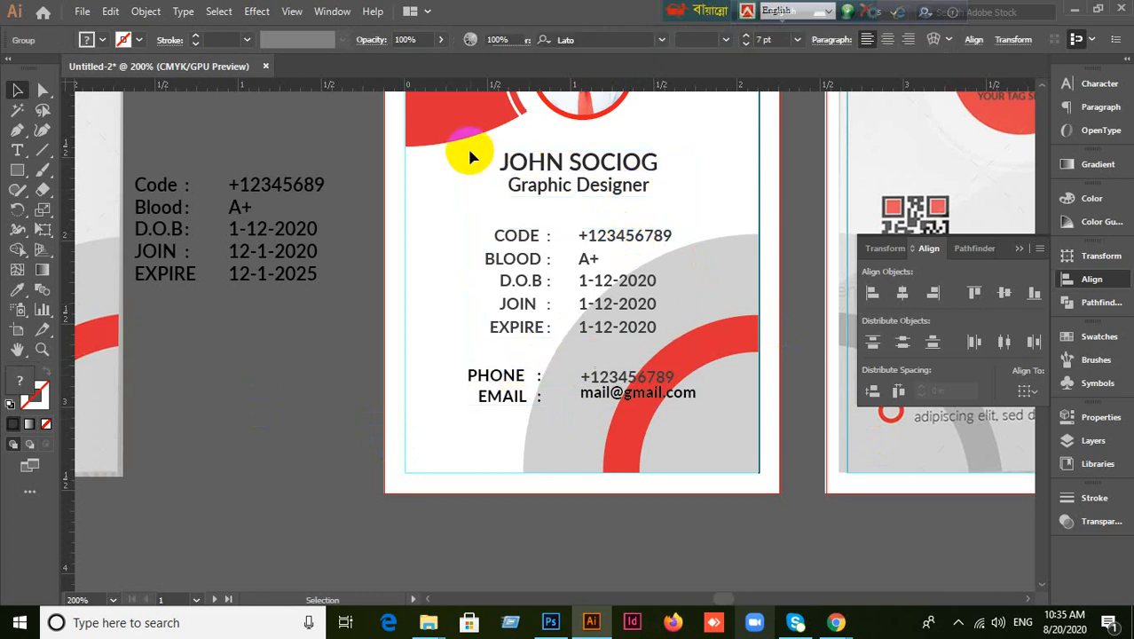
pyautogui.moveTo(468, 150); pyautogui.dragTo(545, 439)
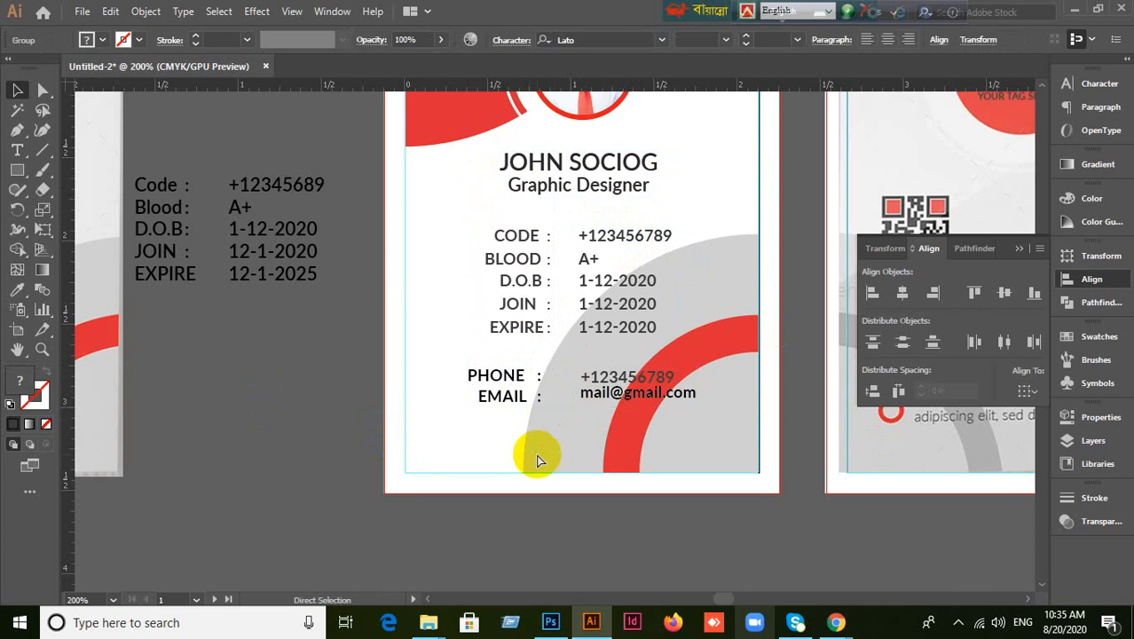
pyautogui.click(288, 442)
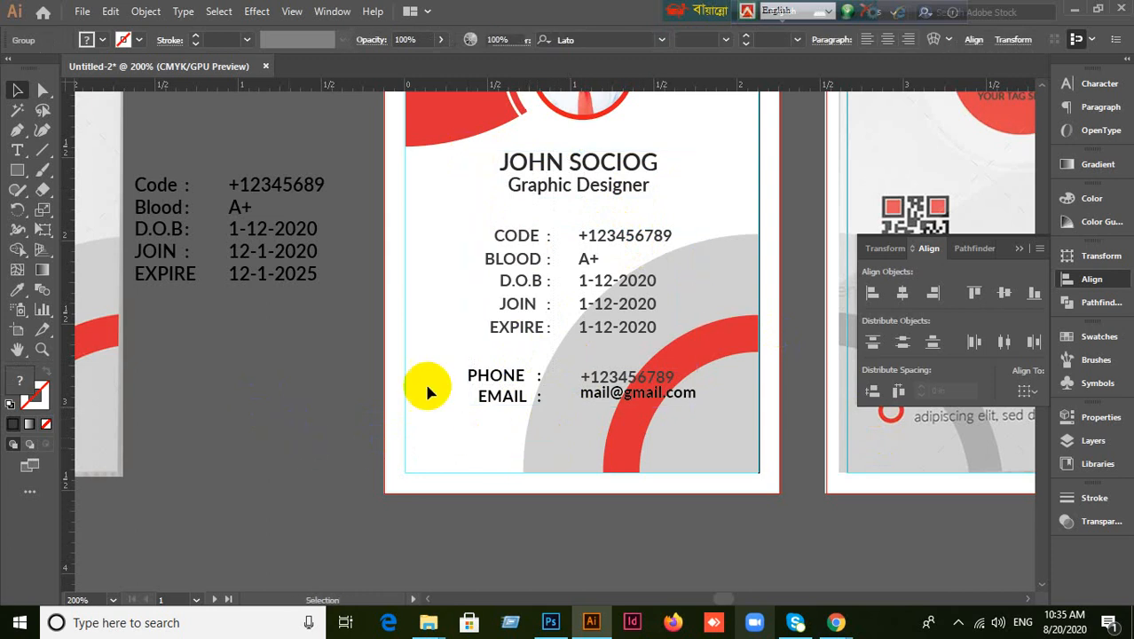
pyautogui.click(520, 193)
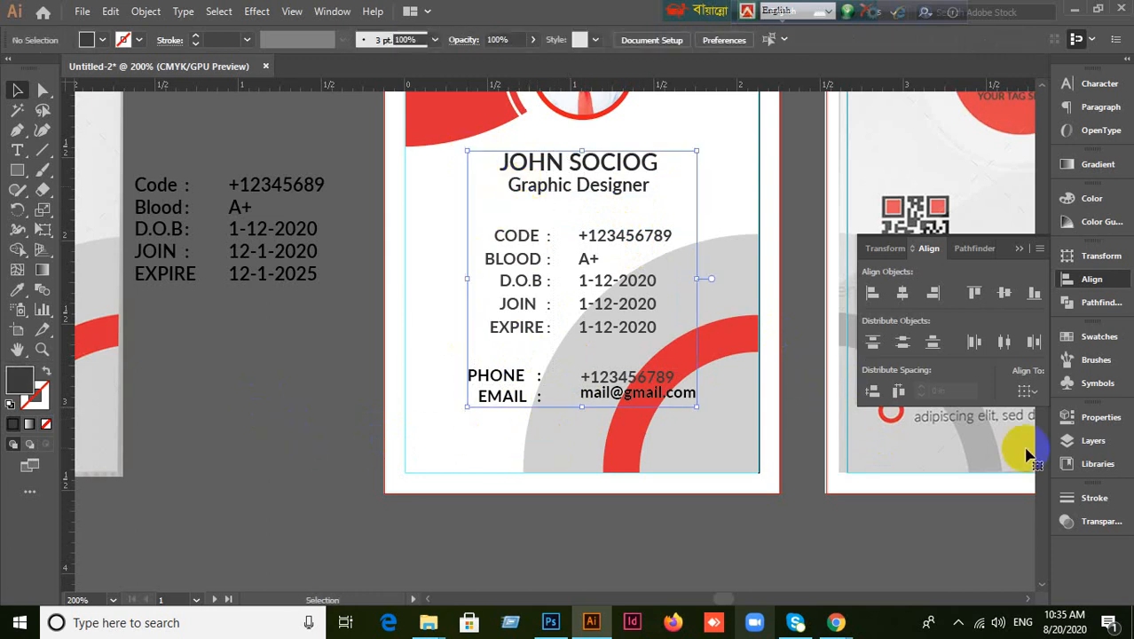
# Center the combined text block horizontally on the card with Align to Artboard.
pyautogui.click(1033, 397)
pyautogui.click(1038, 443)
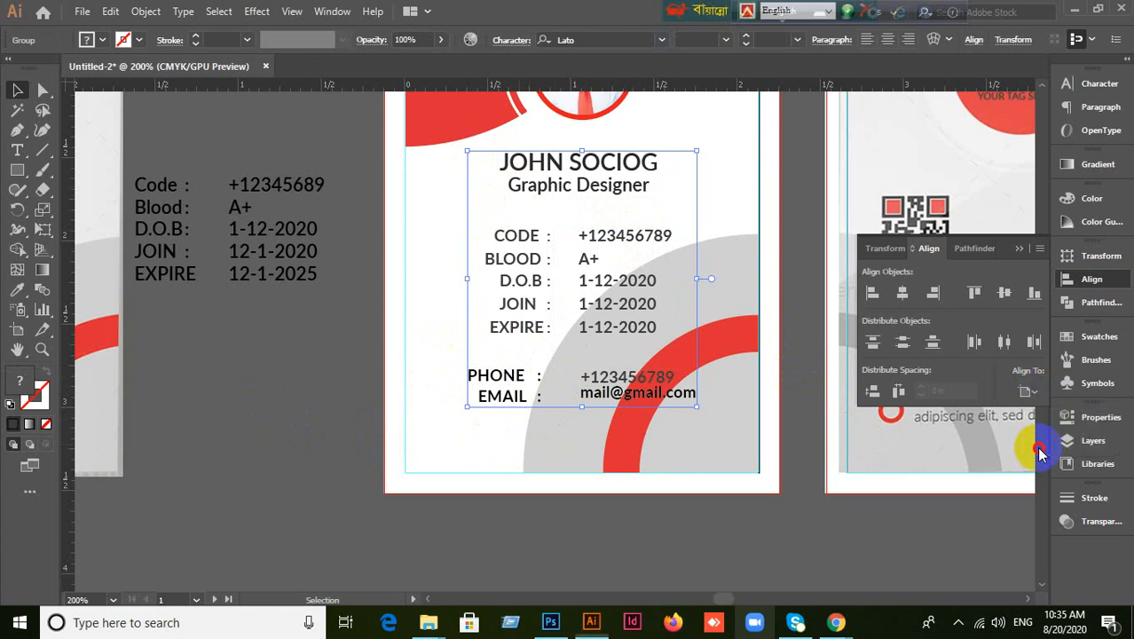
pyautogui.click(902, 294)
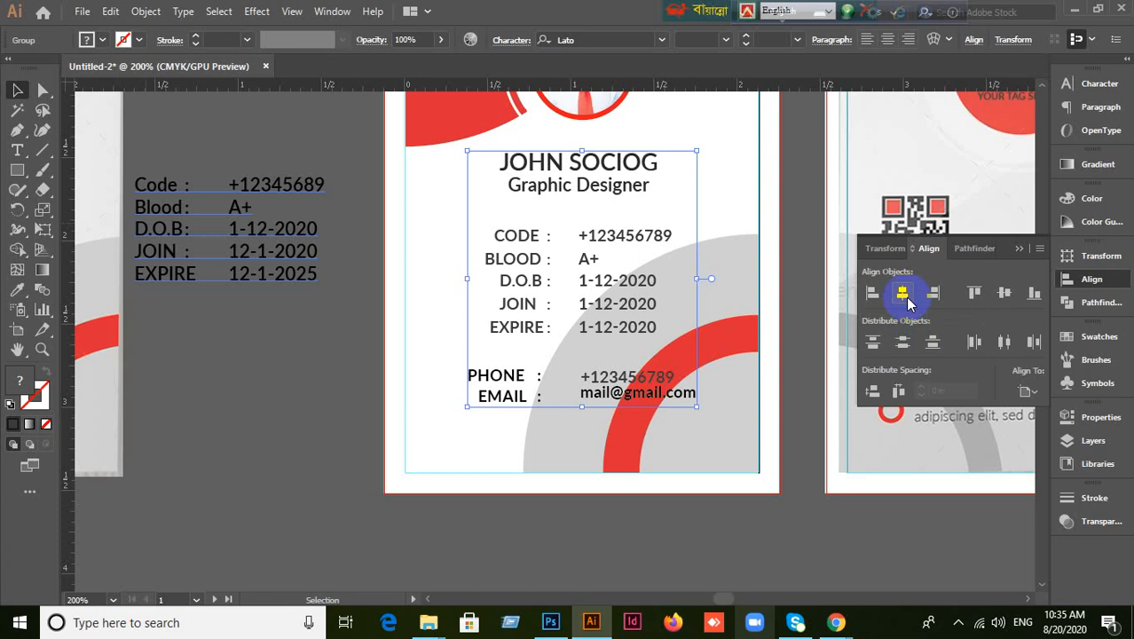
pyautogui.click(773, 530)
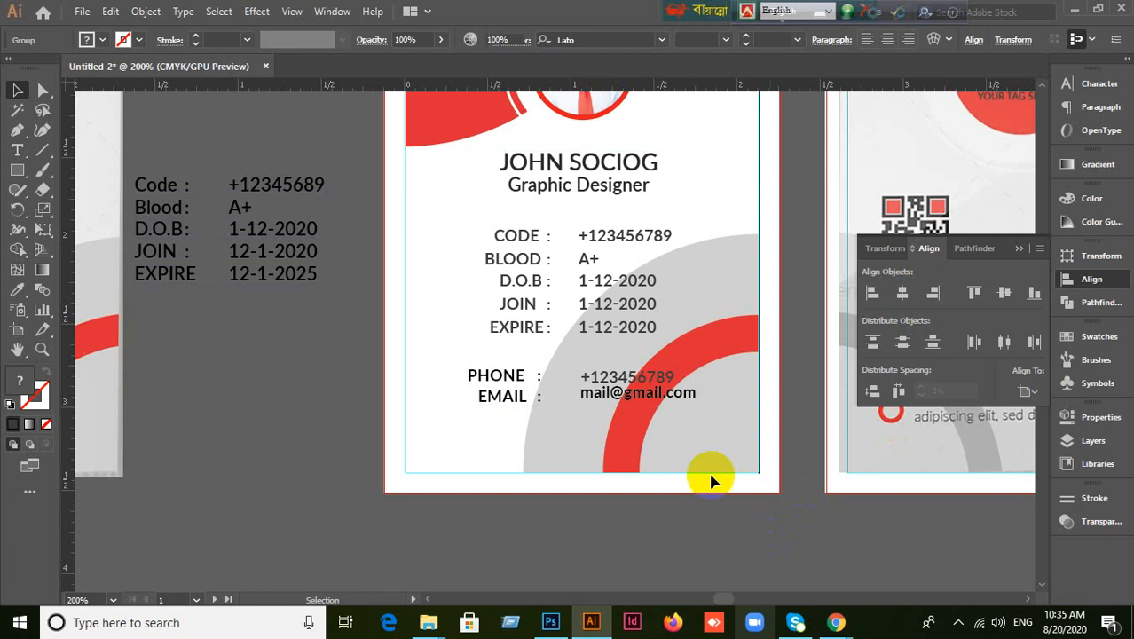
pyautogui.click(569, 167)
pyautogui.click(1034, 395)
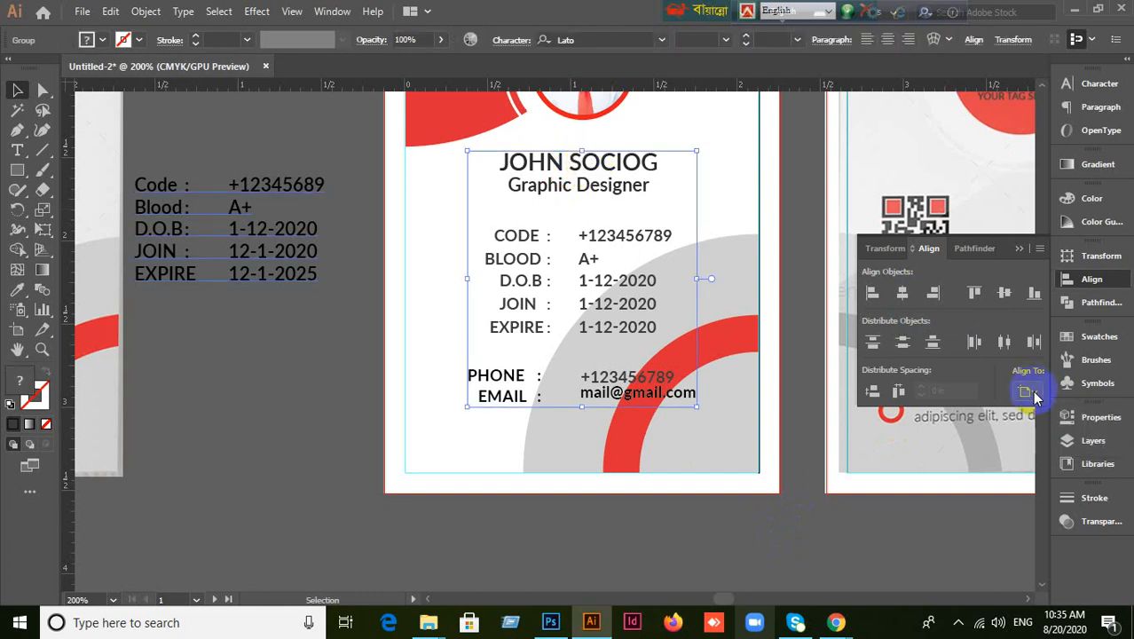
pyautogui.click(914, 342)
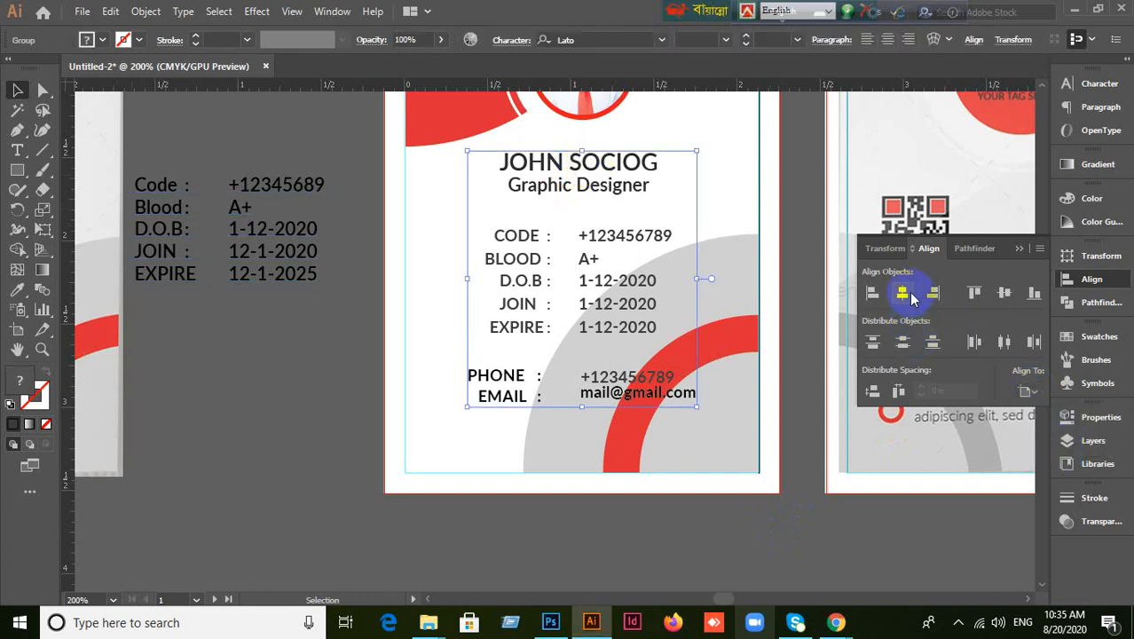
pyautogui.click(810, 519)
pyautogui.scroll(3, 689, 304)
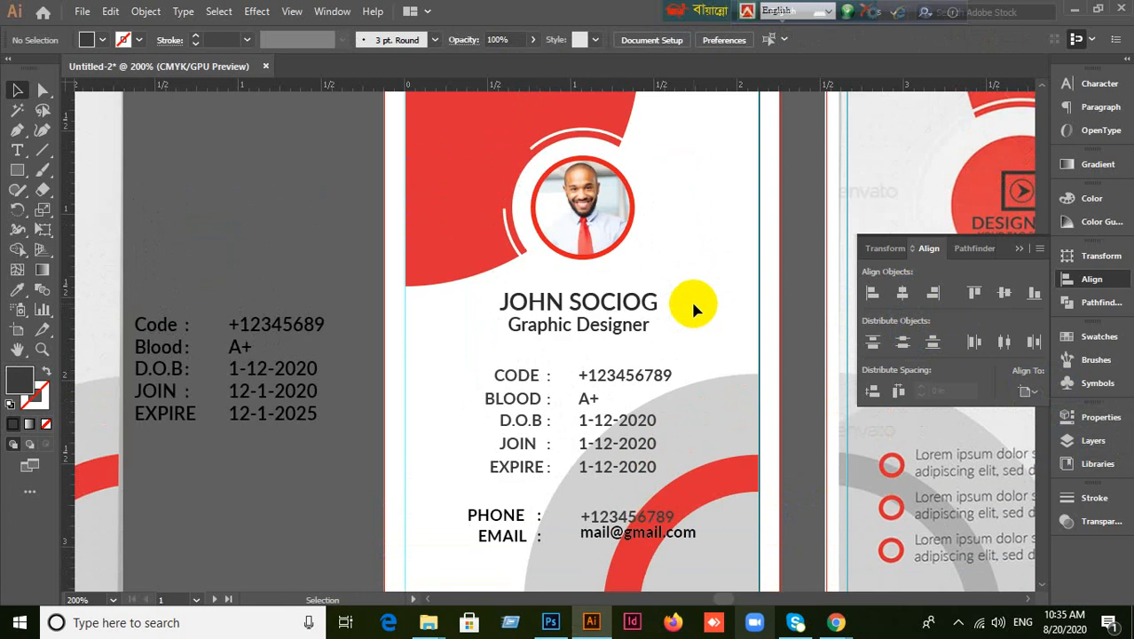
# Show both cards side by side and select the new card's background rectangle.
pyautogui.scroll(-1, 693, 302)
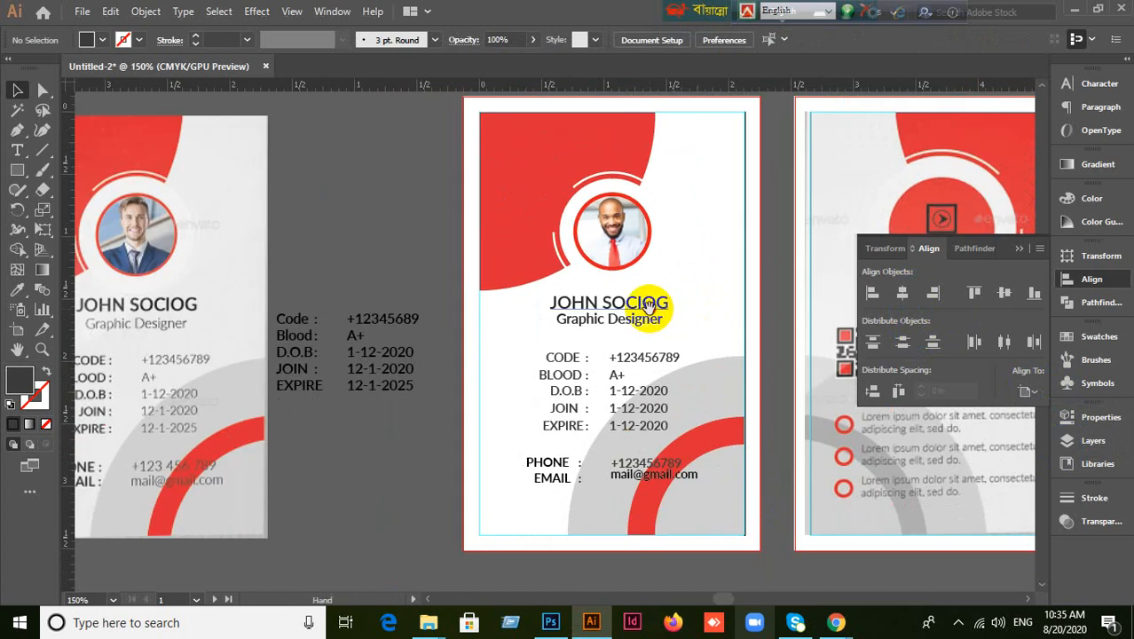
pyautogui.moveTo(641, 299); pyautogui.dragTo(742, 319)
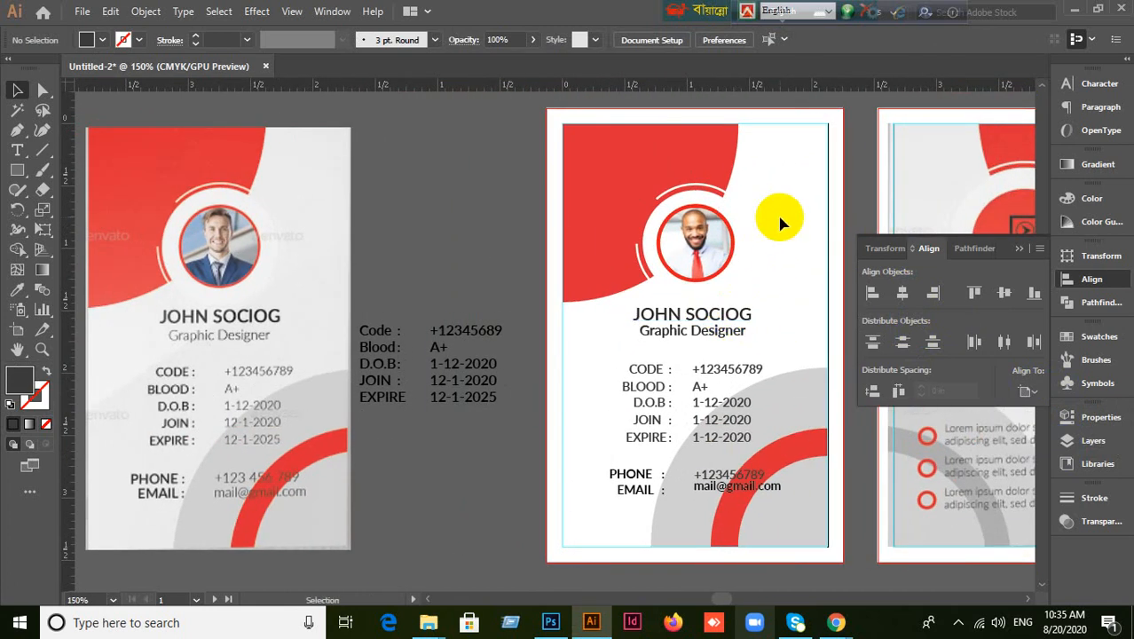
pyautogui.hotkey('ctrl', 'alt', 'a')
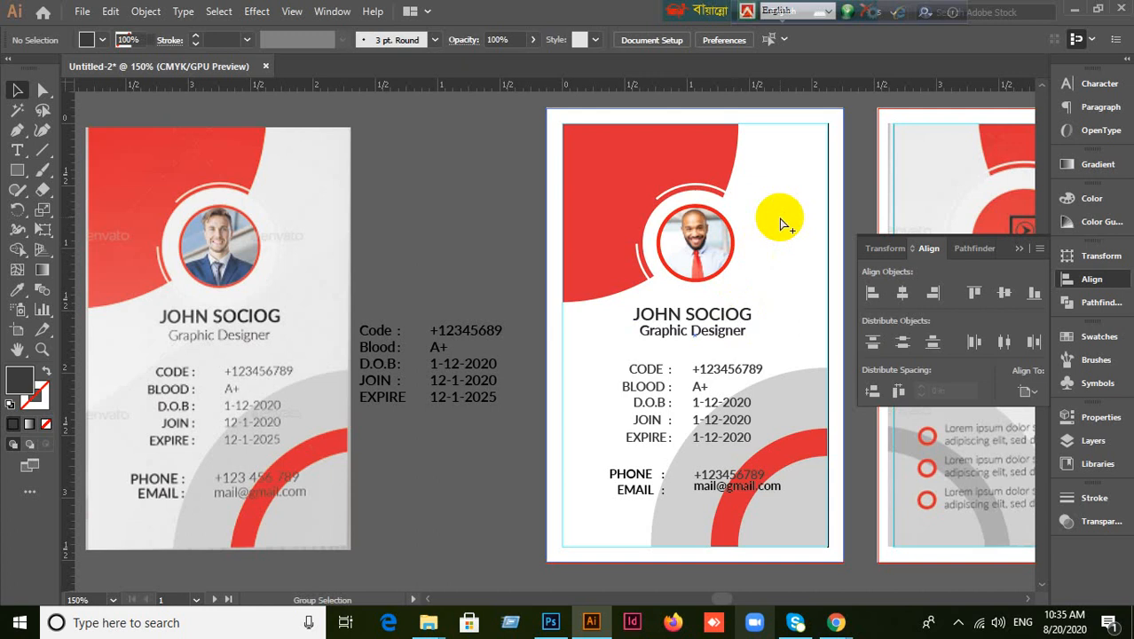
pyautogui.click(467, 174)
pyautogui.click(784, 182)
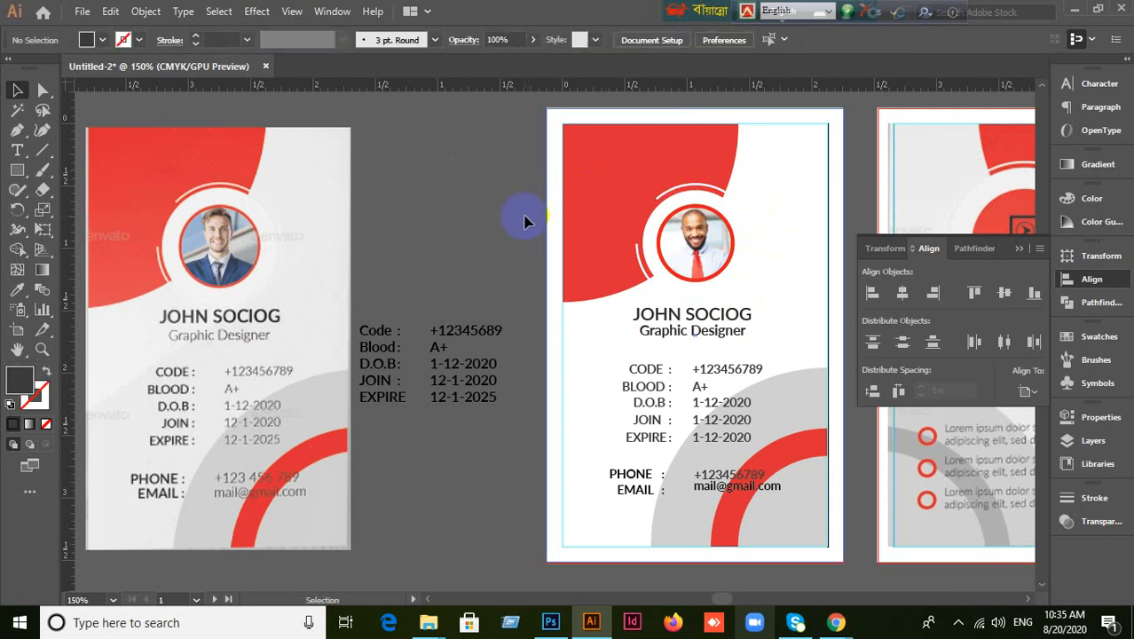
# Copy the reference card's light-grey fill onto the new card's background with the Eyedropper.
pyautogui.click(17, 289)
pyautogui.click(314, 163)
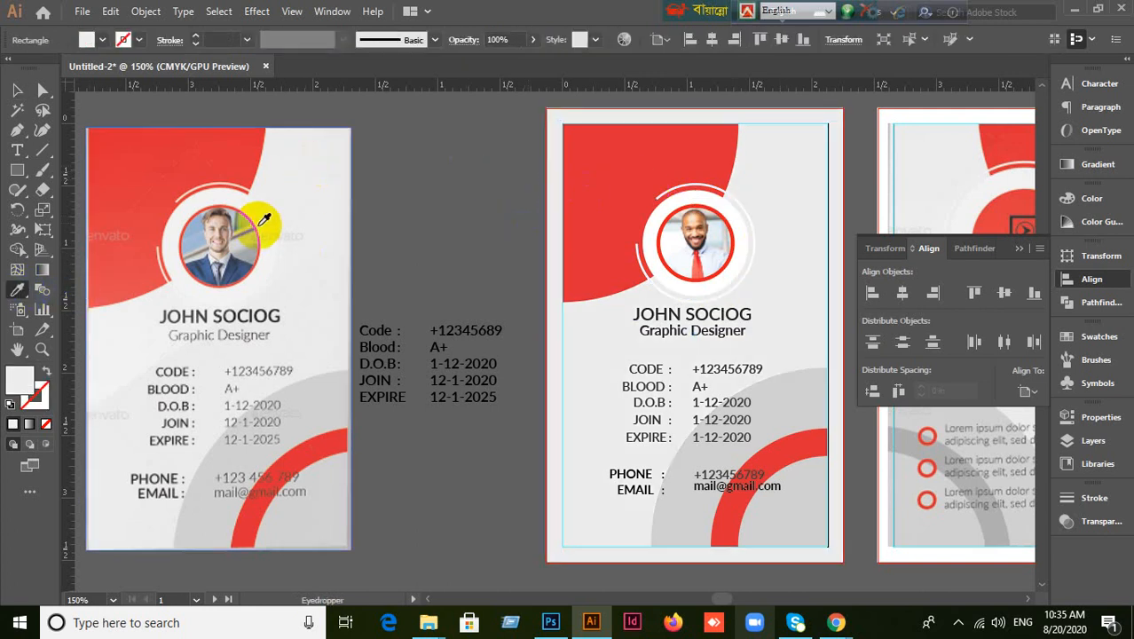
pyautogui.click(18, 91)
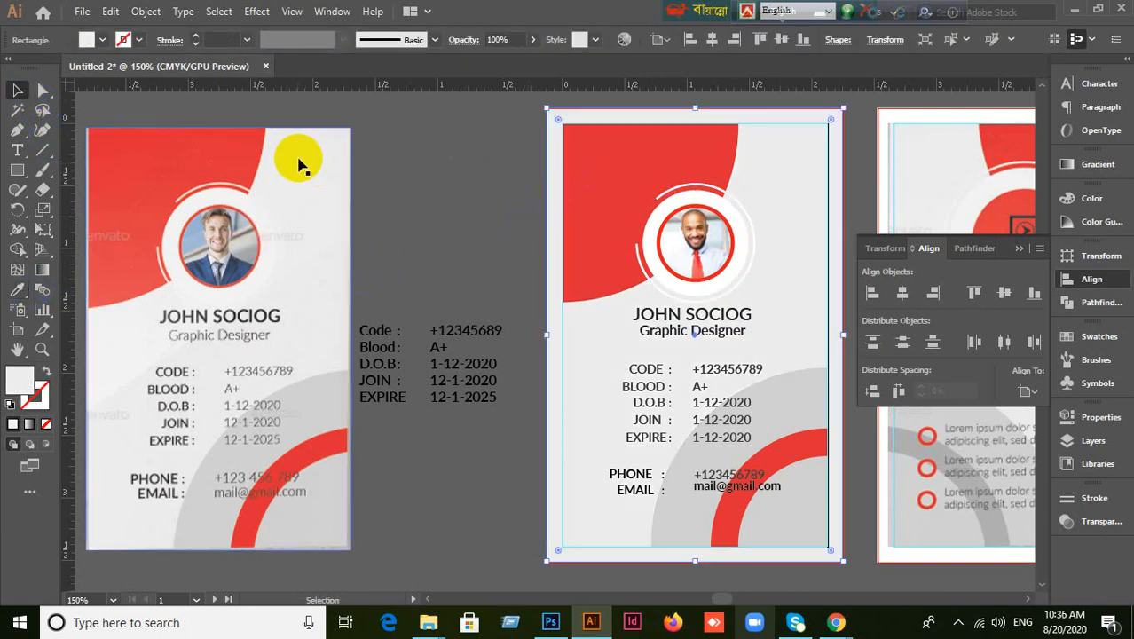
pyautogui.click(448, 199)
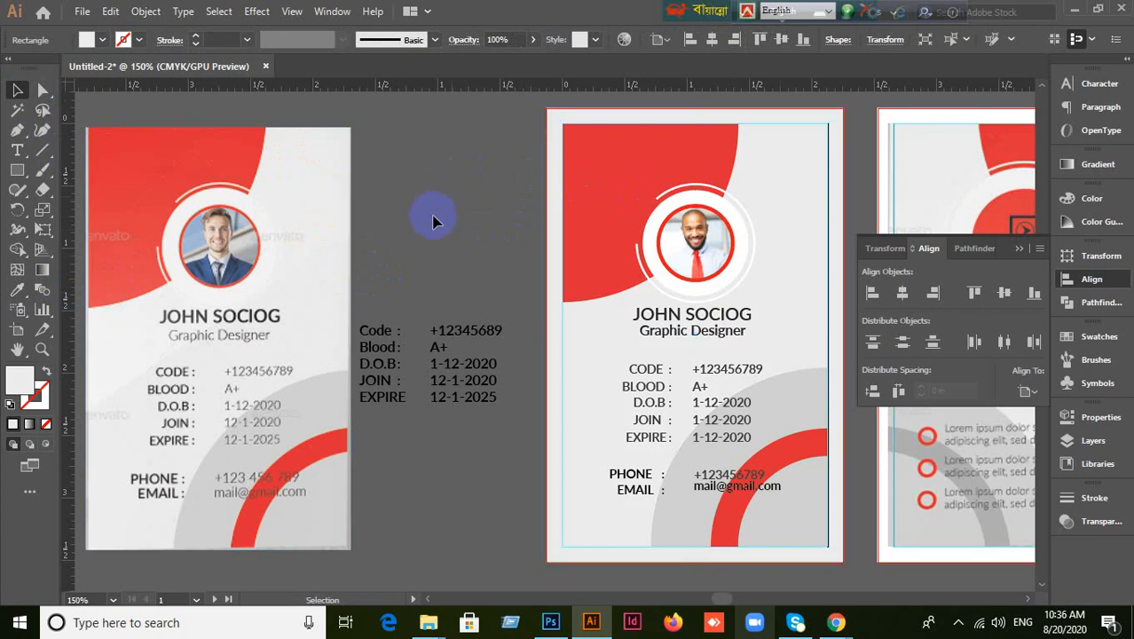
pyautogui.click(785, 184)
pyautogui.hotkey('ctrl', '2')
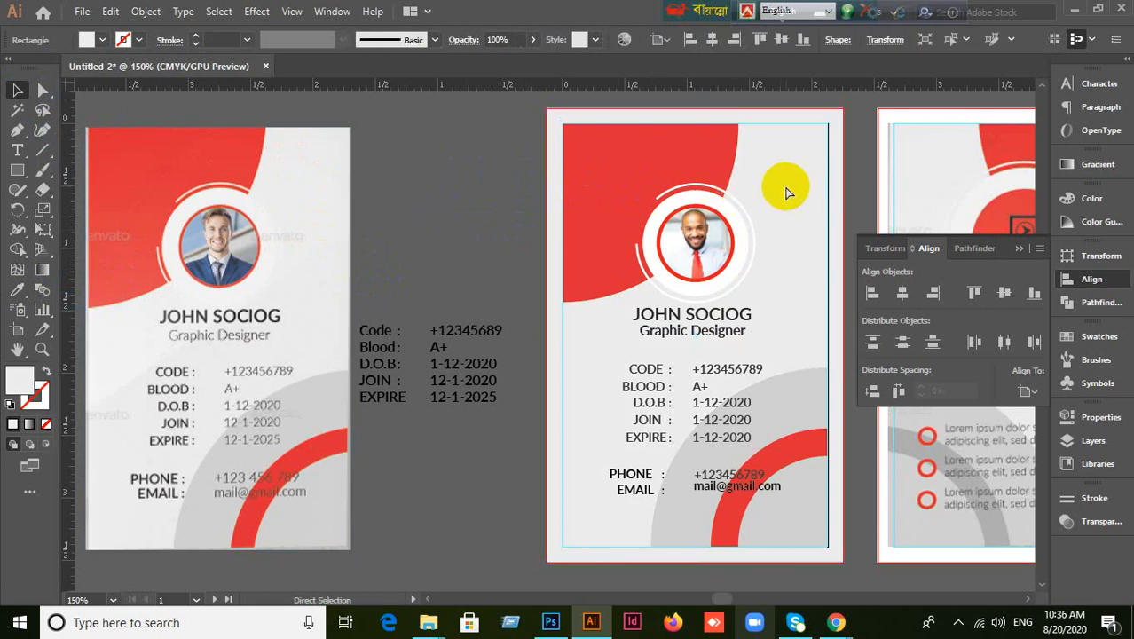
pyautogui.scroll(-1, 795, 372)
pyautogui.scroll(1, 795, 373)
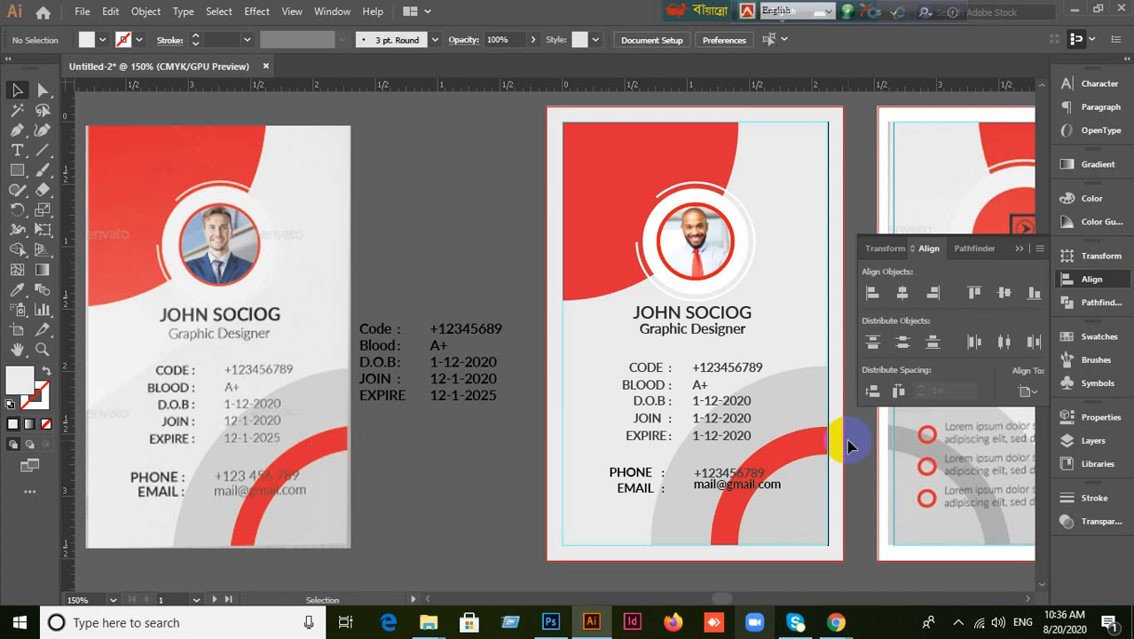
# Check the front card's text blocks: name and title, then the CODE and BLOOD details.
pyautogui.scroll(2, 772, 405)
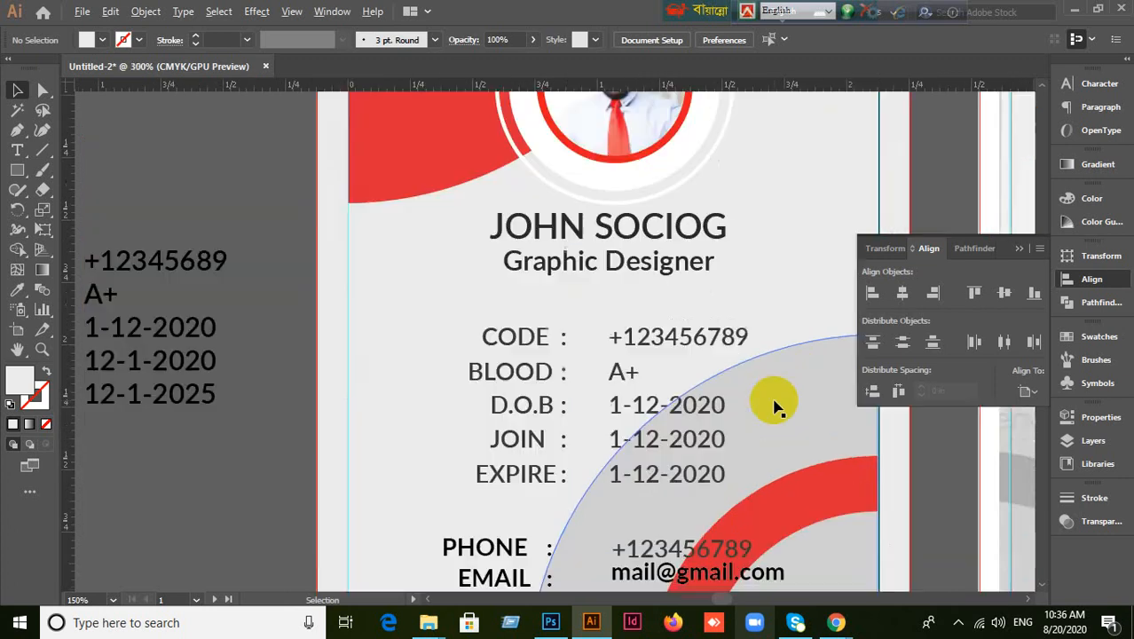
pyautogui.click(653, 275)
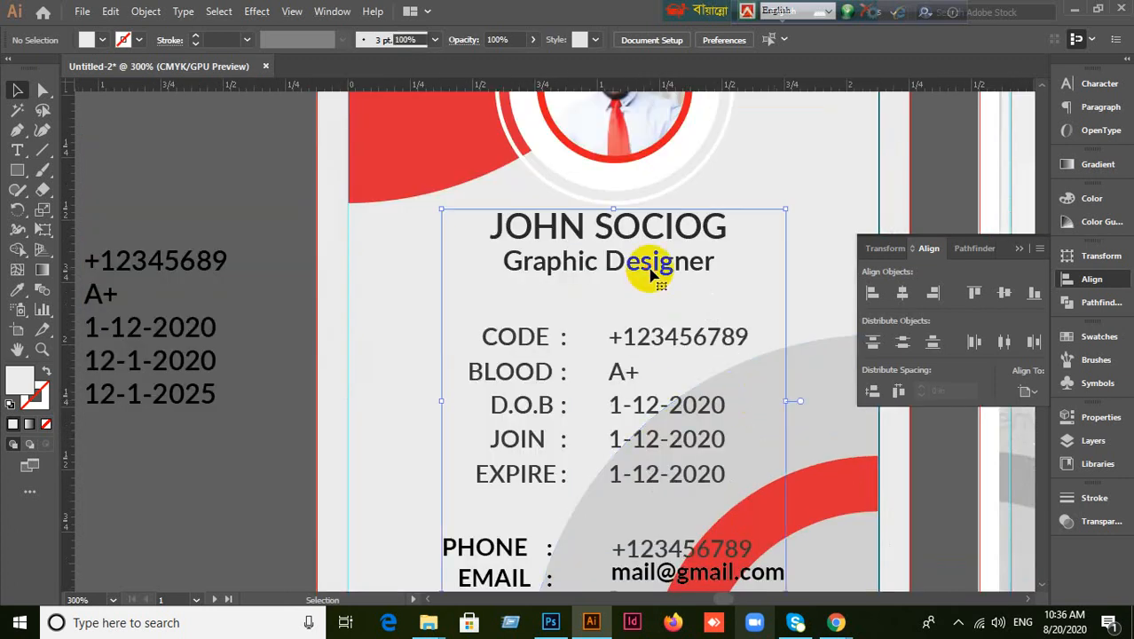
pyautogui.scroll(-1, 653, 275)
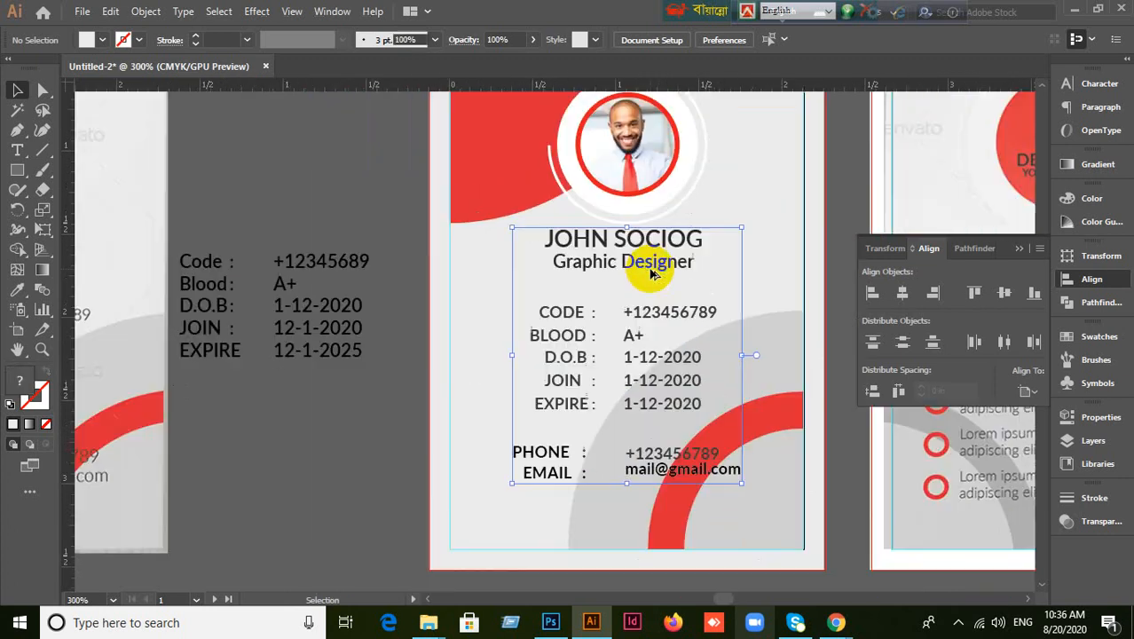
pyautogui.click(365, 450)
pyautogui.click(654, 269)
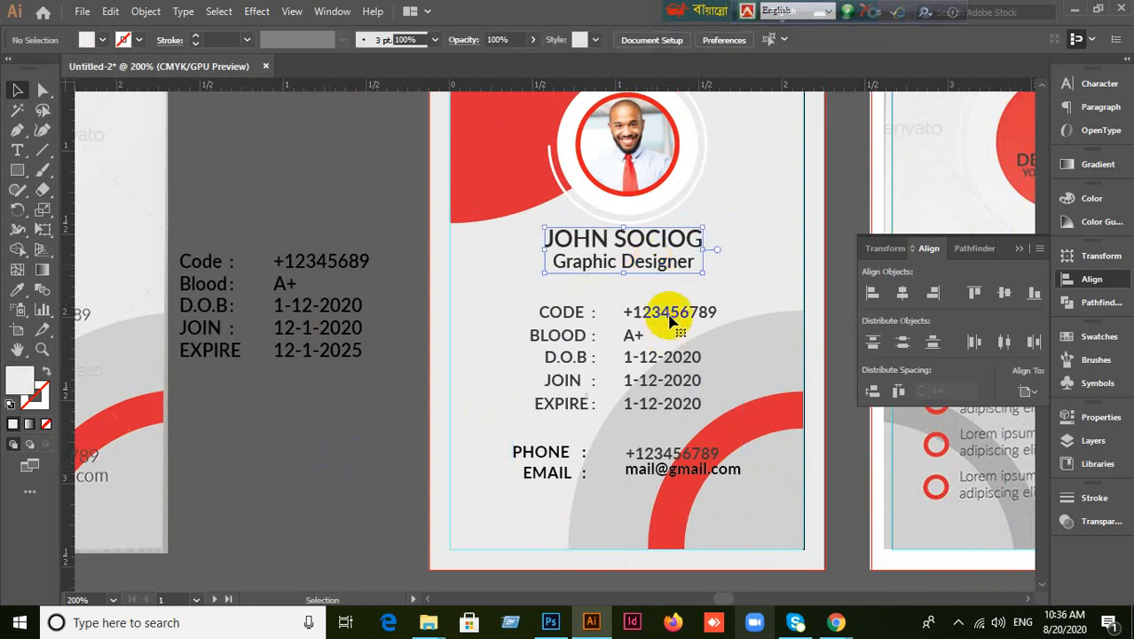
pyautogui.click(669, 317)
pyautogui.click(385, 405)
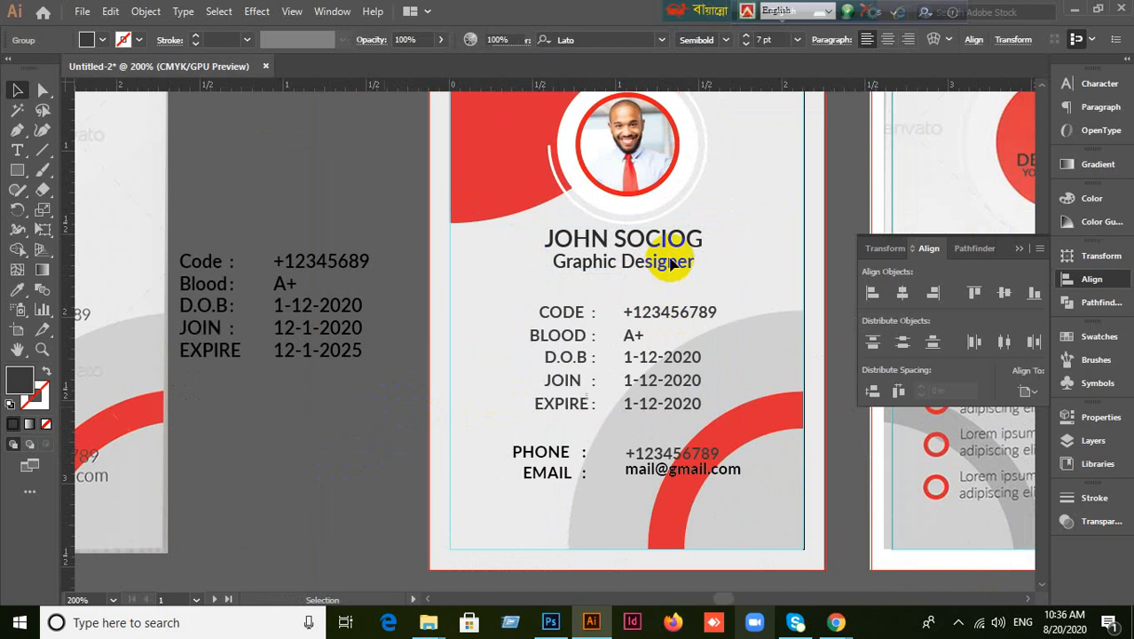
pyautogui.click(672, 263)
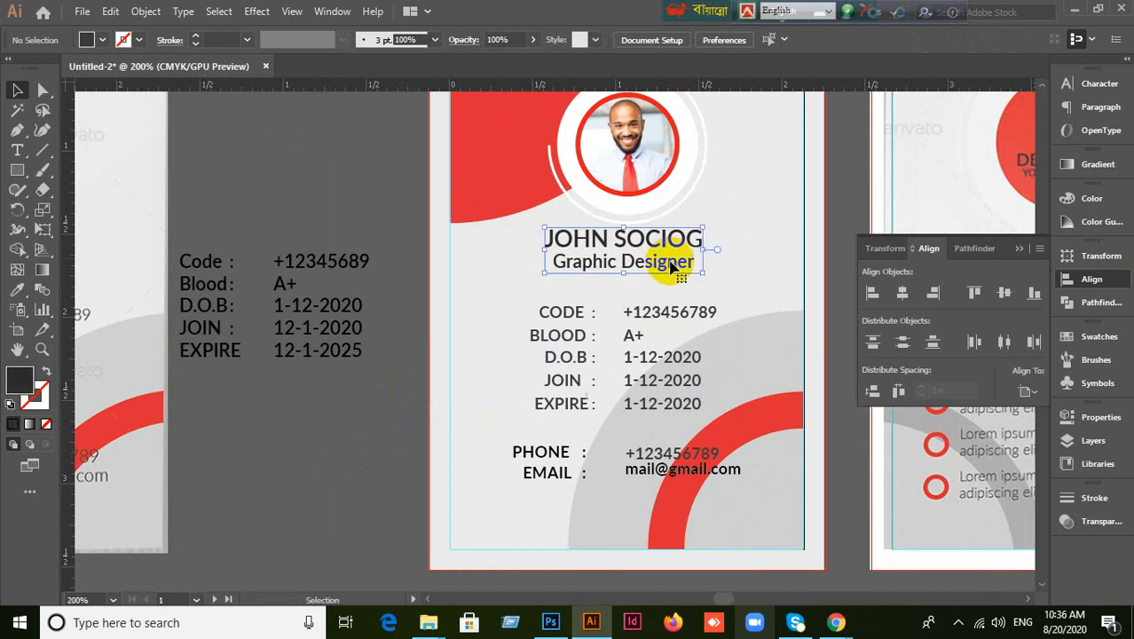
pyautogui.click(374, 410)
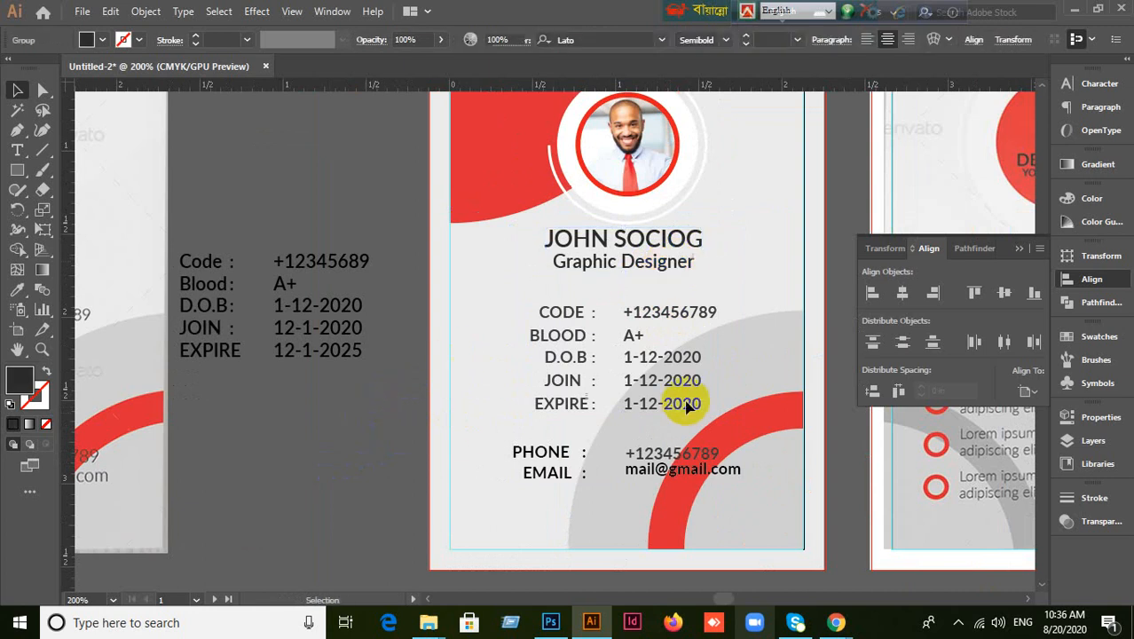
pyautogui.scroll(-2, 687, 407)
# Lock the back card's reference image with Ctrl+2.
pyautogui.moveTo(787, 399); pyautogui.dragTo(599, 344)
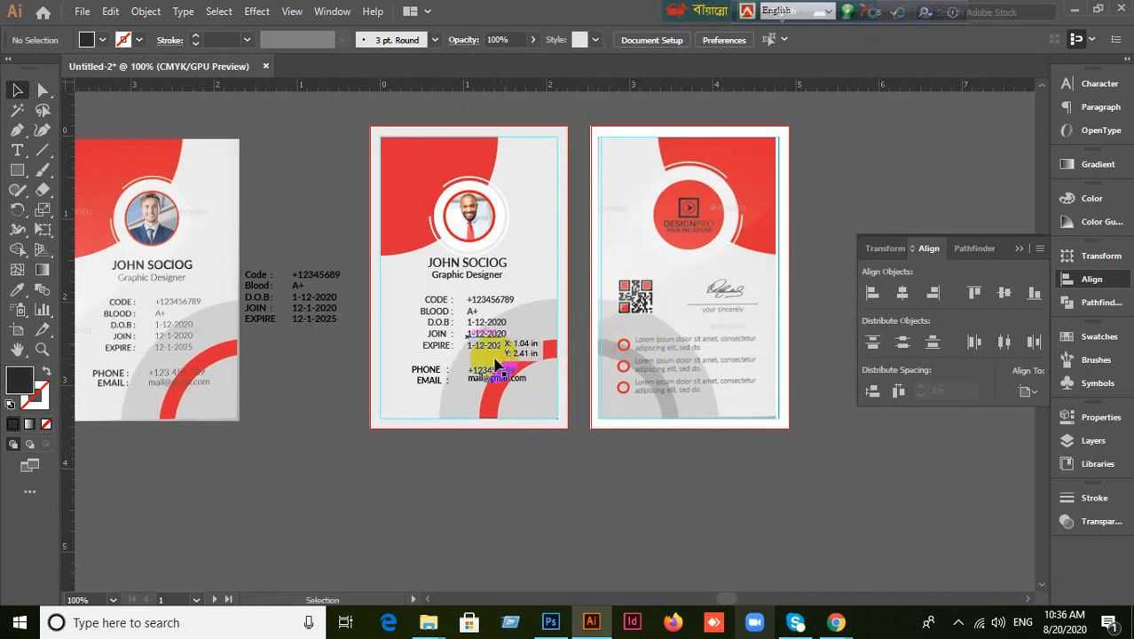
pyautogui.scroll(1, 668, 376)
pyautogui.moveTo(763, 300); pyautogui.dragTo(690, 380)
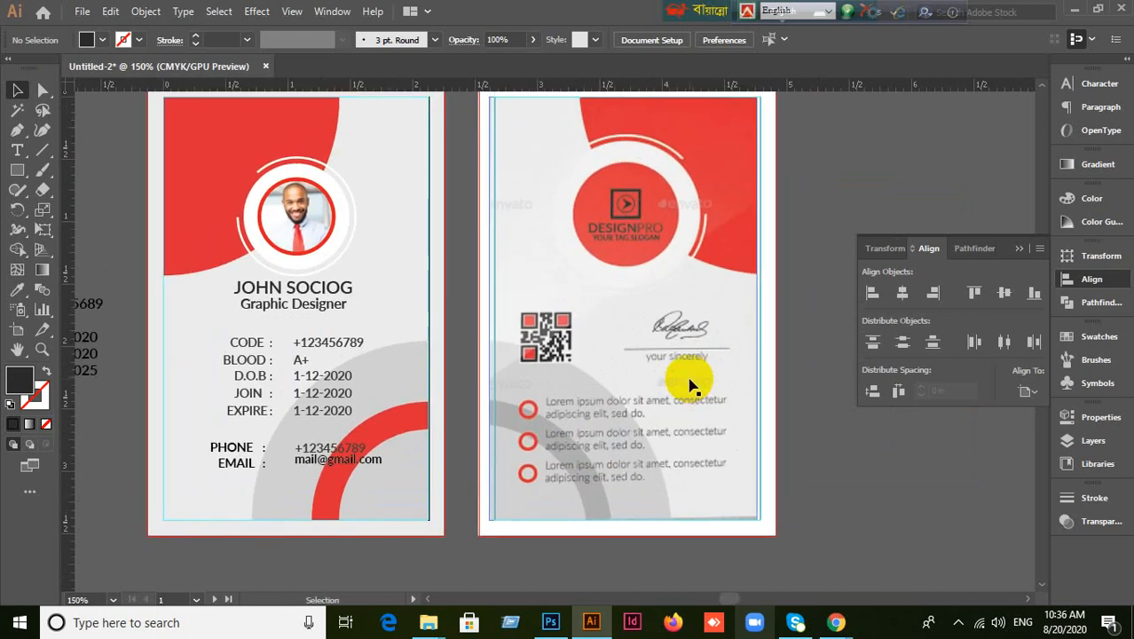
pyautogui.click(657, 319)
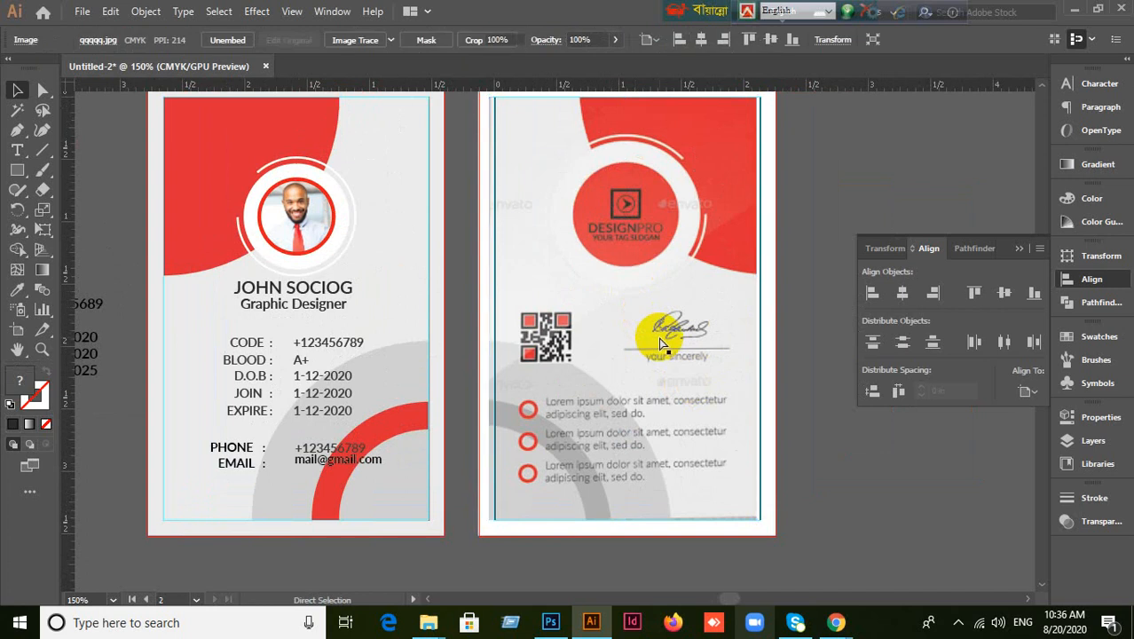
pyautogui.hotkey('ctrl', '2')
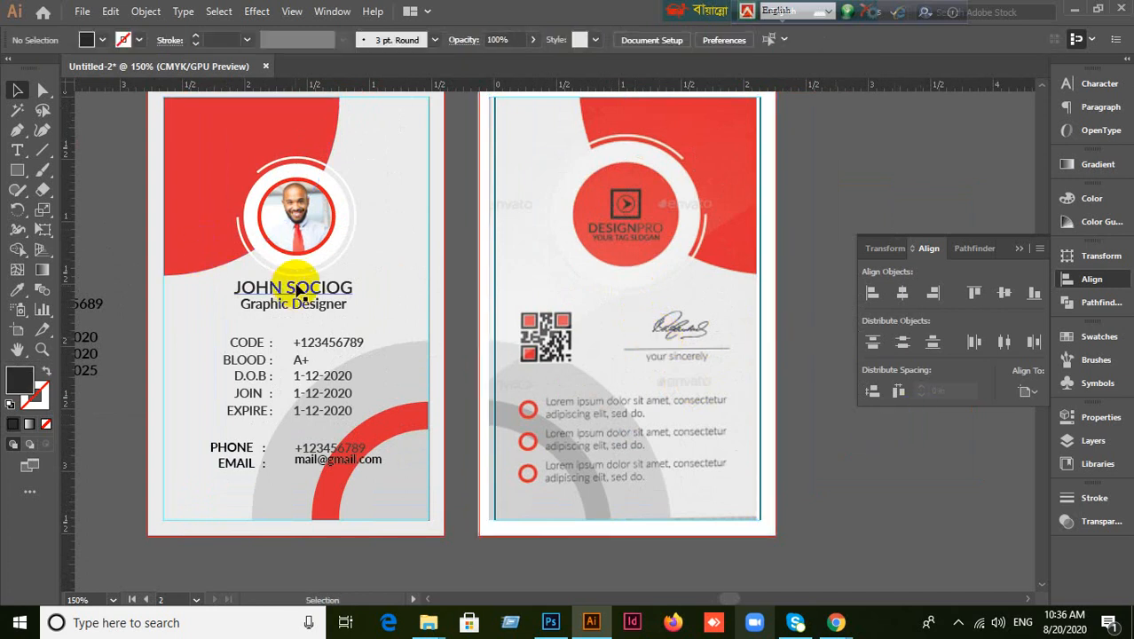
# Move the loose card-details block to the top-left of the pasteboard.
pyautogui.scroll(-1, 297, 293)
pyautogui.click(139, 353)
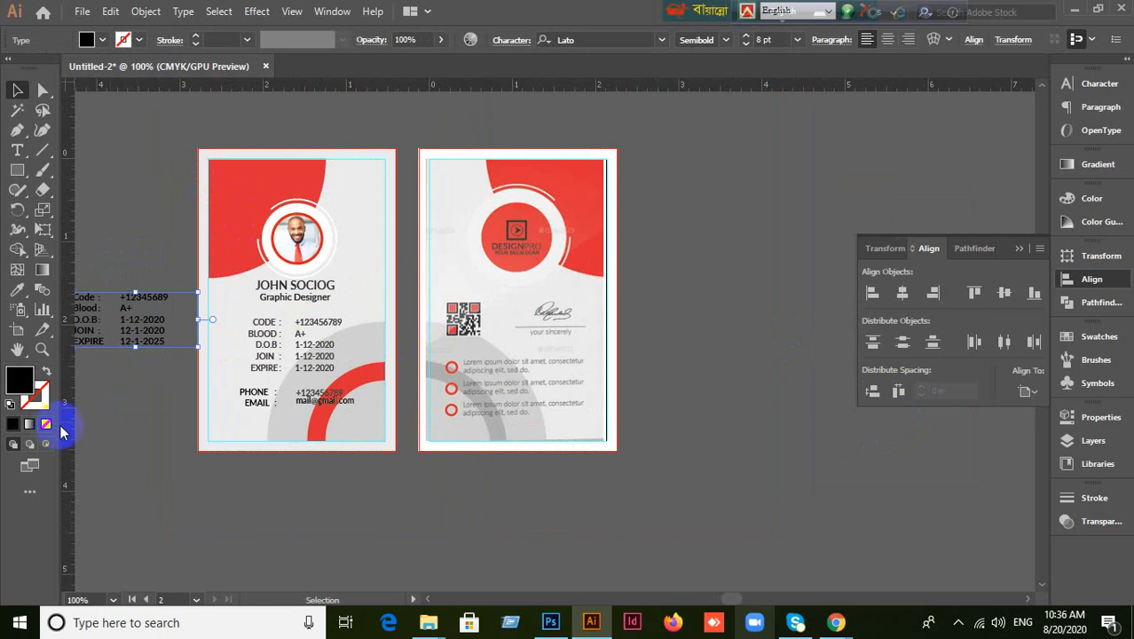
pyautogui.moveTo(133, 335); pyautogui.dragTo(114, 140)
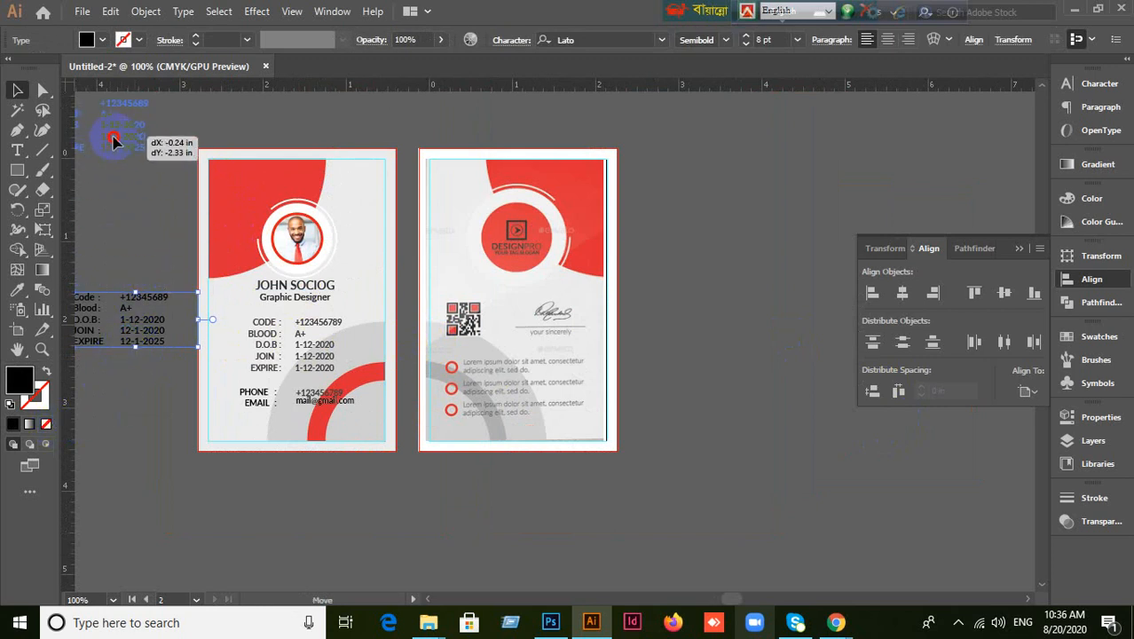
pyautogui.moveTo(125, 250); pyautogui.dragTo(124, 250)
pyautogui.click(152, 303)
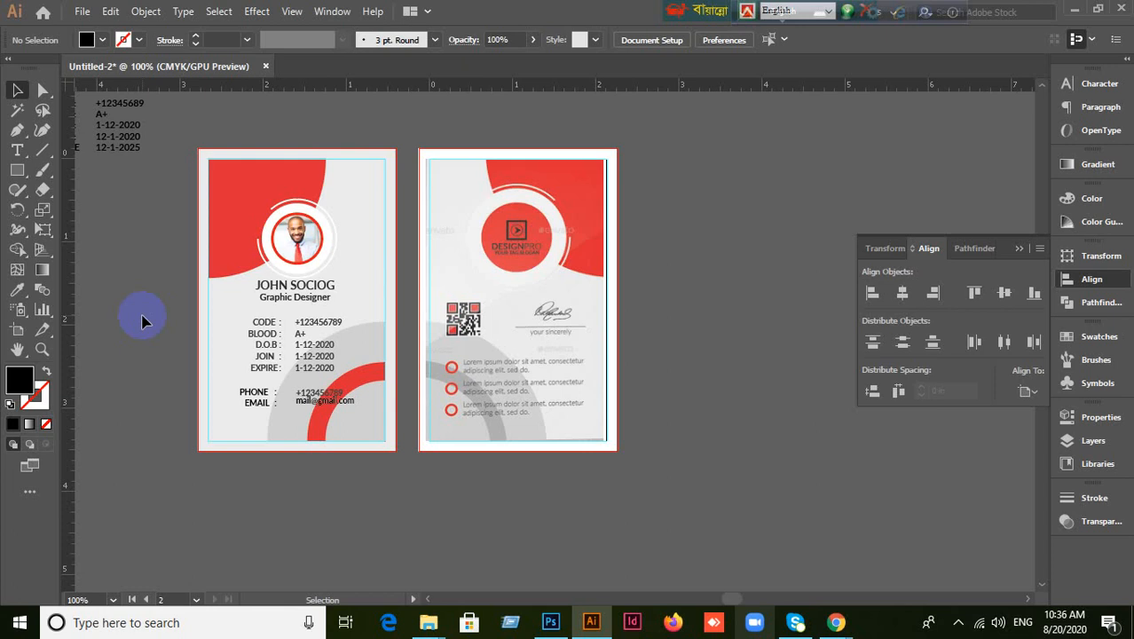
# Inspect the front card's photo ring and grouped photo.
pyautogui.scroll(1, 295, 286)
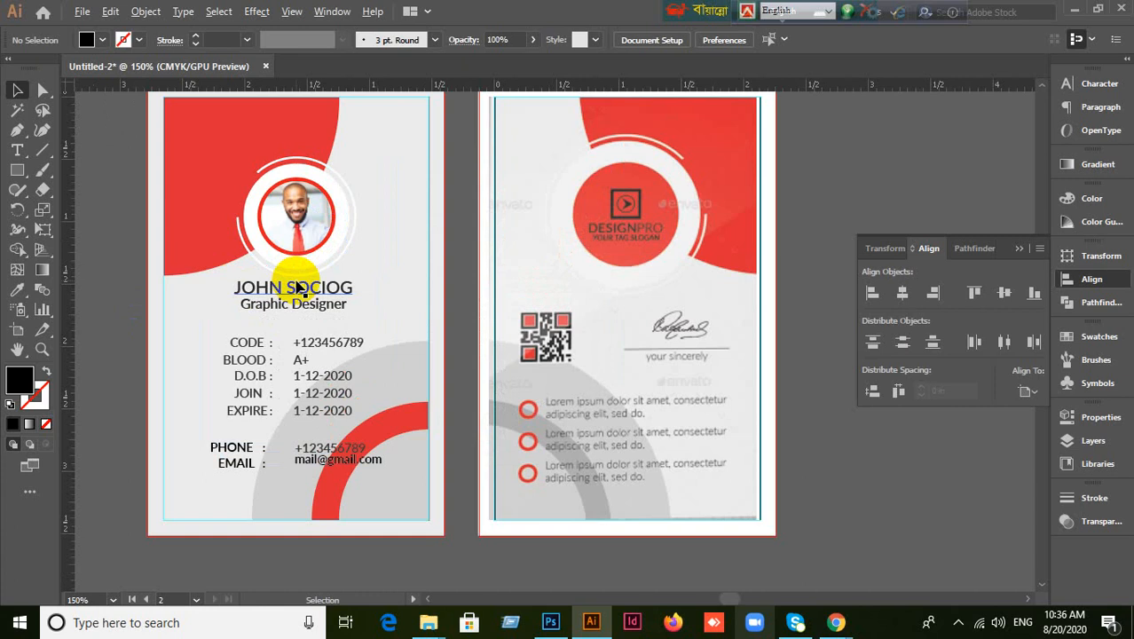
pyautogui.click(271, 226)
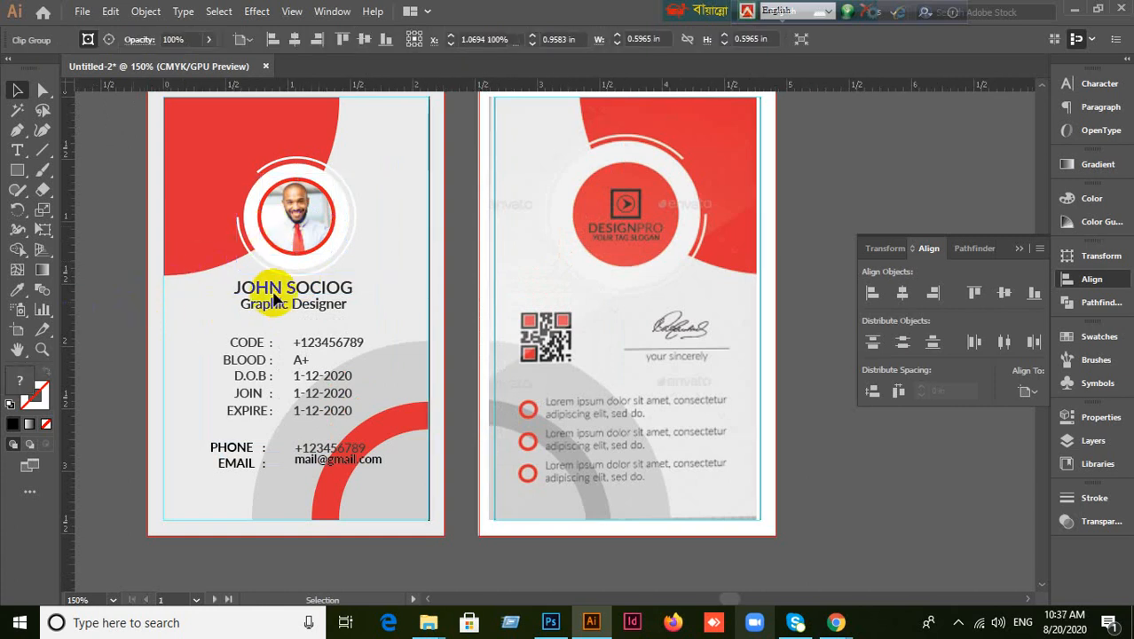
pyautogui.click(314, 213)
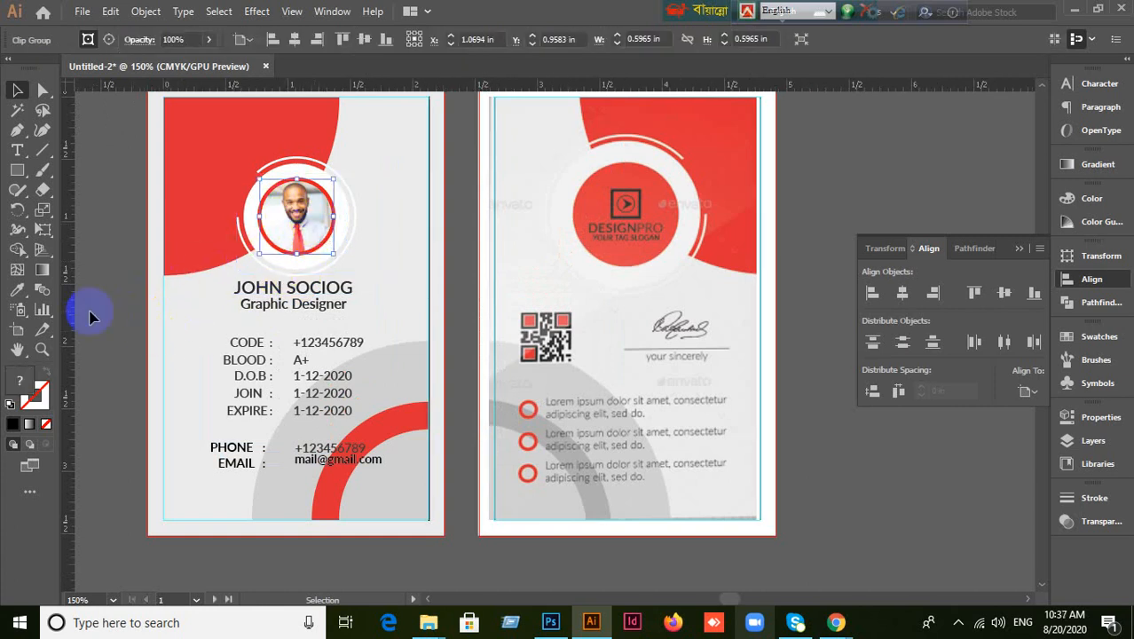
pyautogui.click(110, 306)
# Test-move the back card's background rectangle right, then undo the move.
pyautogui.click(581, 232)
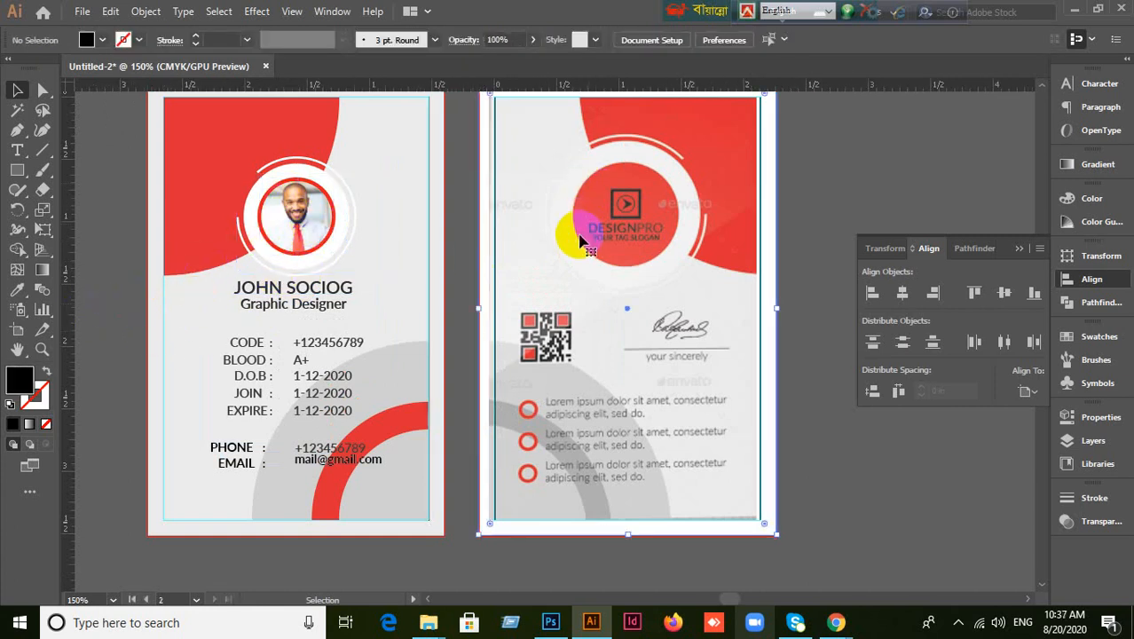
pyautogui.click(788, 332)
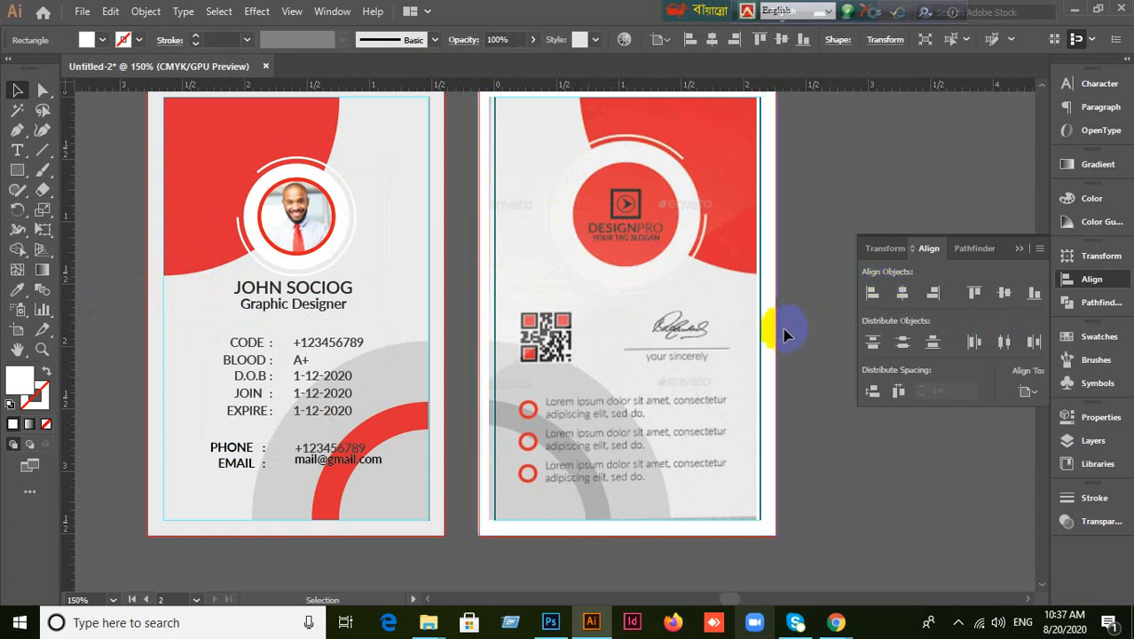
pyautogui.click(768, 341)
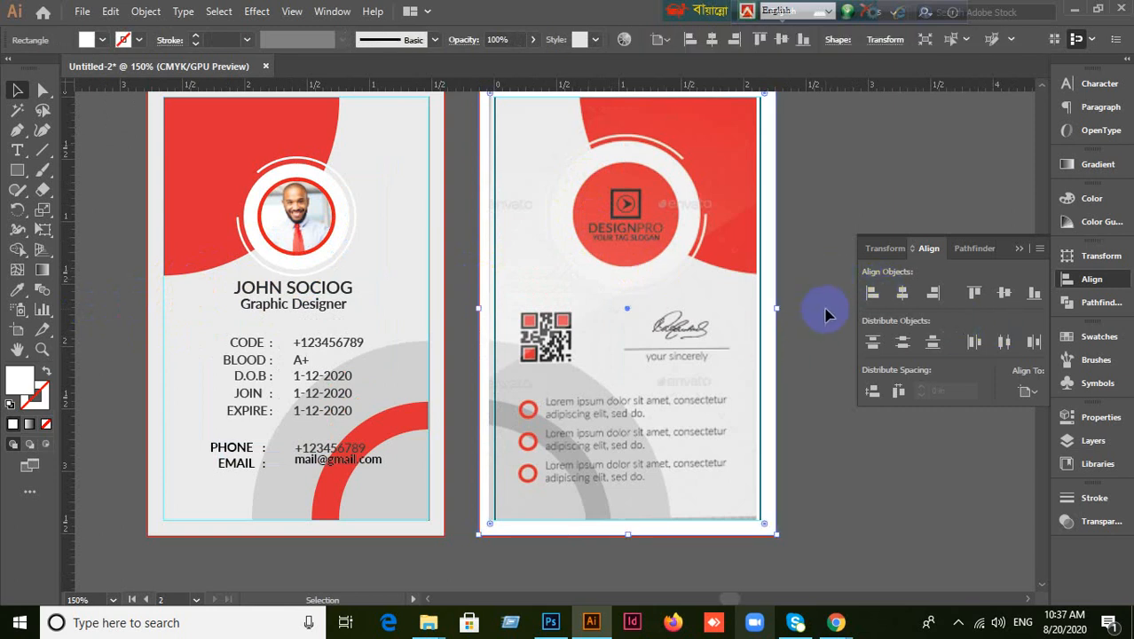
pyautogui.moveTo(690, 337); pyautogui.dragTo(770, 370)
pyautogui.click(836, 447)
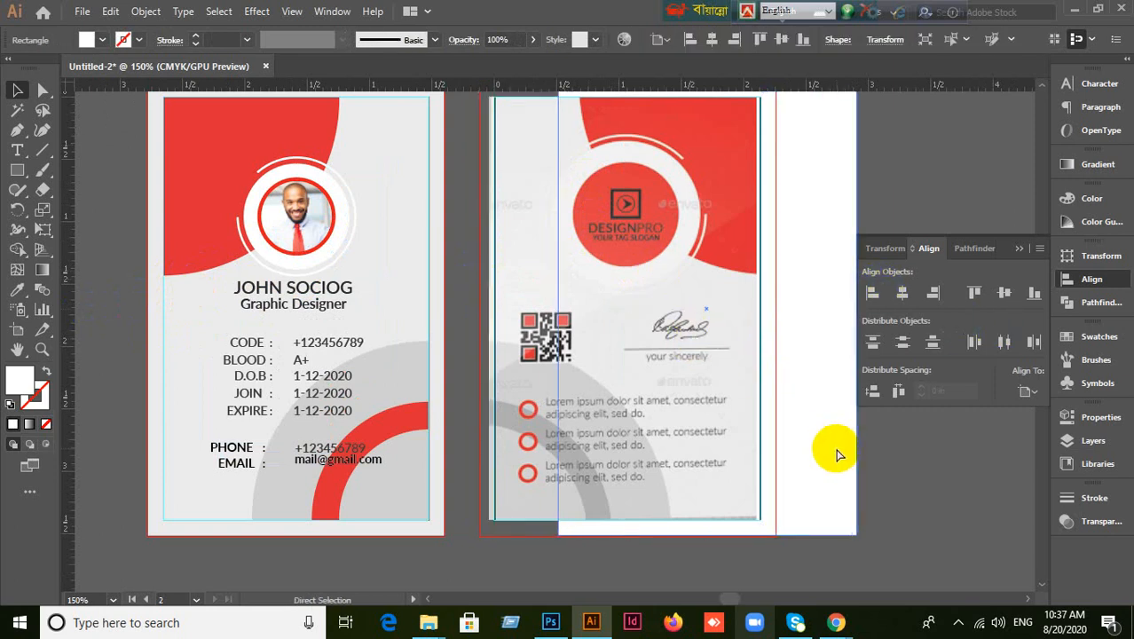
pyautogui.hotkey('ctrl', 'z')
pyautogui.click(859, 460)
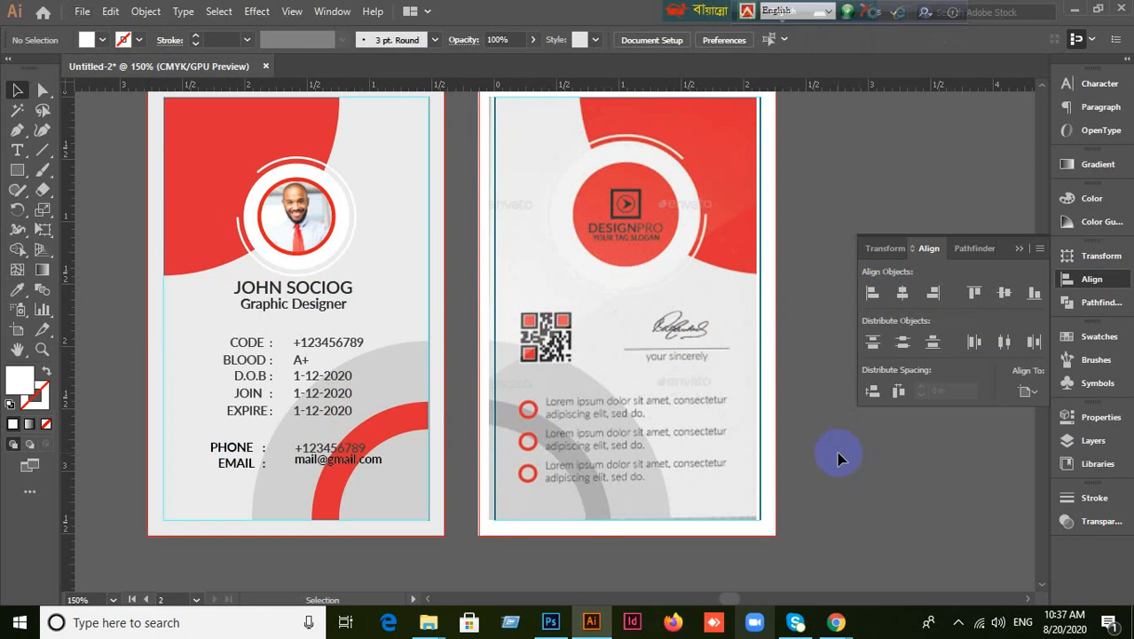
pyautogui.scroll(-1, 229, 275)
pyautogui.moveTo(169, 254); pyautogui.dragTo(455, 342)
# Zoom to inspect the reference photo, pan to the reference card, and pick the Line Segment Tool.
pyautogui.scroll(2, 278, 324)
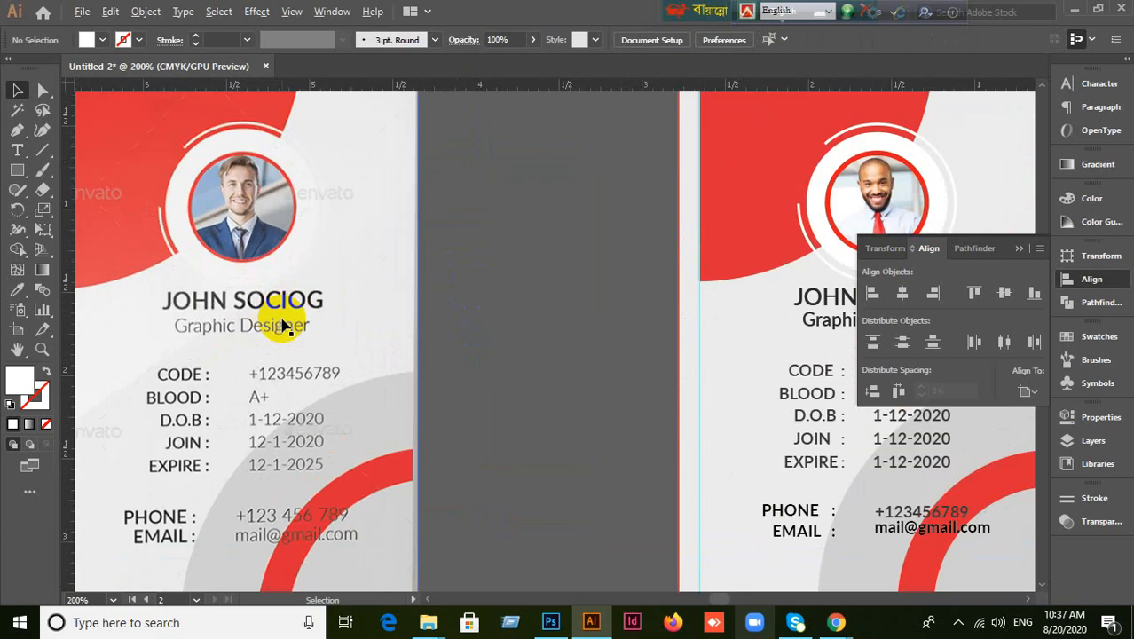
pyautogui.scroll(3, 347, 182)
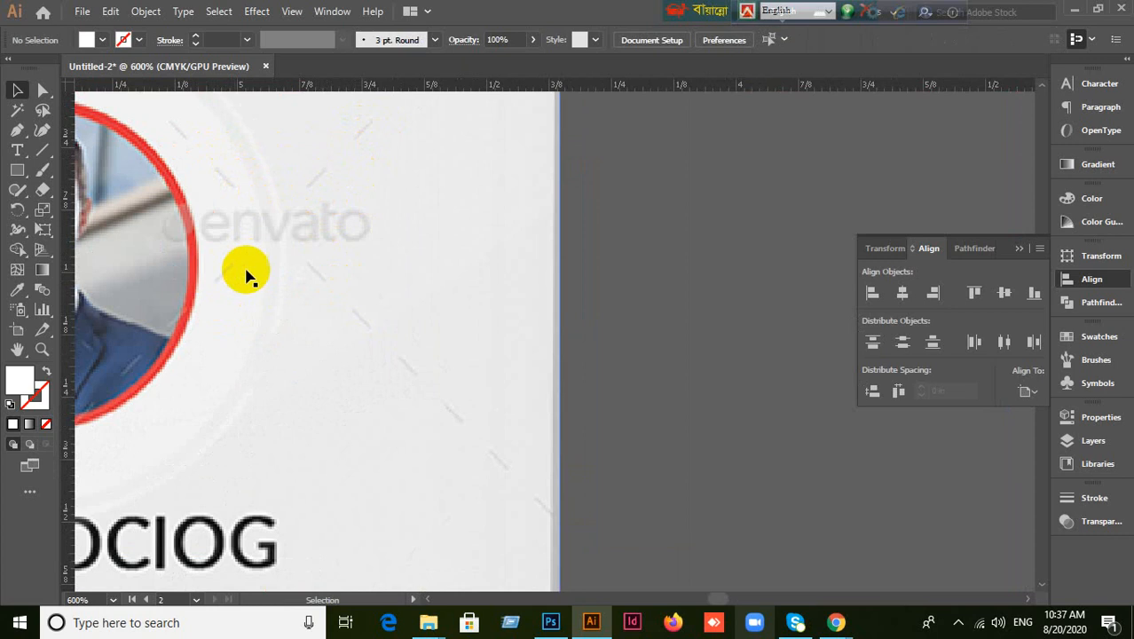
pyautogui.scroll(-4, 388, 339)
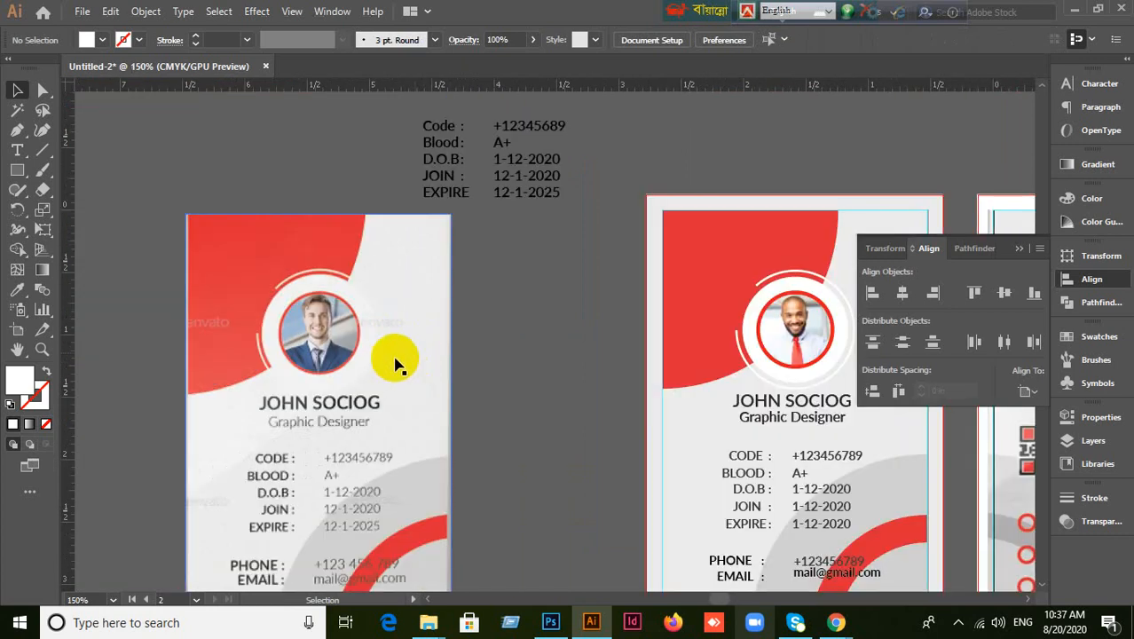
pyautogui.scroll(4, 408, 368)
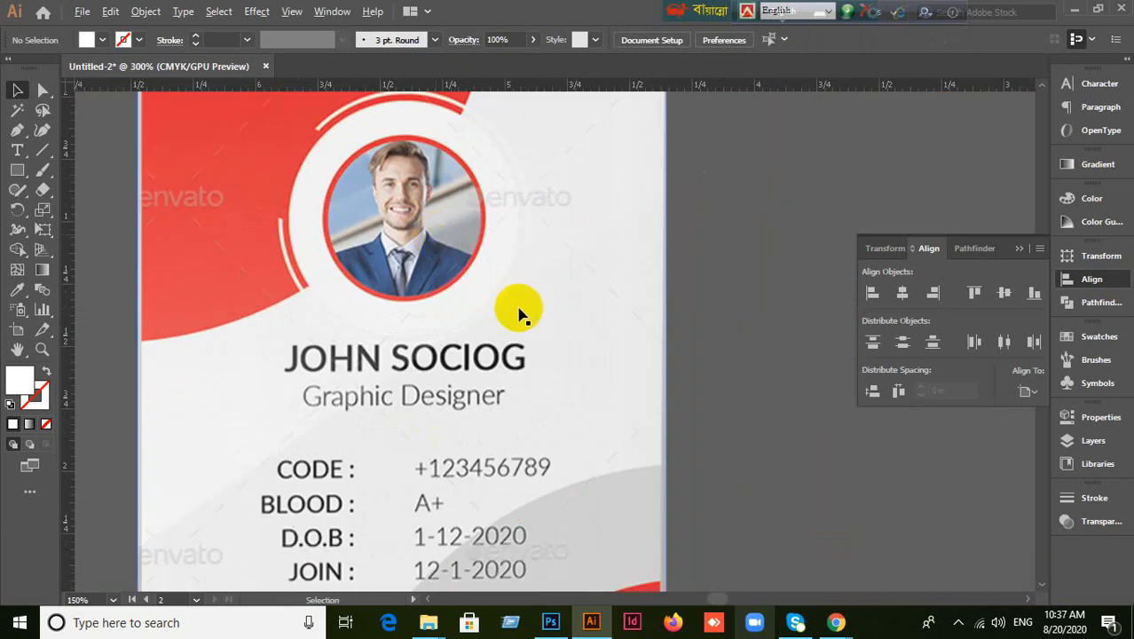
pyautogui.scroll(-2, 549, 300)
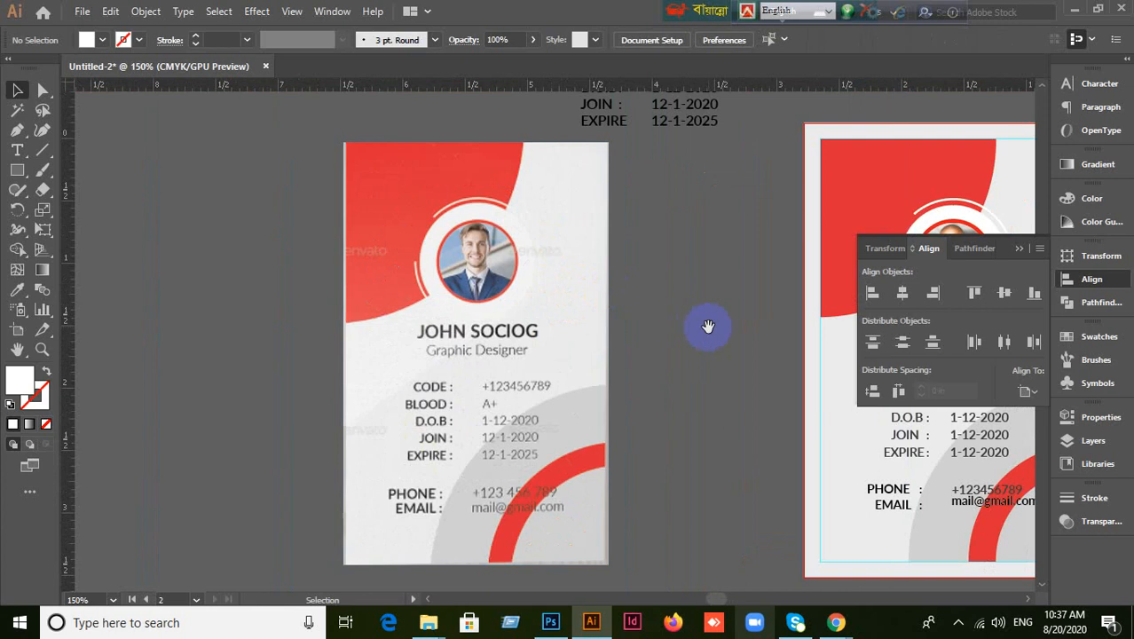
pyautogui.moveTo(708, 327); pyautogui.dragTo(422, 342)
pyautogui.moveTo(36, 153); pyautogui.dragTo(90, 153)
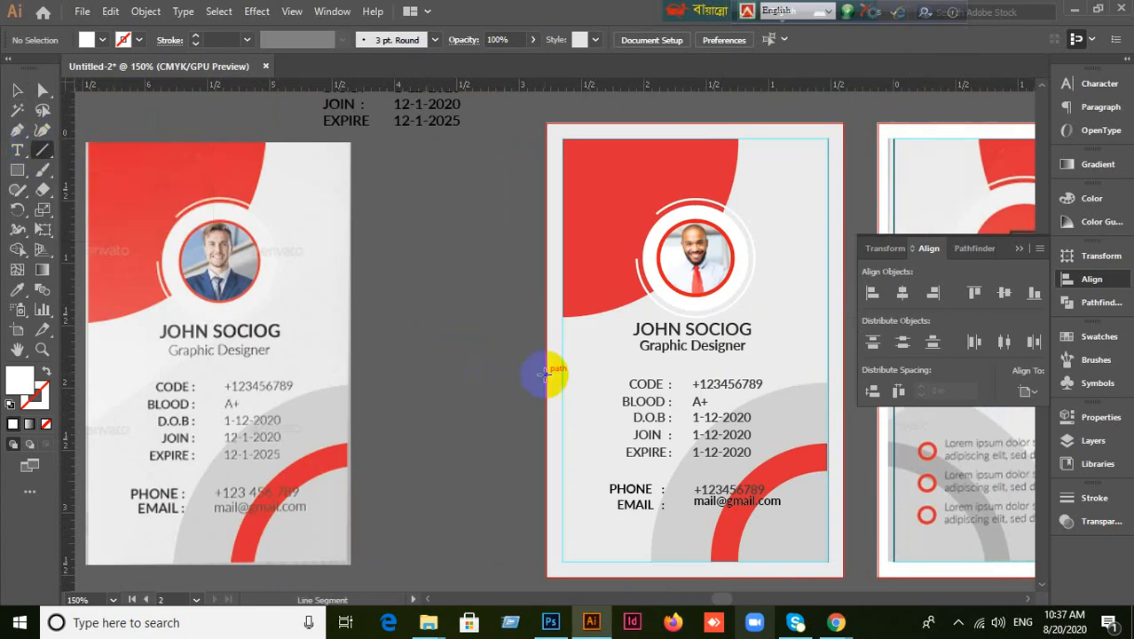
# Draw a white 1 pt diagonal line to the card's top-right corner, dashed at 12 pt.
pyautogui.moveTo(547, 387); pyautogui.dragTo(827, 149)
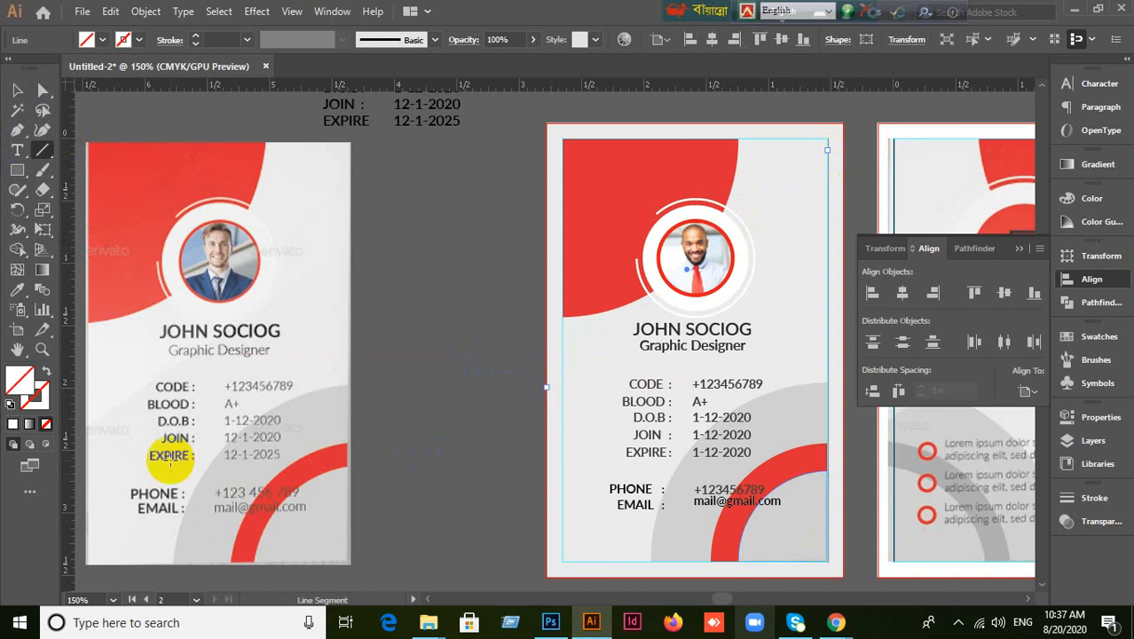
pyautogui.click(13, 424)
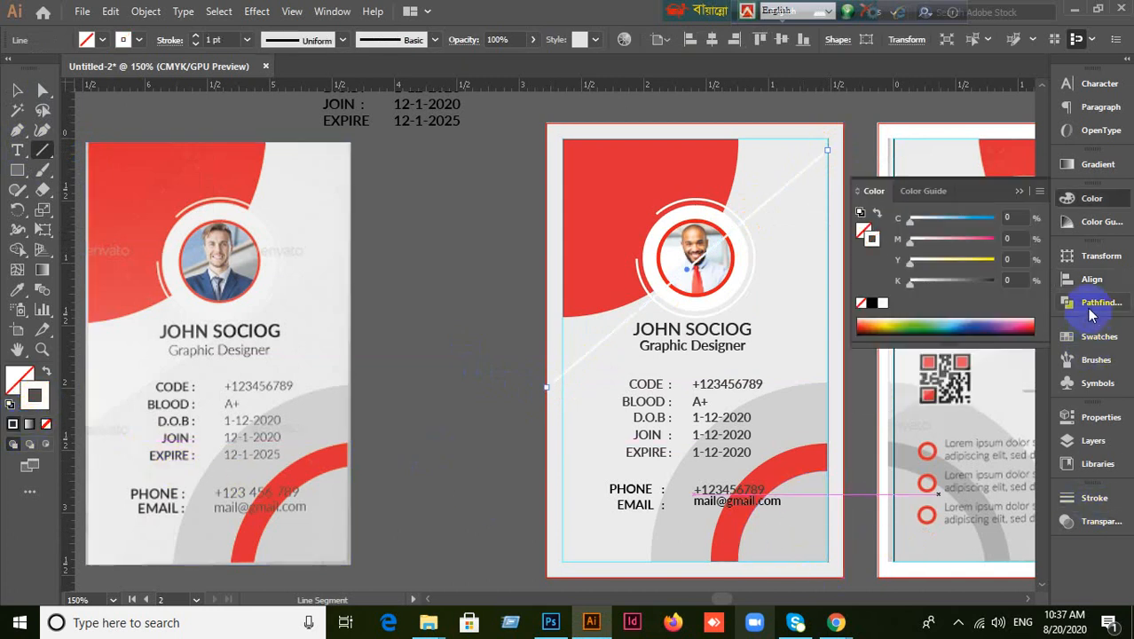
pyautogui.click(1101, 500)
pyautogui.click(875, 442)
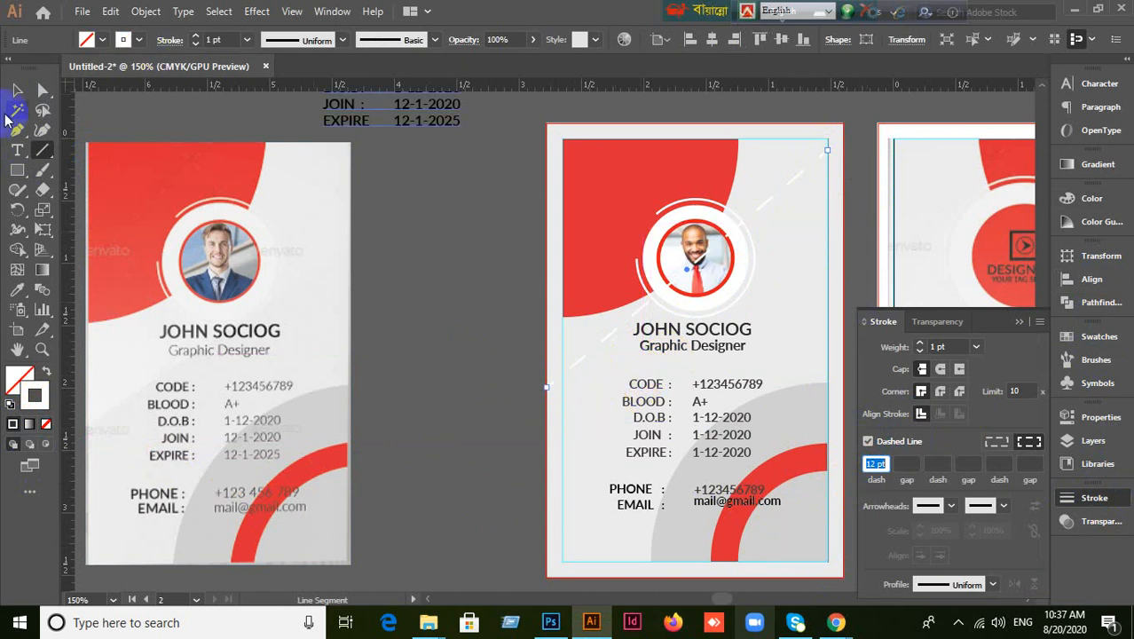
pyautogui.click(17, 90)
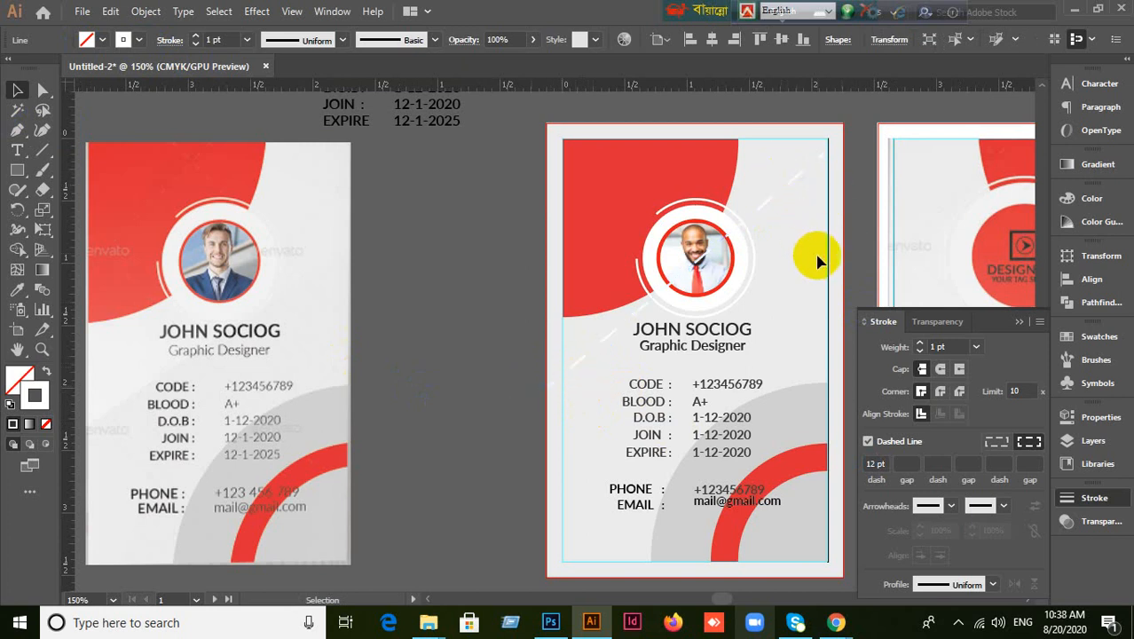
pyautogui.click(854, 265)
pyautogui.moveTo(768, 183); pyautogui.dragTo(792, 234)
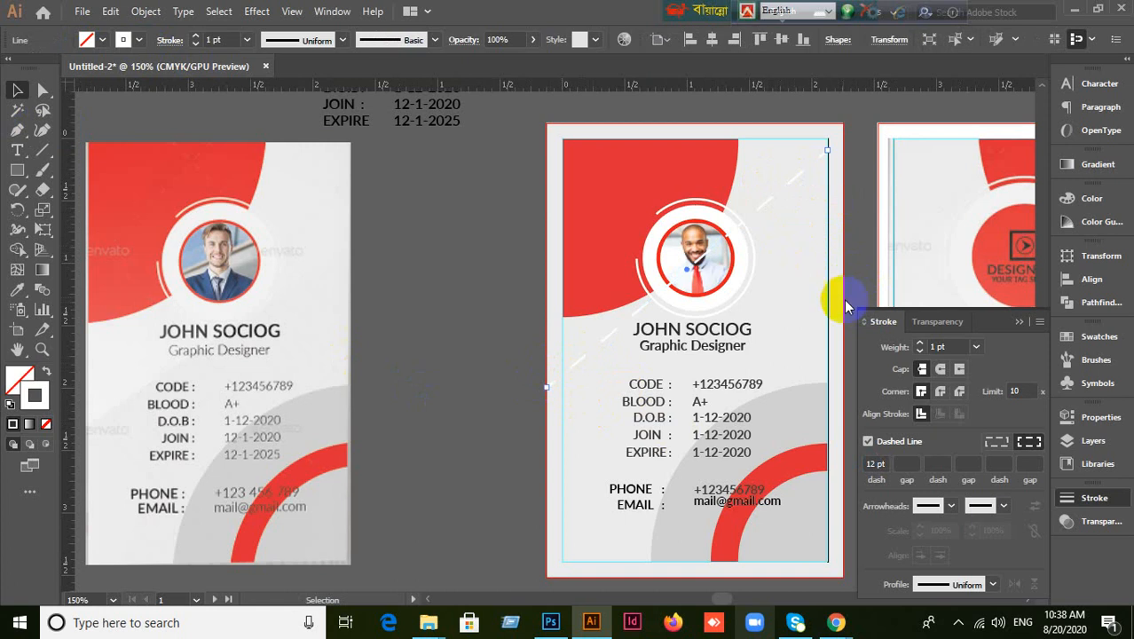
pyautogui.click(802, 255)
pyautogui.click(1019, 321)
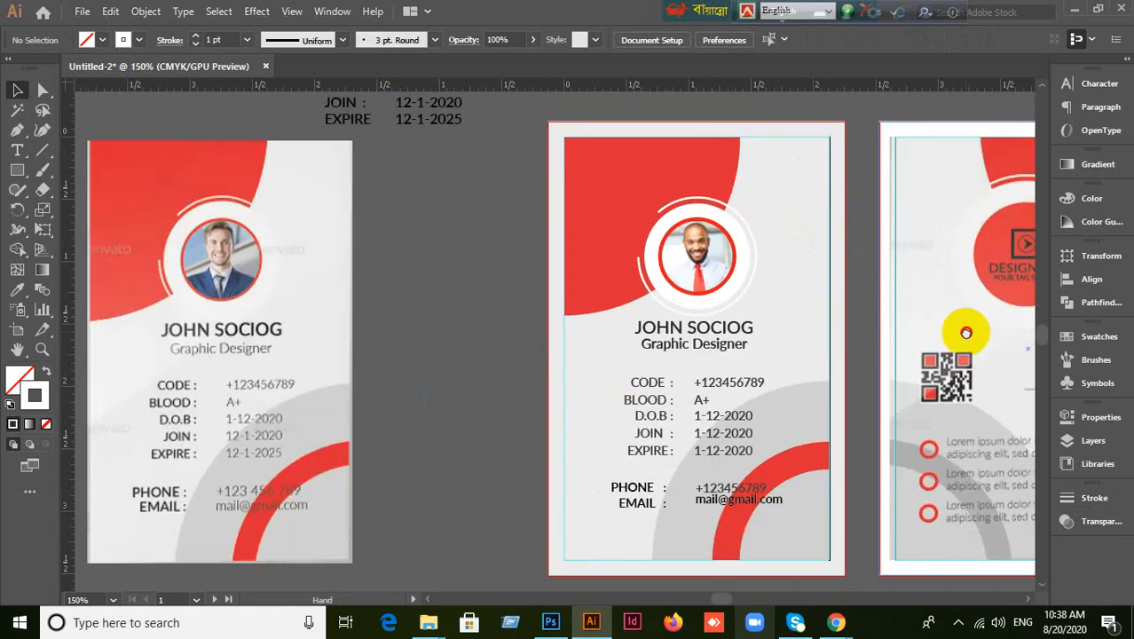
pyautogui.moveTo(961, 328); pyautogui.dragTo(762, 306)
pyautogui.scroll(-1, 825, 342)
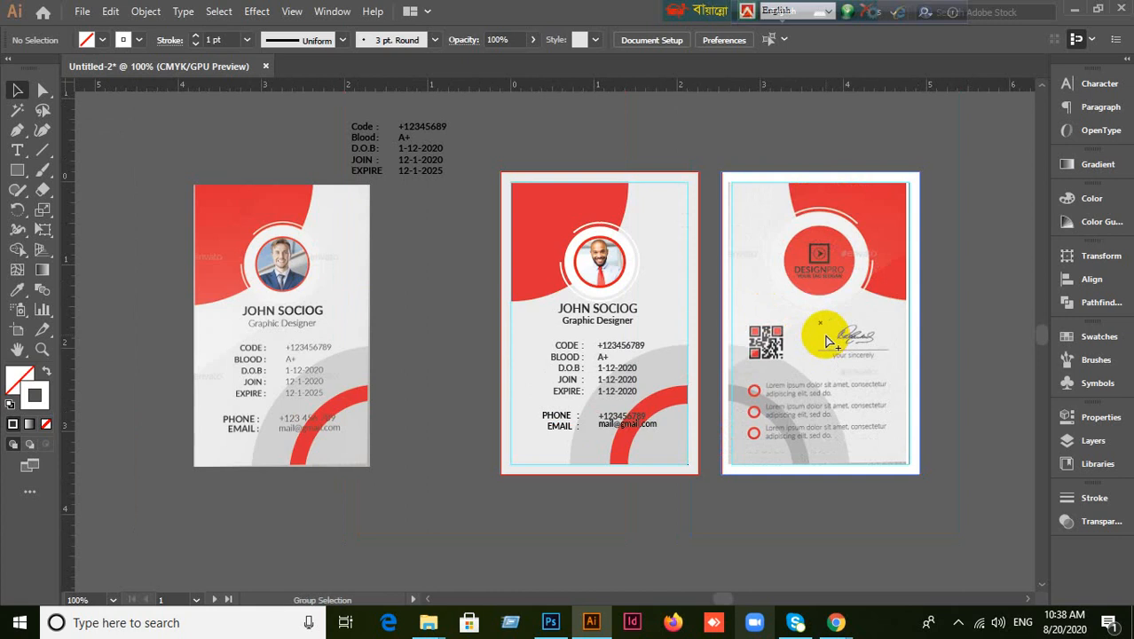
pyautogui.hotkey('ctrl', 'alt', '2')
pyautogui.click(632, 506)
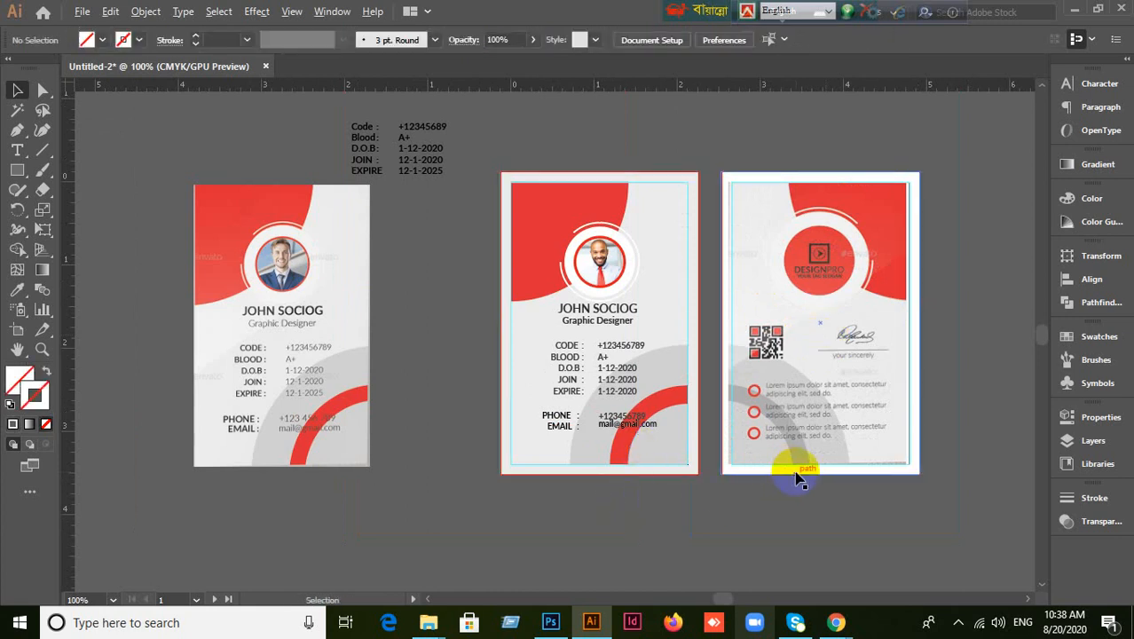
pyautogui.scroll(1, 900, 456)
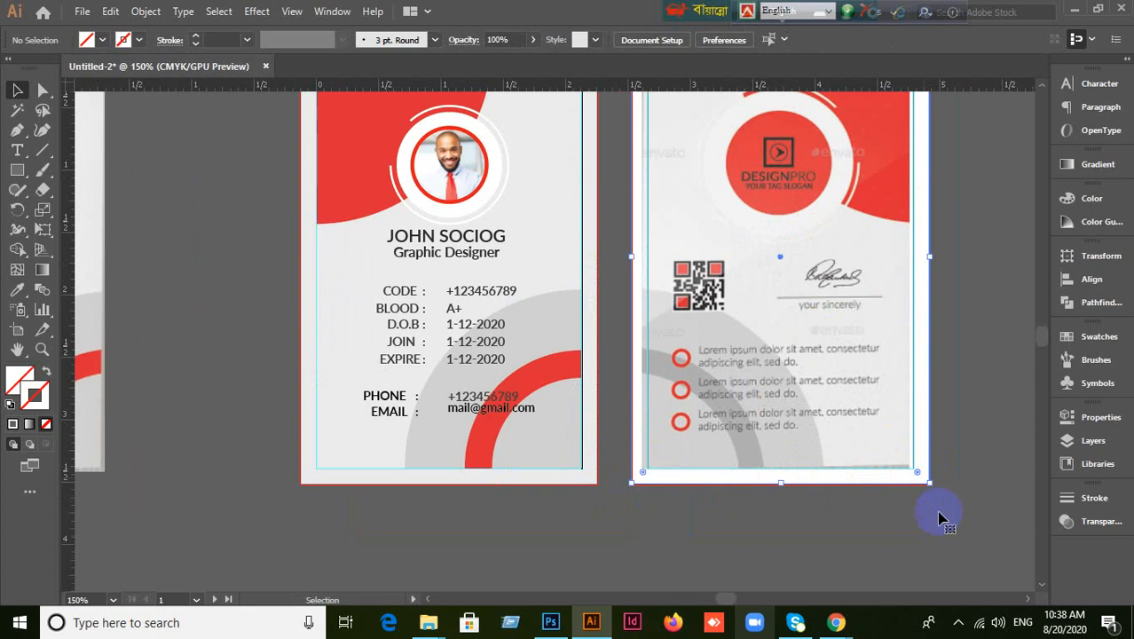
pyautogui.hotkey('ctrl', '2')
pyautogui.click(850, 306)
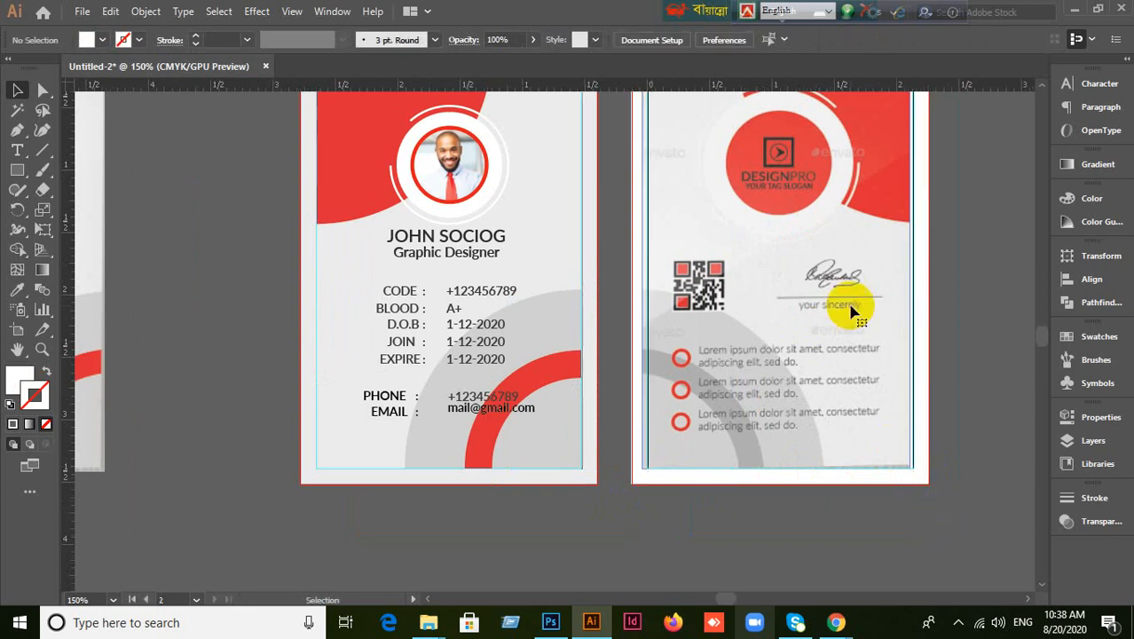
pyautogui.click(499, 325)
pyautogui.click(519, 506)
pyautogui.scroll(-1, 514, 507)
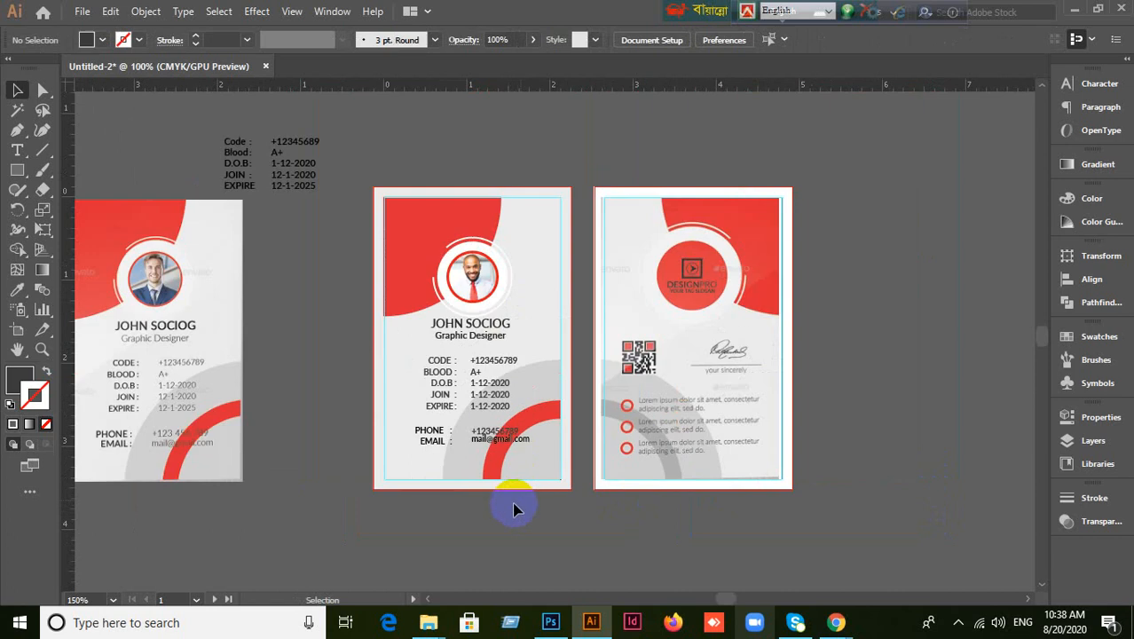
pyautogui.scroll(2, 595, 158)
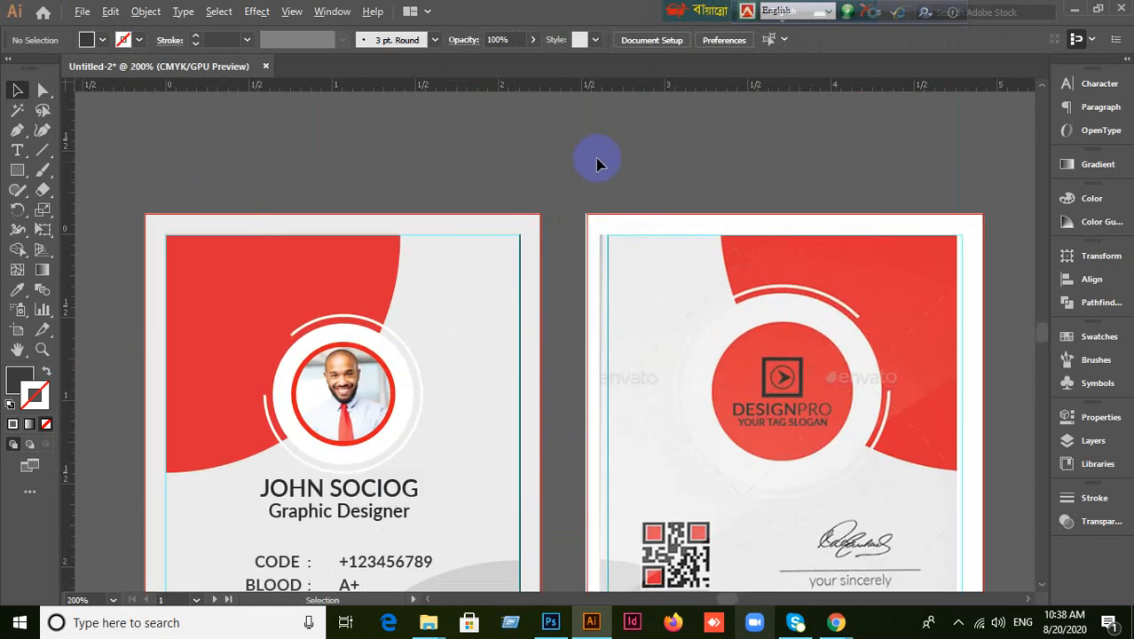
pyautogui.click(533, 229)
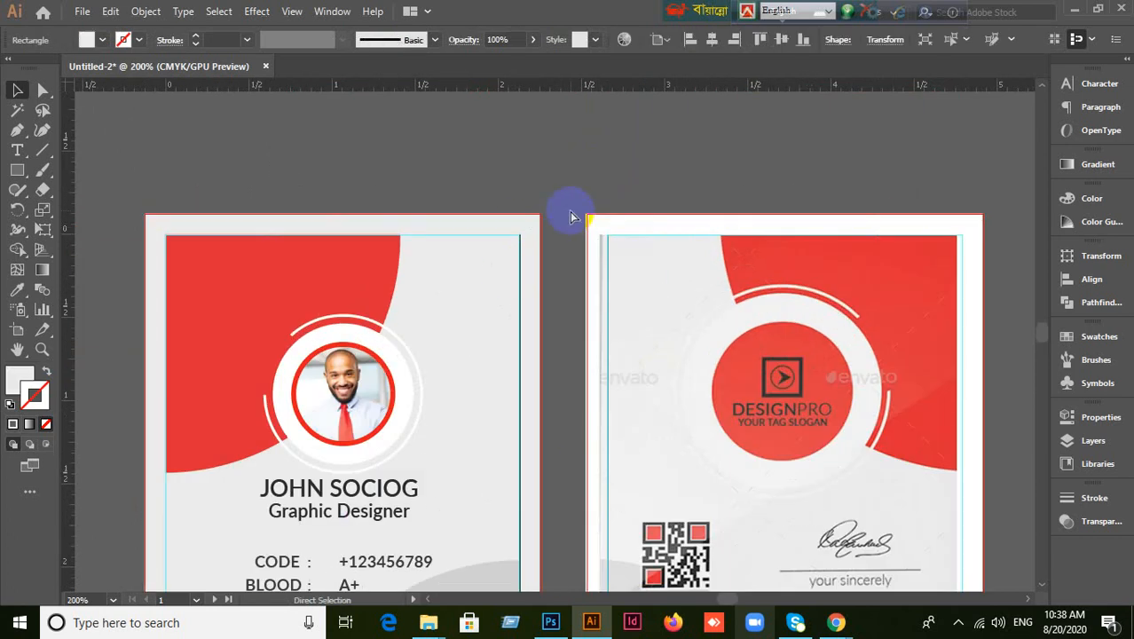
pyautogui.click(590, 182)
pyautogui.moveTo(606, 158); pyautogui.dragTo(658, 50)
pyautogui.scroll(-1, 703, 243)
pyautogui.click(491, 268)
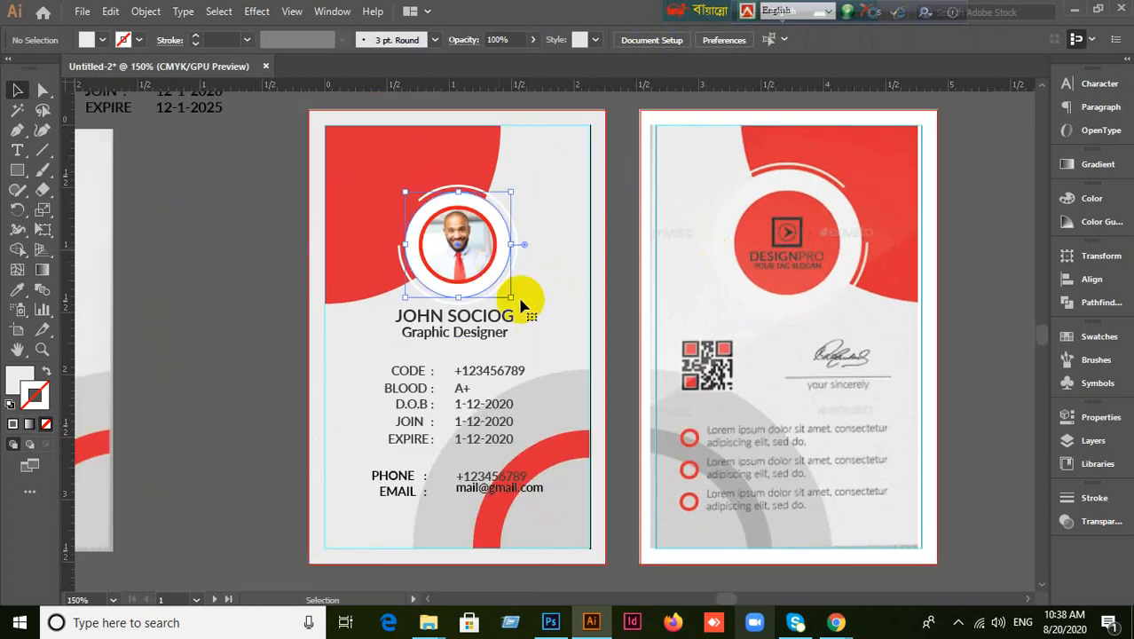
pyautogui.click(486, 424)
pyautogui.click(473, 332)
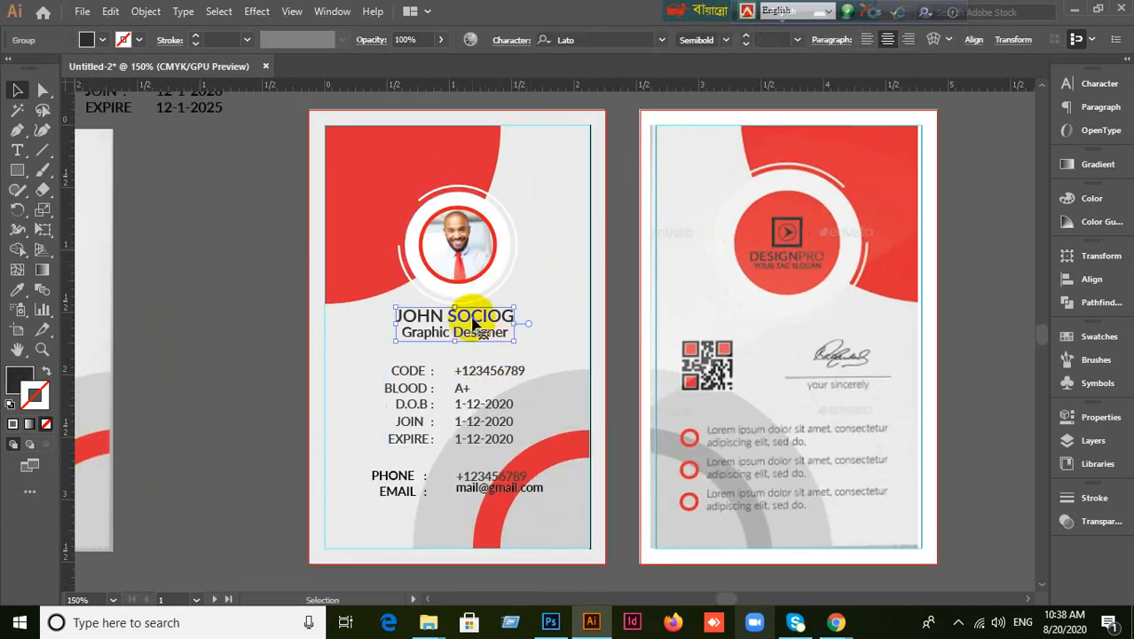
pyautogui.click(293, 282)
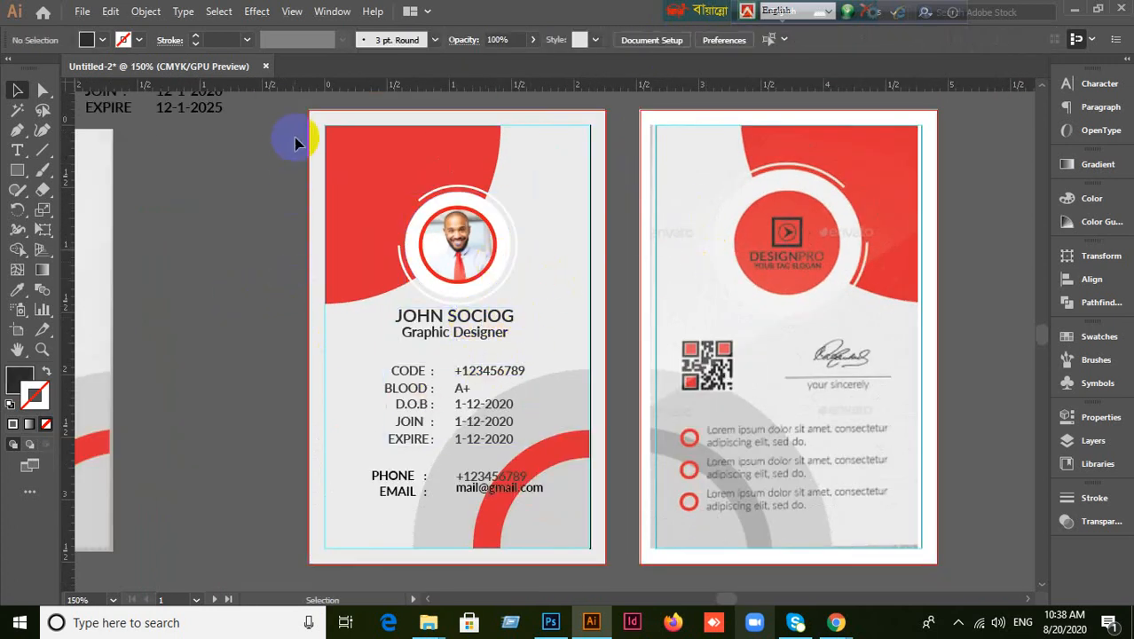
pyautogui.moveTo(296, 104); pyautogui.dragTo(408, 529)
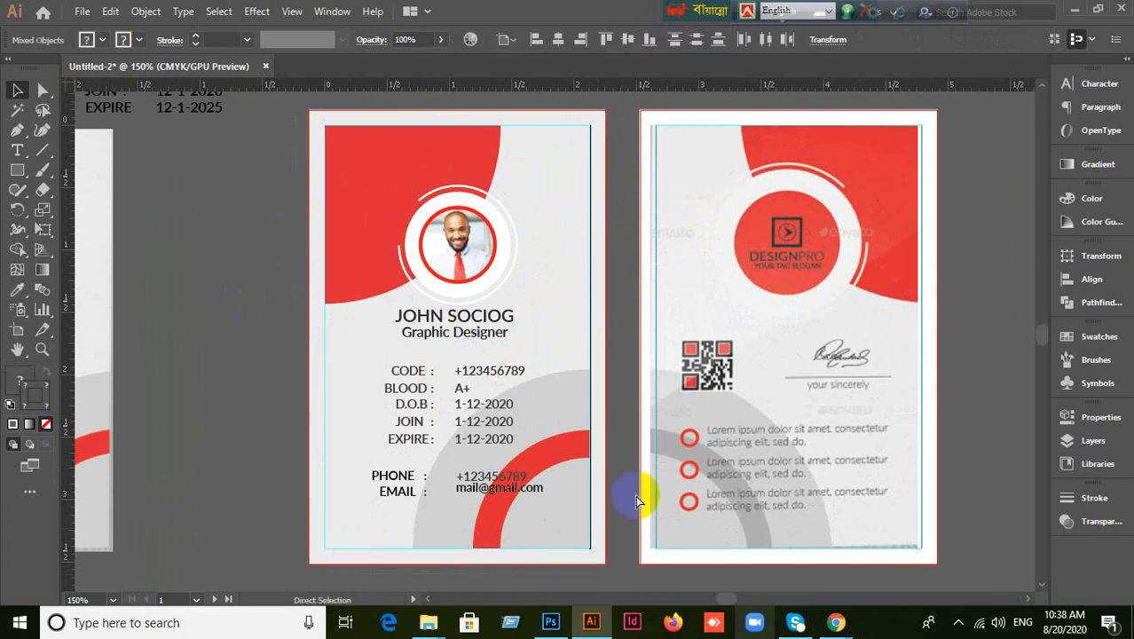
# Draw a small helper rectangle at the front card's left edge.
pyautogui.click(653, 498)
pyautogui.click(366, 186)
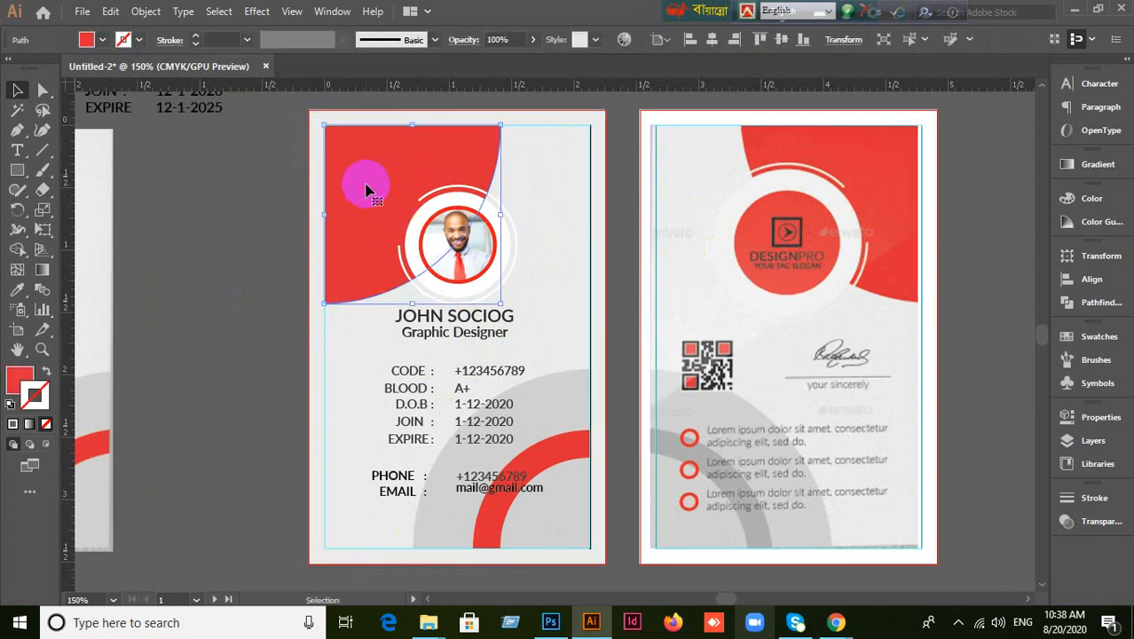
pyautogui.scroll(1, 366, 185)
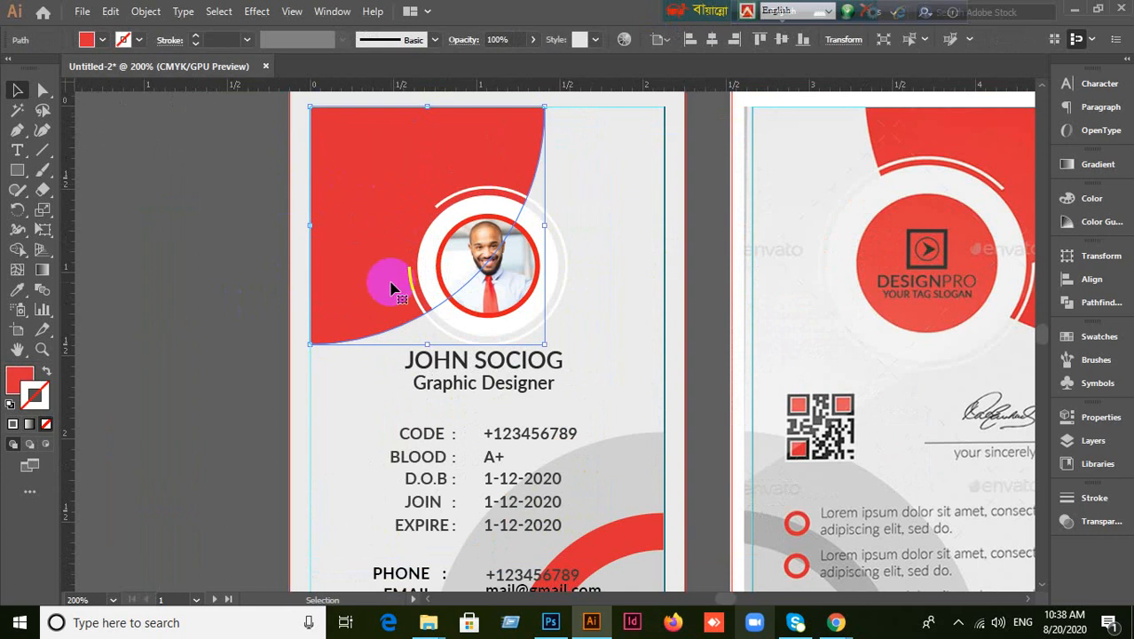
pyautogui.scroll(2, 391, 288)
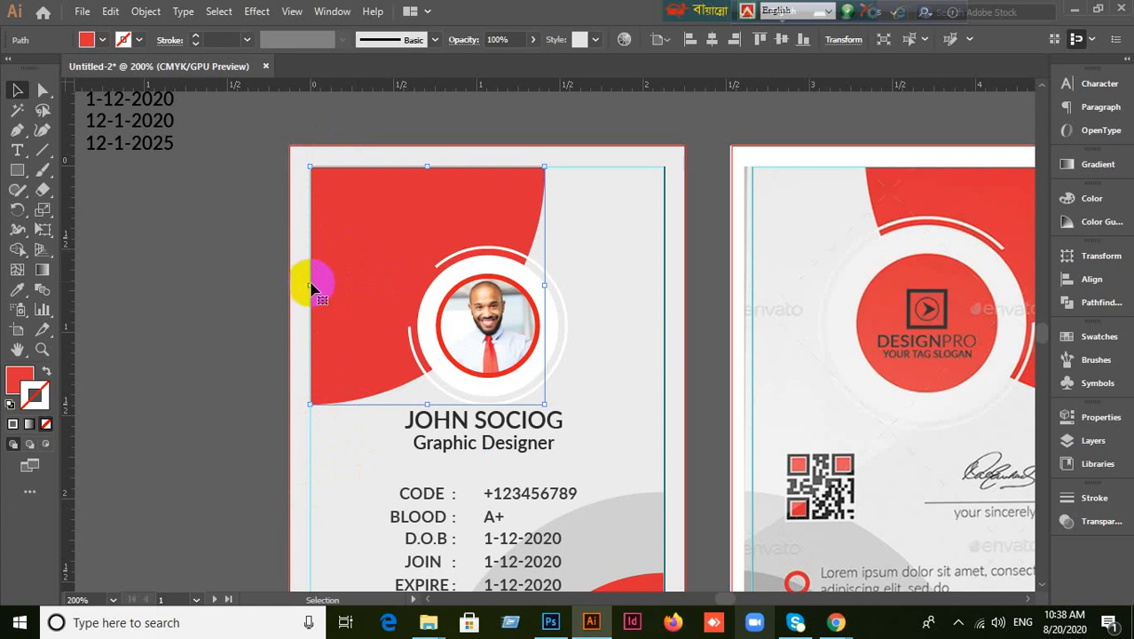
pyautogui.scroll(-2, 309, 449)
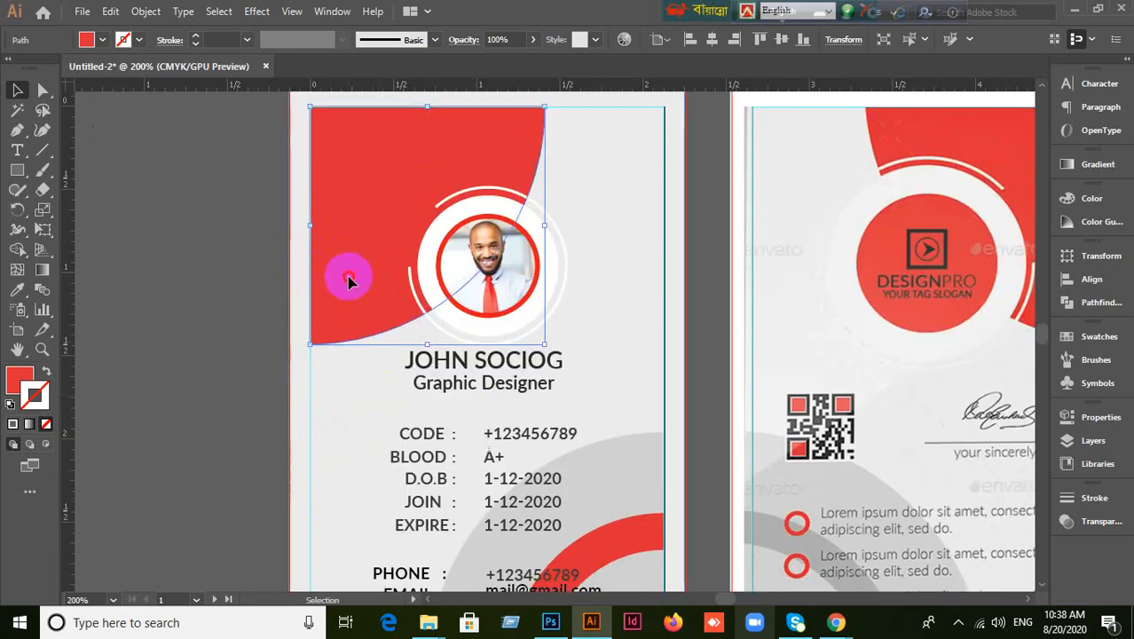
pyautogui.click(18, 178)
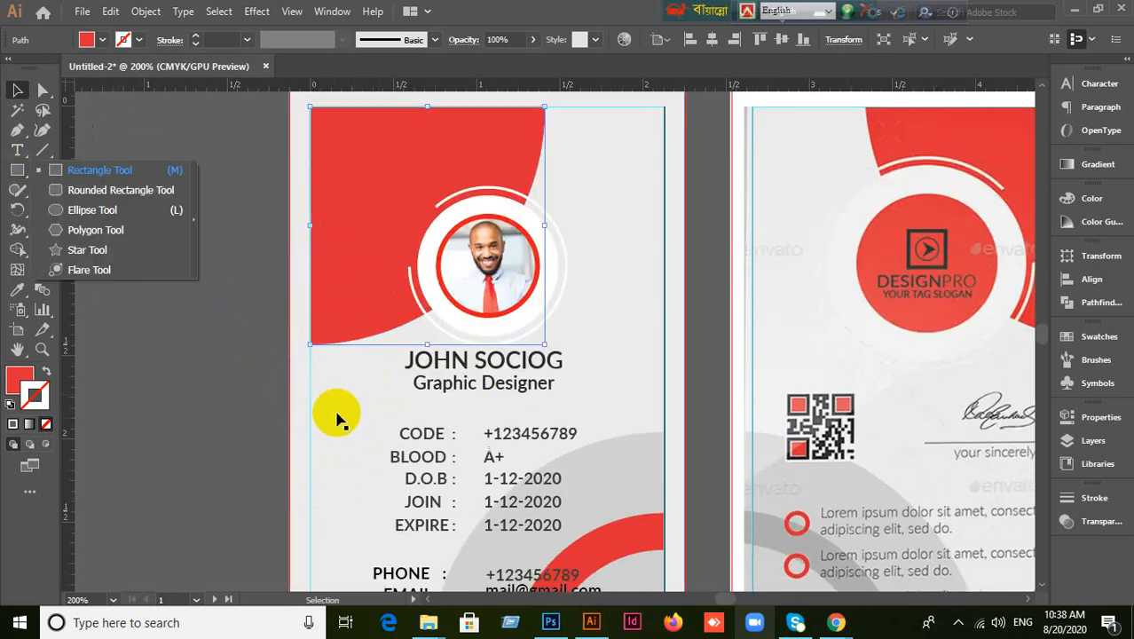
pyautogui.click(88, 171)
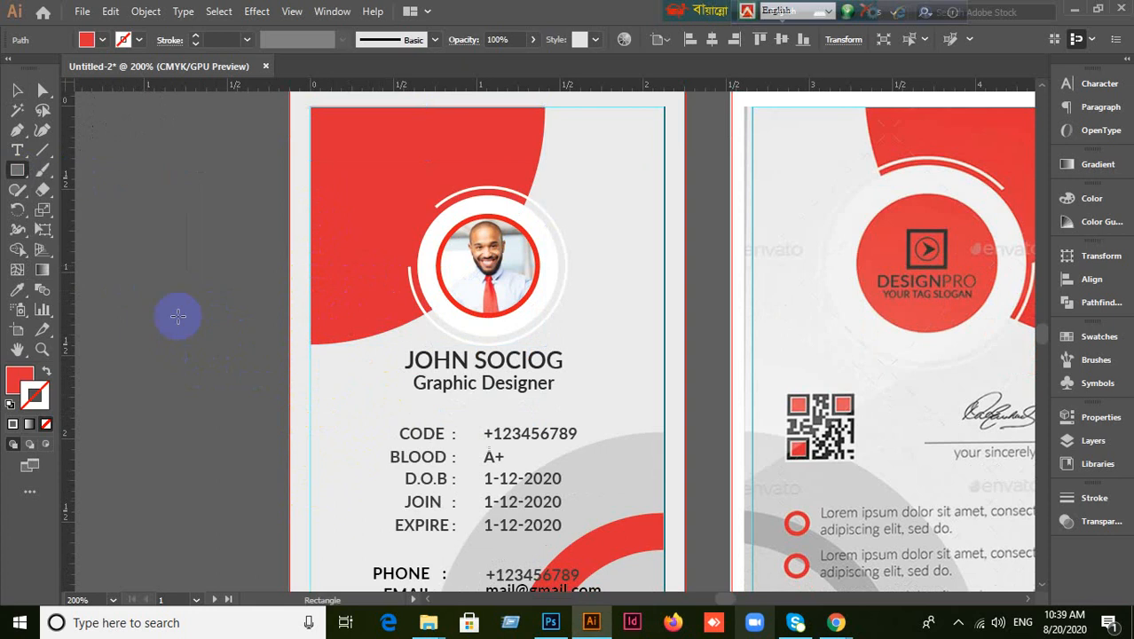
pyautogui.moveTo(310, 409)
pyautogui.mouseDown()
pyautogui.moveTo(405, 443)
pyautogui.moveTo(373, 493)
pyautogui.mouseUp()
# Align the red curved shape's left edge to the helper rectangle as key object, then delete the helper.
pyautogui.click(17, 89)
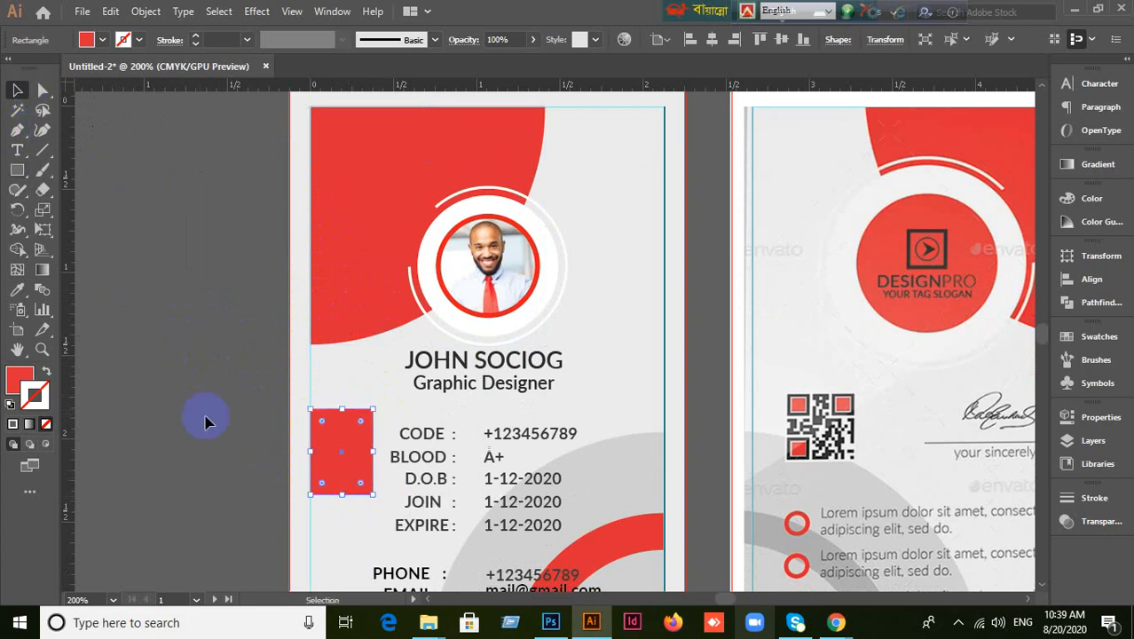
pyautogui.keyDown('shift'); pyautogui.click(345, 255); pyautogui.keyUp('shift')
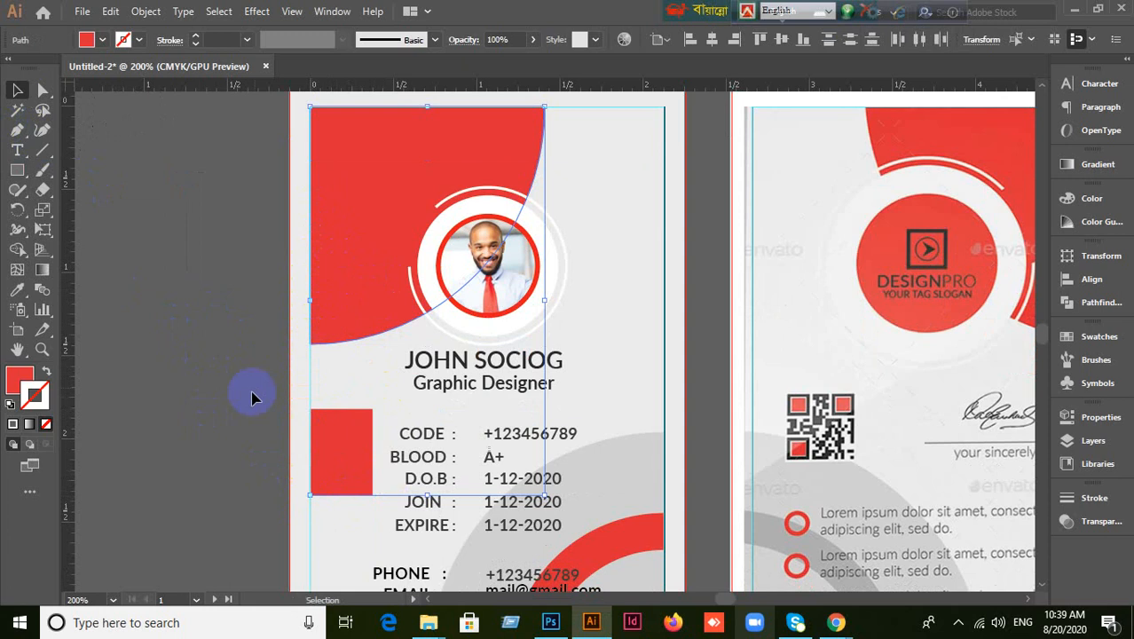
pyautogui.click(341, 470)
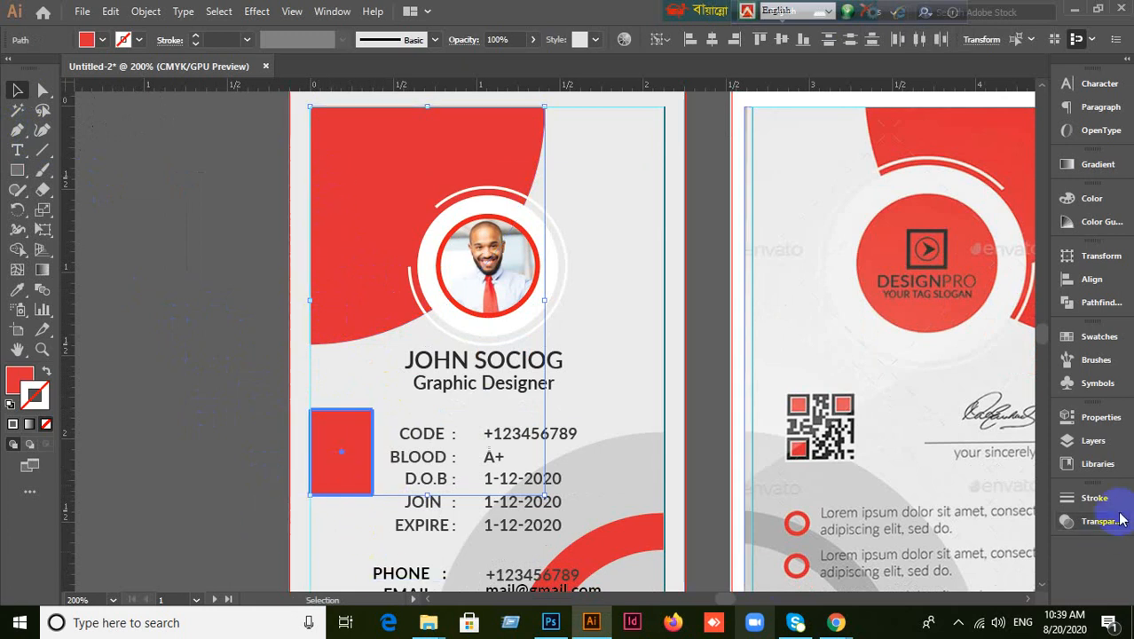
pyautogui.click(1091, 280)
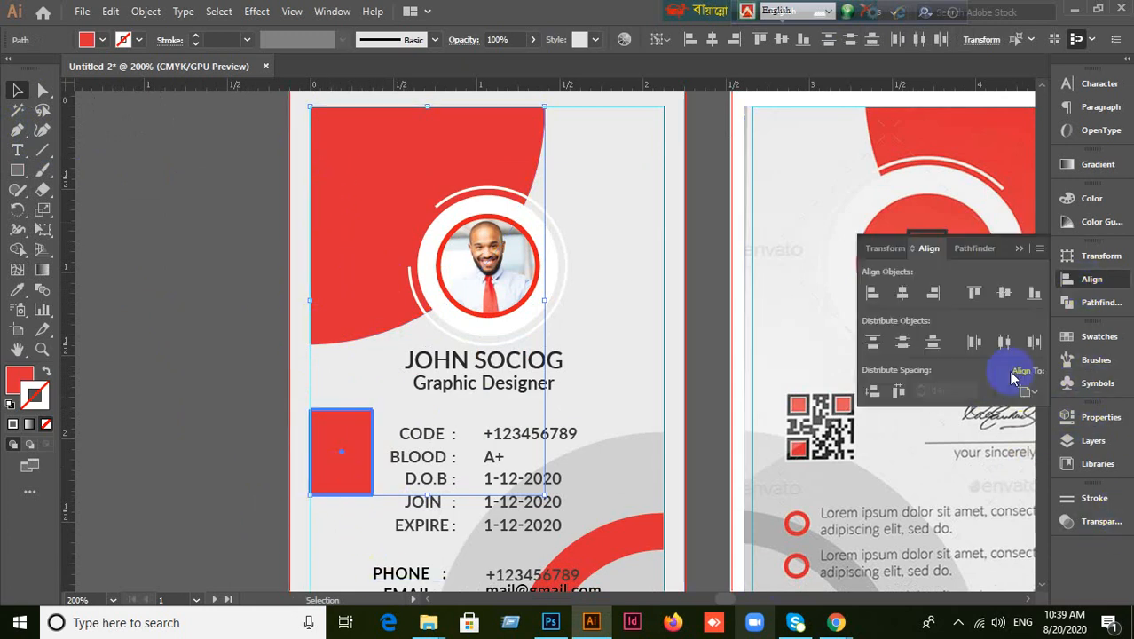
pyautogui.click(870, 295)
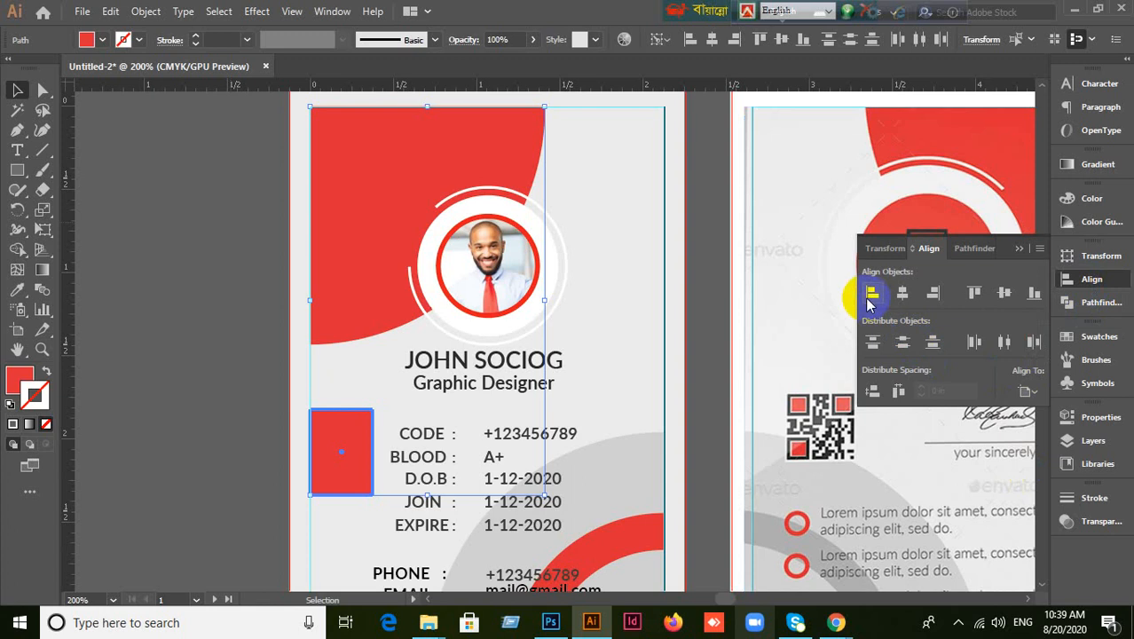
pyautogui.click(246, 422)
pyautogui.click(348, 459)
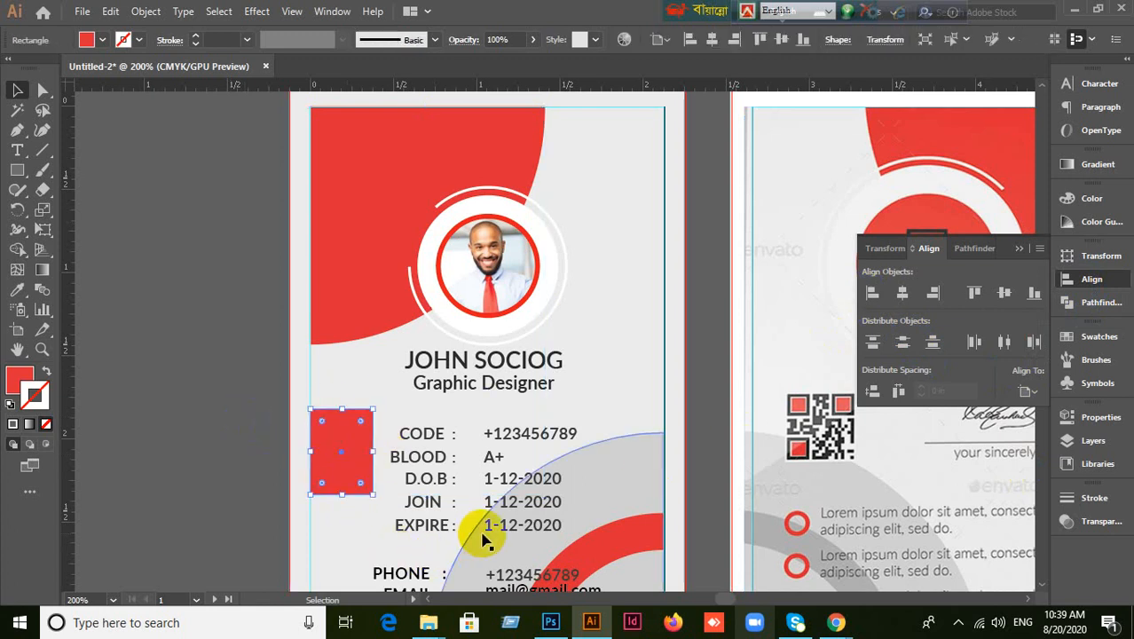
pyautogui.press('Delete')
# Nudge the red curved shape behind the photo to the right with Shift+Right.
pyautogui.moveTo(558, 500); pyautogui.dragTo(507, 310)
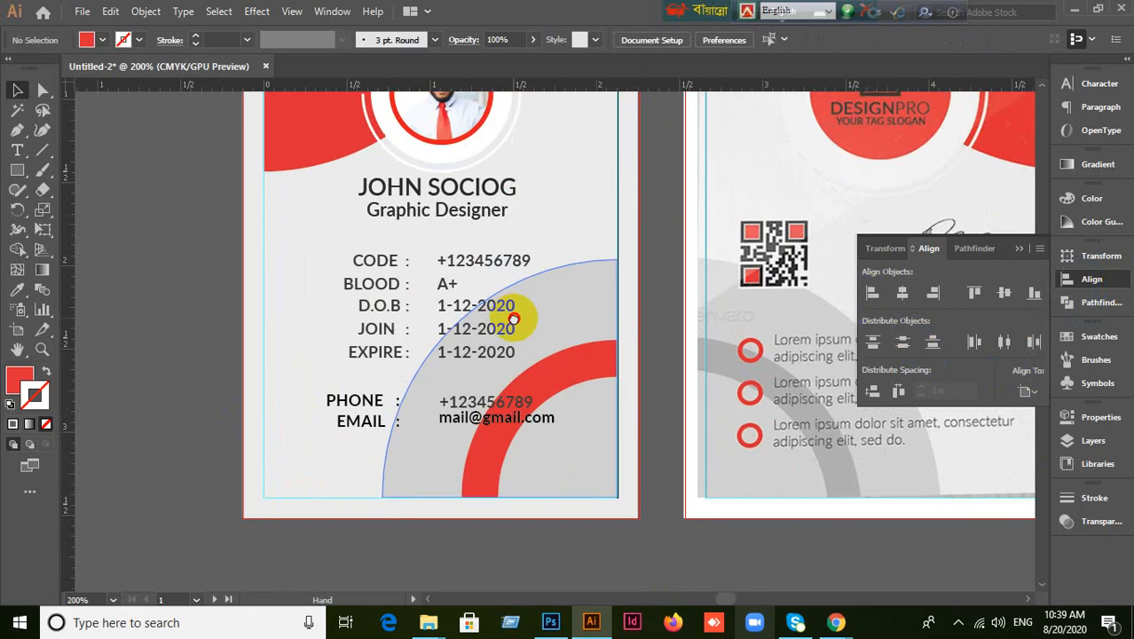
pyautogui.moveTo(669, 260); pyautogui.dragTo(581, 360)
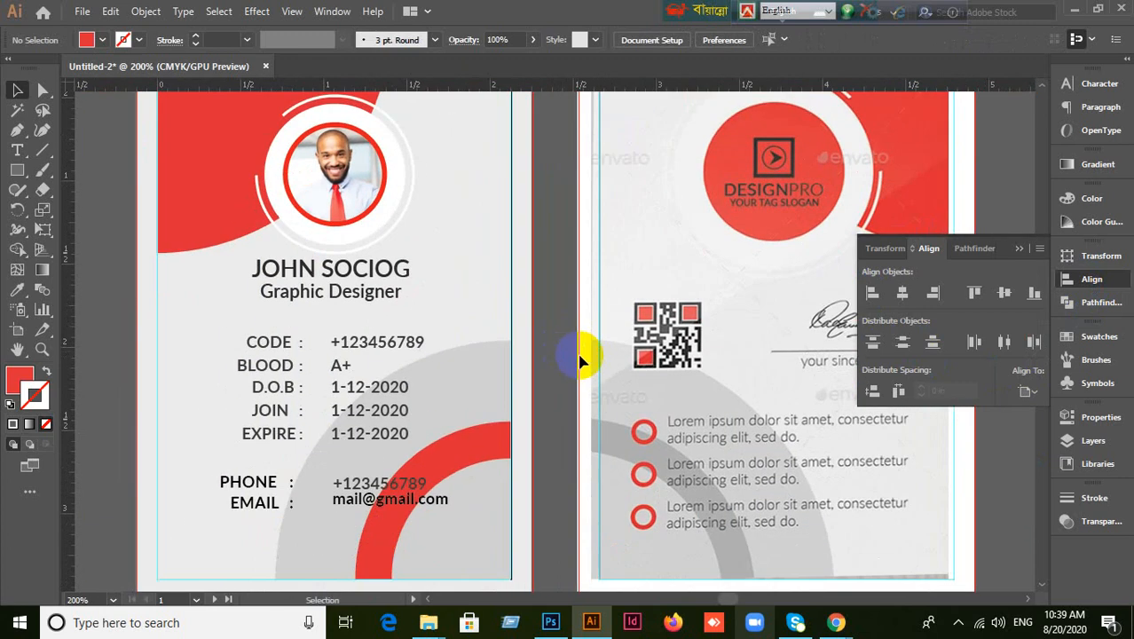
pyautogui.scroll(-2, 581, 360)
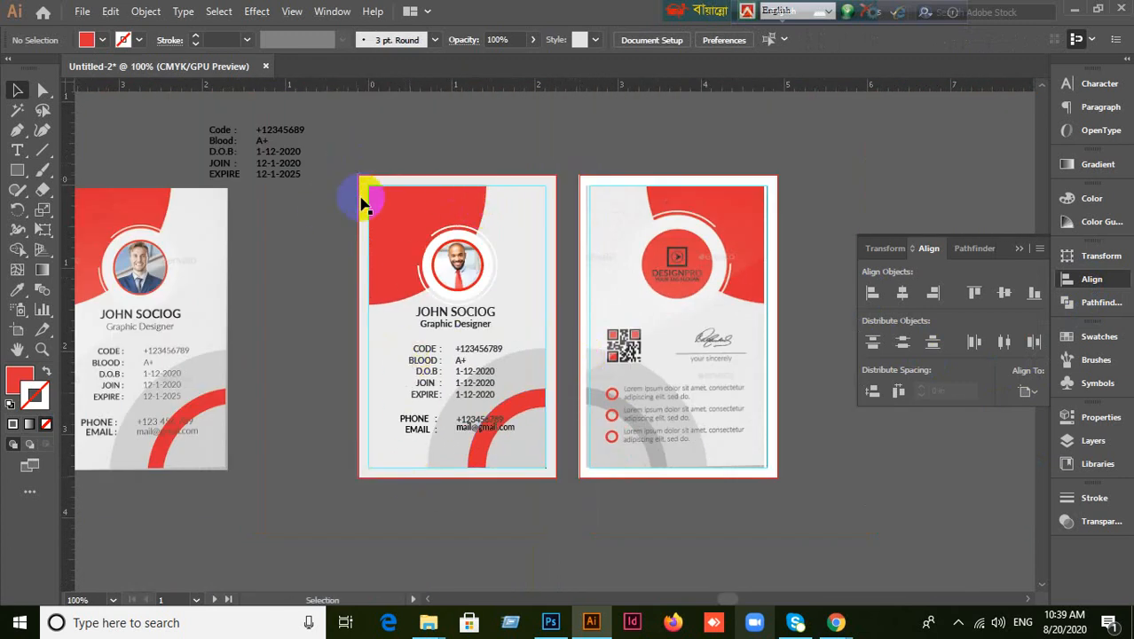
pyautogui.scroll(2, 436, 336)
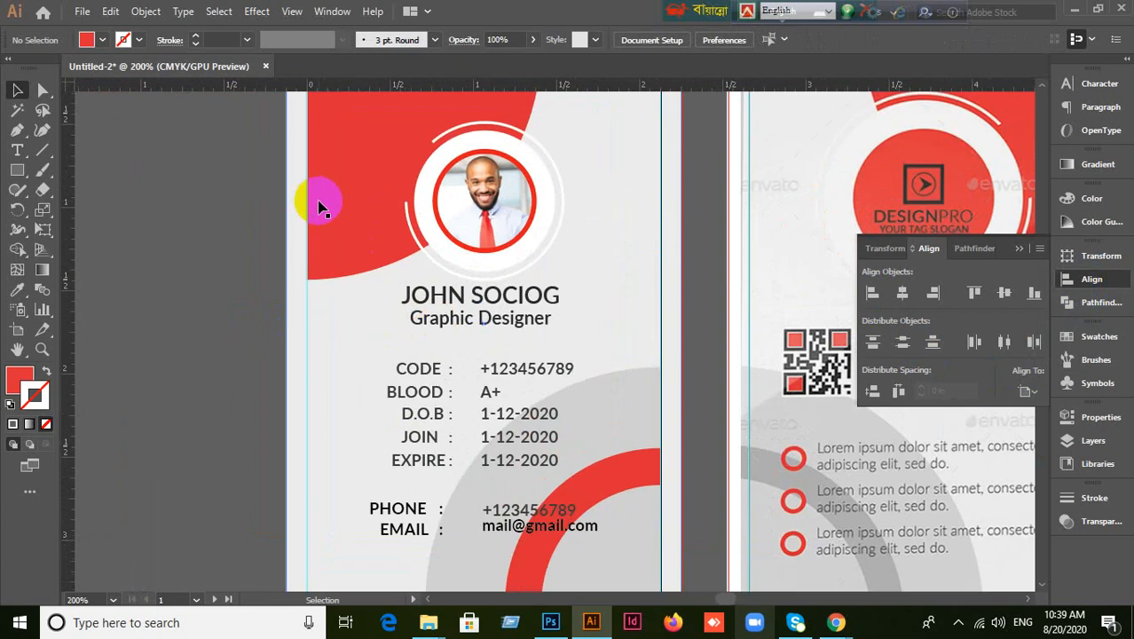
pyautogui.click(319, 205)
pyautogui.hotkey('shift', 'Right')
pyautogui.hotkey('shift', 'Right')
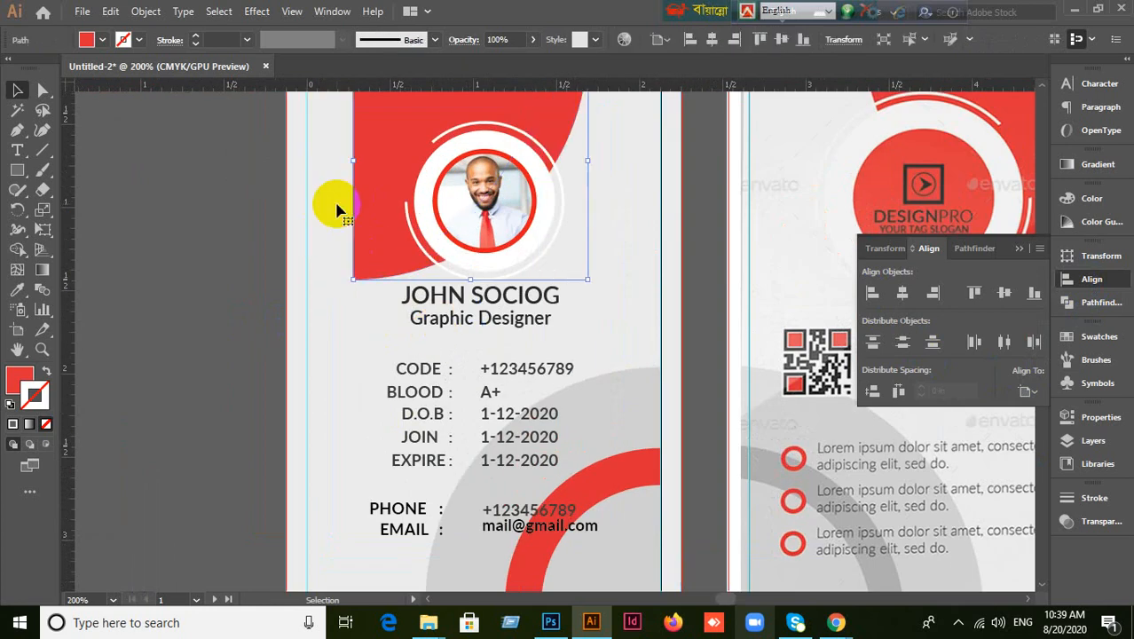
# Undo a trial move, then align the red top shape left using Align to Artboard.
pyautogui.scroll(-1, 186, 347)
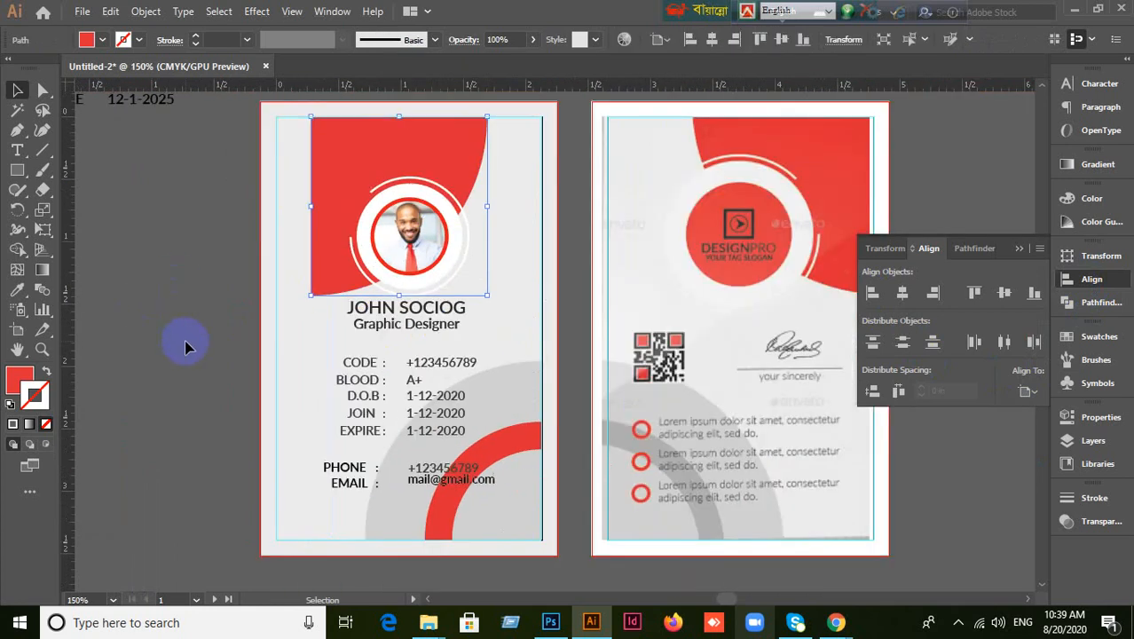
pyautogui.click(176, 388)
pyautogui.moveTo(335, 288); pyautogui.dragTo(296, 285)
pyautogui.hotkey('ctrl', 'z')
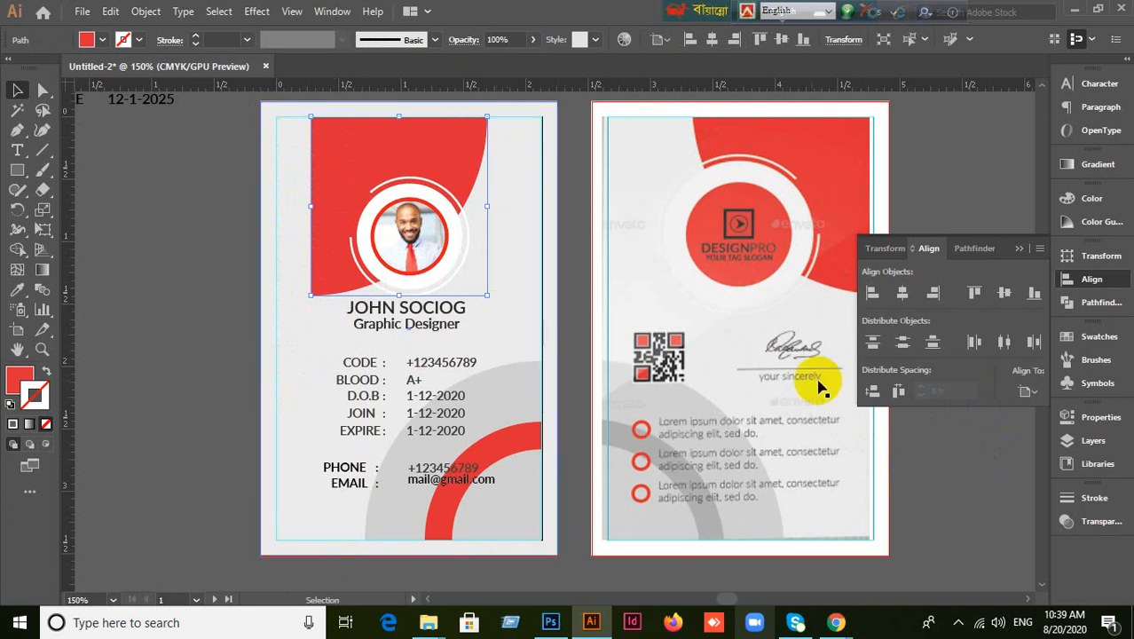
pyautogui.click(1034, 394)
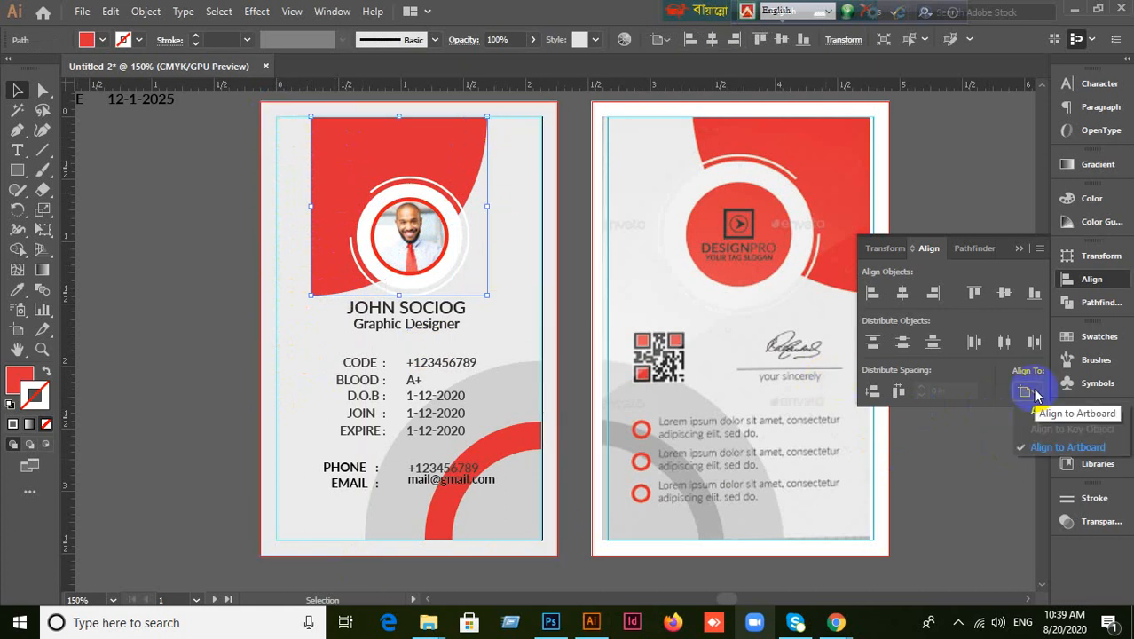
pyautogui.click(1042, 448)
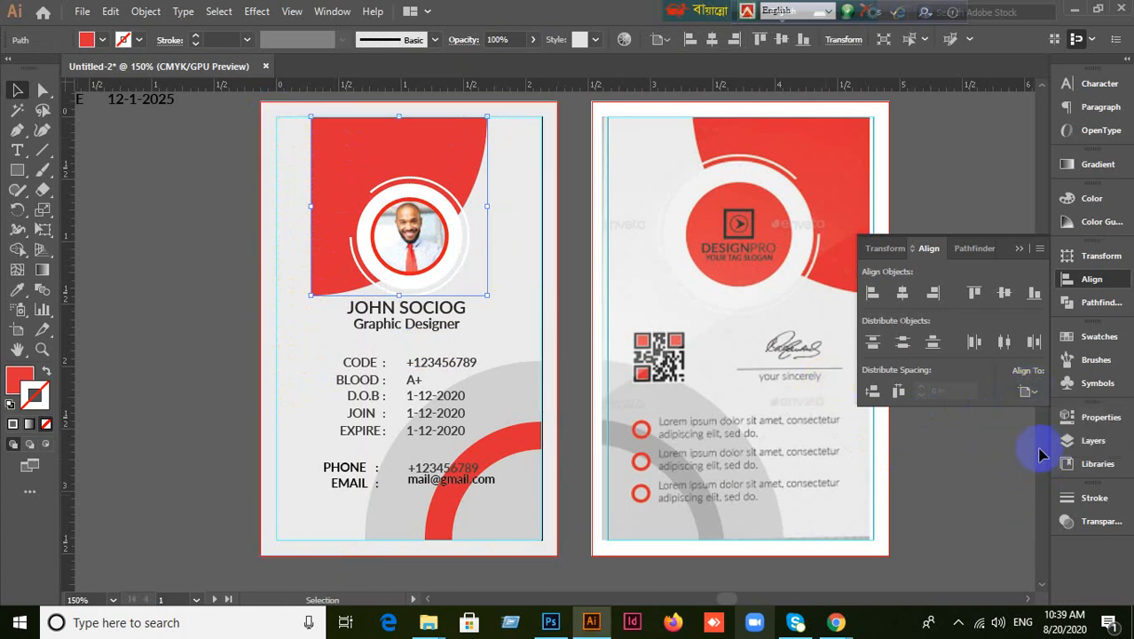
pyautogui.click(874, 293)
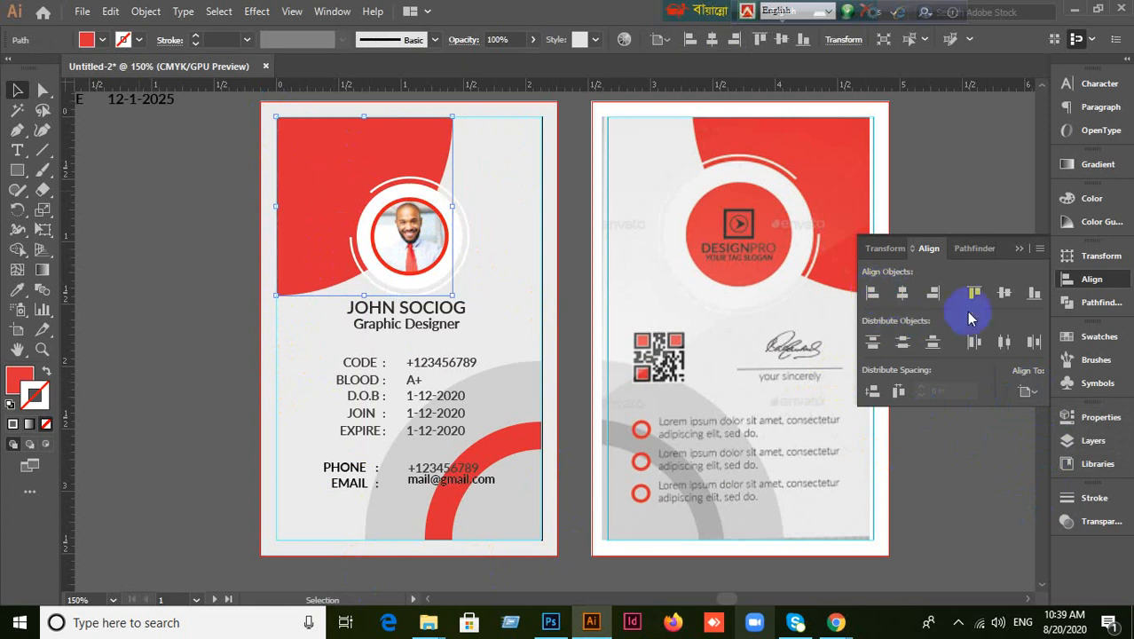
pyautogui.click(972, 293)
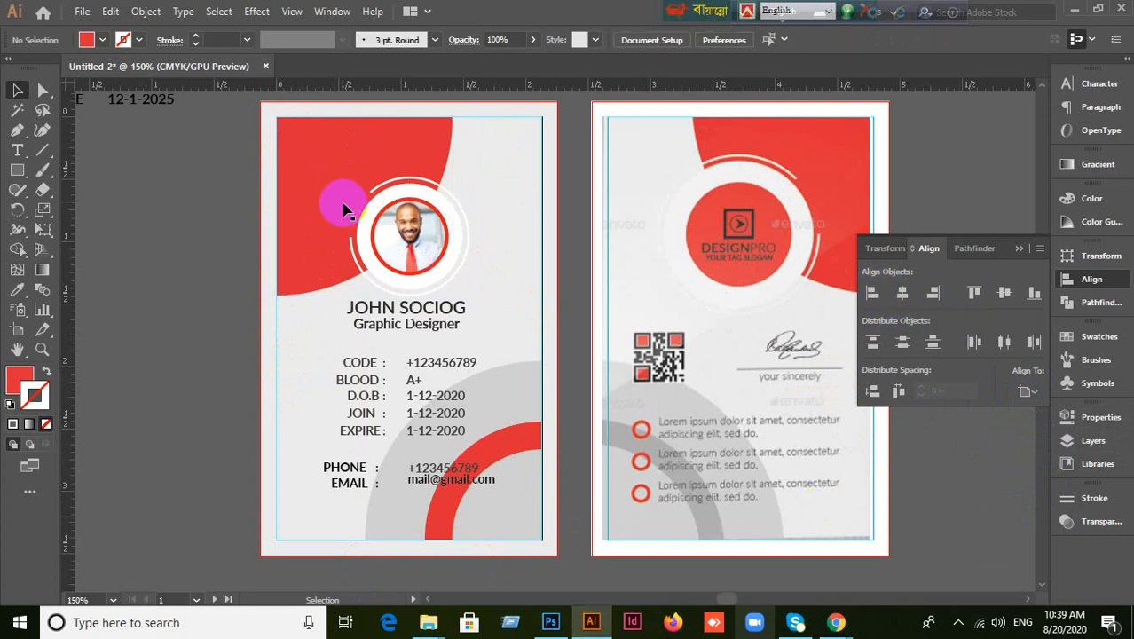
# Shift the red shape right, then re-align it flush to the artboard's left edge.
pyautogui.moveTo(354, 200); pyautogui.dragTo(414, 178)
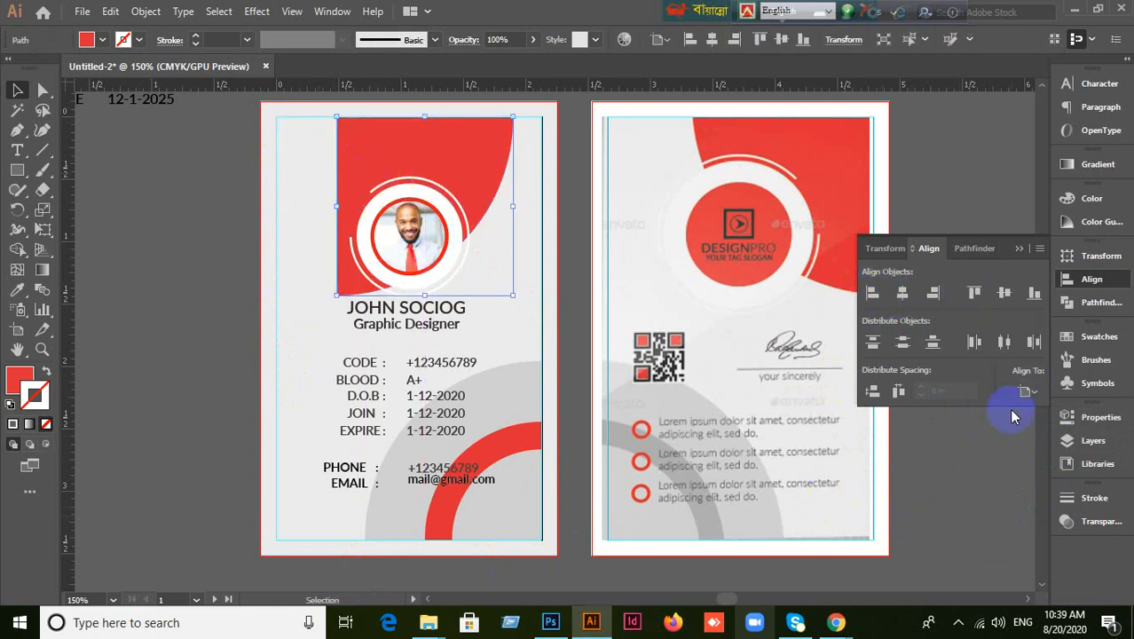
pyautogui.click(1027, 391)
pyautogui.click(1029, 446)
pyautogui.click(872, 296)
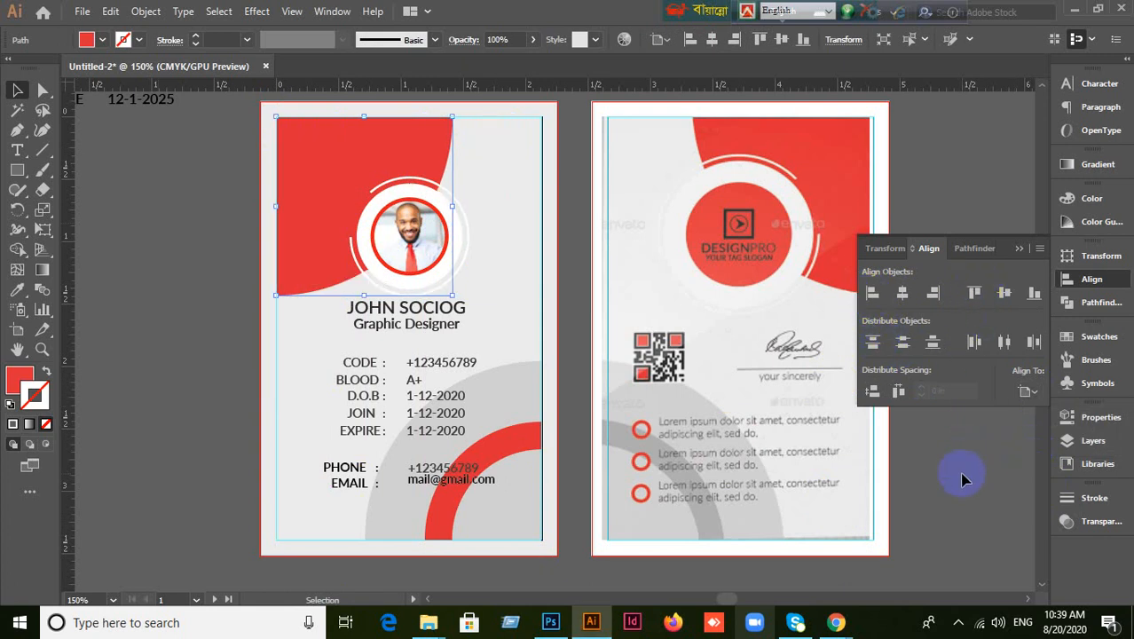
pyautogui.click(931, 536)
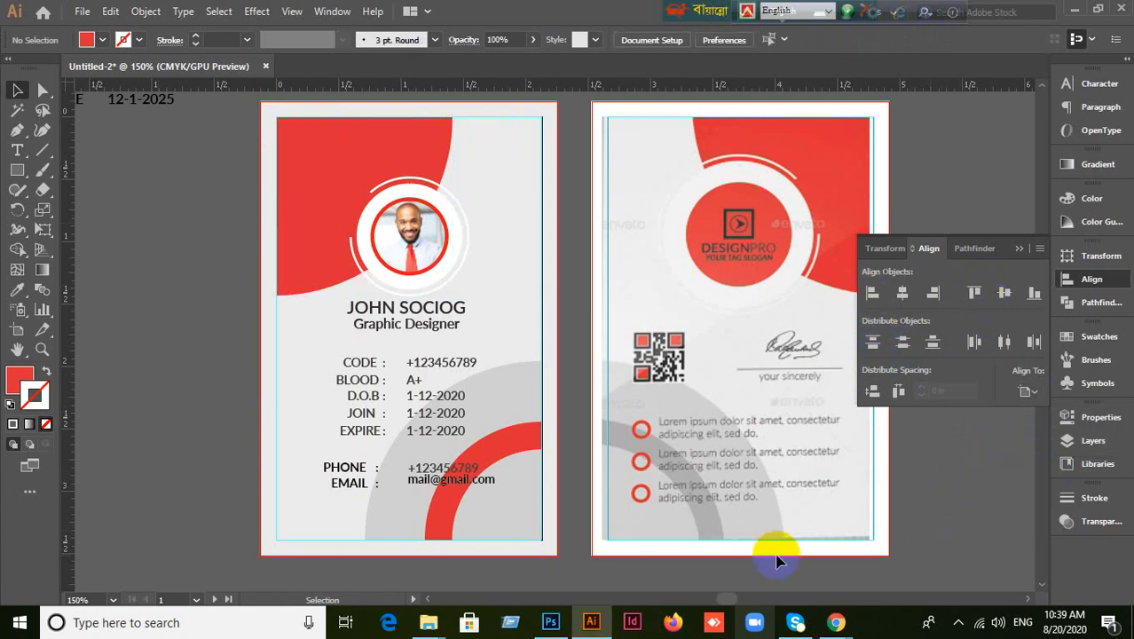
# Collapse the Align panel and check selections of the reference image and front card.
pyautogui.click(1018, 253)
pyautogui.scroll(-2, 197, 436)
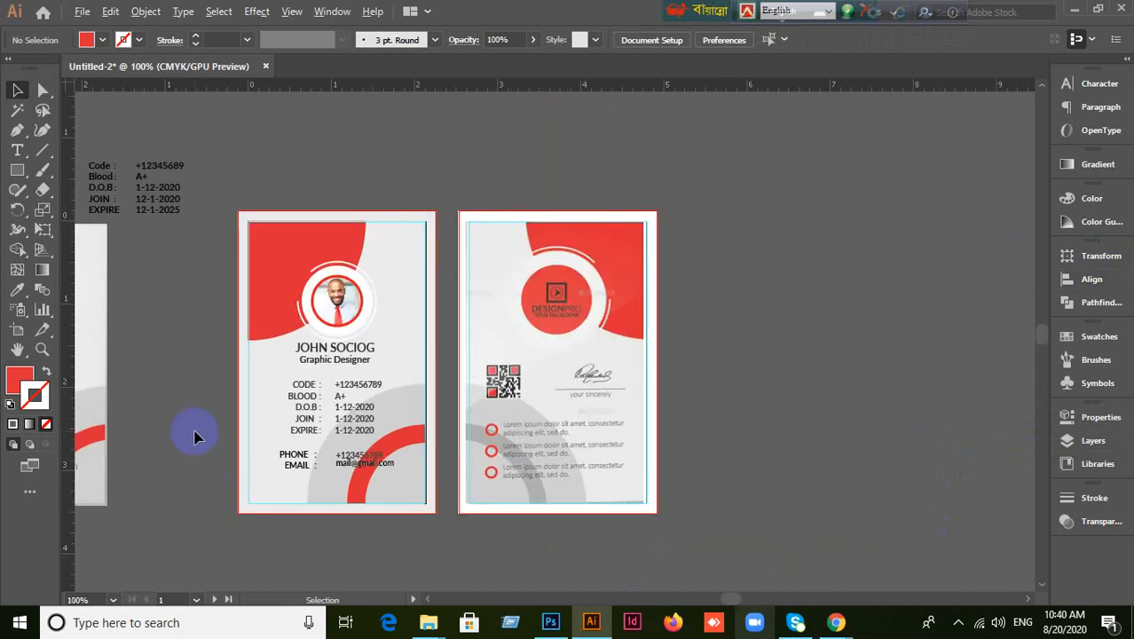
pyautogui.moveTo(194, 408); pyautogui.dragTo(251, 352)
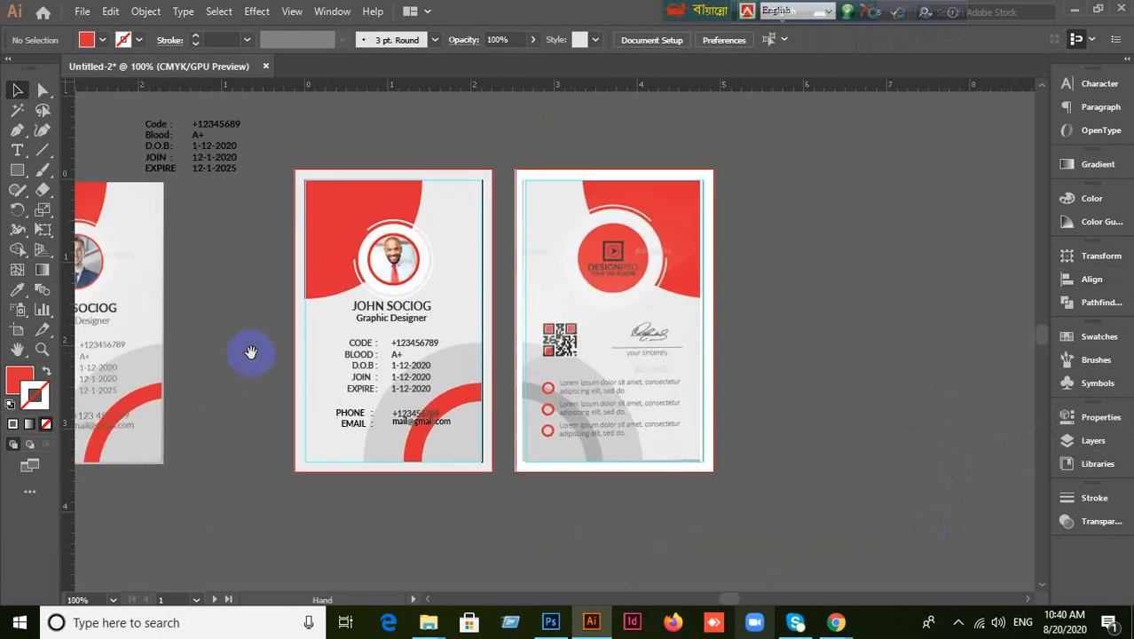
pyautogui.click(531, 348)
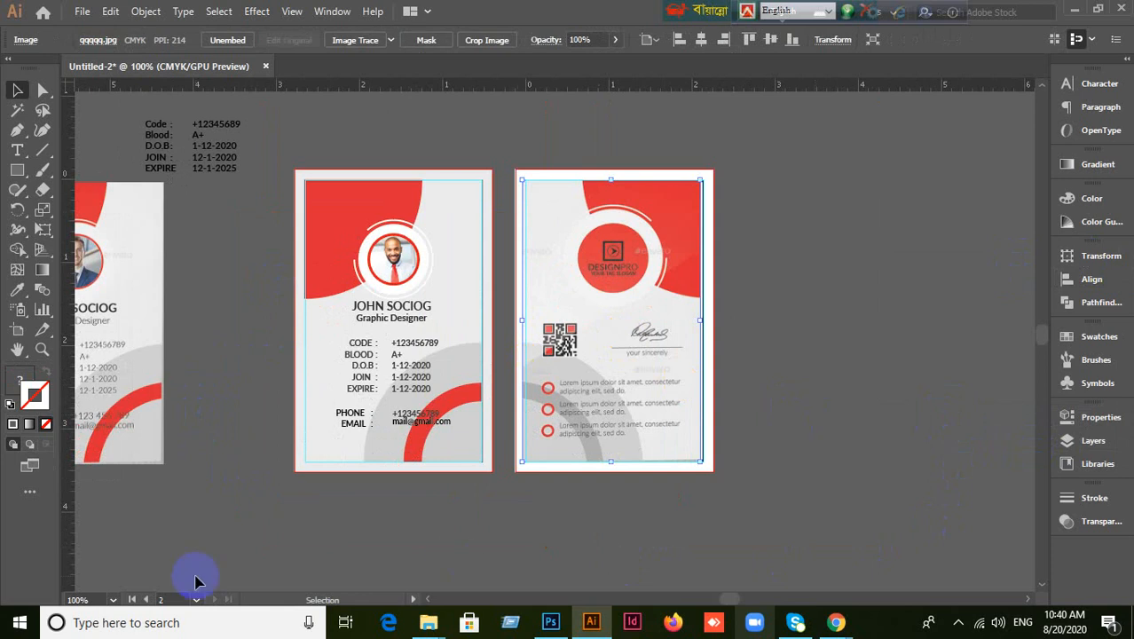
pyautogui.click(256, 408)
pyautogui.click(296, 213)
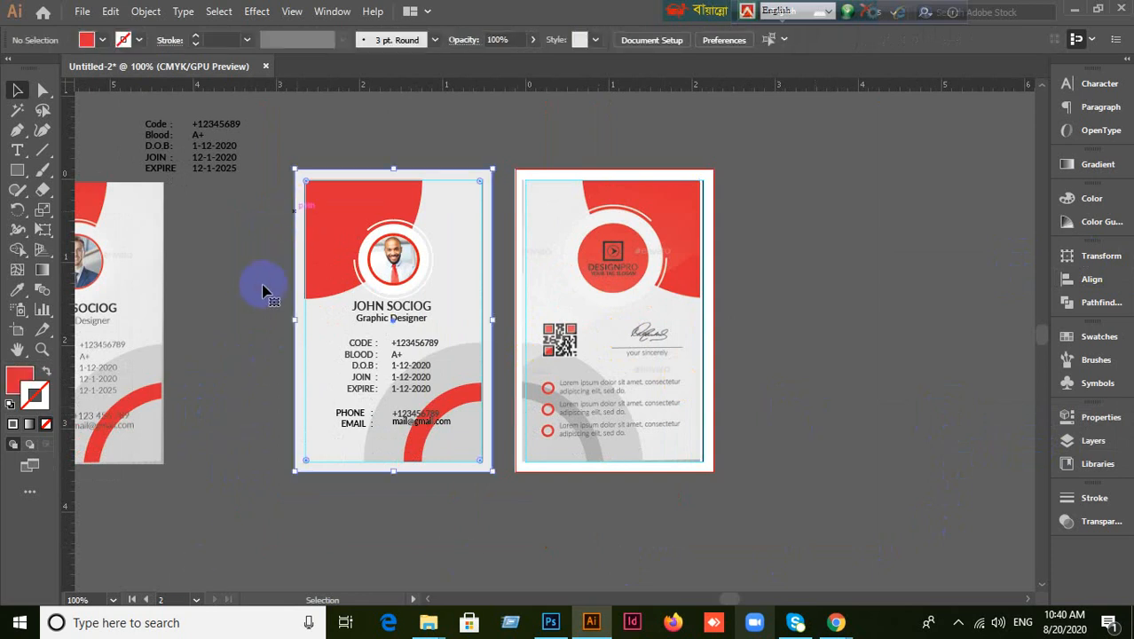
pyautogui.click(272, 255)
pyautogui.rightClick(370, 279)
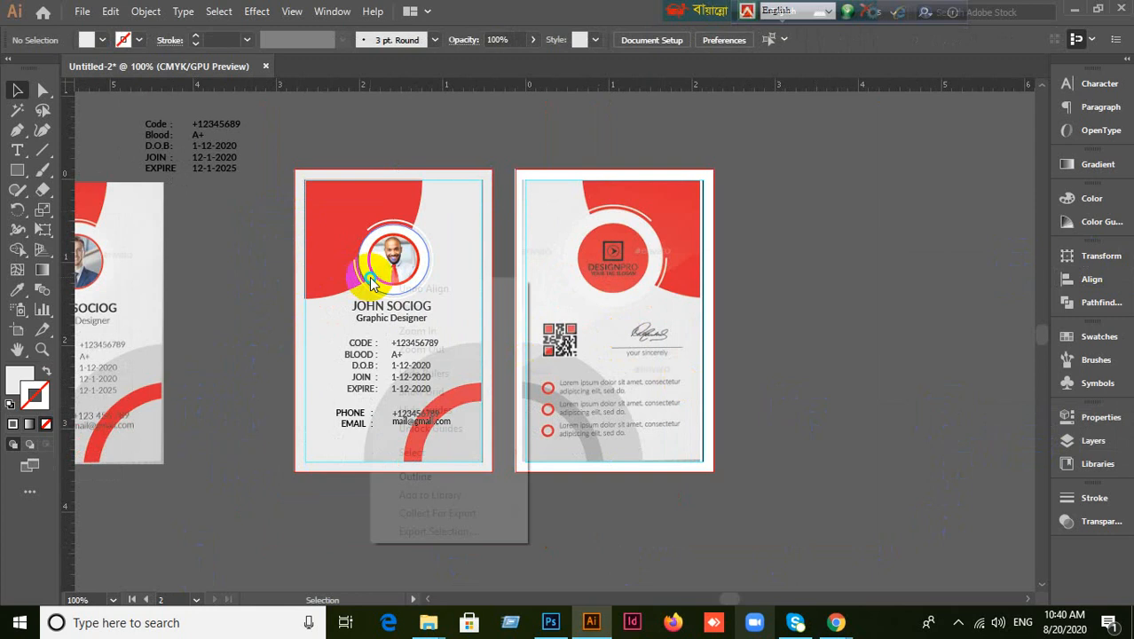
pyautogui.click(287, 336)
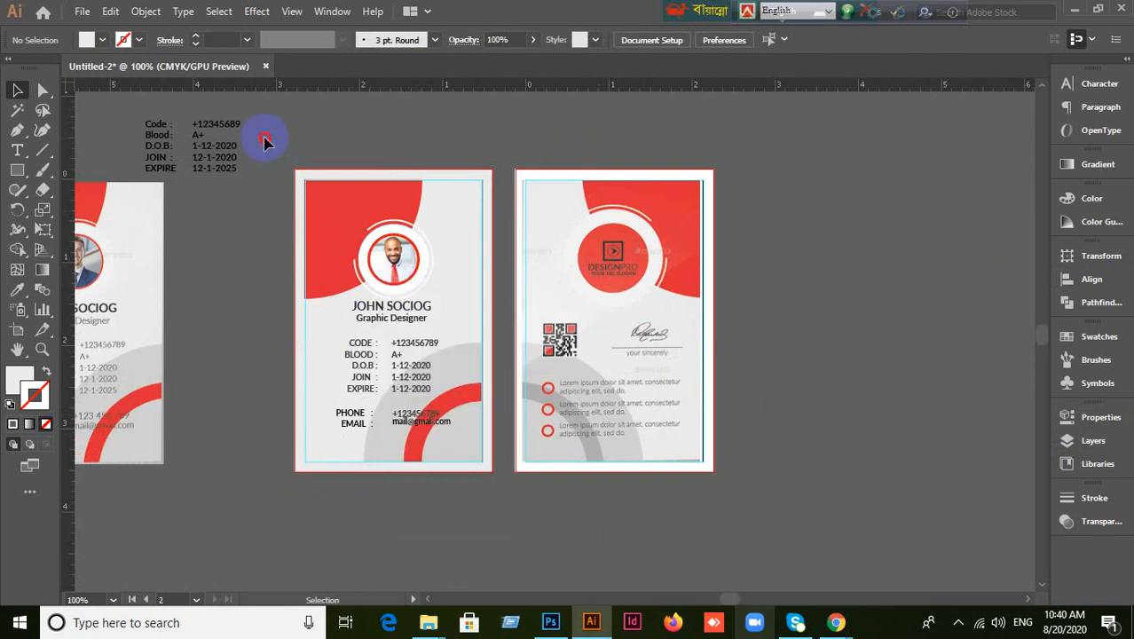
pyautogui.moveTo(264, 142); pyautogui.dragTo(507, 508)
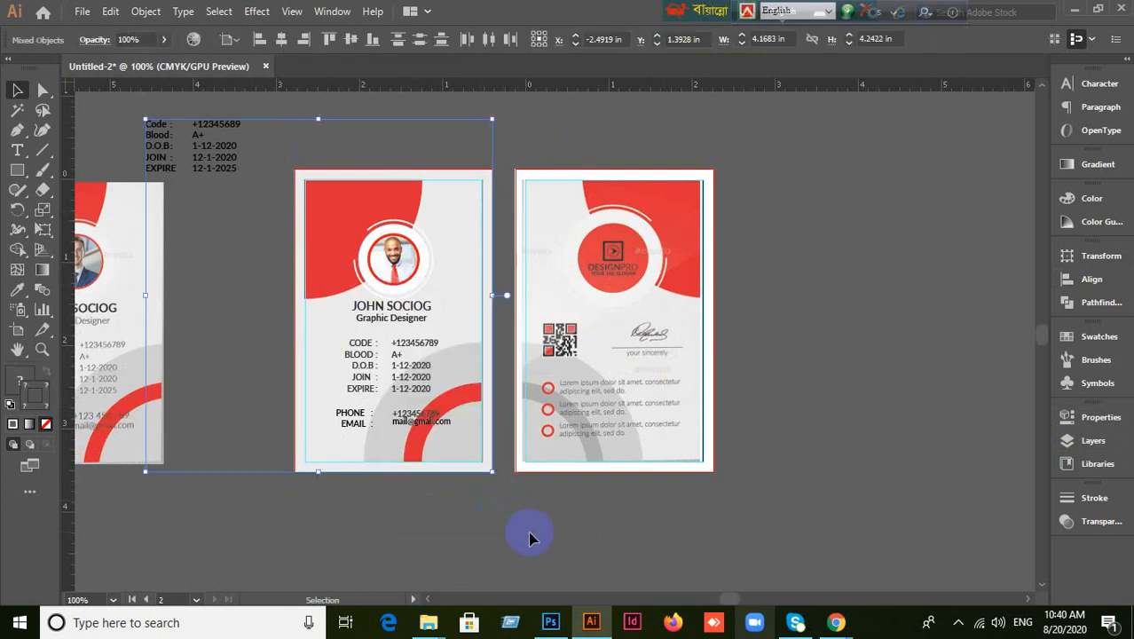
pyautogui.click(279, 354)
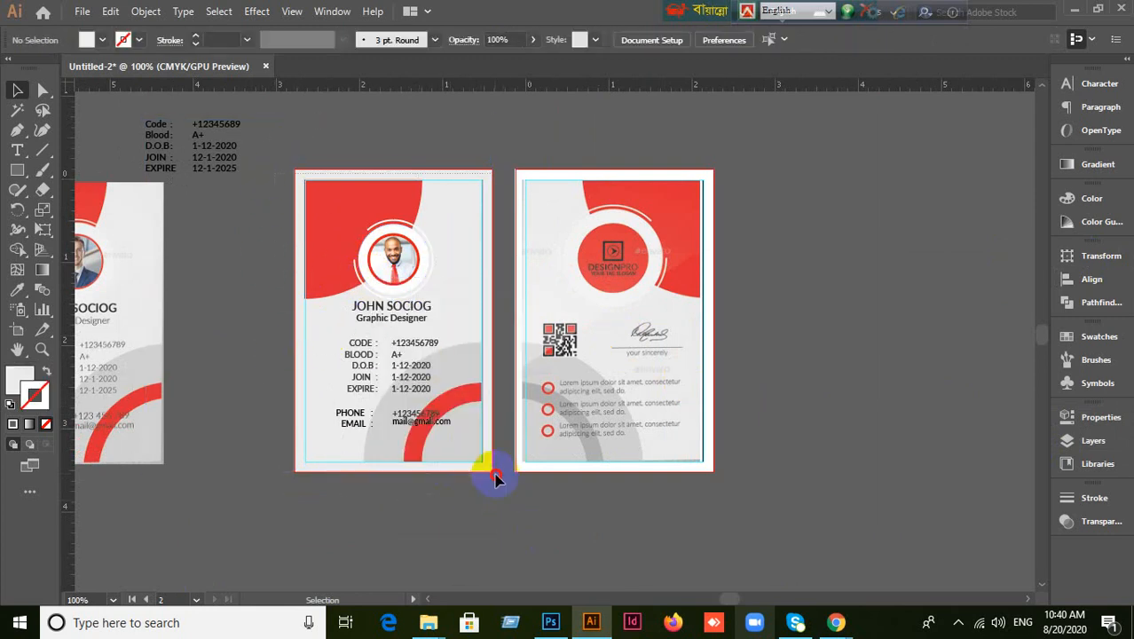
# Drag the reference card image to the right, off the second artboard.
pyautogui.moveTo(497, 479); pyautogui.dragTo(498, 483)
pyautogui.keyDown('alt'); pyautogui.scroll(1, 519, 526); pyautogui.keyUp('alt')
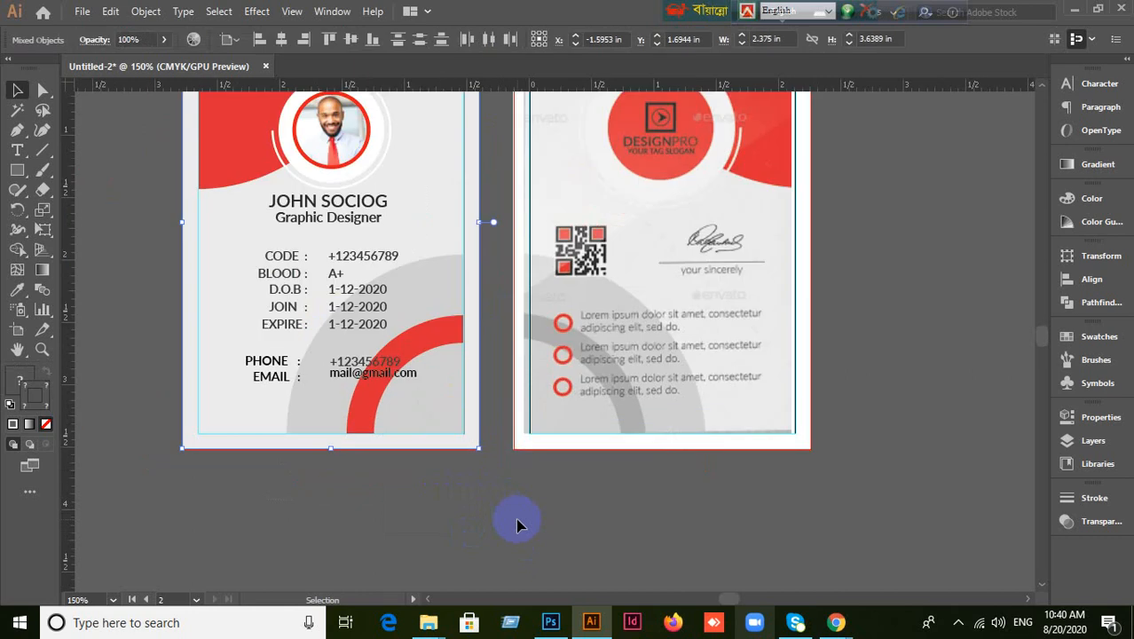
pyautogui.scroll(-1, 519, 526)
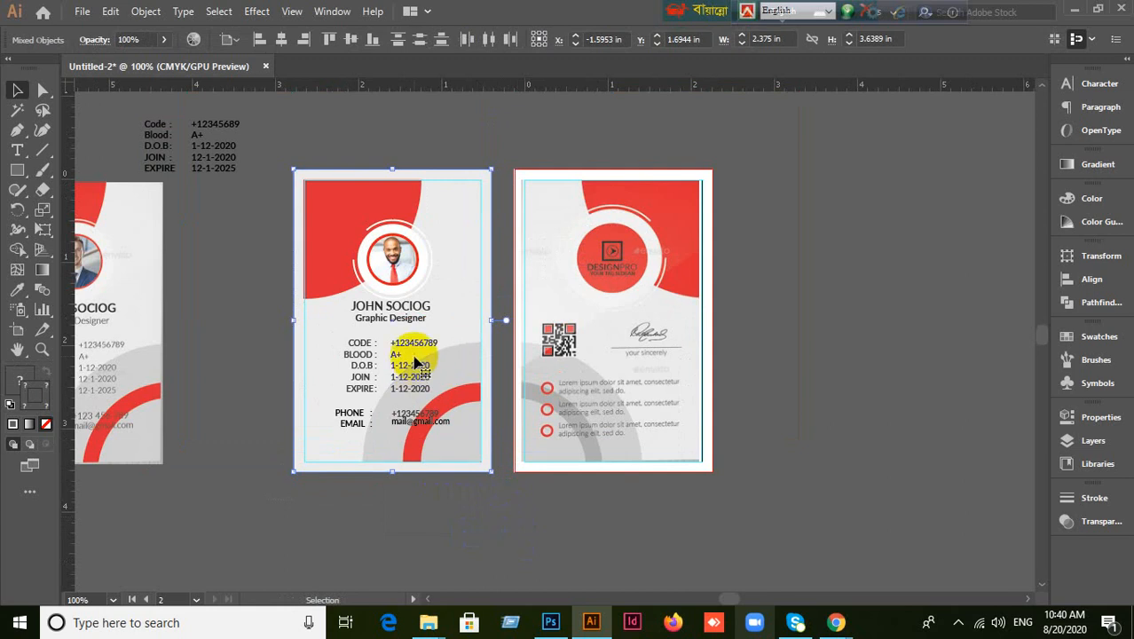
pyautogui.click(760, 482)
pyautogui.moveTo(701, 368); pyautogui.dragTo(945, 346)
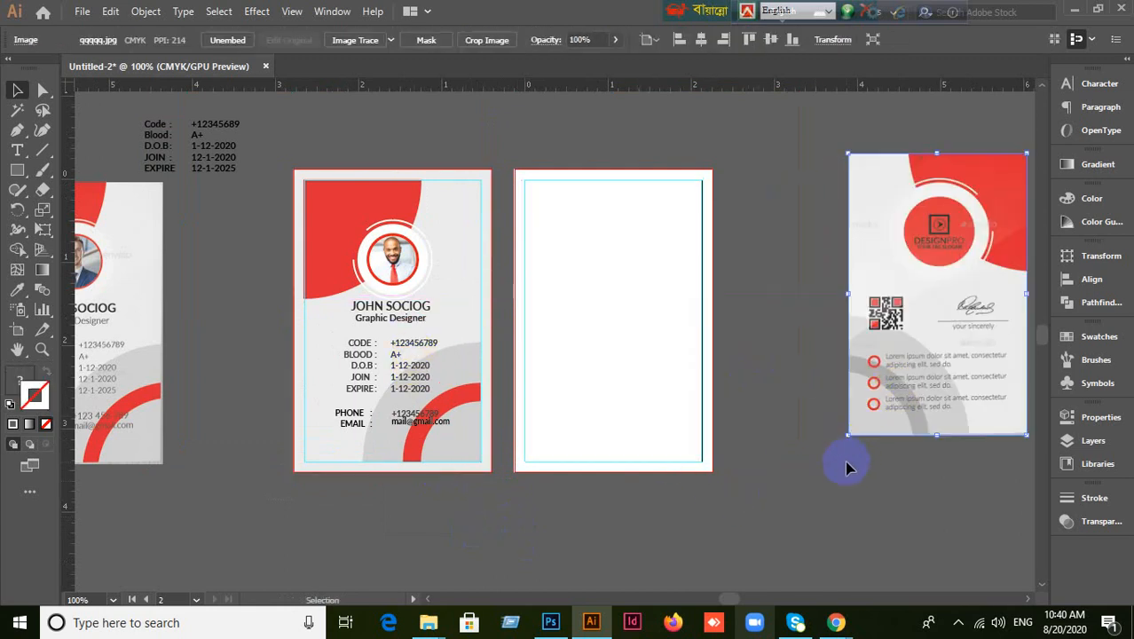
pyautogui.moveTo(852, 462); pyautogui.dragTo(773, 457)
pyautogui.click(895, 331)
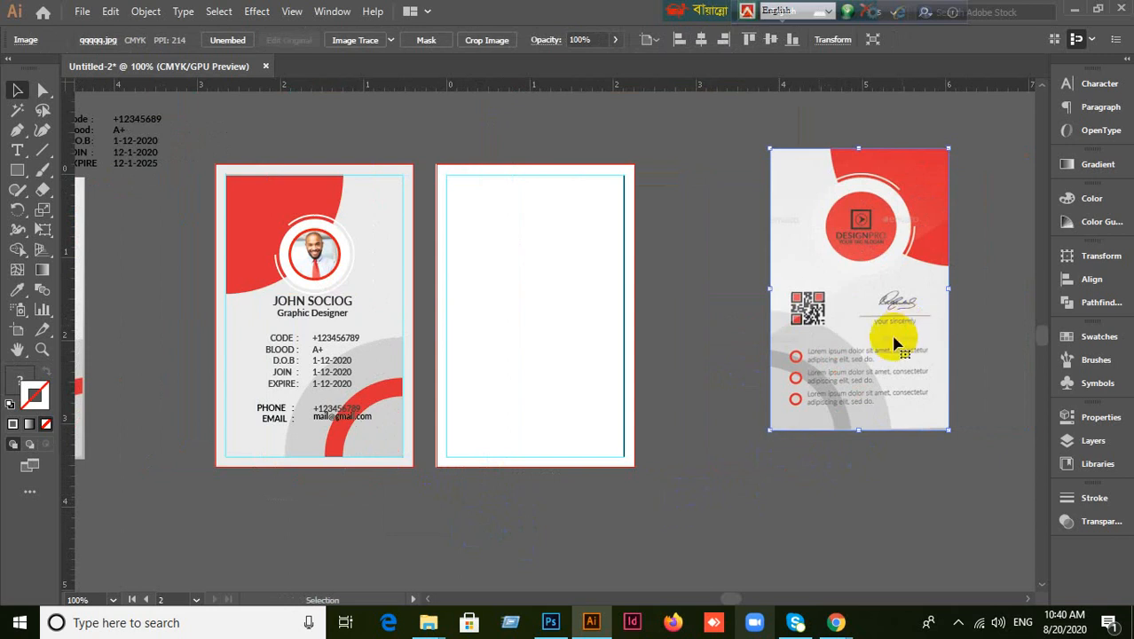
pyautogui.click(677, 519)
pyautogui.click(265, 333)
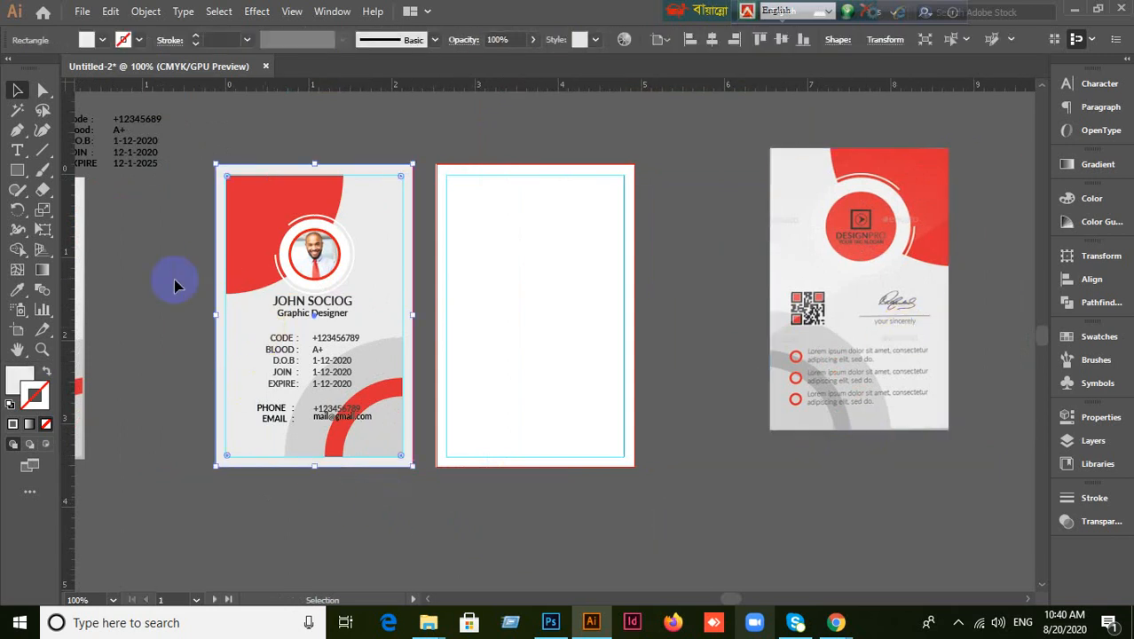
# Alt-drag a copy of the whole front card onto the second artboard.
pyautogui.click(184, 195)
pyautogui.moveTo(190, 144); pyautogui.dragTo(603, 442)
pyautogui.click(513, 564)
pyautogui.scroll(1, 514, 564)
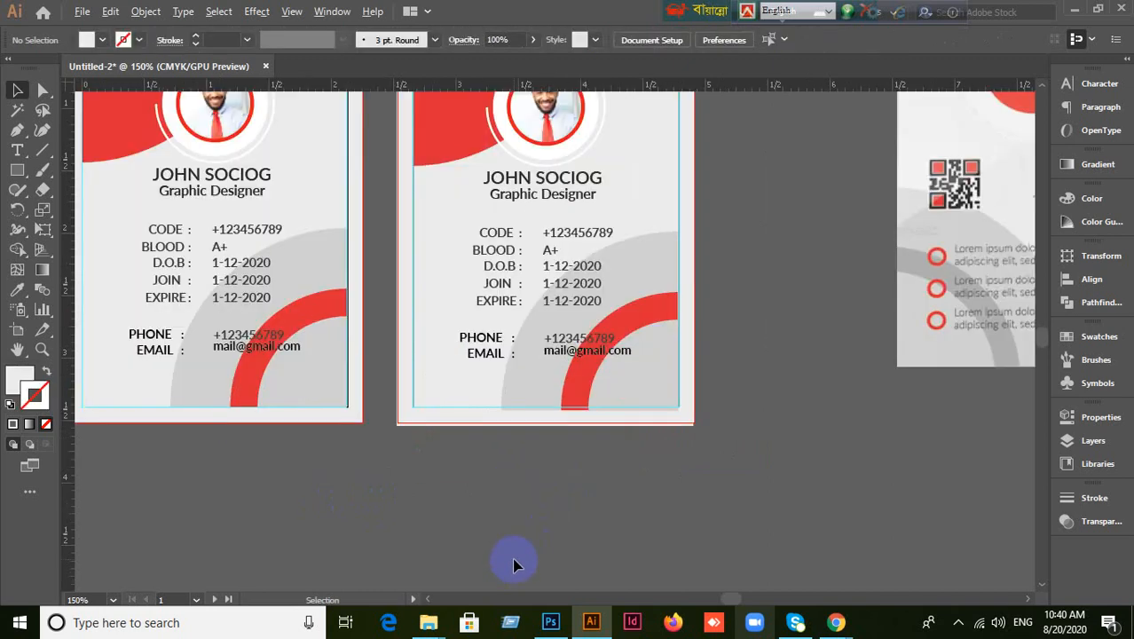
pyautogui.scroll(-1, 690, 488)
pyautogui.moveTo(798, 449); pyautogui.dragTo(722, 473)
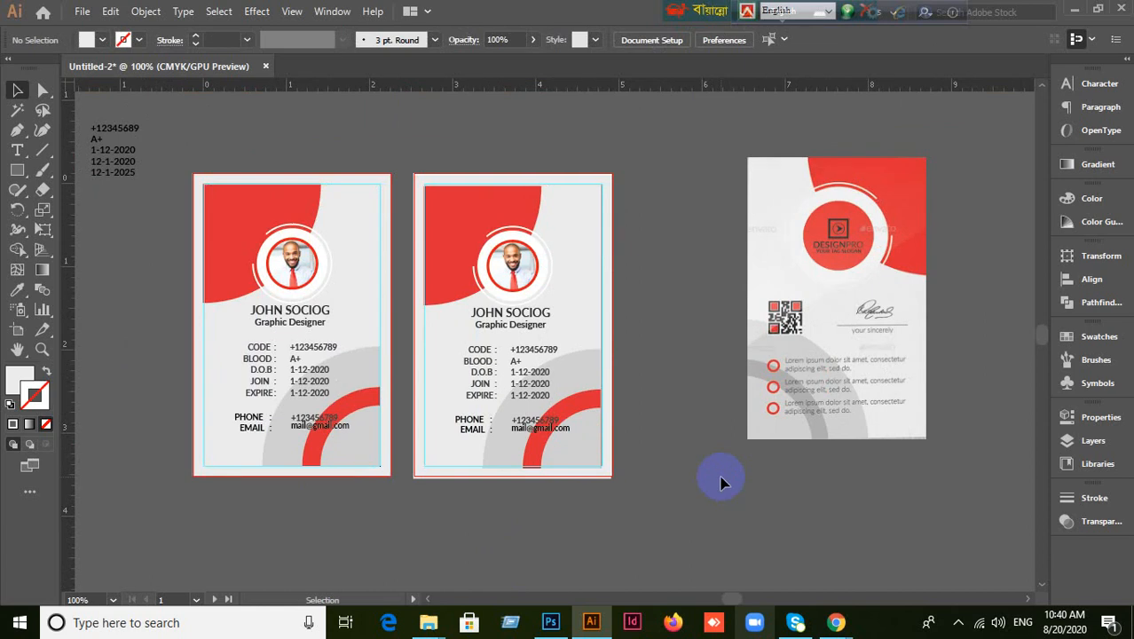
# Lock the copied card's background rectangle with Ctrl+2.
pyautogui.click(530, 261)
pyautogui.scroll(1, 530, 260)
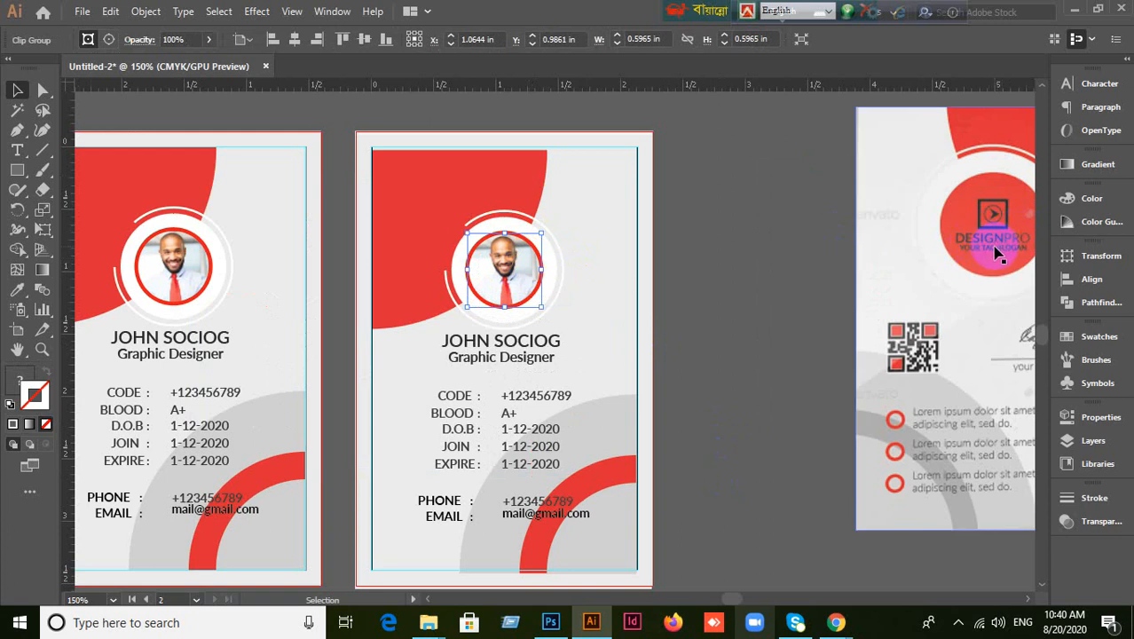
pyautogui.moveTo(922, 342); pyautogui.dragTo(785, 355)
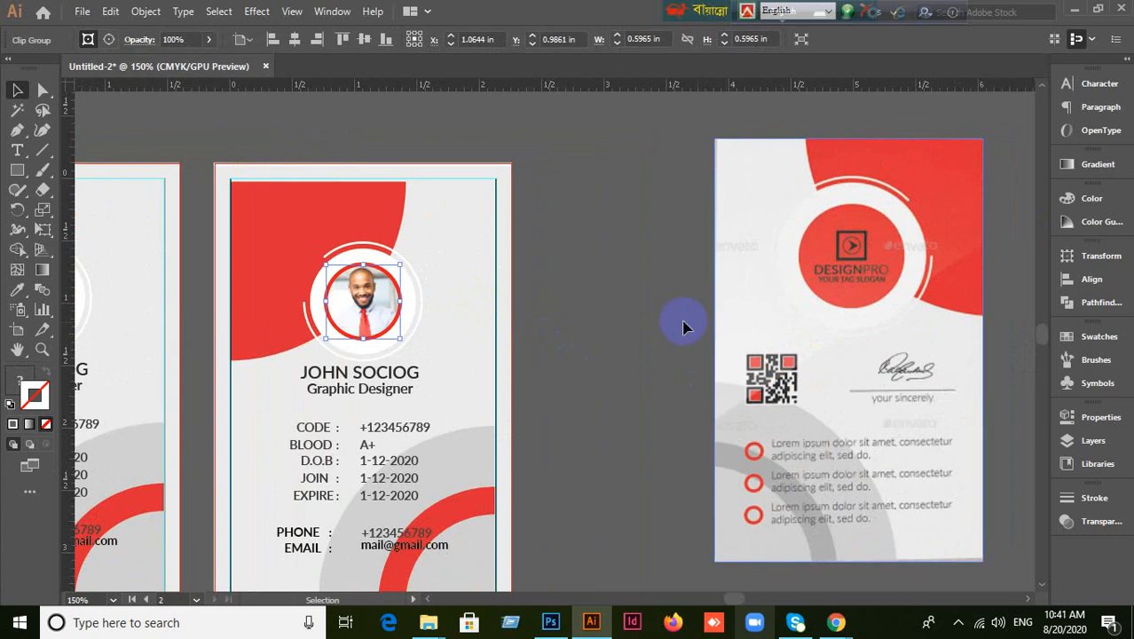
pyautogui.click(475, 299)
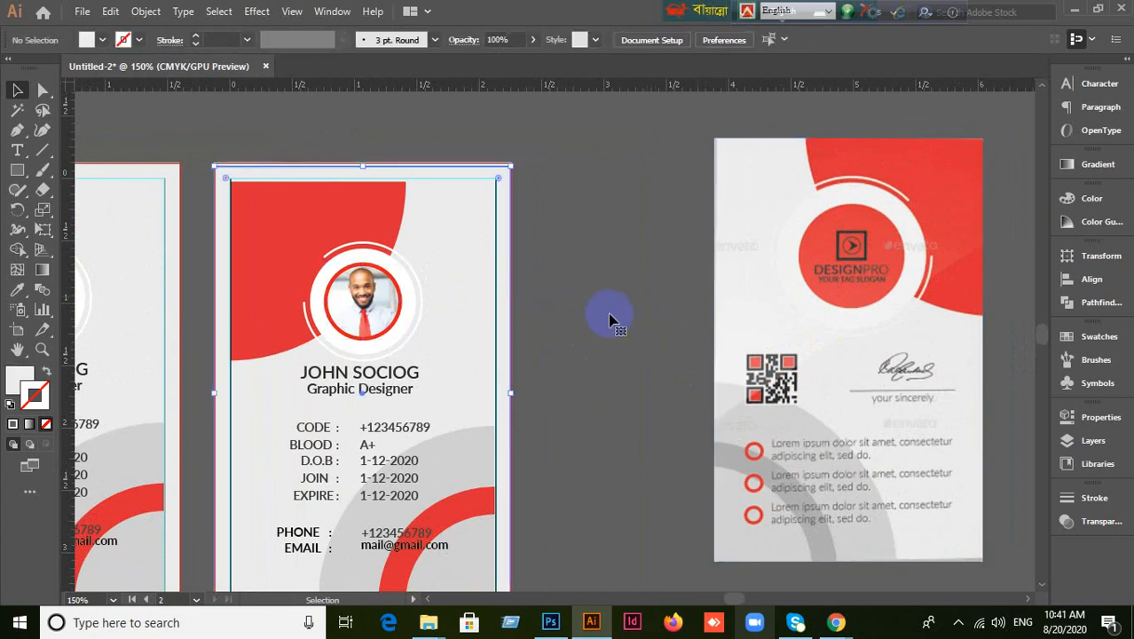
pyautogui.click(462, 314)
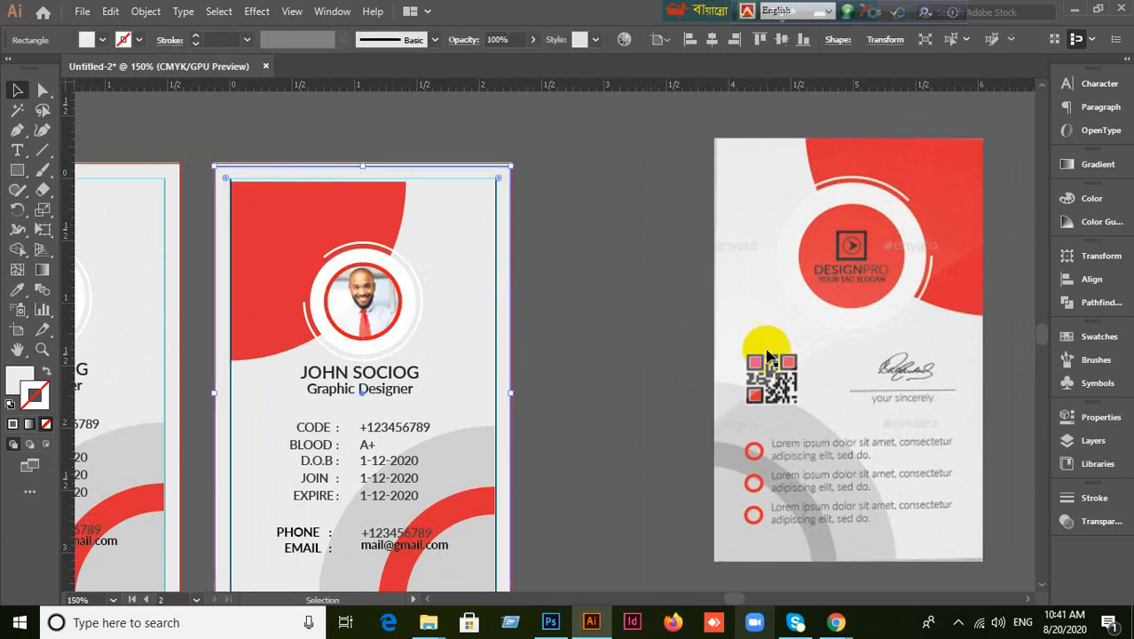
pyautogui.click(480, 308)
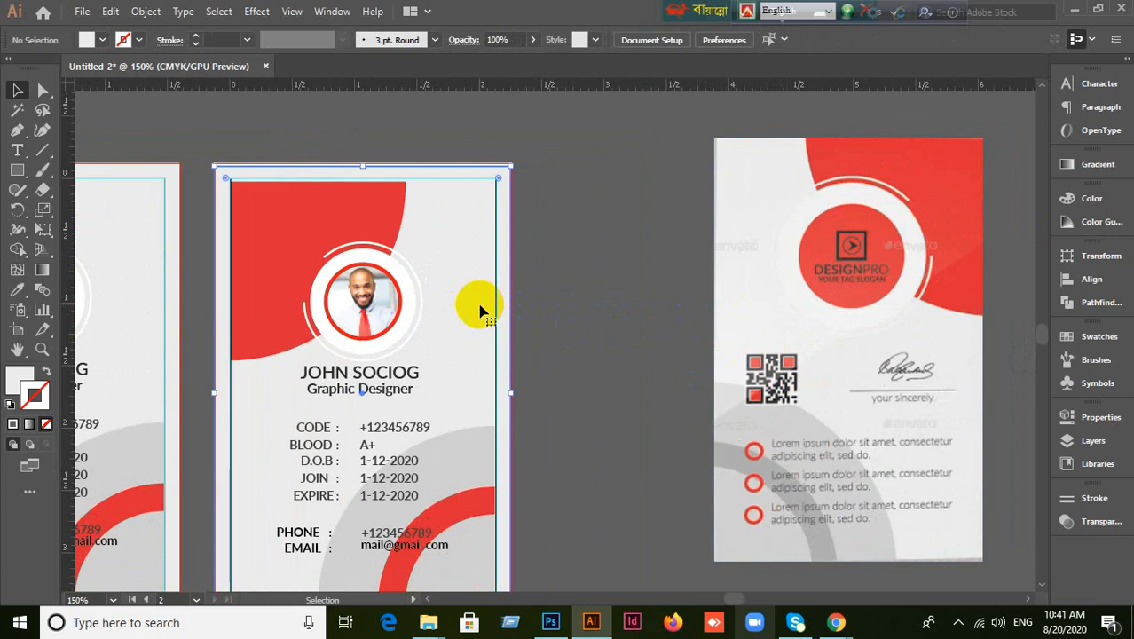
pyautogui.hotkey('ctrl', '2')
pyautogui.click(587, 293)
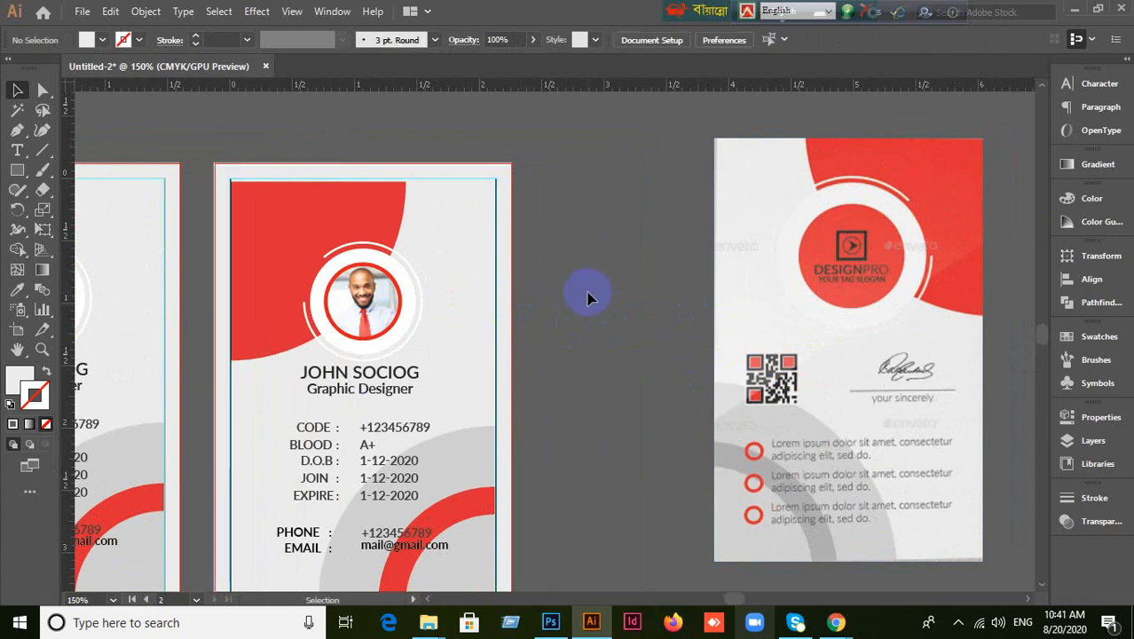
# Group the red header shape, rings and photo into one object.
pyautogui.click(279, 234)
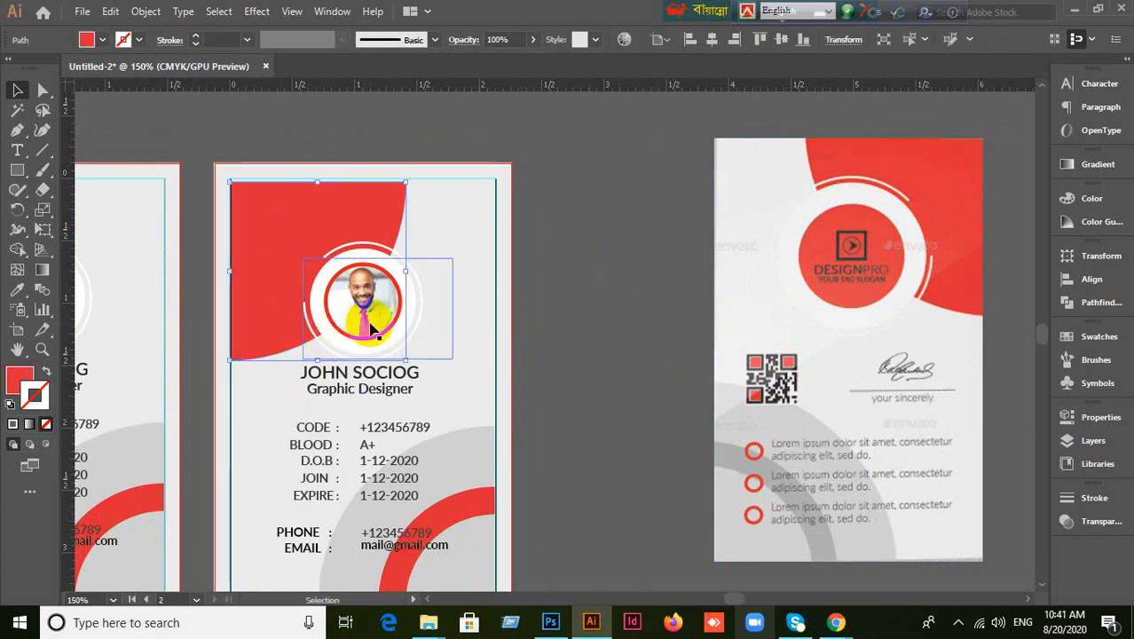
pyautogui.click(575, 307)
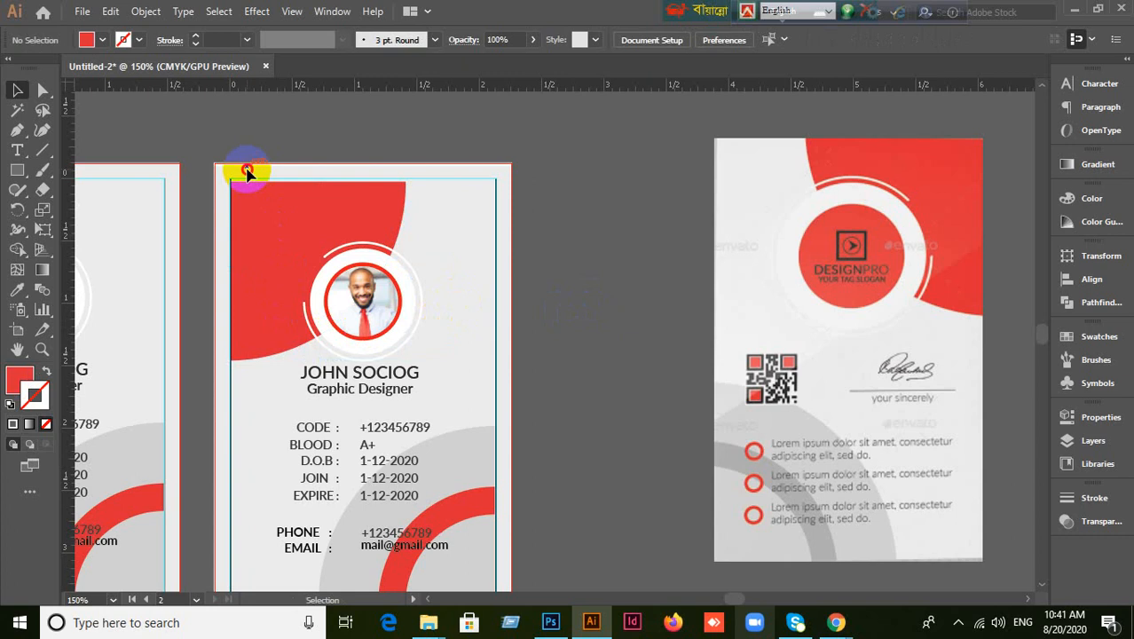
pyautogui.moveTo(376, 298); pyautogui.dragTo(408, 323)
pyautogui.hotkey('ctrl', '2')
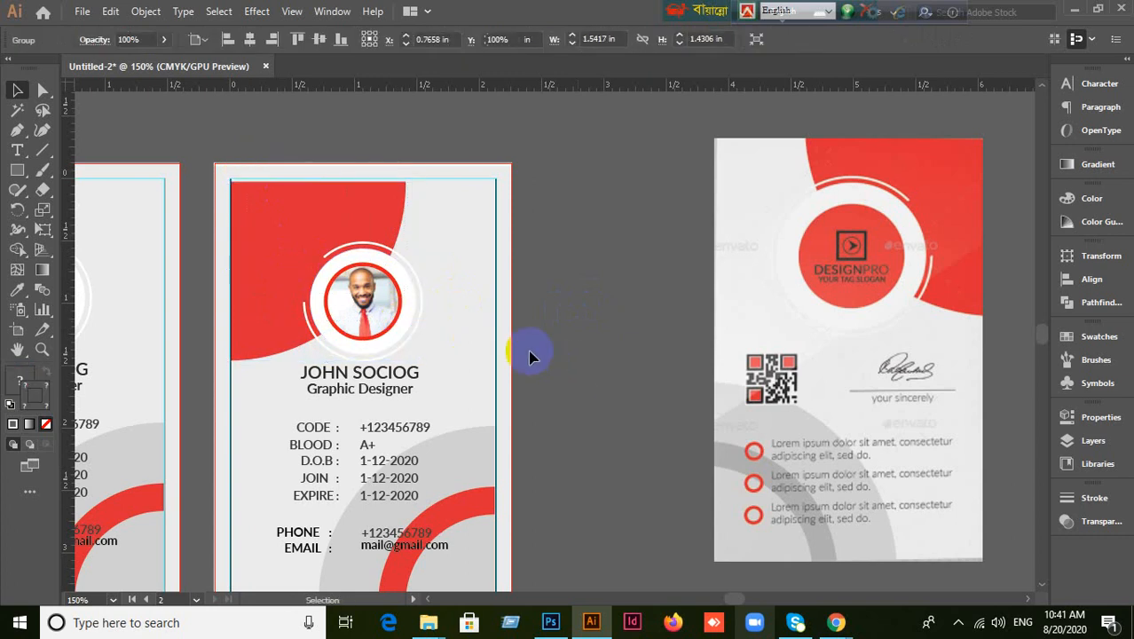
pyautogui.click(391, 315)
# Reflect the red header-and-photo group across the vertical axis.
pyautogui.rightClick(388, 311)
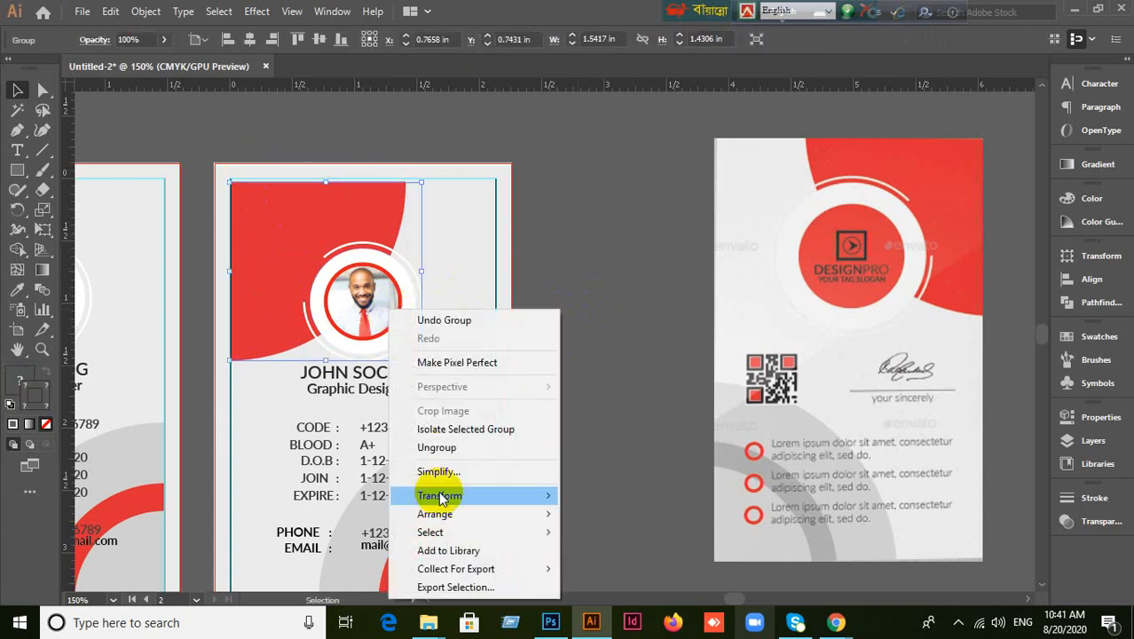
pyautogui.click(603, 289)
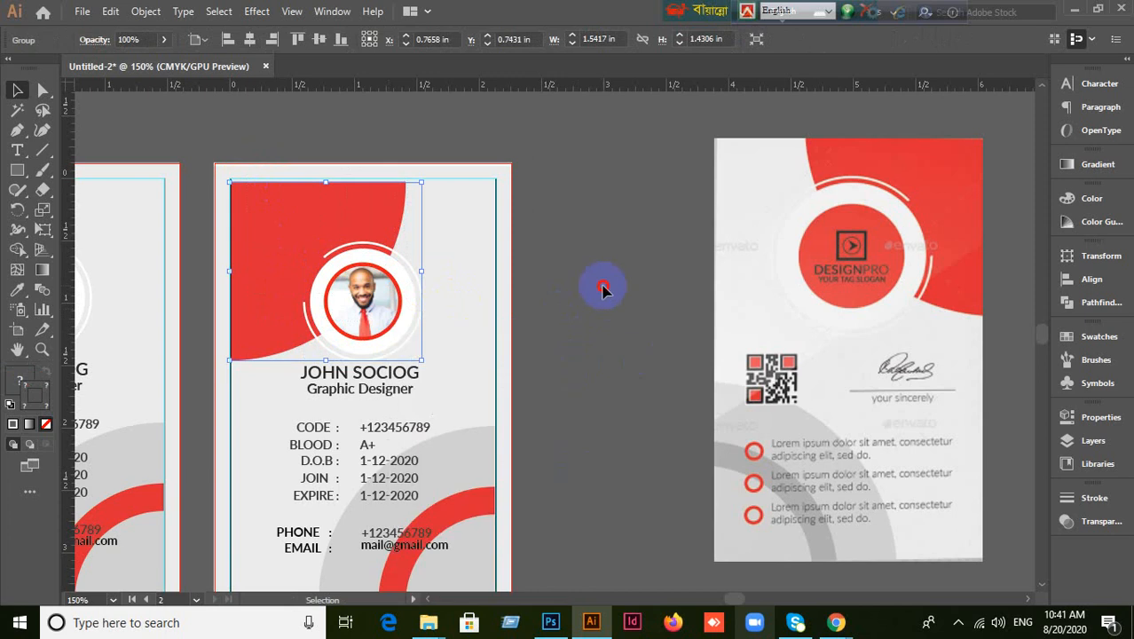
pyautogui.rightClick(297, 228)
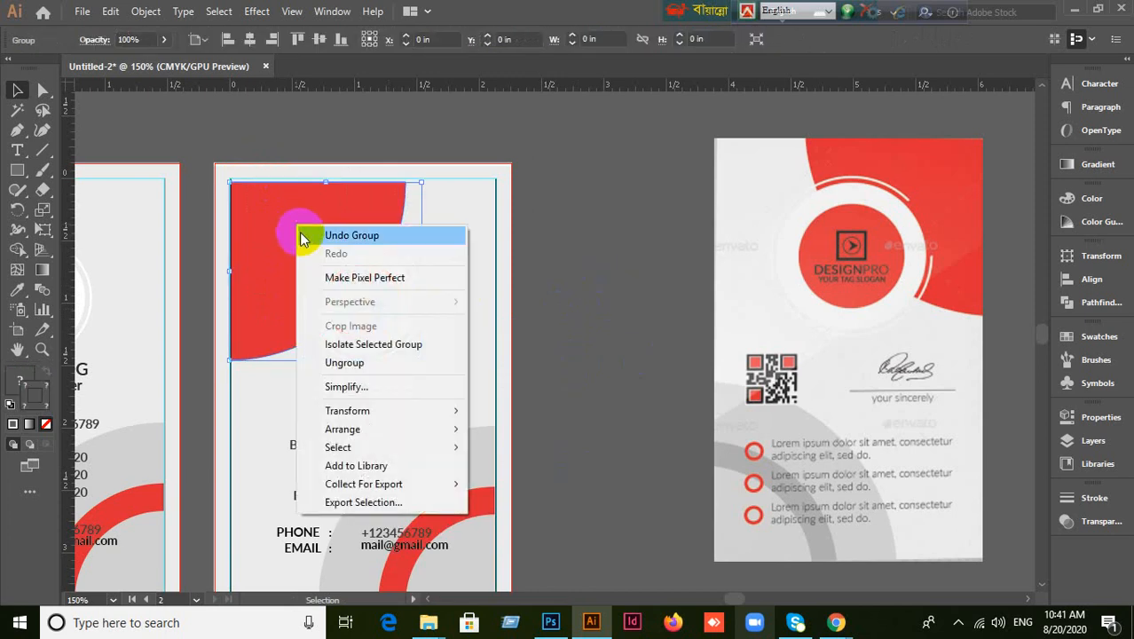
pyautogui.moveTo(353, 413)
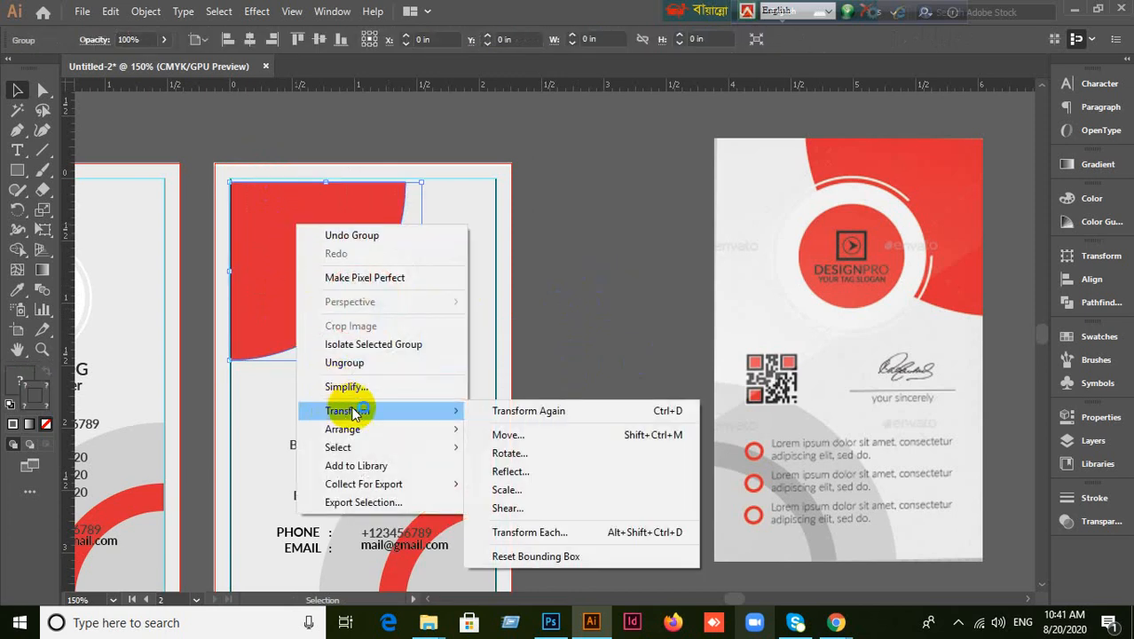
pyautogui.click(510, 452)
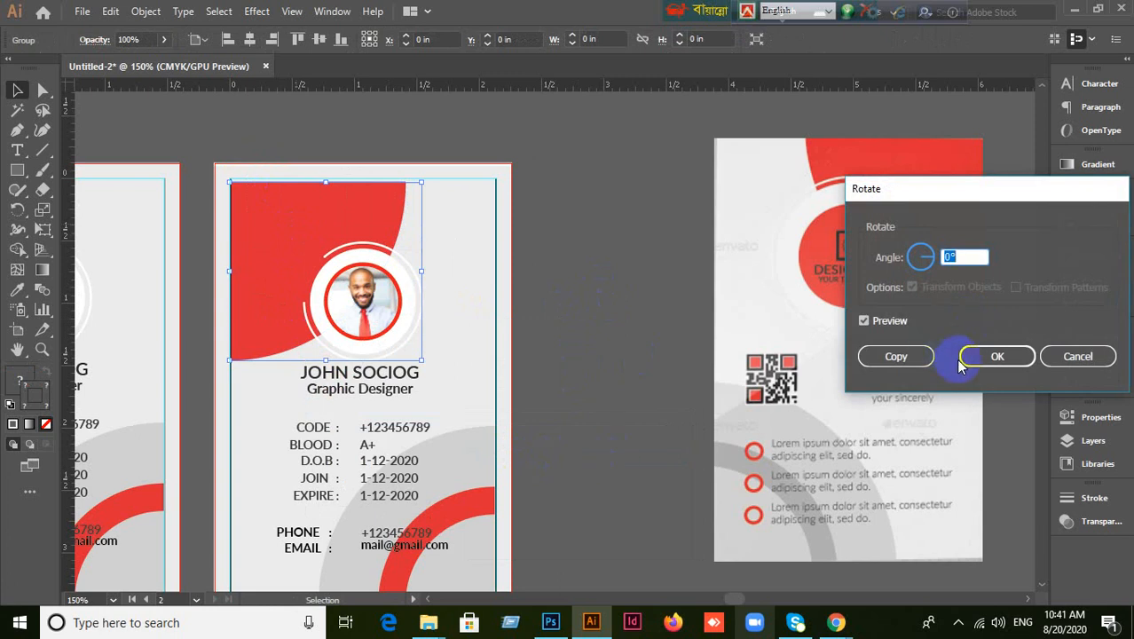
pyautogui.click(1065, 356)
pyautogui.rightClick(288, 230)
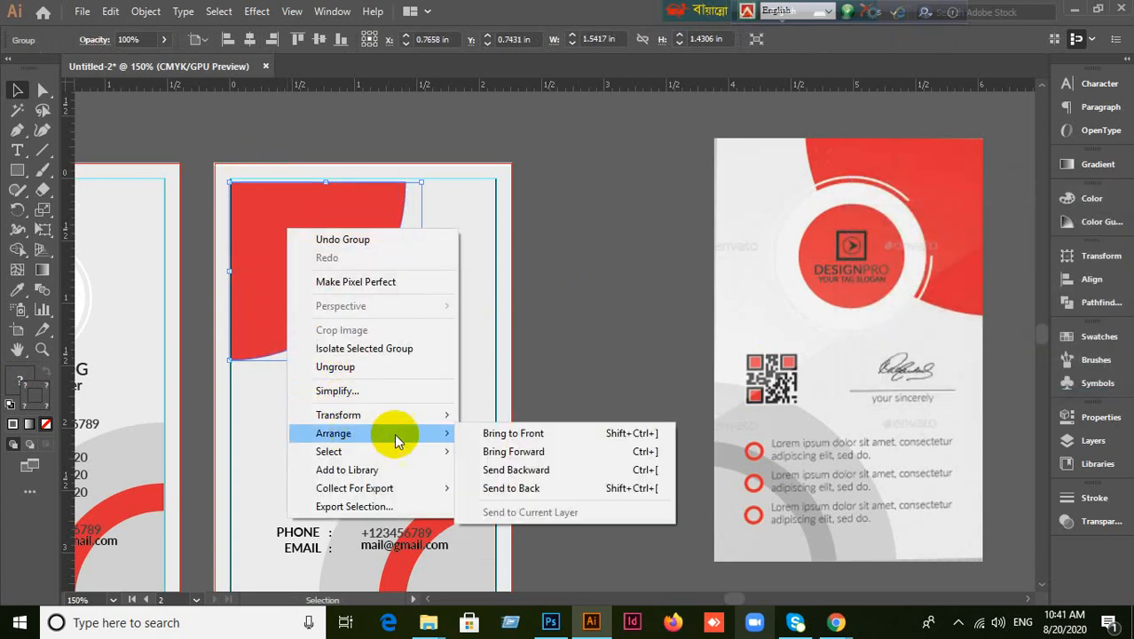
pyautogui.moveTo(393, 419)
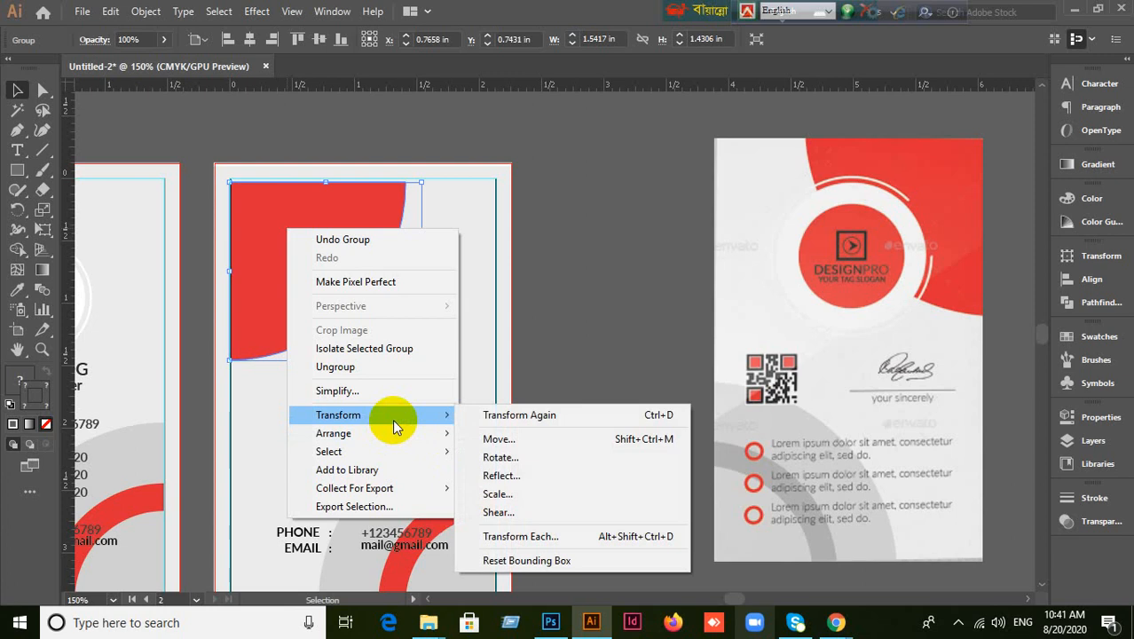
pyautogui.click(518, 477)
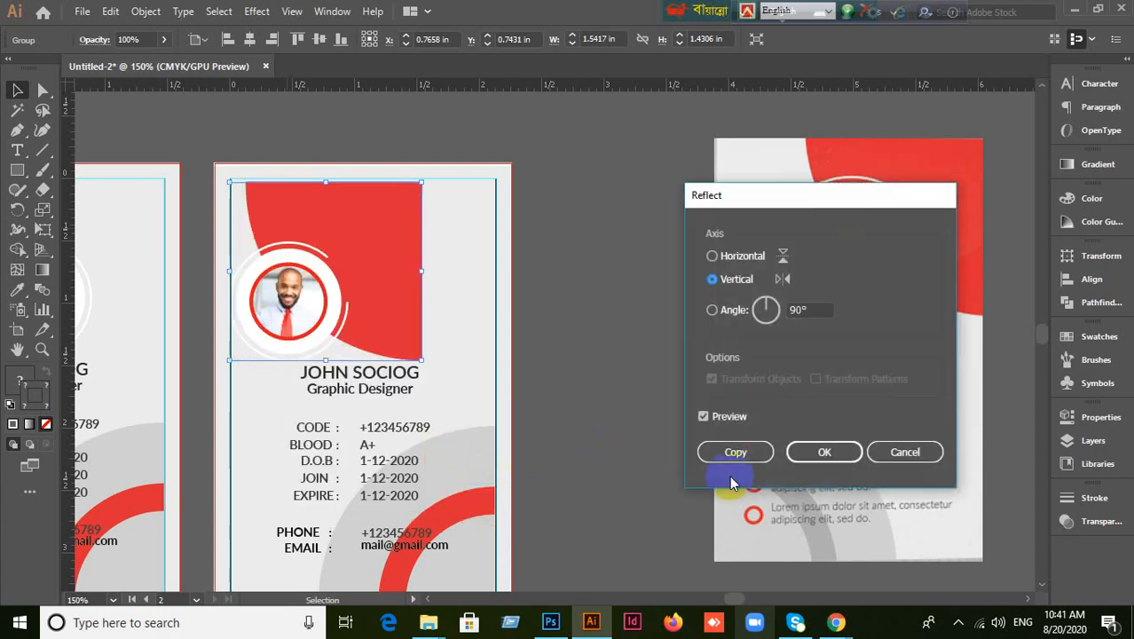
pyautogui.click(824, 452)
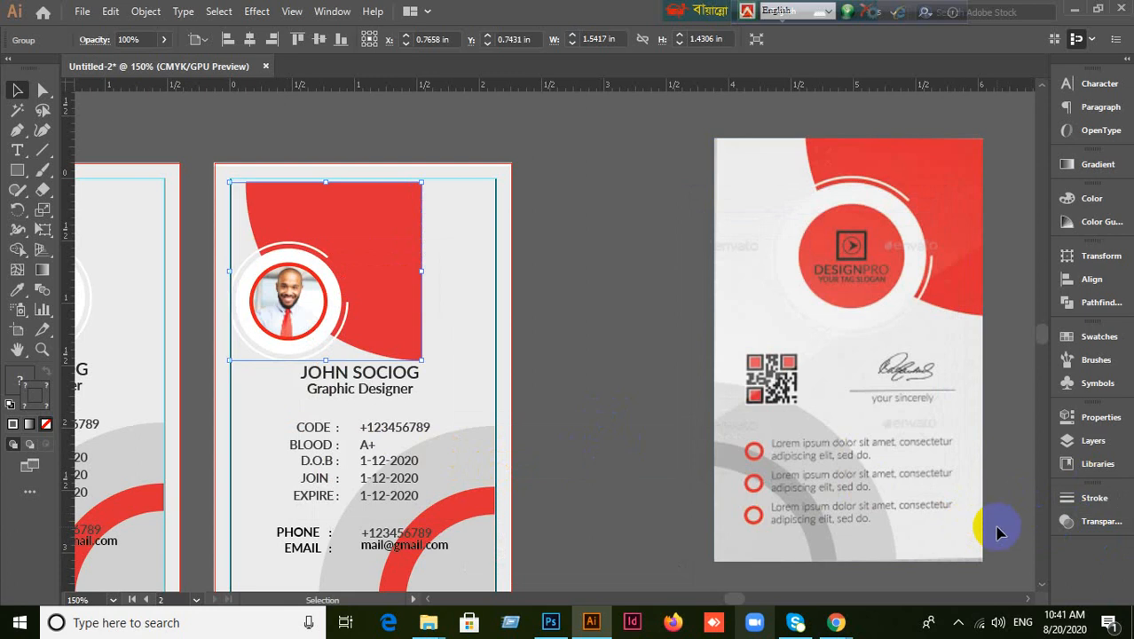
# Align the group to the artboard's right and top edges.
pyautogui.click(1091, 296)
pyautogui.click(1031, 389)
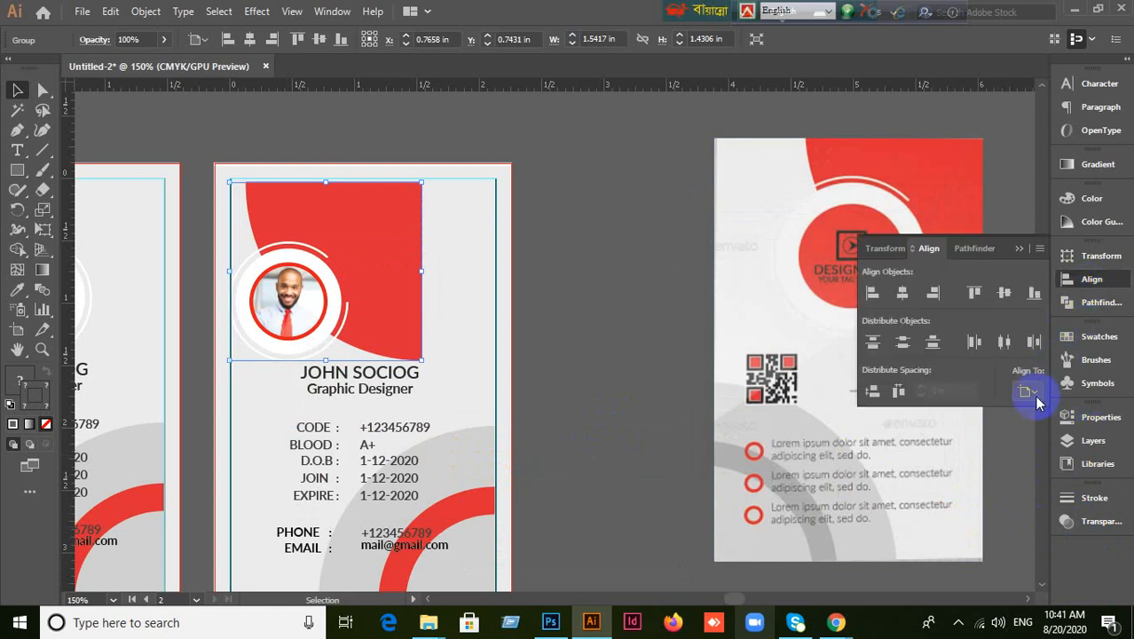
pyautogui.click(1035, 452)
pyautogui.click(933, 292)
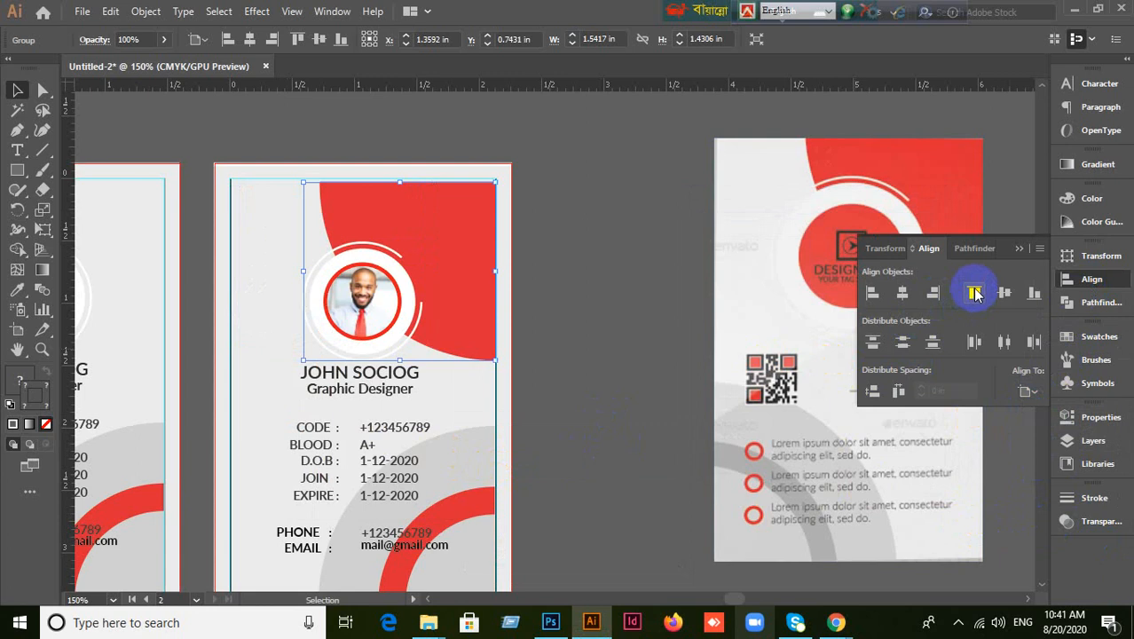
pyautogui.click(975, 294)
# Select the photo group, bring up its context menu, then dismiss it.
pyautogui.click(567, 380)
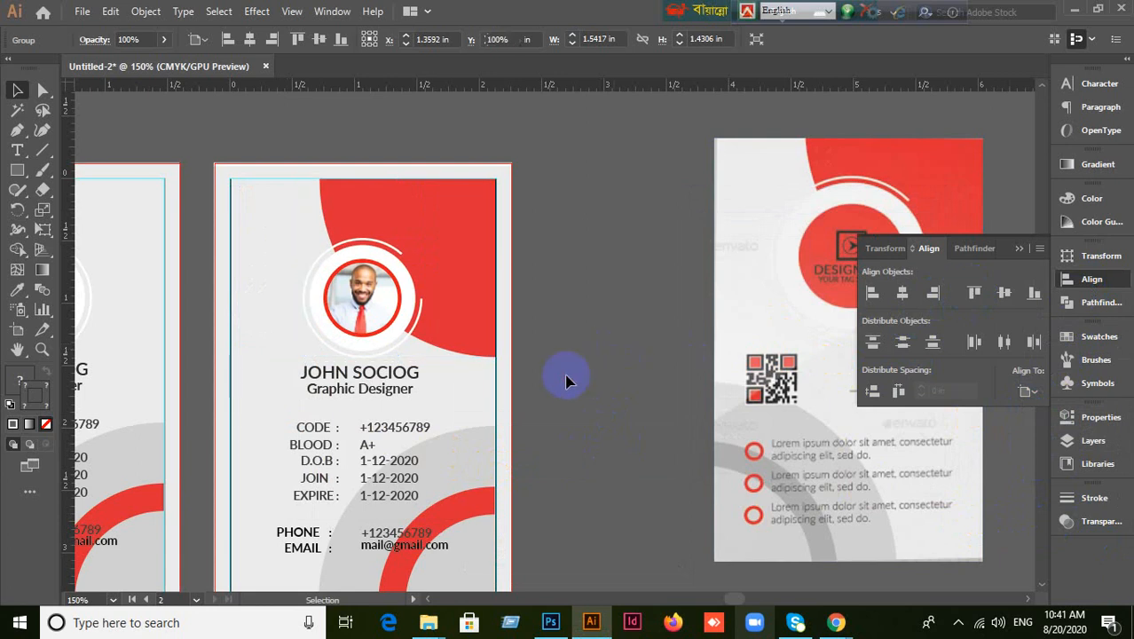
pyautogui.click(388, 324)
pyautogui.rightClick(408, 306)
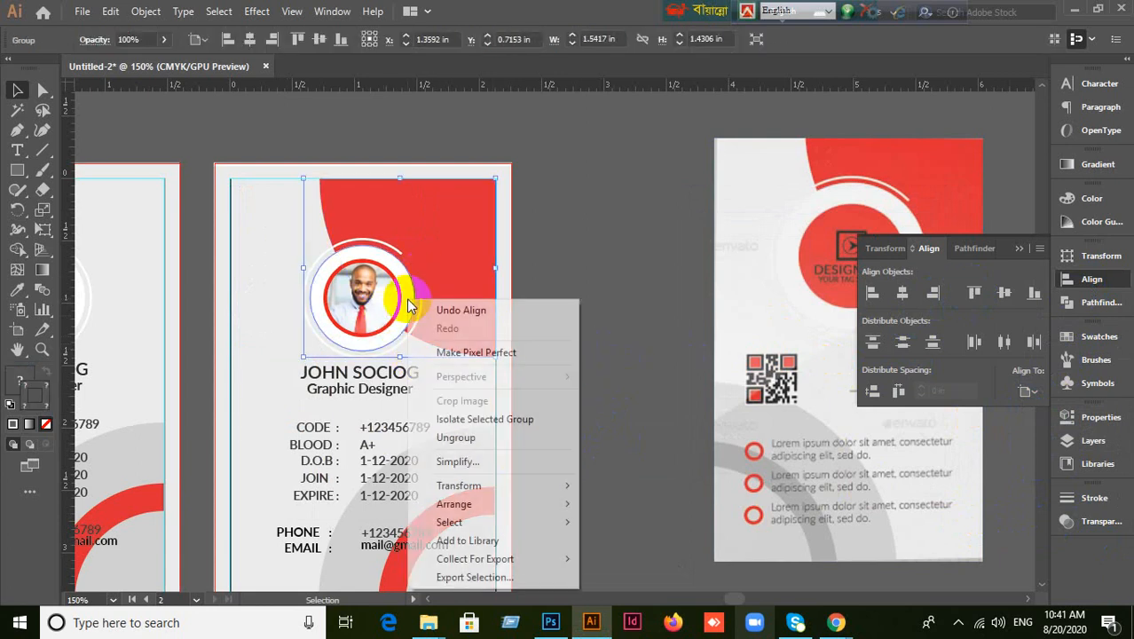
pyautogui.click(608, 249)
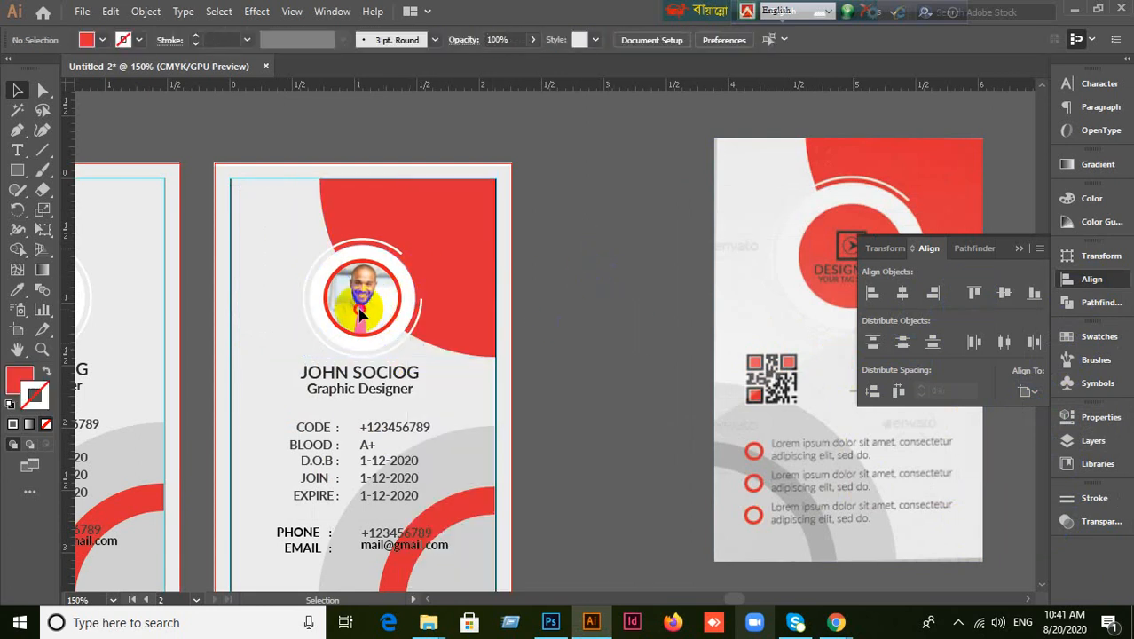
# Enlarge the nested photo circle group, then undo the enlargement.
pyautogui.click(41, 91)
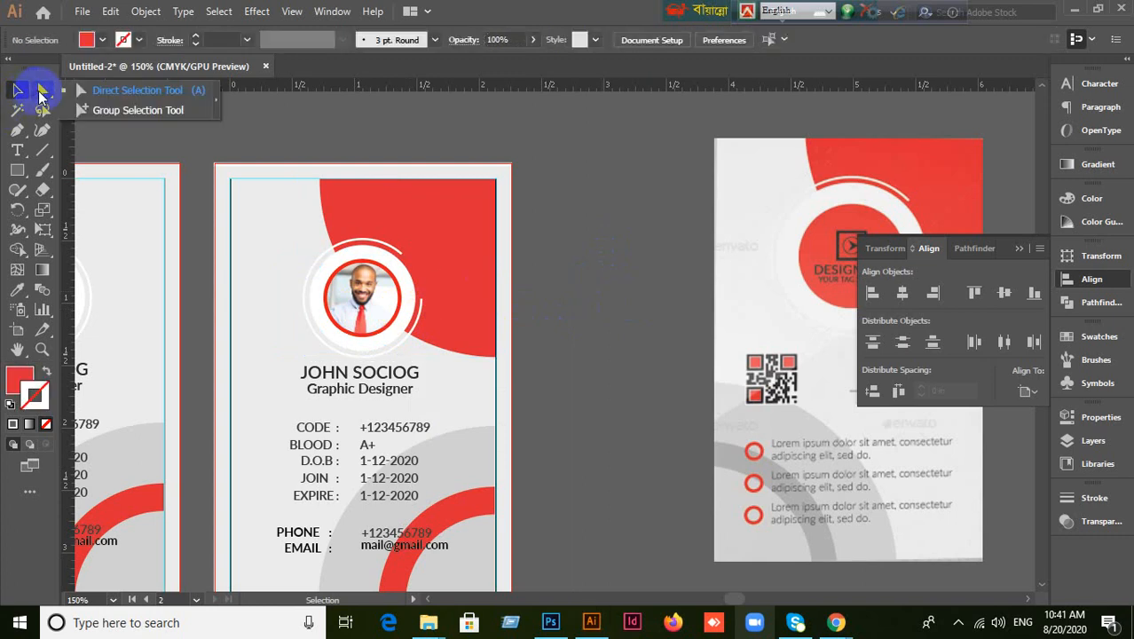
pyautogui.click(115, 110)
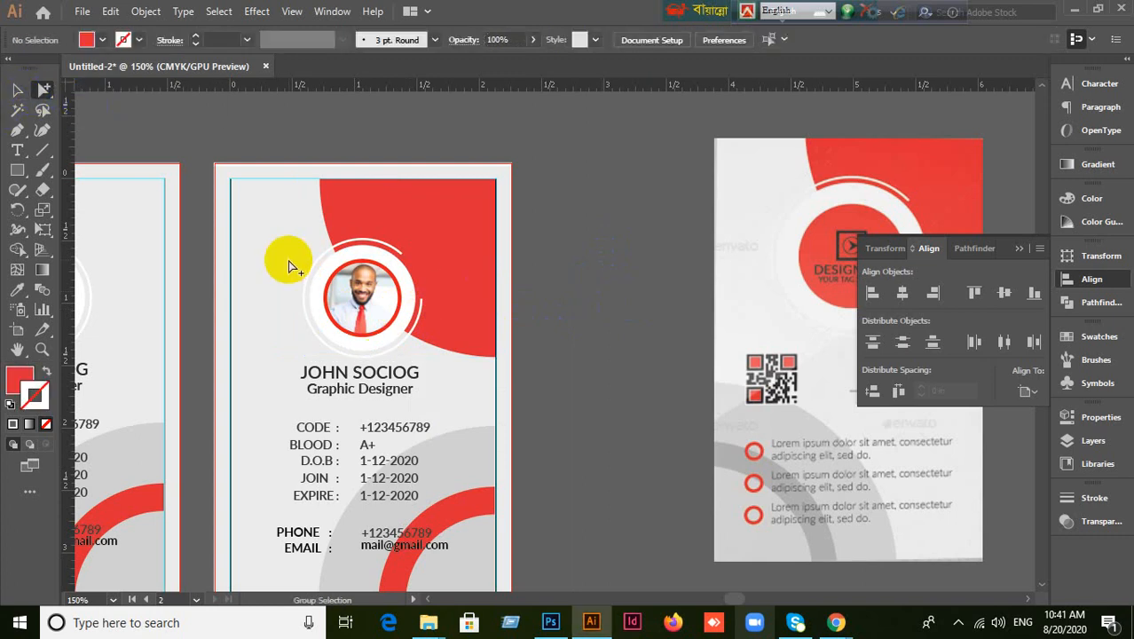
pyautogui.moveTo(290, 262); pyautogui.dragTo(315, 287)
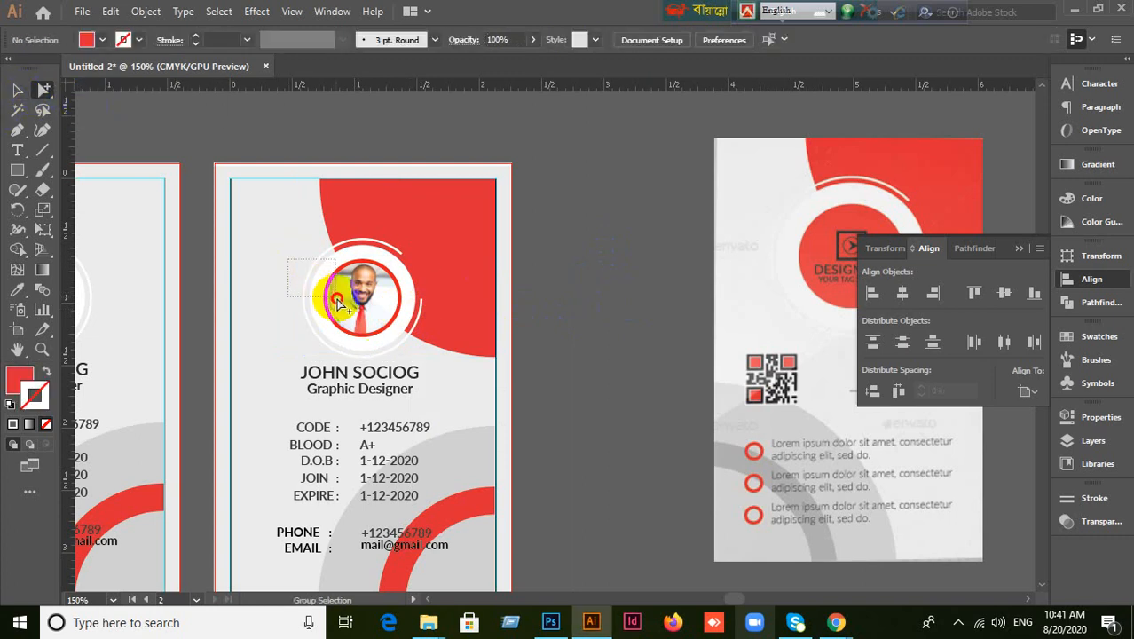
pyautogui.moveTo(338, 302); pyautogui.dragTo(340, 304)
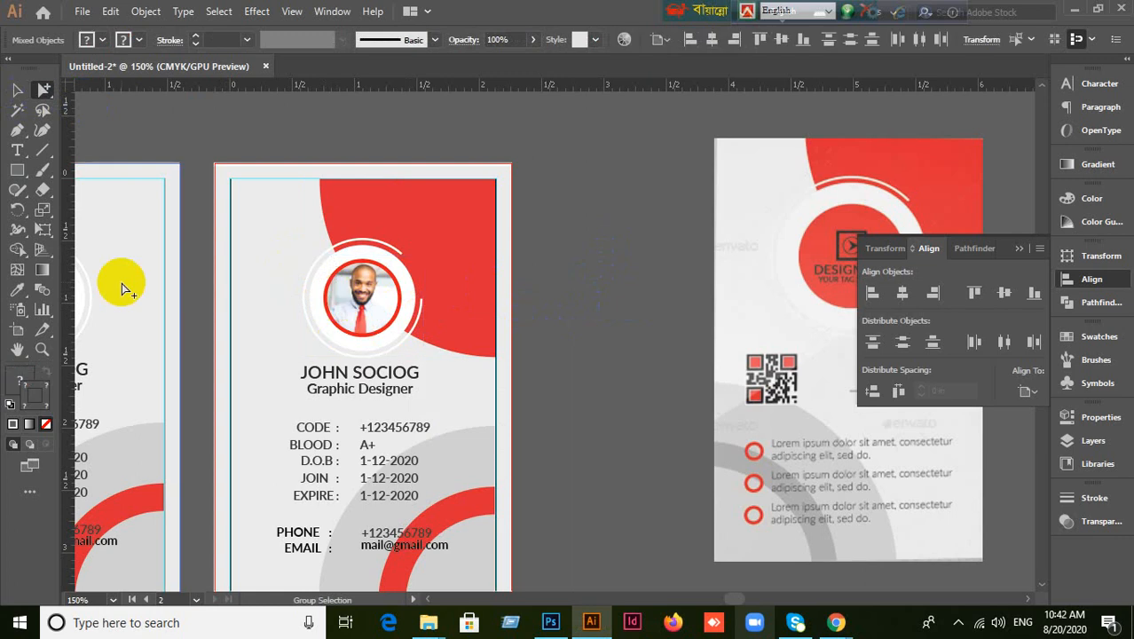
pyautogui.click(18, 91)
pyautogui.moveTo(427, 357); pyautogui.dragTo(476, 380)
pyautogui.click(597, 395)
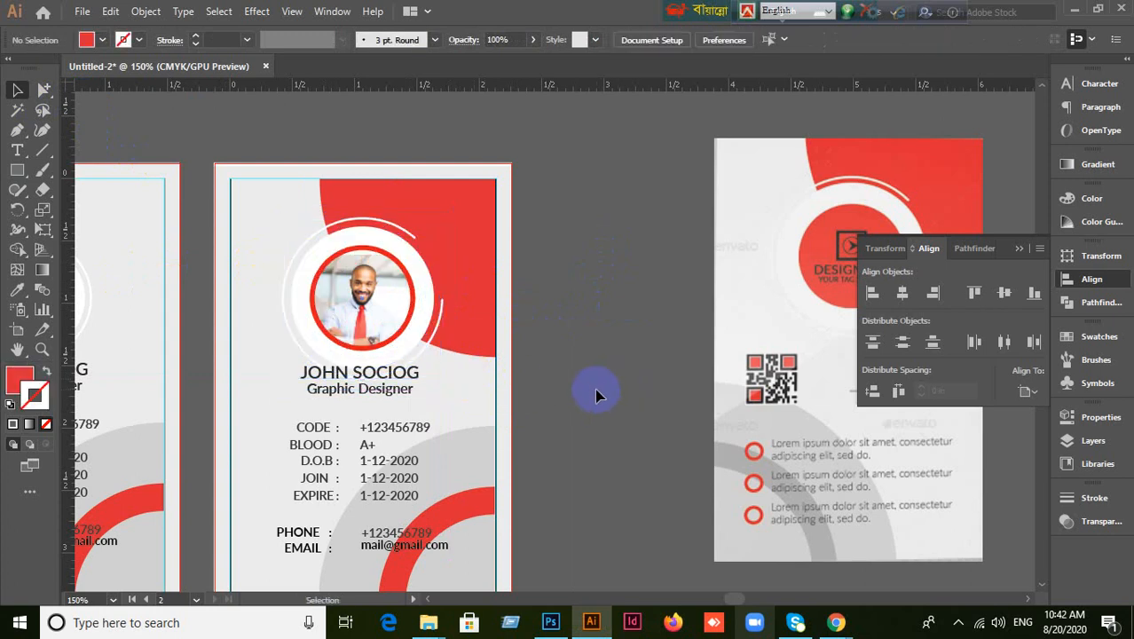
pyautogui.moveTo(591, 403); pyautogui.dragTo(630, 302)
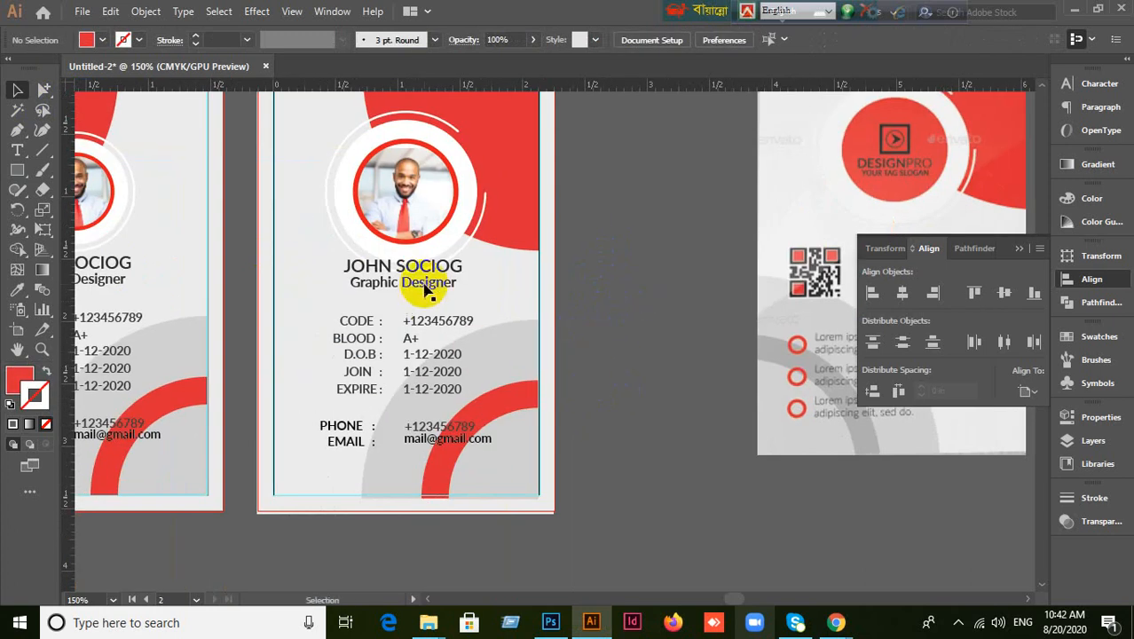
pyautogui.click(426, 283)
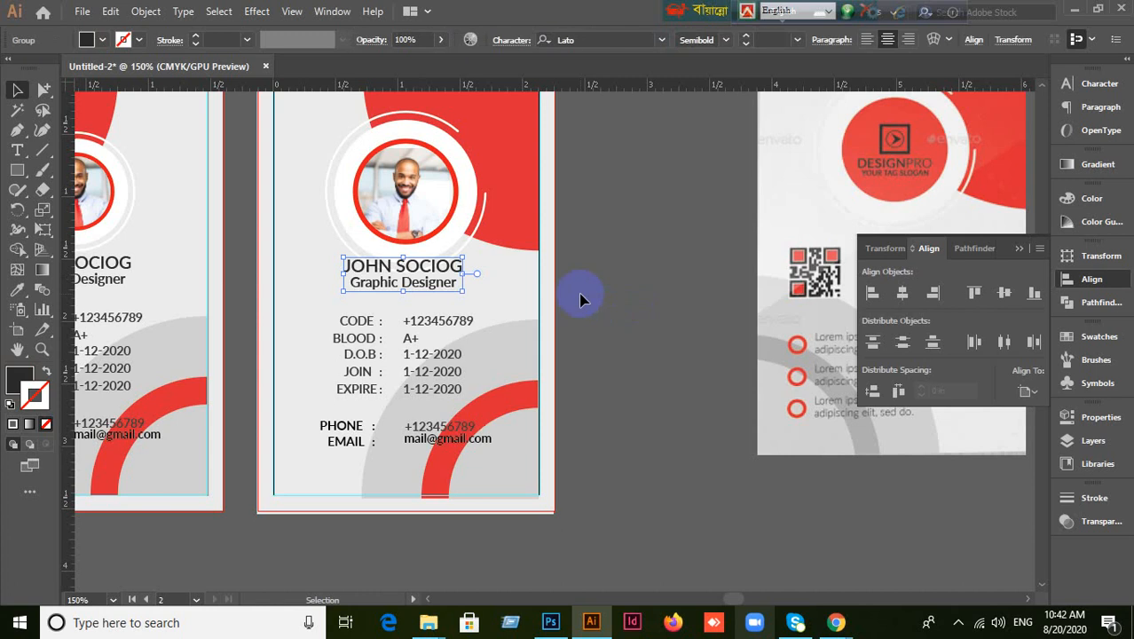
pyautogui.hotkey('ctrl', 'z')
pyautogui.click(492, 270)
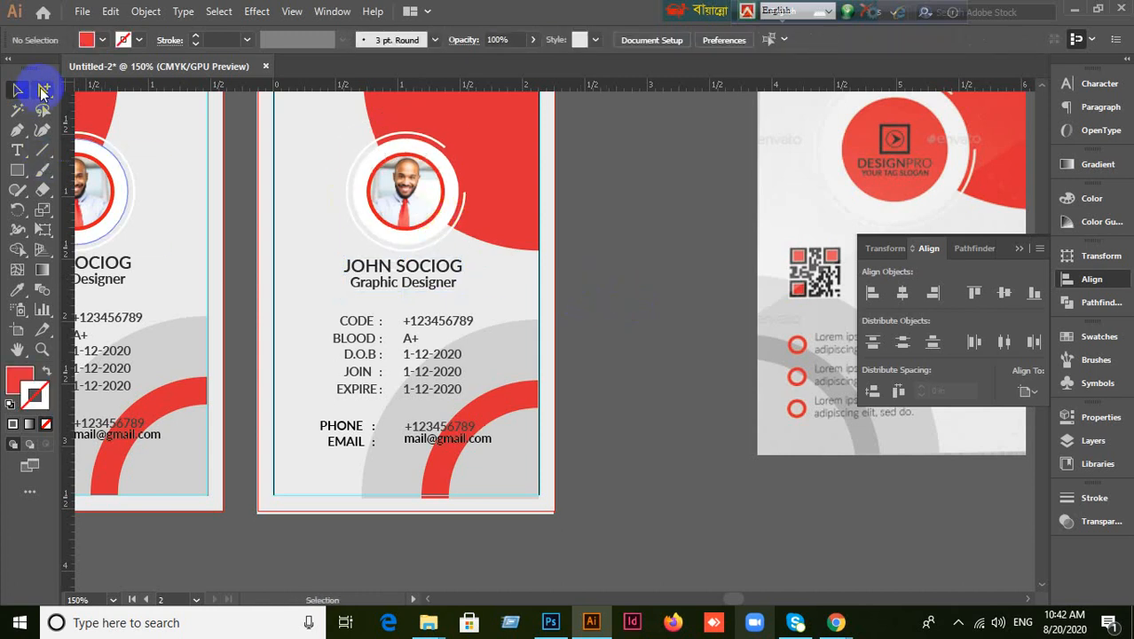
# Select anchor points on the photo circles, then select the photo and red header group.
pyautogui.moveTo(44, 91); pyautogui.dragTo(104, 90)
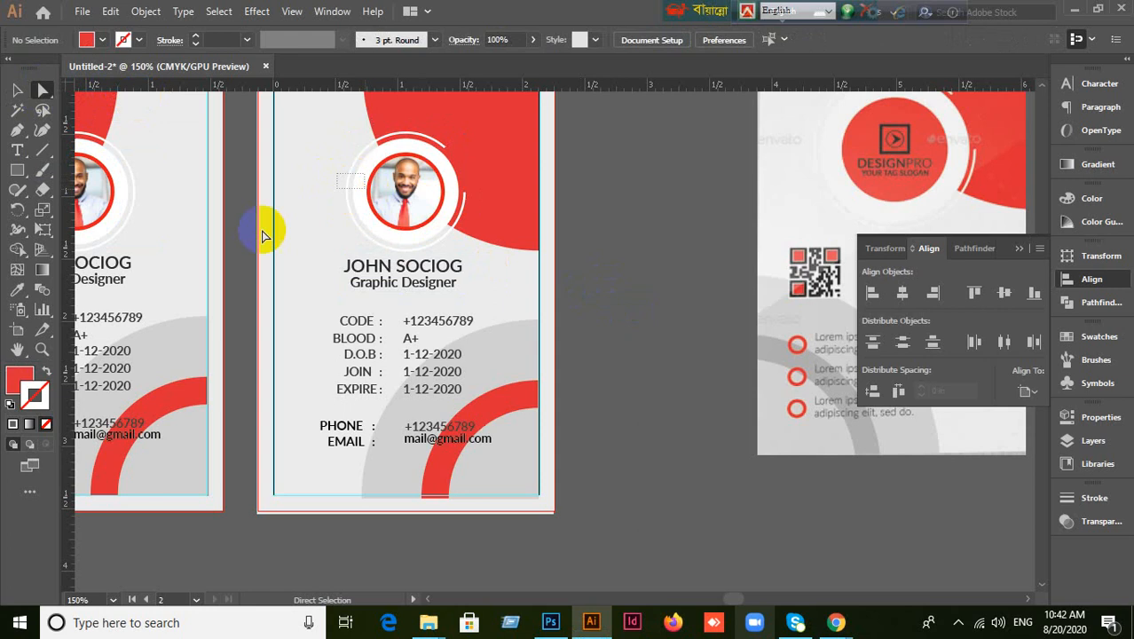
pyautogui.moveTo(259, 230); pyautogui.dragTo(422, 206)
pyautogui.moveTo(324, 183); pyautogui.dragTo(363, 206)
pyautogui.moveTo(43, 91); pyautogui.dragTo(47, 110)
pyautogui.click(16, 92)
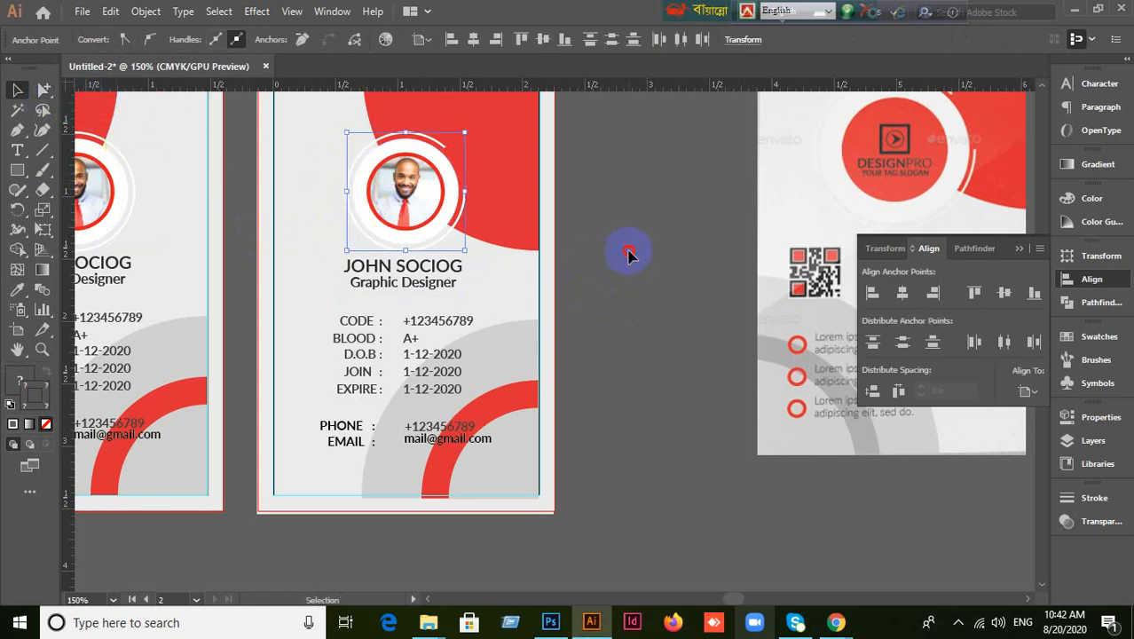
pyautogui.click(441, 167)
pyautogui.click(424, 146)
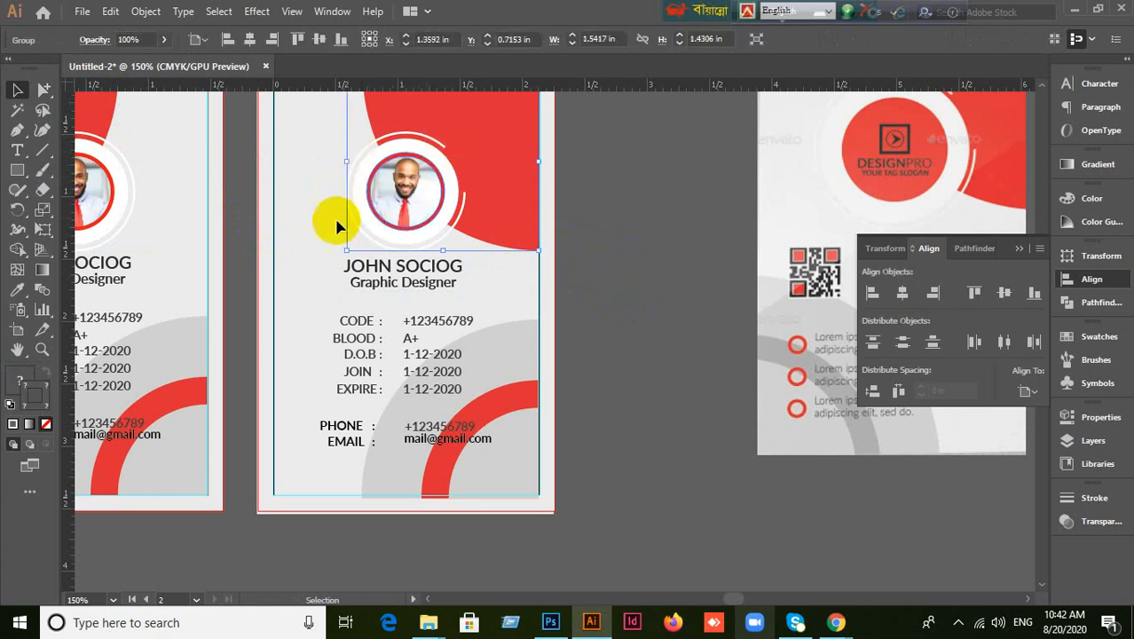
# Scale up just the photo circle group to about 1.33 in and deselect it.
pyautogui.click(47, 92)
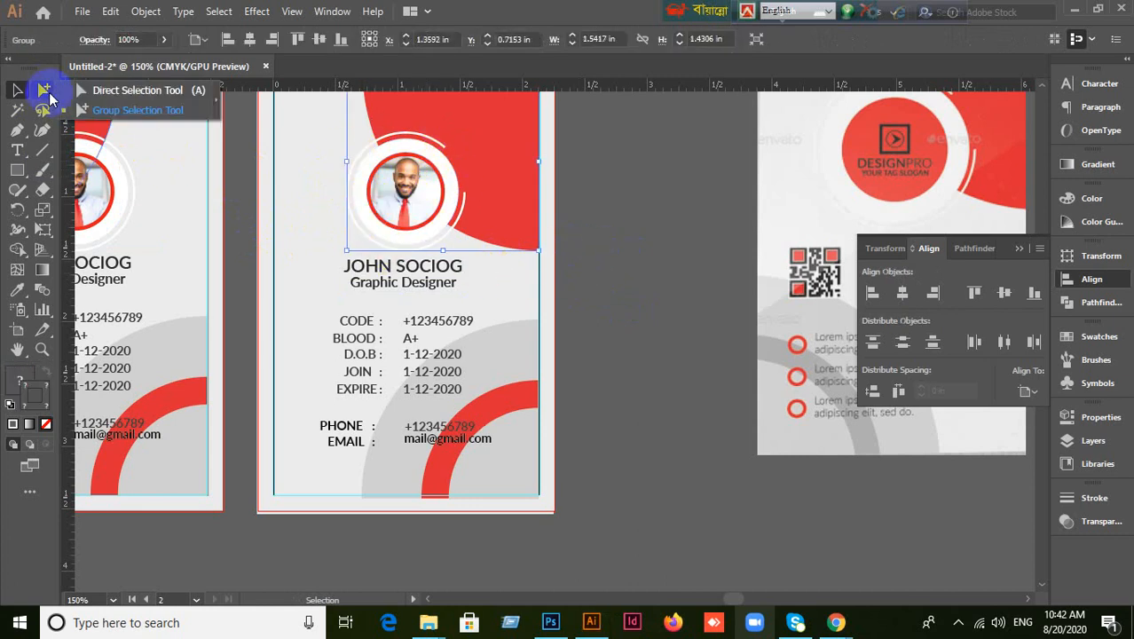
pyautogui.click(133, 110)
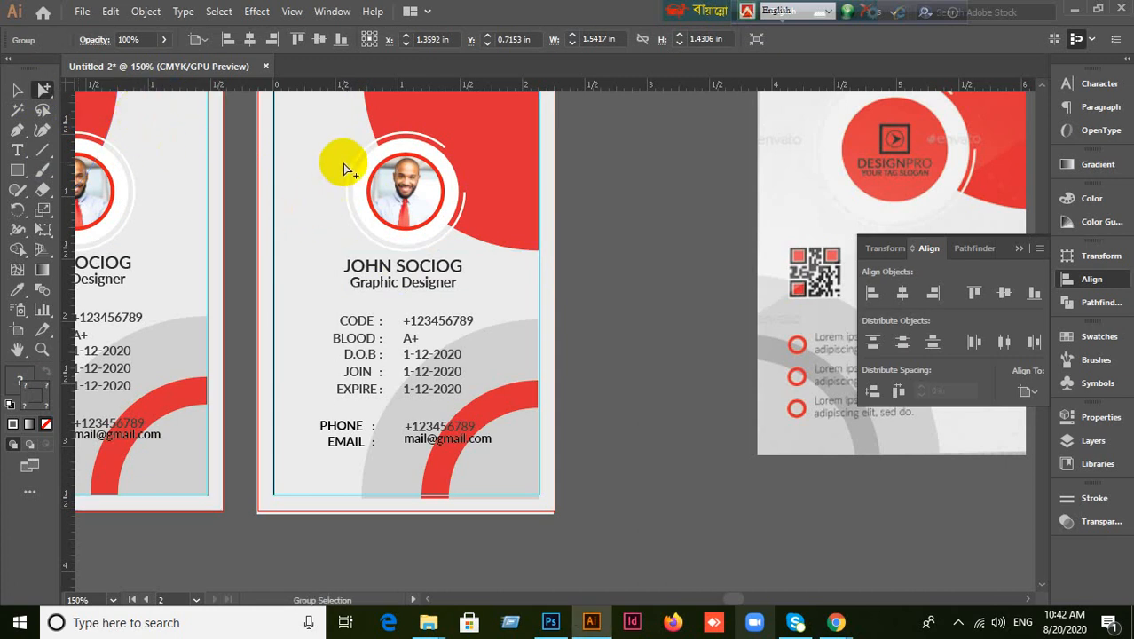
pyautogui.moveTo(353, 171); pyautogui.dragTo(385, 195)
pyautogui.click(15, 90)
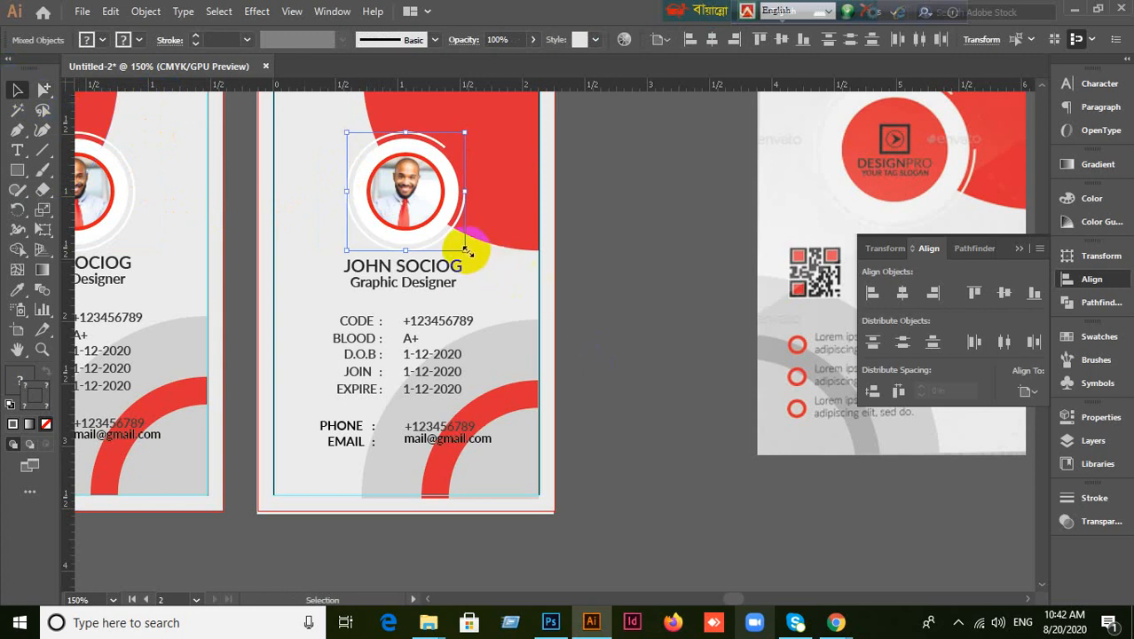
pyautogui.moveTo(465, 252); pyautogui.dragTo(509, 276)
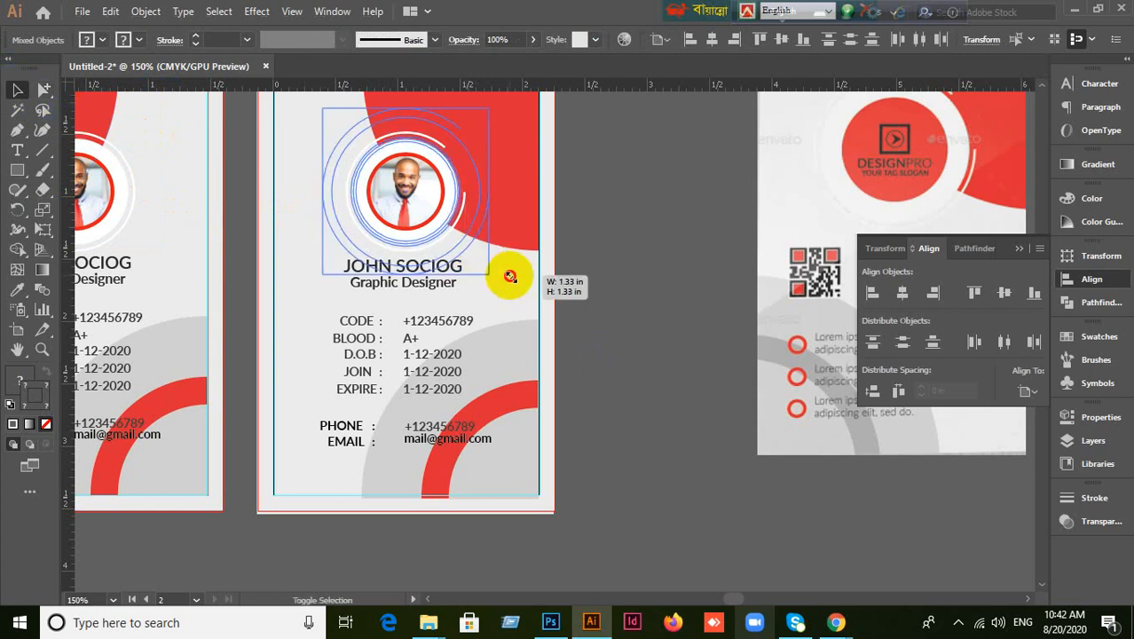
pyautogui.moveTo(511, 278); pyautogui.dragTo(511, 278)
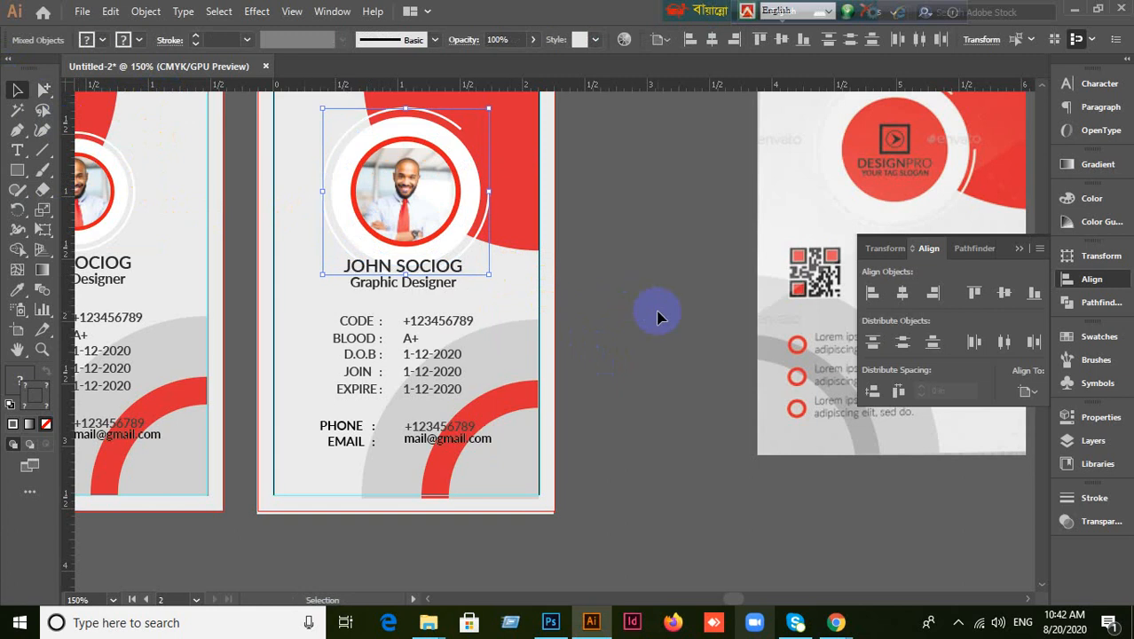
pyautogui.click(656, 309)
pyautogui.scroll(-1, 656, 309)
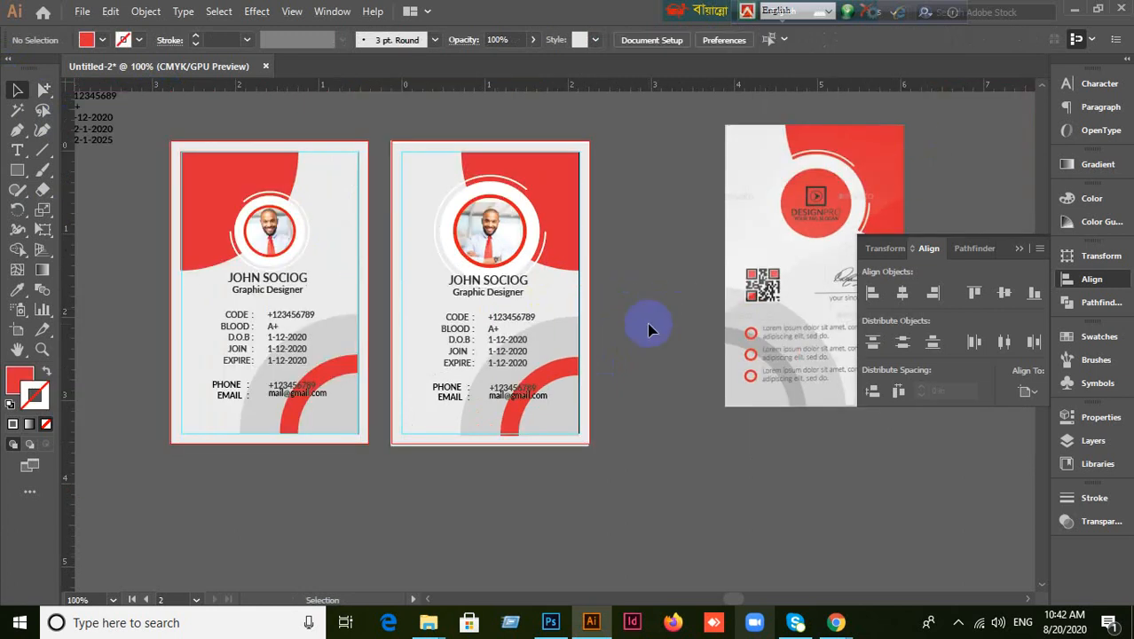
# Ungroup the photo and ring on the second card.
pyautogui.click(1019, 251)
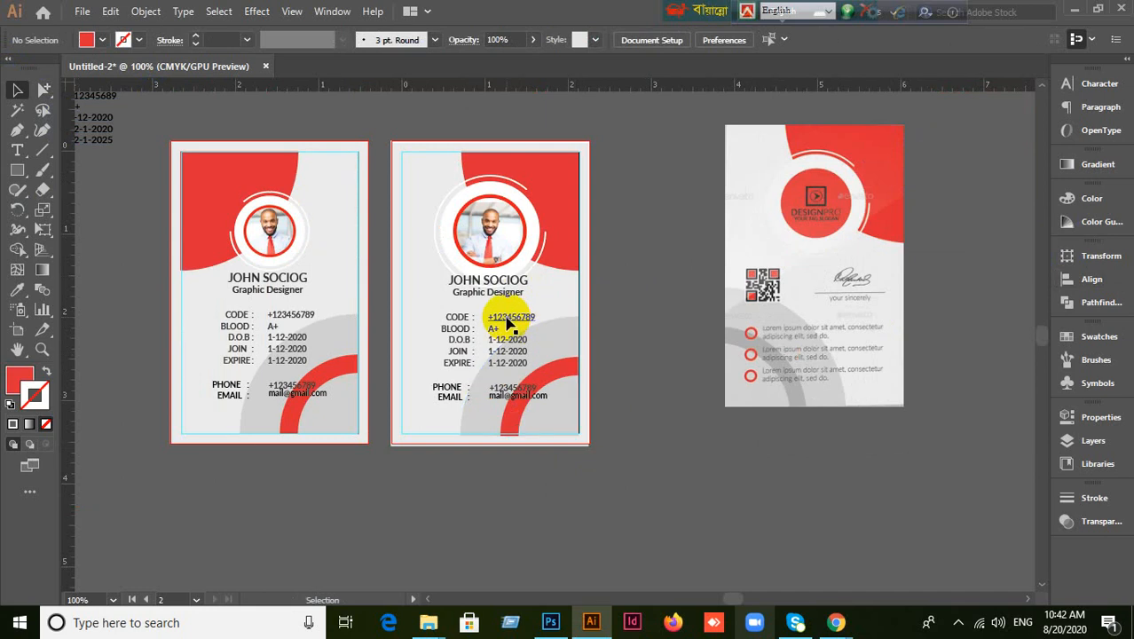
pyautogui.click(498, 238)
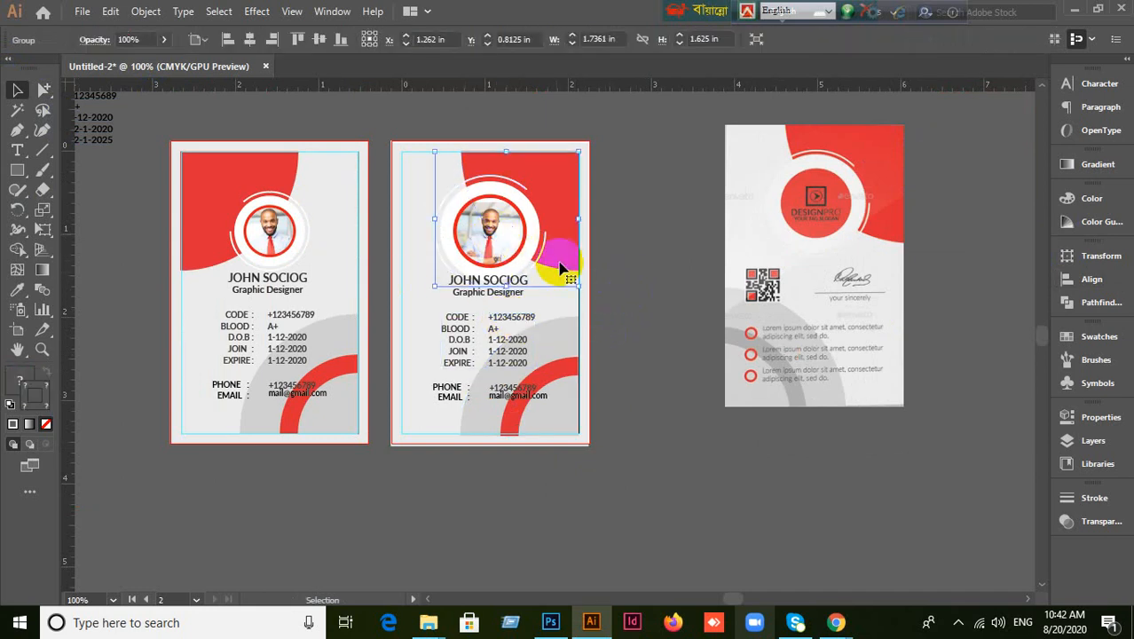
pyautogui.scroll(1, 557, 253)
pyautogui.rightClick(433, 231)
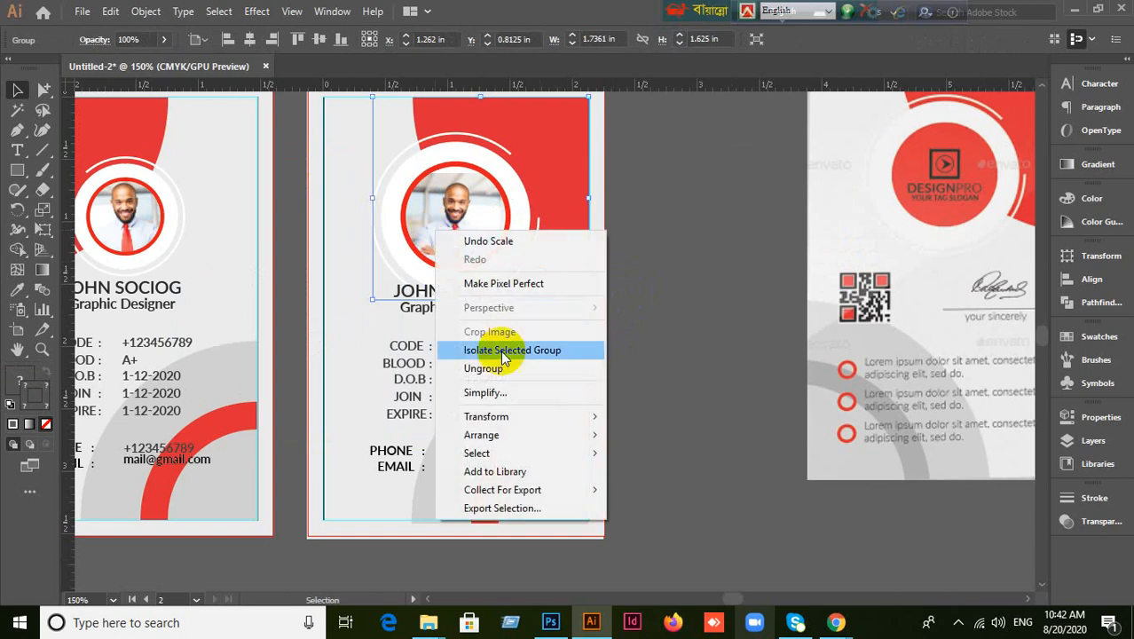
pyautogui.click(492, 368)
# Release the photo's clipping mask and delete the photo.
pyautogui.click(473, 222)
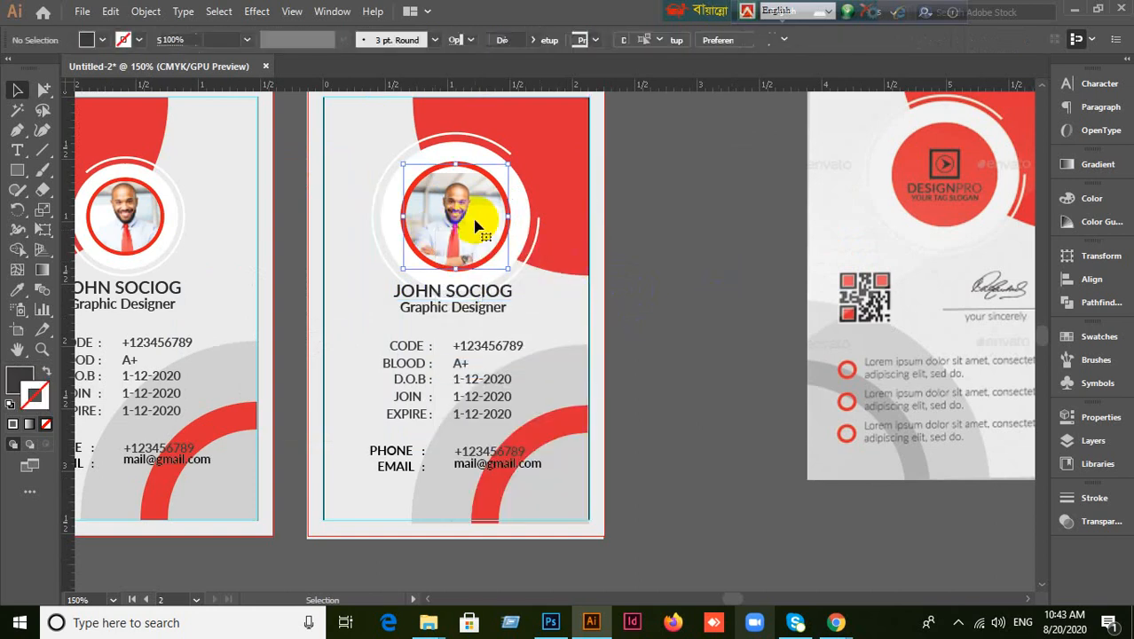
pyautogui.rightClick(476, 228)
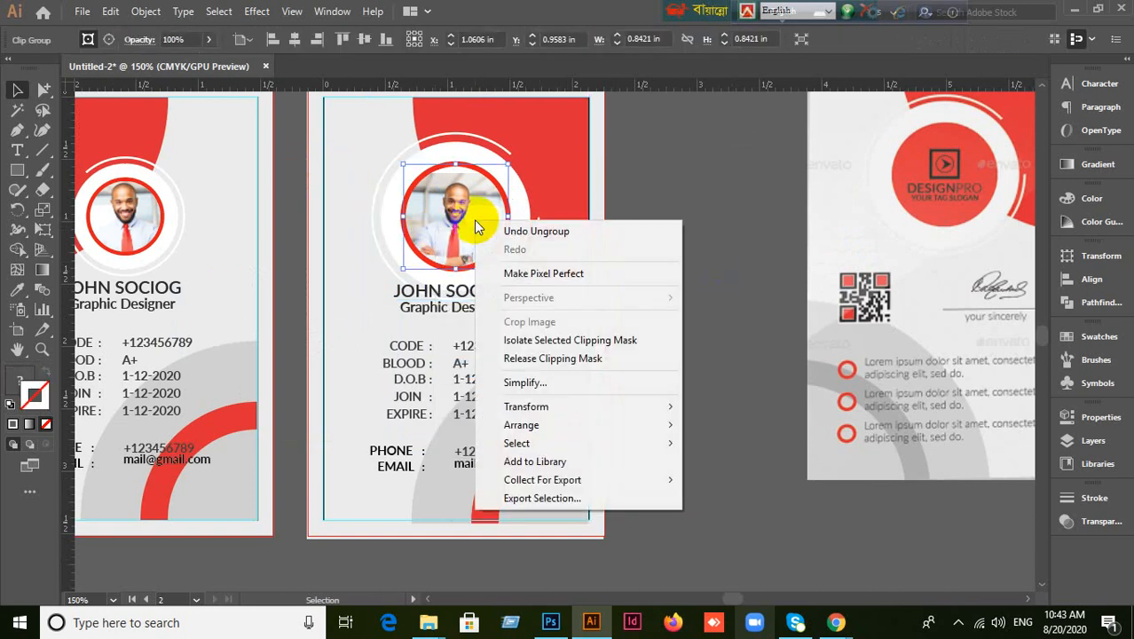
pyautogui.click(532, 357)
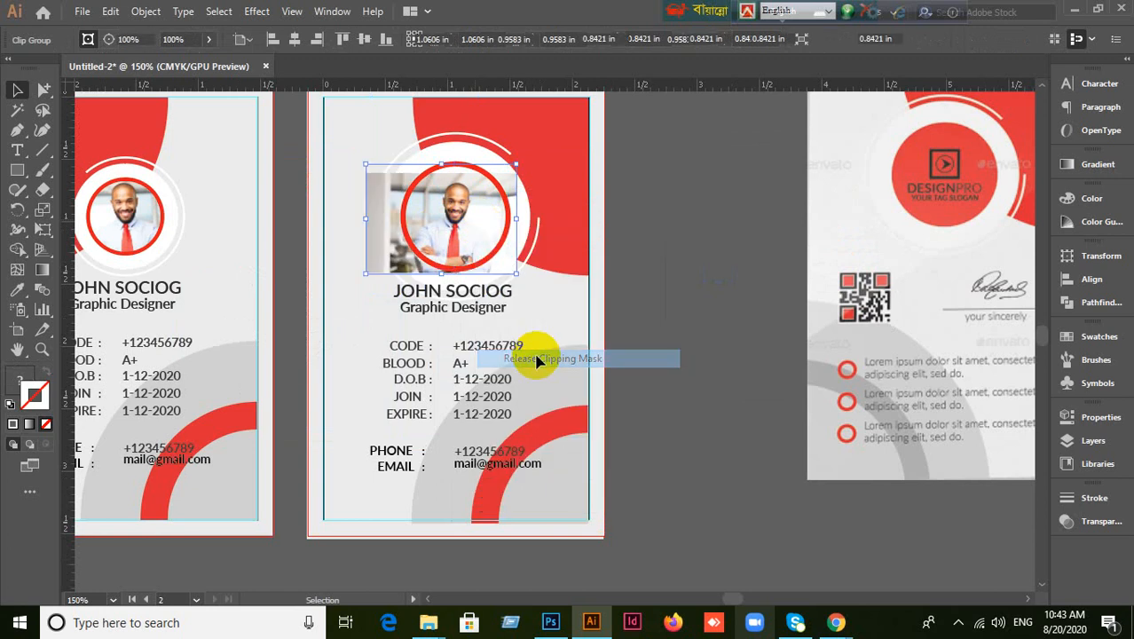
pyautogui.click(720, 337)
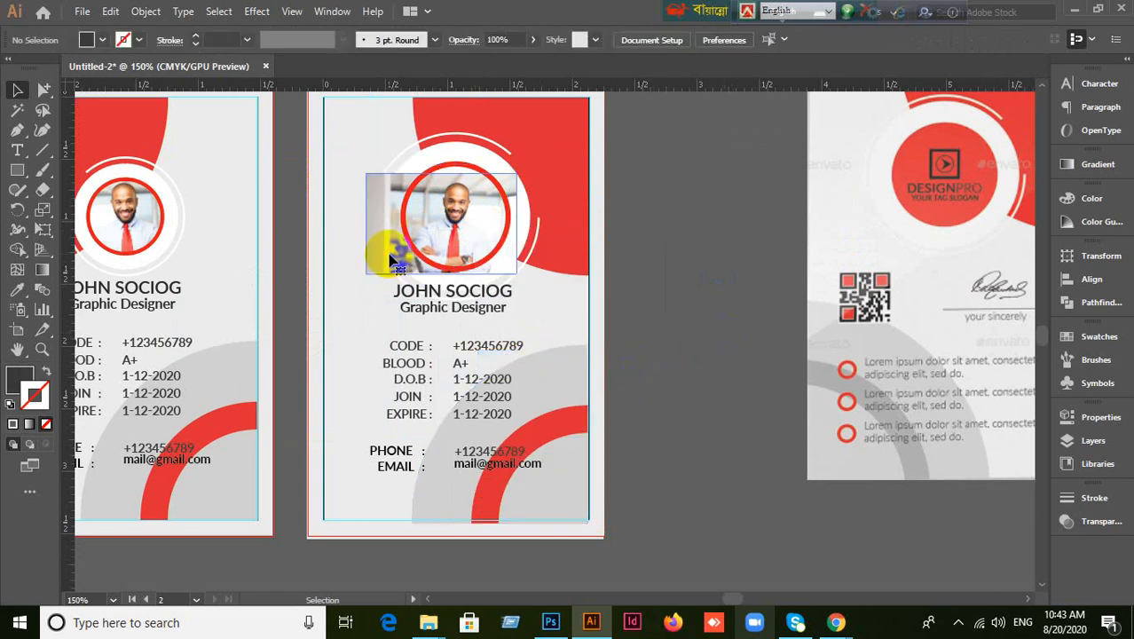
pyautogui.press('Delete')
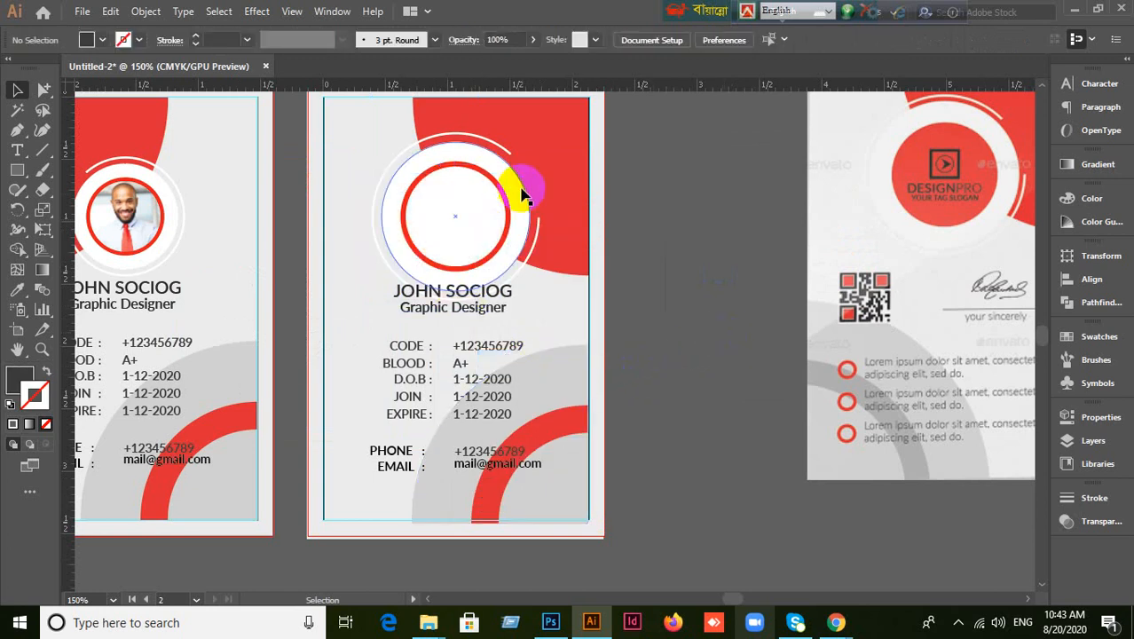
pyautogui.scroll(3, 484, 184)
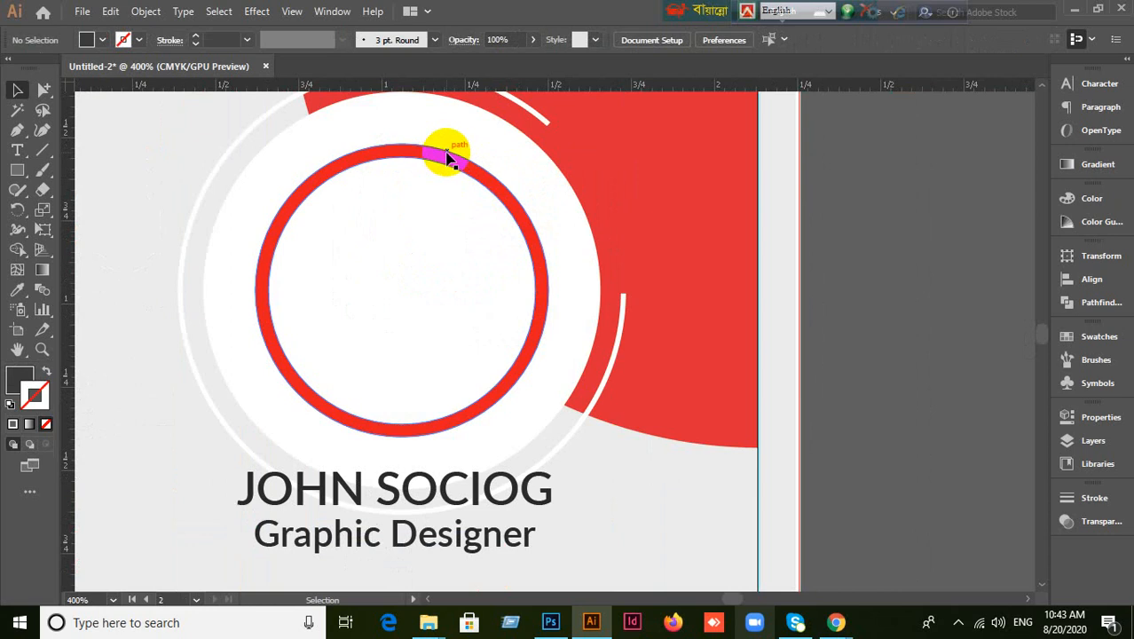
# Select the inner circle of the red ring in outline view.
pyautogui.click(449, 157)
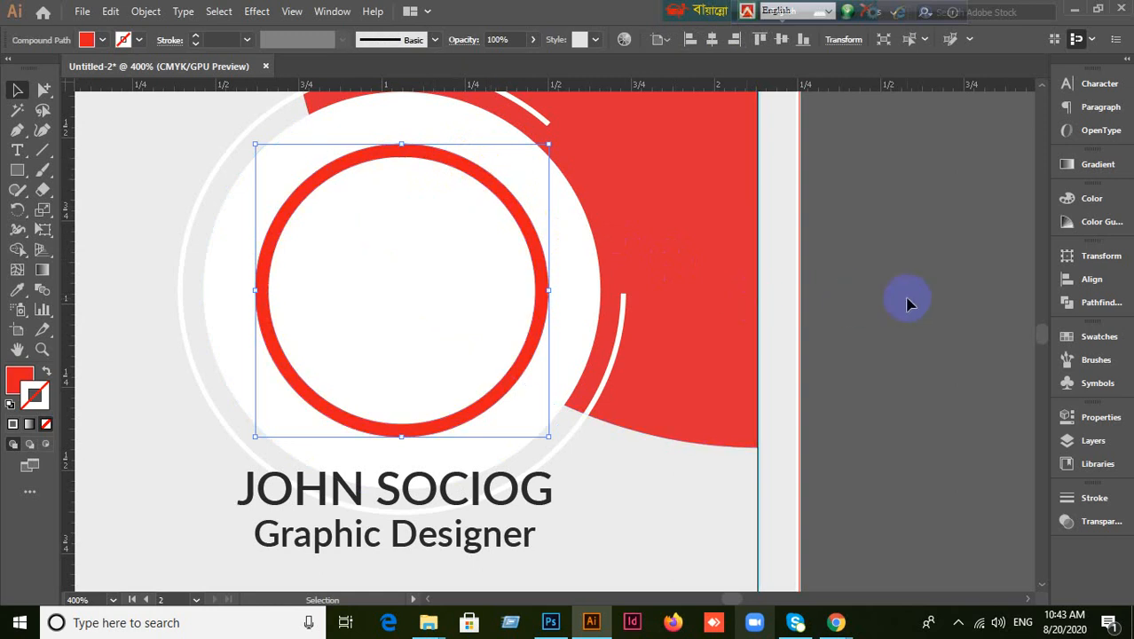
pyautogui.hotkey('ctrl', 'y')
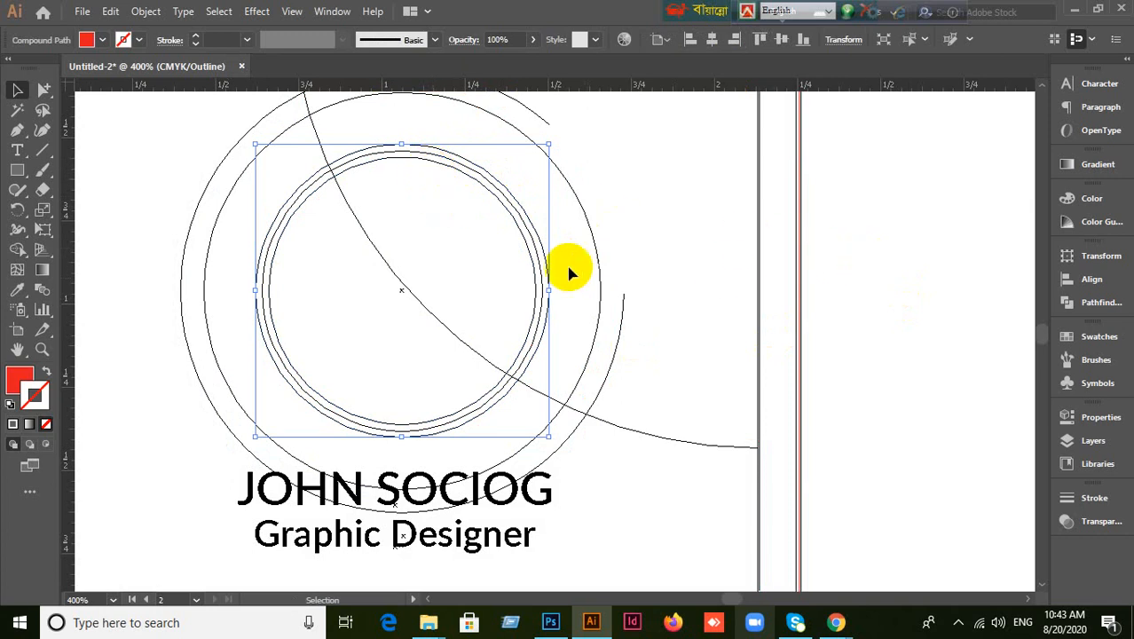
pyautogui.click(43, 90)
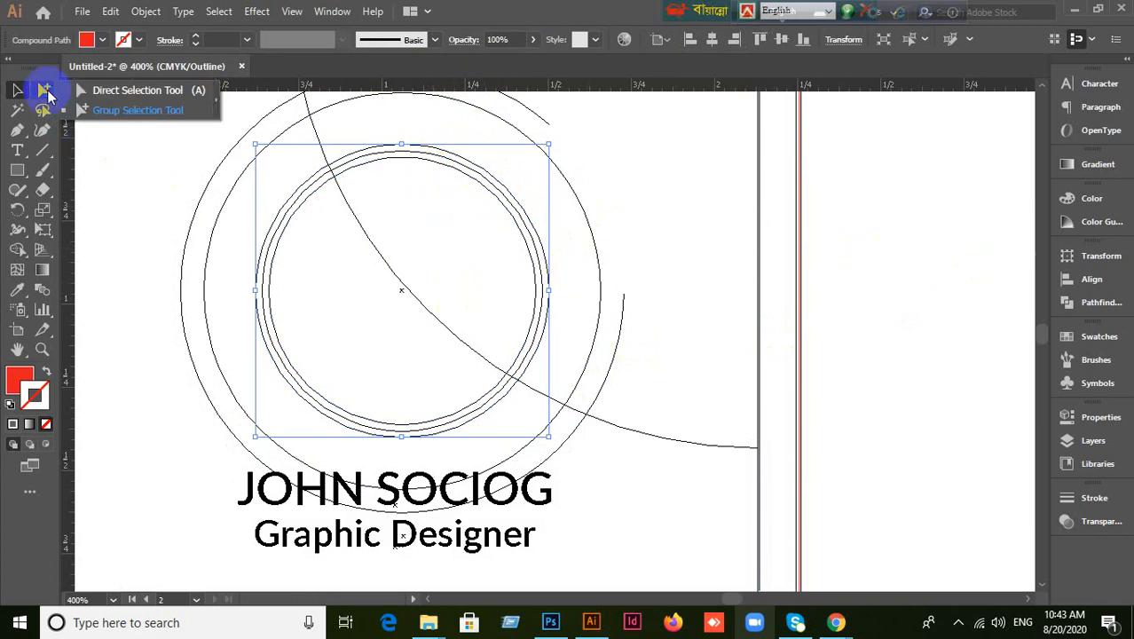
pyautogui.click(101, 96)
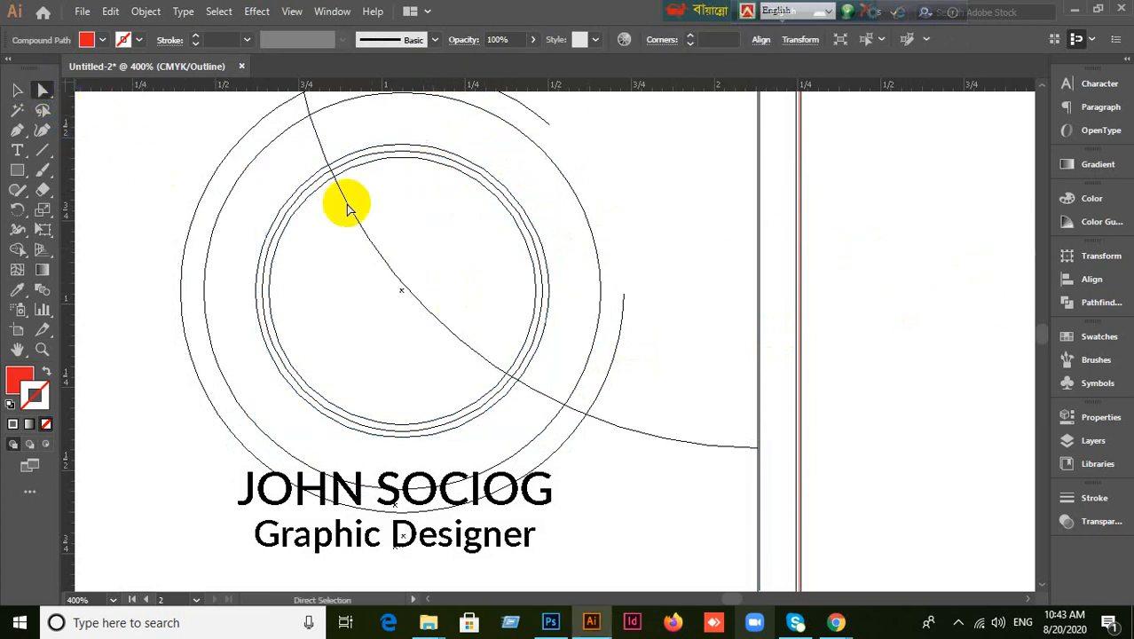
pyautogui.click(397, 166)
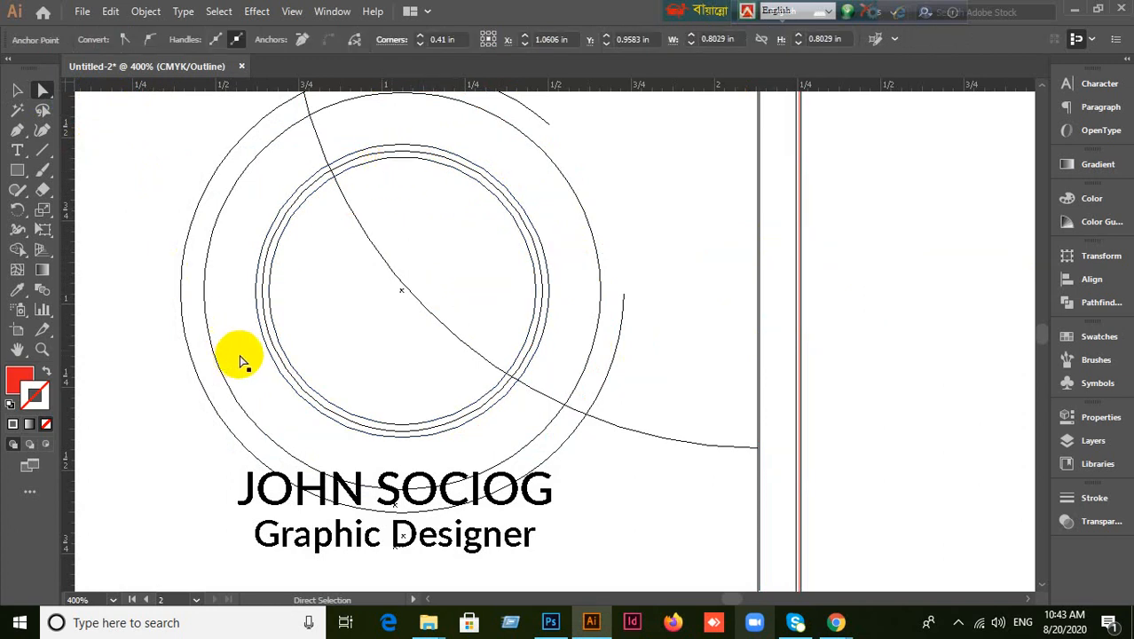
pyautogui.click(16, 90)
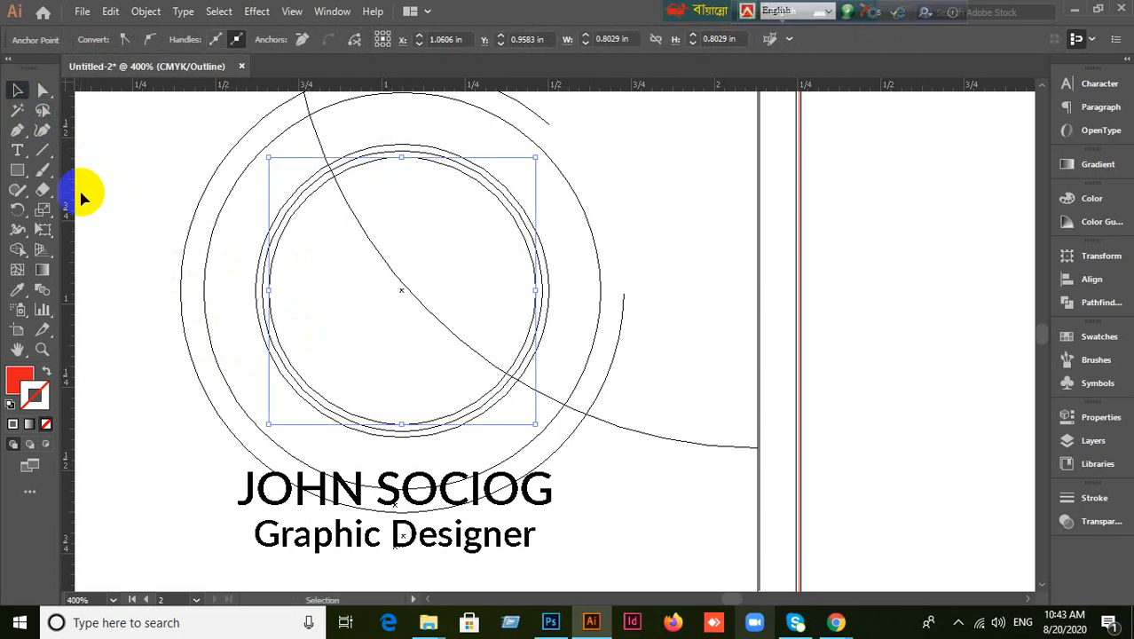
# Try green and blue swatch fills on the ring, then undo back to red.
pyautogui.click(19, 380)
pyautogui.click(1067, 336)
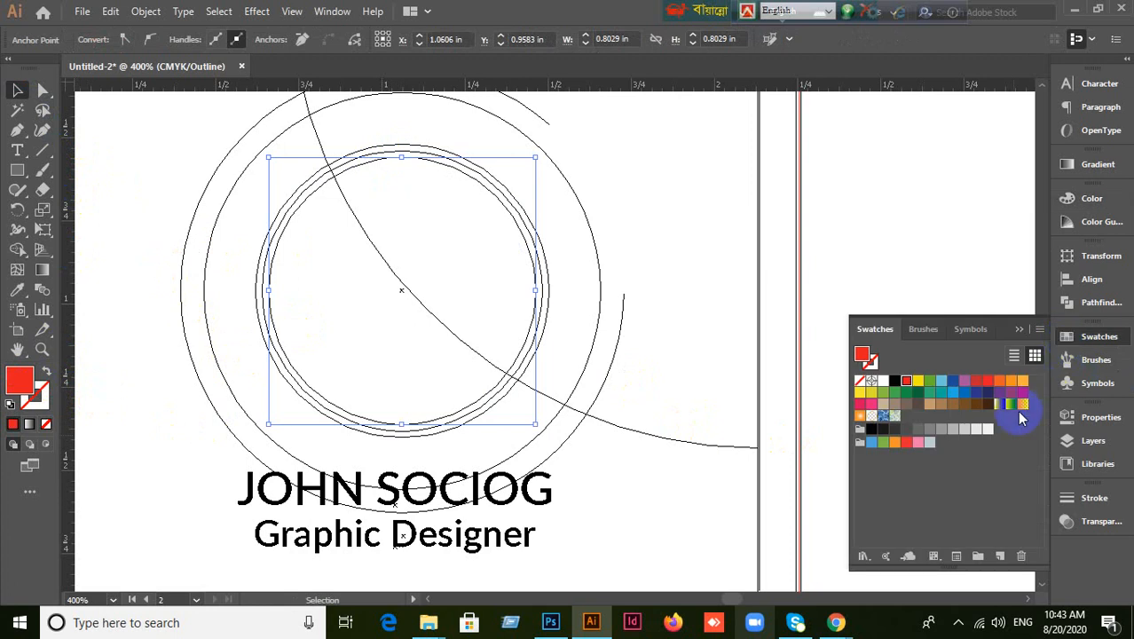
pyautogui.click(931, 387)
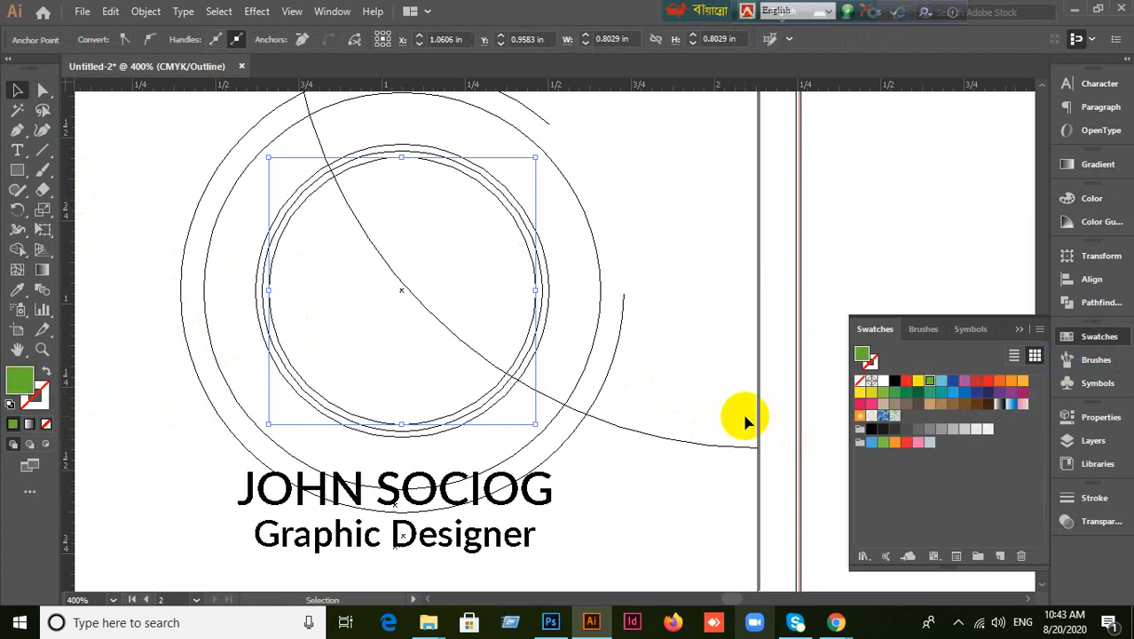
pyautogui.hotkey('ctrl', 'y')
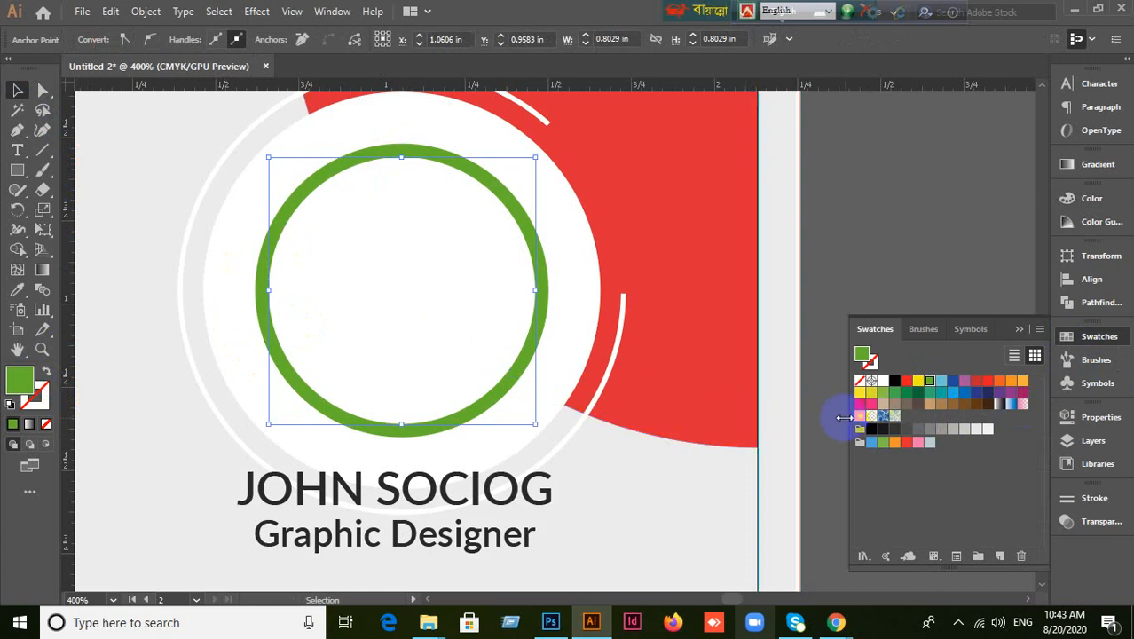
pyautogui.click(952, 383)
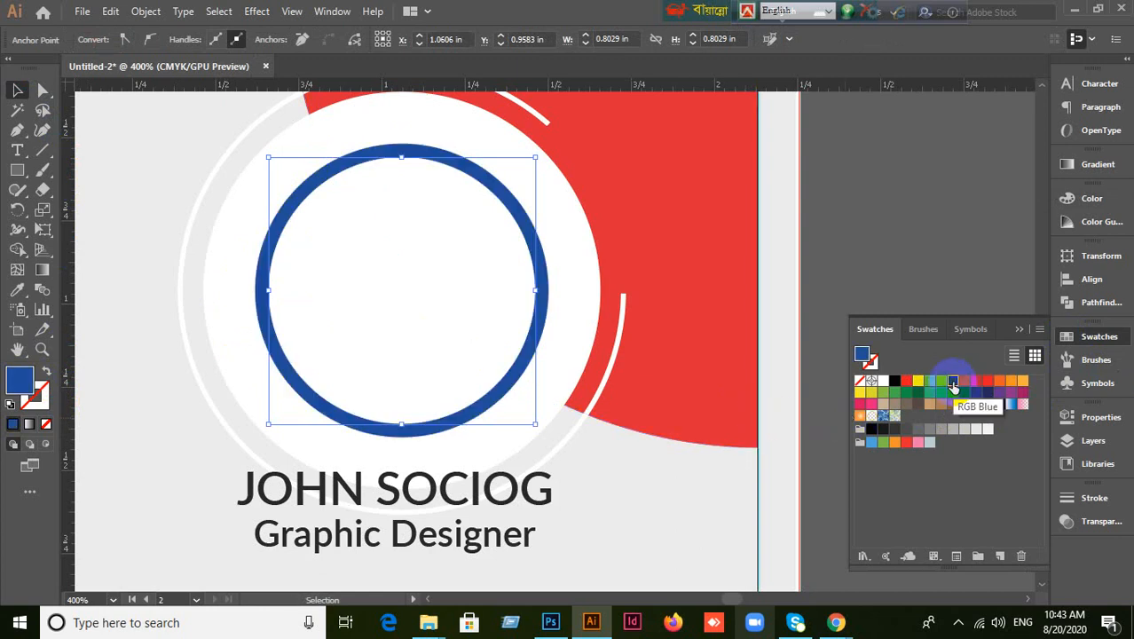
pyautogui.hotkey('ctrl', 'z')
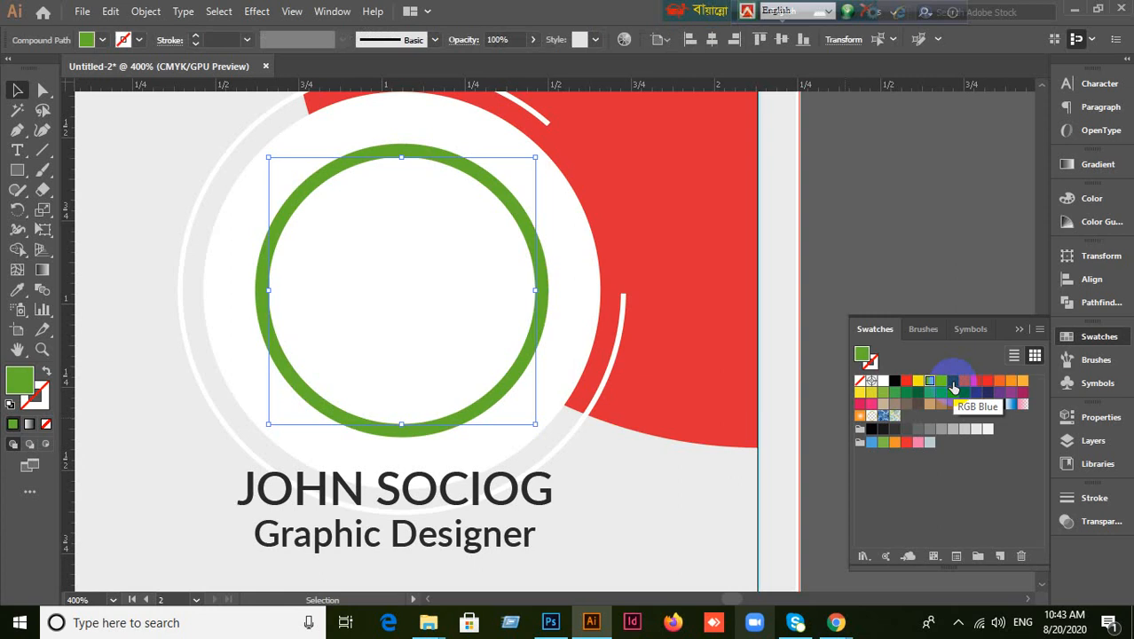
pyautogui.hotkey('ctrl', 'z')
pyautogui.hotkey('ctrl', 'z')
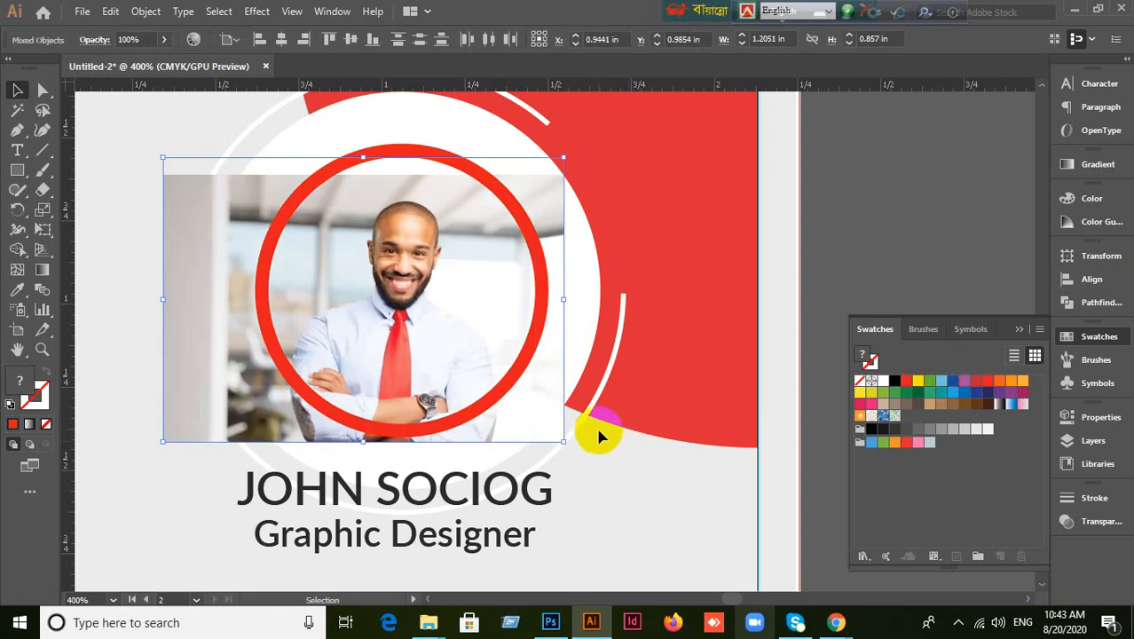
pyautogui.click(621, 388)
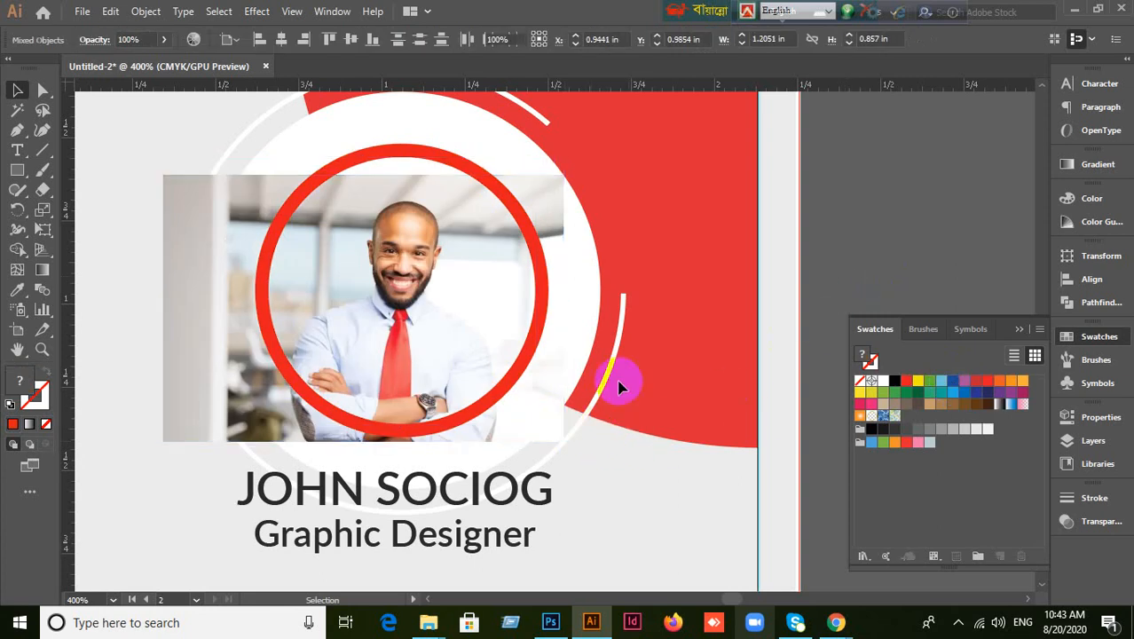
# Delete the photo and the red ring, then select the unfilled inner ellipse.
pyautogui.click(536, 406)
pyautogui.press('Delete')
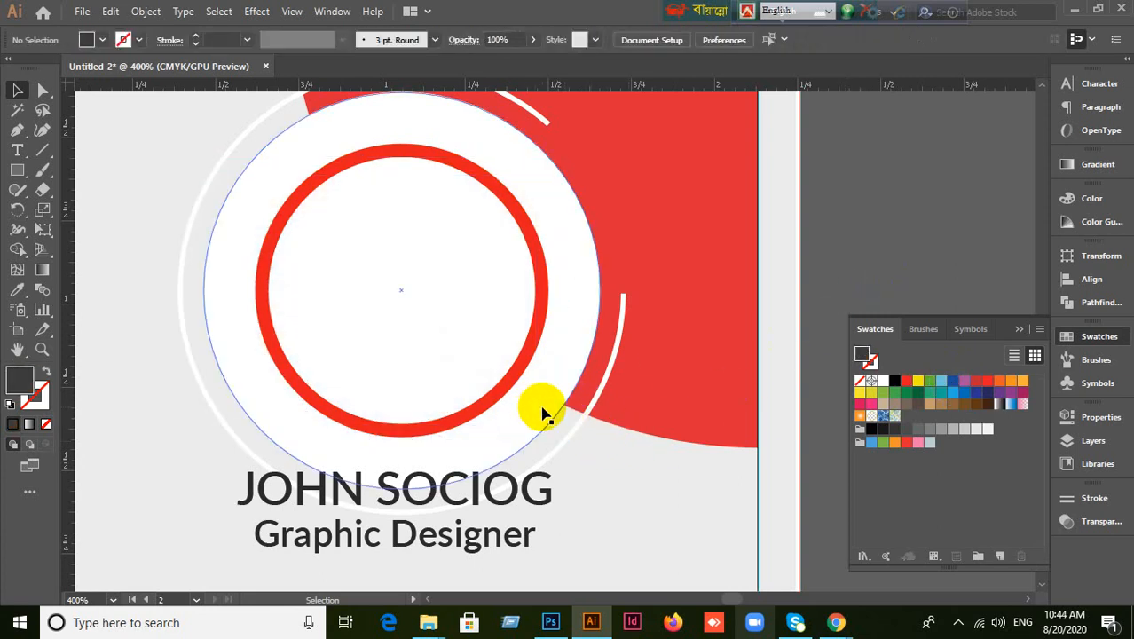
pyautogui.click(523, 377)
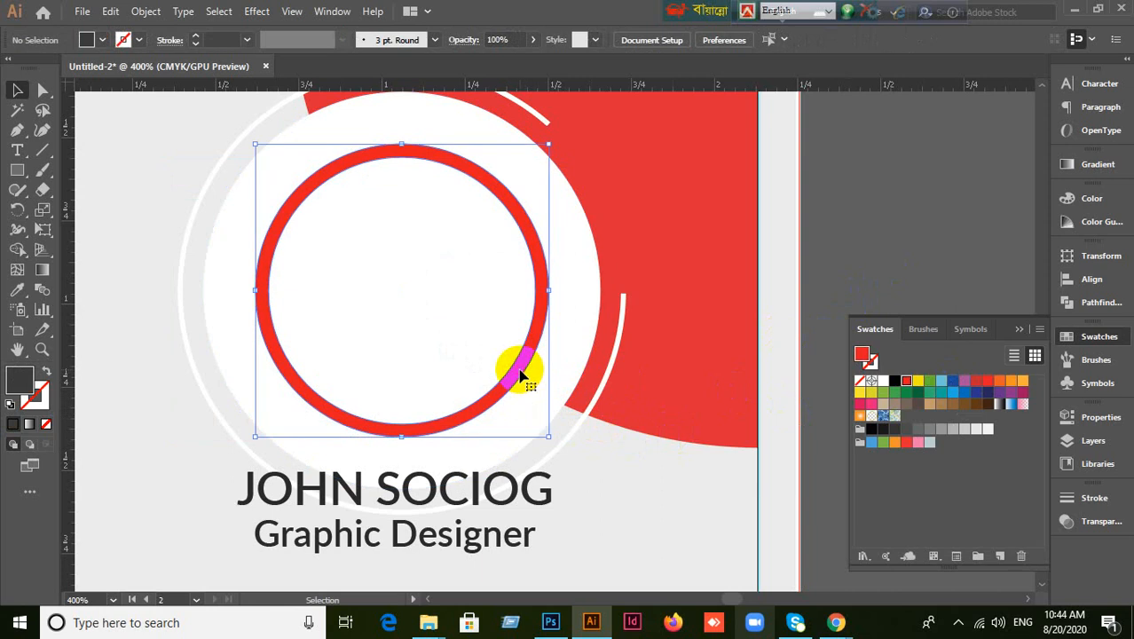
pyautogui.press('Delete')
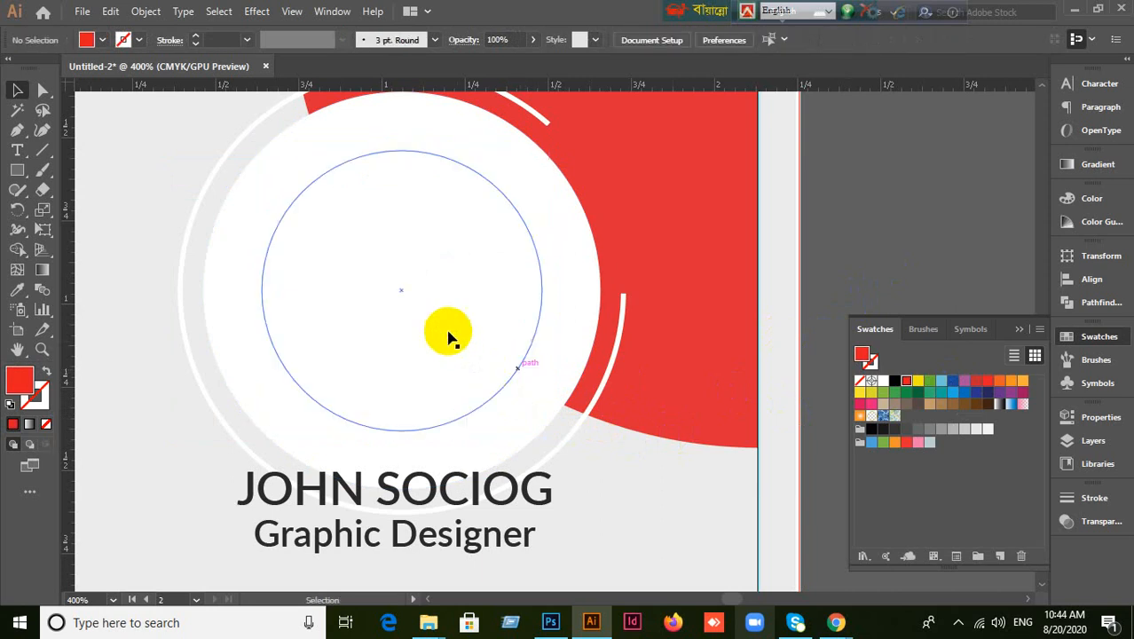
pyautogui.click(533, 345)
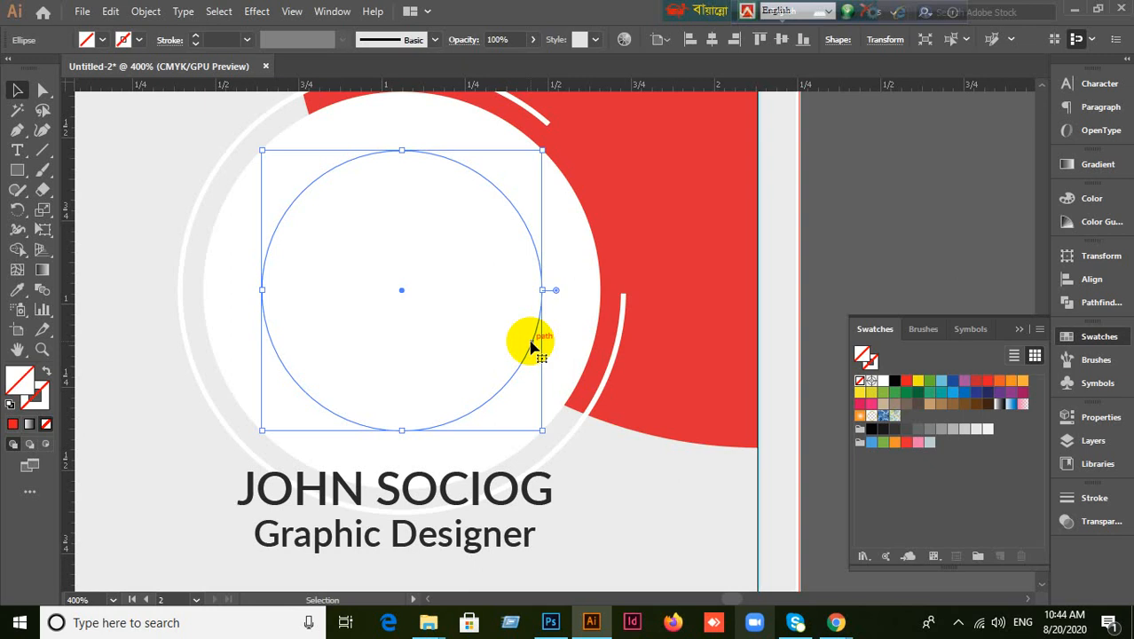
# Fill the inner ellipse red, then make it green so a red ring surrounds it.
pyautogui.click(907, 383)
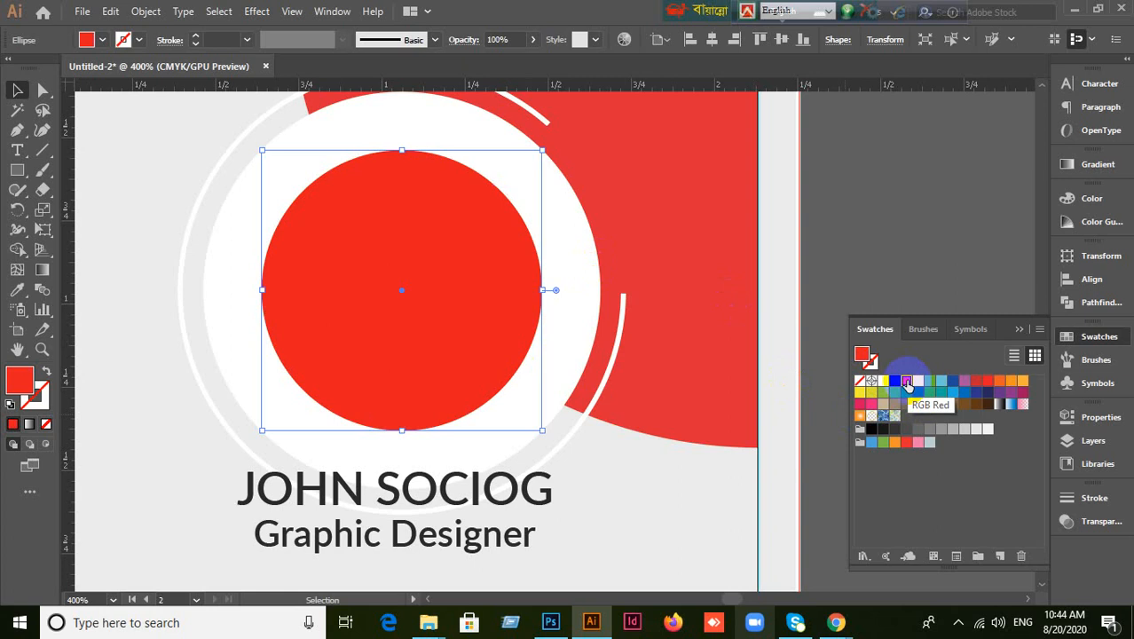
pyautogui.click(624, 481)
pyautogui.click(621, 481)
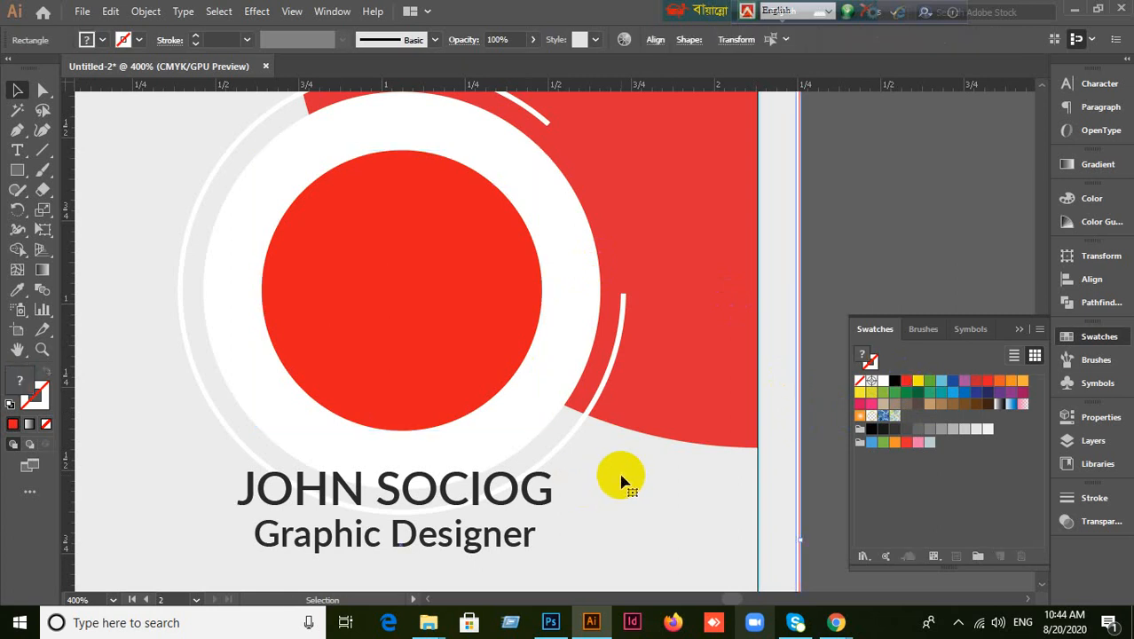
pyautogui.click(466, 310)
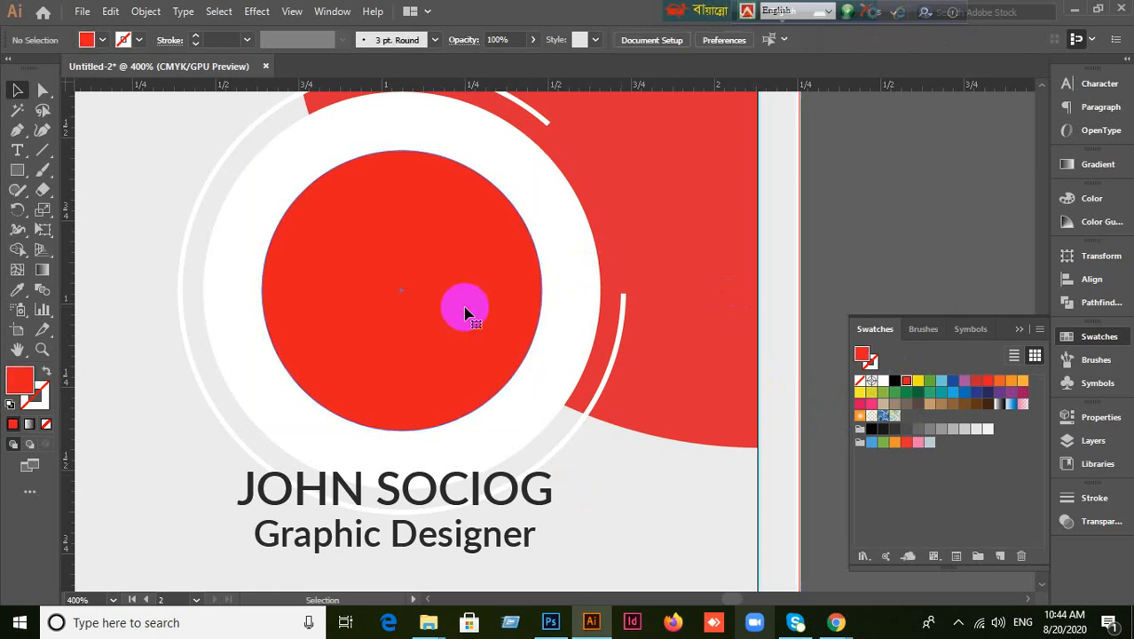
pyautogui.click(931, 381)
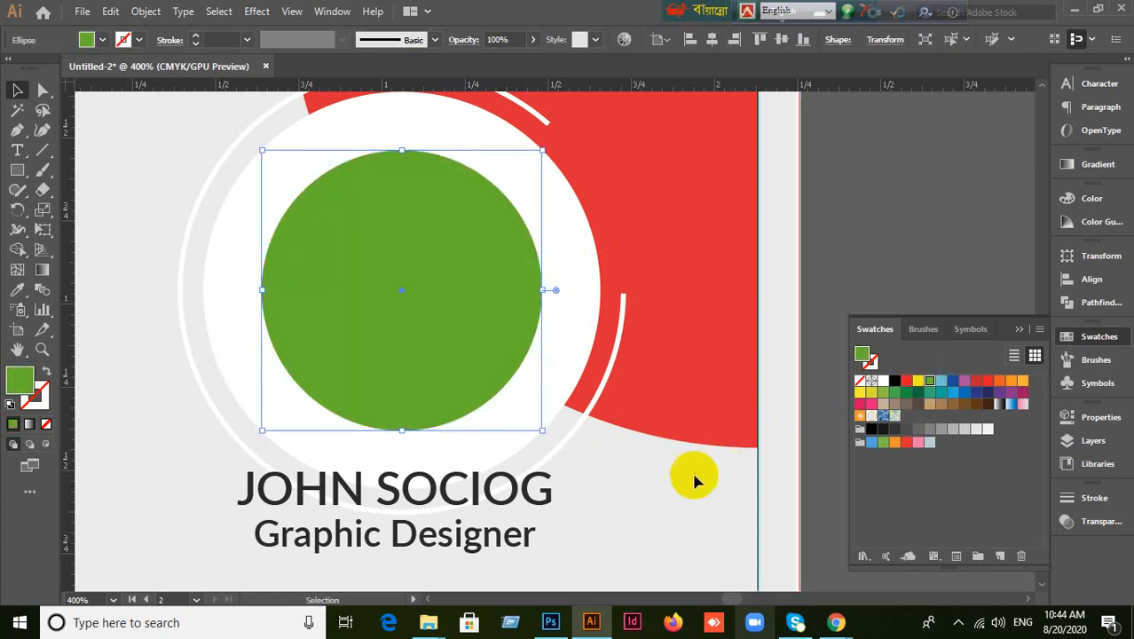
pyautogui.click(691, 472)
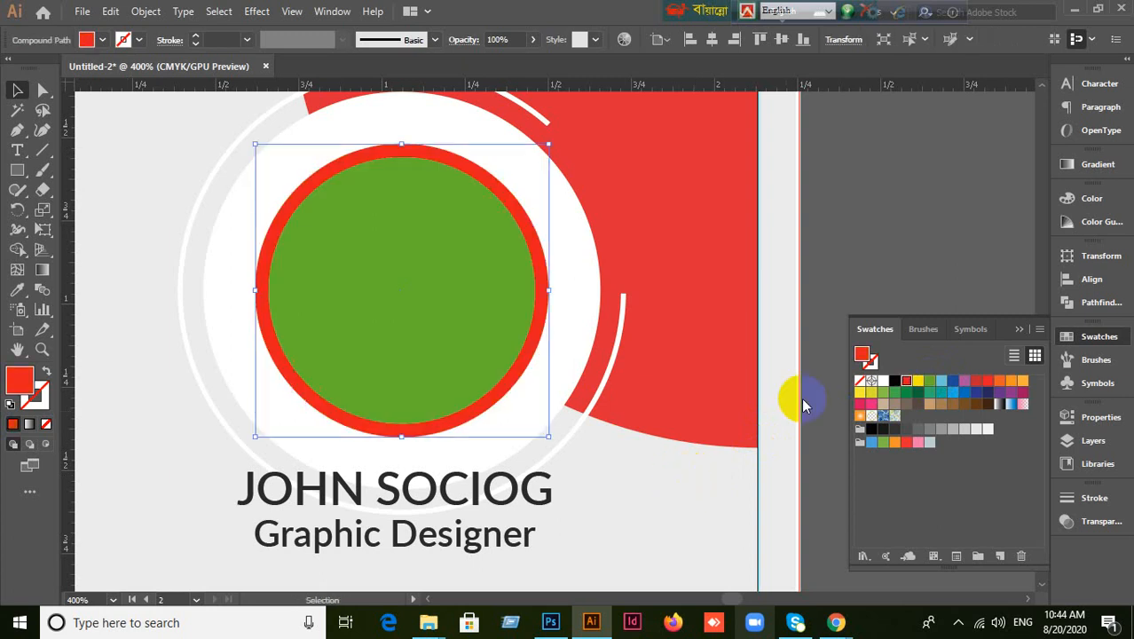
# Draw a new circle with the Ellipse tool on the empty pasteboard above the cards.
pyautogui.click(903, 221)
pyautogui.scroll(-2, 902, 221)
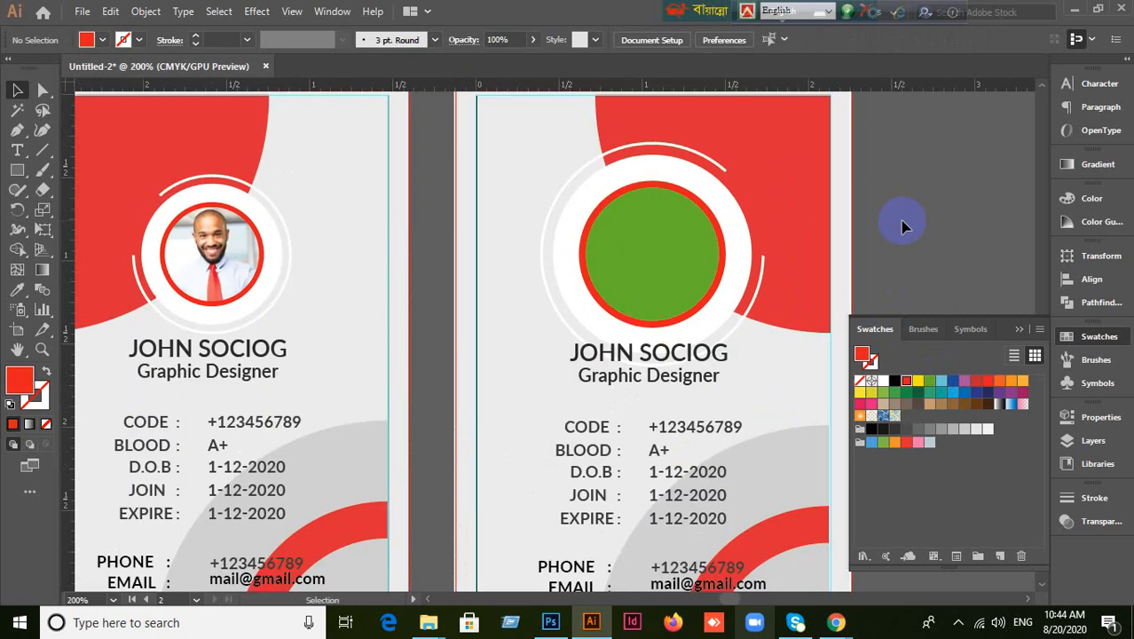
pyautogui.moveTo(913, 217); pyautogui.dragTo(668, 296)
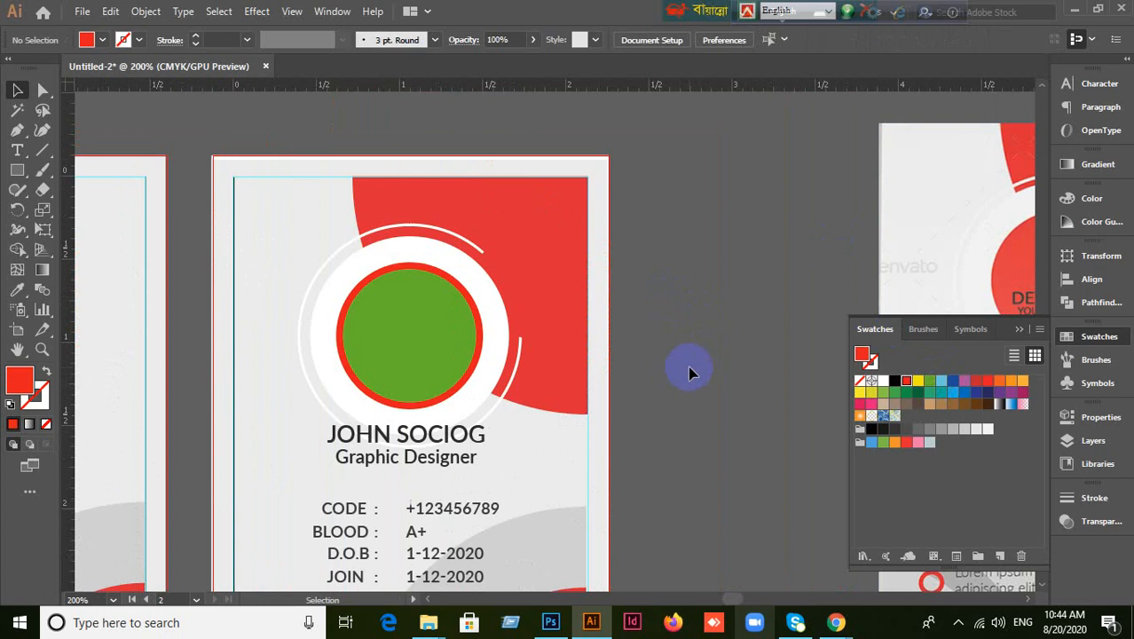
pyautogui.moveTo(680, 238); pyautogui.dragTo(678, 522)
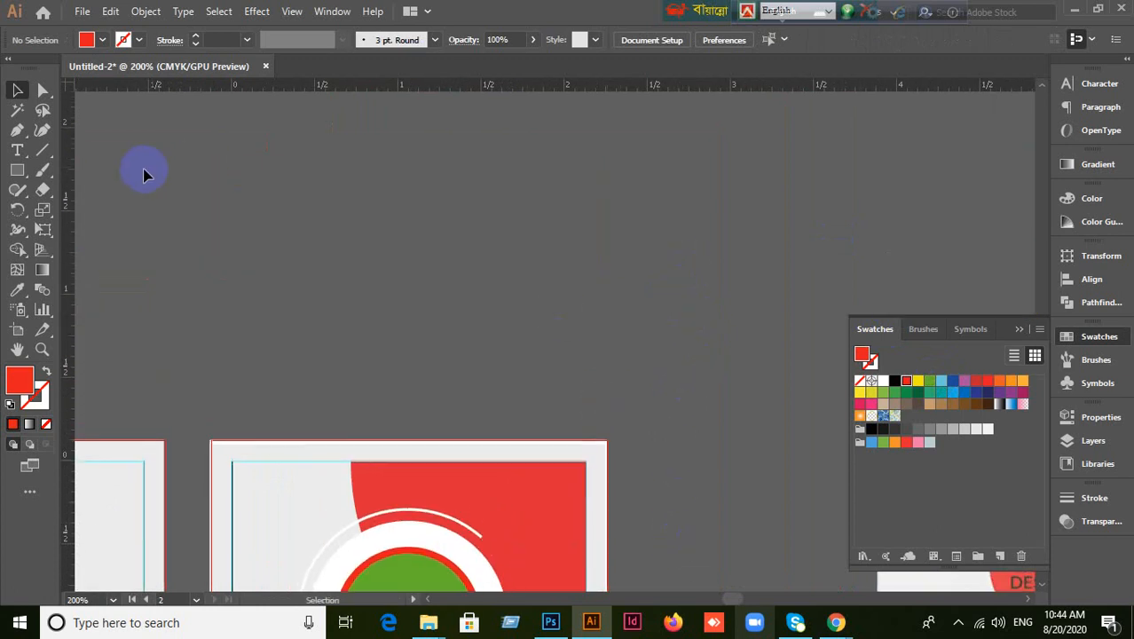
pyautogui.moveTo(17, 170); pyautogui.dragTo(78, 217)
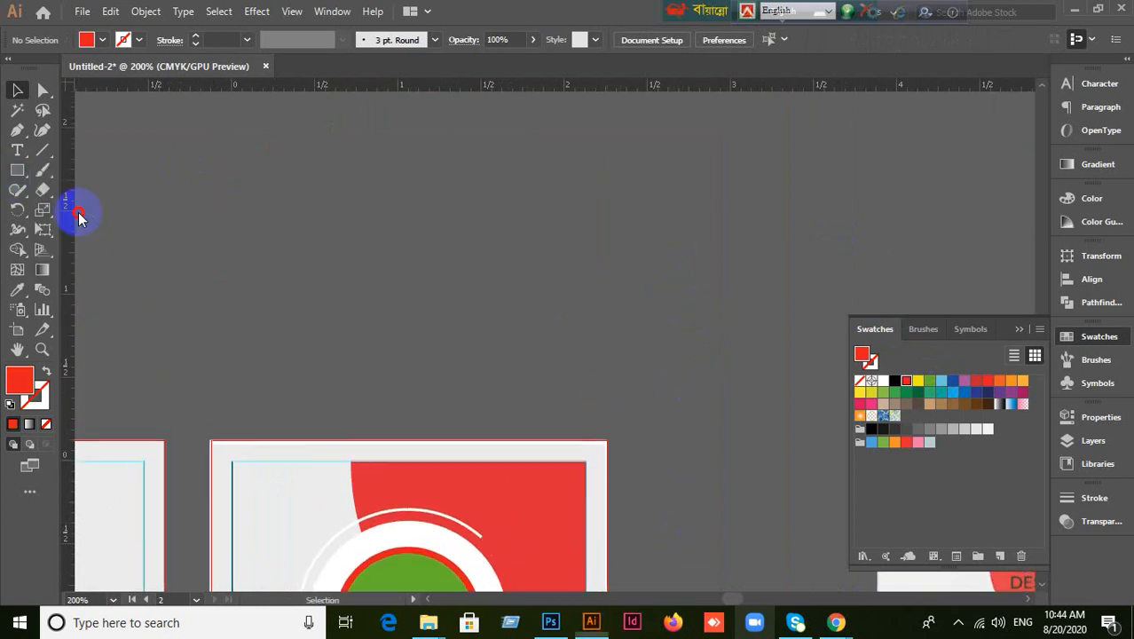
pyautogui.moveTo(449, 146); pyautogui.dragTo(597, 276)
pyautogui.click(17, 90)
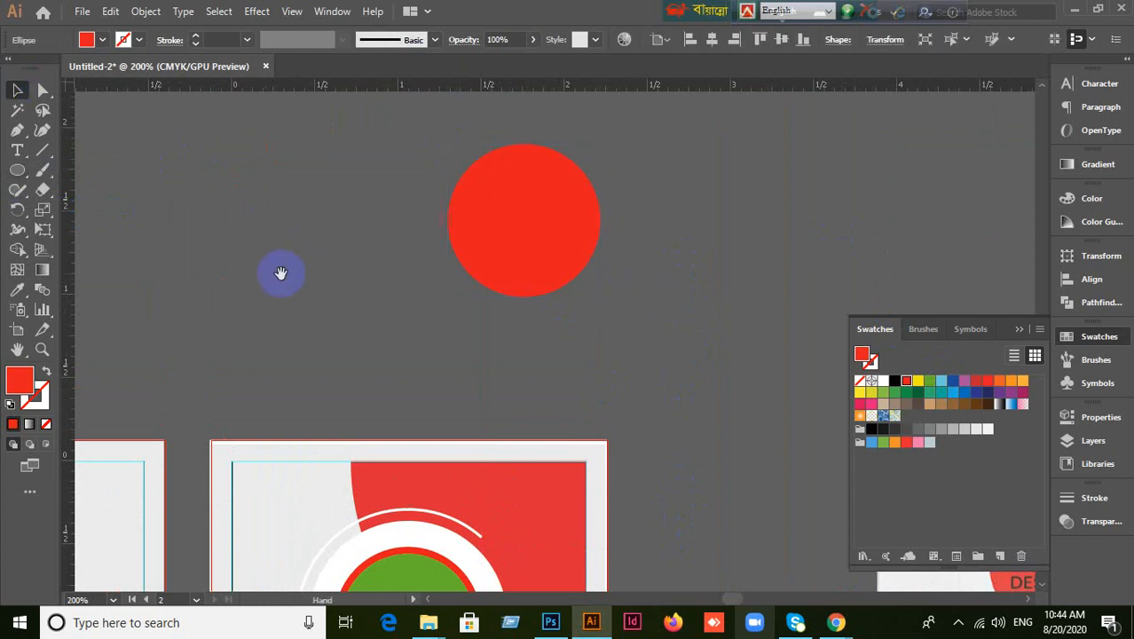
pyautogui.moveTo(280, 272); pyautogui.dragTo(347, 277)
# Place the portrait photo over the new circle.
pyautogui.click(82, 12)
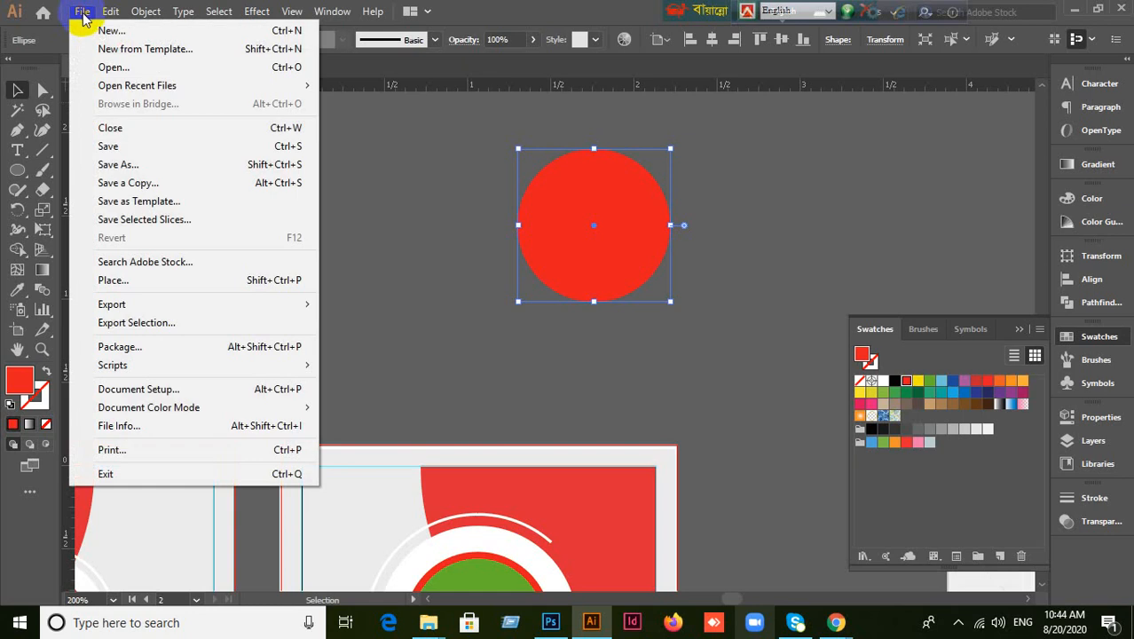
pyautogui.click(152, 280)
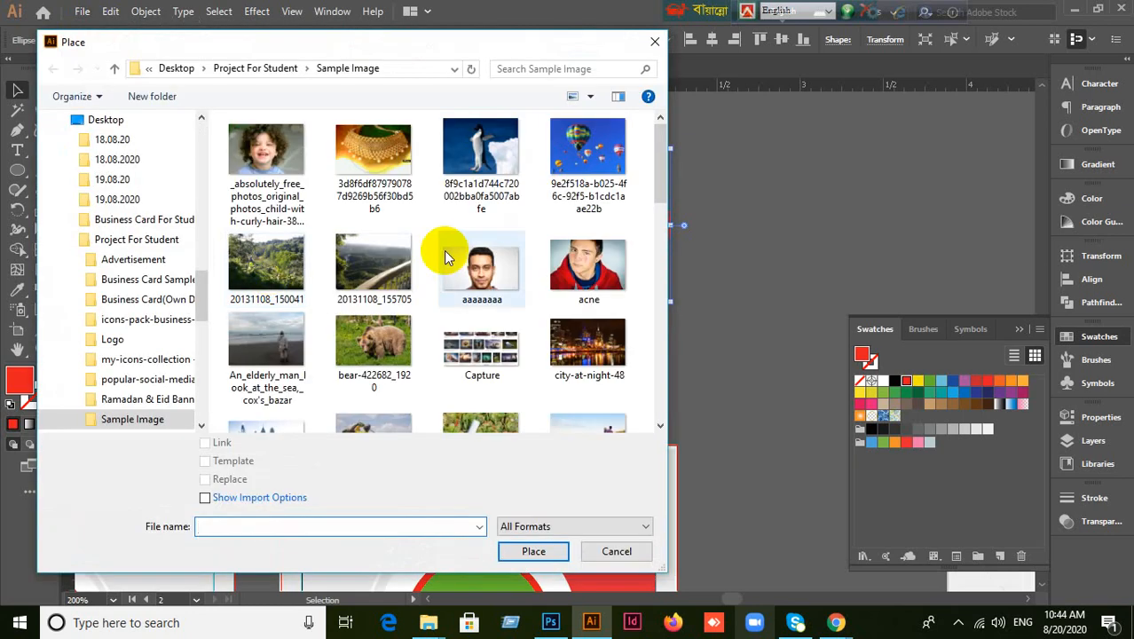
pyautogui.click(470, 268)
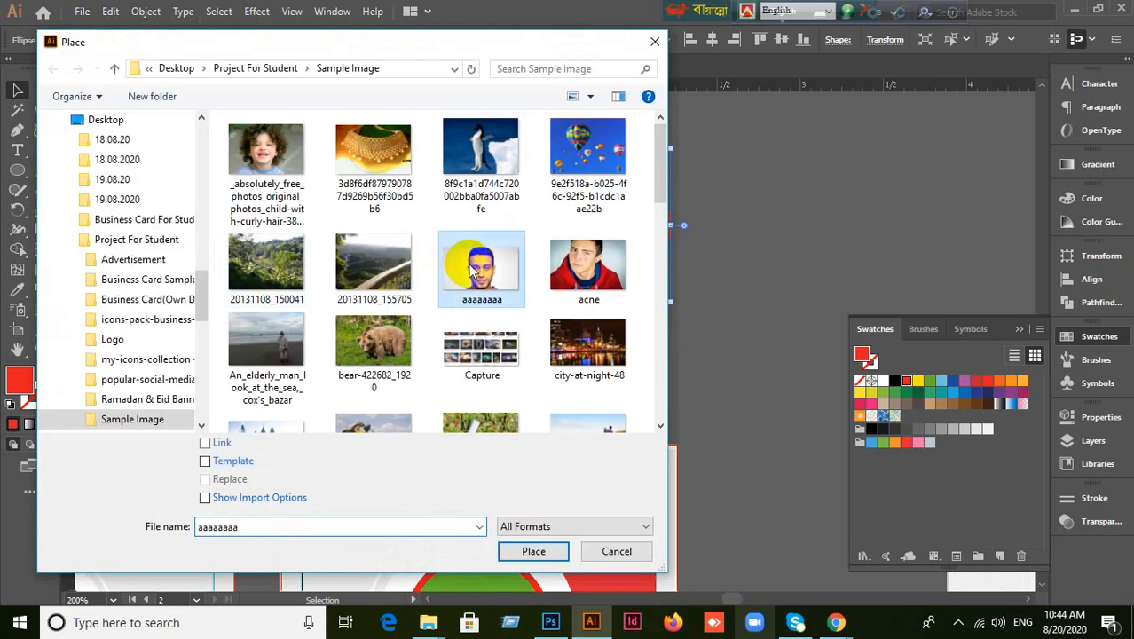
pyautogui.click(534, 551)
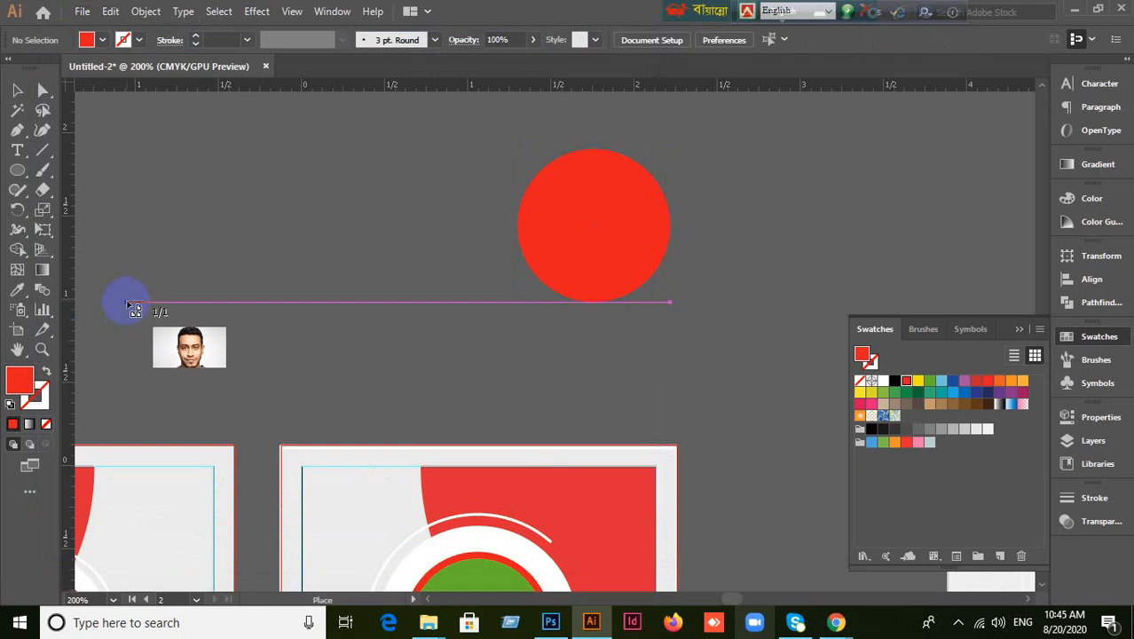
pyautogui.moveTo(484, 127); pyautogui.dragTo(811, 485)
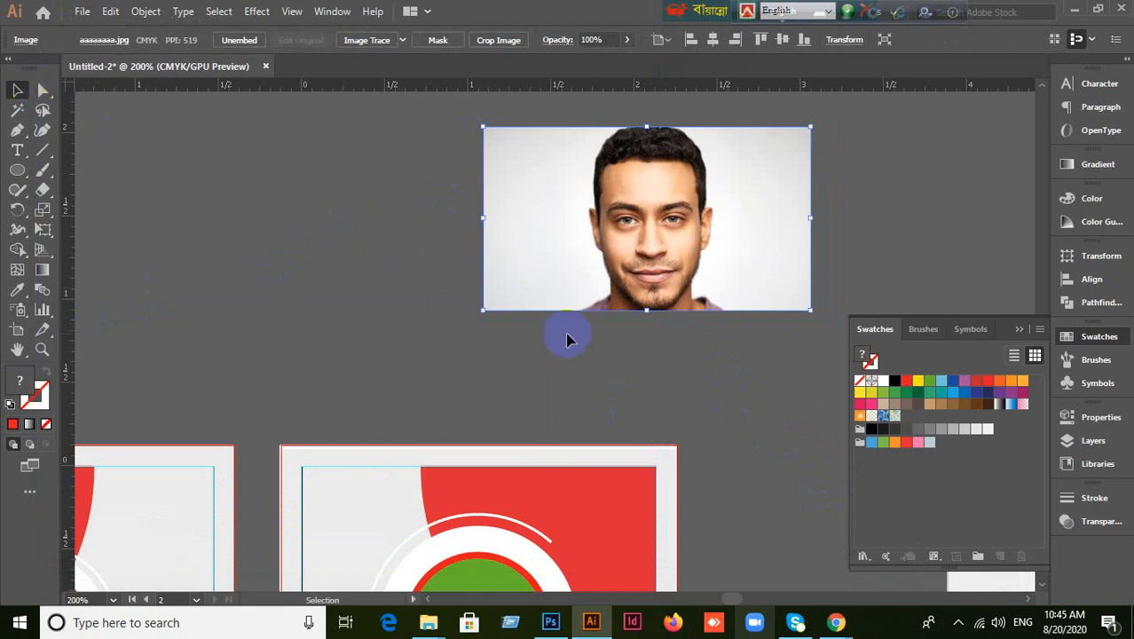
# Send the photo behind the circle, centre the circle on the face, and make a clipping mask.
pyautogui.hotkey('ctrl', '[')
pyautogui.click(598, 270)
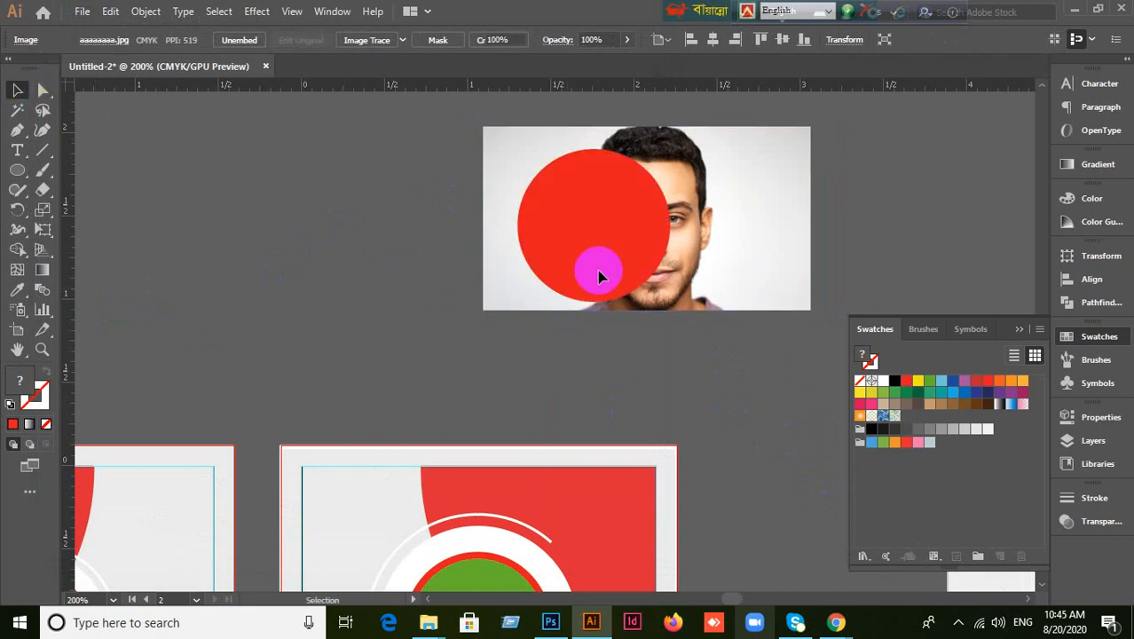
pyautogui.moveTo(598, 277); pyautogui.dragTo(653, 248)
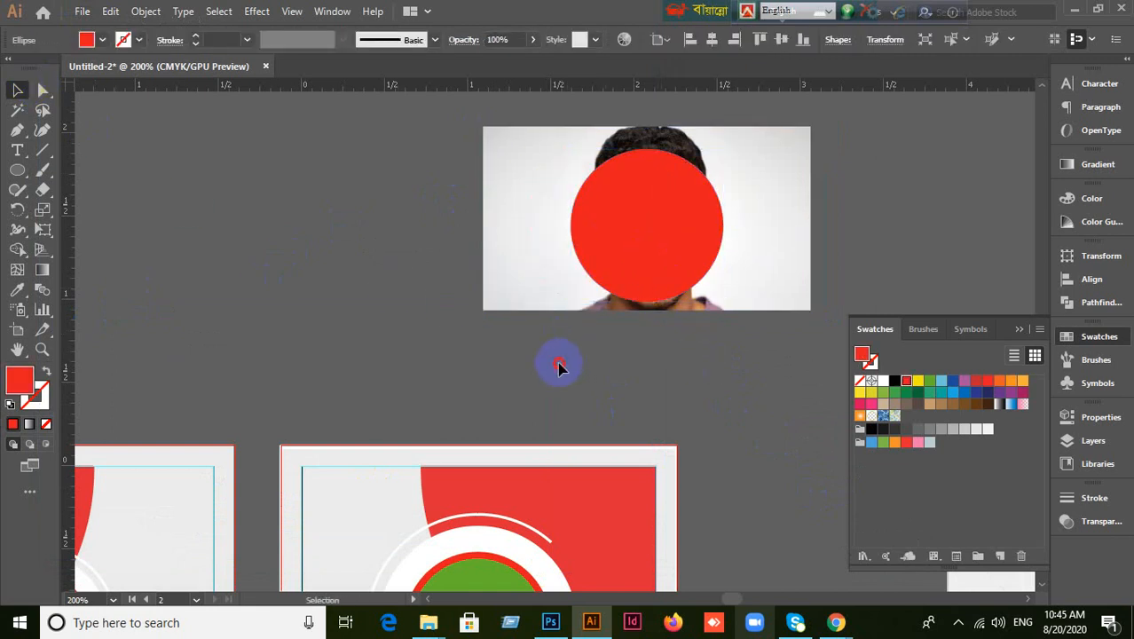
pyautogui.moveTo(559, 366); pyautogui.dragTo(648, 241)
pyautogui.rightClick(651, 243)
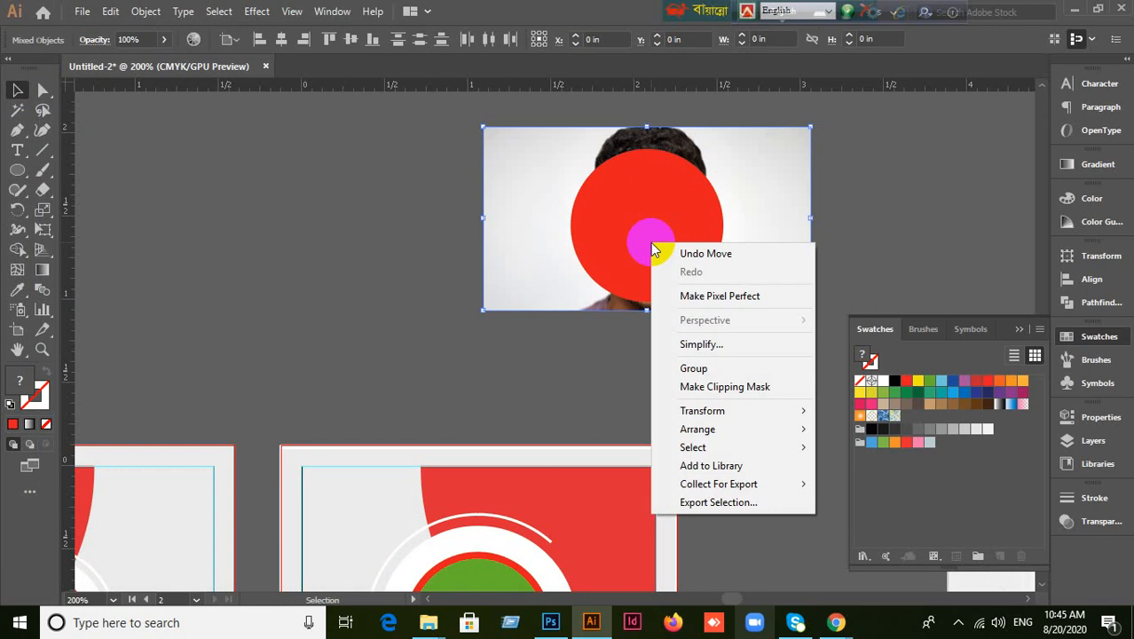
pyautogui.click(694, 387)
# Release the clipping mask, delete the photo, and select the empty circle.
pyautogui.click(654, 253)
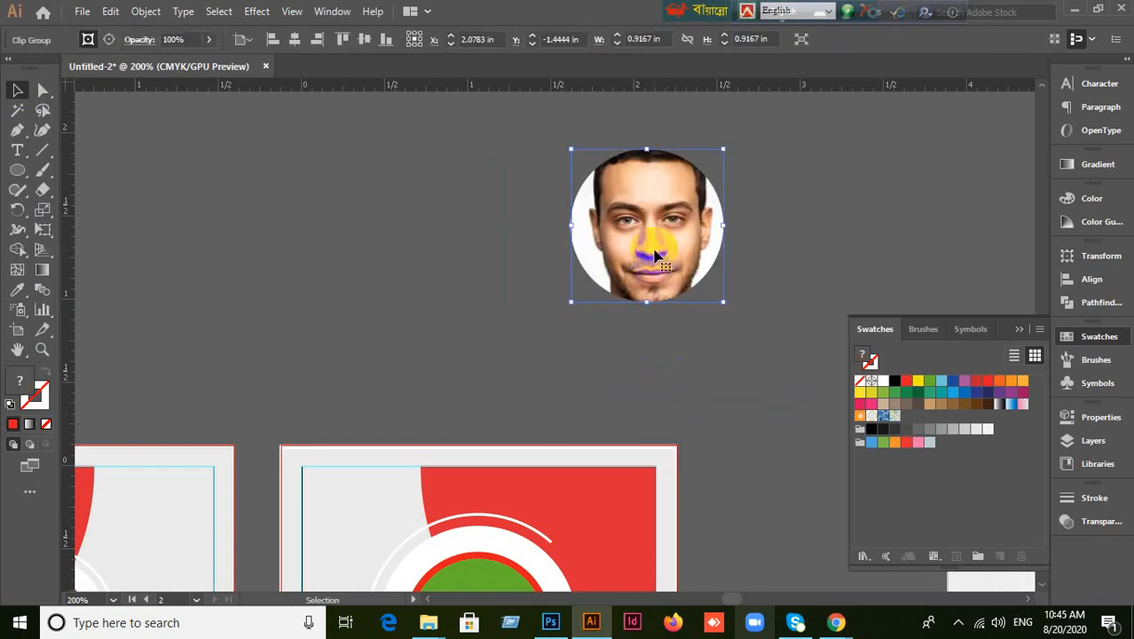
pyautogui.rightClick(655, 255)
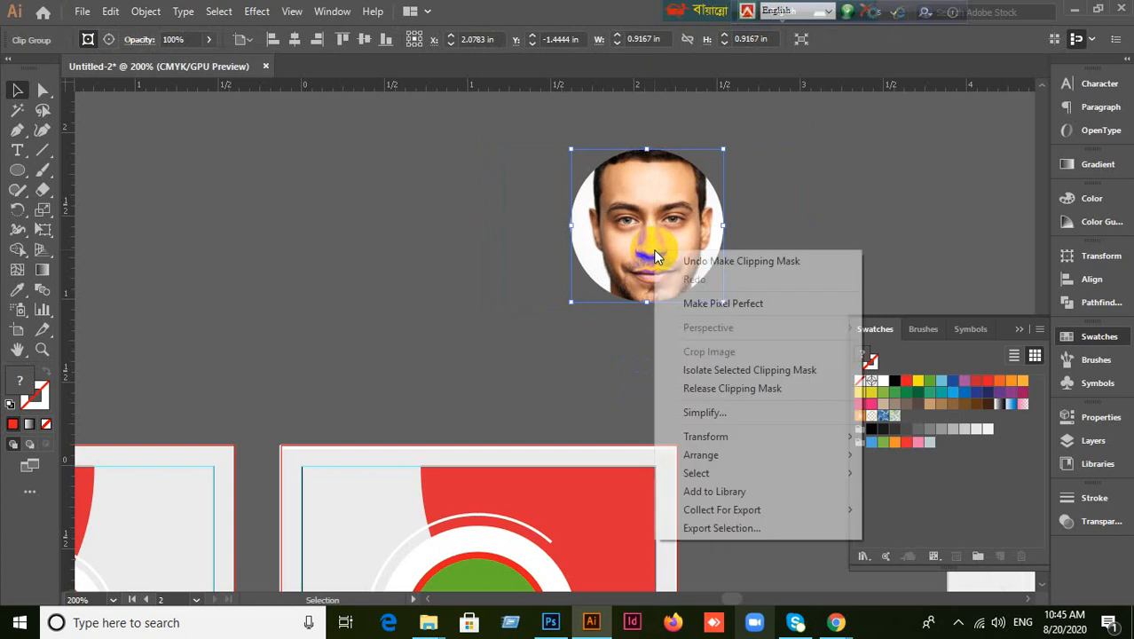
pyautogui.click(690, 389)
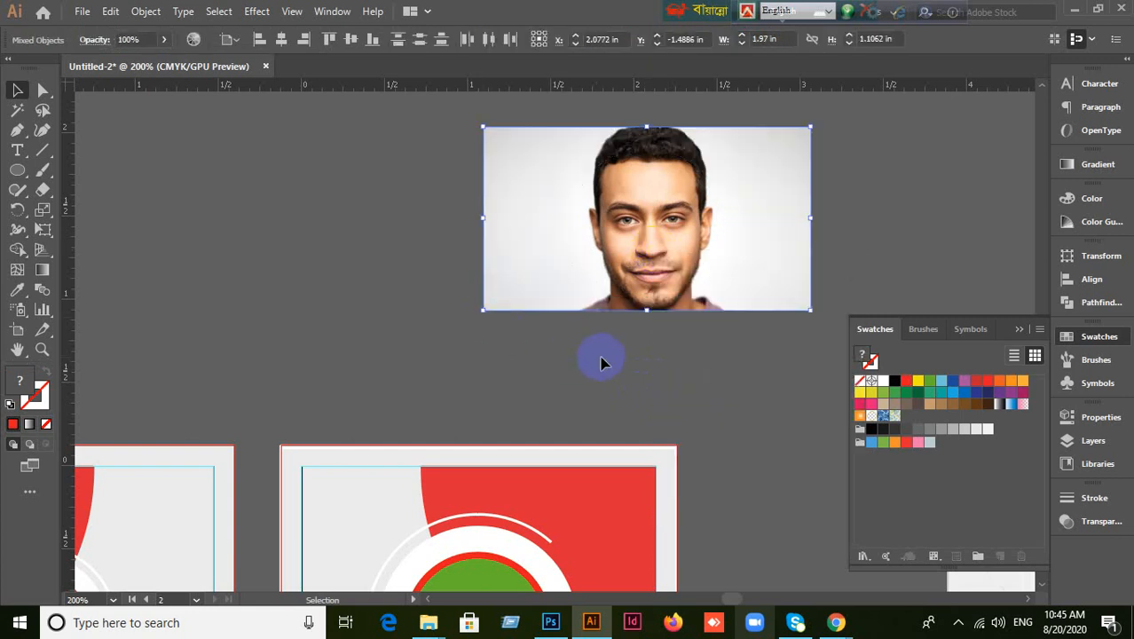
pyautogui.moveTo(494, 286); pyautogui.dragTo(126, 277)
pyautogui.press('Delete')
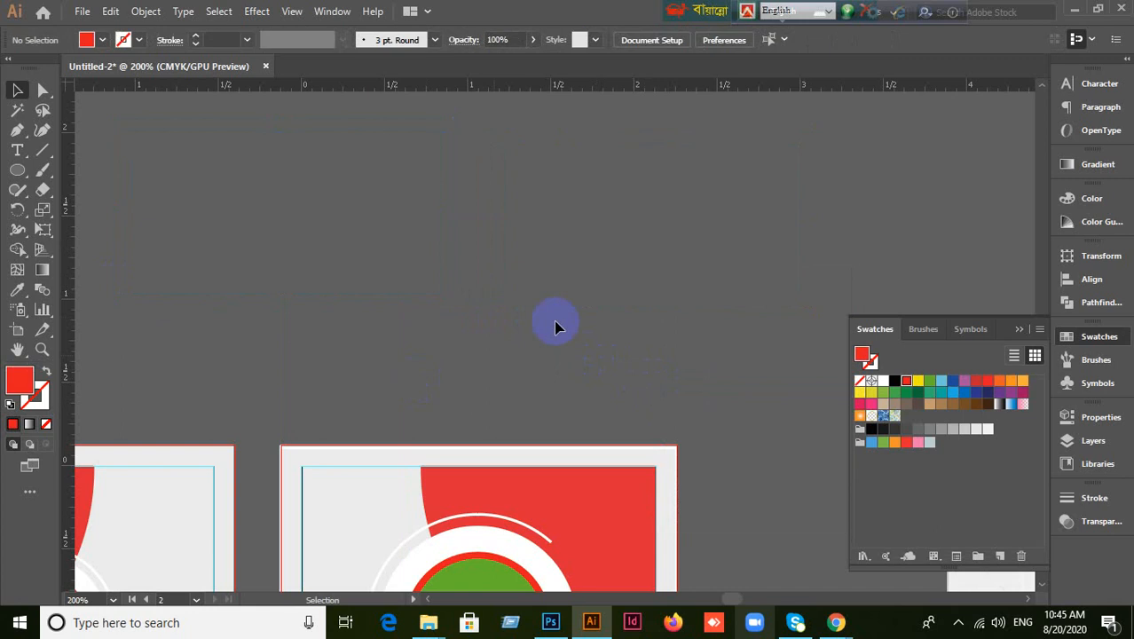
pyautogui.click(721, 209)
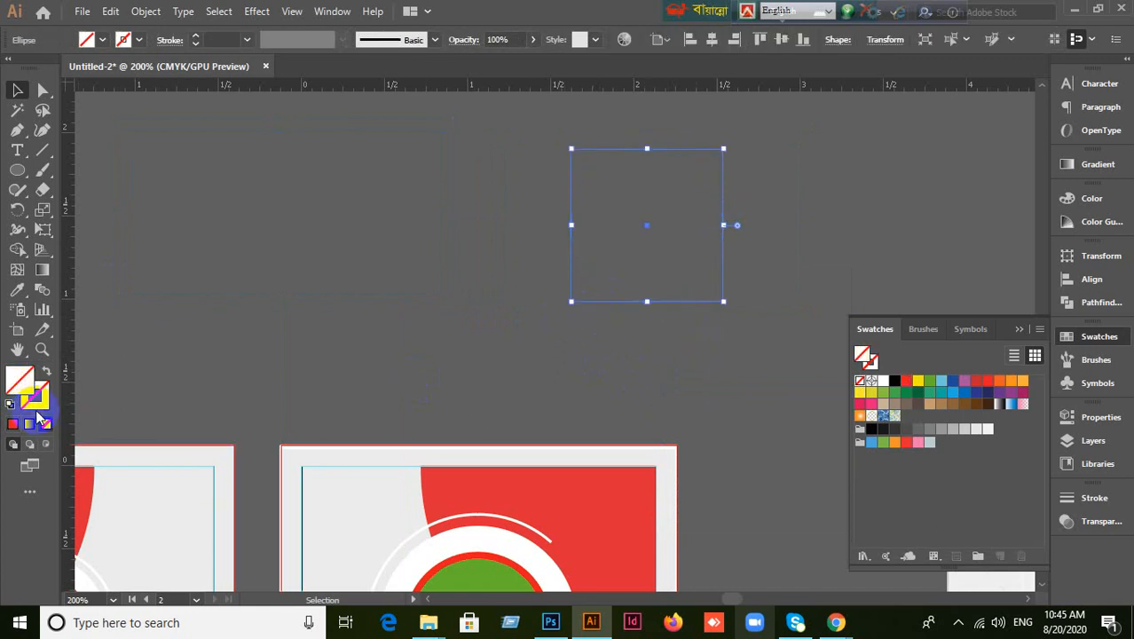
# Try yellow, light blue, dark blue, purple and navy fills on the circle, ending on teal green.
pyautogui.click(916, 382)
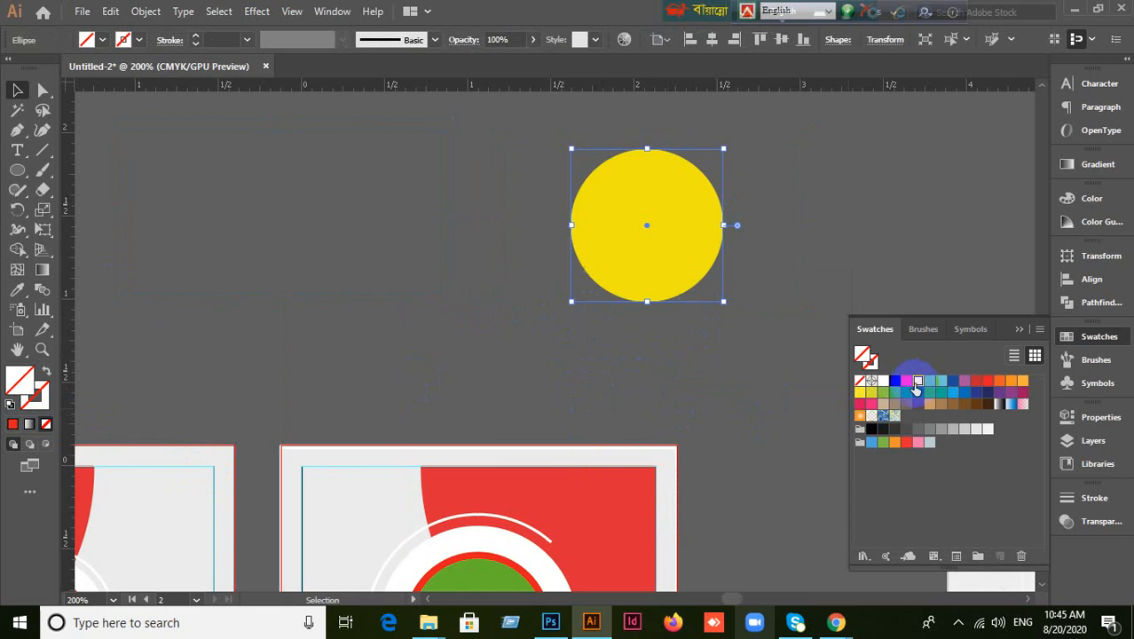
pyautogui.click(943, 382)
pyautogui.click(953, 381)
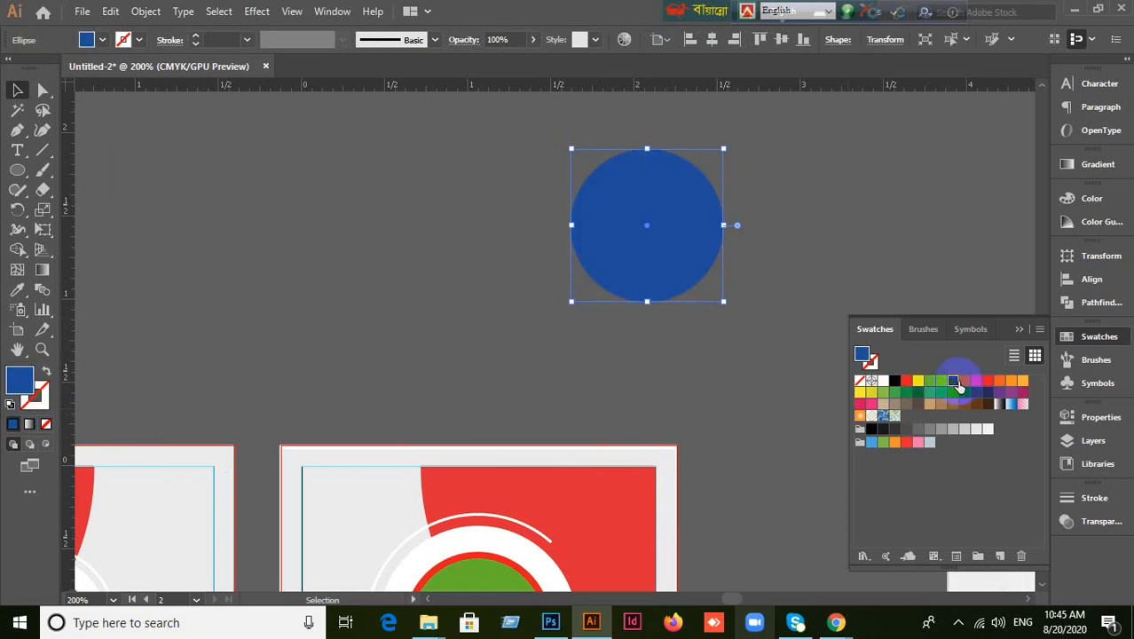
pyautogui.click(965, 381)
pyautogui.click(754, 357)
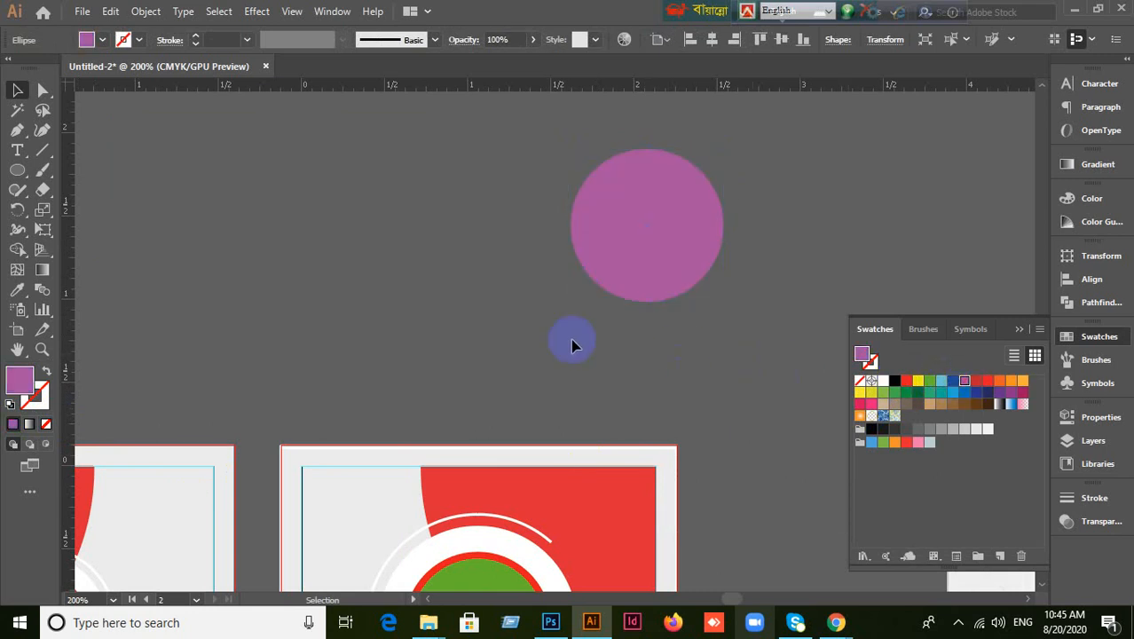
pyautogui.click(689, 243)
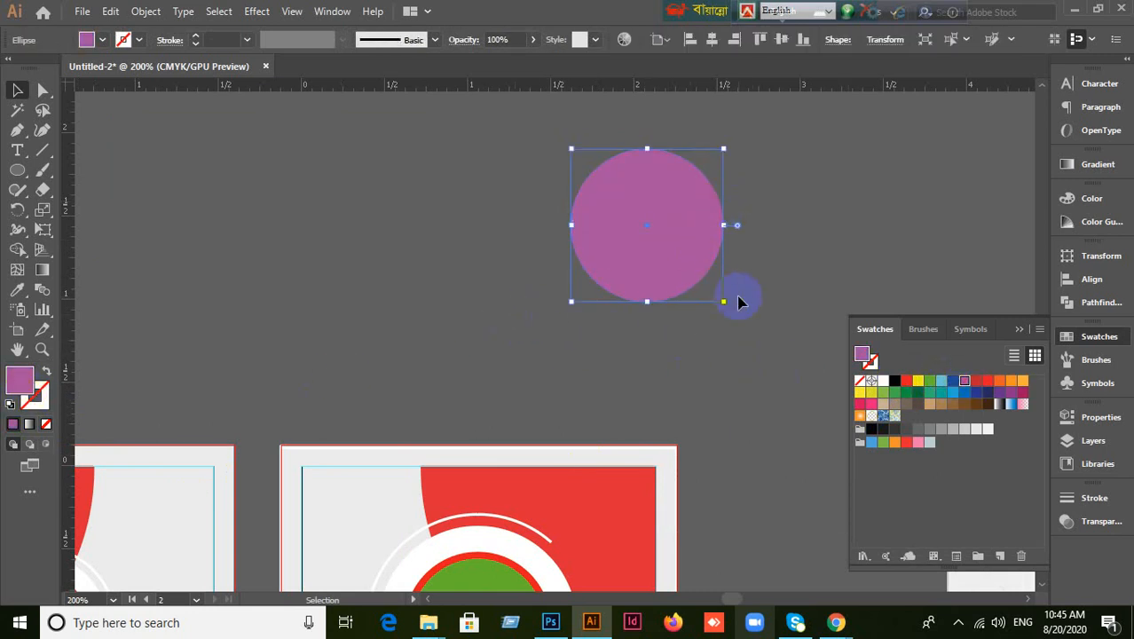
pyautogui.click(943, 397)
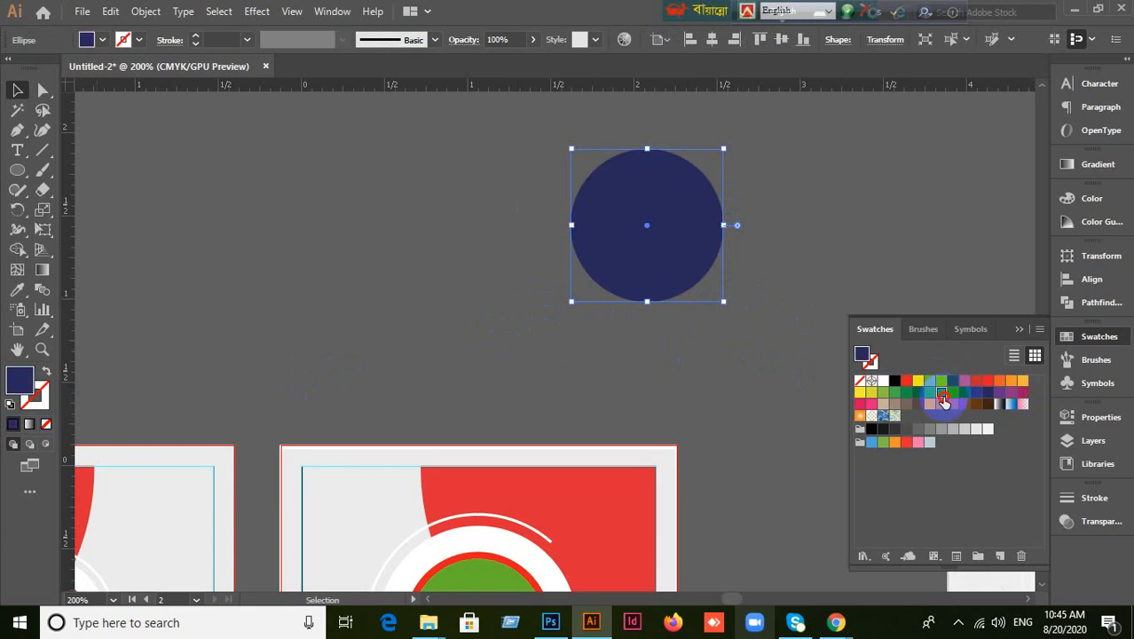
pyautogui.click(929, 391)
pyautogui.scroll(-5, 753, 378)
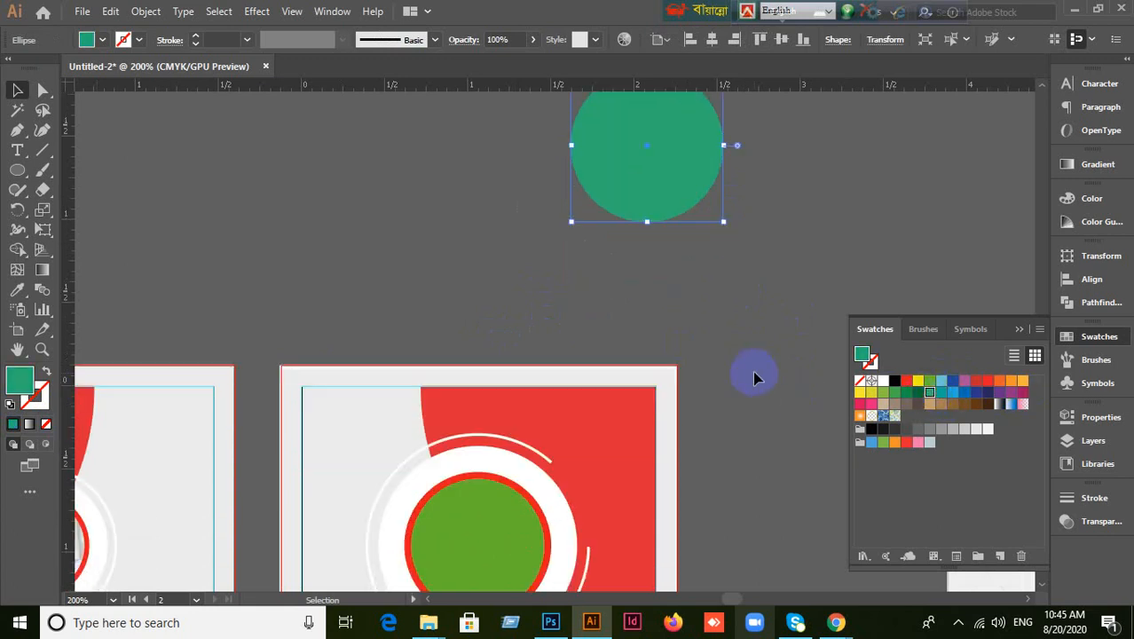
# Delete the name/title, the CODE–EXPIRE details and the PHONE/EMAIL text from the second card.
pyautogui.scroll(-2, 748, 376)
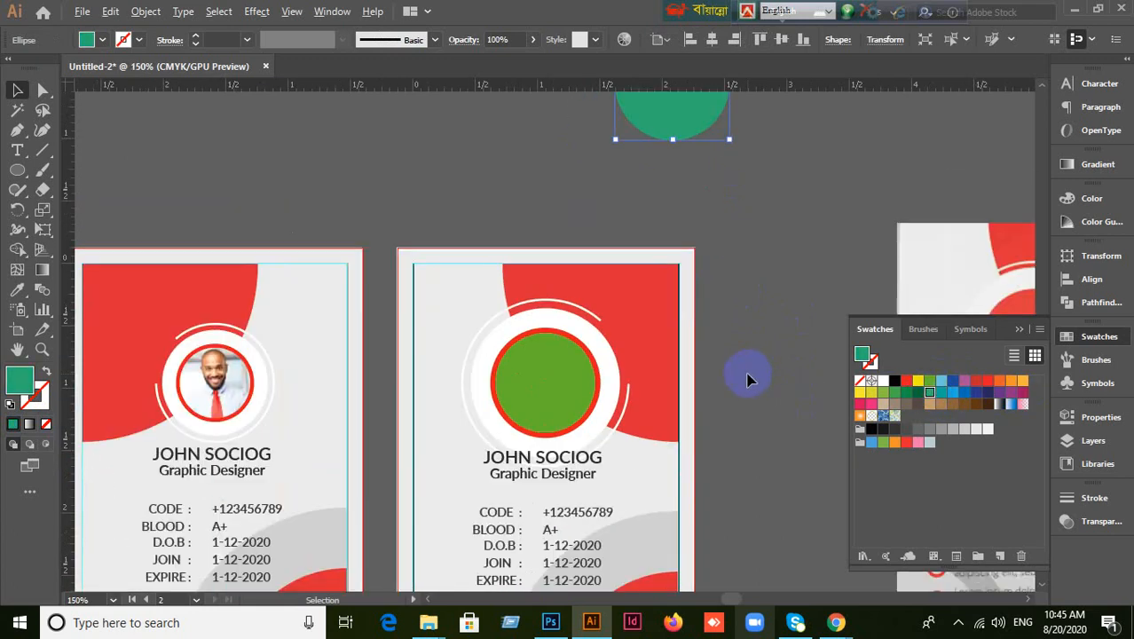
pyautogui.moveTo(736, 457); pyautogui.dragTo(654, 357)
pyautogui.click(750, 313)
pyautogui.click(645, 364)
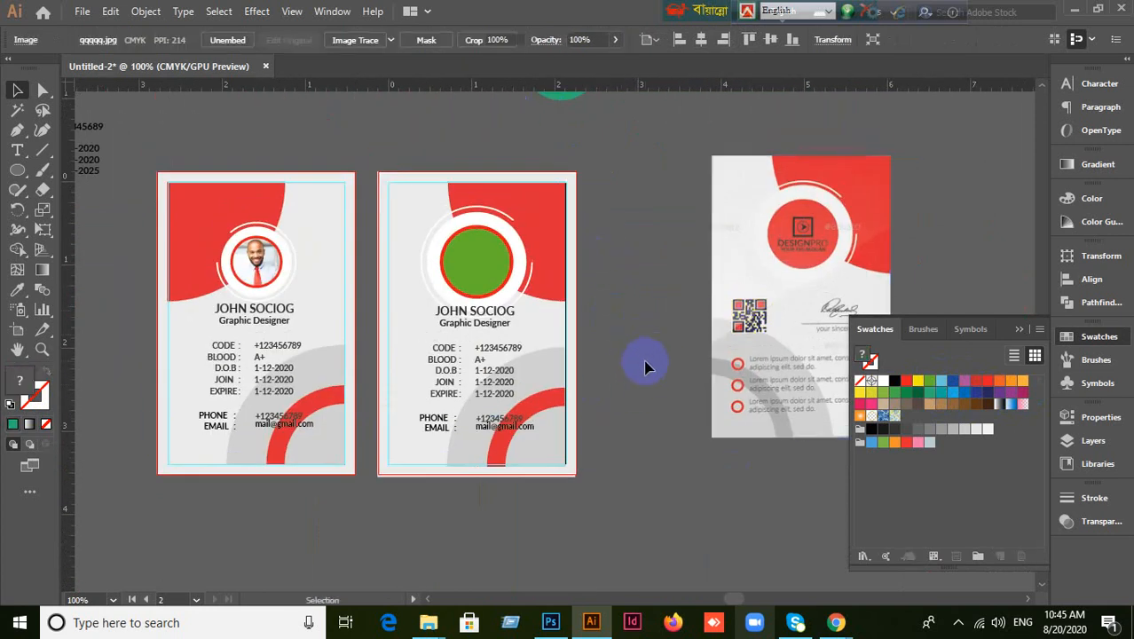
pyautogui.click(504, 322)
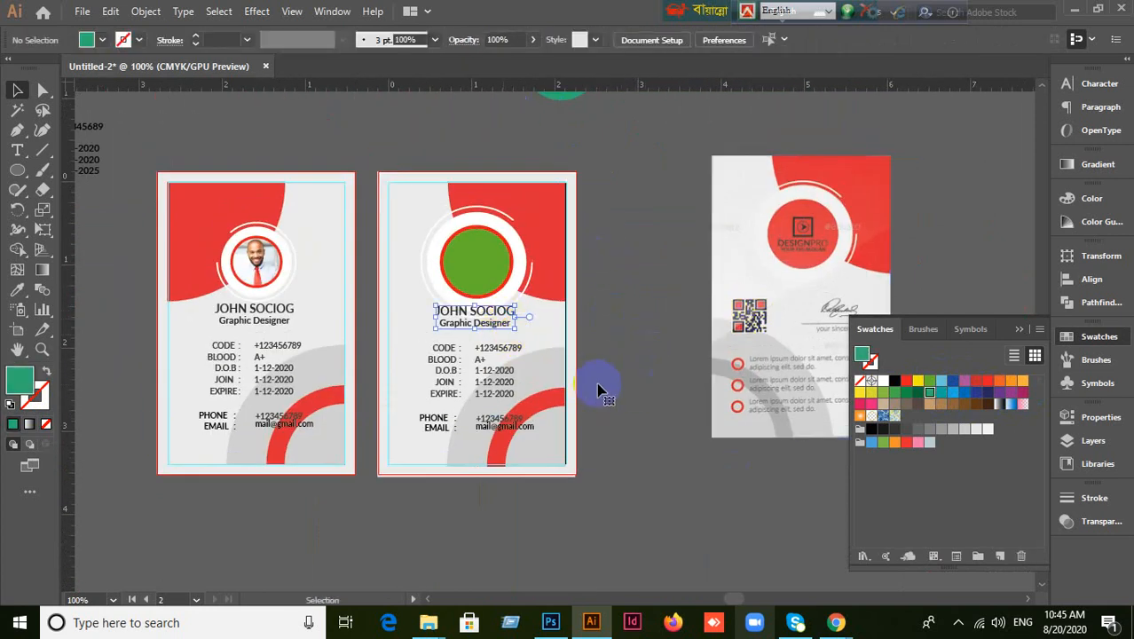
pyautogui.press('Delete')
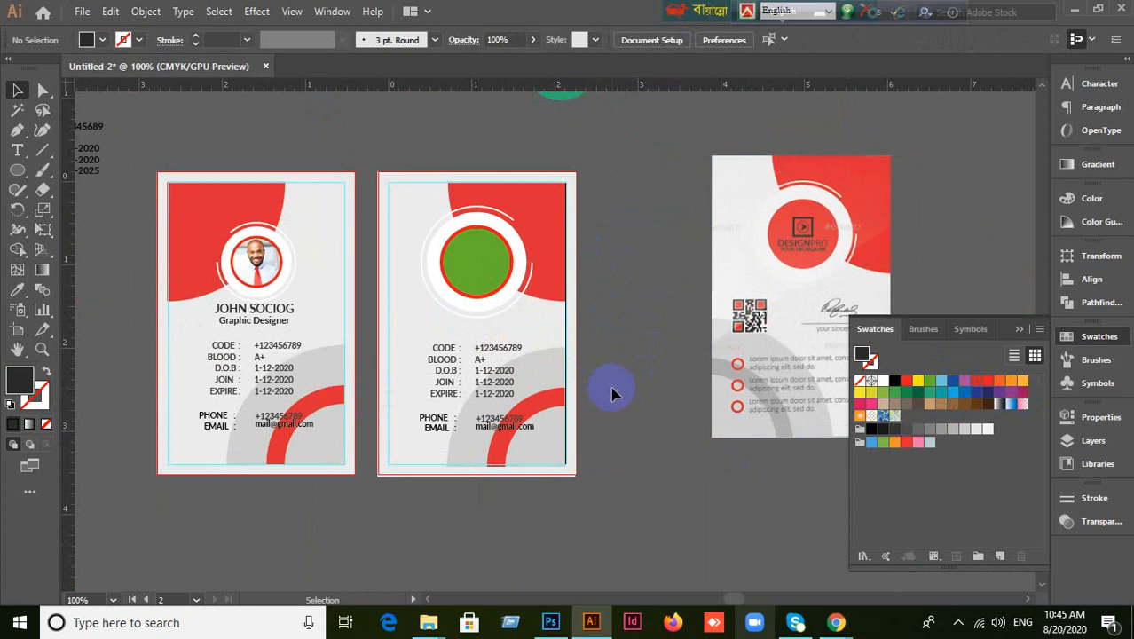
pyautogui.moveTo(457, 356); pyautogui.dragTo(499, 392)
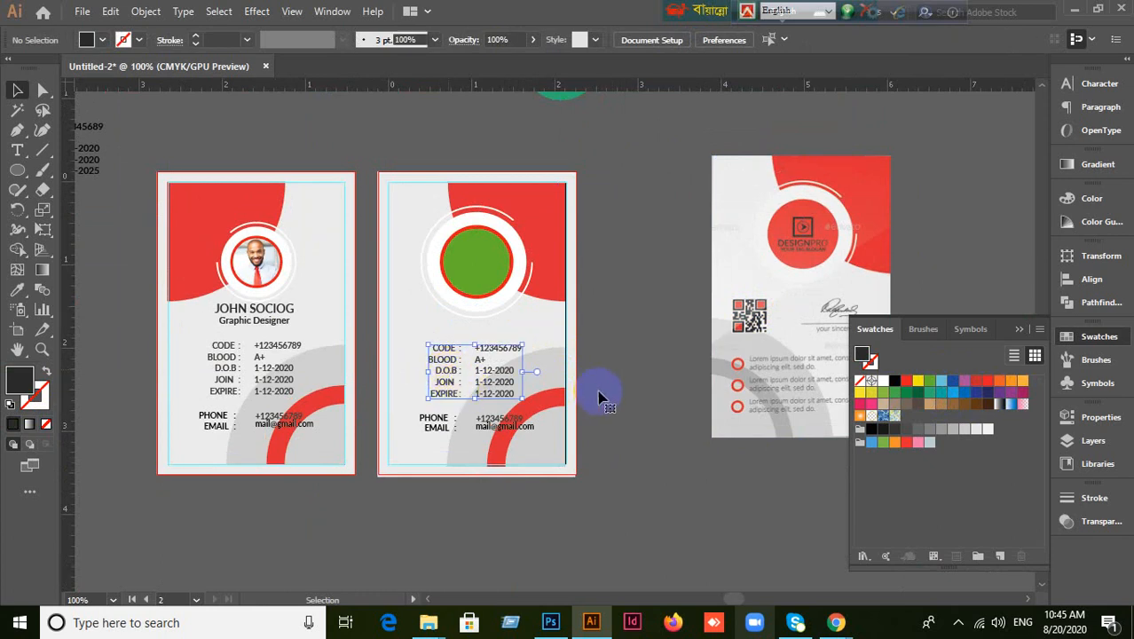
pyautogui.press('Delete')
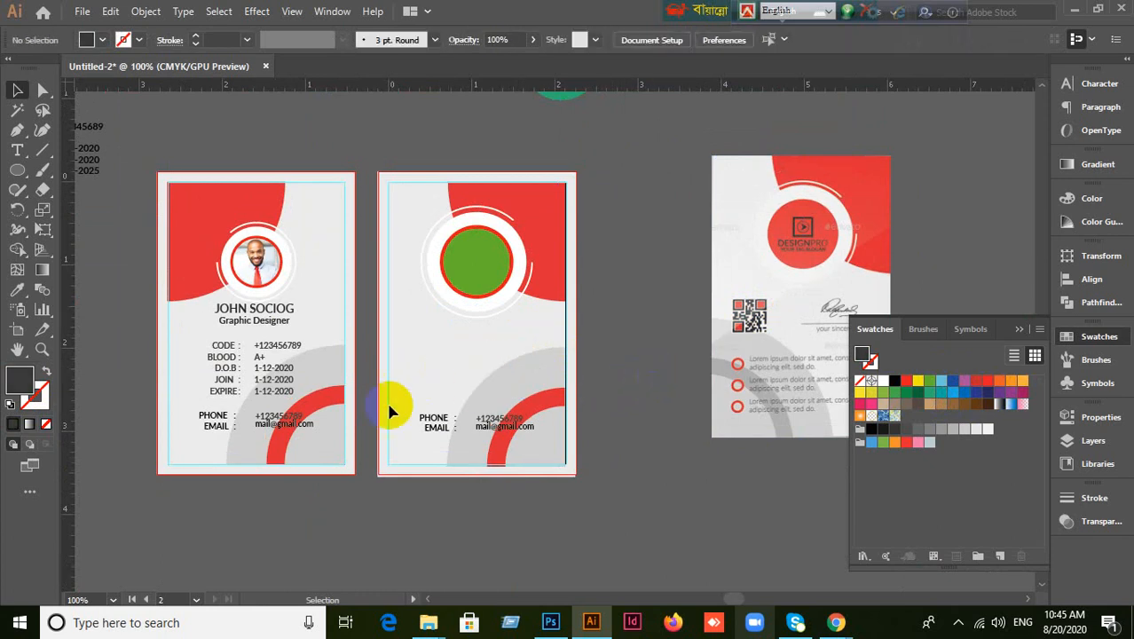
pyautogui.moveTo(417, 406); pyautogui.dragTo(529, 463)
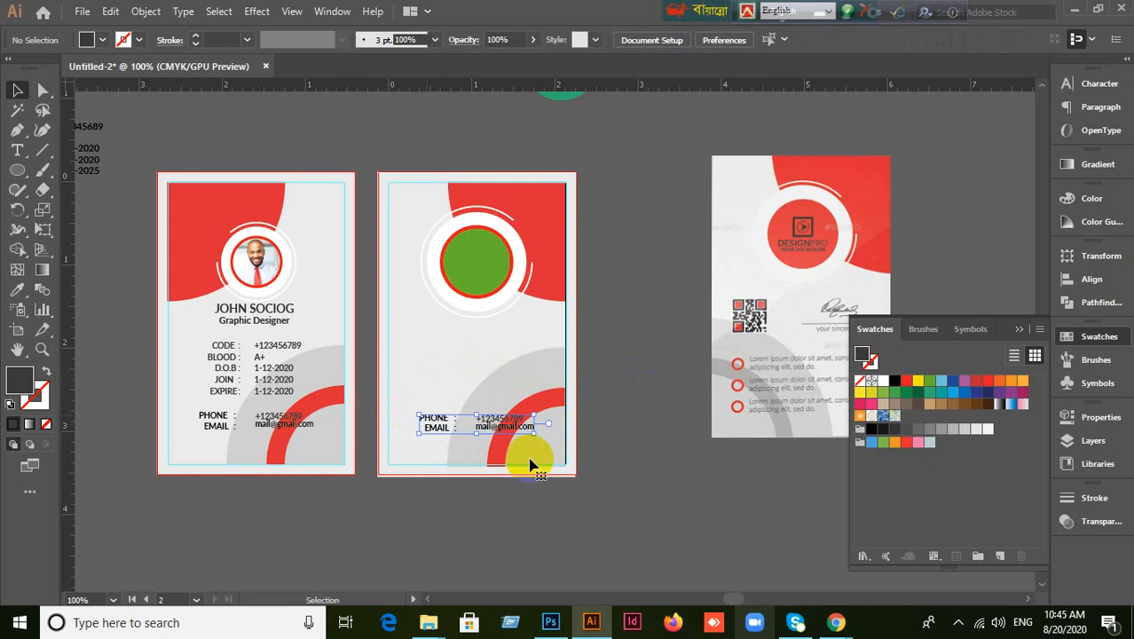
pyautogui.press('Delete')
# Group the red arc with the two grey quarter-circles and reflect the group vertically.
pyautogui.scroll(1, 660, 439)
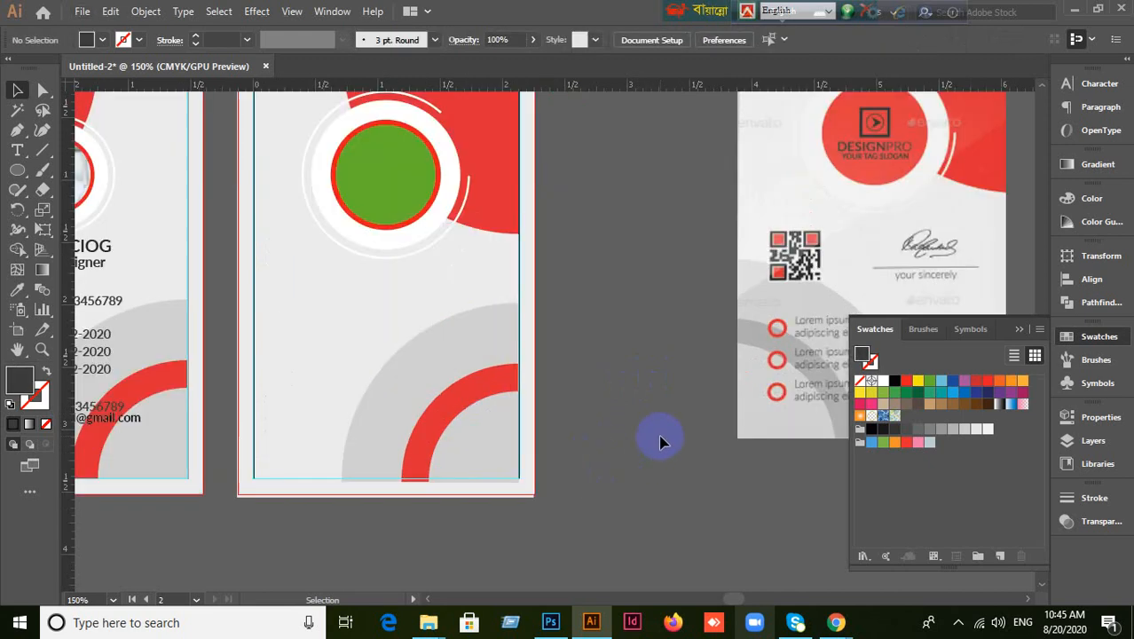
pyautogui.click(493, 392)
pyautogui.click(474, 446)
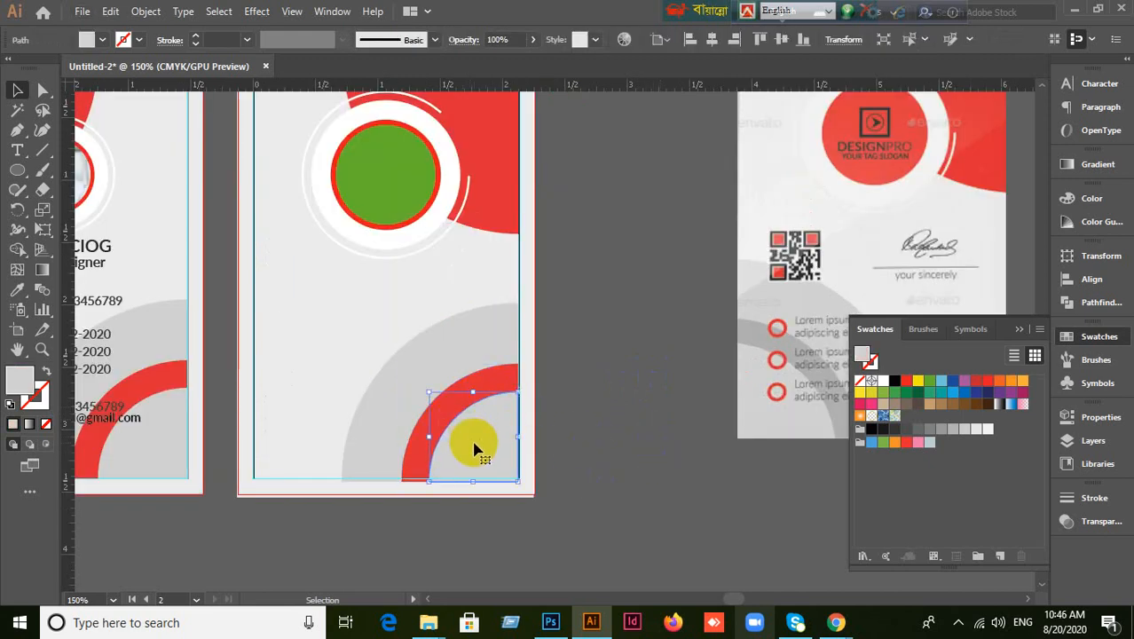
pyautogui.keyDown('shift'); pyautogui.click(387, 430); pyautogui.keyUp('shift')
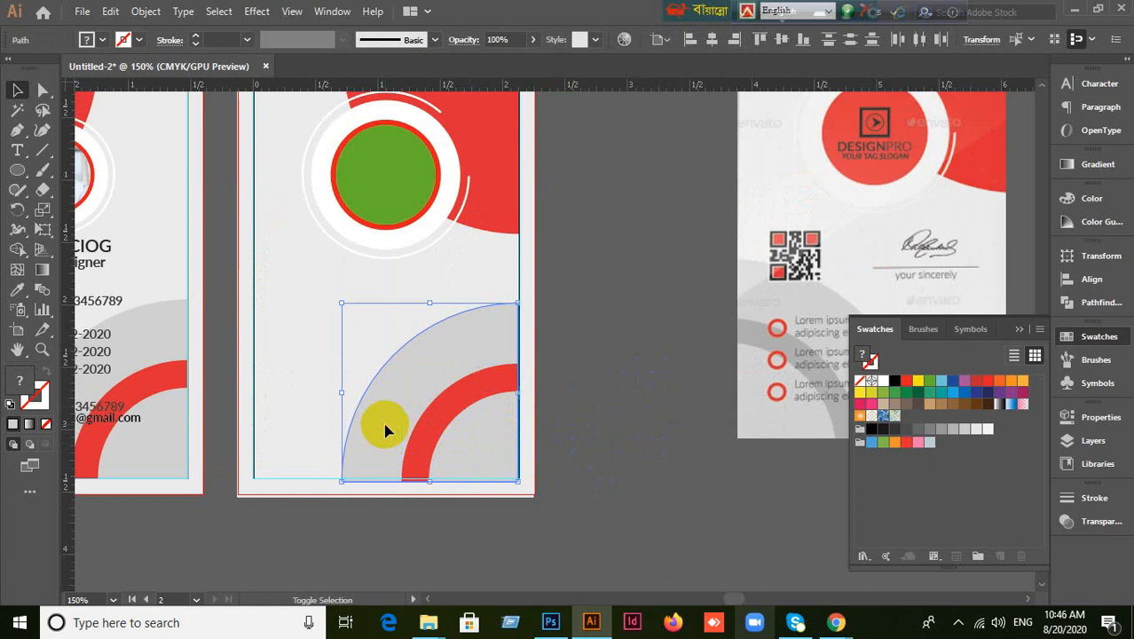
pyautogui.press('a')
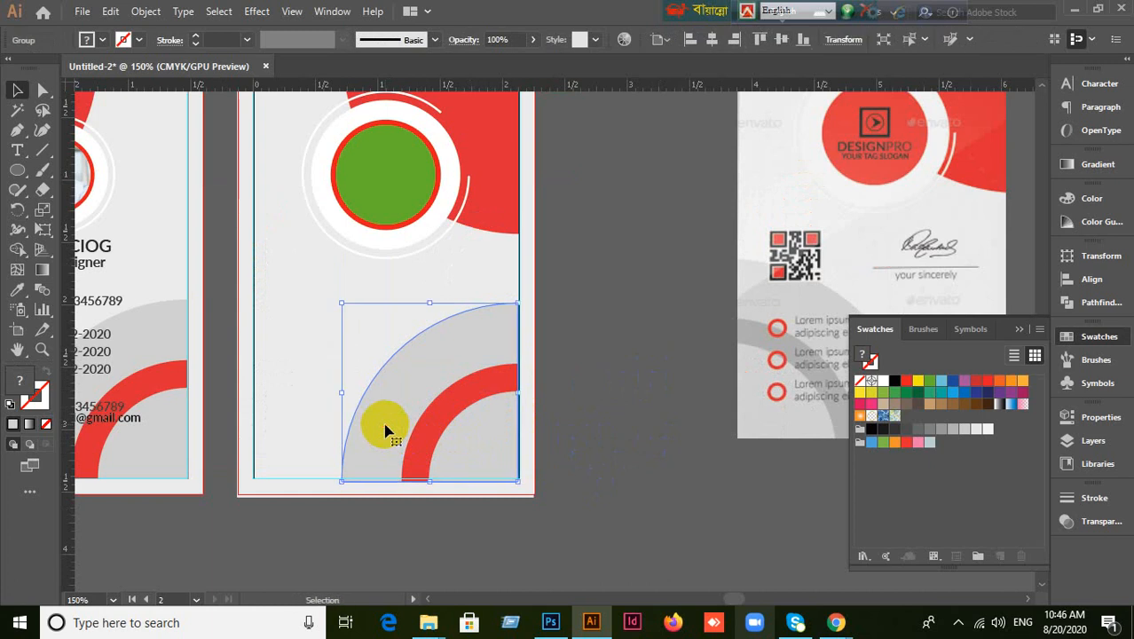
pyautogui.rightClick(385, 427)
pyautogui.moveTo(468, 325)
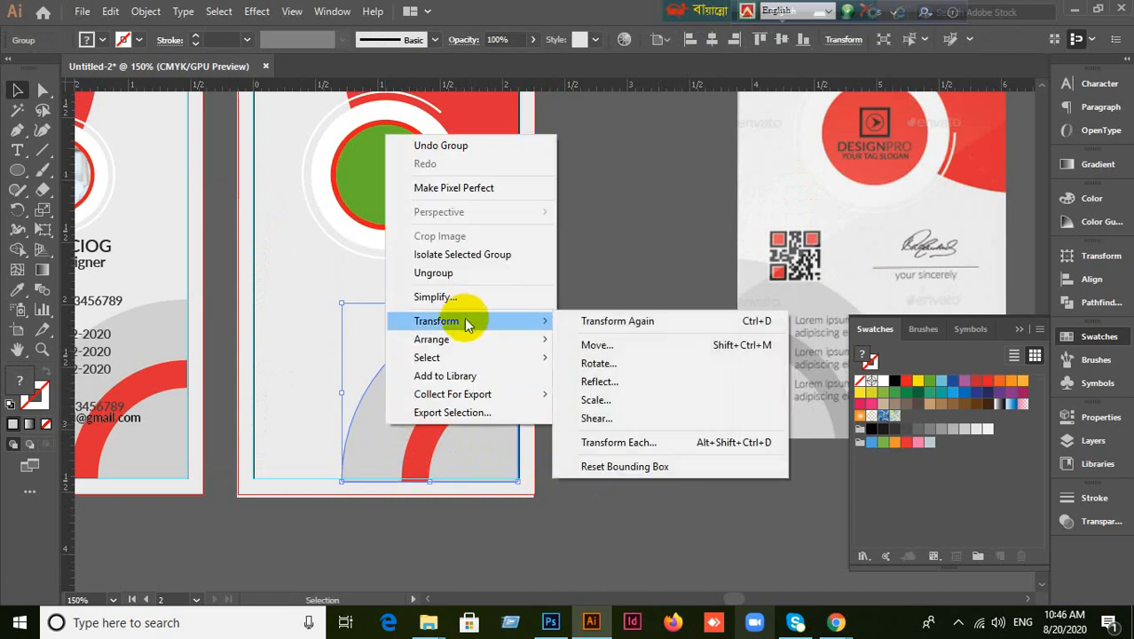
pyautogui.click(582, 381)
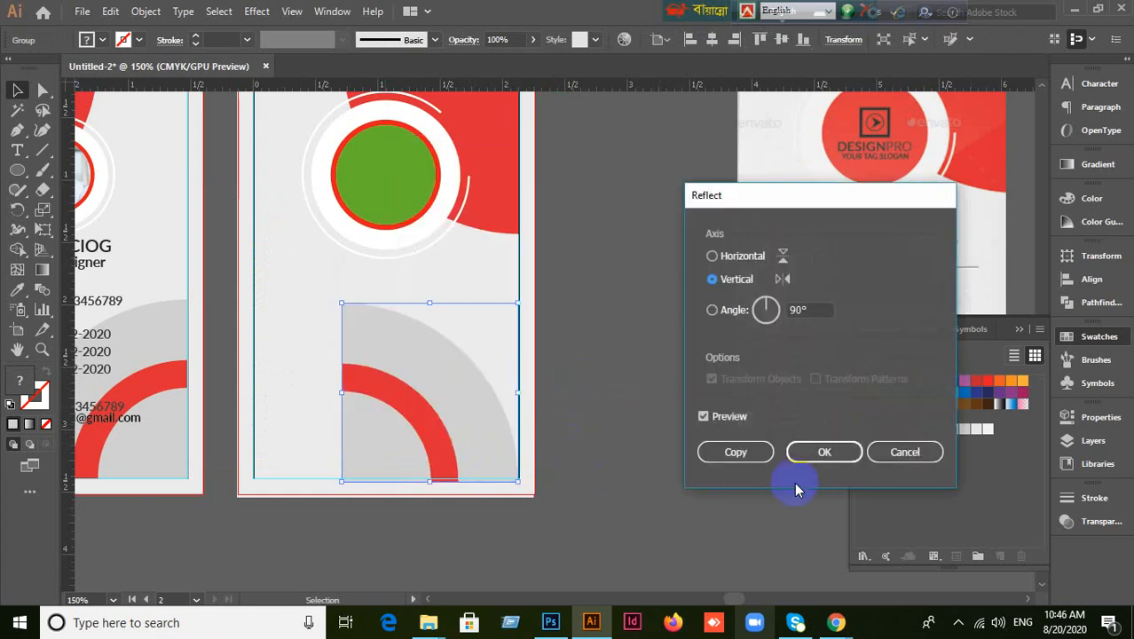
pyautogui.click(811, 453)
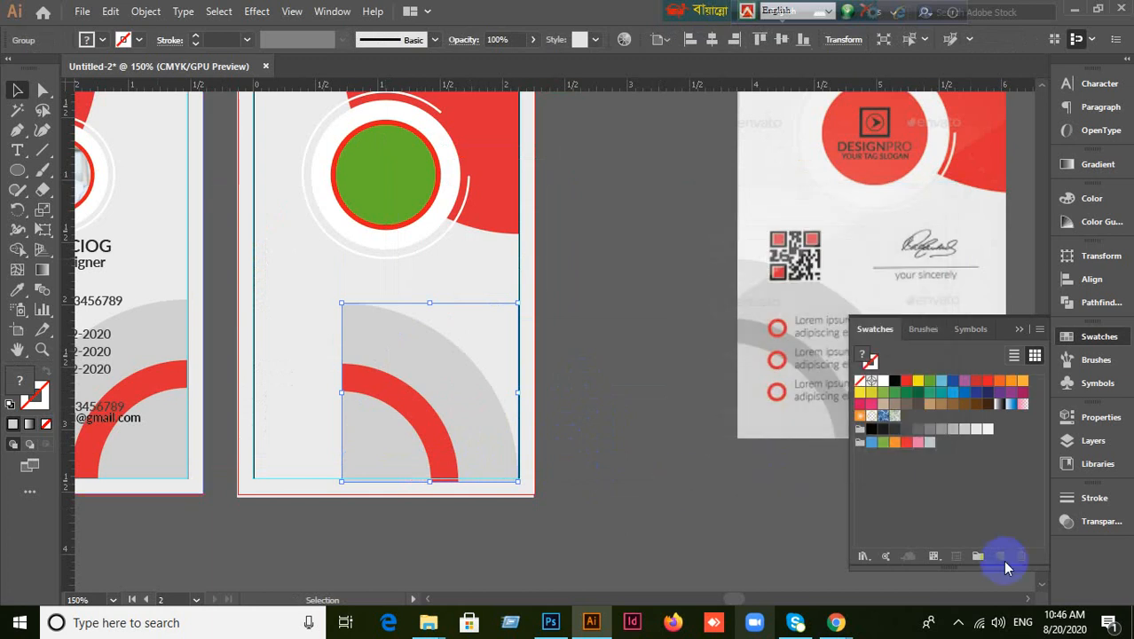
# Align the group to the artboard's left and bottom edges.
pyautogui.click(1073, 280)
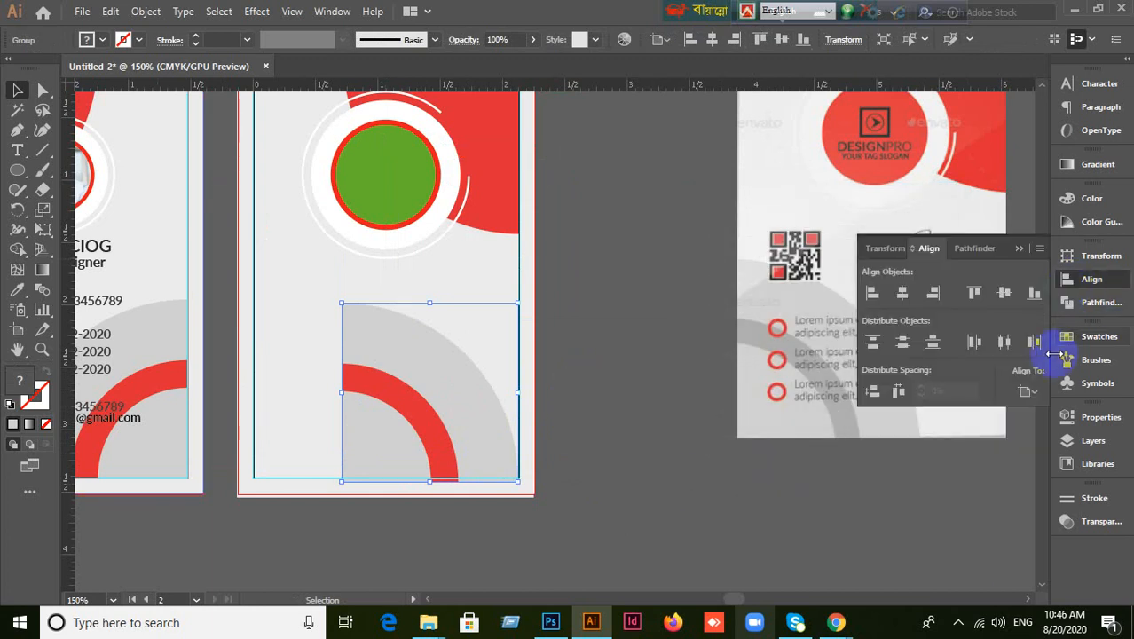
pyautogui.click(1034, 392)
pyautogui.click(1021, 451)
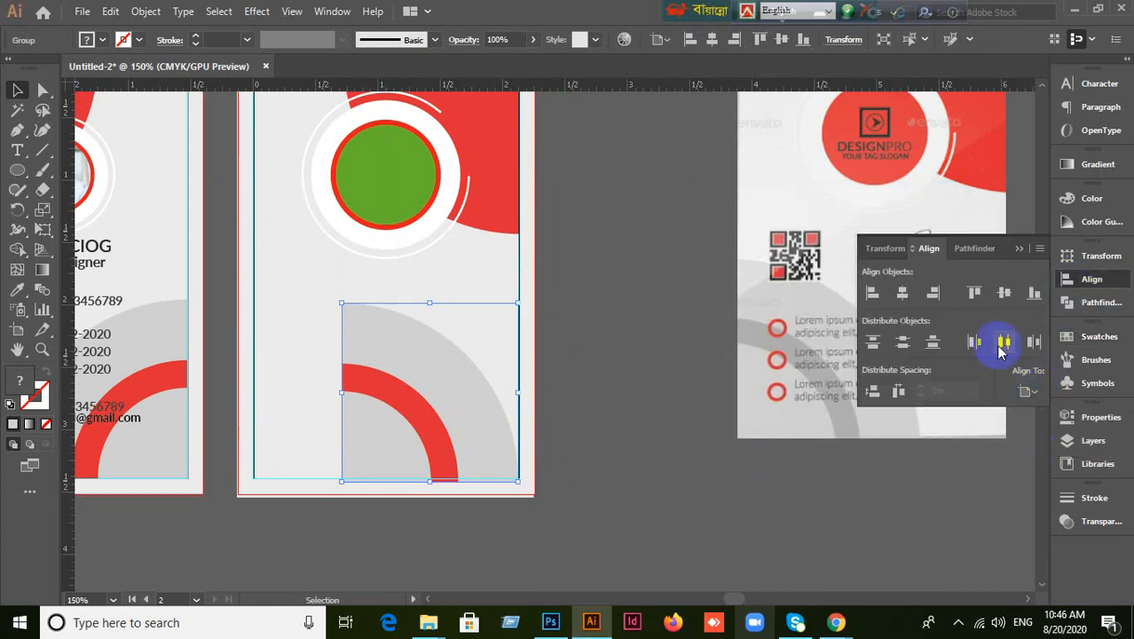
pyautogui.click(869, 296)
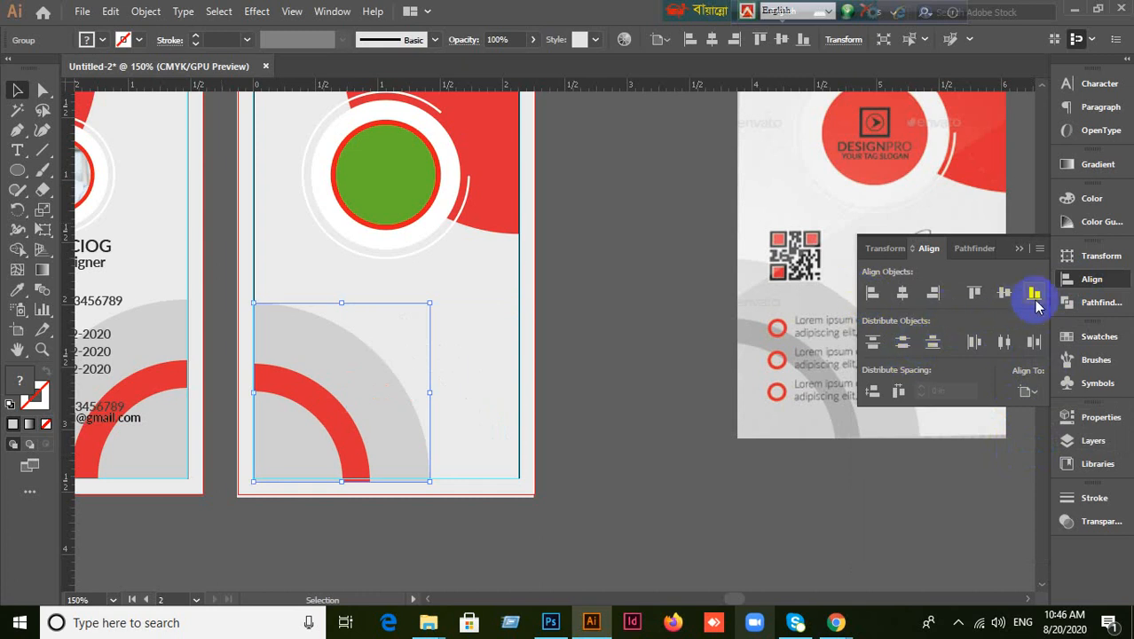
pyautogui.click(1034, 293)
pyautogui.click(672, 506)
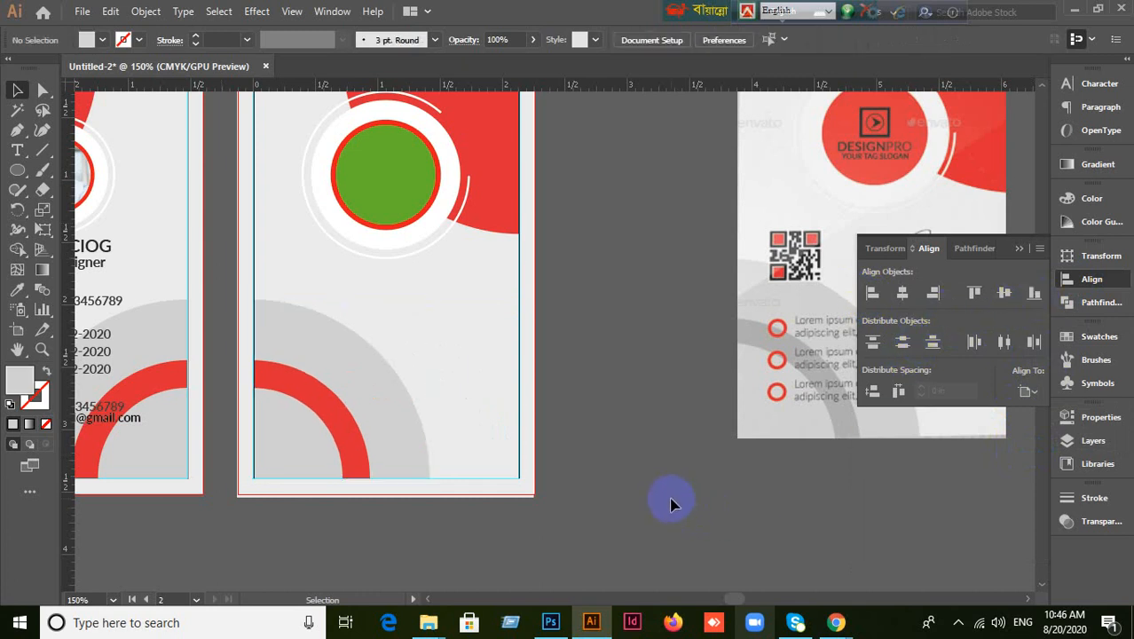
pyautogui.click(332, 435)
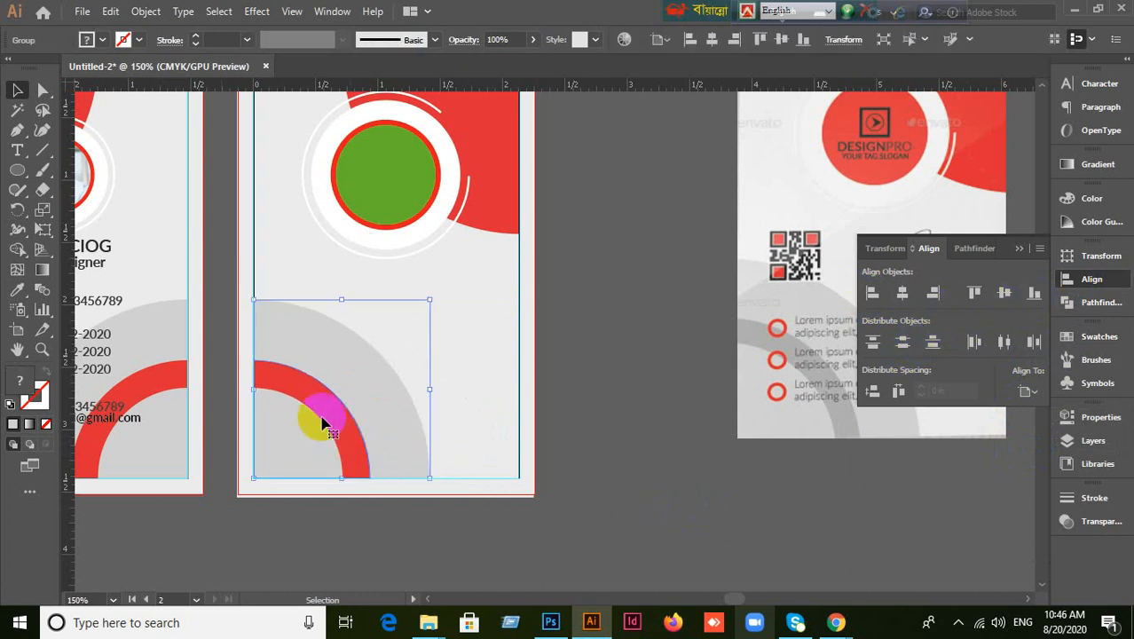
# Use Direct and Group Selection to pick out the red arc inside the group.
pyautogui.click(752, 517)
pyautogui.click(45, 92)
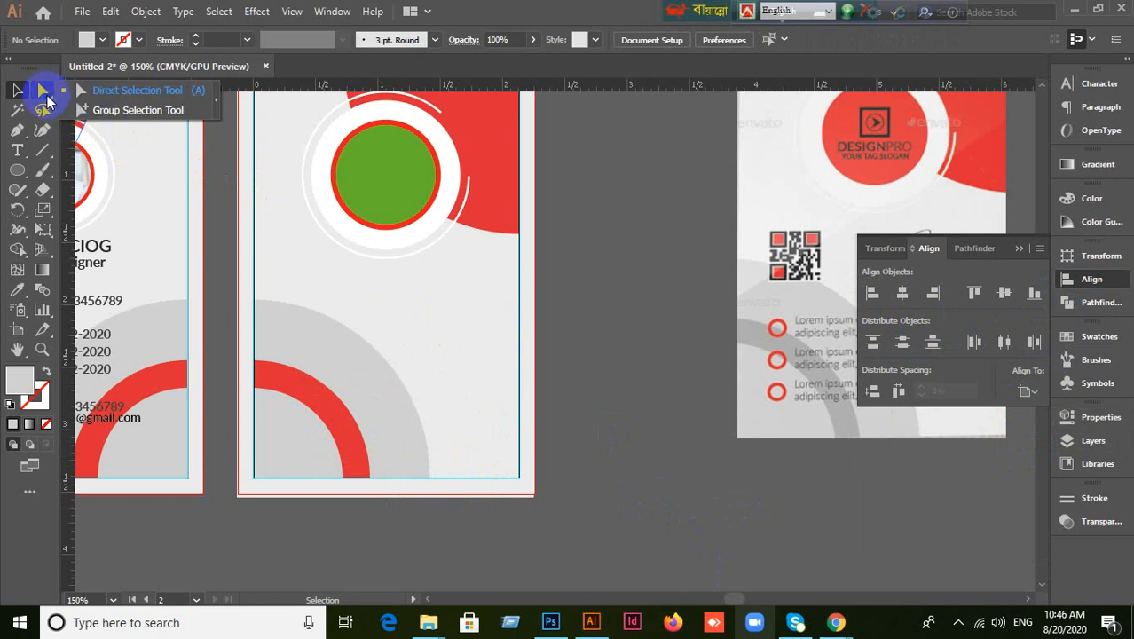
pyautogui.click(299, 393)
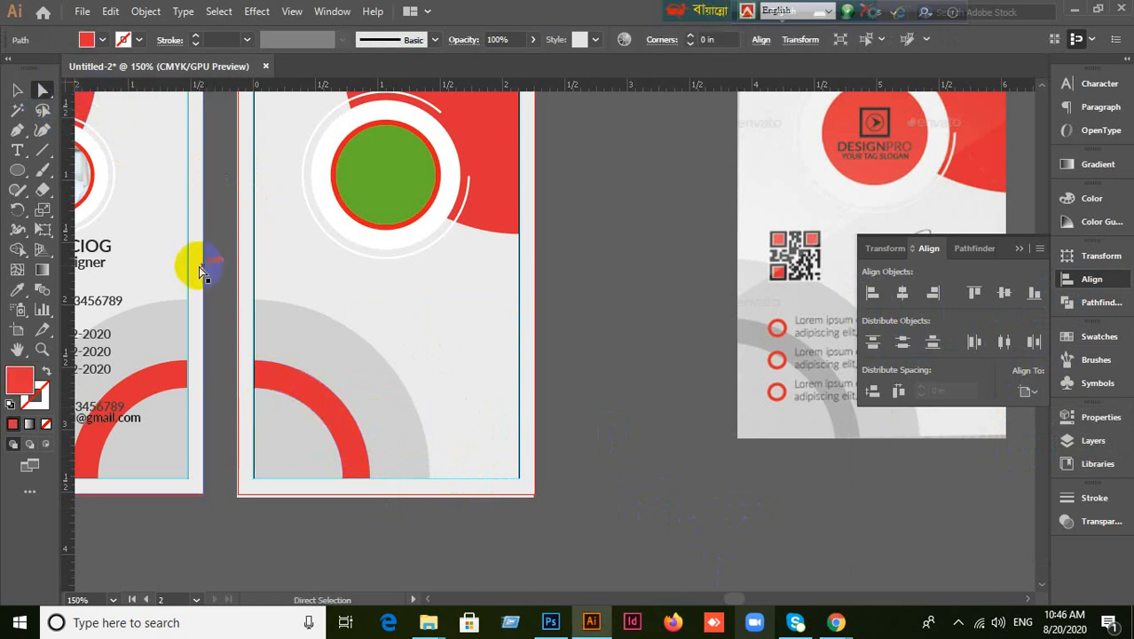
pyautogui.moveTo(44, 94); pyautogui.dragTo(97, 112)
pyautogui.click(299, 397)
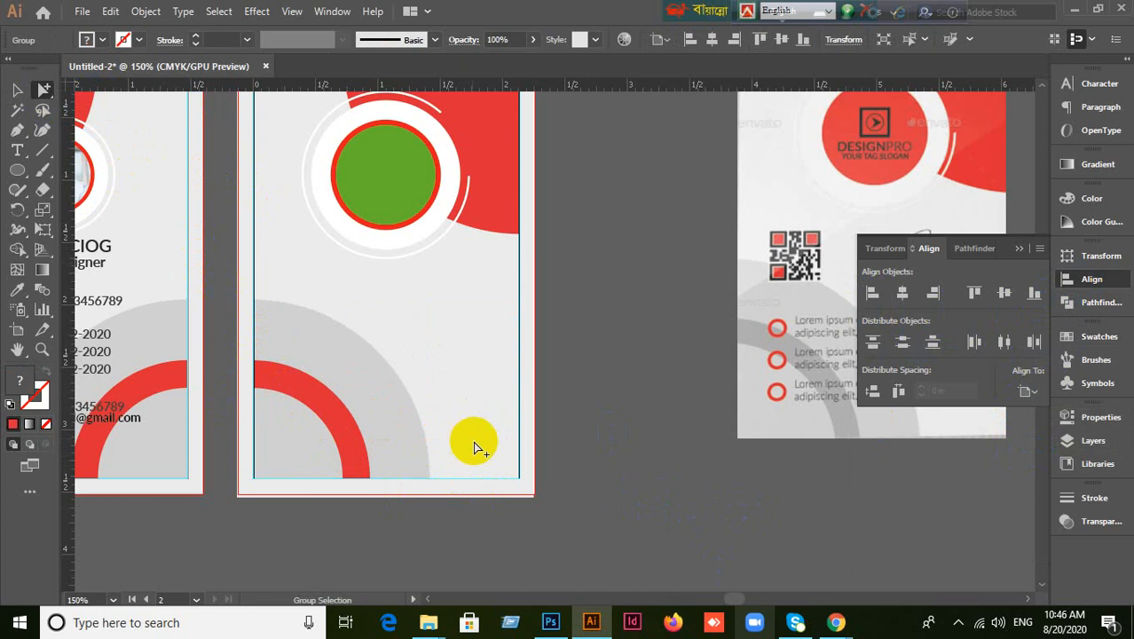
pyautogui.click(16, 90)
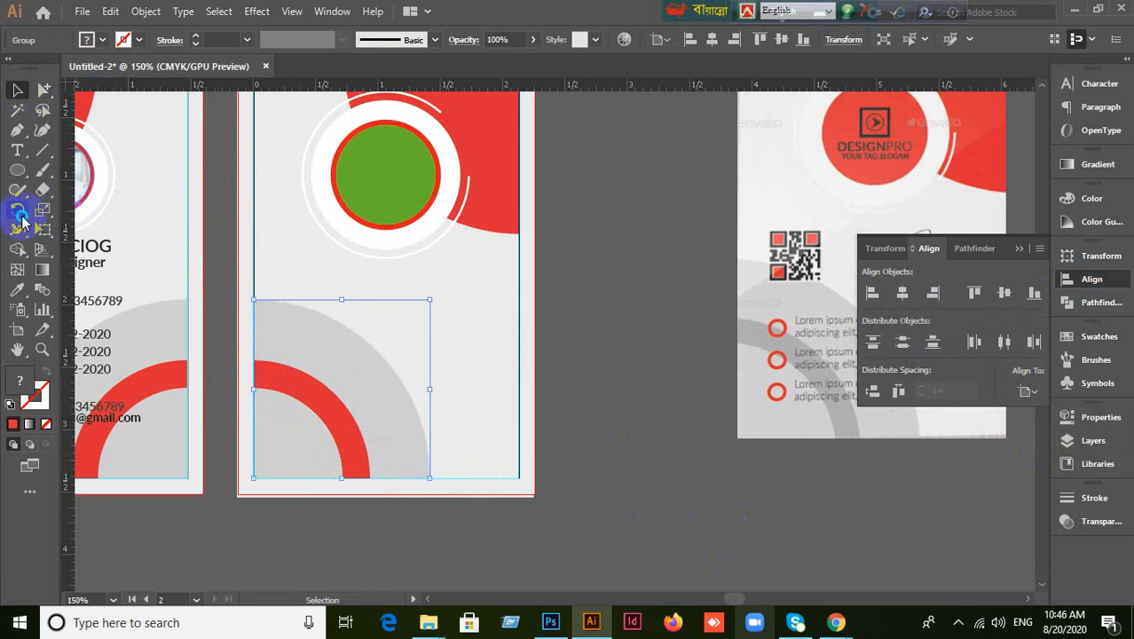
pyautogui.moveTo(23, 221); pyautogui.dragTo(91, 242)
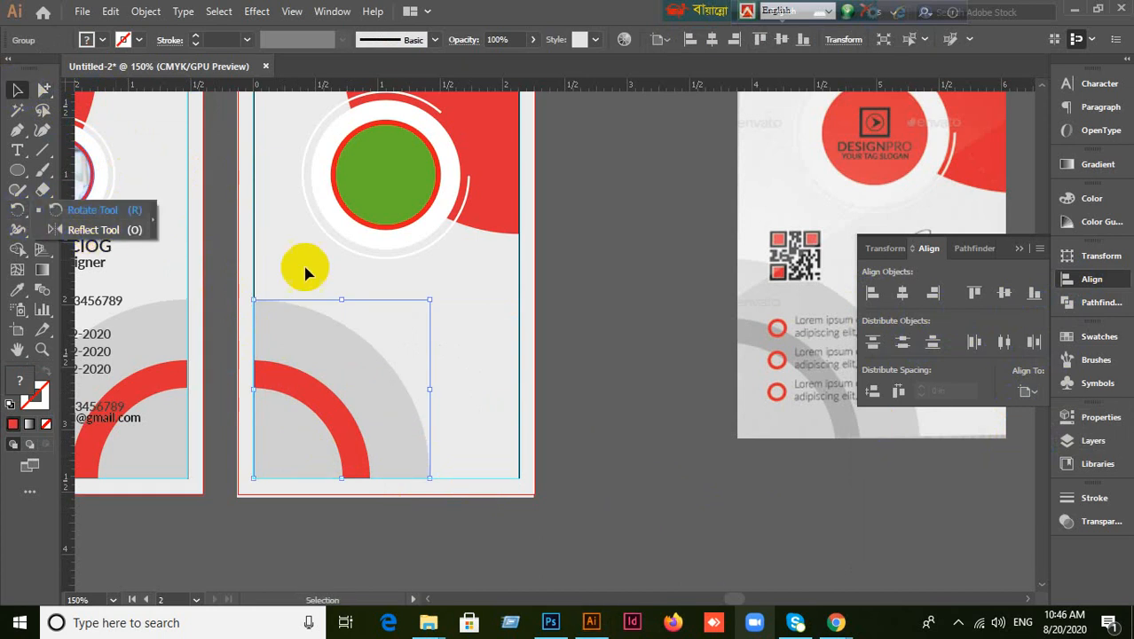
pyautogui.click(648, 303)
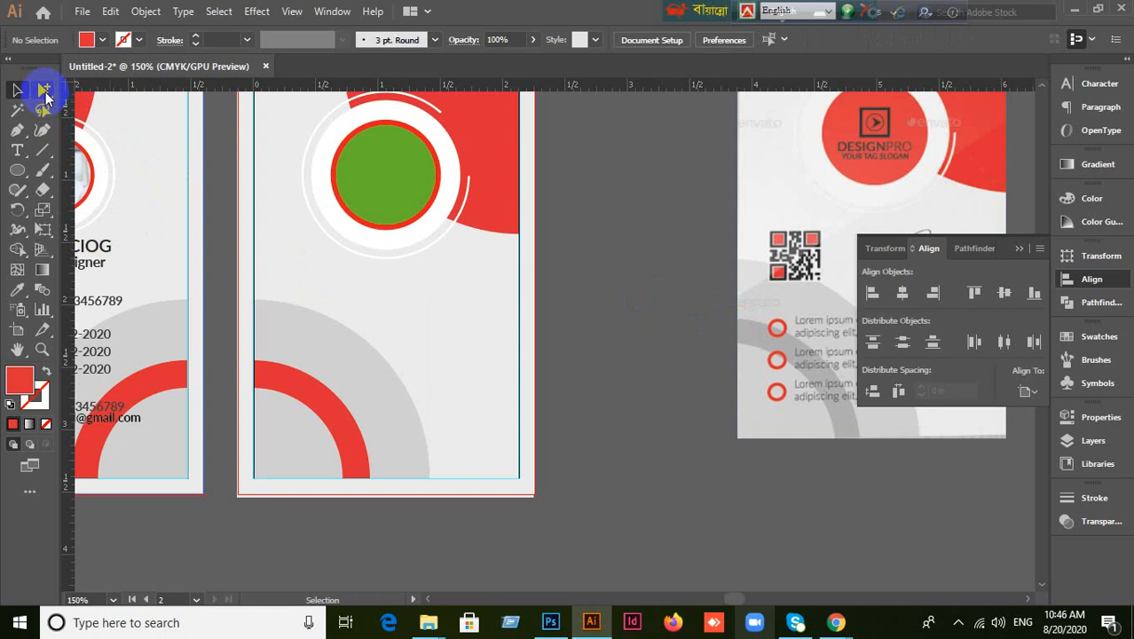
# Recolour the lower red arc with the template's grey using the Eyedropper.
pyautogui.moveTo(45, 91); pyautogui.dragTo(105, 109)
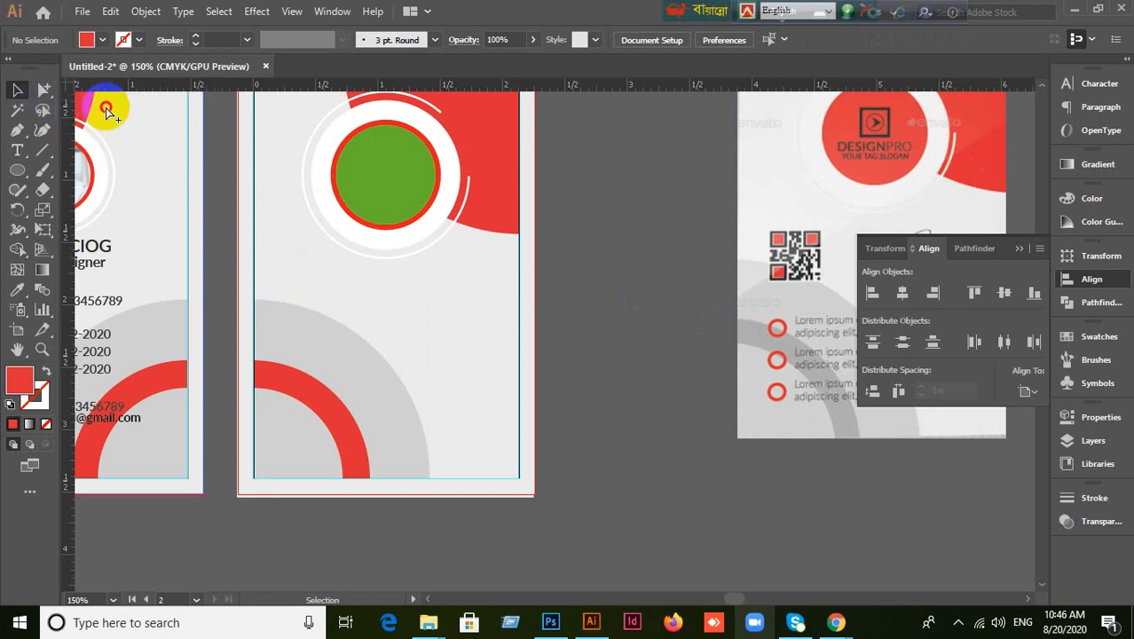
pyautogui.click(309, 385)
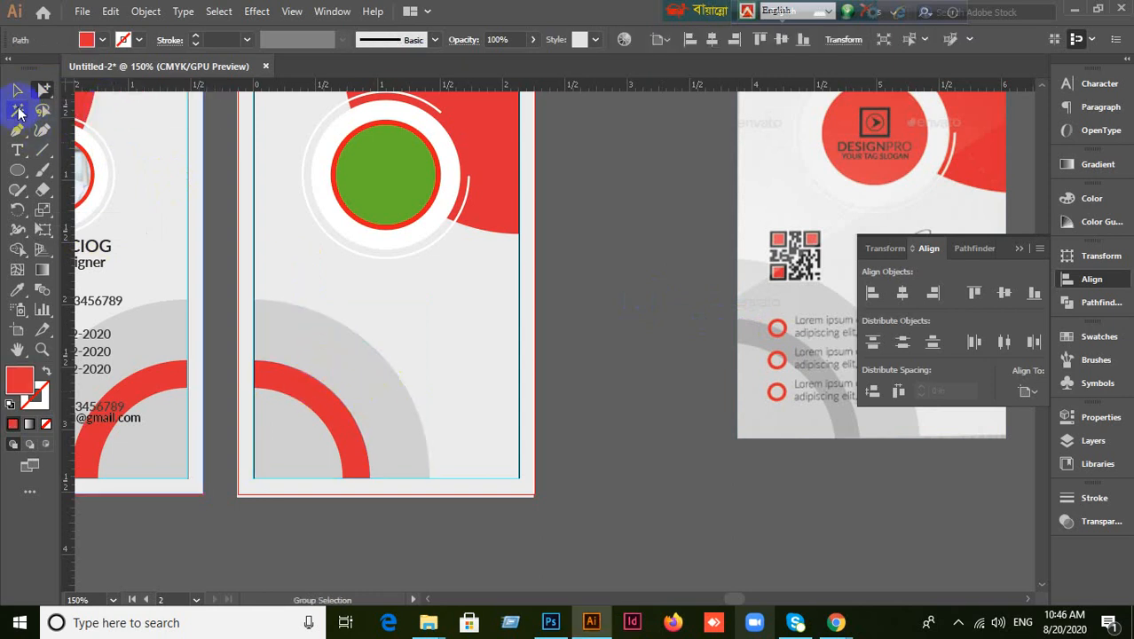
pyautogui.click(17, 90)
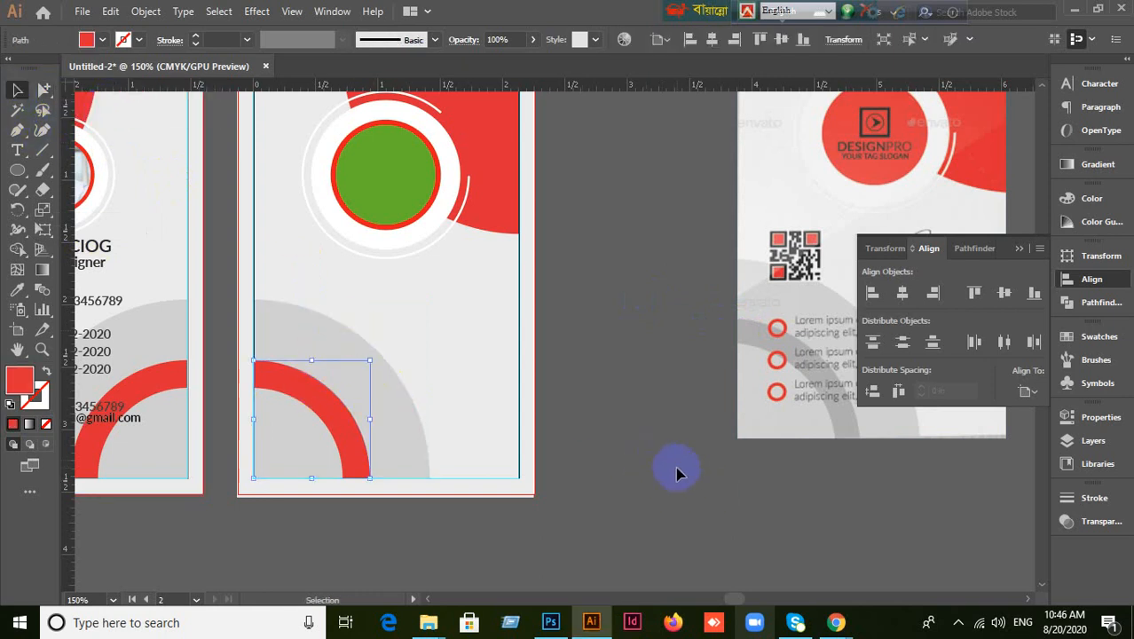
pyautogui.click(19, 291)
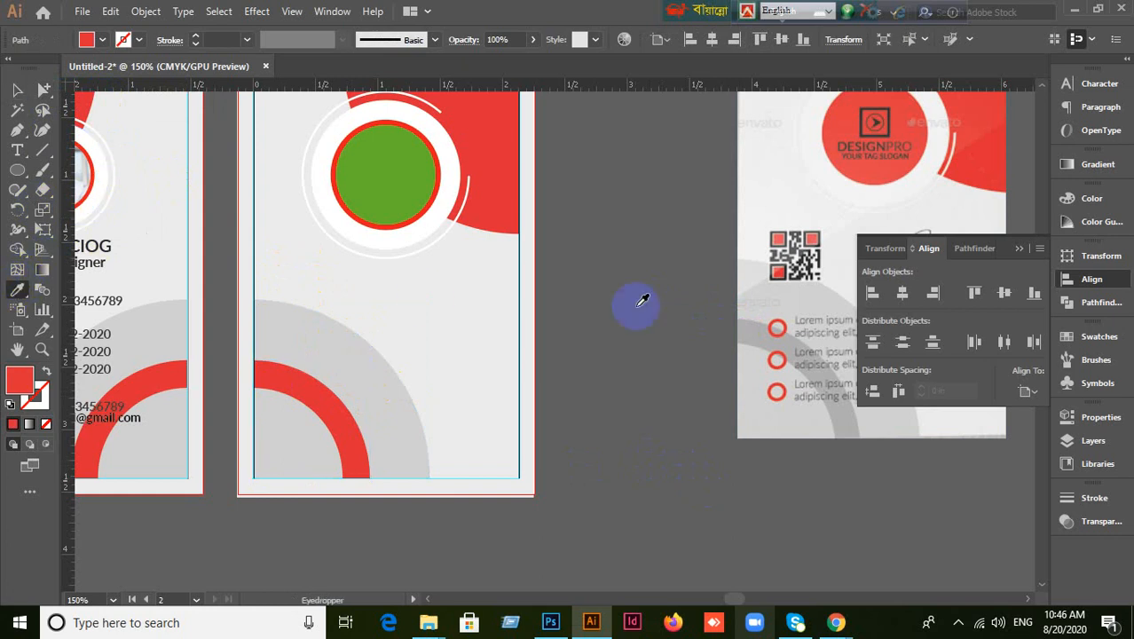
pyautogui.click(760, 325)
pyautogui.click(17, 89)
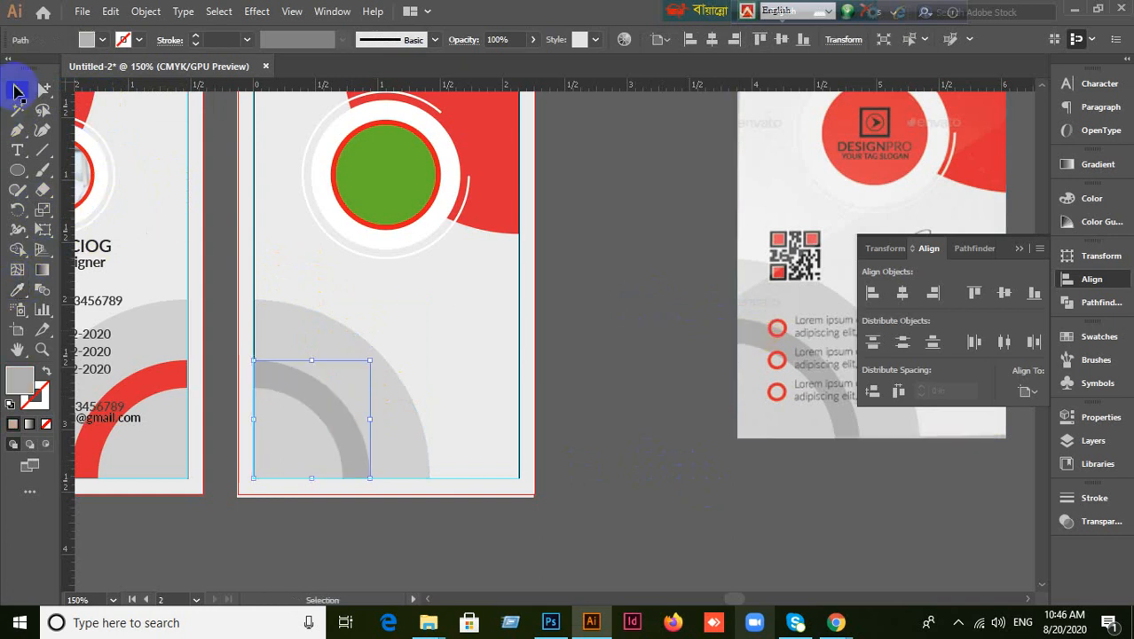
pyautogui.click(404, 430)
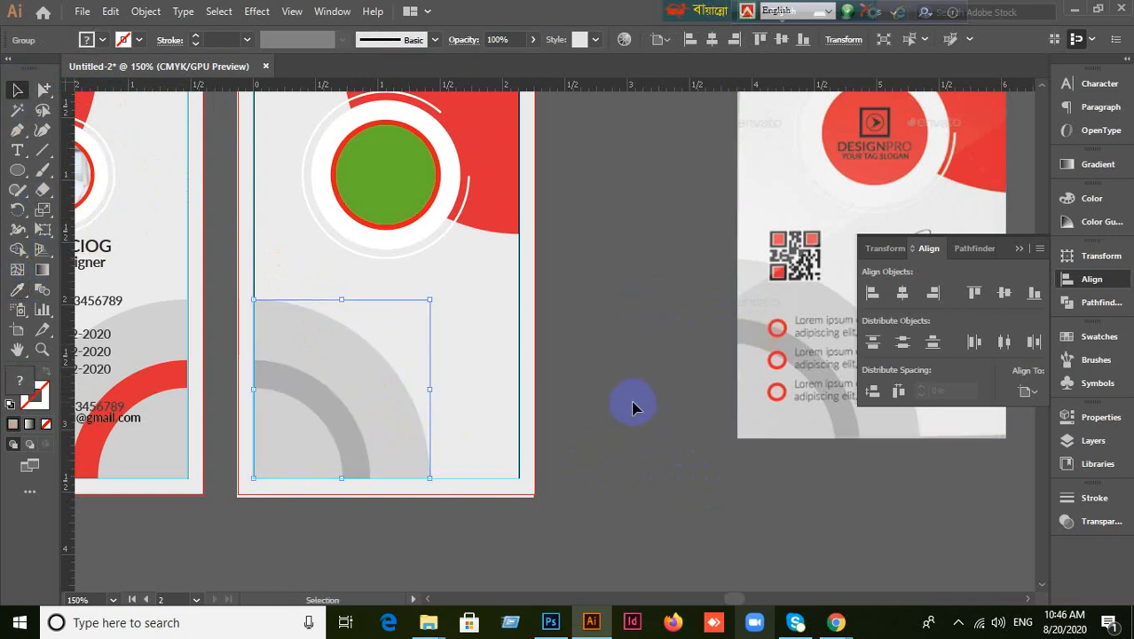
pyautogui.click(645, 460)
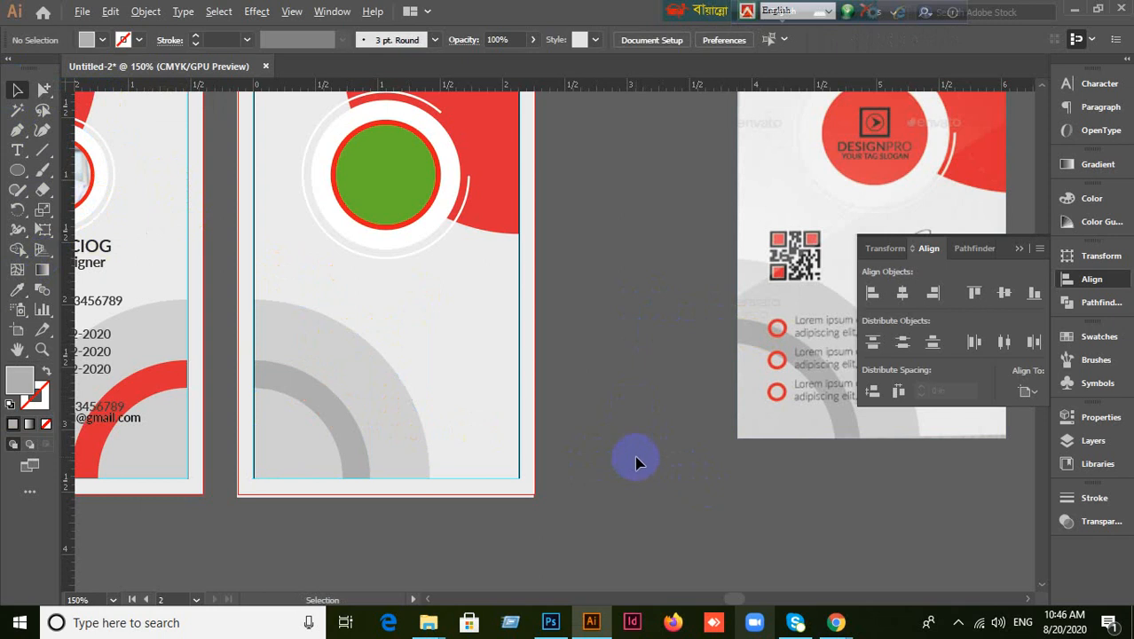
pyautogui.scroll(-2, 636, 461)
# Close the Align panel and bring the front card back into view.
pyautogui.scroll(2, 635, 461)
pyautogui.moveTo(581, 497)
pyautogui.mouseDown()
pyautogui.moveTo(489, 425)
pyautogui.moveTo(509, 427)
pyautogui.mouseUp()
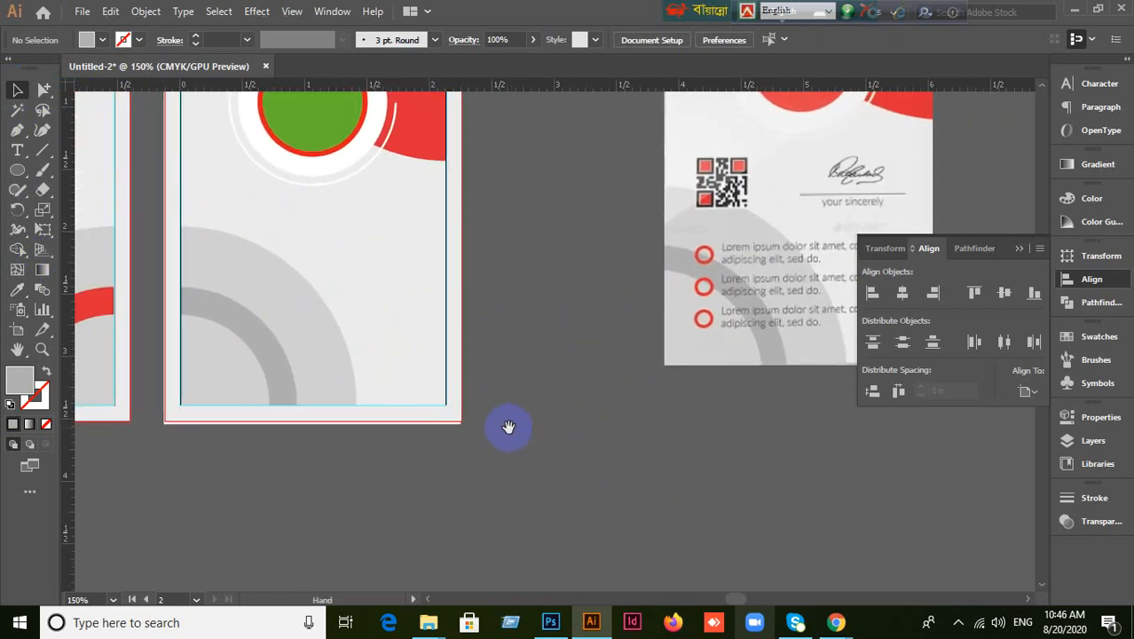
pyautogui.click(1017, 250)
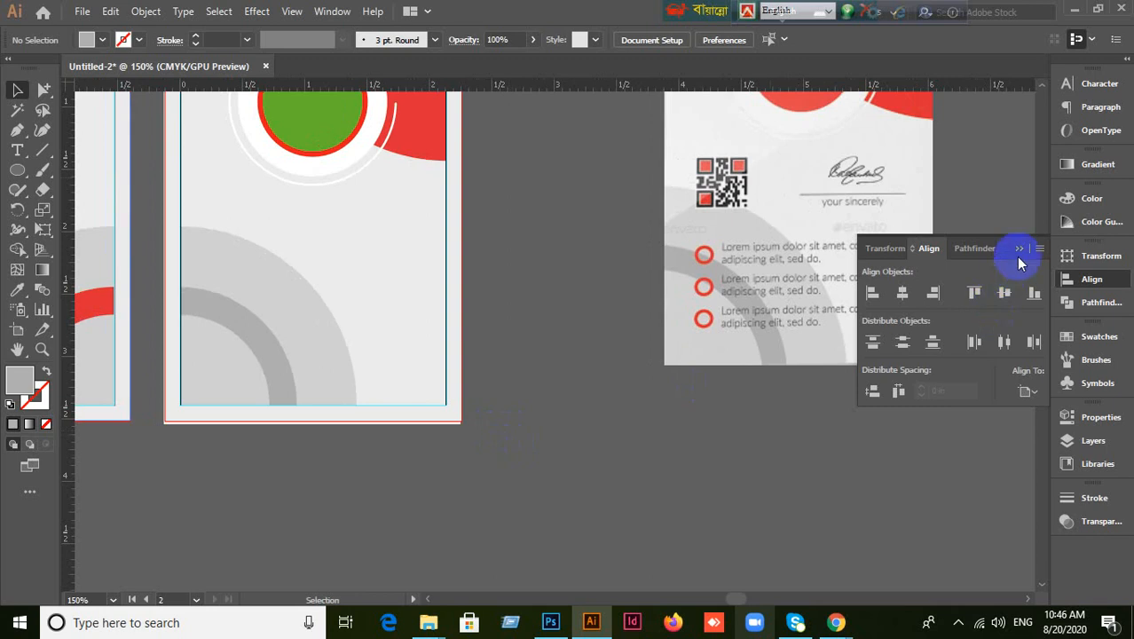
pyautogui.moveTo(481, 414); pyautogui.dragTo(531, 471)
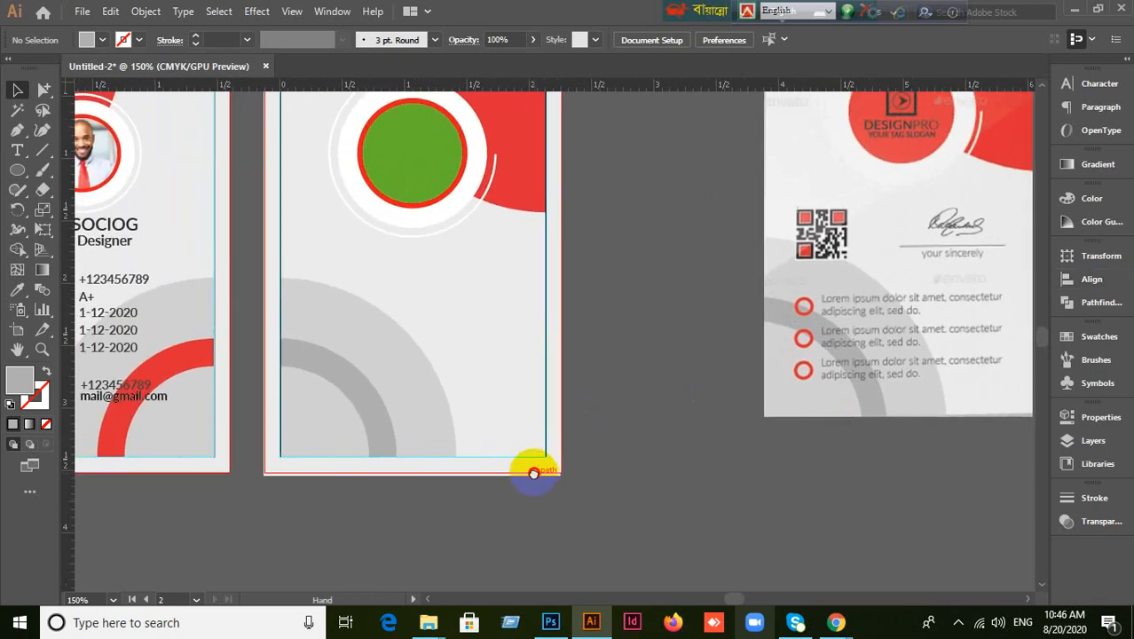
# Draw a horizontal line along the signature underline with the Line Segment Tool.
pyautogui.click(27, 167)
pyautogui.click(45, 160)
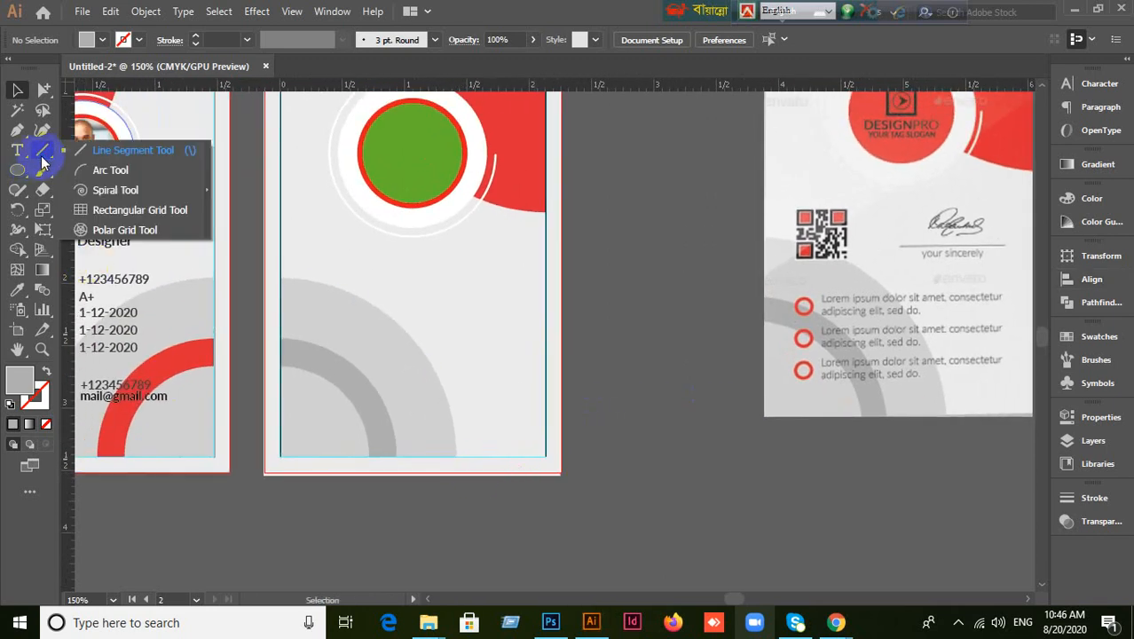
pyautogui.click(101, 155)
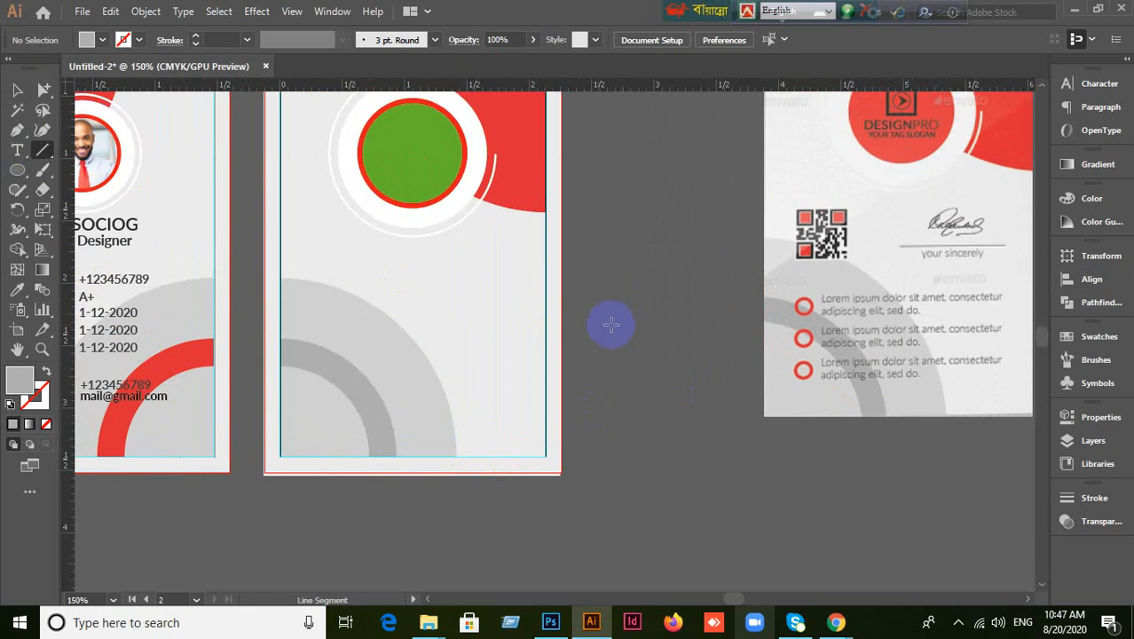
pyautogui.moveTo(936, 307); pyautogui.dragTo(777, 321)
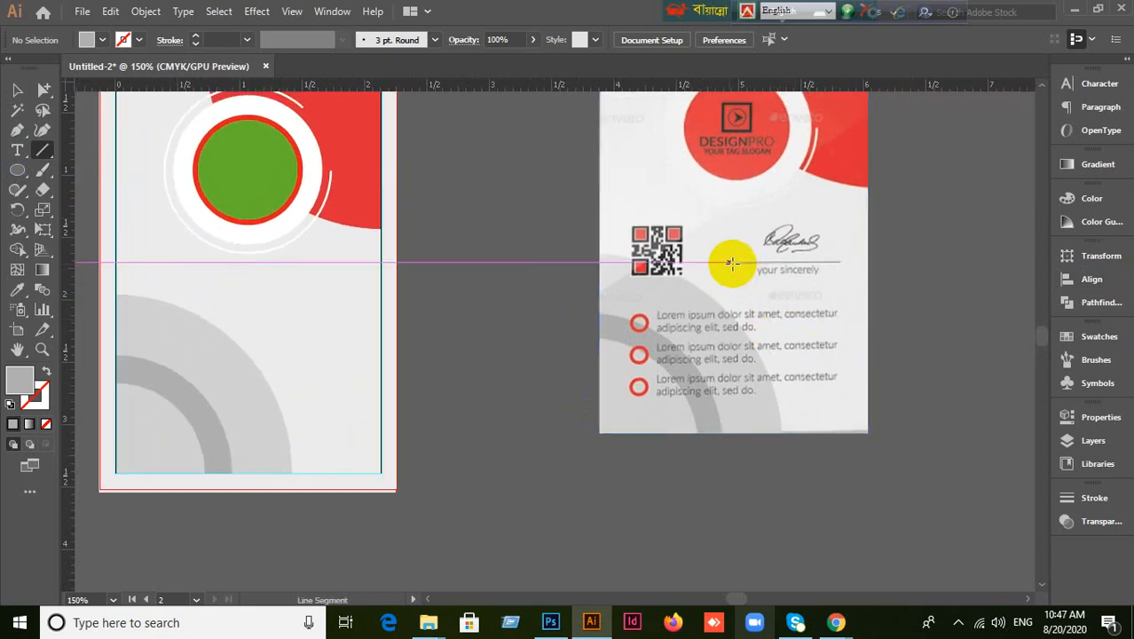
pyautogui.moveTo(736, 260); pyautogui.dragTo(835, 262)
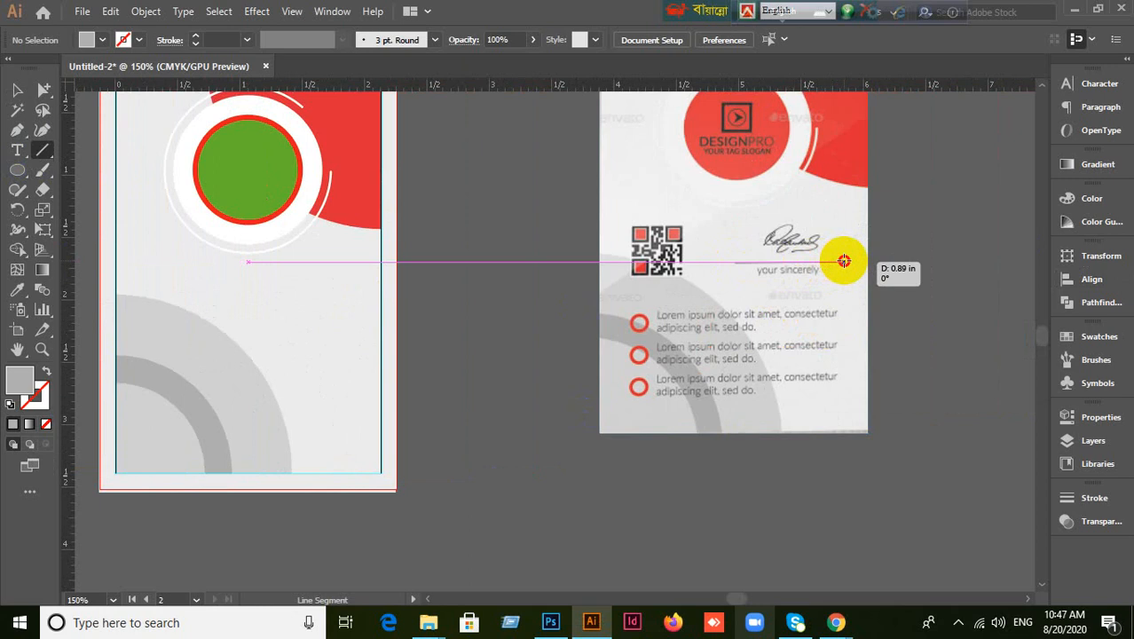
pyautogui.moveTo(844, 261); pyautogui.dragTo(843, 261)
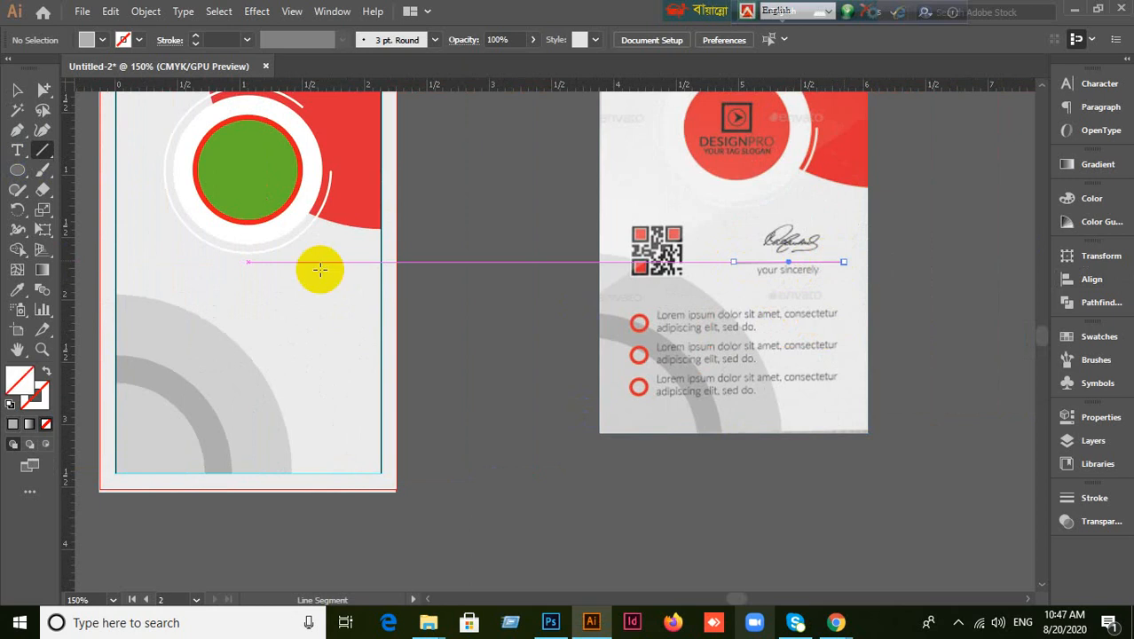
# Give the line a black stroke, then change it to dark grey 303030.
pyautogui.click(39, 401)
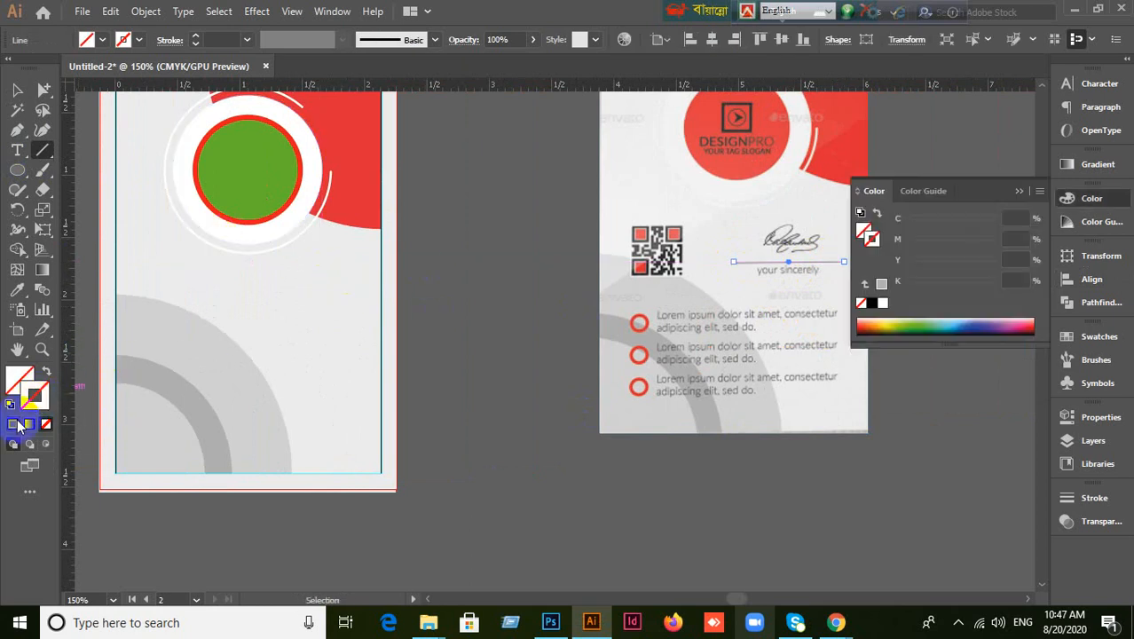
pyautogui.write('1')
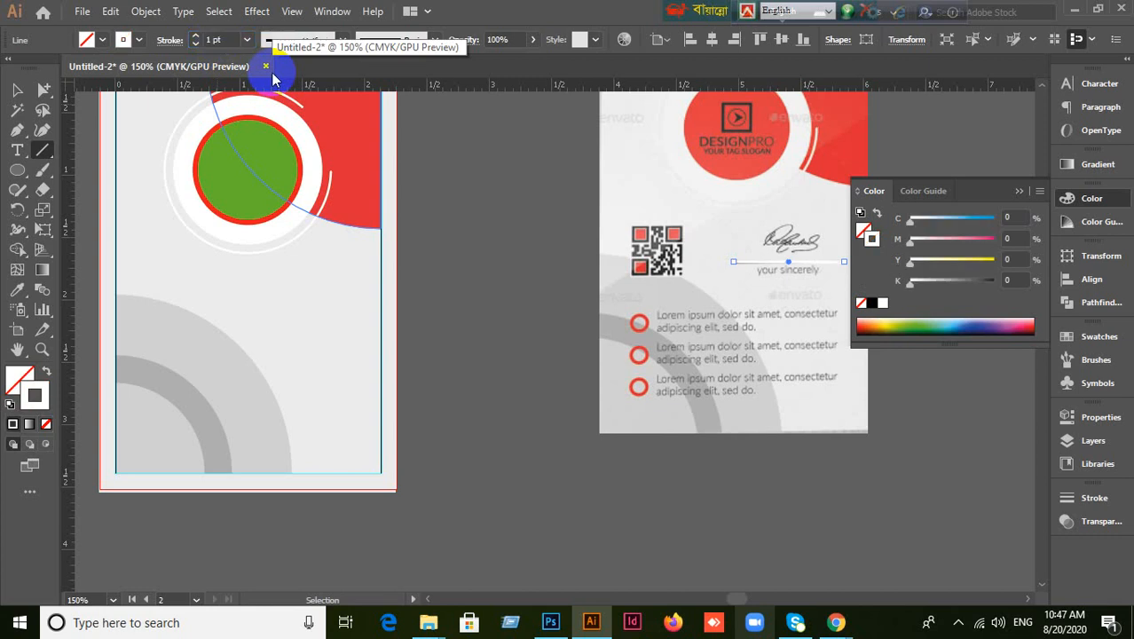
pyautogui.hotkey('ctrl', 'z')
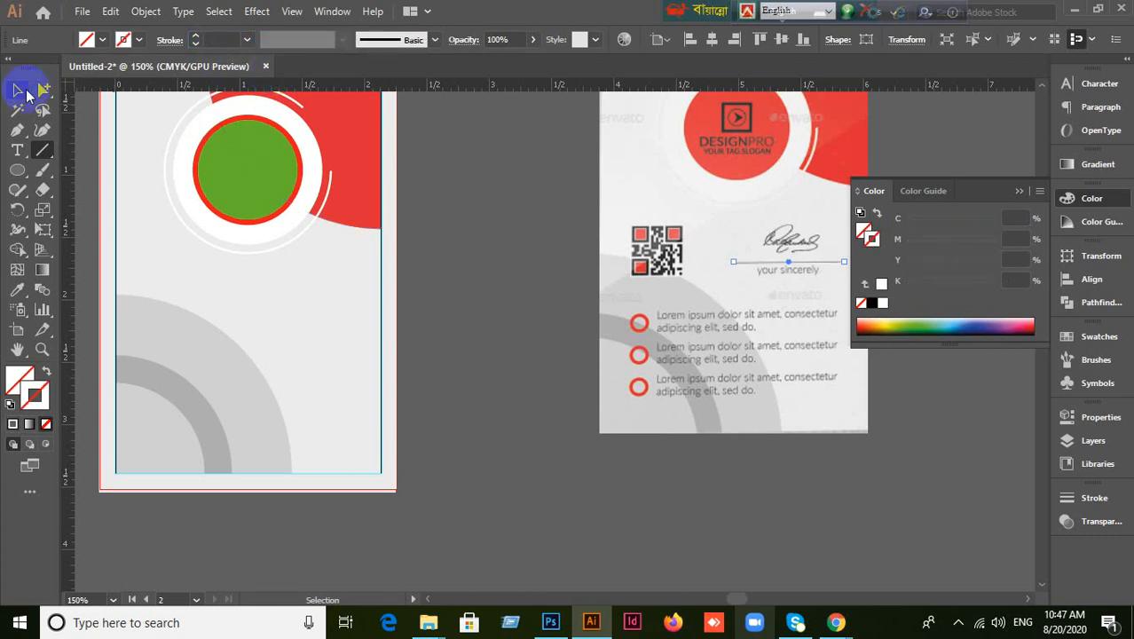
pyautogui.click(12, 425)
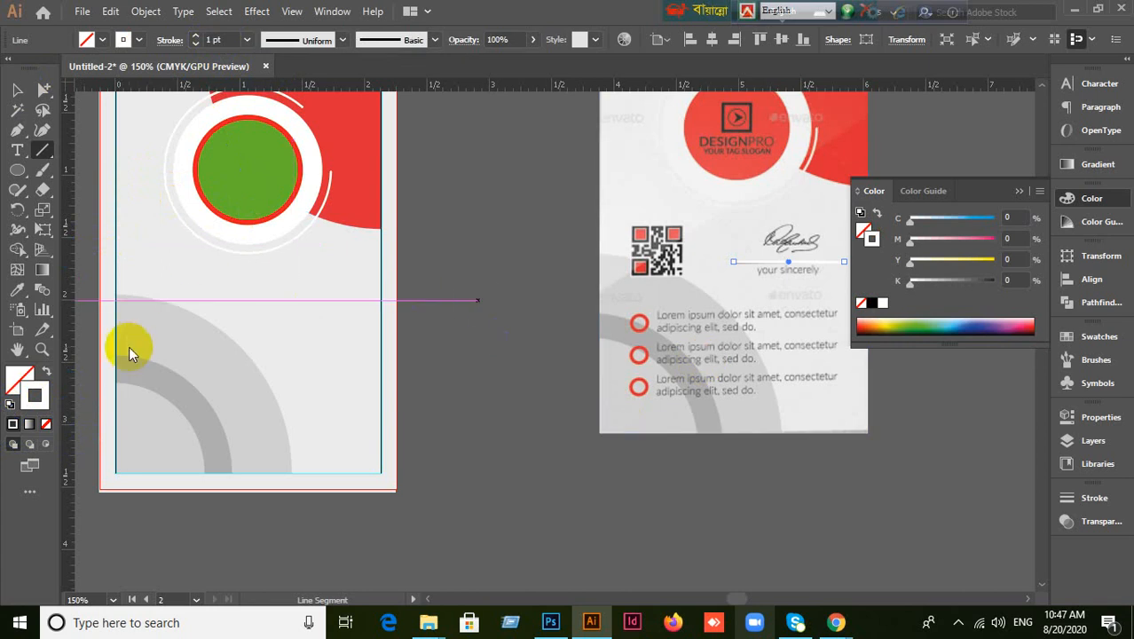
pyautogui.doubleClick(41, 401)
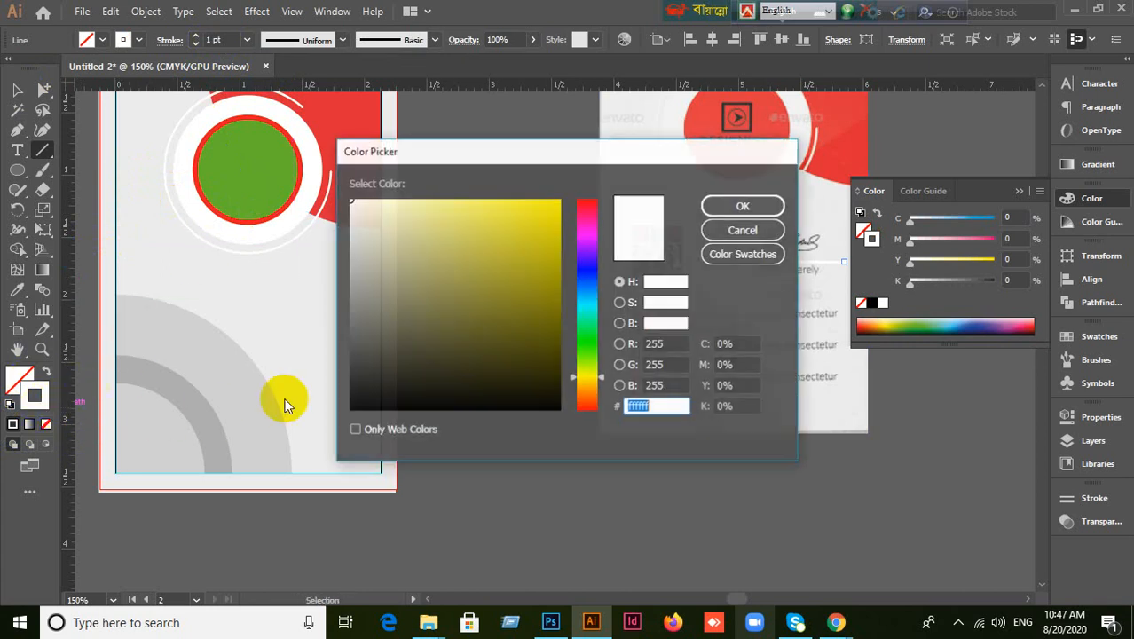
pyautogui.moveTo(405, 329)
pyautogui.mouseDown()
pyautogui.moveTo(354, 362)
pyautogui.moveTo(393, 348)
pyautogui.mouseUp()
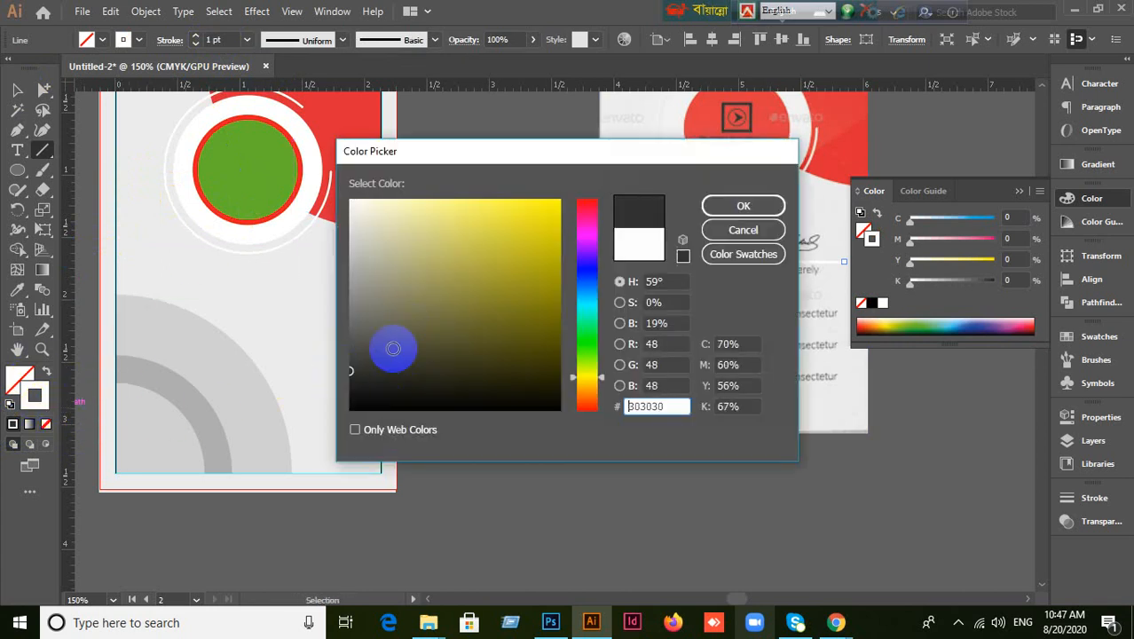
pyautogui.click(732, 205)
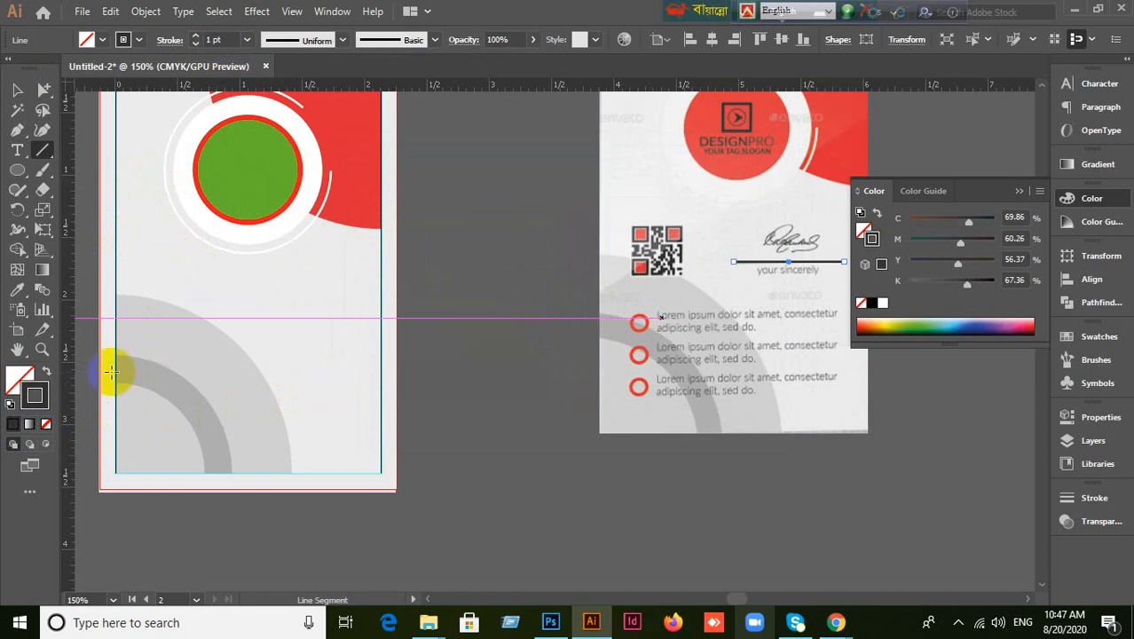
# Lighten the stroke to light grey, set its weight to 0.5 pt, and close the Color panel.
pyautogui.doubleClick(33, 399)
pyautogui.moveTo(367, 330)
pyautogui.mouseDown()
pyautogui.moveTo(339, 285)
pyautogui.moveTo(339, 257)
pyautogui.mouseUp()
pyautogui.click(742, 205)
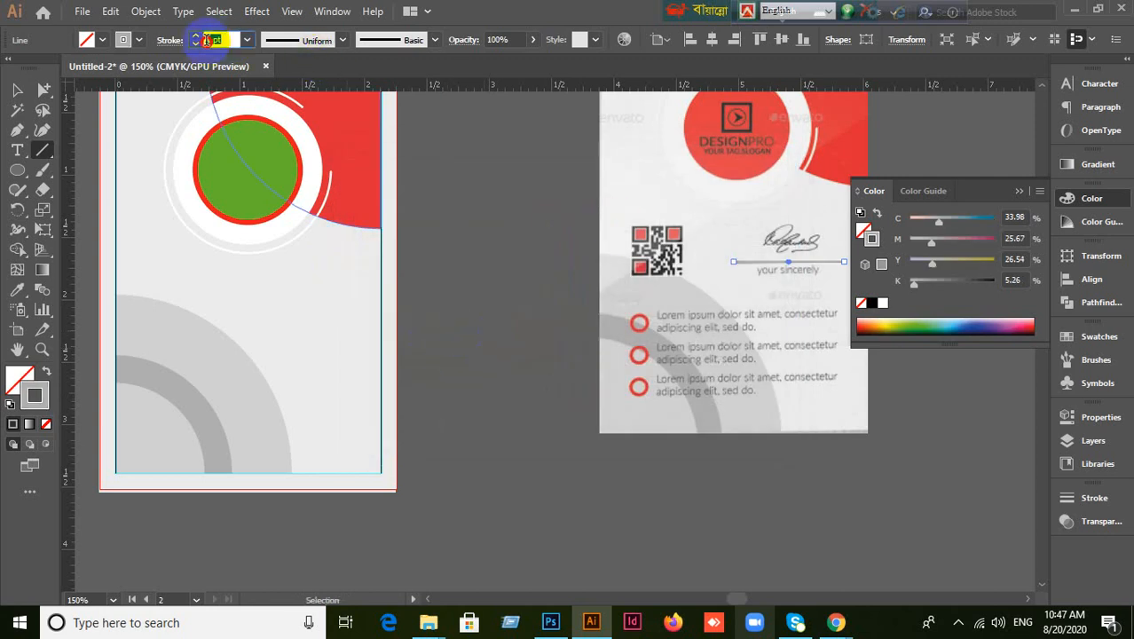
pyautogui.click(206, 41)
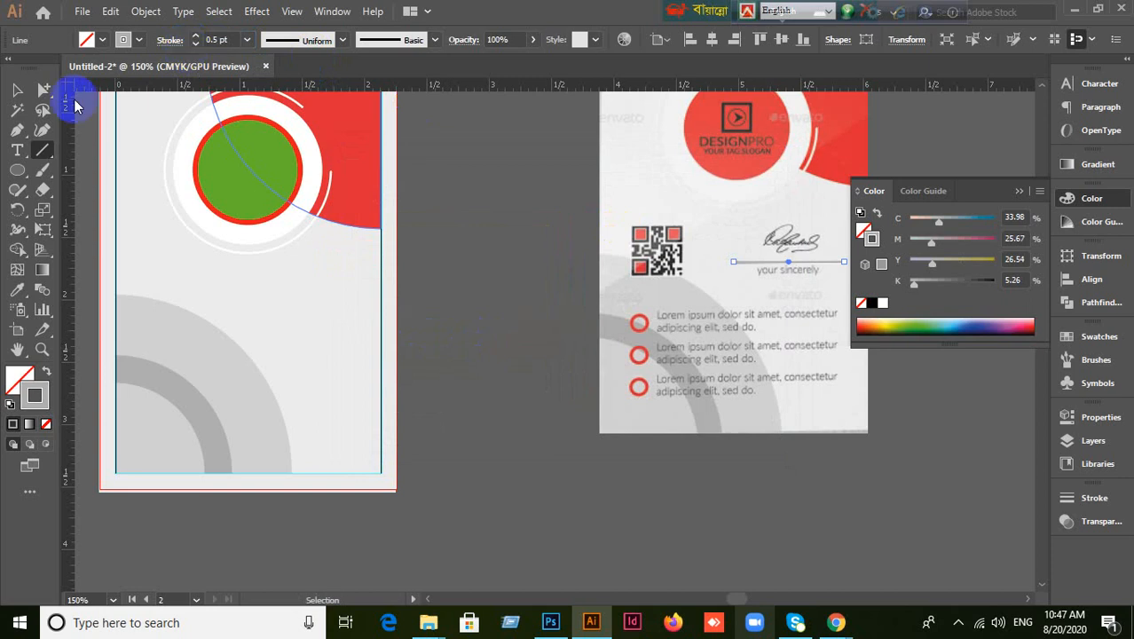
pyautogui.click(15, 92)
pyautogui.click(723, 292)
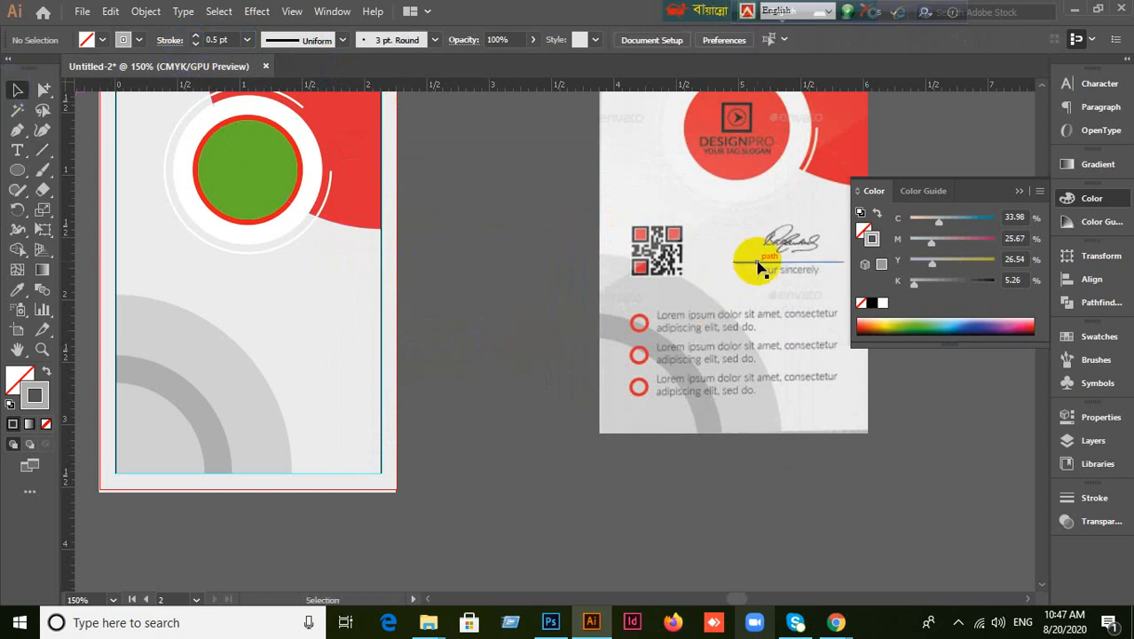
pyautogui.click(1018, 192)
# Try the Paintbrush, undo its stray stroke and cancel its options, then choose the Pencil Tool.
pyautogui.moveTo(47, 172); pyautogui.dragTo(82, 169)
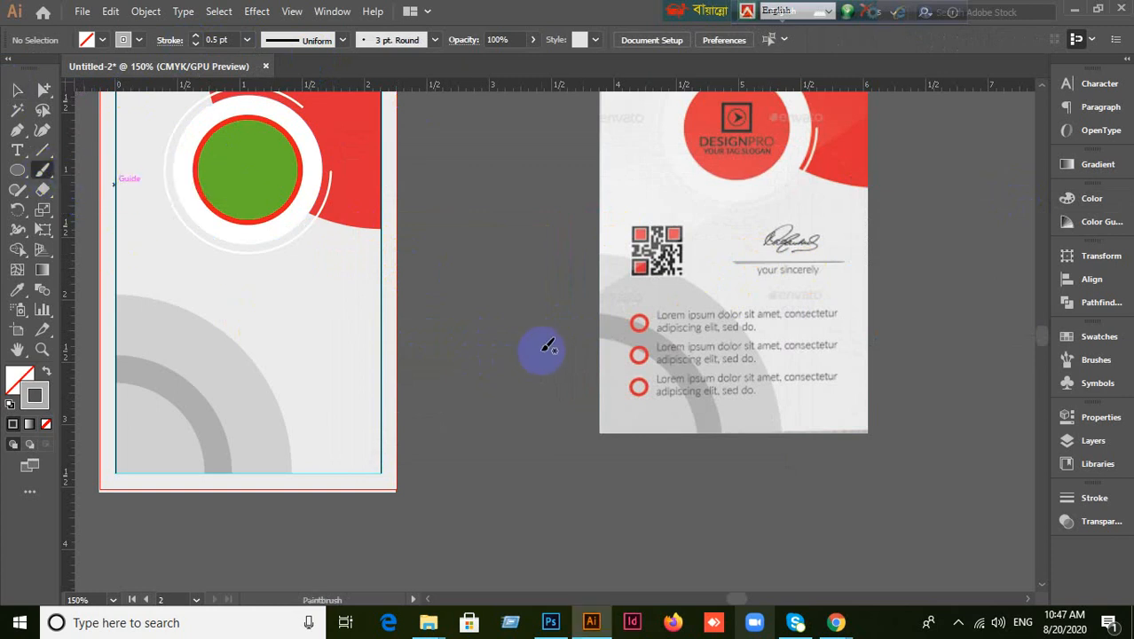
pyautogui.press('v')
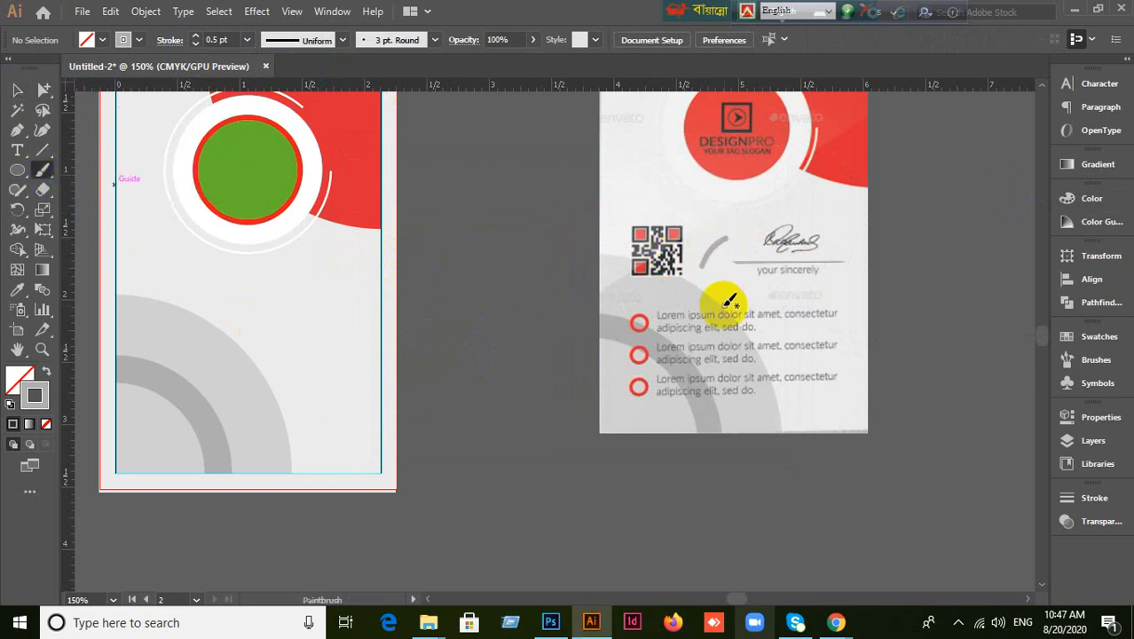
pyautogui.hotkey('ctrl', 'z')
pyautogui.click(46, 175)
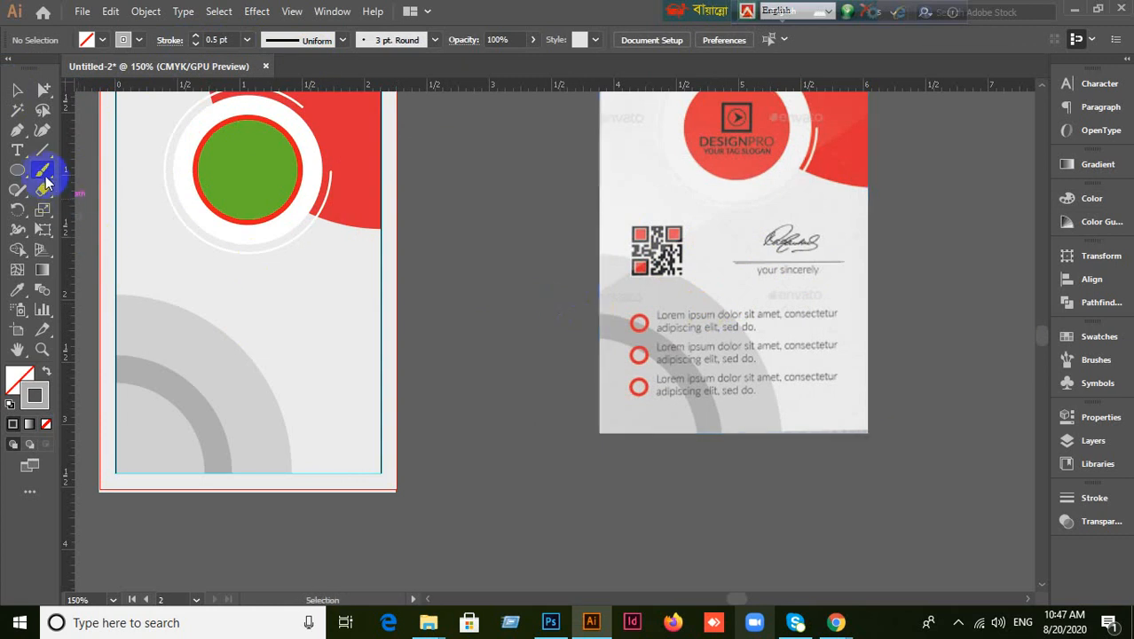
pyautogui.doubleClick(45, 174)
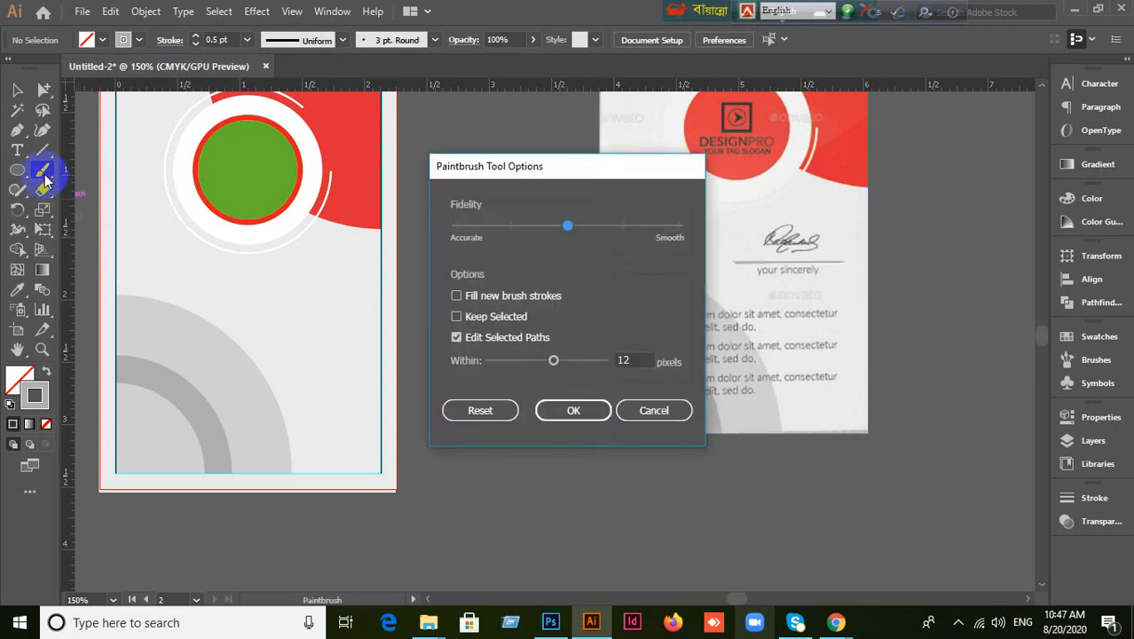
pyautogui.click(655, 410)
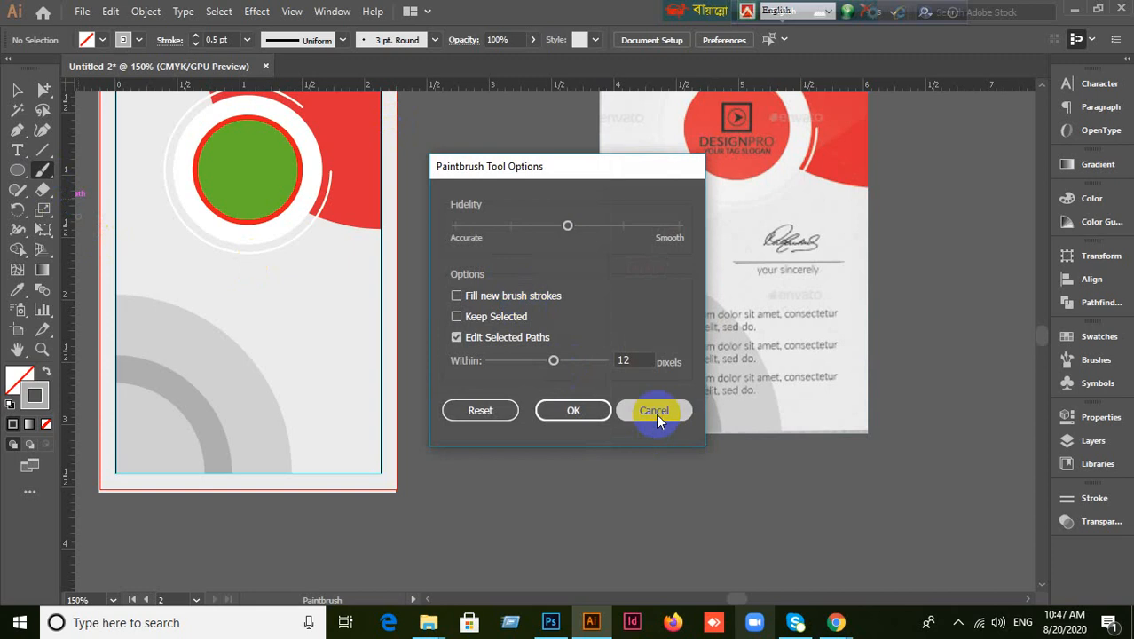
pyautogui.click(18, 131)
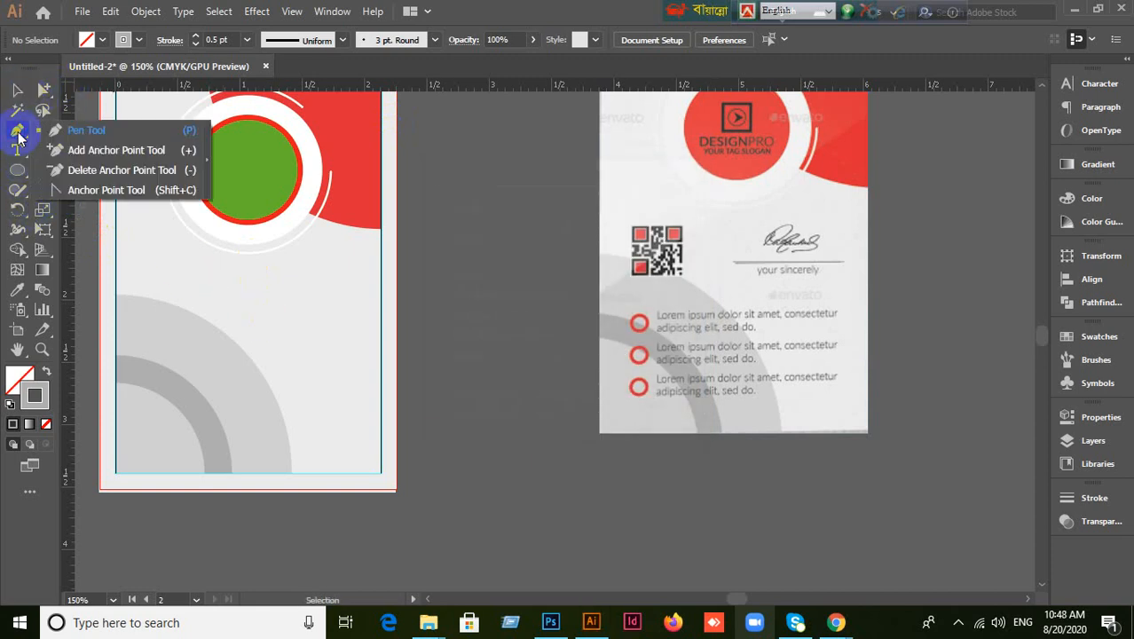
pyautogui.click(19, 196)
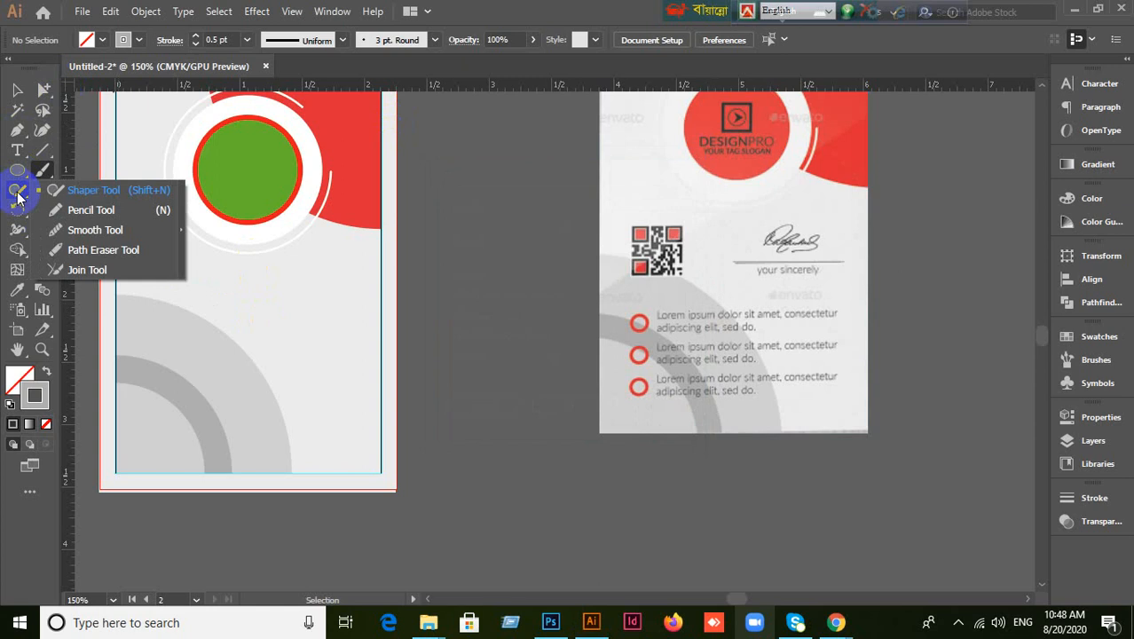
pyautogui.click(98, 212)
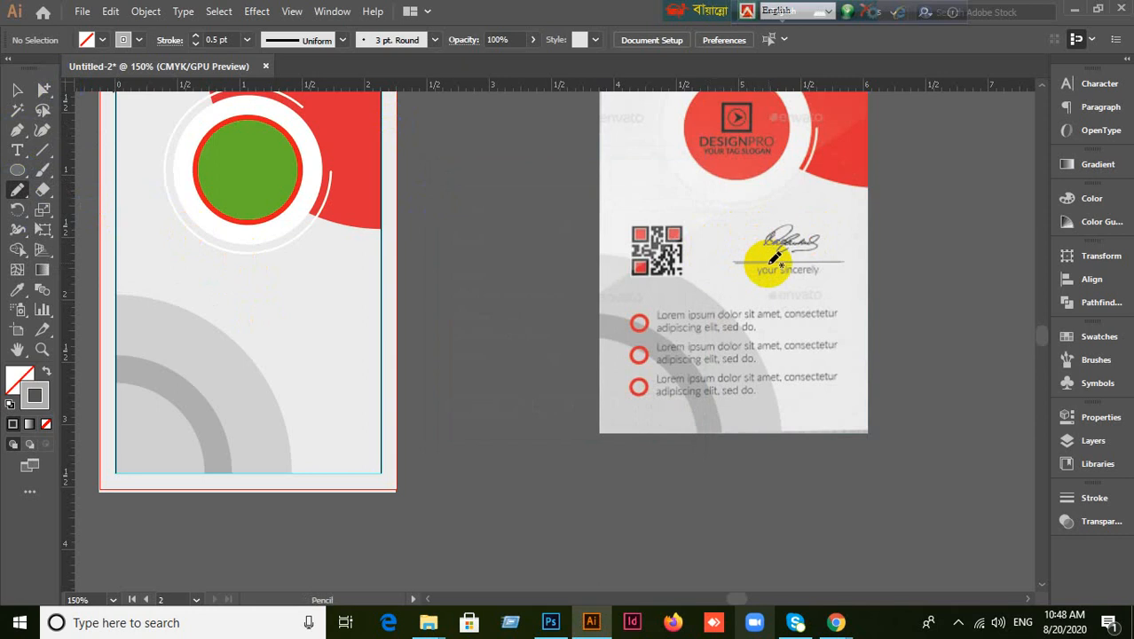
# Trace the reference signature freehand with the Pencil, undoing the rough extra strokes.
pyautogui.scroll(3, 770, 261)
pyautogui.moveTo(682, 158)
pyautogui.mouseDown()
pyautogui.moveTo(714, 228)
pyautogui.moveTo(732, 175)
pyautogui.moveTo(745, 216)
pyautogui.moveTo(834, 37)
pyautogui.moveTo(771, 206)
pyautogui.moveTo(778, 211)
pyautogui.moveTo(790, 186)
pyautogui.moveTo(829, 222)
pyautogui.moveTo(854, 166)
pyautogui.moveTo(845, 196)
pyautogui.moveTo(865, 209)
pyautogui.moveTo(874, 194)
pyautogui.moveTo(885, 220)
pyautogui.mouseUp()
pyautogui.moveTo(888, 147)
pyautogui.mouseDown()
pyautogui.moveTo(912, 221)
pyautogui.moveTo(944, 141)
pyautogui.moveTo(945, 197)
pyautogui.mouseUp()
pyautogui.hotkey('ctrl', 'z')
pyautogui.hotkey('ctrl', 'z')
pyautogui.hotkey('ctrl', 'z')
pyautogui.hotkey('ctrl', 'z')
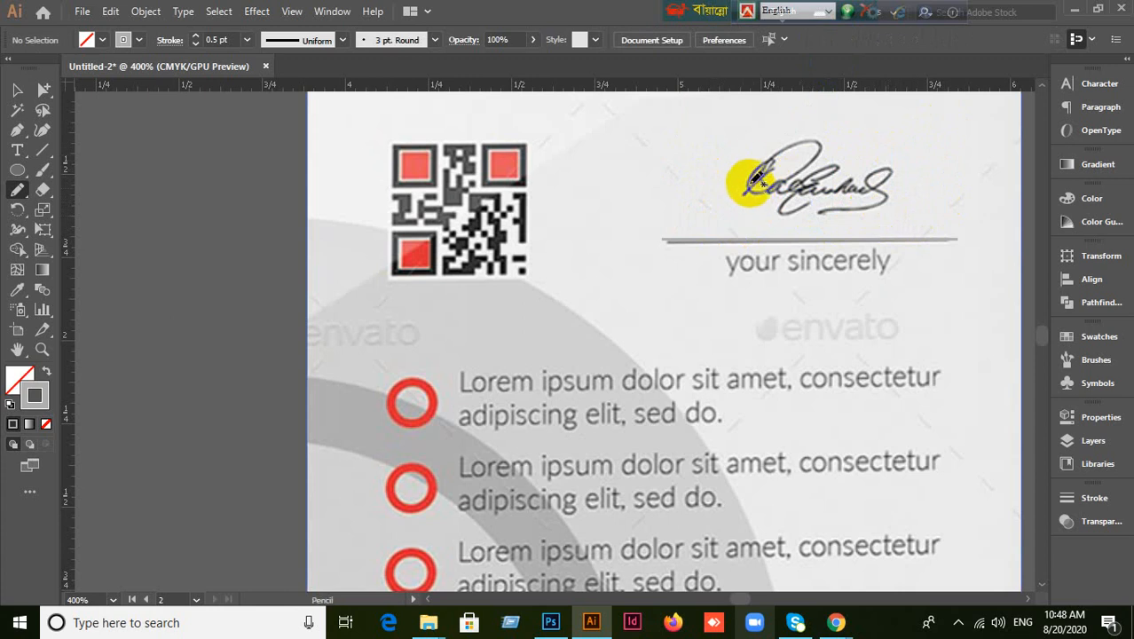
pyautogui.moveTo(741, 152)
pyautogui.mouseDown()
pyautogui.moveTo(745, 184)
pyautogui.moveTo(809, 151)
pyautogui.moveTo(775, 150)
pyautogui.moveTo(840, 170)
pyautogui.moveTo(815, 144)
pyautogui.moveTo(834, 186)
pyautogui.moveTo(835, 169)
pyautogui.moveTo(859, 157)
pyautogui.moveTo(844, 179)
pyautogui.moveTo(880, 163)
pyautogui.moveTo(825, 188)
pyautogui.moveTo(786, 163)
pyautogui.moveTo(829, 201)
pyautogui.moveTo(900, 188)
pyautogui.moveTo(820, 191)
pyautogui.mouseUp()
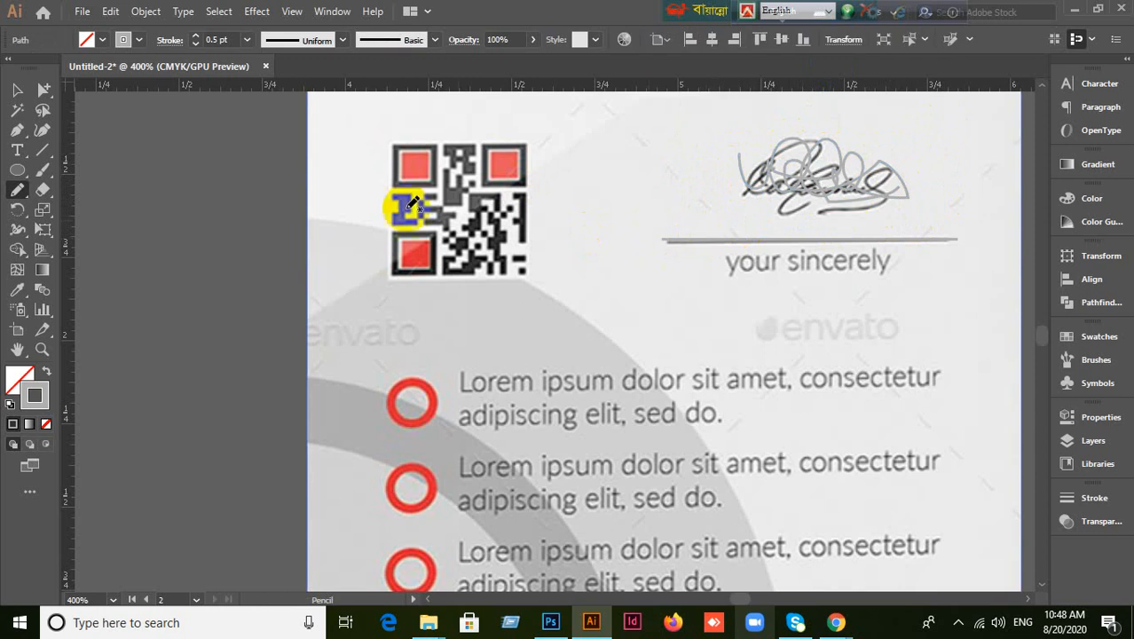
# Give the signature scribble a near-black #1e1e1e stroke and move it left.
pyautogui.click(55, 95)
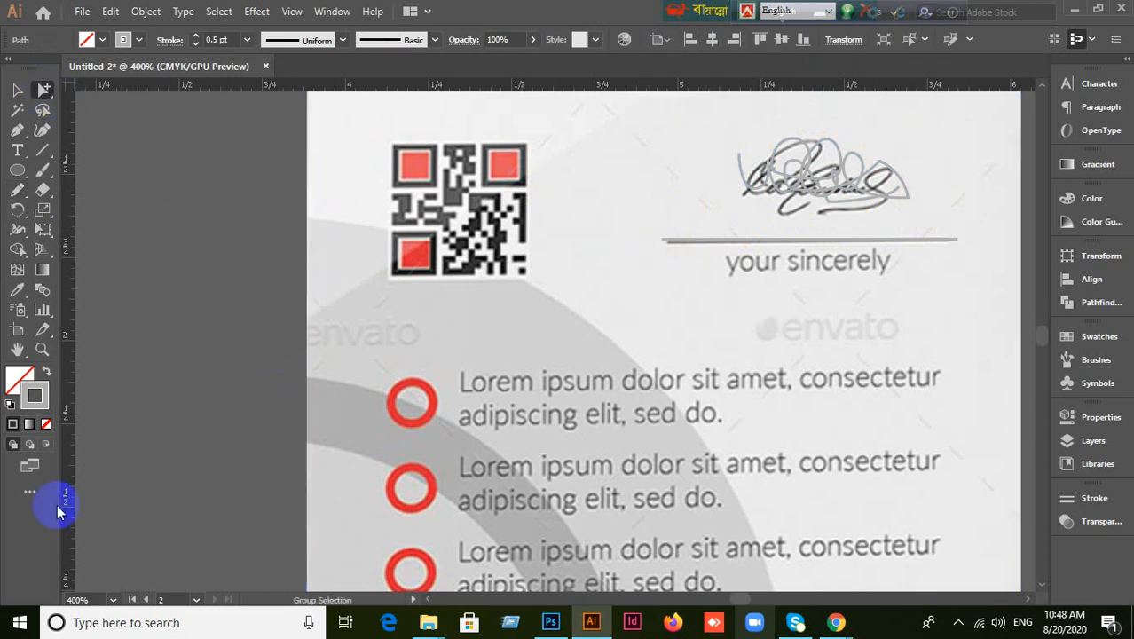
pyautogui.doubleClick(37, 405)
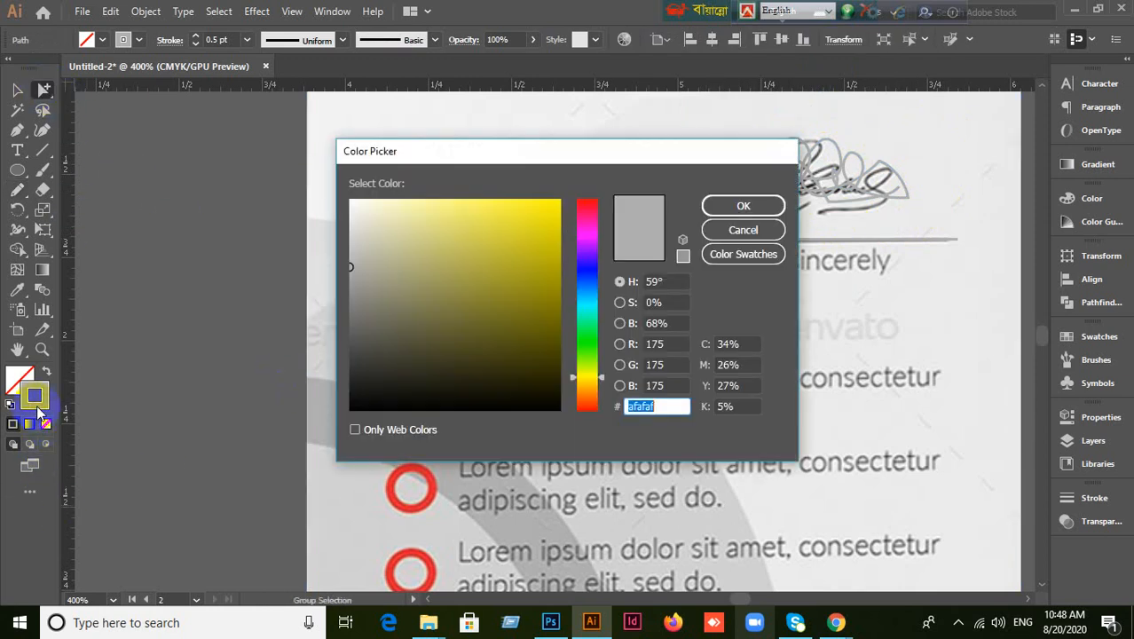
pyautogui.moveTo(373, 360); pyautogui.dragTo(328, 383)
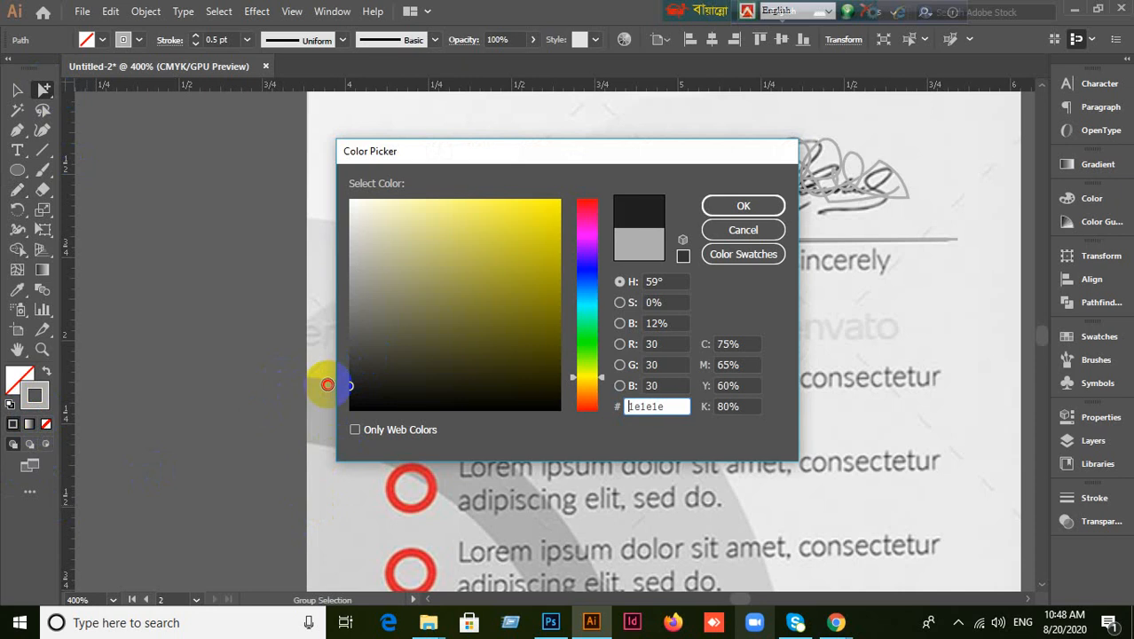
pyautogui.click(744, 206)
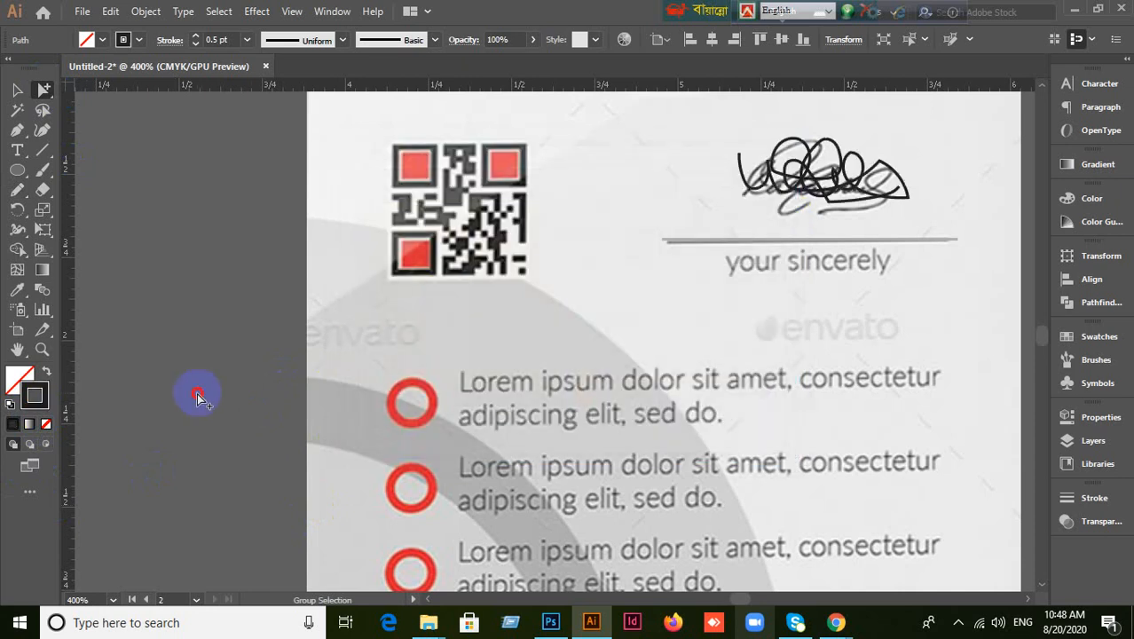
pyautogui.moveTo(873, 216)
pyautogui.mouseDown()
pyautogui.moveTo(835, 202)
pyautogui.moveTo(749, 229)
pyautogui.moveTo(717, 210)
pyautogui.moveTo(727, 217)
pyautogui.moveTo(721, 197)
pyautogui.moveTo(758, 213)
pyautogui.moveTo(679, 217)
pyautogui.mouseUp()
# Delete the black scribble and try tracing the signature freehand with the Pencil.
pyautogui.press('Delete')
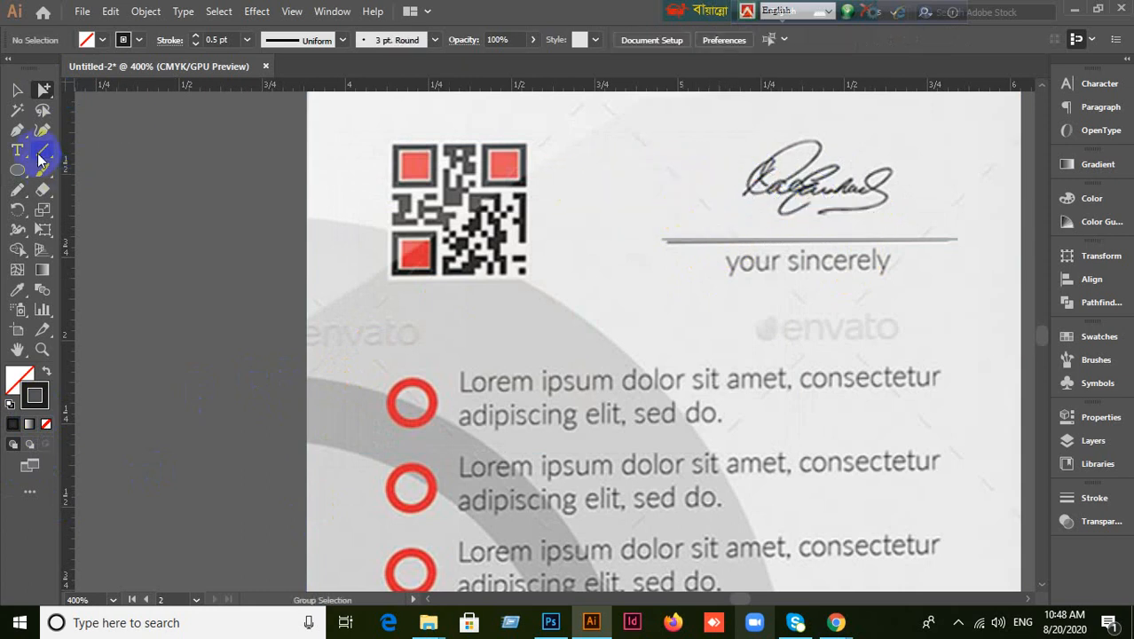
pyautogui.moveTo(39, 157)
pyautogui.mouseDown()
pyautogui.moveTo(20, 190)
pyautogui.moveTo(62, 207)
pyautogui.mouseUp()
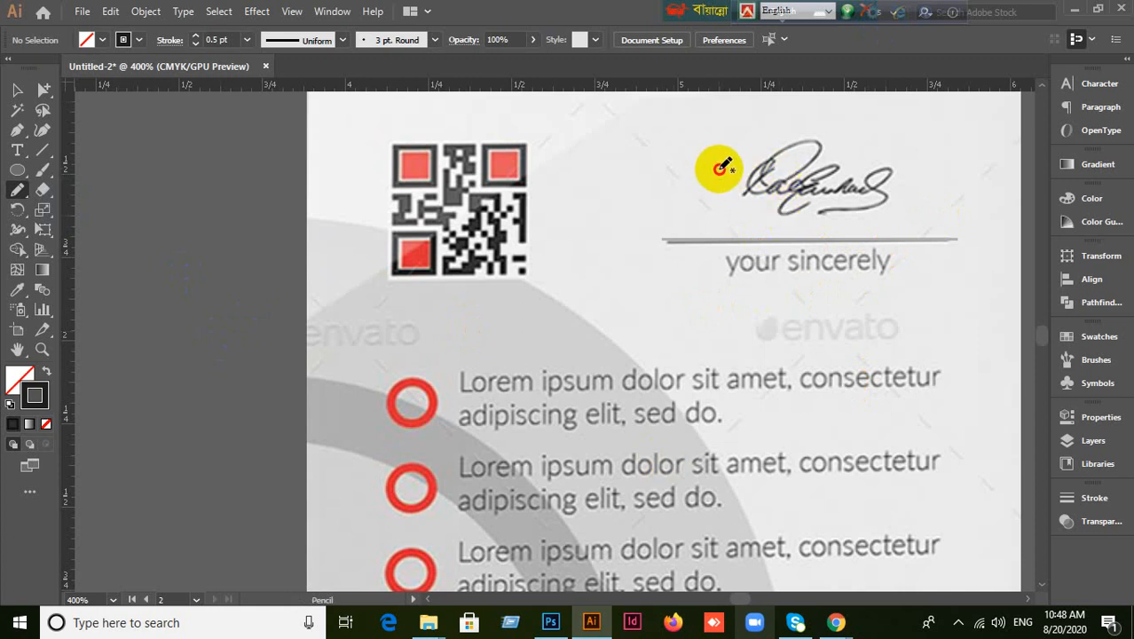
pyautogui.moveTo(715, 173)
pyautogui.mouseDown()
pyautogui.moveTo(746, 194)
pyautogui.moveTo(735, 209)
pyautogui.moveTo(681, 206)
pyautogui.moveTo(680, 189)
pyautogui.moveTo(699, 178)
pyautogui.moveTo(704, 193)
pyautogui.moveTo(738, 208)
pyautogui.moveTo(724, 191)
pyautogui.moveTo(728, 180)
pyautogui.moveTo(739, 201)
pyautogui.moveTo(729, 172)
pyautogui.moveTo(748, 176)
pyautogui.moveTo(738, 191)
pyautogui.moveTo(761, 188)
pyautogui.moveTo(761, 205)
pyautogui.moveTo(771, 182)
pyautogui.moveTo(805, 190)
pyautogui.moveTo(812, 168)
pyautogui.moveTo(824, 186)
pyautogui.moveTo(825, 164)
pyautogui.moveTo(837, 182)
pyautogui.moveTo(1049, 116)
pyautogui.mouseUp()
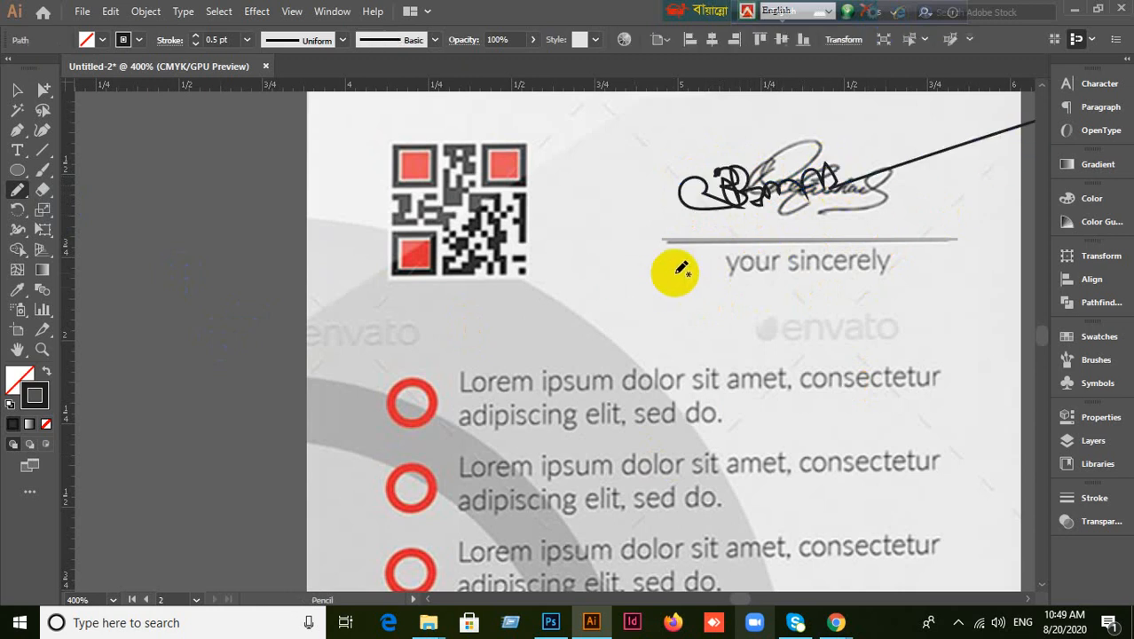
pyautogui.moveTo(709, 201)
pyautogui.mouseDown()
pyautogui.moveTo(734, 220)
pyautogui.moveTo(712, 202)
pyautogui.mouseUp()
# Undo a thick Paintbrush test stroke, then select and delete the traced signature scribble.
pyautogui.moveTo(45, 176); pyautogui.dragTo(88, 172)
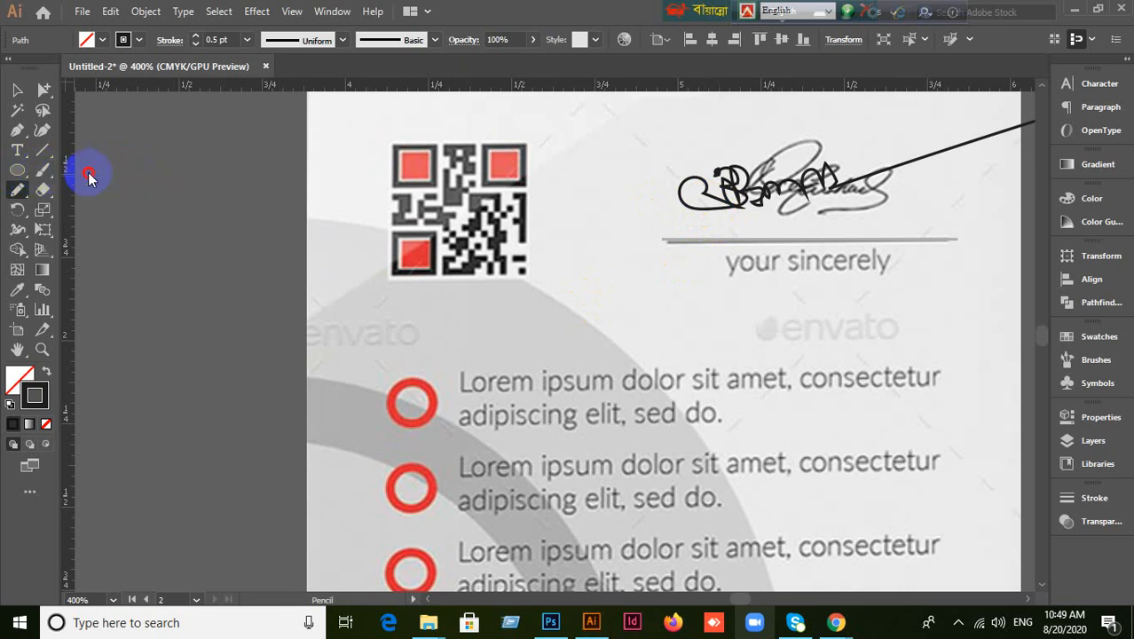
pyautogui.moveTo(705, 197); pyautogui.dragTo(641, 210)
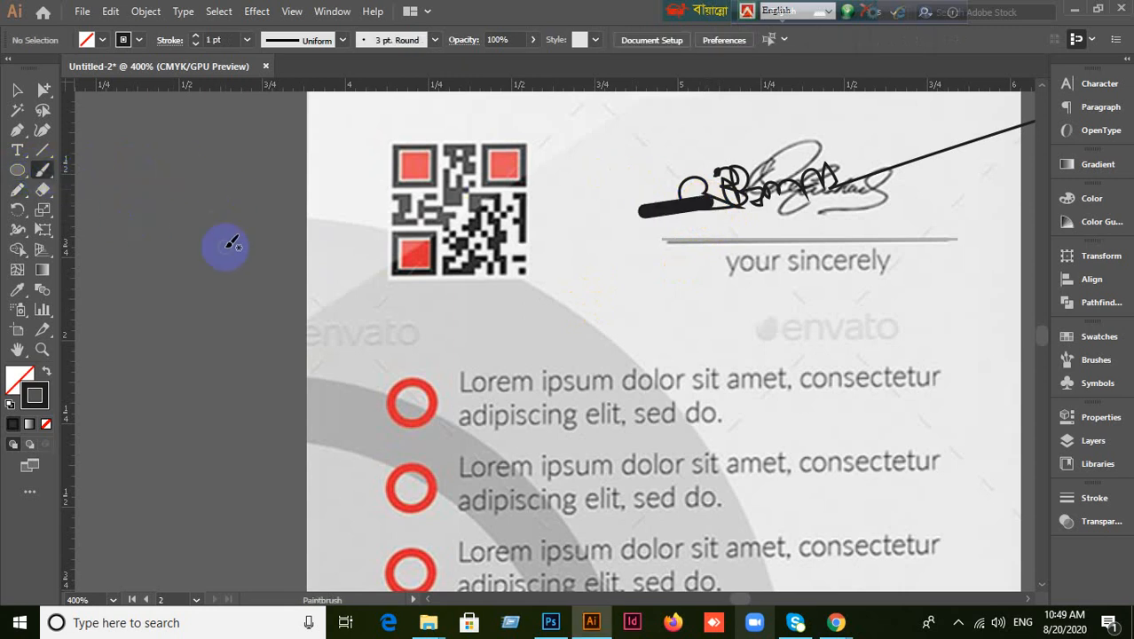
pyautogui.hotkey('ctrl', 'z')
pyautogui.click(35, 173)
pyautogui.click(17, 92)
pyautogui.click(784, 228)
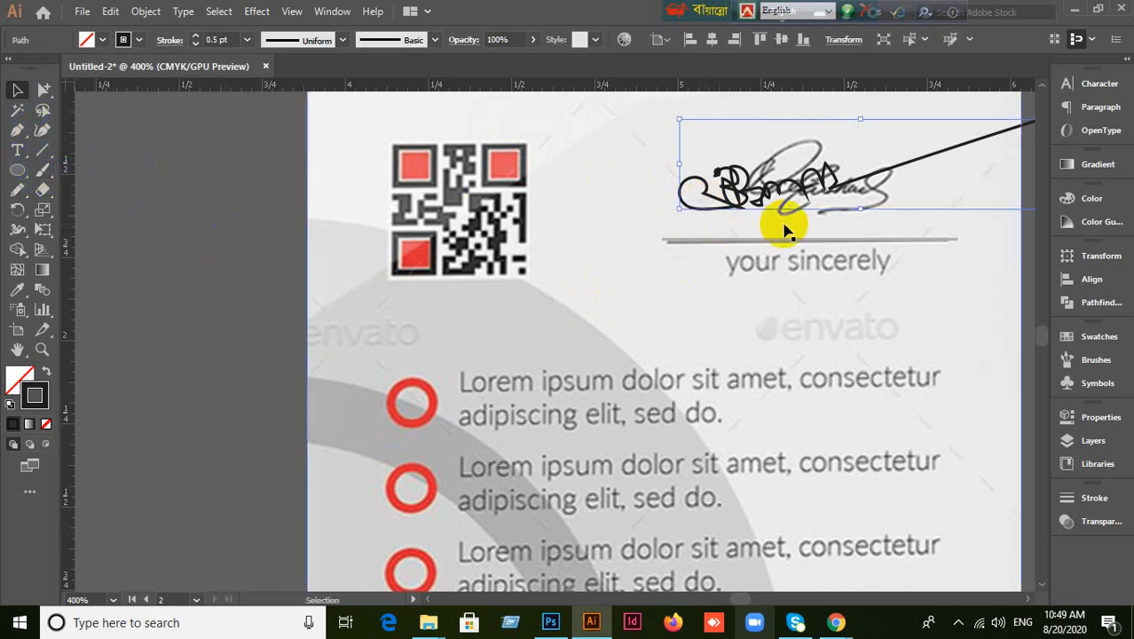
pyautogui.press('Delete')
# Switch to the Blob Brush from the Paintbrush flyout and set its size to 1 pt.
pyautogui.scroll(-2, 784, 228)
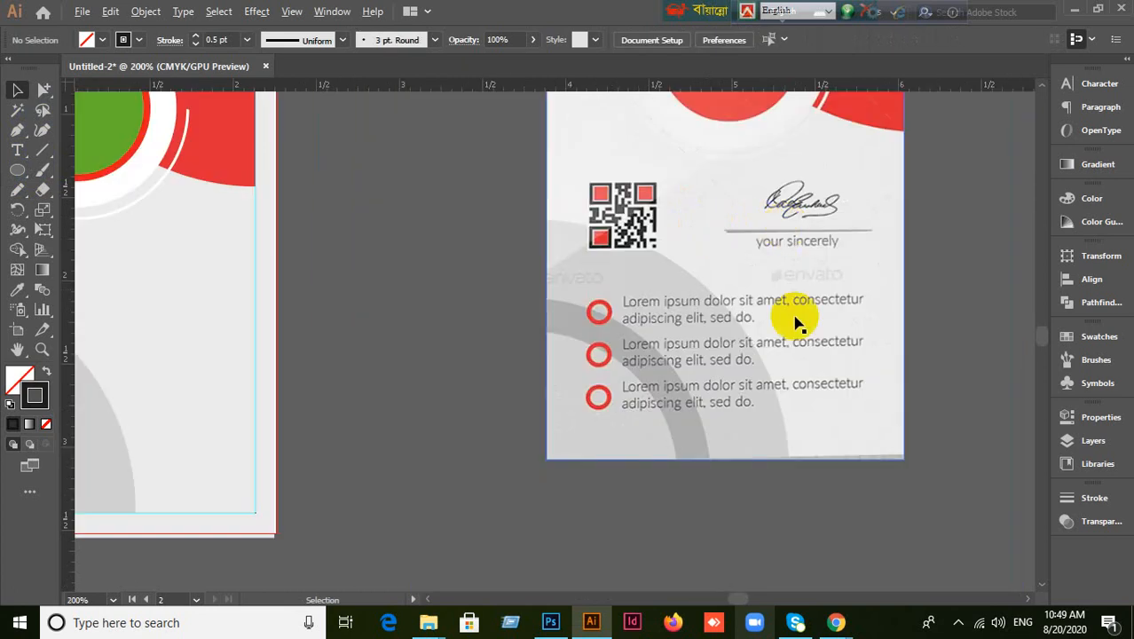
pyautogui.moveTo(824, 422); pyautogui.dragTo(796, 408)
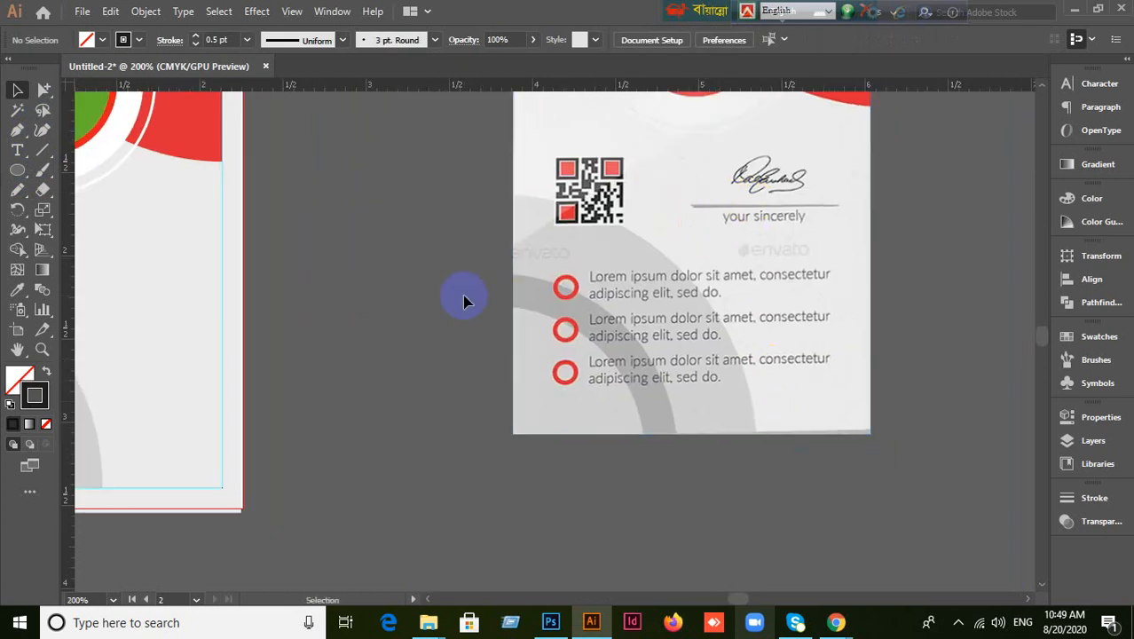
pyautogui.click(17, 130)
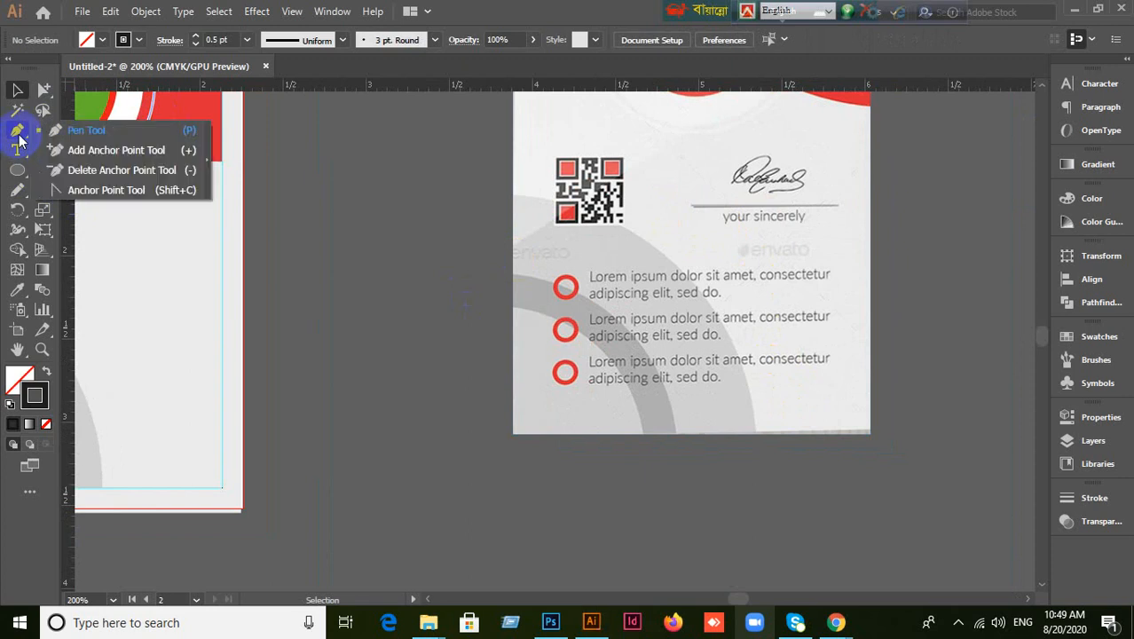
pyautogui.click(17, 189)
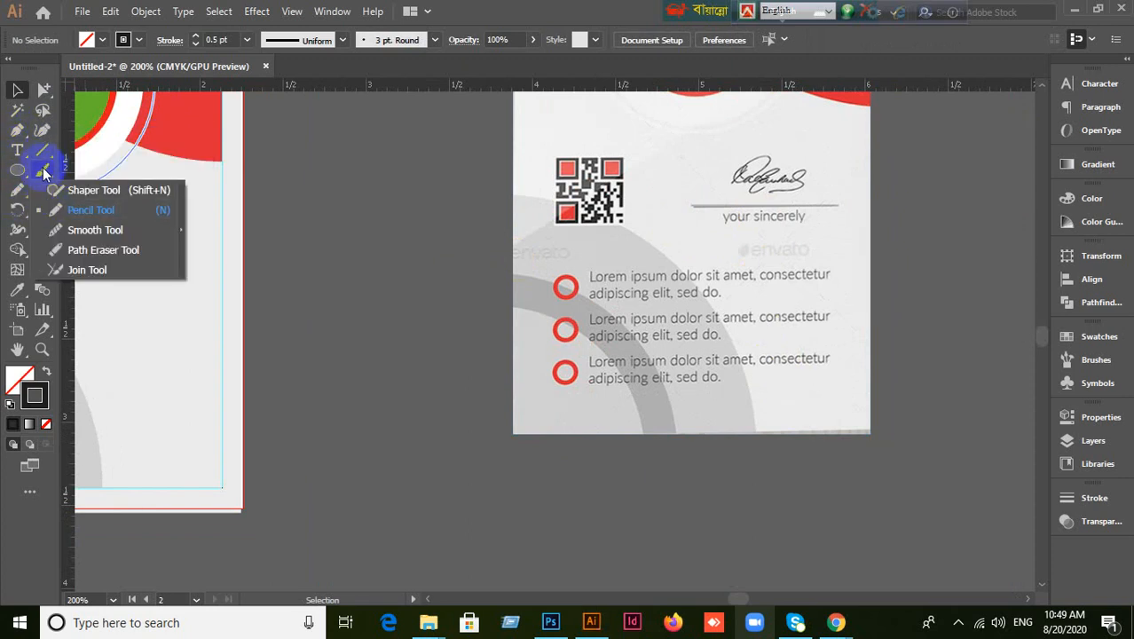
pyautogui.click(42, 169)
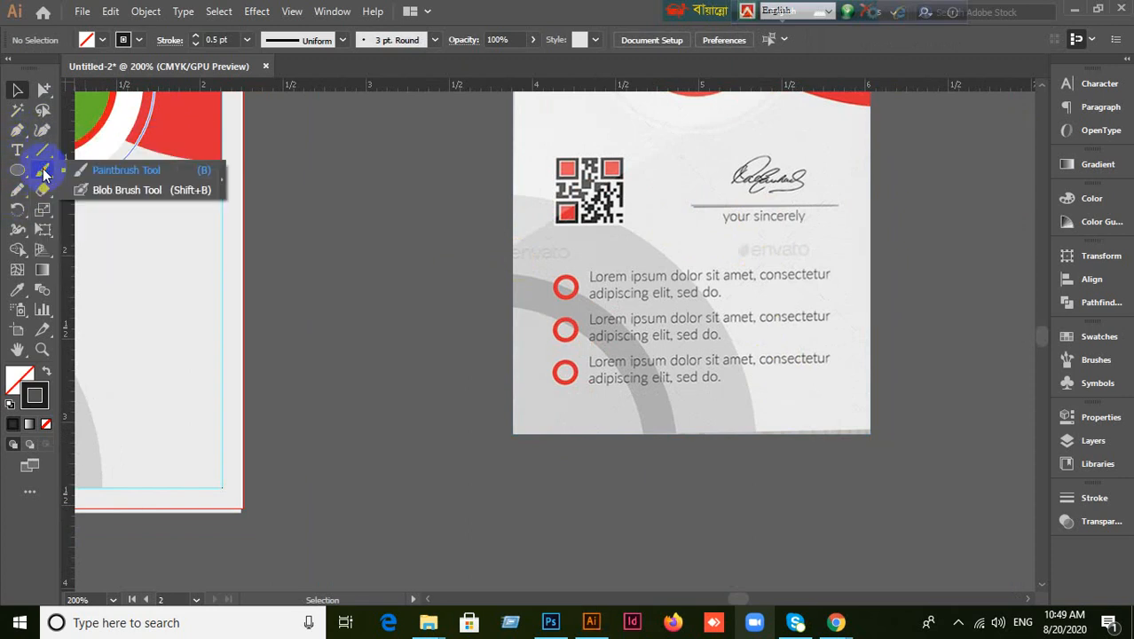
pyautogui.click(103, 191)
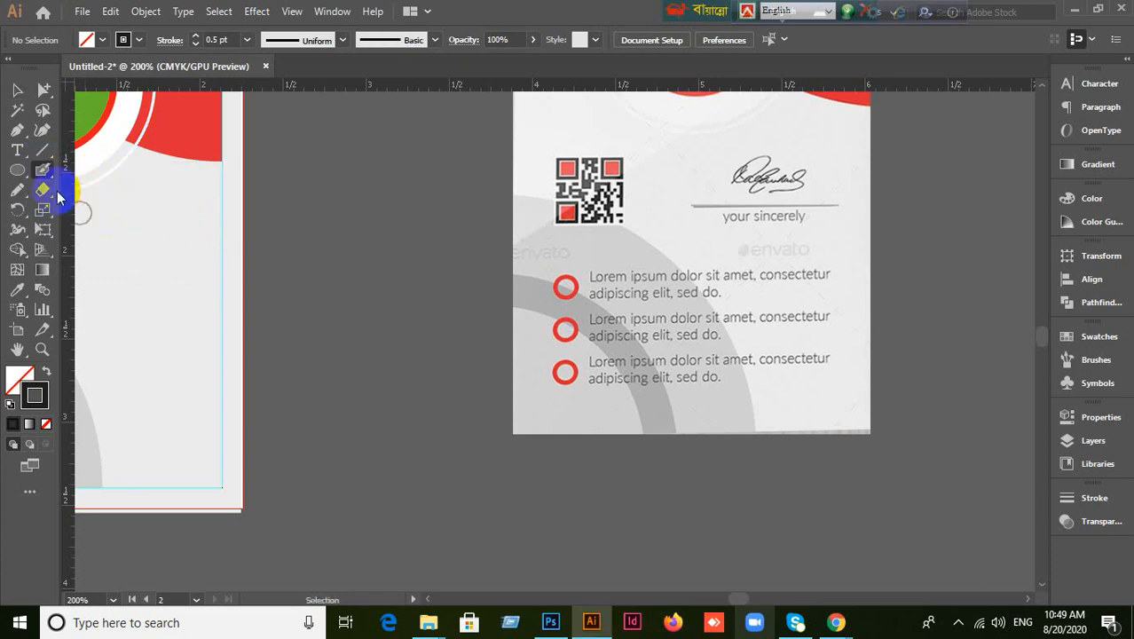
pyautogui.doubleClick(44, 171)
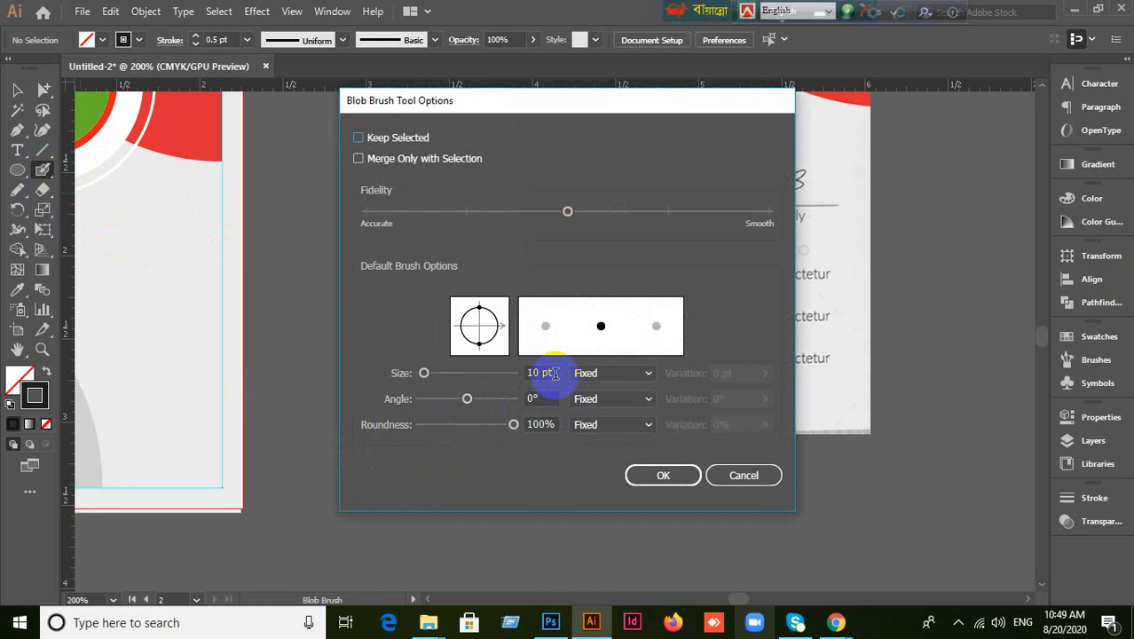
pyautogui.click(554, 373)
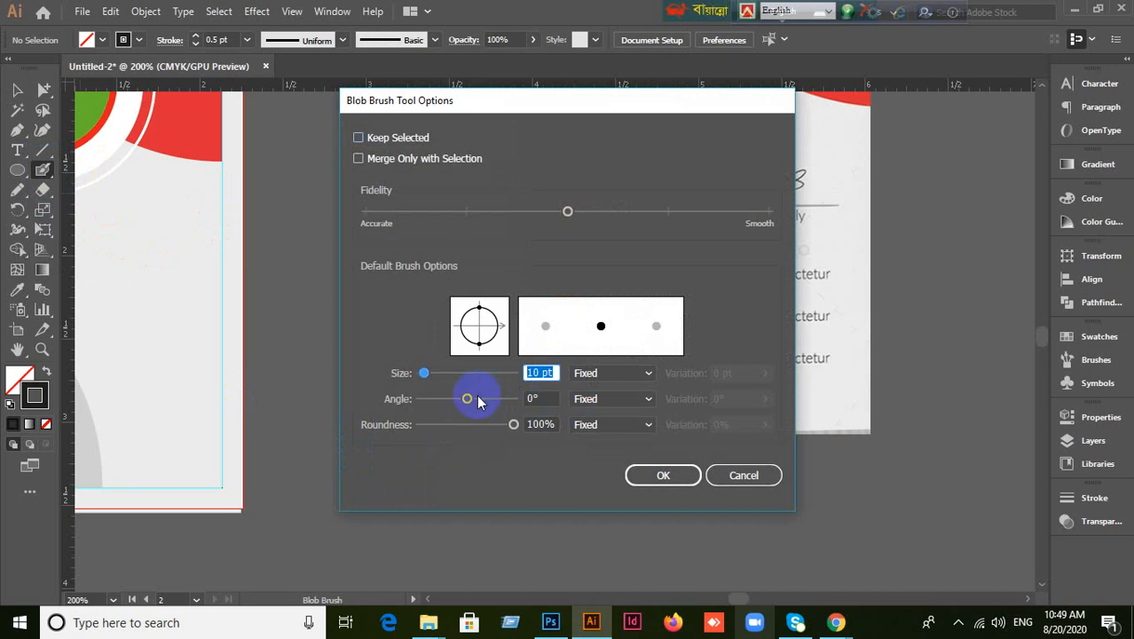
pyautogui.write('1')
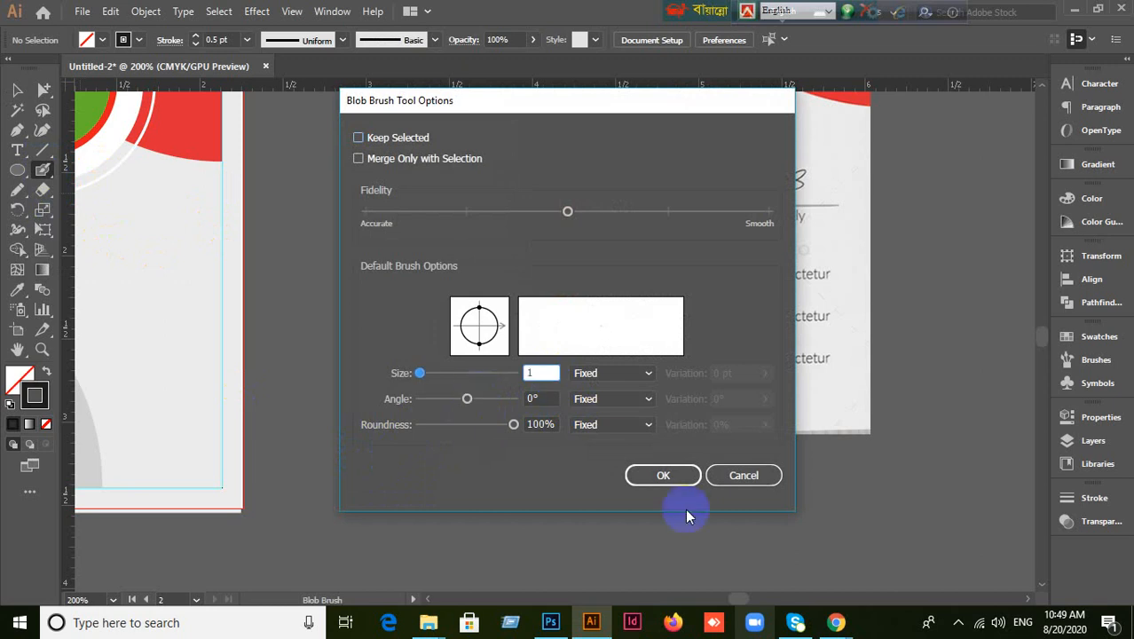
pyautogui.click(679, 476)
# Undo a test blob stroke, check the Paintbrush options, and reconfirm the Blob Brush at 1 pt.
pyautogui.moveTo(651, 217); pyautogui.dragTo(666, 167)
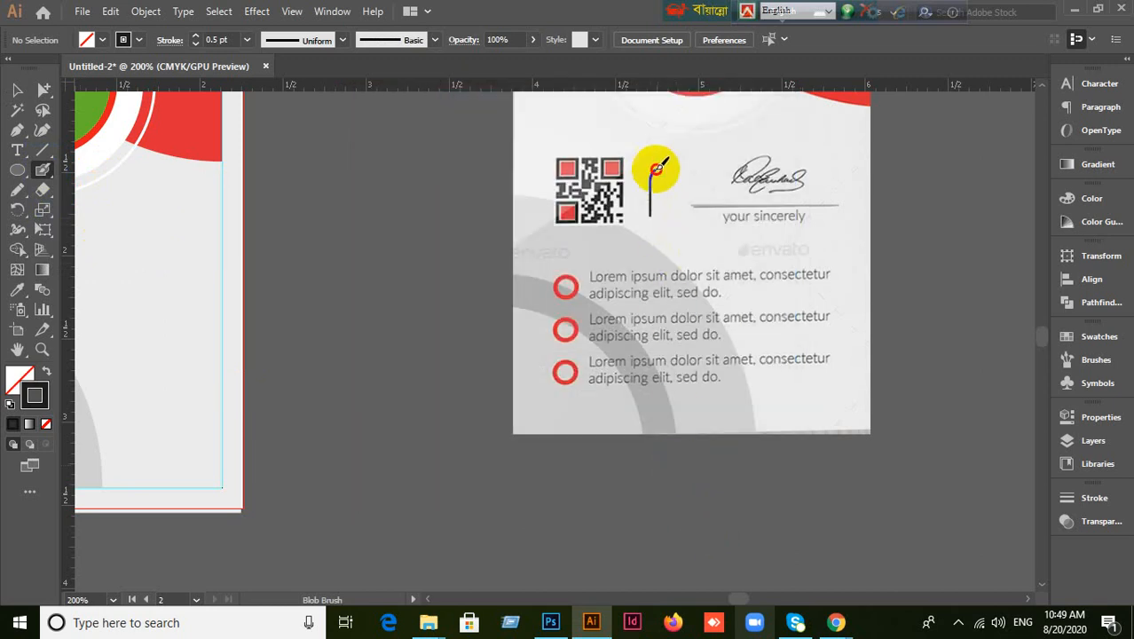
pyautogui.hotkey('ctrl', 'z')
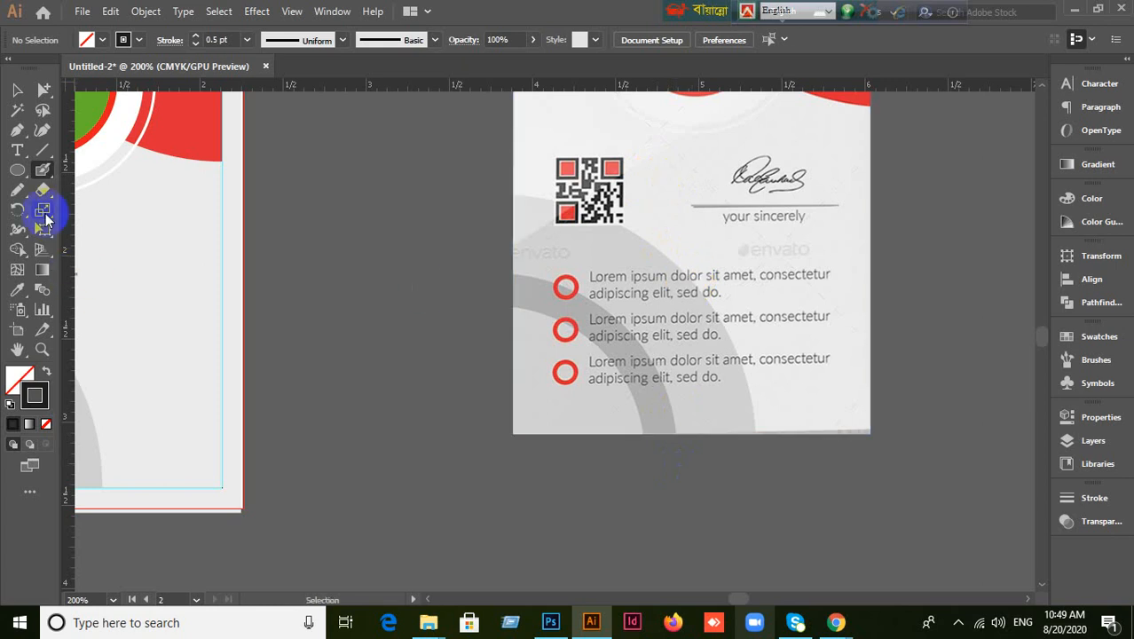
pyautogui.click(44, 172)
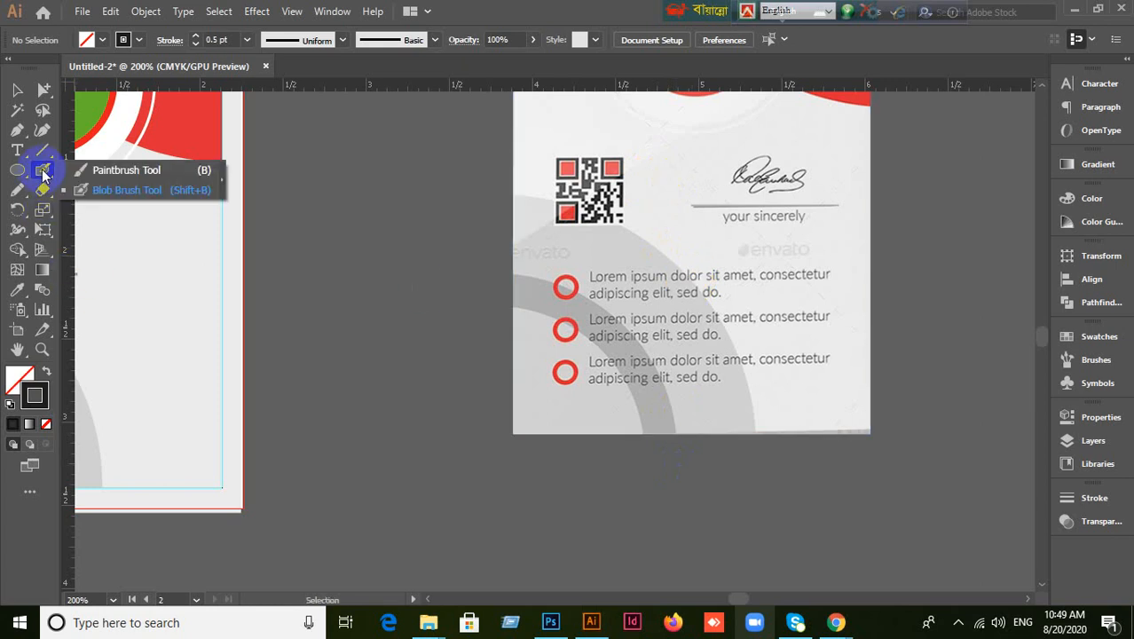
pyautogui.click(116, 175)
pyautogui.click(42, 181)
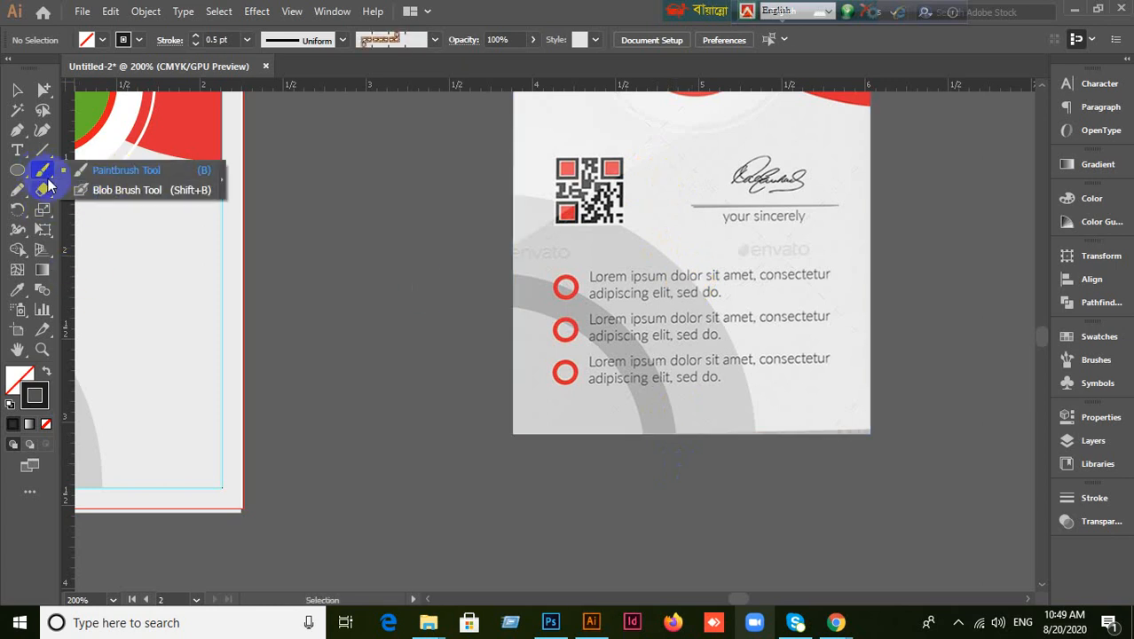
pyautogui.click(100, 191)
pyautogui.click(51, 171)
pyautogui.click(89, 169)
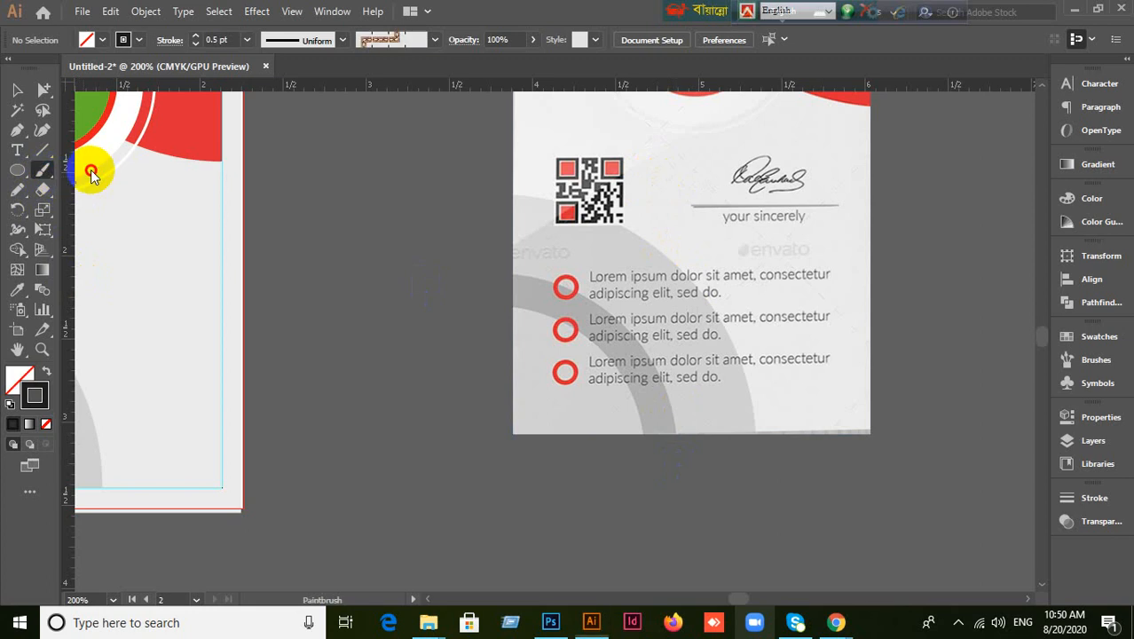
pyautogui.doubleClick(46, 169)
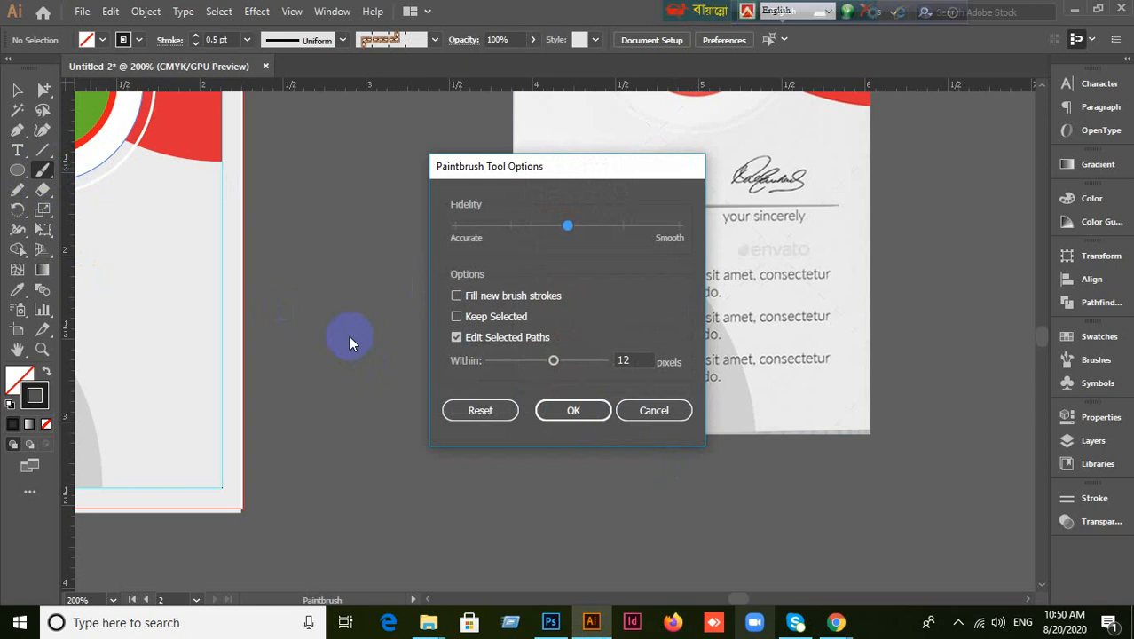
pyautogui.click(654, 412)
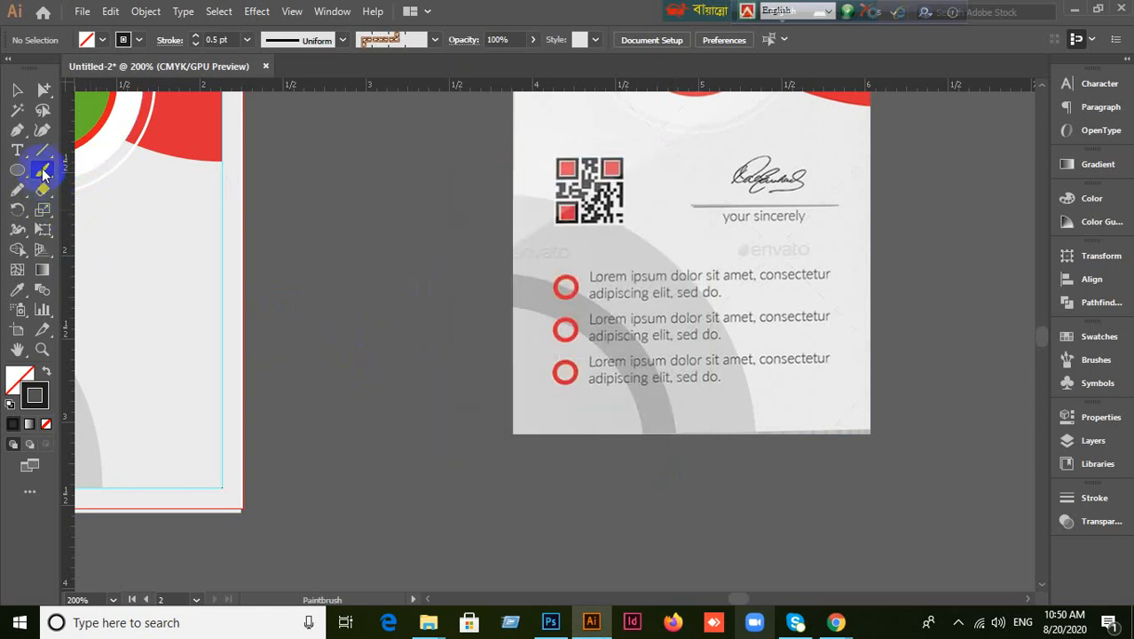
pyautogui.moveTo(44, 172); pyautogui.dragTo(94, 188)
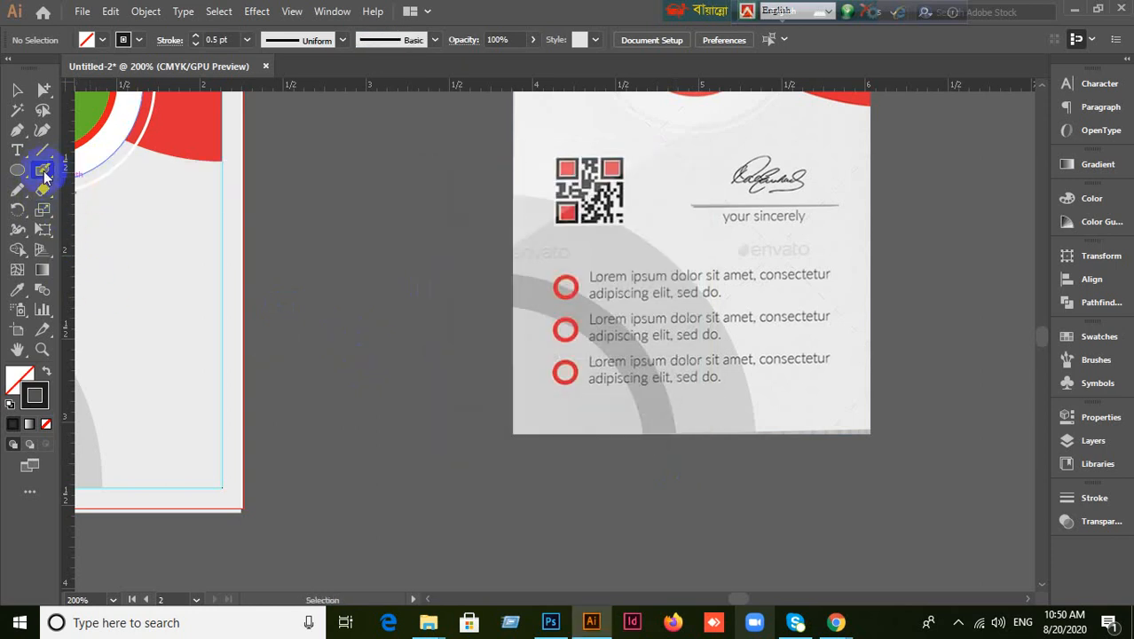
pyautogui.doubleClick(44, 173)
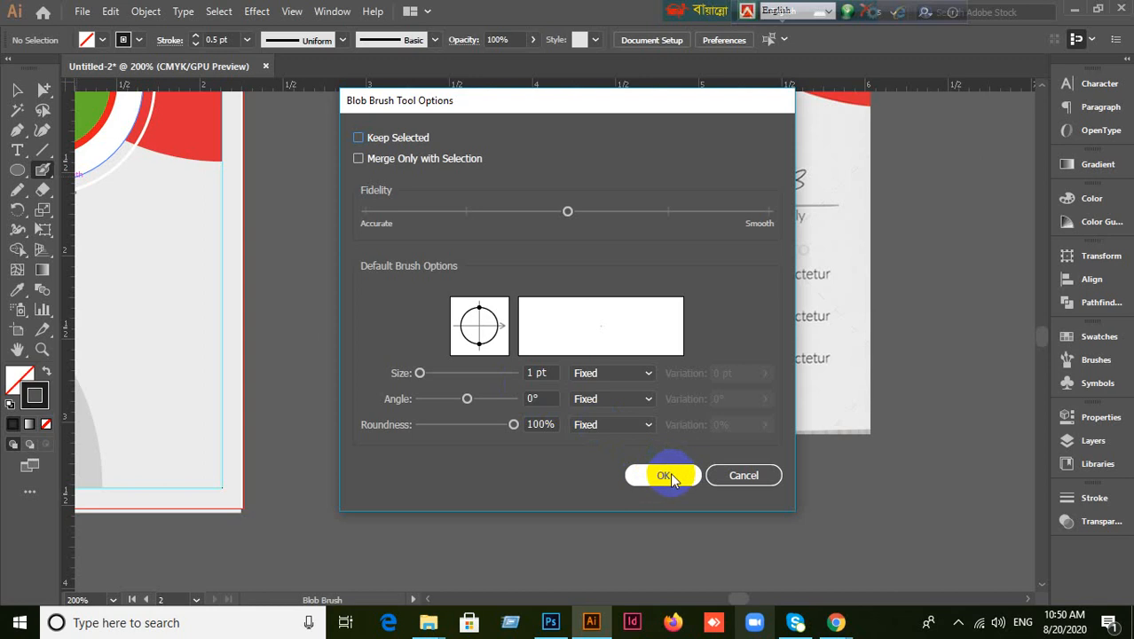
pyautogui.click(670, 475)
pyautogui.scroll(4, 683, 284)
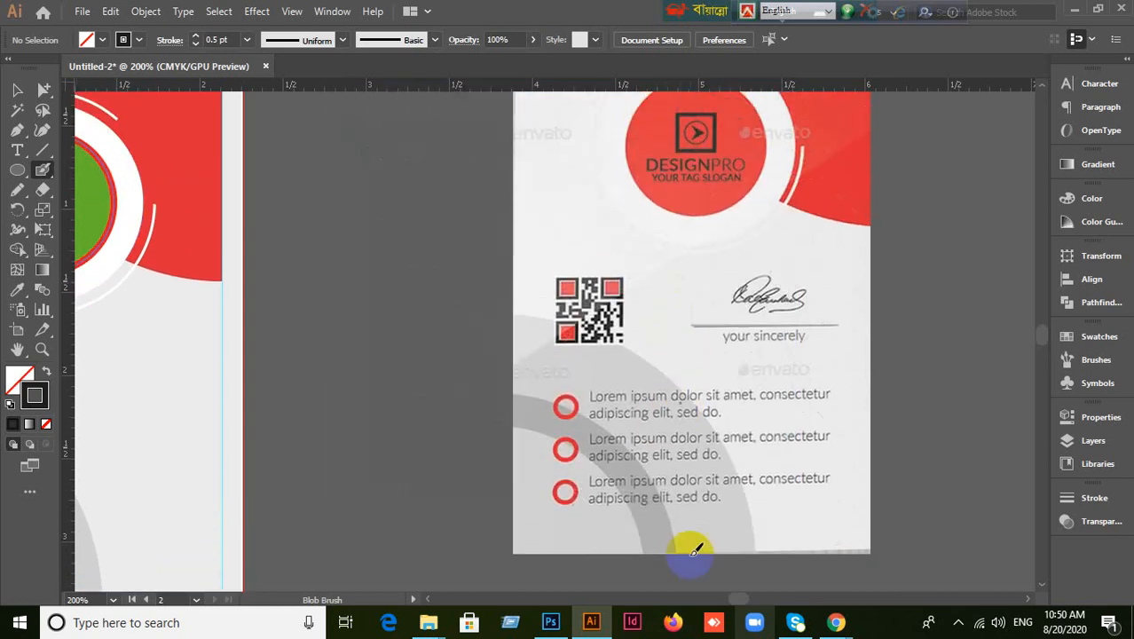
# Undo the stray stroke, redraw the signature with the Blob Brush, and move it onto the signature line.
pyautogui.scroll(2, 644, 304)
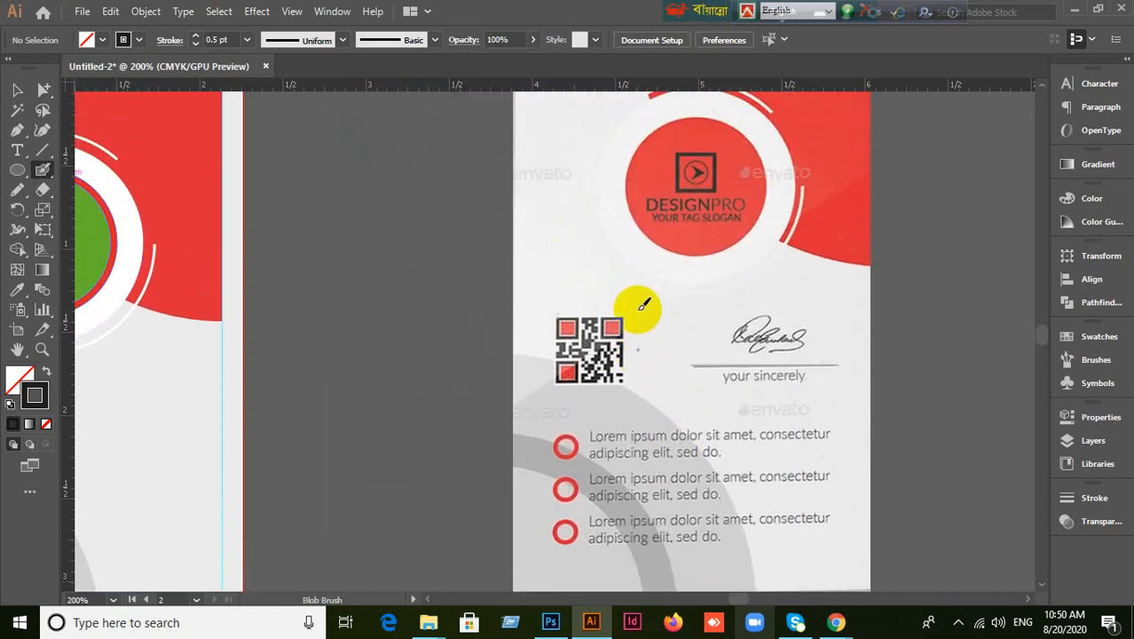
pyautogui.moveTo(559, 222)
pyautogui.mouseDown()
pyautogui.moveTo(586, 275)
pyautogui.moveTo(599, 249)
pyautogui.moveTo(605, 276)
pyautogui.moveTo(619, 240)
pyautogui.moveTo(631, 260)
pyautogui.moveTo(611, 275)
pyautogui.moveTo(630, 264)
pyautogui.moveTo(657, 281)
pyautogui.moveTo(667, 240)
pyautogui.moveTo(671, 280)
pyautogui.moveTo(690, 258)
pyautogui.moveTo(682, 274)
pyautogui.moveTo(738, 256)
pyautogui.mouseUp()
pyautogui.press('ctrl')
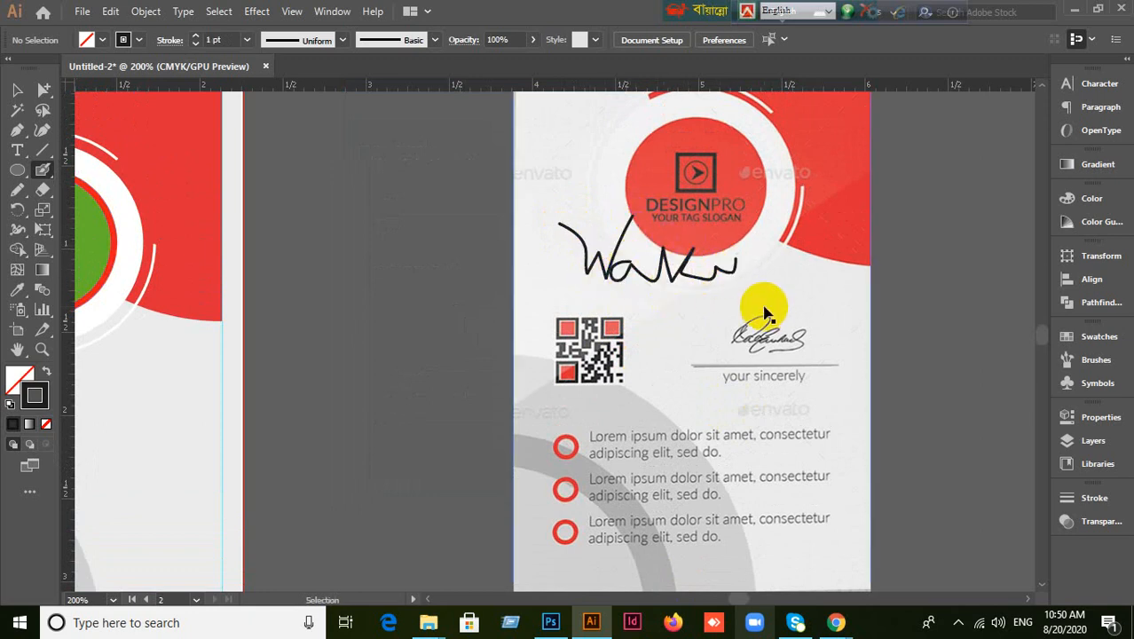
pyautogui.hotkey('ctrl', 'z')
pyautogui.hotkey('ctrl', 'z')
pyautogui.hotkey('ctrl', 'z')
pyautogui.hotkey('ctrl', 'z')
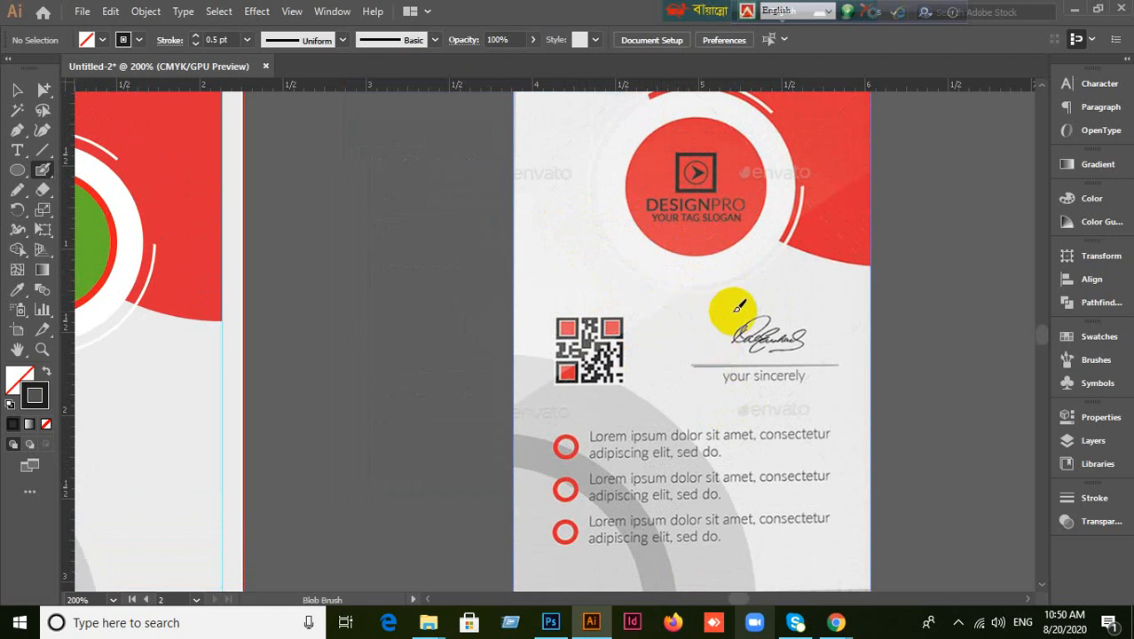
pyautogui.moveTo(736, 309)
pyautogui.mouseDown()
pyautogui.moveTo(745, 324)
pyautogui.moveTo(750, 311)
pyautogui.moveTo(776, 311)
pyautogui.moveTo(772, 321)
pyautogui.moveTo(798, 315)
pyautogui.moveTo(804, 330)
pyautogui.moveTo(802, 296)
pyautogui.mouseUp()
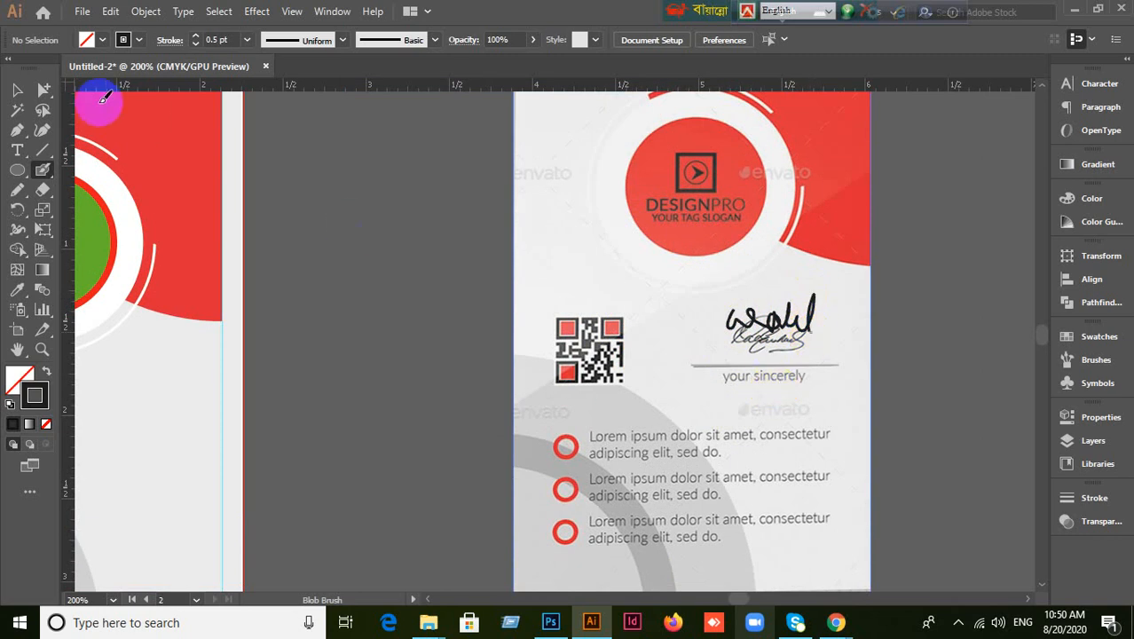
pyautogui.click(17, 90)
pyautogui.click(783, 340)
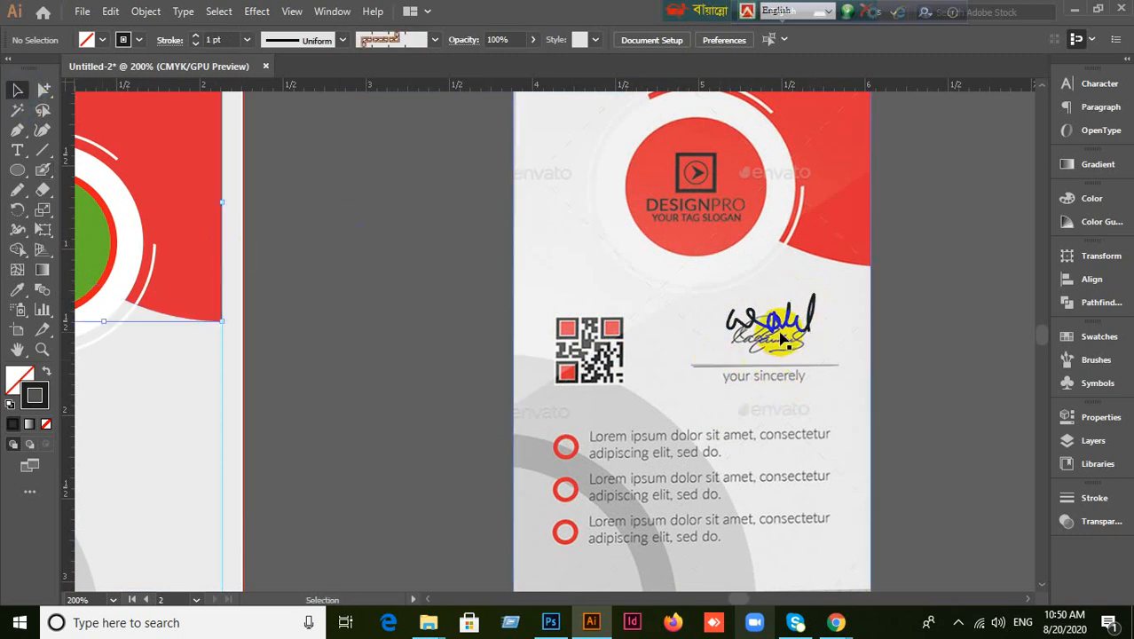
pyautogui.moveTo(782, 340); pyautogui.dragTo(786, 360)
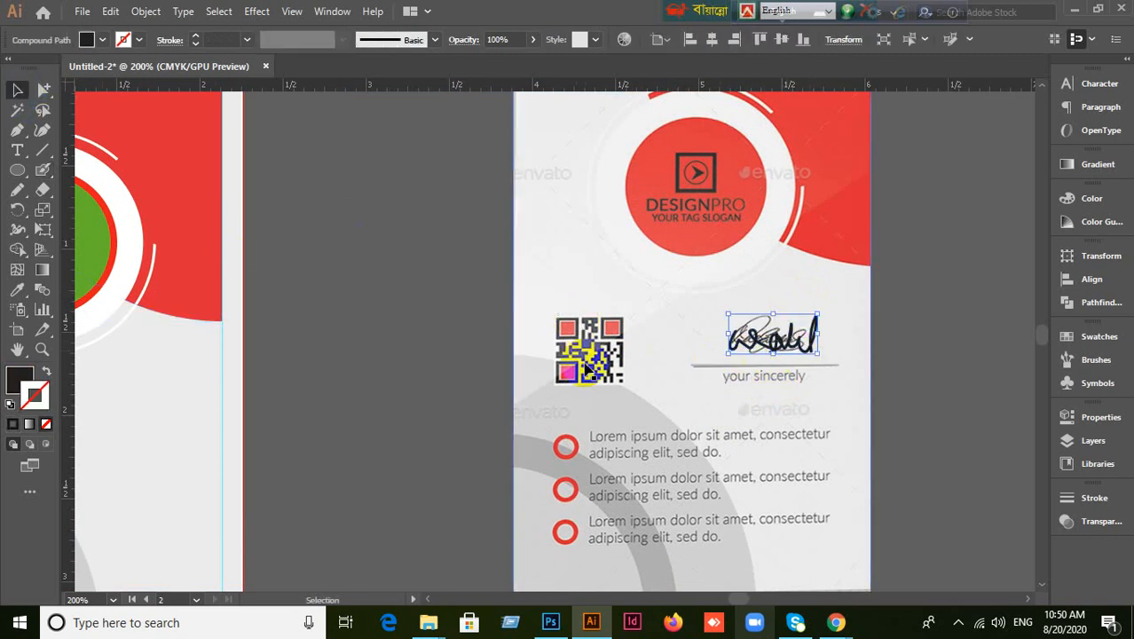
# Fill the new signature with a medium grey and deselect it.
pyautogui.click(19, 382)
pyautogui.doubleClick(20, 381)
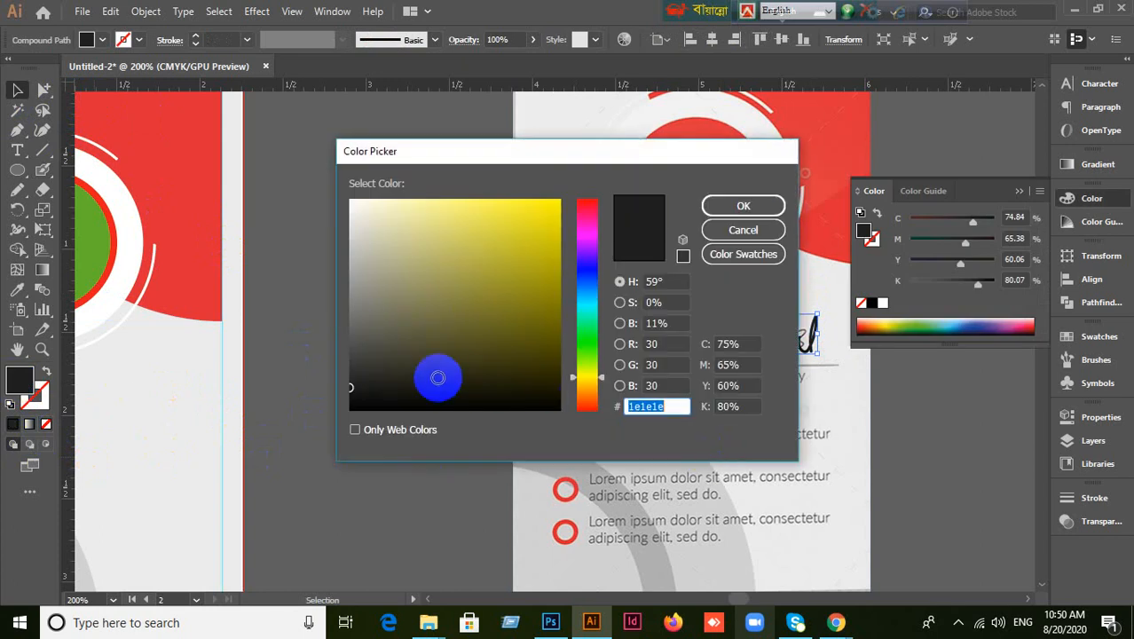
pyautogui.moveTo(438, 377); pyautogui.dragTo(342, 294)
pyautogui.click(729, 208)
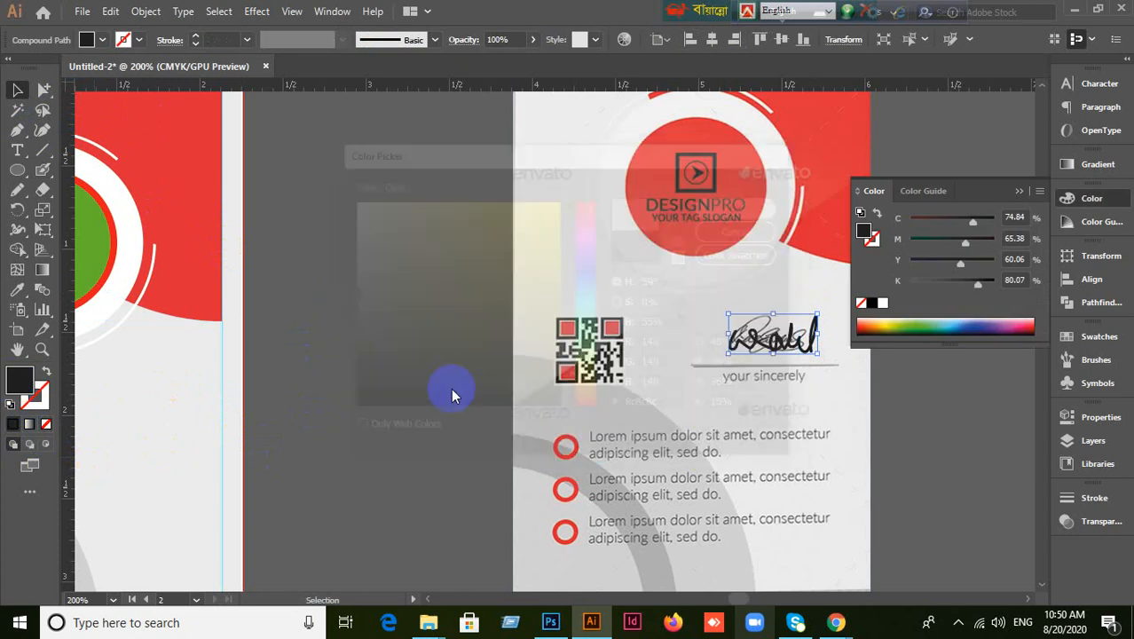
pyautogui.click(417, 408)
# Draw a circle over the first bullet with no fill and a strong red outline.
pyautogui.moveTo(772, 452); pyautogui.dragTo(702, 342)
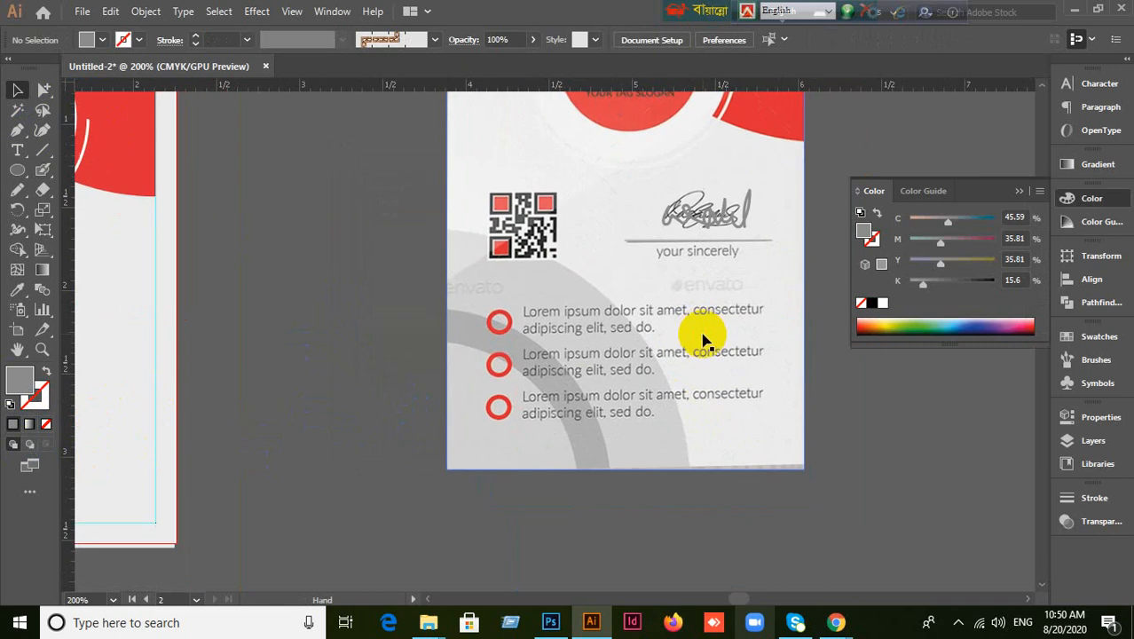
pyautogui.moveTo(18, 172); pyautogui.dragTo(54, 210)
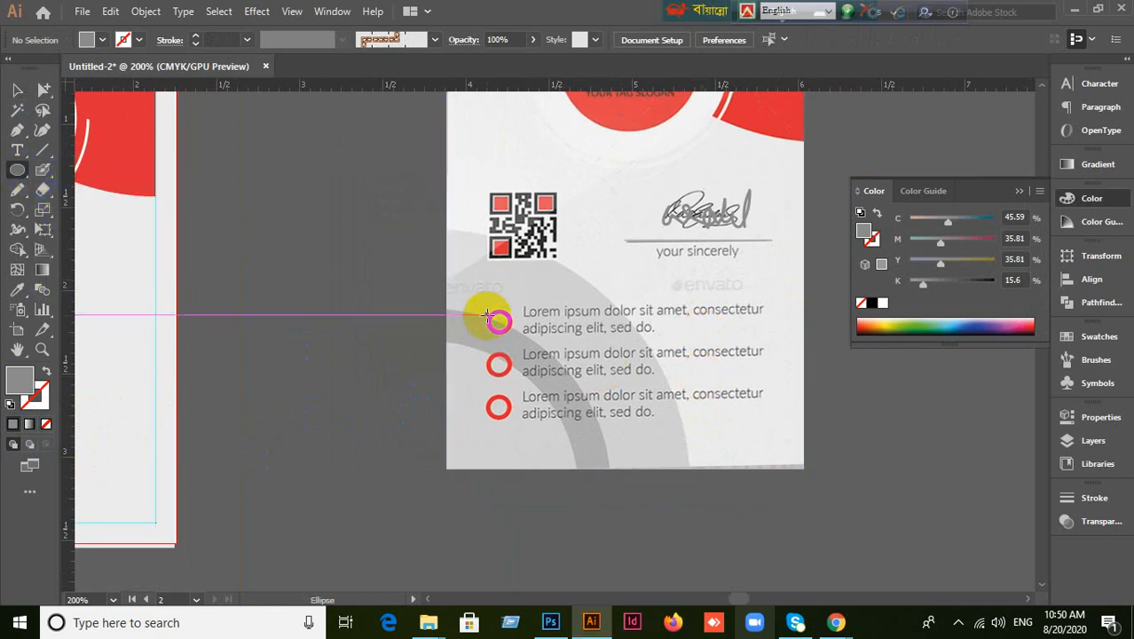
pyautogui.moveTo(488, 315); pyautogui.dragTo(507, 332)
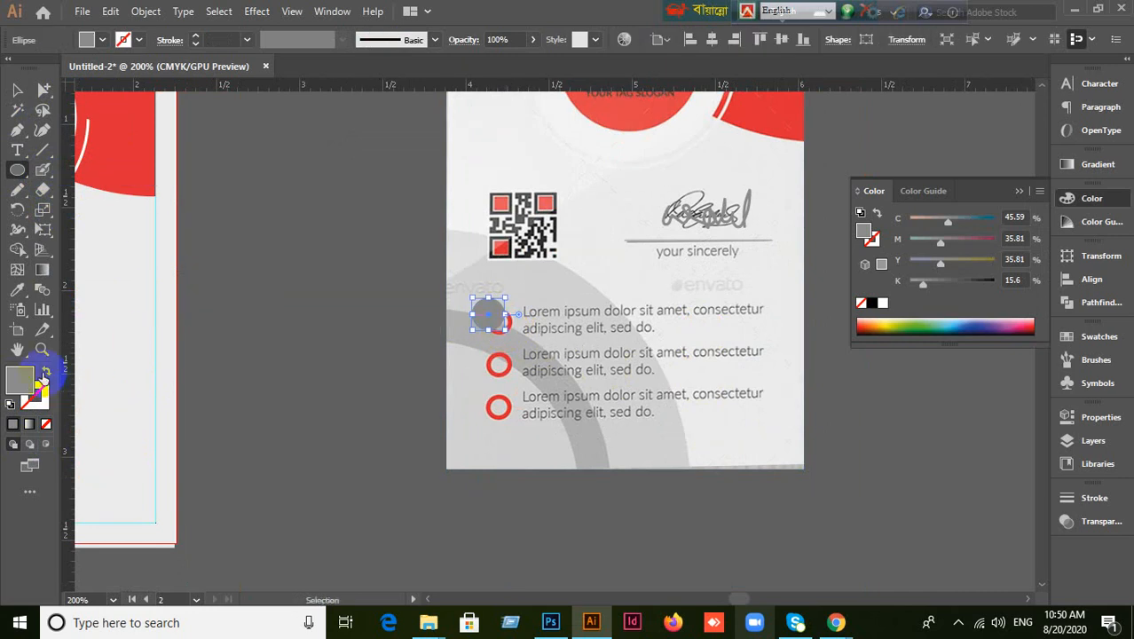
pyautogui.click(46, 371)
pyautogui.click(42, 401)
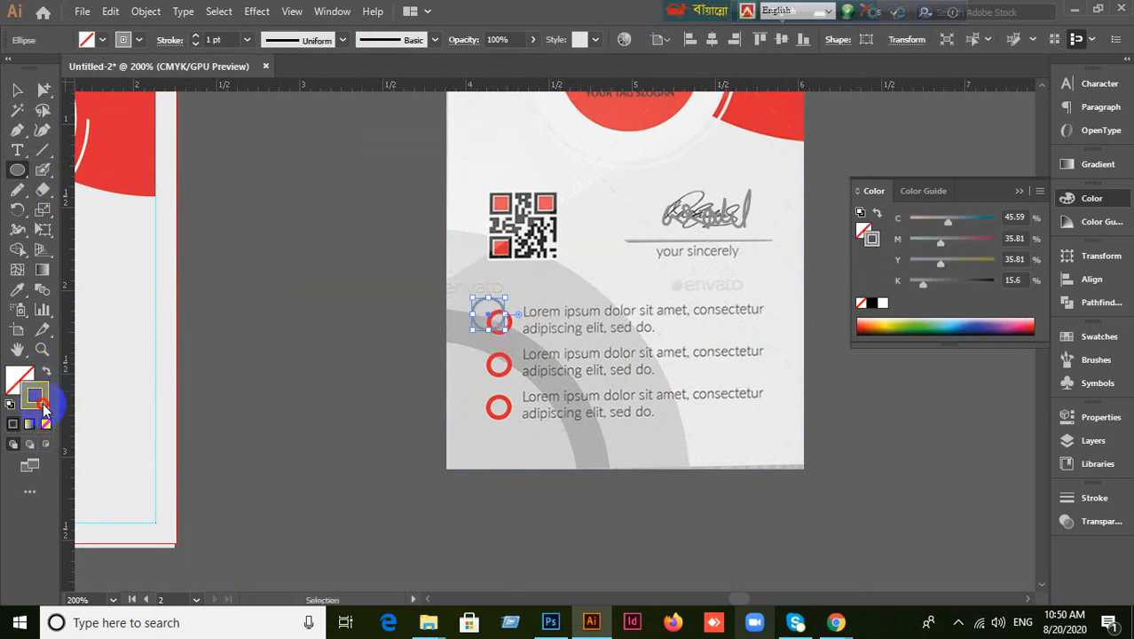
pyautogui.doubleClick(42, 403)
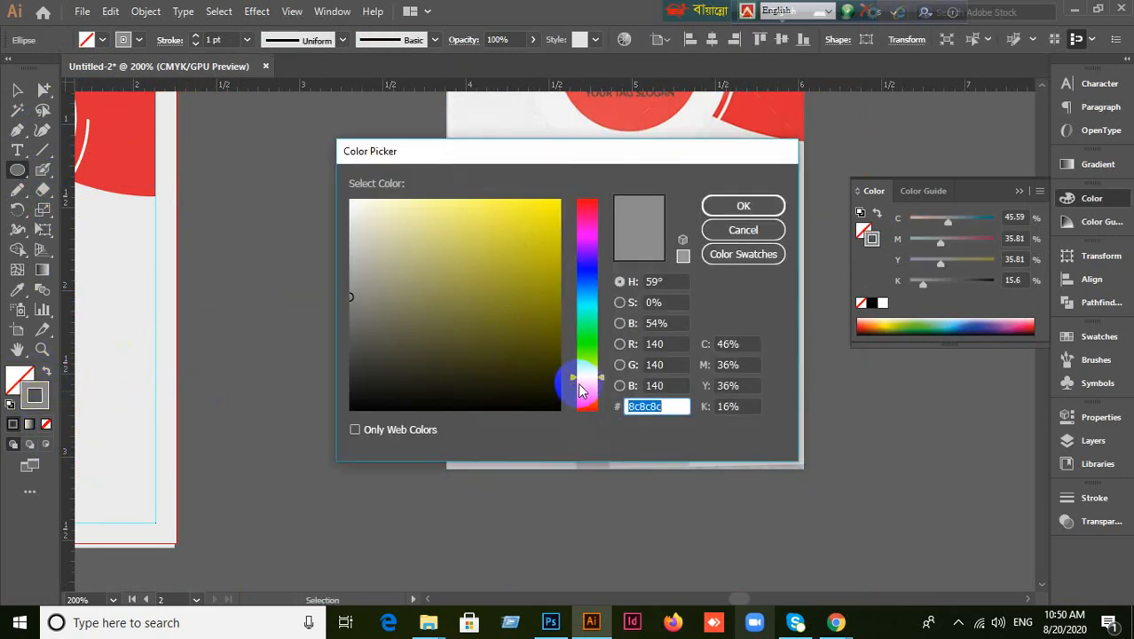
pyautogui.moveTo(575, 383); pyautogui.dragTo(585, 204)
pyautogui.click(558, 224)
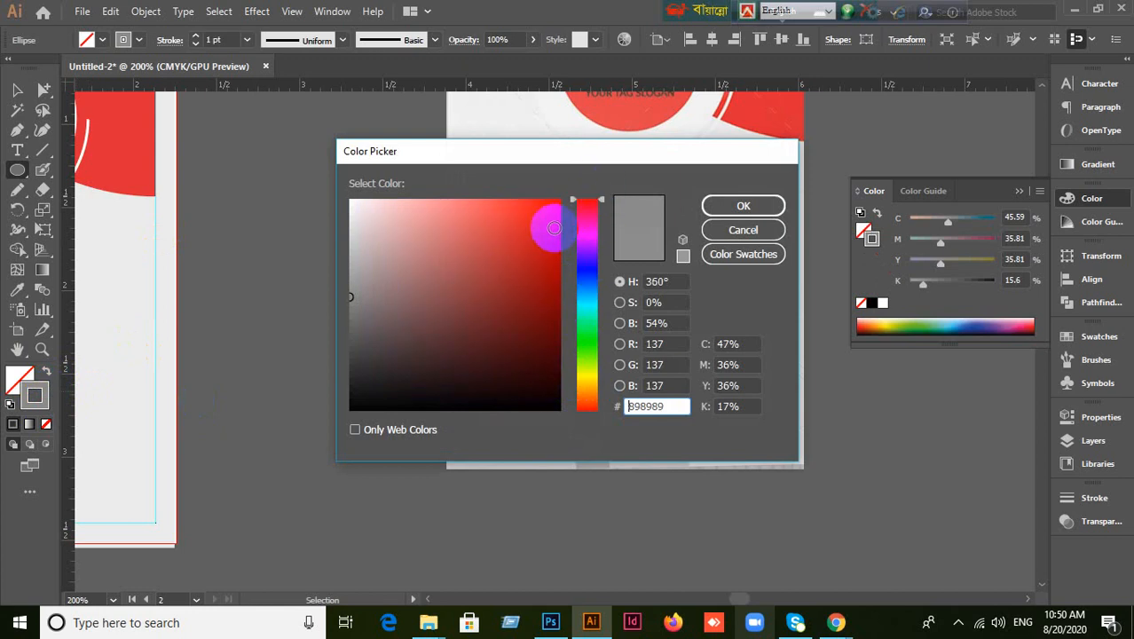
pyautogui.click(741, 205)
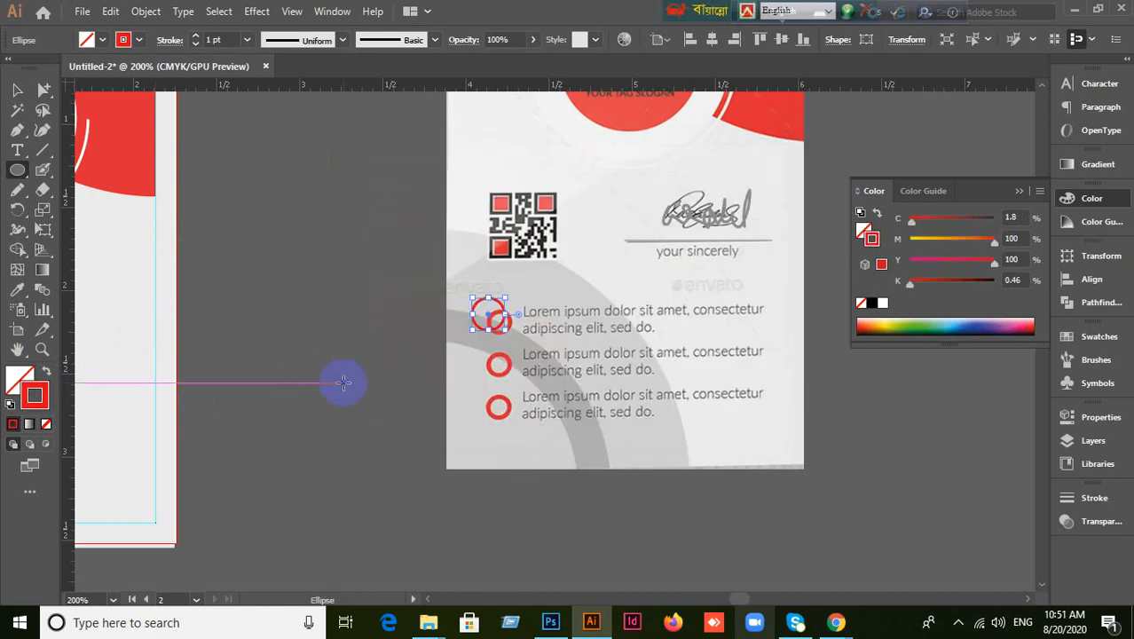
# Set the circle's stroke weight to 2 pt and line it up over the bullet ring.
pyautogui.click(220, 40)
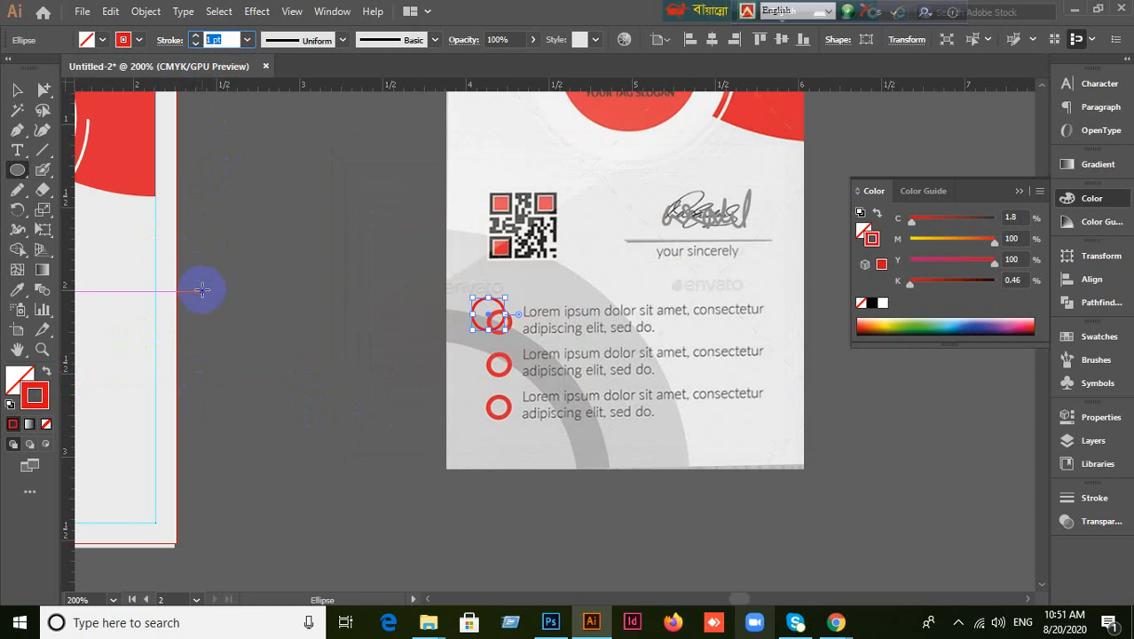
pyautogui.write('2')
pyautogui.press('Return')
pyautogui.press('v')
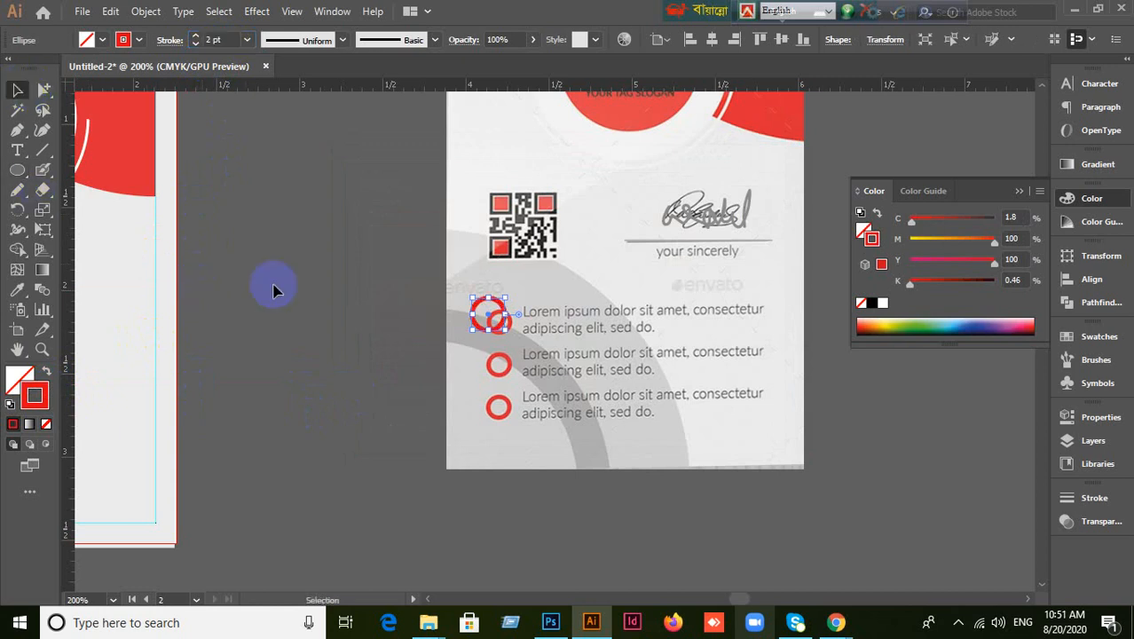
pyautogui.click(468, 357)
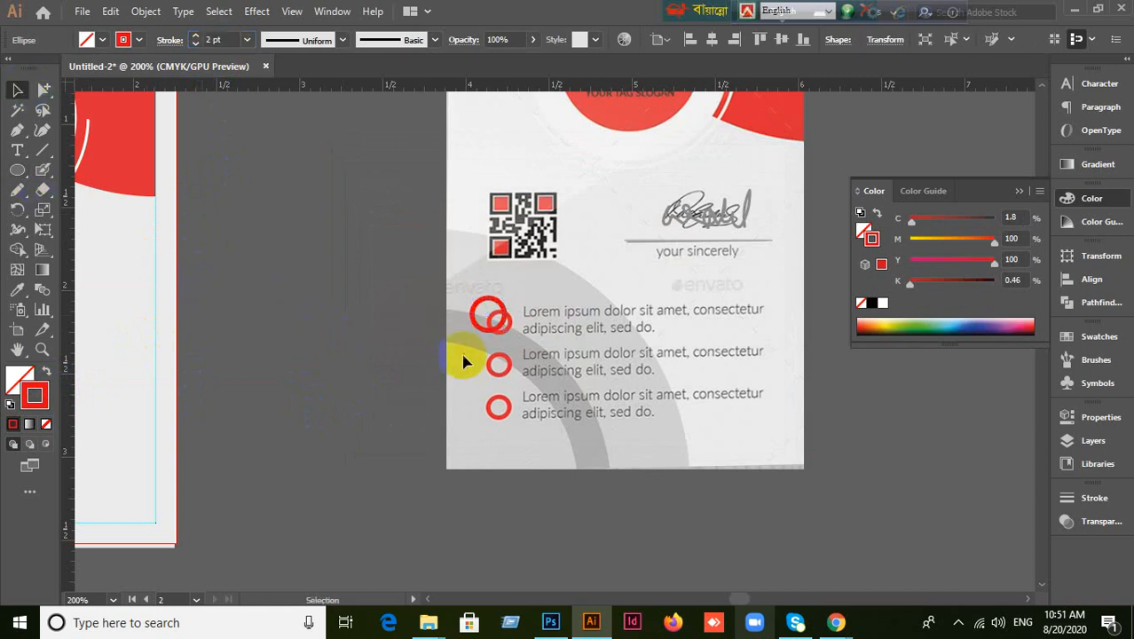
pyautogui.click(505, 328)
pyautogui.moveTo(505, 328)
pyautogui.mouseDown()
pyautogui.moveTo(492, 315)
pyautogui.moveTo(500, 333)
pyautogui.mouseUp()
pyautogui.click(354, 360)
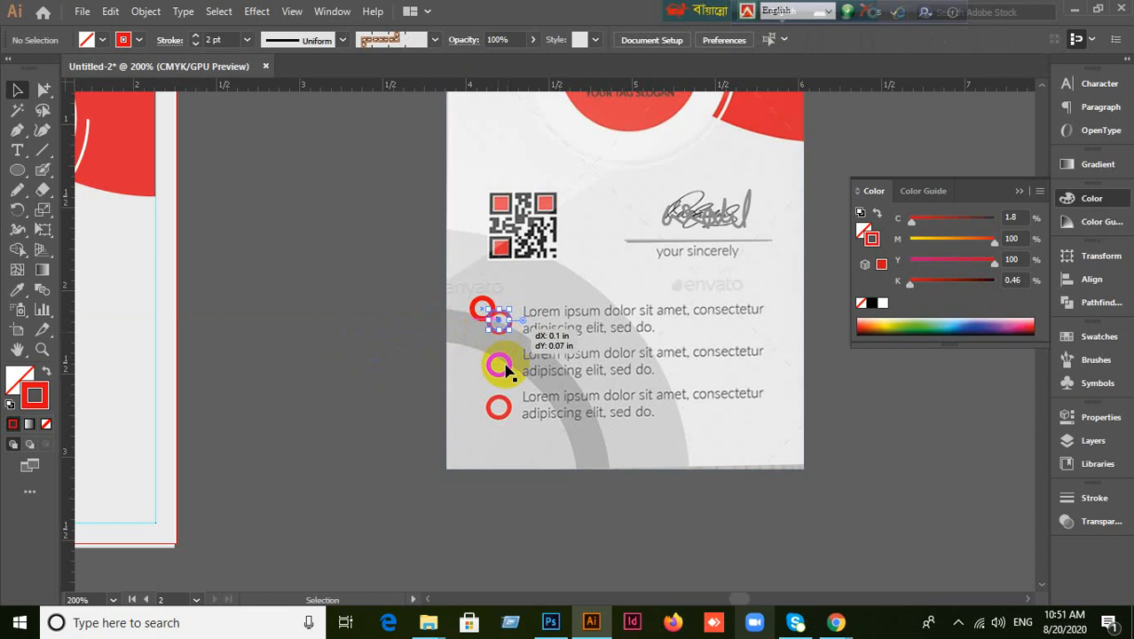
pyautogui.click(377, 385)
pyautogui.click(596, 333)
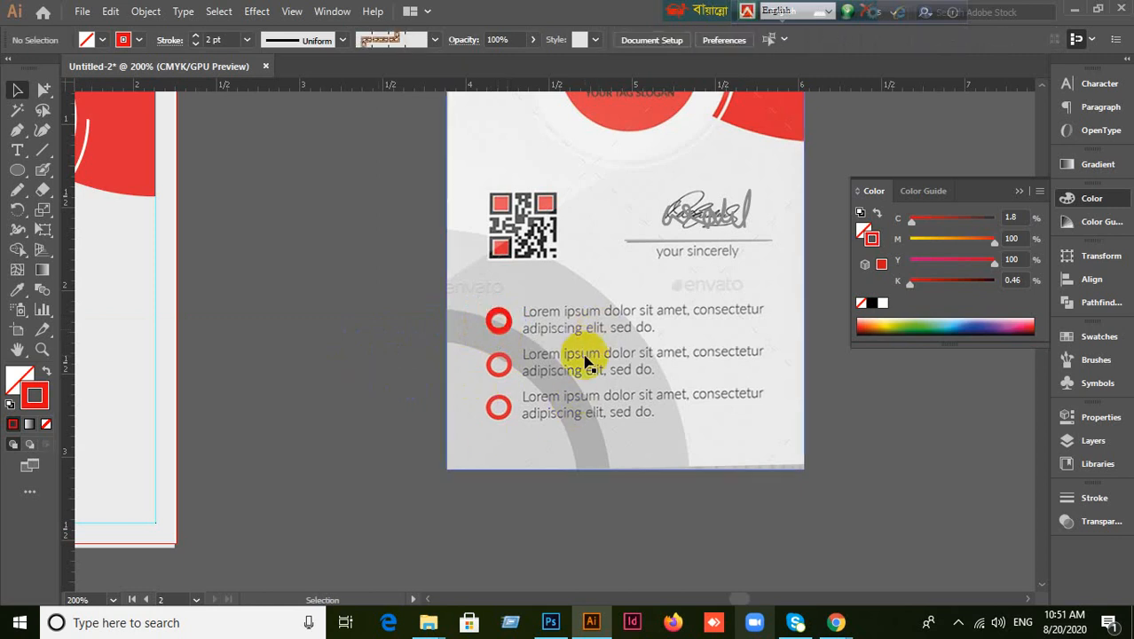
# Alt-drag a copy of the red ring onto the second bullet, redoing a misplaced first attempt.
pyautogui.scroll(-1, 513, 346)
pyautogui.moveTo(511, 333); pyautogui.dragTo(513, 427)
pyautogui.hotkey('ctrl', 'z')
pyautogui.scroll(2, 520, 420)
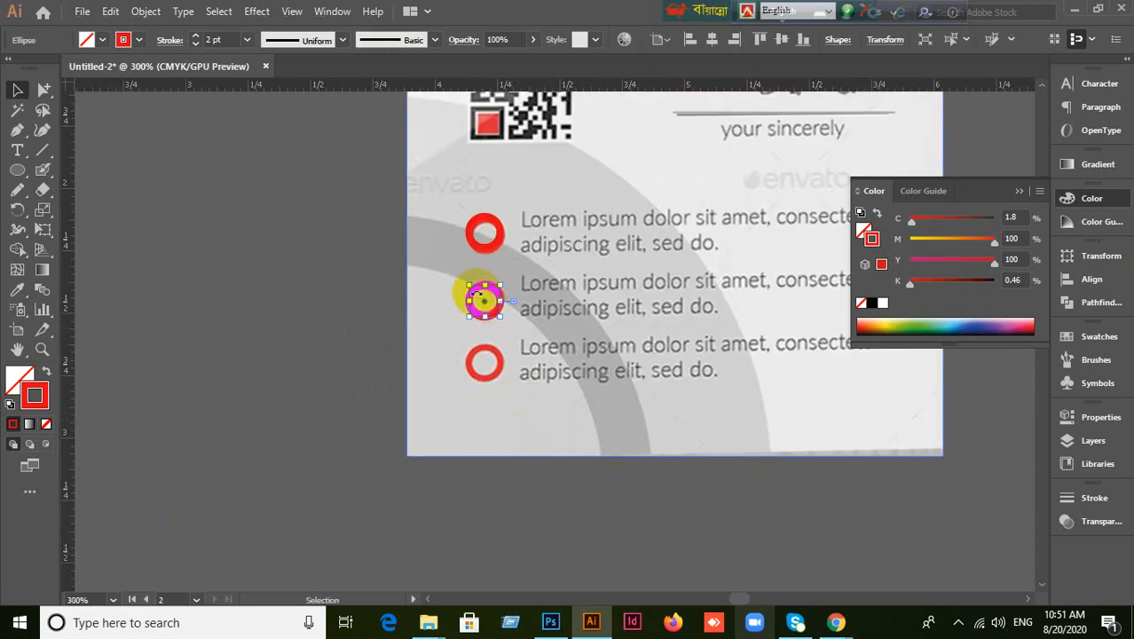
pyautogui.scroll(2, 487, 309)
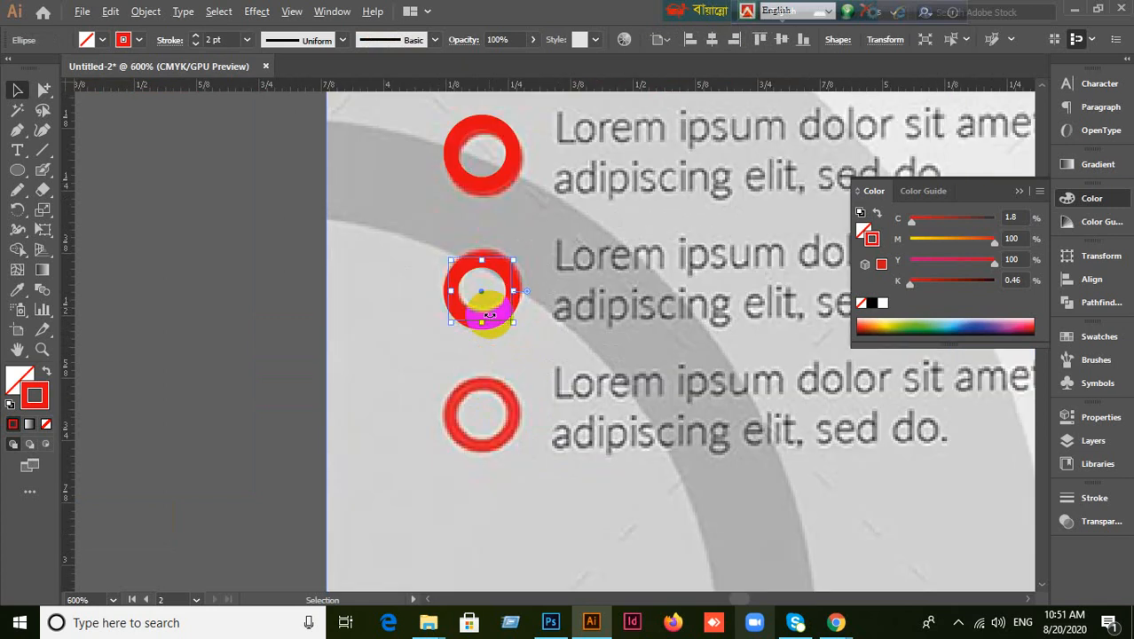
pyautogui.moveTo(504, 315); pyautogui.dragTo(509, 385)
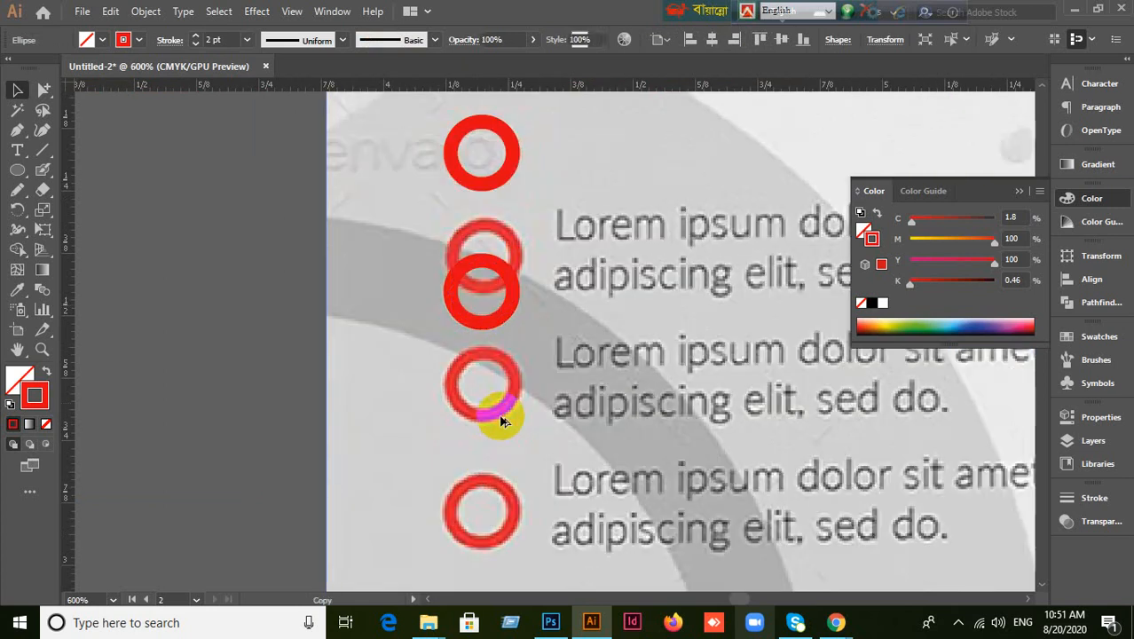
pyautogui.click(523, 436)
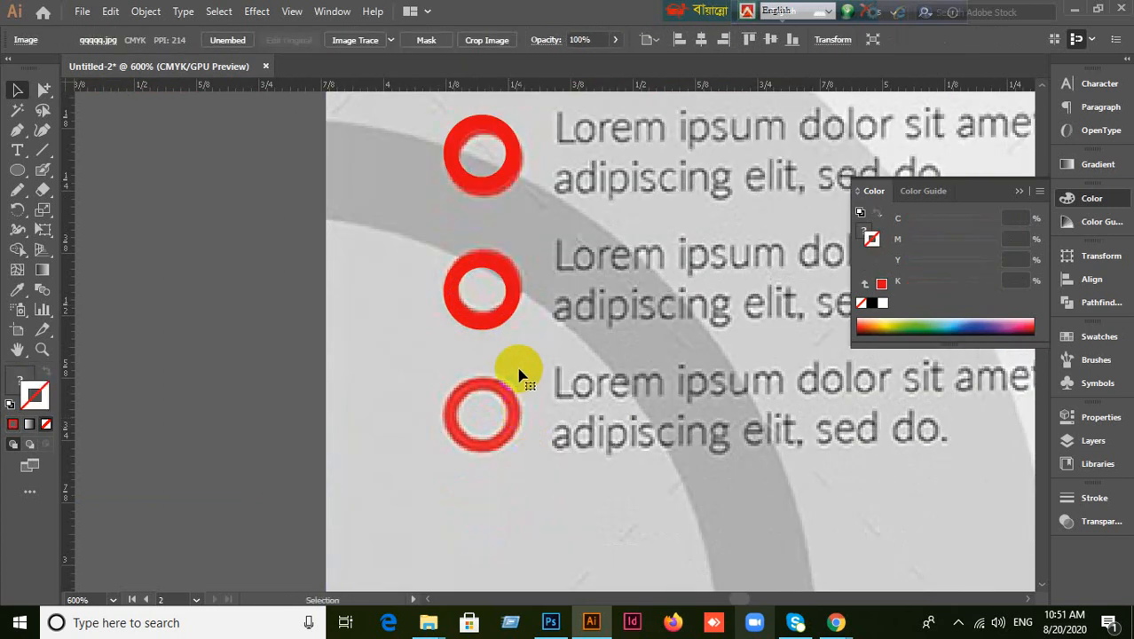
# Alt-drag the second bullet's ring down onto the third bullet and deselect.
pyautogui.click(511, 310)
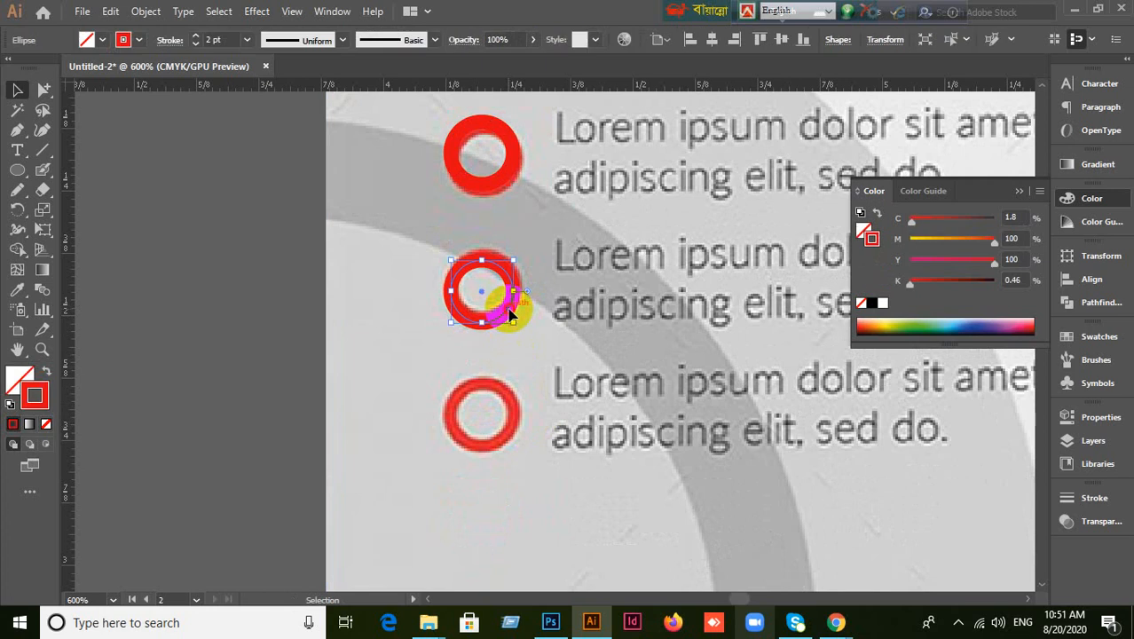
pyautogui.moveTo(510, 314); pyautogui.dragTo(505, 419)
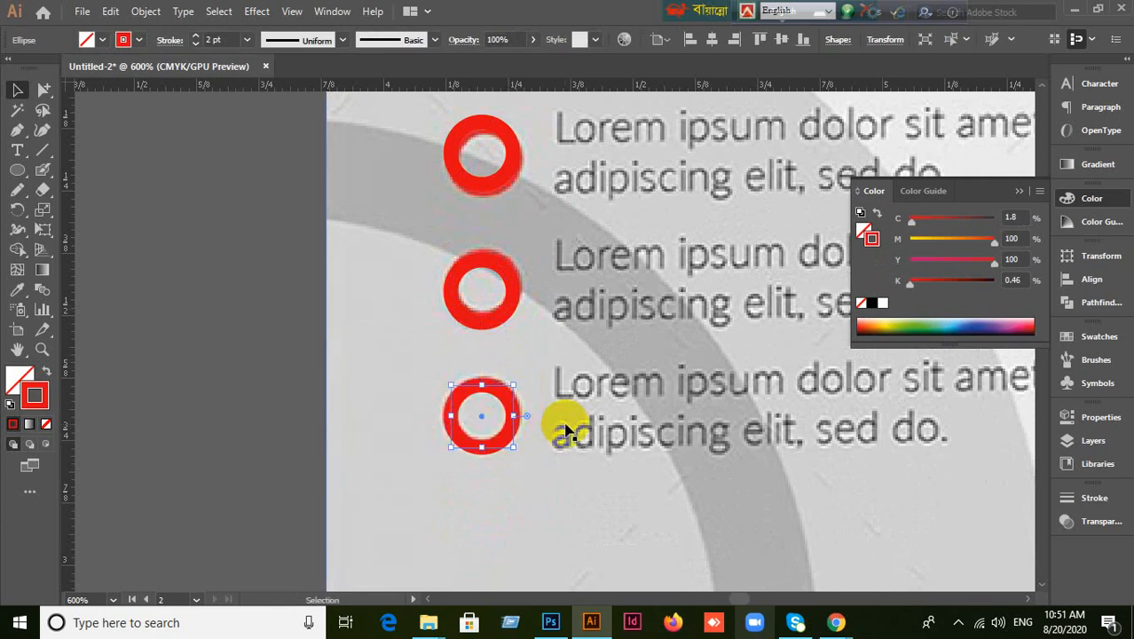
pyautogui.scroll(-3, 568, 430)
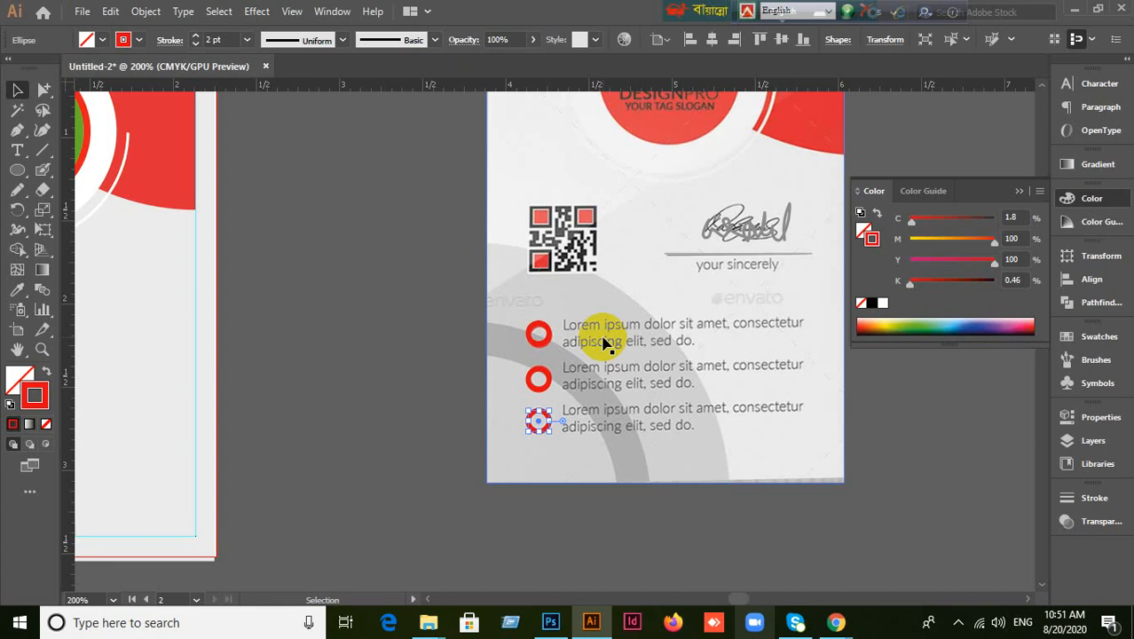
pyautogui.click(561, 513)
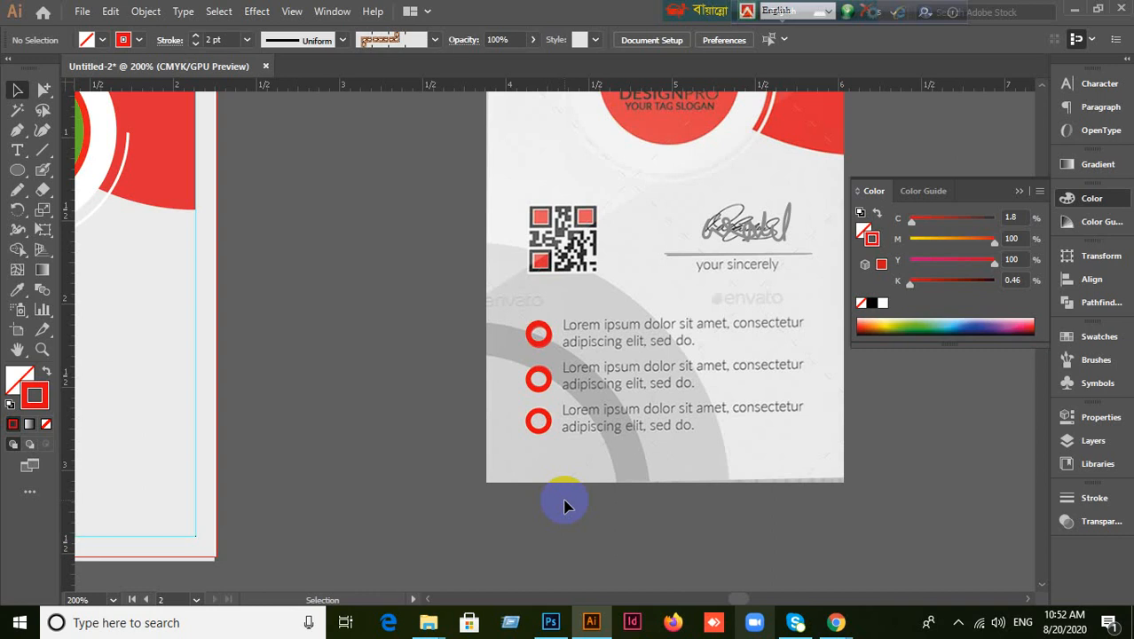
pyautogui.scroll(-3, 594, 461)
pyautogui.scroll(3, 601, 466)
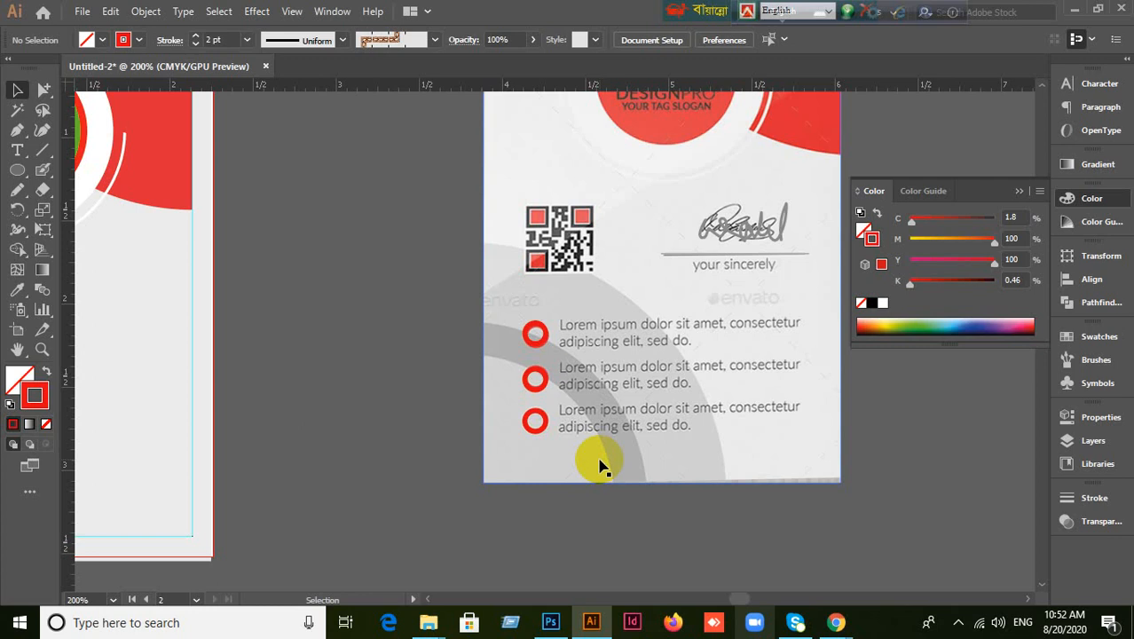
pyautogui.click(534, 429)
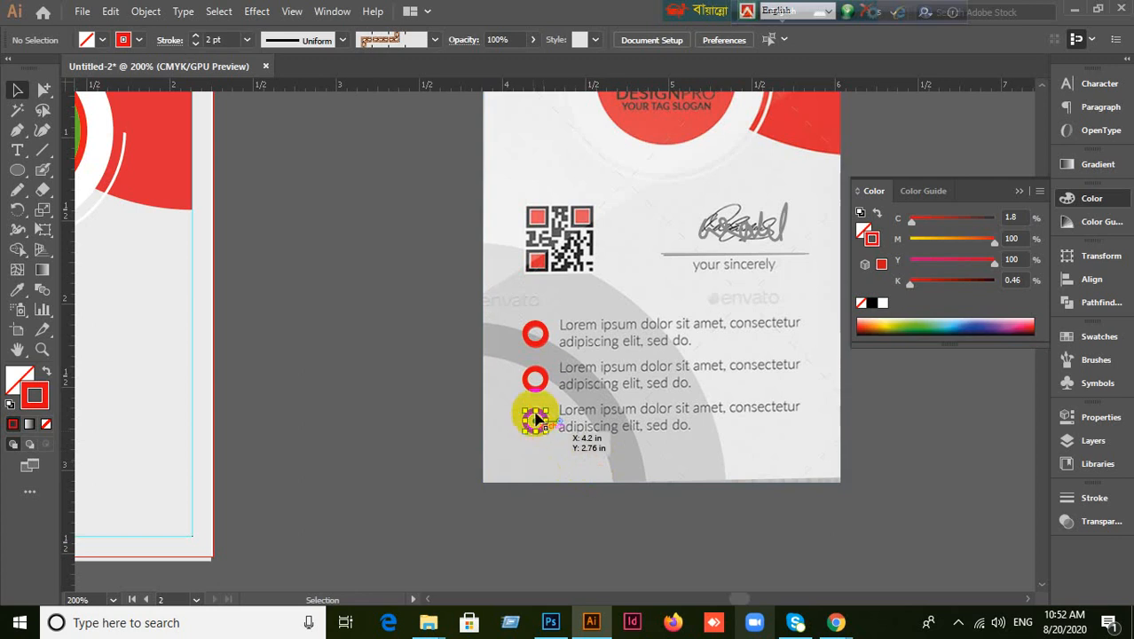
pyautogui.click(536, 388)
pyautogui.click(542, 346)
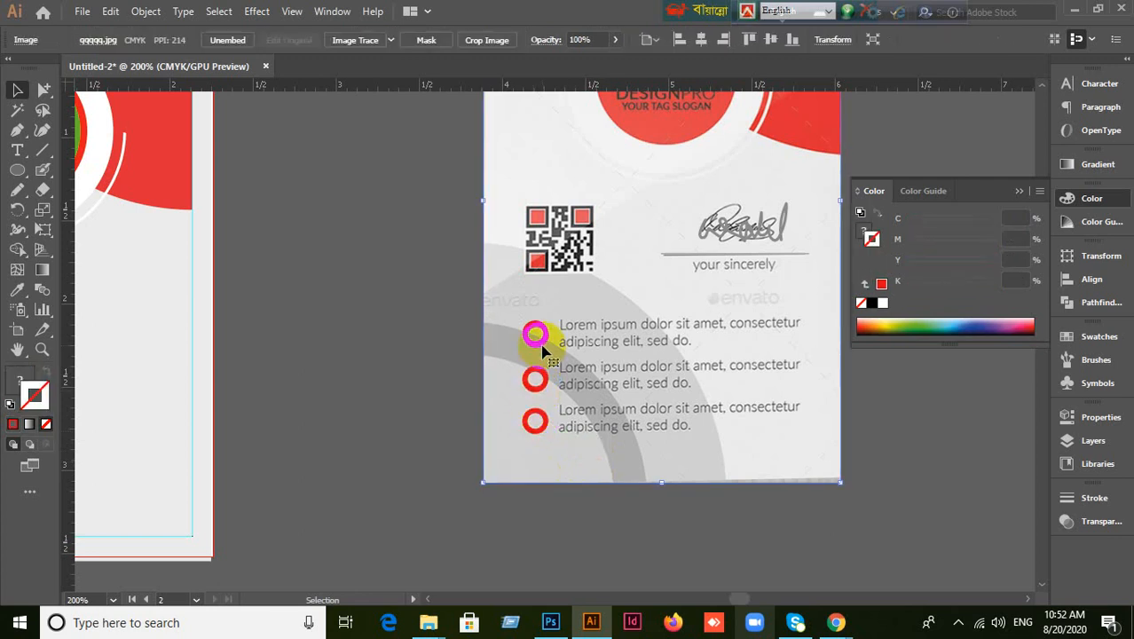
pyautogui.click(388, 393)
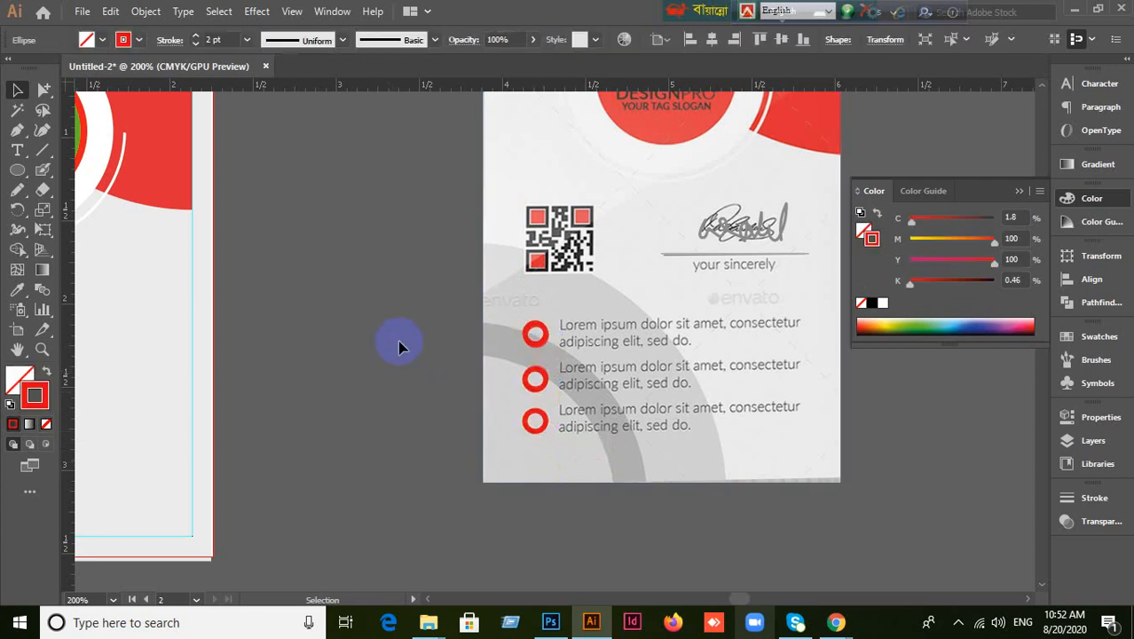
pyautogui.scroll(5, 429, 342)
pyautogui.click(525, 261)
pyautogui.click(388, 369)
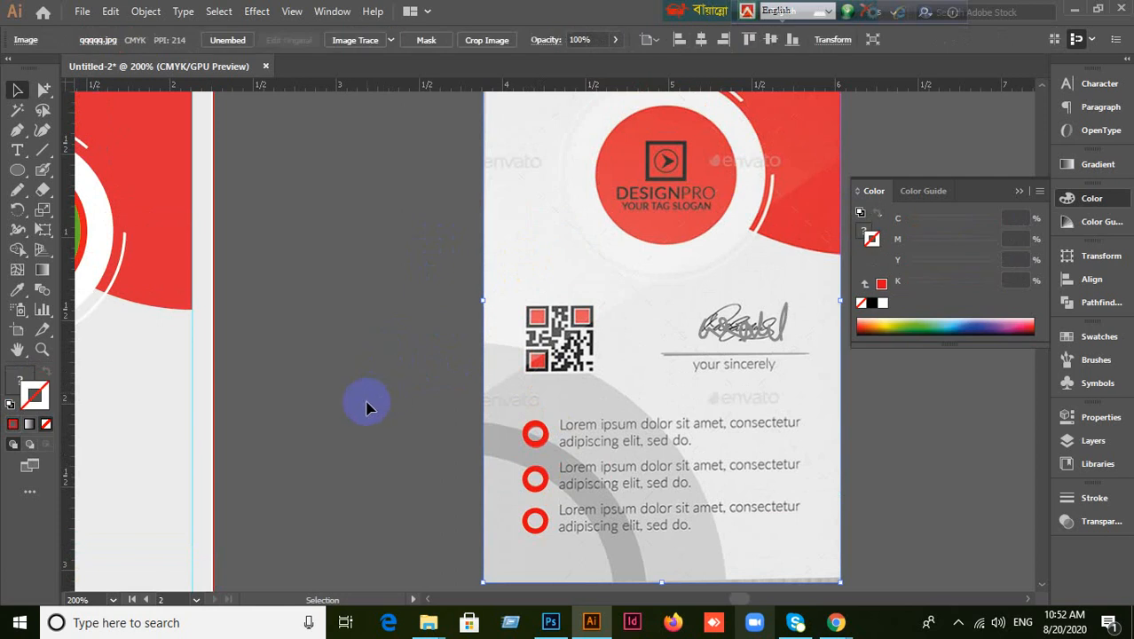
pyautogui.click(377, 457)
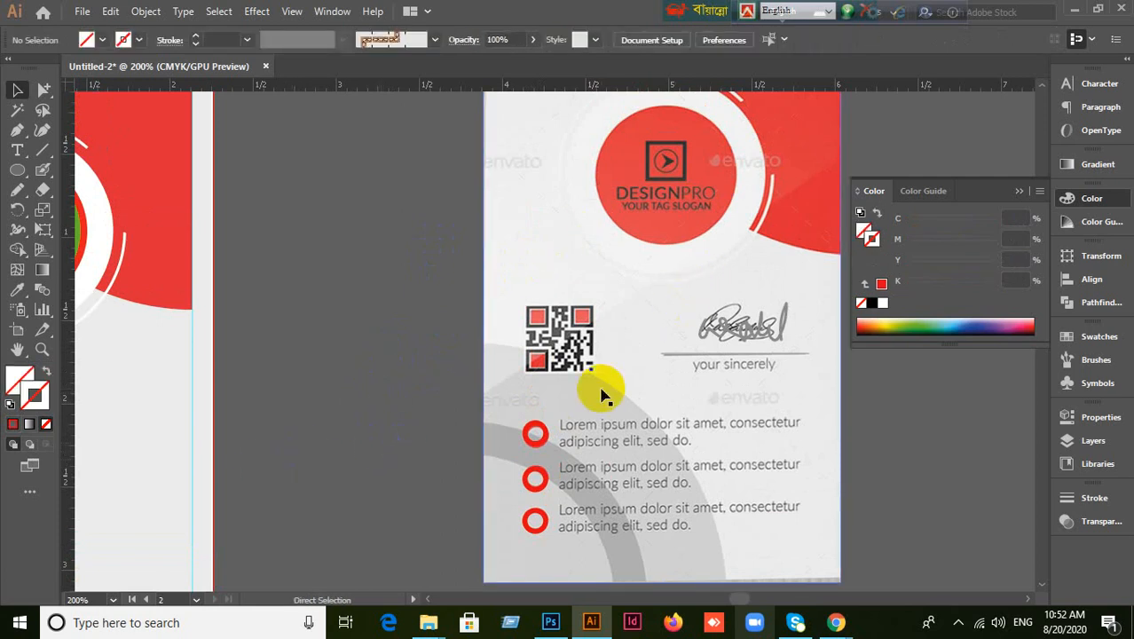
pyautogui.scroll(-1, 503, 407)
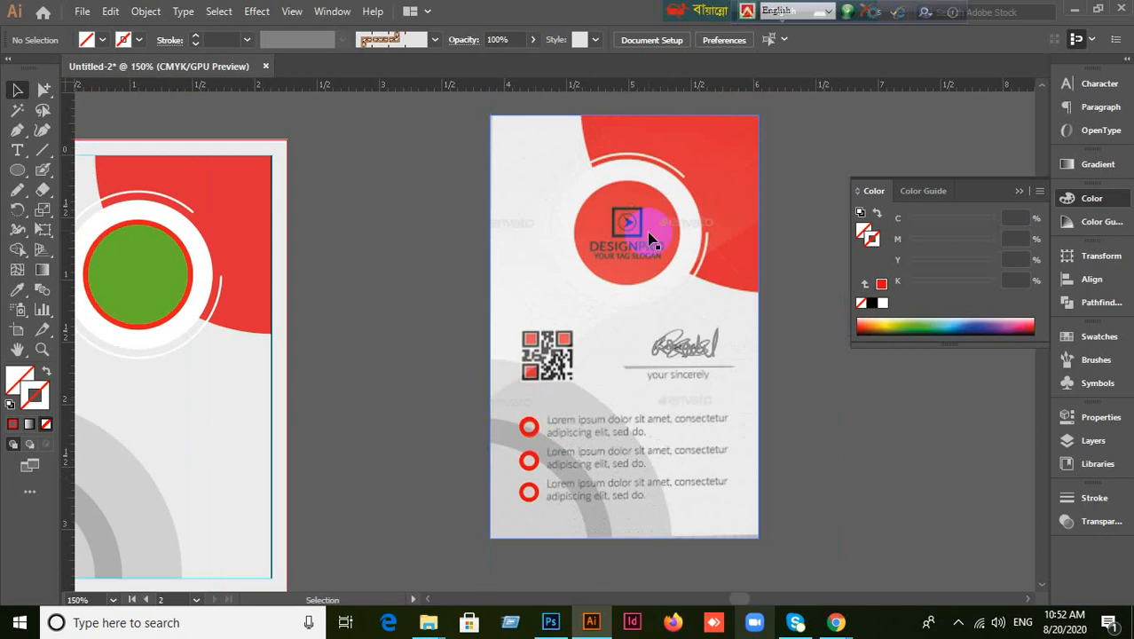
pyautogui.click(701, 399)
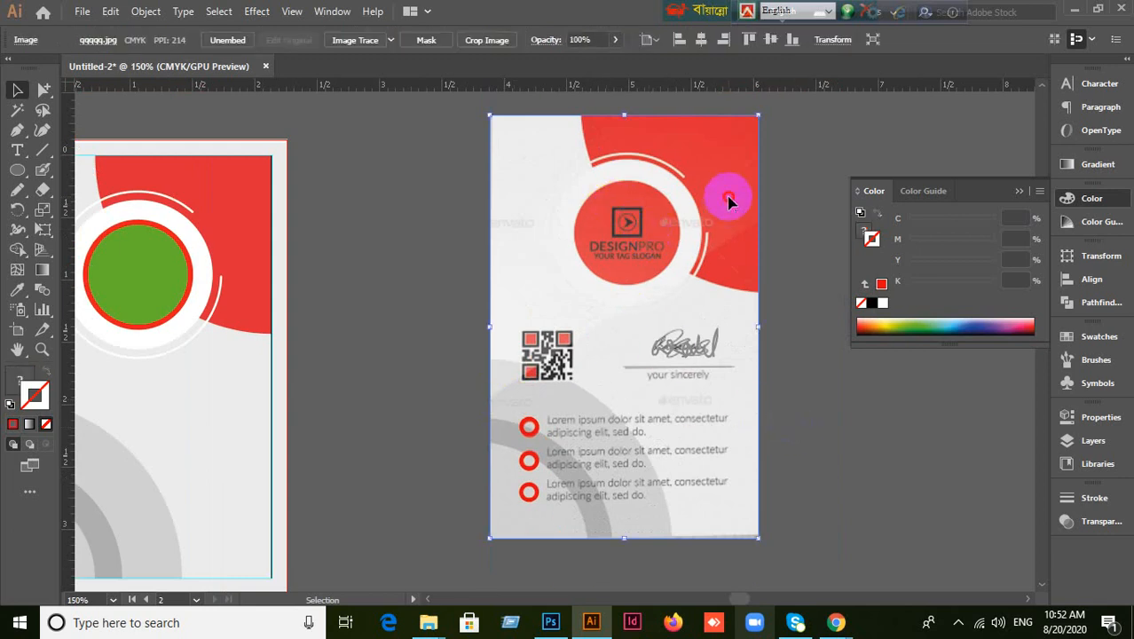
pyautogui.moveTo(697, 428); pyautogui.dragTo(857, 469)
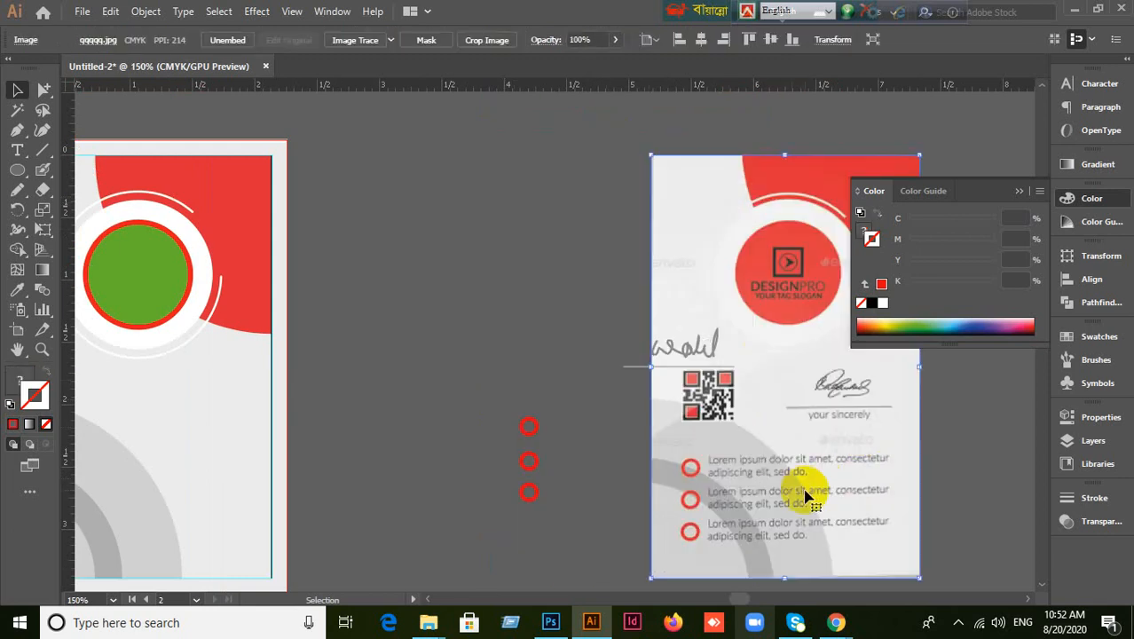
pyautogui.hotkey('ctrl', 'z')
pyautogui.click(436, 422)
pyautogui.moveTo(474, 393); pyautogui.dragTo(583, 369)
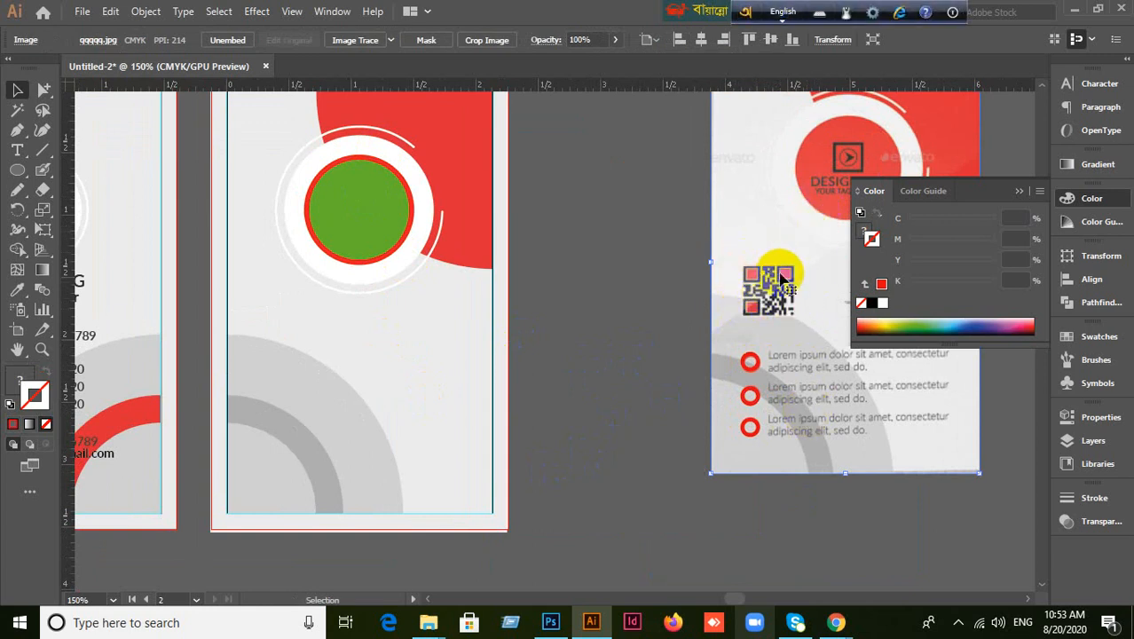
pyautogui.scroll(1, 612, 316)
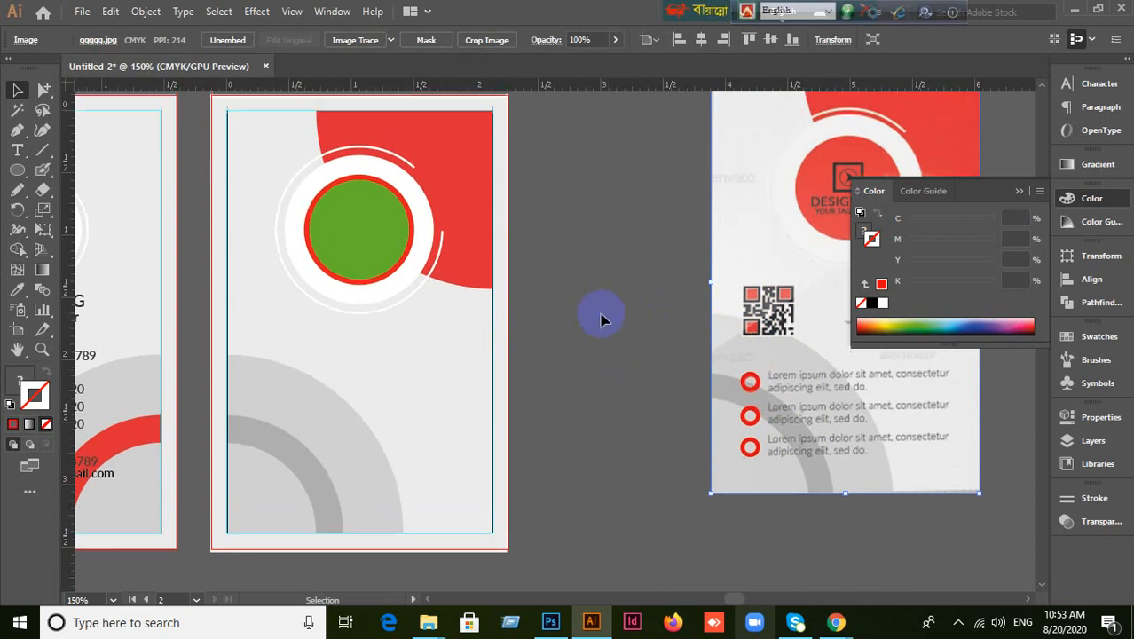
pyautogui.scroll(-2, 511, 324)
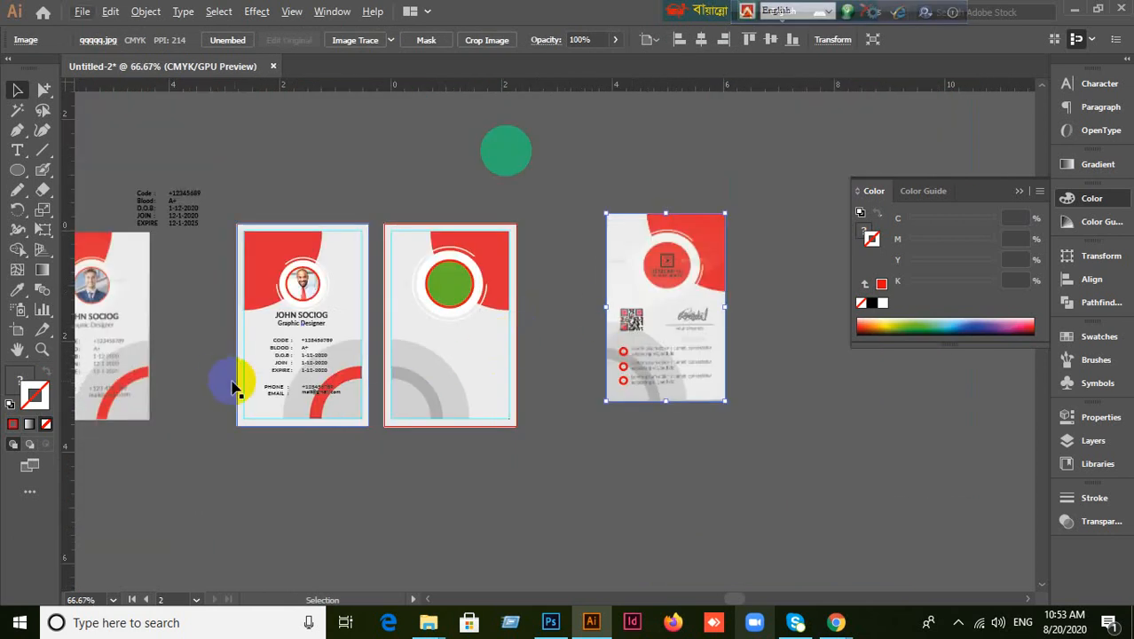
pyautogui.scroll(1, 226, 371)
pyautogui.moveTo(178, 327); pyautogui.dragTo(354, 319)
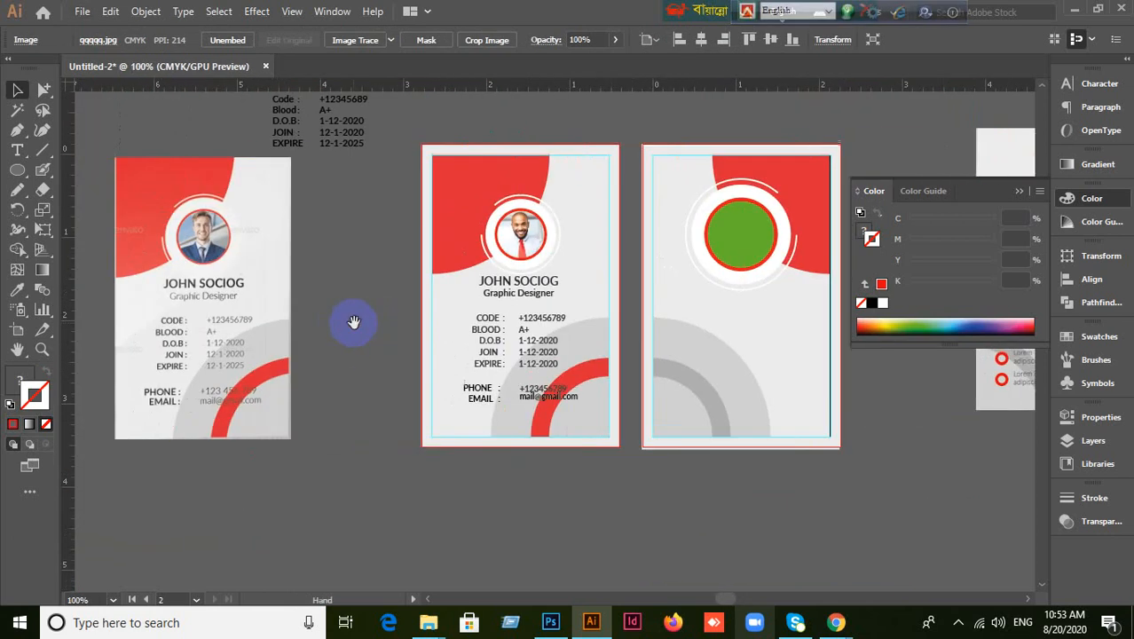
pyautogui.moveTo(688, 352); pyautogui.dragTo(337, 382)
pyautogui.moveTo(271, 362); pyautogui.dragTo(384, 339)
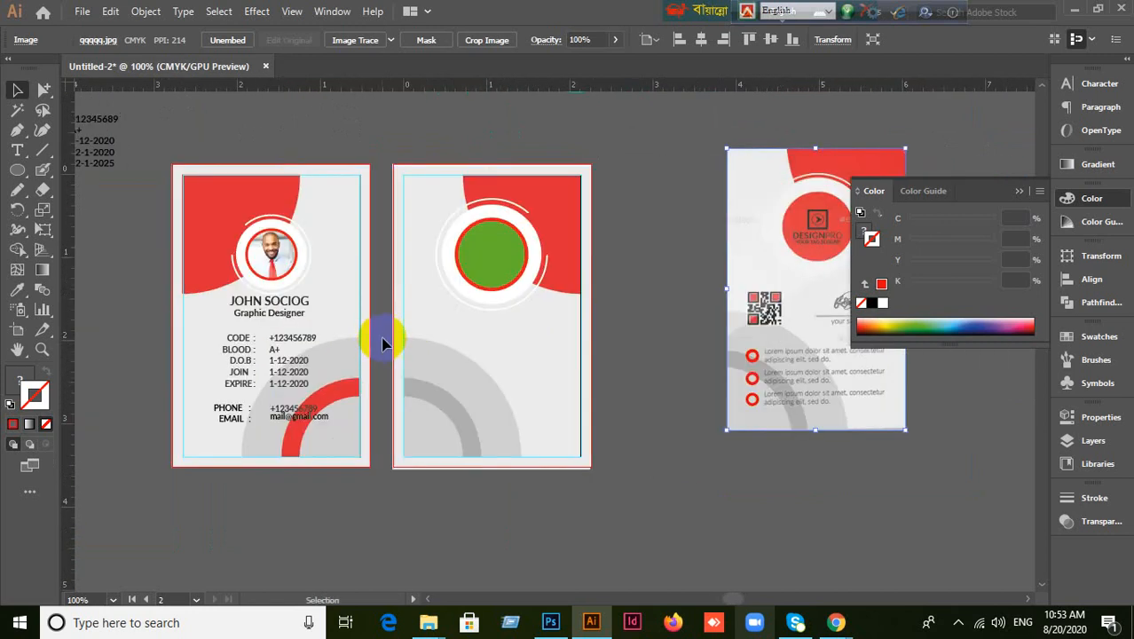
pyautogui.scroll(1, 683, 410)
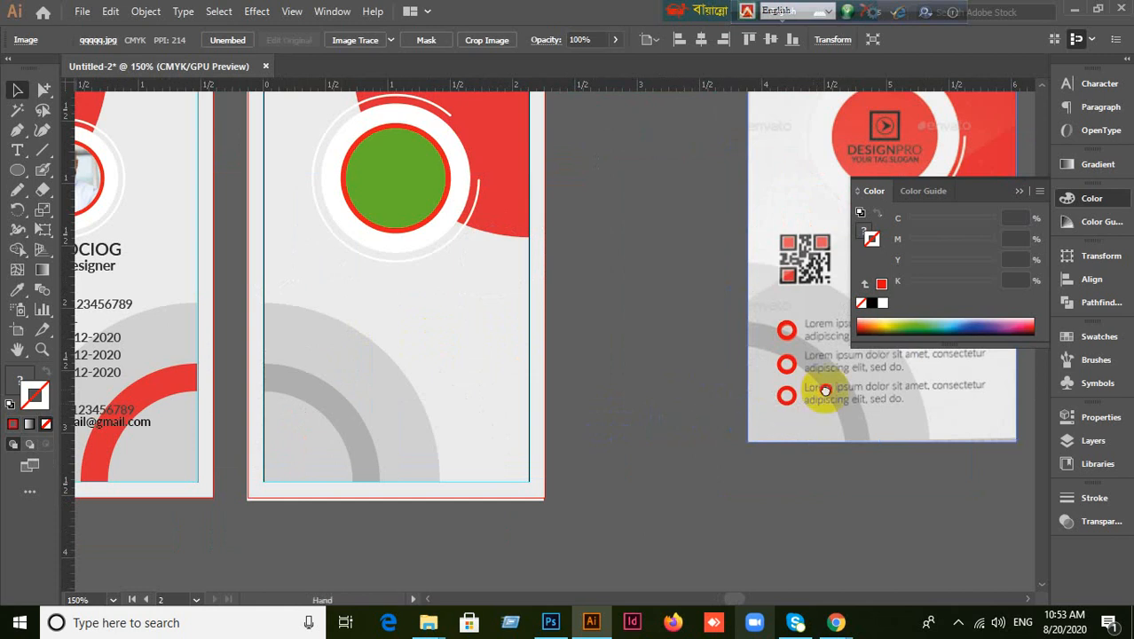
pyautogui.hscroll(3, 823, 392)
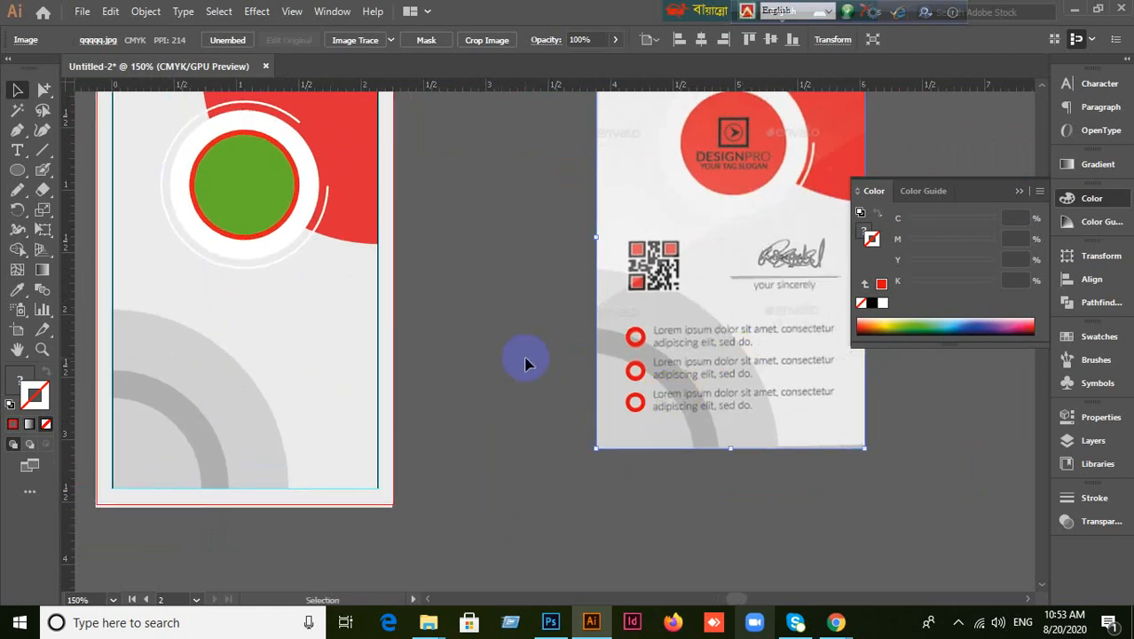
pyautogui.moveTo(464, 342); pyautogui.dragTo(464, 319)
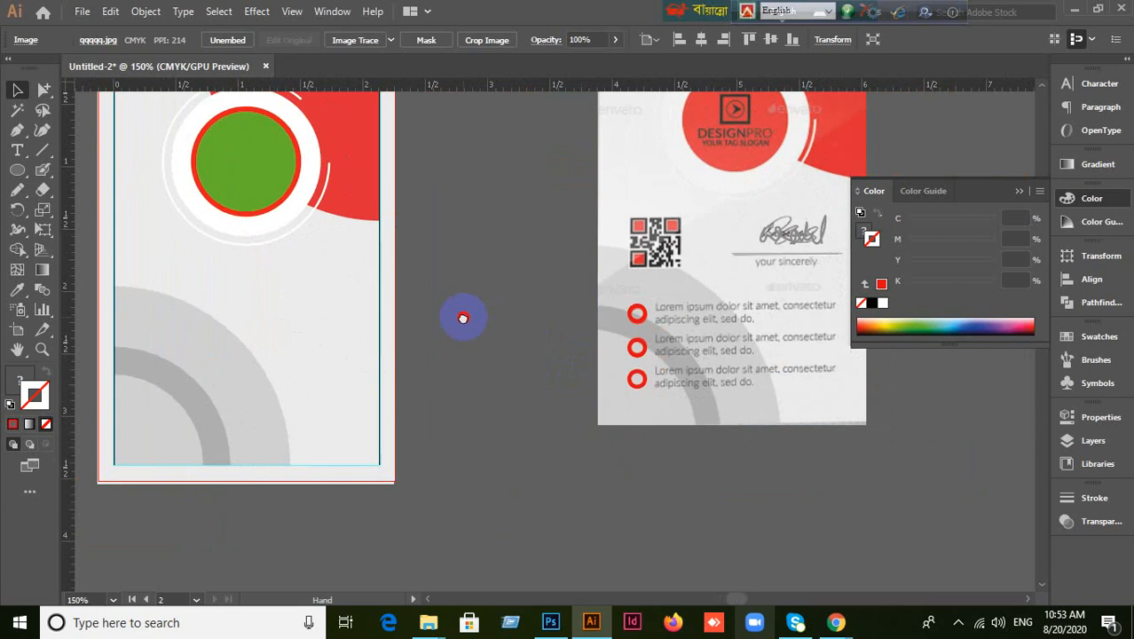
pyautogui.click(399, 341)
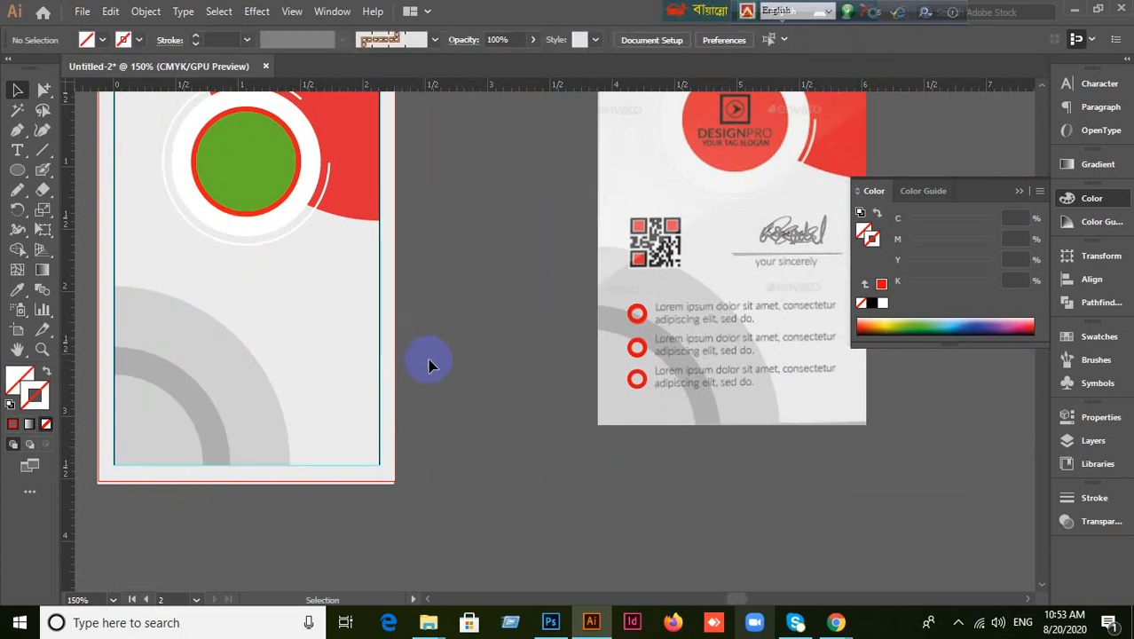
pyautogui.scroll(-1, 527, 467)
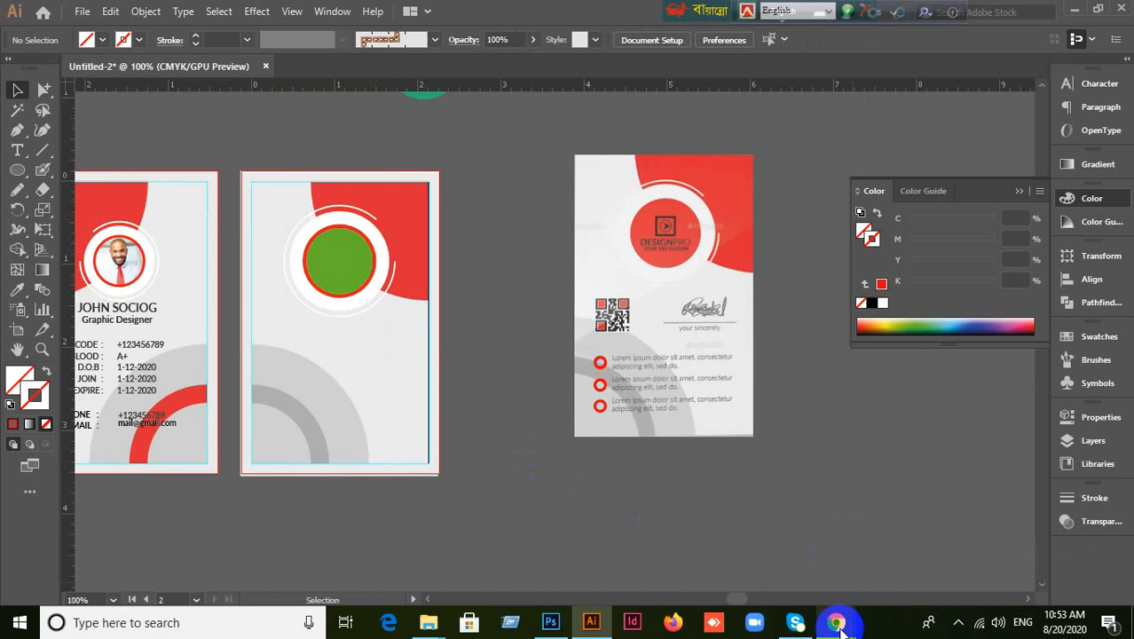
# Open a new Chrome tab and search Google for 'Lorem Ipsum'.
pyautogui.moveTo(841, 625)
pyautogui.click(690, 540)
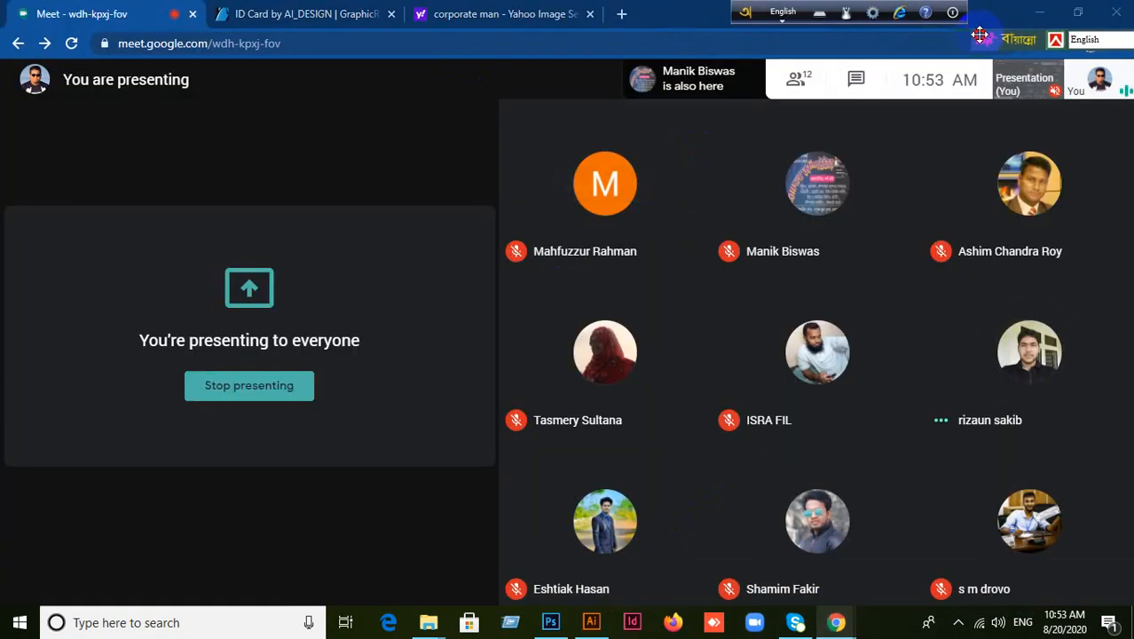
pyautogui.moveTo(748, 18); pyautogui.dragTo(874, 12)
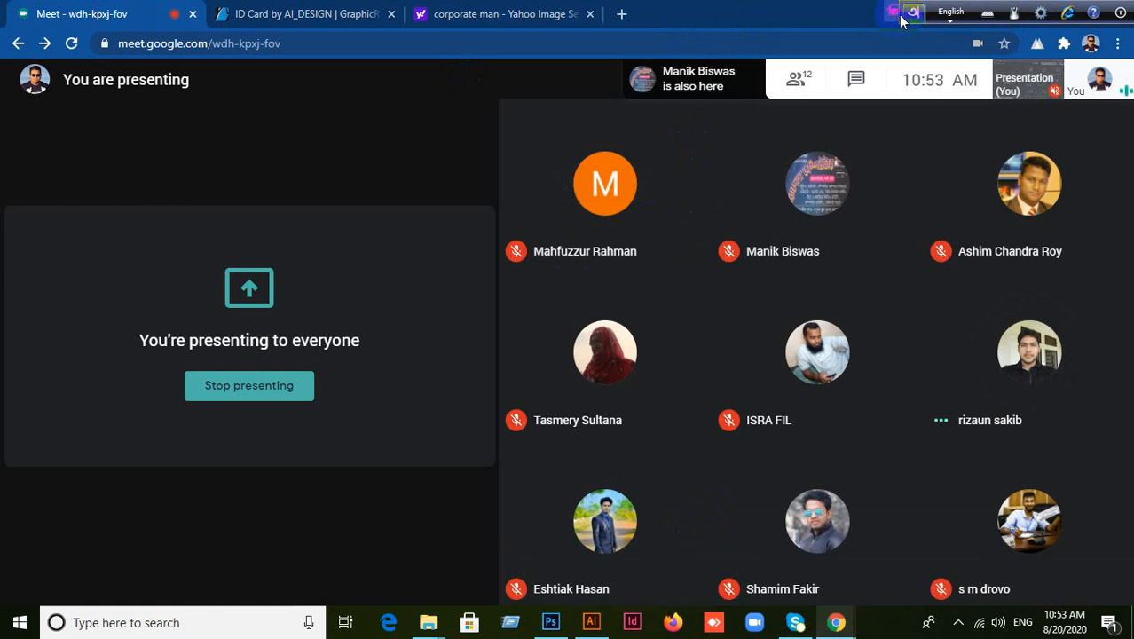
pyautogui.click(621, 14)
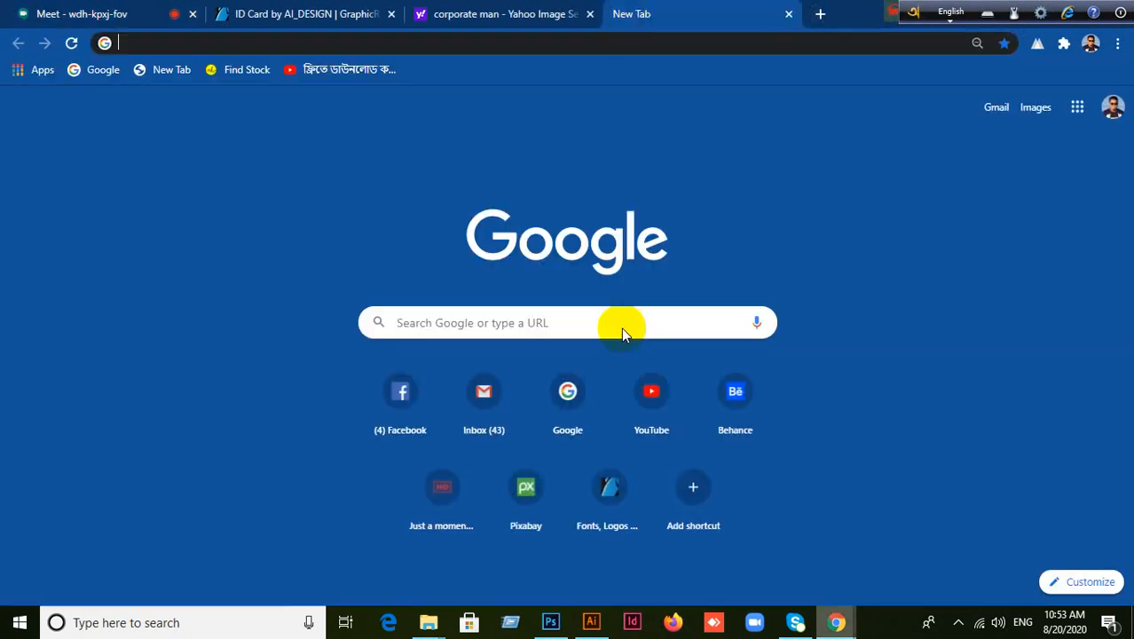
pyautogui.click(570, 389)
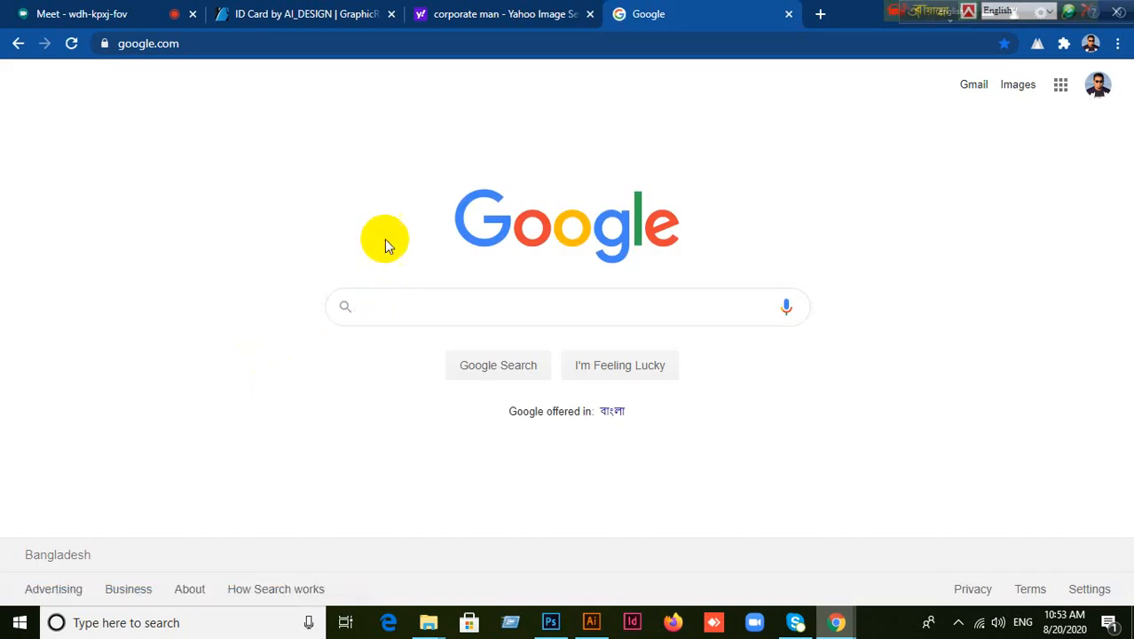
pyautogui.write('Lorem')
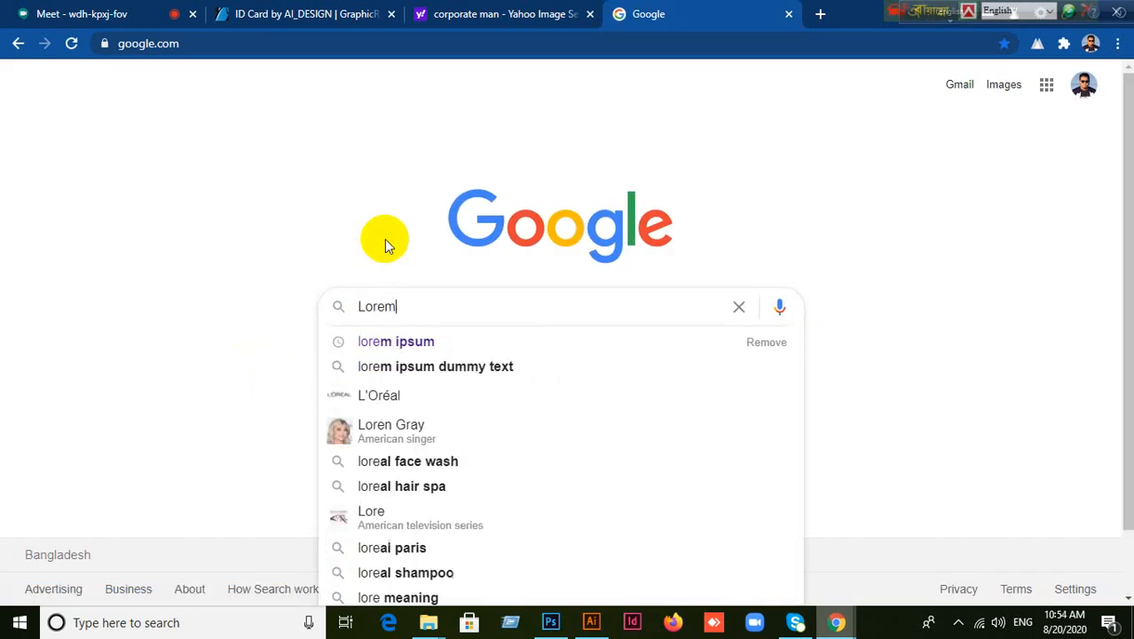
pyautogui.write(' Ipsum')
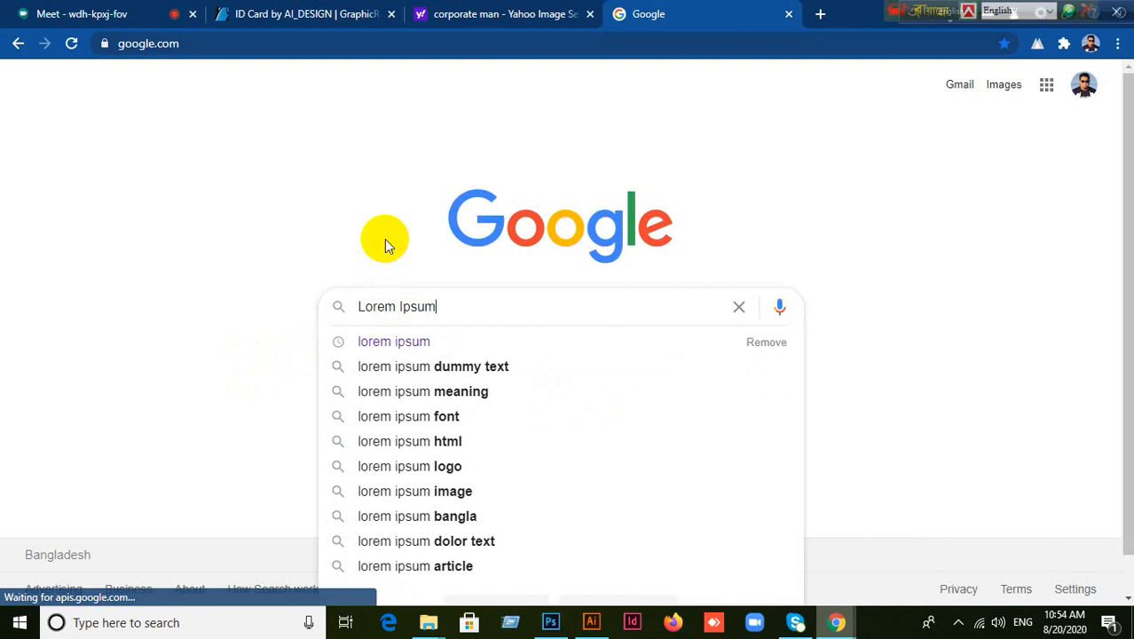
pyautogui.press('Return')
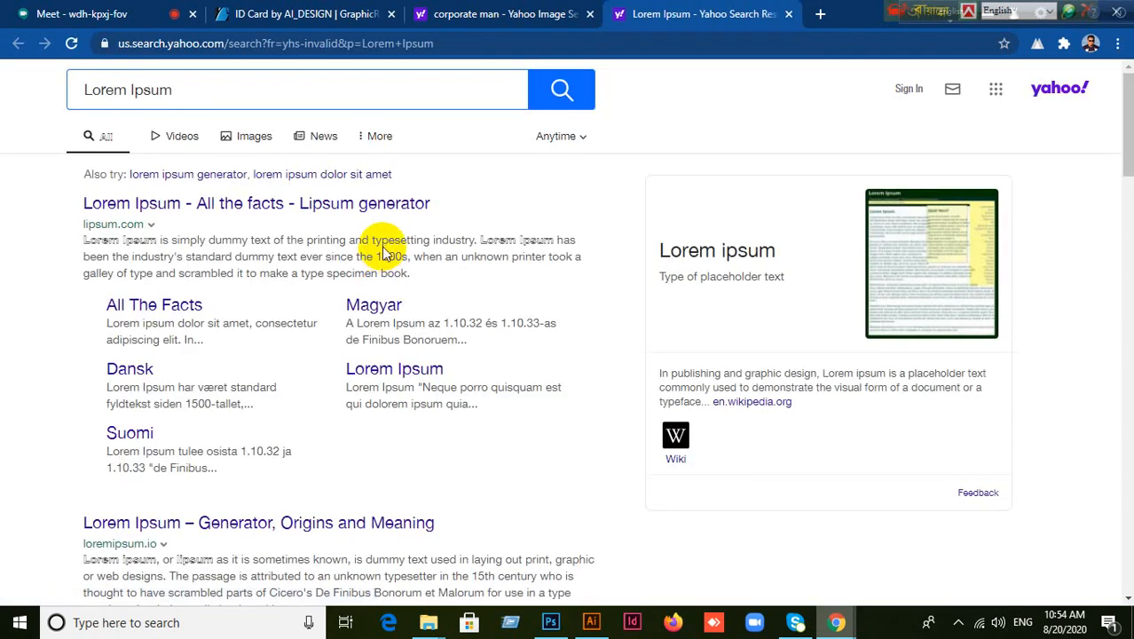
# Open the lipsum.com result, select its opening dummy sentence, and return to Illustrator.
pyautogui.click(255, 140)
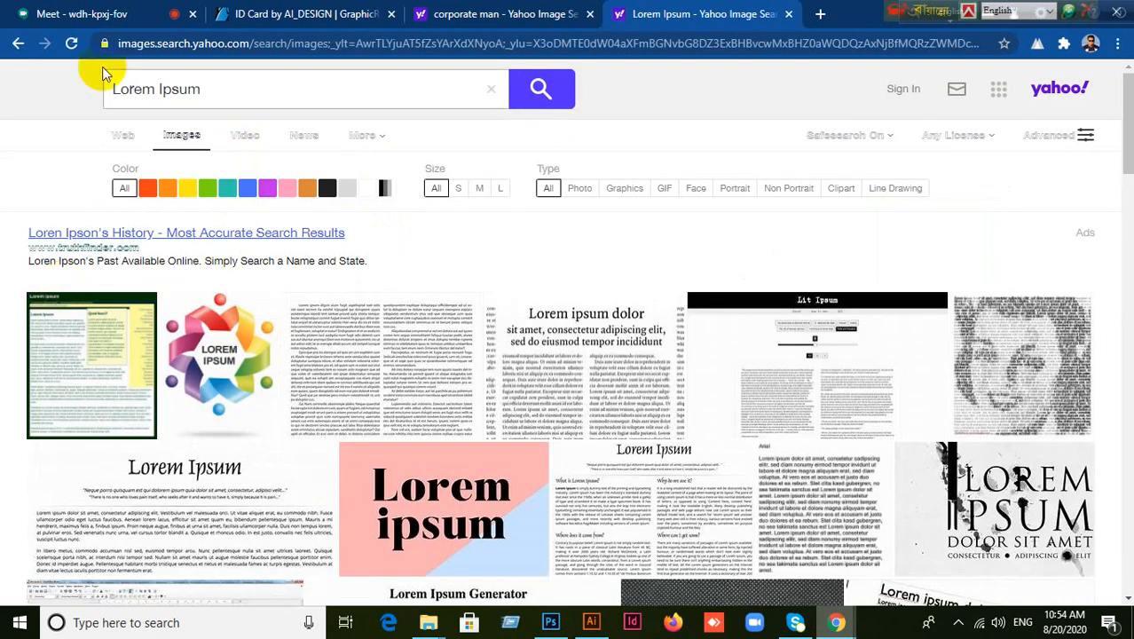
pyautogui.click(17, 42)
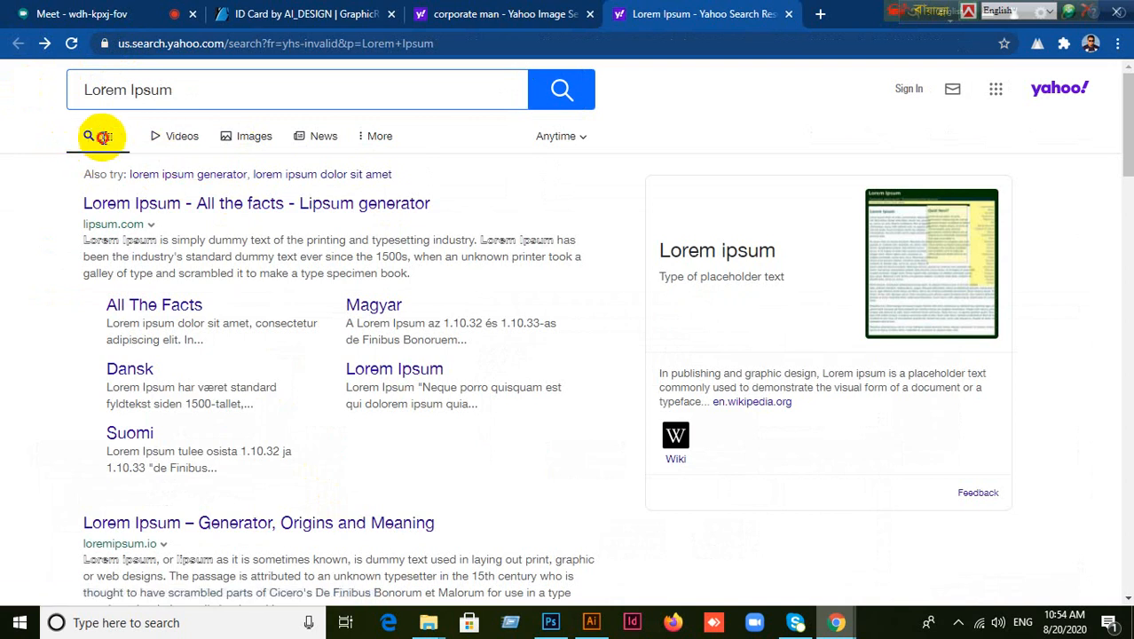
pyautogui.click(146, 203)
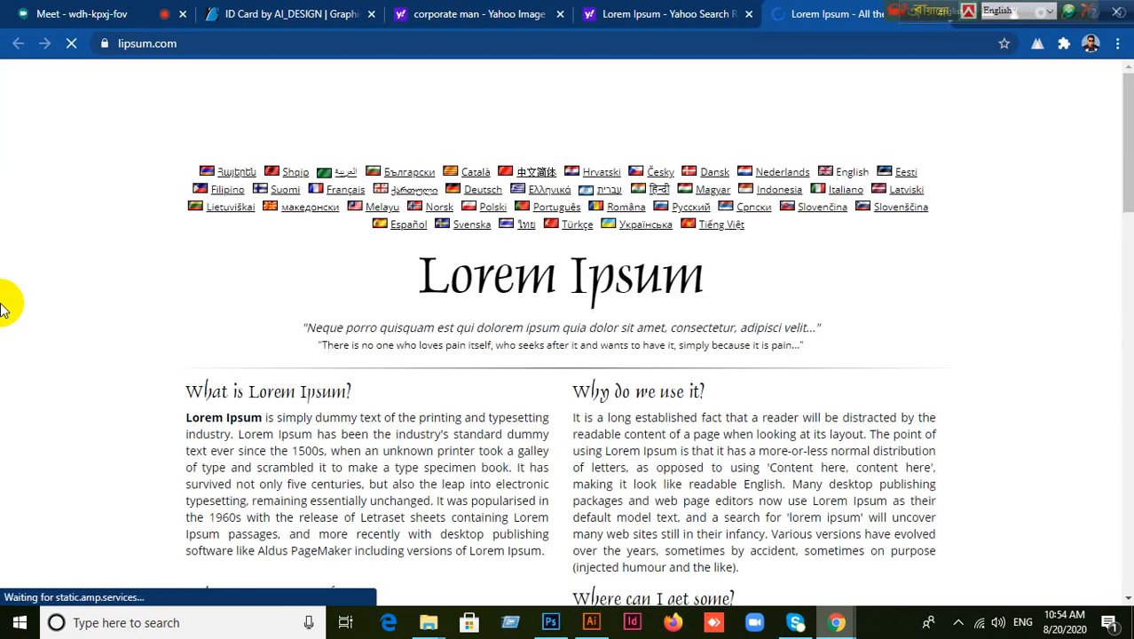
pyautogui.moveTo(185, 417); pyautogui.dragTo(335, 436)
pyautogui.click(188, 416)
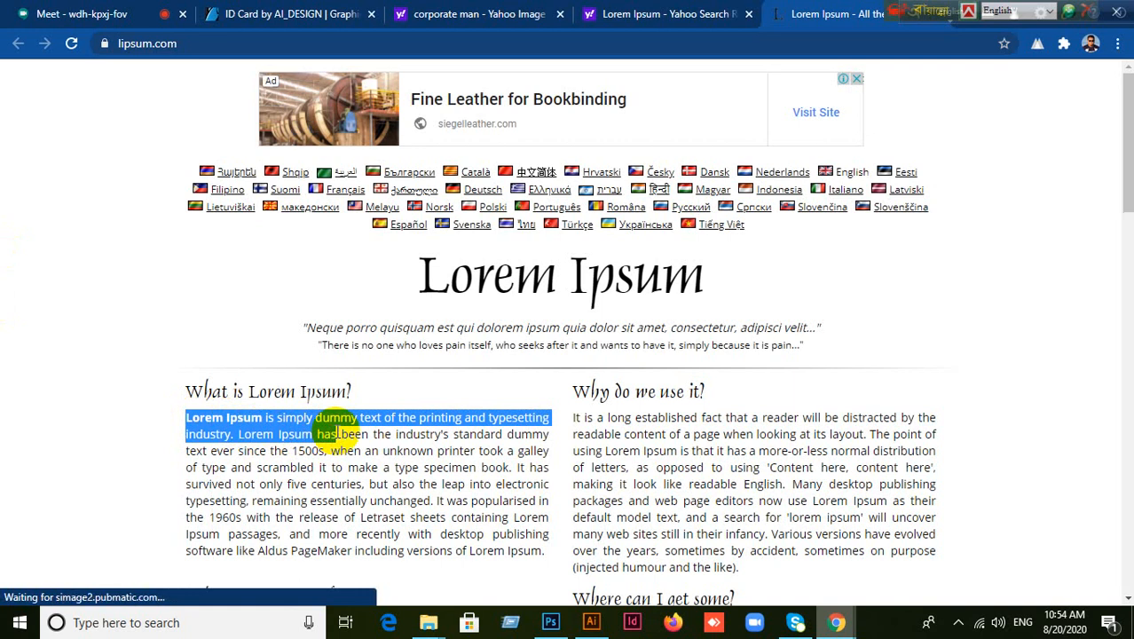
pyautogui.moveTo(335, 433); pyautogui.dragTo(351, 433)
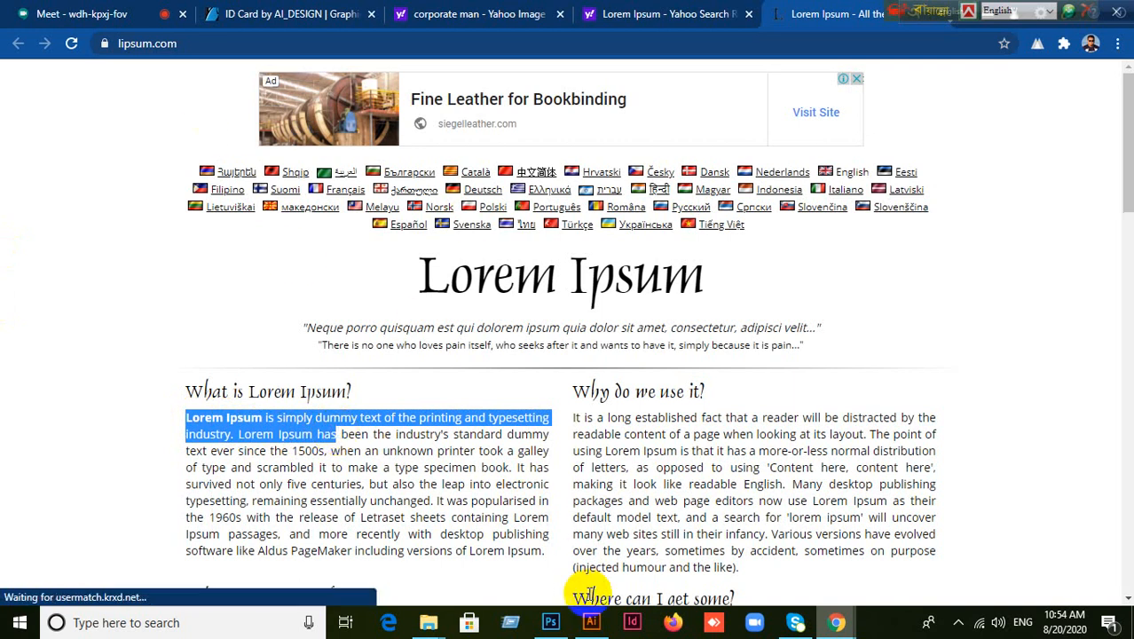
pyautogui.click(591, 622)
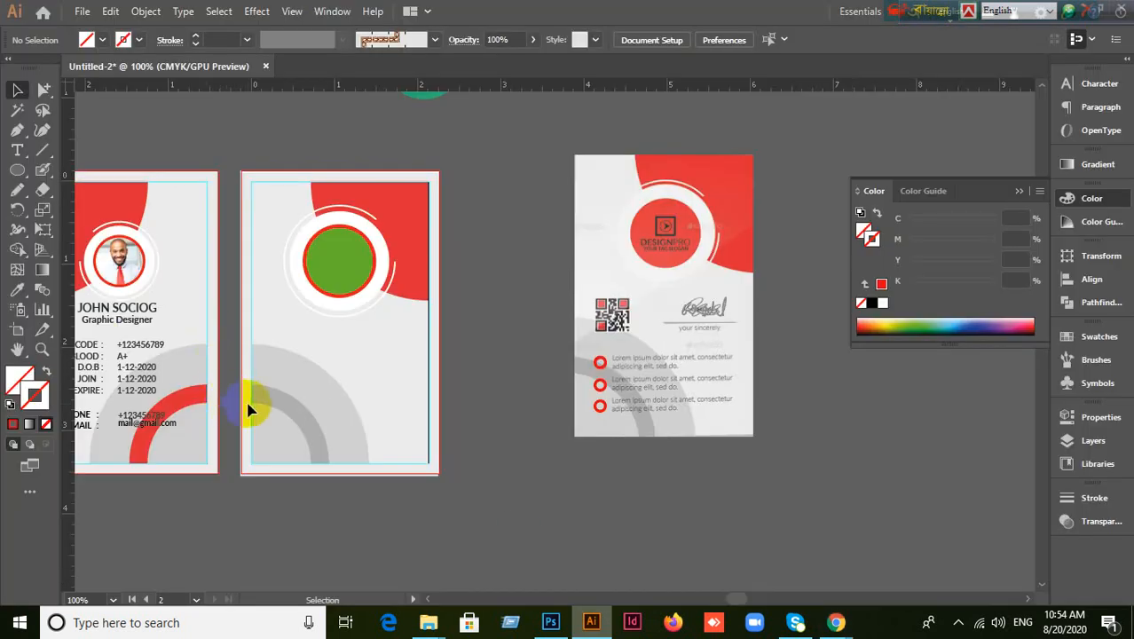
pyautogui.scroll(2, 249, 400)
# Paste the Lorem Ipsum sentence over the placeholder, move it onto the back card, and wrap it to two lines.
pyautogui.click(17, 151)
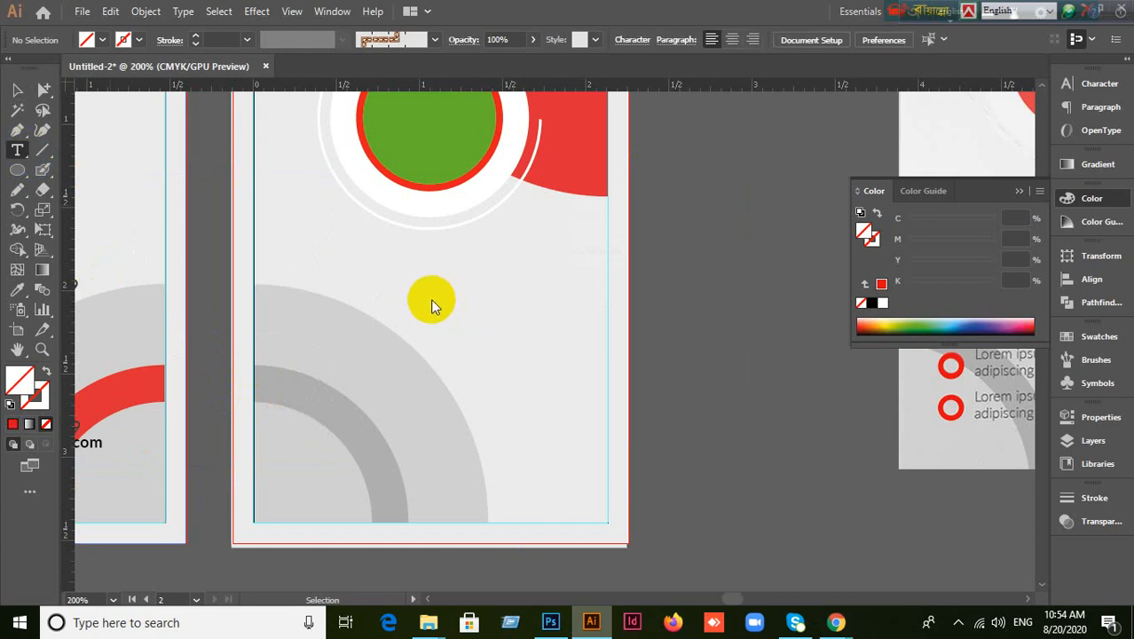
pyautogui.click(385, 280)
pyautogui.press('Escape')
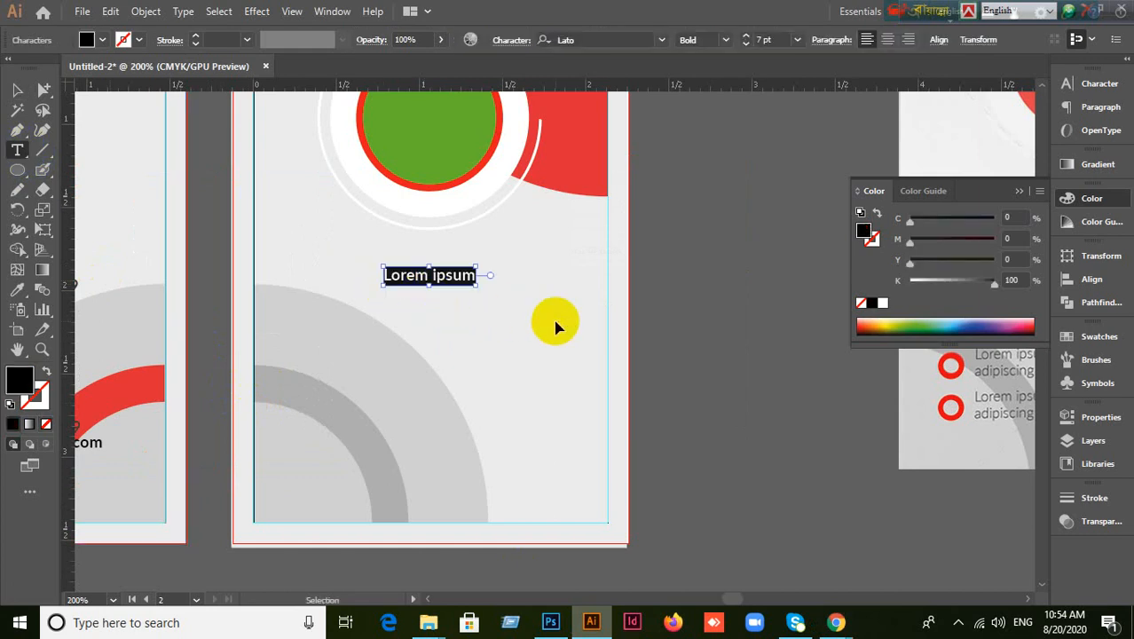
pyautogui.write('Lorem Ipsum is simply dummy text of the printing and typesetting')
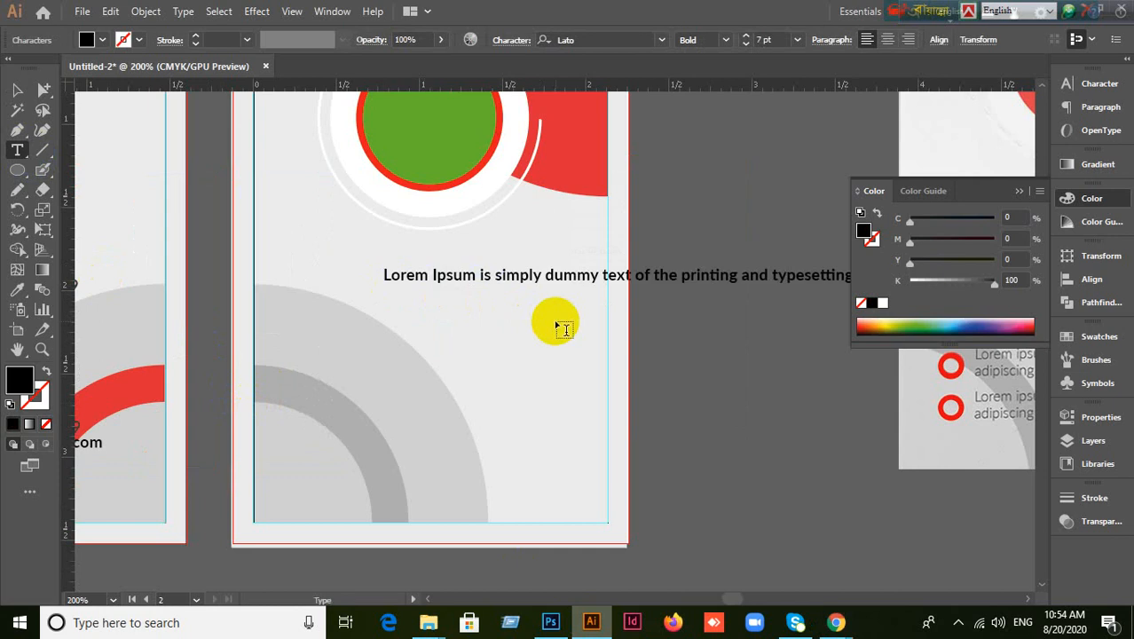
pyautogui.press('Escape')
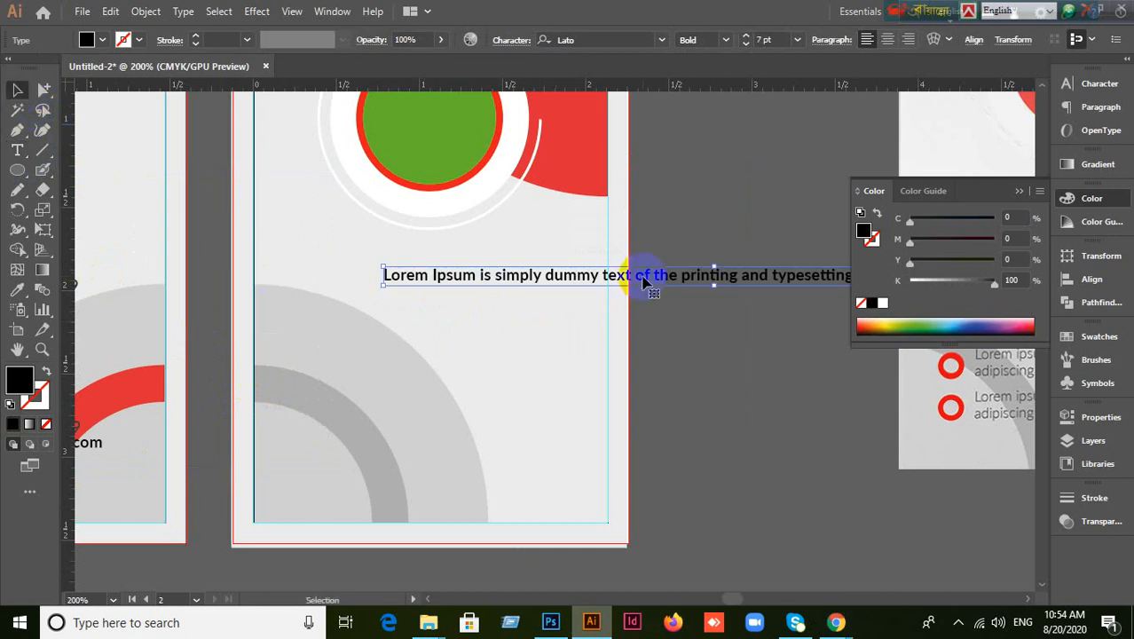
pyautogui.moveTo(646, 276); pyautogui.dragTo(466, 271)
pyautogui.scroll(-1, 540, 314)
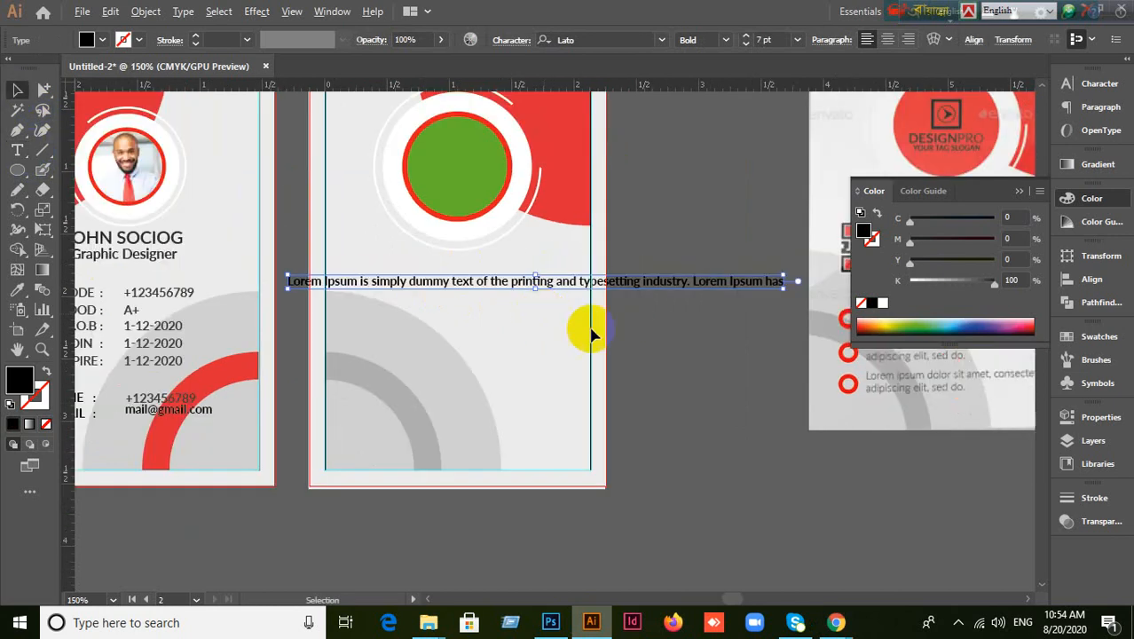
pyautogui.doubleClick(623, 284)
pyautogui.moveTo(630, 298); pyautogui.dragTo(583, 283)
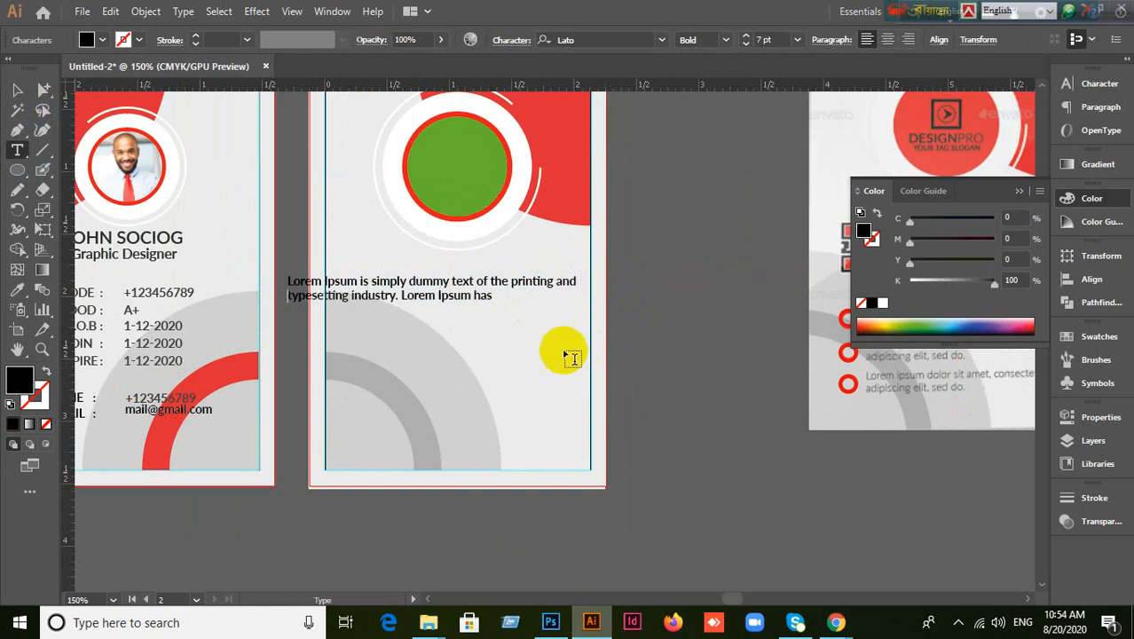
pyautogui.click(16, 89)
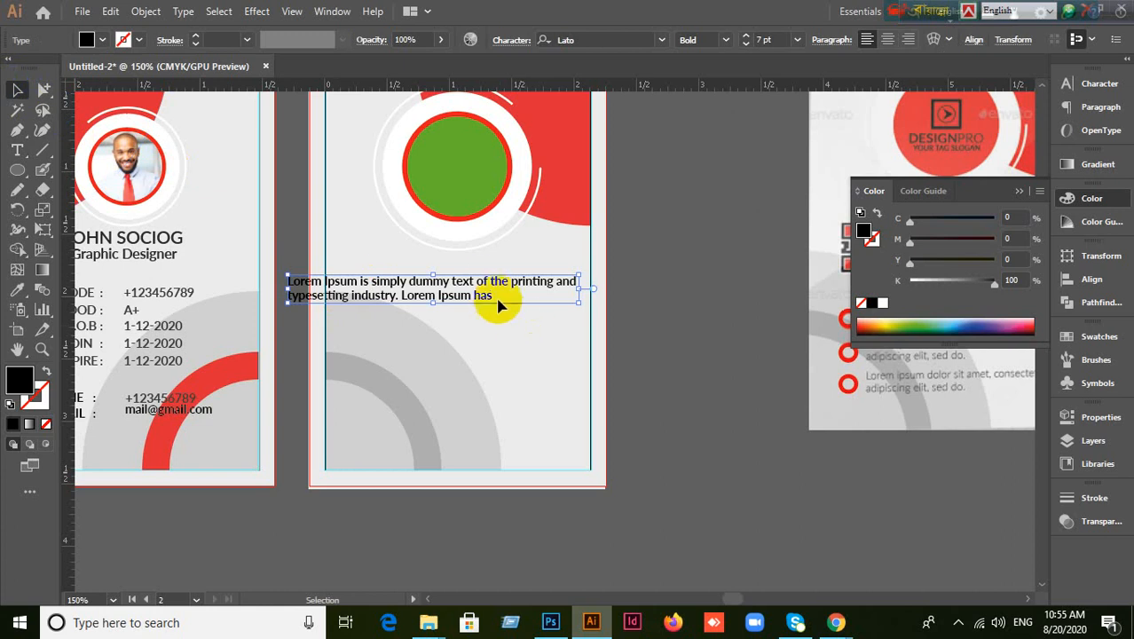
pyautogui.moveTo(836, 624)
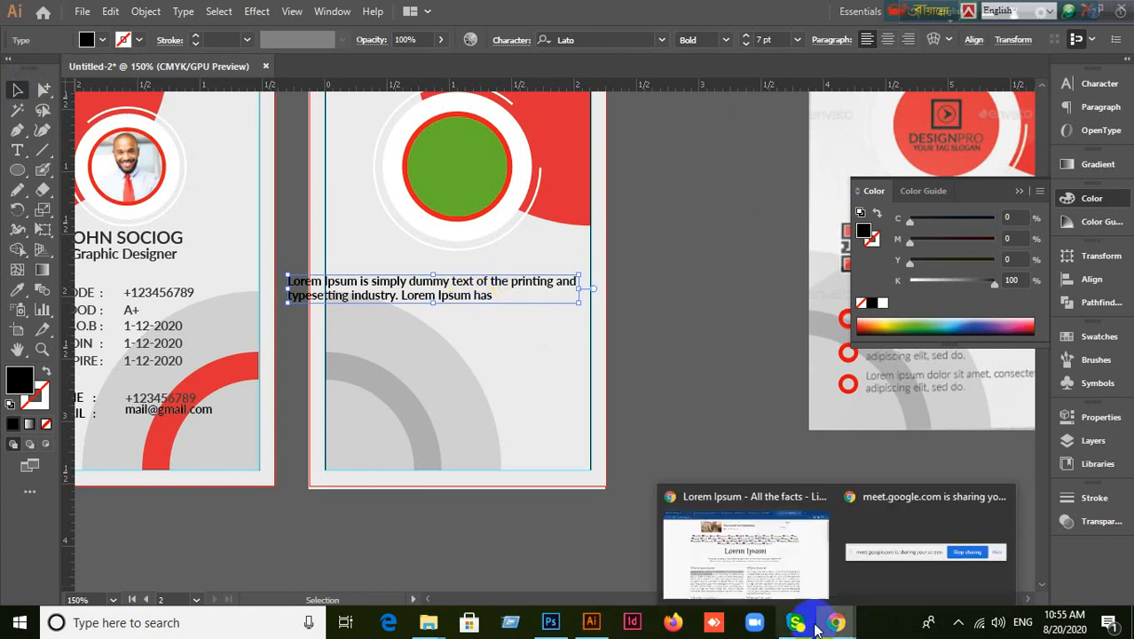
pyautogui.click(772, 563)
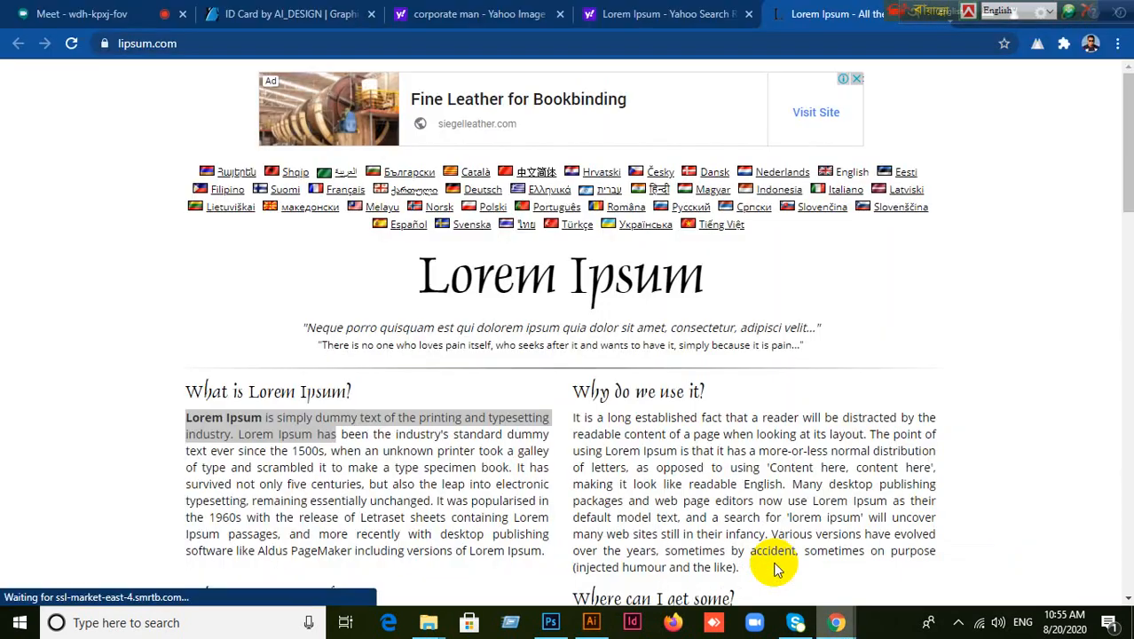
pyautogui.click(105, 14)
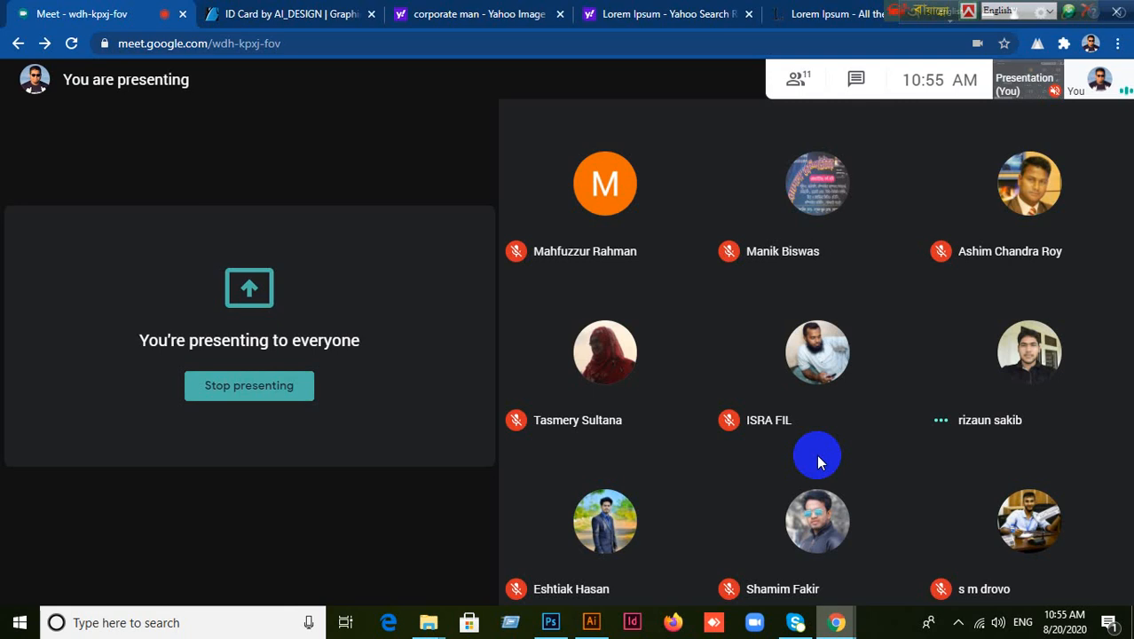
pyautogui.moveTo(905, 15); pyautogui.dragTo(15, 14)
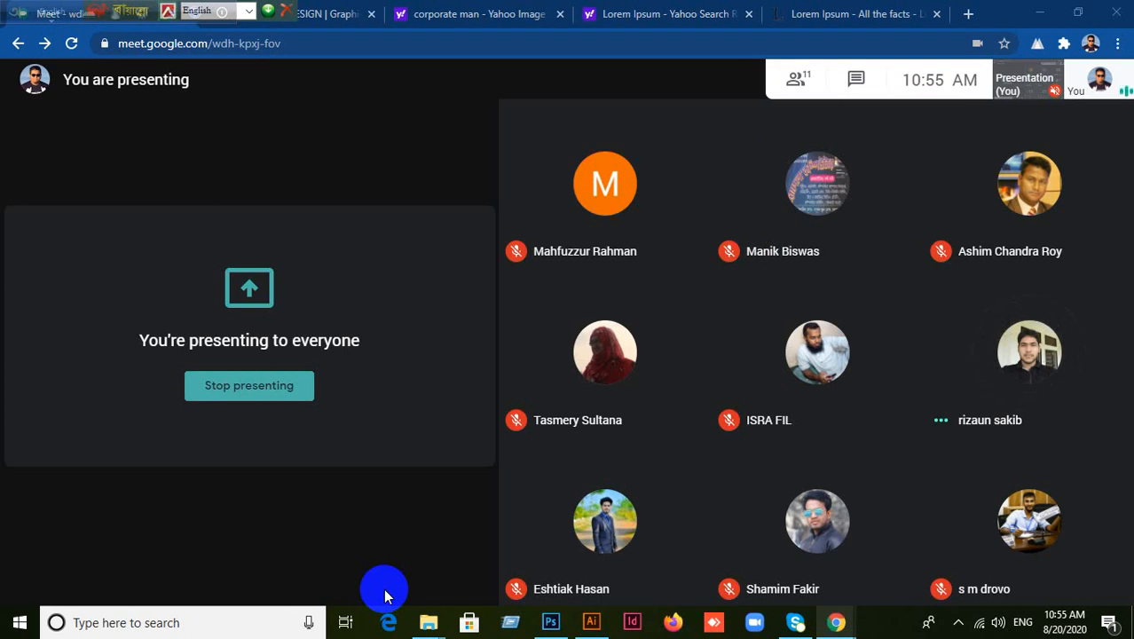
pyautogui.click(596, 623)
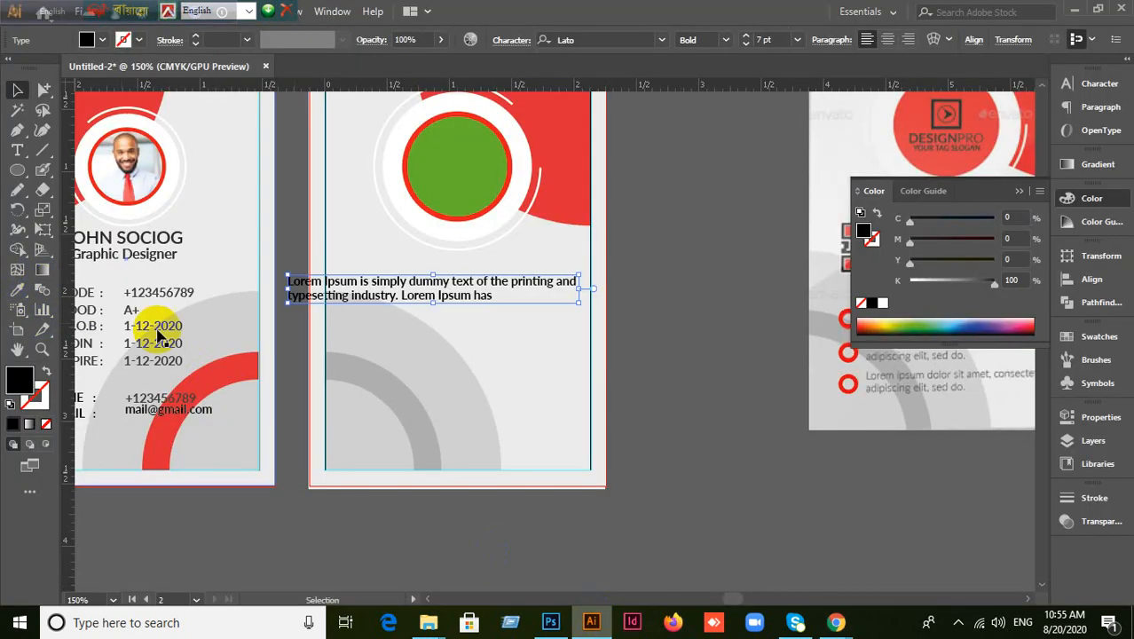
pyautogui.click(1079, 14)
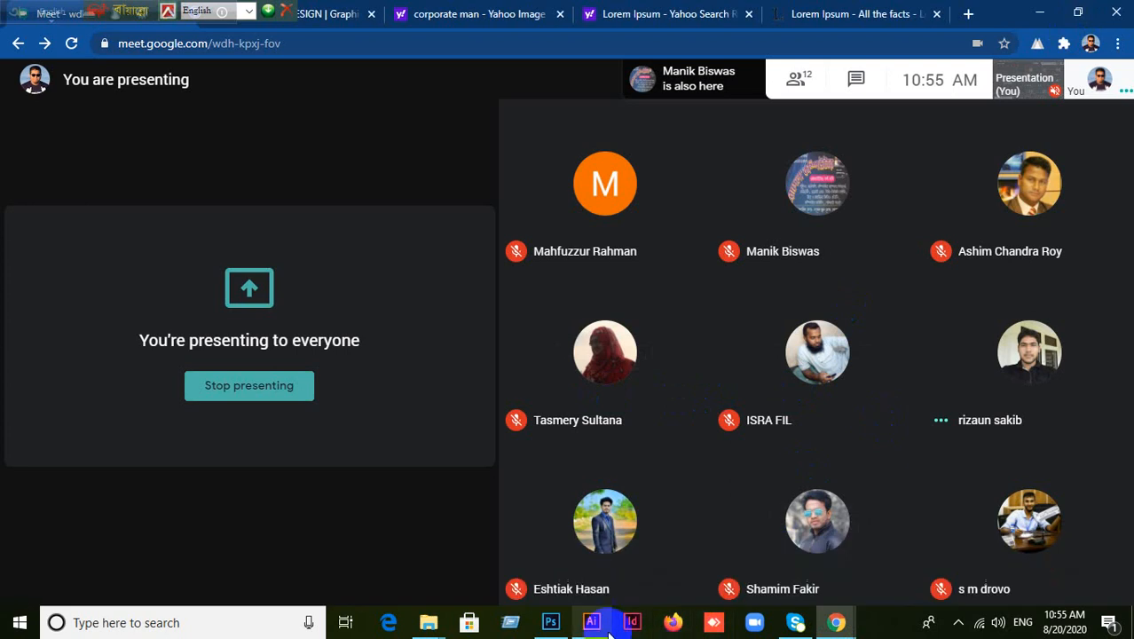
pyautogui.click(591, 621)
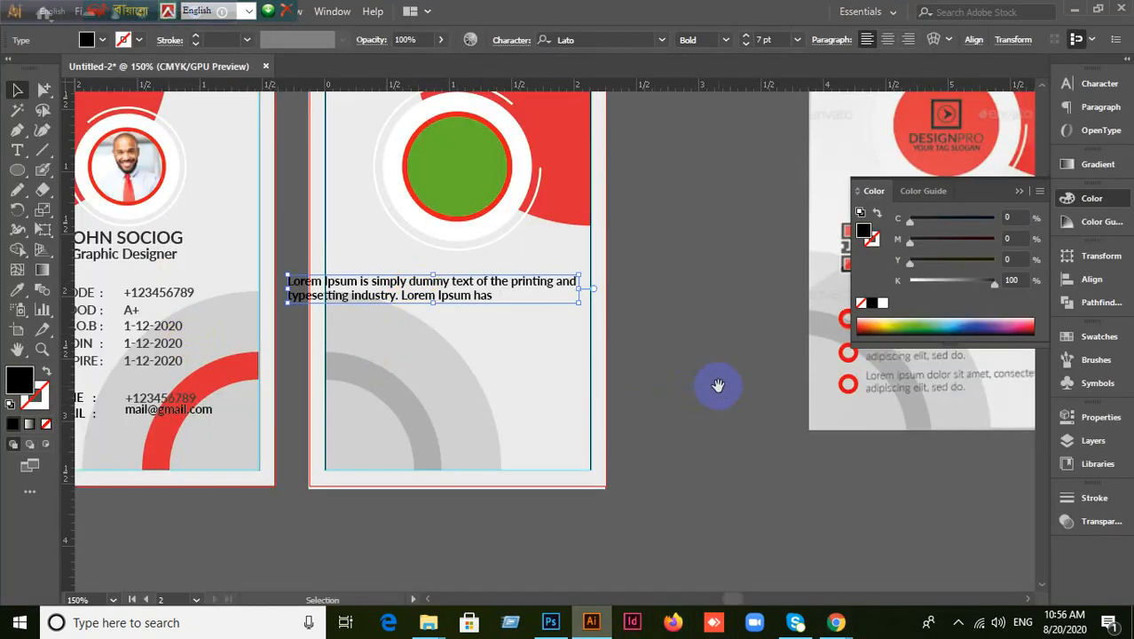
# Nudge the Lorem Ipsum text block onto the back card, then select and delete it.
pyautogui.moveTo(718, 385); pyautogui.dragTo(616, 385)
pyautogui.moveTo(405, 299); pyautogui.dragTo(505, 317)
pyautogui.click(683, 453)
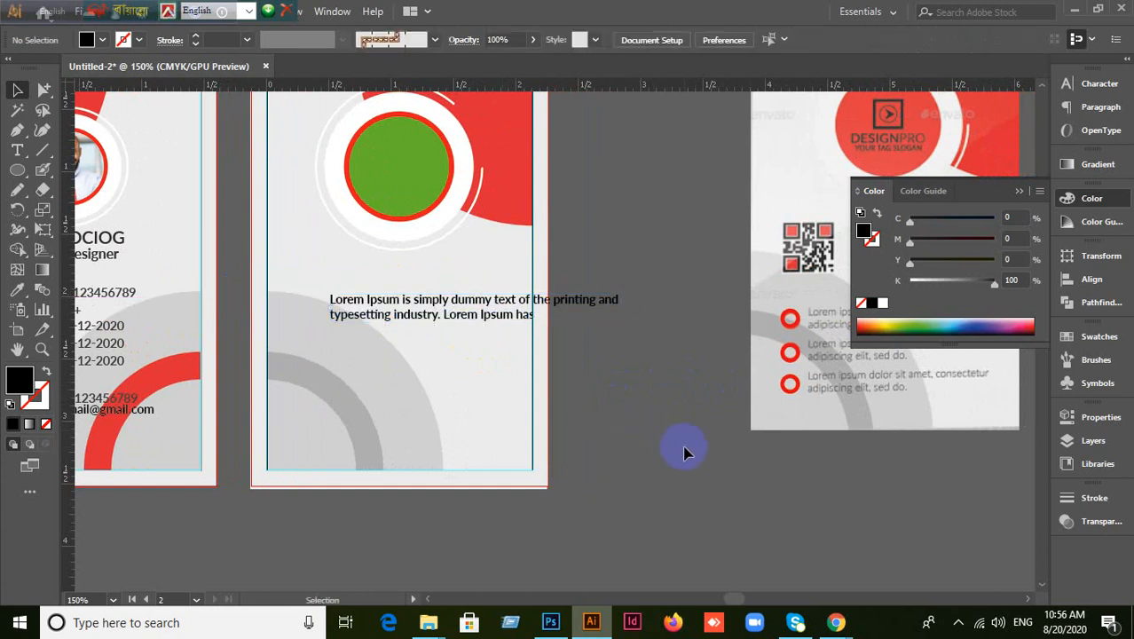
pyautogui.scroll(-1, 684, 453)
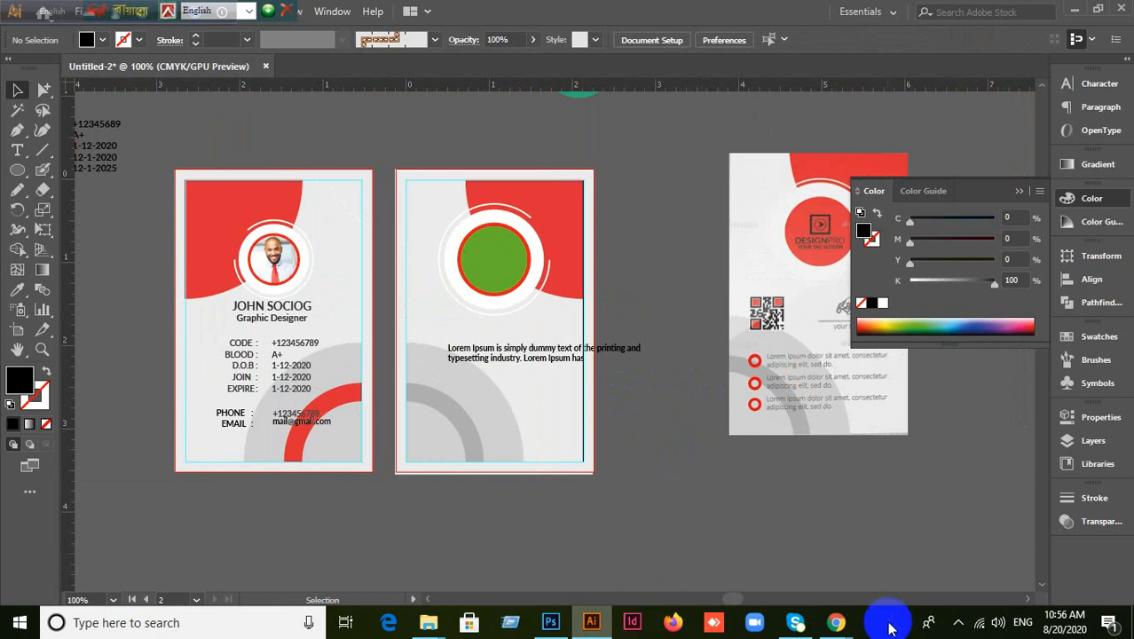
pyautogui.moveTo(836, 621)
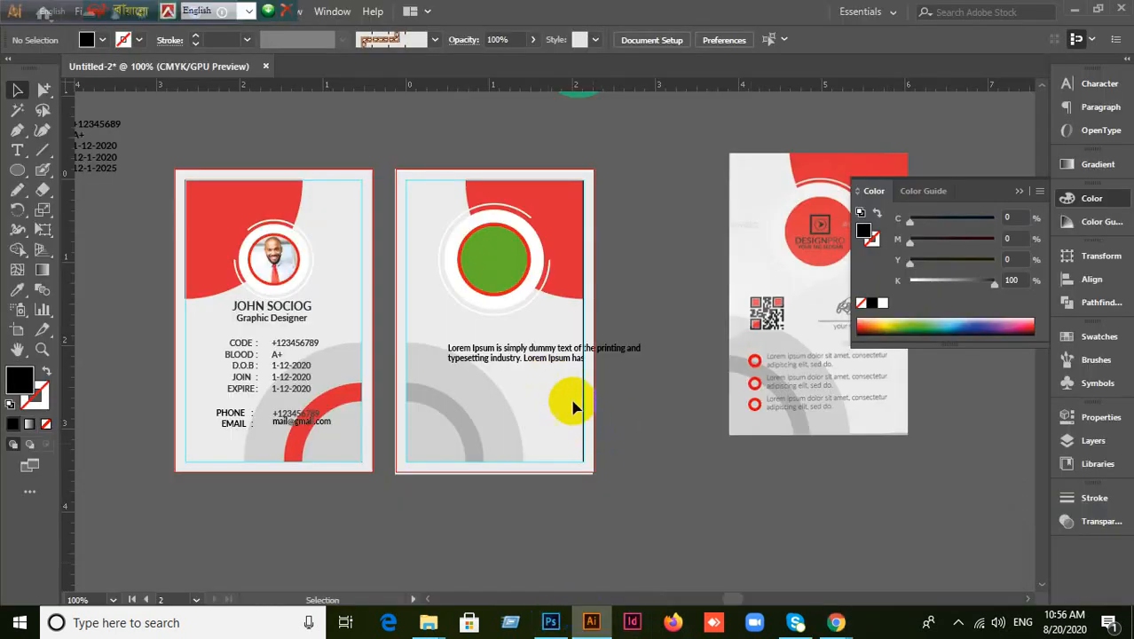
pyautogui.click(549, 362)
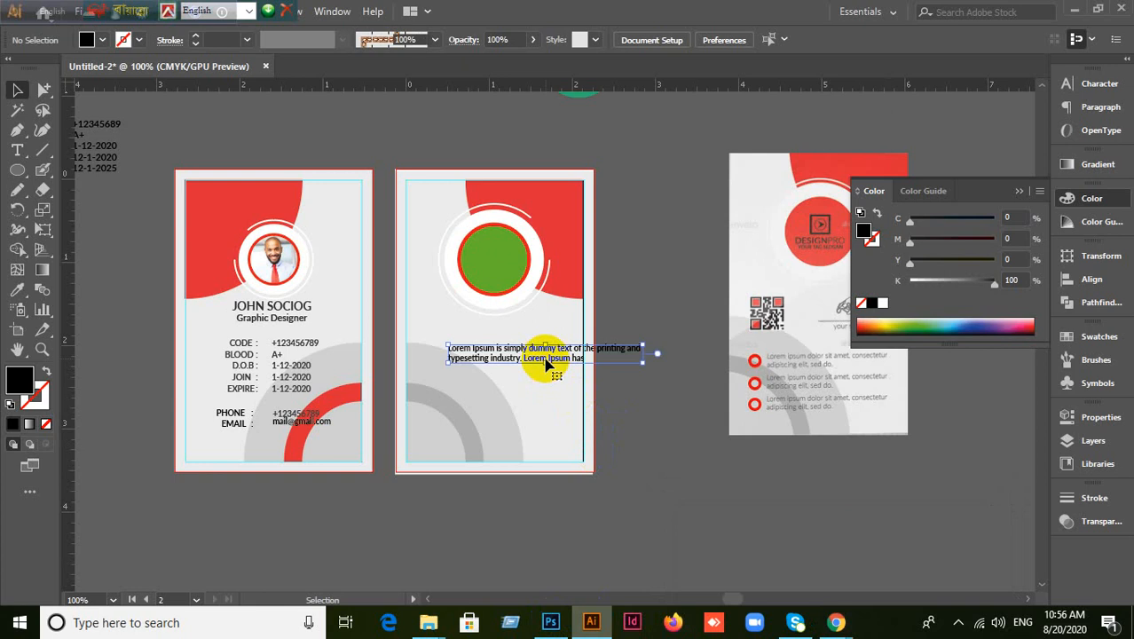
pyautogui.press('Delete')
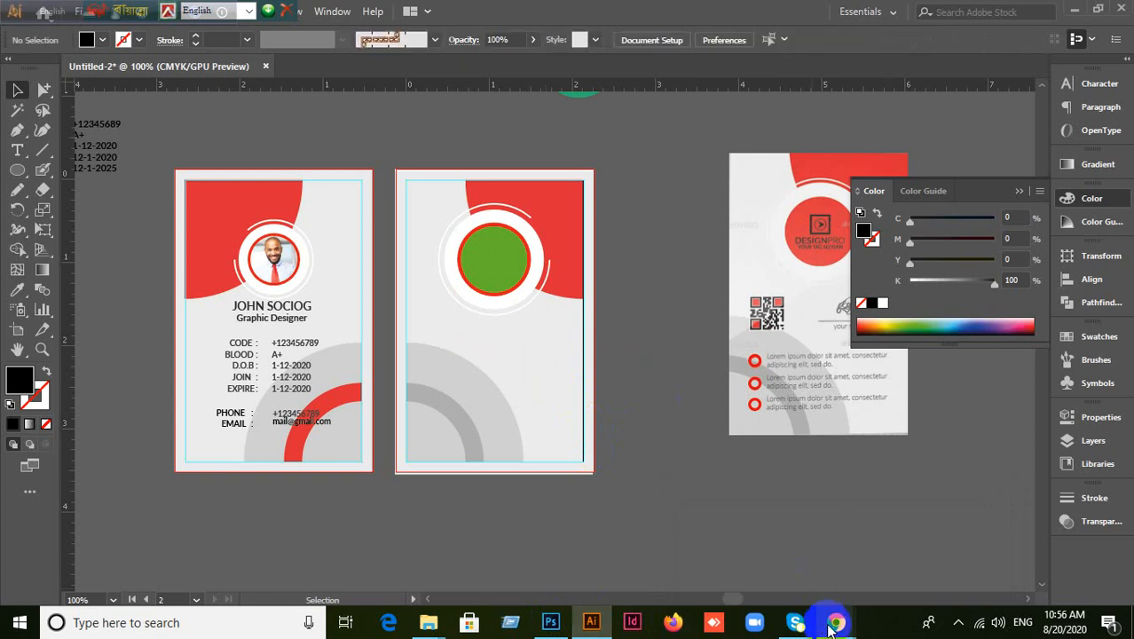
# Bring Chrome forward showing the lipsum.com page.
pyautogui.moveTo(836, 621)
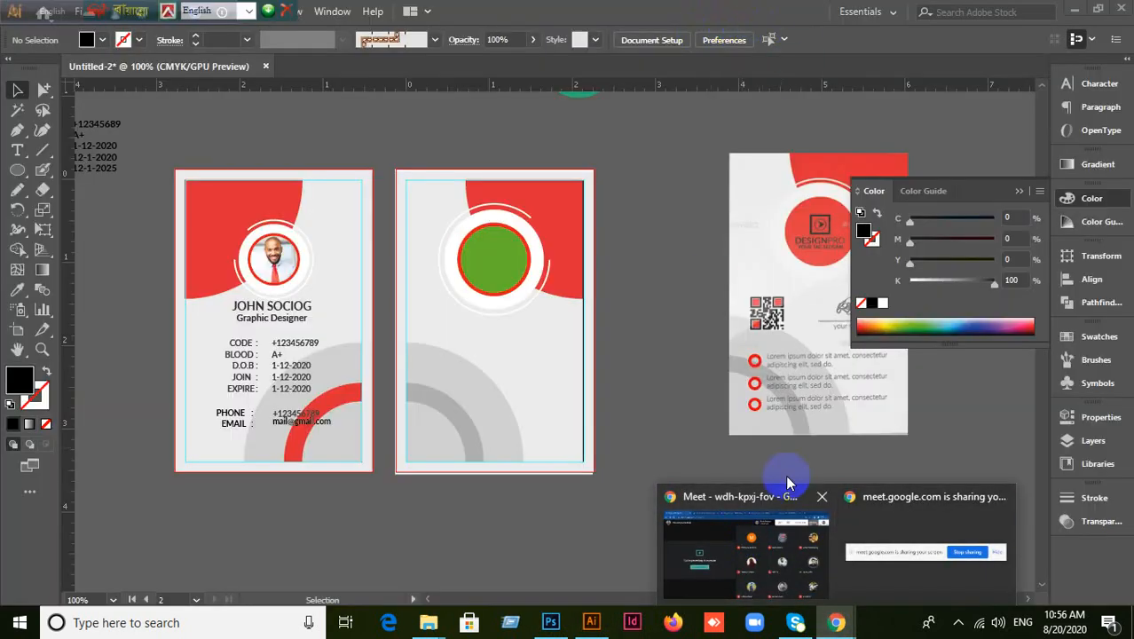
pyautogui.click(717, 555)
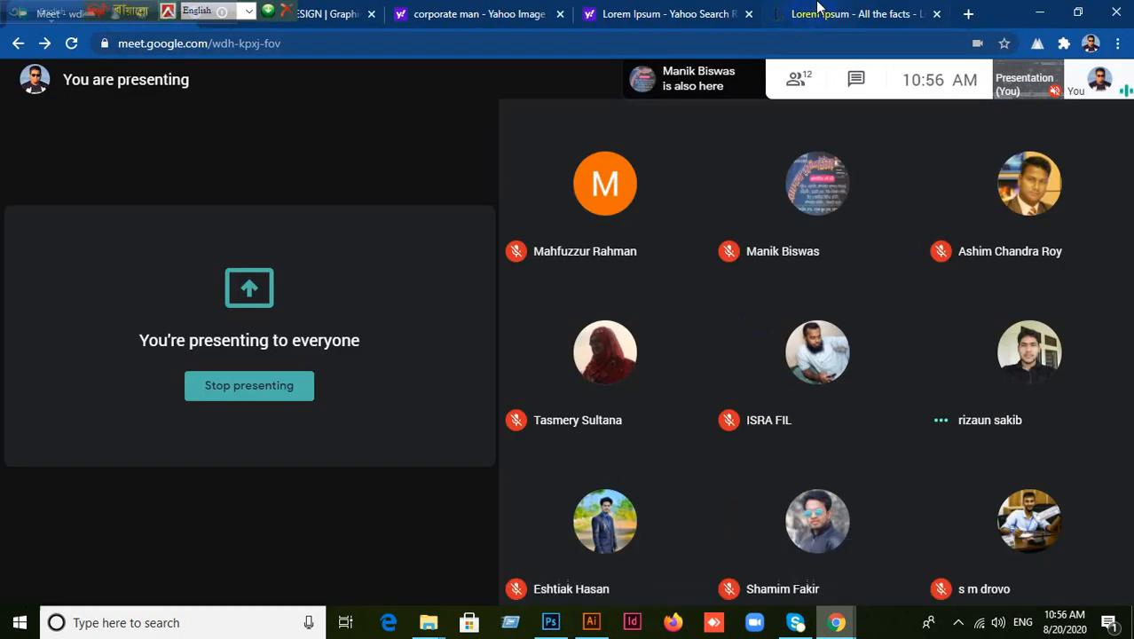
pyautogui.click(818, 15)
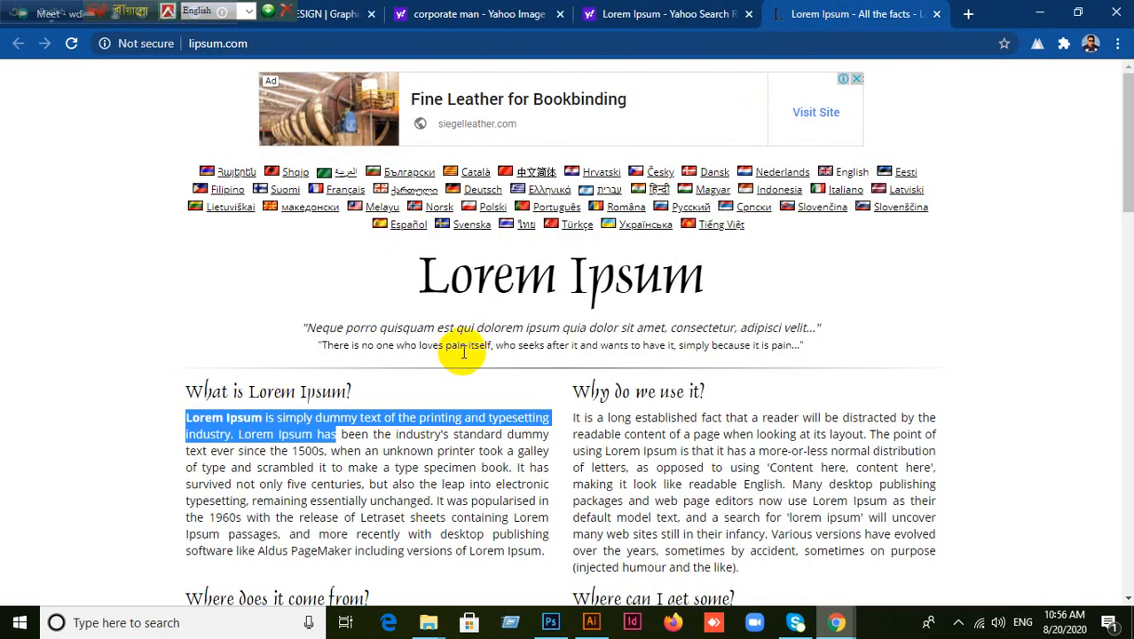
# Draw a text area below the green circle and paste the dummy text, undoing an extra paste.
pyautogui.click(591, 622)
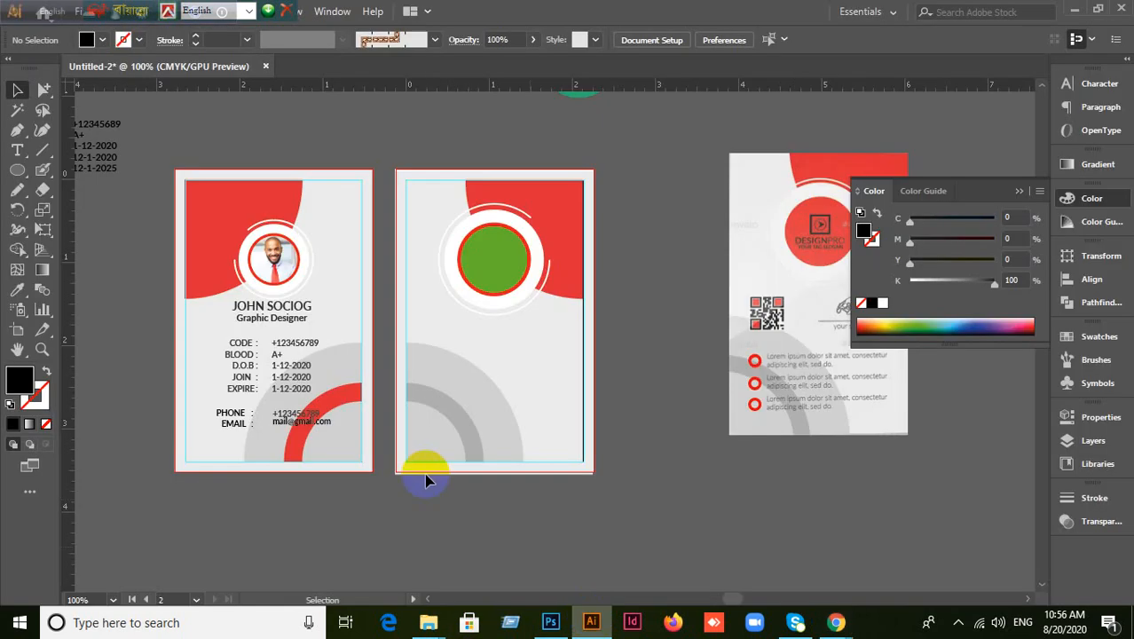
pyautogui.rightClick(17, 150)
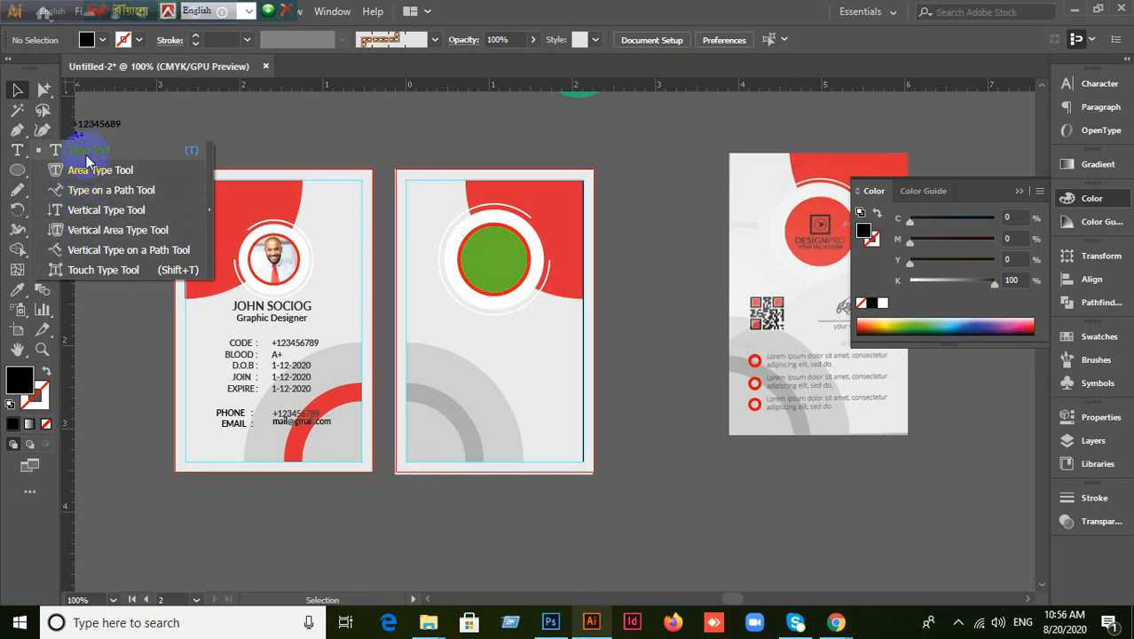
pyautogui.click(80, 151)
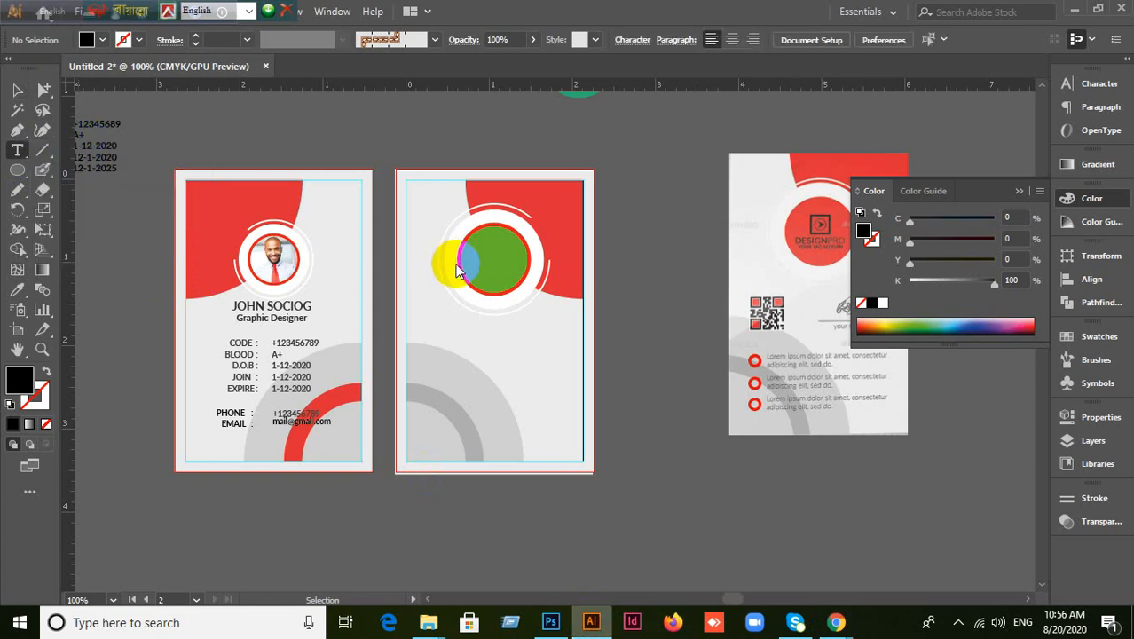
pyautogui.scroll(1, 721, 353)
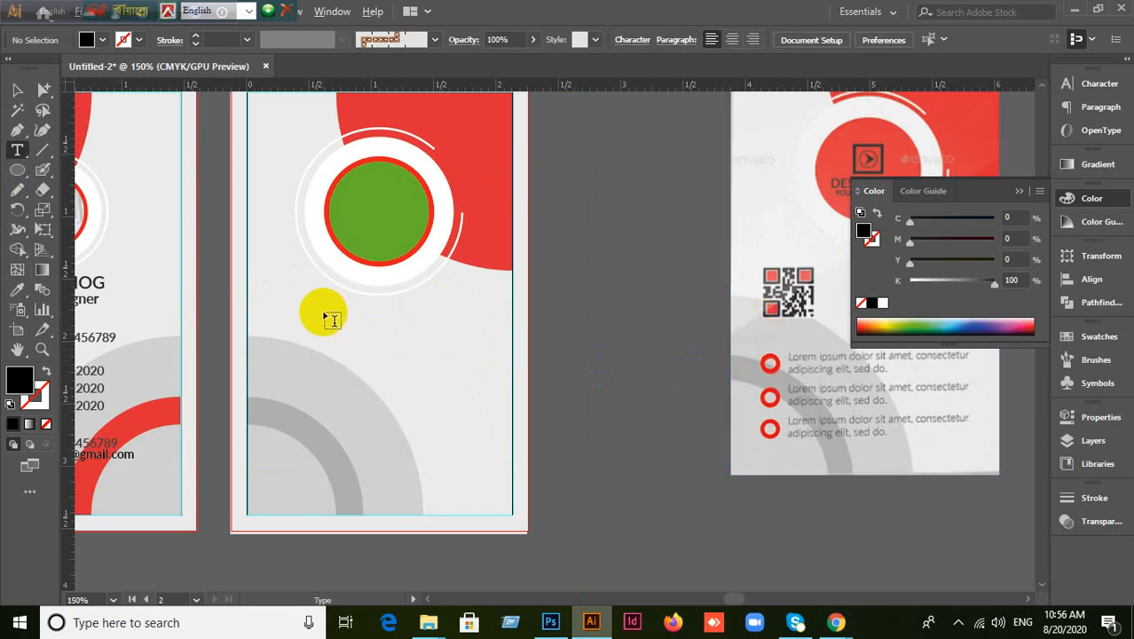
pyautogui.moveTo(296, 303); pyautogui.dragTo(502, 353)
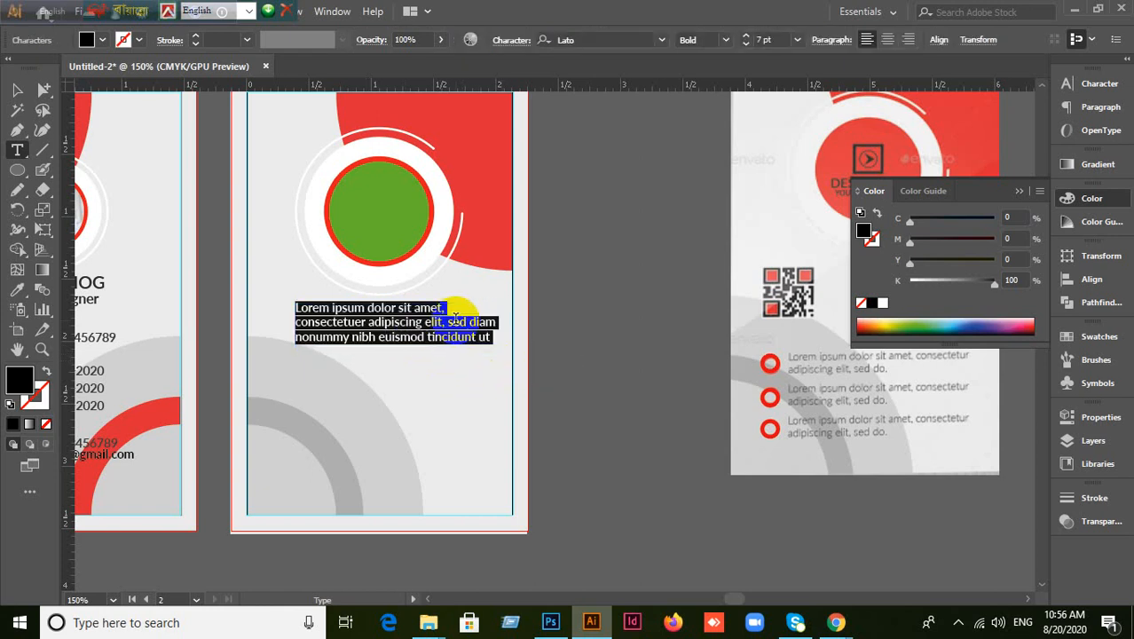
pyautogui.write('Lorem Ipsum is simply dummy text of the printing and typesetting industry. Lorem Ipsum has')
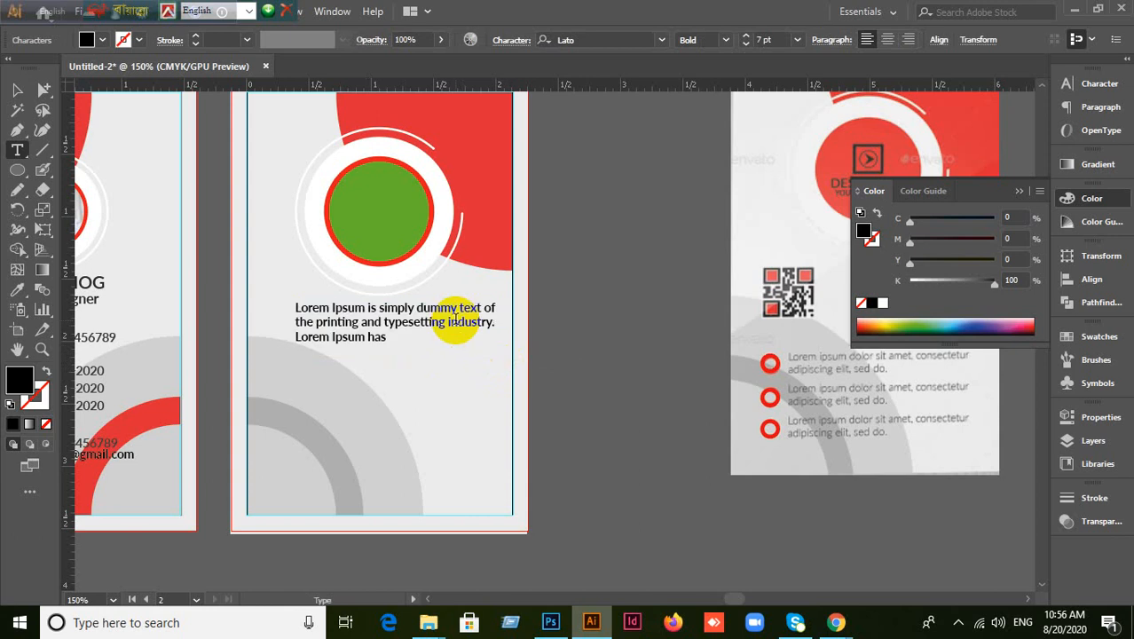
pyautogui.press('Escape')
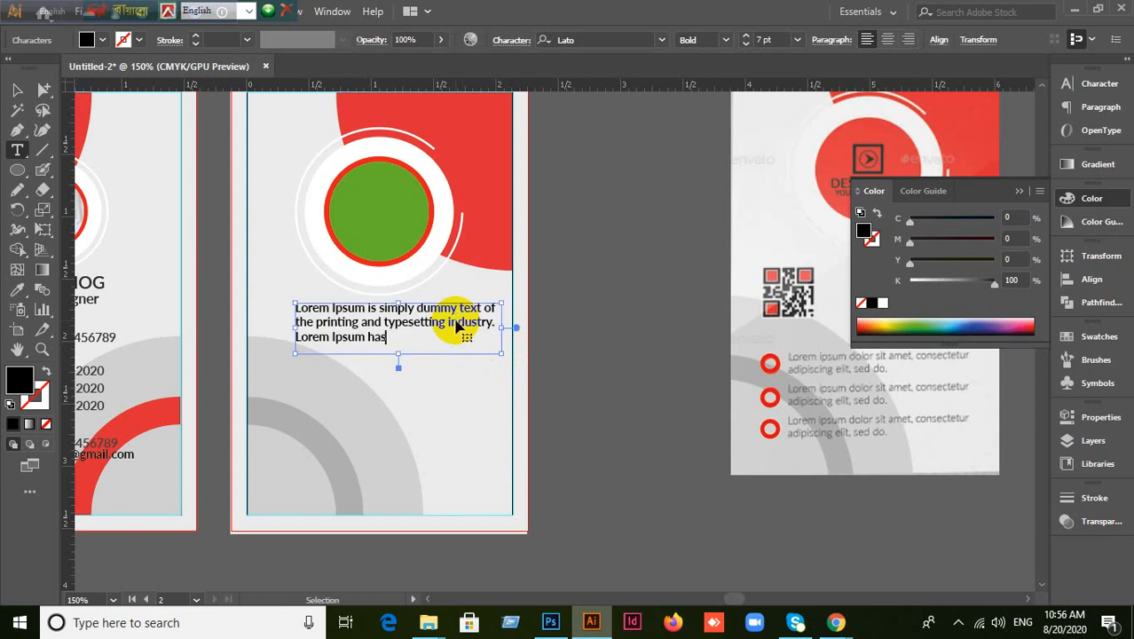
pyautogui.hotkey('ctrl', 'v')
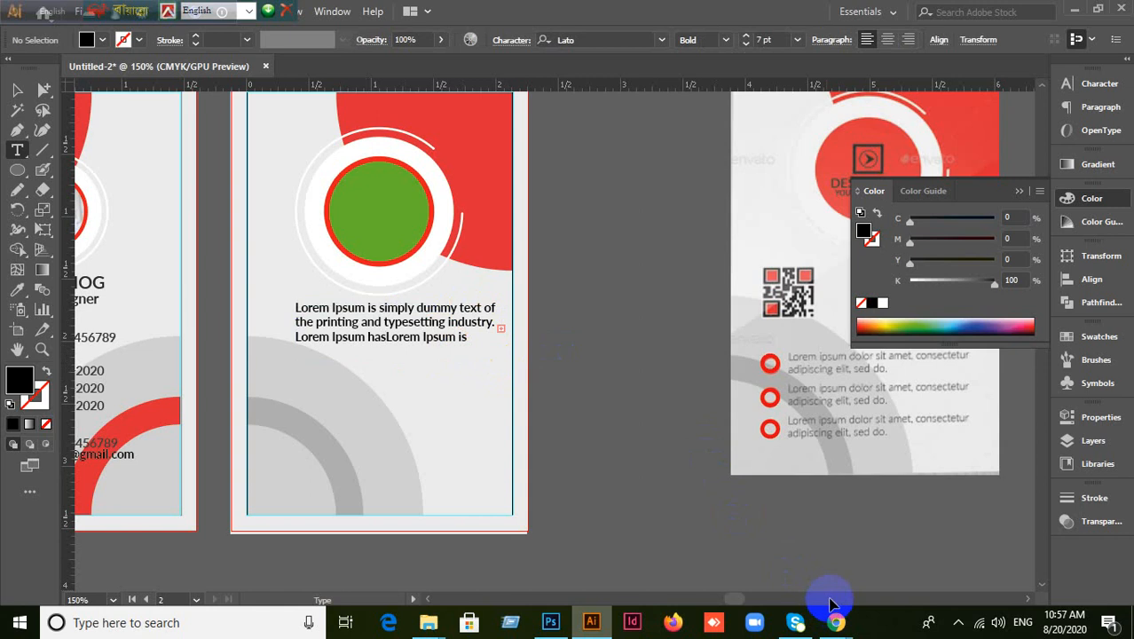
pyautogui.hotkey('ctrl', 'z')
pyautogui.hotkey('ctrl', 'z')
pyautogui.hotkey('ctrl', 'z')
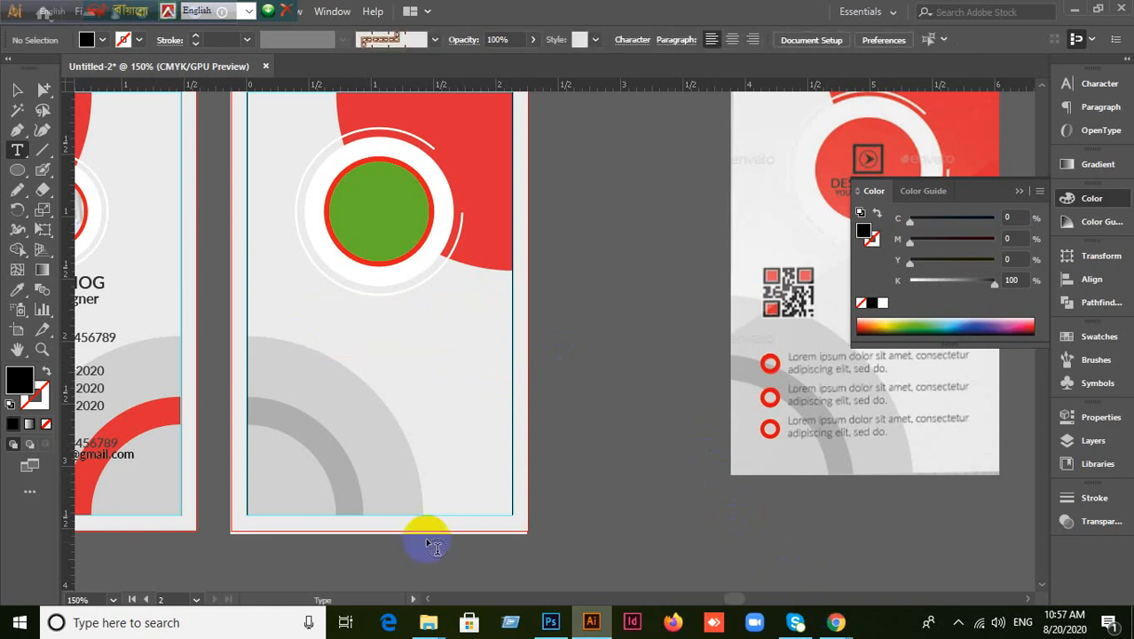
# Paste Lorem Ipsum into a new text frame on the back card, then delete the frame.
pyautogui.moveTo(321, 318); pyautogui.dragTo(490, 358)
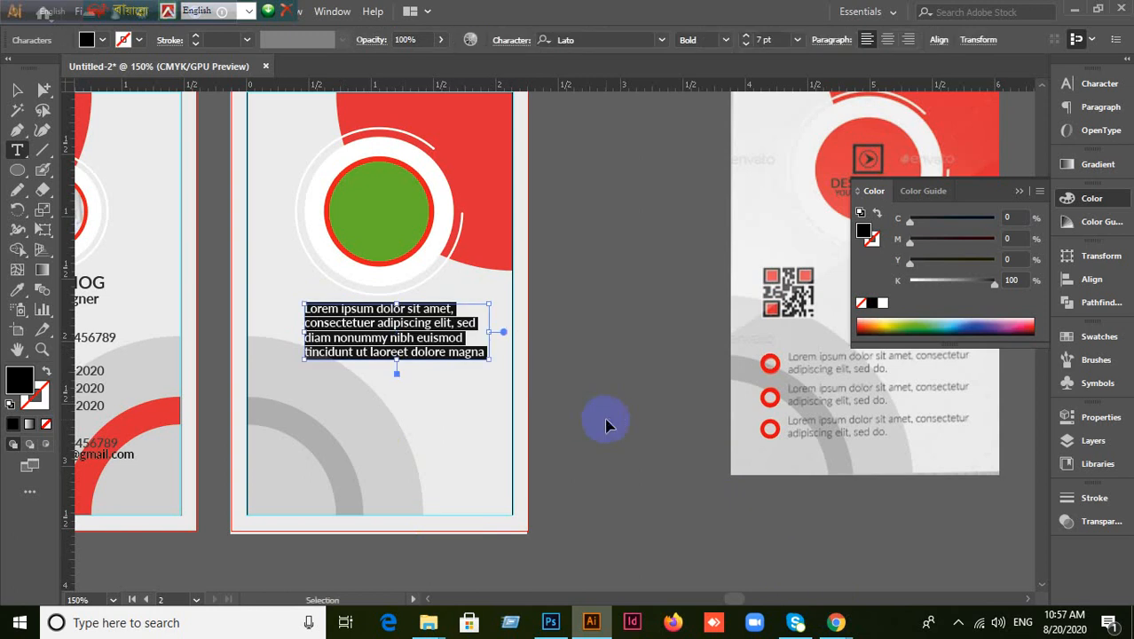
pyautogui.write('Lorem Ipsum is simply dummy text of the printing and typesetting industry. Lorem Ipsum has')
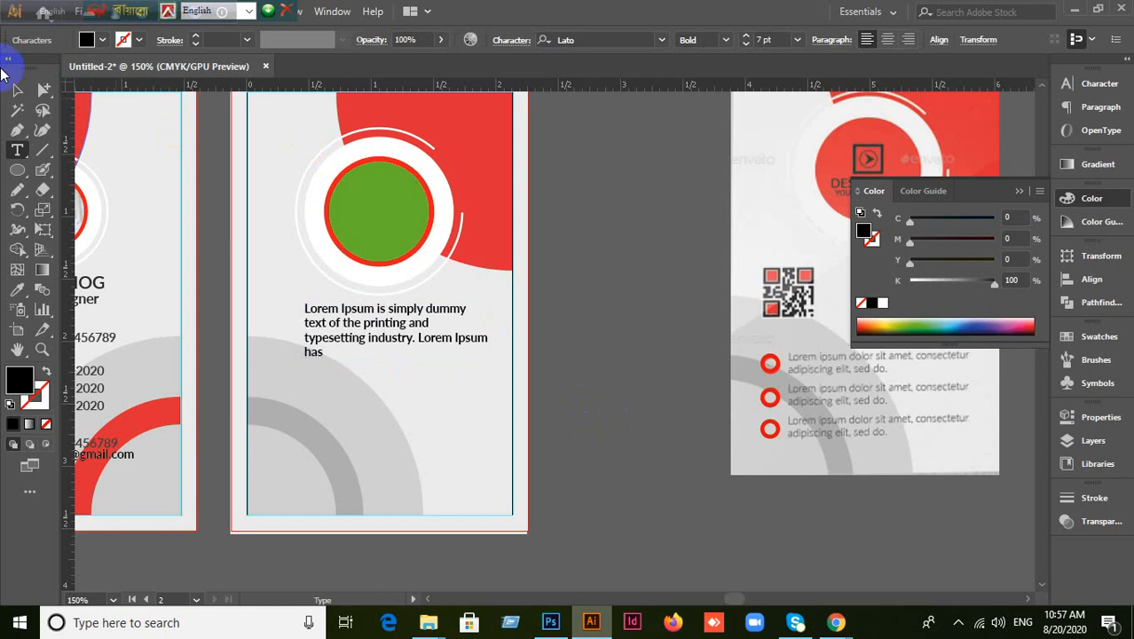
pyautogui.click(17, 90)
pyautogui.press('Delete')
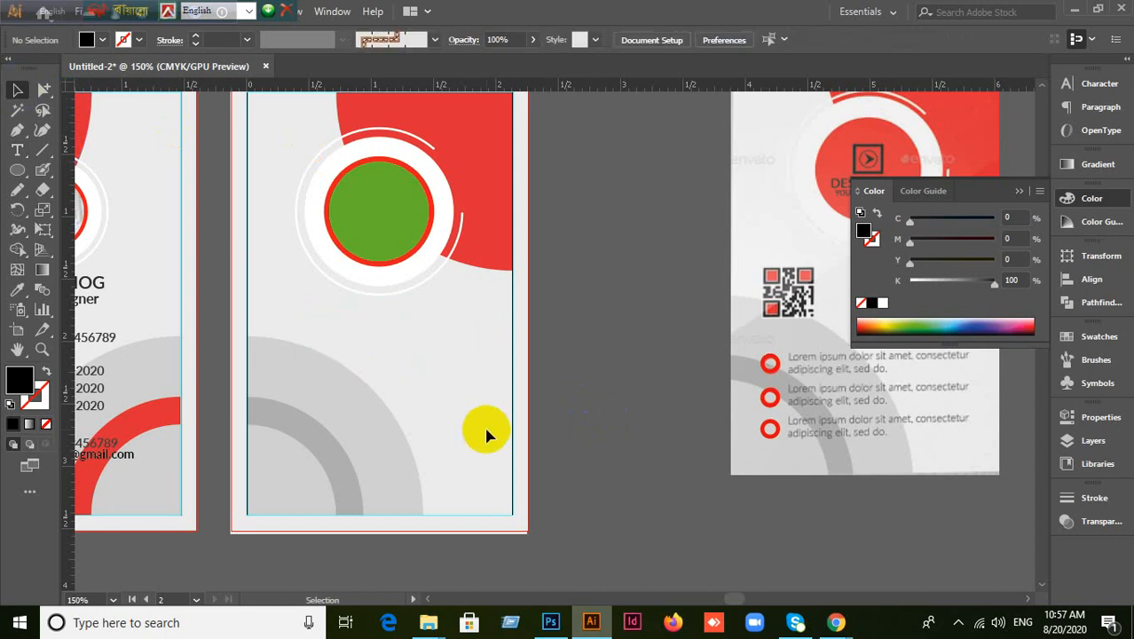
pyautogui.click(16, 171)
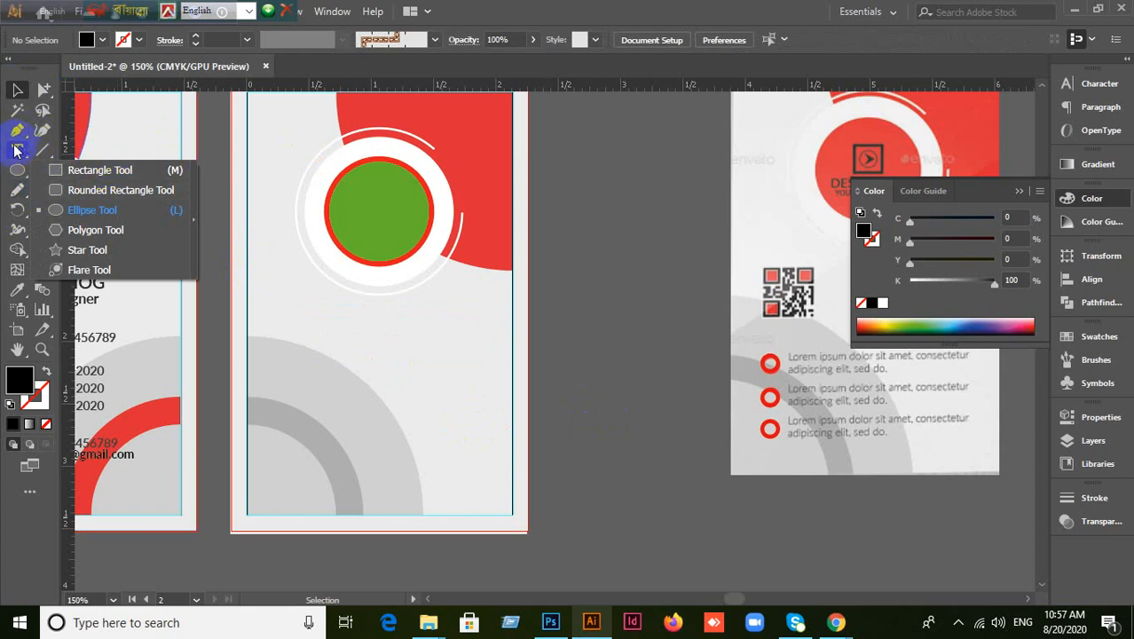
pyautogui.click(18, 152)
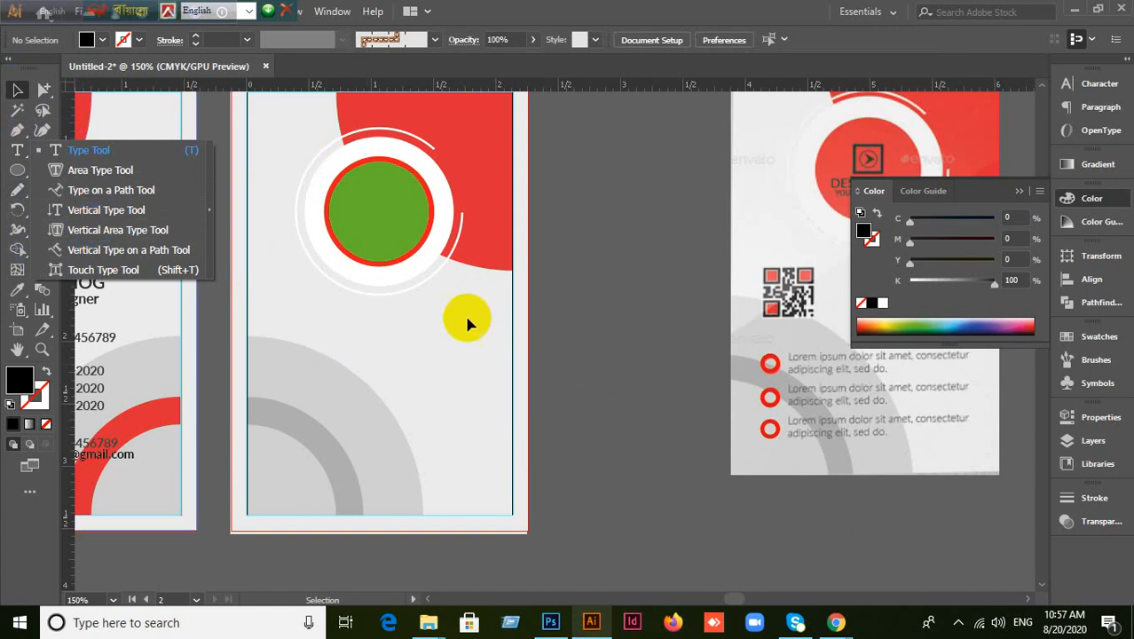
pyautogui.click(455, 113)
pyautogui.click(18, 151)
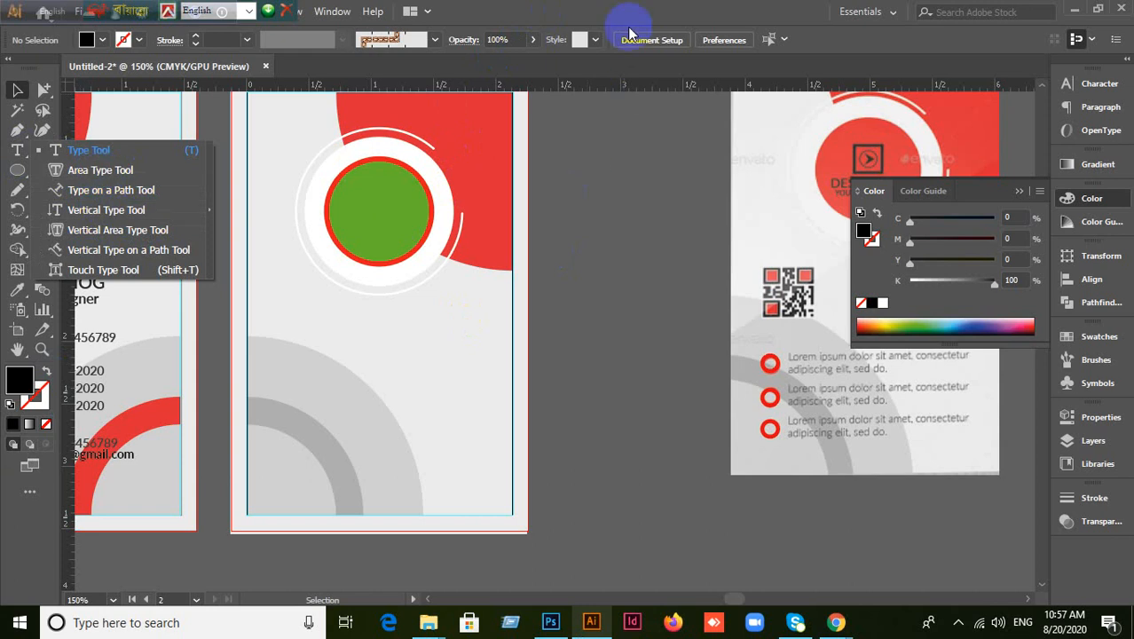
pyautogui.click(565, 133)
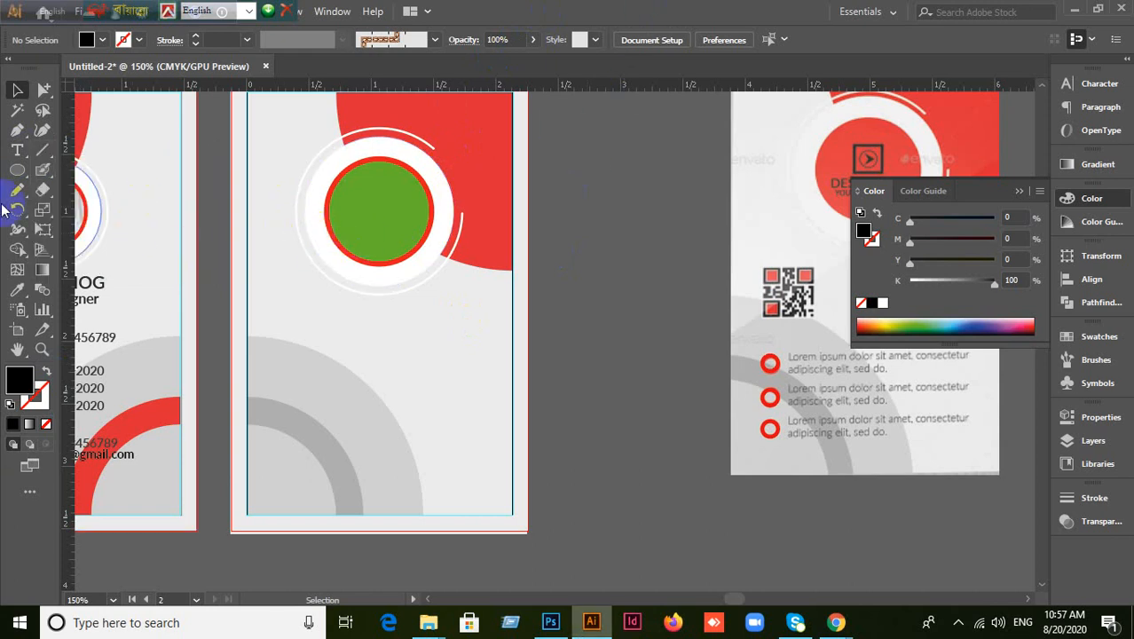
pyautogui.click(19, 156)
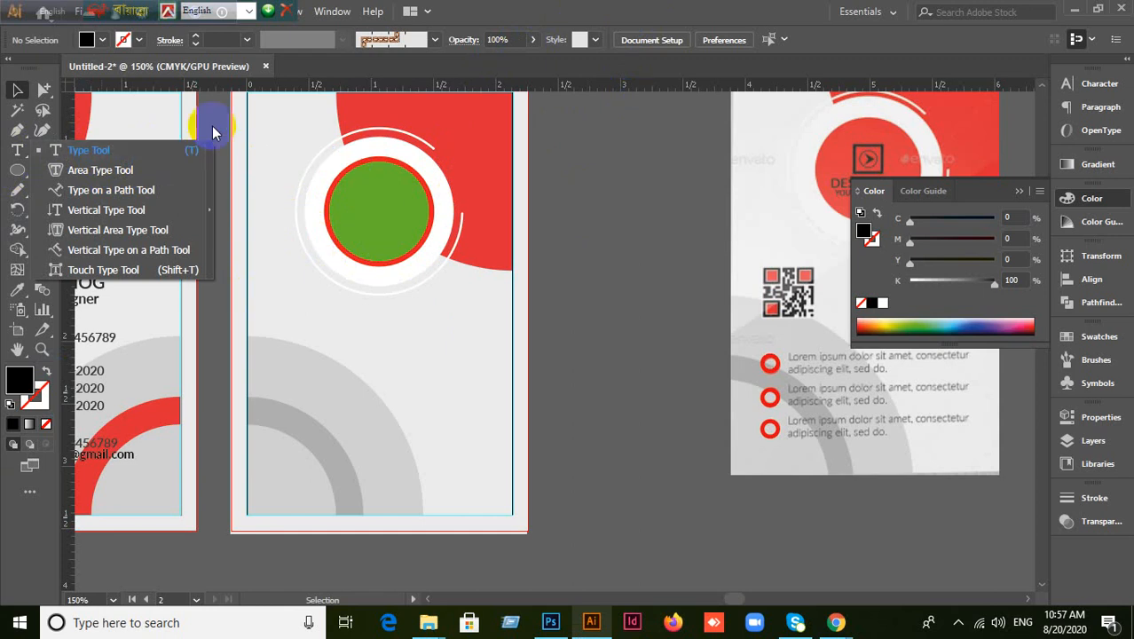
pyautogui.click(515, 8)
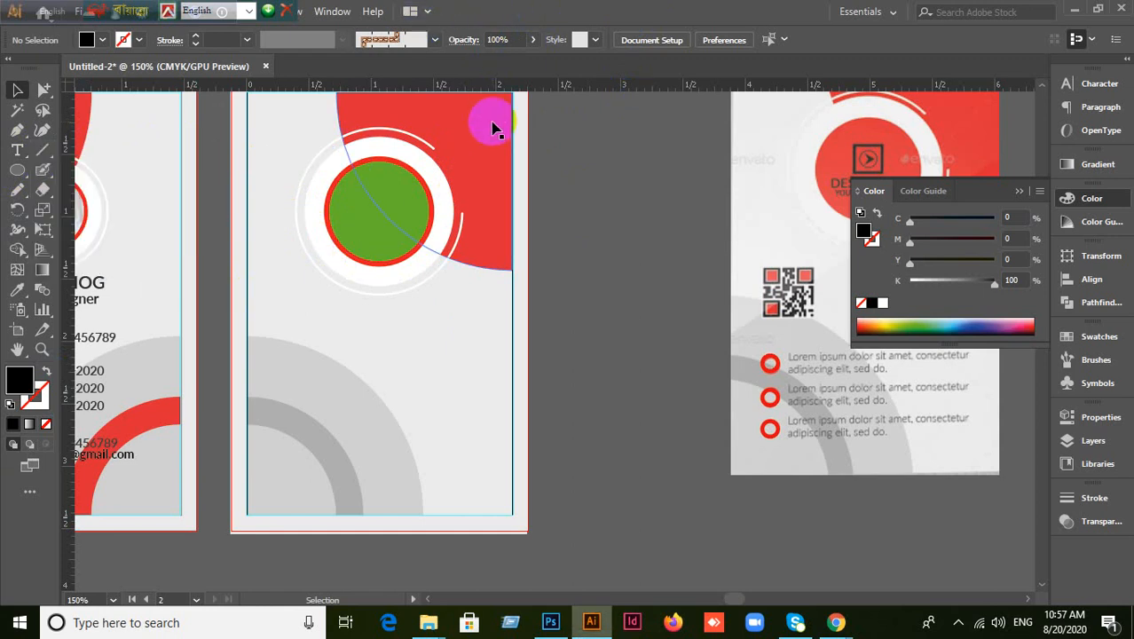
# Draw a black hexagon in the empty space above the cards, undoing a stray pentagon.
pyautogui.moveTo(17, 171); pyautogui.dragTo(70, 227)
pyautogui.scroll(3, 618, 330)
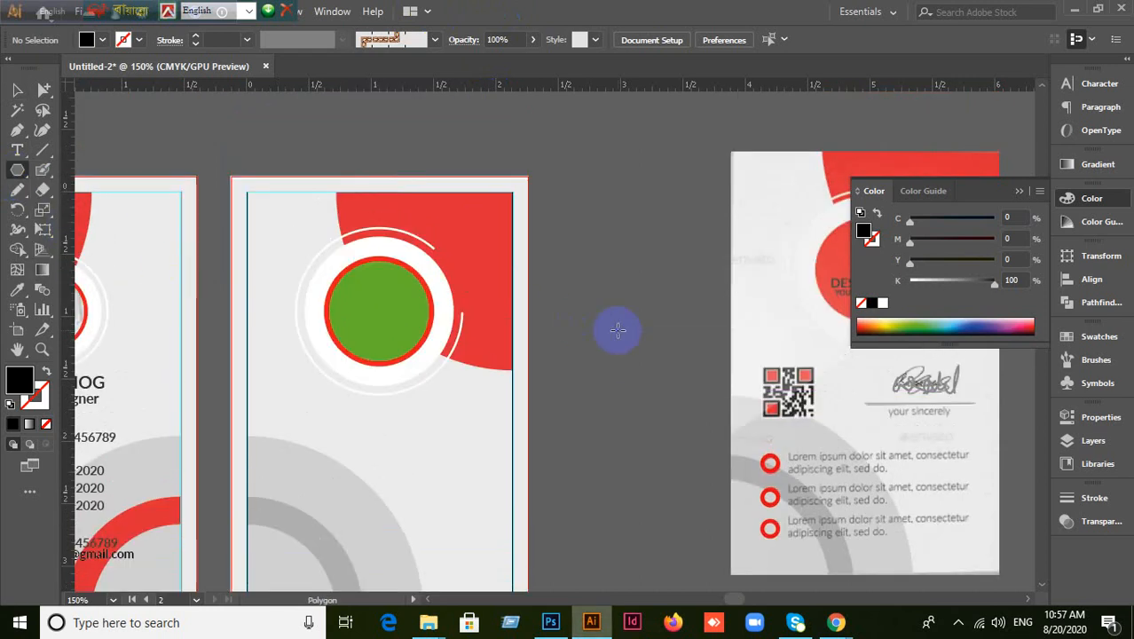
pyautogui.scroll(3, 617, 330)
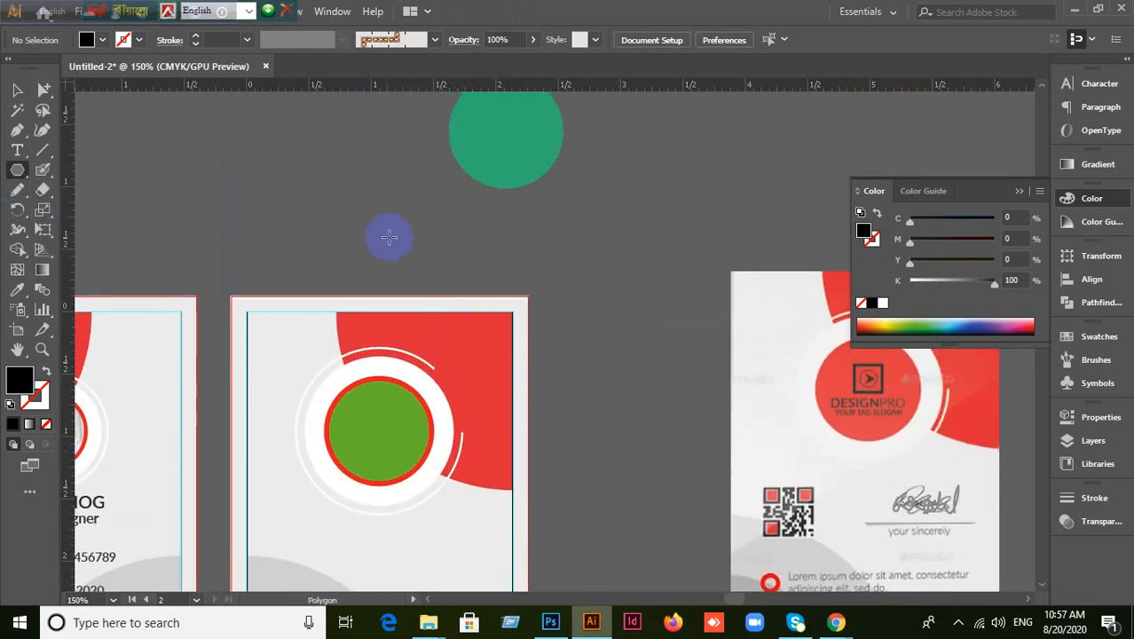
pyautogui.moveTo(366, 229); pyautogui.dragTo(645, 252)
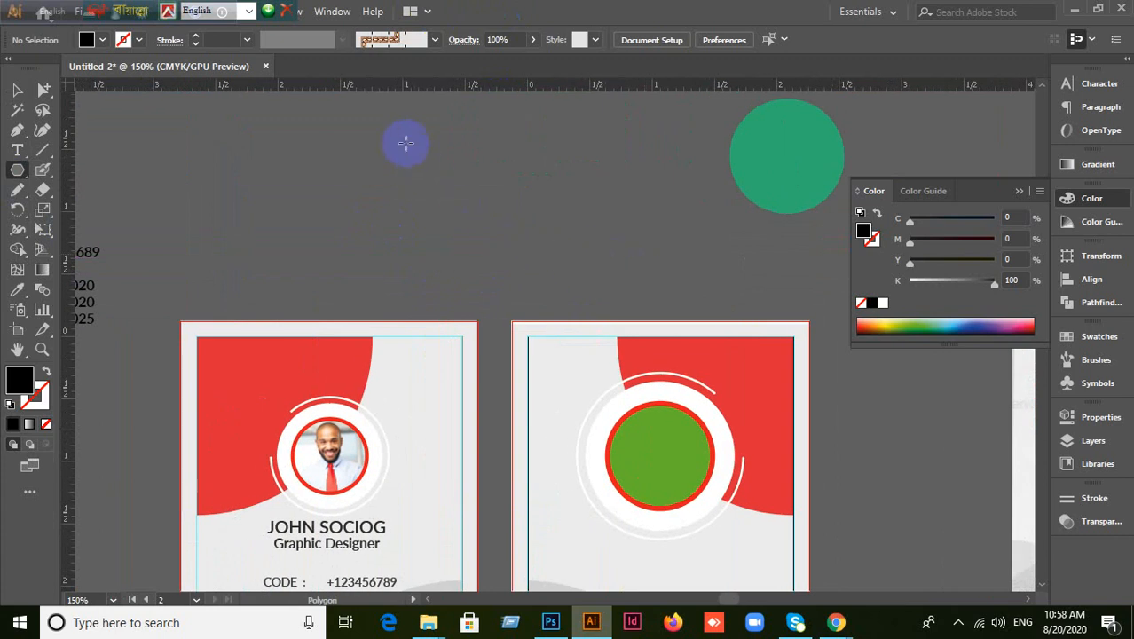
pyautogui.moveTo(406, 143); pyautogui.dragTo(507, 194)
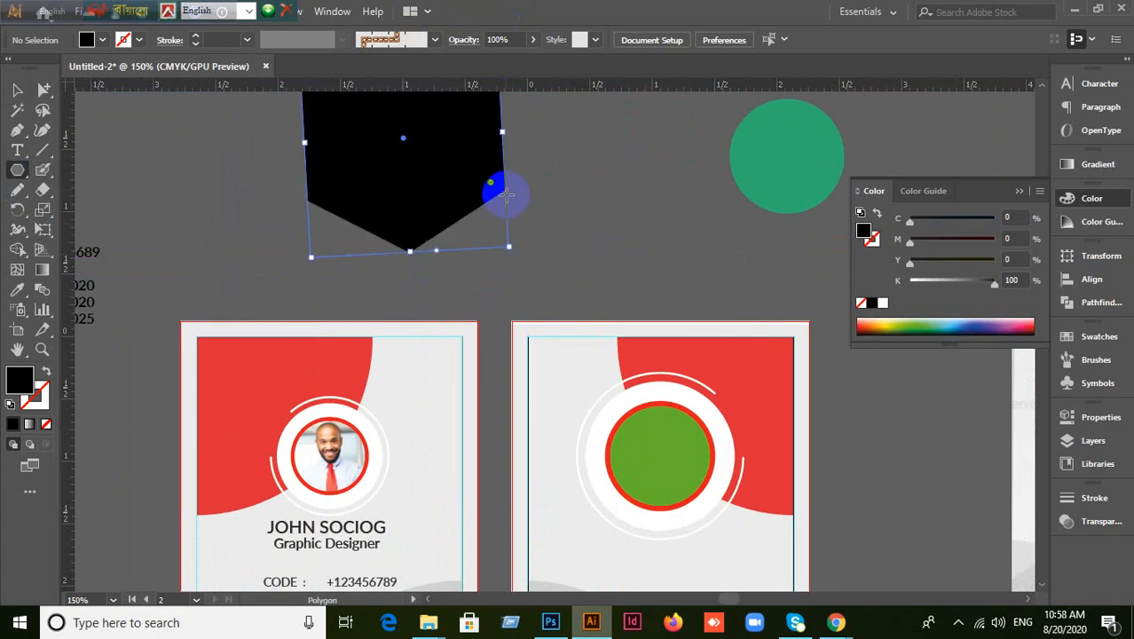
pyautogui.hotkey('ctrl', 'z')
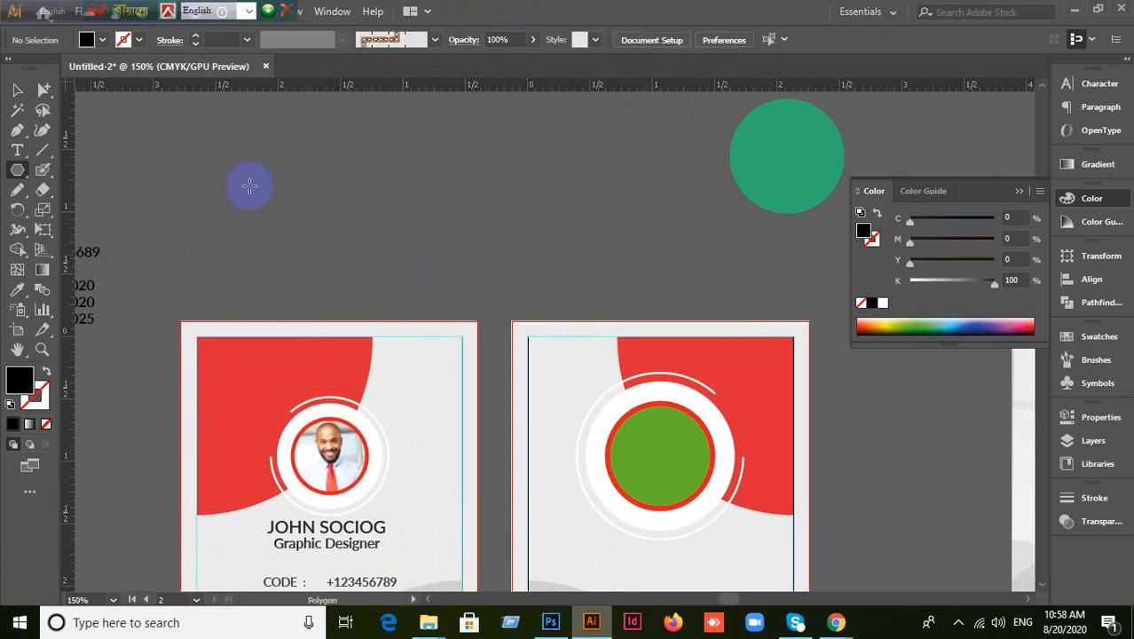
pyautogui.moveTo(302, 148); pyautogui.dragTo(353, 197)
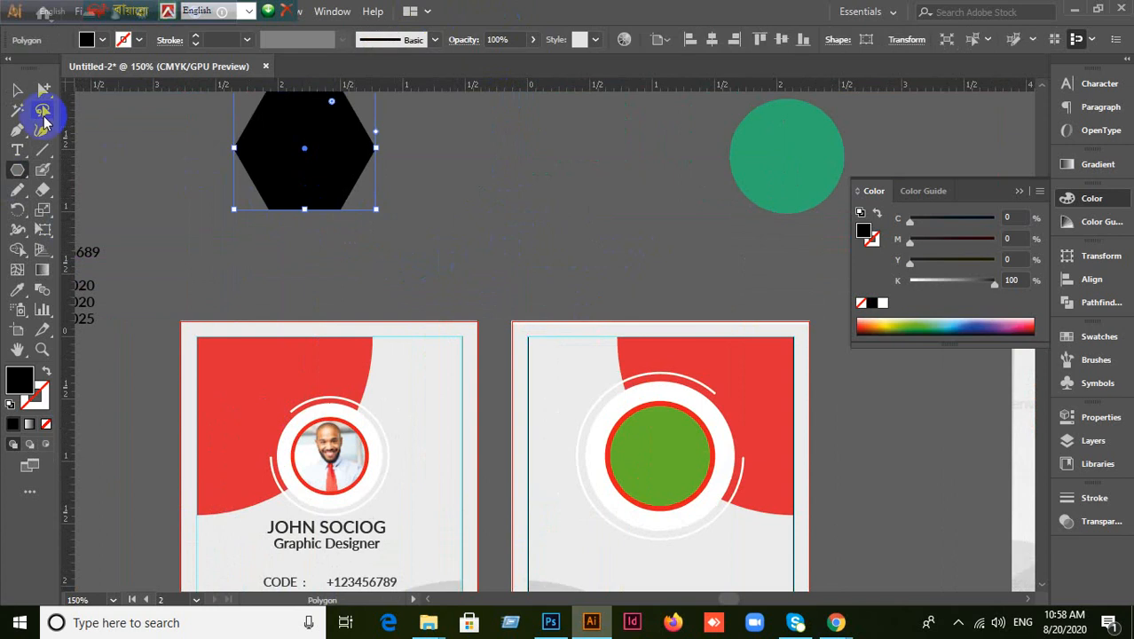
# Select the hexagon and swap its solid fill for an outline stroke.
pyautogui.click(18, 90)
pyautogui.scroll(-1, 471, 256)
pyautogui.moveTo(286, 145); pyautogui.dragTo(537, 275)
pyautogui.scroll(-3, 544, 255)
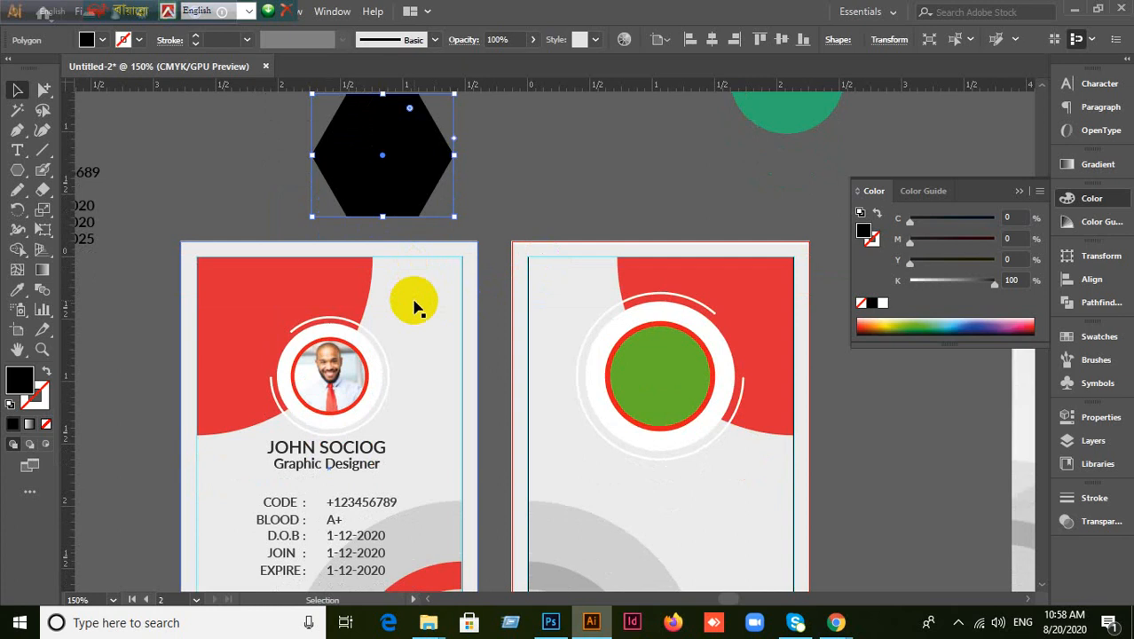
pyautogui.scroll(3, 413, 307)
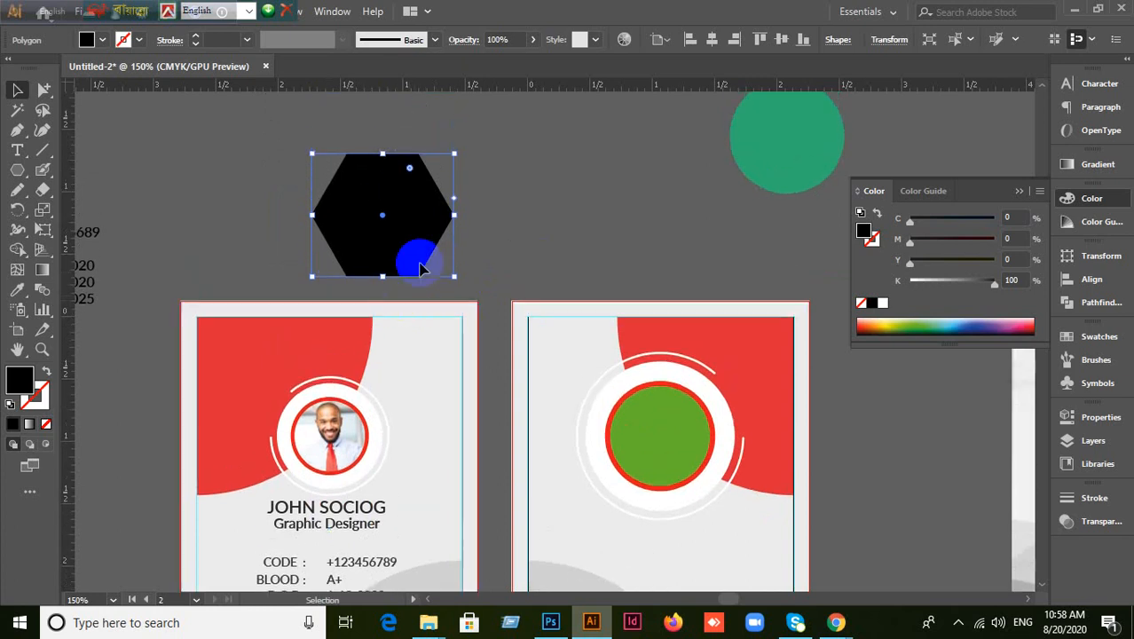
pyautogui.click(431, 385)
pyautogui.scroll(-3, 245, 214)
pyautogui.click(392, 386)
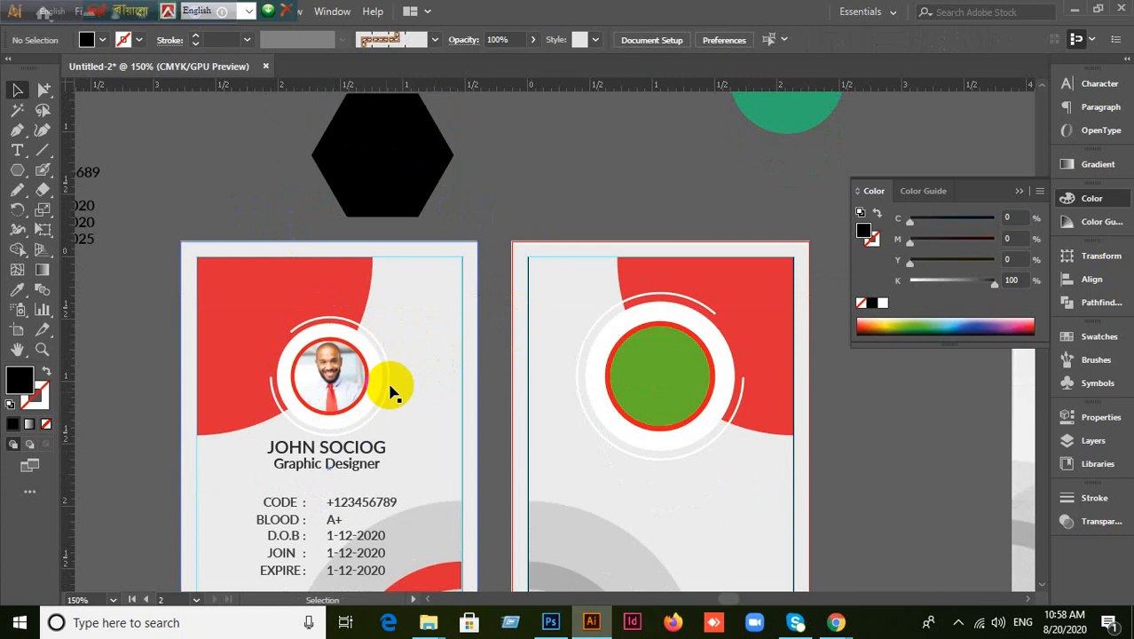
pyautogui.moveTo(364, 184); pyautogui.dragTo(589, 218)
pyautogui.scroll(3, 296, 184)
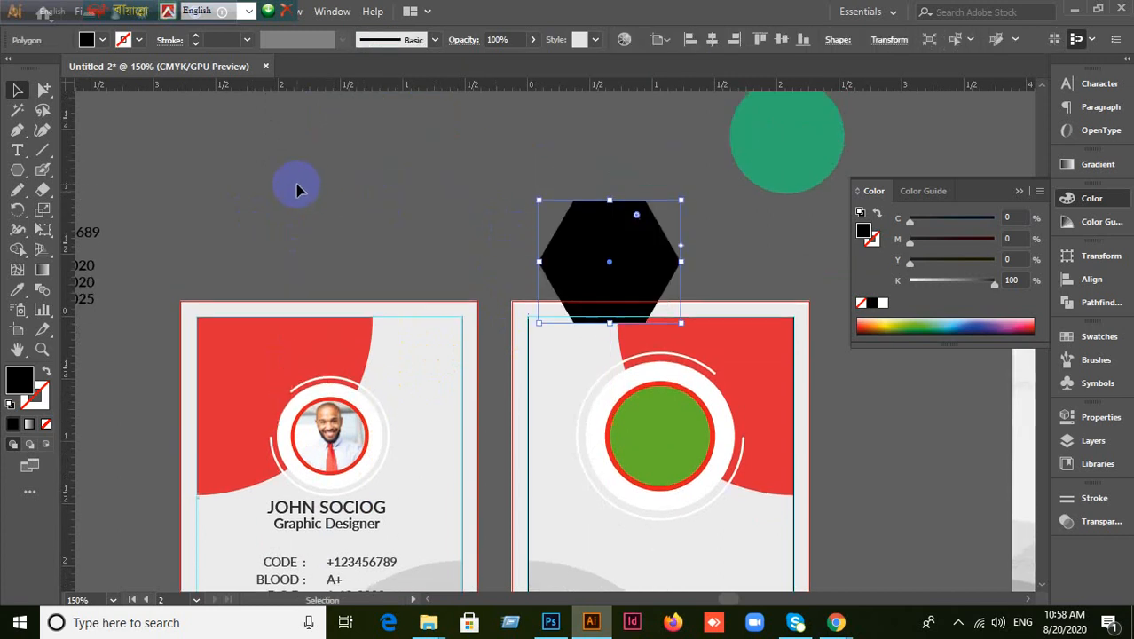
pyautogui.click(47, 371)
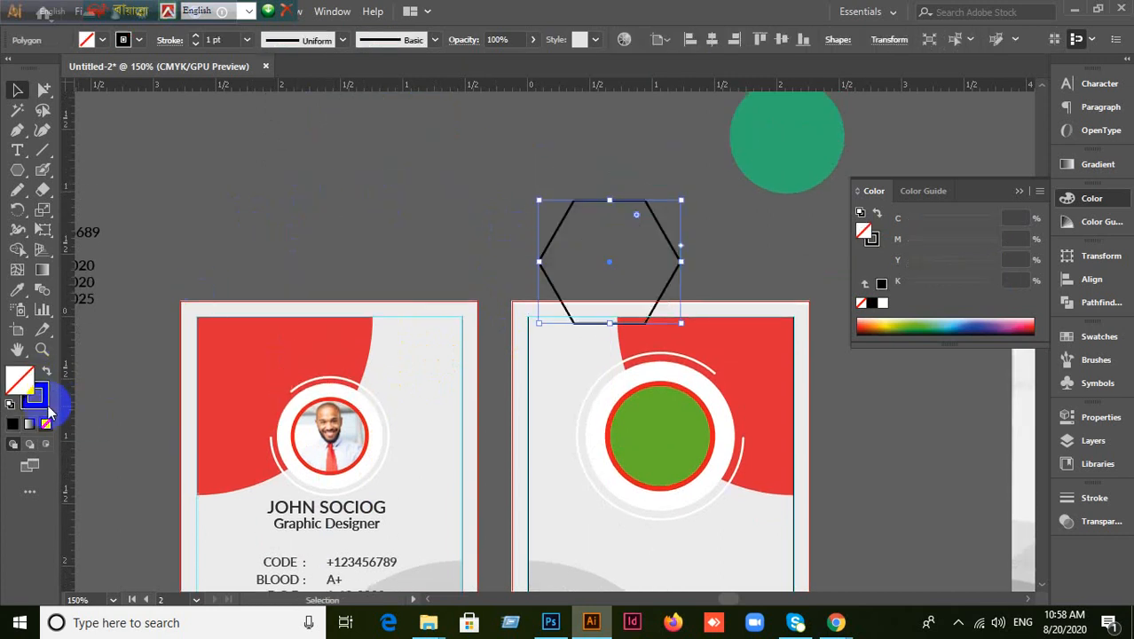
pyautogui.click(167, 404)
pyautogui.click(35, 395)
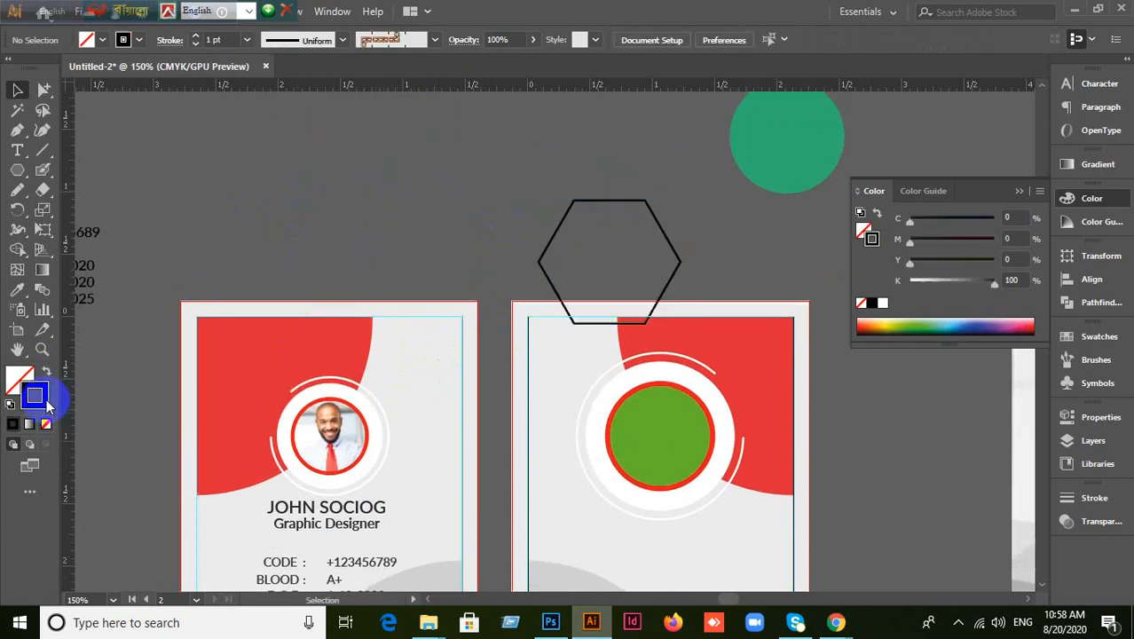
# Draw a tall outlined rectangle over the front card.
pyautogui.moveTo(14, 180); pyautogui.dragTo(66, 227)
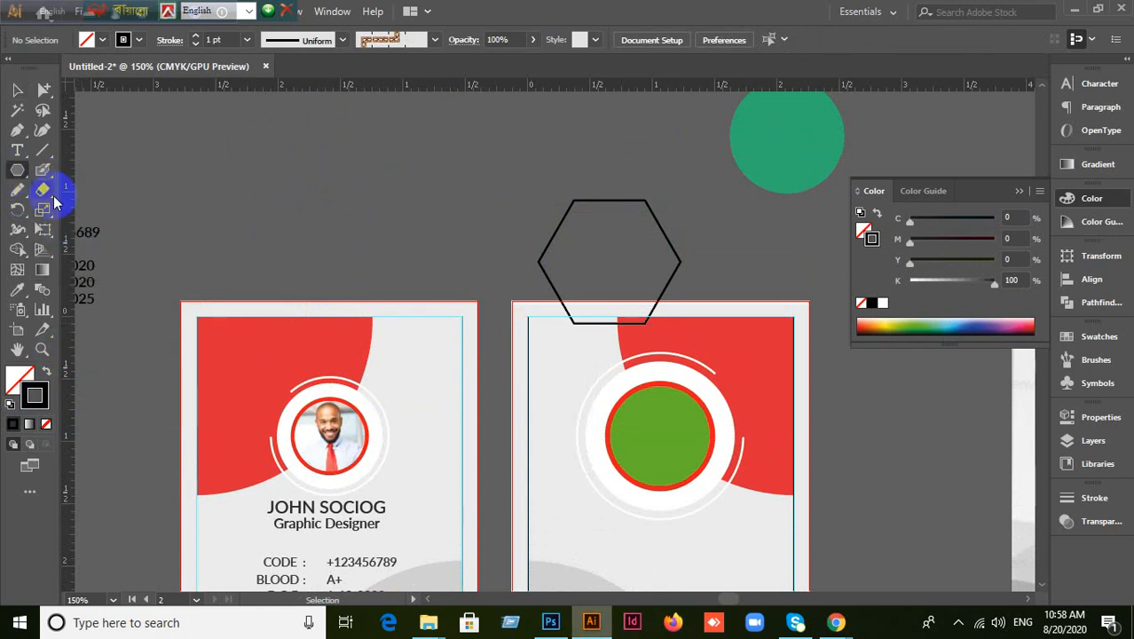
pyautogui.moveTo(26, 182); pyautogui.dragTo(89, 169)
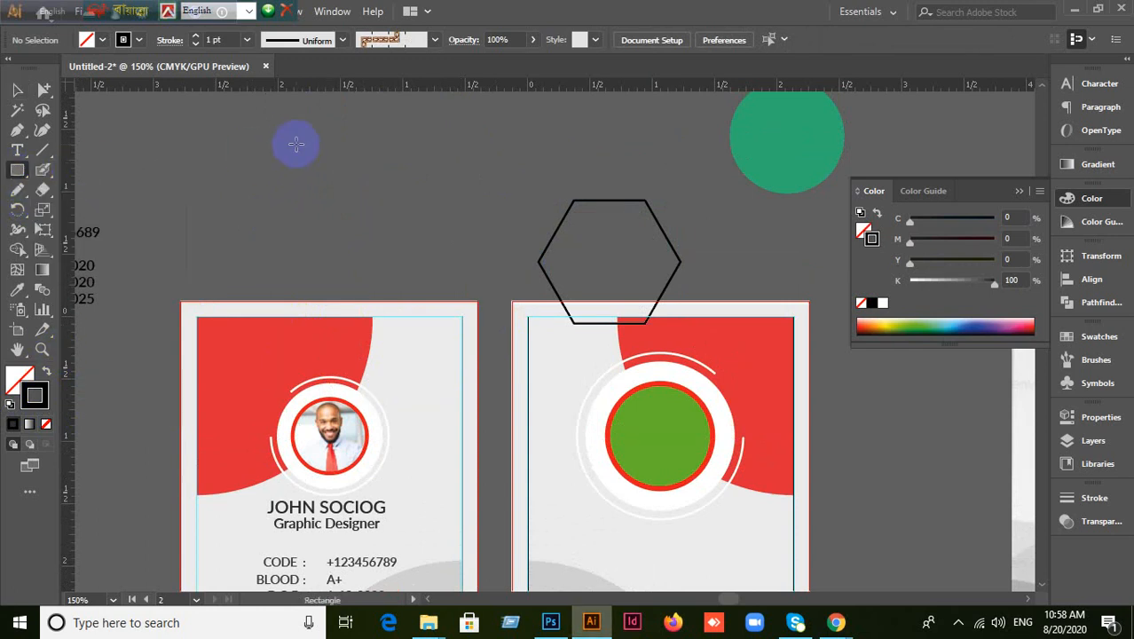
pyautogui.moveTo(277, 121); pyautogui.dragTo(490, 466)
# Move the hexagon into the top of the rectangle and fill it solid black.
pyautogui.click(17, 89)
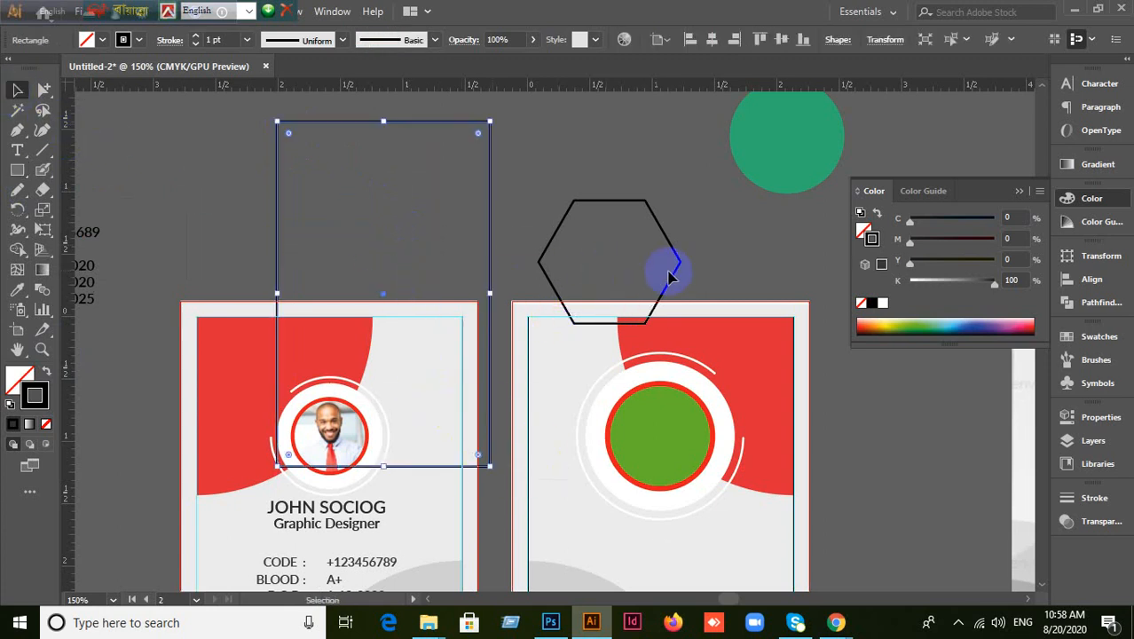
pyautogui.moveTo(671, 278); pyautogui.dragTo(427, 241)
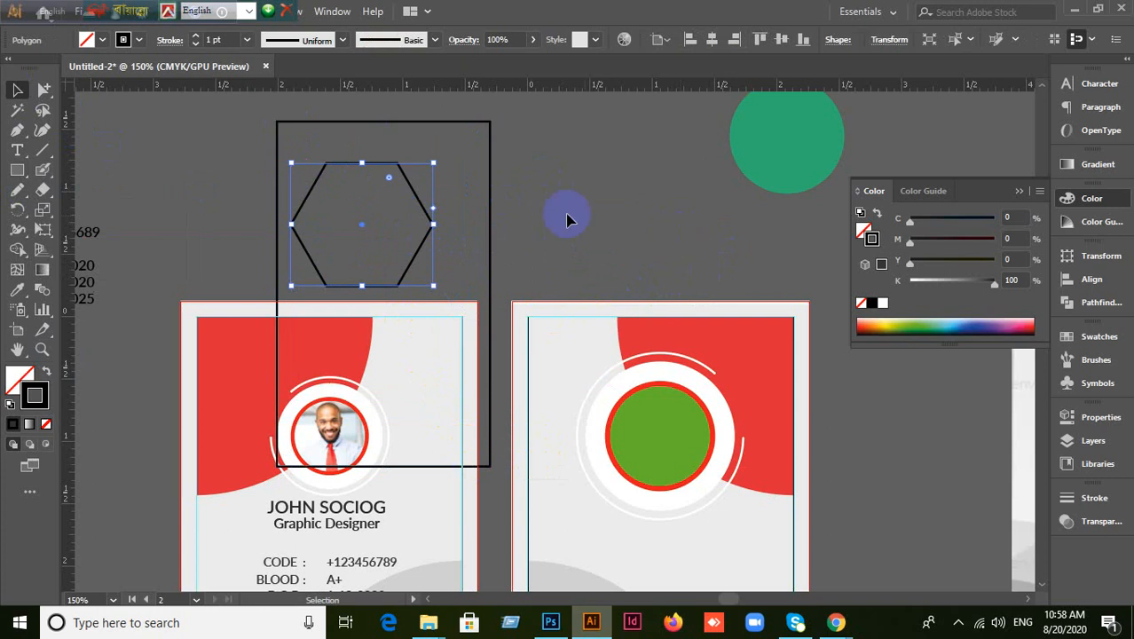
pyautogui.click(490, 231)
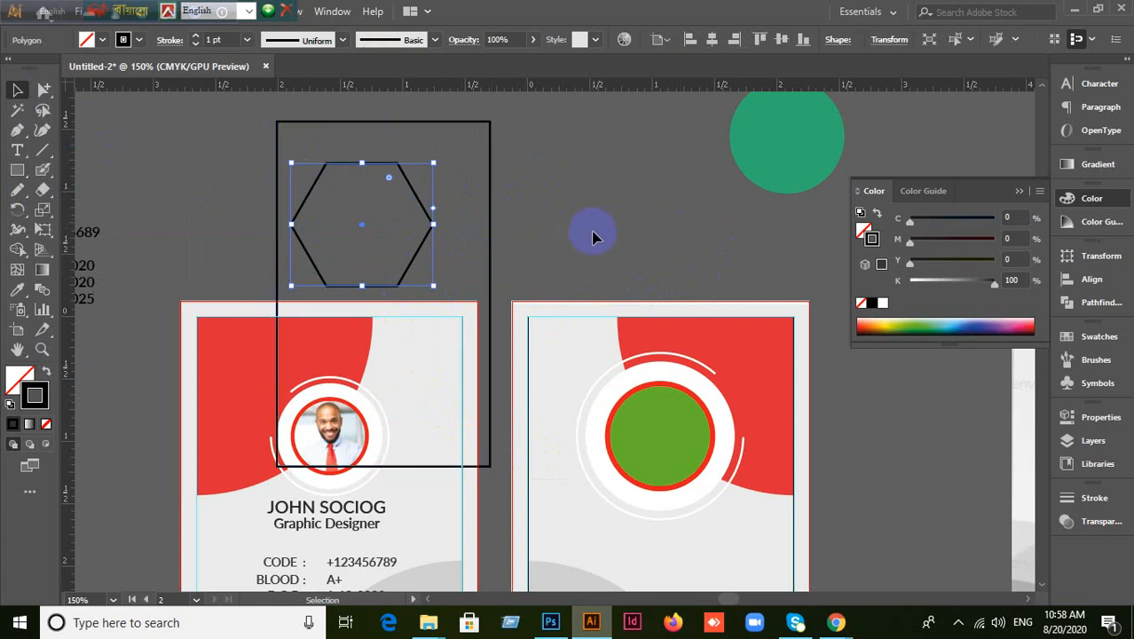
pyautogui.click(417, 252)
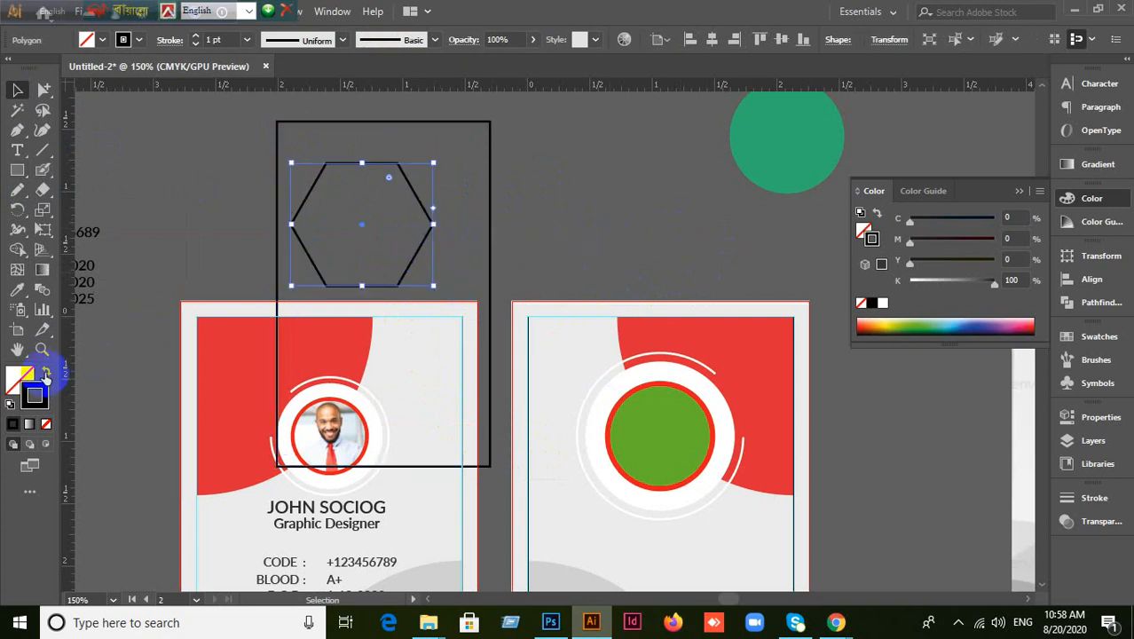
pyautogui.click(45, 376)
pyautogui.click(609, 221)
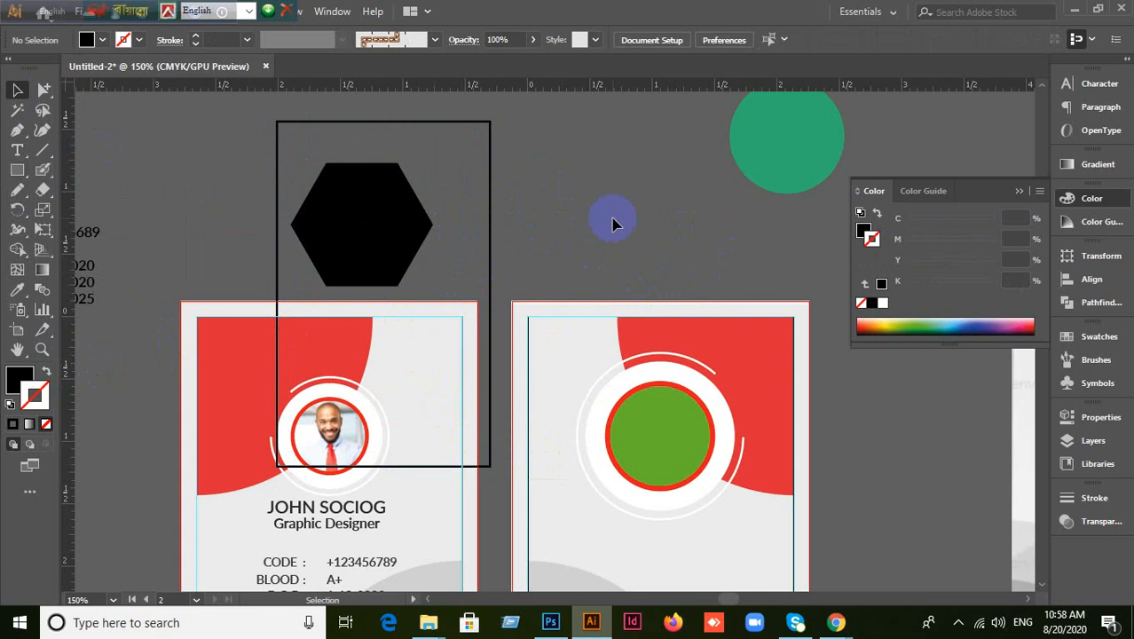
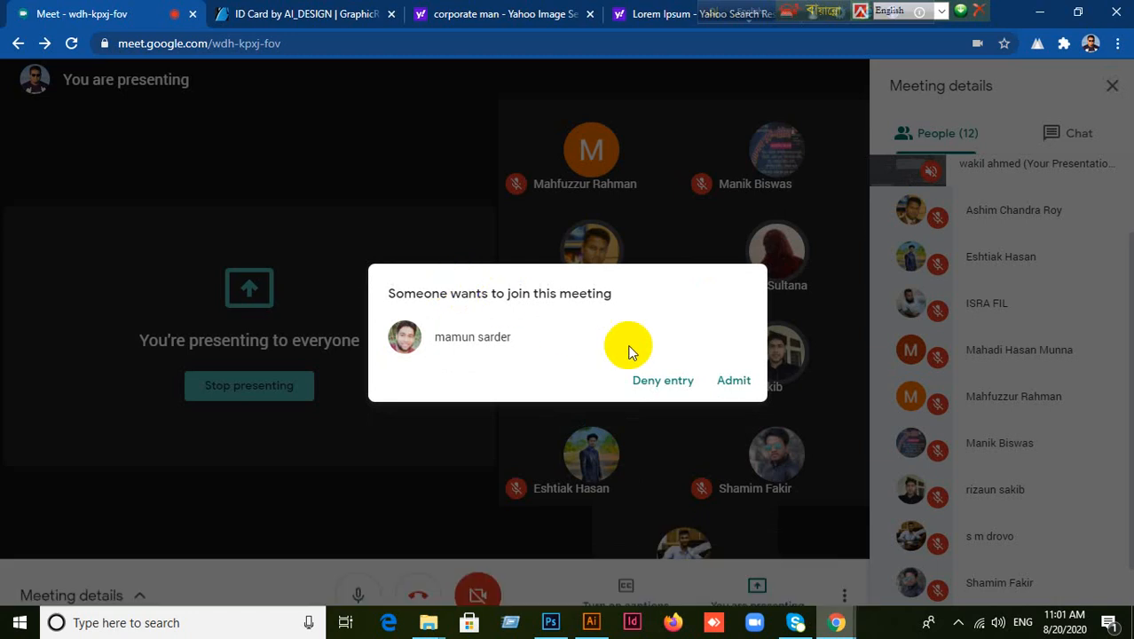
# Admit the waiting person into the Meet call and scroll the People list, now 13 participants.
pyautogui.click(740, 380)
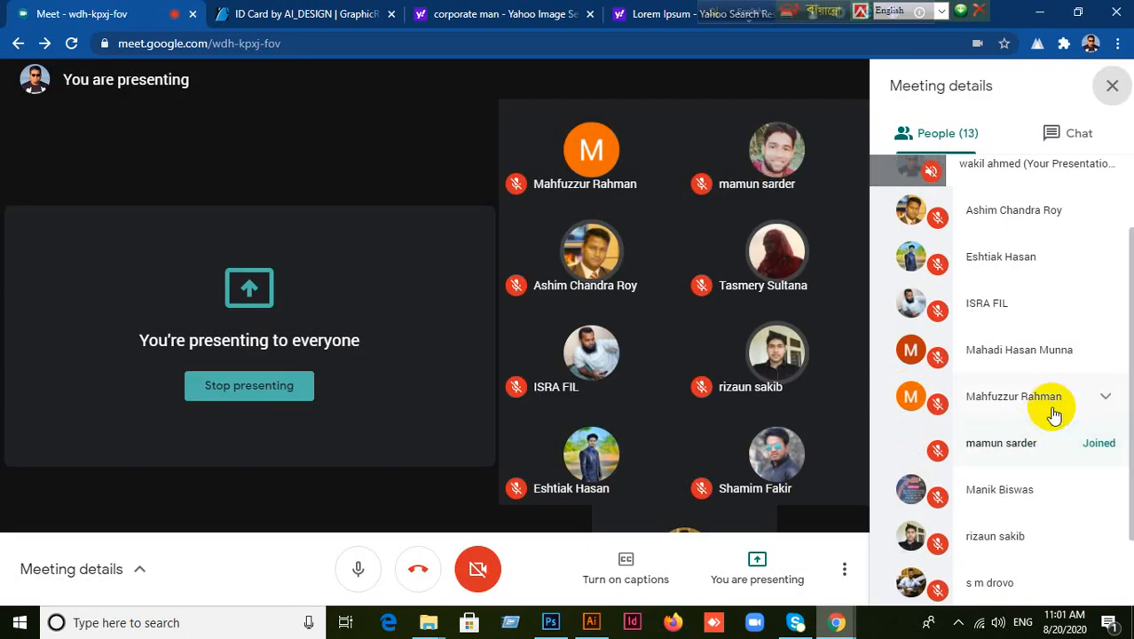
pyautogui.scroll(-1, 1051, 413)
pyautogui.scroll(1, 1052, 413)
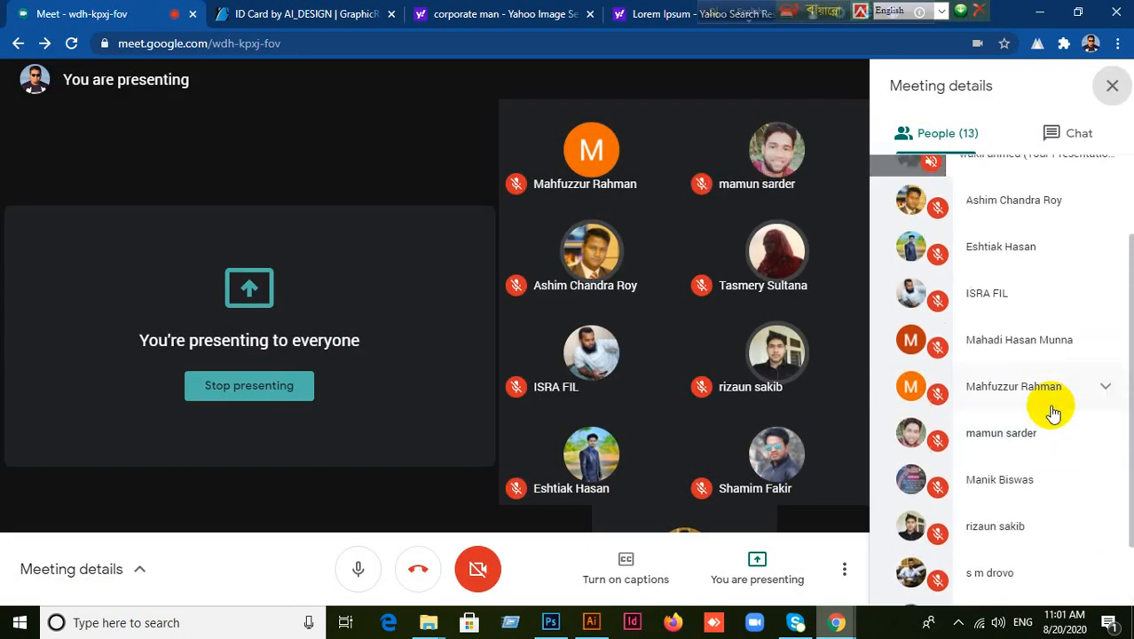
pyautogui.scroll(1, 1051, 413)
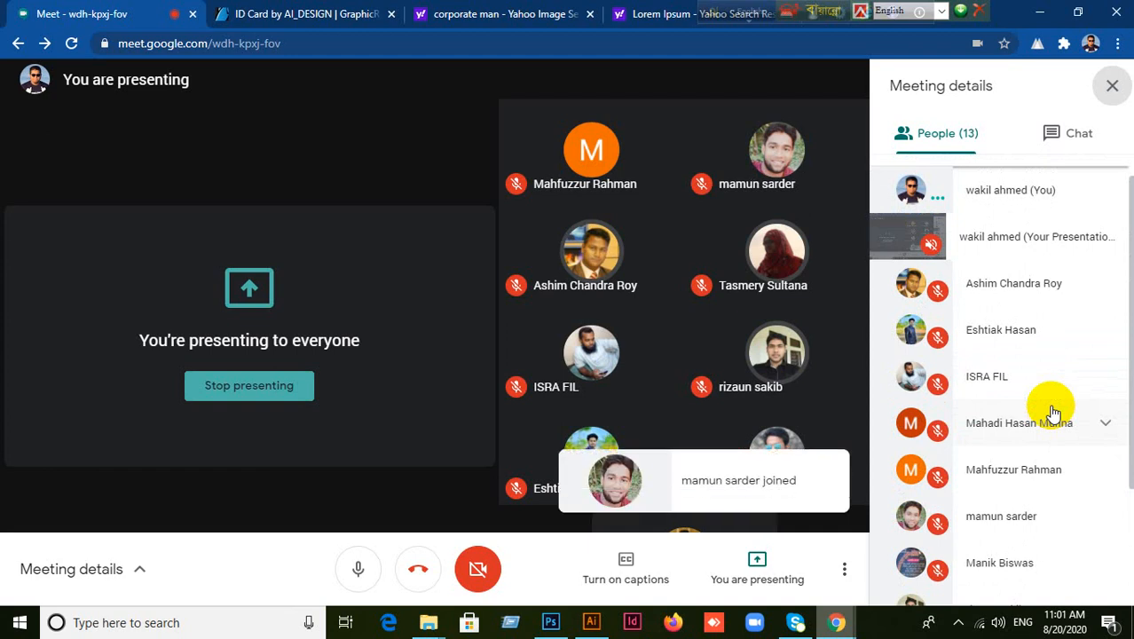
pyautogui.scroll(-1, 1038, 396)
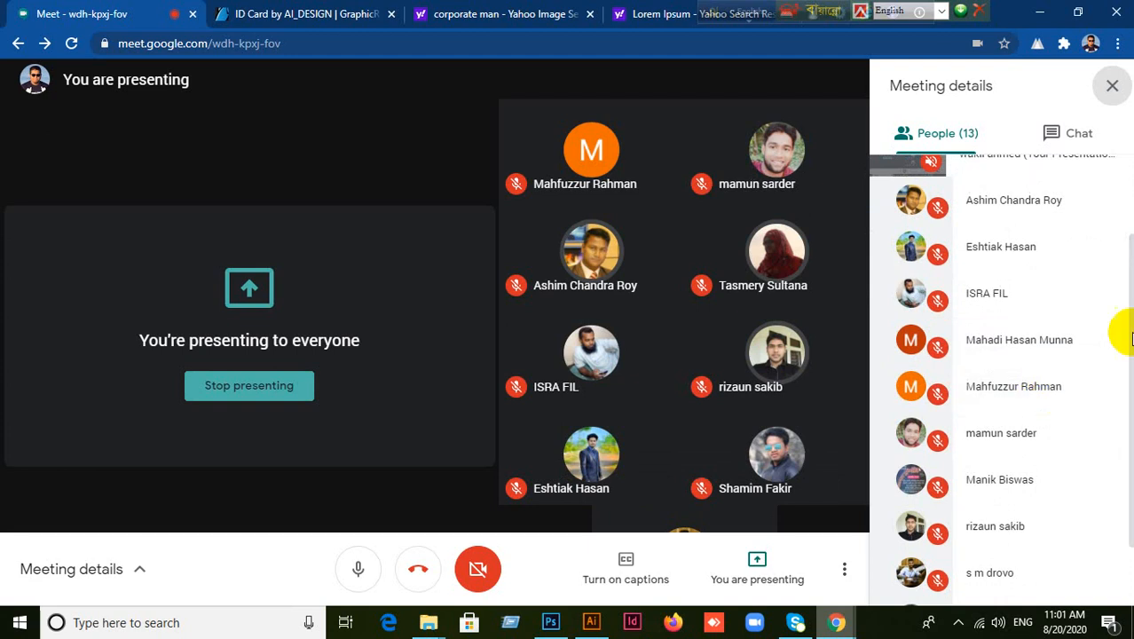
pyautogui.moveTo(1131, 336); pyautogui.dragTo(1132, 397)
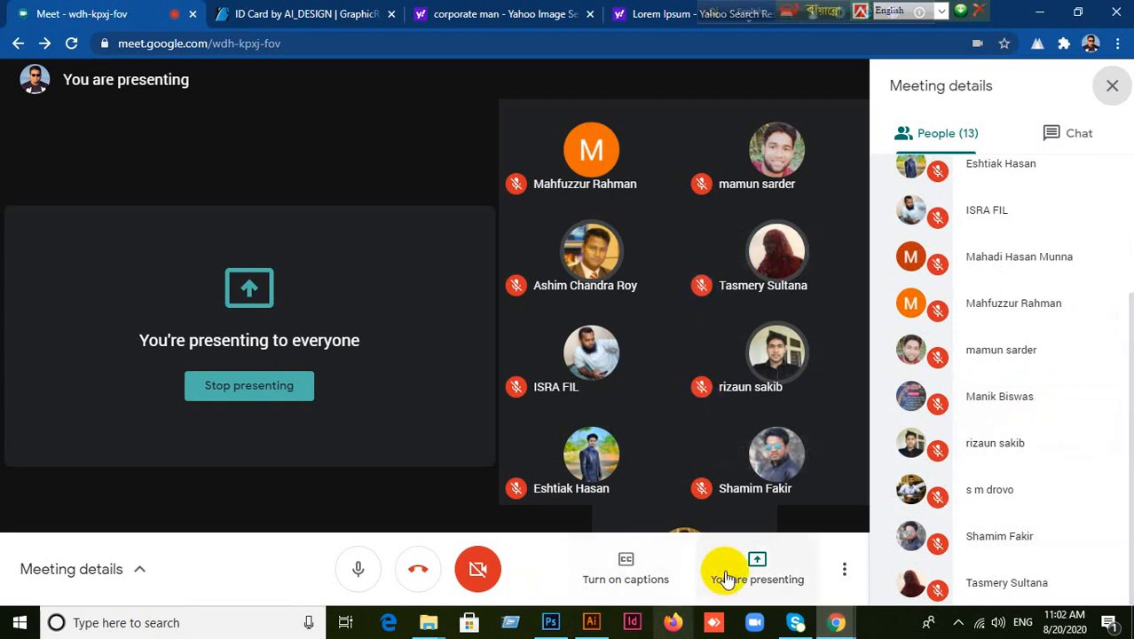
# Bring the Illustrator ID card designs back on screen and zoom around the cards.
pyautogui.click(591, 622)
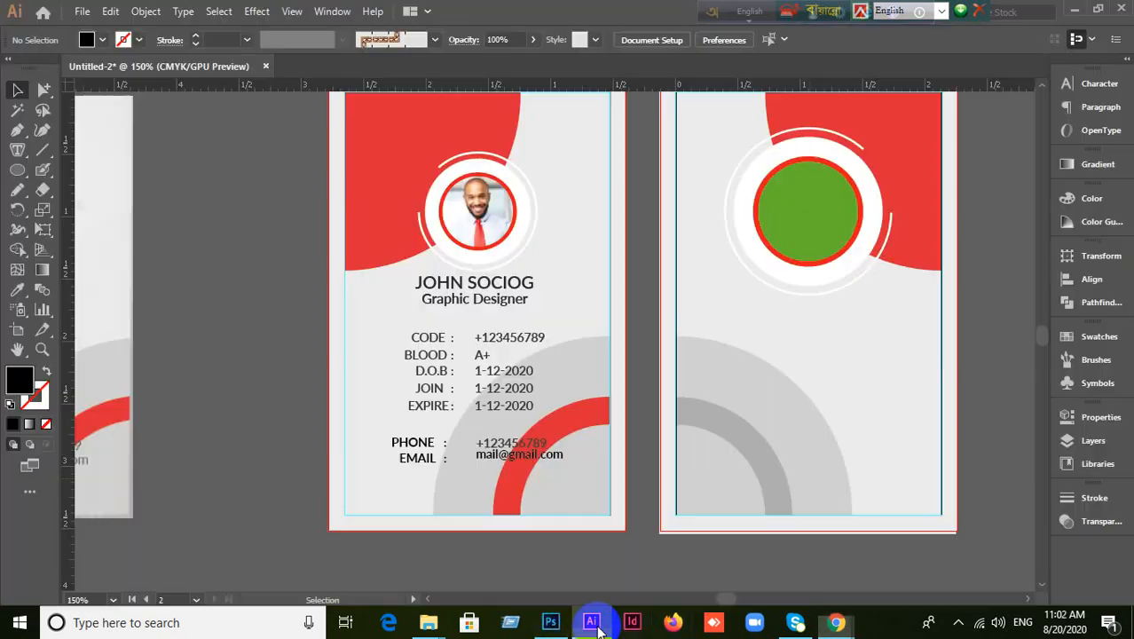
pyautogui.click(597, 626)
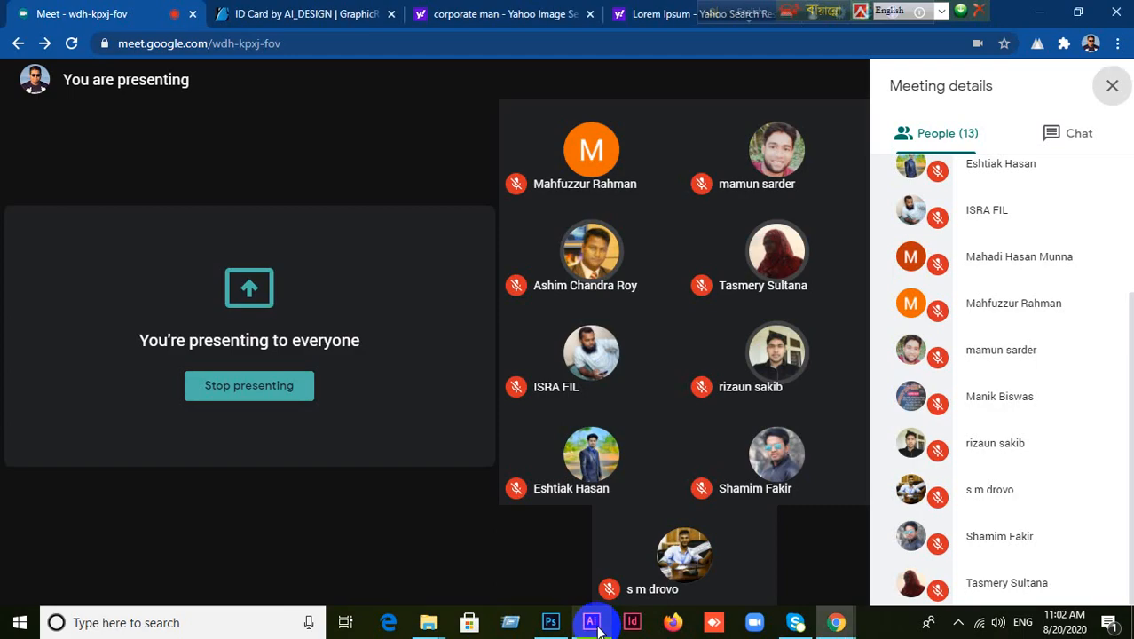
pyautogui.click(597, 627)
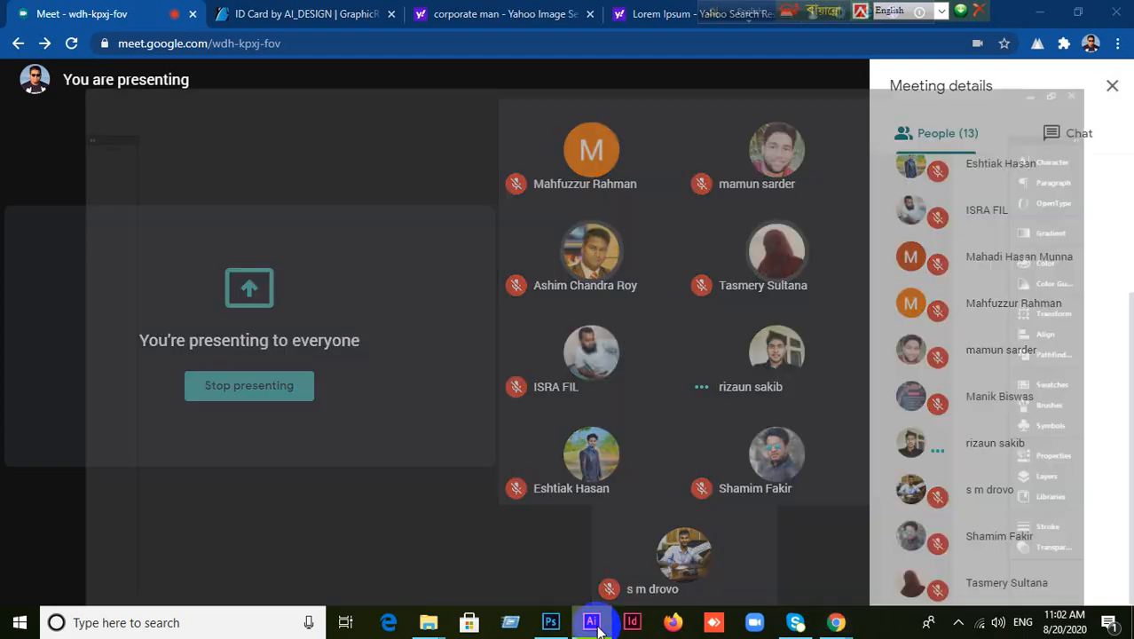
pyautogui.scroll(-2, 596, 501)
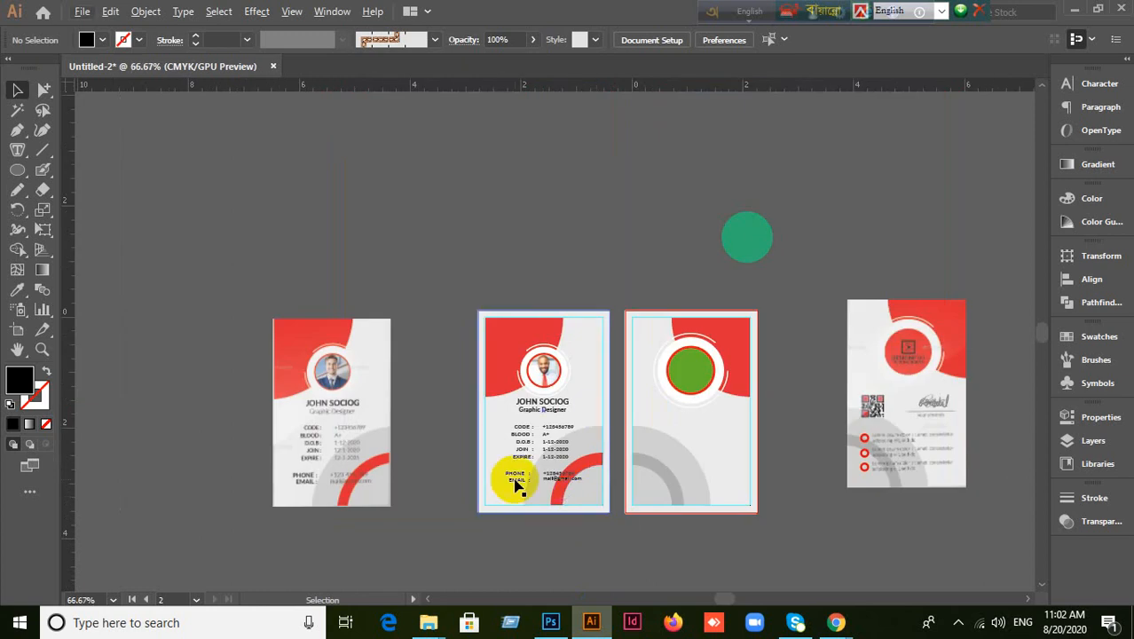
pyautogui.scroll(1, 489, 351)
pyautogui.scroll(-3, 602, 314)
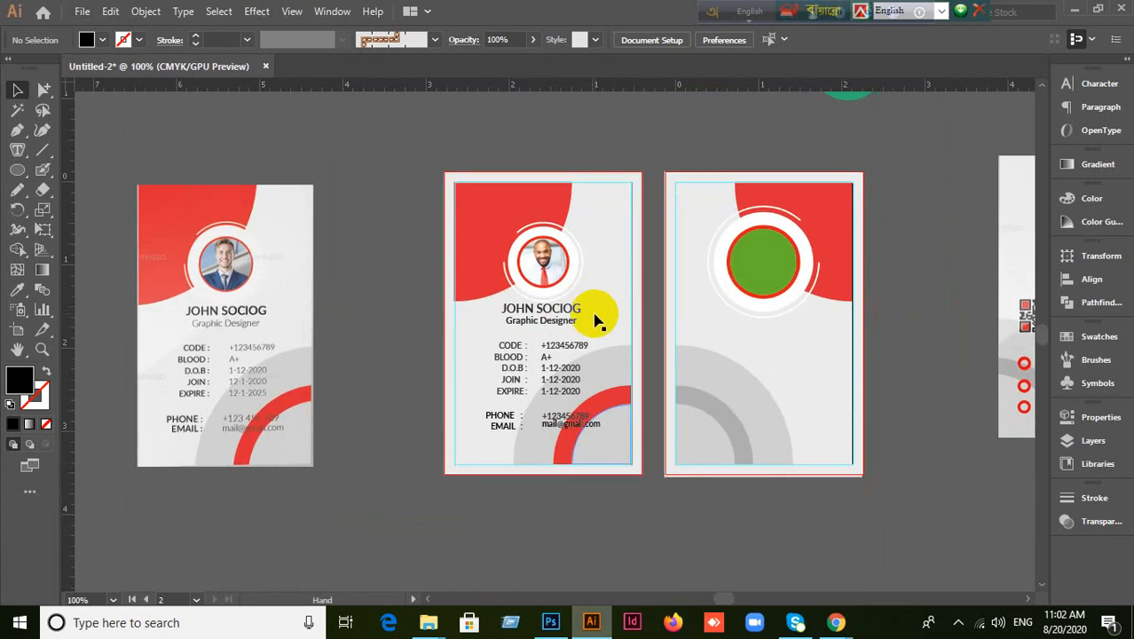
pyautogui.scroll(2, 610, 401)
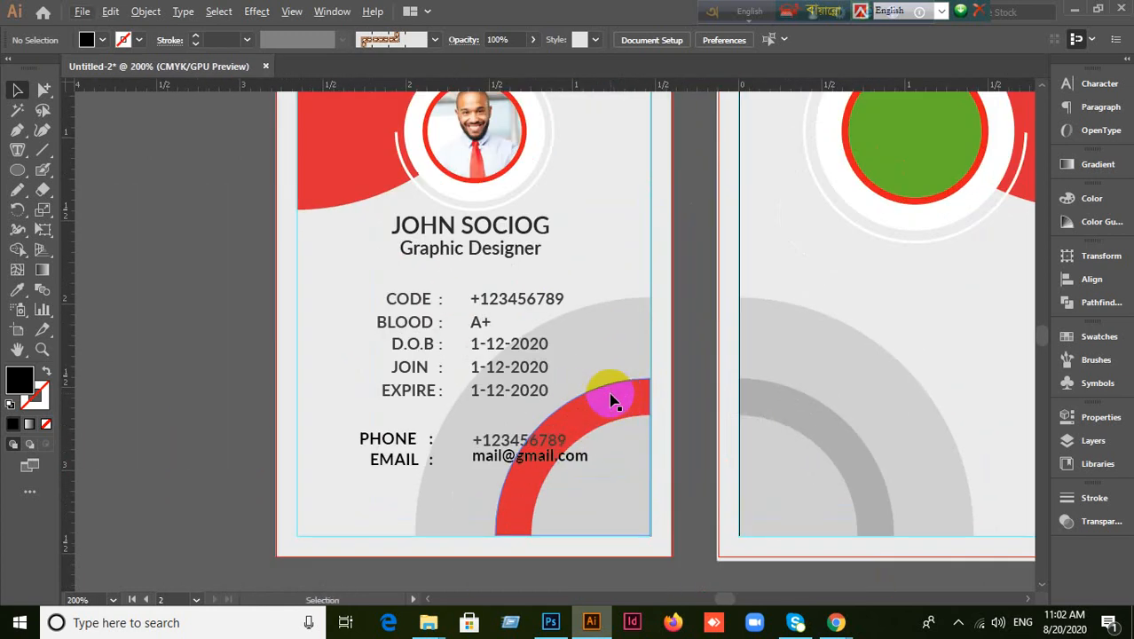
pyautogui.scroll(-2, 610, 401)
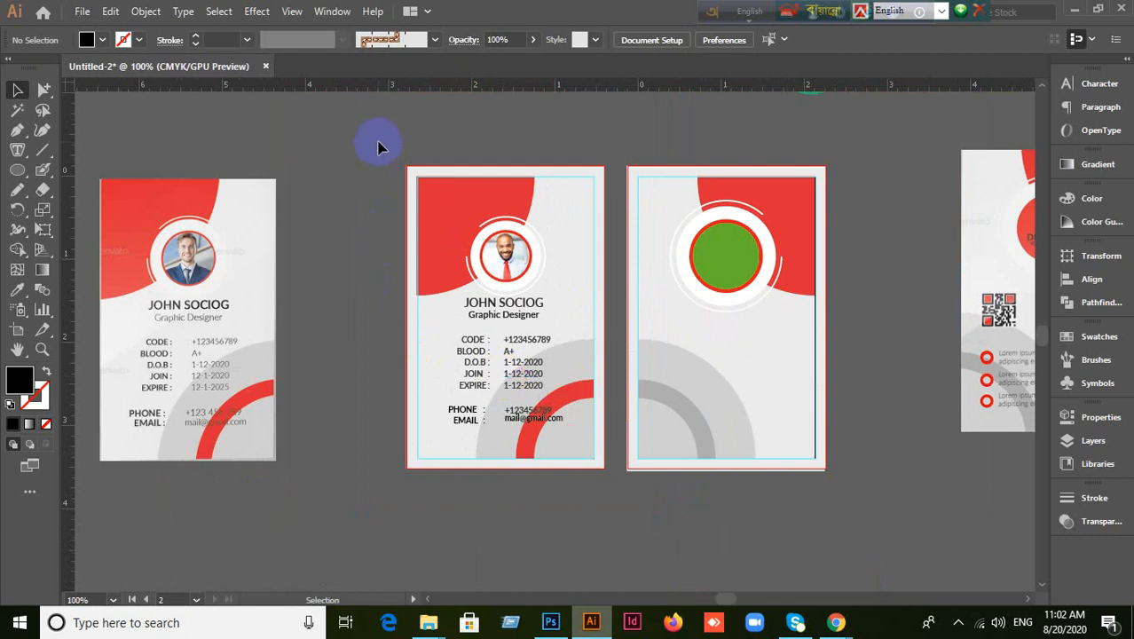
# Marquee-select all of the front ID card's artwork with the Selection tool.
pyautogui.moveTo(379, 142); pyautogui.dragTo(602, 500)
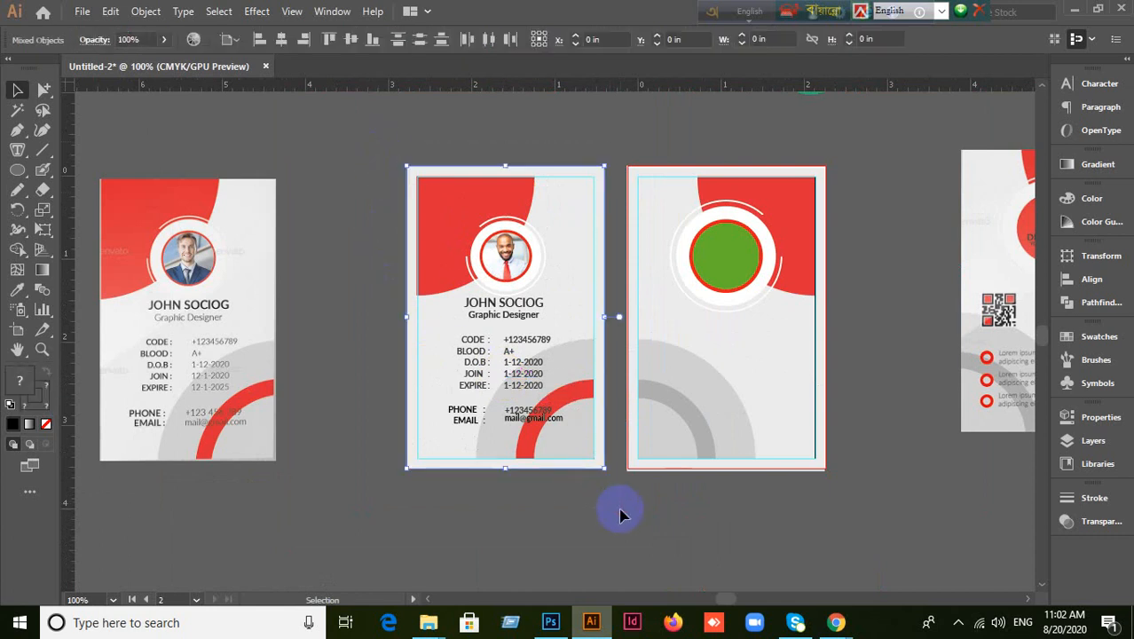
pyautogui.hotkey('ctrl', 'alt')
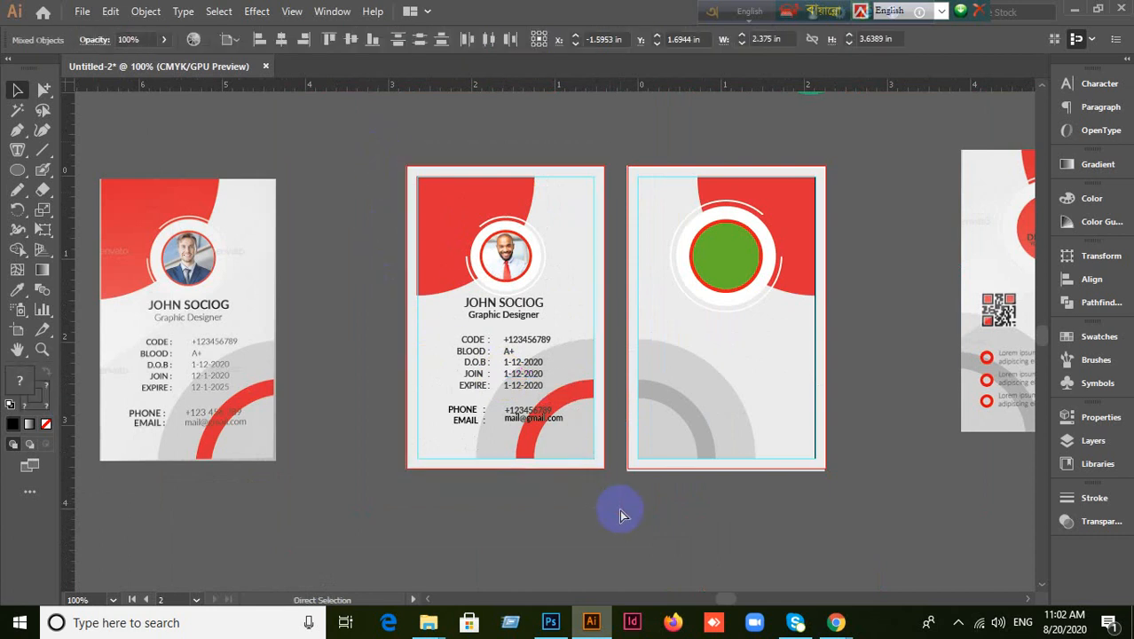
pyautogui.hotkey('ctrl', 'alt', '2')
pyautogui.click(620, 512)
pyautogui.click(453, 390)
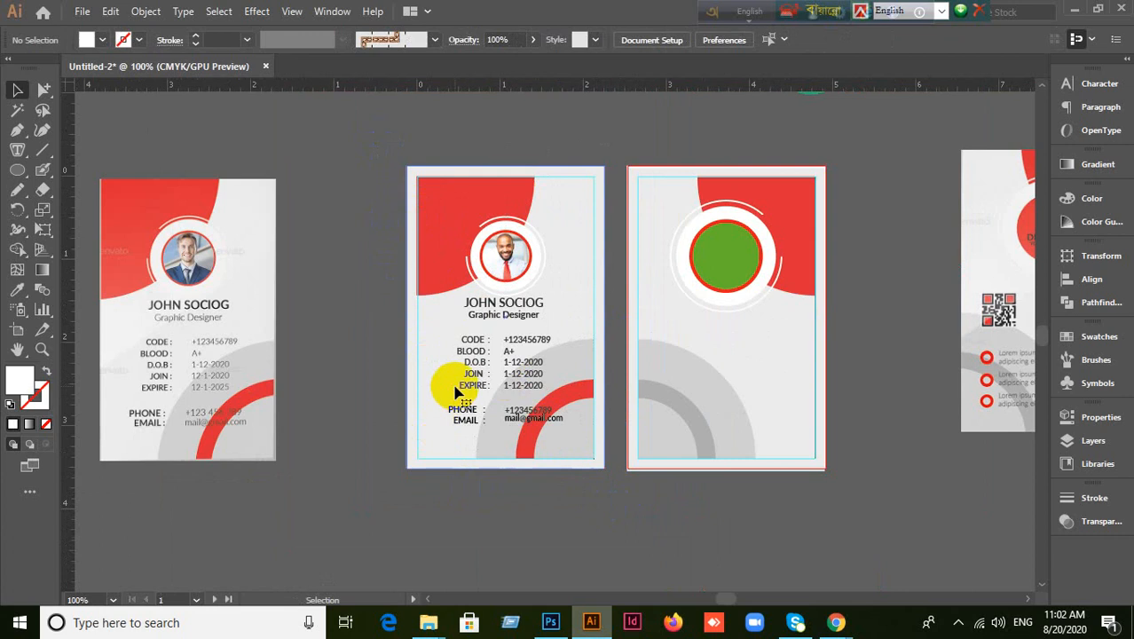
pyautogui.click(437, 268)
pyautogui.click(359, 318)
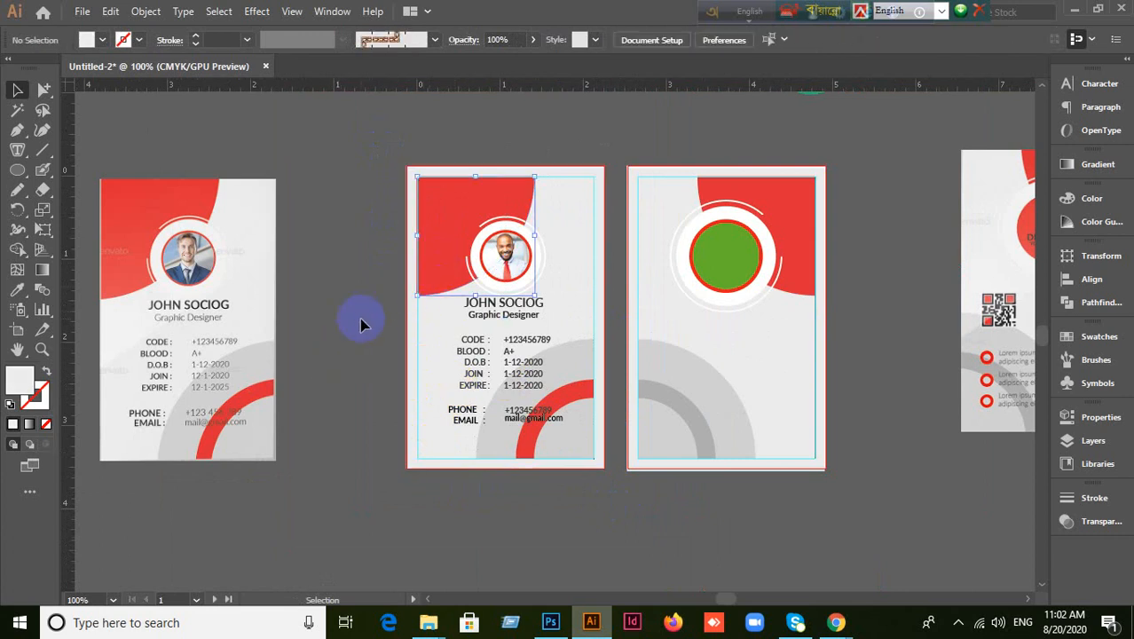
pyautogui.moveTo(389, 144); pyautogui.dragTo(620, 504)
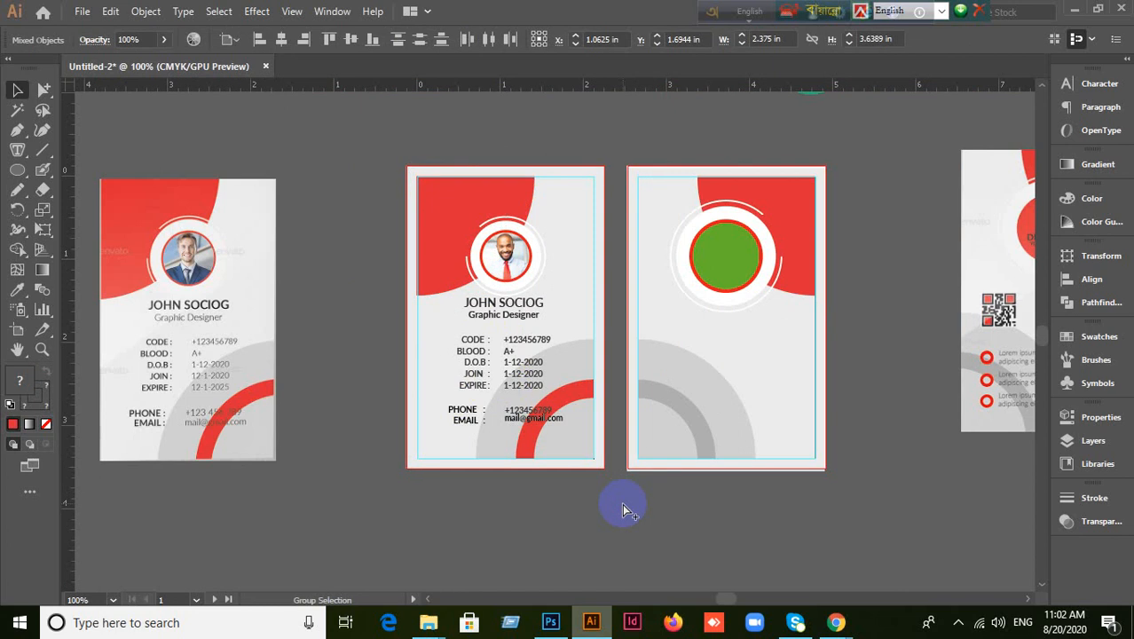
pyautogui.press('v')
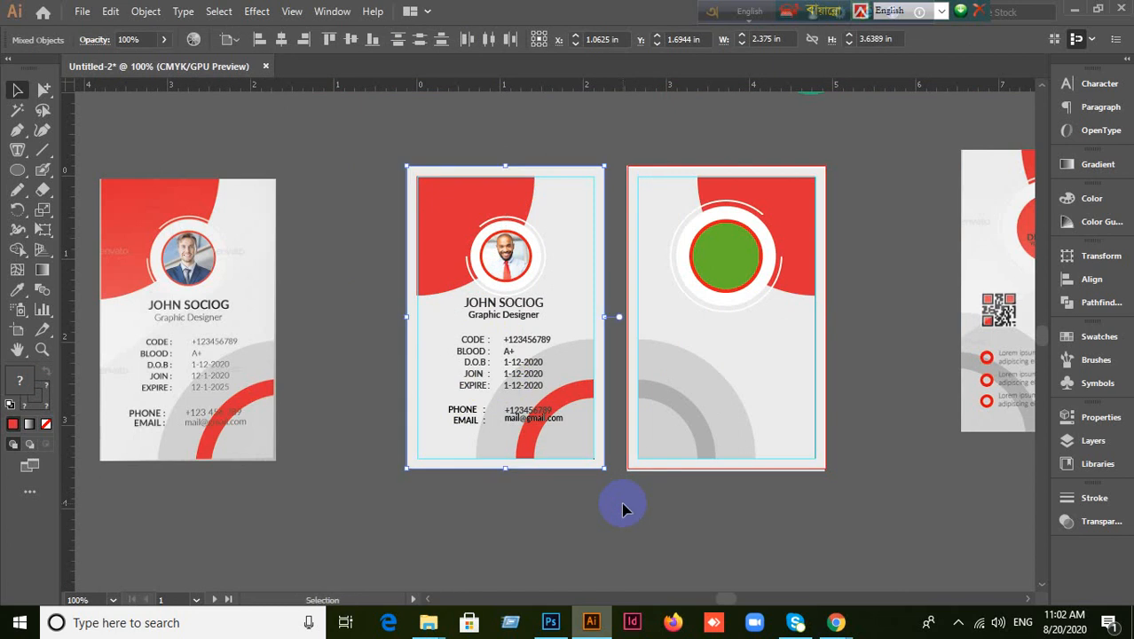
# Minimize Photoshop and Illustrator, admit the second waiting person in Meet, then minimize Chrome.
pyautogui.click(552, 625)
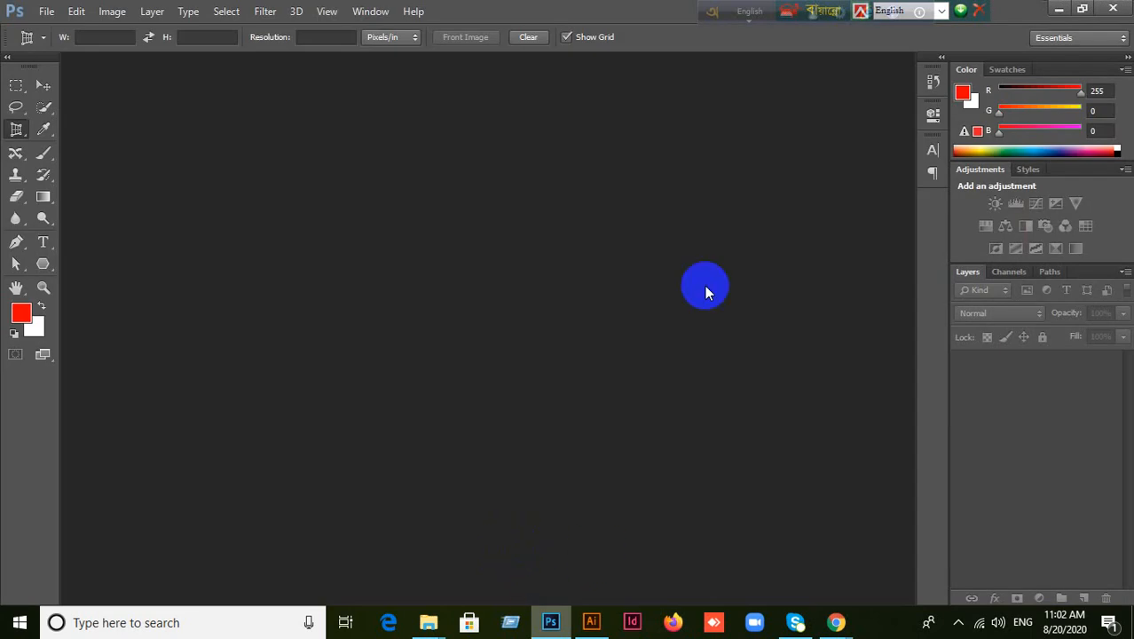
pyautogui.click(1058, 9)
pyautogui.click(1072, 12)
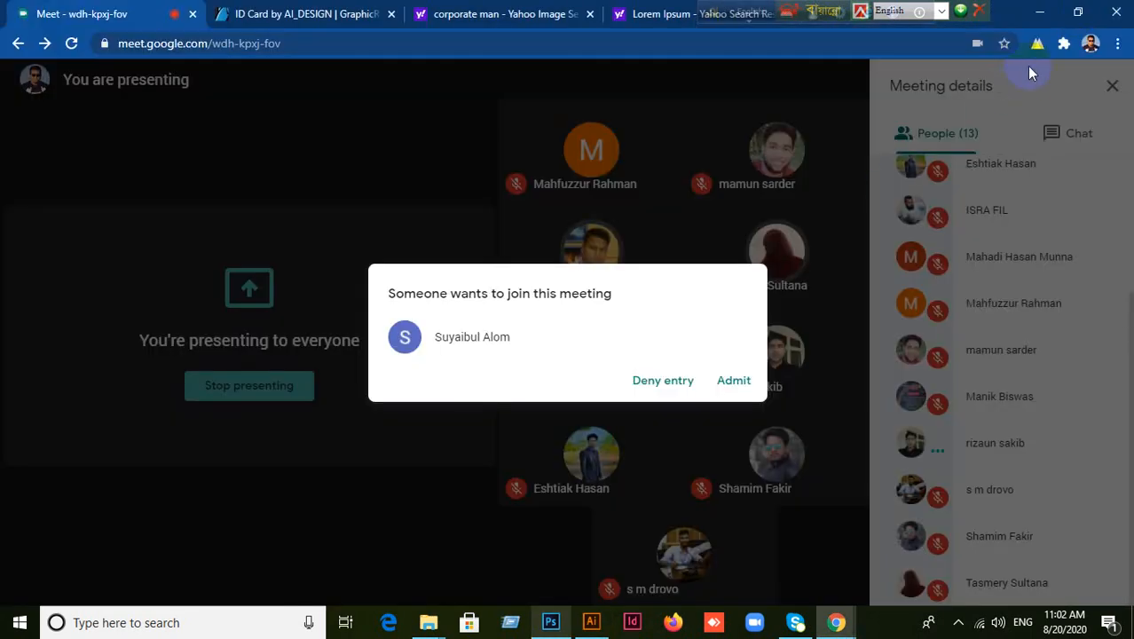
pyautogui.click(747, 391)
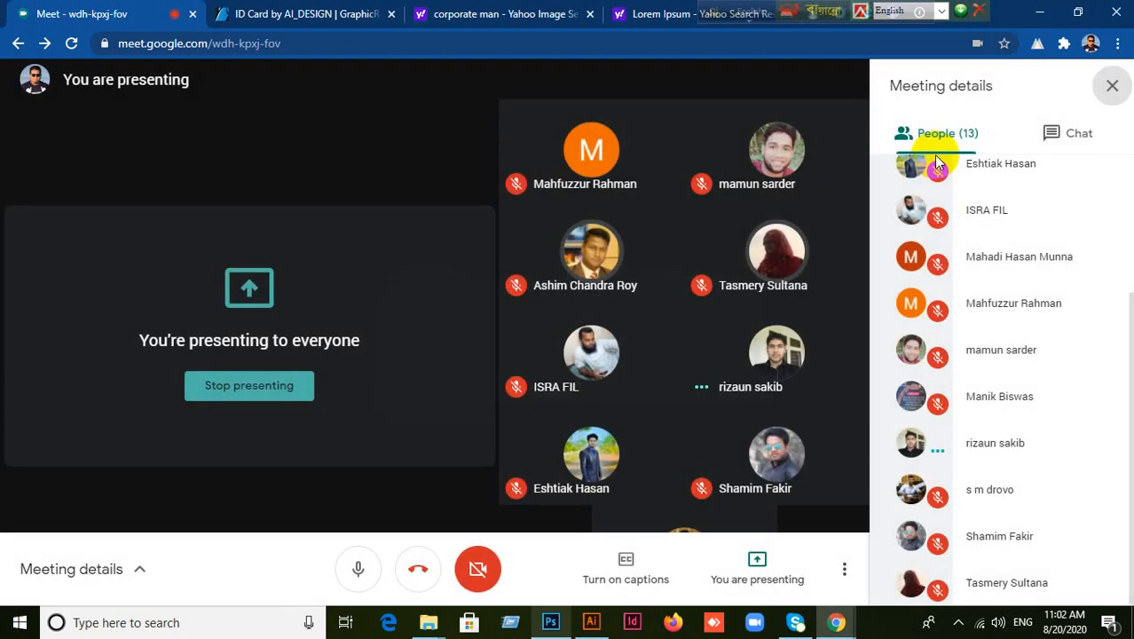
pyautogui.click(1038, 14)
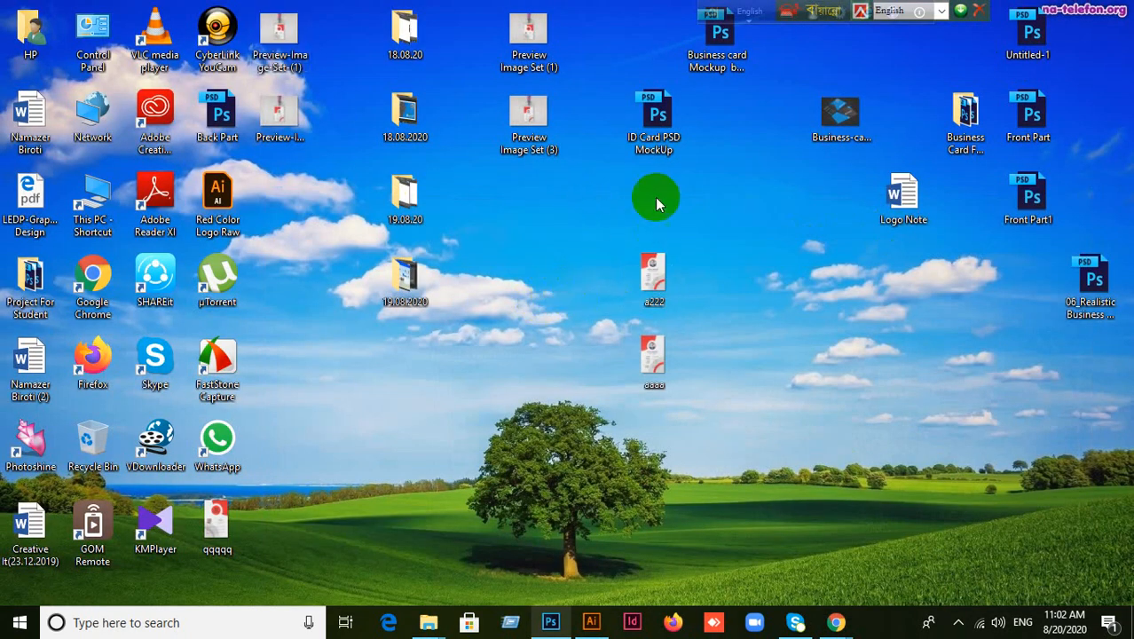
# Open ID Card PSD MockUp in Photoshop and expand the ID card_Right group to its design layer.
pyautogui.moveTo(654, 120); pyautogui.dragTo(574, 190)
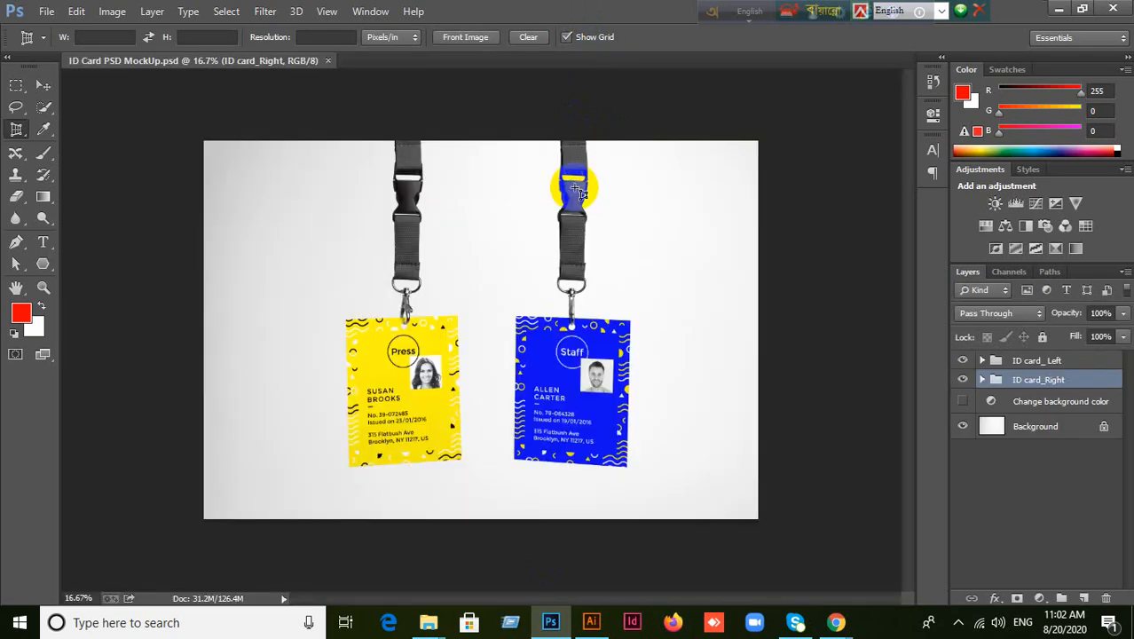
pyautogui.click(983, 380)
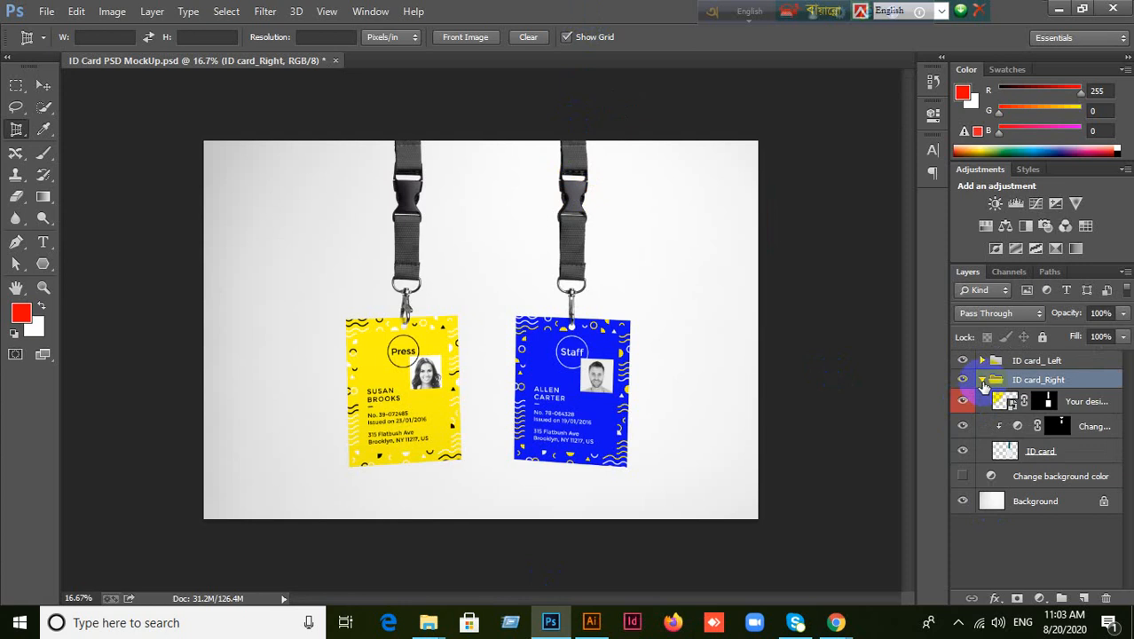
pyautogui.click(1012, 404)
pyautogui.doubleClick(1012, 404)
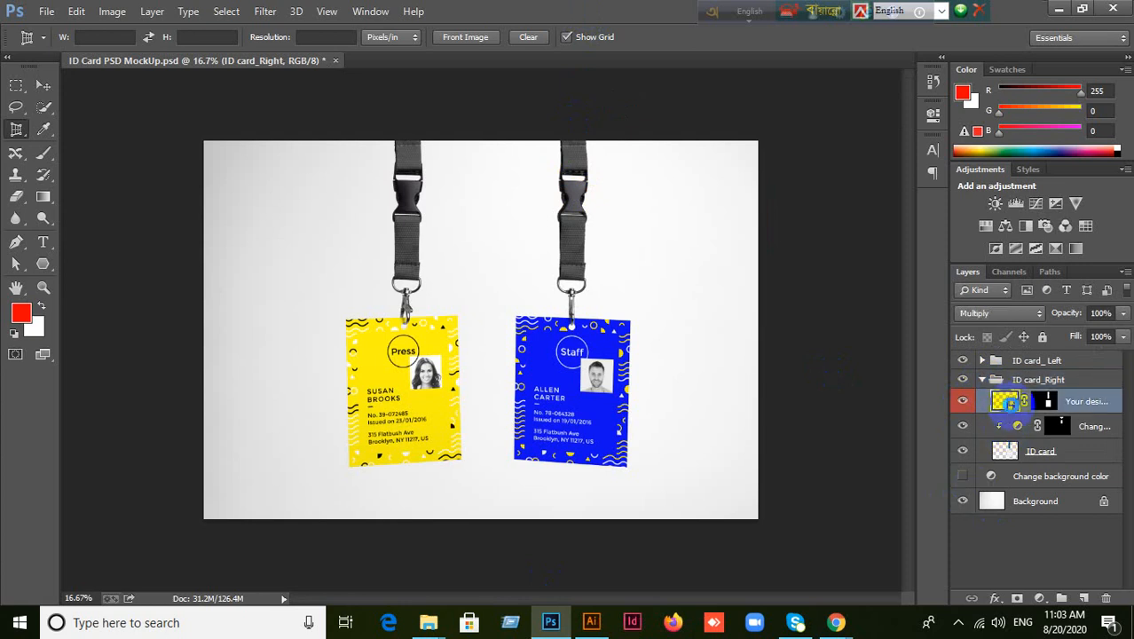
# Open the right card's embedded design, then select the whole front ID card in Illustrator.
pyautogui.click(571, 261)
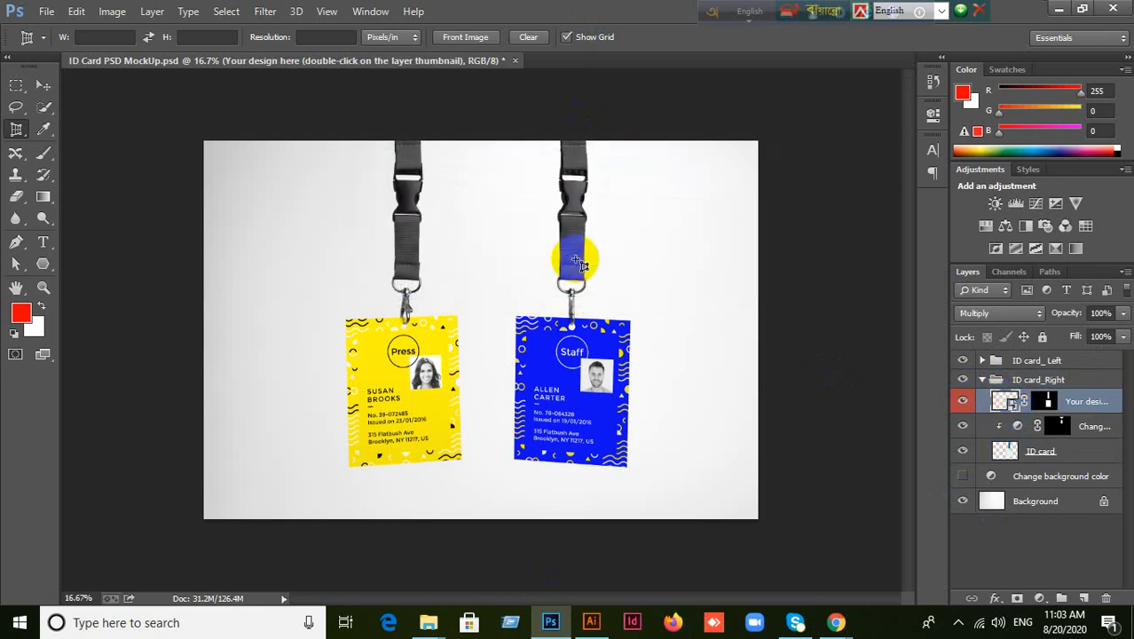
pyautogui.click(593, 625)
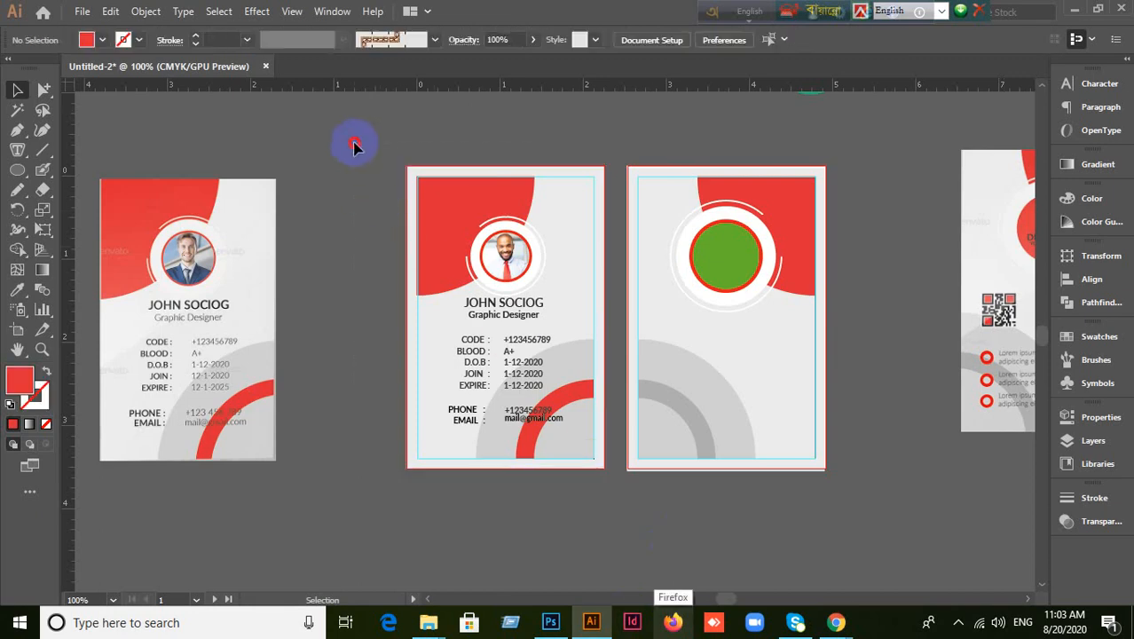
pyautogui.moveTo(354, 145); pyautogui.dragTo(609, 494)
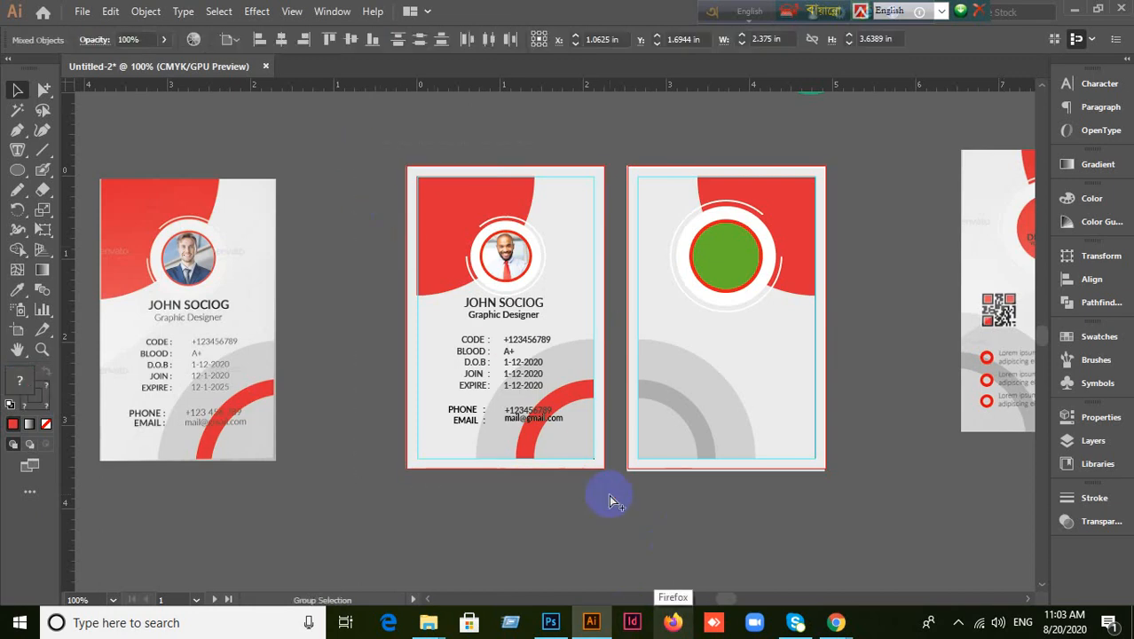
# Reopen the right card's Rectangle 11.psb design in Photoshop and paste the copied card front.
pyautogui.click(550, 622)
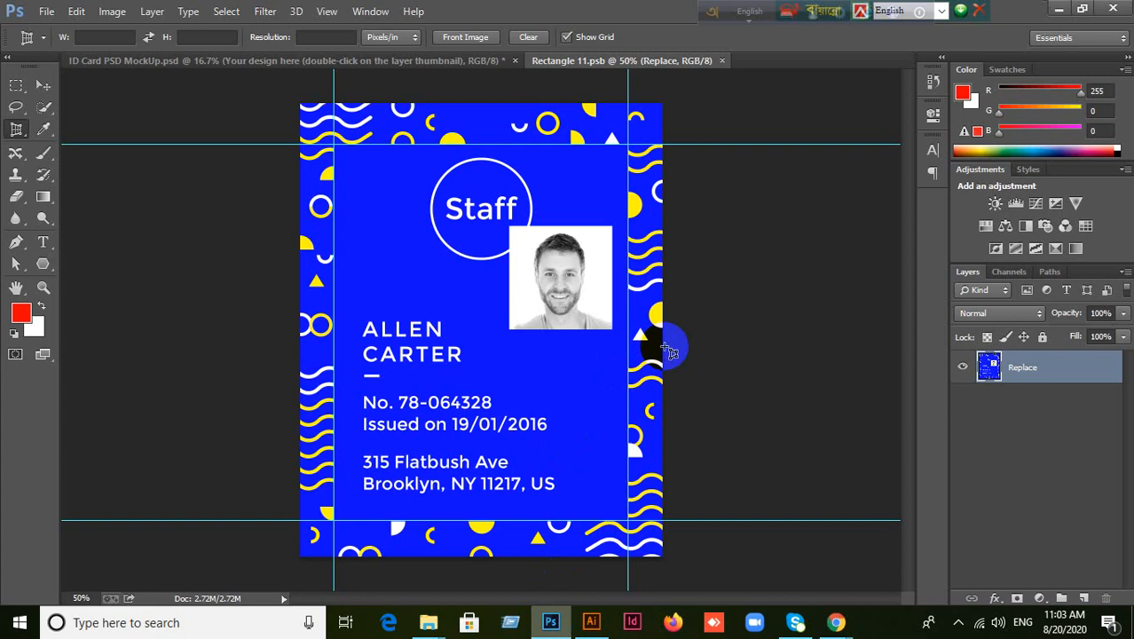
pyautogui.click(721, 60)
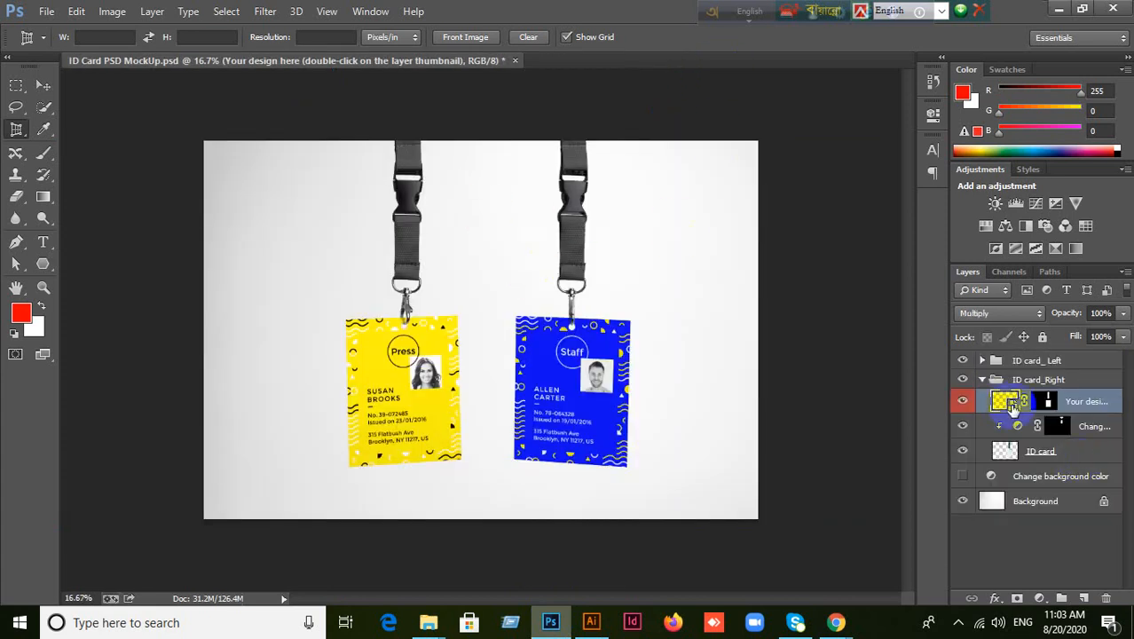
pyautogui.doubleClick(1011, 404)
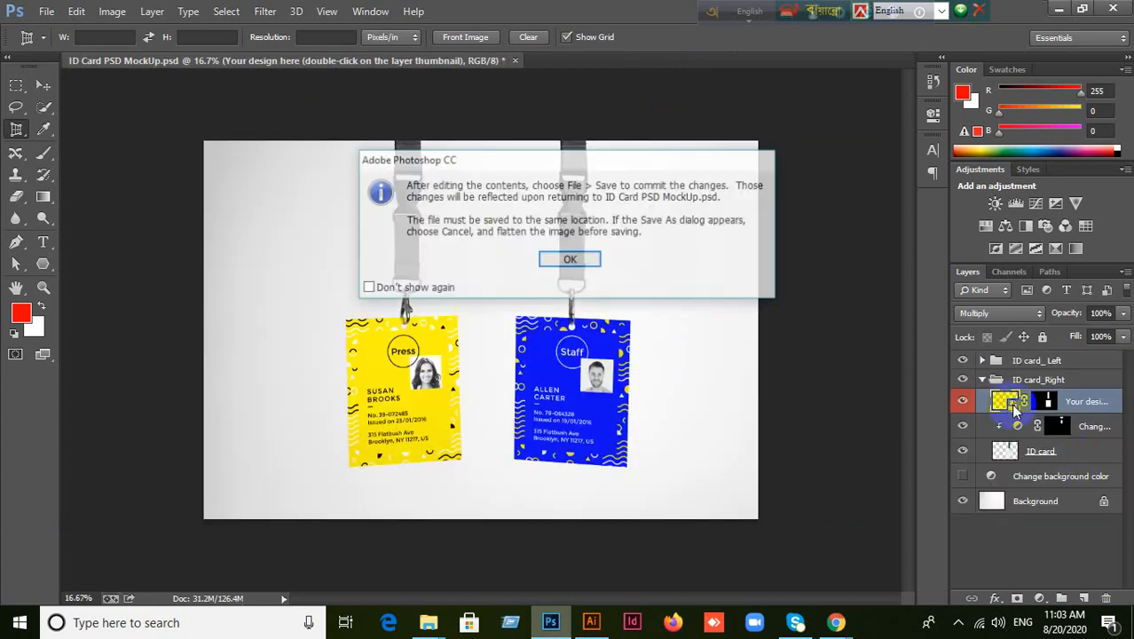
pyautogui.click(573, 257)
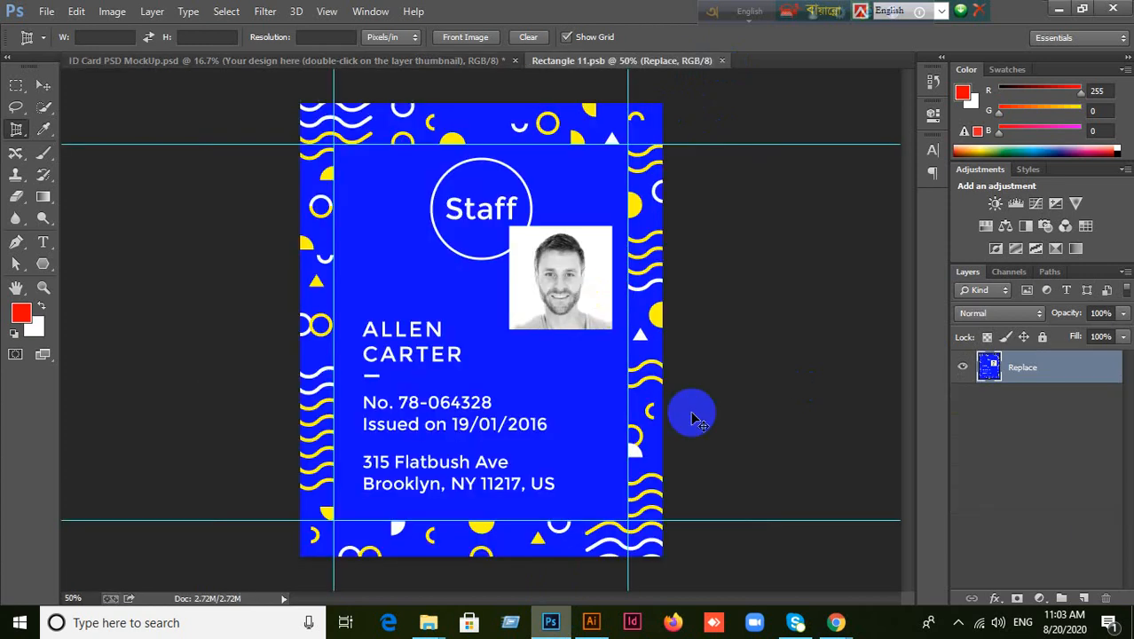
pyautogui.hotkey('ctrl', 'v')
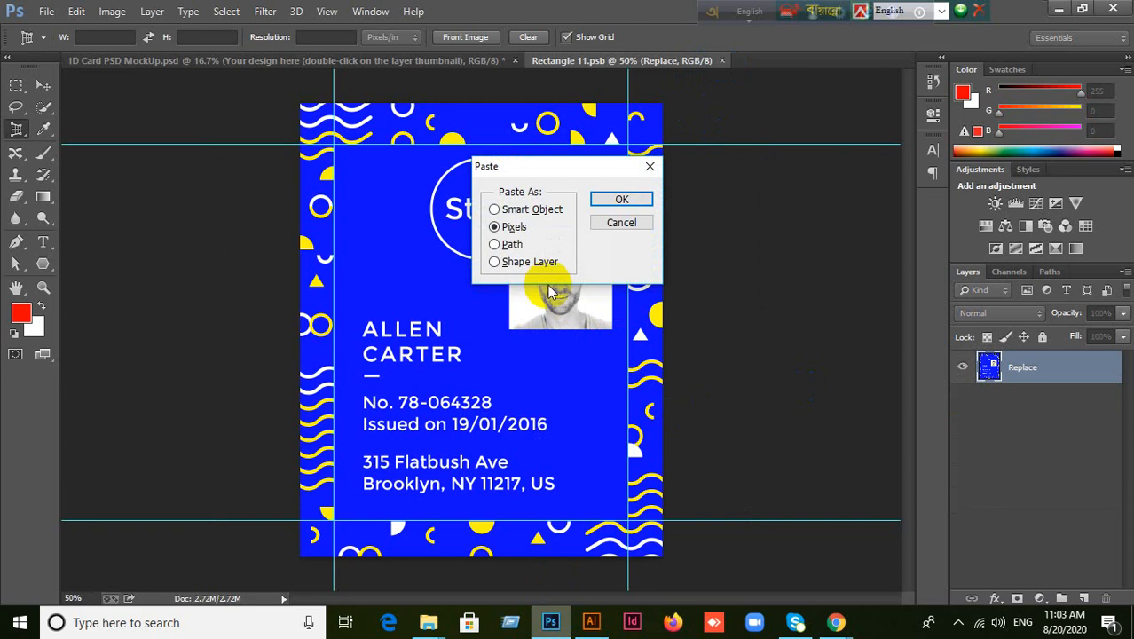
# Paste the card front as pixels, stretch it to fill Rectangle 11.psb, then close the design.
pyautogui.click(623, 200)
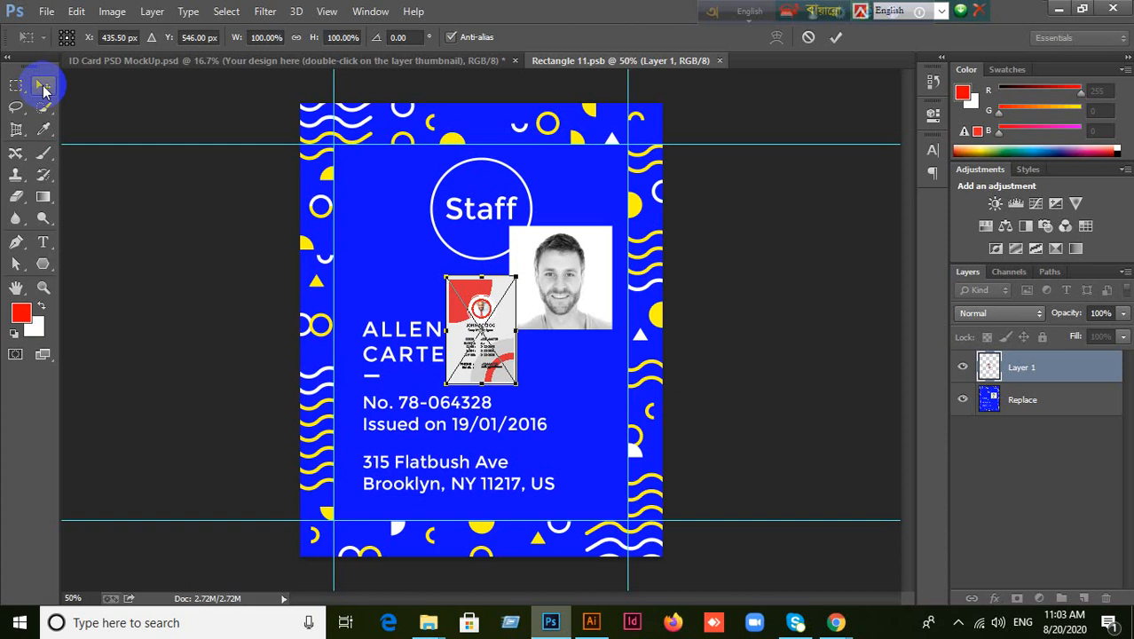
pyautogui.moveTo(516, 384); pyautogui.dragTo(643, 538)
pyautogui.moveTo(628, 331); pyautogui.dragTo(662, 330)
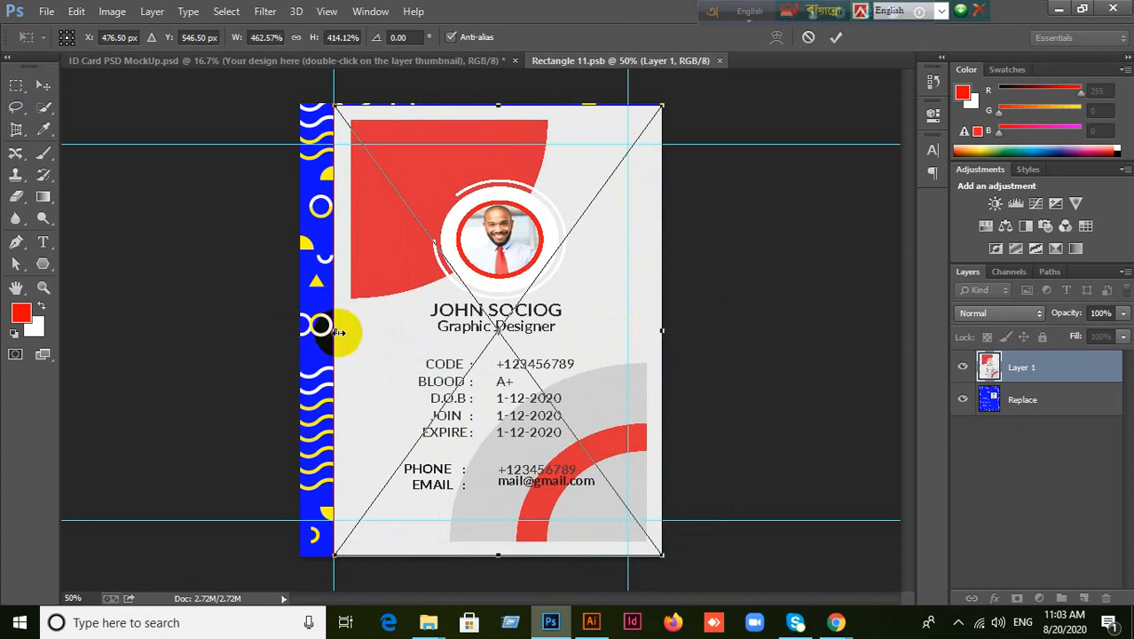
pyautogui.moveTo(332, 329); pyautogui.dragTo(304, 333)
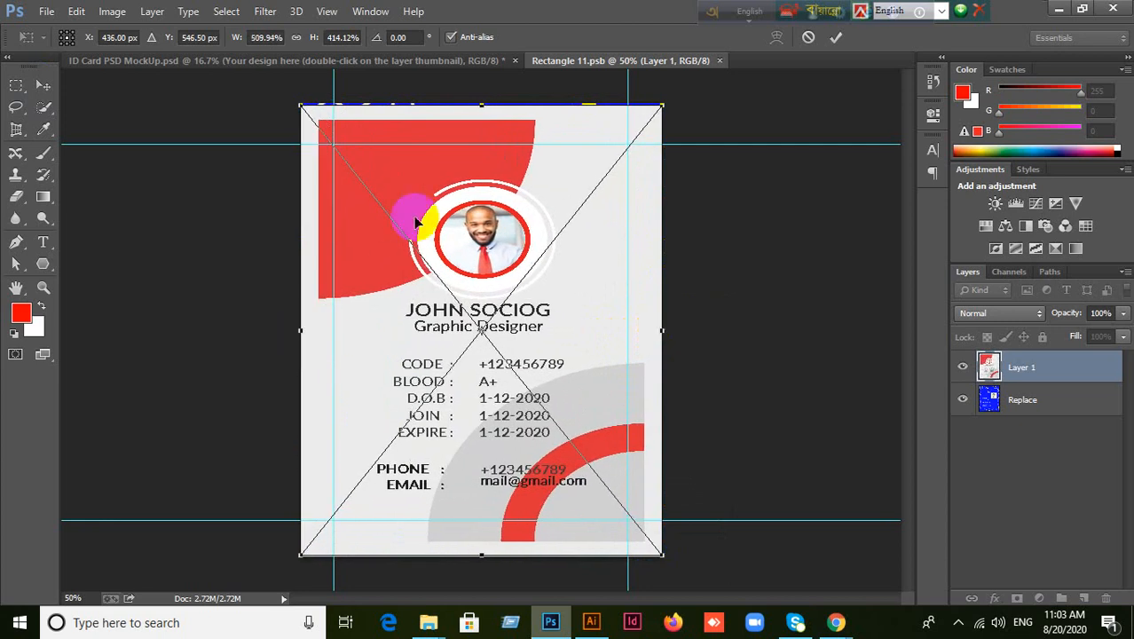
pyautogui.moveTo(480, 104); pyautogui.dragTo(479, 94)
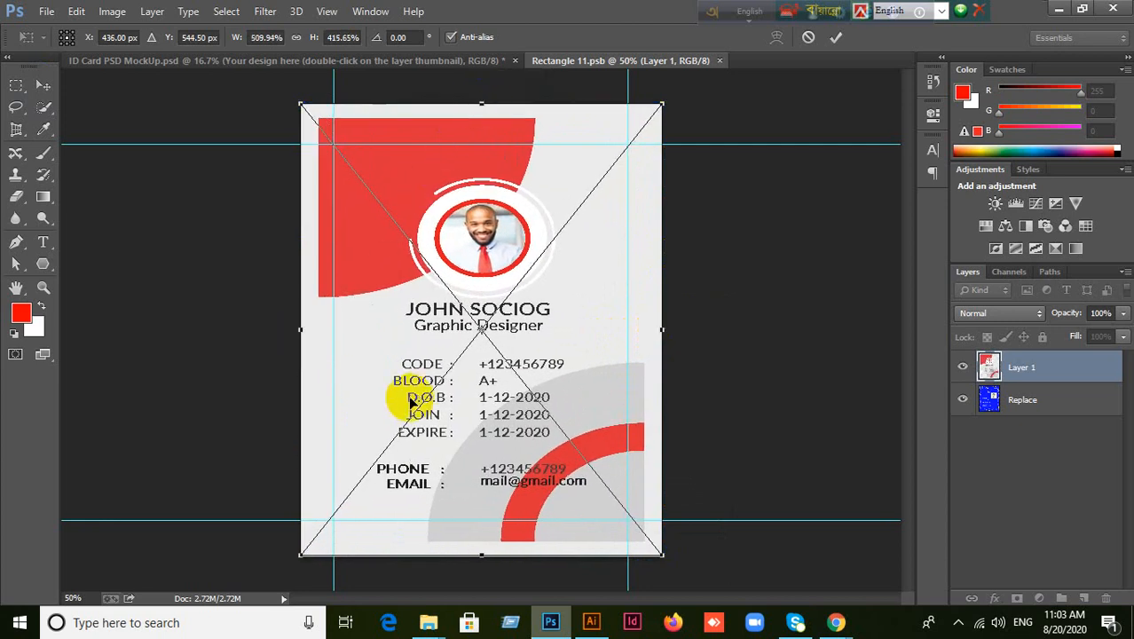
pyautogui.click(836, 36)
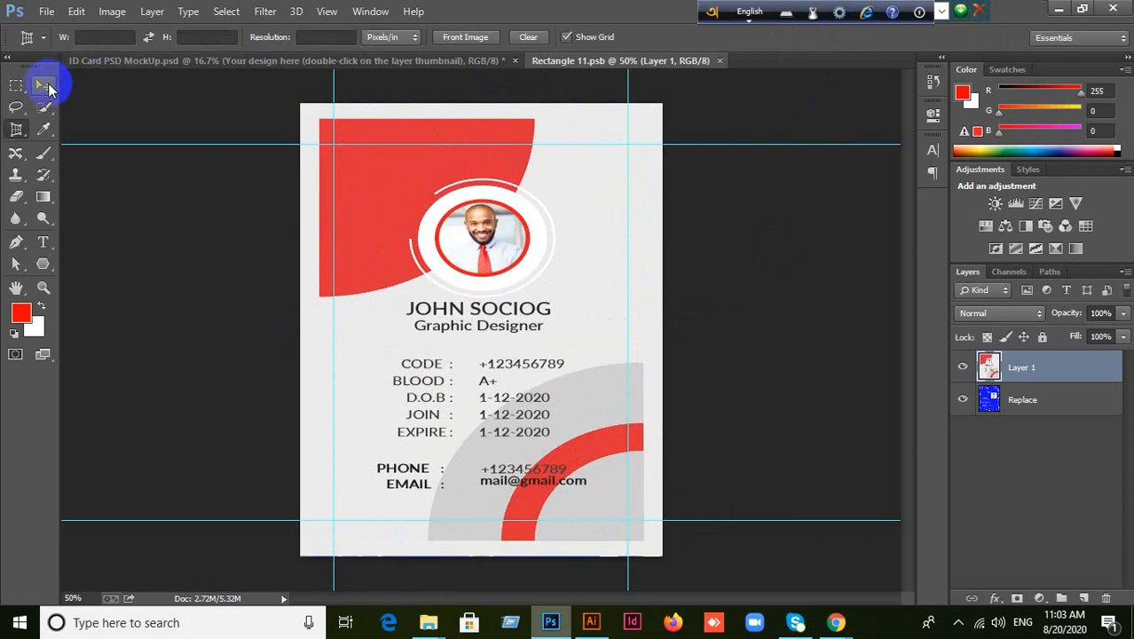
pyautogui.click(44, 86)
pyautogui.click(719, 61)
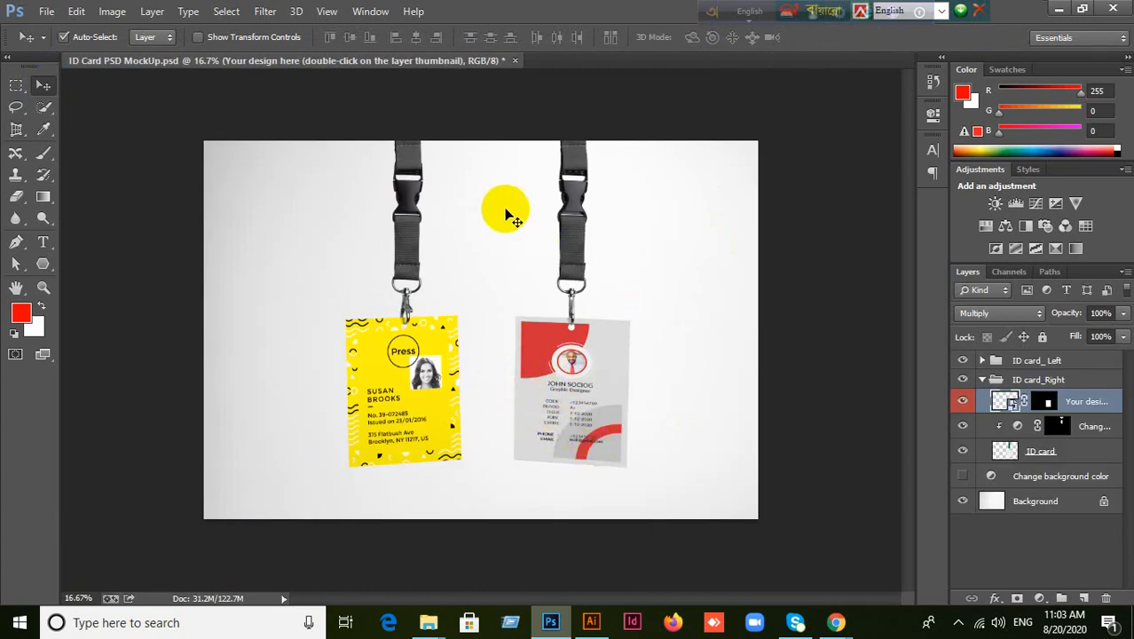
# Close ID Card PSD MockUp without saving and minimize Photoshop.
pyautogui.click(514, 61)
pyautogui.click(510, 228)
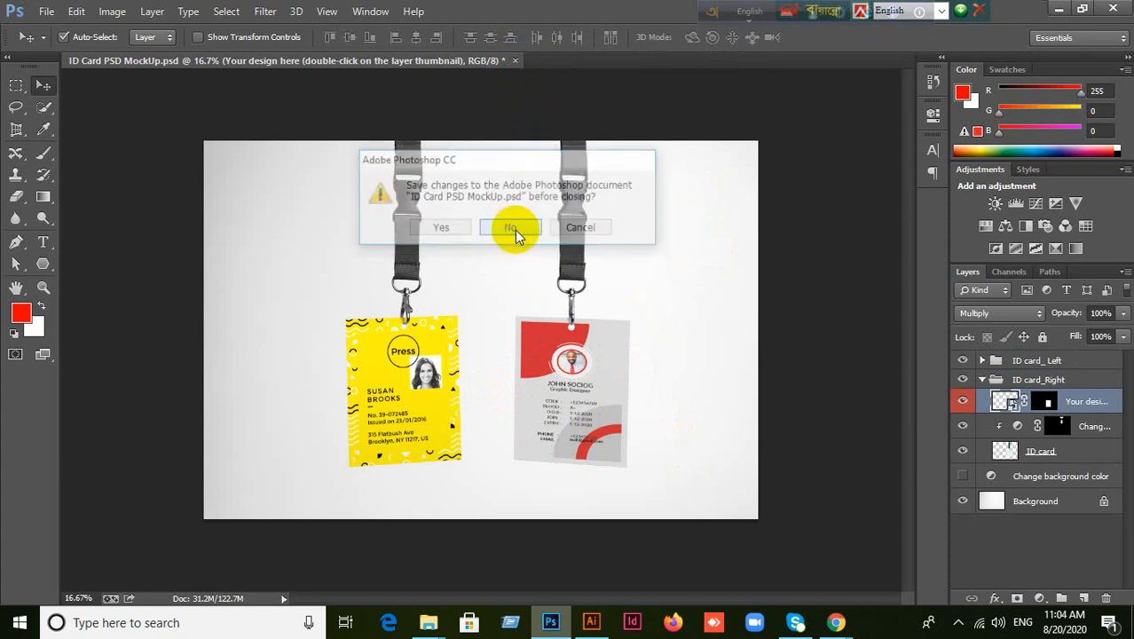
pyautogui.click(1058, 9)
pyautogui.click(853, 364)
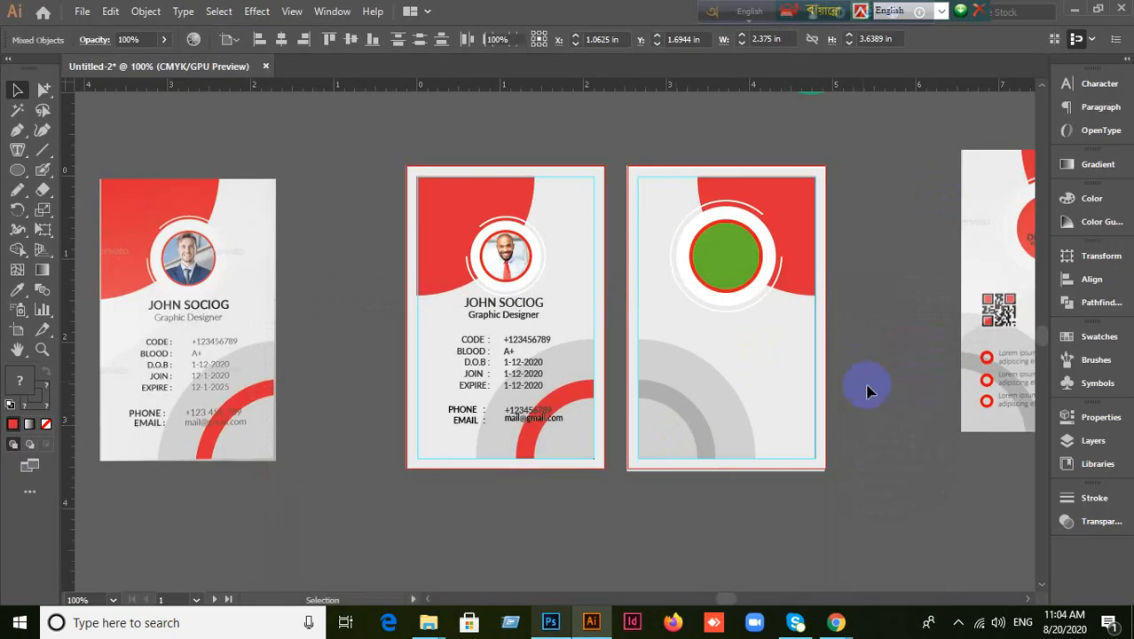
pyautogui.scroll(-2, 896, 404)
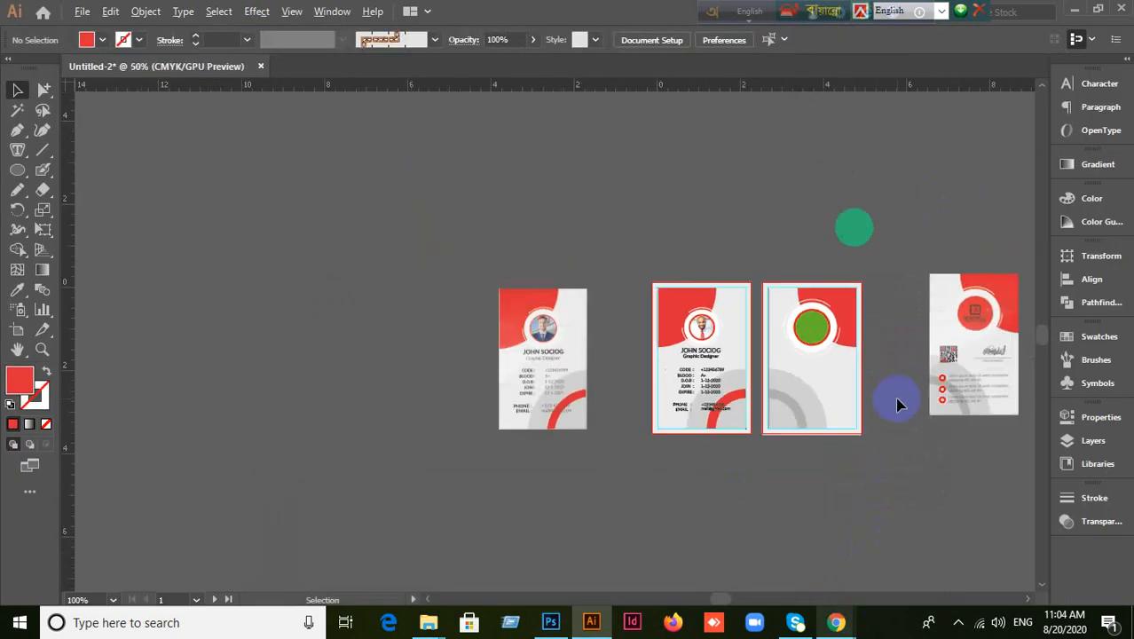
pyautogui.scroll(1, 896, 475)
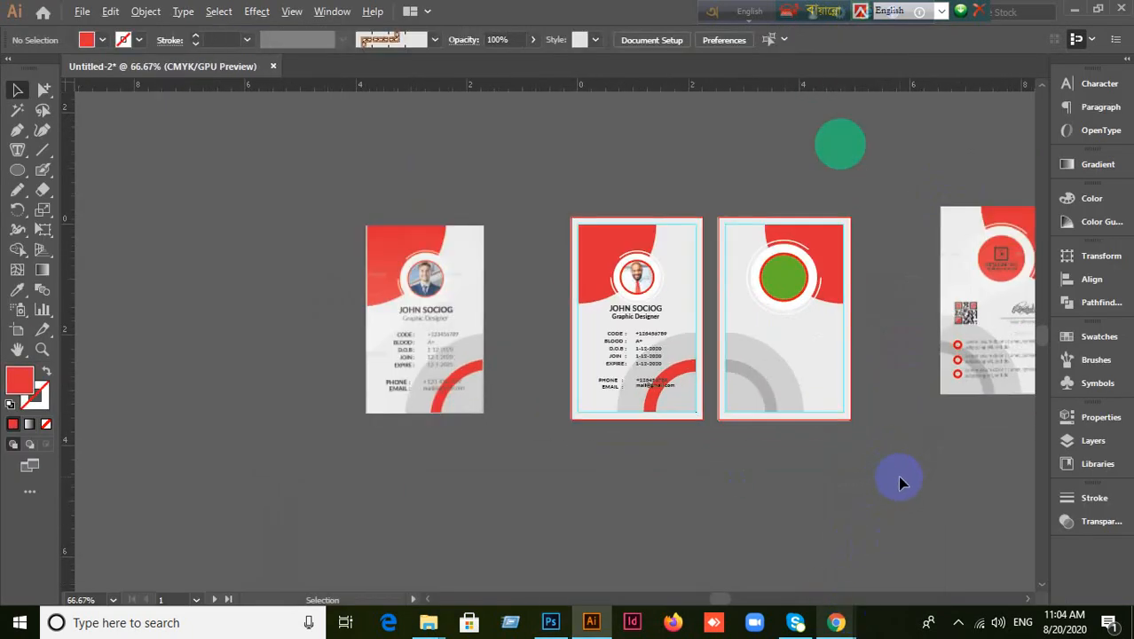
pyautogui.scroll(1, 897, 475)
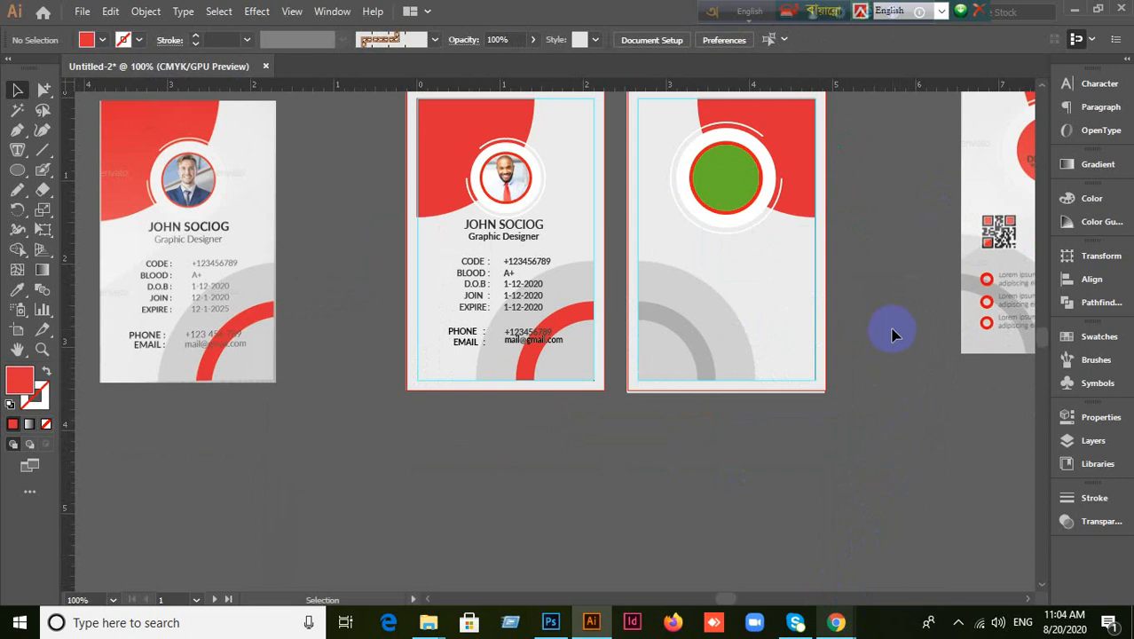
pyautogui.moveTo(891, 278); pyautogui.dragTo(853, 324)
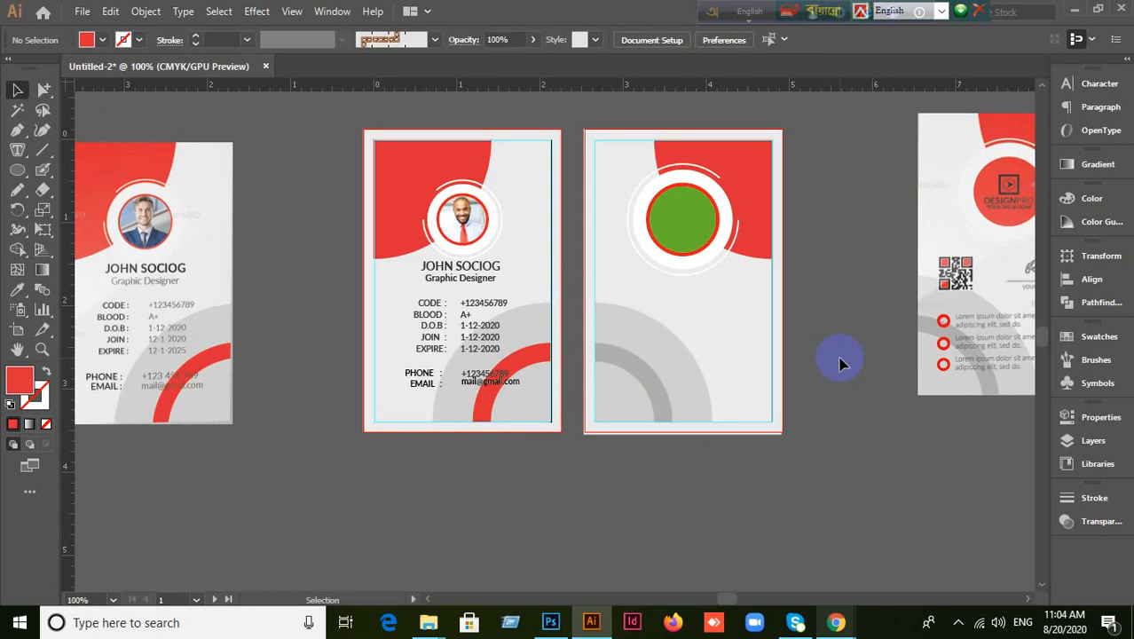
# Minimize Illustrator, bring up the Meet call from Chrome's taskbar preview, then minimize it.
pyautogui.click(1074, 9)
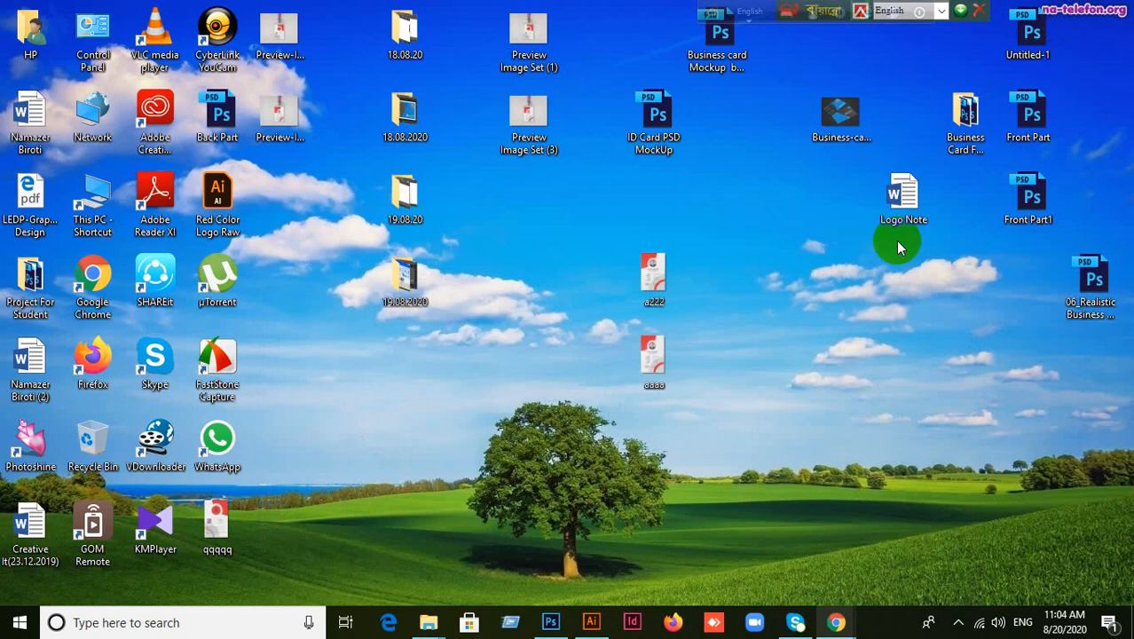
pyautogui.click(833, 621)
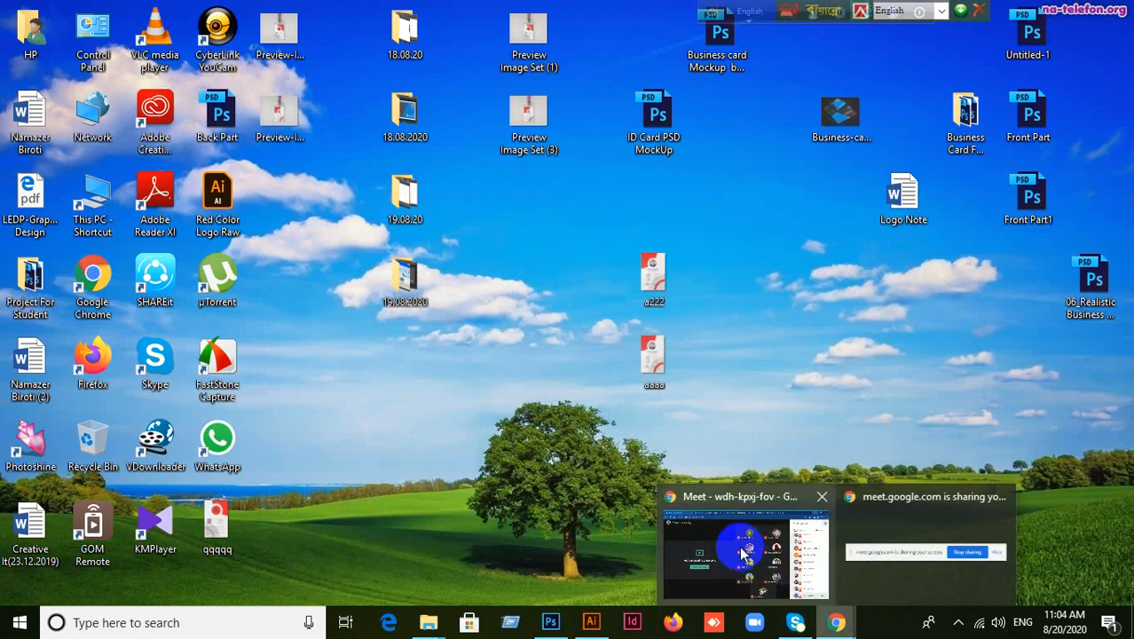
pyautogui.click(744, 553)
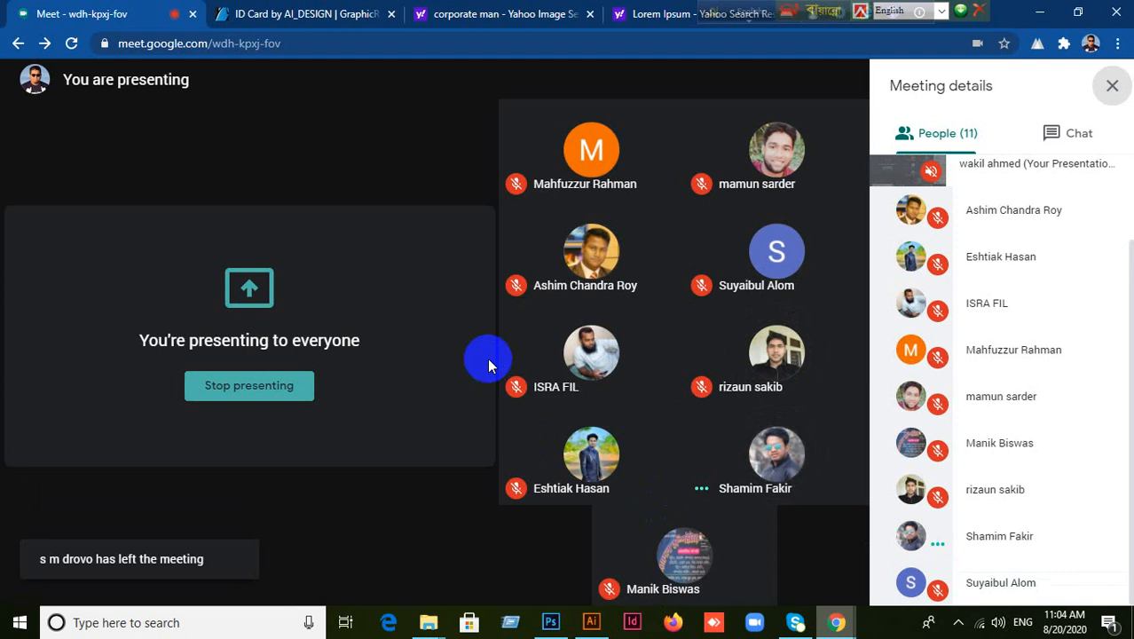
pyautogui.click(1041, 21)
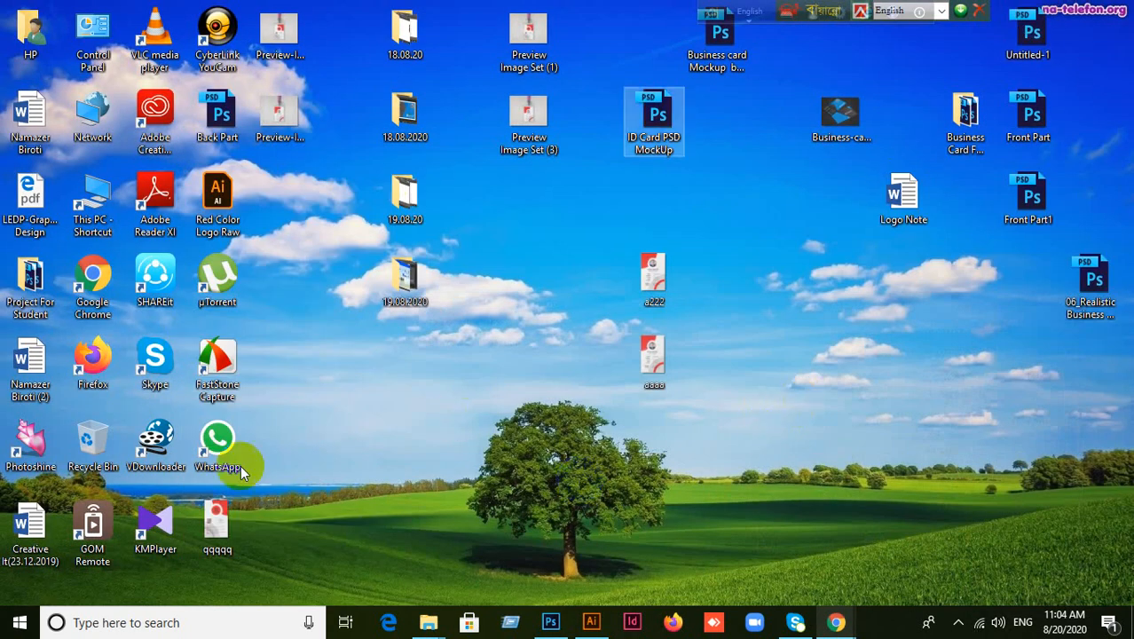
pyautogui.click(226, 437)
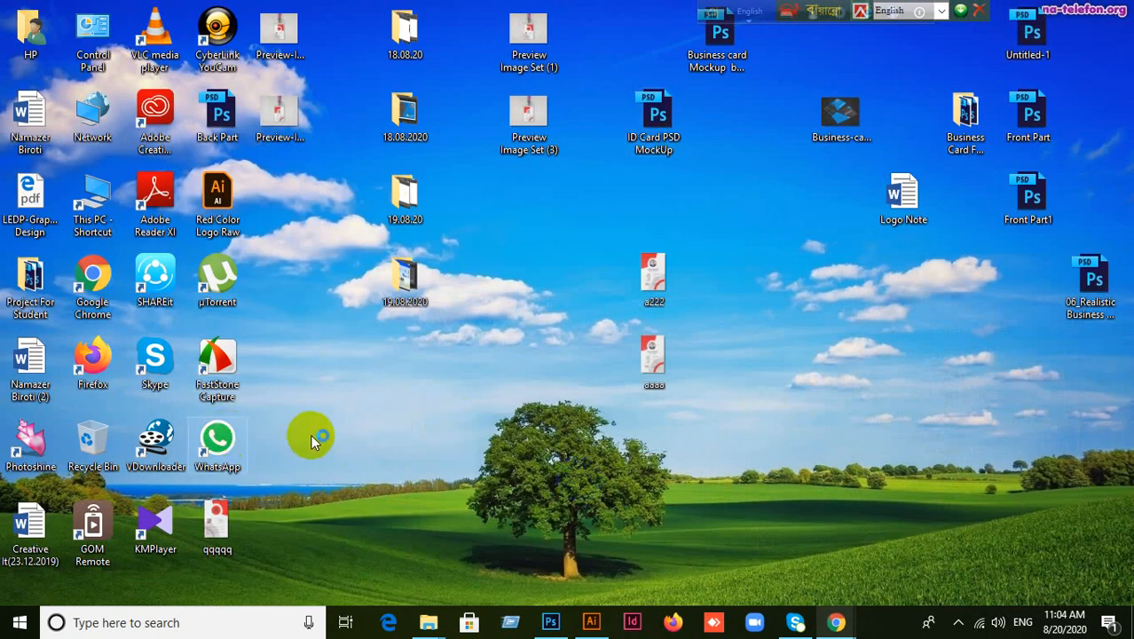